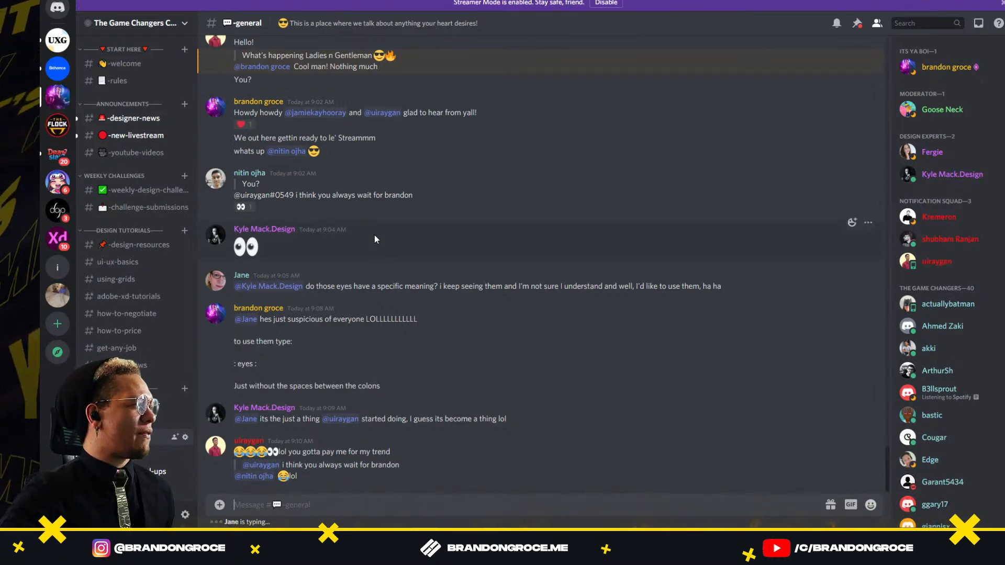
Step: Open the weekly-design-challenges channel and highlight the text announcing Challenge #2 about designing a dashboard
scroll(369, 240, "up", 4)
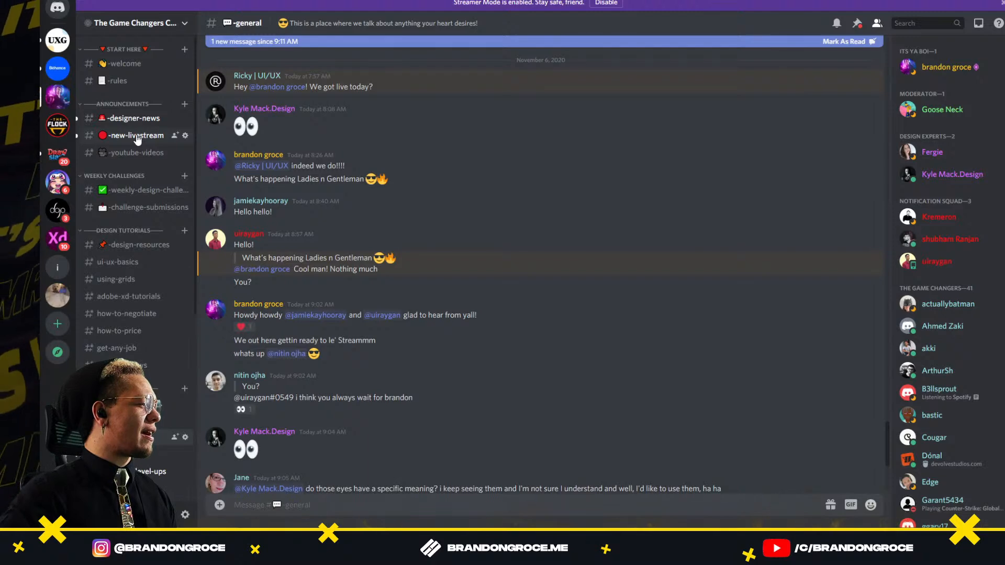
left_click(144, 188)
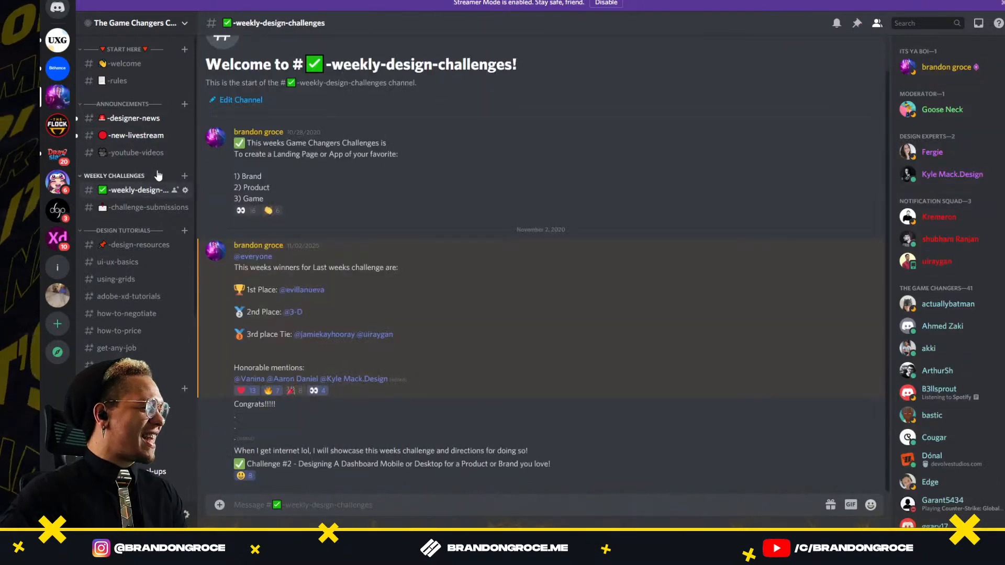
left_click_drag(251, 452, 324, 463)
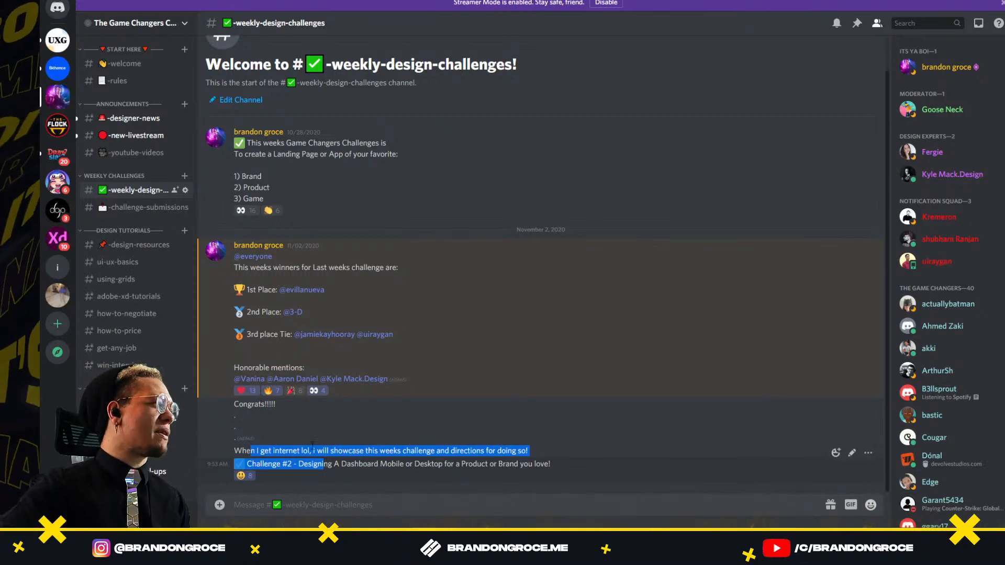
Step: Open the challenge-submissions channel and look through the earlier design entries, returning to the most recent messages
left_click(139, 208)
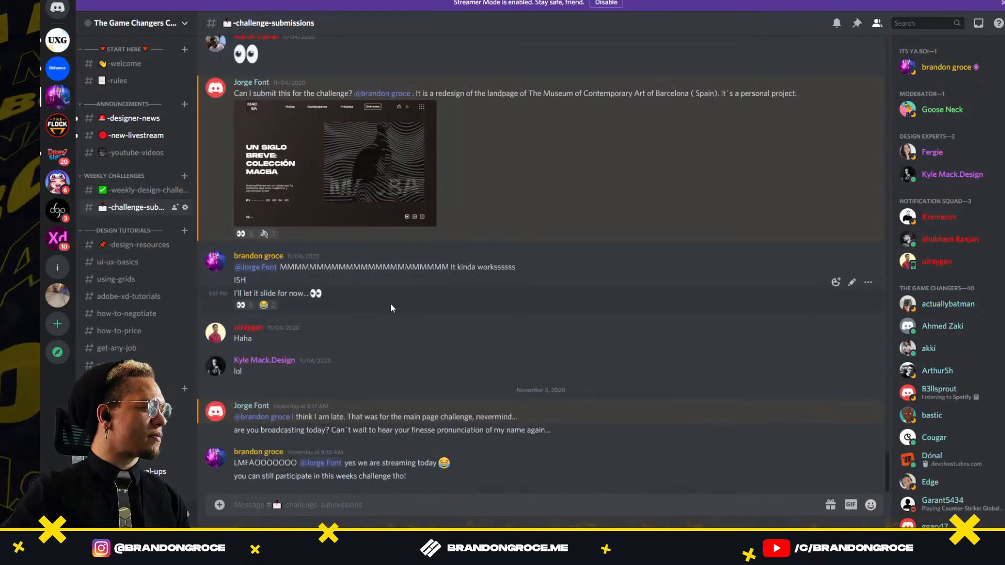
scroll(391, 304, "up", 5)
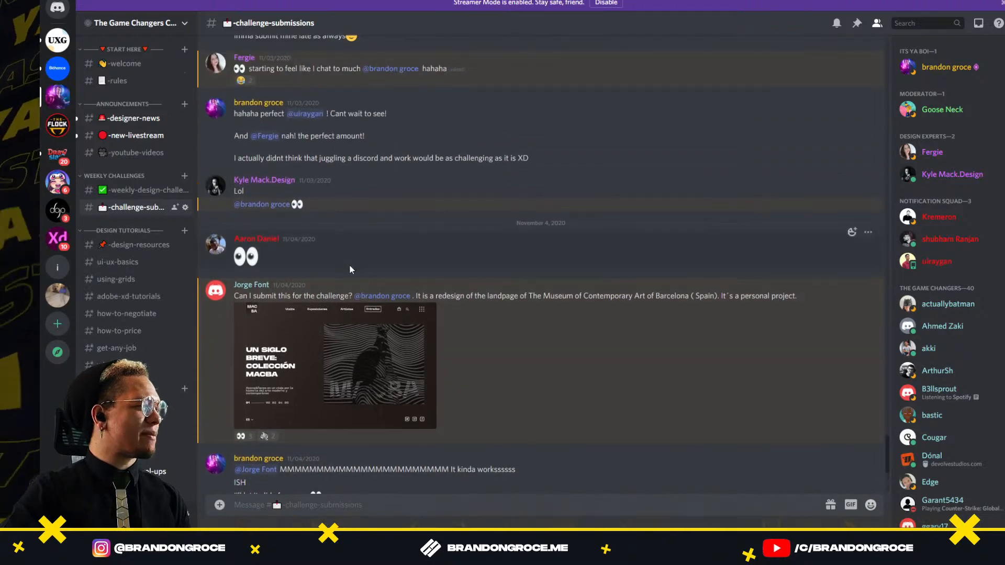
scroll(348, 281, "up", 8)
scroll(353, 296, "up", 15)
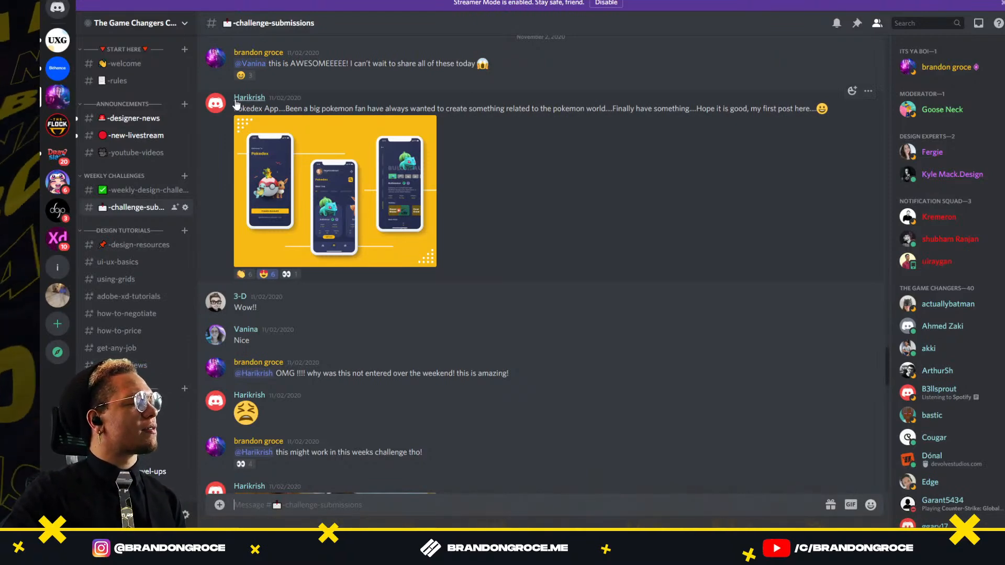
scroll(363, 236, "down", 15)
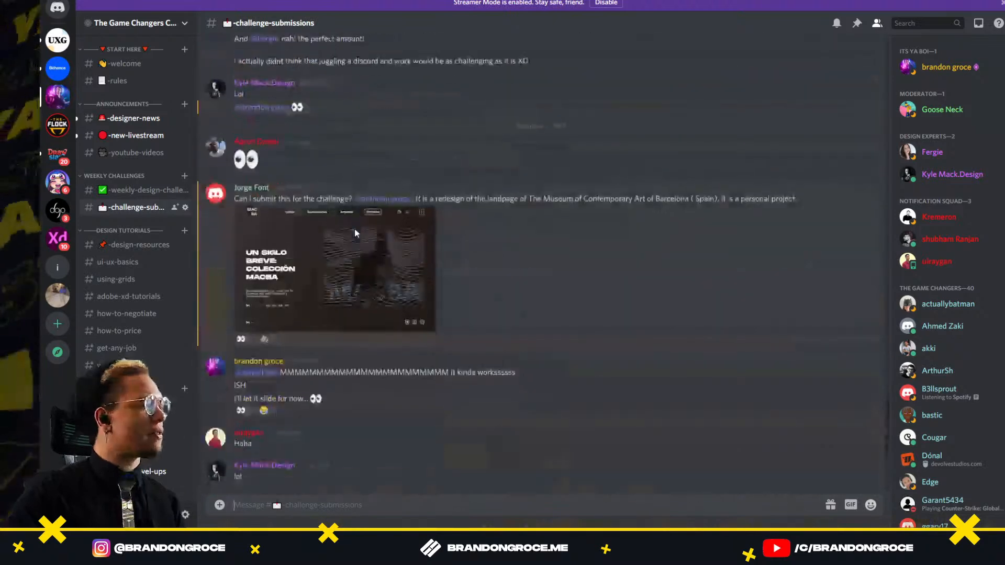
scroll(349, 215, "down", 3)
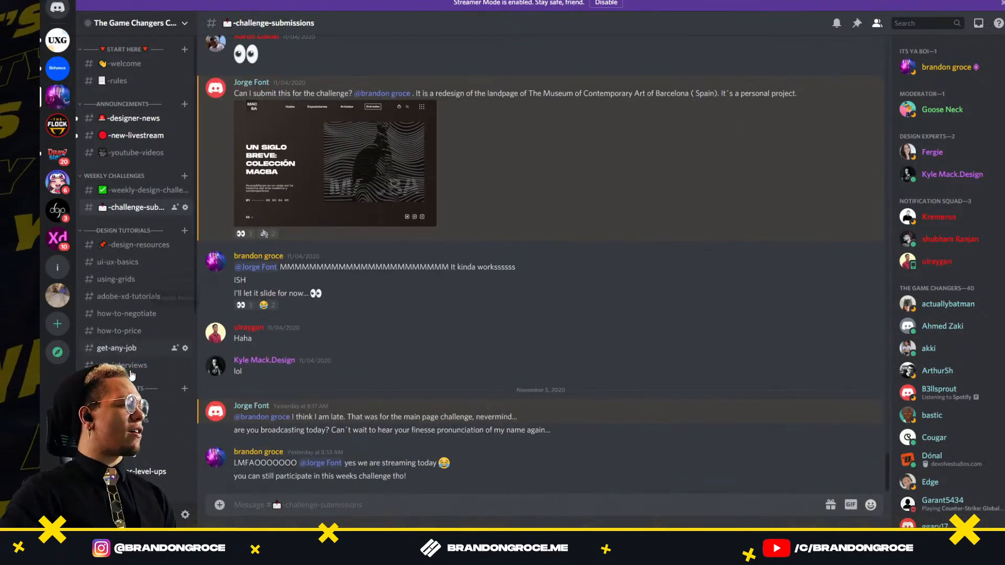
Step: Open the share-your-work channel and look back through the community's recent project posts
scroll(131, 375, "down", 5)
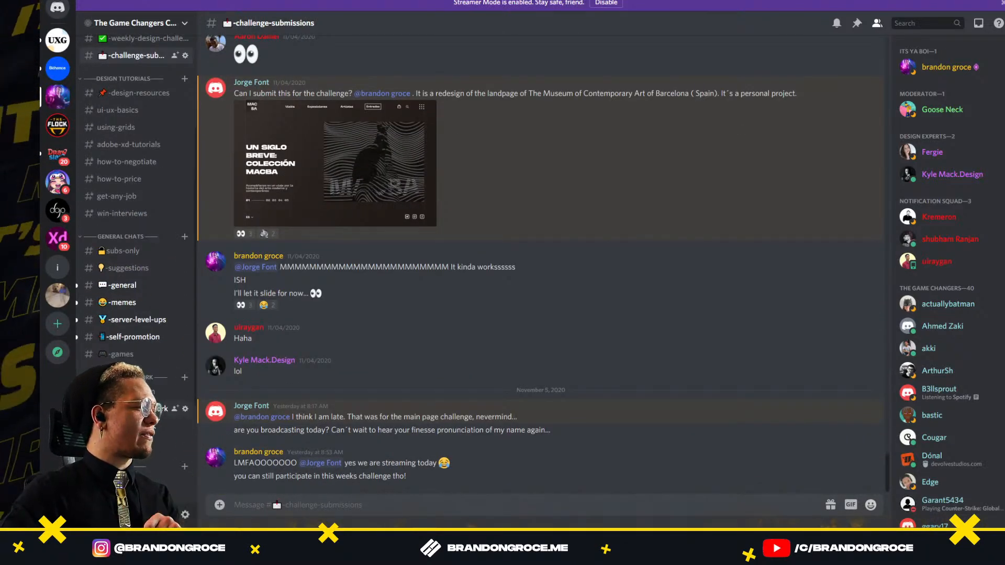
left_click(158, 409)
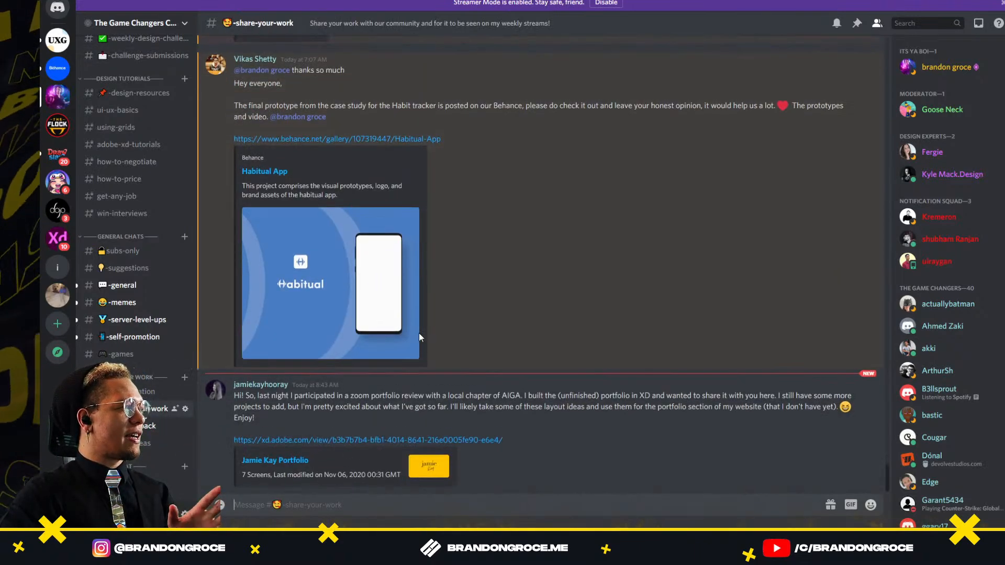
scroll(419, 333, "up", 5)
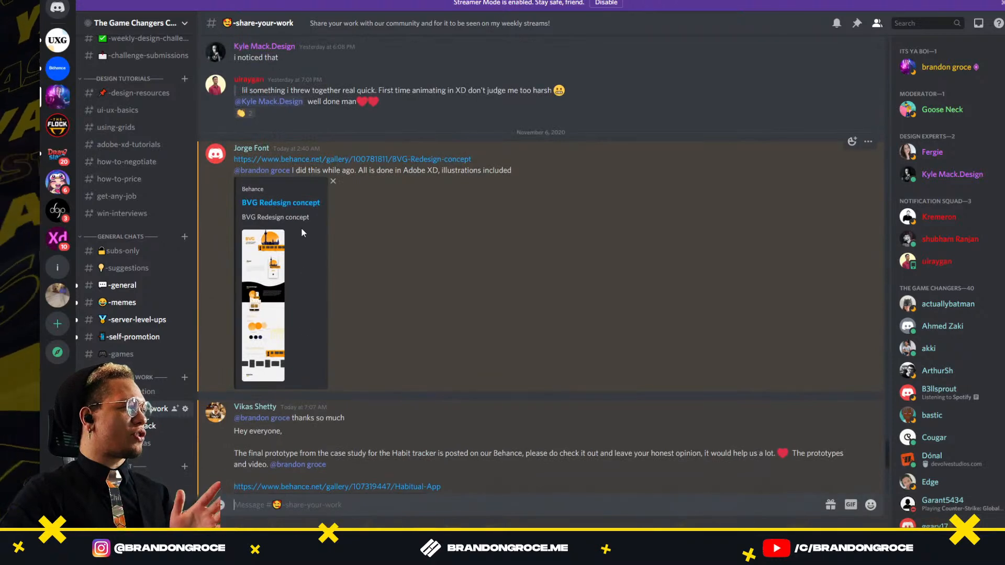
scroll(302, 232, "up", 2)
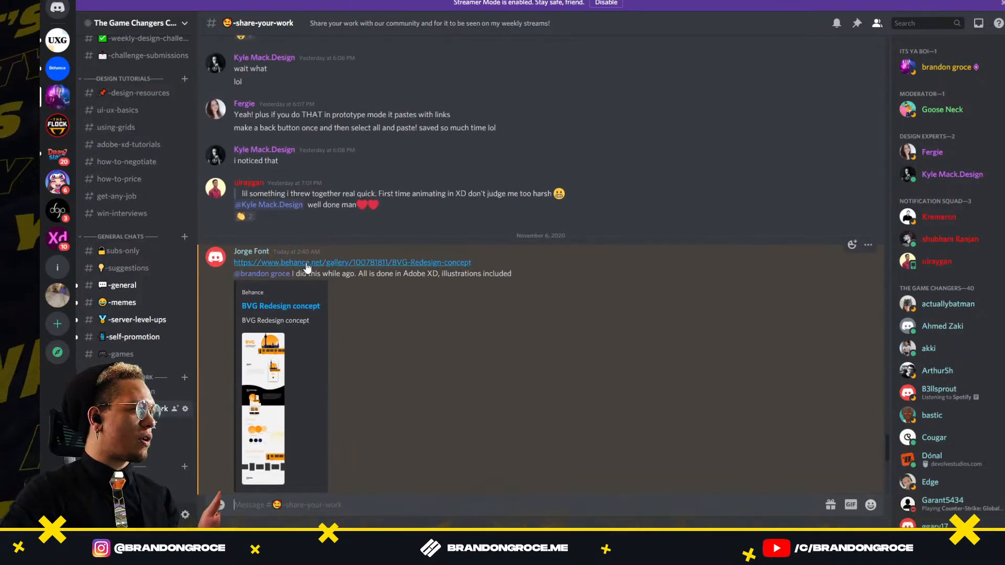
scroll(308, 268, "up", 10)
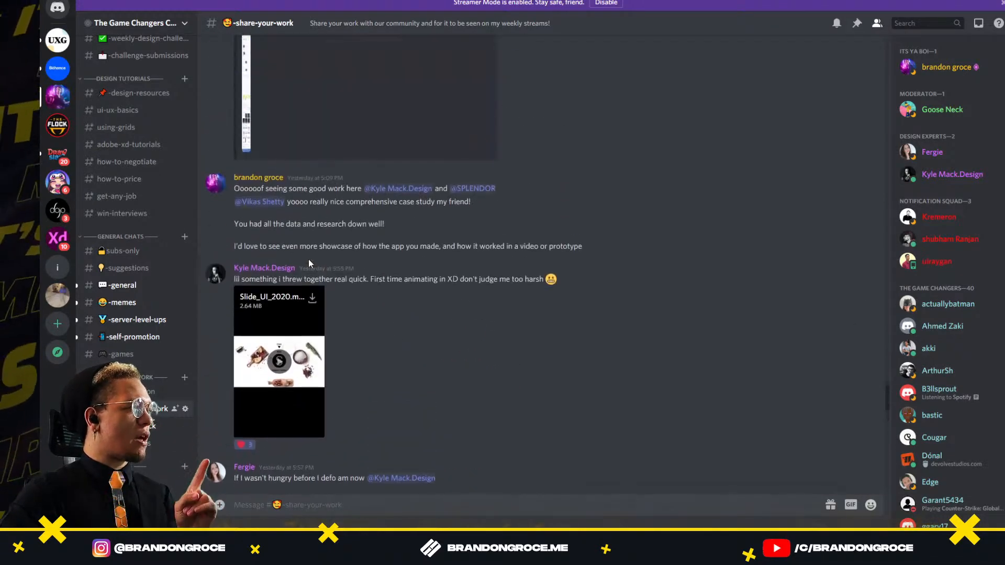
scroll(309, 263, "up", 15)
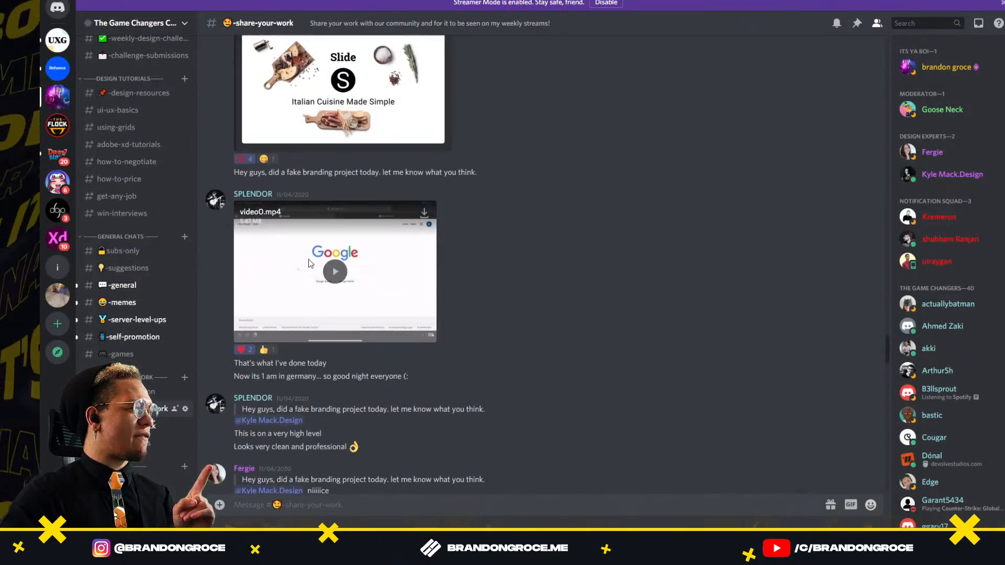
Step: Find the Slide Brand Identity Design post, view its preview image enlarged, and close the preview
scroll(309, 264, "up", 5)
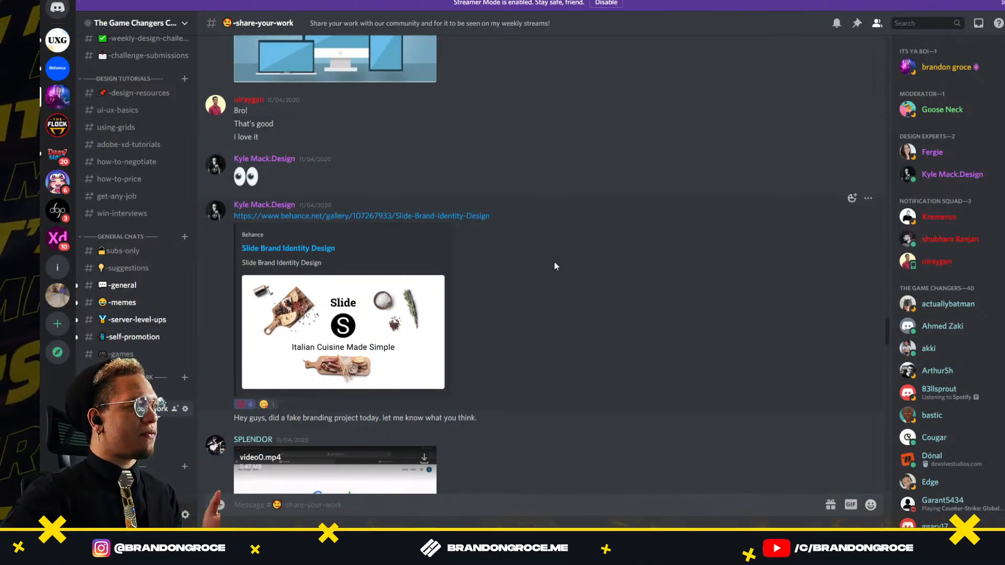
scroll(552, 249, "down", 2)
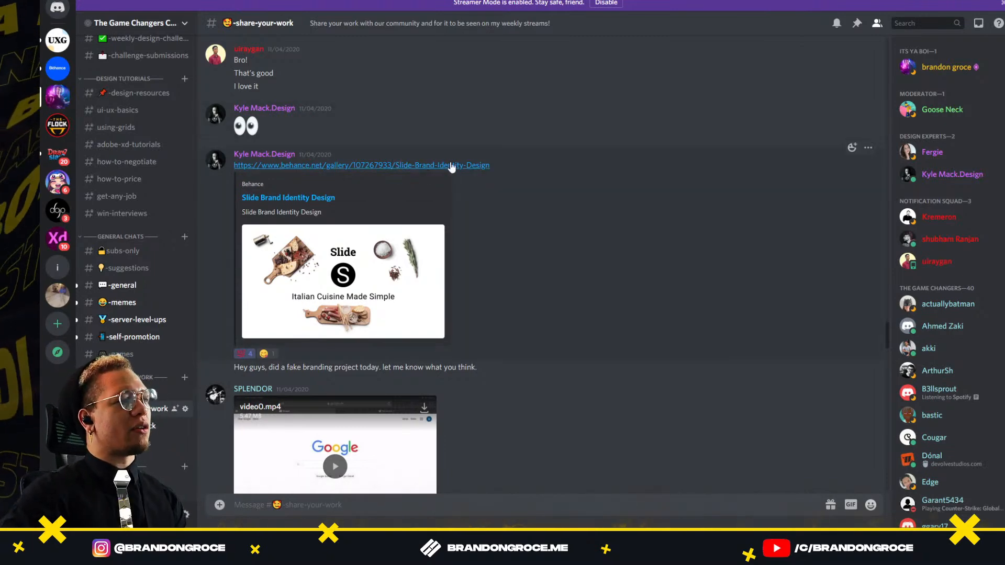
left_click(379, 251)
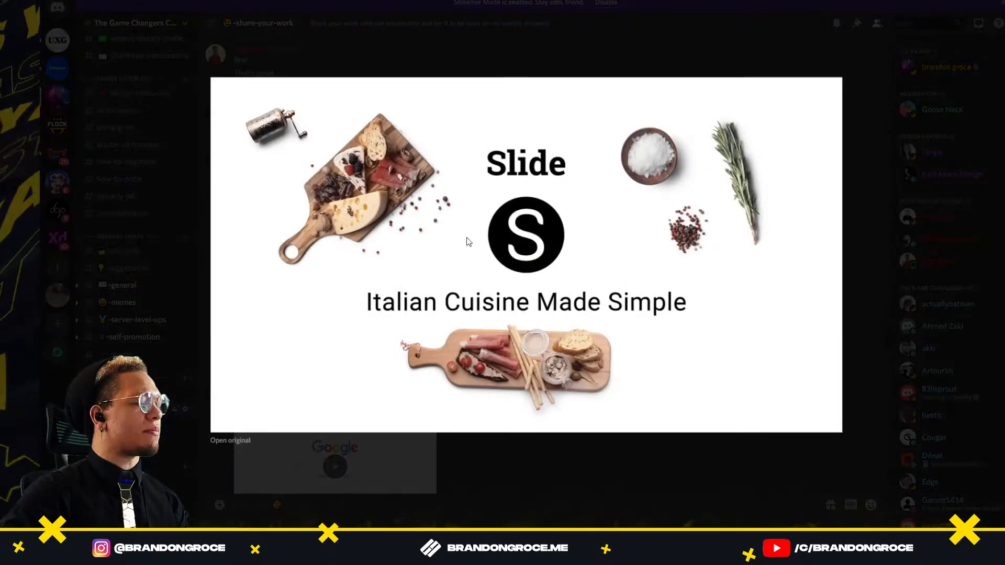
left_click(620, 487)
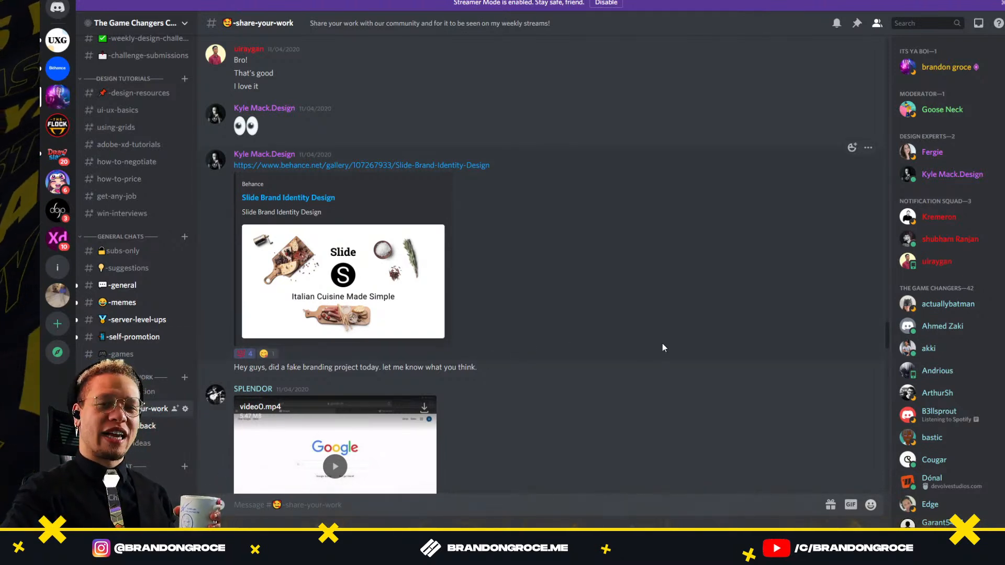
Step: Play the video0.mp4 clip posted below the Slide branding project in full screen, then exit full screen
scroll(732, 389, "down", 3)
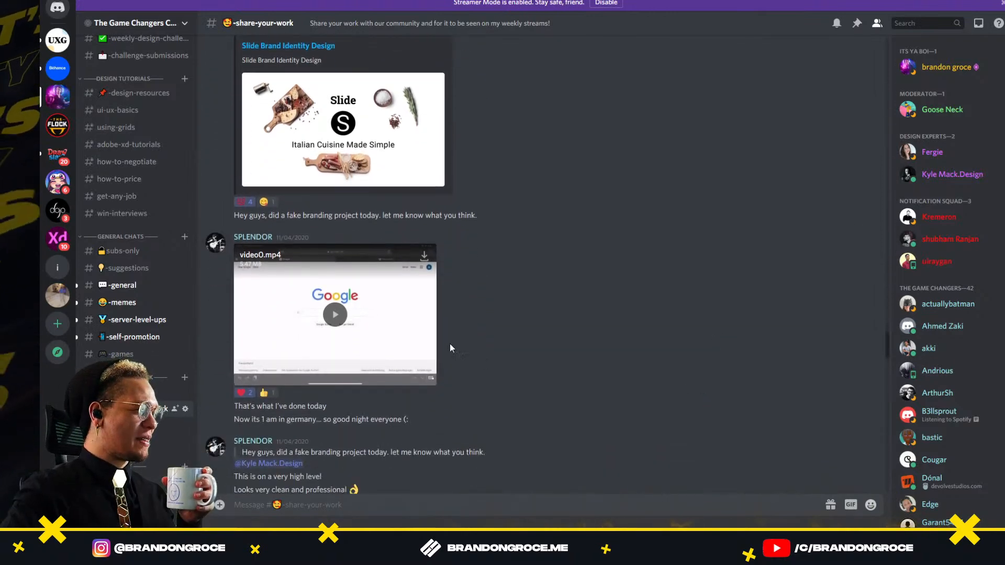
left_click(340, 320)
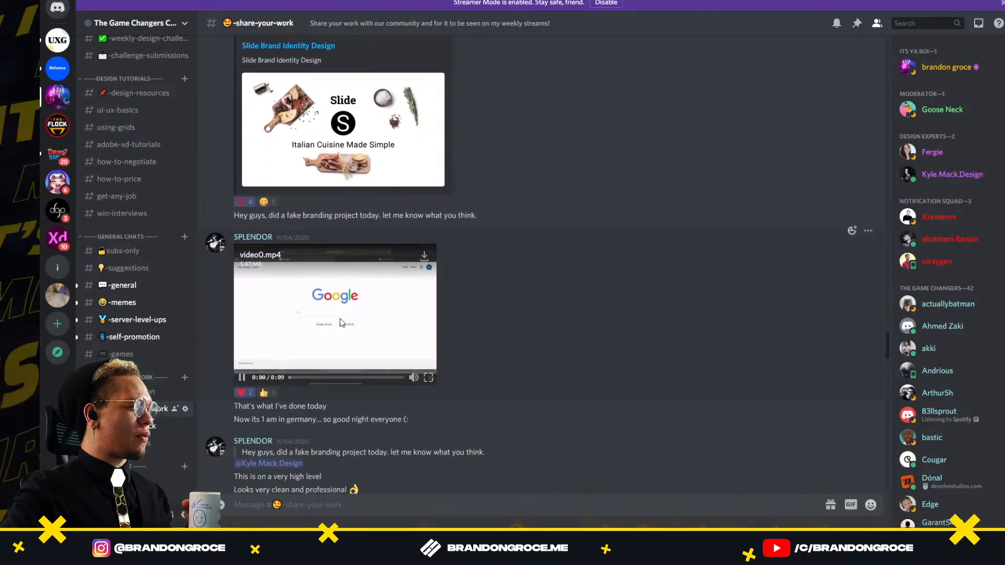
left_click(430, 382)
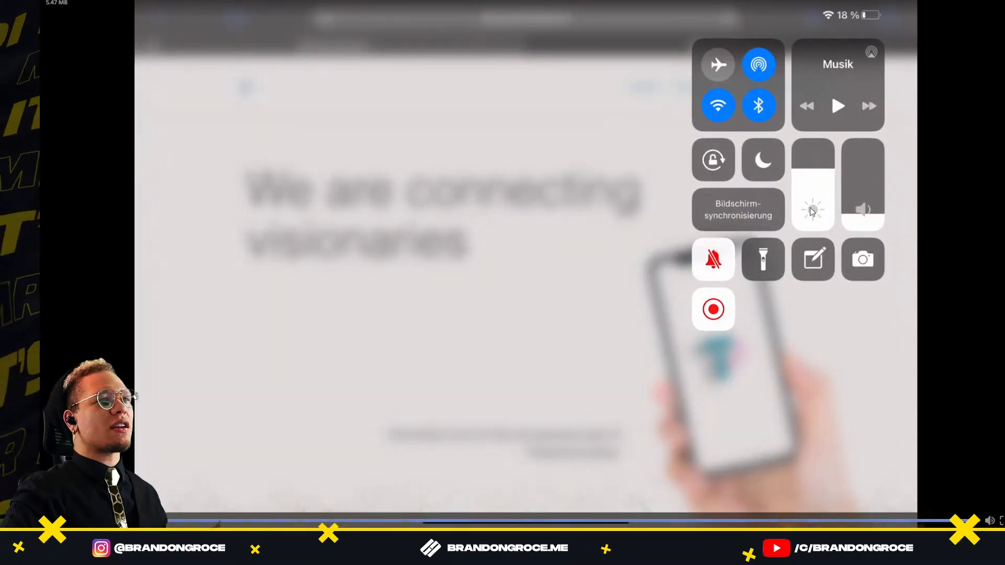
left_click(936, 138)
left_click(936, 138)
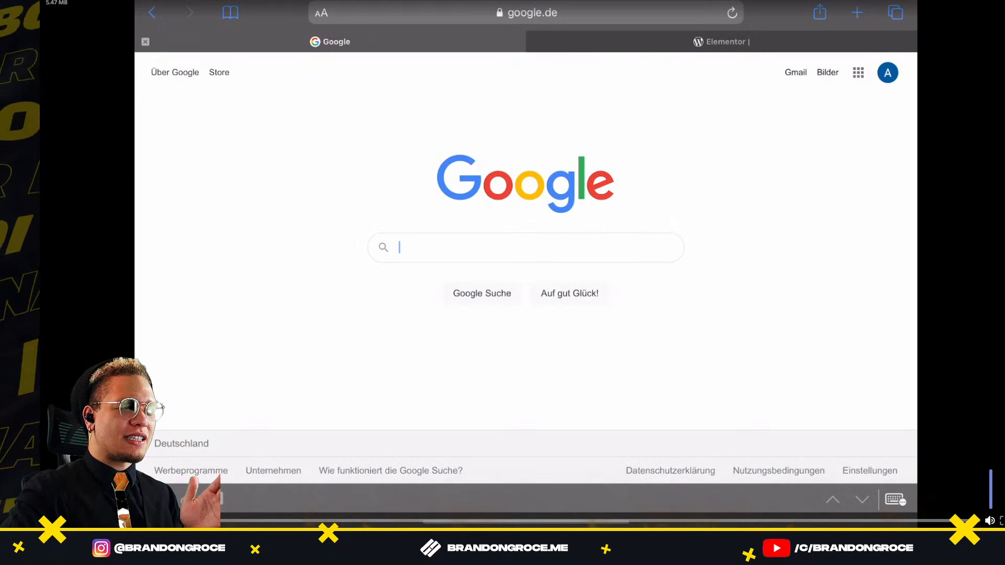
left_click(1002, 521)
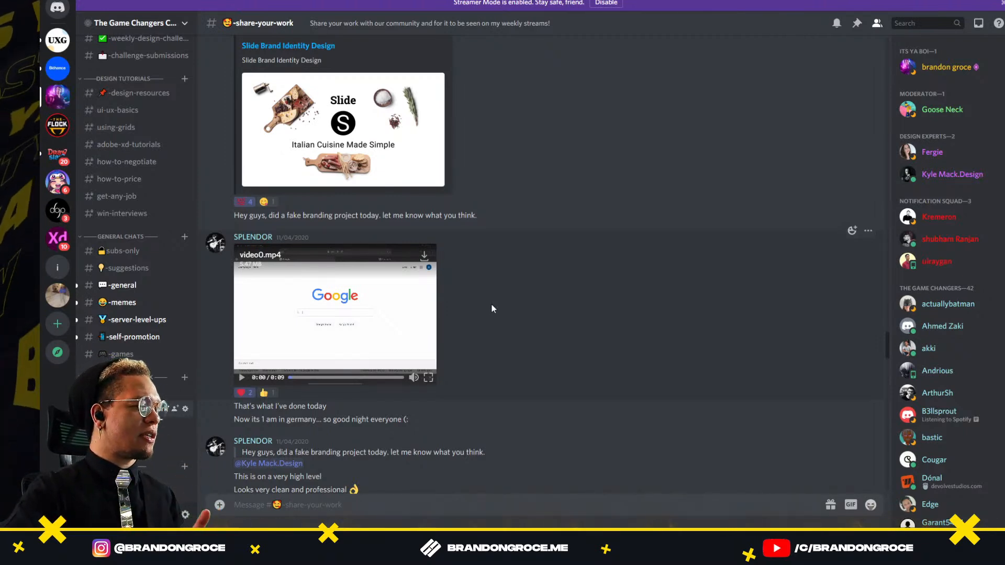
Step: Open the Behance link to the Habitual App Case Study in the browser and maximize its window
scroll(479, 322, "down", 3)
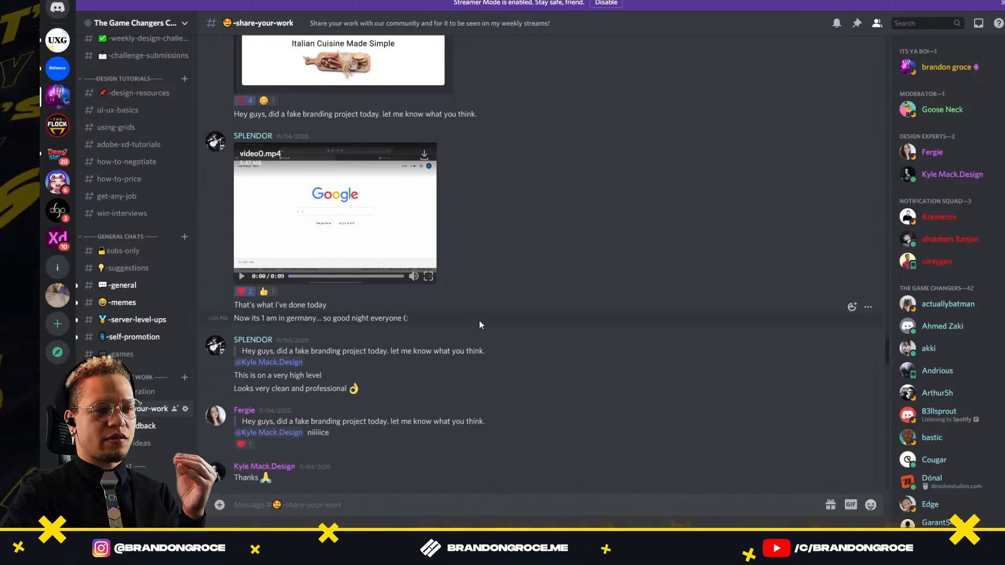
scroll(479, 321, "down", 3)
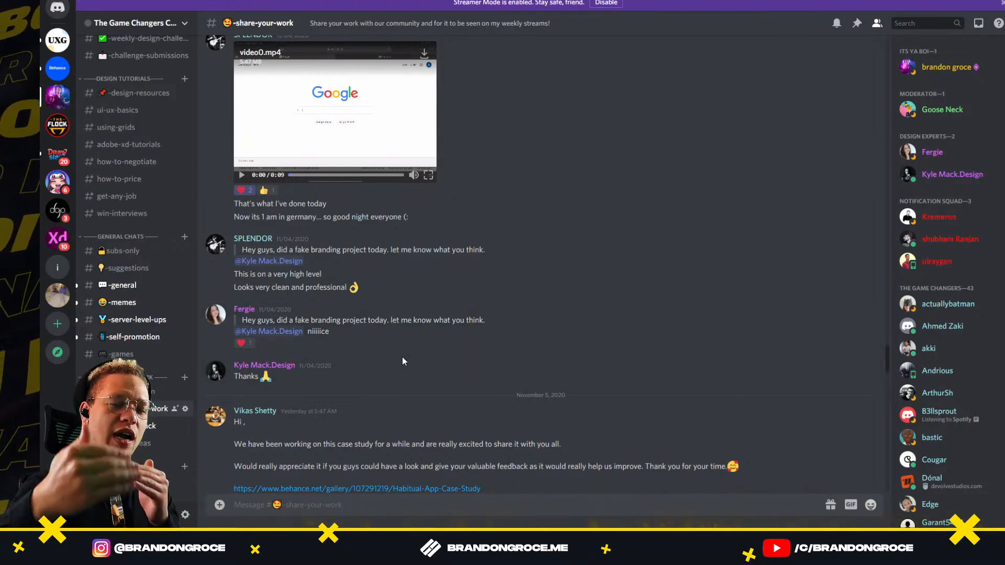
scroll(403, 350, "down", 4)
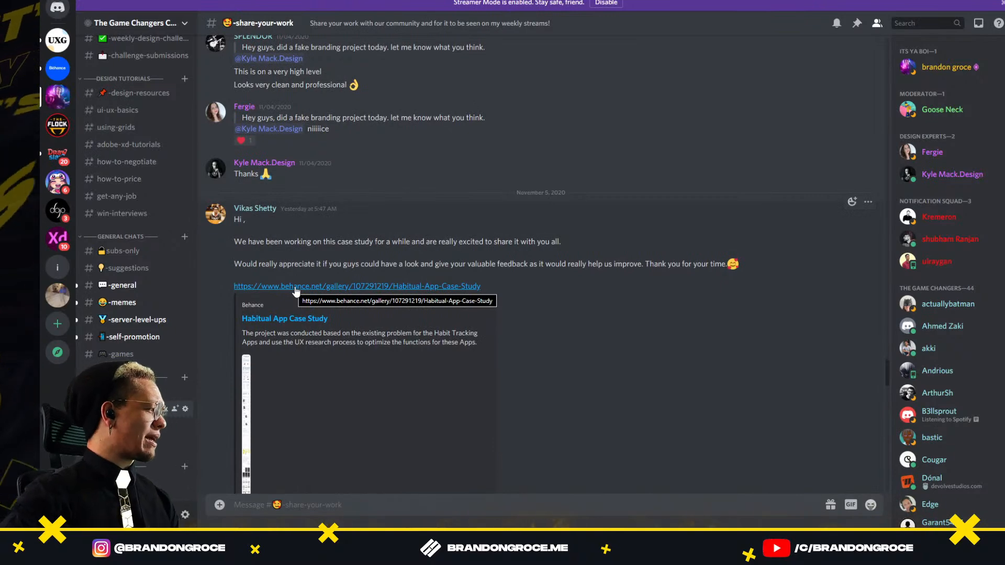
scroll(295, 291, "down", 2)
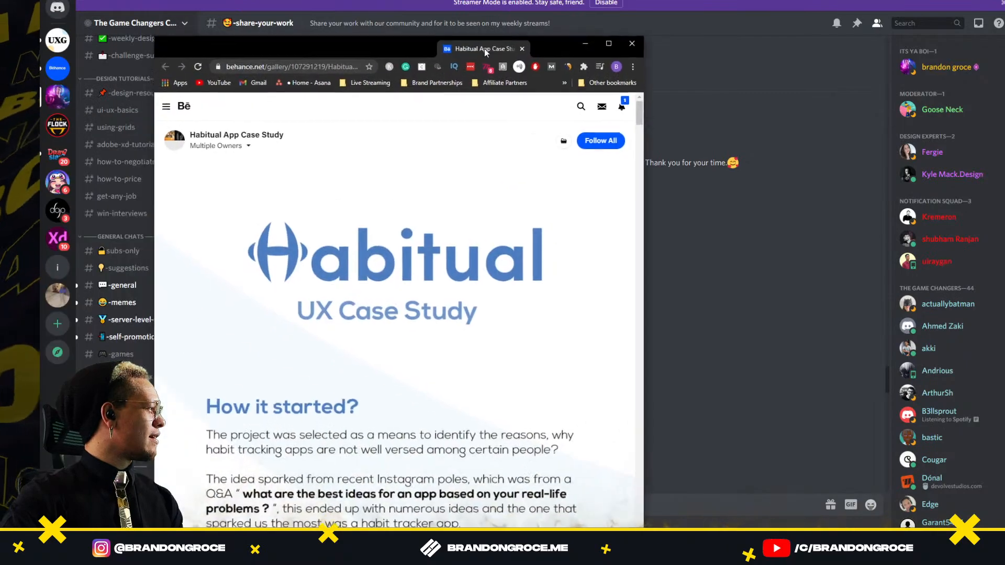
left_click_drag(485, 49, 490, 43)
double_click(513, 35)
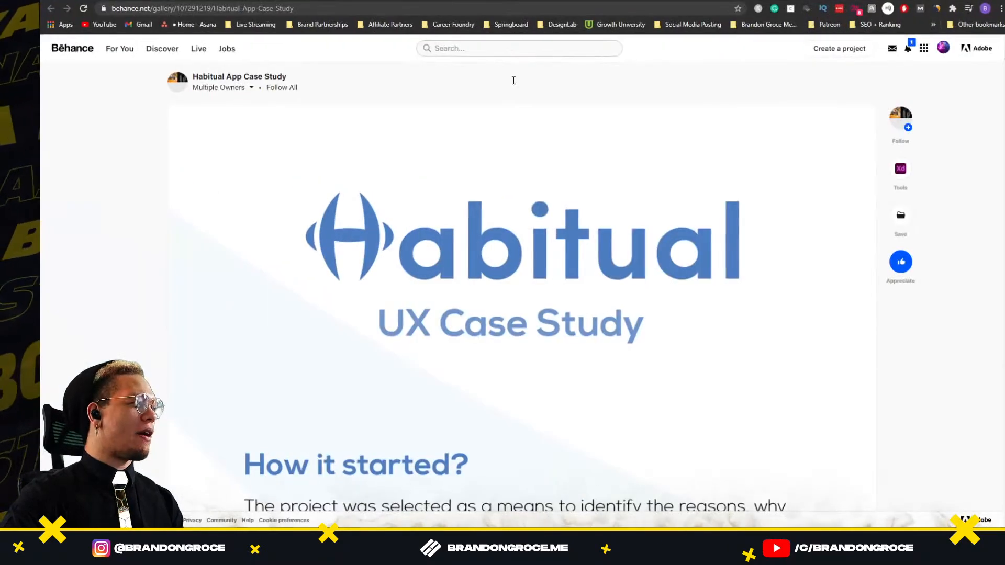
Step: Examine the Habitual case study's design process, qualitative research, competitive analysis and user persona sections
scroll(591, 301, "down", 5)
scroll(591, 301, "down", 15)
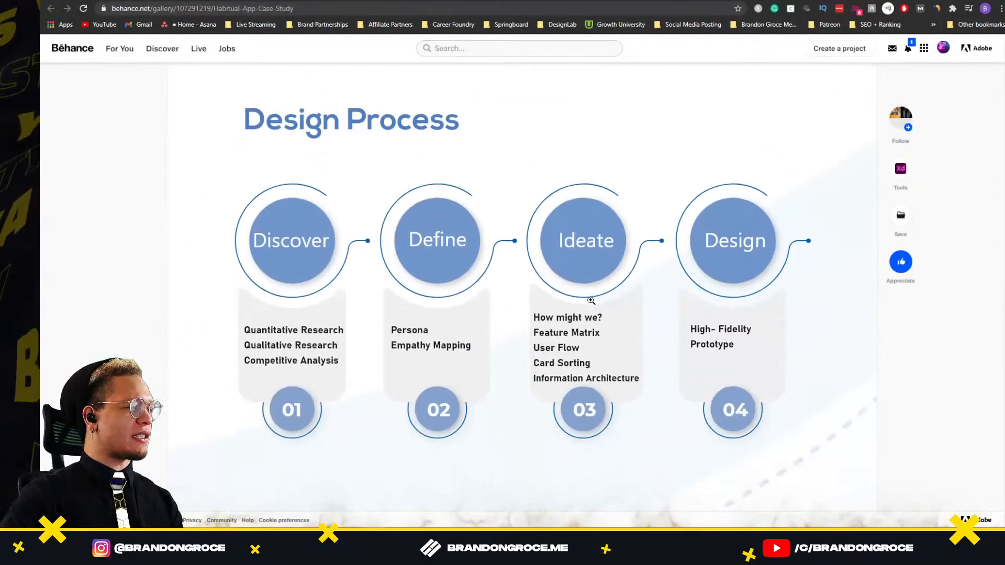
scroll(591, 301, "down", 15)
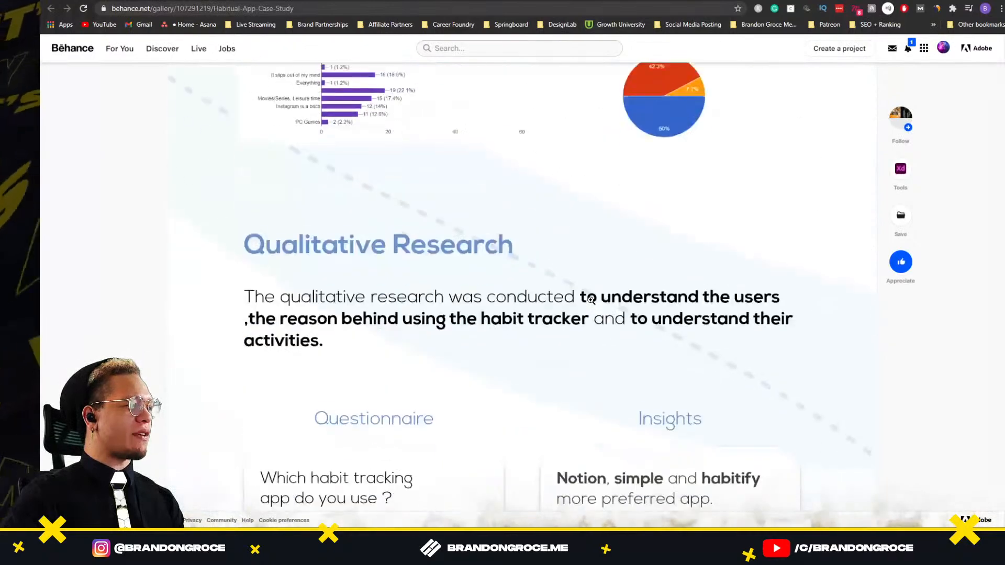
scroll(591, 301, "down", 15)
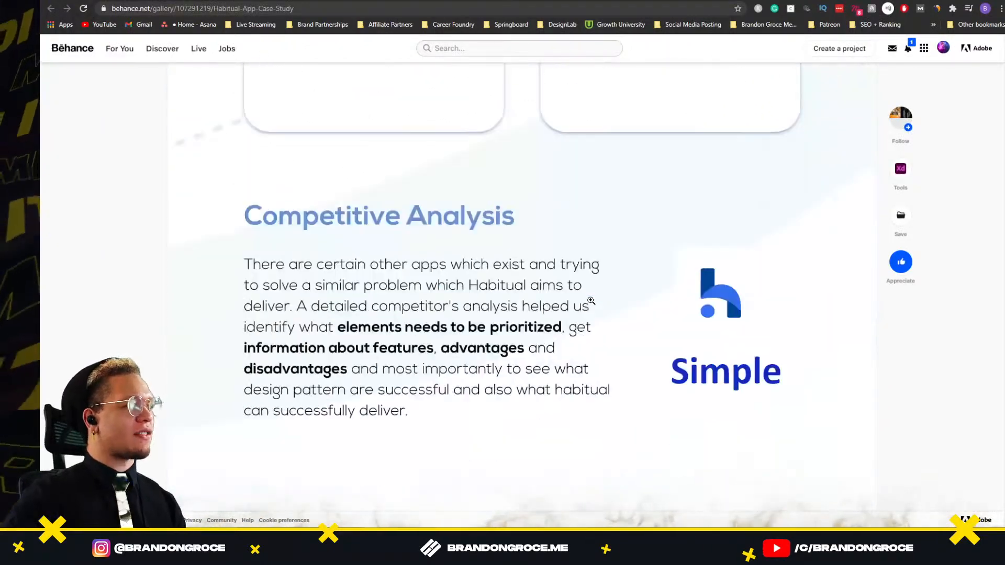
scroll(591, 301, "down", 10)
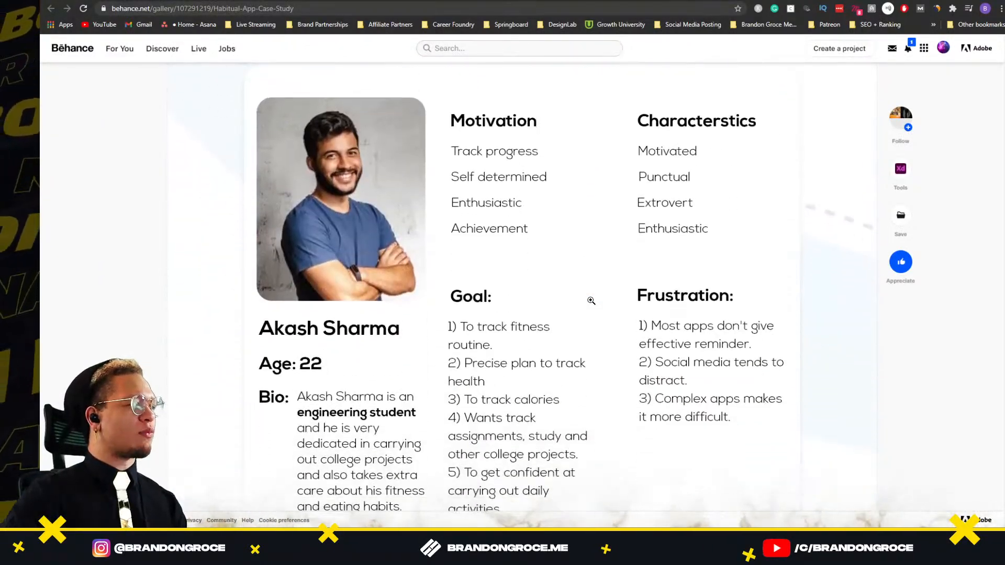
scroll(591, 301, "down", 12)
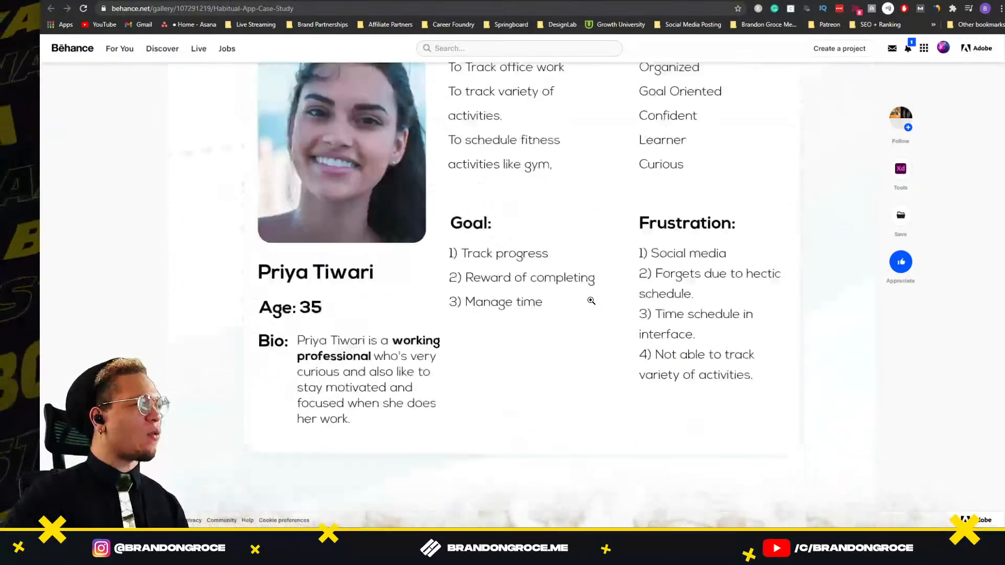
scroll(590, 298, "down", 2)
scroll(172, 197, "up", 6)
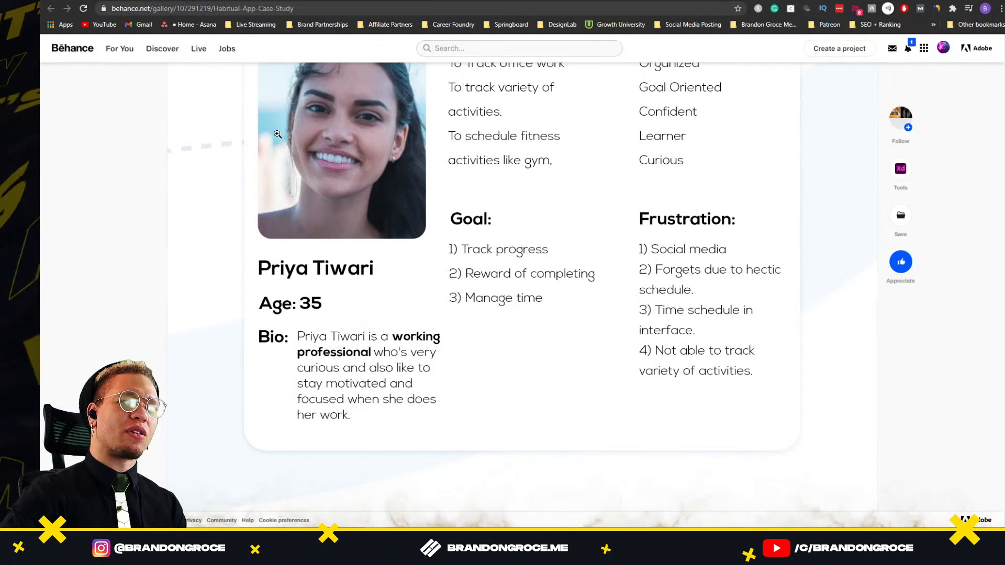
scroll(286, 145, "up", 3)
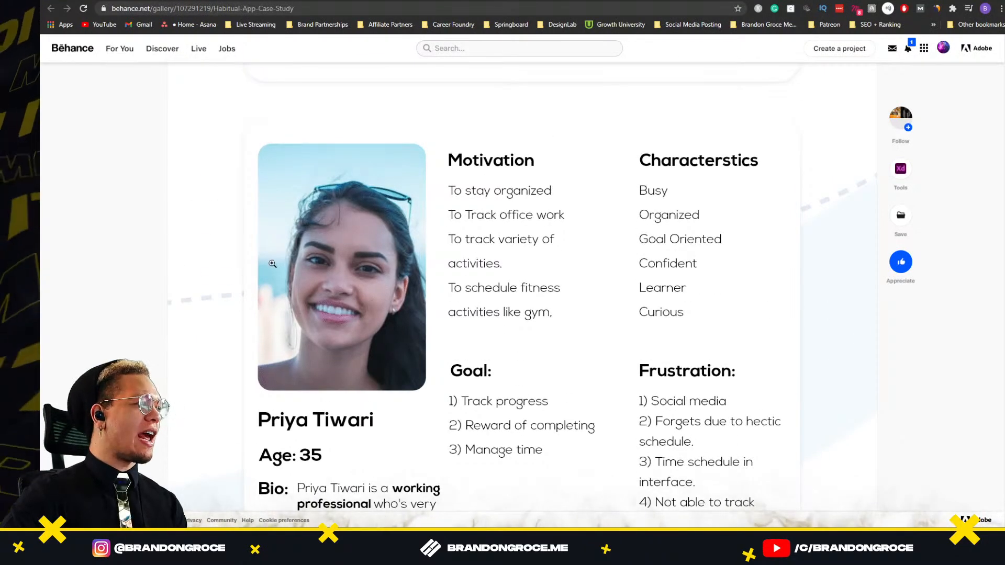
Step: Examine the Habitual case study's empathy mapping, feature matrix, information architecture and wireframe sections down to the end of the project
scroll(315, 248, "down", 10)
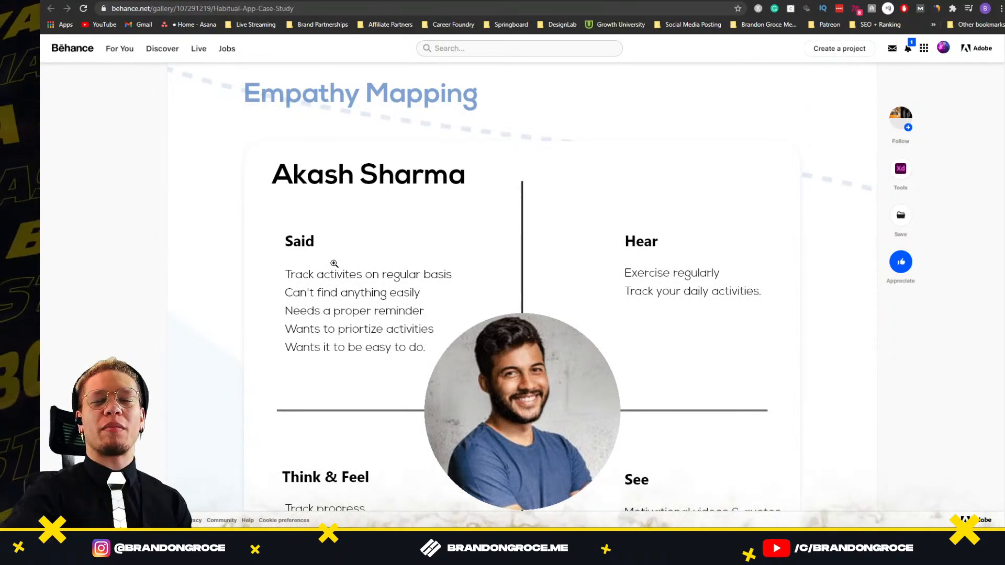
scroll(304, 270, "down", 2)
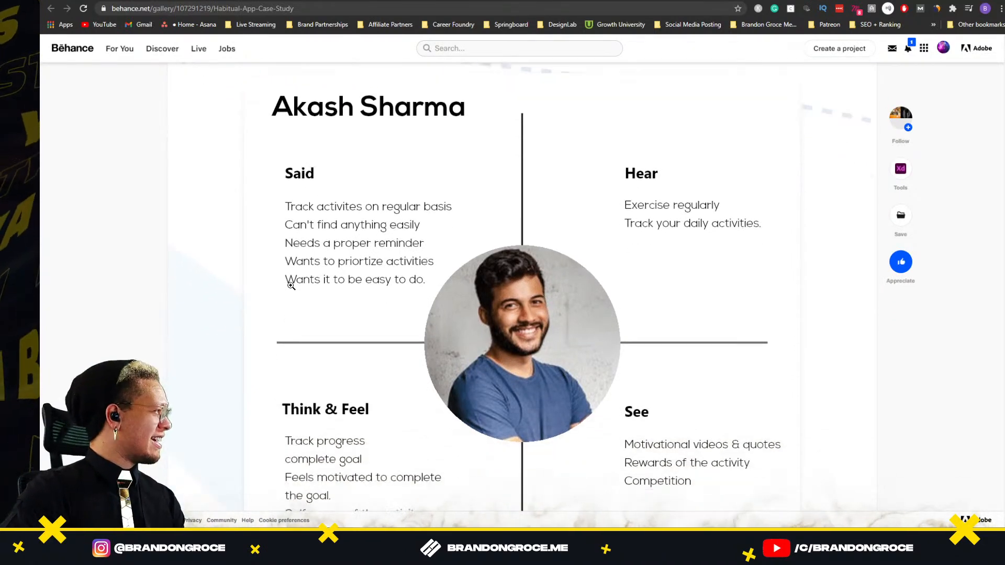
scroll(363, 271, "down", 7)
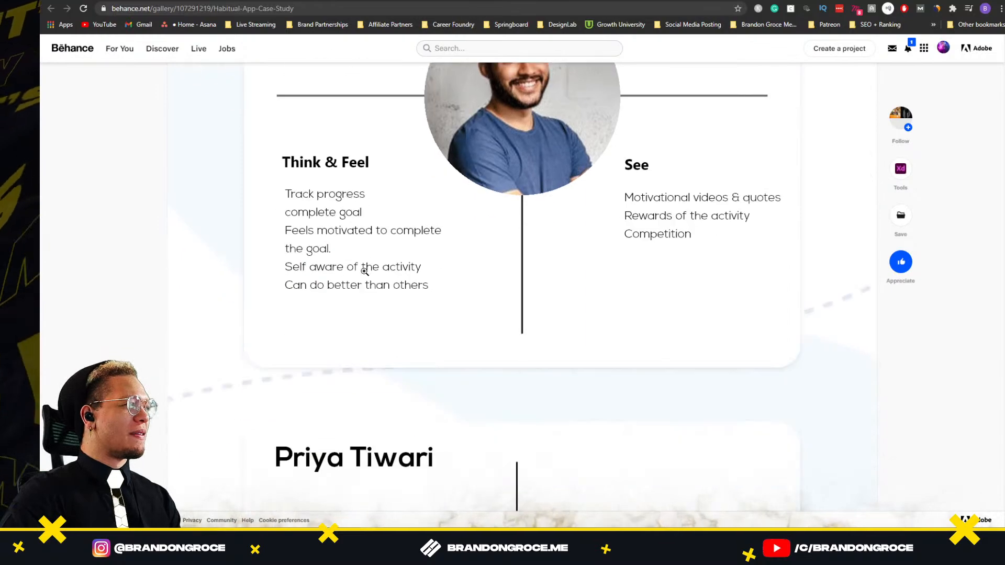
scroll(364, 272, "down", 20)
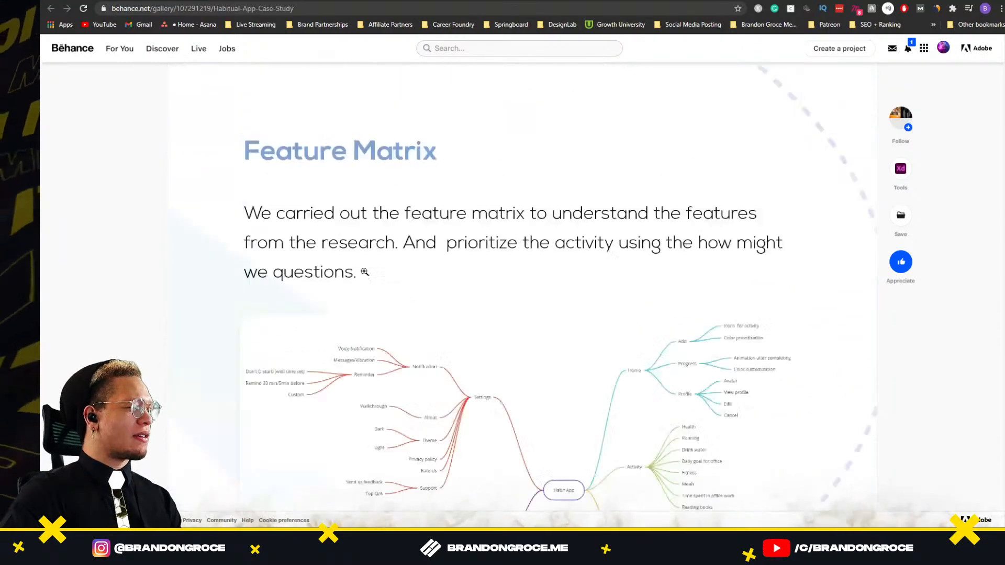
scroll(365, 271, "down", 20)
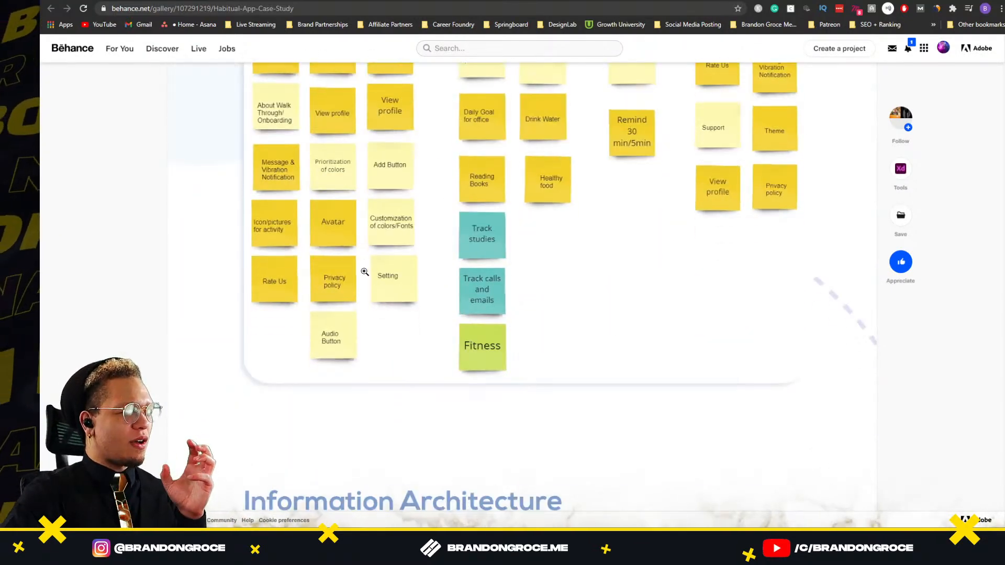
scroll(365, 272, "down", 12)
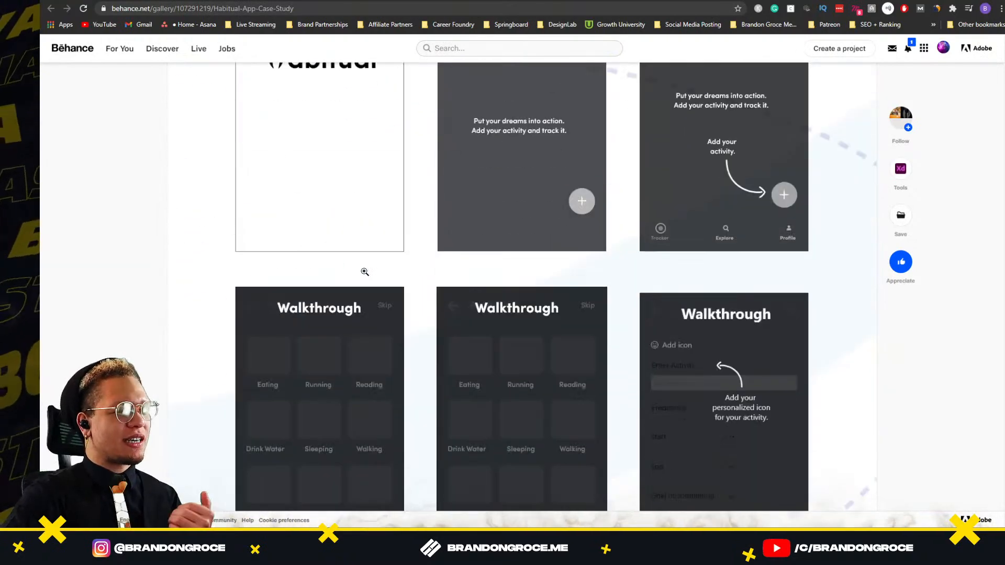
scroll(365, 272, "down", 20)
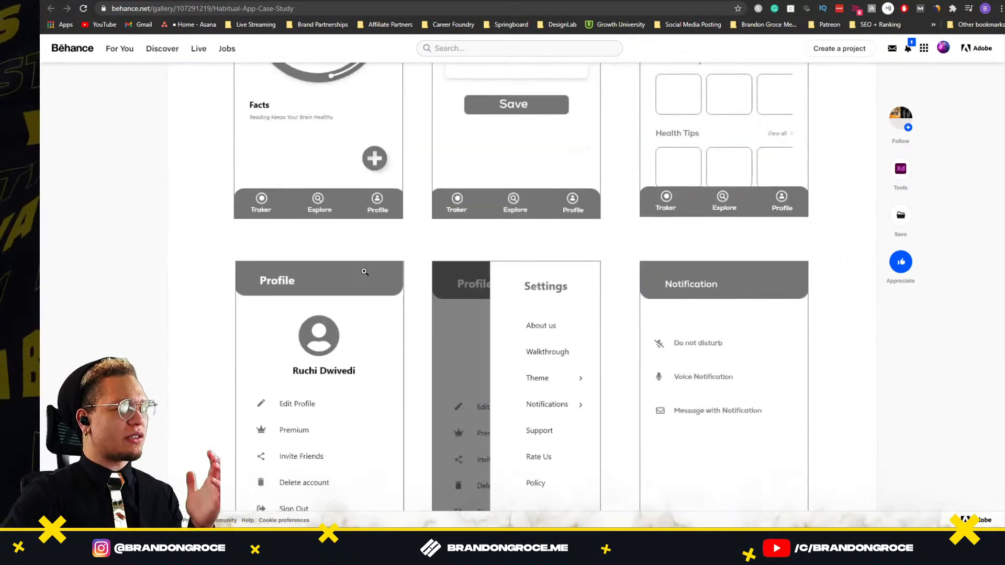
scroll(364, 271, "down", 15)
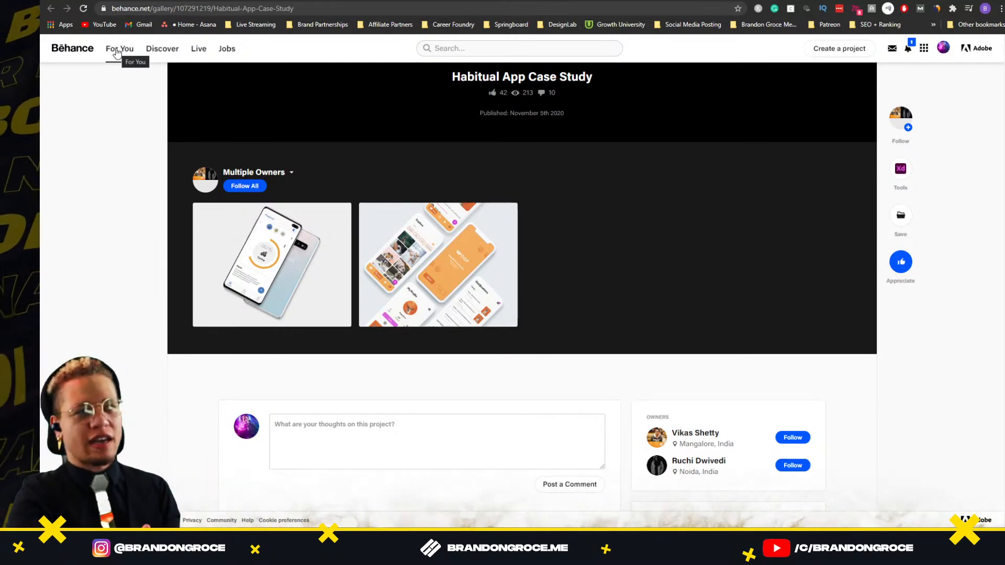
Step: Appreciate the Habitual App Case Study and look over the comments, tools and tags below the project
left_click(910, 262)
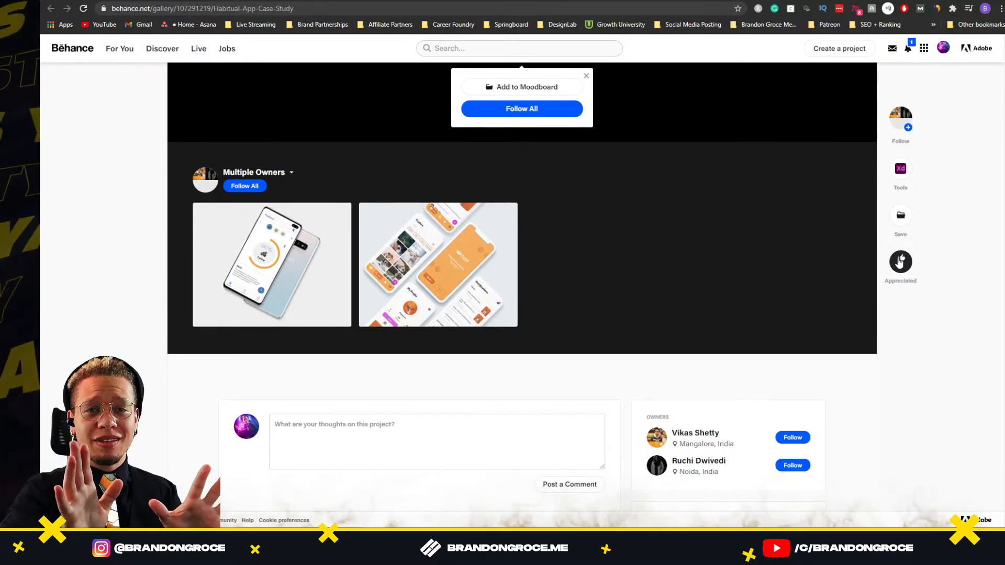
scroll(901, 262, "down", 10)
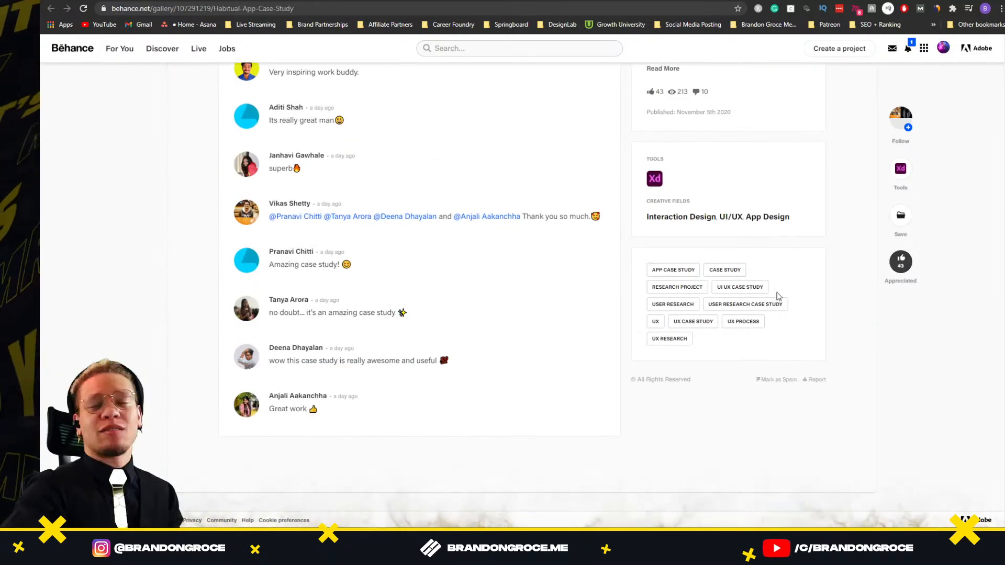
scroll(964, 384, "up", 6)
scroll(955, 447, "up", 5)
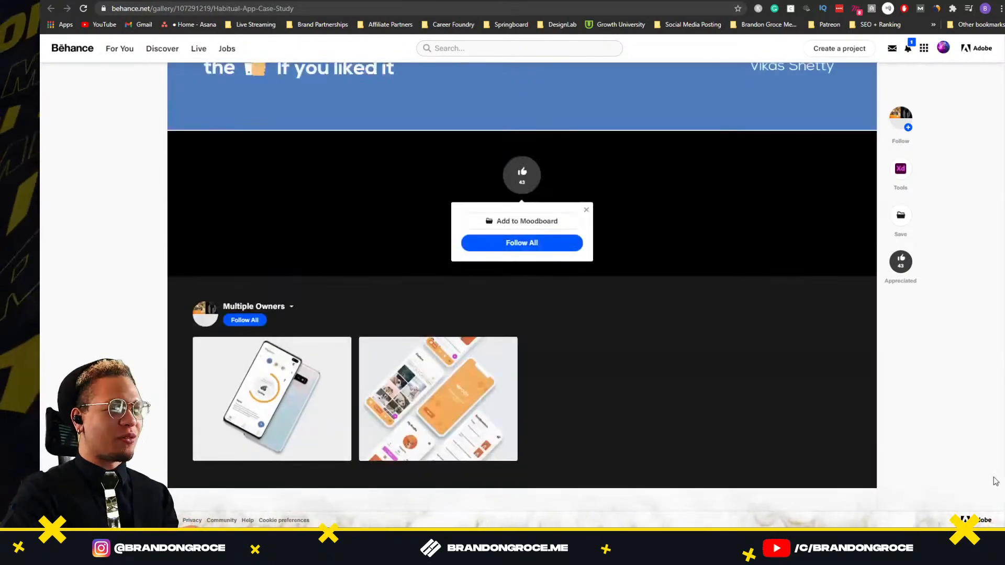
Step: Revisit the Habitual case study's Unique Selling Point section and grayscale wireframes, back up to the walkthrough screens
scroll(522, 272, "up", 10)
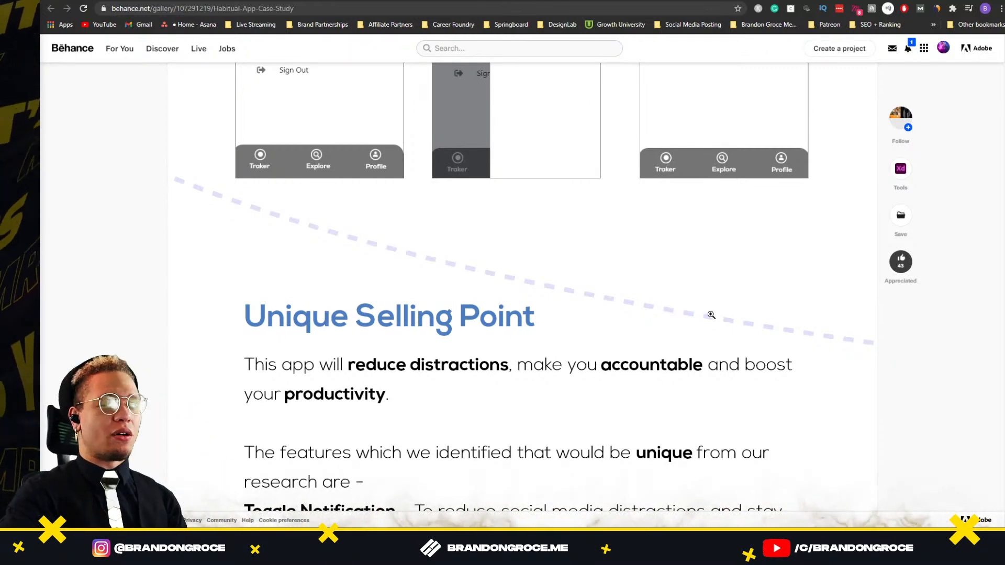
scroll(718, 356, "up", 20)
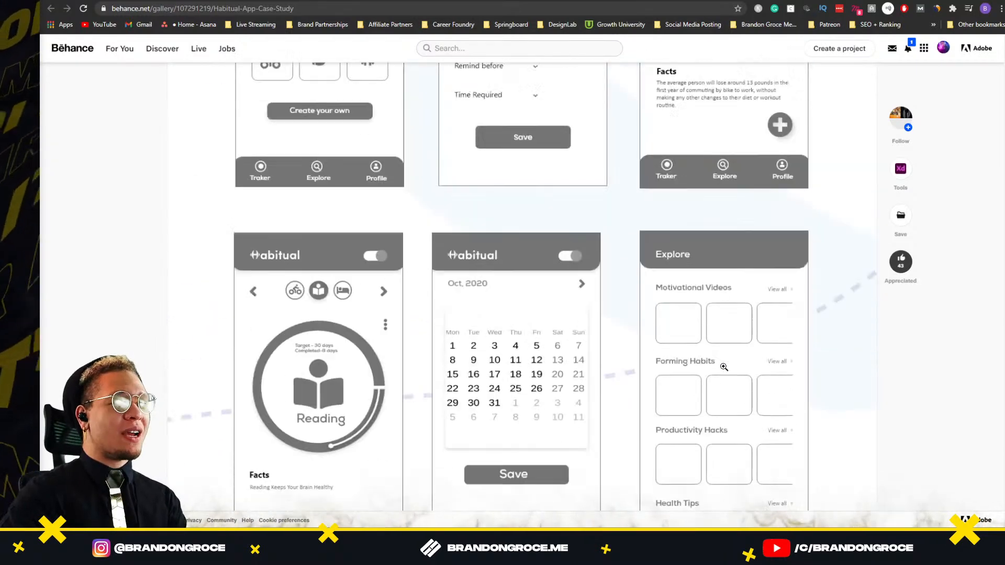
scroll(706, 371, "up", 15)
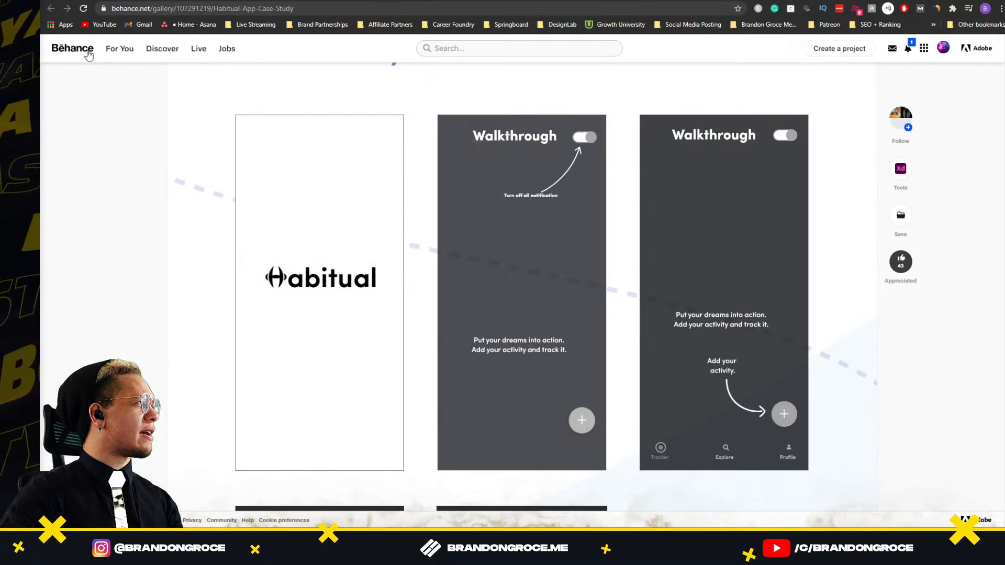
Step: Open the Food Delivery Mobile App project from the Student Case study Examples moodboard on your own Behance profile
mouse_move(943, 52)
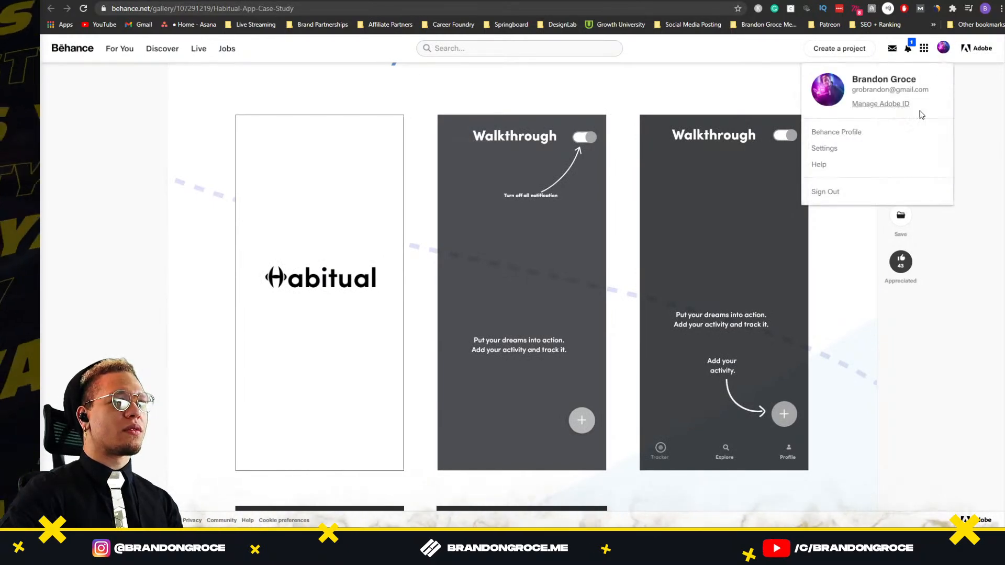
left_click(859, 135)
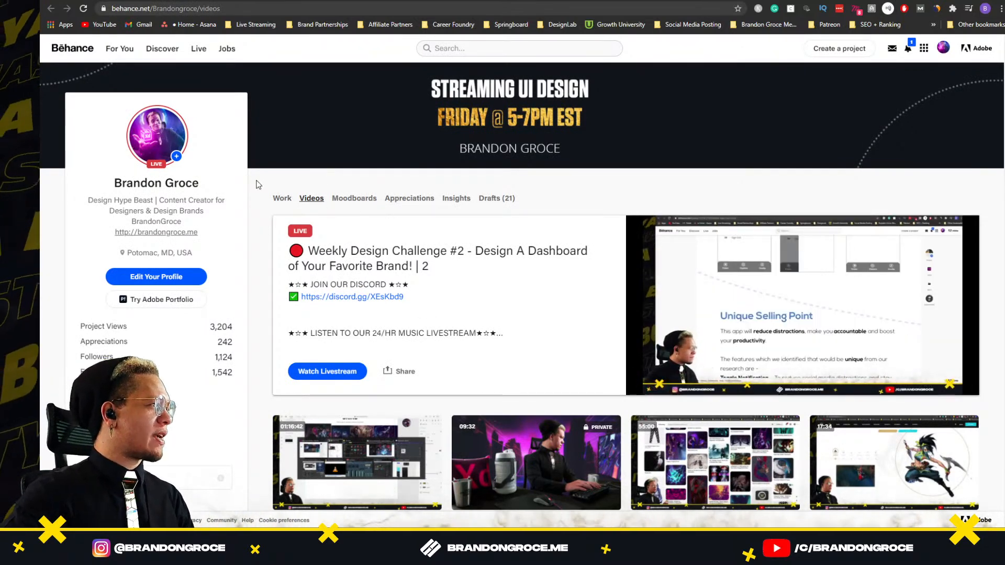
double_click(372, 251)
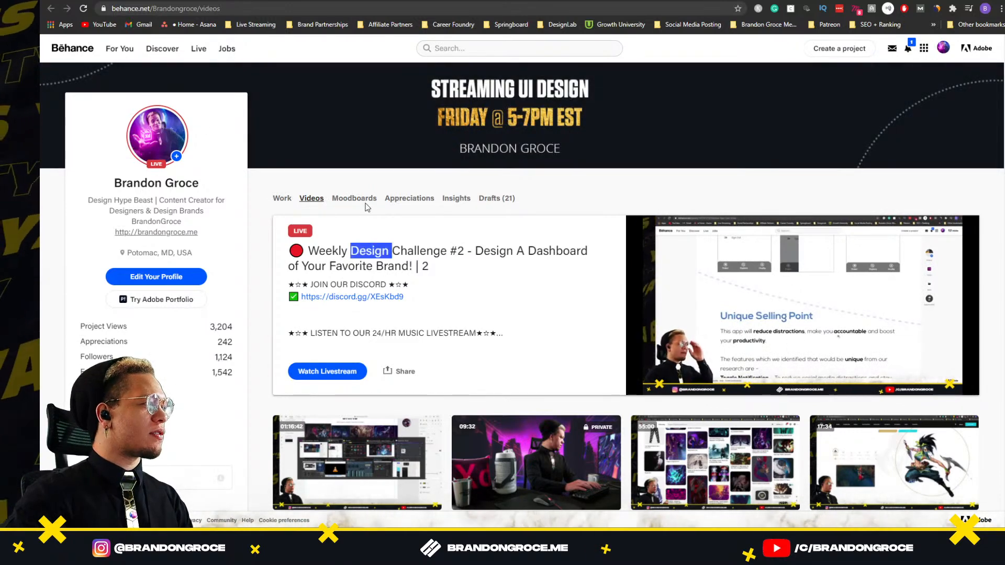
left_click(354, 197)
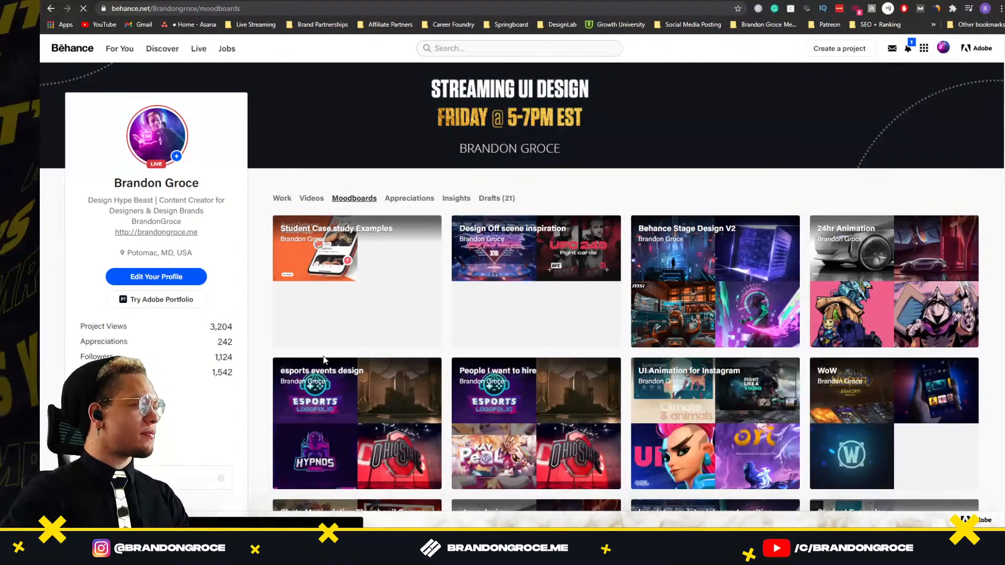
scroll(359, 375, "down", 3)
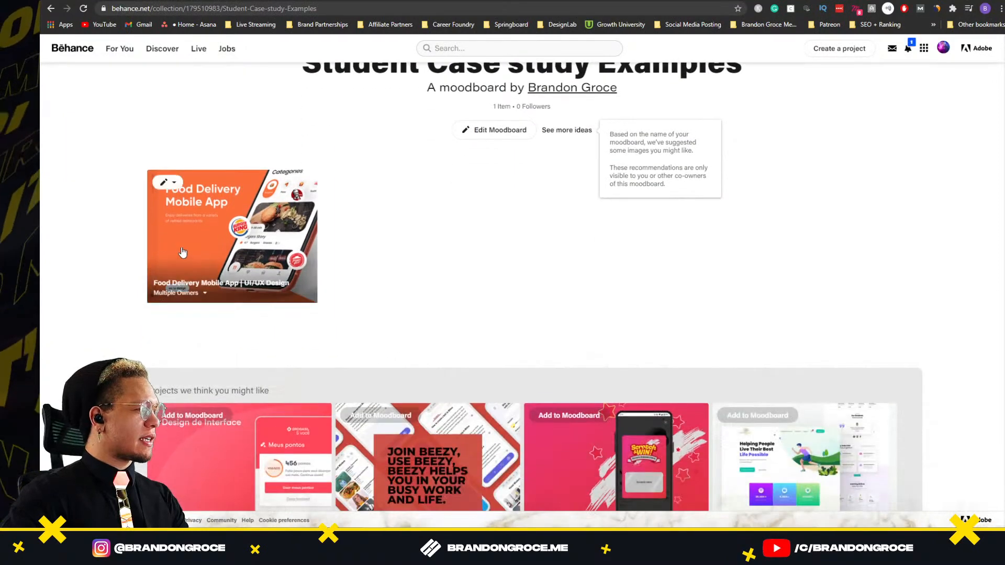
left_click(313, 247)
Step: Return to the Habitual case study and review its wireframes from the walkthrough screens through to the closing thank-you section
scroll(484, 263, "down", 5)
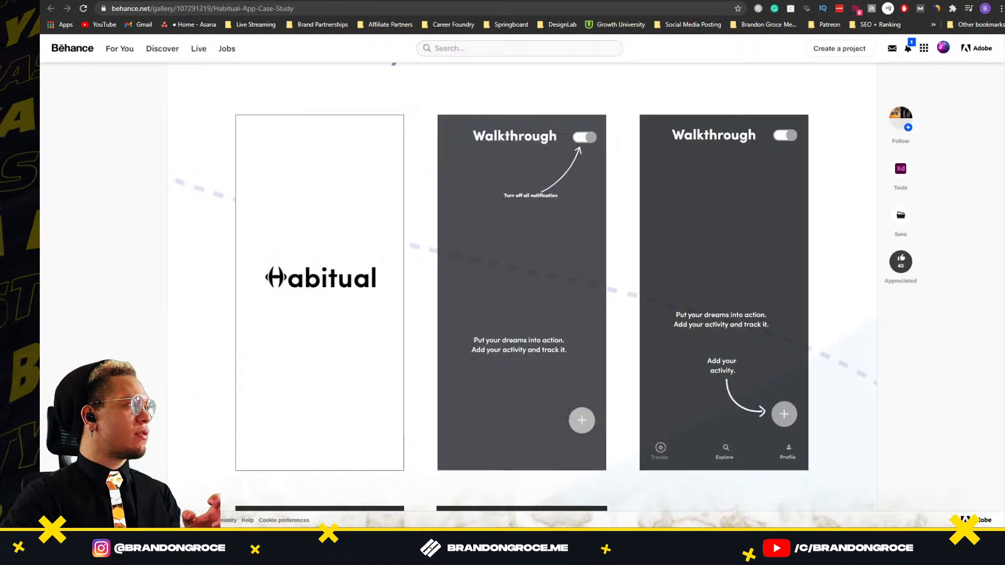
scroll(512, 275, "down", 20)
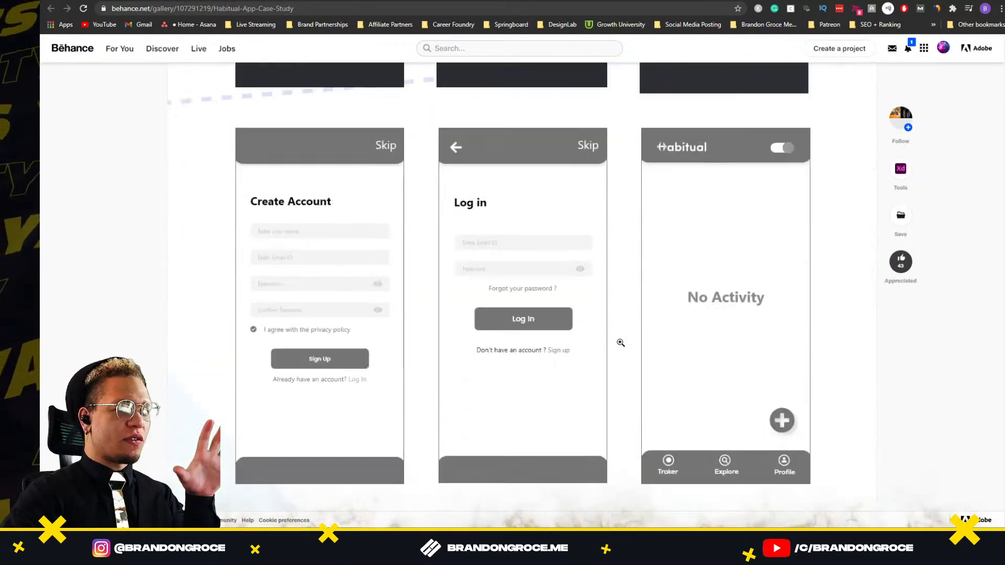
scroll(609, 357, "down", 5)
scroll(609, 357, "down", 20)
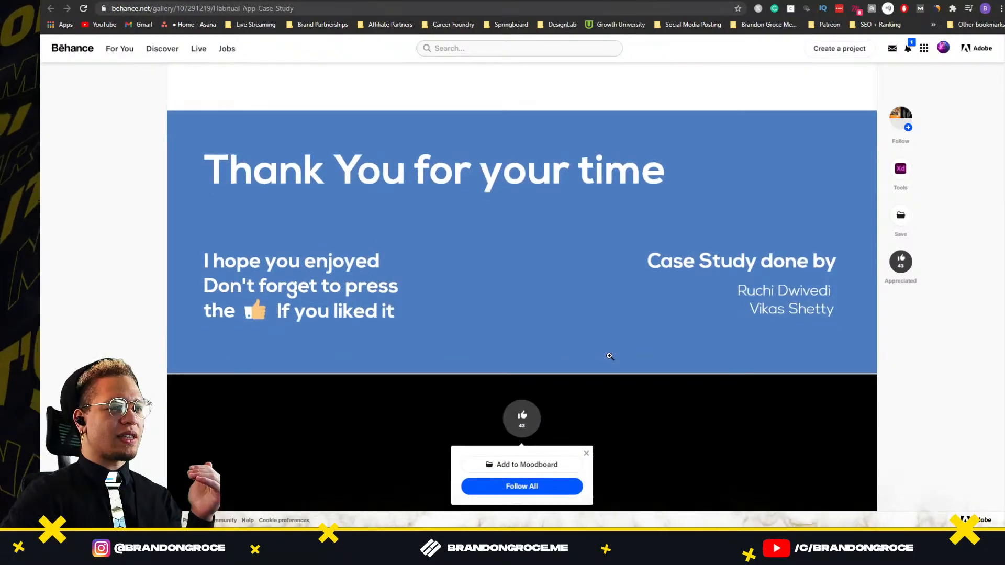
scroll(612, 355, "up", 15)
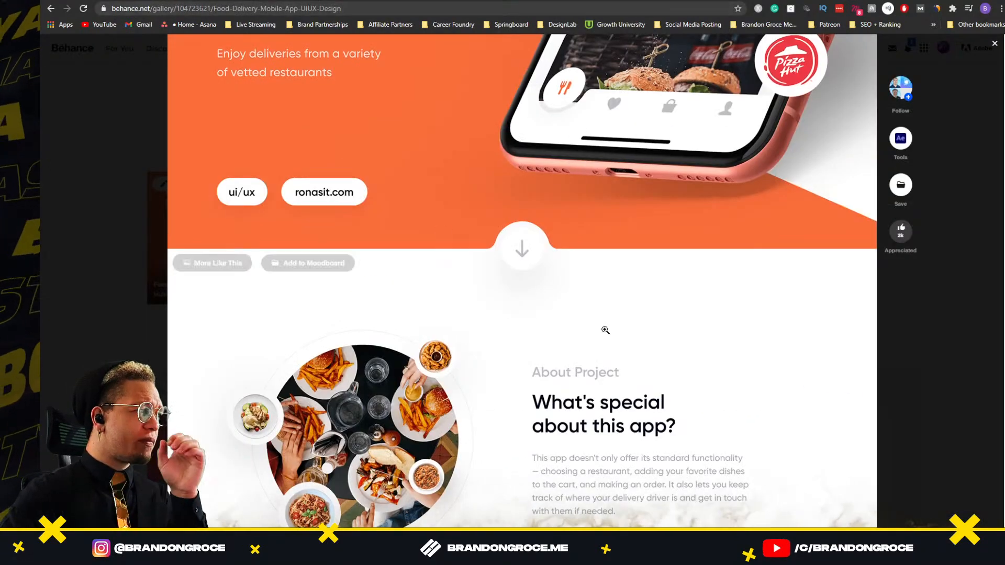
Step: Switch to the Food Delivery Mobile App project and examine its cover, About Project and Project Goals sections
scroll(602, 329, "up", 5)
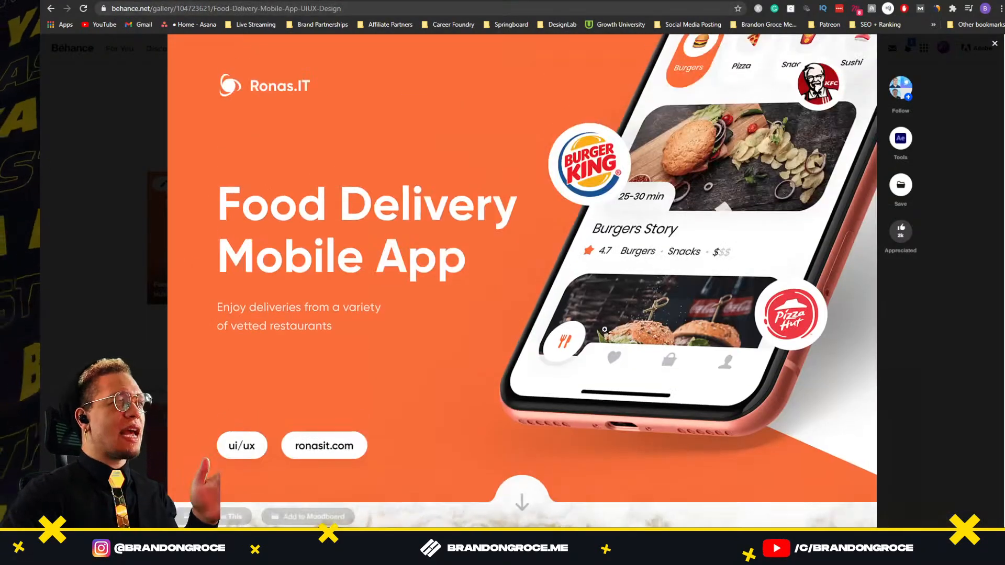
scroll(605, 329, "up", 1)
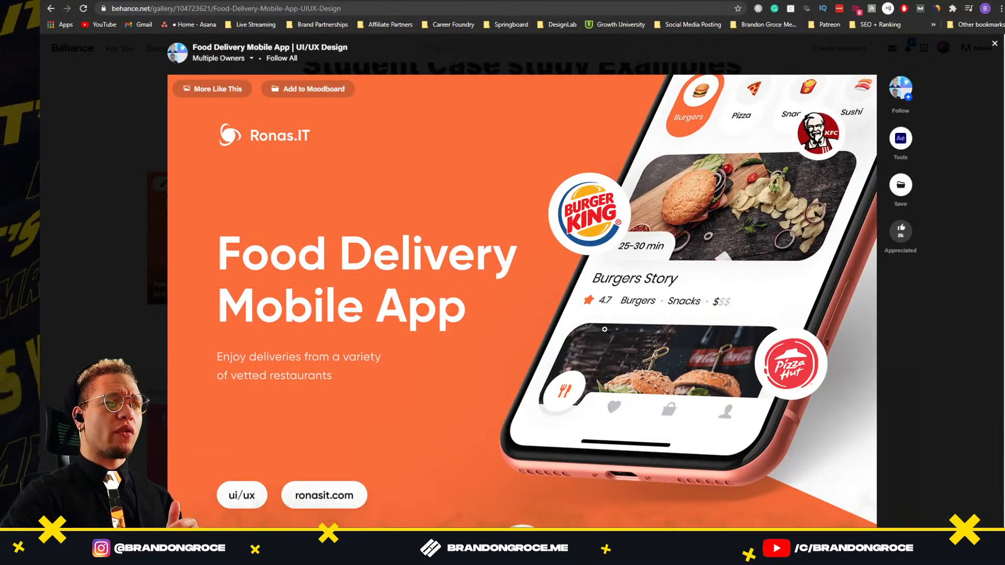
scroll(605, 330, "down", 10)
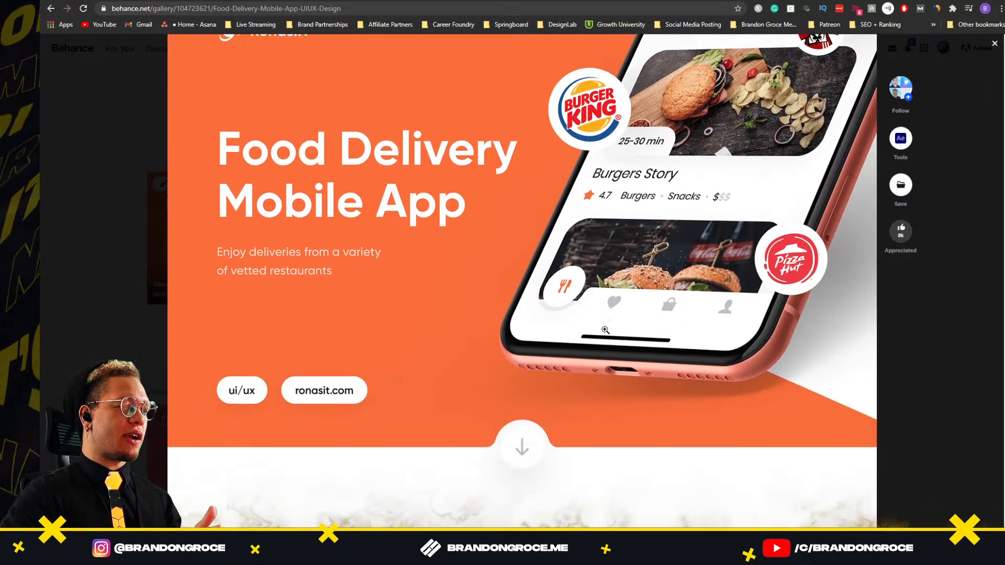
scroll(606, 330, "down", 3)
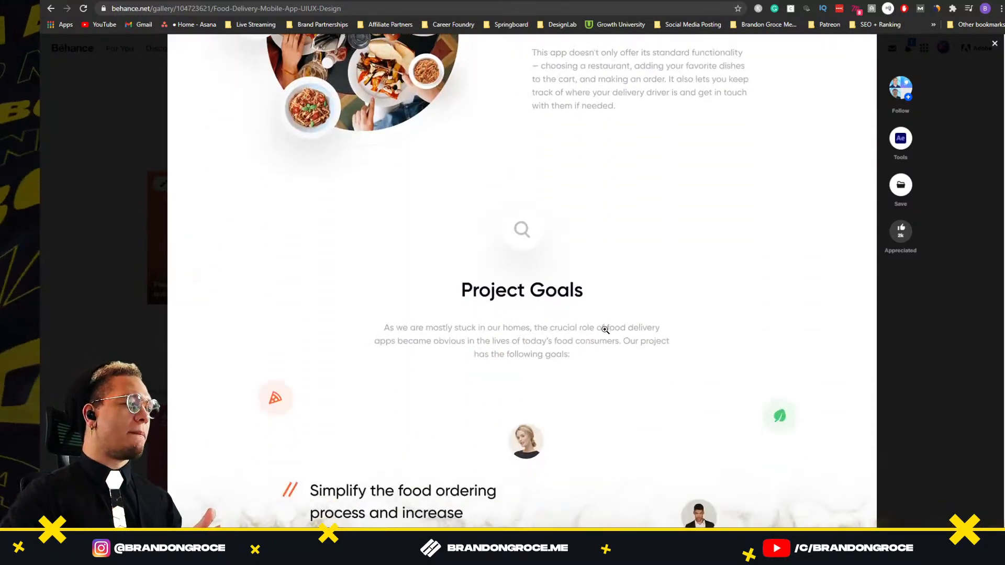
scroll(606, 329, "up", 2)
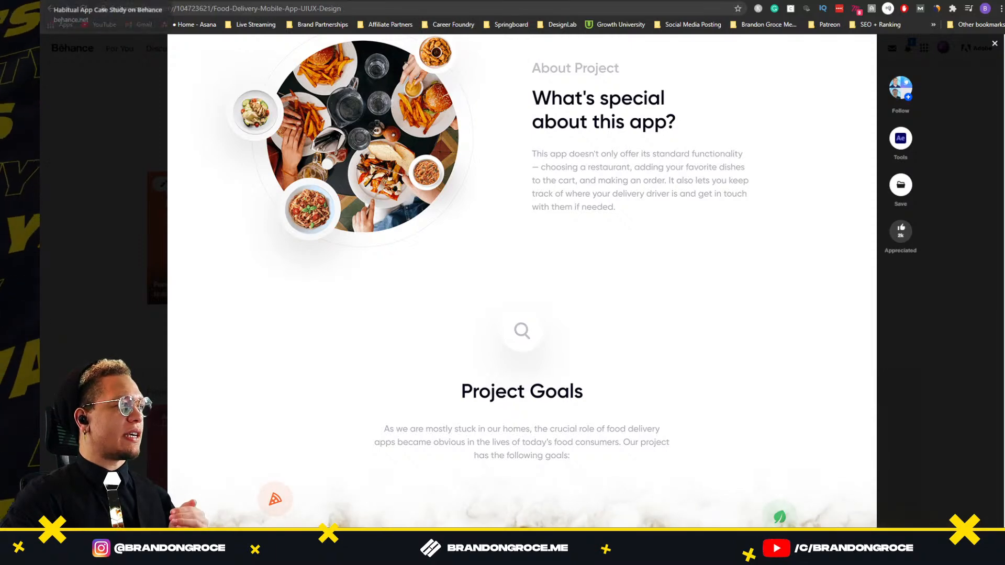
Step: Compare briefly with the Habitual case study, then examine the Food Delivery project's goals and food delivery market chart
left_click(94, 1)
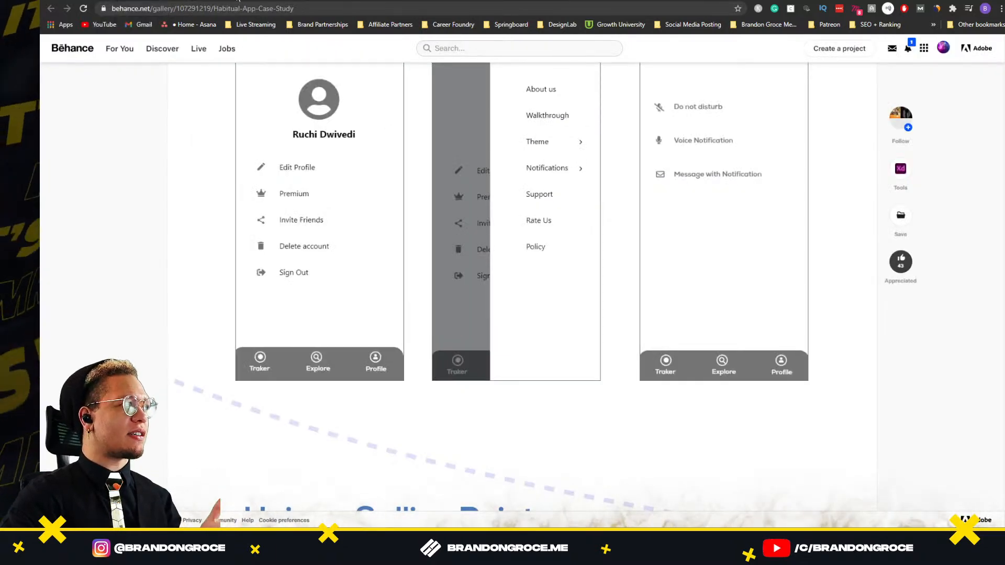
left_click(238, 1)
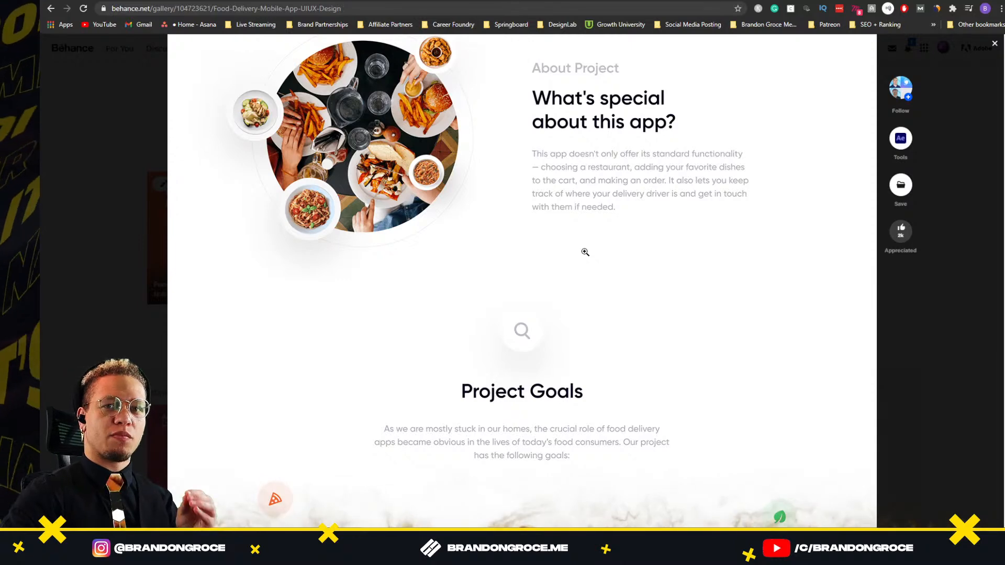
scroll(585, 252, "down", 7)
scroll(585, 253, "up", 5)
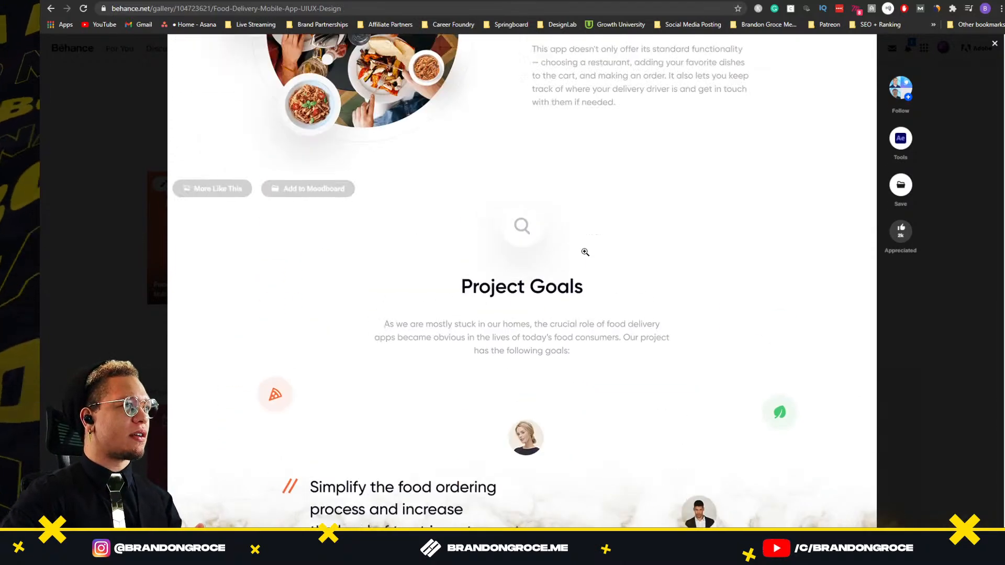
scroll(586, 253, "up", 4)
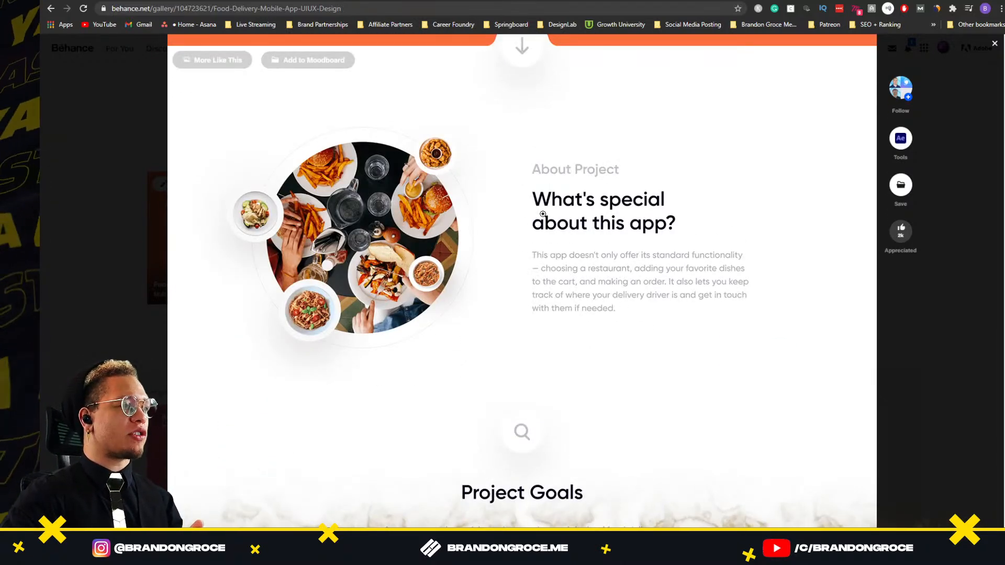
scroll(543, 215, "down", 7)
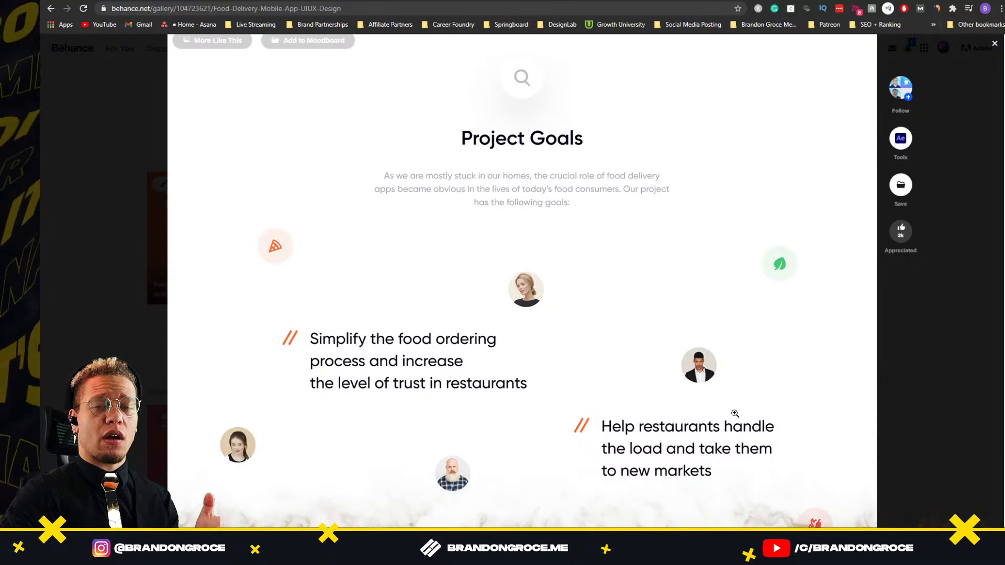
scroll(735, 414, "down", 2)
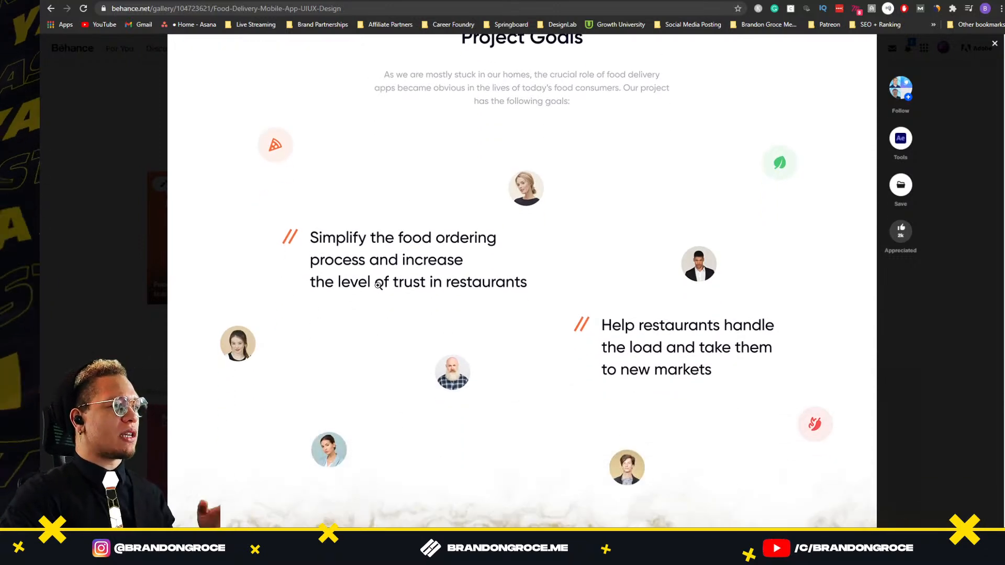
scroll(705, 358, "down", 8)
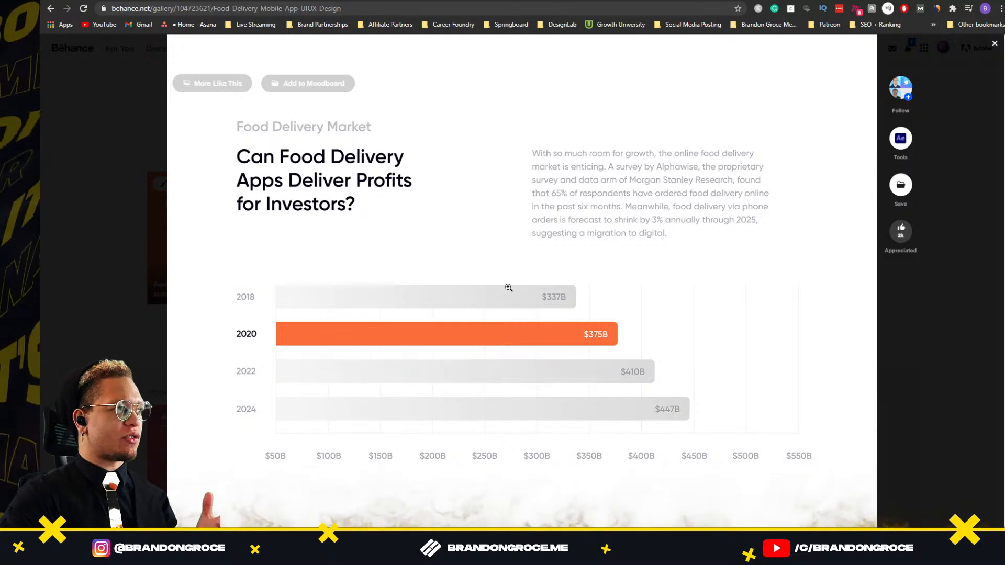
Step: Examine the Food Delivery case study's project timeline, onboarding screens and Login section
scroll(509, 287, "down", 7)
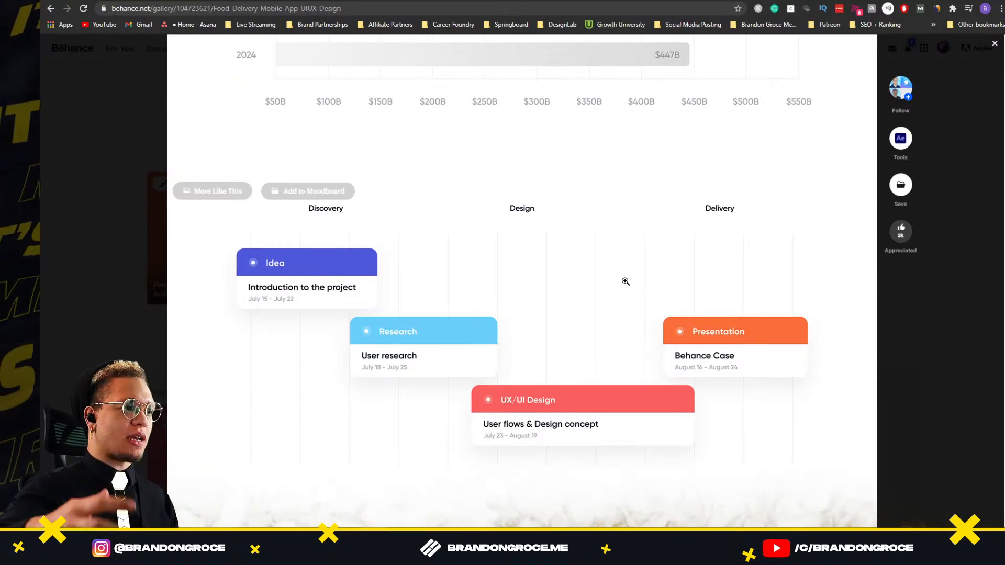
scroll(626, 281, "down", 15)
scroll(624, 327, "up", 3)
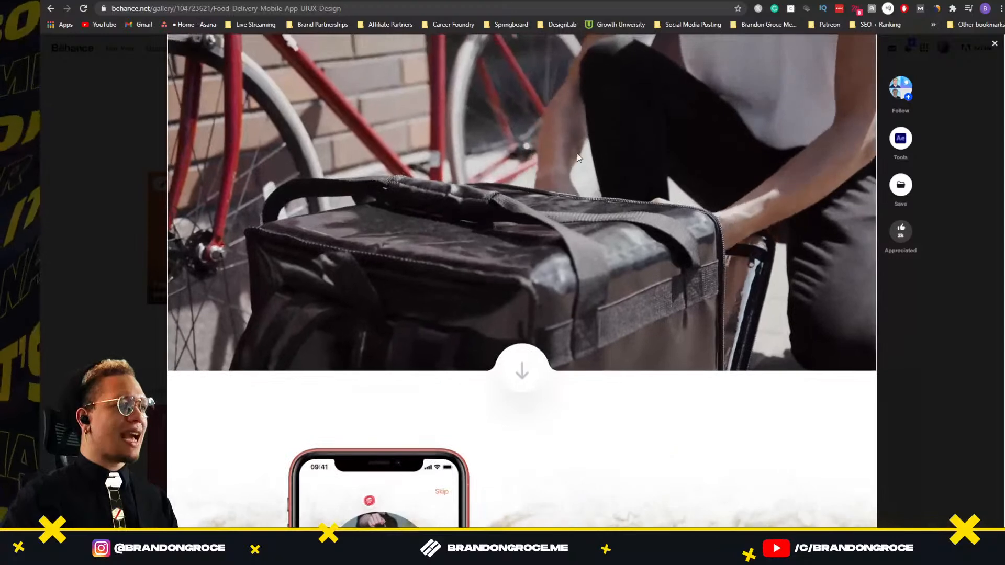
scroll(587, 186, "down", 7)
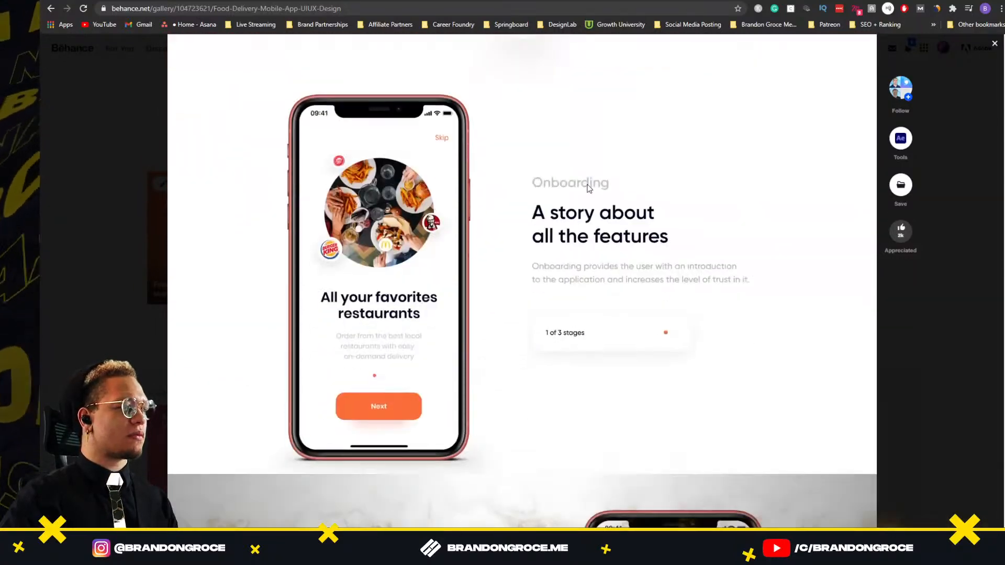
scroll(651, 215, "down", 4)
scroll(572, 217, "up", 3)
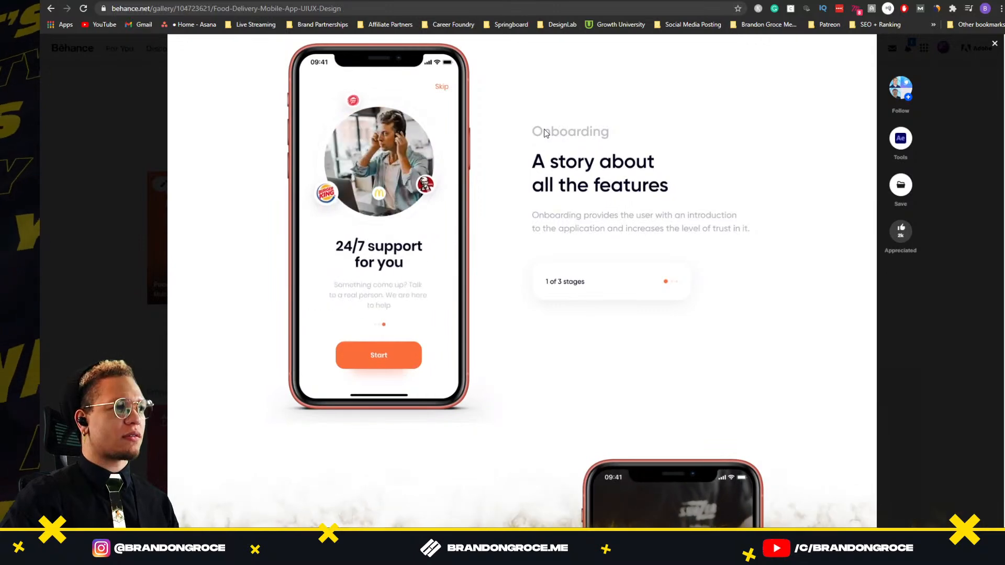
scroll(514, 339, "down", 4)
scroll(579, 363, "down", 9)
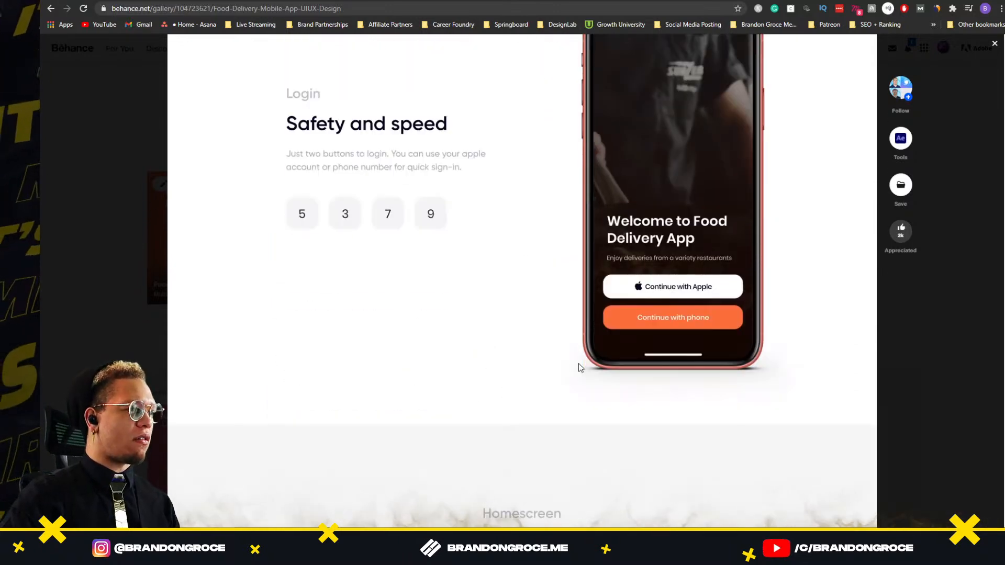
Step: Examine the Food Delivery project's Homescreen, cart and menu mockups, and its Favorites & Profile section up to the Order section
scroll(705, 330, "down", 10)
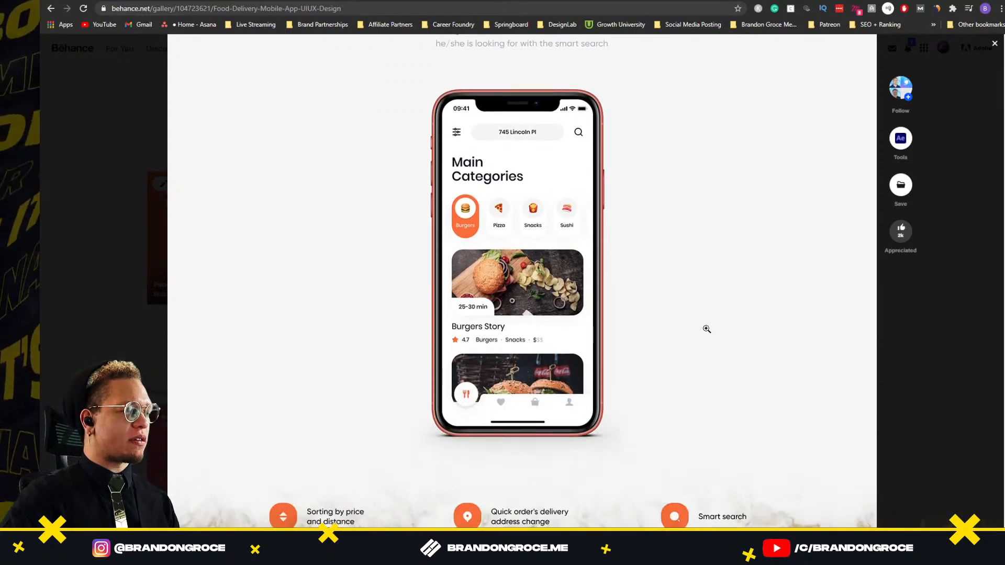
scroll(707, 329, "down", 6)
scroll(707, 328, "down", 2)
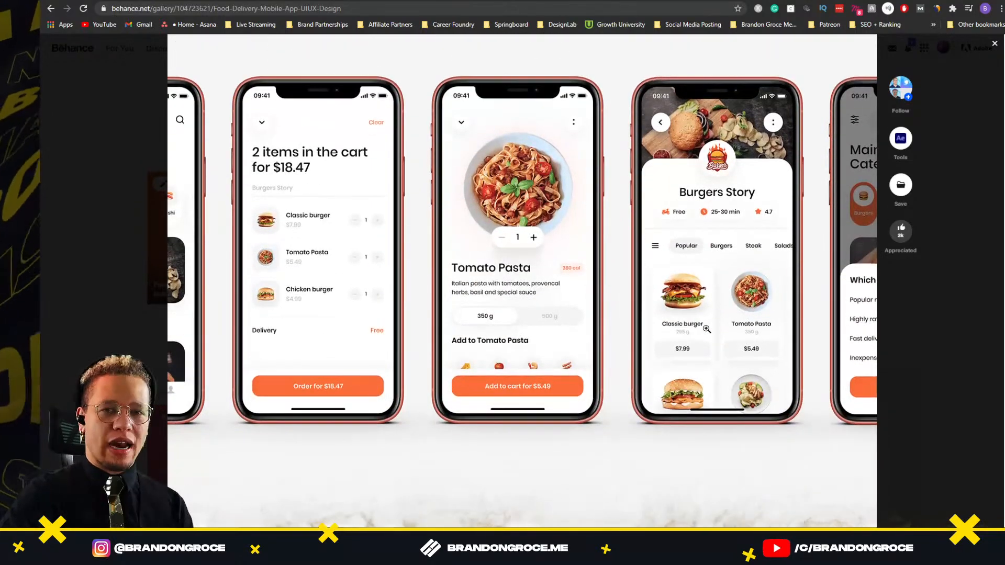
scroll(707, 329, "down", 6)
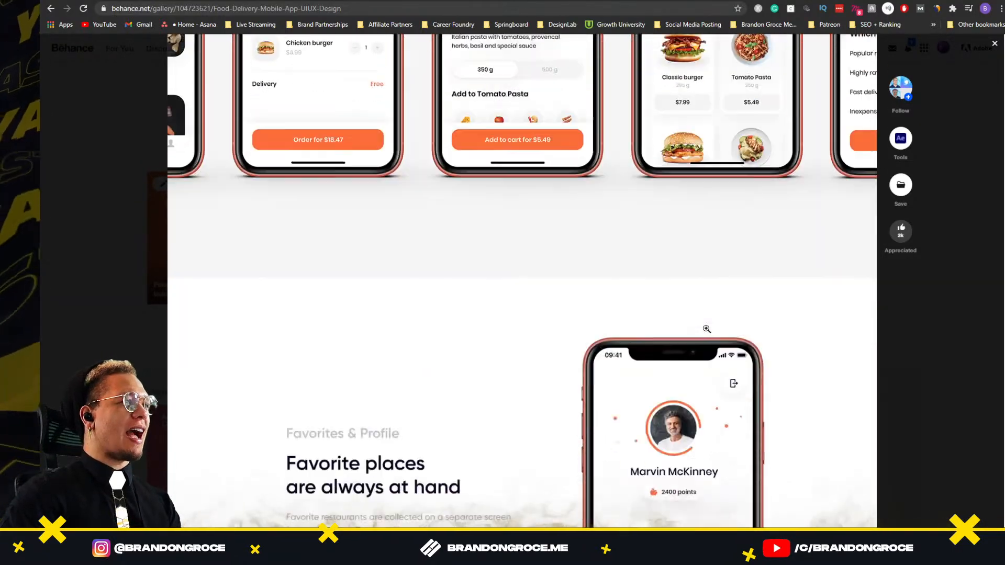
scroll(674, 515, "down", 2)
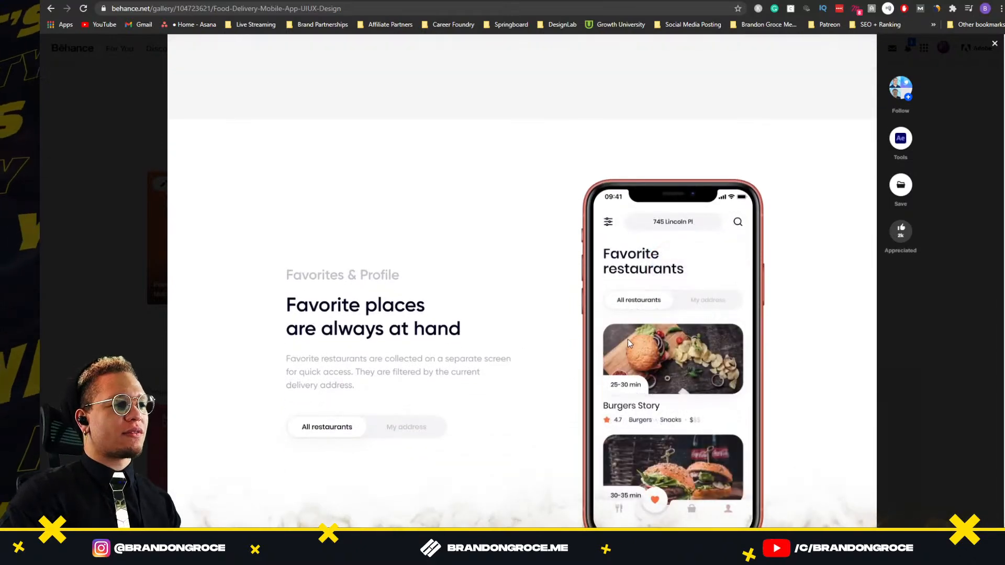
scroll(582, 323, "down", 5)
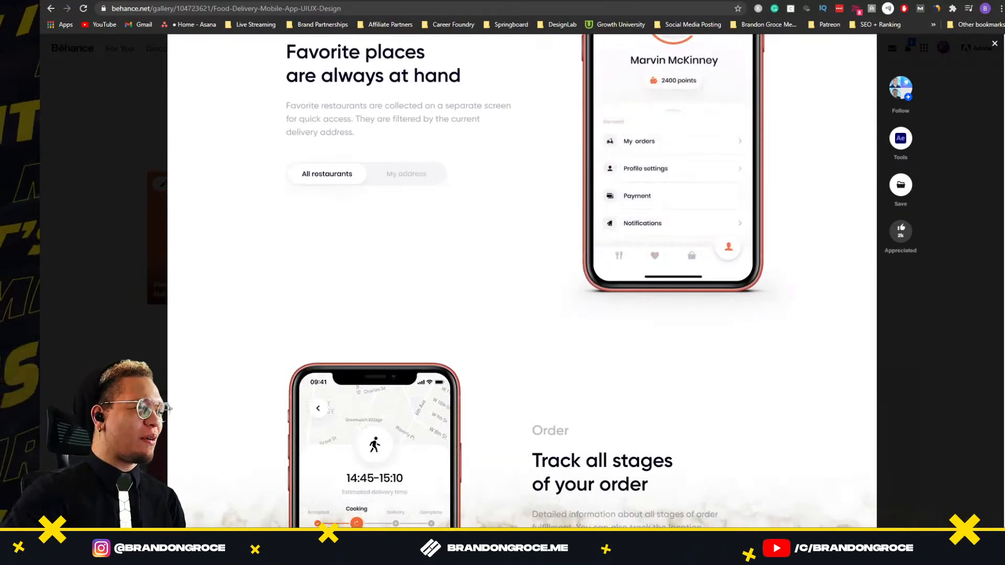
Step: Open envato.com in a new tab and skim its homepage
key("ctrl+t")
type("en")
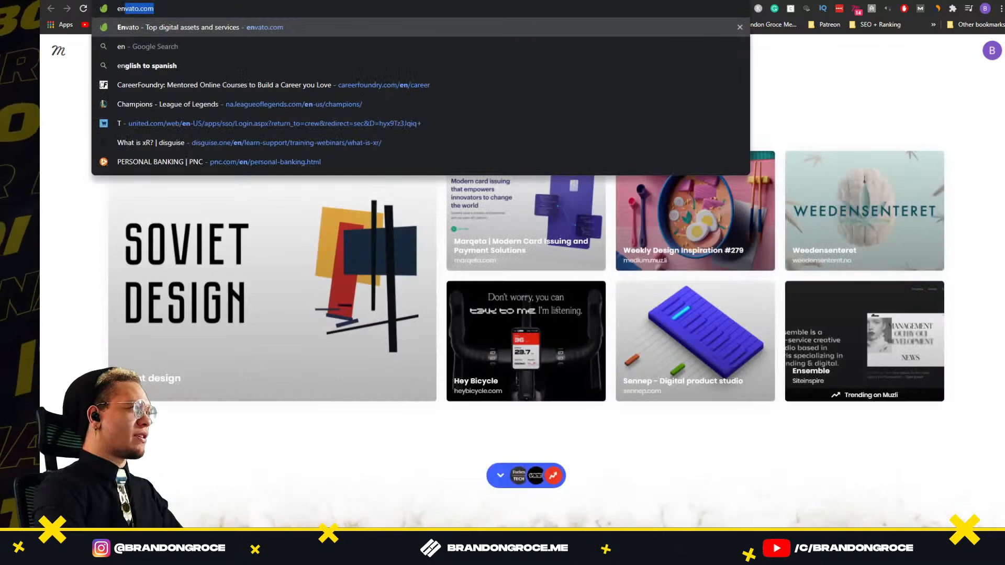
key("Return")
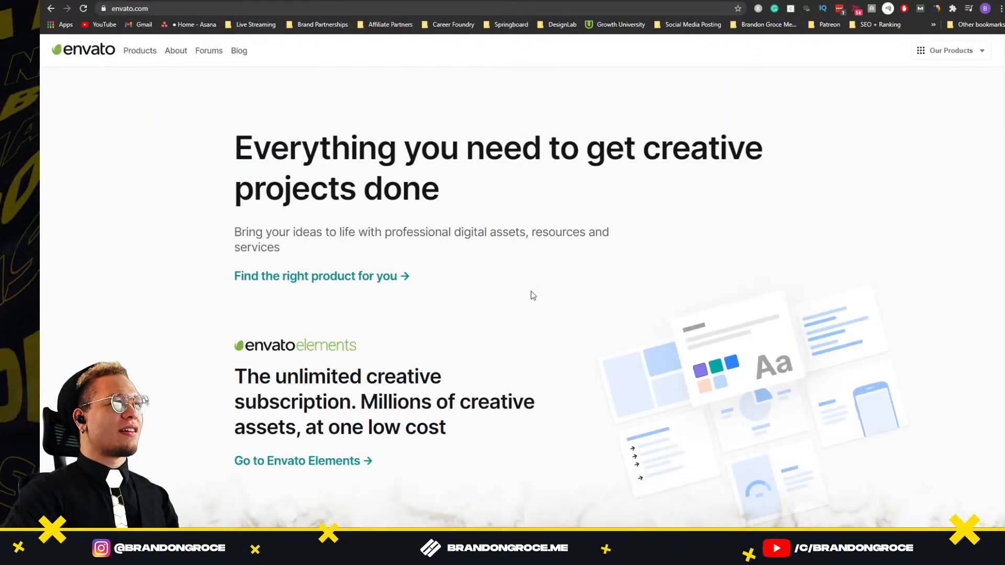
scroll(533, 296, "down", 5)
scroll(397, 339, "up", 5)
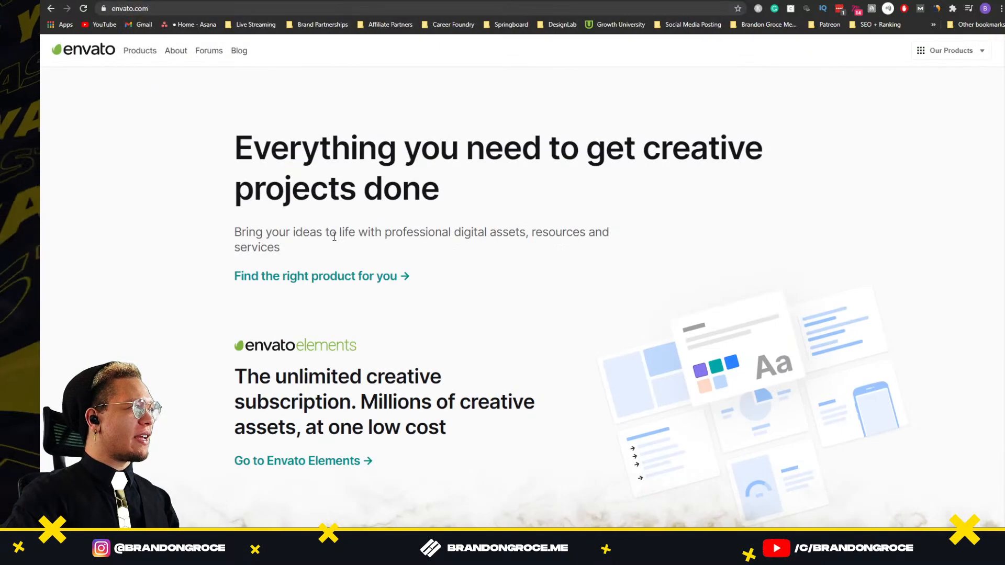
Step: Go to the UI8 website and show its Presentation templates category
left_click(198, 8)
type("ui8.net")
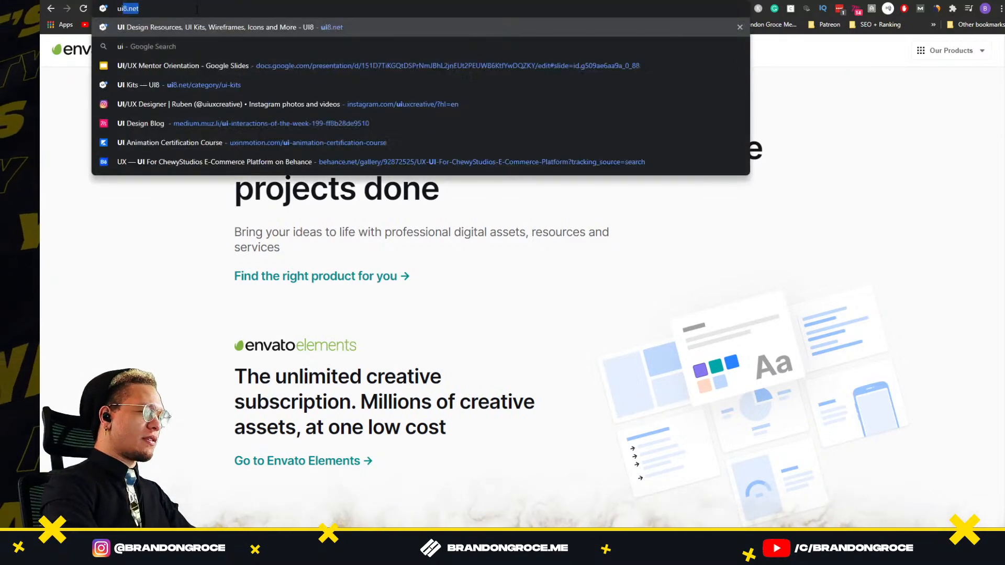
key("Return")
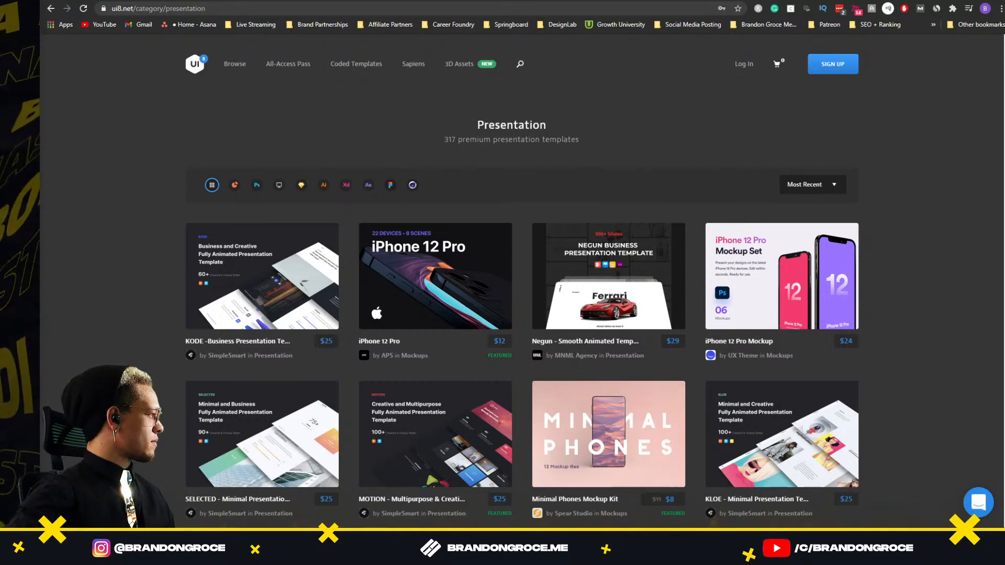
left_click(910, 521)
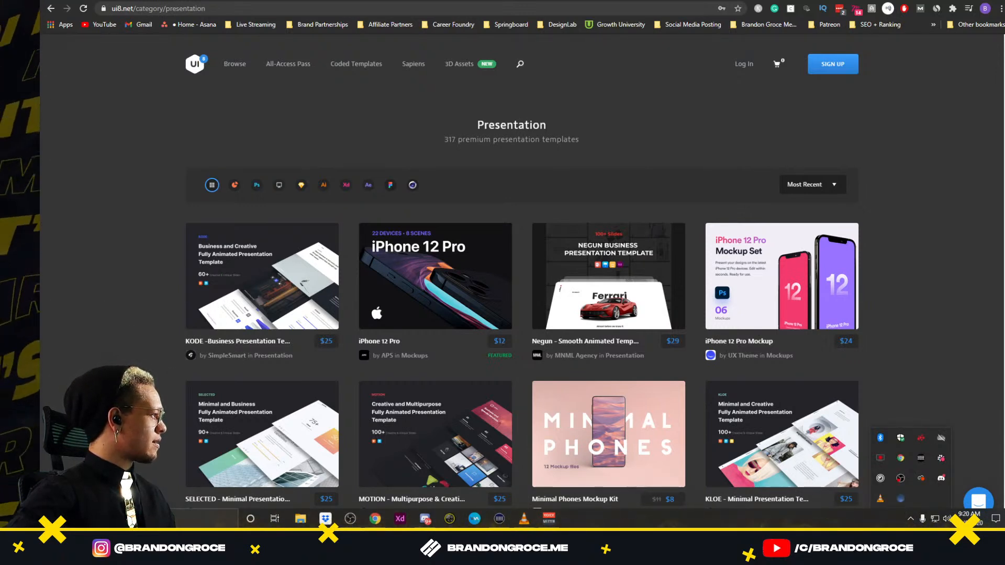
key("Escape")
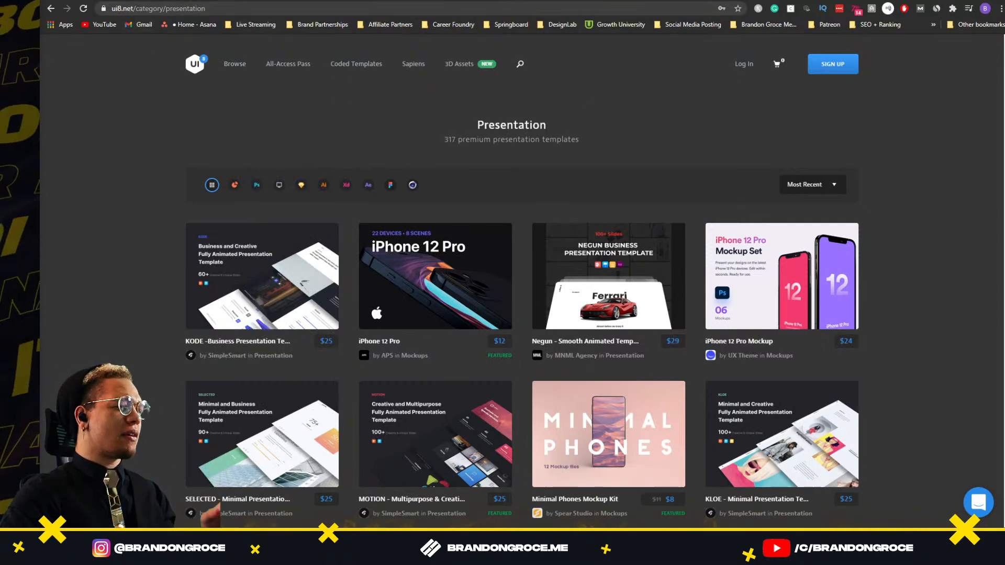
key("alt+Tab")
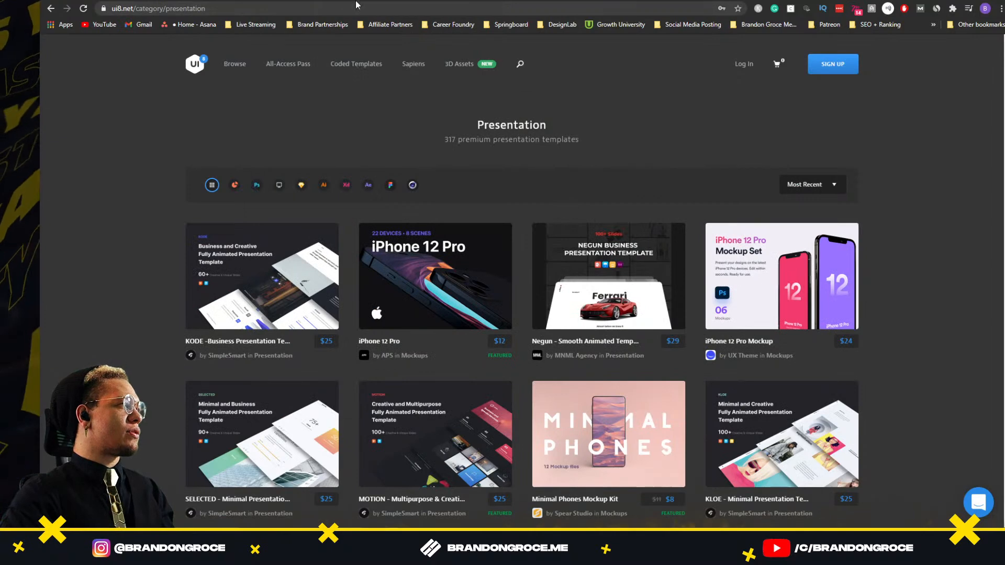
Step: Go to instagram.com in the same tab and open your own profile page
left_click(366, 9)
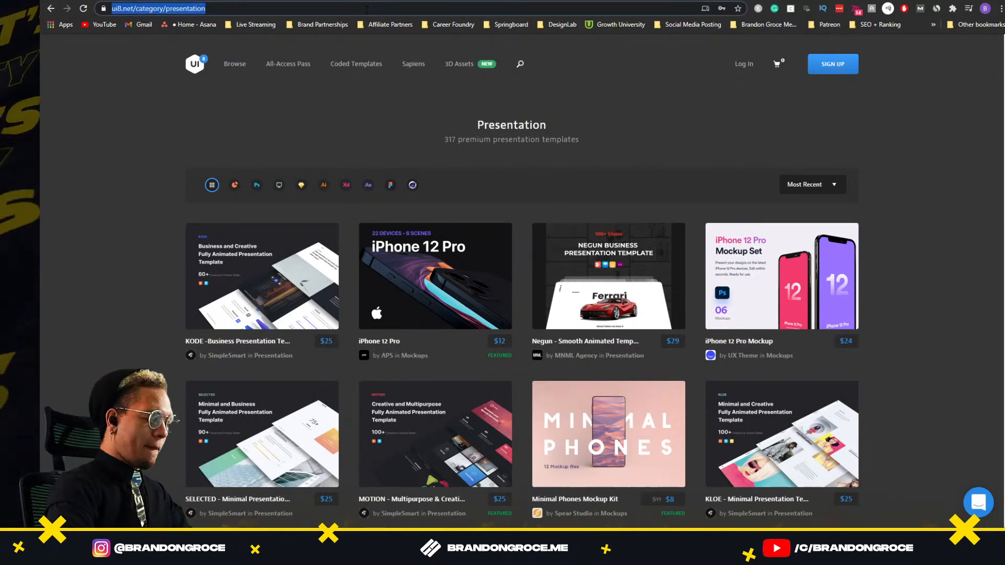
type("instagram.com")
key("Return")
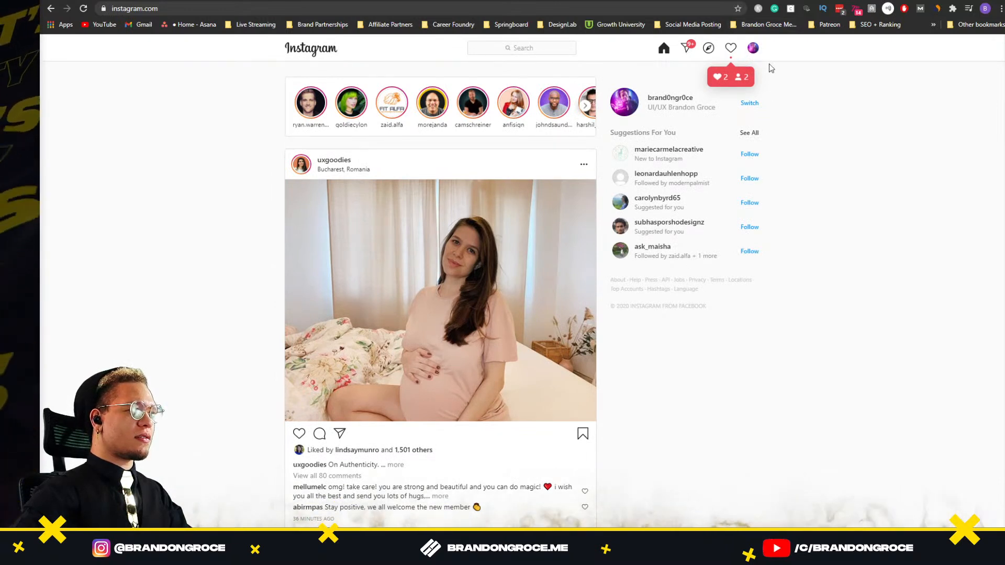
left_click(748, 51)
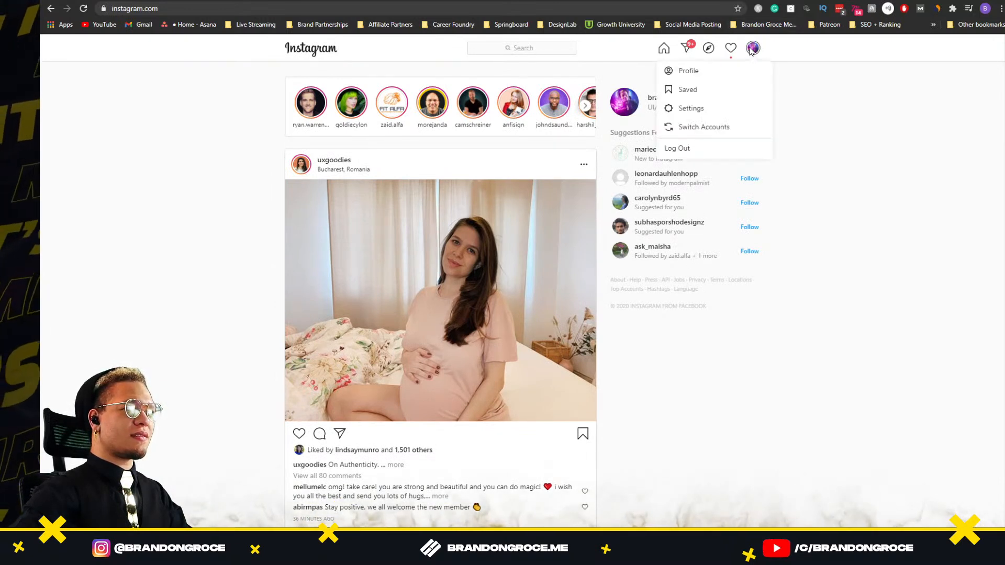
left_click(709, 74)
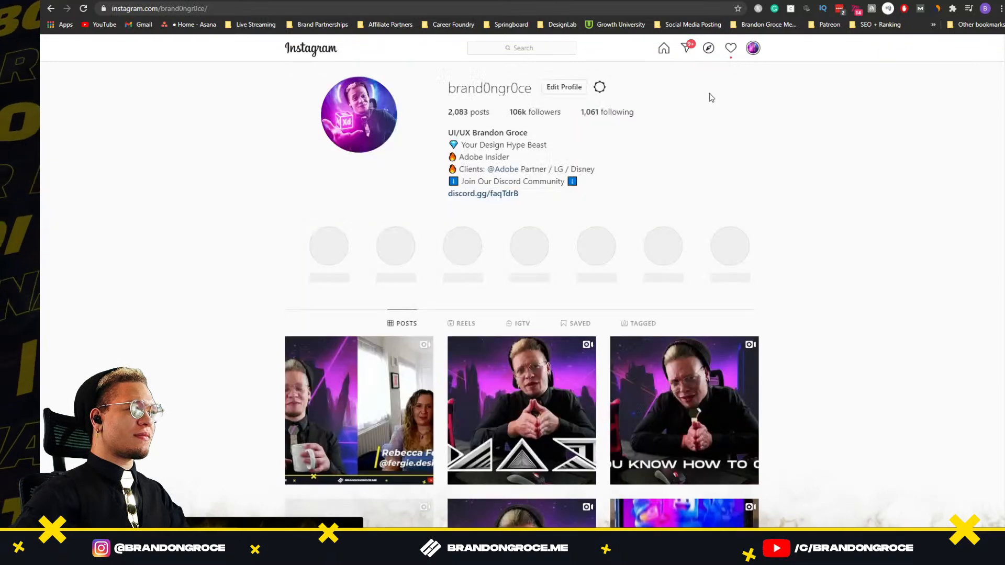
scroll(589, 241, "down", 1)
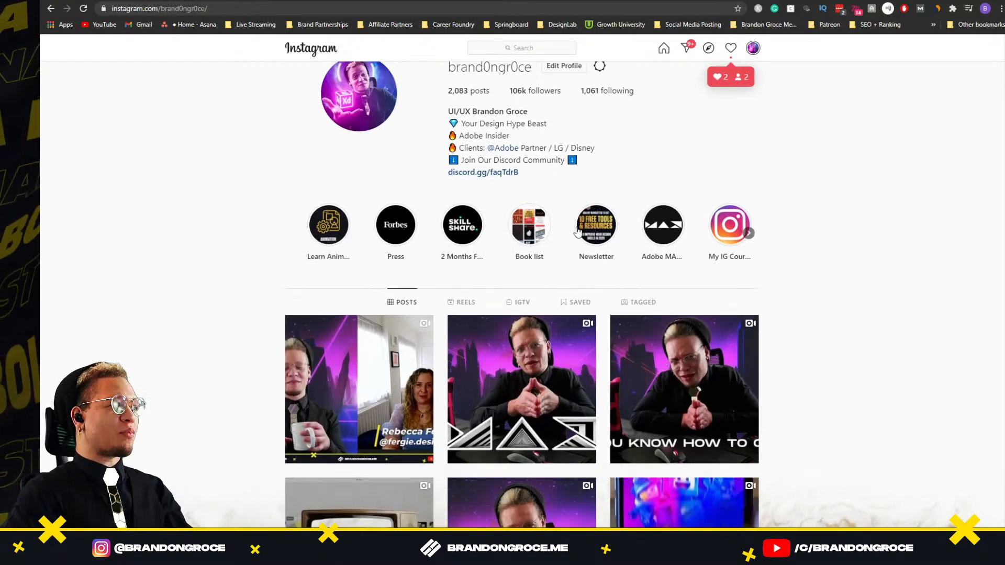
Step: Browse the profile's IGTV videos and open the E-book Mobile App Time-lapse in Adobe XD video
left_click(530, 275)
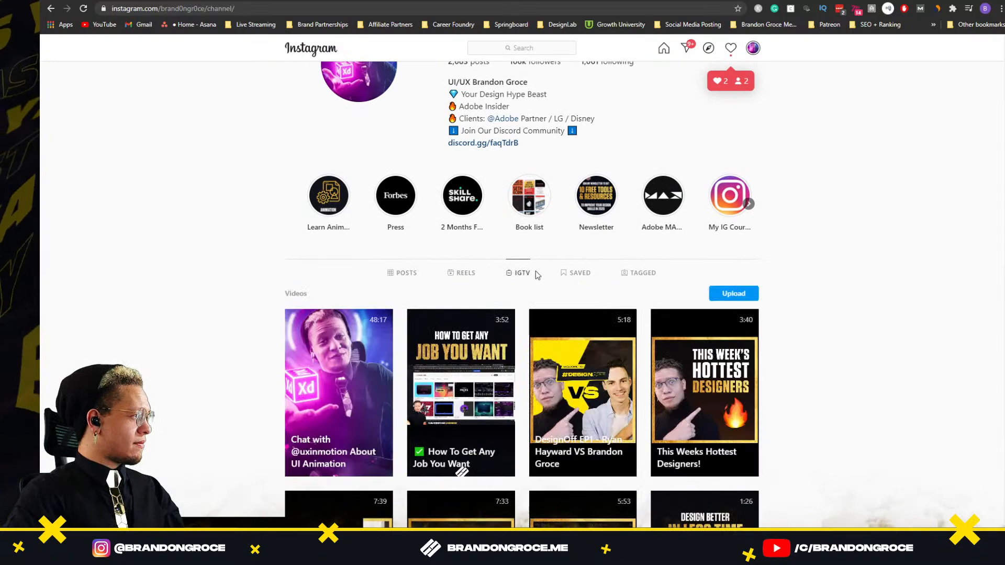
scroll(534, 236, "down", 5)
scroll(533, 196, "down", 7)
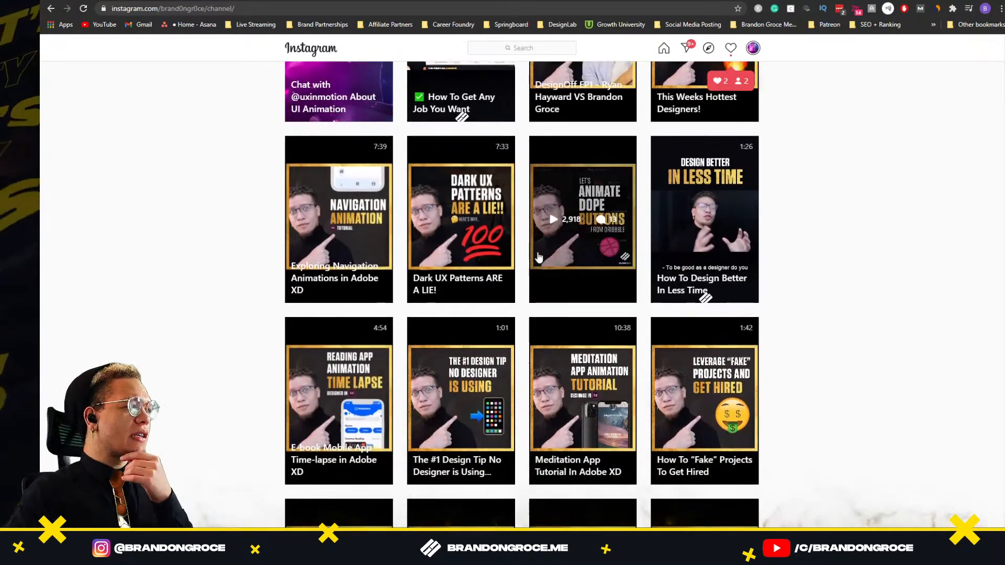
left_click(343, 183)
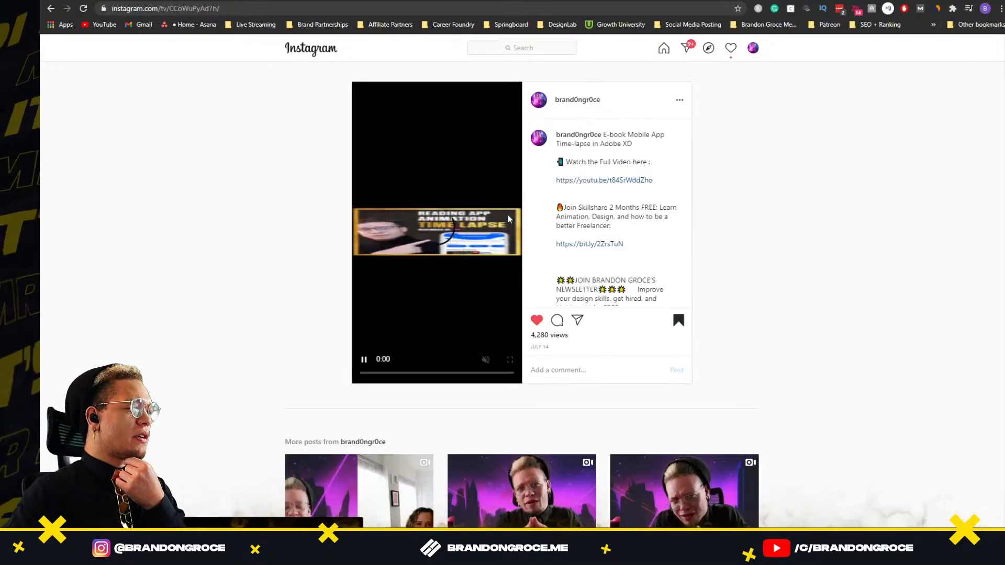
Step: Watch the E-book app time-lapse full screen, skipping to the Bookpedia phone mockup animation with the sound muted, and exit full screen
scroll(482, 364, "down", 1)
left_click(486, 308)
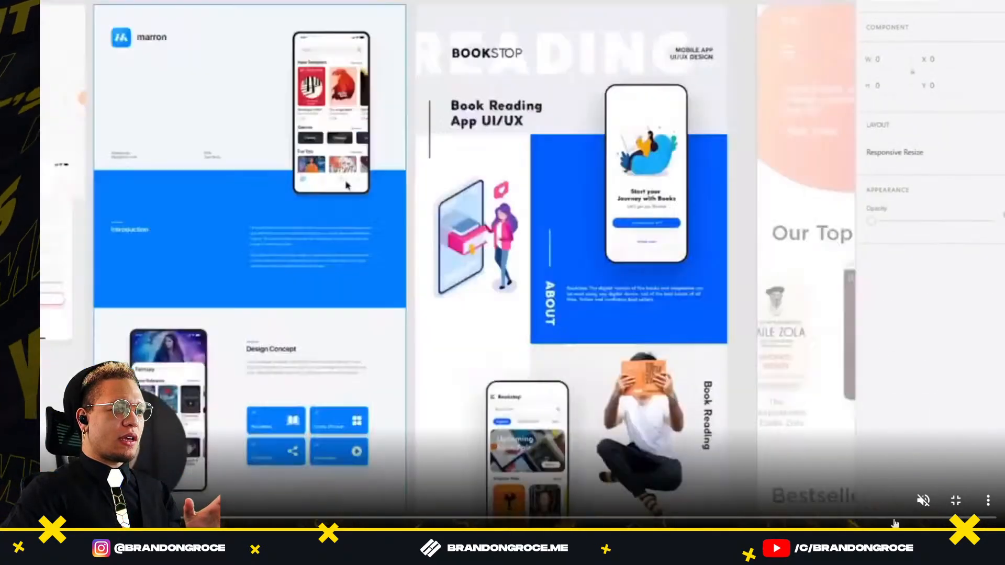
left_click(893, 518)
left_click(923, 502)
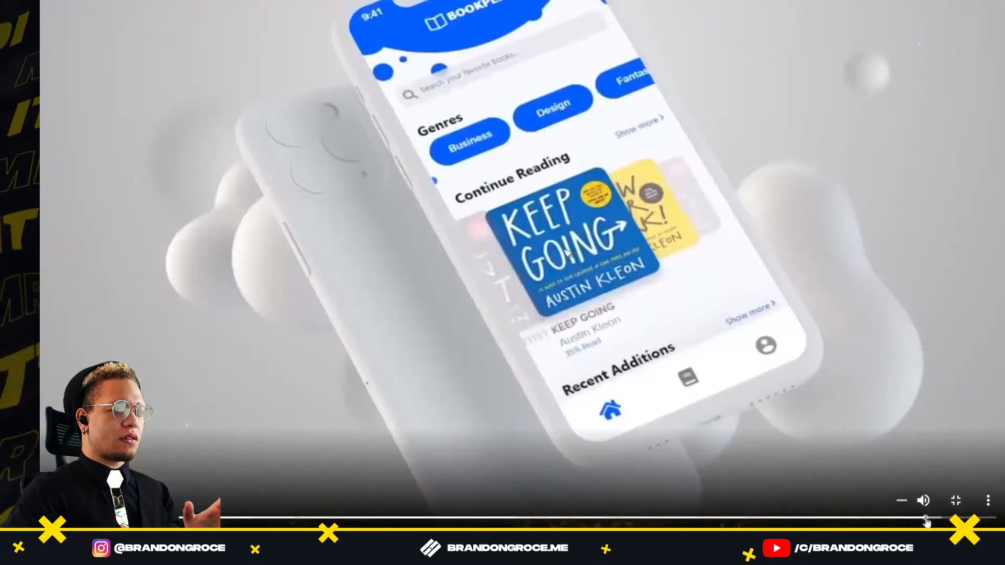
left_click(924, 506)
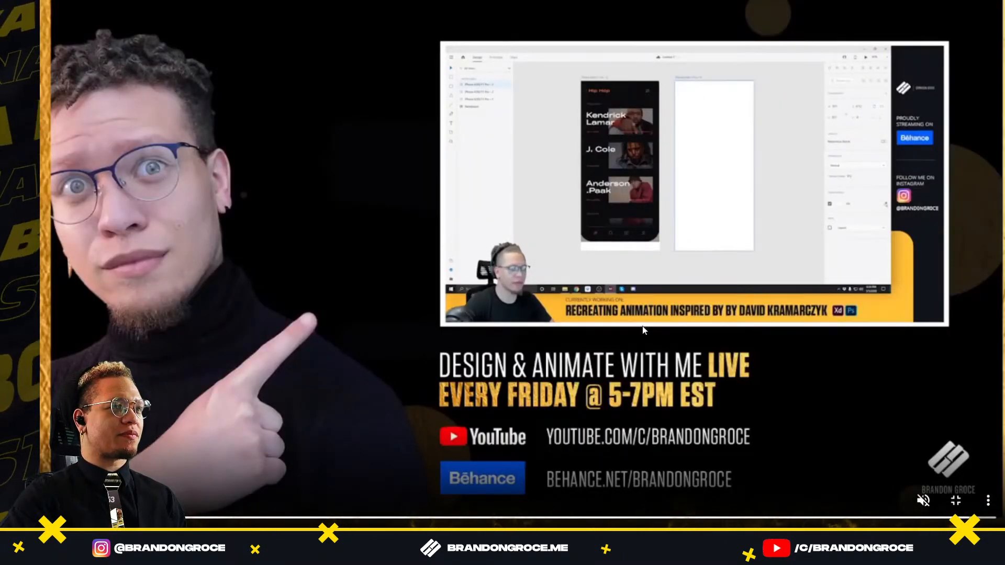
left_click(887, 518)
left_click_drag(886, 522, 926, 523)
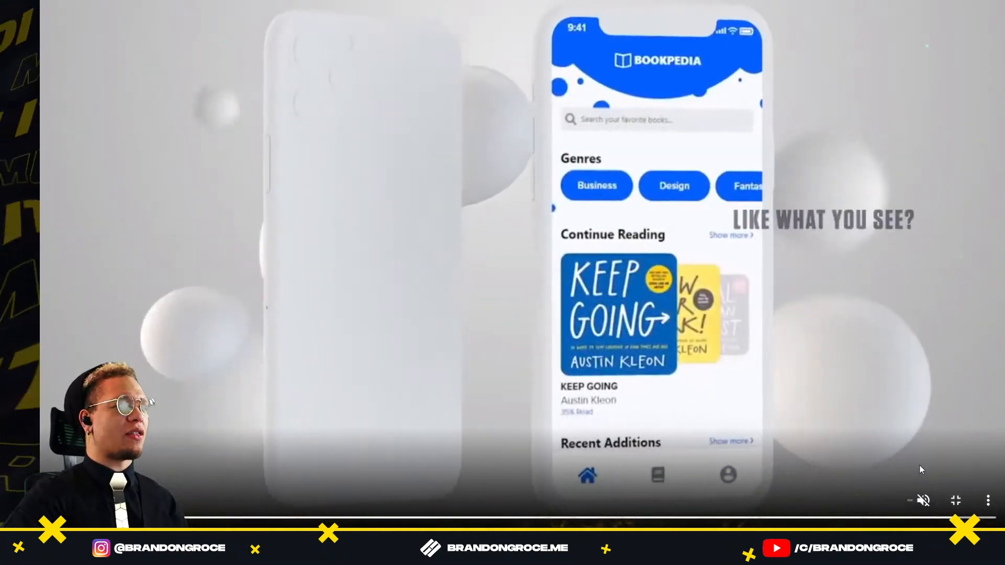
left_click(956, 501)
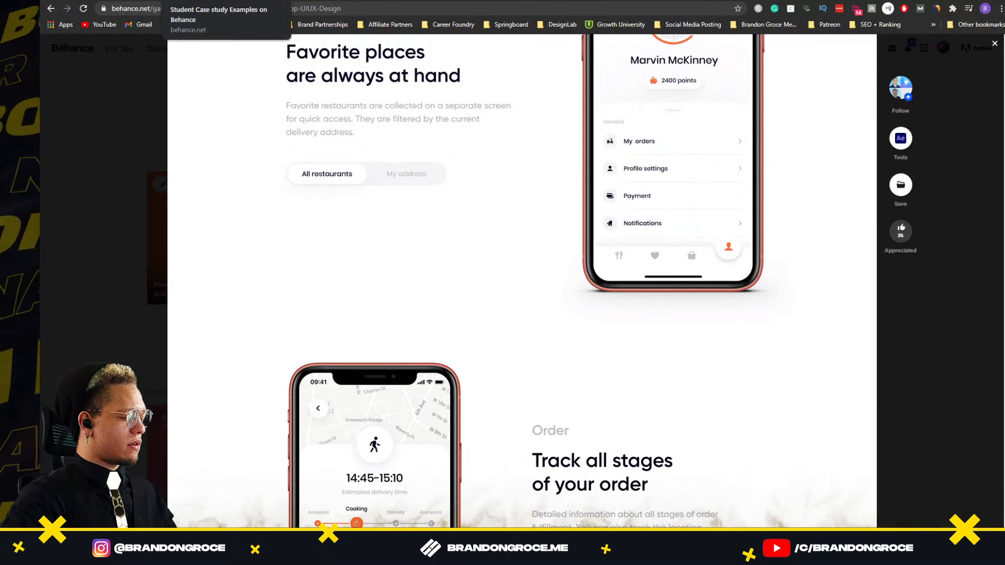
Step: Return to the Instagram video's tab and load videohive.net there in its place
left_click(301, 0)
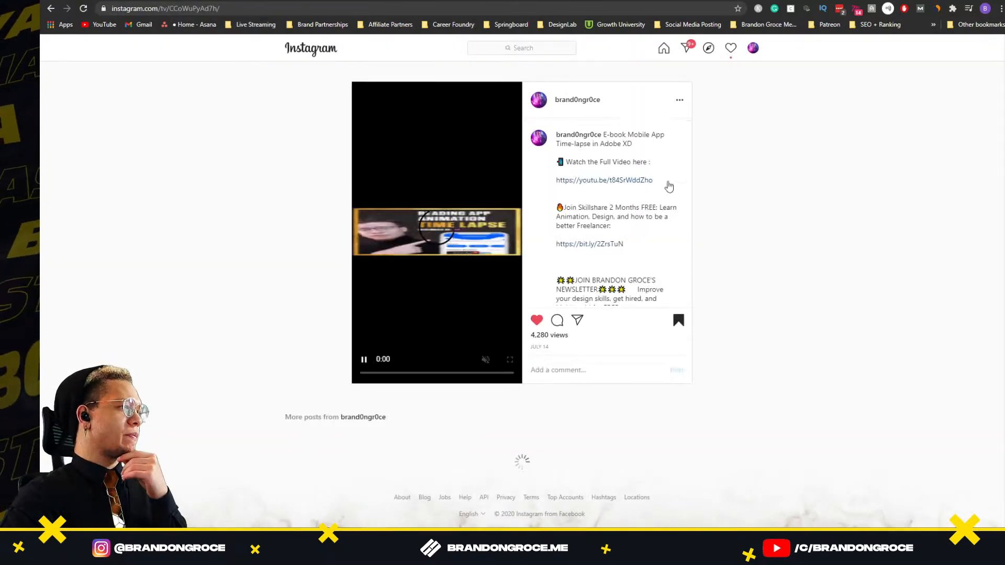
left_click(330, 9)
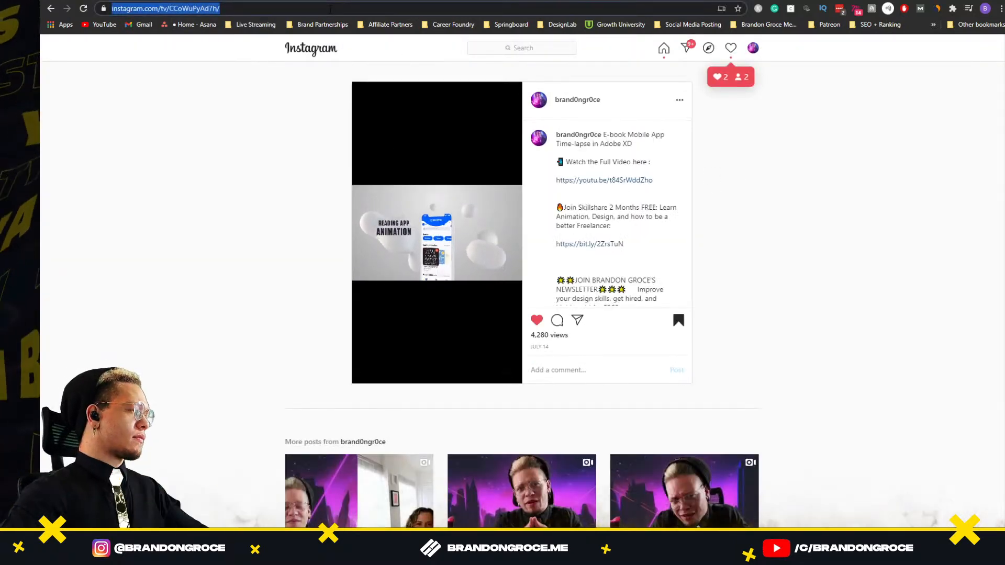
type("bv")
key("BackSpace")
key("BackSpace")
type("video")
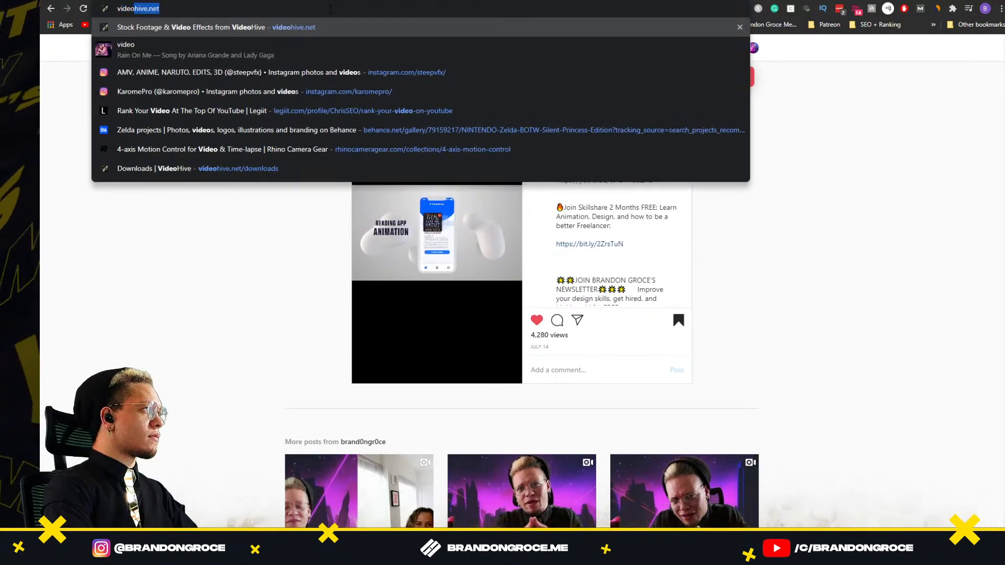
key("Return")
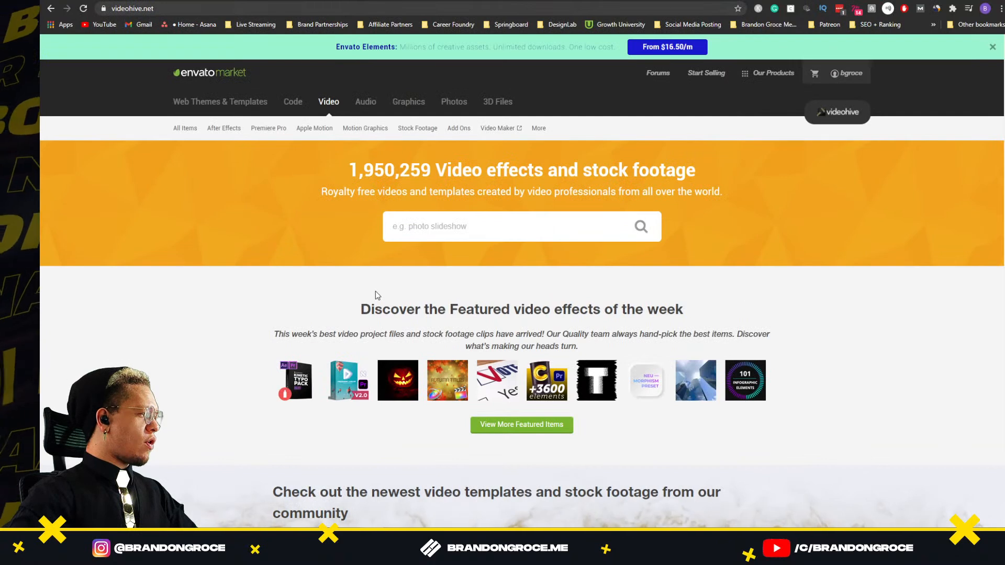
Step: Open the account's Videohive downloads list, look through the purchased items, and go to page 2
left_click(565, 228)
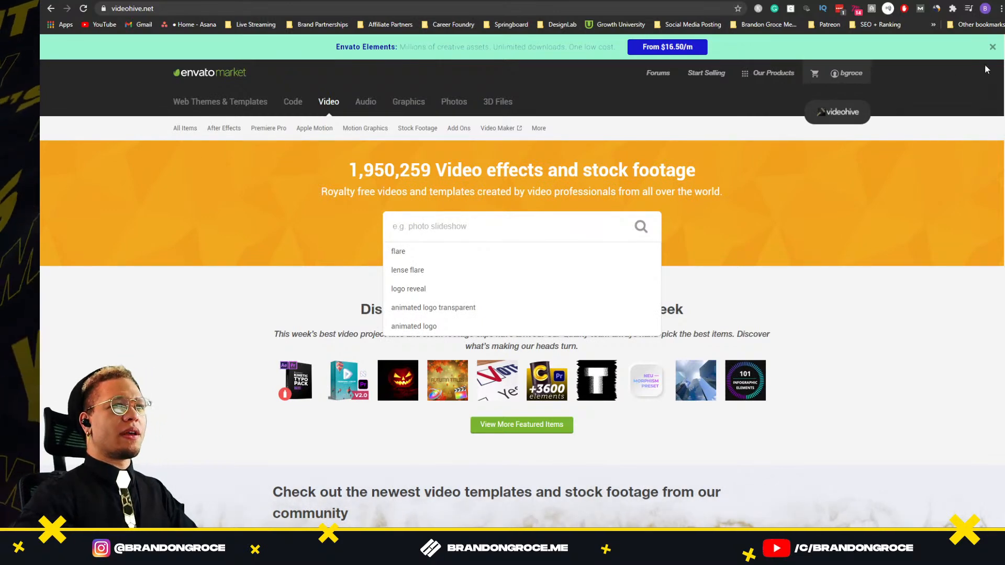
mouse_move(846, 73)
left_click(798, 148)
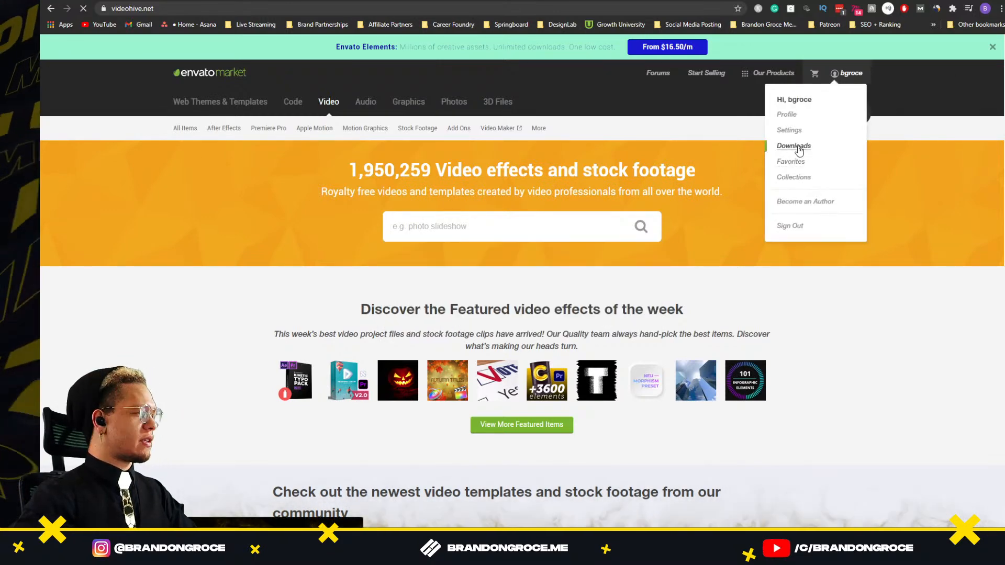
scroll(368, 338, "down", 8)
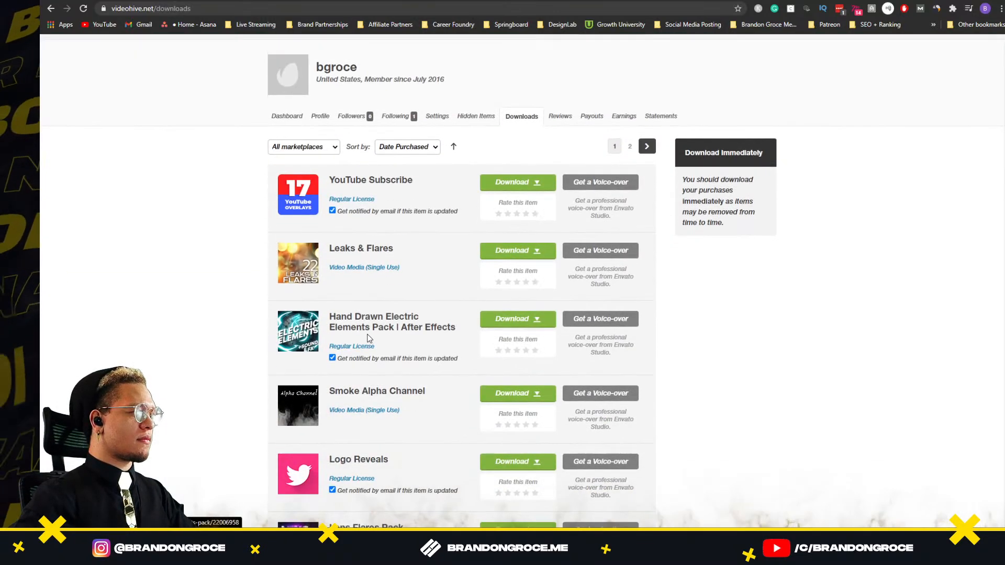
scroll(368, 338, "down", 20)
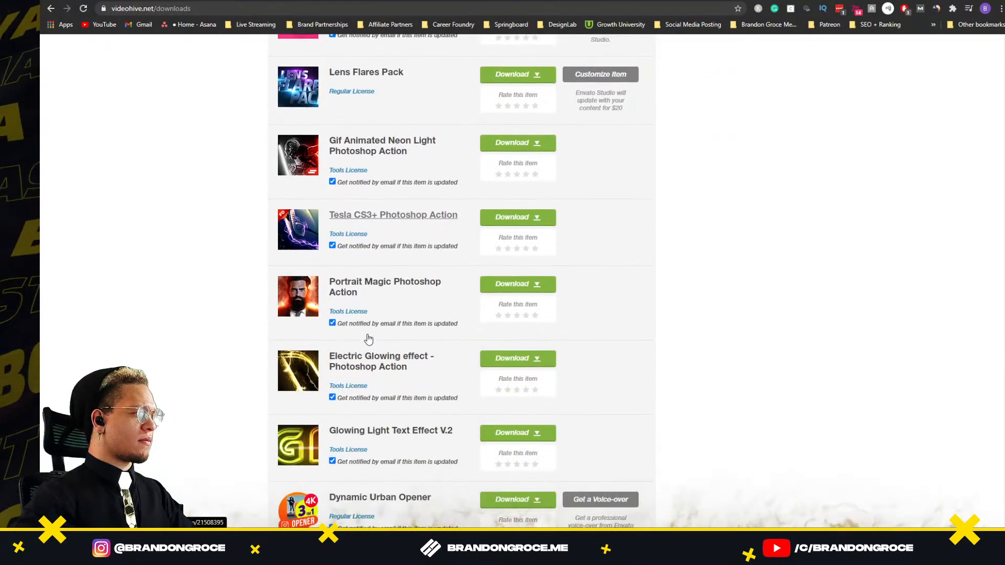
scroll(434, 416, "down", 2)
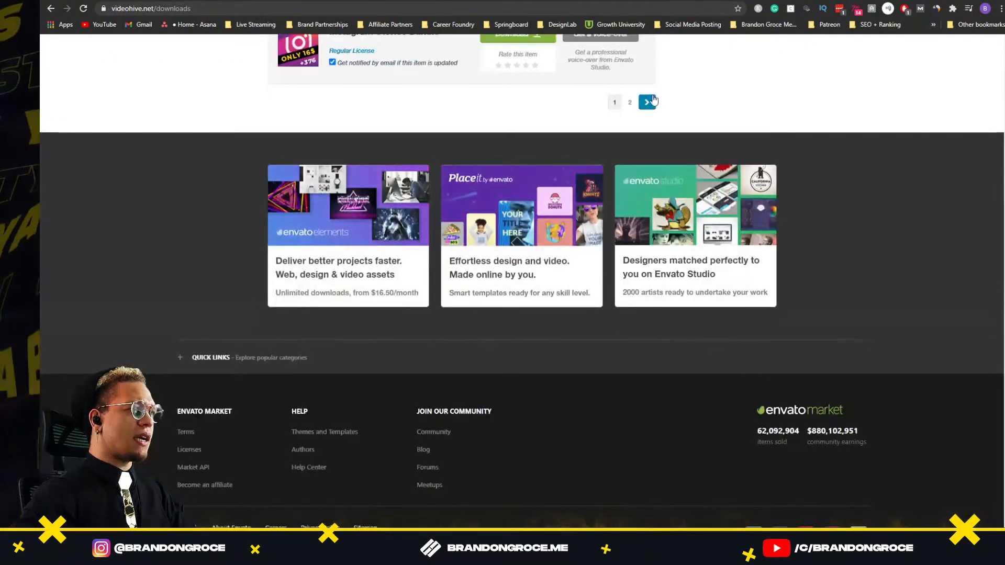
left_click(648, 101)
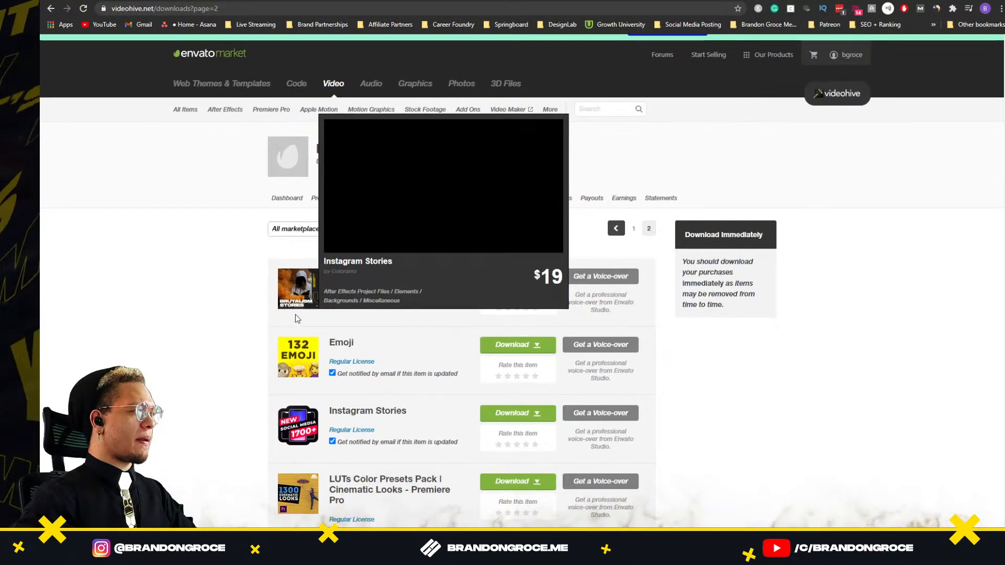
Step: Open the purchased Phone 11 Pro App Presentation Mockup 4K item and highlight "Any Photo or video" in its feature list
scroll(295, 314, "down", 12)
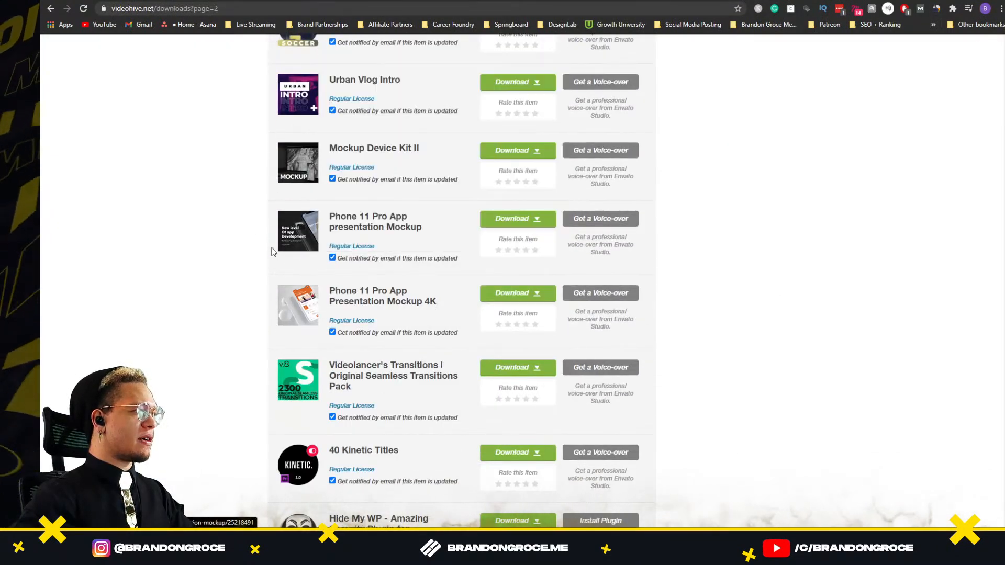
mouse_move(297, 305)
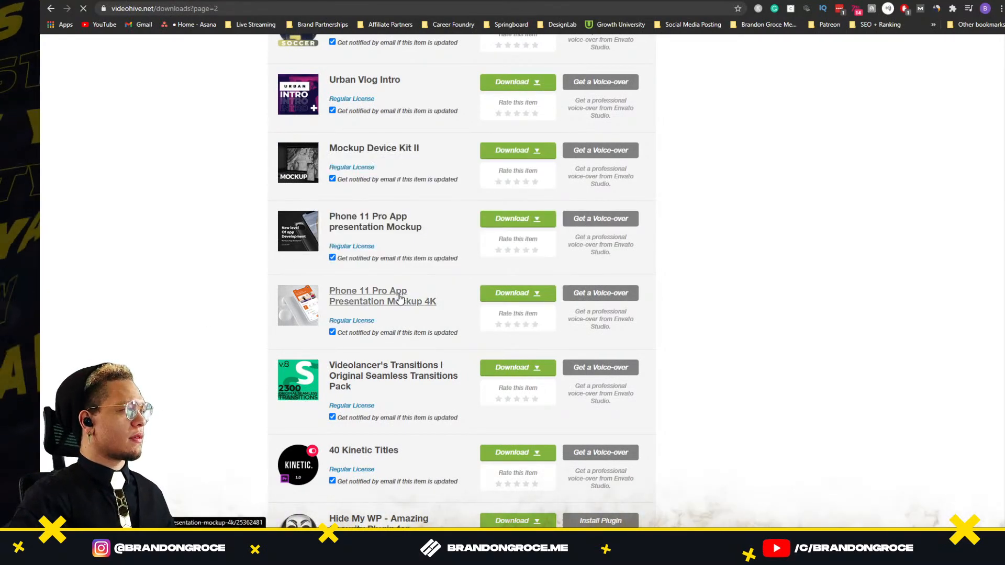
scroll(340, 334, "down", 5)
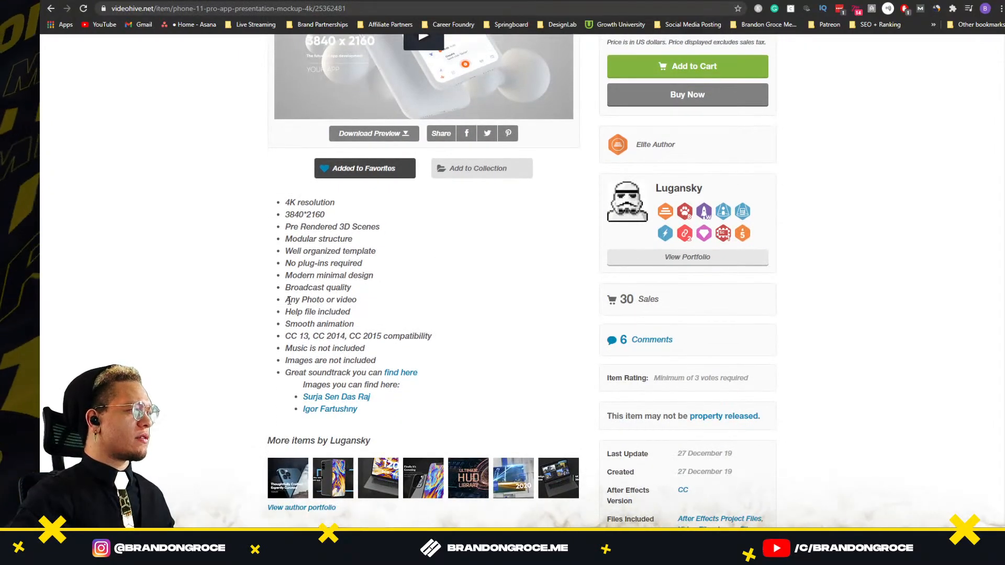
left_click_drag(286, 301, 374, 302)
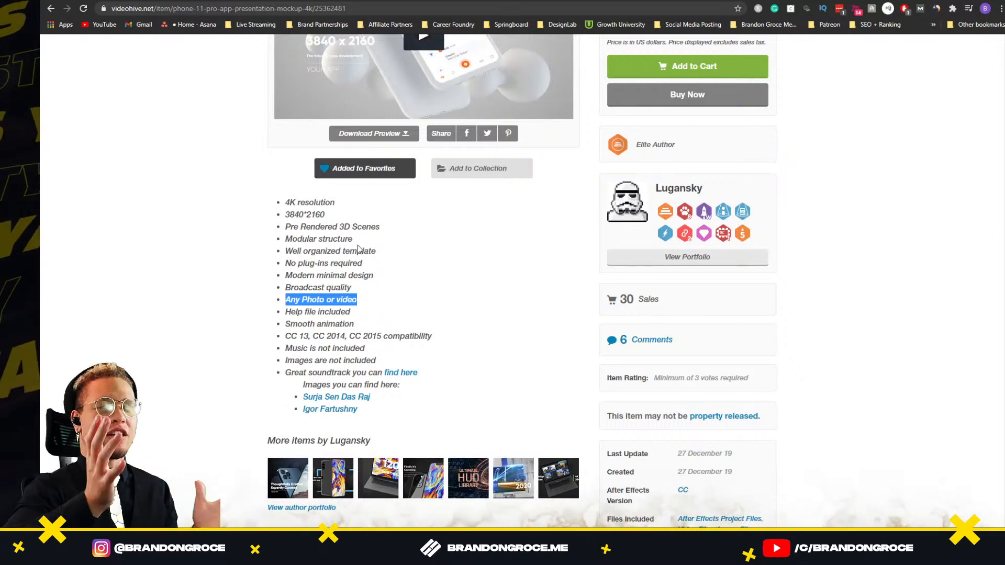
scroll(227, 252, "up", 4)
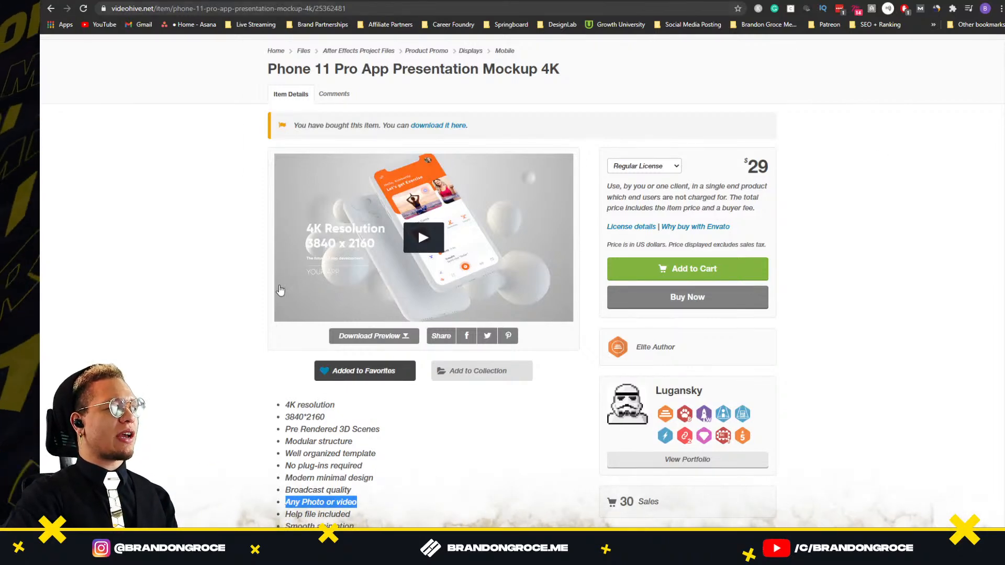
scroll(343, 242, "down", 4)
scroll(343, 230, "up", 1)
scroll(341, 218, "down", 5)
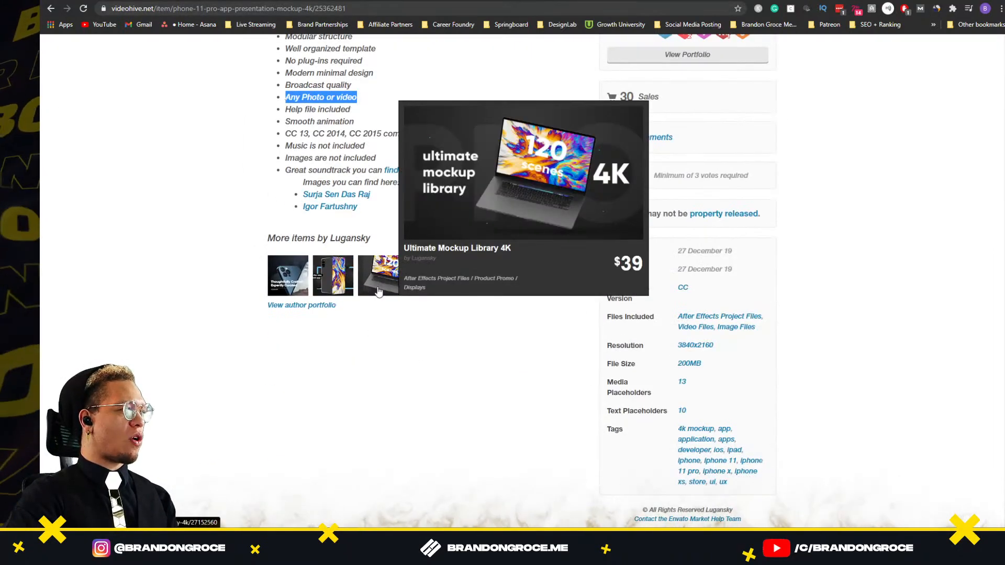
Step: Open Ultimate Mockup Library 4K from the author's other items, play its preview video muted, and close the preview
left_click(379, 292)
left_click(419, 300)
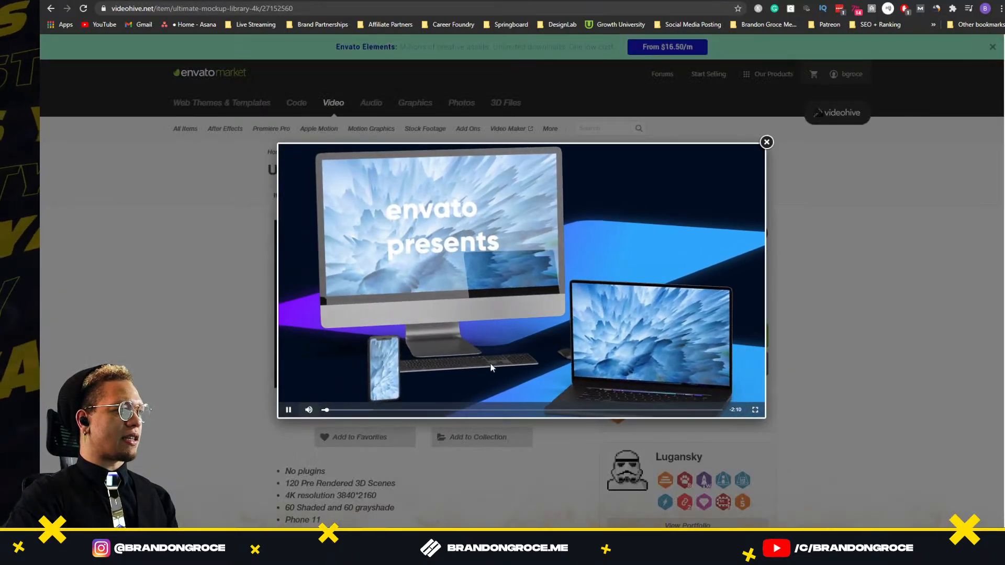
left_click(289, 414)
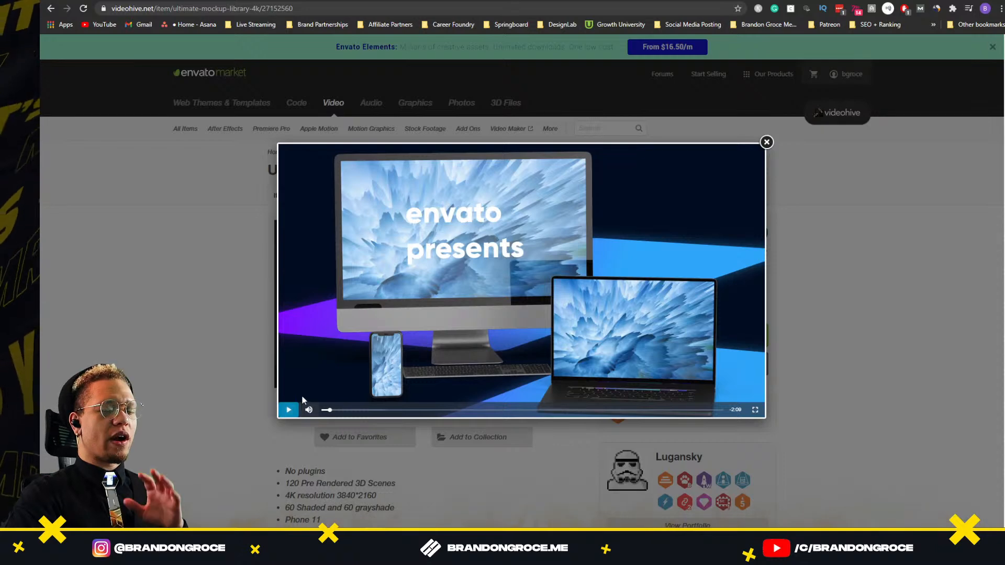
left_click(308, 411)
left_click(288, 408)
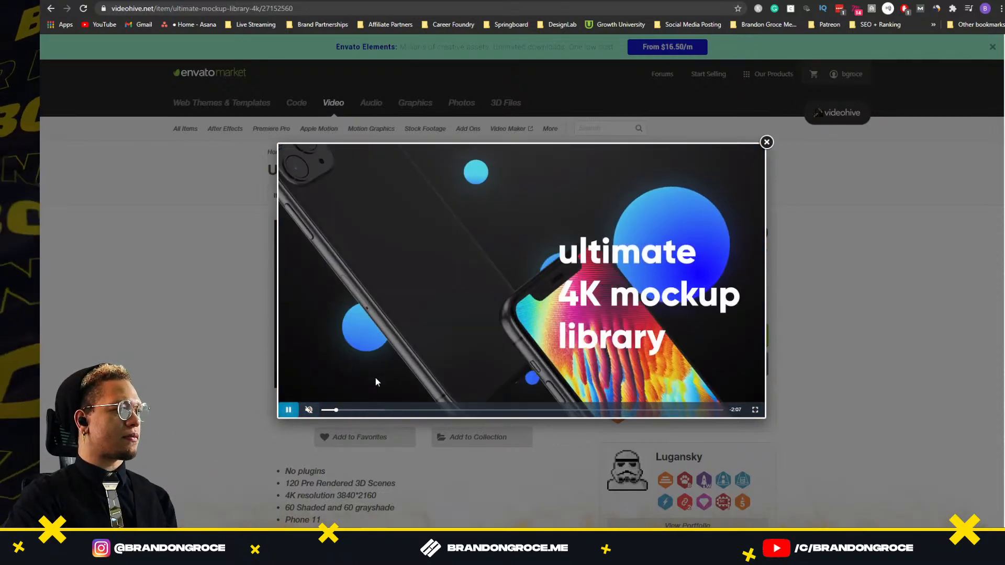
left_click(860, 230)
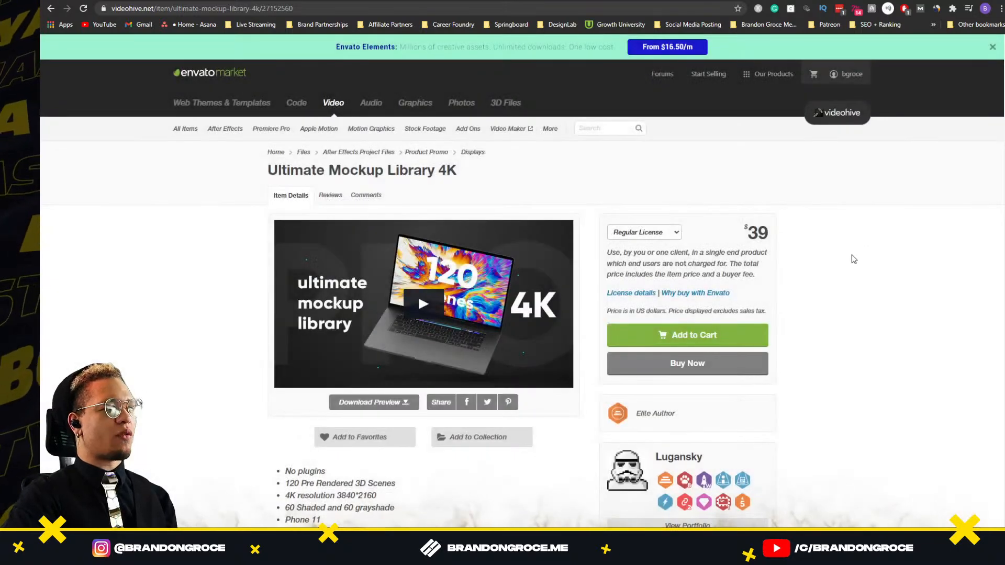
Step: Look through the Ultimate Mockup Library 4K feature list and scene images down to the end of the page
scroll(860, 247, "down", 10)
mouse_move(501, 333)
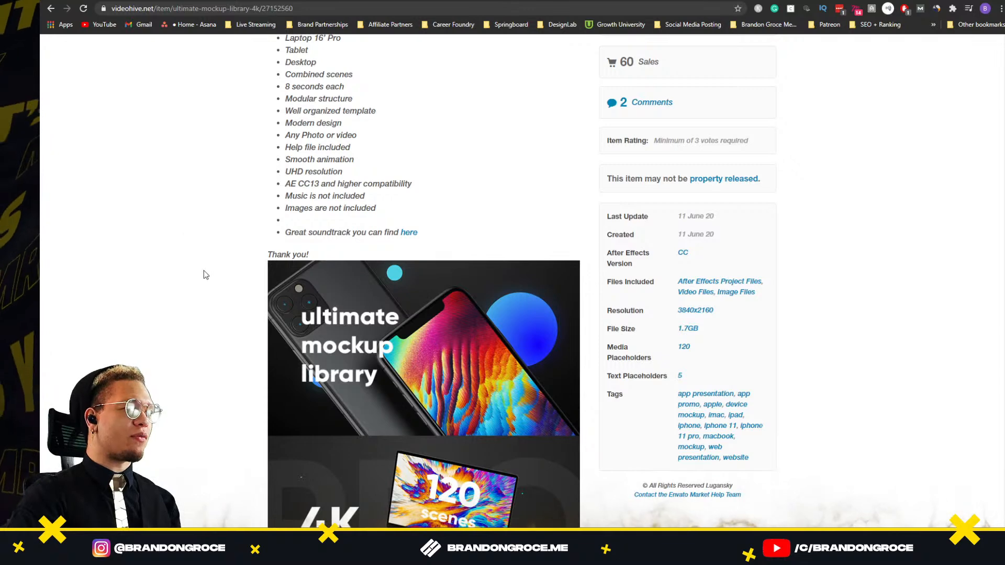
scroll(212, 285, "down", 20)
scroll(211, 289, "down", 3)
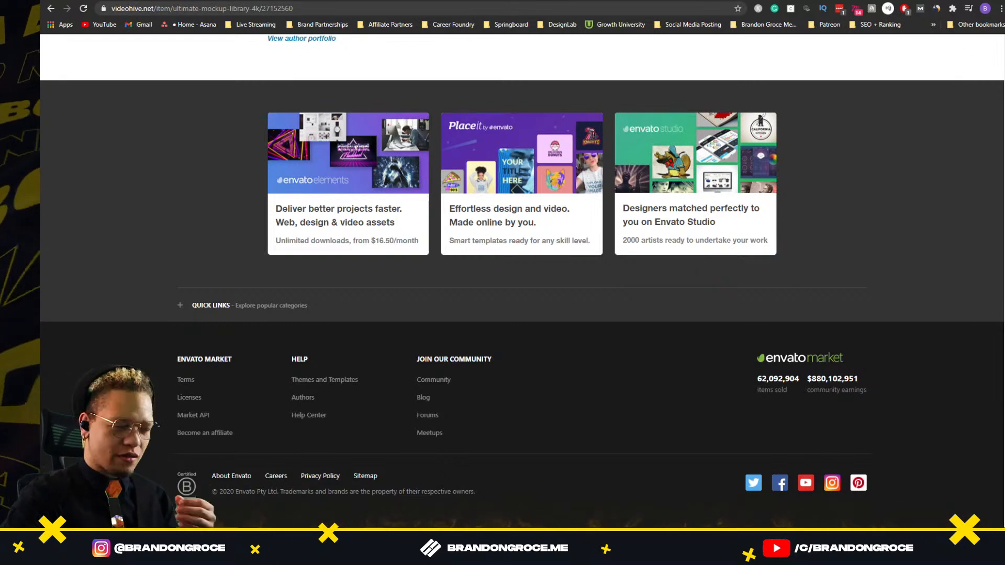
Step: Switch to Adobe XD and open the recent Shaco League Redesign cloud document in a maximized window
left_click(400, 518)
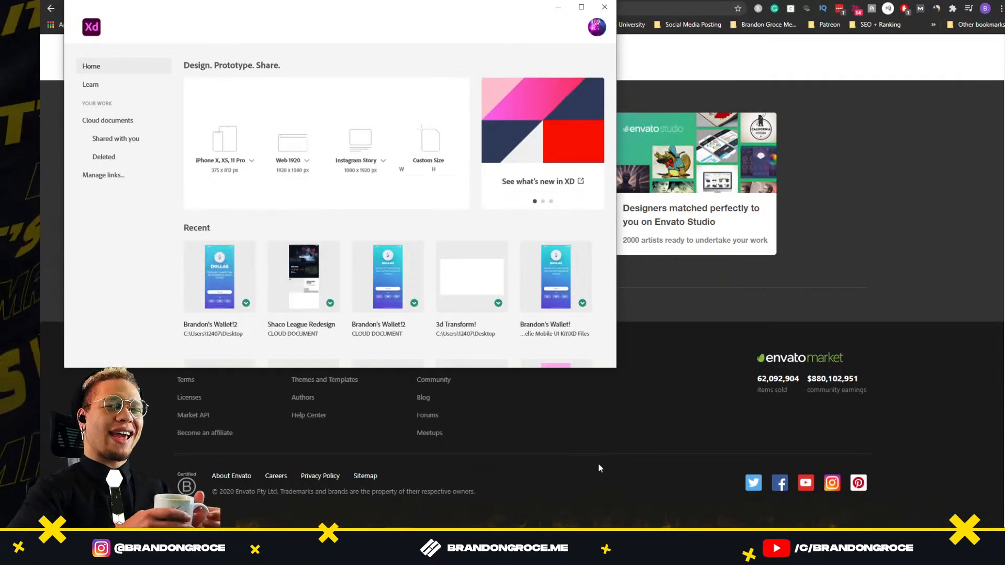
double_click(433, 9)
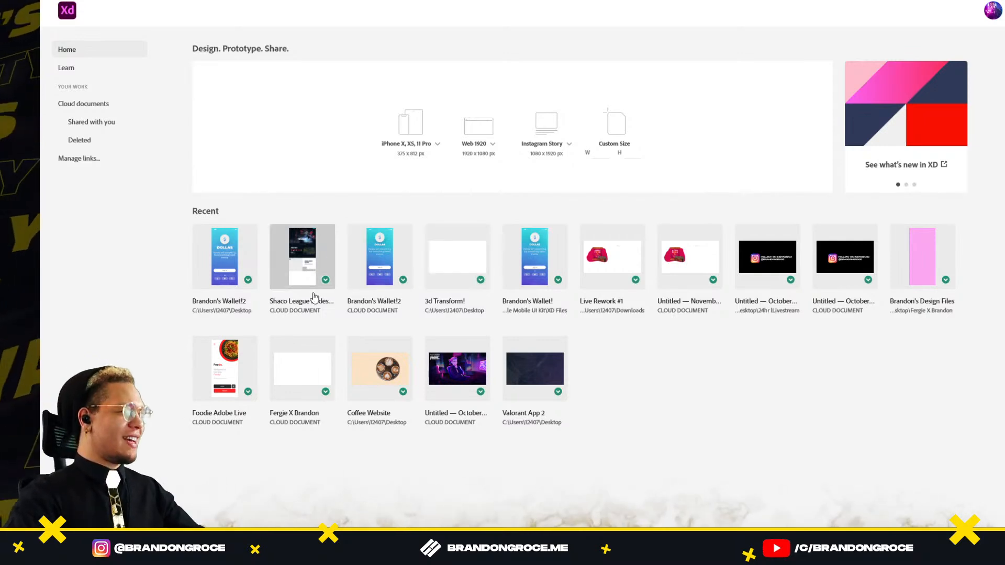
left_click(286, 243)
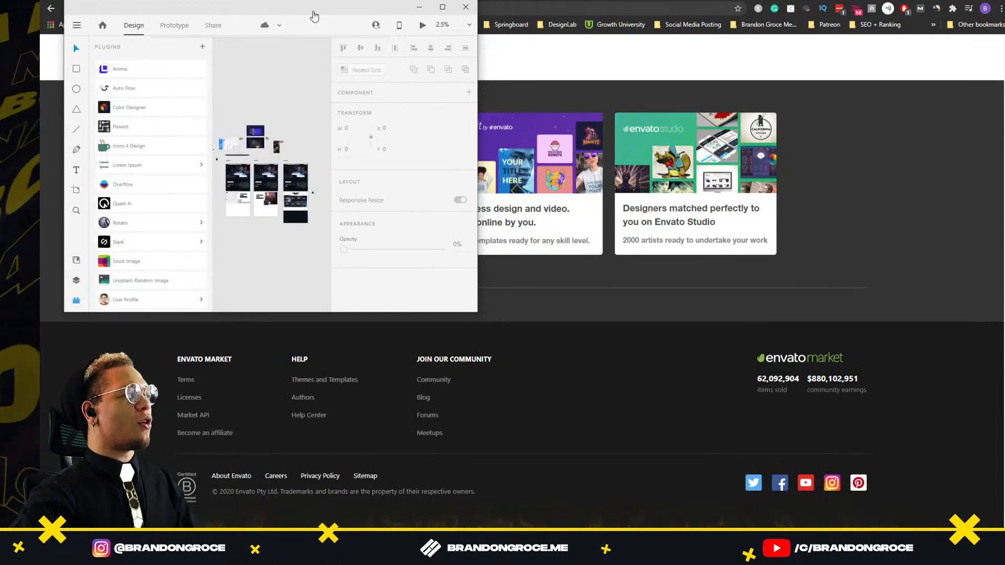
double_click(314, 16)
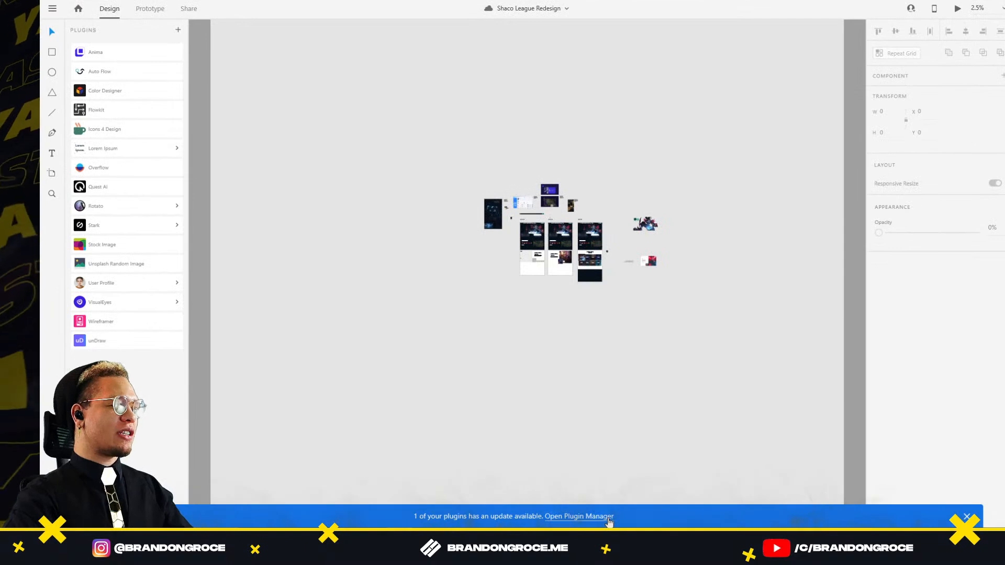
Step: Update the Anima plugin in the plugin manager and close the manager
left_click(607, 517)
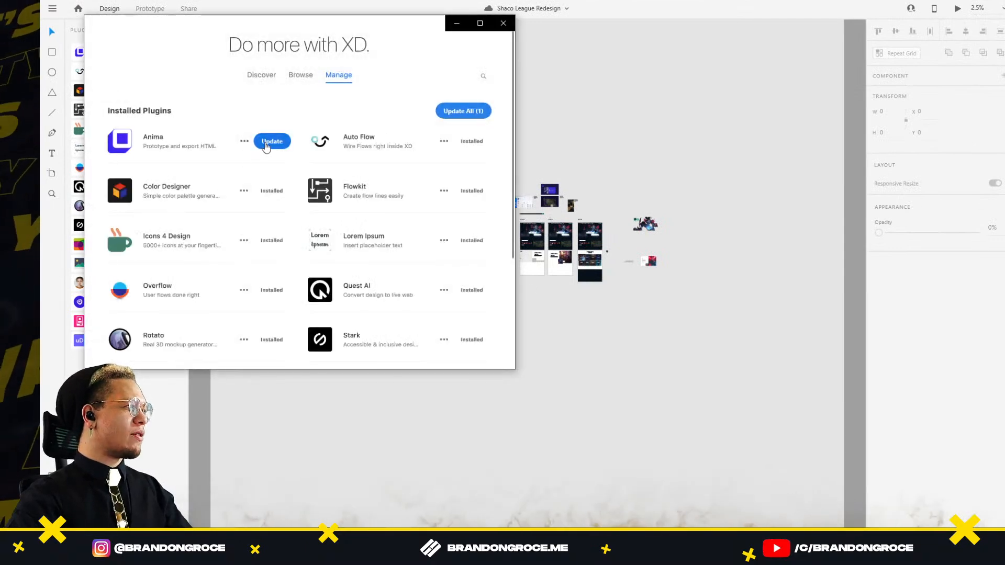
left_click(267, 143)
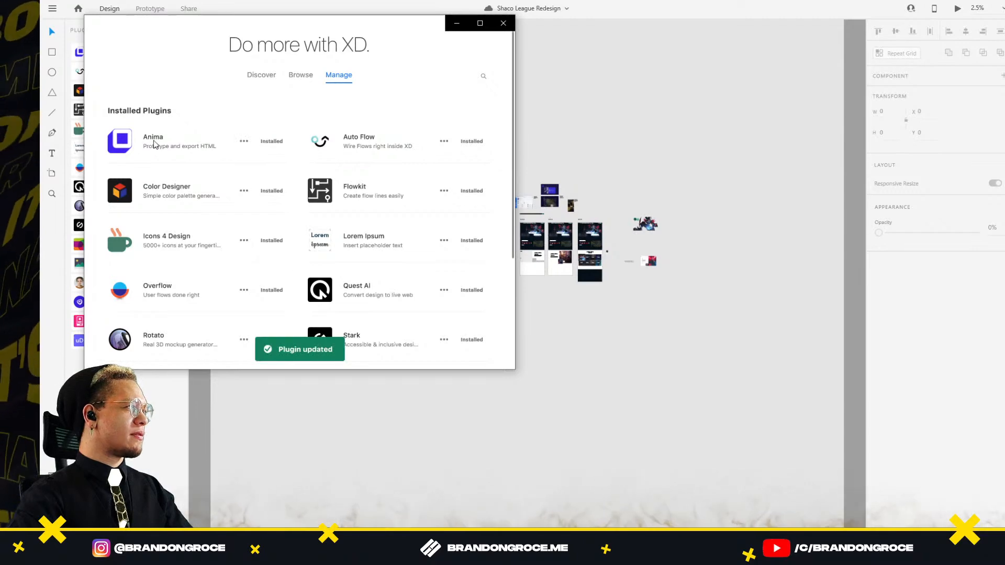
left_click(503, 23)
Step: Move the small circular skin image farther away from the Available Skins grid artboard, to about X 7524
scroll(619, 238, "up", 1)
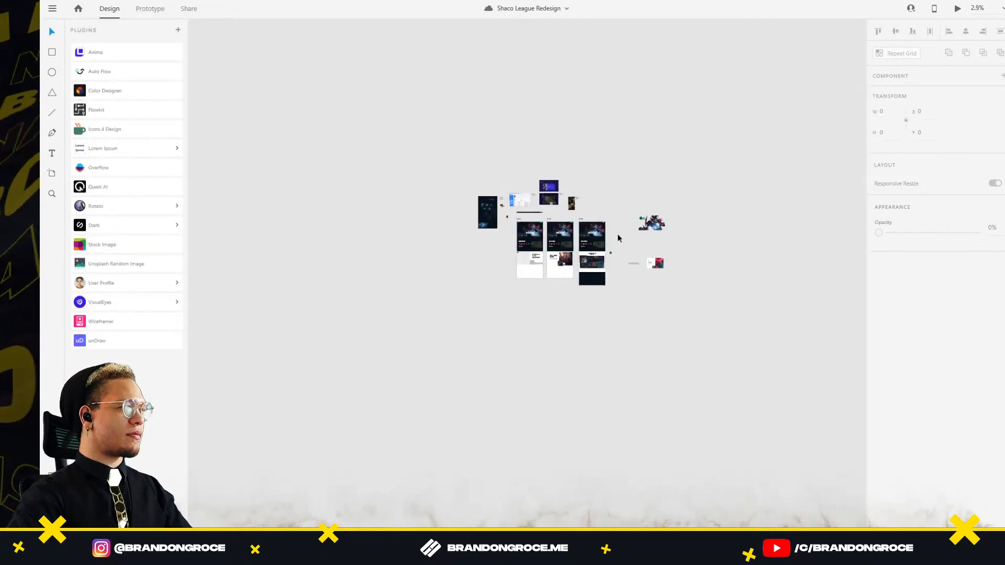
scroll(619, 238, "up", 15)
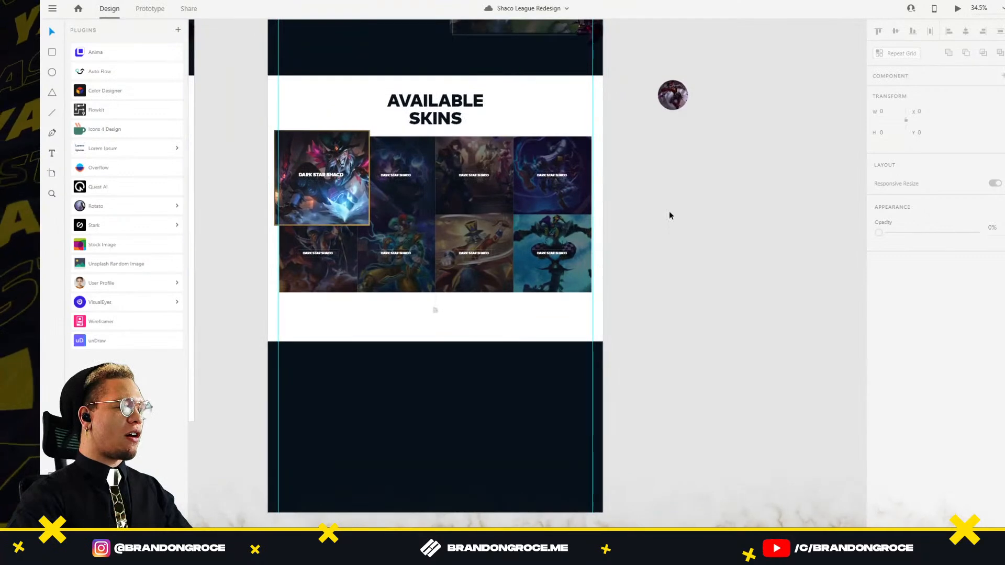
scroll(670, 216, "down", 5)
left_click_drag(665, 157, 774, 150)
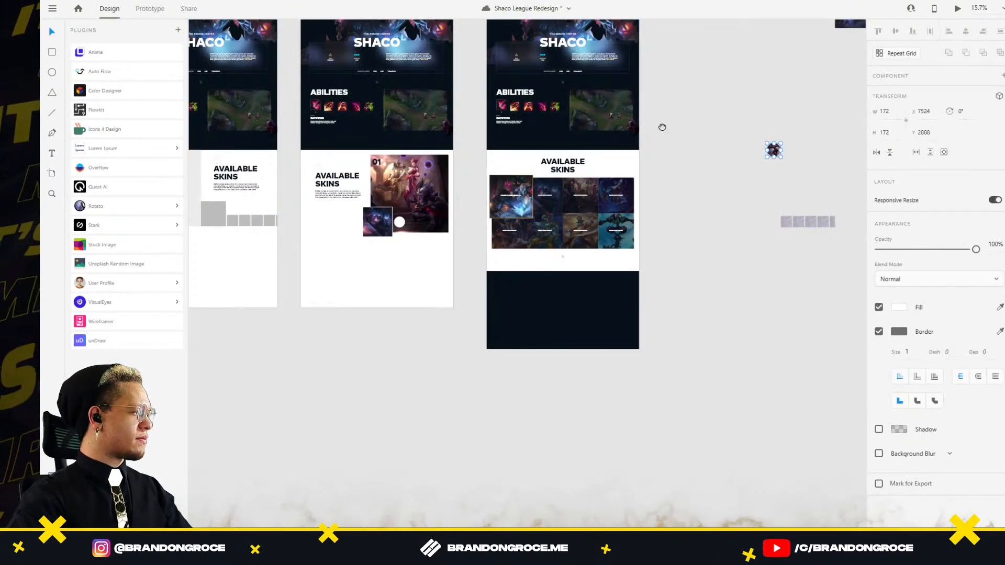
left_click_drag(663, 128, 644, 176)
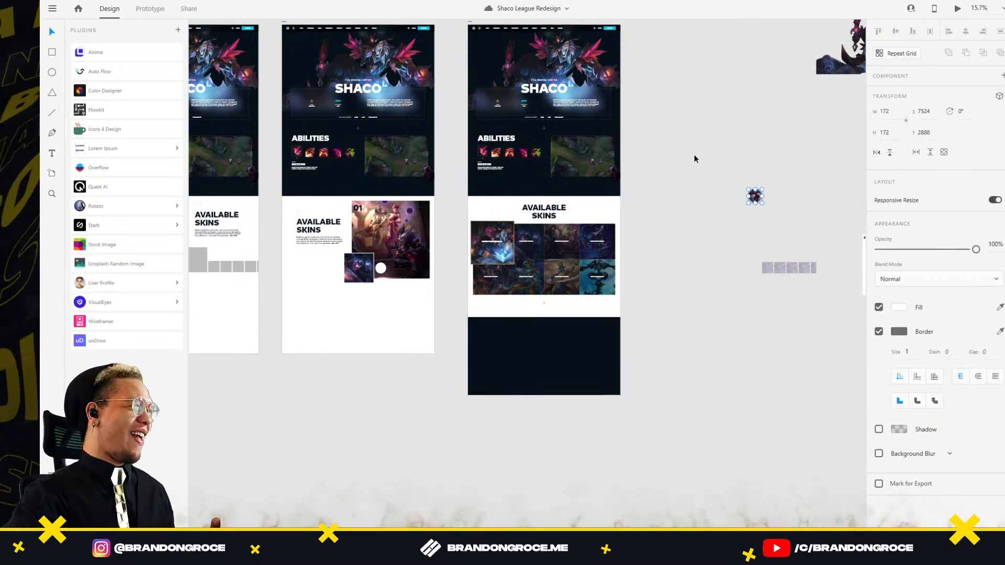
Step: Select the Shaco artboard with the skins grid, review its Available Skins section, and select the empty dark rectangle below it
scroll(470, 127, "up", 2)
left_click(446, 119)
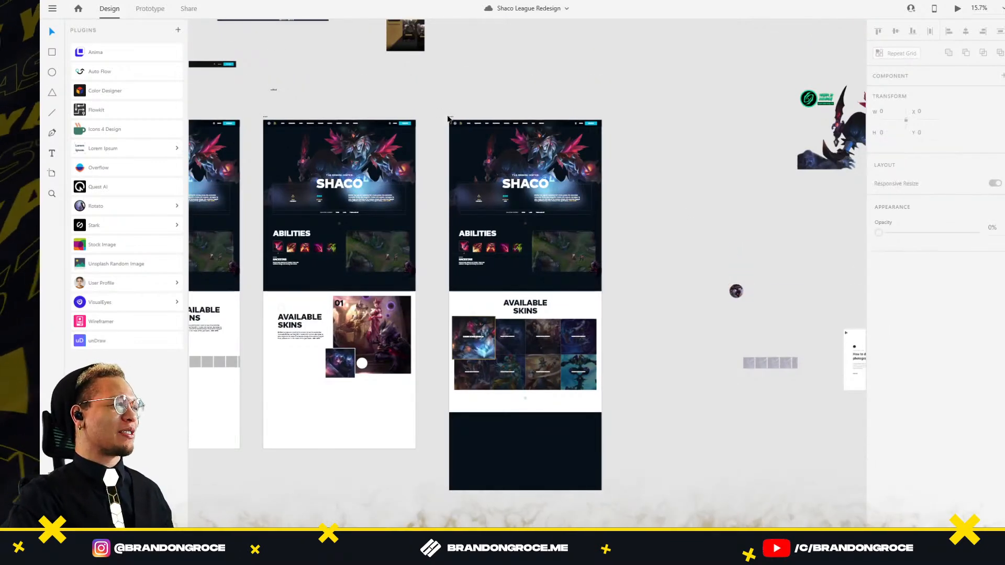
left_click(450, 117)
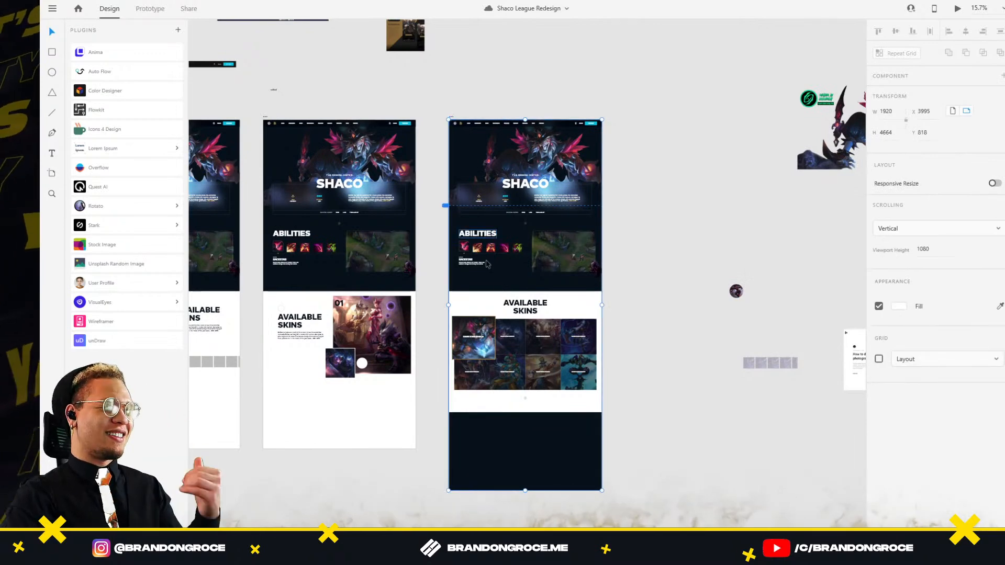
scroll(657, 398, "down", 3)
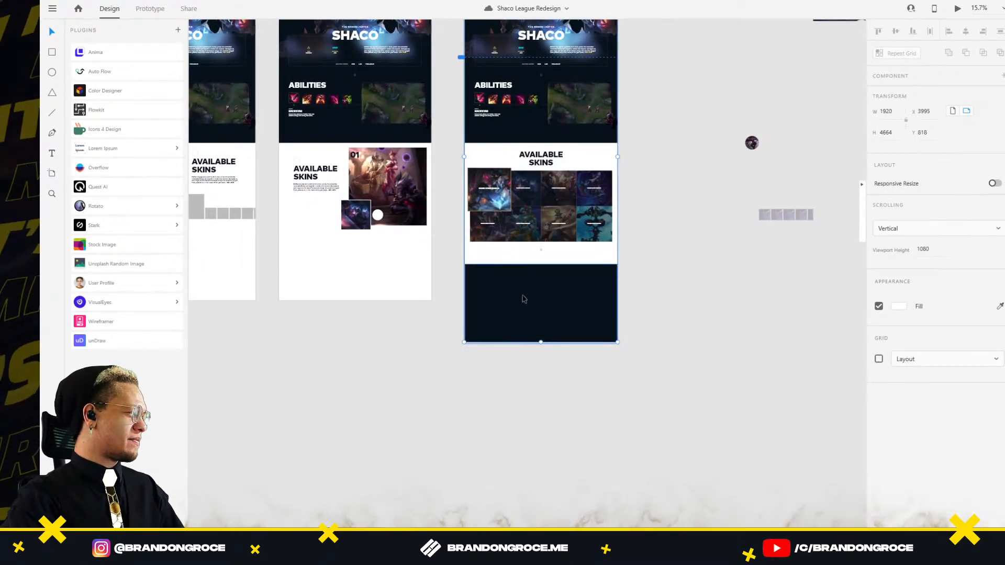
scroll(581, 251, "up", 4)
left_click_drag(529, 218, 538, 356)
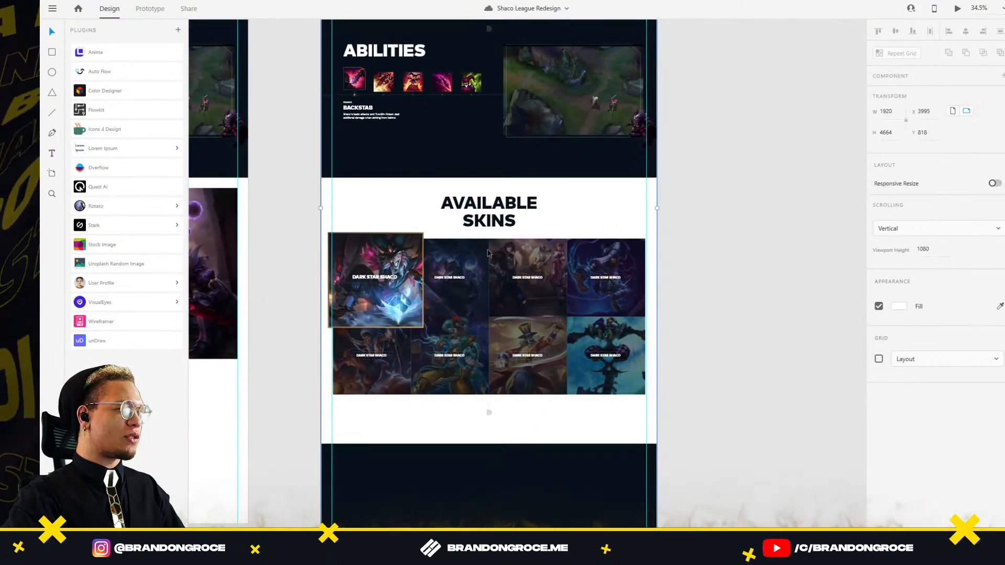
scroll(748, 294, "down", 4)
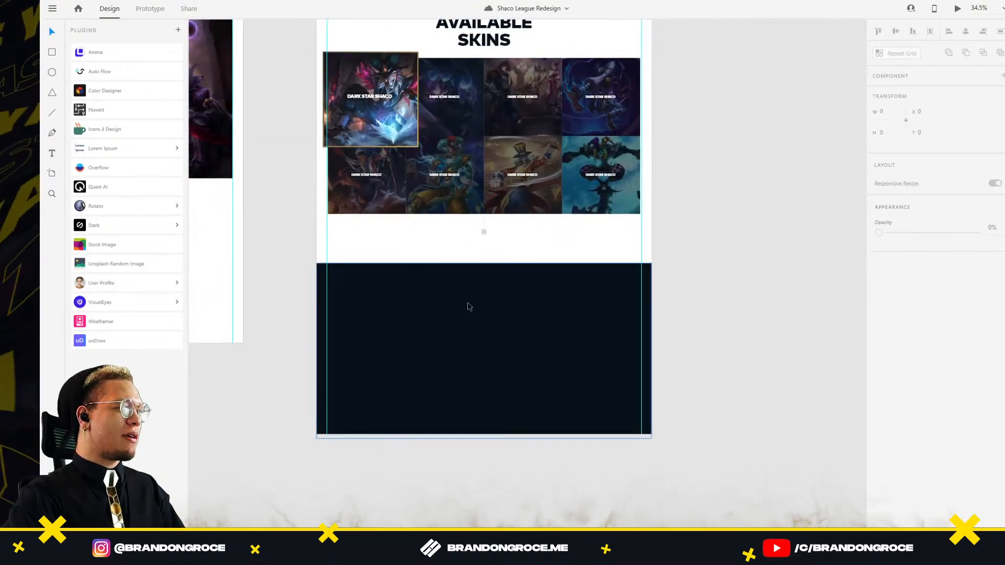
left_click(463, 346)
Step: Switch to Chrome, search for League of Legends, and open the official League of Legends website
key("alt+Tab")
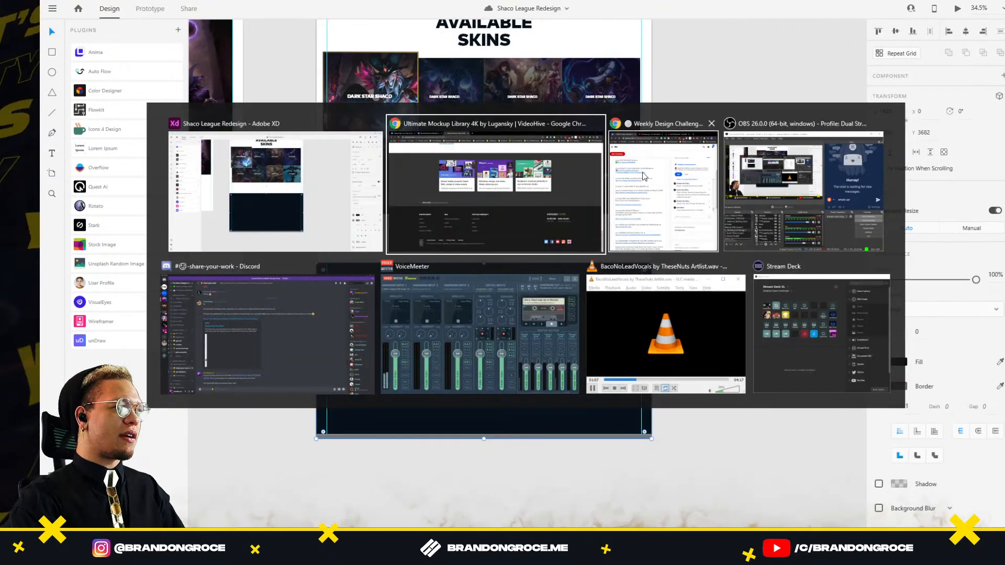
key("ctrl+t")
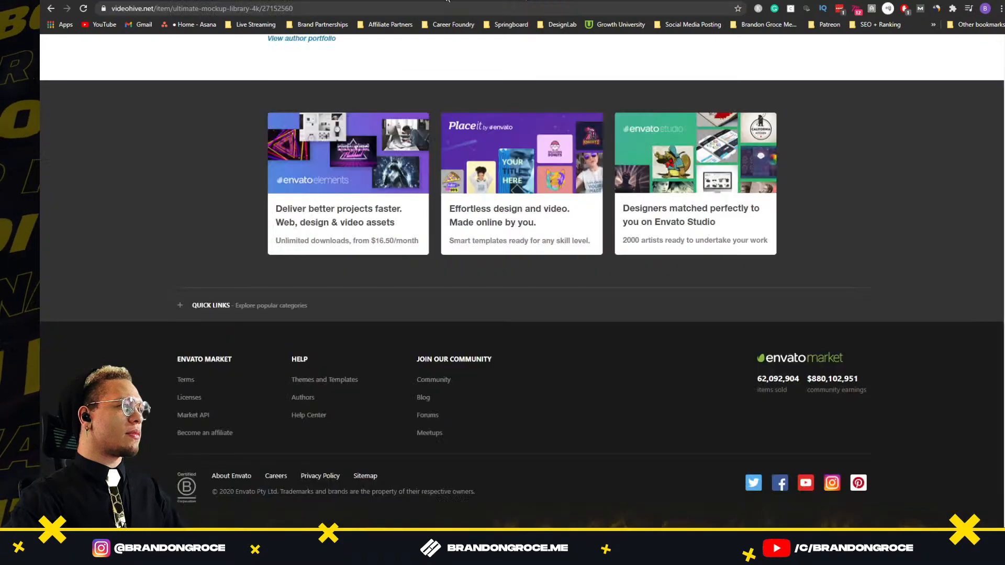
key("ctrl+w")
left_click(345, 7)
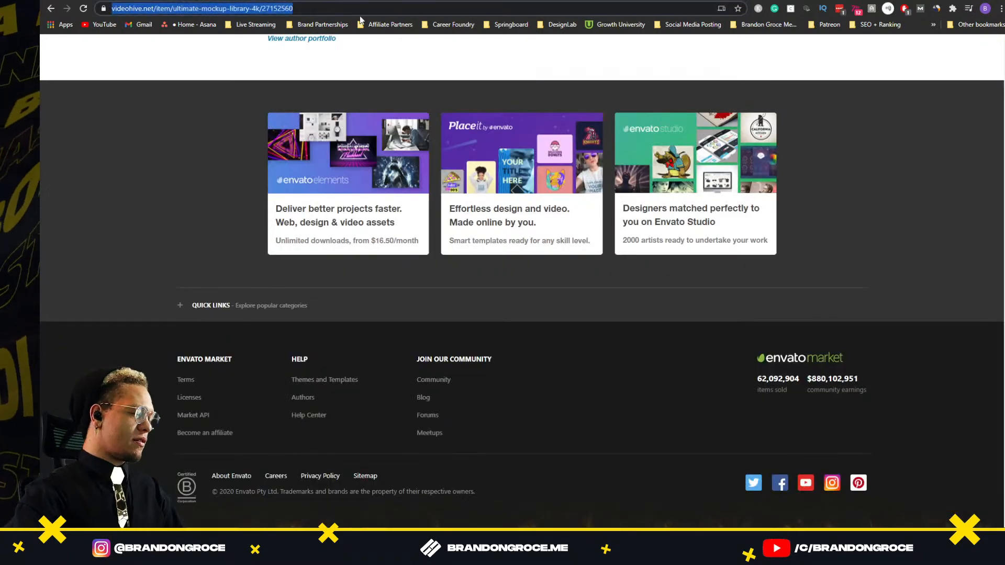
type("log")
key("BackSpace")
key("BackSpace")
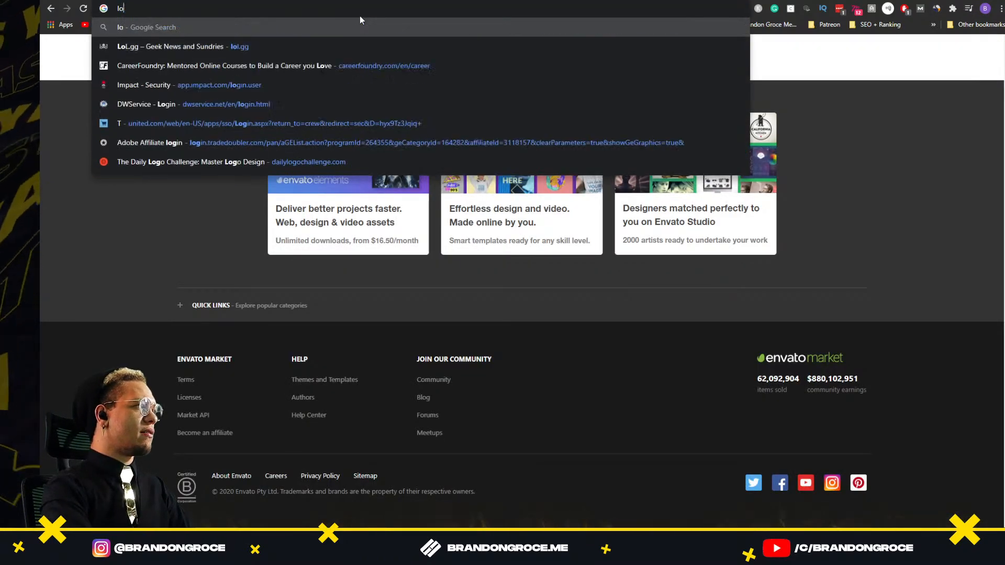
type("ega")
key("BackSpace")
key("BackSpace")
key("BackSpace")
key("BackSpace")
type("eagu")
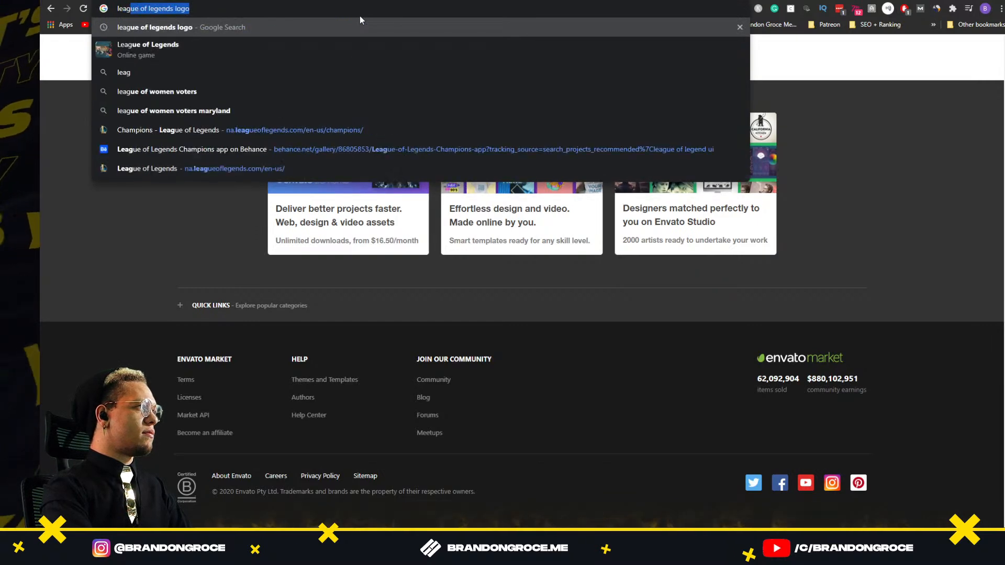
key("Return")
left_click(203, 416)
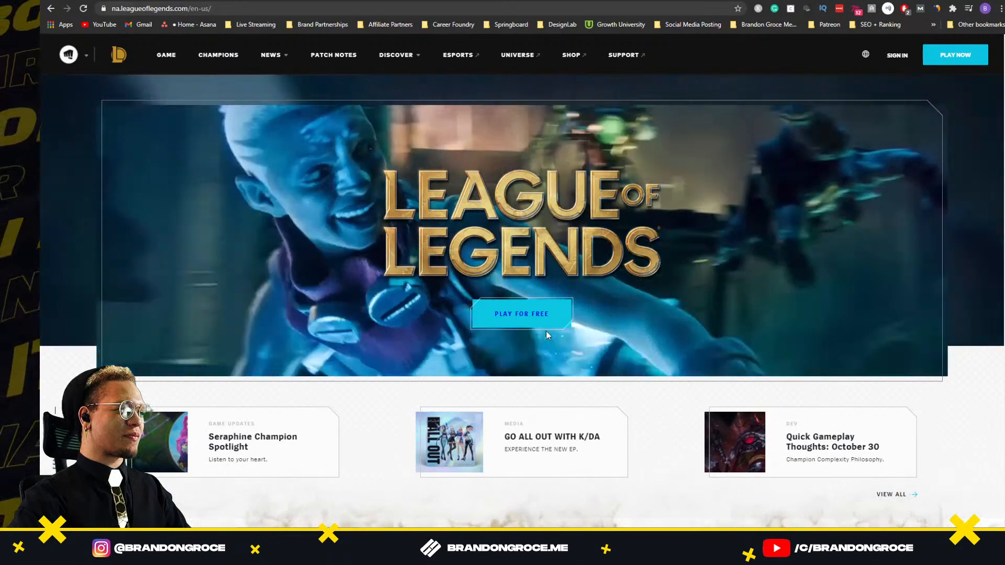
Step: Review the League of Legends home page down to the champion section and open the Champions page
scroll(623, 382, "down", 6)
scroll(691, 343, "down", 5)
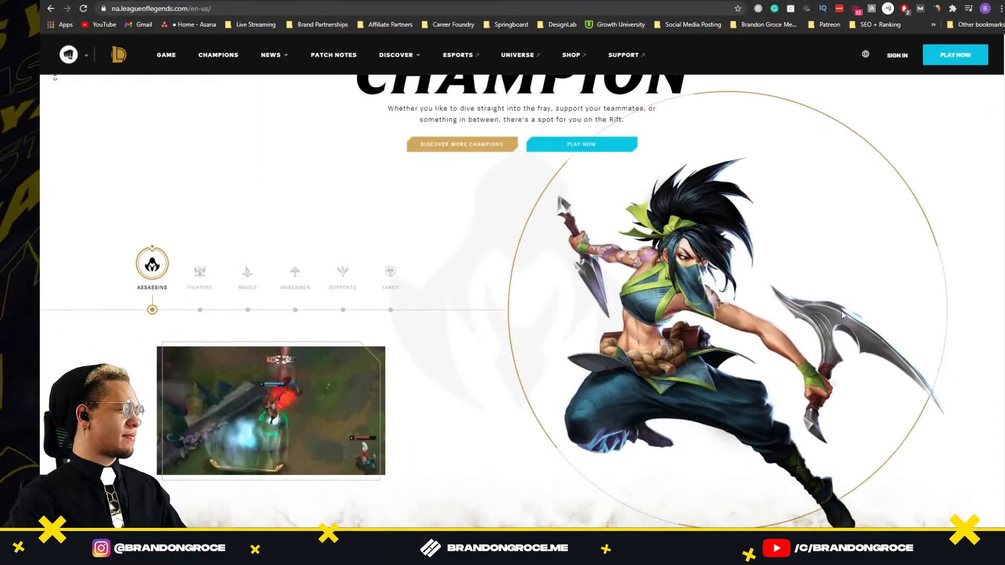
scroll(846, 313, "up", 11)
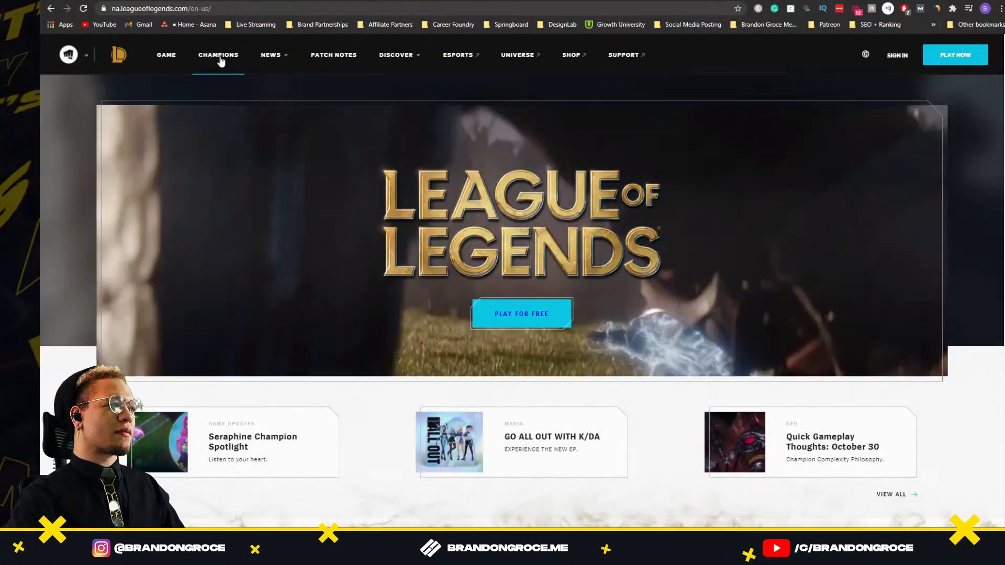
left_click(218, 55)
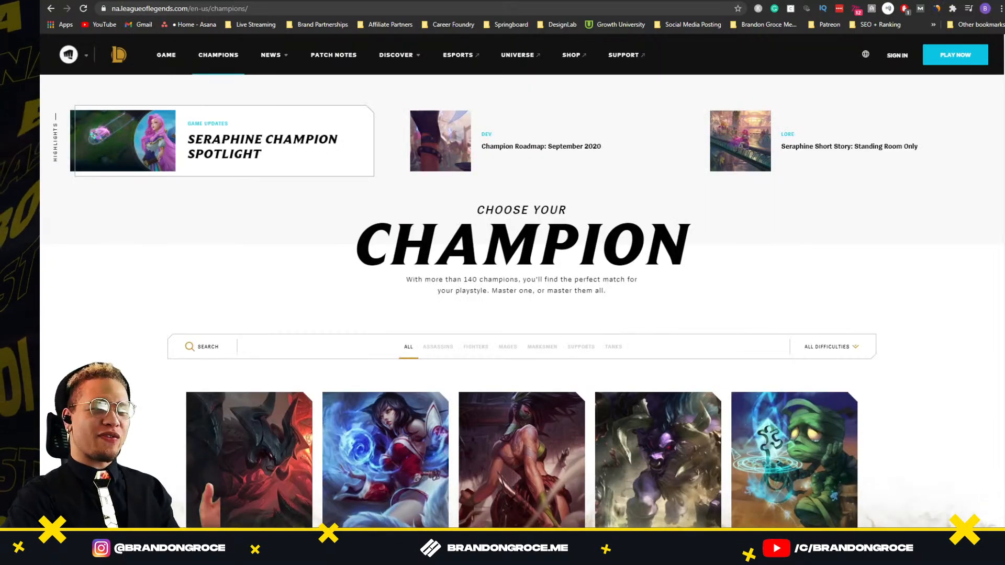
Step: Find "shaco" on the Champions page and open that champion's page
scroll(384, 370, "down", 2)
key("ctrl+f")
type("shaco")
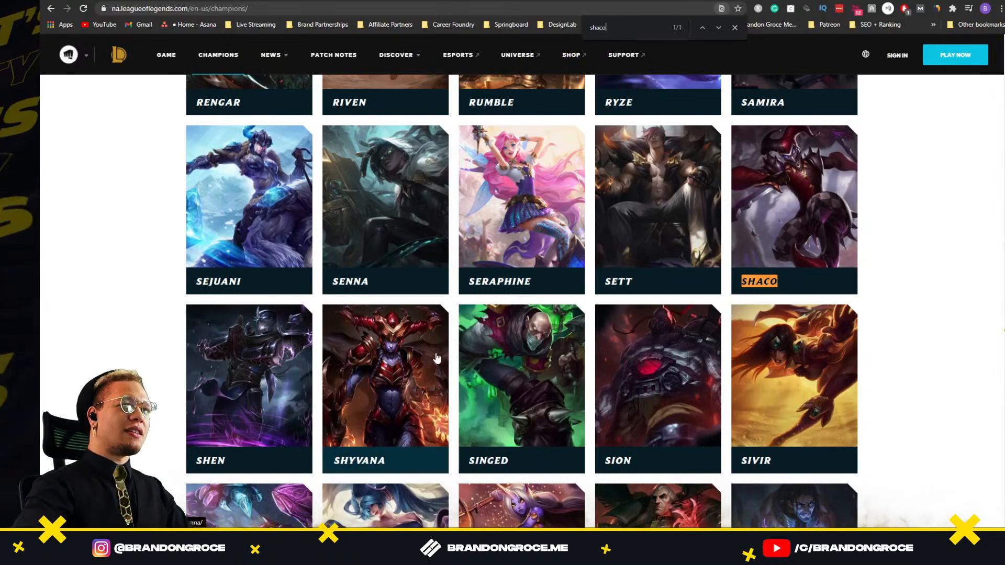
left_click(806, 227)
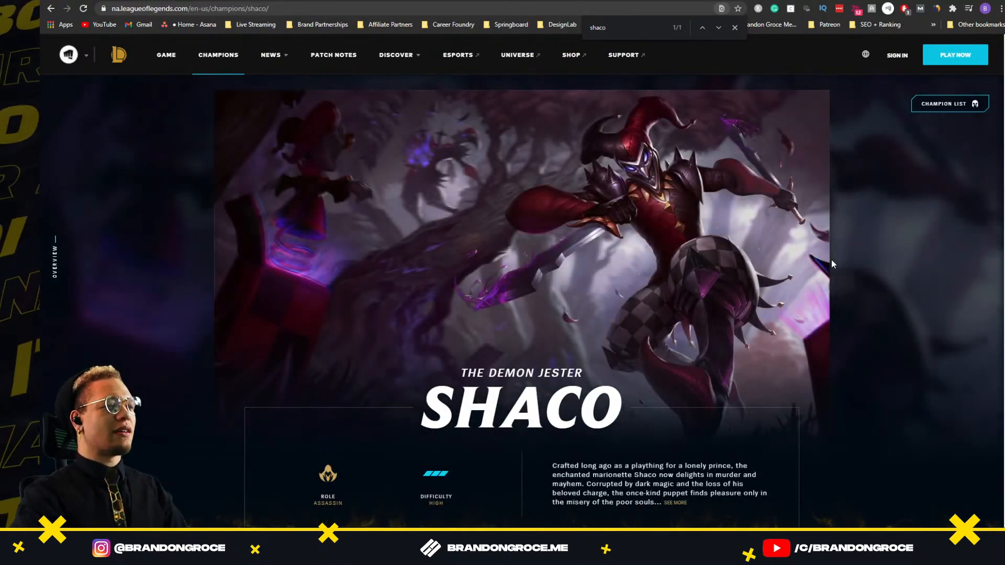
Step: Go through the Shaco page down to the Riot Games footer and capture the footer area
scroll(832, 259, "down", 5)
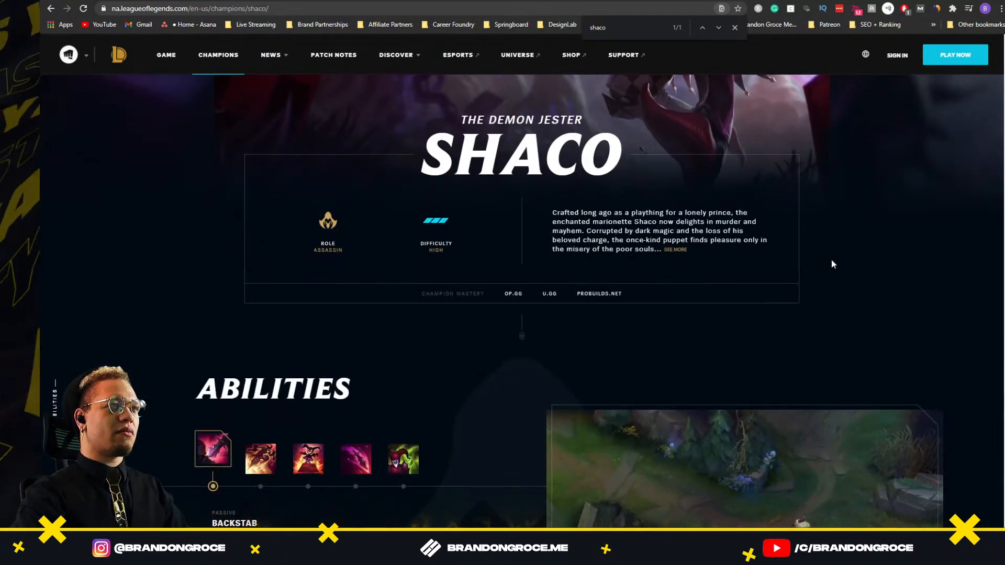
scroll(831, 260, "down", 2)
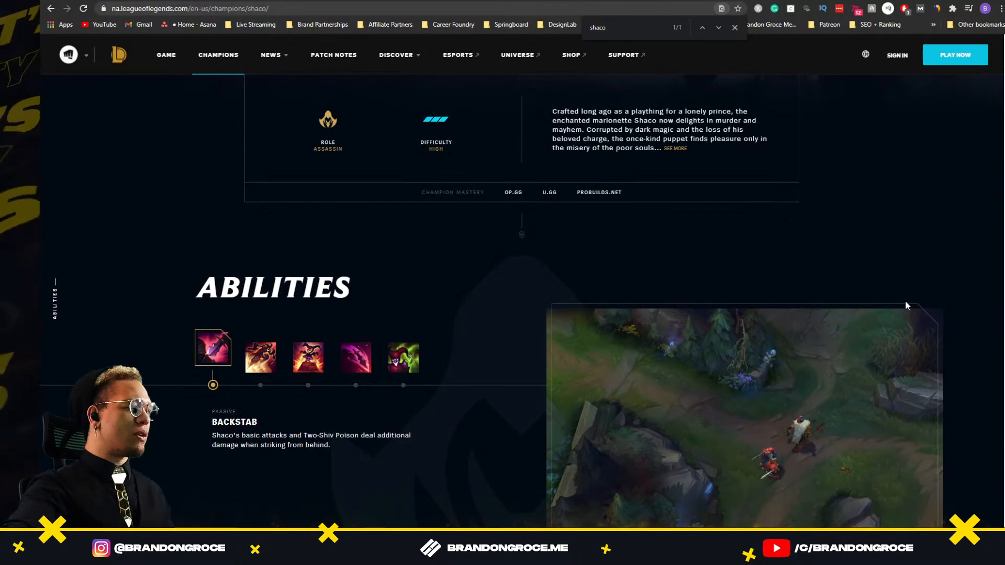
scroll(850, 209, "down", 15)
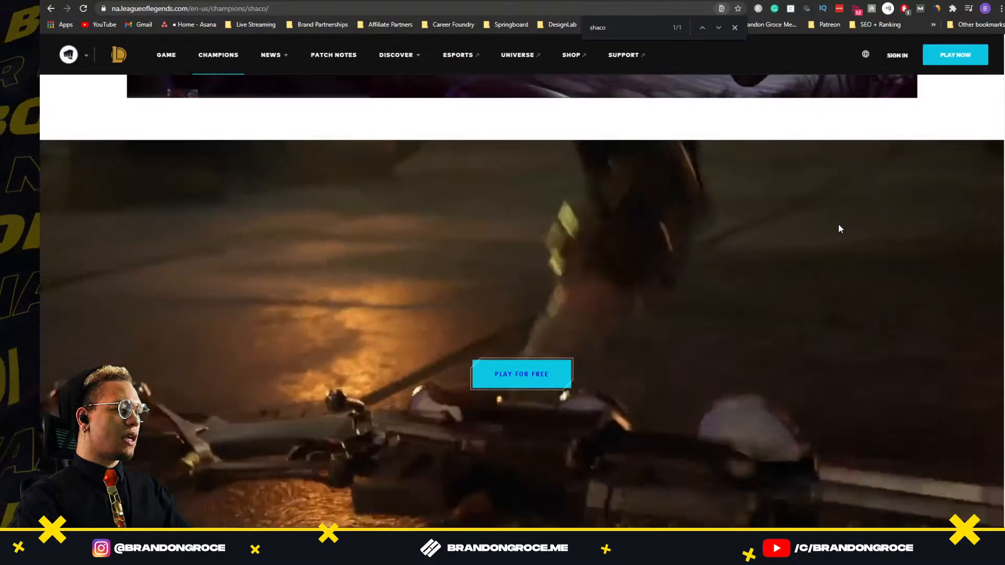
right_click(834, 226)
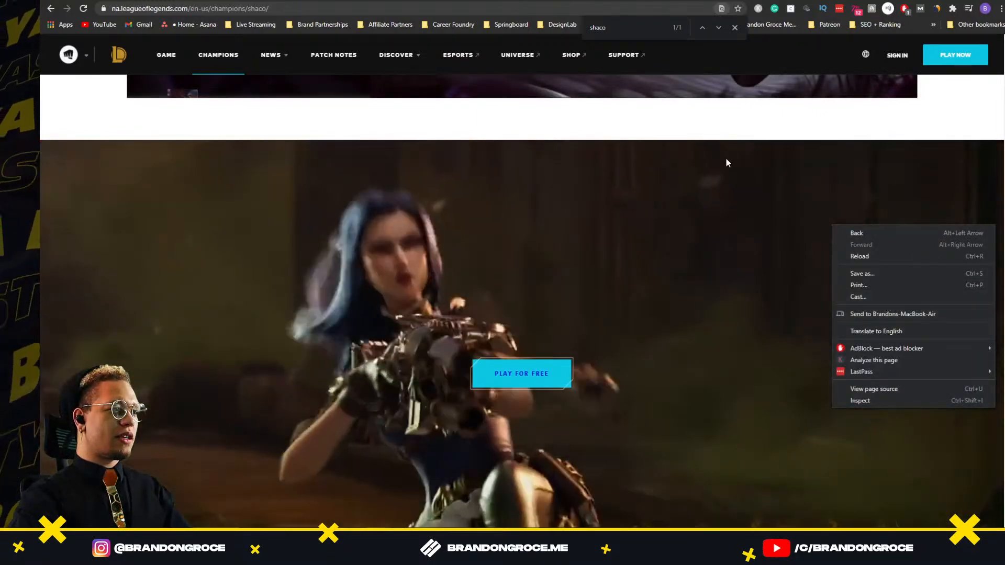
left_click(759, 146)
scroll(783, 149, "down", 4)
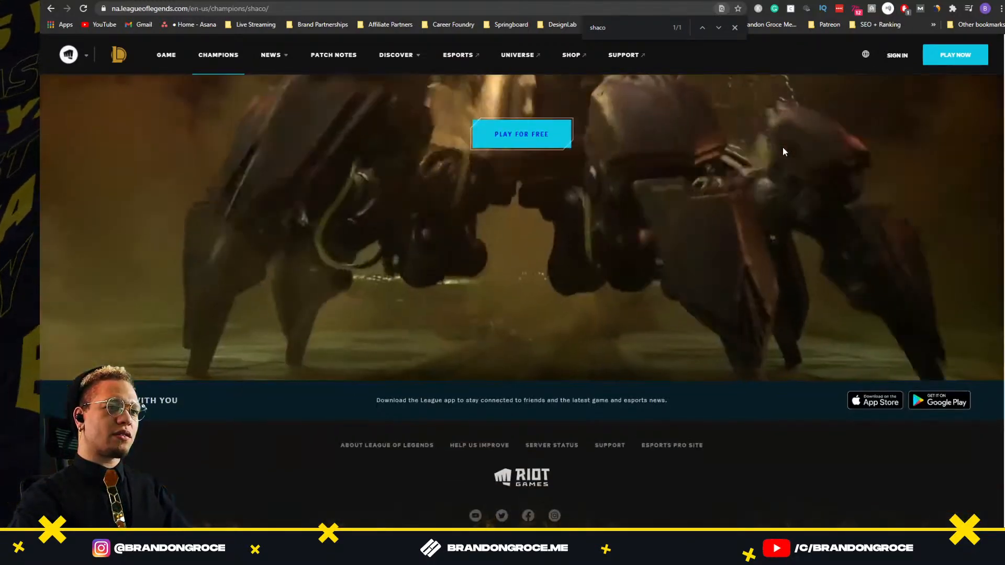
scroll(784, 151, "down", 1)
scroll(783, 147, "down", 2)
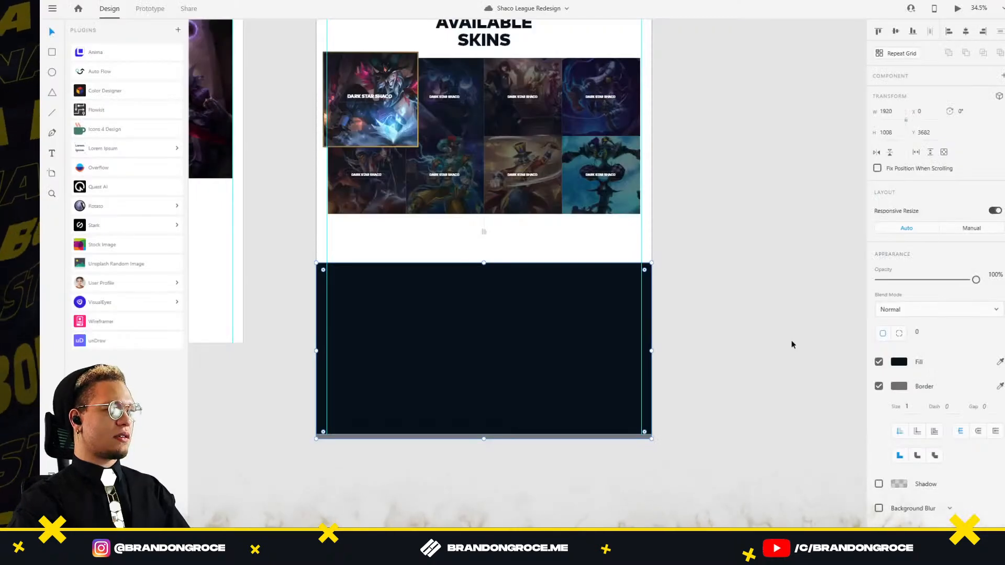
Step: Paste the footer screenshot into the Shaco League Redesign document in Adobe XD and place it beside the artboard's dark rectangle, at about X 5915, Y 4493
key("ctrl+v")
scroll(742, 280, "down", 5)
left_click_drag(694, 289, 730, 302)
scroll(662, 383, "up", 3)
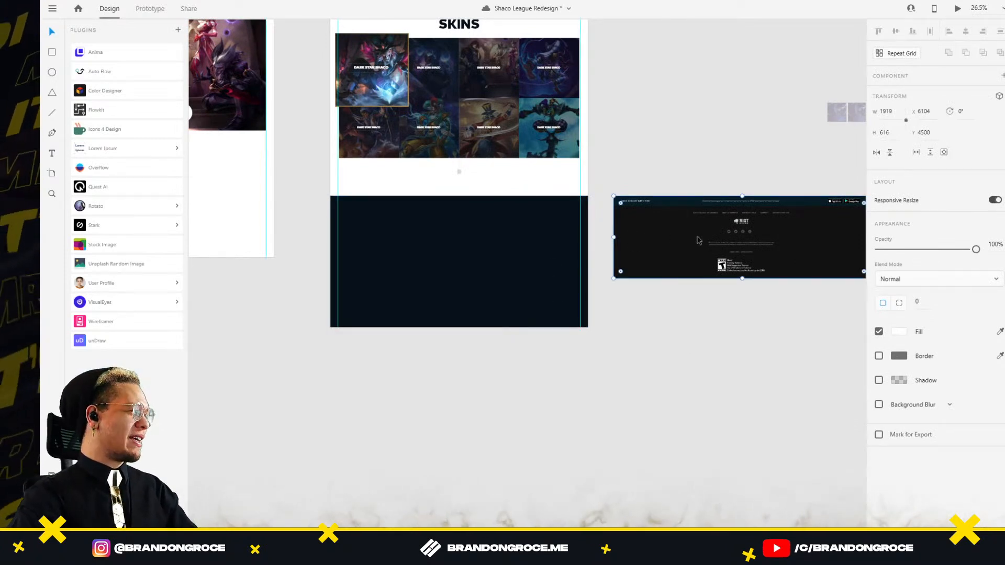
left_click_drag(721, 241, 689, 234)
scroll(689, 234, "up", 5)
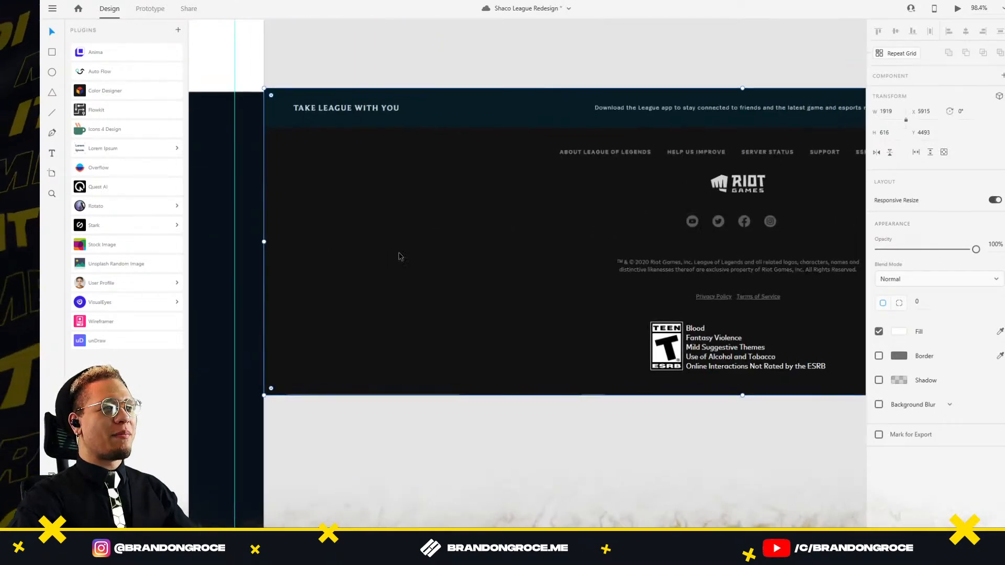
scroll(399, 257, "down", 4)
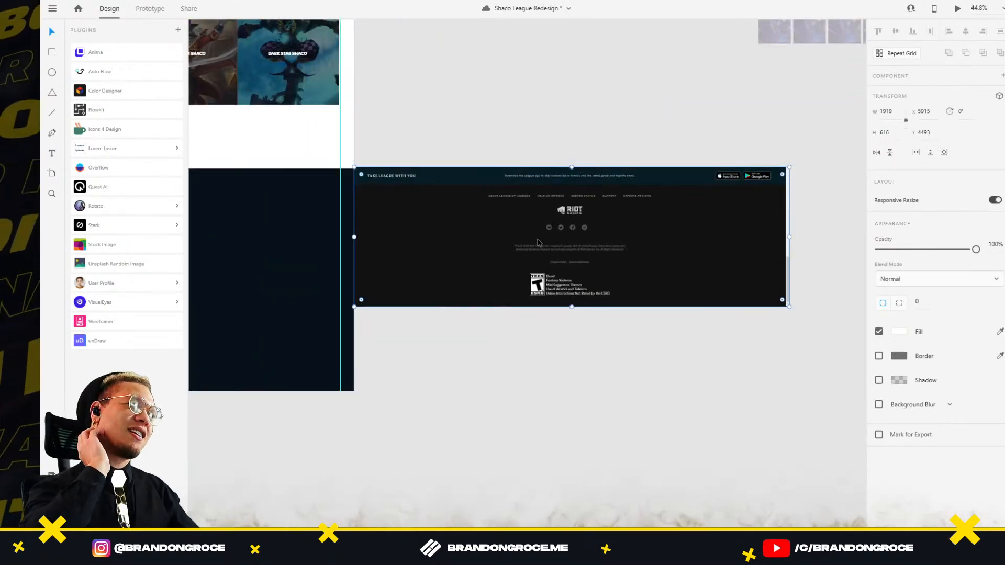
Step: Place the footer screenshot over the lower part of the artboard's dark rectangle and enlarge it to about 1935 by 621
left_click_drag(569, 233, 615, 260)
left_click_drag(498, 359, 790, 307)
left_click_drag(780, 244, 301, 300)
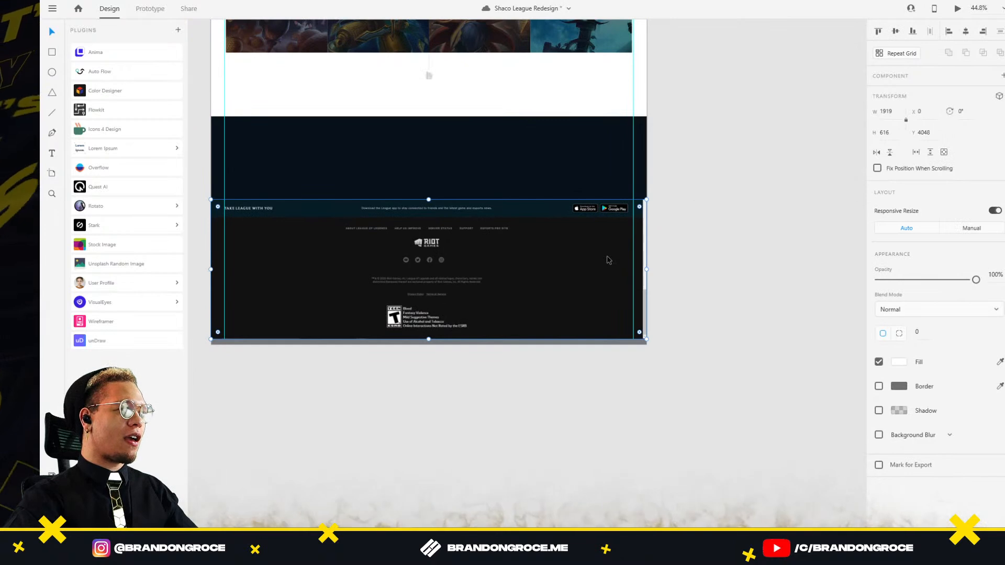
left_click_drag(648, 198, 651, 197)
left_click(679, 221)
left_click(572, 281)
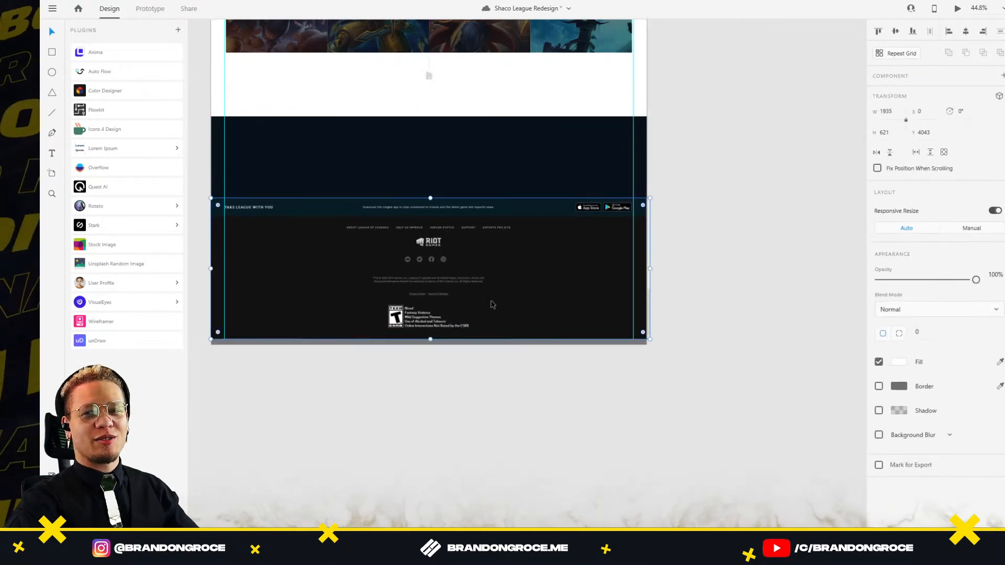
Step: Move the footer screenshot back outside the artboard and examine its links, logo, social icons and rating details
left_click_drag(426, 281, 859, 242)
left_click(715, 408)
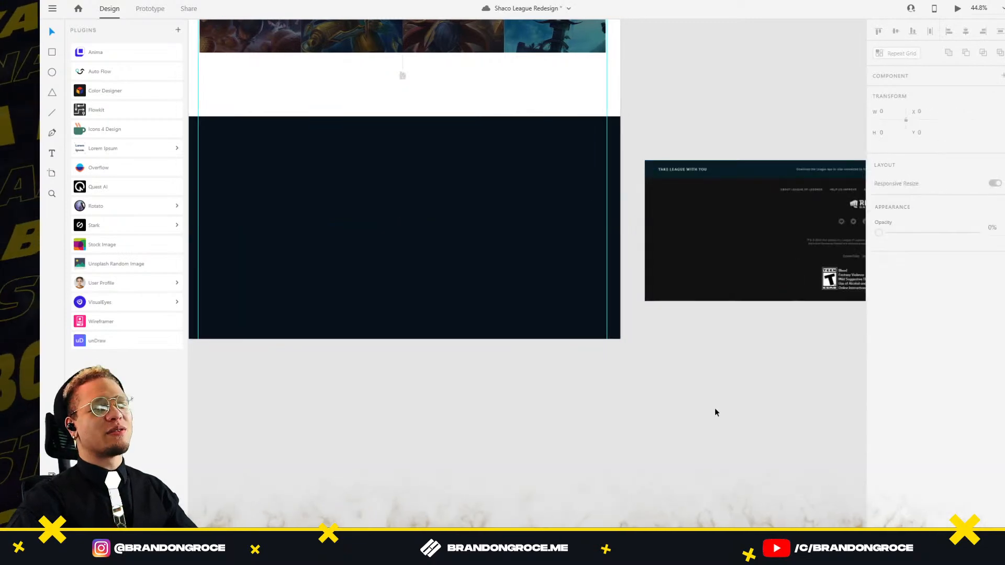
left_click_drag(720, 394, 583, 390)
scroll(604, 362, "down", 3)
scroll(715, 296, "up", 6)
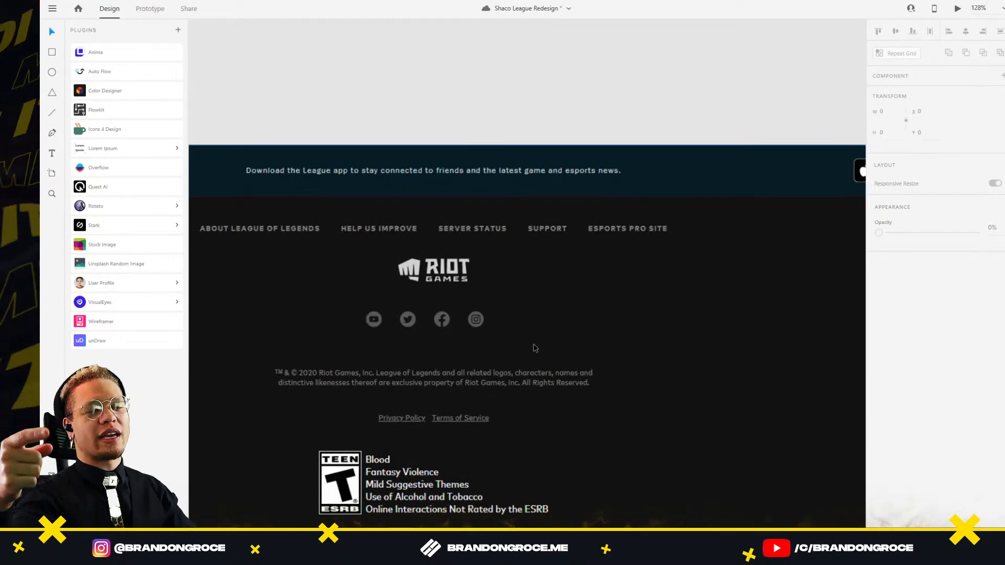
scroll(534, 348, "down", 8)
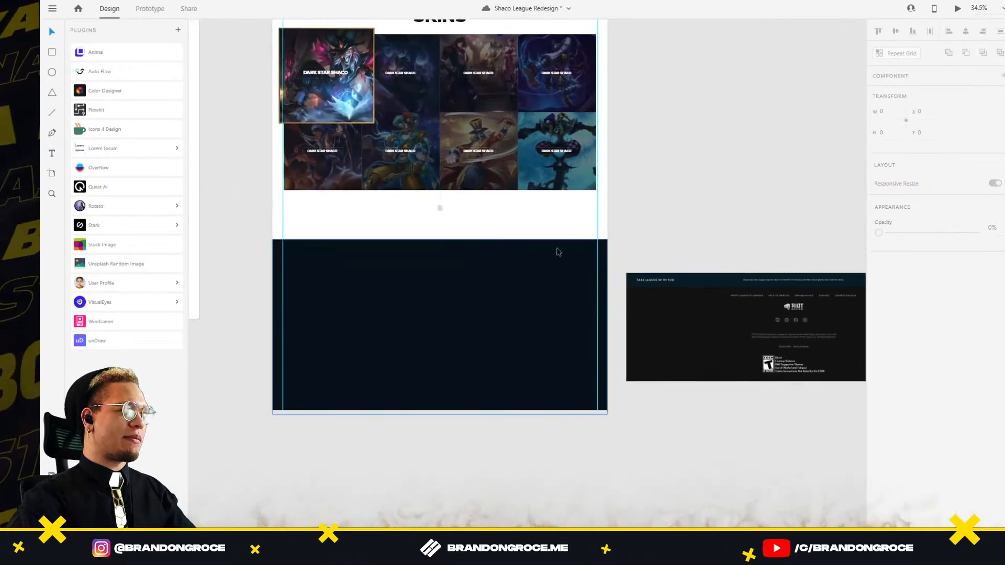
Step: Duplicate the small crouching Shaco image at the Abilities video's lower corner and place the copy at about X 896, Y 1748
scroll(534, 335, "up", 5)
scroll(512, 309, "up", 5)
scroll(512, 309, "left", 2)
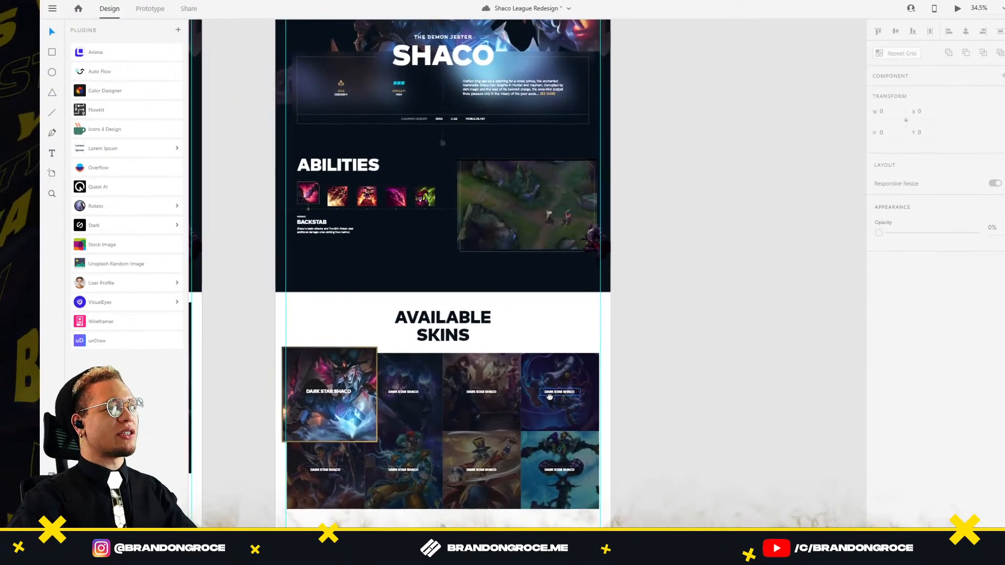
key("alt+Tab")
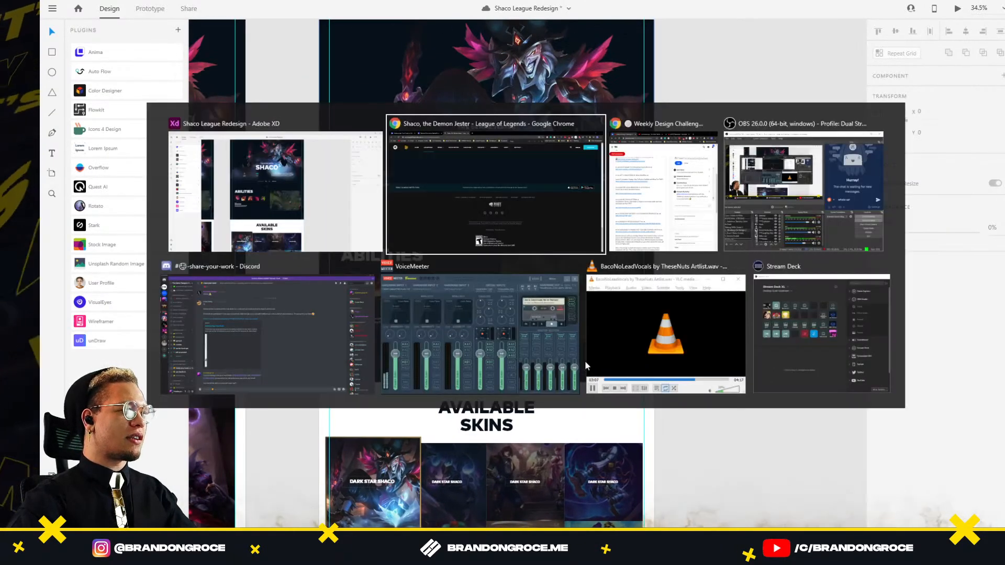
key("alt+Tab")
scroll(592, 309, "up", 5)
scroll(742, 396, "up", 3)
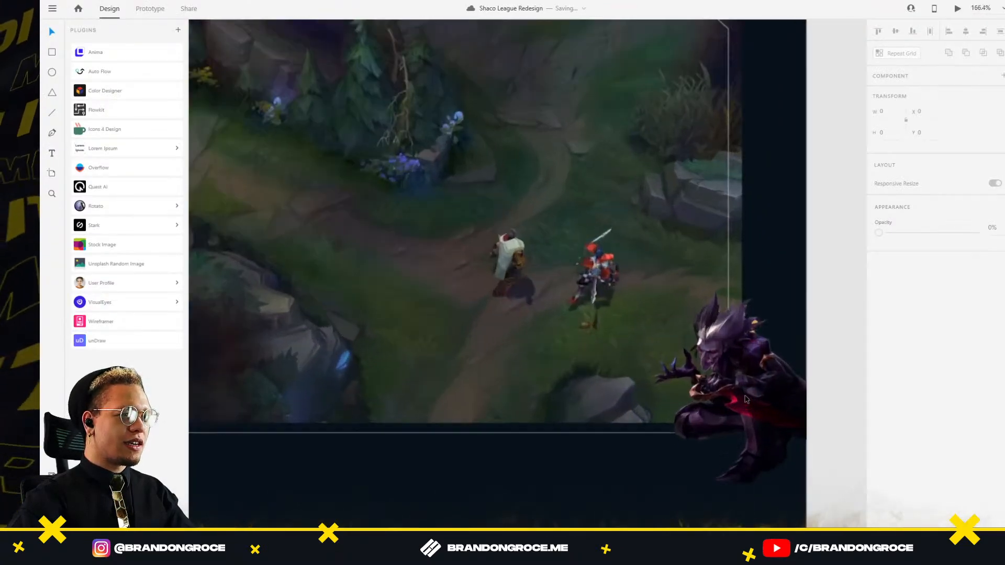
left_click(726, 393)
scroll(726, 393, "down", 3)
left_click_drag(726, 393, 452, 398)
scroll(314, 397, "down", 5)
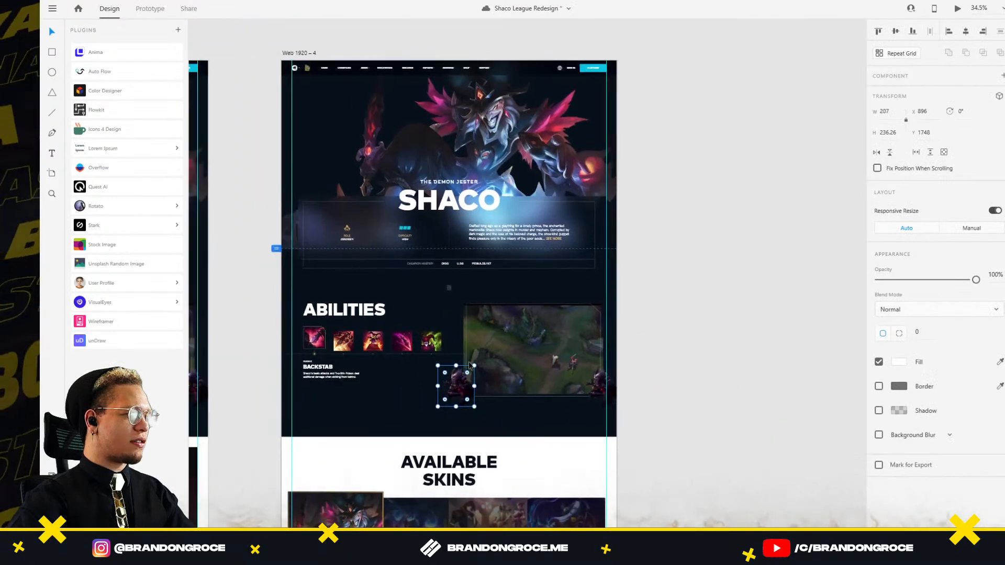
Step: Enlarge the Shaco copy to about 511 by 584, raise it to about Y 1353, and send it behind the Abilities video
left_click_drag(475, 365, 542, 335)
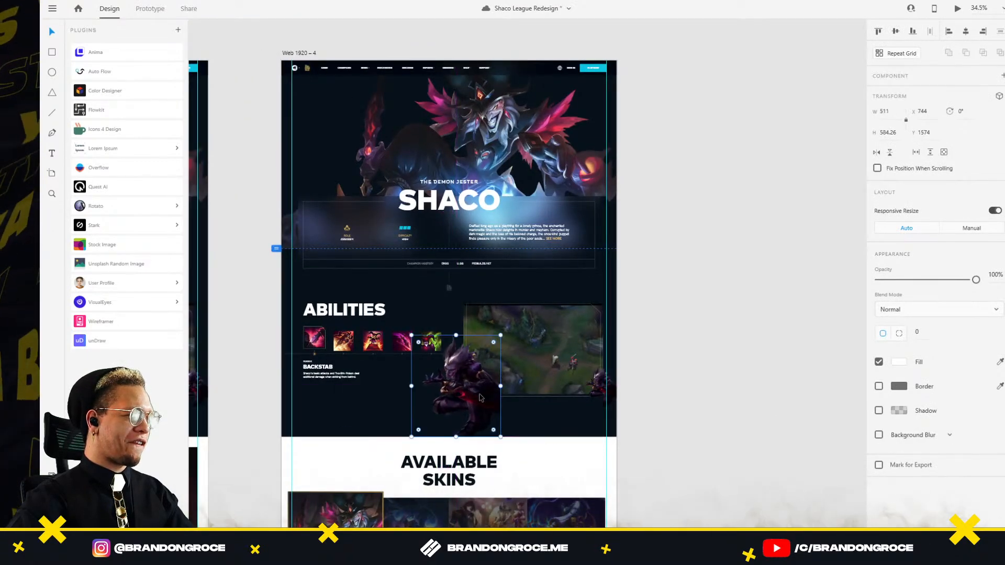
left_click_drag(487, 400, 487, 360)
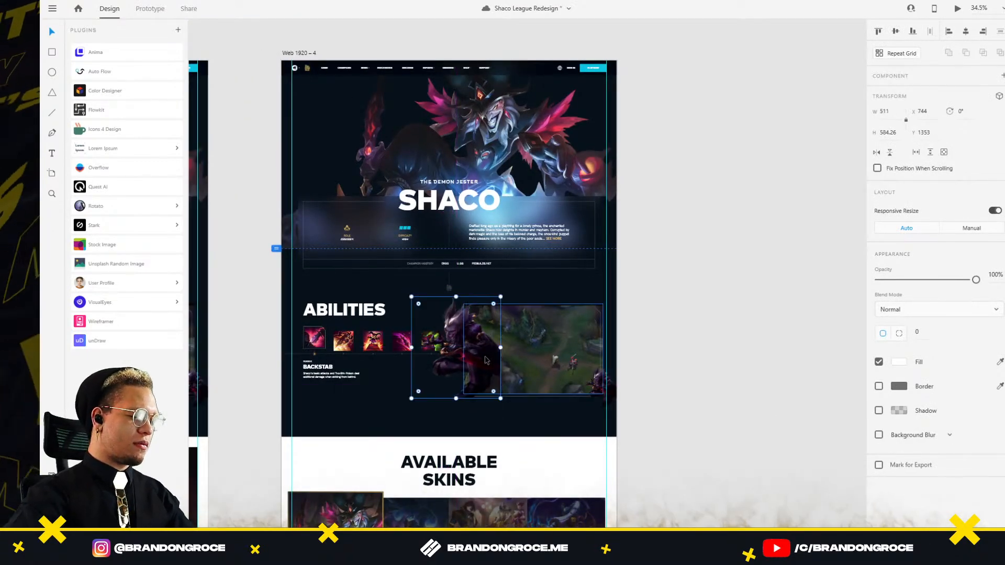
scroll(487, 360, "right", 4)
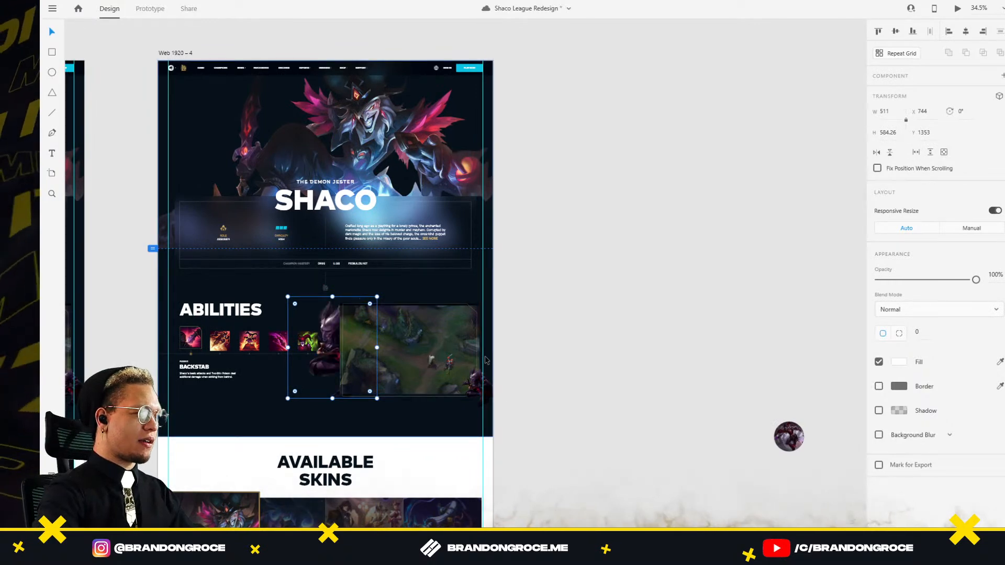
scroll(317, 367, "up", 5)
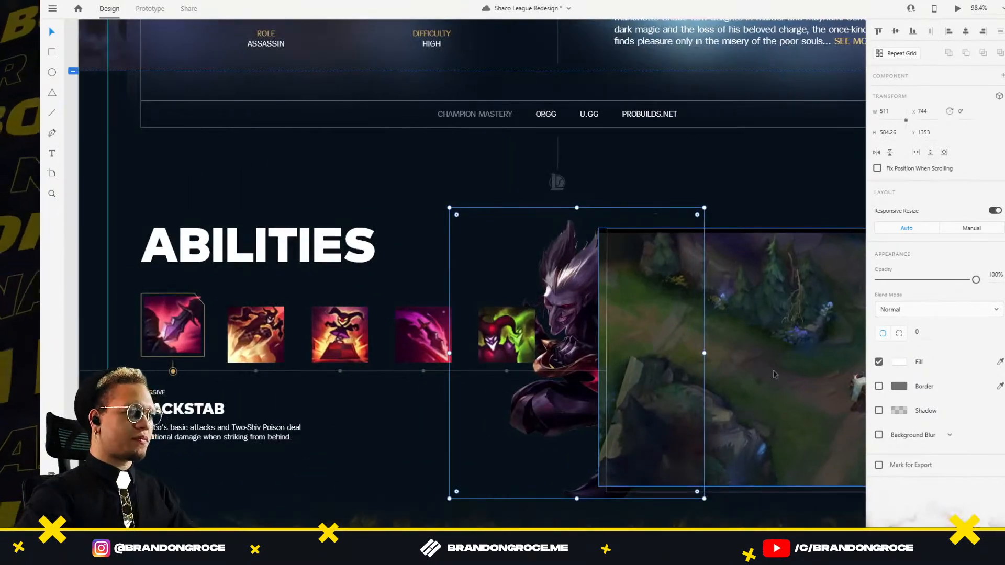
Step: Move the enlarged Shaco image to about X 563 beside the Abilities video and set its opacity to 26%
left_click_drag(596, 324, 500, 316)
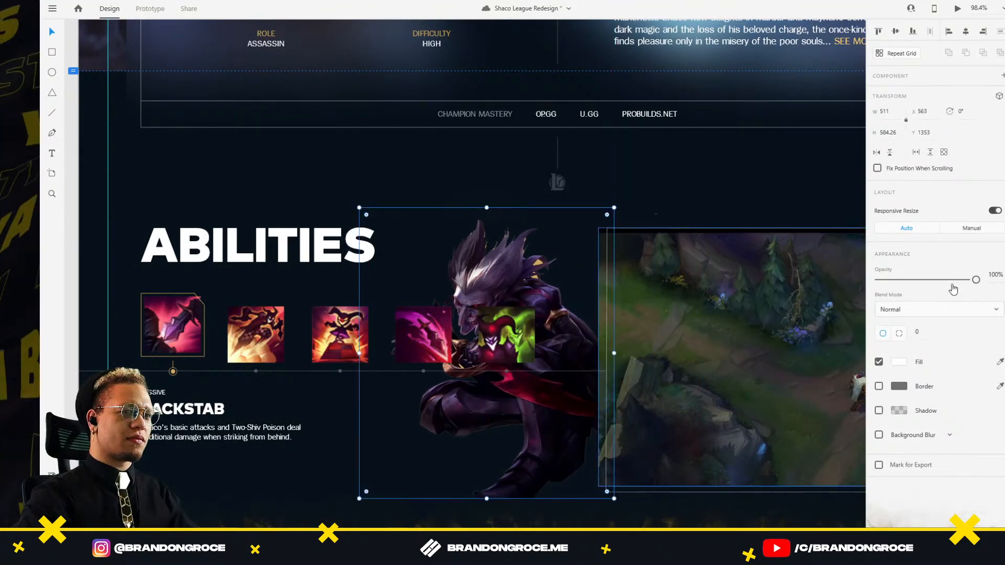
left_click_drag(916, 280, 904, 281)
scroll(595, 261, "down", 5)
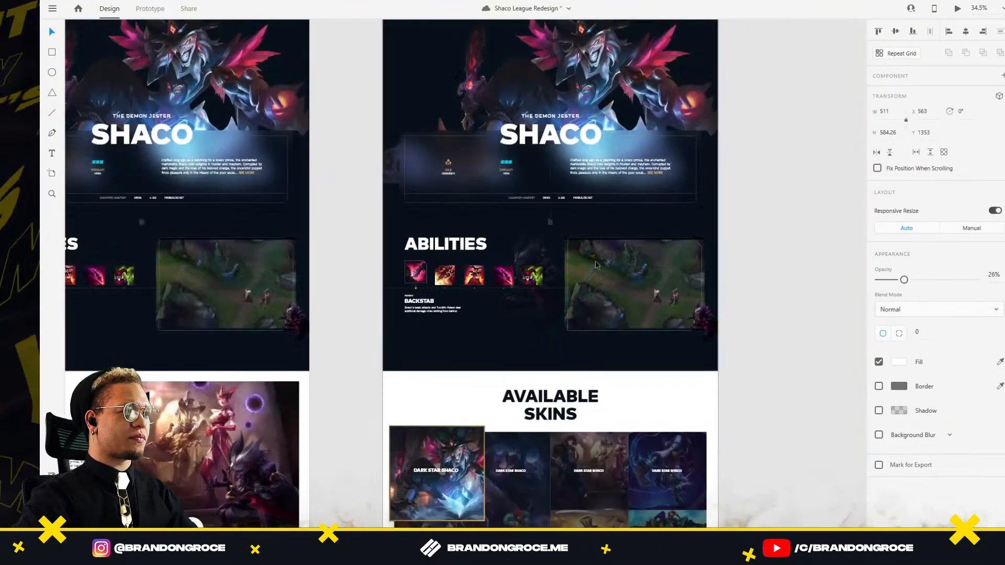
Step: Lower the opacity of the large faded Shaco image beside the Abilities video to 22% and save the document
left_click(664, 308)
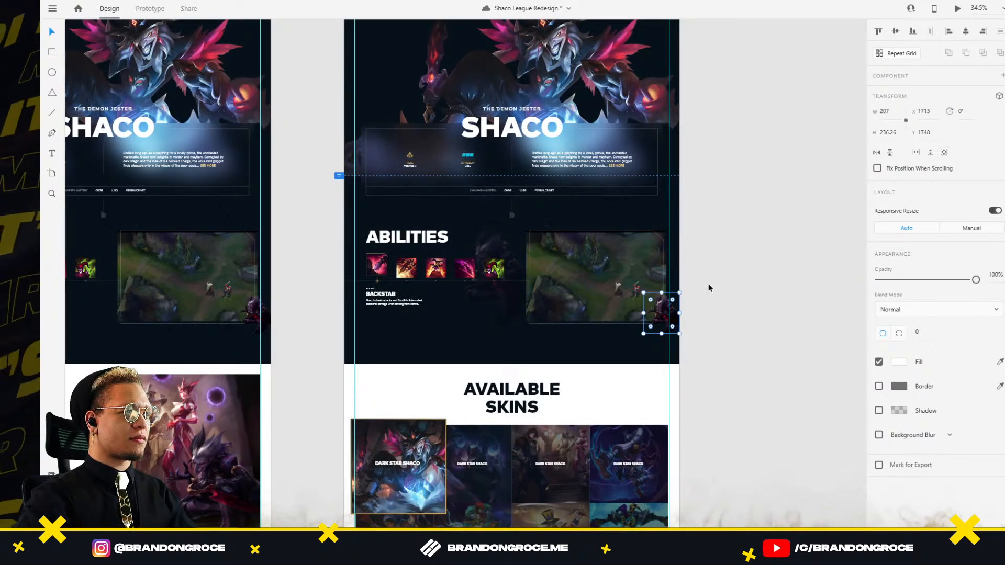
left_click(486, 244)
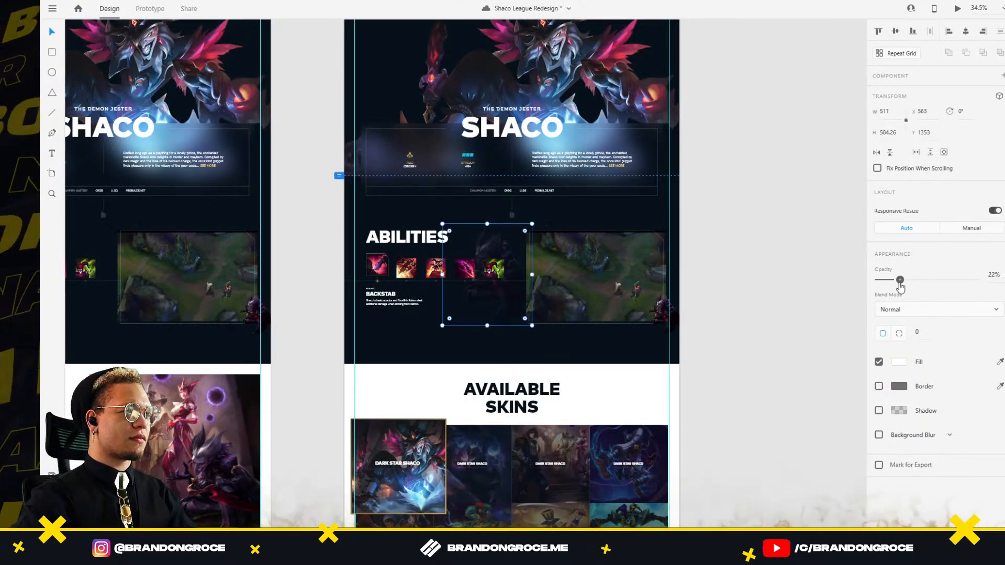
left_click(754, 296)
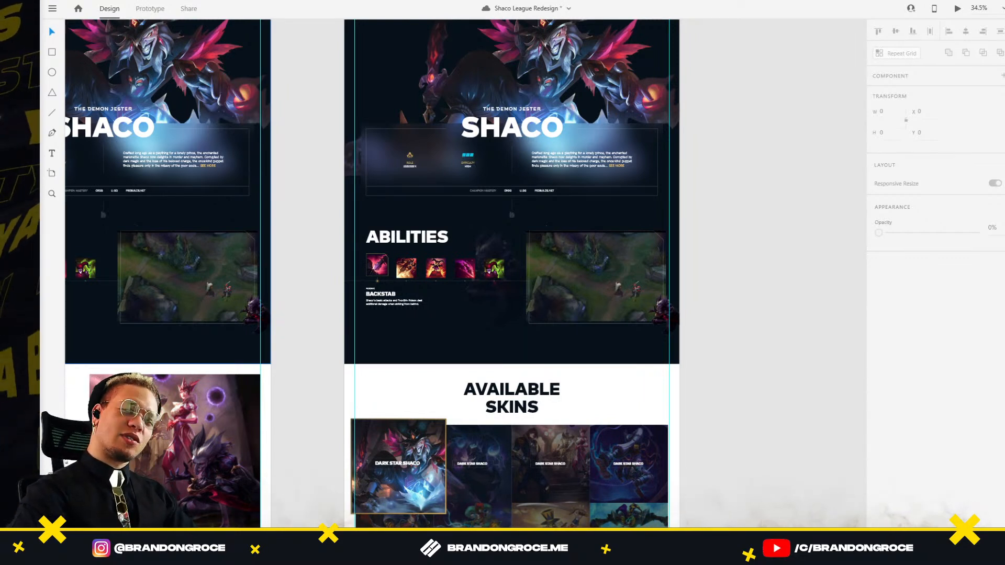
key("ctrl+s")
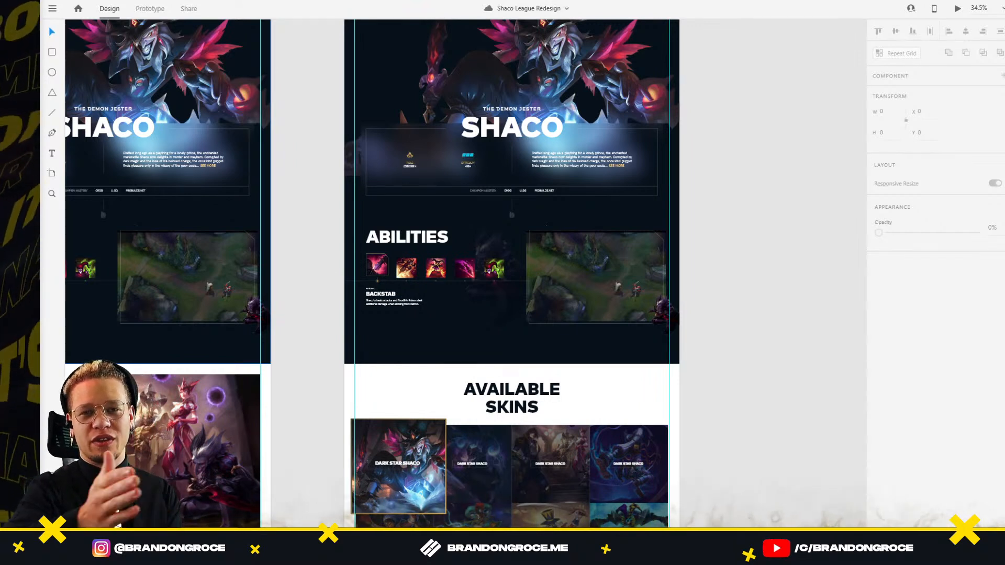
Step: Extend the bottom edge of the artboard with the skins grid below its dark section to make room for a footer
left_click_drag(774, 324, 778, 225)
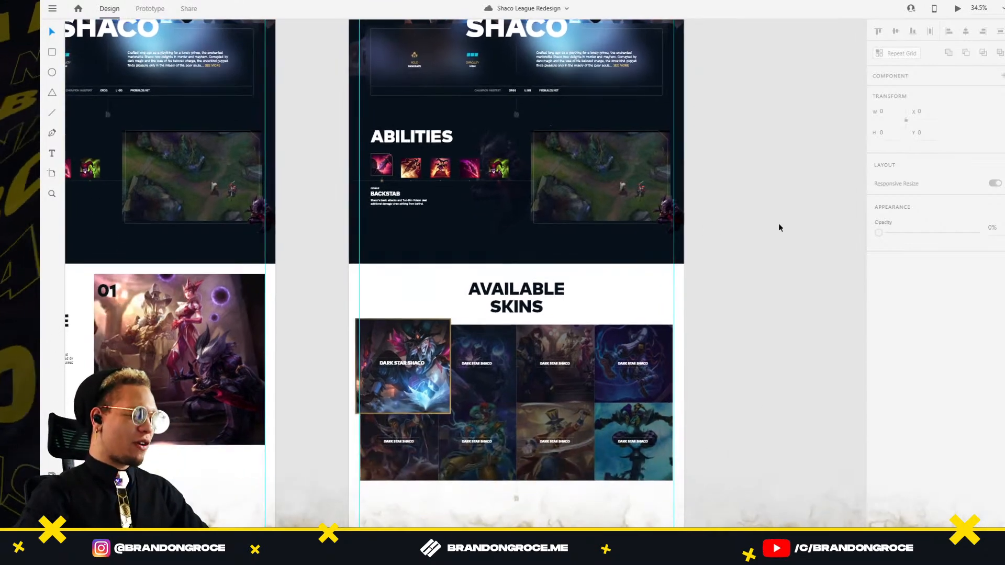
left_click_drag(742, 445, 764, 270)
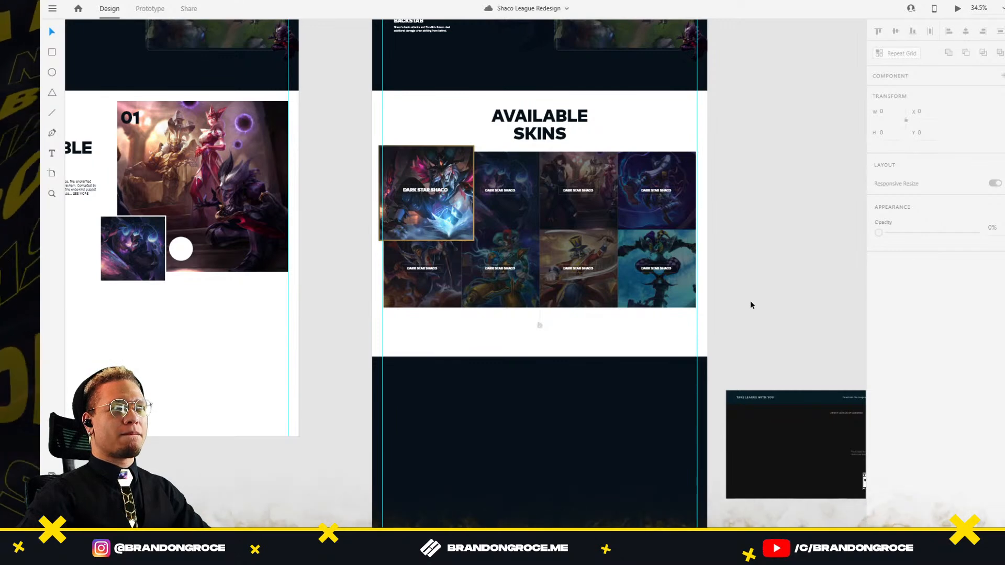
left_click_drag(763, 322, 603, 369)
scroll(681, 115, "down", 4)
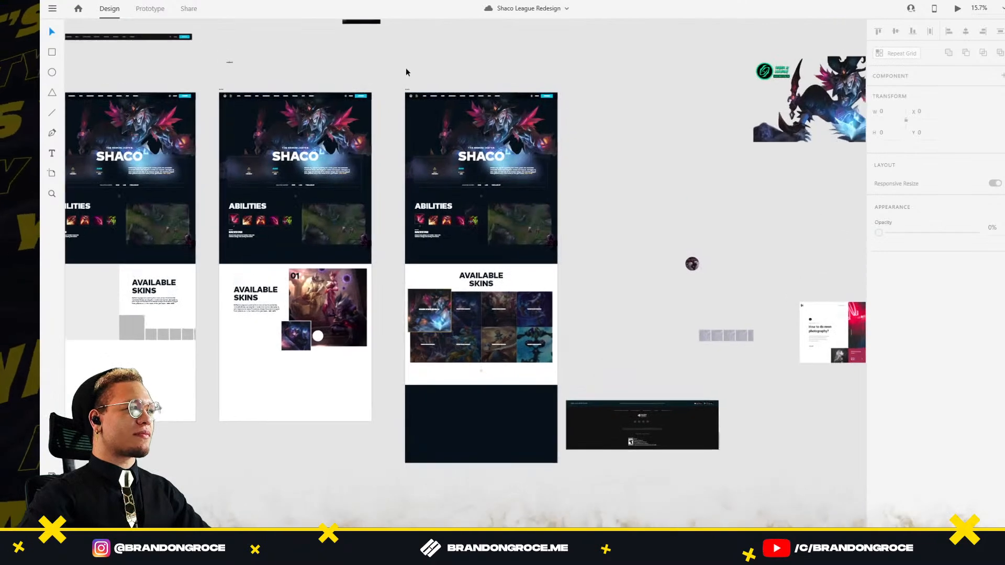
left_click(407, 90)
scroll(571, 358, "down", 3)
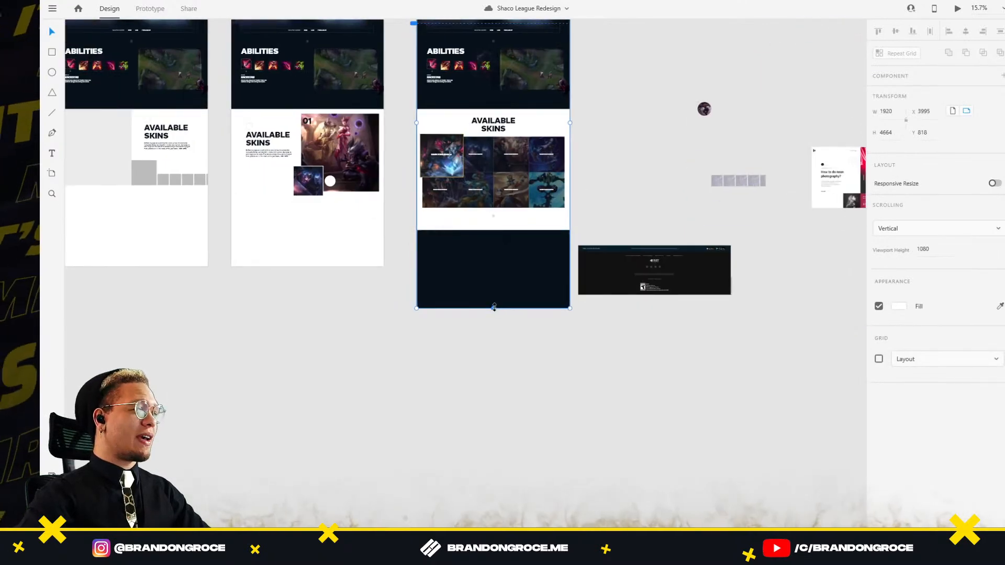
left_click_drag(493, 308, 493, 353)
left_click(581, 345)
Step: Draw a full-width rectangle about 1920 by 109 directly beneath the dark section, at X 0, Y 4690
scroll(580, 337, "up", 5)
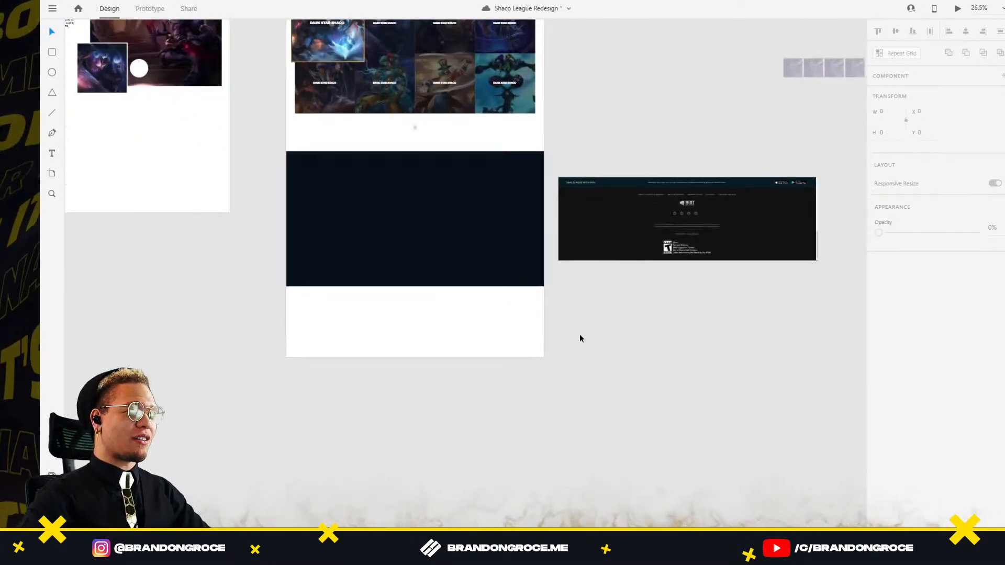
scroll(496, 293, "up", 2)
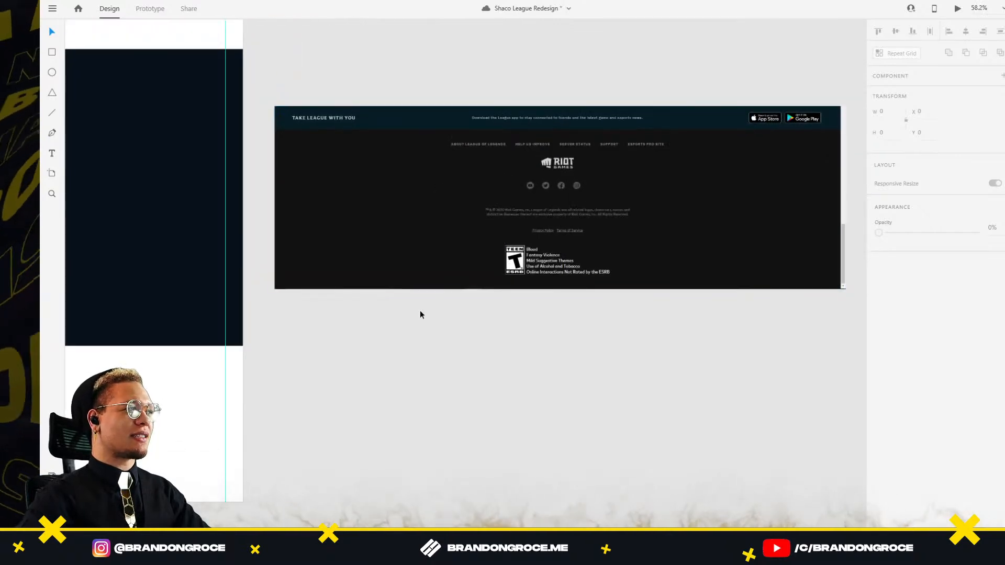
left_click_drag(416, 335, 602, 264)
scroll(520, 299, "down", 4)
left_click_drag(267, 338, 348, 322)
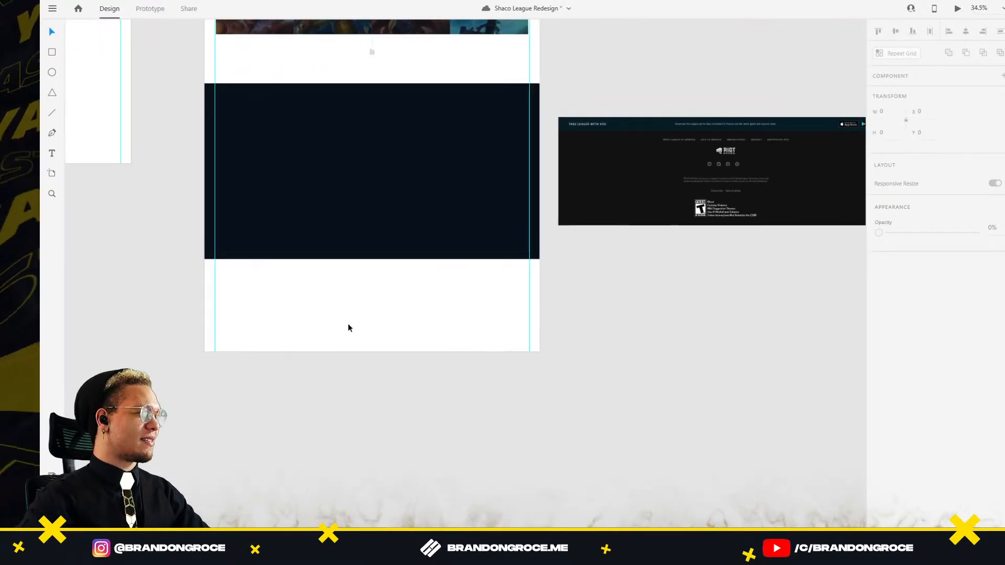
key("r")
mouse_move(203, 259)
left_mouse_down()
mouse_move(332, 292)
mouse_move(532, 269)
mouse_move(540, 278)
left_mouse_up()
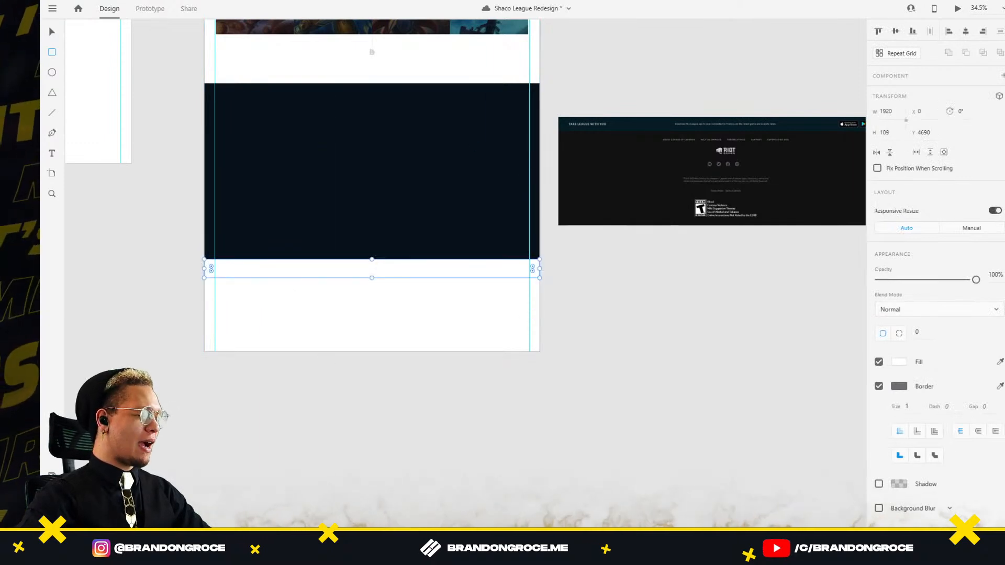
key("v")
scroll(271, 292, "up", 6)
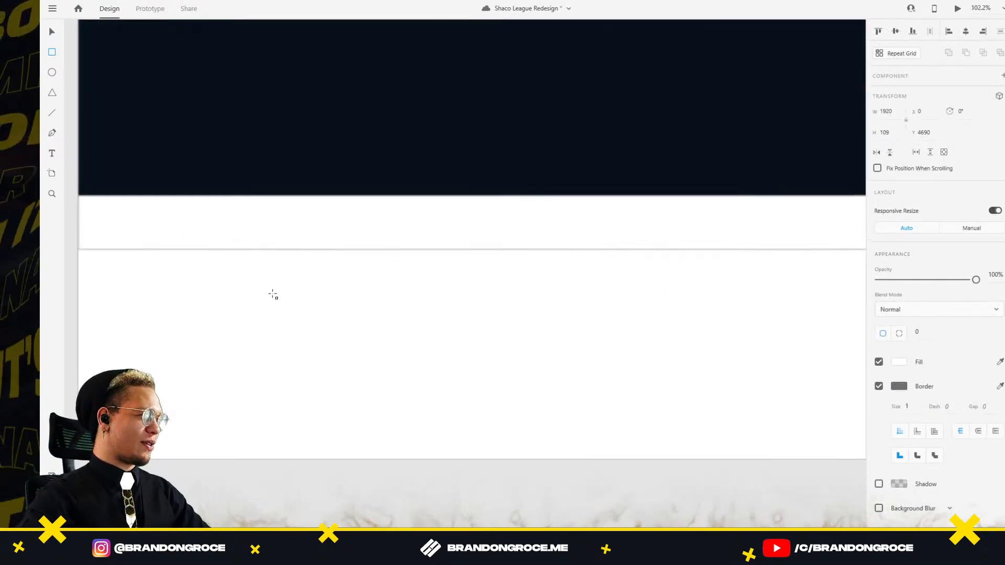
left_click_drag(180, 288, 469, 332)
scroll(316, 231, "up", 2)
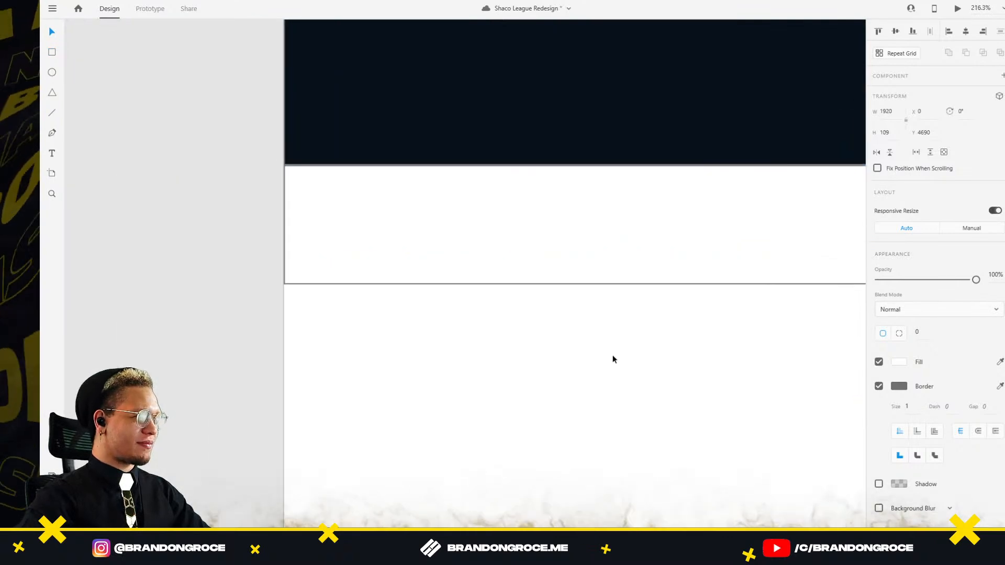
left_click_drag(623, 295, 406, 303)
scroll(567, 294, "down", 8)
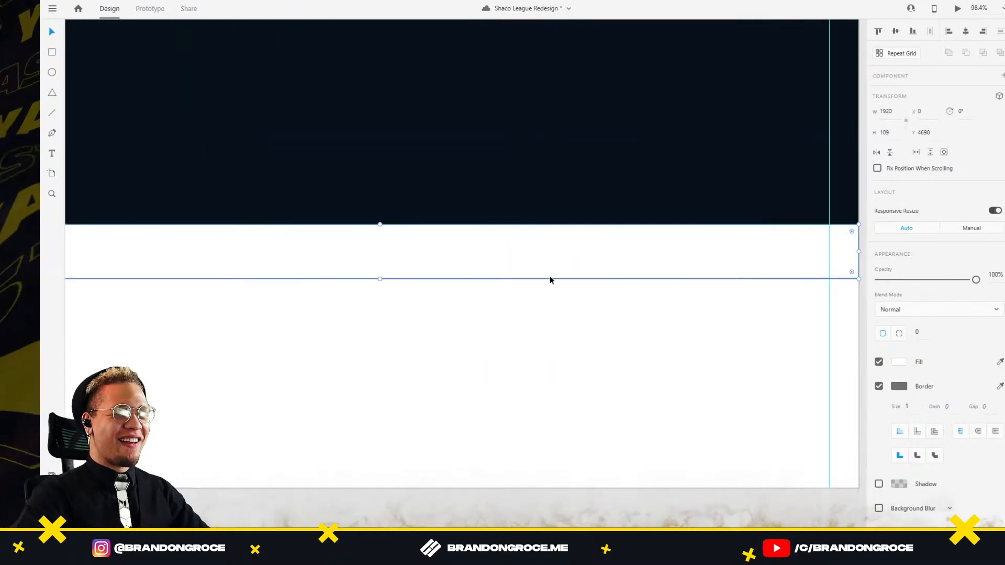
Step: Move the footer screenshot down beside the new bar, to about X 5970, Y 5495, and try sampling its header color
left_click_drag(529, 173, 518, 313)
scroll(518, 313, "up", 2)
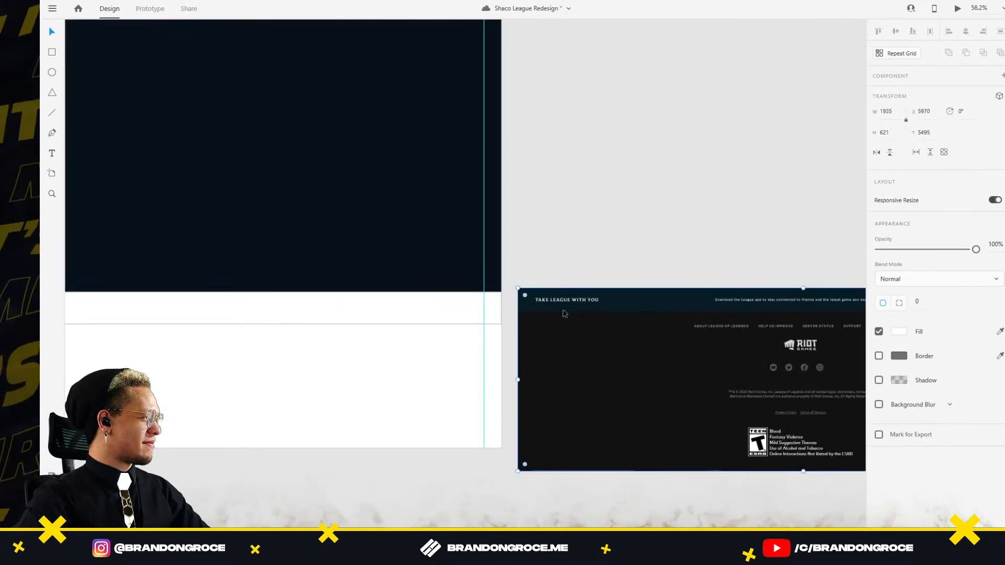
left_click(657, 304)
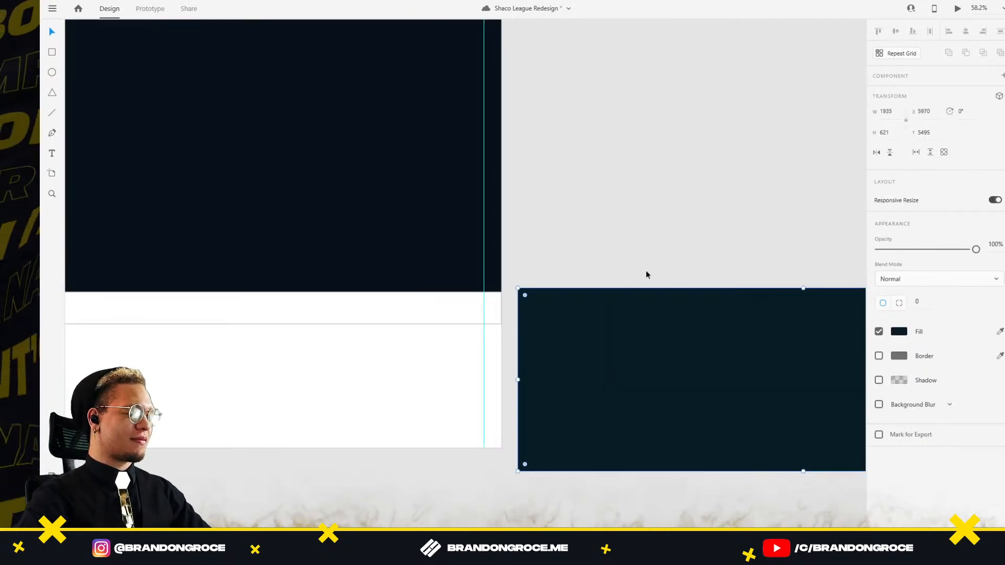
Step: Fill the new footer bar with the dark teal sampled from the screenshot's header strip and remove its border
left_click(455, 317)
key("i")
left_click(623, 293)
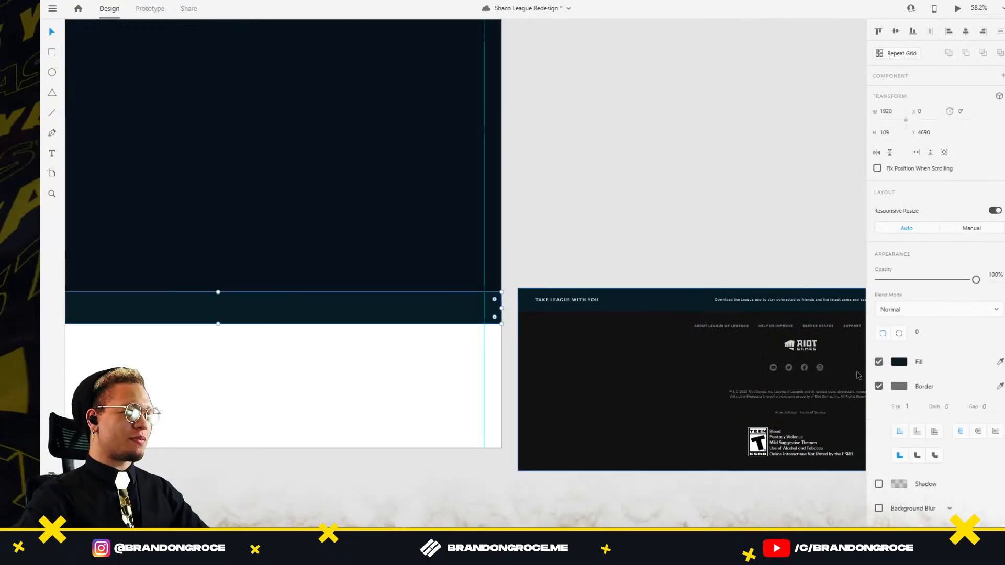
left_click(879, 386)
Step: Nudge the footer bar up to Y 4689 against the dark section and save the document
scroll(288, 348, "up", 5)
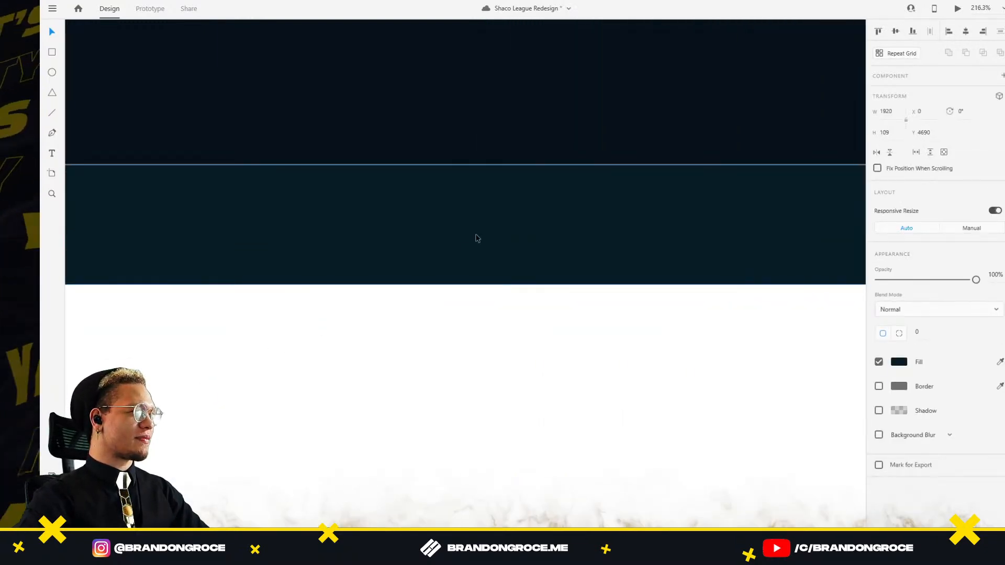
scroll(363, 390, "down", 4)
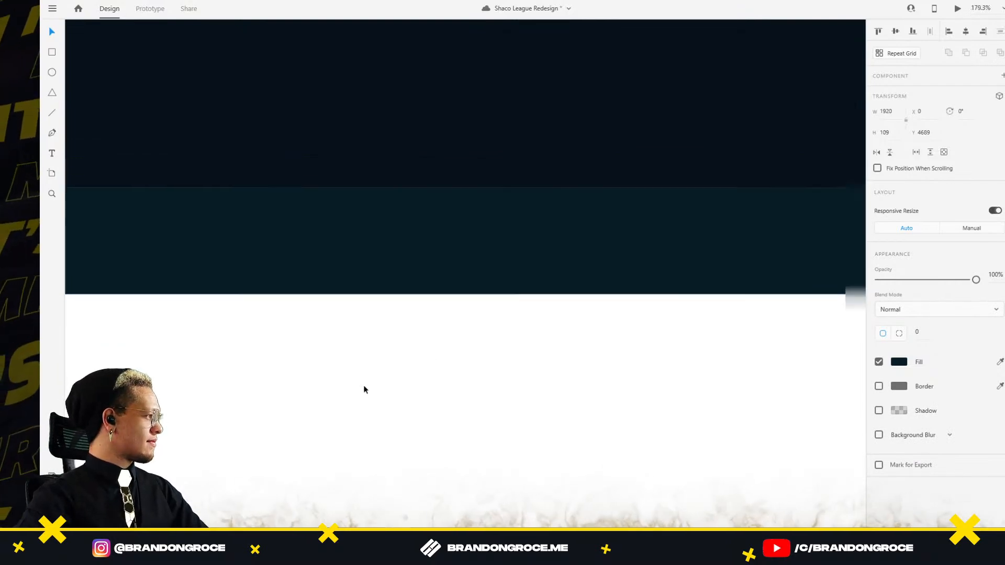
scroll(364, 348, "down", 2)
scroll(364, 349, "right", 2)
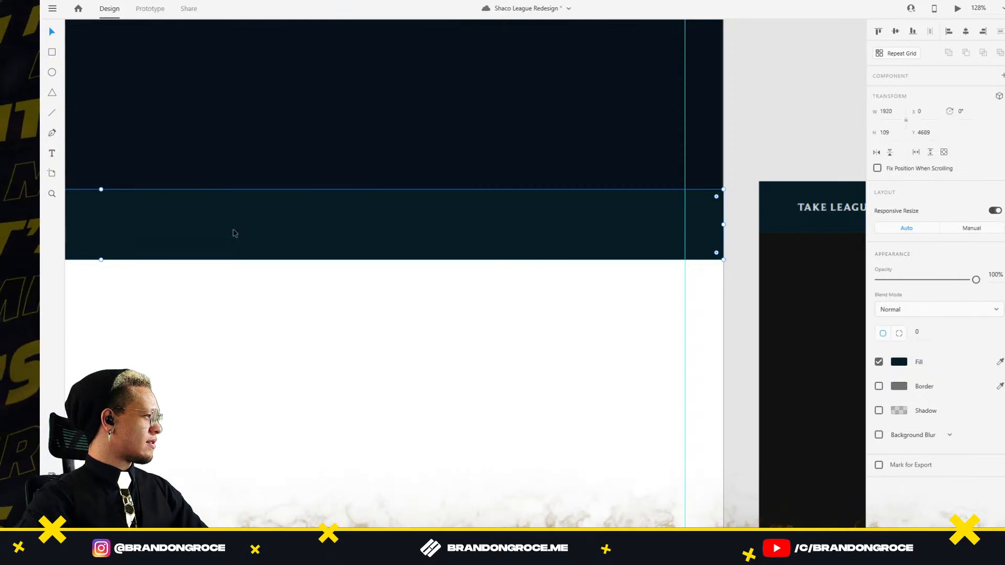
key("alt+Tab")
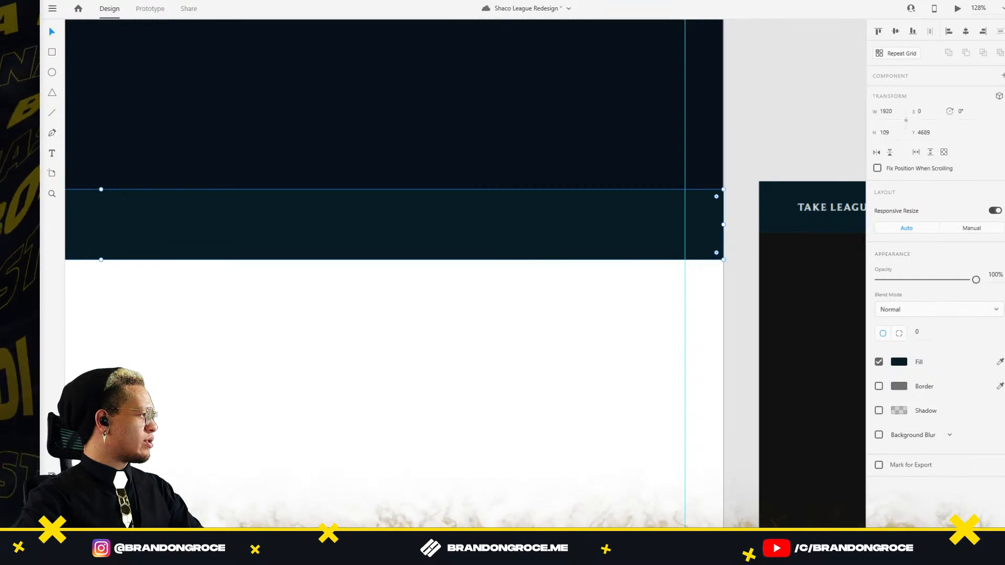
key("ctrl+s")
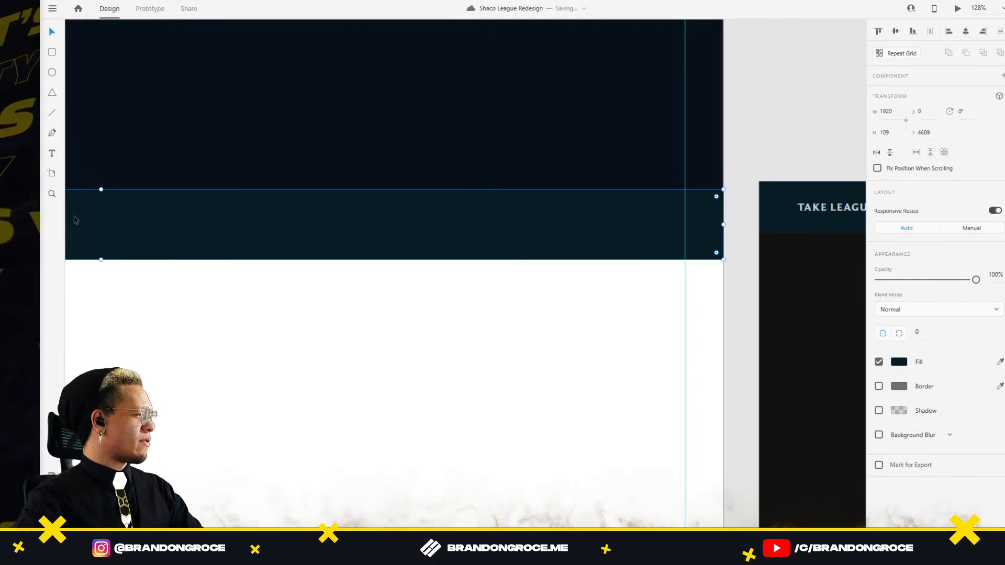
Step: Move the footer screenshot onto the artboard just below the teal bar, at X 0 and about Y 4847
left_click_drag(282, 245, 470, 246)
scroll(435, 288, "down", 3)
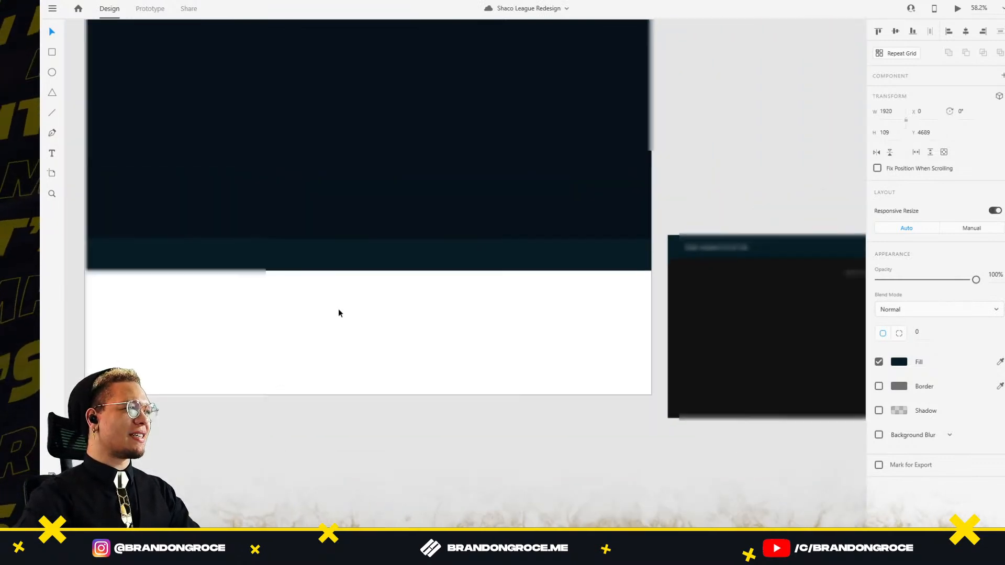
left_click_drag(334, 310, 538, 312)
scroll(668, 314, "right", 5)
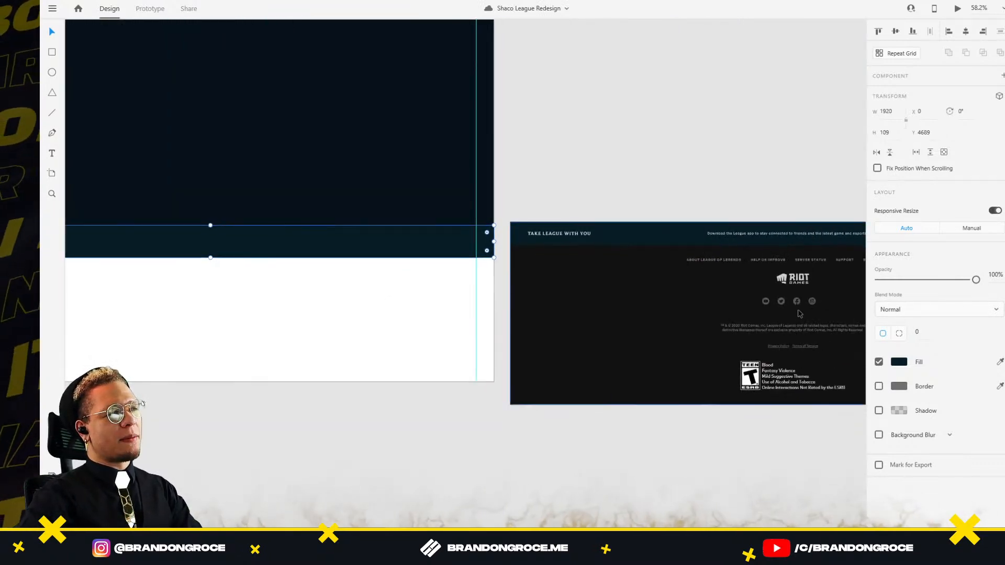
left_click_drag(547, 334, 60, 389)
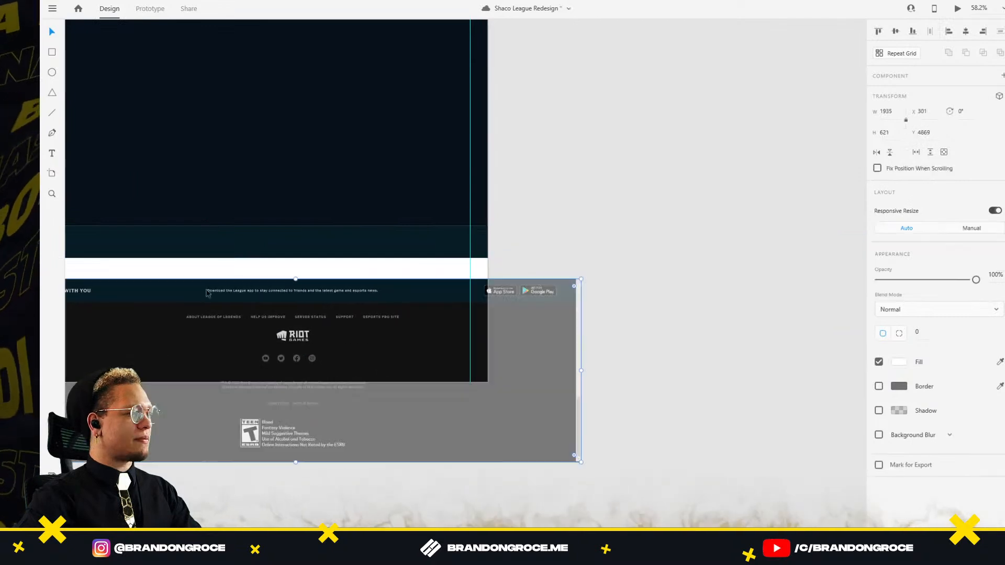
left_click_drag(231, 263, 563, 247)
left_click_drag(578, 306, 517, 303)
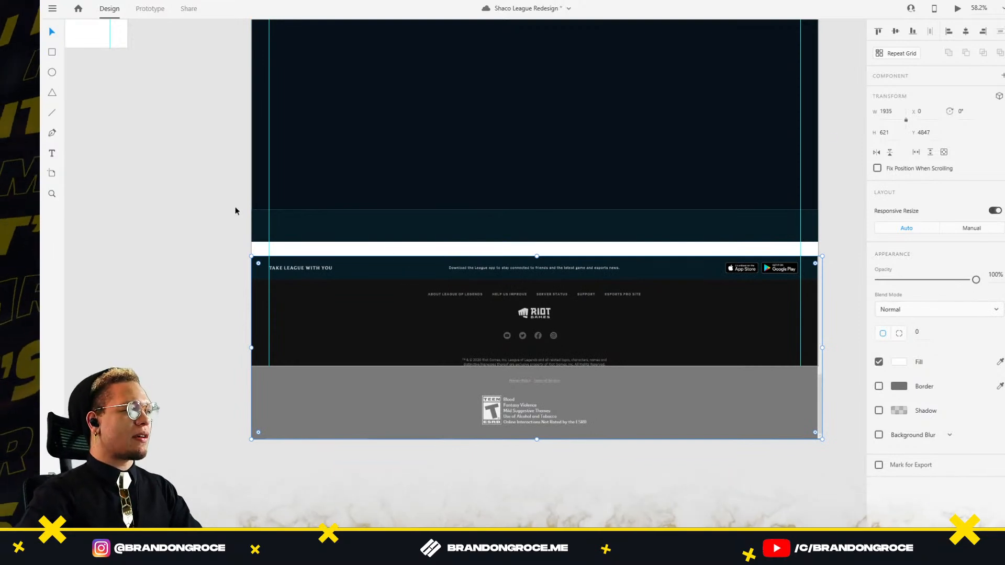
Step: Place a one-letter text object on the teal bar and shift it to X 60 at the margin guide
scroll(296, 241, "up", 3)
key("t")
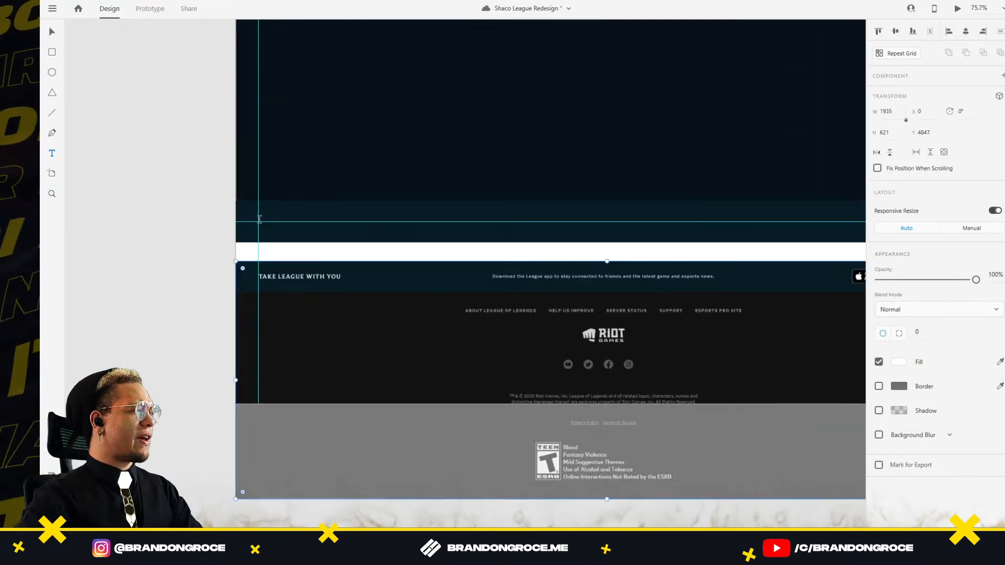
left_click(260, 219)
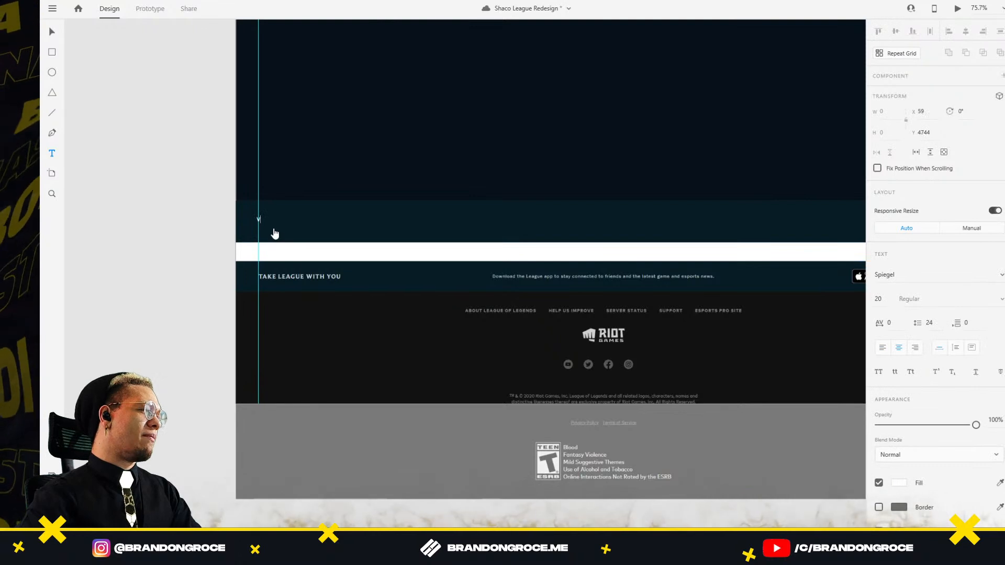
key("Escape")
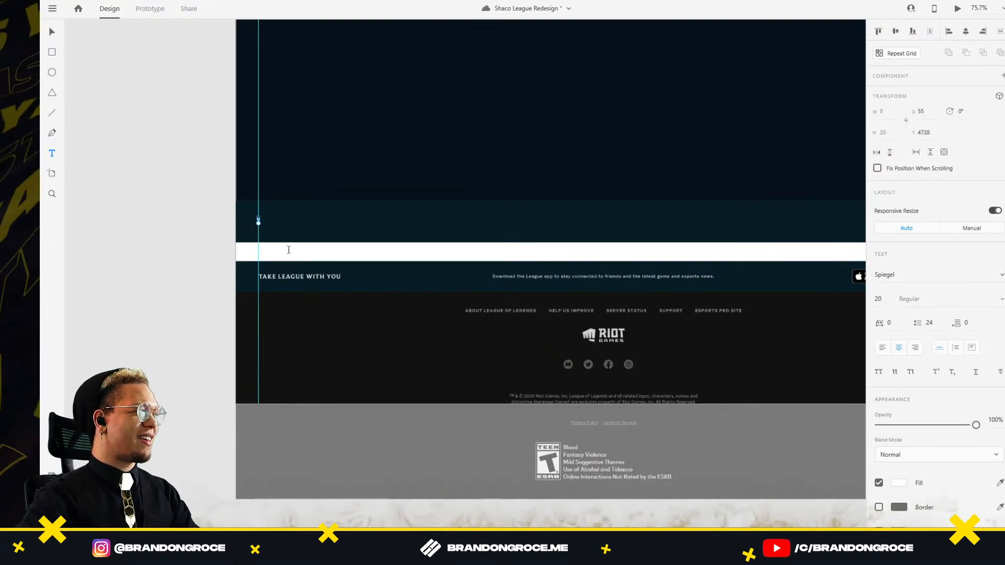
scroll(273, 243, "up", 5)
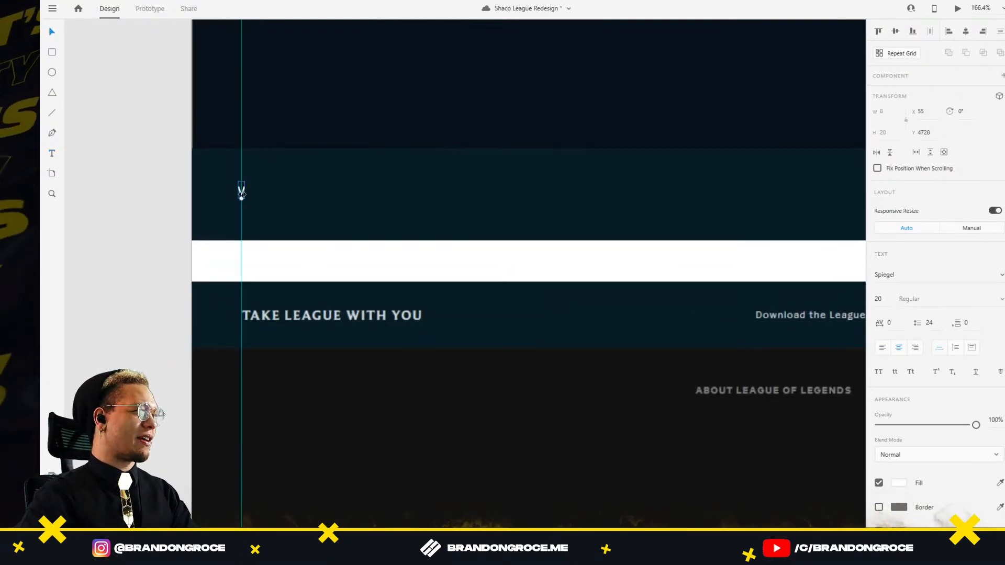
scroll(251, 193, "up", 2)
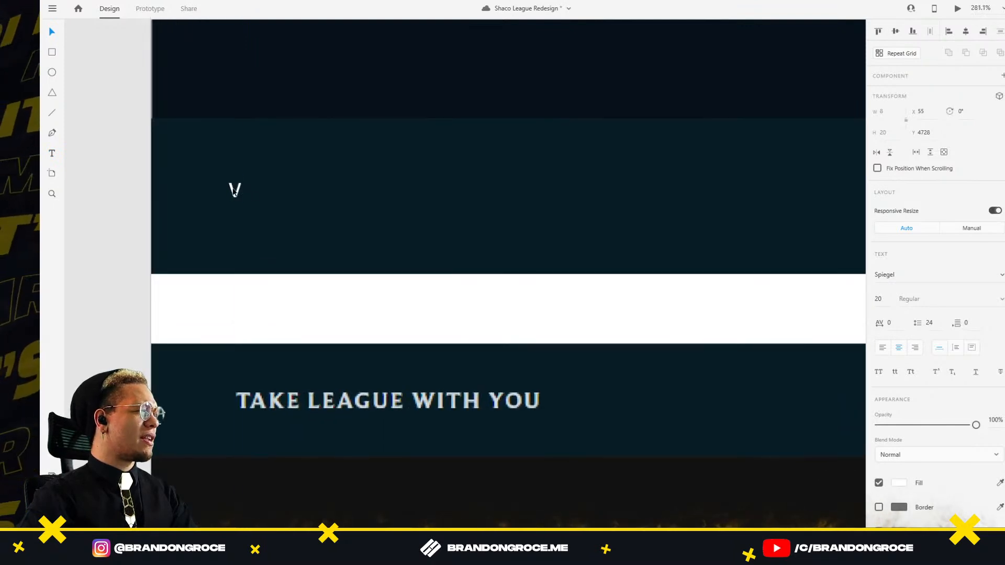
key("Right")
key("Right")
key("Right")
key("Right")
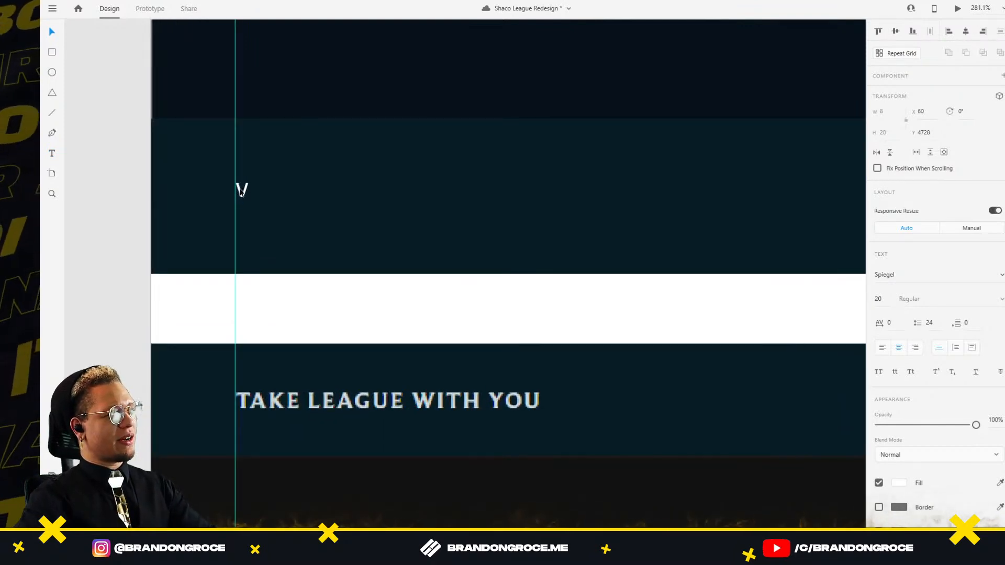
Step: Replace the letter on the teal bar with "Take League With You" and move the text to X 59 by the margin guide
double_click(241, 192)
type("Take")
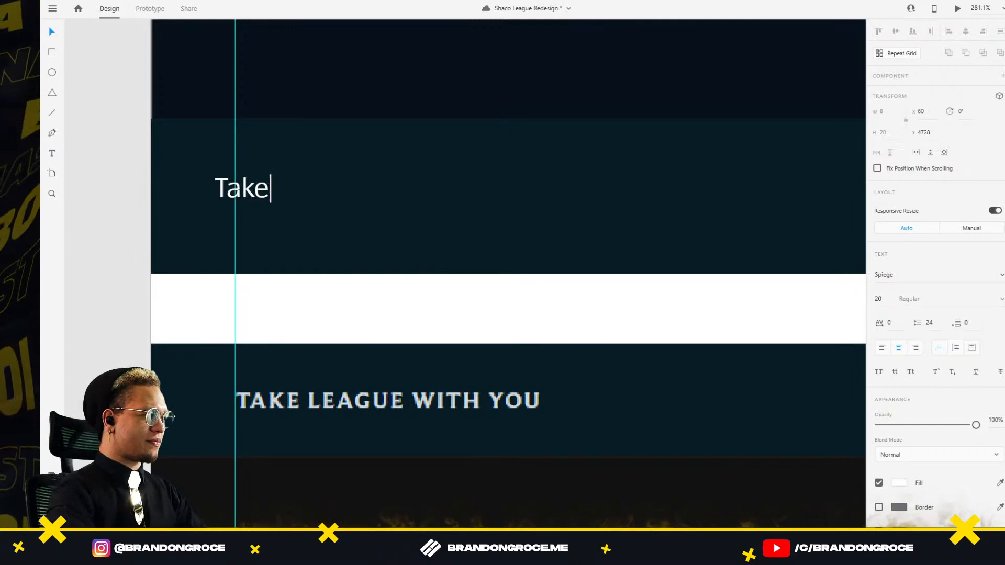
type(" L")
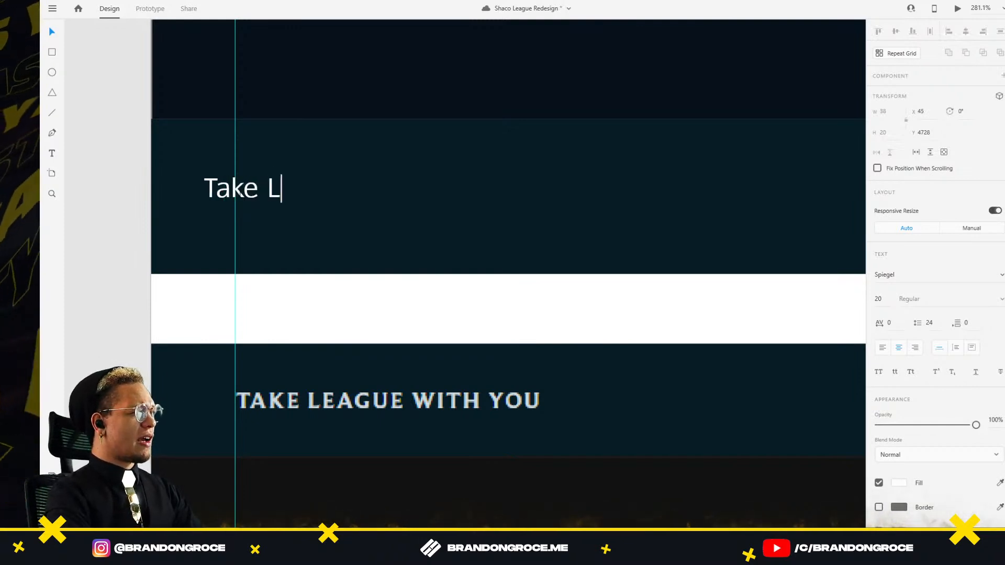
type("eague wit")
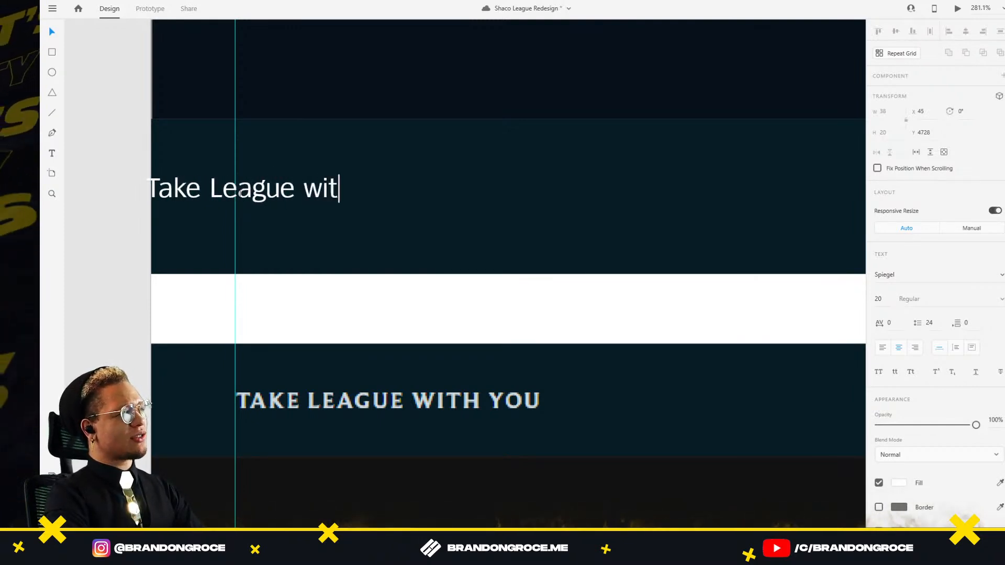
key("BackSpace")
key("BackSpace")
key("BackSpace")
type("With You")
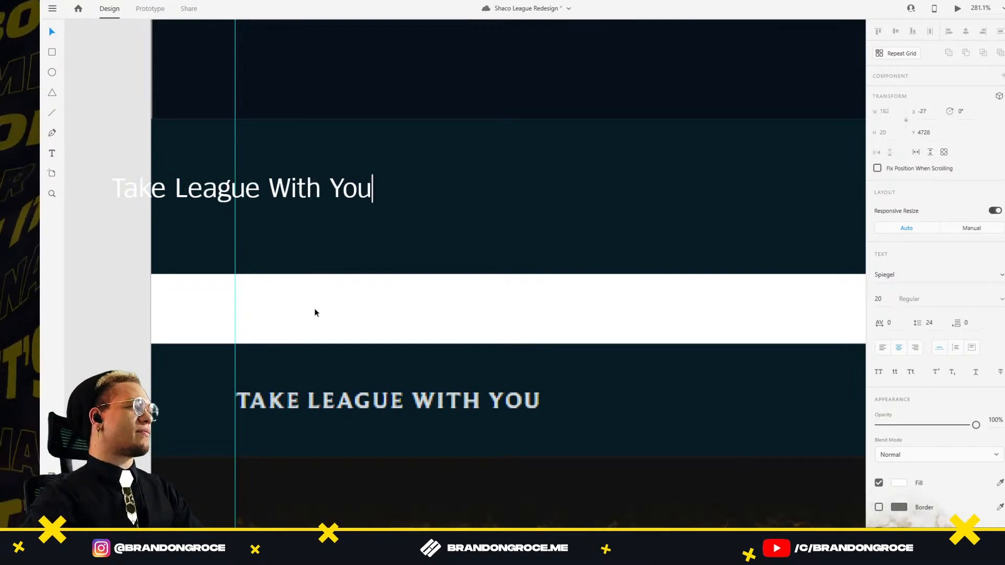
key("Escape")
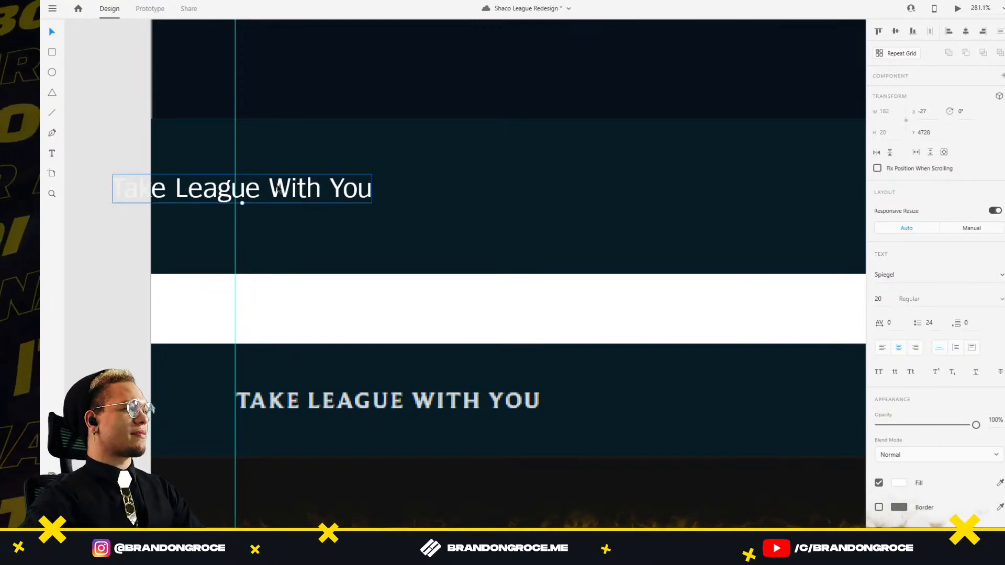
left_click_drag(276, 194, 401, 196)
Step: Set the "Take League With You" heading in Mark Pro with the Black weight
scroll(402, 196, "down", 3)
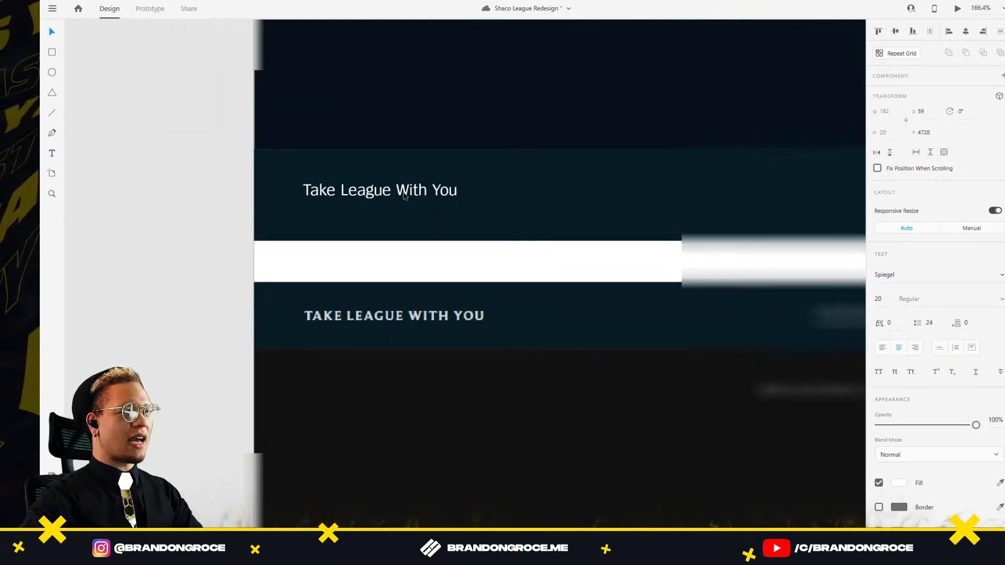
left_click(1001, 276)
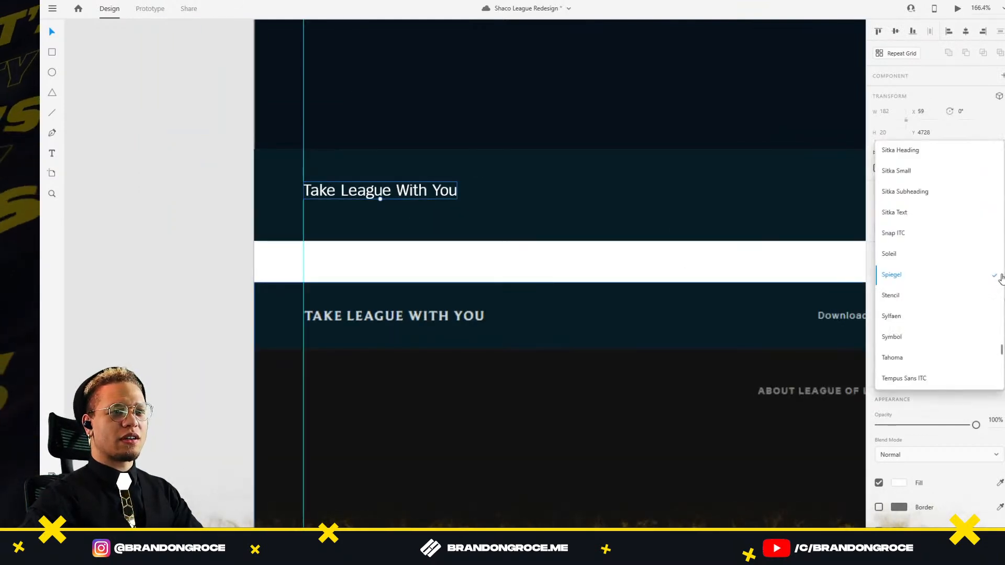
left_click(996, 276)
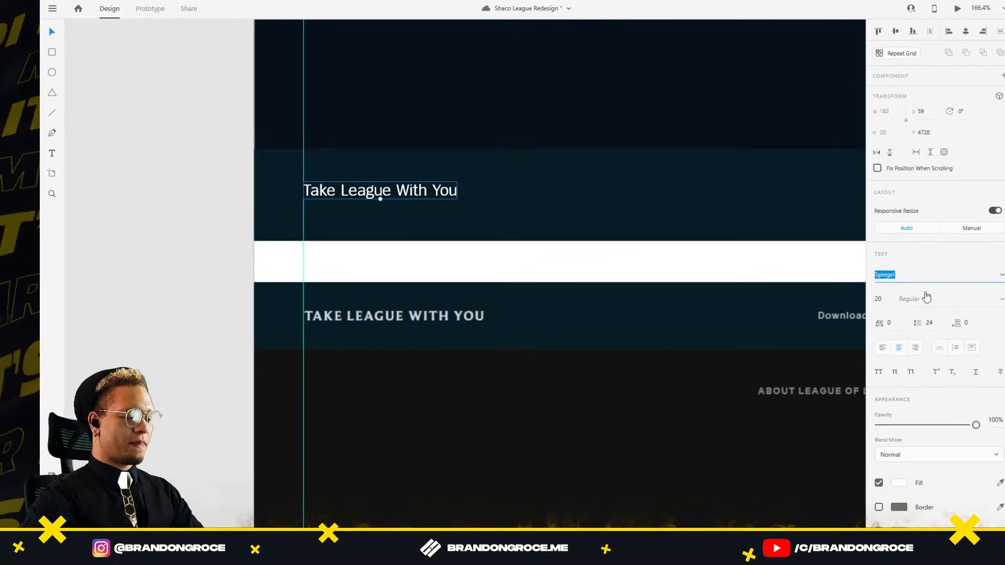
type("Mark Pro")
key("Return")
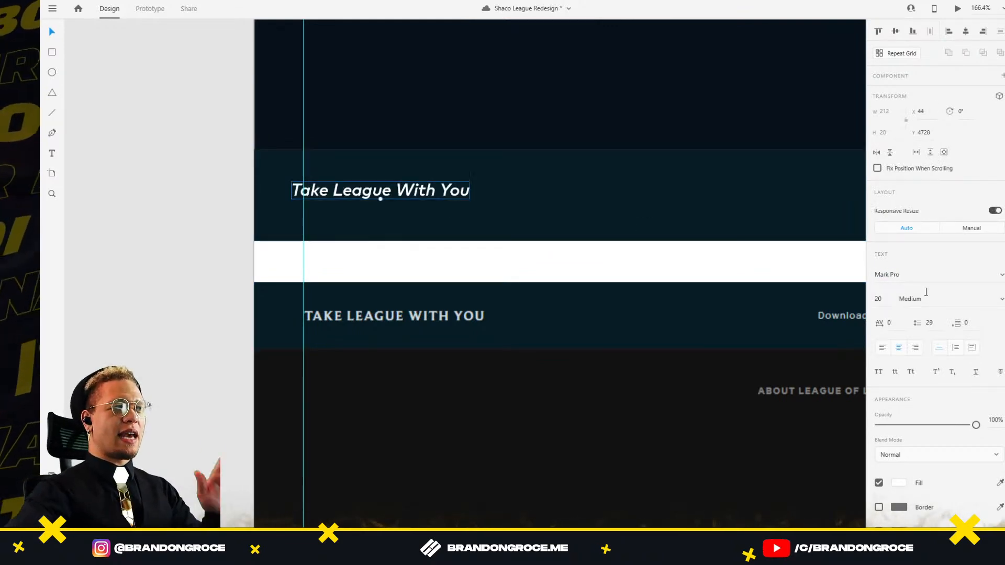
left_click(1002, 299)
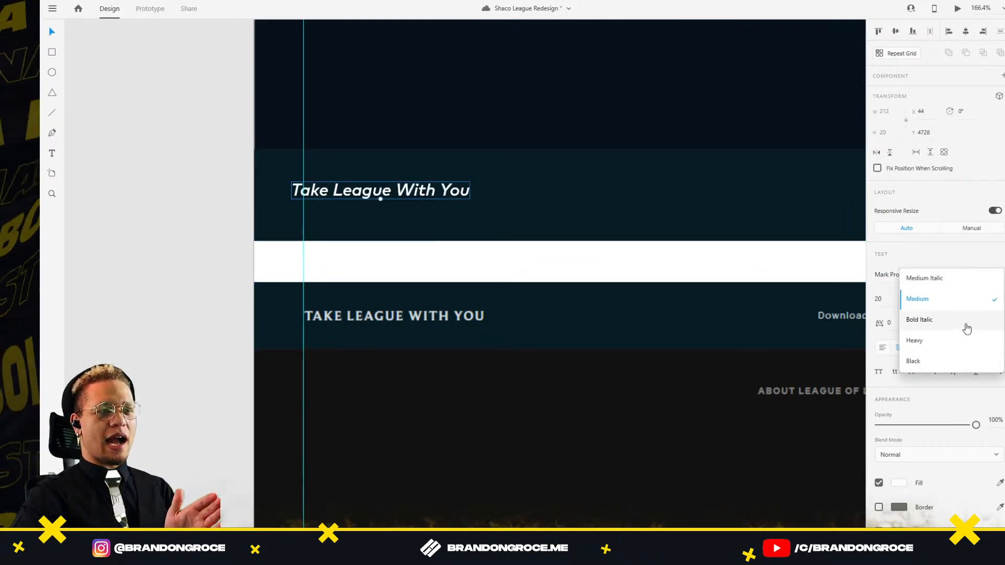
left_click(941, 361)
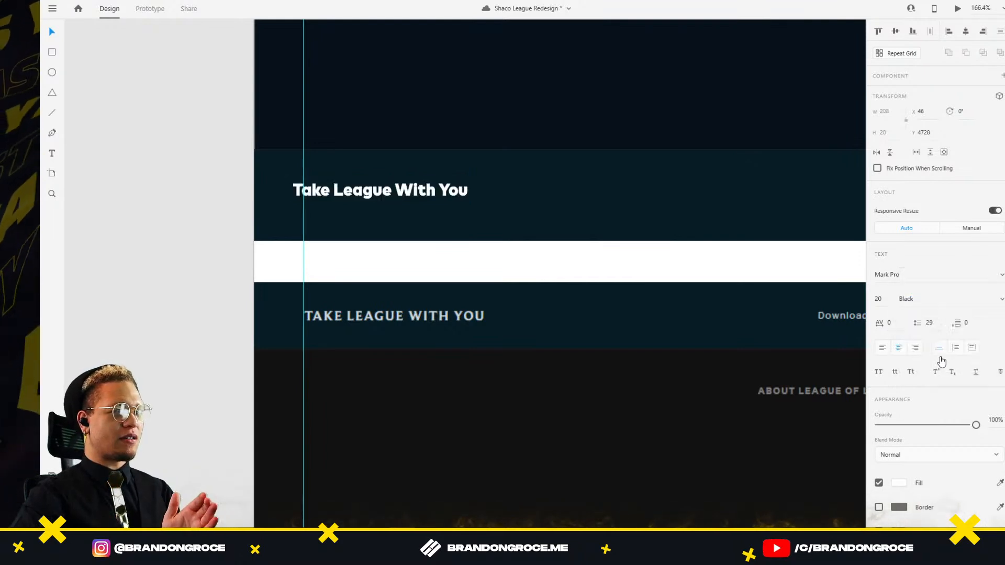
Step: Review the available Mark Pro weights and set the "Take League With You" heading in all uppercase
left_click(1001, 299)
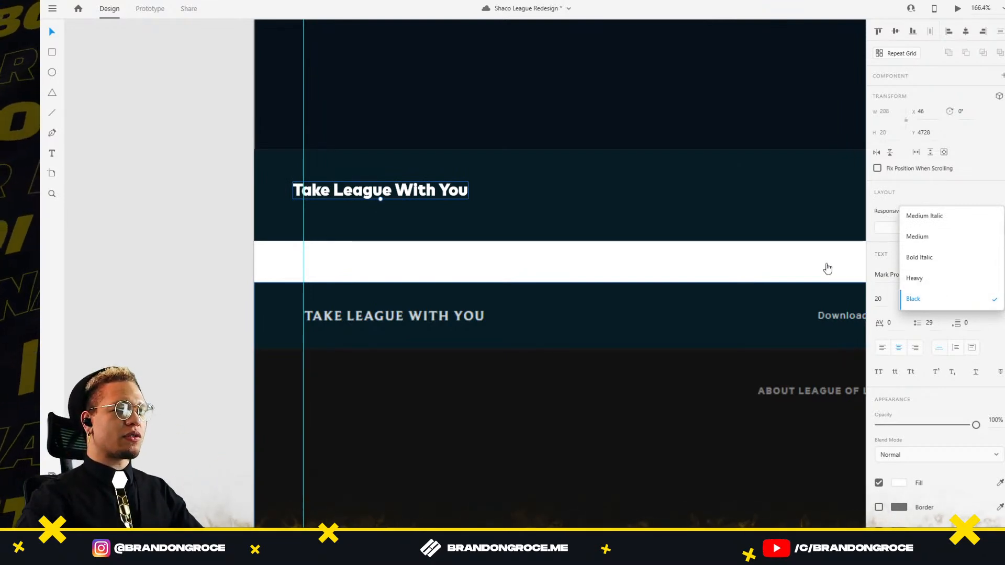
key("Escape")
left_click(962, 294)
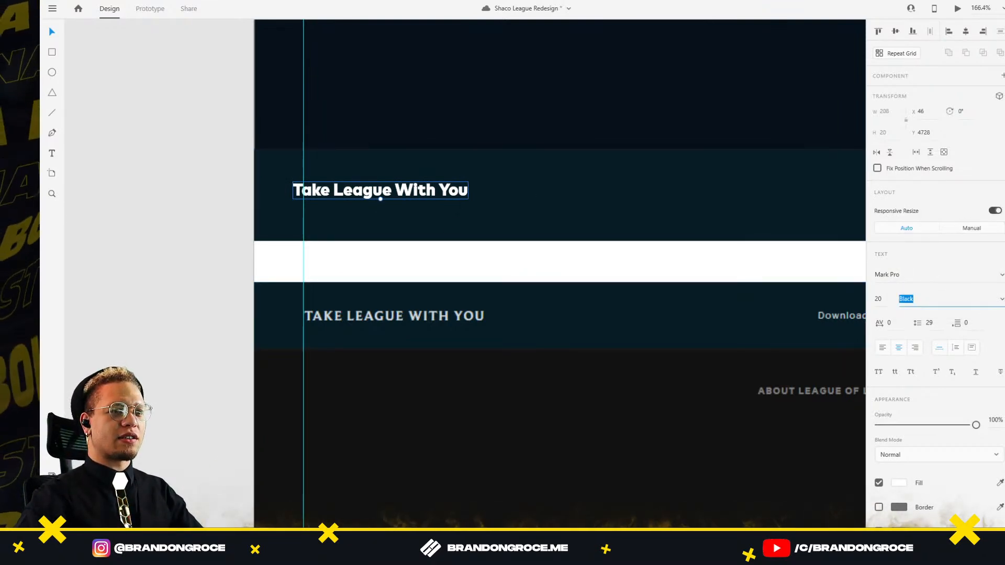
left_click(1002, 300)
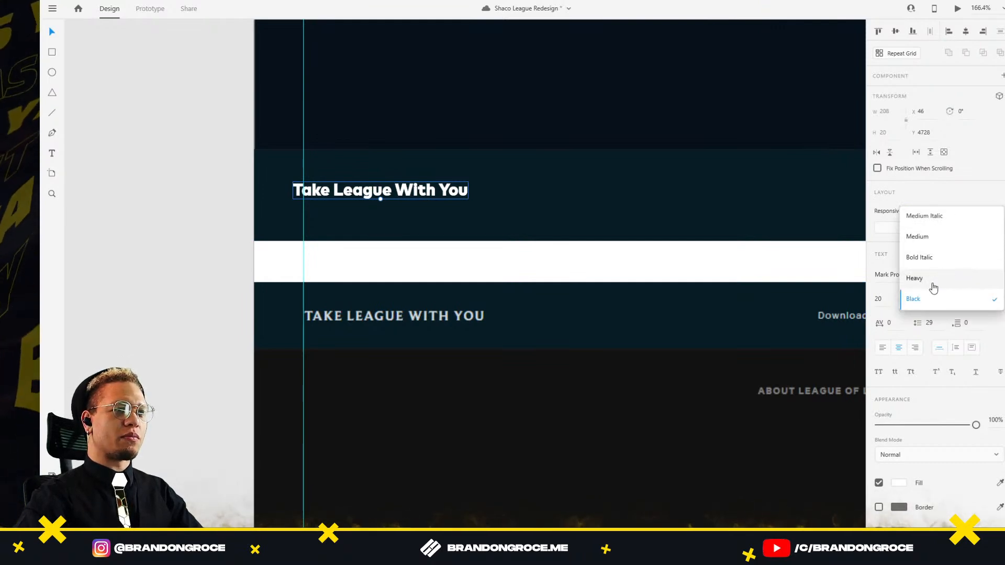
key("Escape")
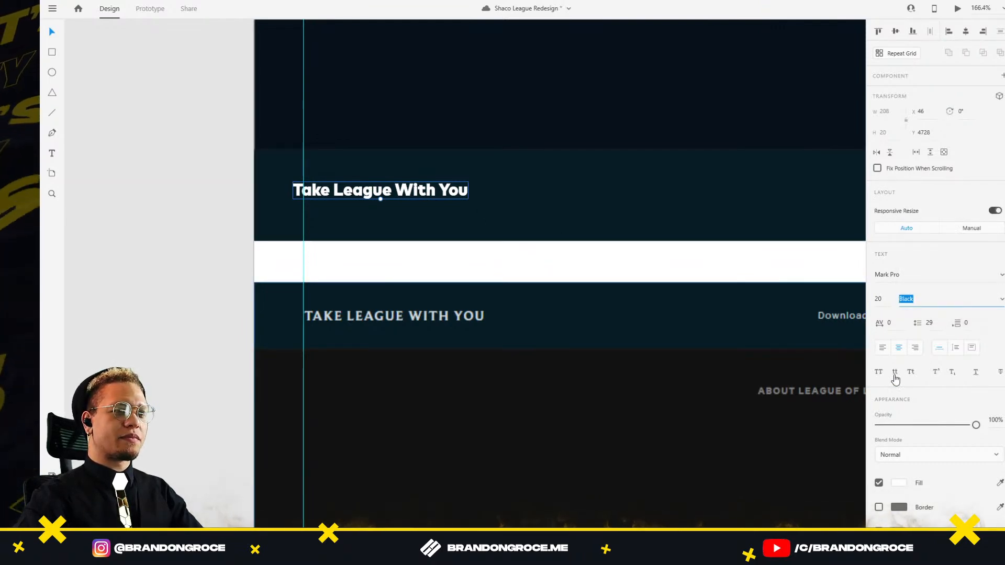
left_click(880, 373)
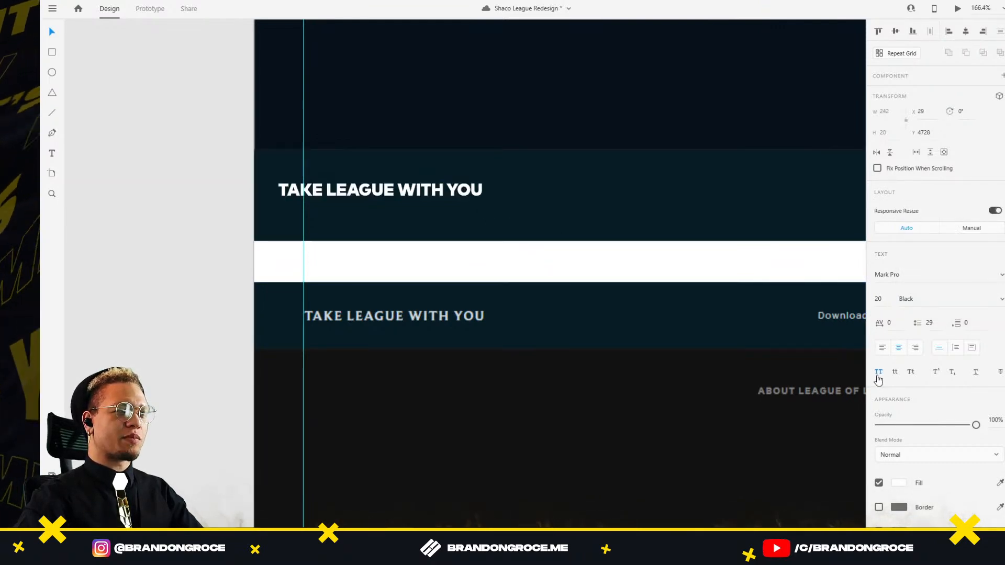
Step: Try the Medium weight on the uppercase heading, settle on Heavy, and realign the text with the margin guide
left_click(995, 304)
left_click(934, 252)
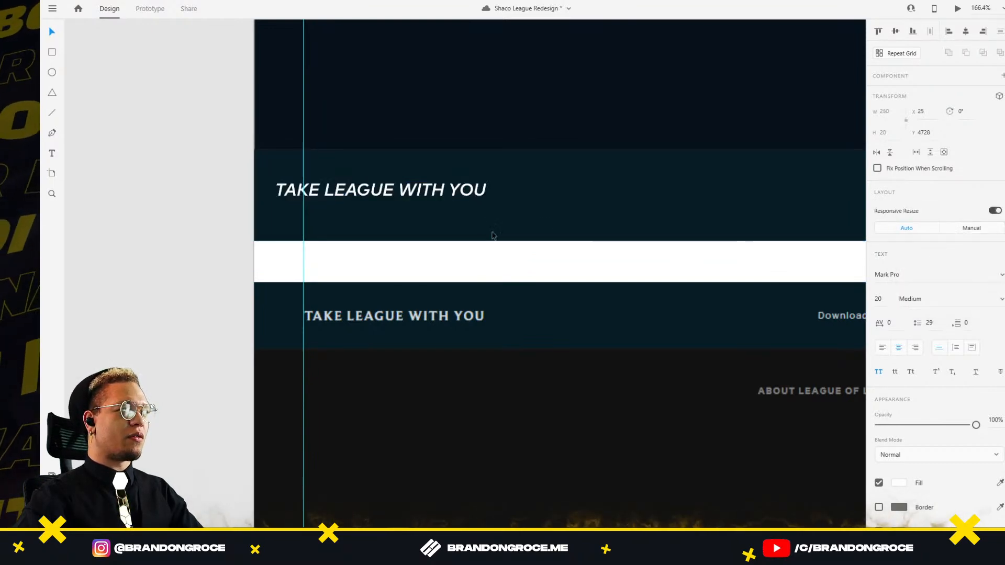
left_click(942, 299)
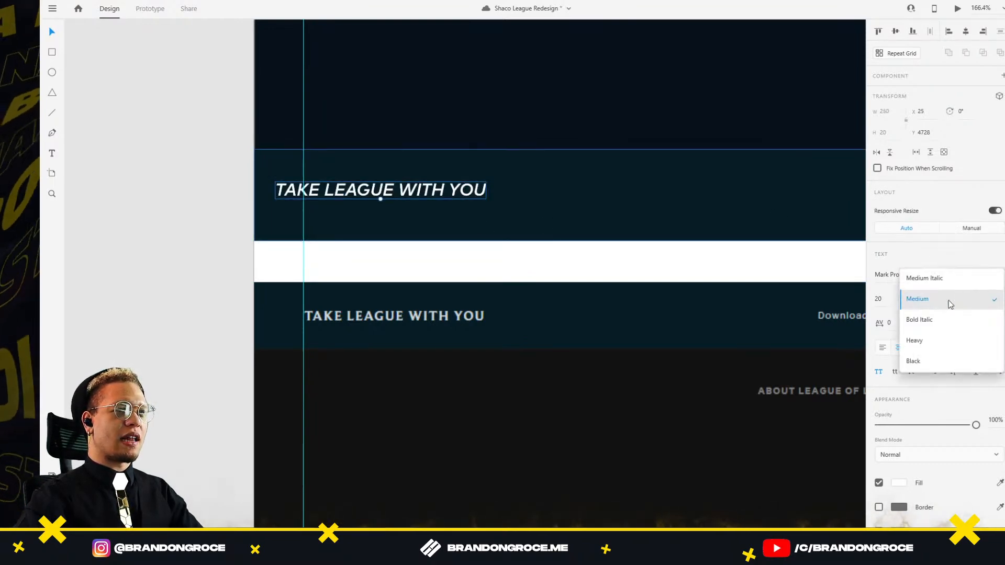
left_click(928, 346)
left_click(650, 276)
left_click_drag(380, 194, 408, 197)
left_click(664, 251)
left_click_drag(693, 239, 417, 208)
Step: Duplicate the heading along the teal bar to X 668, above the start of the screenshot's app description
scroll(419, 205, "down", 4)
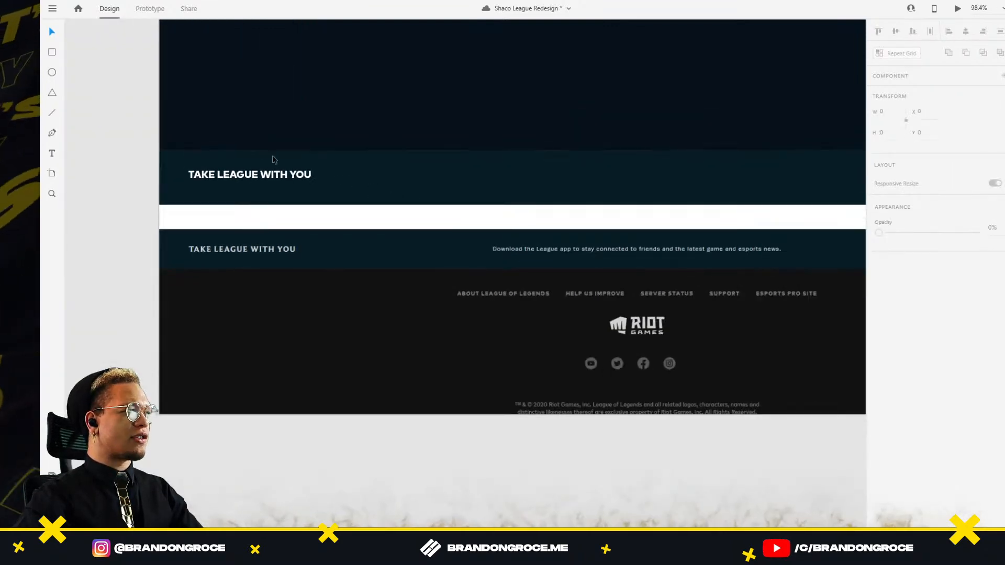
left_click_drag(259, 177, 562, 200)
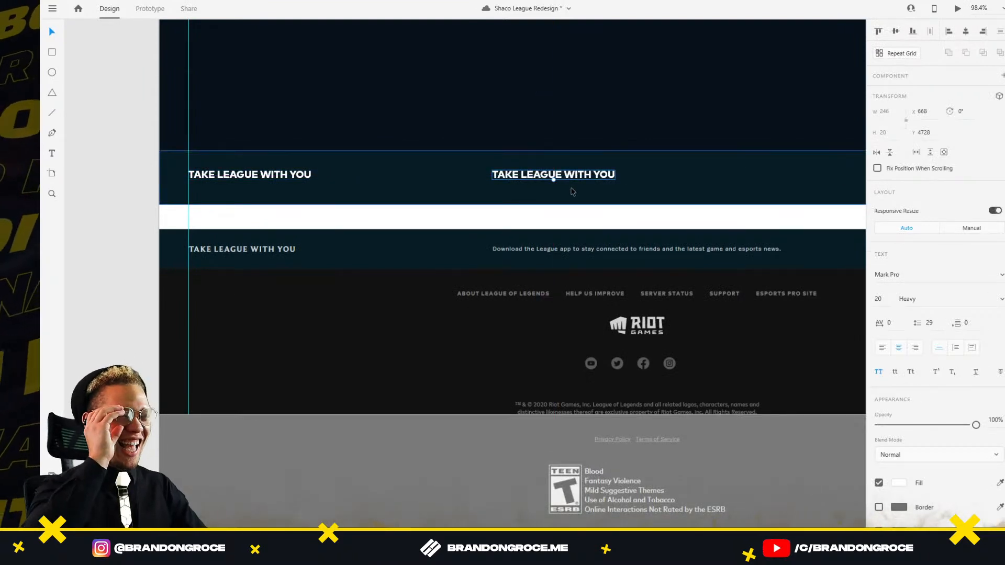
double_click(564, 183)
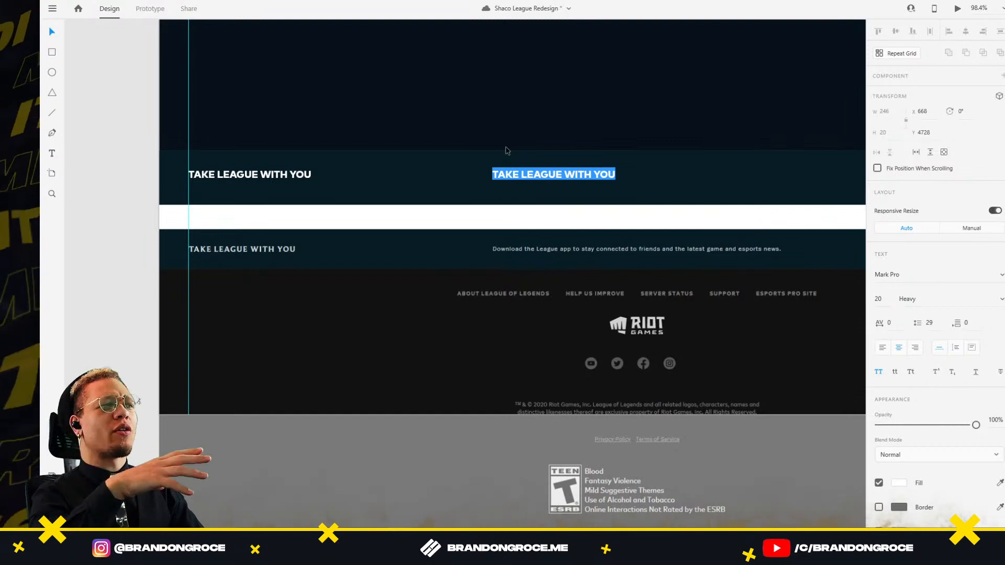
key("Escape")
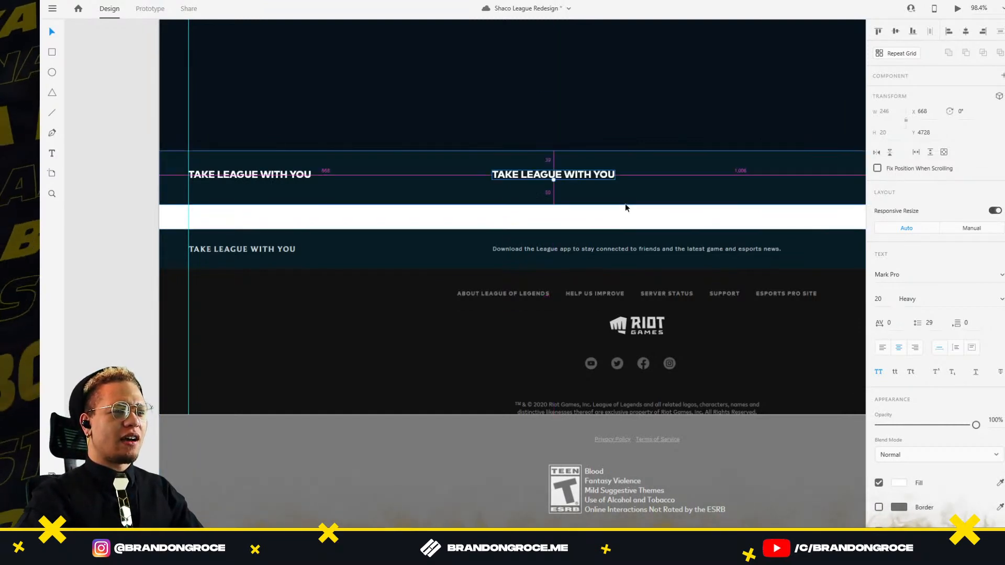
scroll(626, 205, "up", 3, "ctrl")
double_click(556, 158)
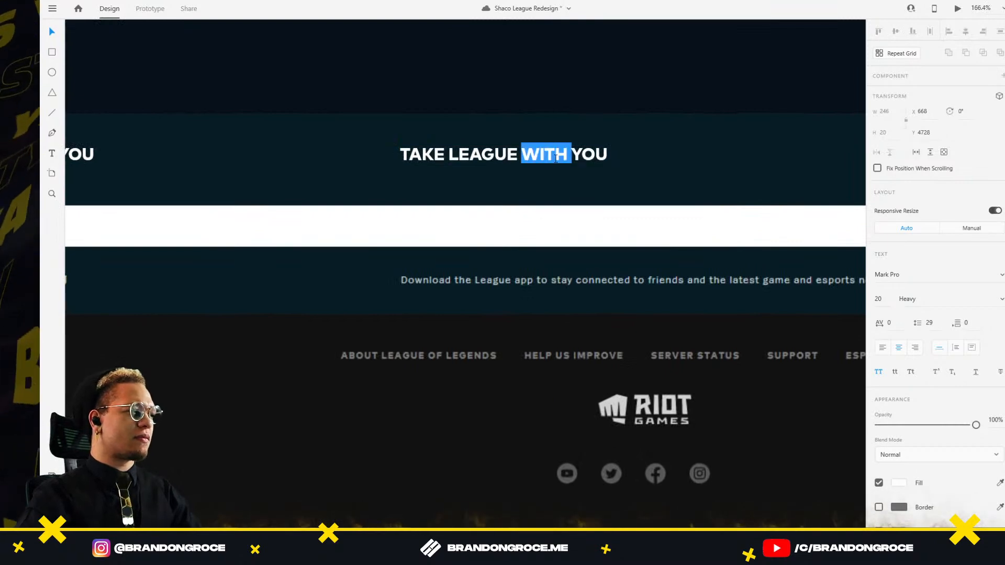
key("Escape")
Step: Switch to the League of Legends page in the browser and copy the footer sentence about downloading the League app
key("alt+Tab")
left_click(796, 208)
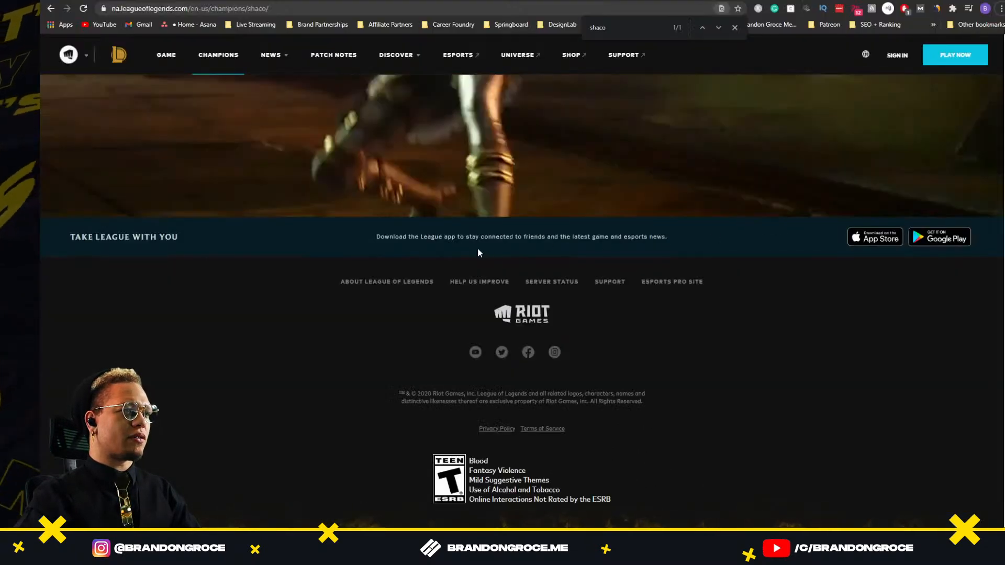
left_click_drag(380, 235, 674, 242)
key("ctrl+c")
key("alt+Tab")
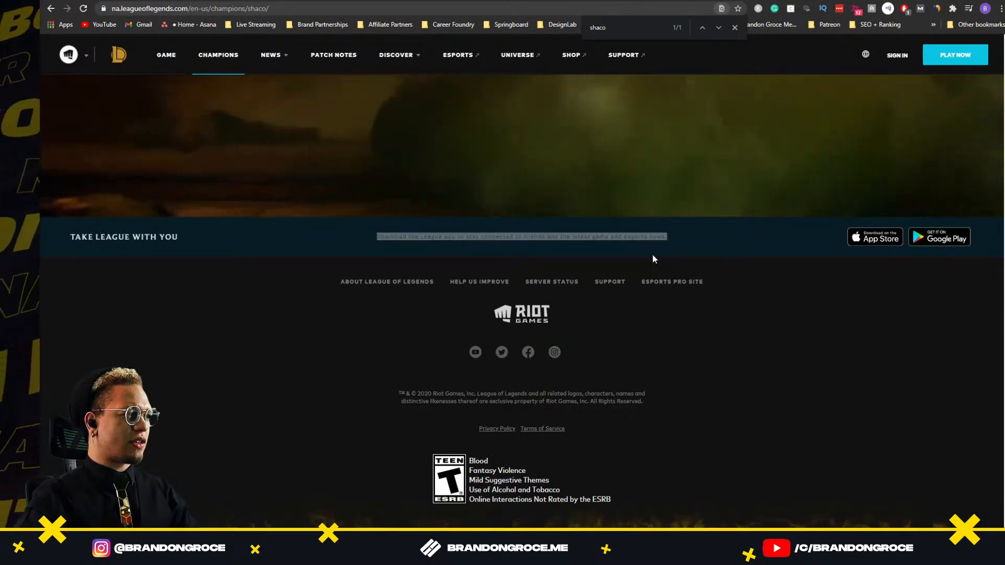
left_click(461, 222)
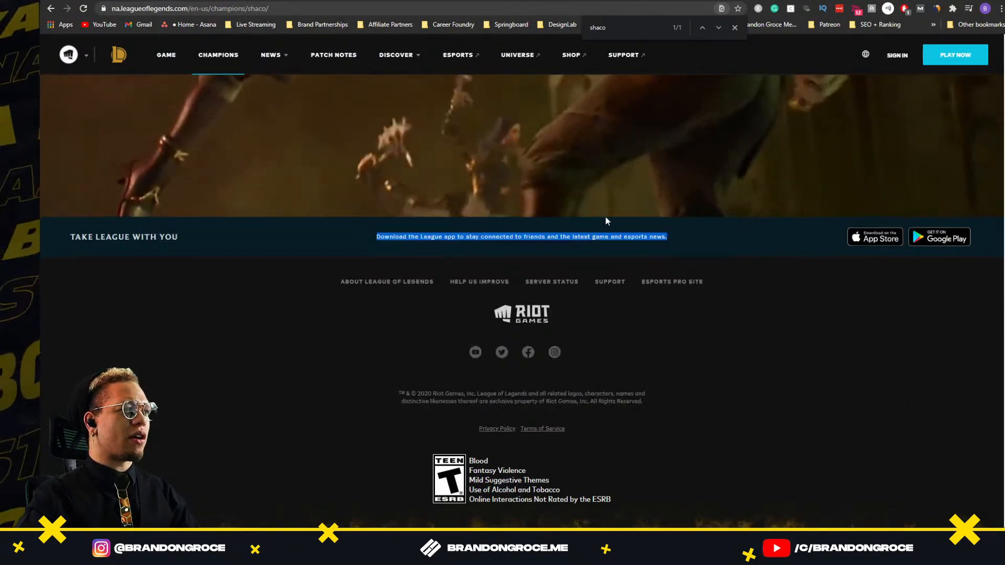
Step: Return to Adobe XD and replace the duplicated heading's text with the copied sentence about downloading the League app
key("alt+Tab")
left_click(648, 224)
left_click(530, 171)
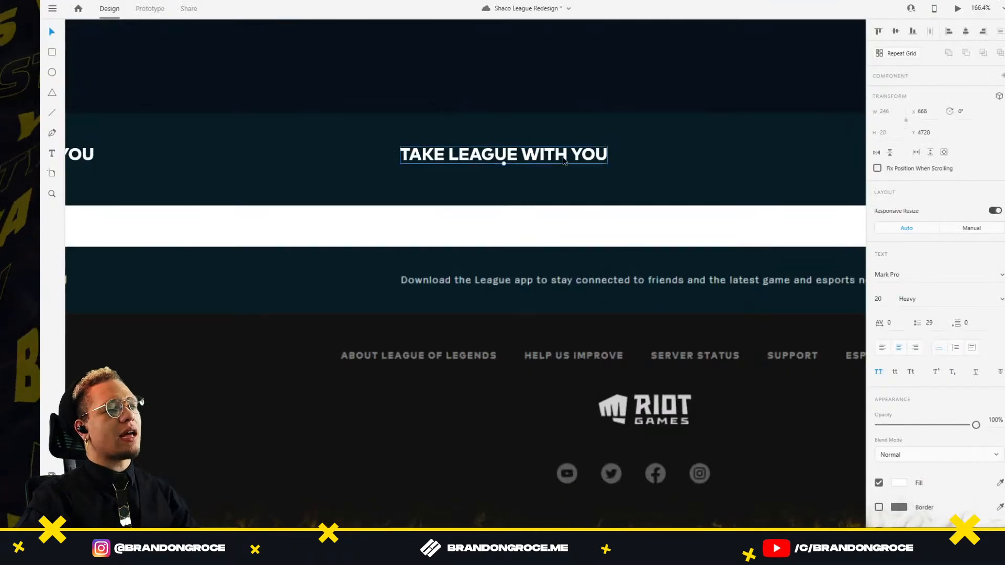
key("ctrl+a")
key("ctrl+v")
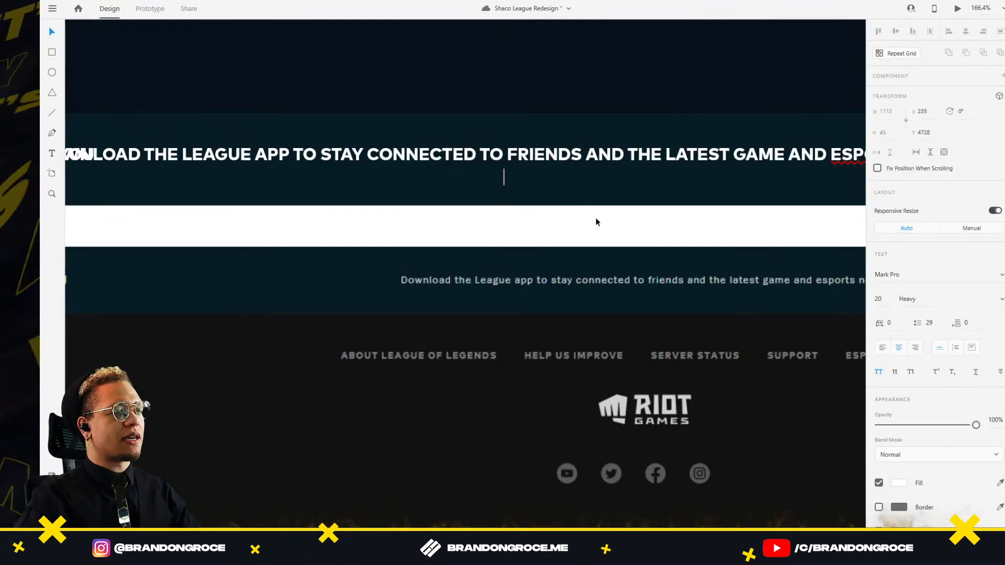
key("Escape")
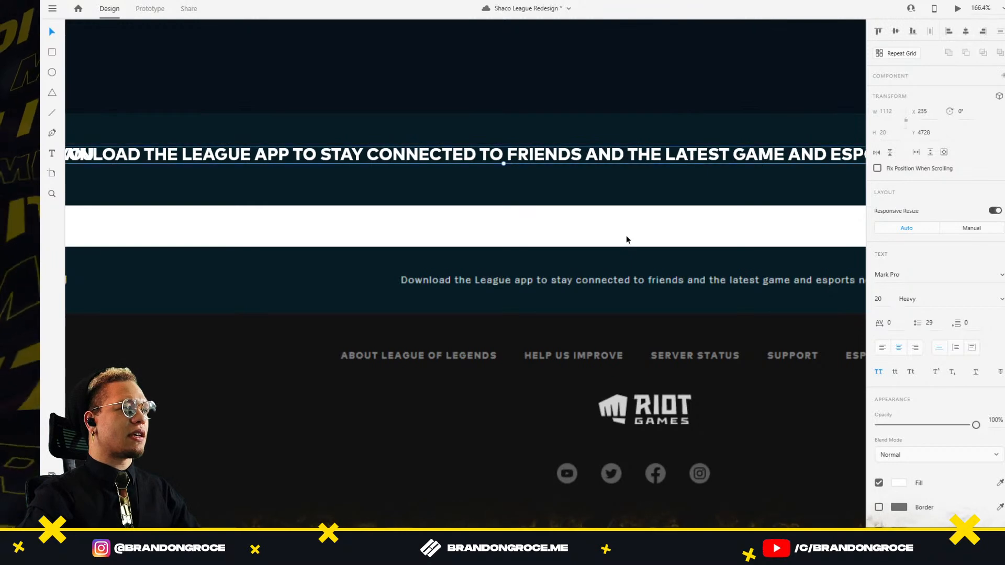
Step: Try the Medium weight on the download sentence and return it to Heavy
scroll(627, 225, "down", 5)
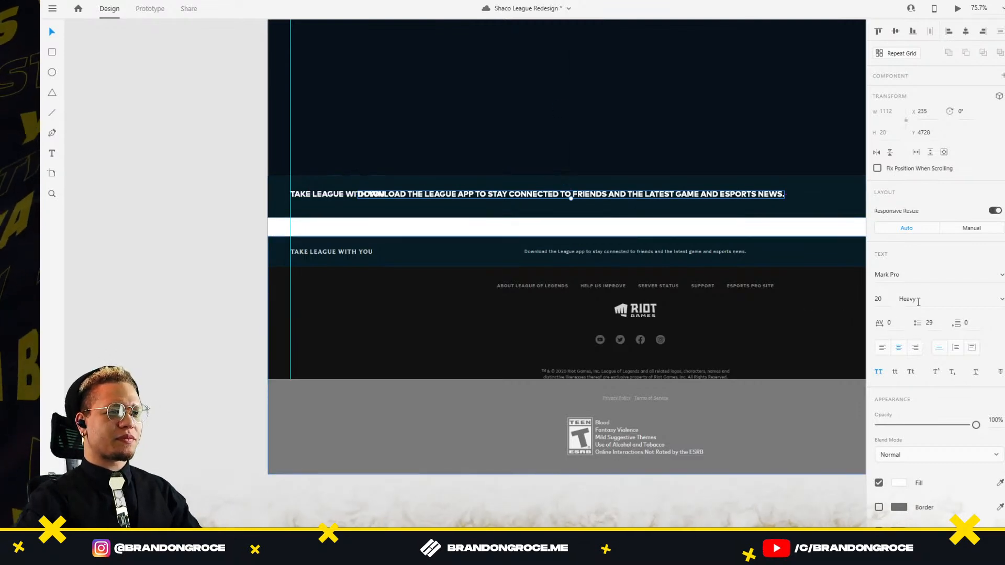
left_click(996, 303)
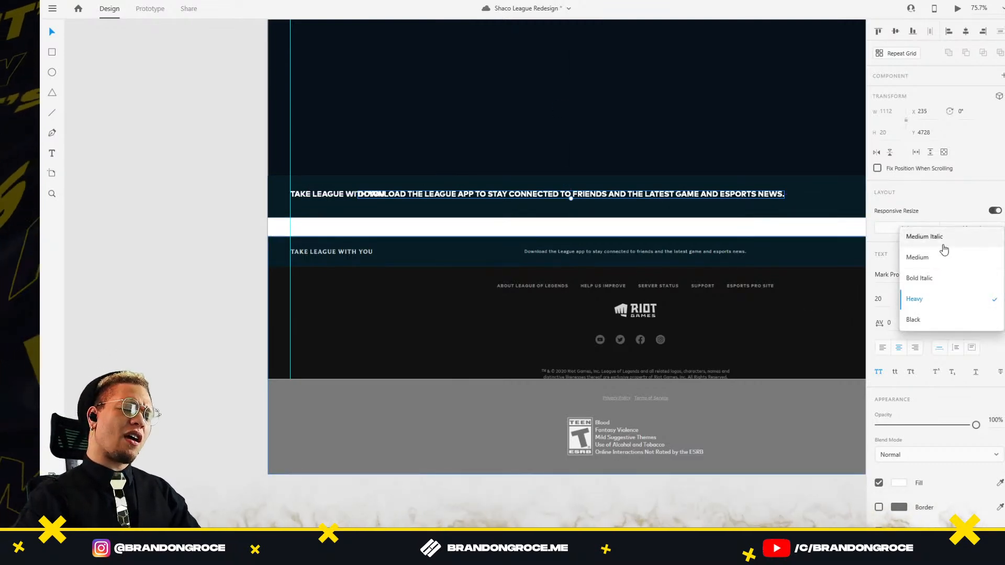
left_click(942, 264)
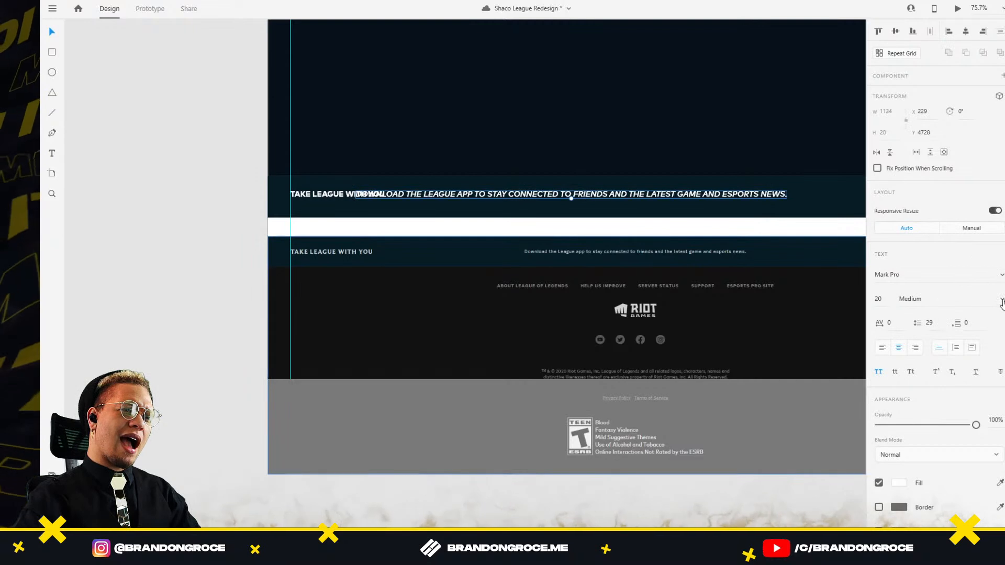
left_click(1002, 303)
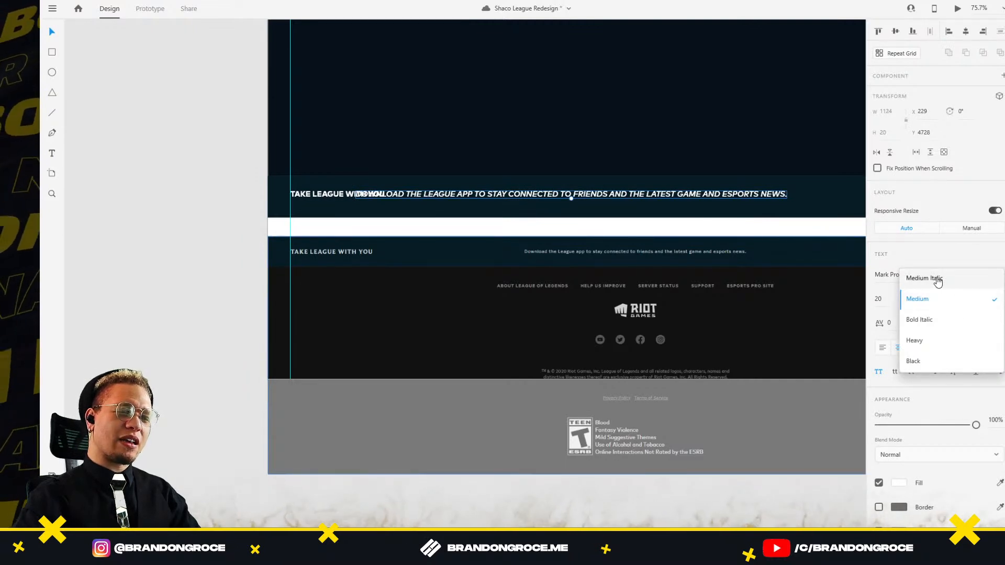
left_click(916, 340)
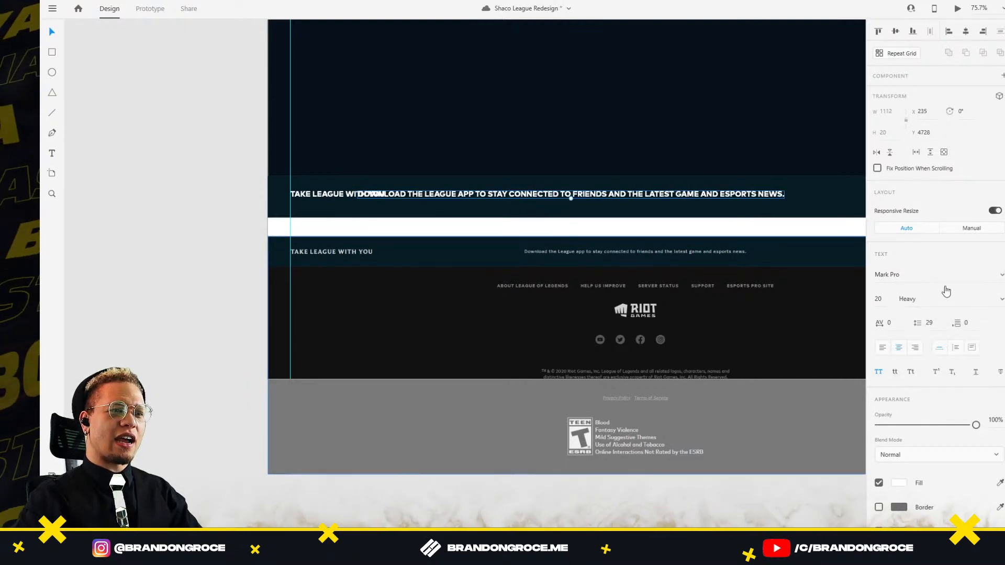
Step: Change the download sentence's font to Spiegel
left_click(901, 275)
type("Spr")
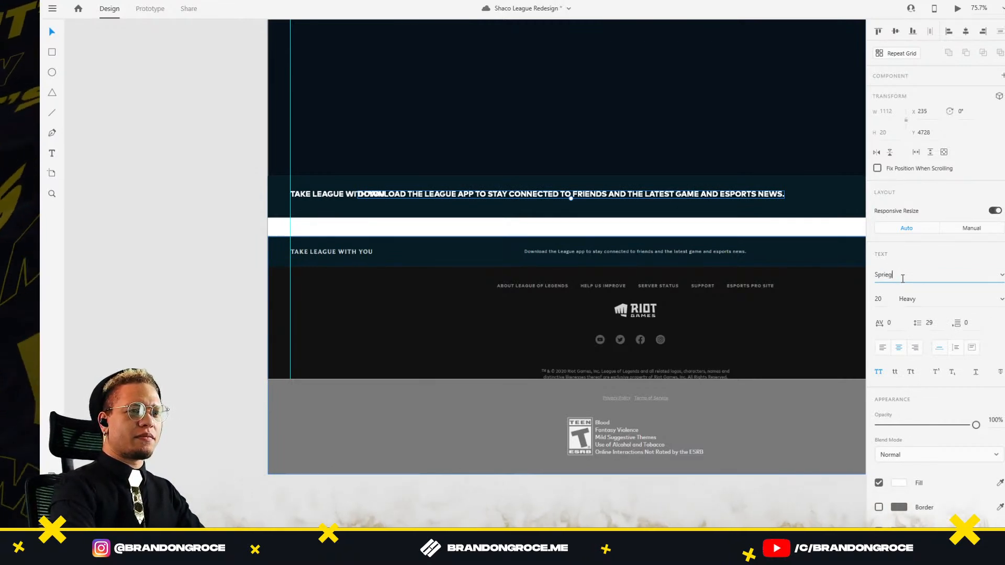
key("Escape")
left_click(900, 276)
type("S")
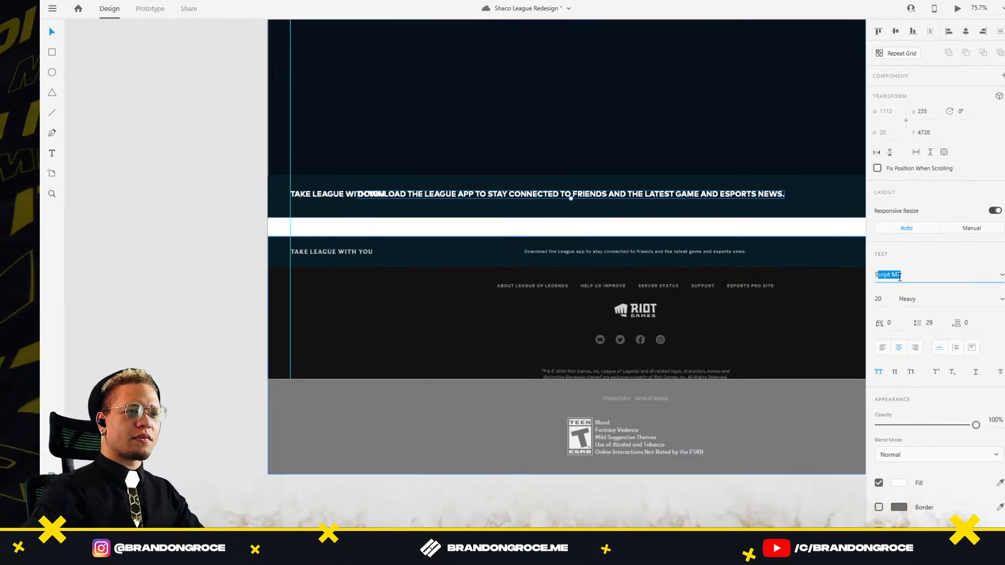
type("piegel")
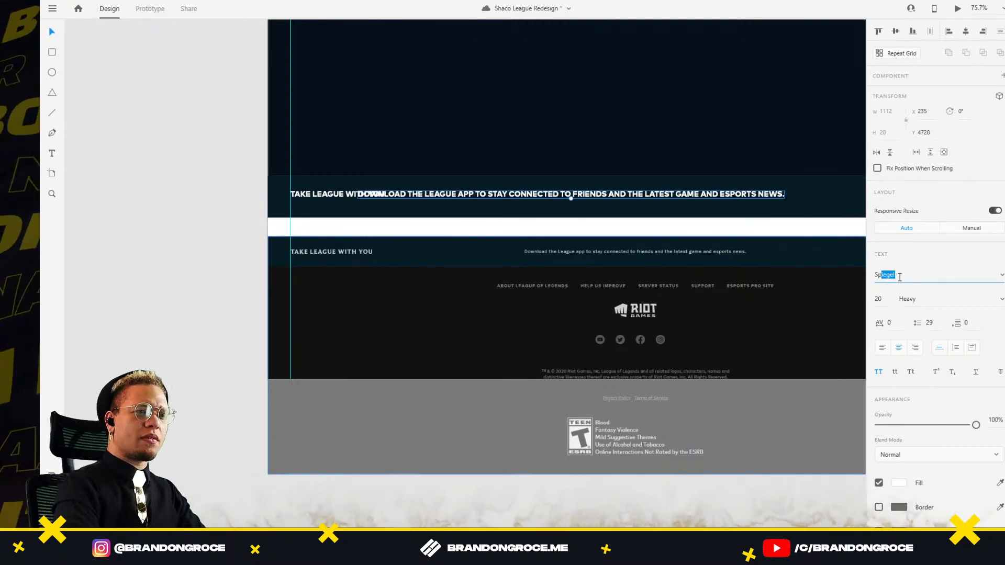
key("Return")
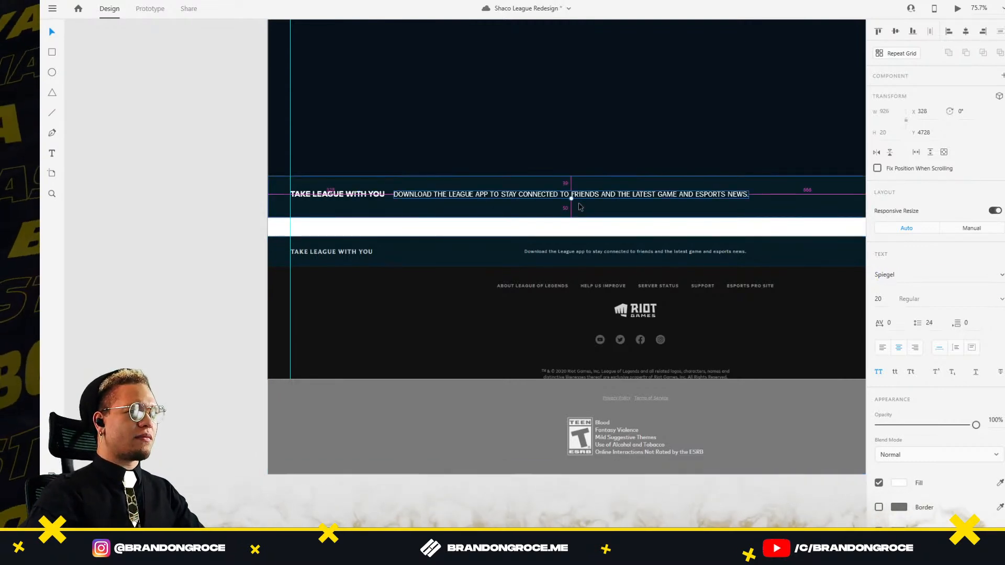
Step: Reduce the download sentence to font size 9 and place it at about X 724, Y 4729 on the teal bar
scroll(579, 204, "up", 3)
left_click_drag(567, 196, 676, 191)
scroll(695, 225, "down", 5)
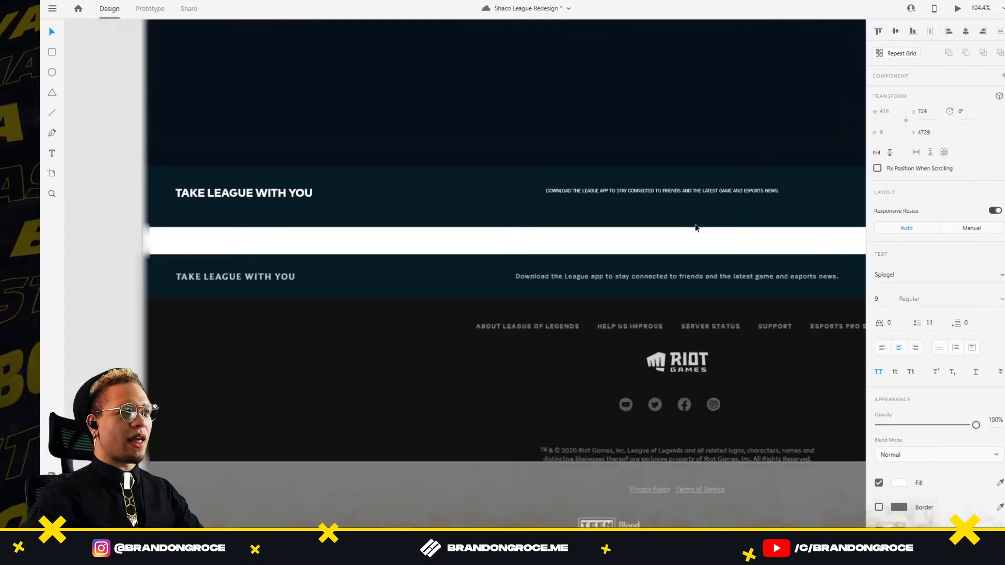
left_click_drag(734, 235, 479, 245)
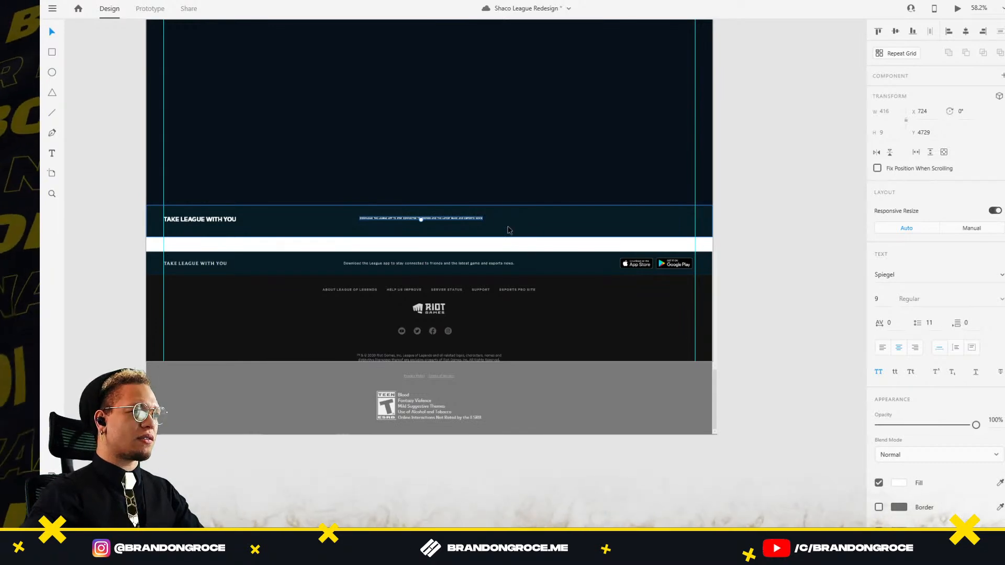
Step: Align the download sentence with the TAKE LEAGUE WITH YOU heading along their vertical middles
scroll(364, 205, "up", 5)
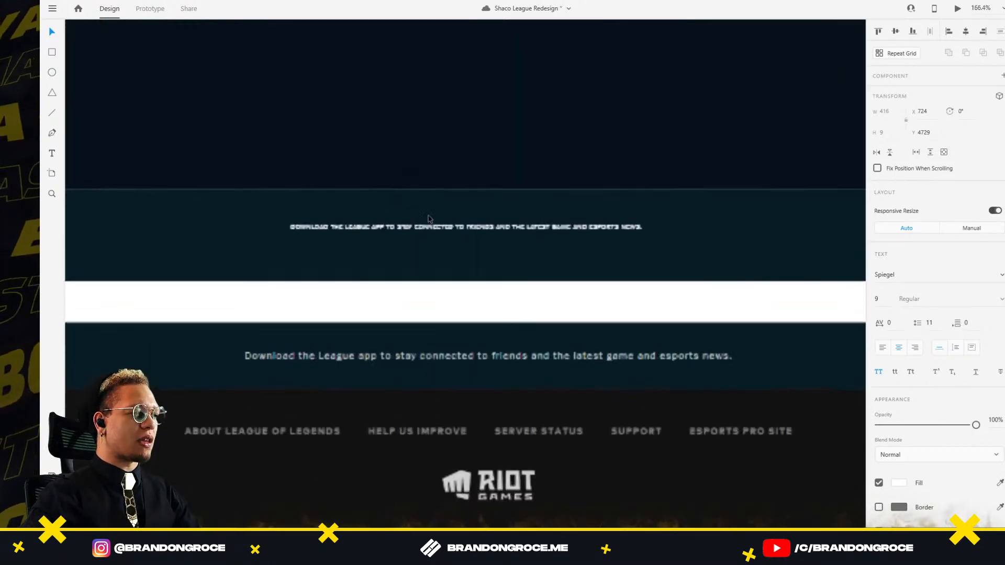
scroll(173, 228, "down", 4)
left_click(173, 228, "shift")
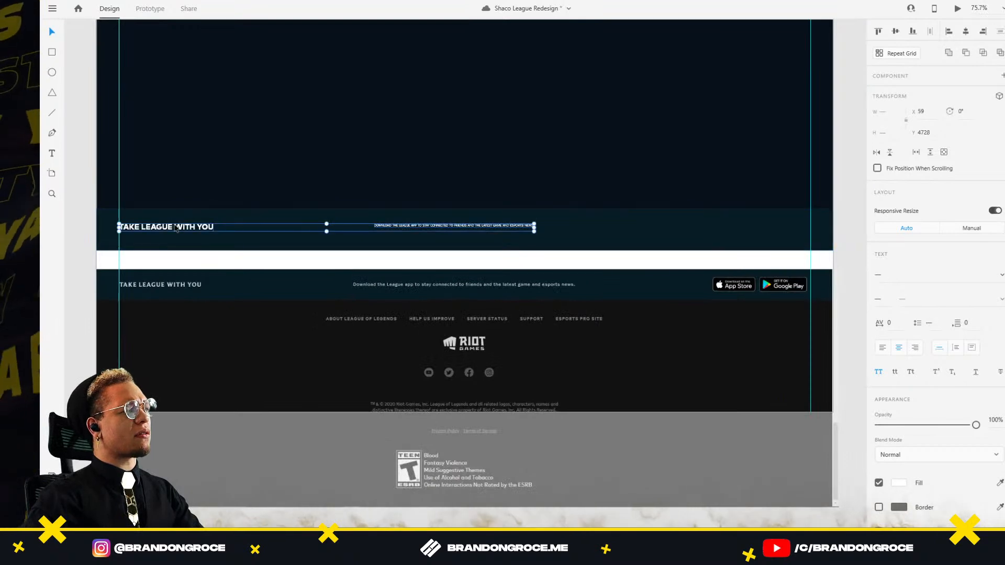
left_click(898, 32)
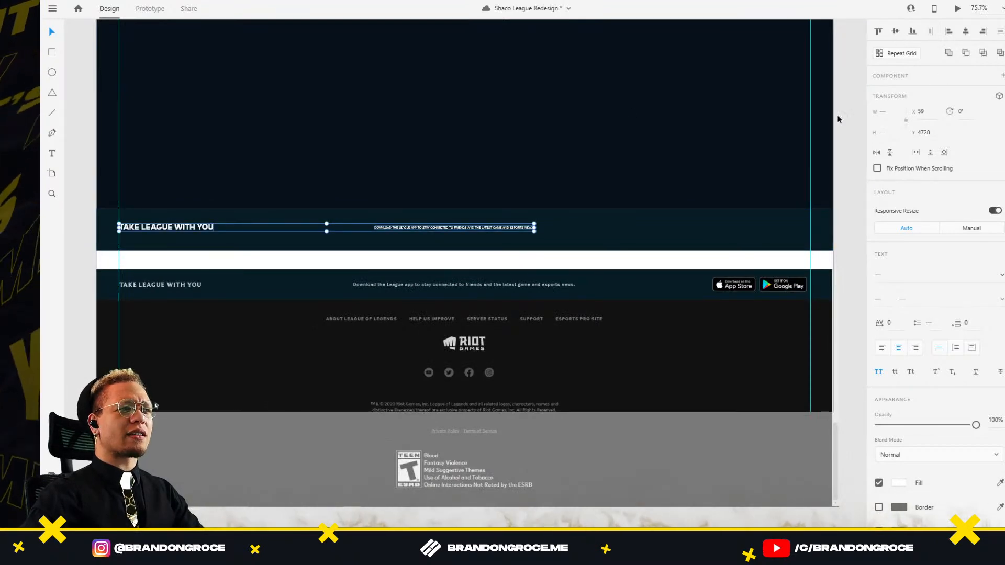
left_click(621, 259)
scroll(643, 268, "right", 2)
Step: Switch to the browser and search Google Images for "app store"
key("alt+Tab")
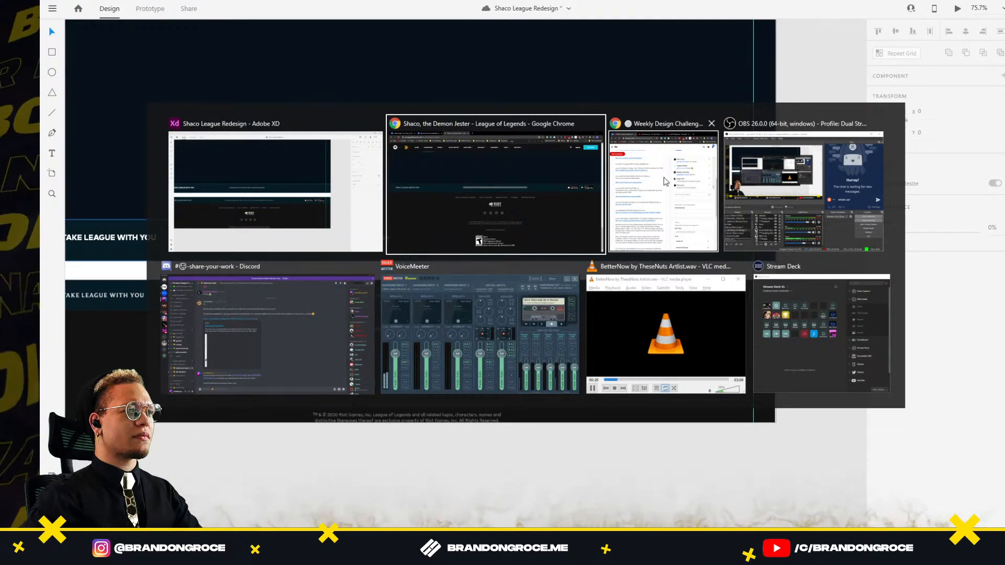
left_click(508, 187)
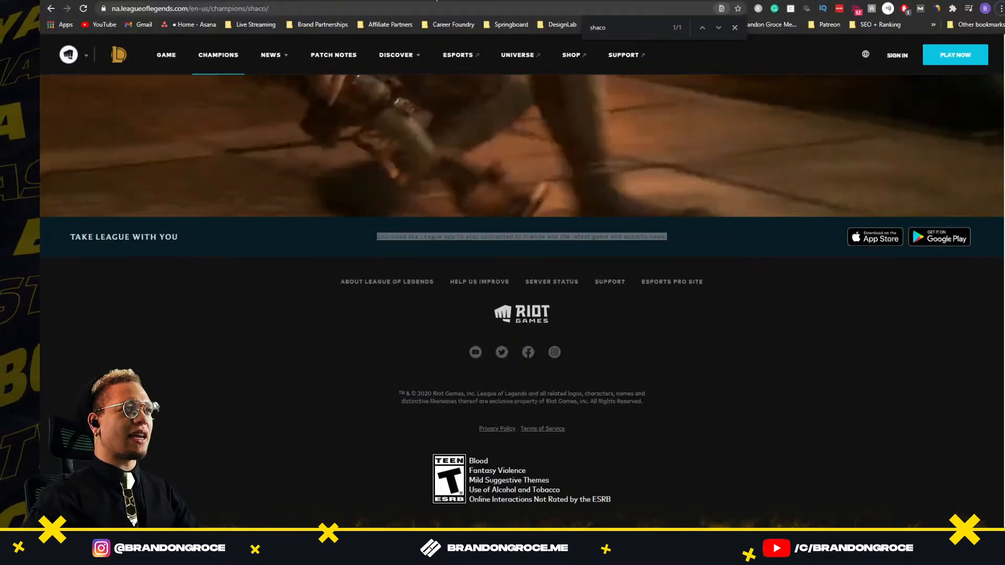
left_click(424, 0)
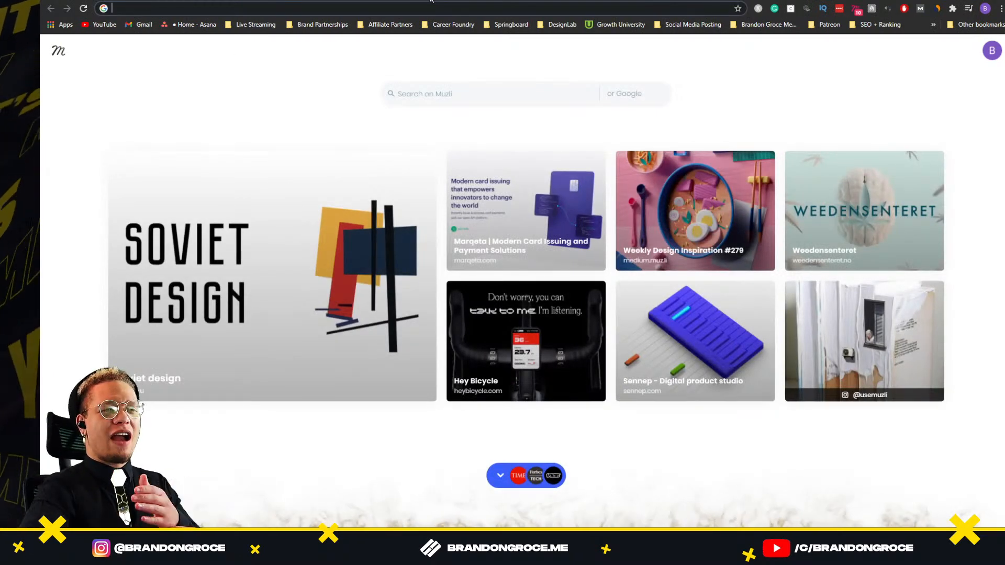
left_click(398, 8)
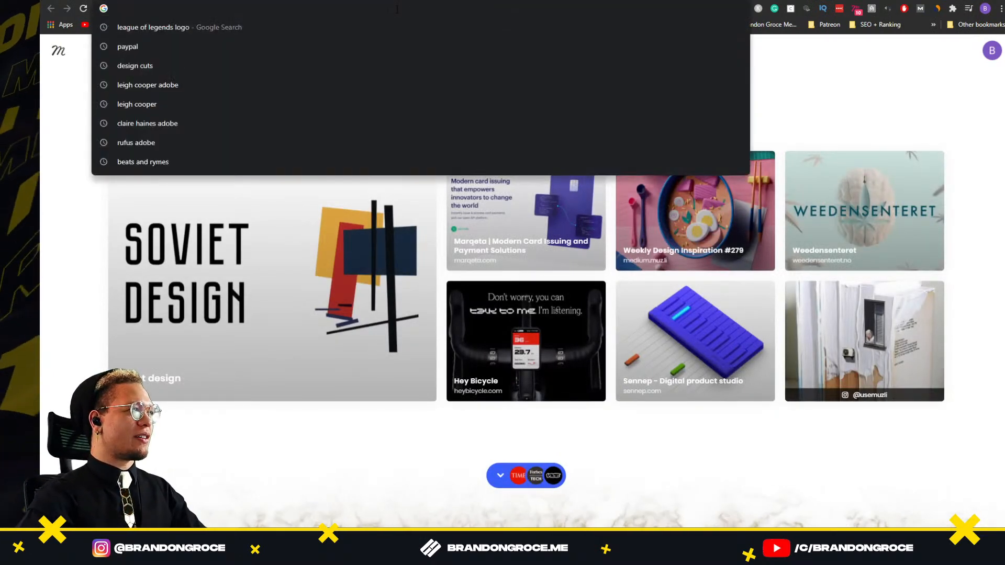
type("d")
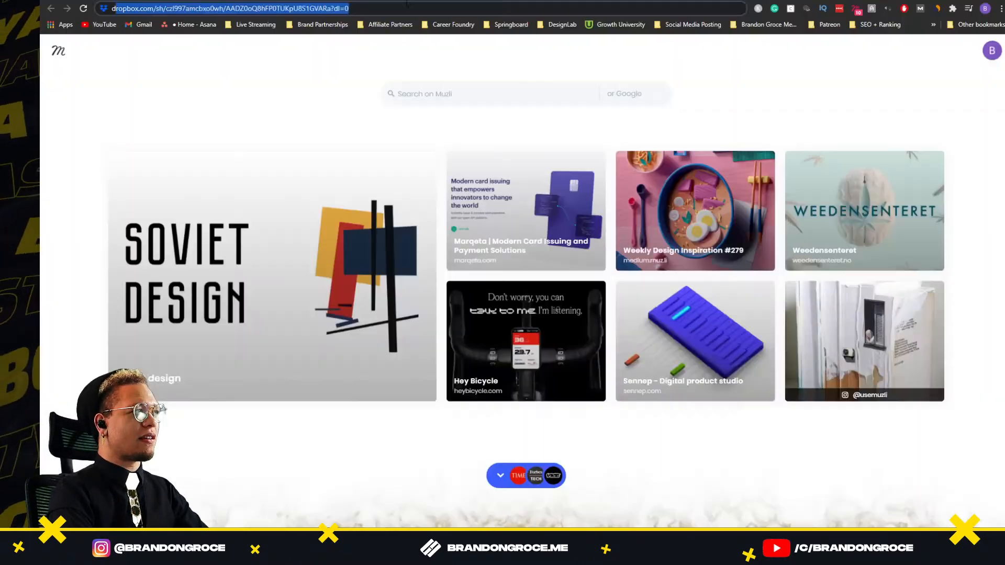
key("alt+Tab")
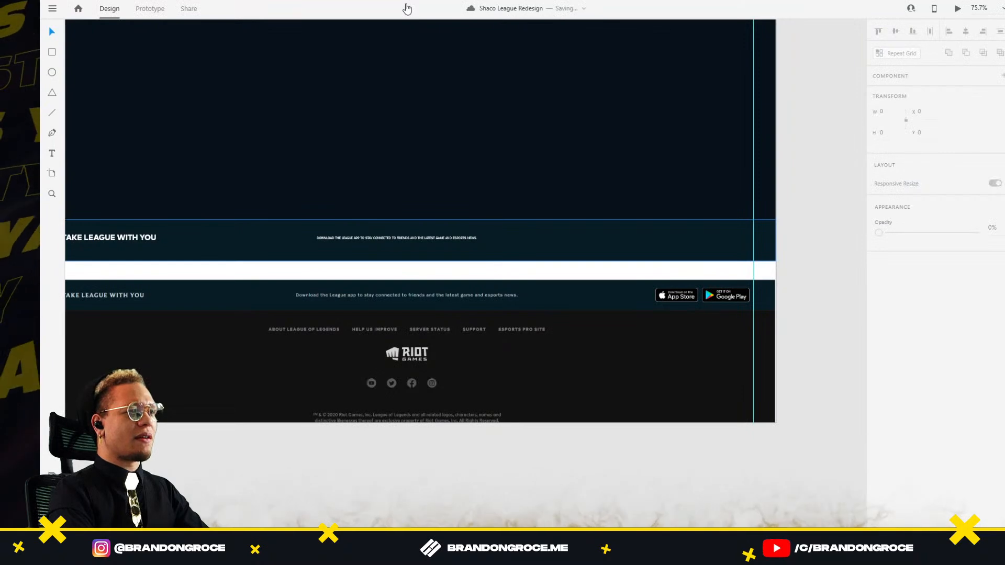
key("alt+Tab")
key("BackSpace")
type("app ")
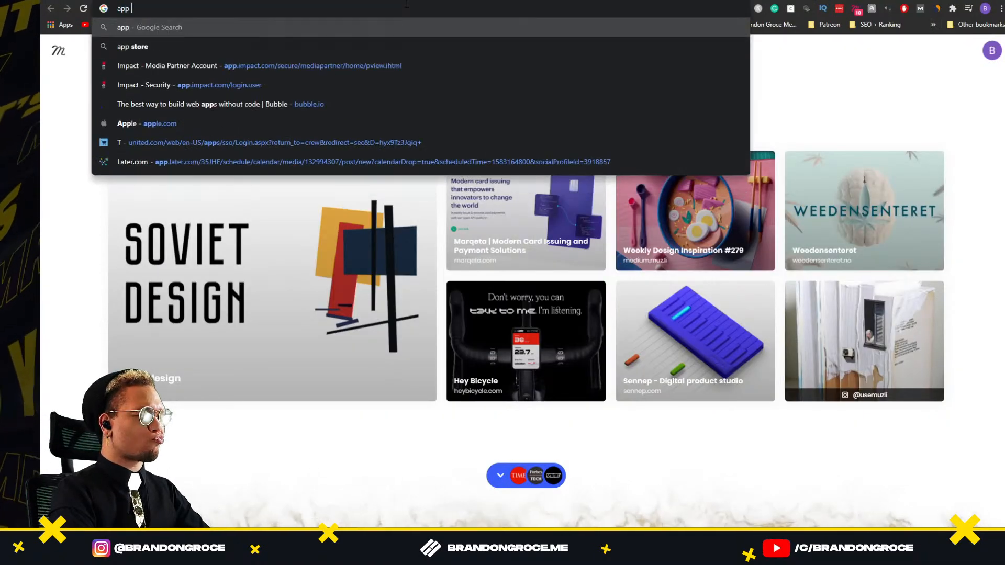
type("store")
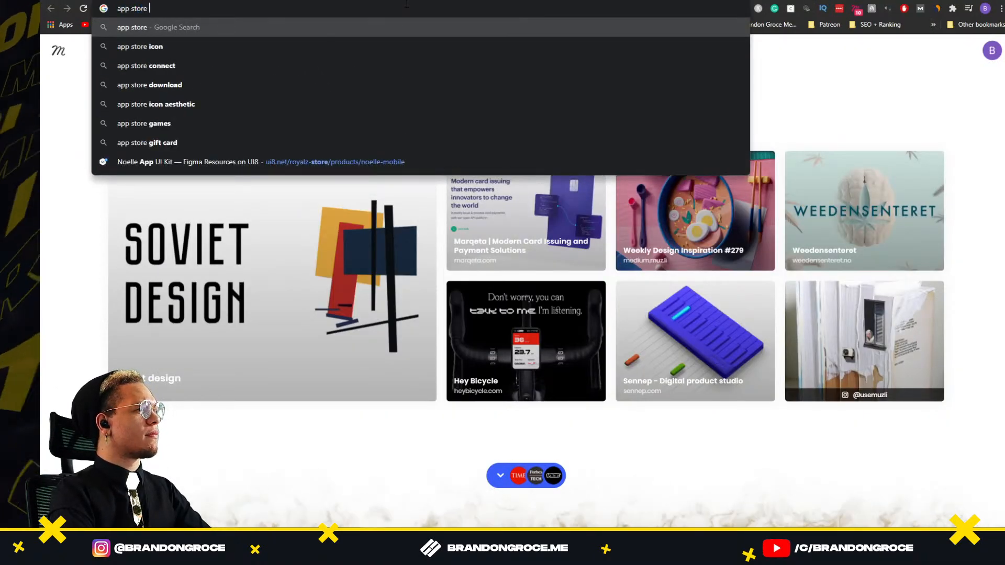
key("Return")
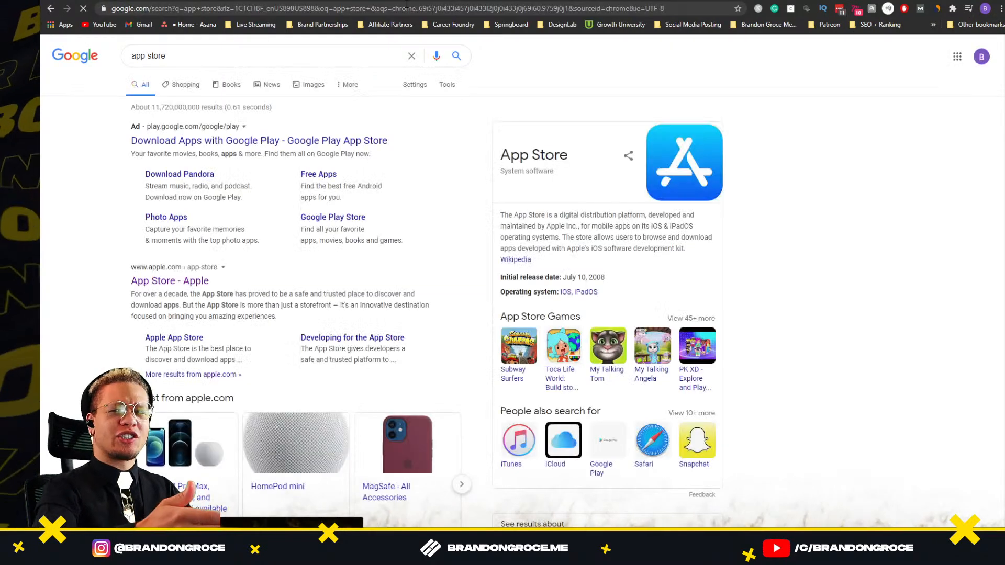
left_click(300, 86)
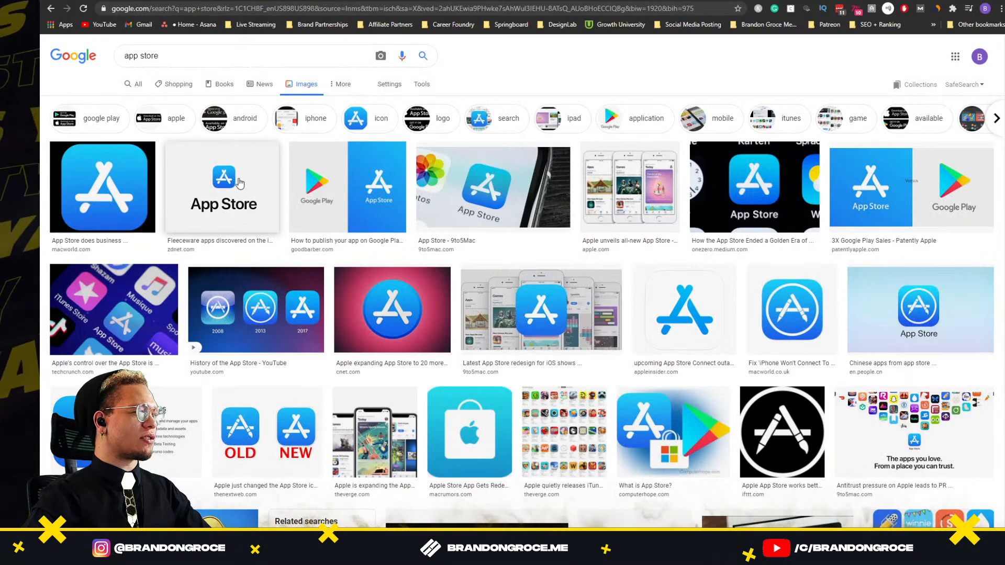
left_click(202, 52)
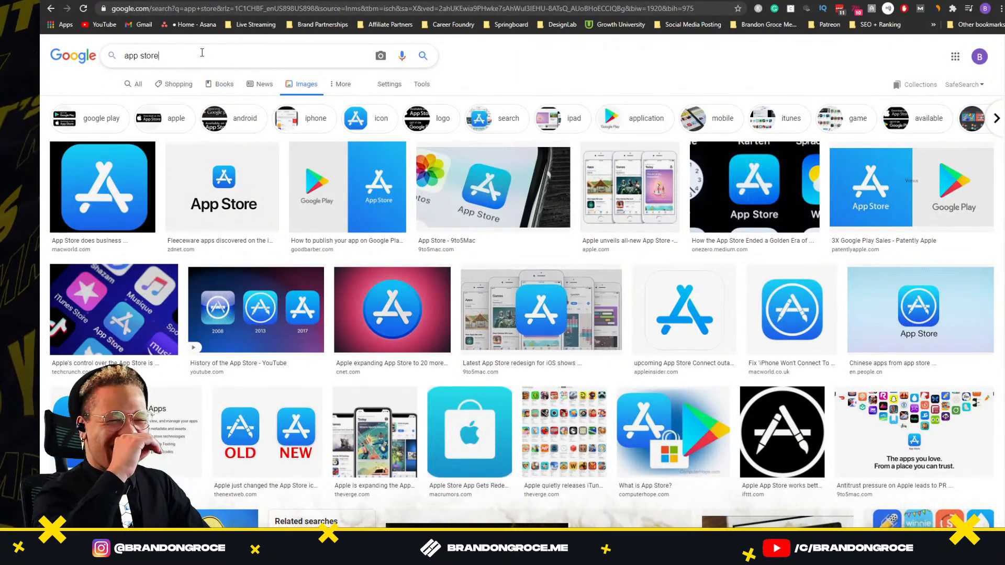
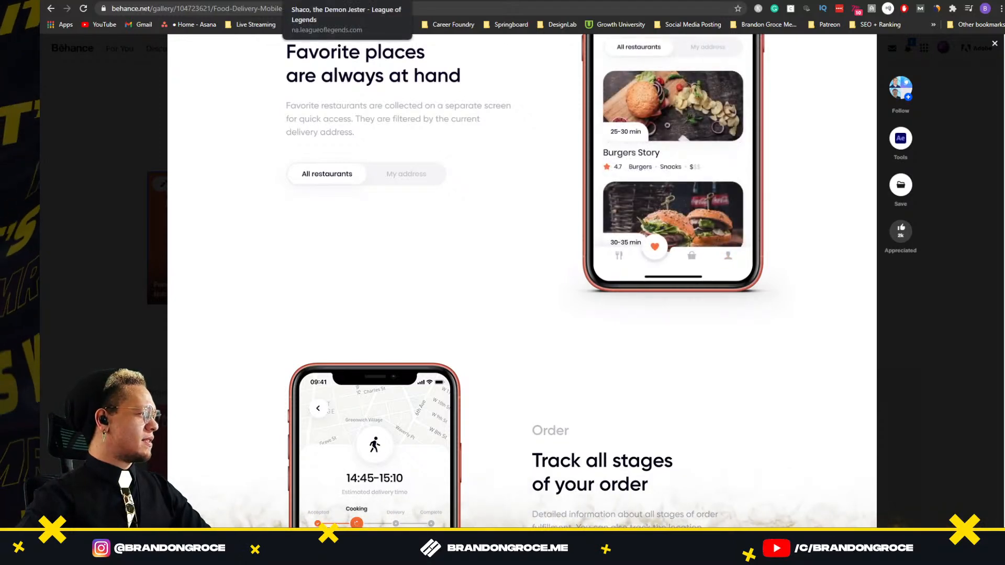
Step: Return to the League of Legends page, inspect the footer's App Store badge and open its SVG source in a new tab
left_click(319, 1)
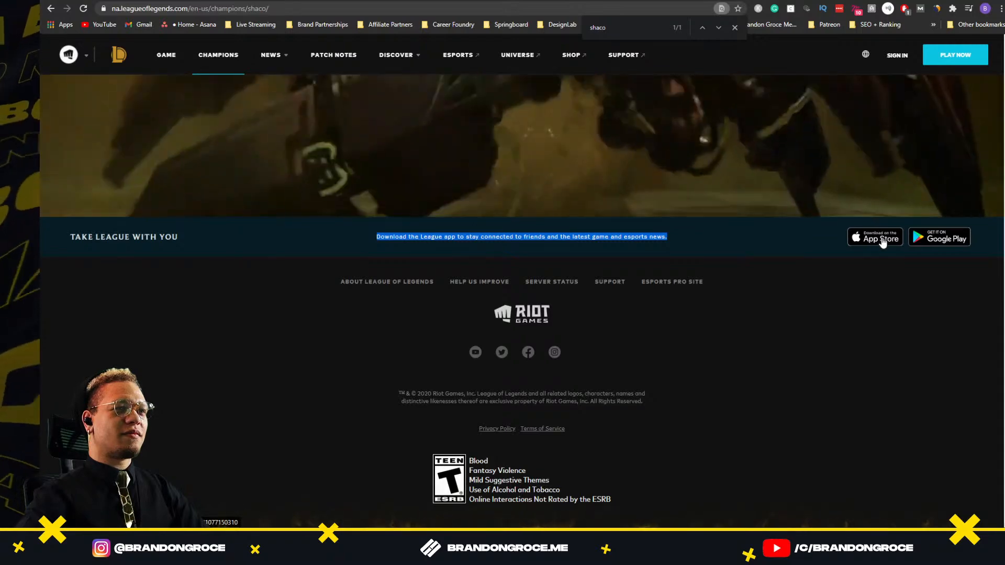
right_click(883, 239)
left_click(768, 300)
right_click(874, 243)
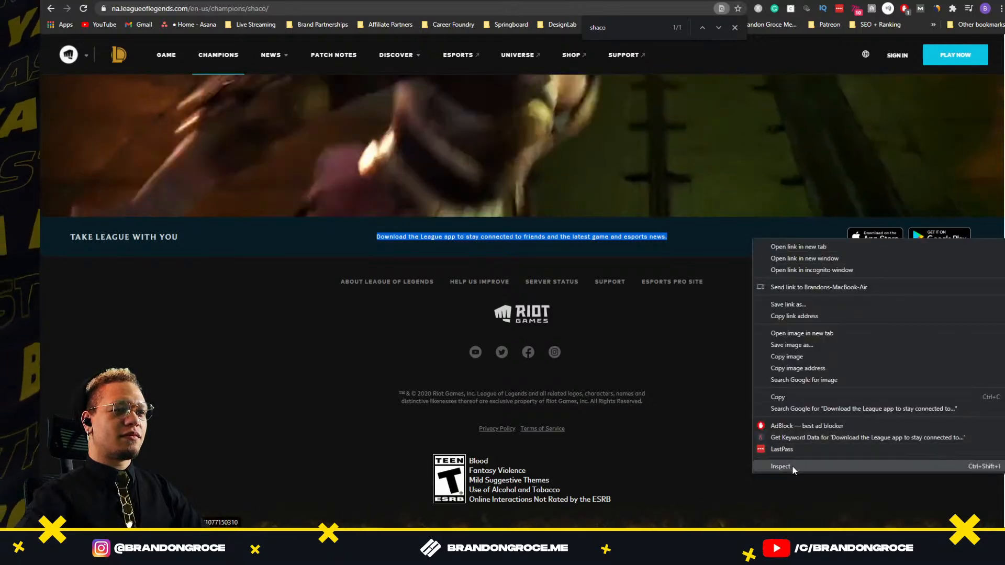
left_click(775, 465)
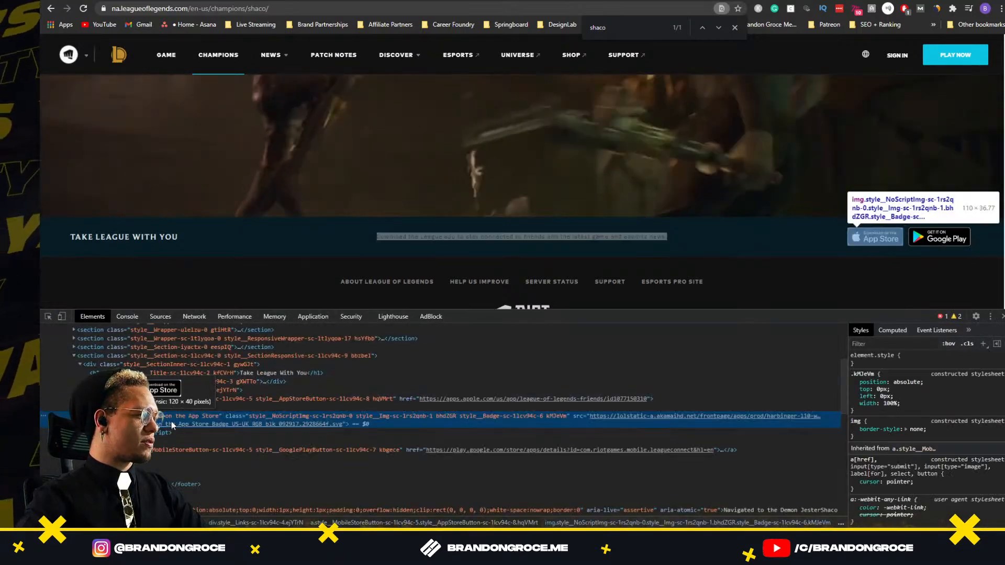
right_click(173, 423)
left_click(224, 204)
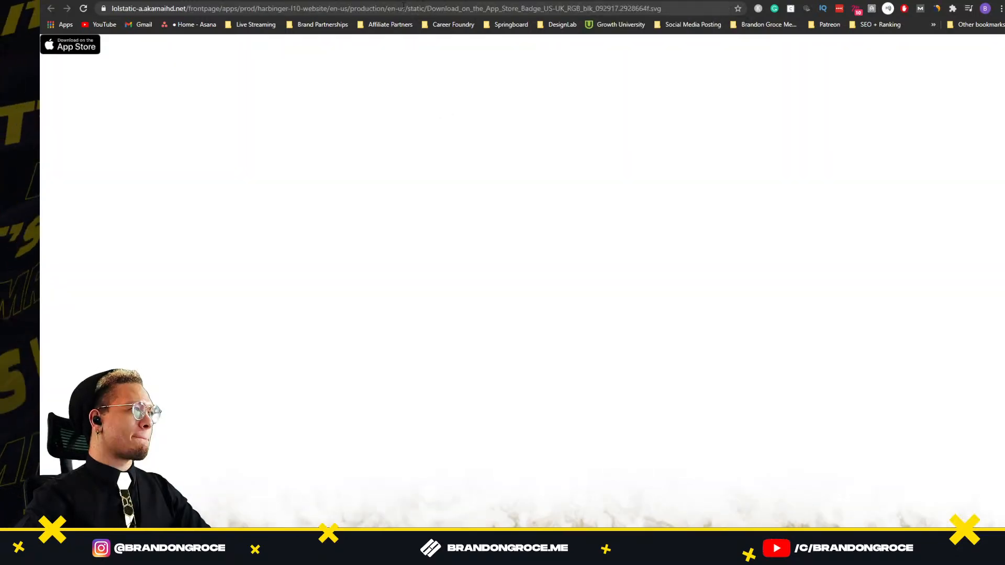
key("ctrl+w")
Step: Inspect the footer's Google Play badge and open its SVG source in a new tab
right_click(940, 237)
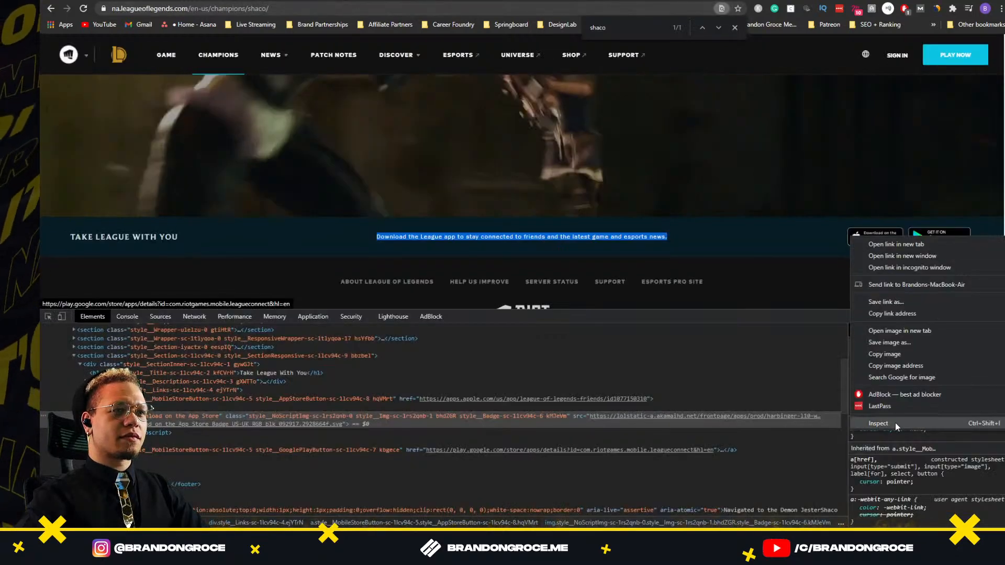
left_click(885, 455)
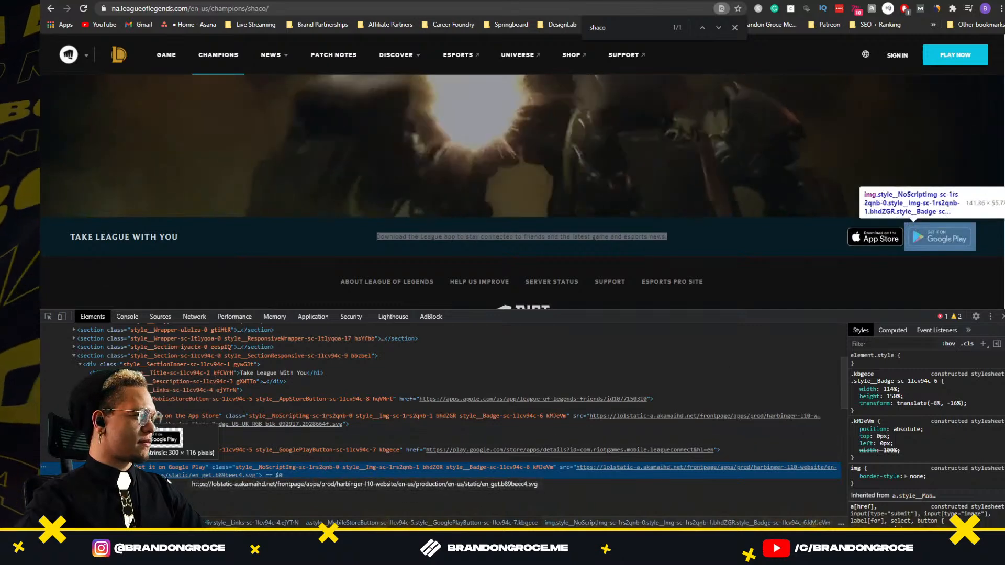
right_click(173, 468)
left_click(215, 255)
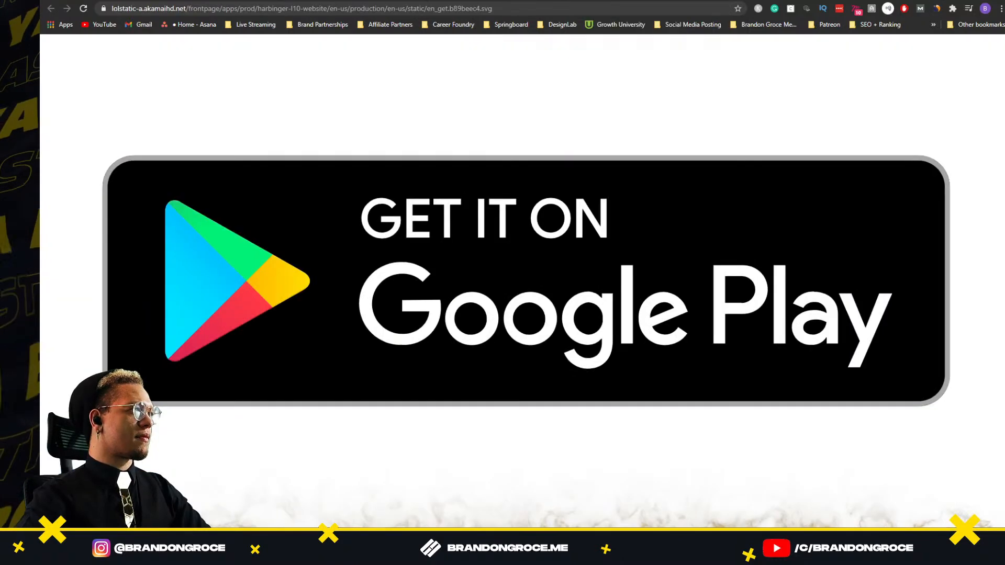
right_click(545, 257)
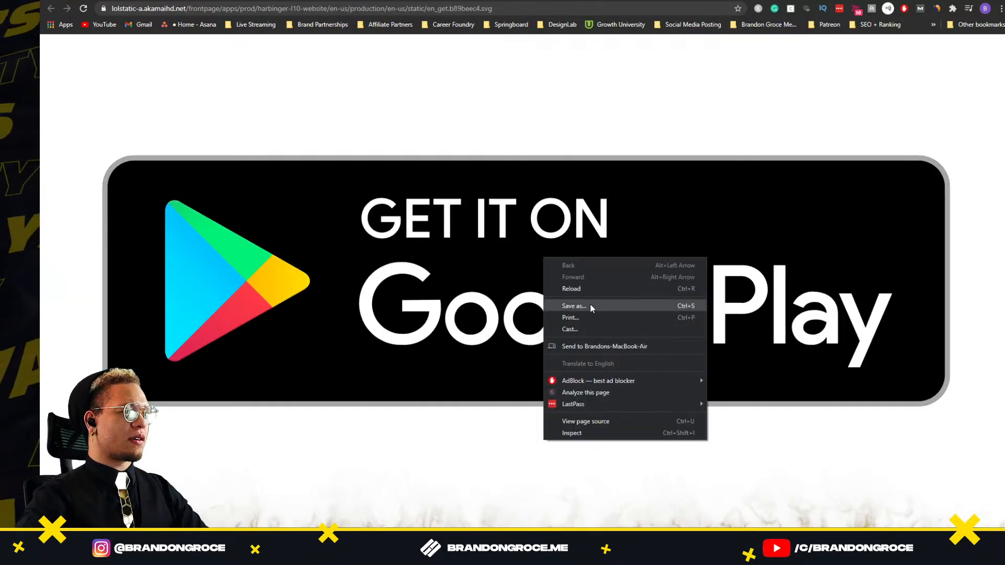
left_click(590, 305)
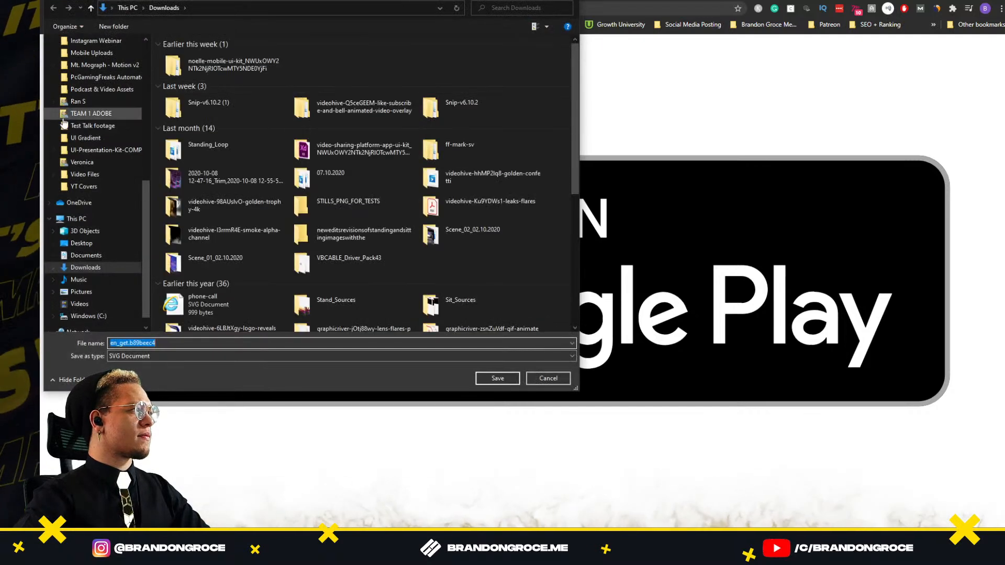
left_click(91, 243)
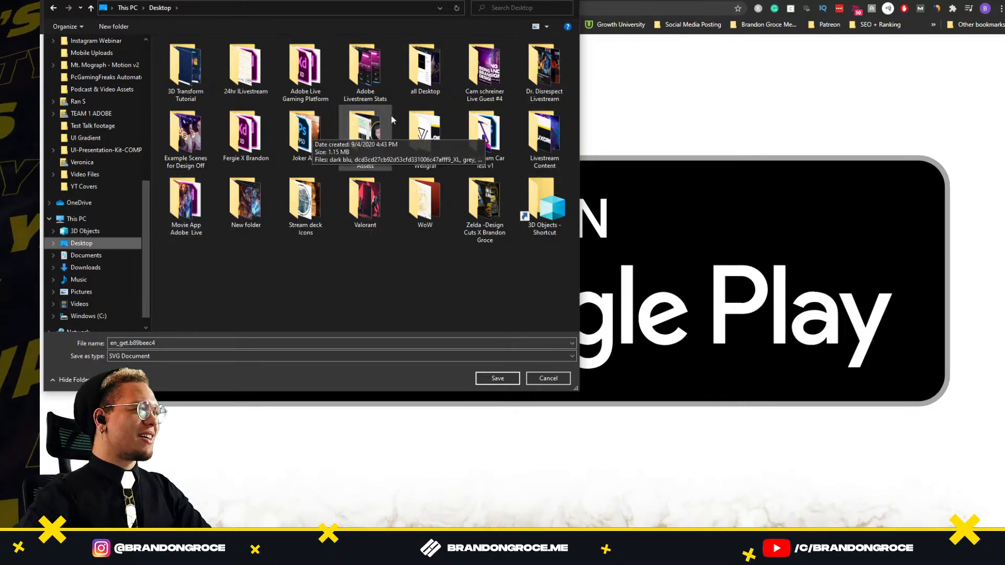
left_click(542, 134)
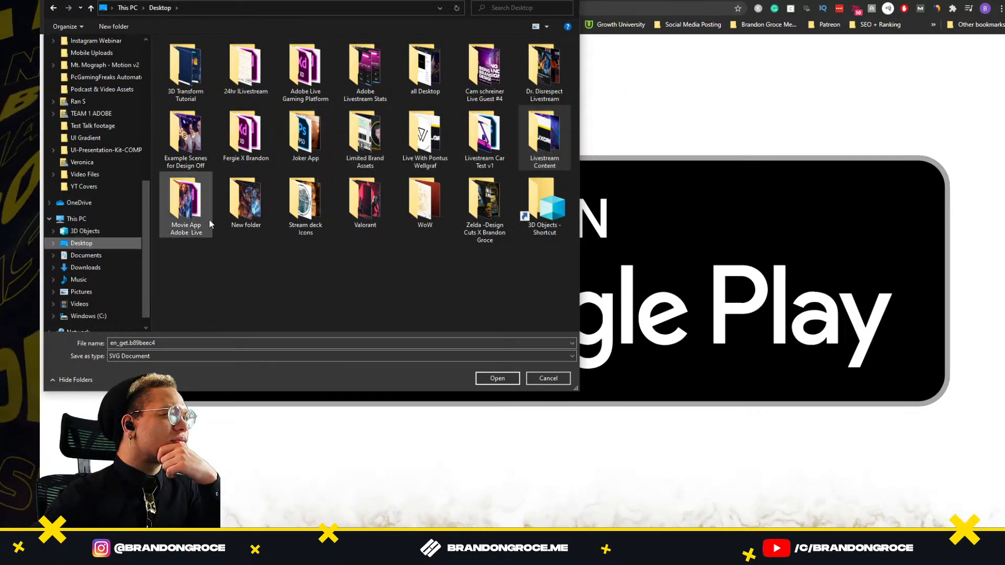
double_click(254, 209)
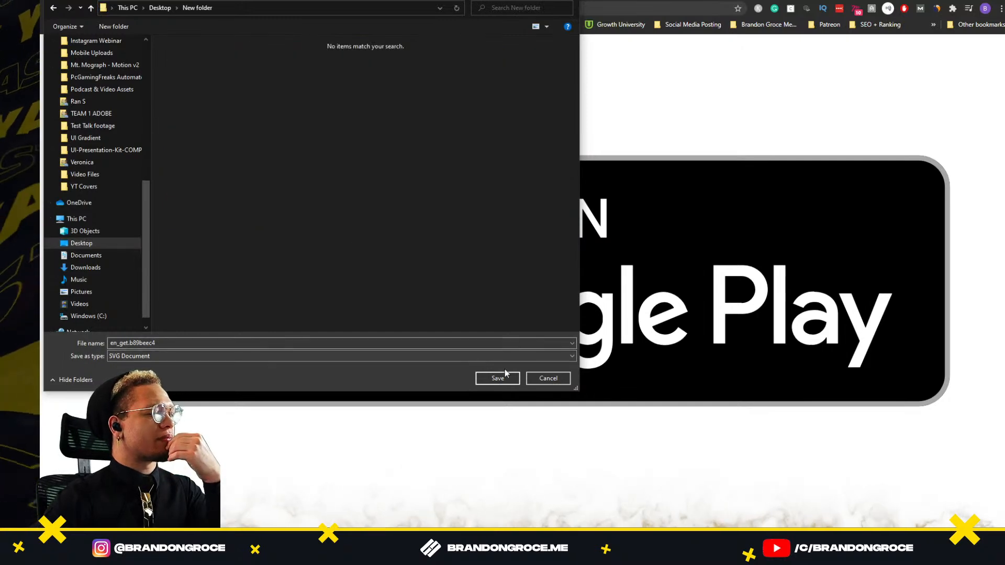
left_click(564, 377)
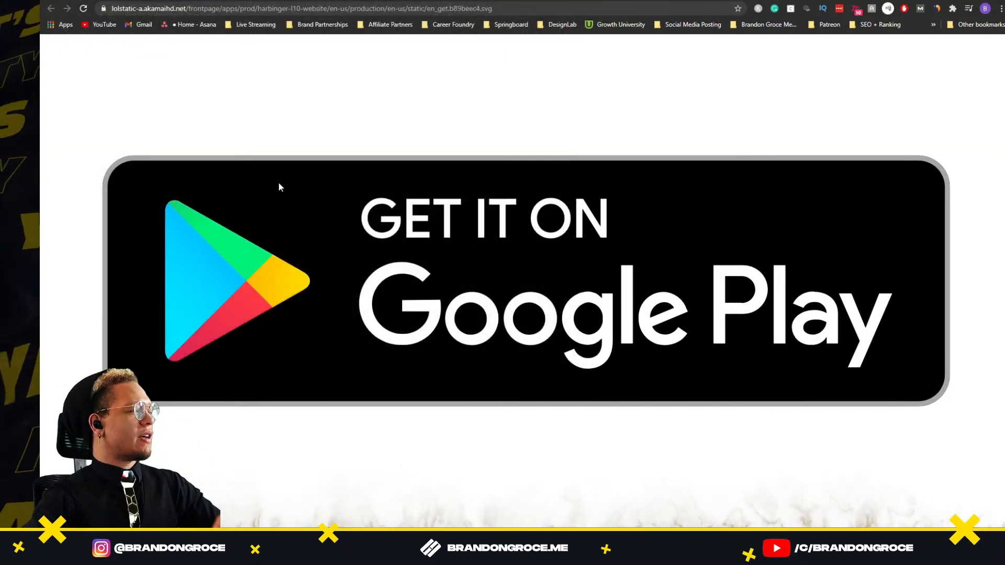
Step: Capture a screen snip around the whole Google Play badge
key("super+shift+s")
left_click_drag(78, 112, 963, 437)
key("alt+Tab")
key("alt+Tab")
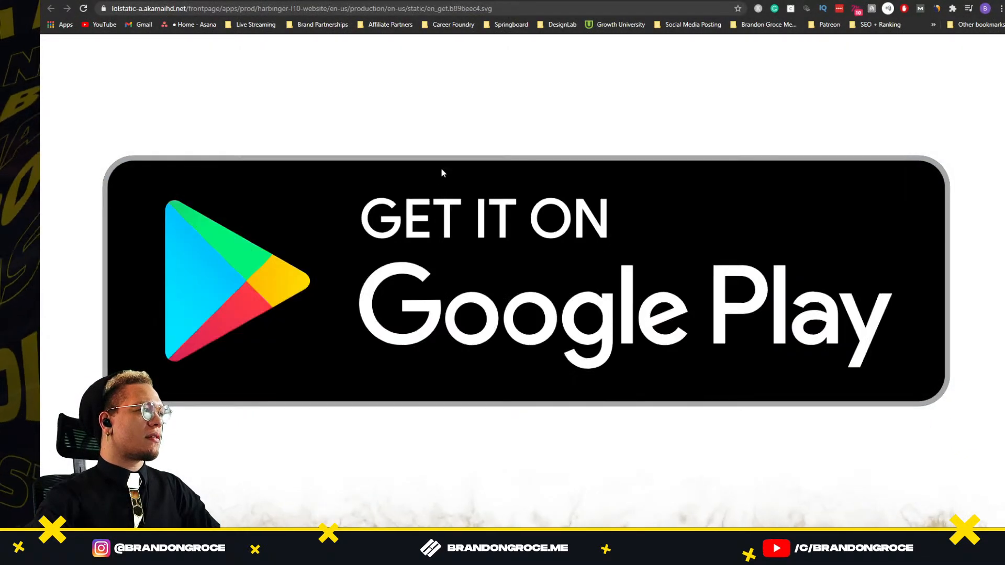
Step: Save the Google Play badge SVG into the Desktop's New folder
key("alt+Tab")
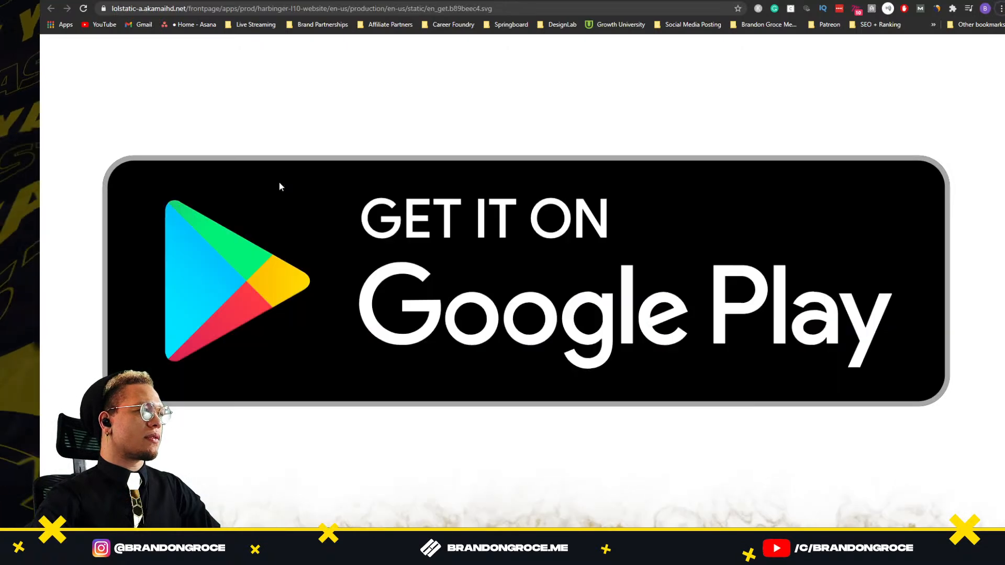
right_click(403, 194)
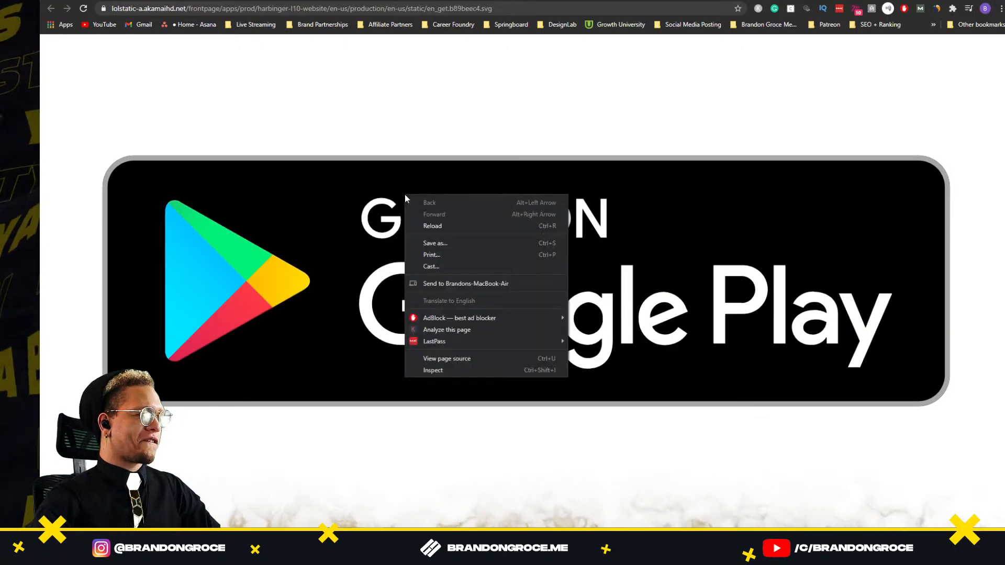
left_click(483, 240)
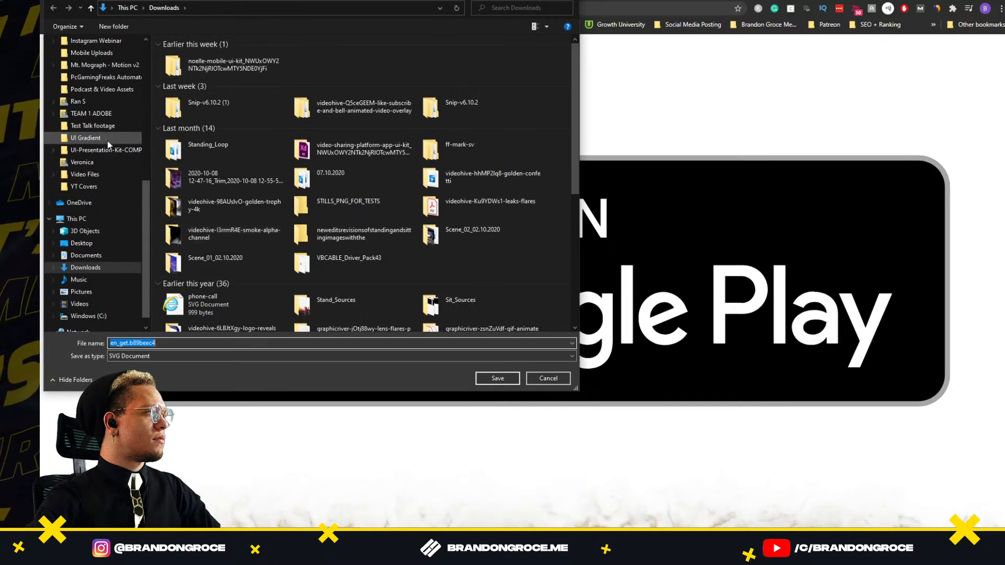
left_click(81, 243)
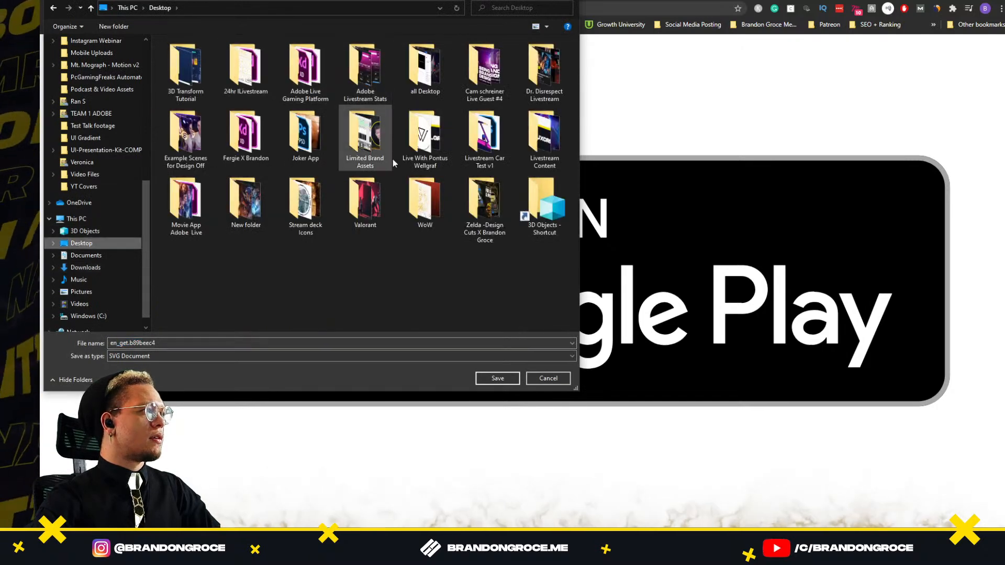
double_click(258, 203)
left_click(500, 378)
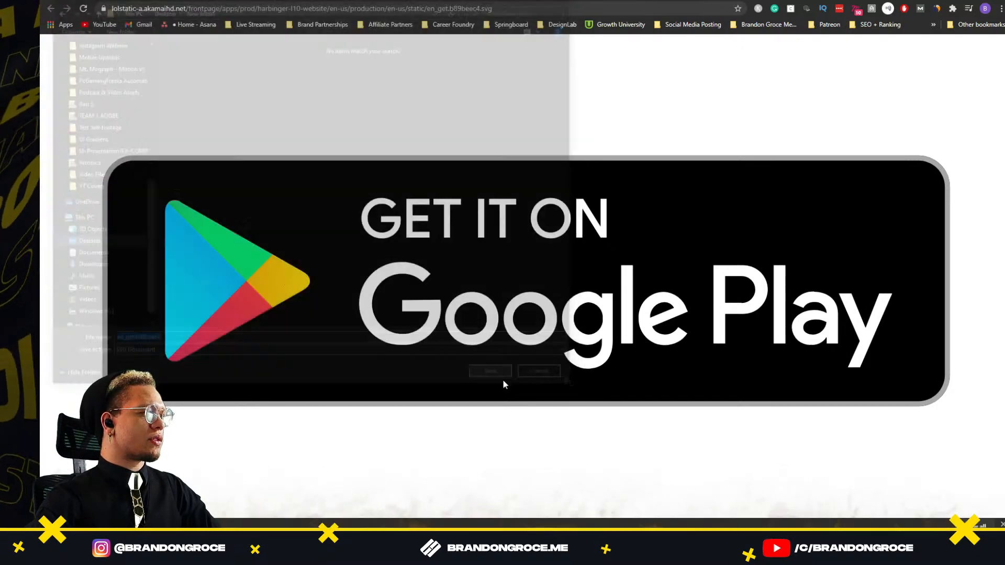
Step: Switch to the XD design and import the saved en_get.b89beec4 badge from File Explorer into the app-download bar
key("alt+Tab")
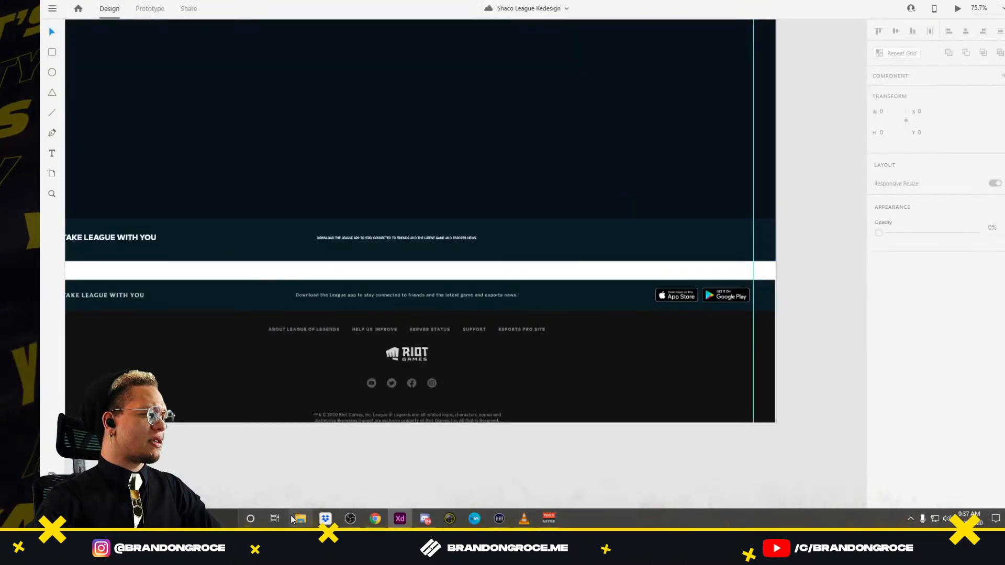
left_click(300, 518)
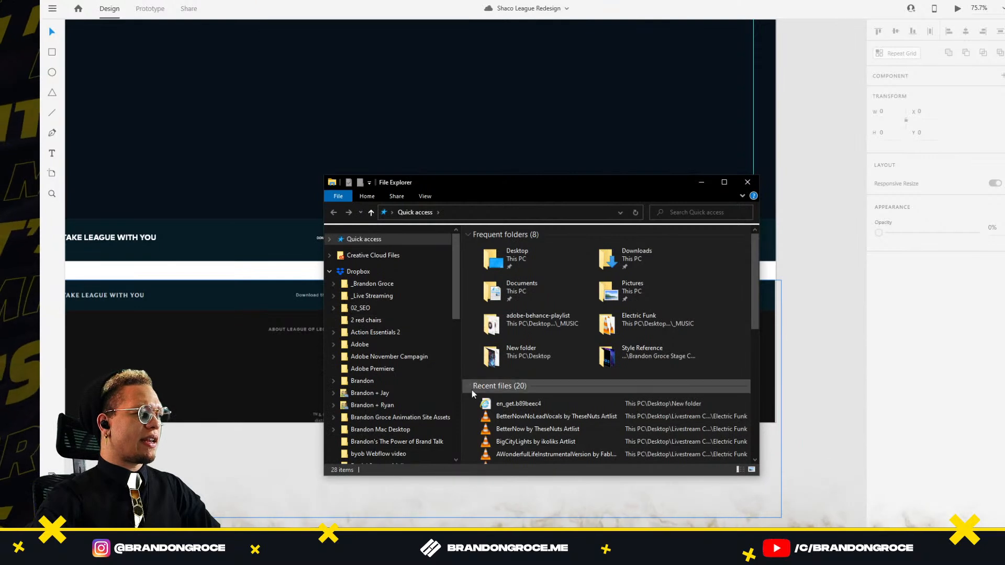
left_click_drag(500, 403, 217, 456)
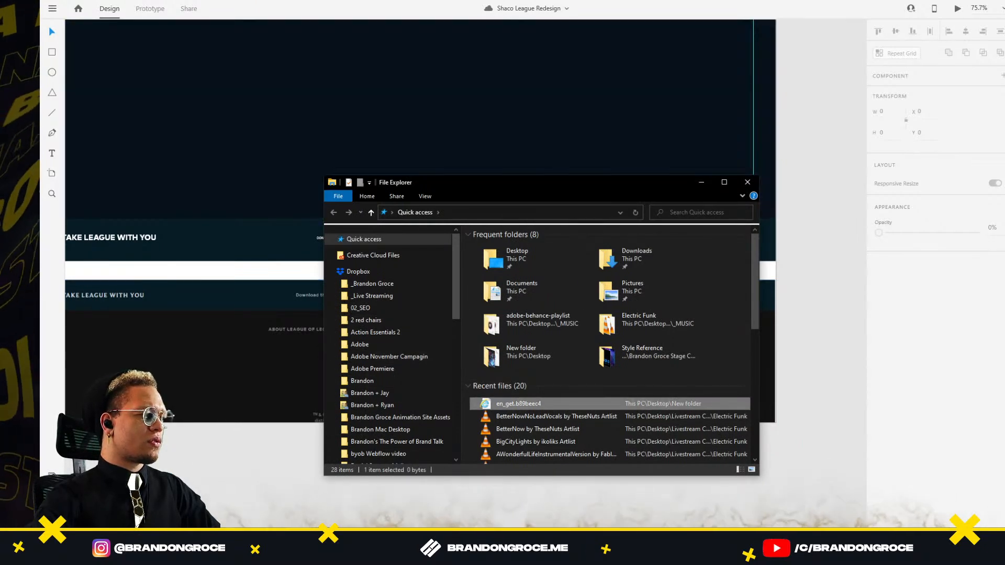
left_click_drag(214, 496, 686, 236)
Step: Return to the browser and save the App Store badge SVG into the same New folder
key("alt+Tab")
key("alt+Tab")
key("alt+Tab")
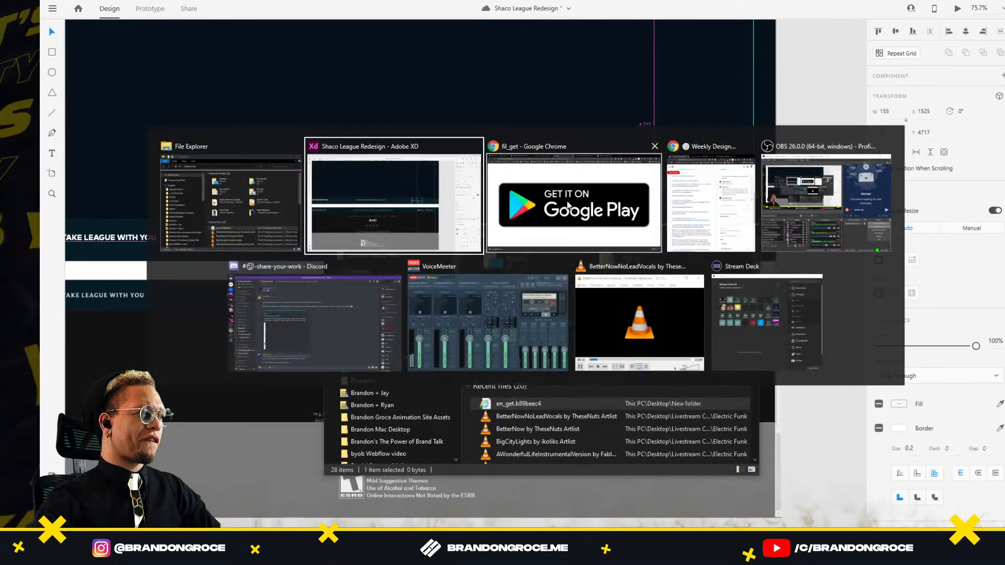
key("ctrl+Tab")
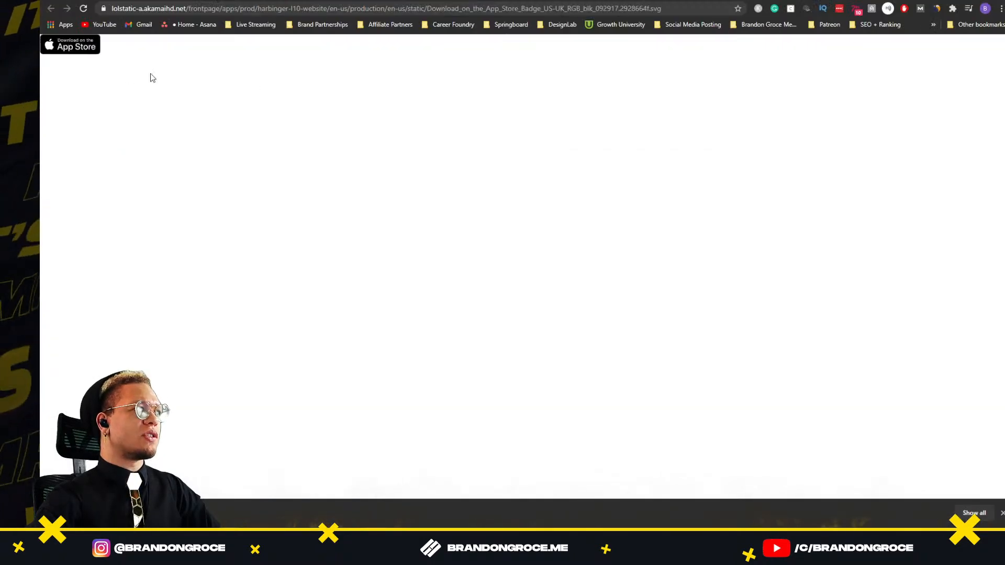
right_click(68, 43)
left_click(108, 90)
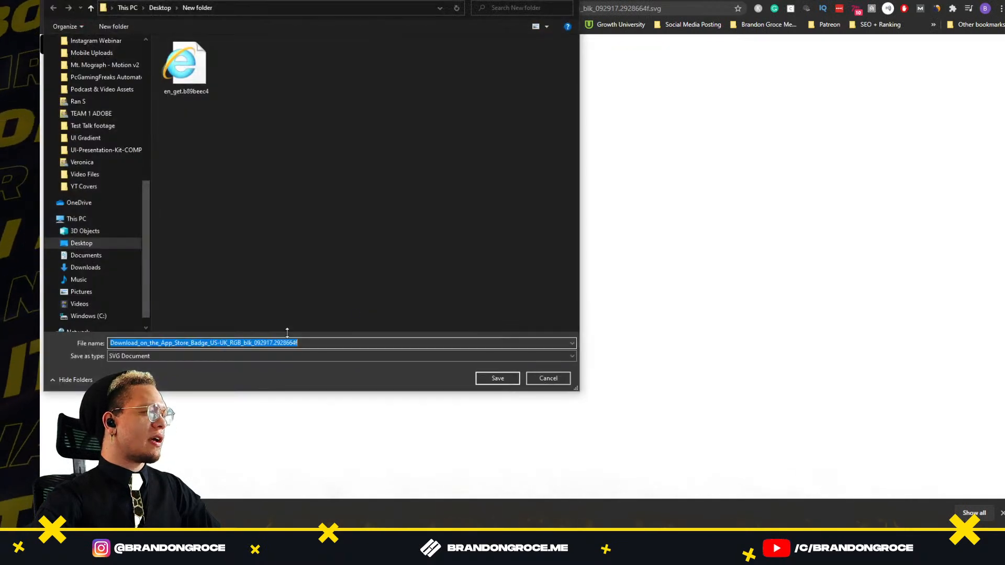
left_click(498, 379)
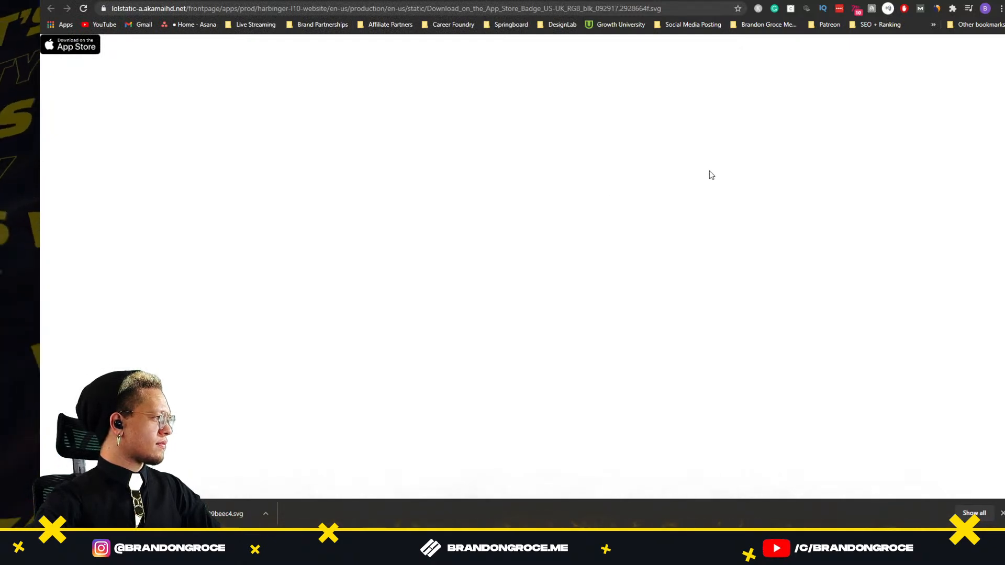
Step: Import the saved App Store badge from File Explorer into the XD design and place it just right of the Google Play badge
key("alt+Tab")
key("alt+Tab")
key("alt+Tab")
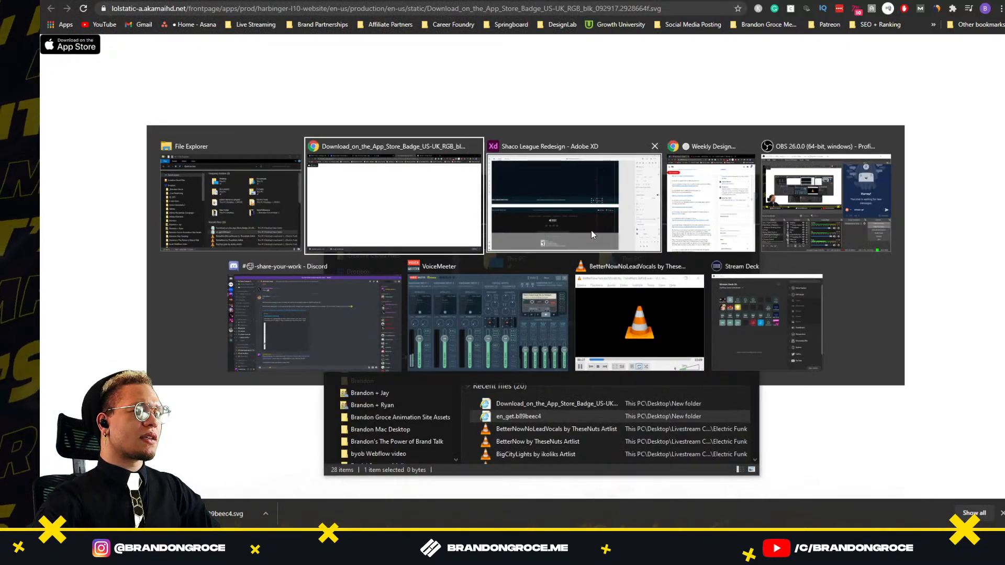
key("alt+Tab")
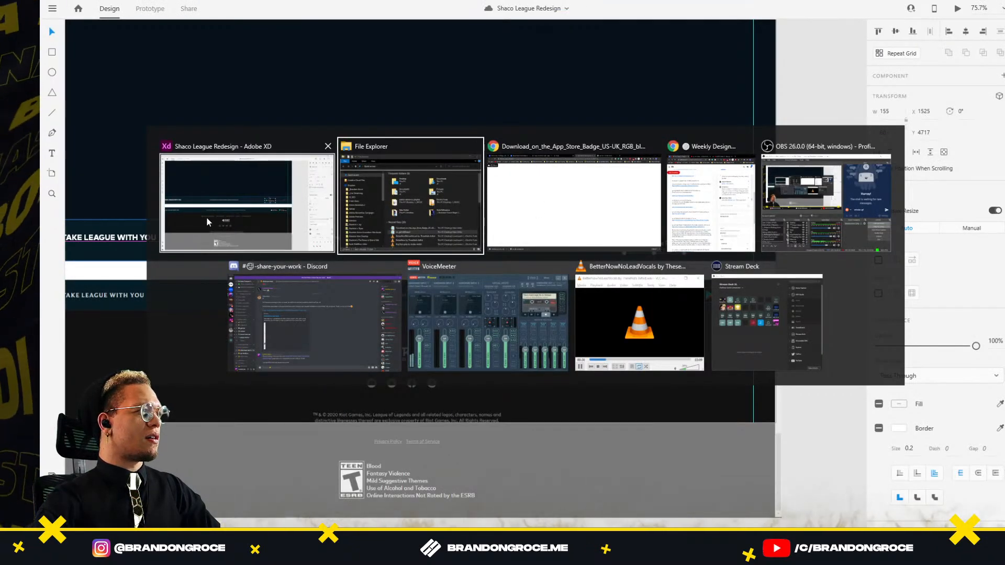
left_click(467, 218)
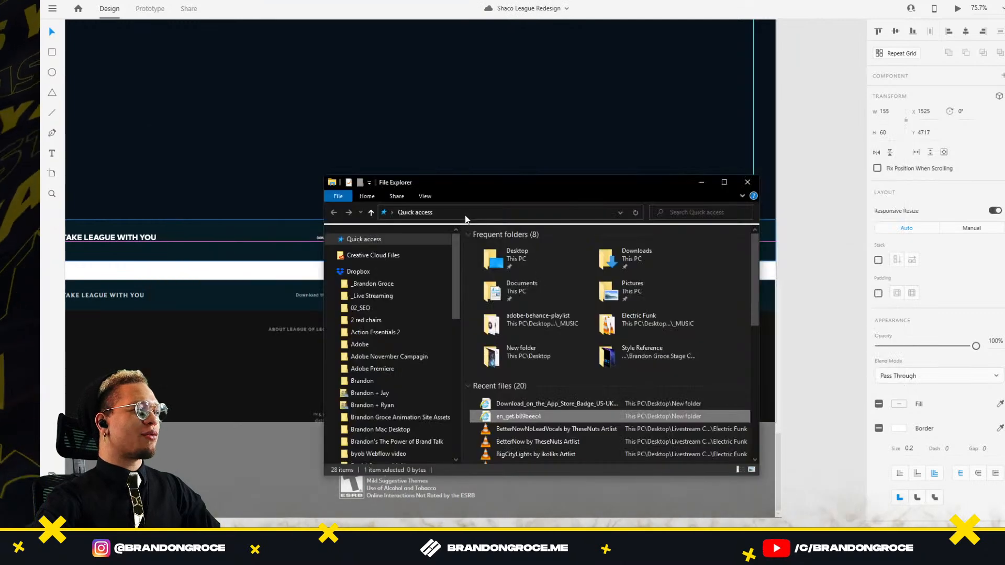
left_click_drag(524, 404, 826, 312)
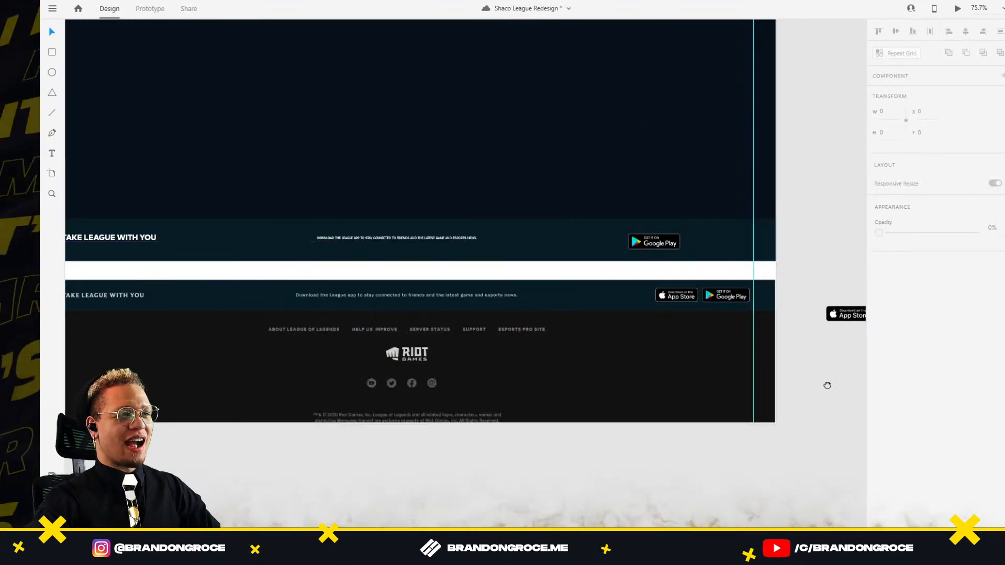
scroll(680, 366, "right", 5)
left_click_drag(523, 317, 386, 247)
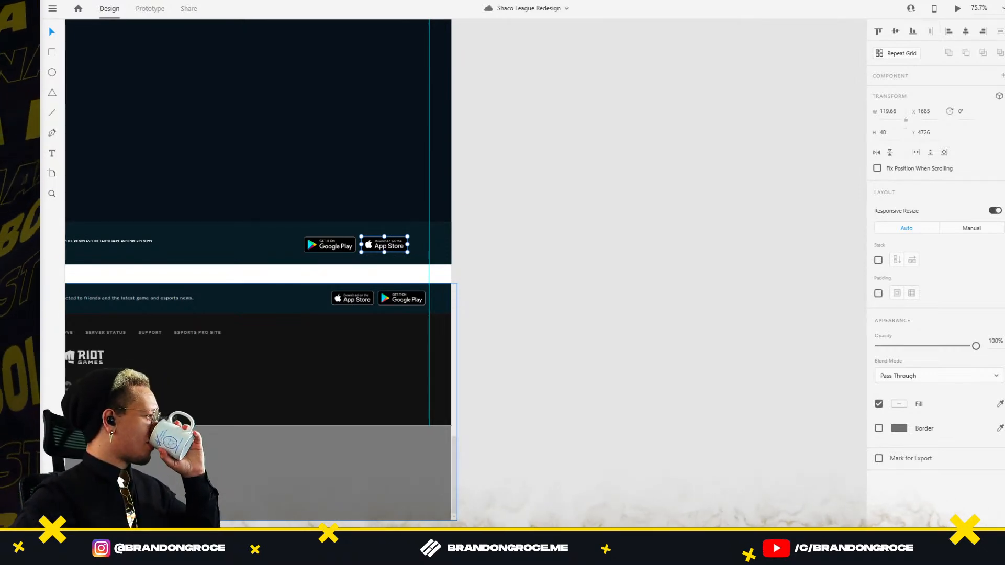
Step: Select both store badges in the app-download bar and align their vertical centres
scroll(628, 282, "left", 5)
left_click(667, 256, "shift")
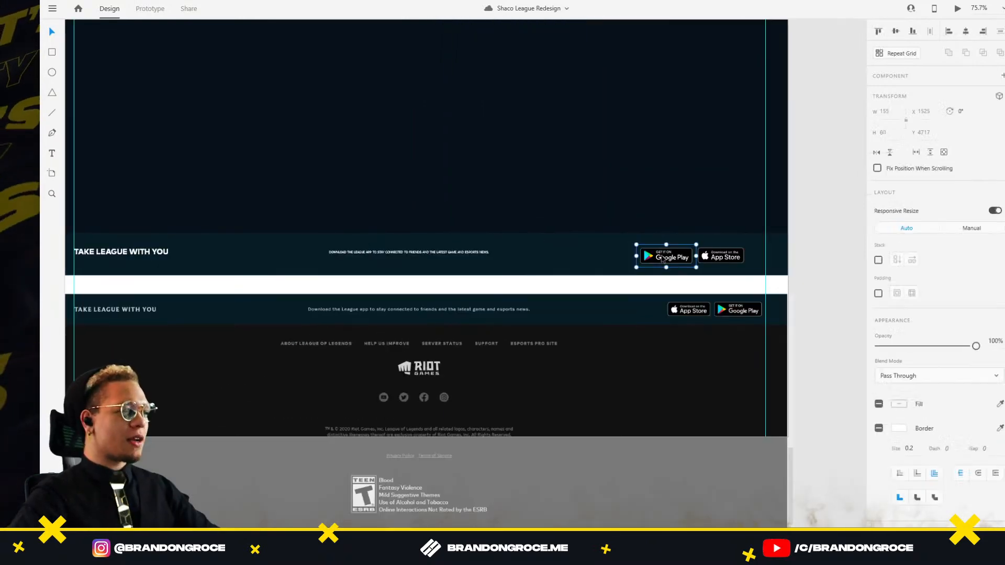
scroll(713, 256, "up", 6)
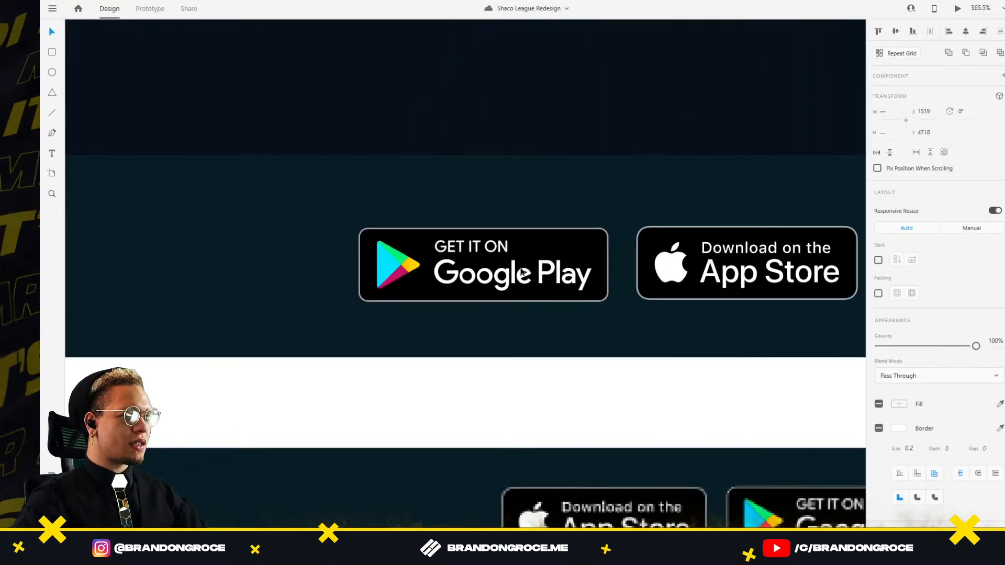
left_click(895, 32)
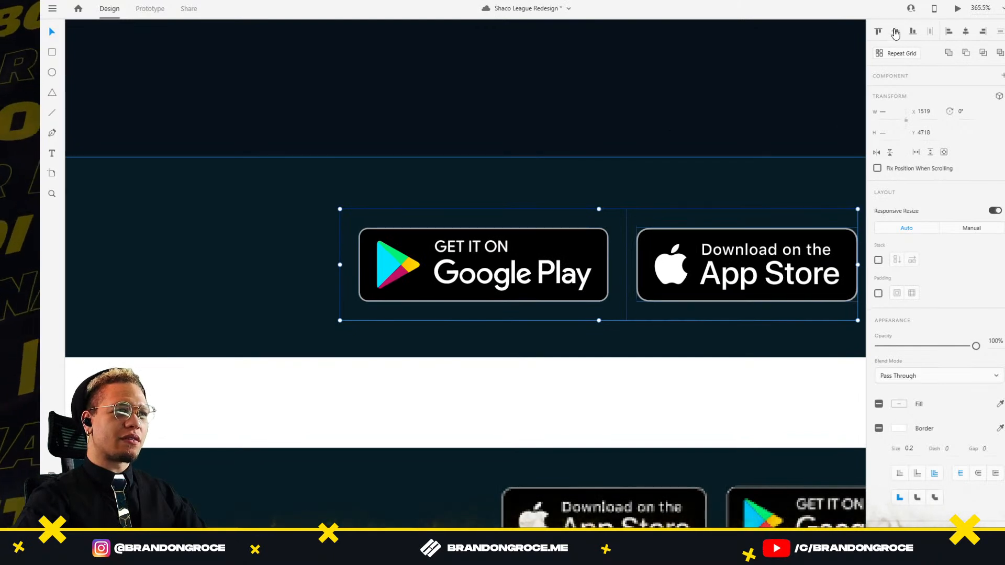
Step: Move the reference footer image farther down, leaving more space beneath the rebuilt app-download bar
scroll(580, 310, "down", 3)
left_click_drag(511, 337, 594, 307)
scroll(565, 305, "down", 3)
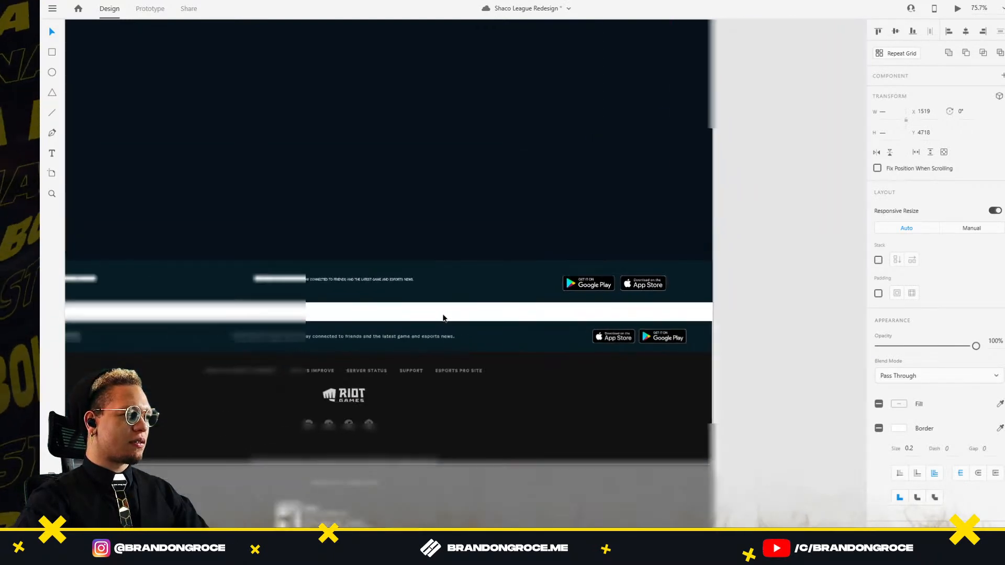
left_click_drag(443, 315, 533, 265)
left_click_drag(441, 317, 441, 336)
key("ctrl+z")
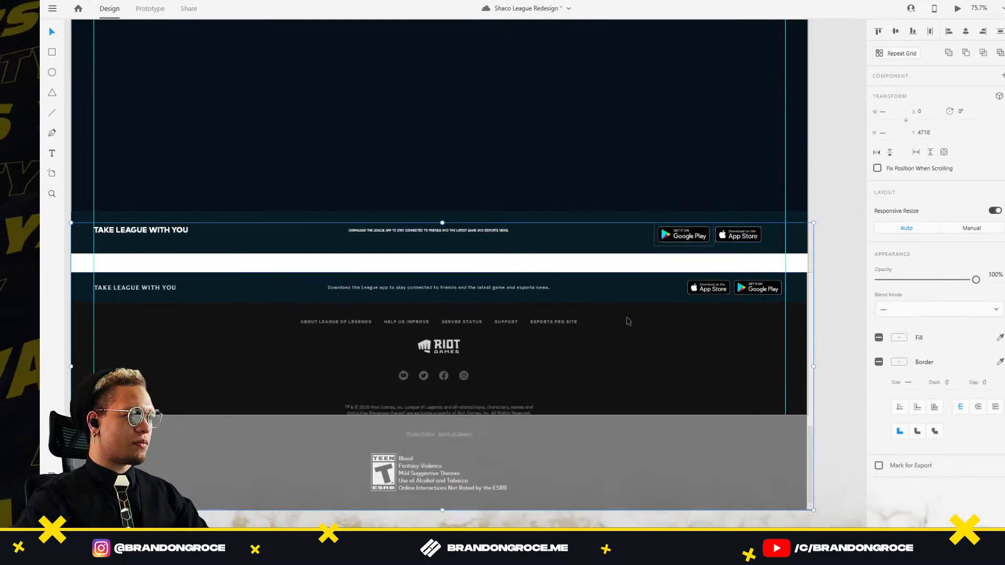
left_click(638, 166)
left_click_drag(388, 354, 389, 410)
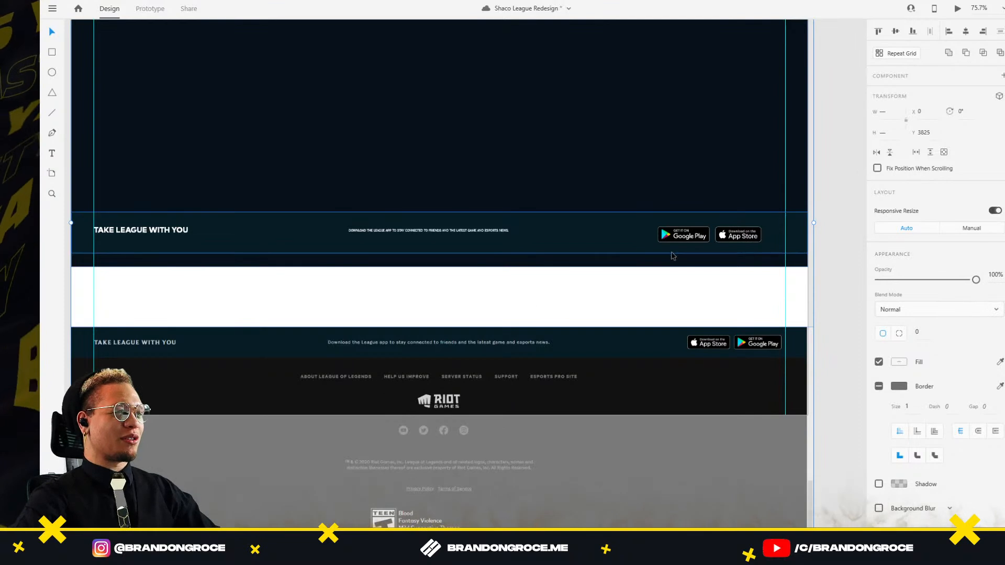
Step: Move both store badges right until the App Store badge meets the right margin guide, and save the document
double_click(674, 234)
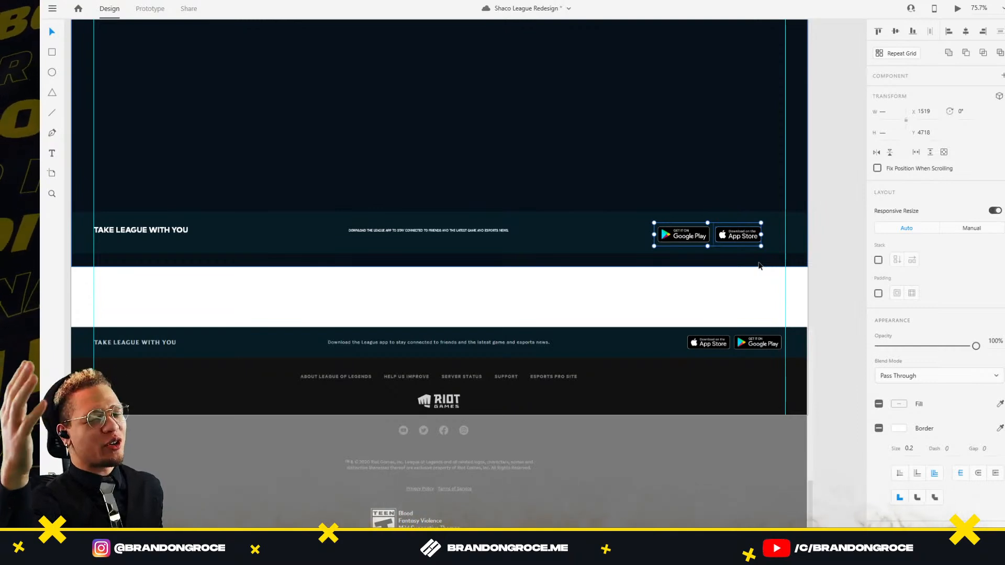
key("ctrl+s")
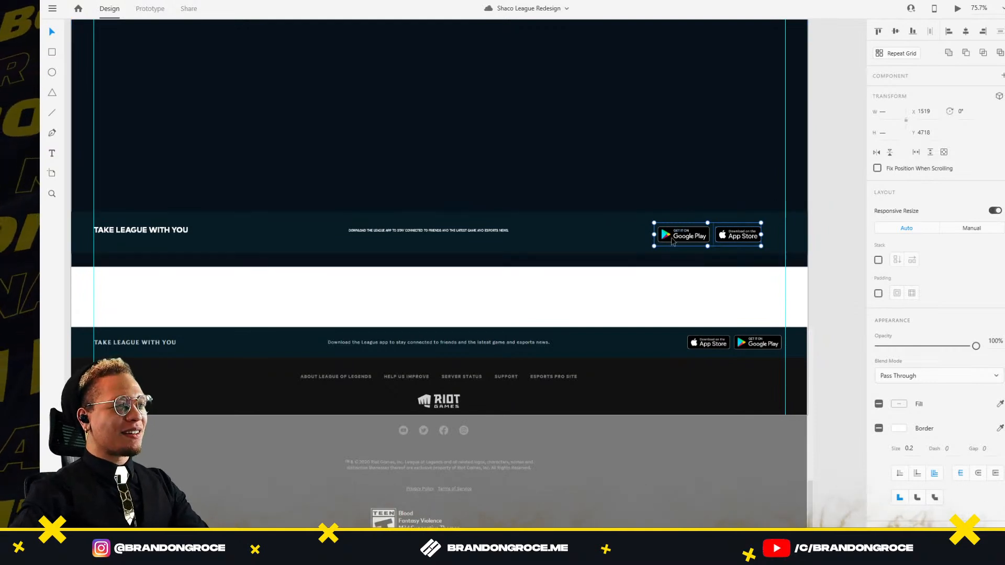
left_click_drag(673, 240, 697, 241)
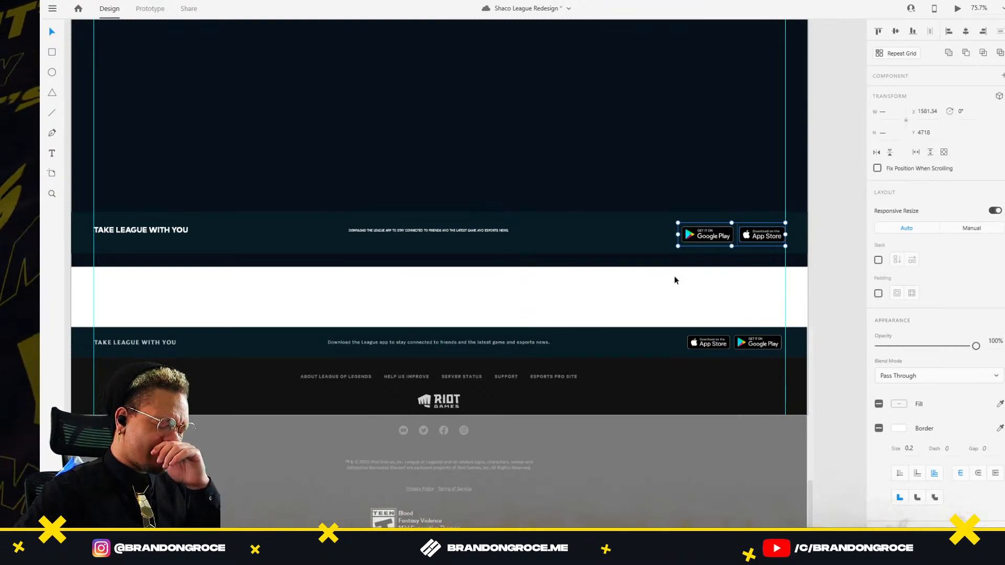
key("ctrl+s")
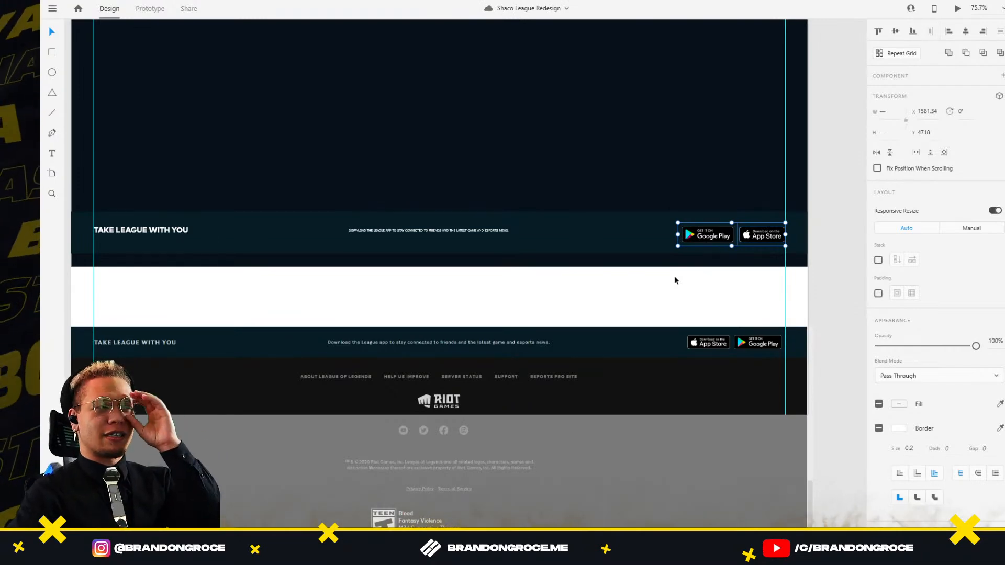
Step: Align the "Take League with you" heading, the download description and both store badges on a common vertical centre
scroll(773, 278, "up", 5)
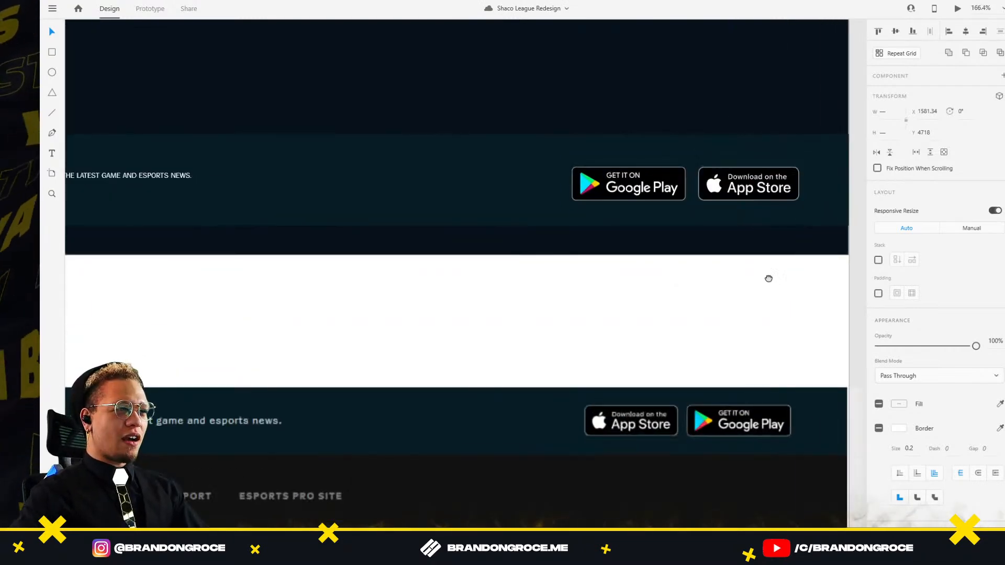
scroll(768, 279, "down", 5)
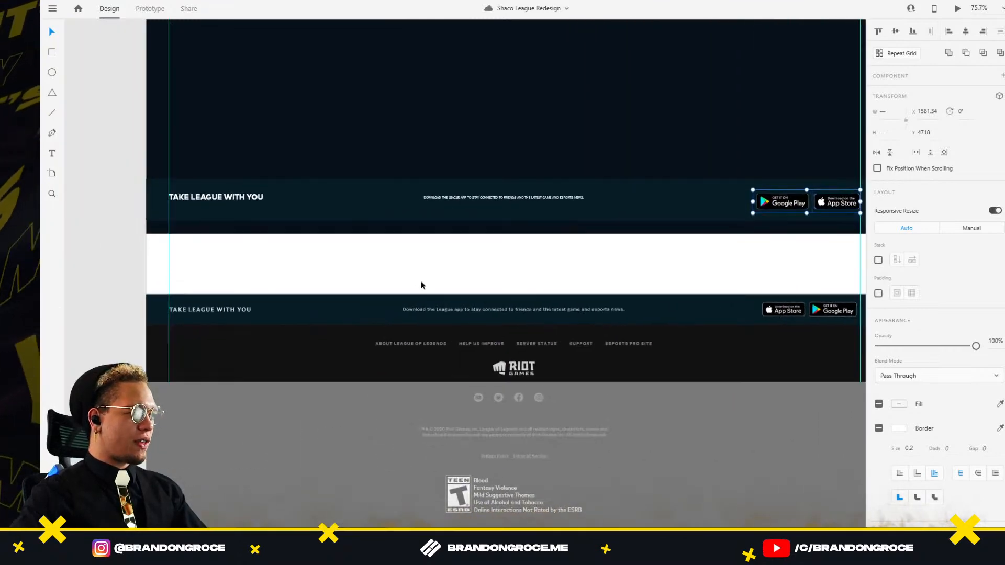
scroll(432, 236, "up", 3)
left_click(476, 198)
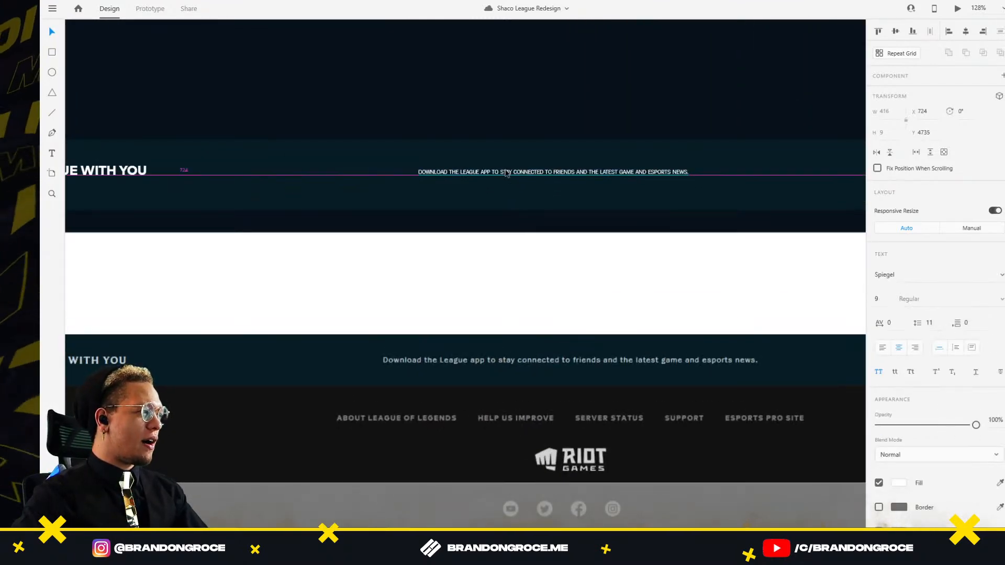
left_click_drag(506, 174, 508, 171)
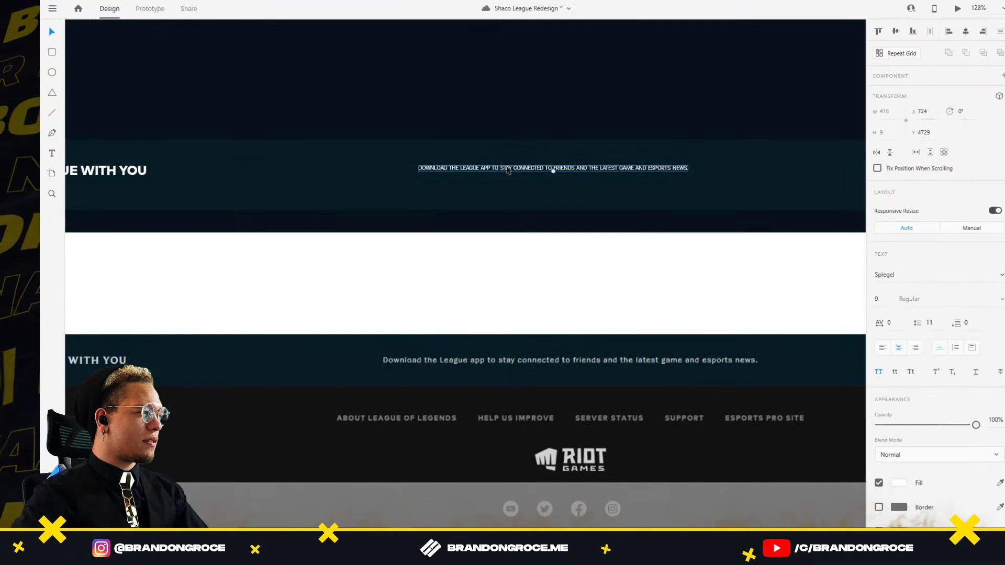
left_click(94, 169, "shift")
left_click_drag(773, 243, 425, 273)
left_click(677, 209, "shift")
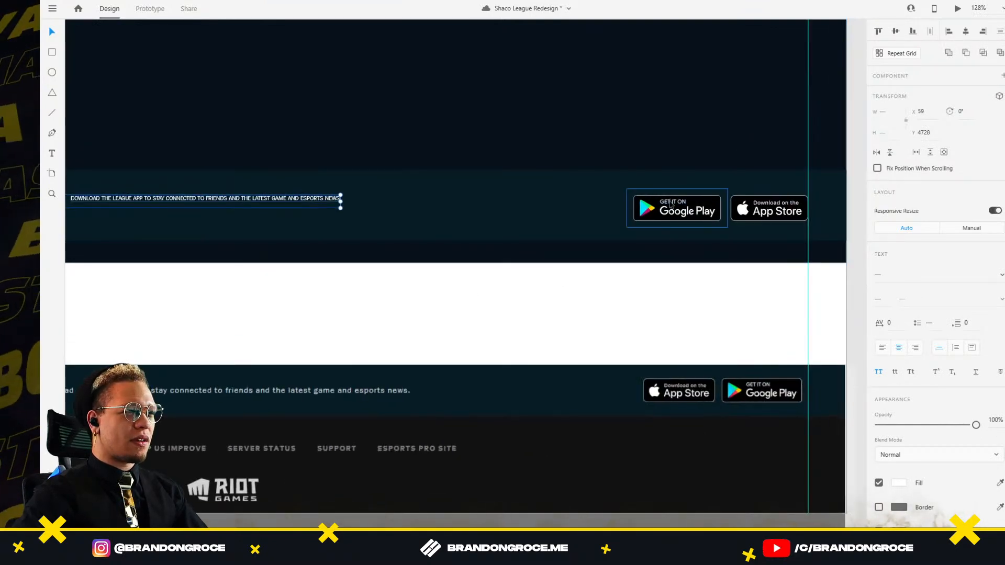
left_click(769, 209, "shift")
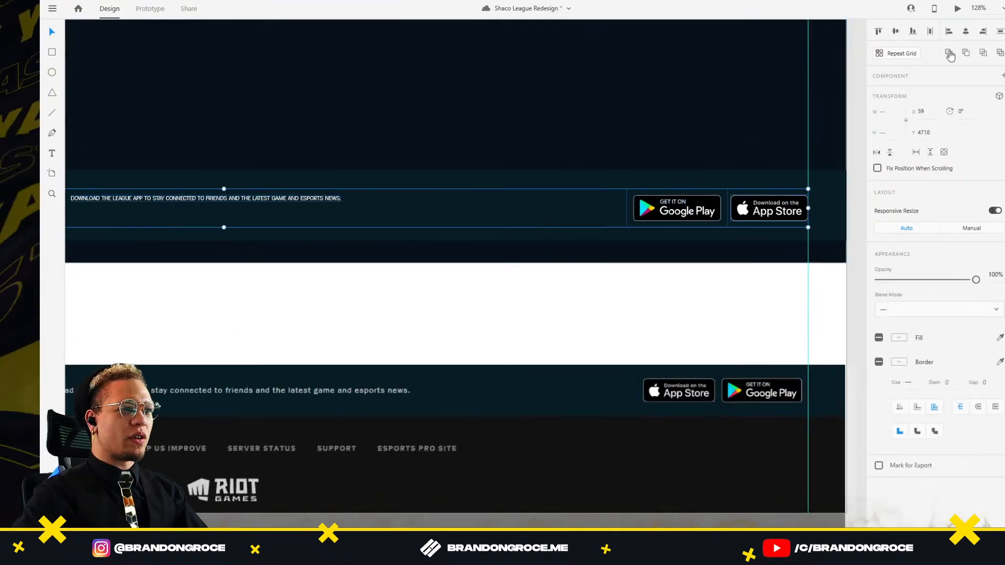
left_click(897, 32)
key("Escape")
Step: Shorten the dark background rectangle to 877 px high so it ends near the top edge of the app-download bar
scroll(607, 285, "down", 5)
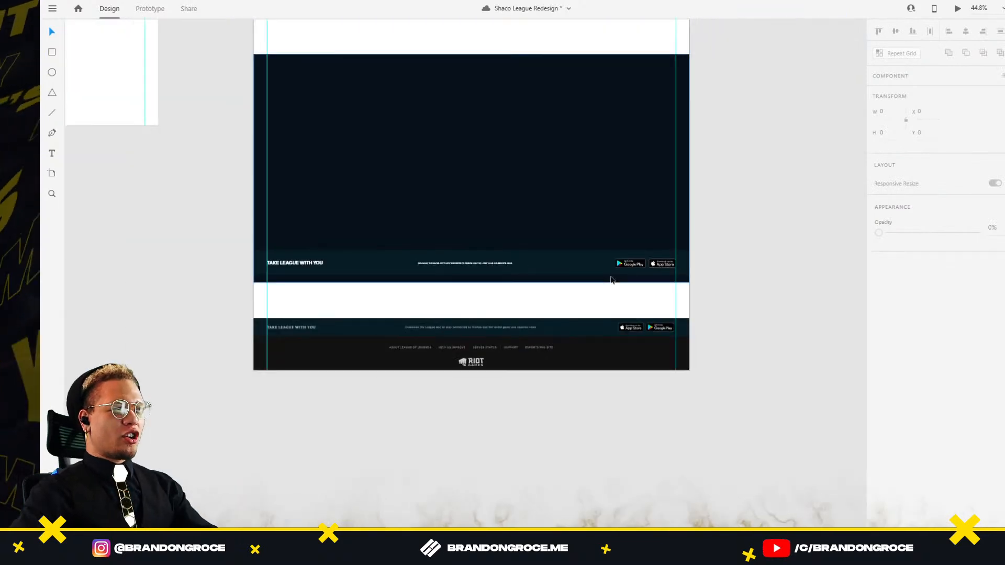
left_click(570, 209)
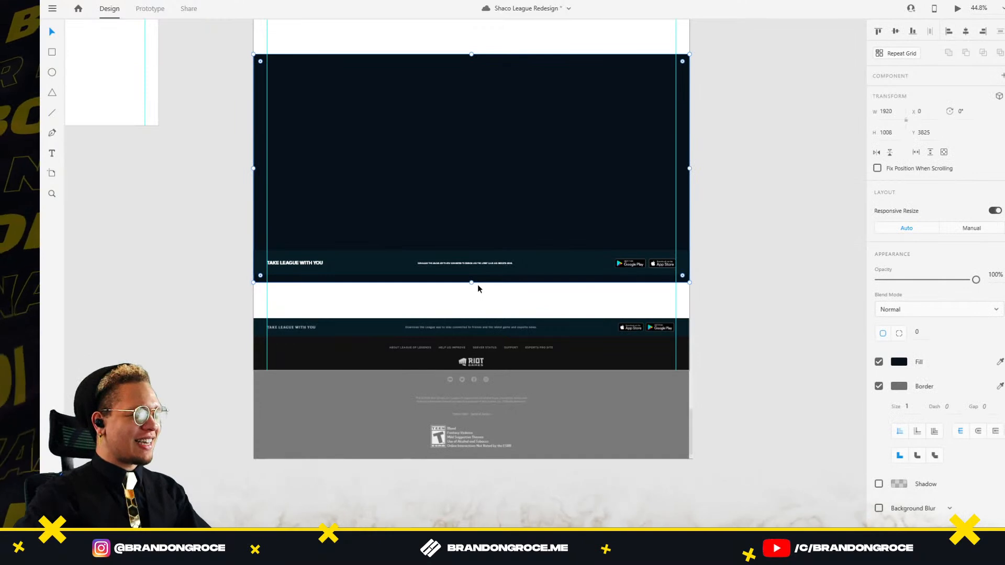
left_click_drag(472, 282, 473, 250)
left_click(735, 271)
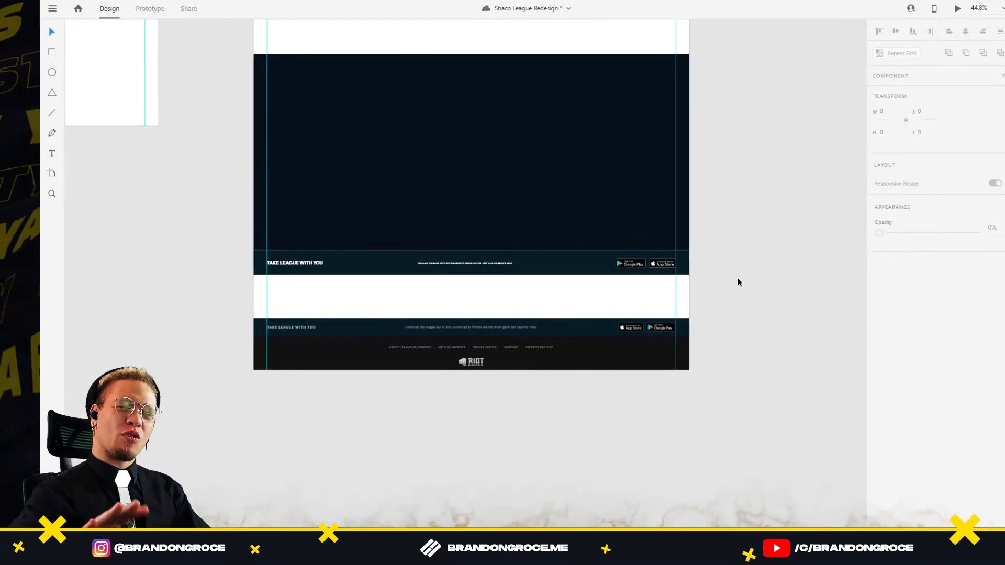
left_click(498, 244)
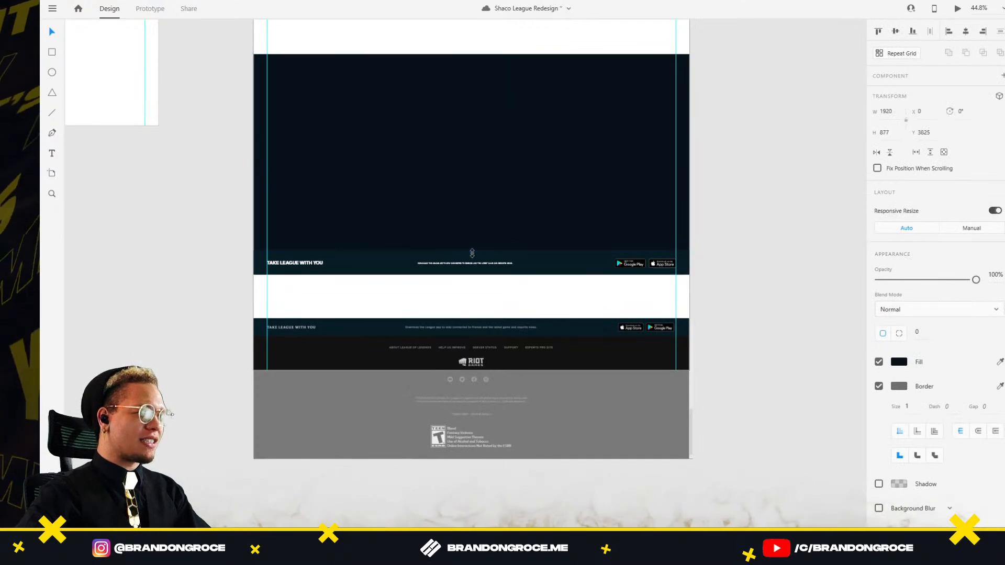
left_click(737, 242)
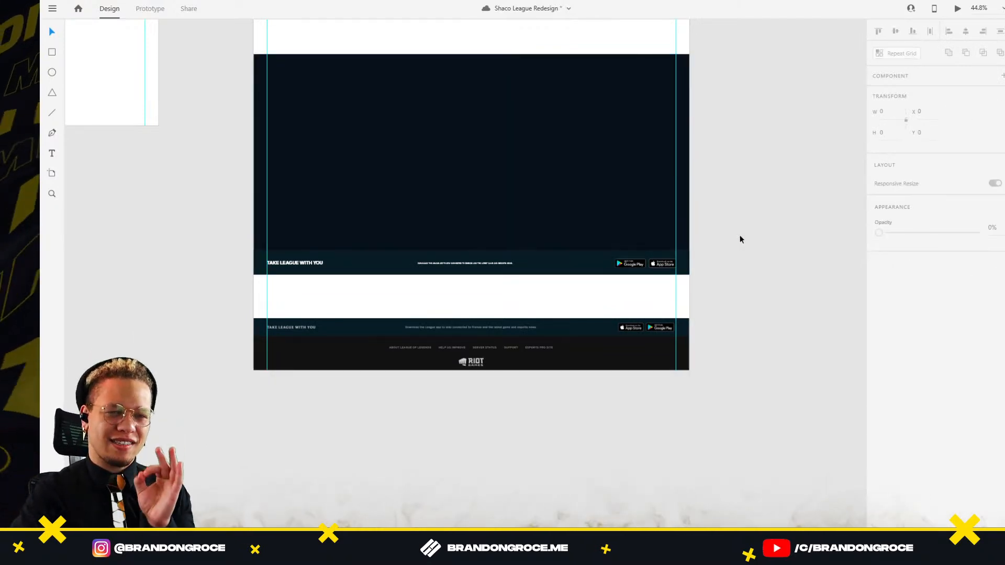
Step: Move the reference footer image off the artboard into the empty canvas to its right
left_click(360, 351)
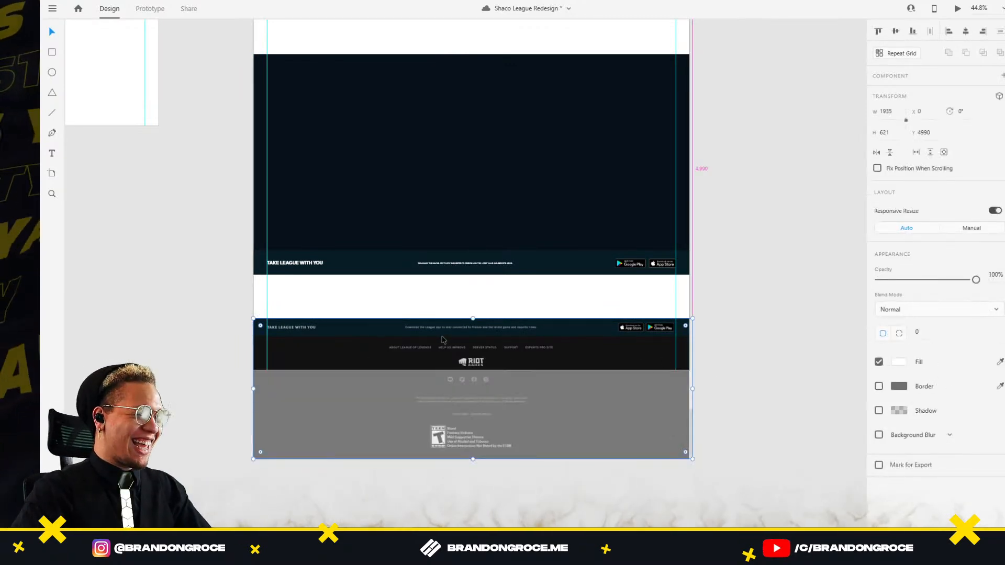
scroll(452, 327, "up", 3)
scroll(482, 338, "down", 3)
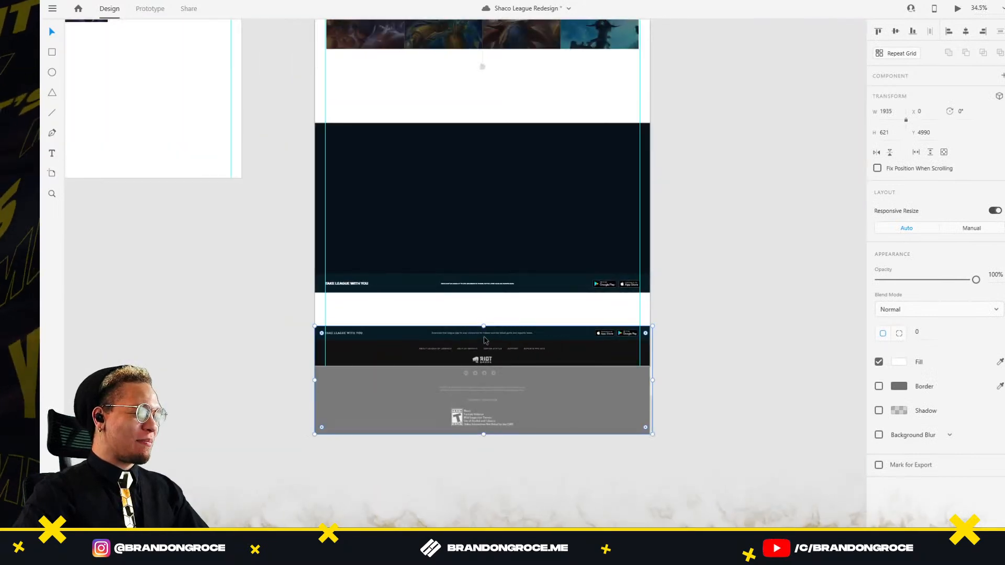
left_click_drag(482, 339, 827, 315)
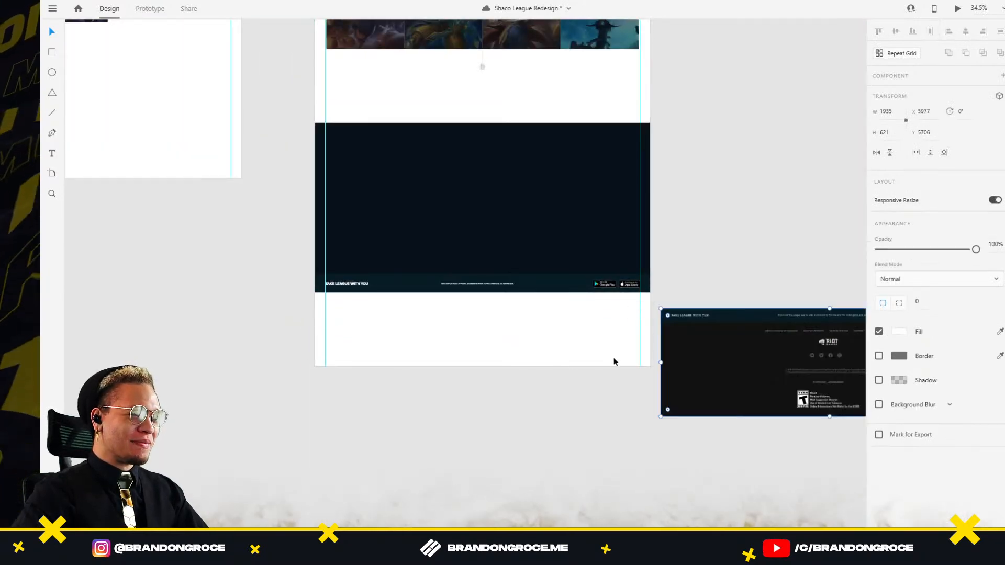
Step: Draw a 1920 by 441 px rectangle over the empty artboard area beneath the app-download bar
key("r")
mouse_move(317, 291)
left_mouse_down()
mouse_move(478, 354)
mouse_move(651, 365)
left_mouse_up()
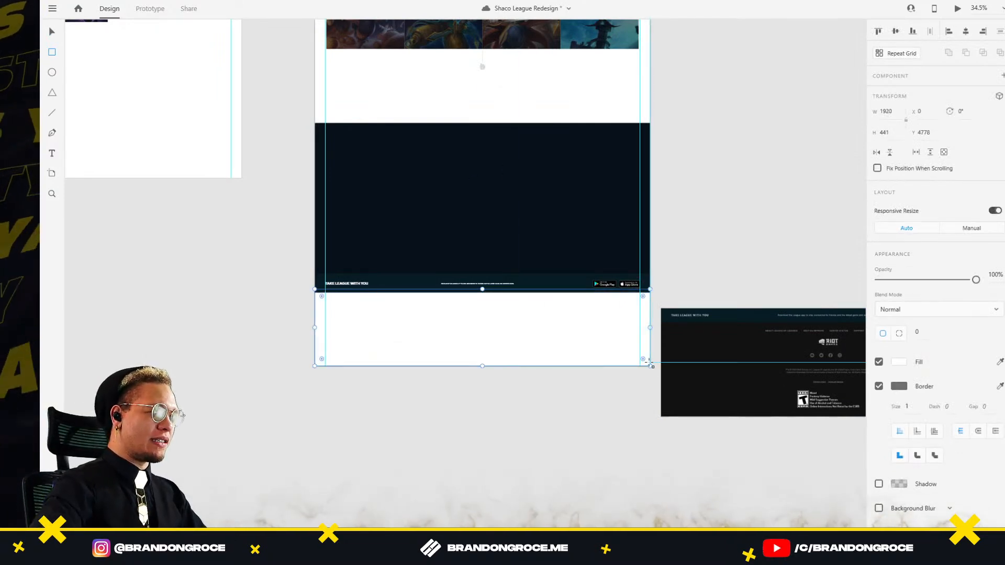
key("v")
left_click(713, 249)
left_click(589, 340)
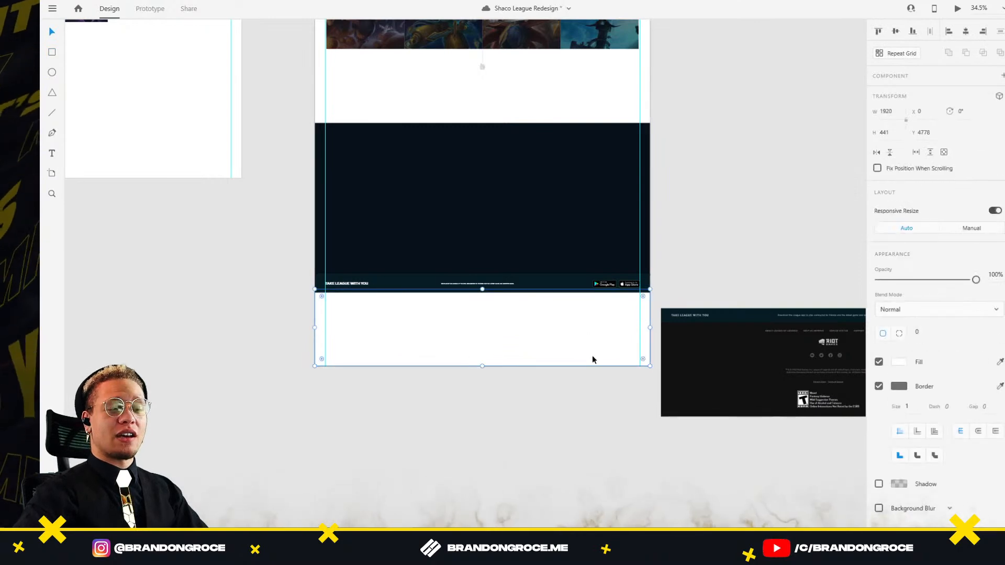
scroll(655, 294, "up", 8)
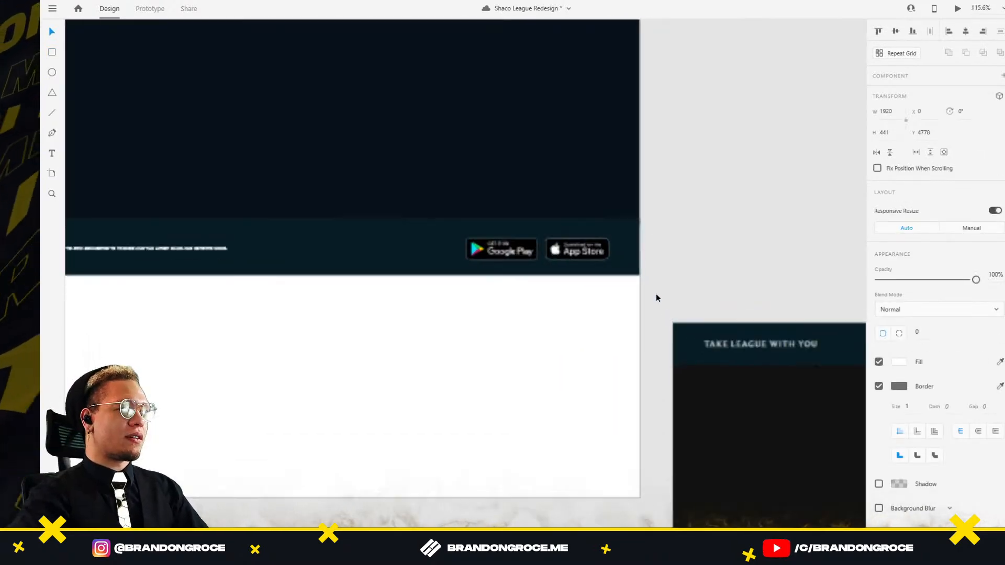
scroll(606, 192, "up", 4)
left_click_drag(630, 174, 595, 350)
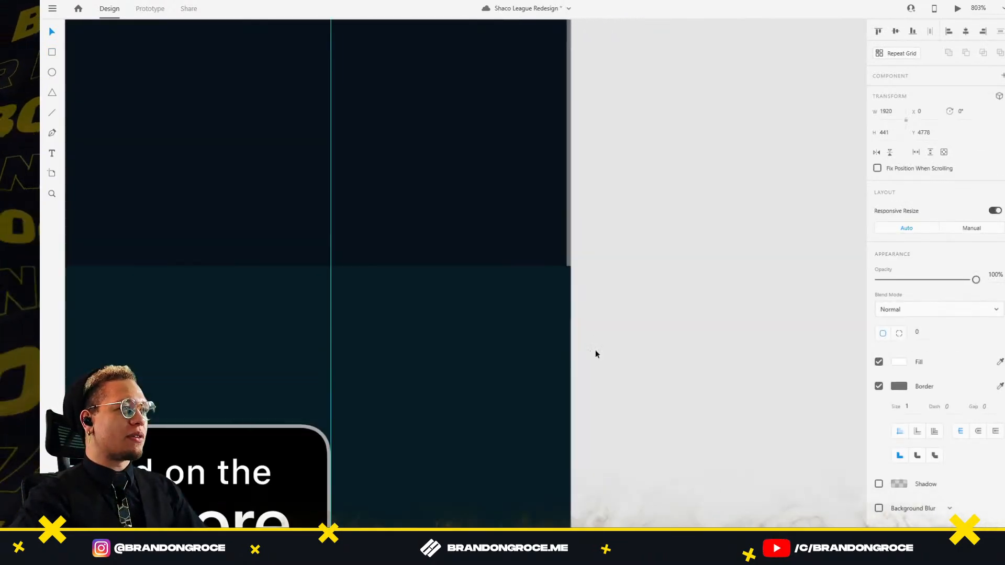
Step: Extend the dark background rectangle down to the bottom edge of the artboard
scroll(574, 313, "down", 8)
scroll(606, 338, "down", 4)
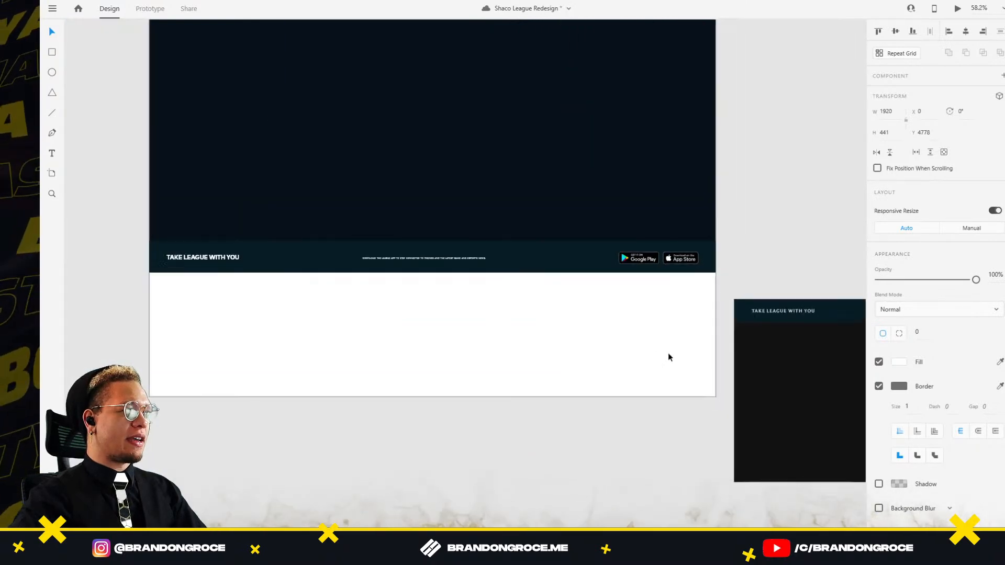
mouse_move(769, 338)
left_mouse_down()
mouse_move(709, 388)
mouse_move(769, 342)
left_mouse_up()
left_click(372, 217)
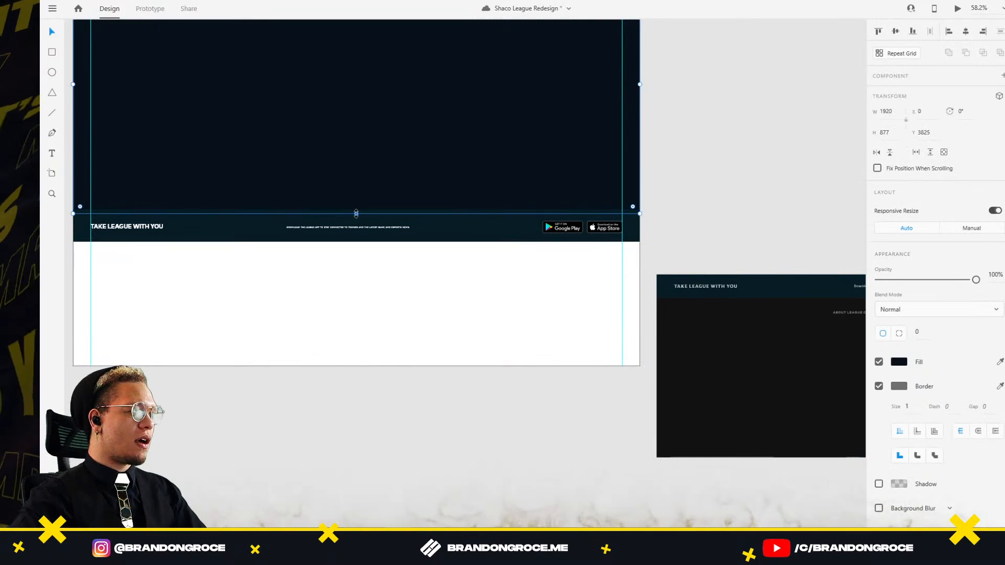
left_click_drag(356, 213, 354, 365)
left_click(463, 418)
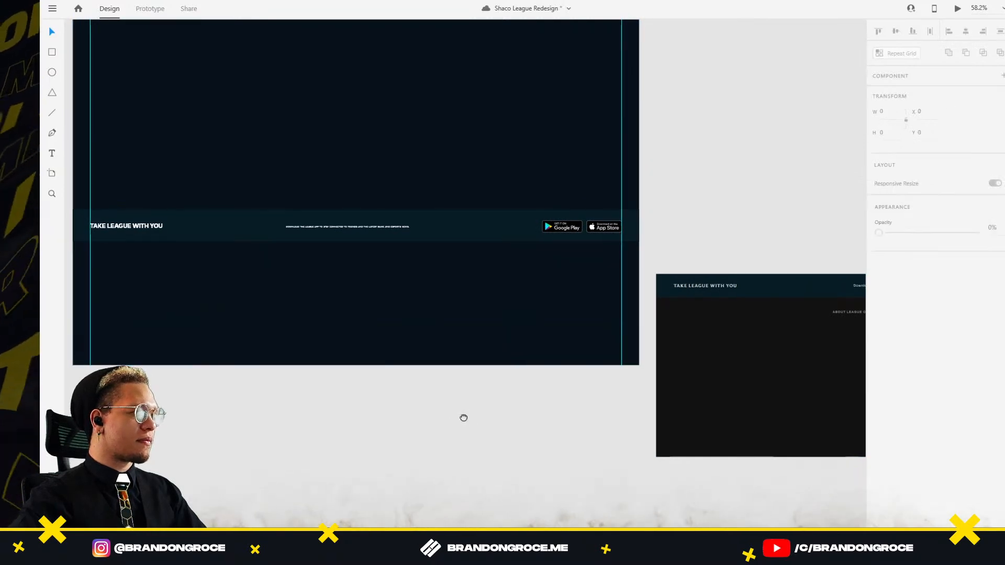
Step: Place the reference footer image just beneath the artboard, lined up with its left edge
left_click_drag(463, 418, 294, 354)
left_click_drag(694, 334, 156, 428)
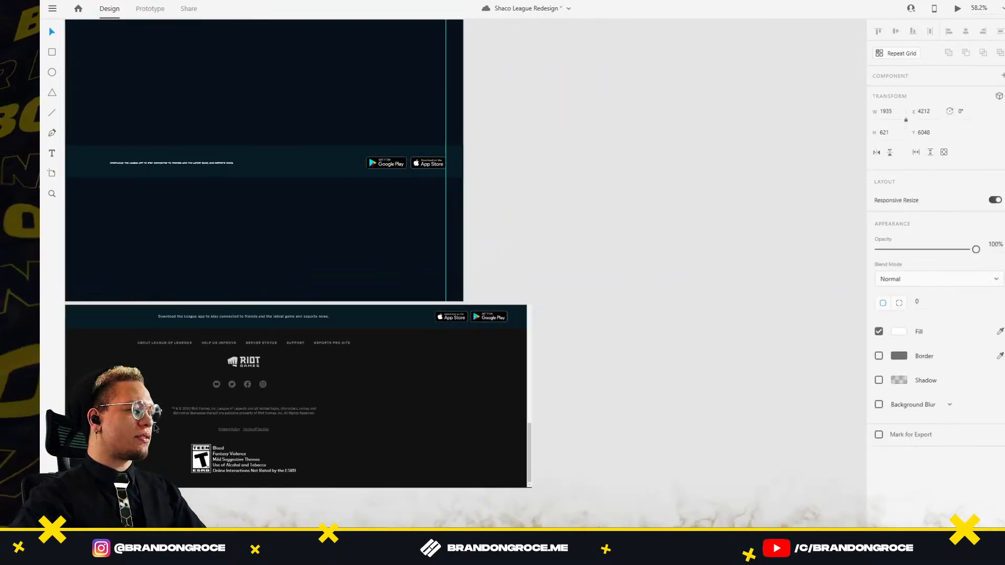
left_click_drag(348, 263, 565, 232)
left_click_drag(511, 339, 447, 343)
left_click(759, 230)
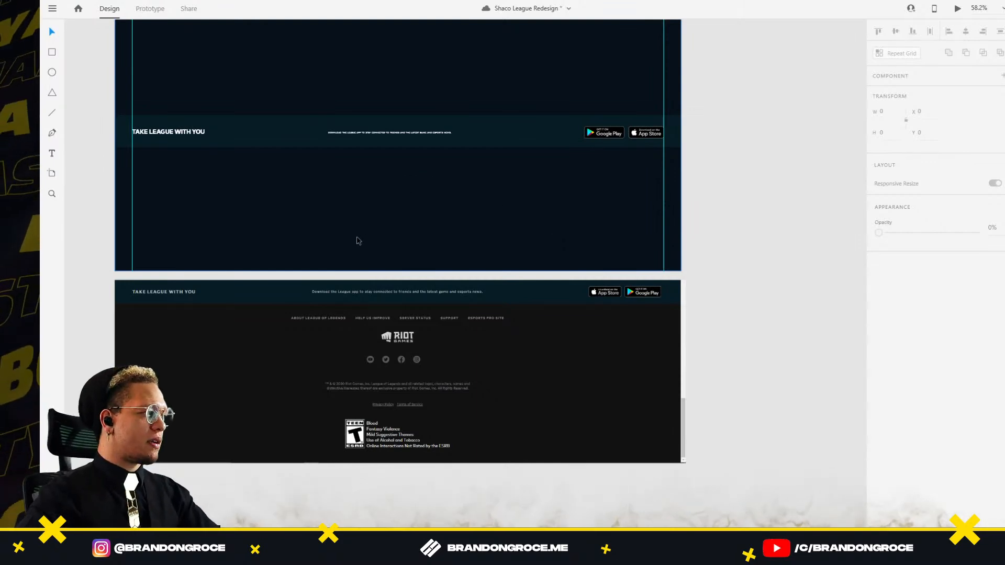
Step: Duplicate the app-download description and place the copy below the app-download bar at X 566, Y 4838
scroll(353, 231, "left", 2)
scroll(353, 231, "down", 1)
left_click(423, 114)
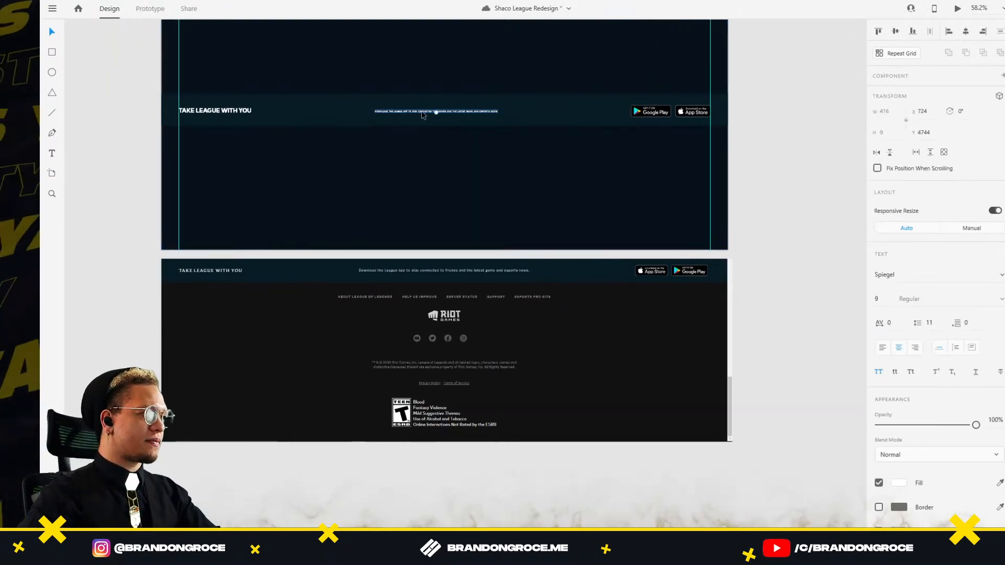
left_click_drag(423, 114, 375, 137)
scroll(375, 137, "up", 5)
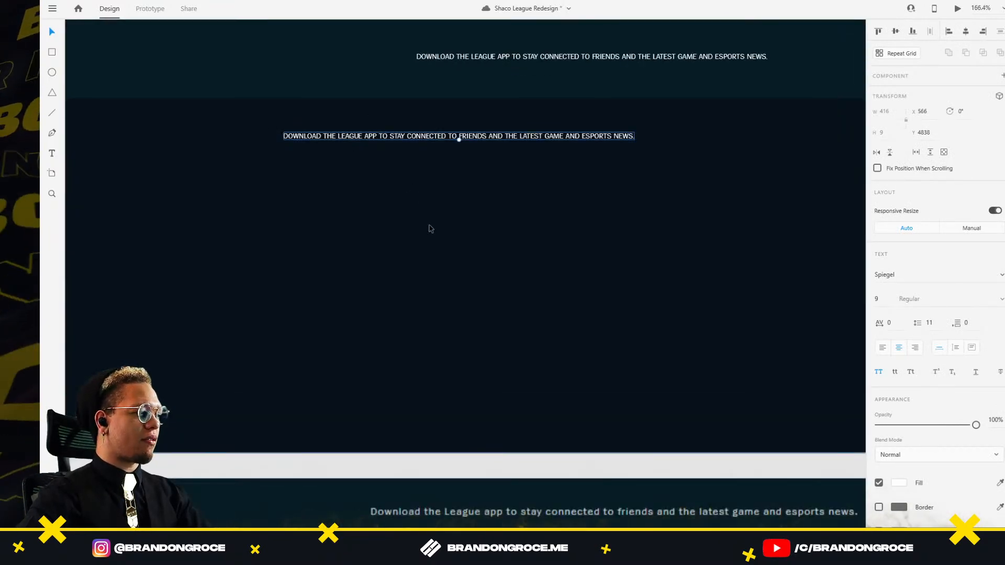
left_click_drag(431, 227, 395, 136)
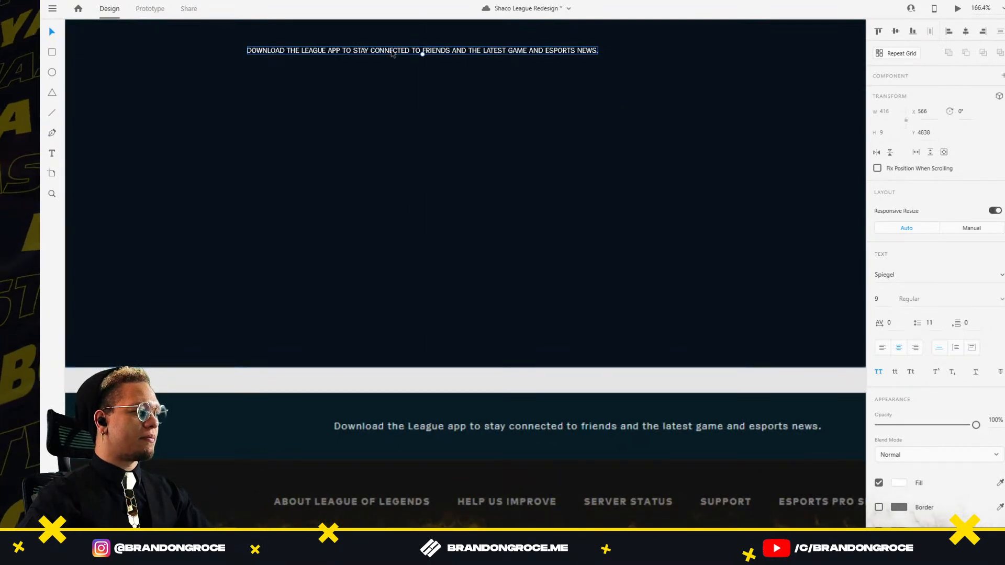
Step: Switch to the browser, return to the Shaco champion page on the League site, and close its developer tools
key("alt+Tab")
key("alt+Tab")
key("alt+Tab")
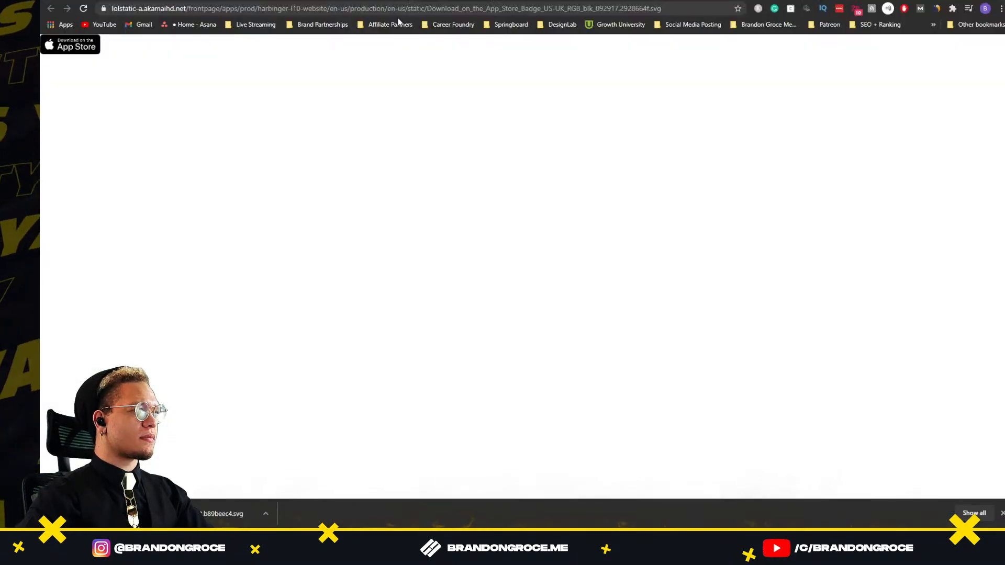
left_click(508, 1)
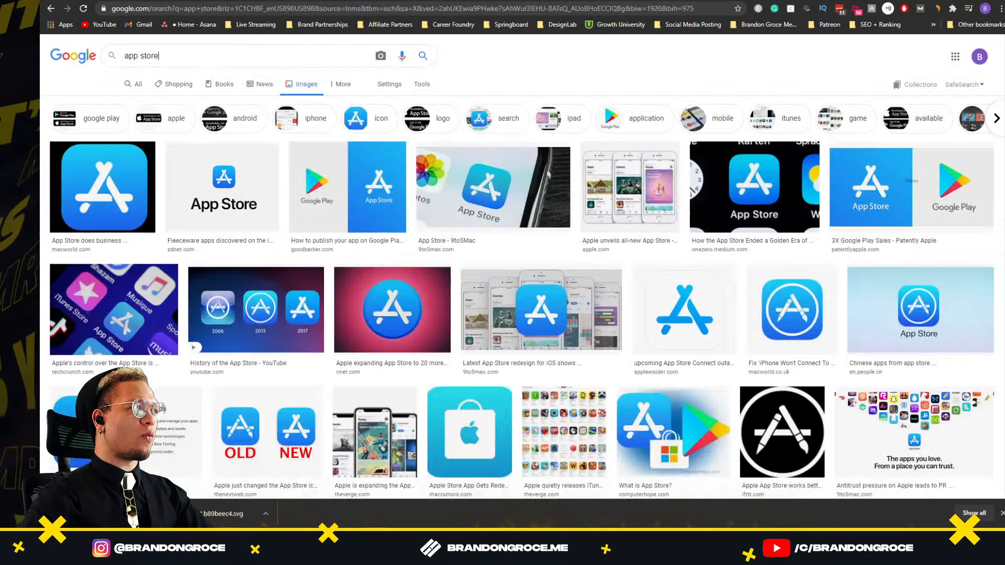
key("ctrl+shift+Tab")
key("ctrl+shift+Tab")
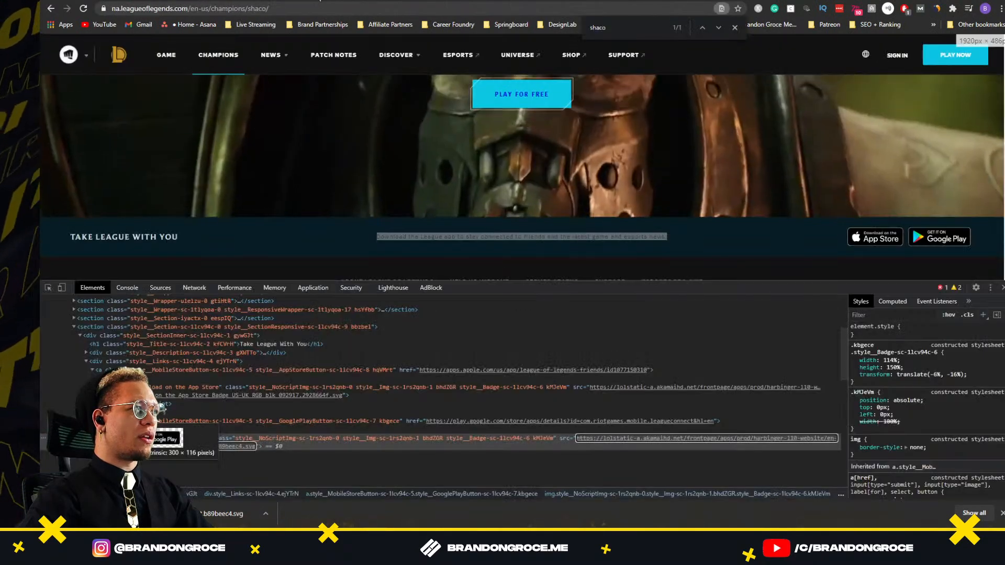
key("ctrl+Tab")
key("ctrl+shift+Tab")
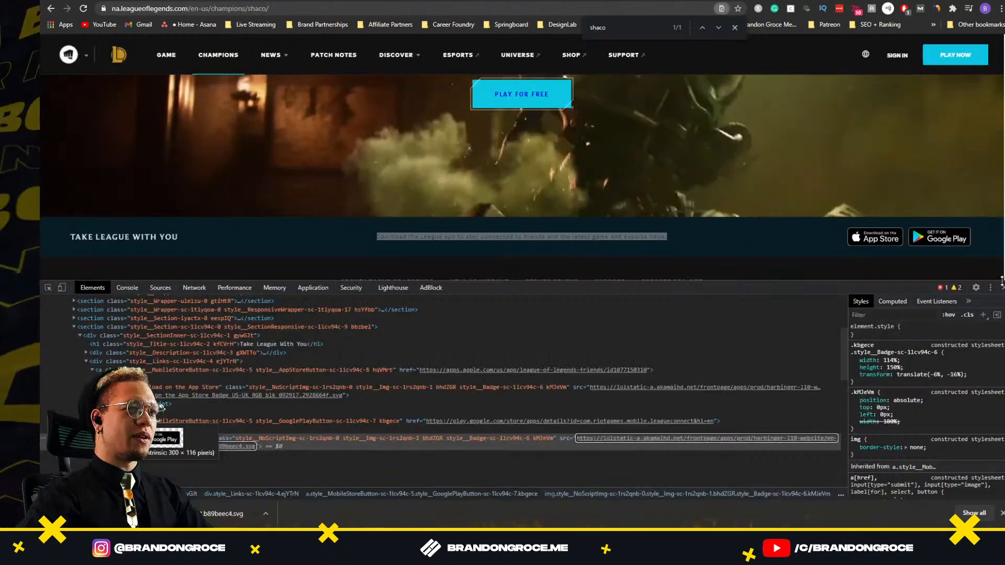
left_click(1001, 289)
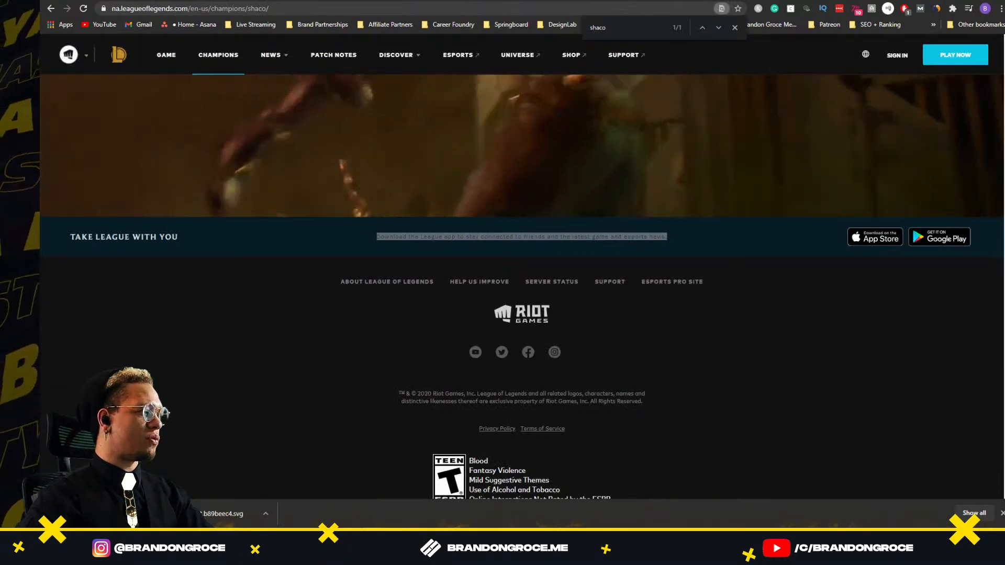
Step: Inspect the "About League of Legends" footer link in the developer tools and copy its label text
key("ctrl+shift+c")
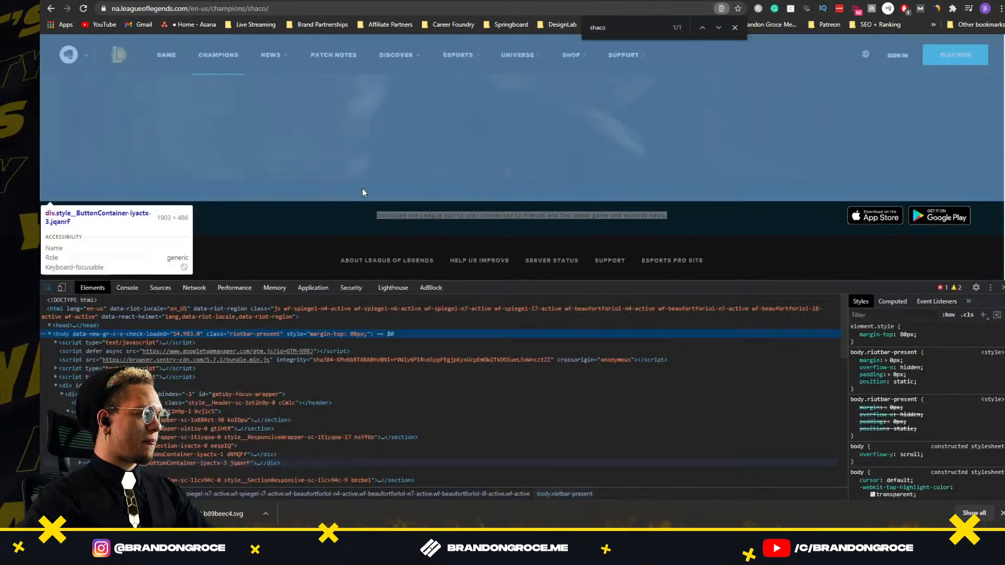
scroll(362, 188, "down", 3)
left_click(49, 289)
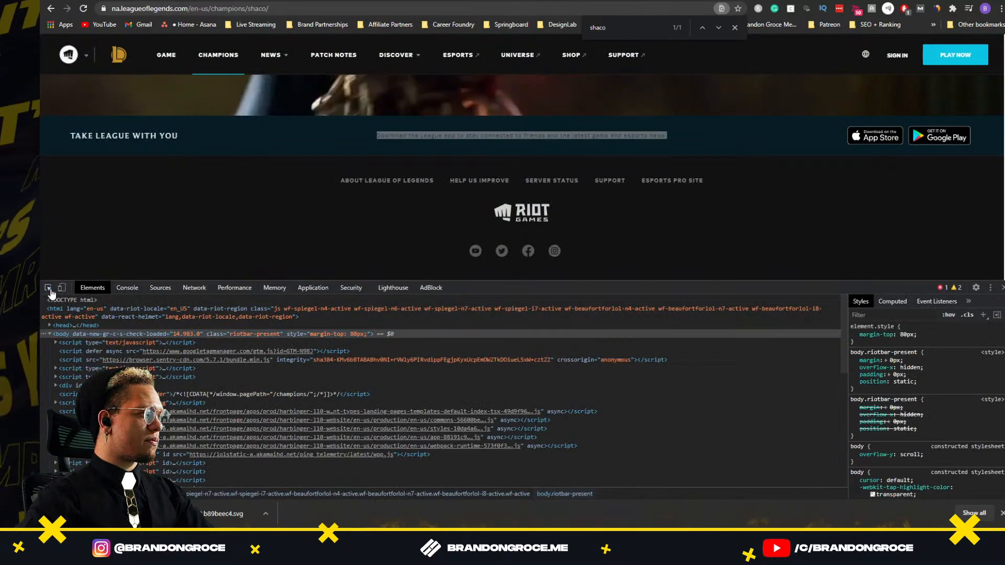
left_click(48, 289)
left_click(370, 181)
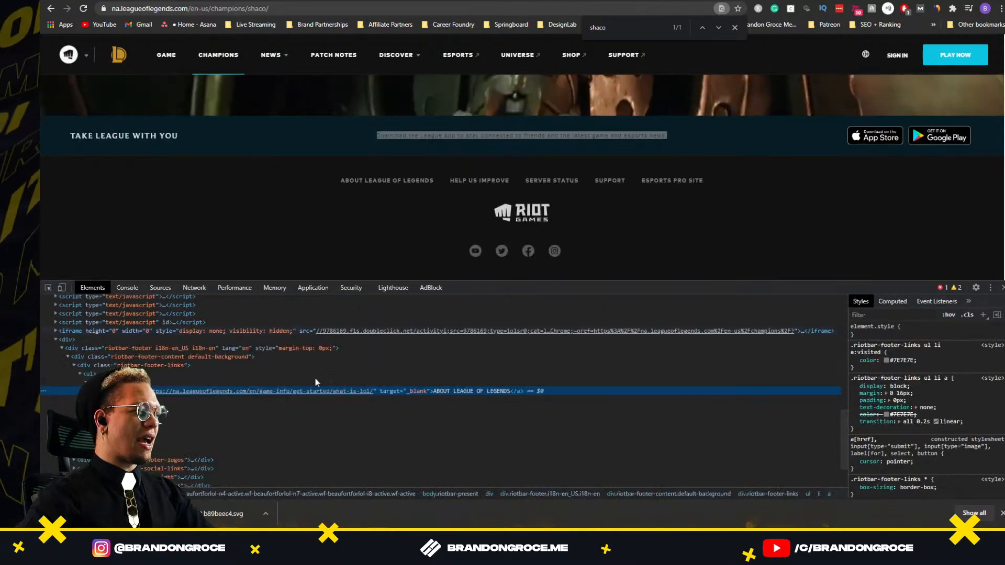
double_click(464, 391)
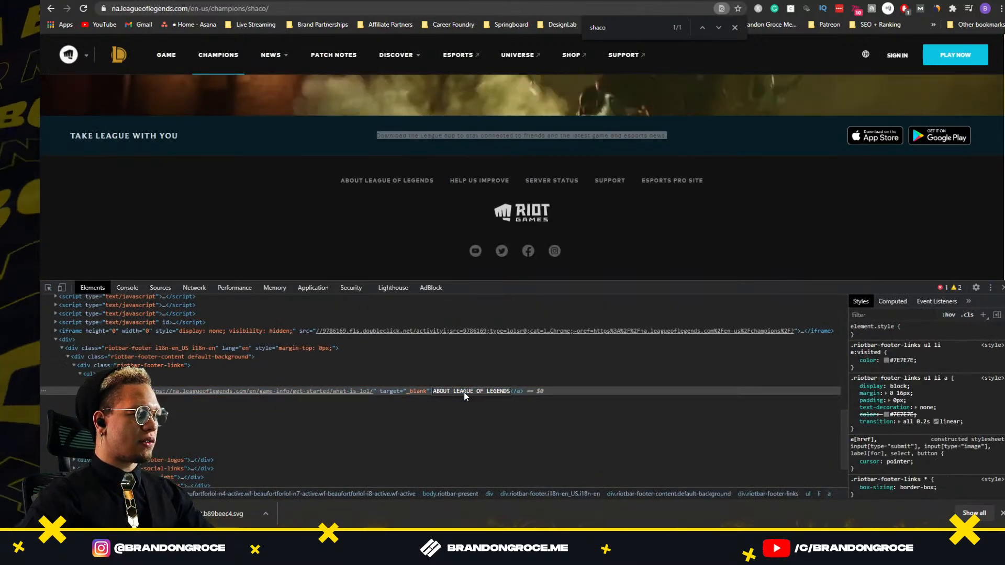
Step: Switch back to Adobe XD and replace the duplicated description's text with "ABOUT LEAGUE OF LEGENDS"
key("alt+Tab")
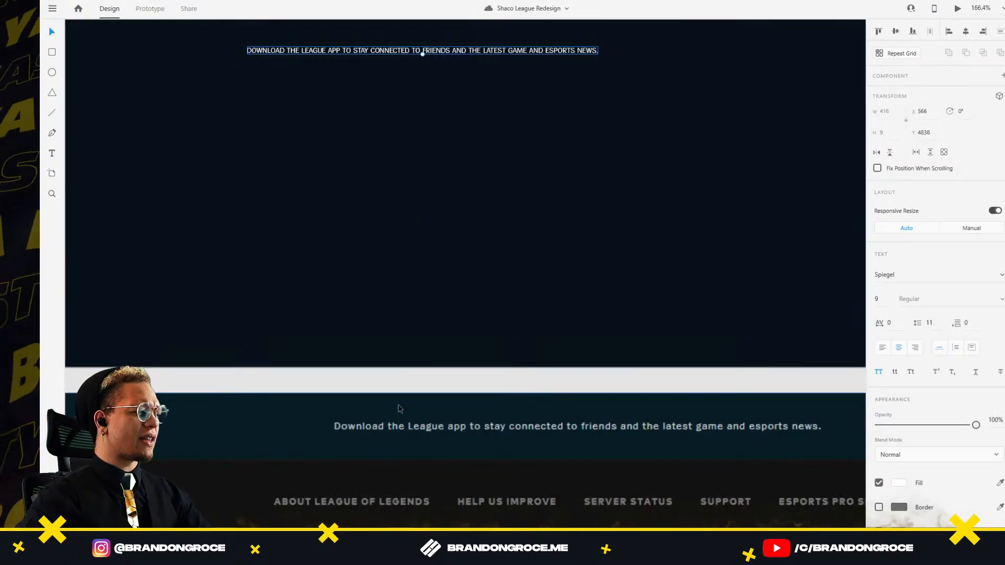
double_click(341, 51)
key("ctrl+a")
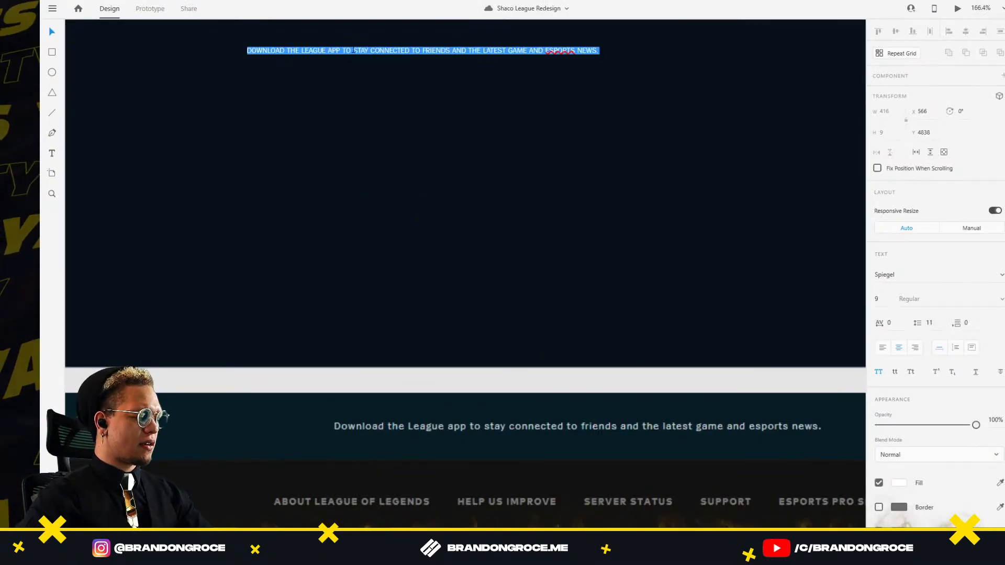
key("ctrl+v")
key("Escape")
Step: Nudge the "ABOUT LEAGUE OF LEGENDS" label 50 px left to X 671
scroll(535, 104, "down", 4)
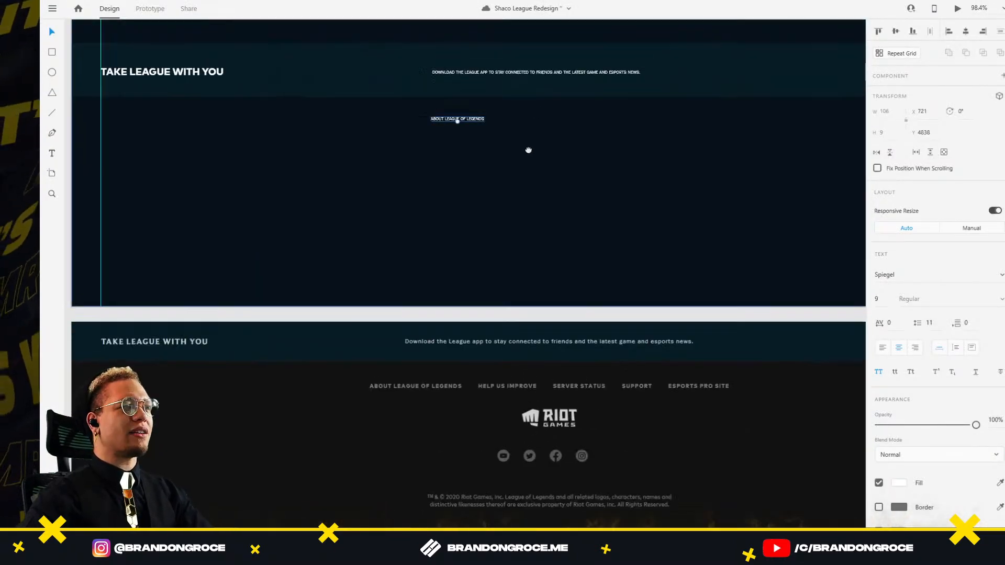
key("shift+Left")
key("shift+Left")
key("shift+Left")
key("shift+Left")
key("shift+Left")
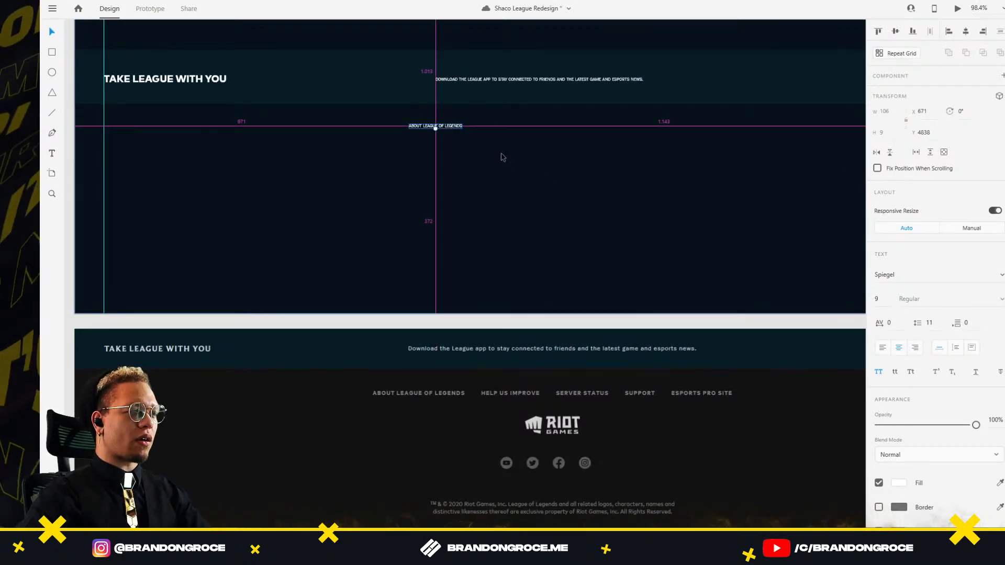
Step: Duplicate the "ABOUT LEAGUE OF LEGENDS" label and place the copy to its right on the same line at X 800
scroll(497, 157, "up", 4)
left_click_drag(409, 110, 518, 113)
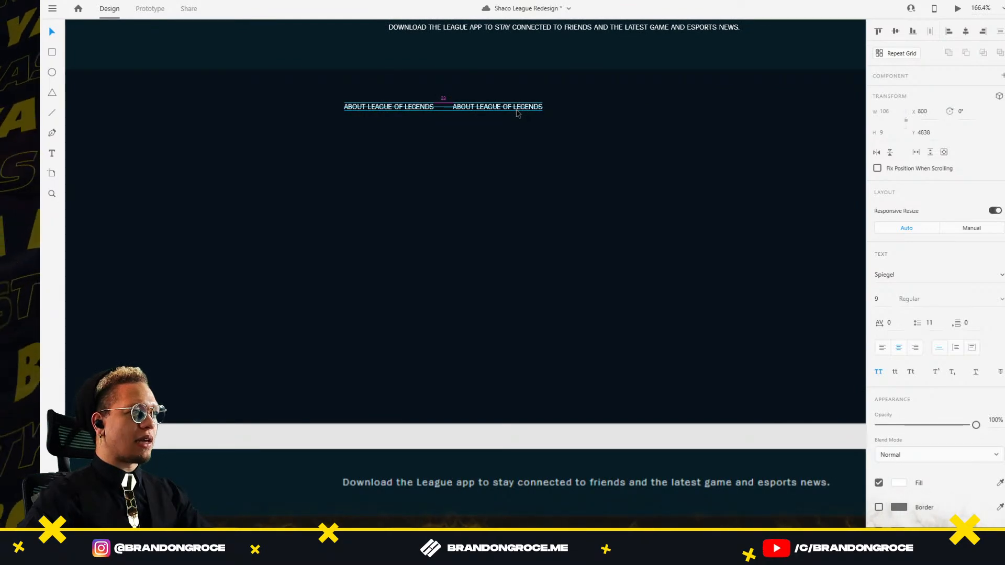
scroll(539, 124, "down", 4)
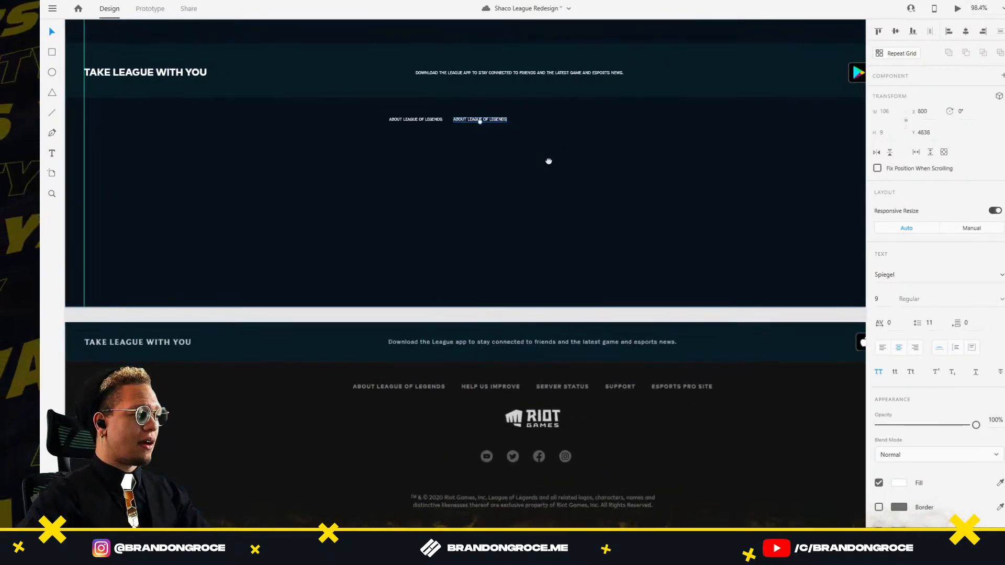
Step: Copy the "Help Us Improve" footer link text from the League site in the browser and replace the second label's text in Adobe XD with "HELP US IMPROVE"
key("alt+Tab")
left_click(48, 288)
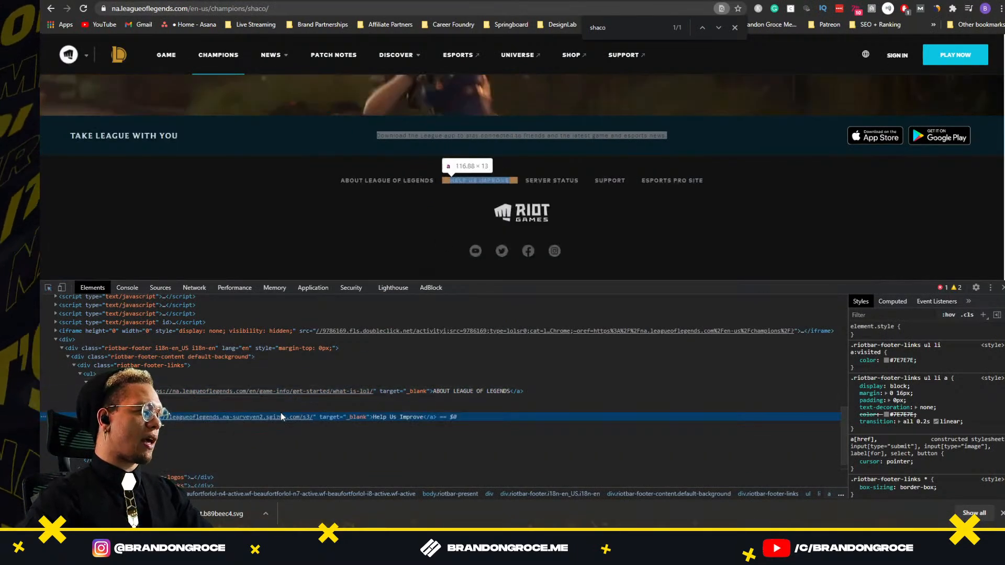
double_click(405, 417)
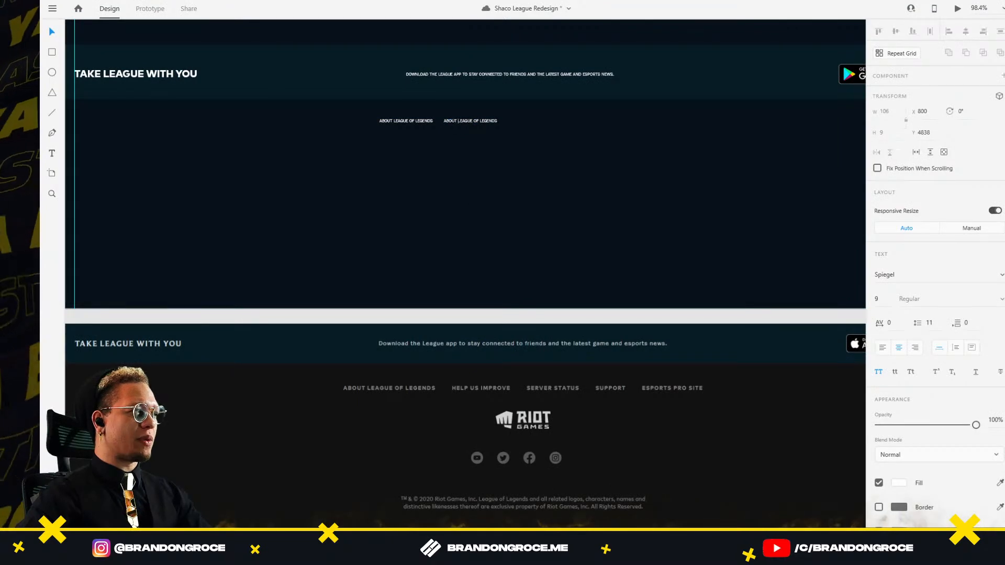
double_click(461, 121)
type("HELP US IMPROVE")
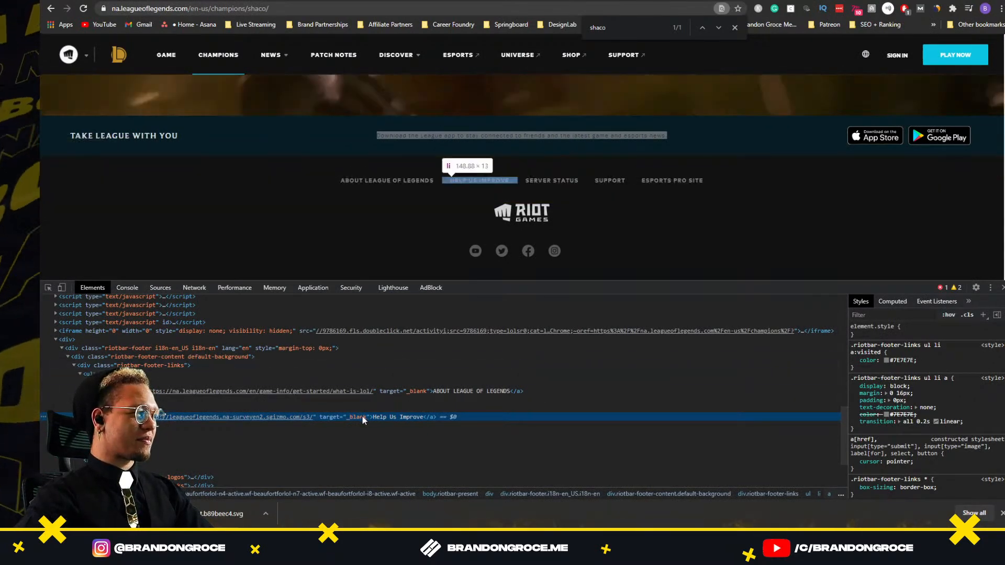
Step: Switch to the browser, inspect the "Server Status" footer link in the developer tools and copy its label text
left_click(48, 288)
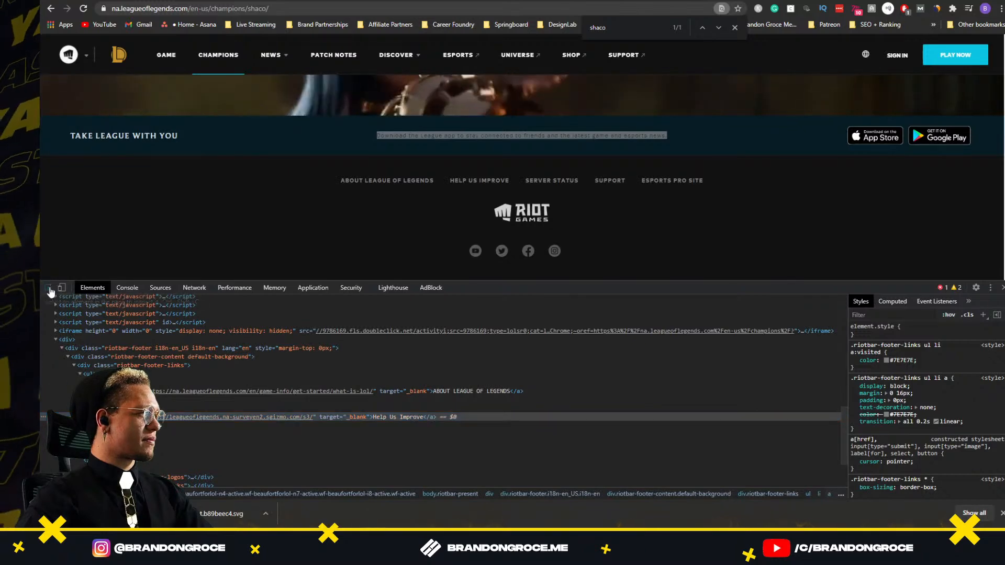
left_click(535, 181)
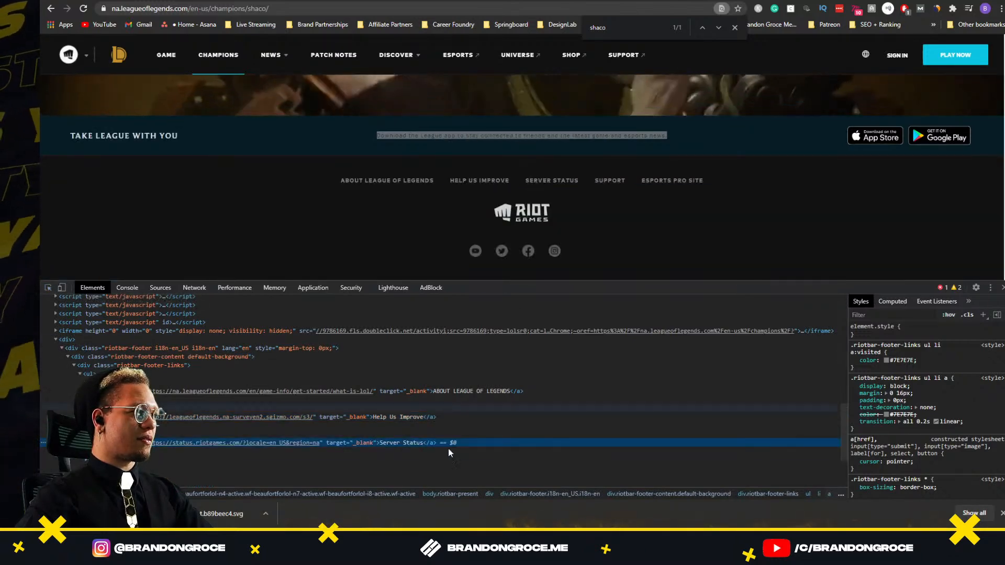
double_click(393, 443)
Step: Switch back to Adobe XD, duplicate the "HELP US IMPROVE" label to its right at X 929 and change the copy's text to "SERVER STATUS"
key("alt+Tab")
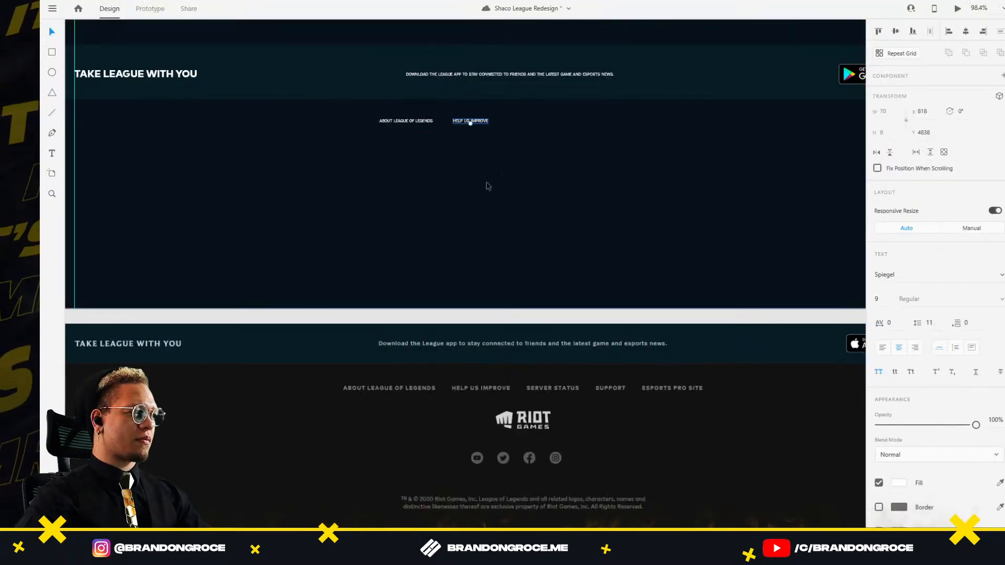
key("alt")
left_click_drag(477, 123, 530, 122)
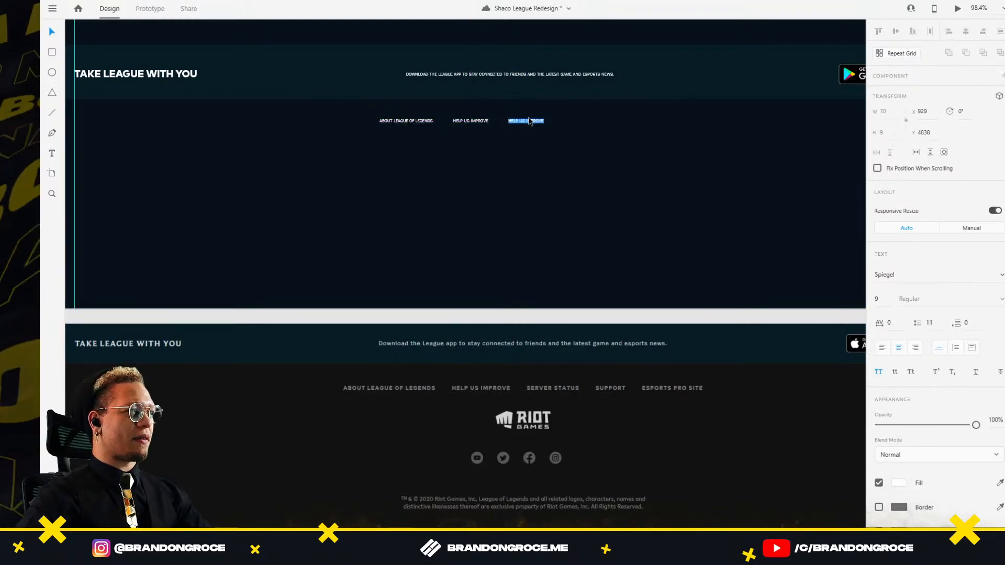
left_click(593, 139)
Step: Switch to the browser, inspect the "Support" footer link in the developer tools and copy its label text
key("alt+Tab")
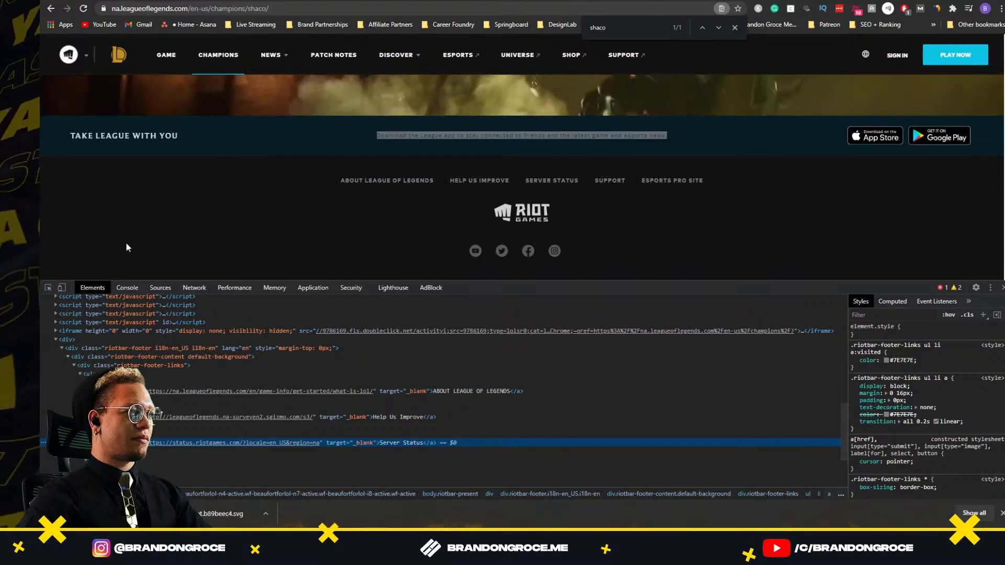
left_click(48, 287)
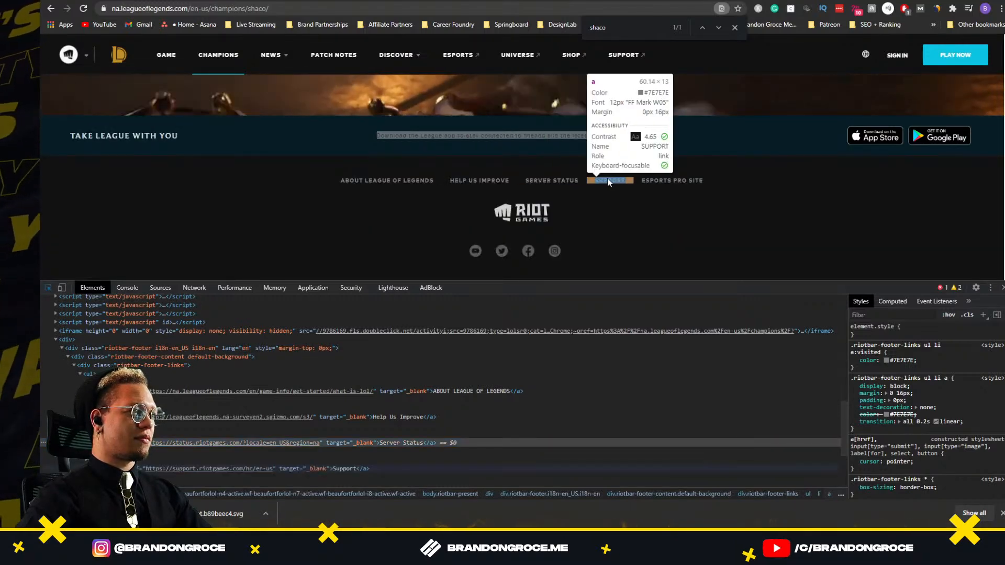
left_click(607, 179)
double_click(344, 468)
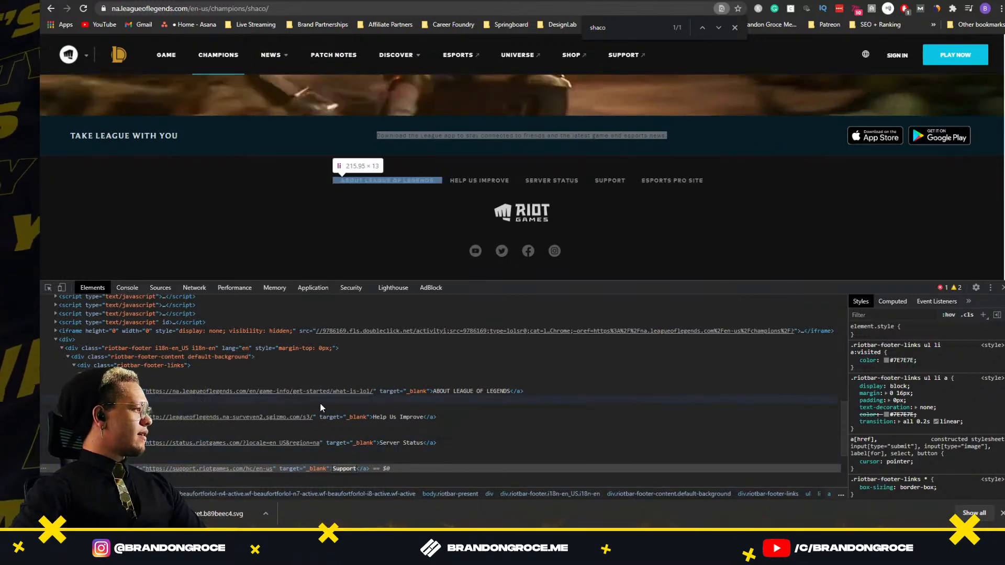
Step: Switch back to Adobe XD and duplicate the "SERVER STATUS" label to its right on the same line at X 1040
key("alt+Tab")
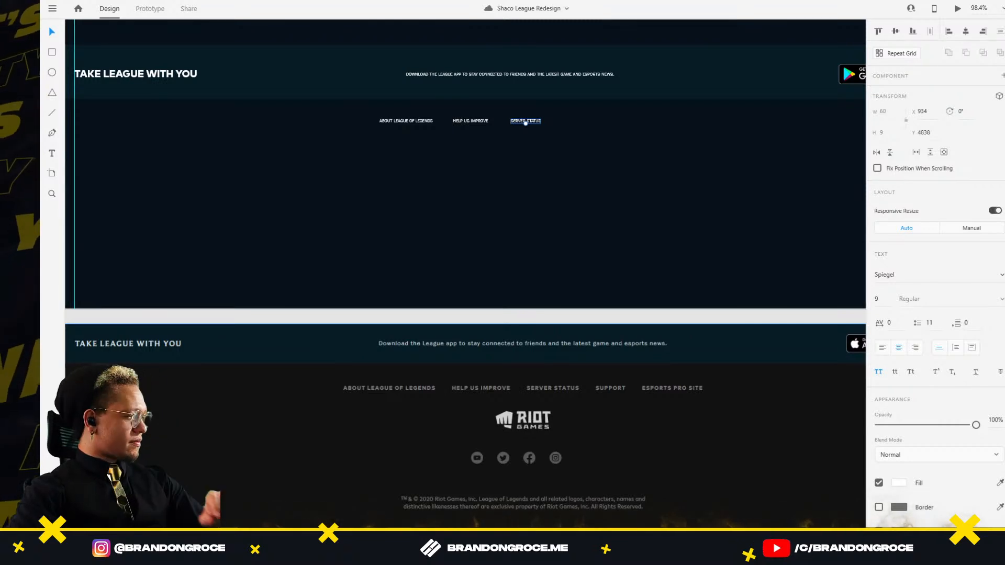
key("alt")
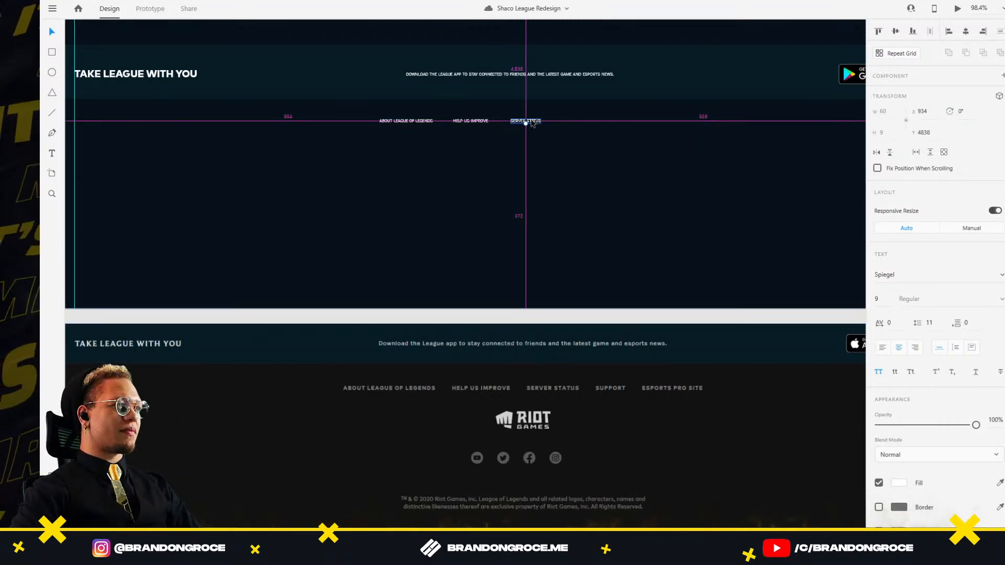
left_click_drag(532, 123, 580, 122)
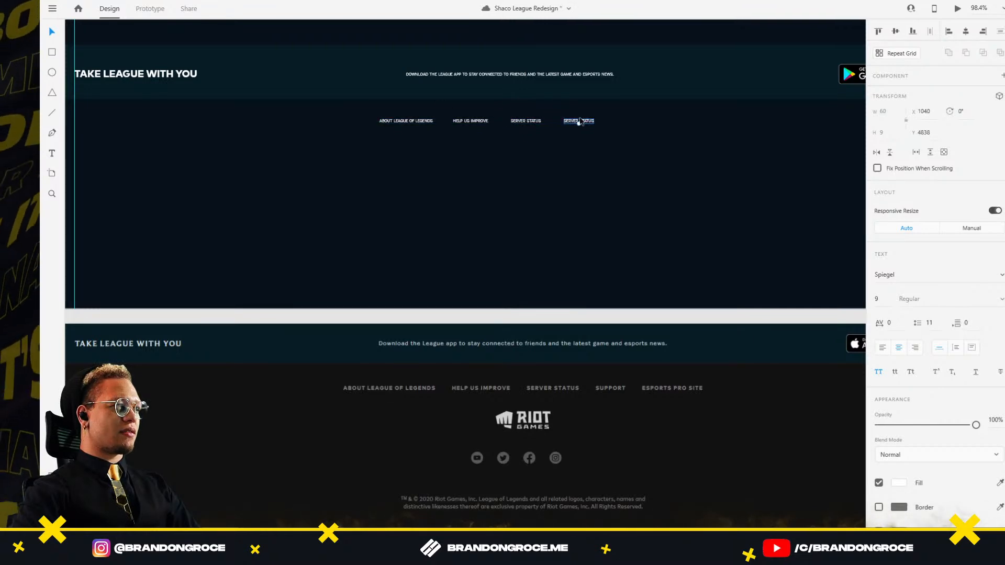
Step: Change the text of the fourth footer link, the duplicated SERVER STATUS, to "SUPPORT"
key("alt+Tab")
key("alt+Tab")
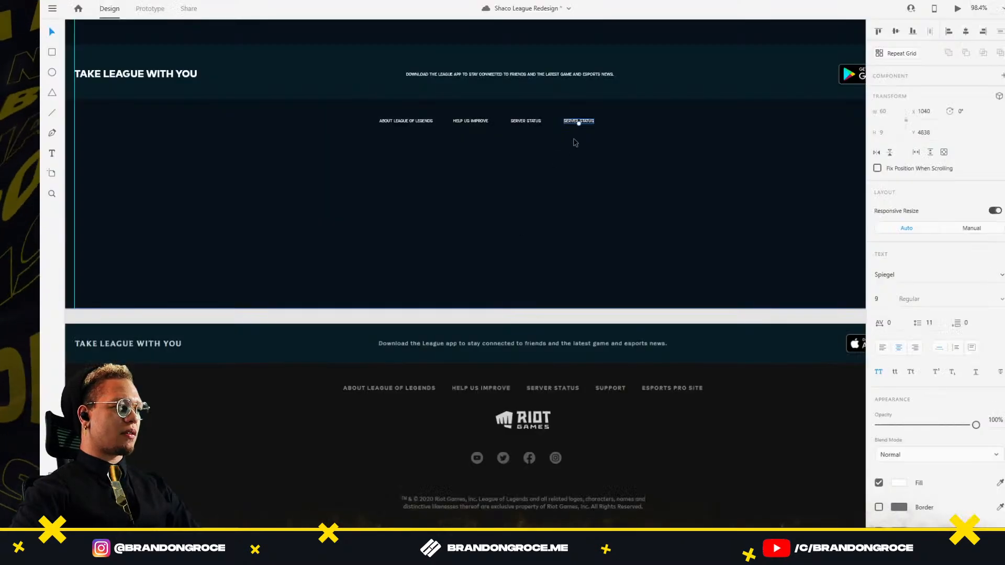
double_click(579, 123)
left_click(593, 121)
key("ctrl+a")
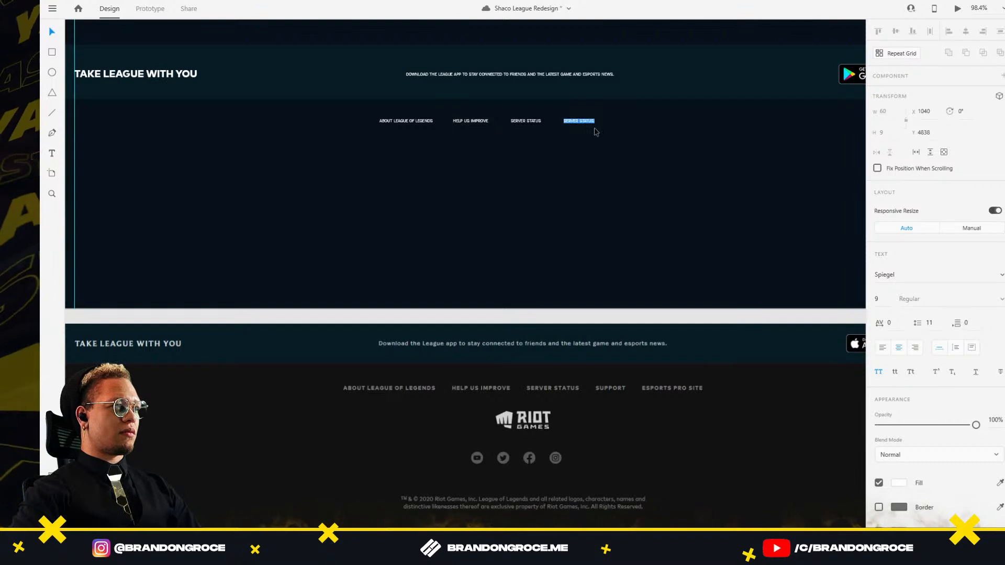
type("SUPPORT")
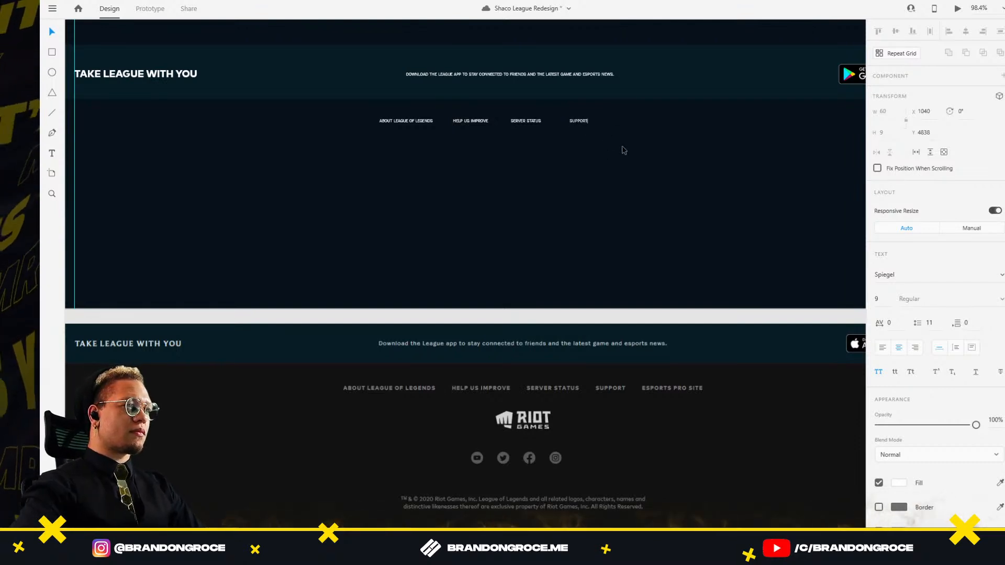
key("Escape")
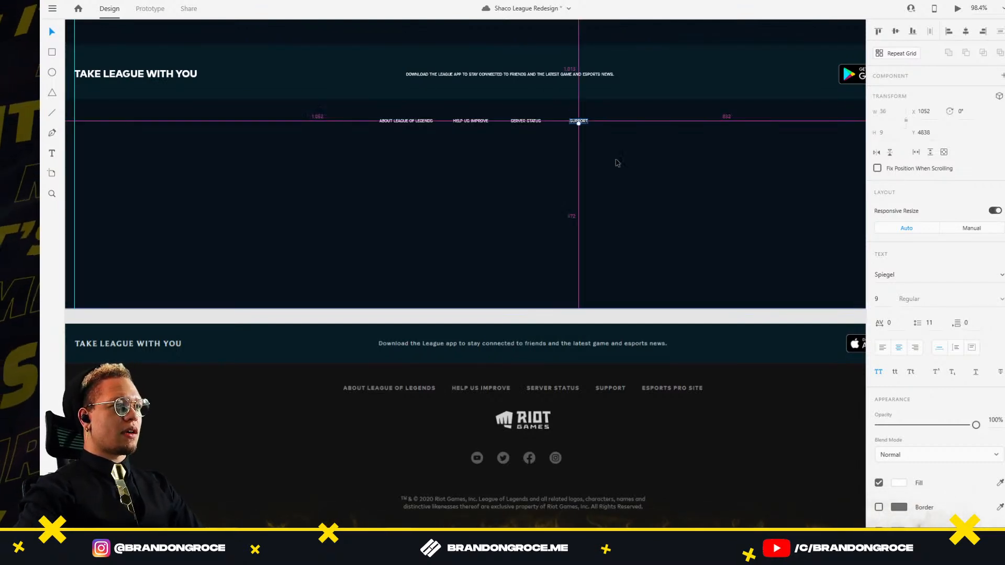
Step: Duplicate the SUPPORT link to its right, change the copy's text to the website's fifth footer link "ESPORTS PRO SITE", and save the document
left_click_drag(580, 123, 613, 122)
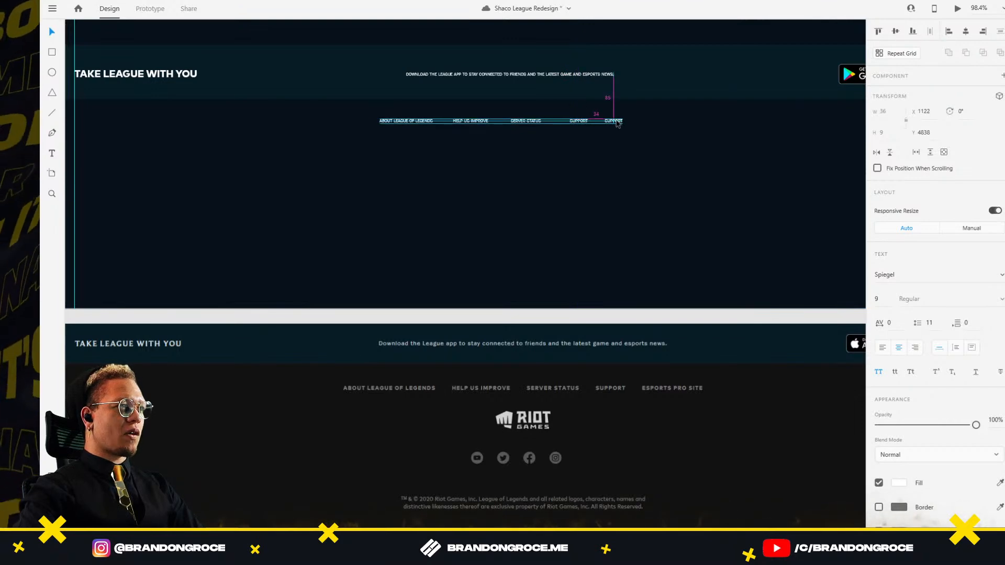
key("alt+Tab")
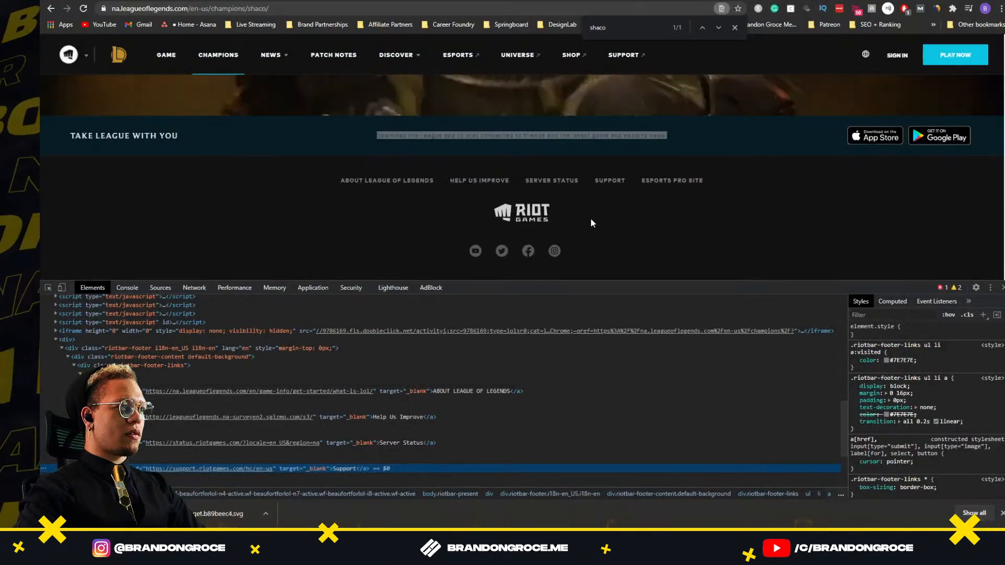
right_click(669, 180)
left_click(705, 304)
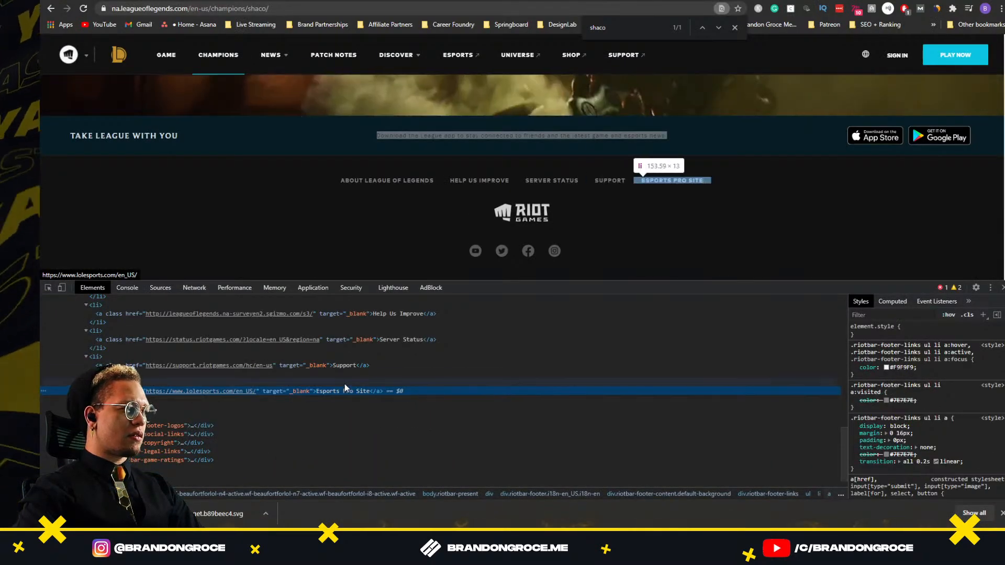
key("alt+Tab")
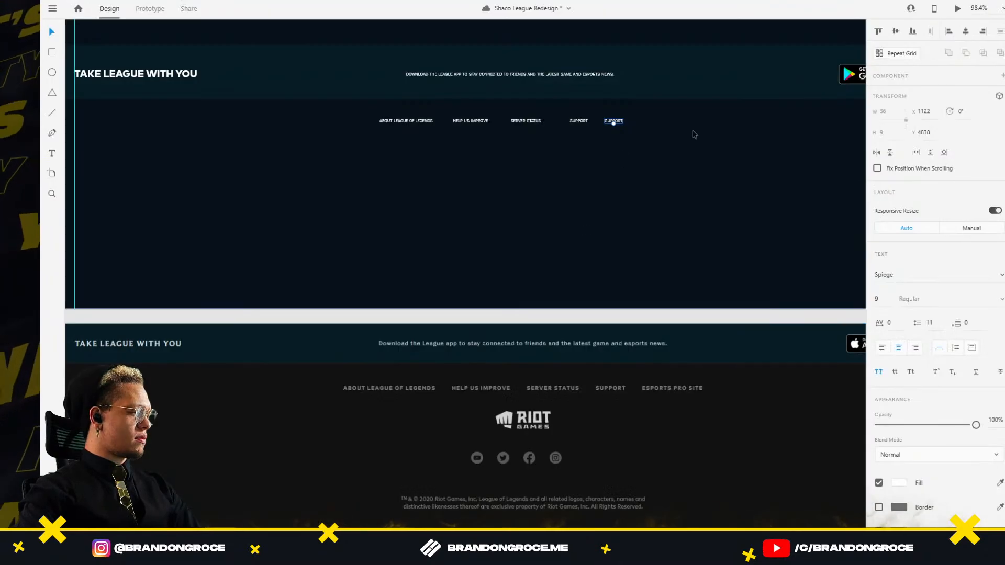
double_click(614, 121)
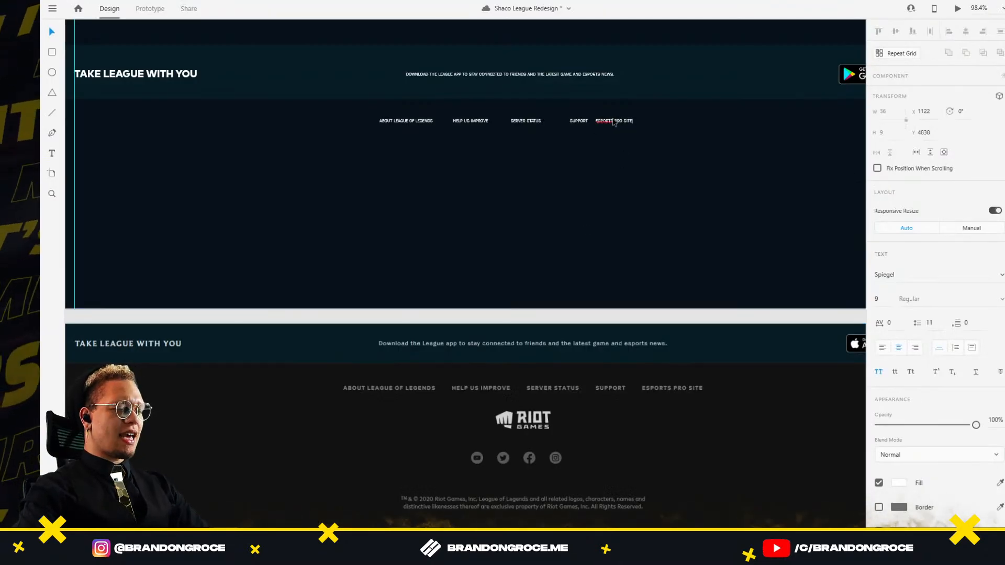
key("Escape")
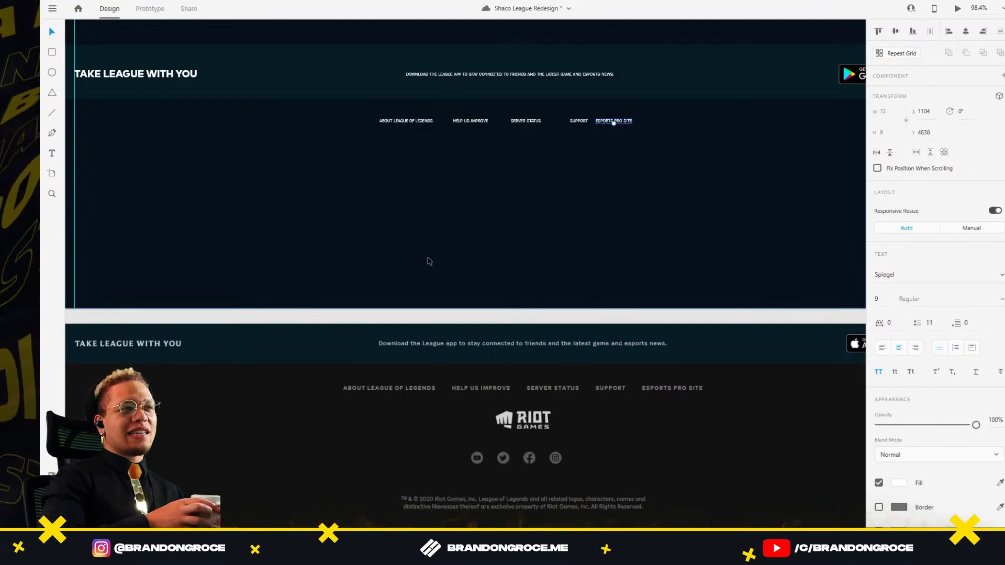
key("ctrl+s")
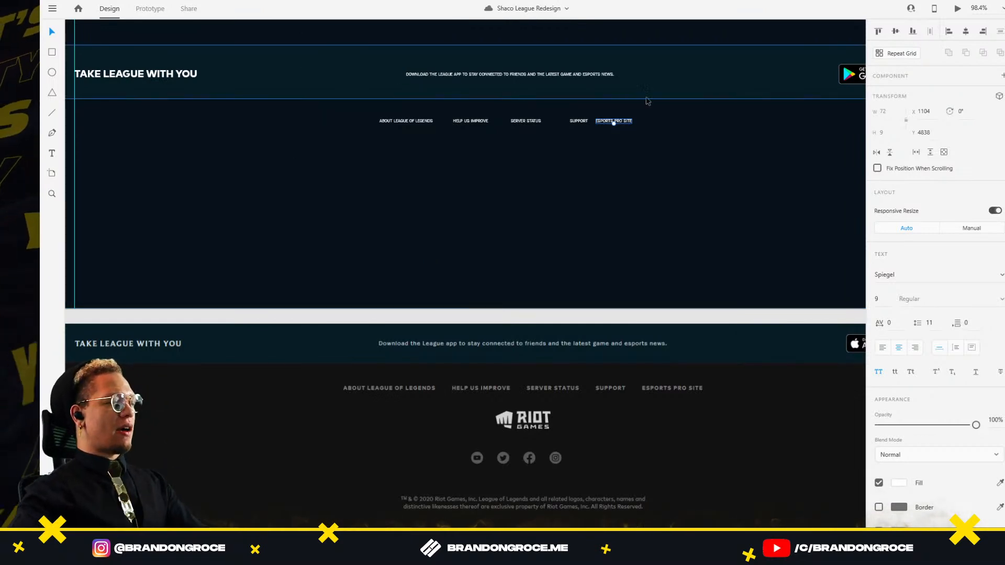
Step: Move the SUPPORT link slightly toward SERVER STATUS and distribute all five footer links evenly along the row
left_click_drag(582, 125, 576, 122)
left_click_drag(368, 120, 610, 125)
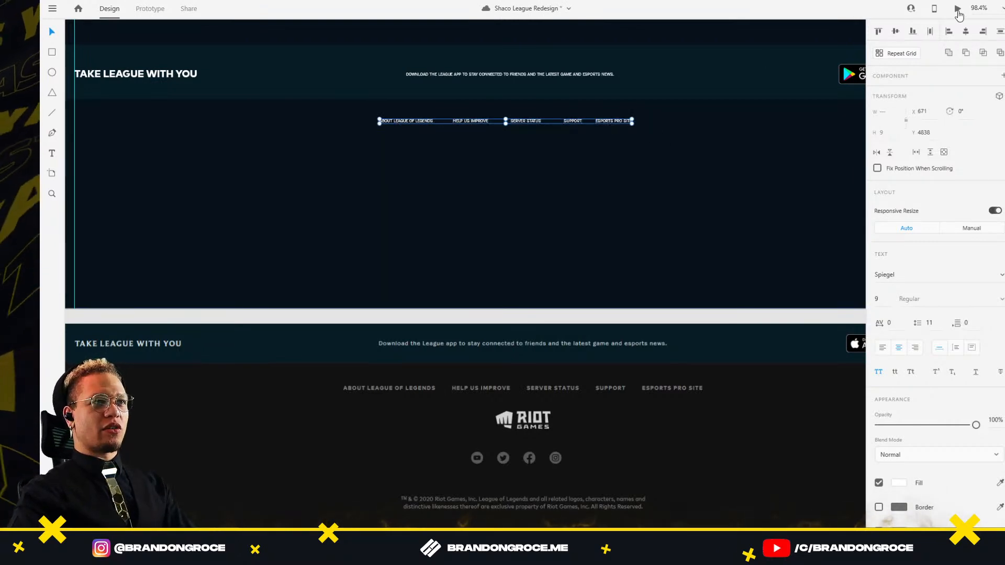
left_click(931, 32)
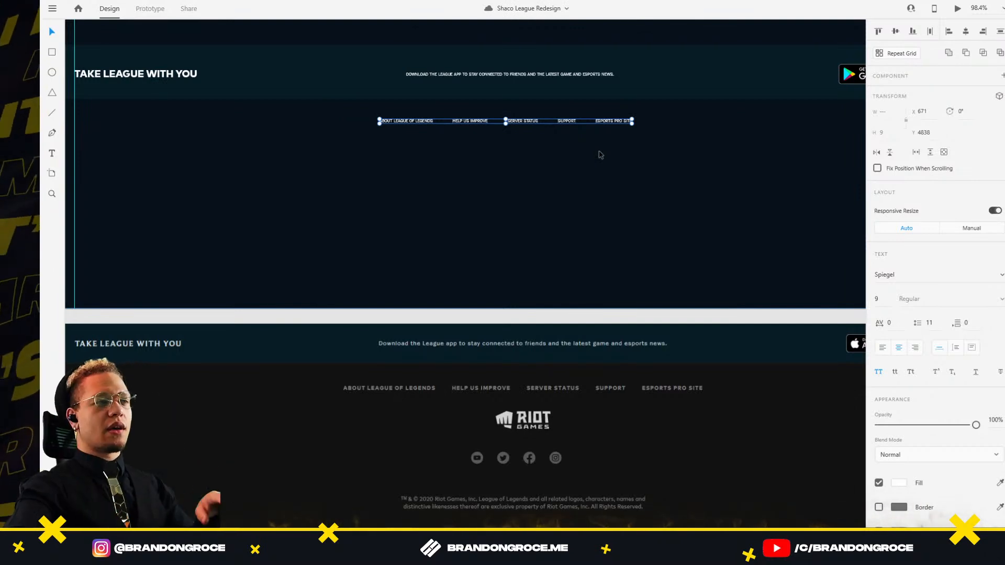
scroll(572, 149, "up", 3)
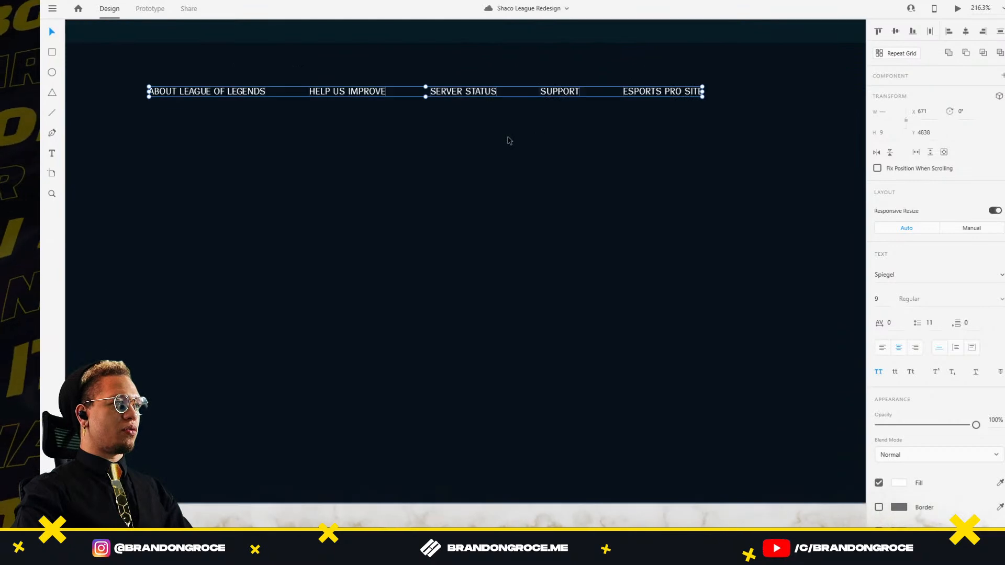
left_click(930, 31)
scroll(451, 194, "down", 3)
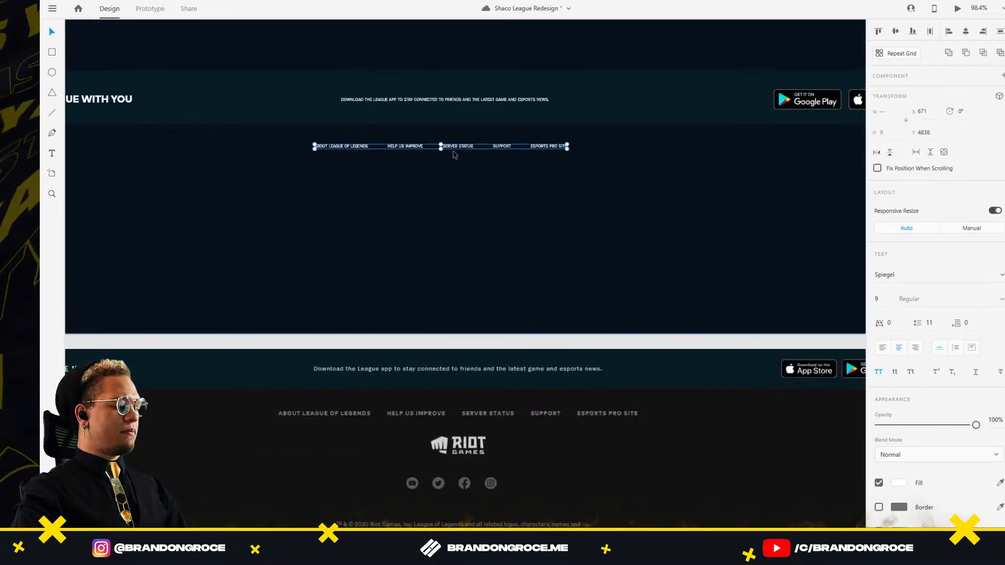
Step: Group the five footer links and centre the group beneath the app download sentence
key("ctrl+g")
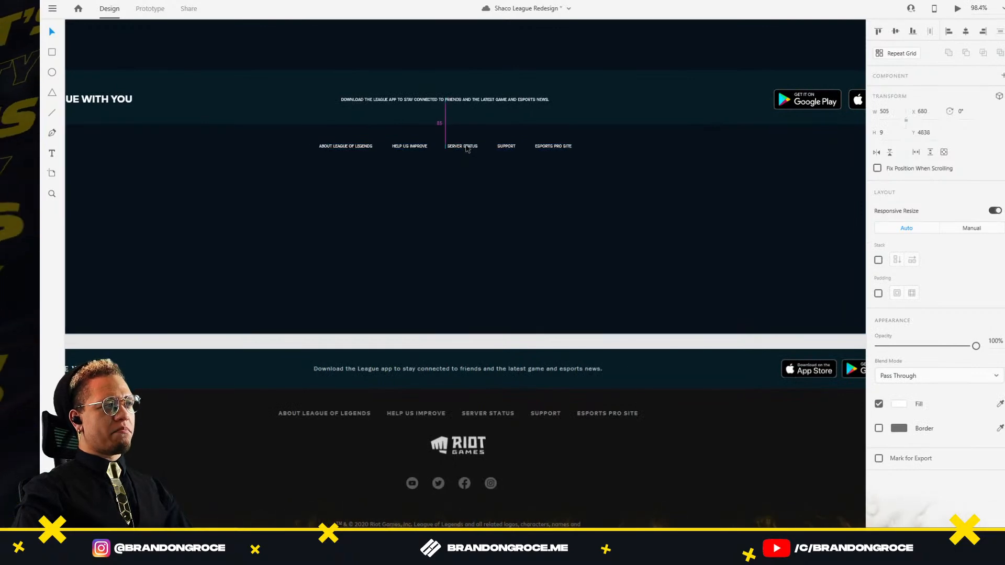
left_click(467, 181)
scroll(468, 184, "down", 2)
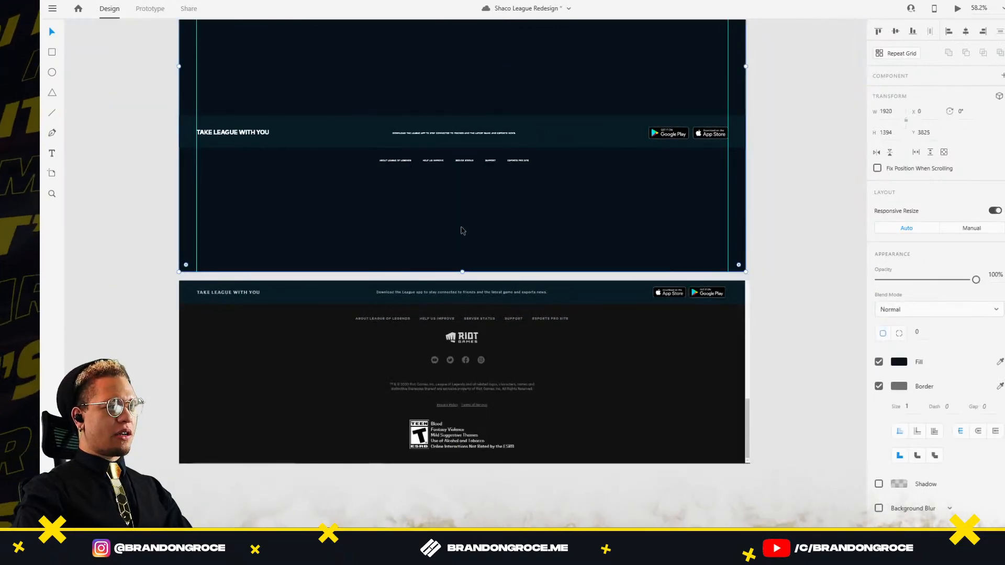
scroll(468, 185, "up", 2)
Step: Switch to Chrome and search the web for "riot logo" in a new tab
key("alt+Tab")
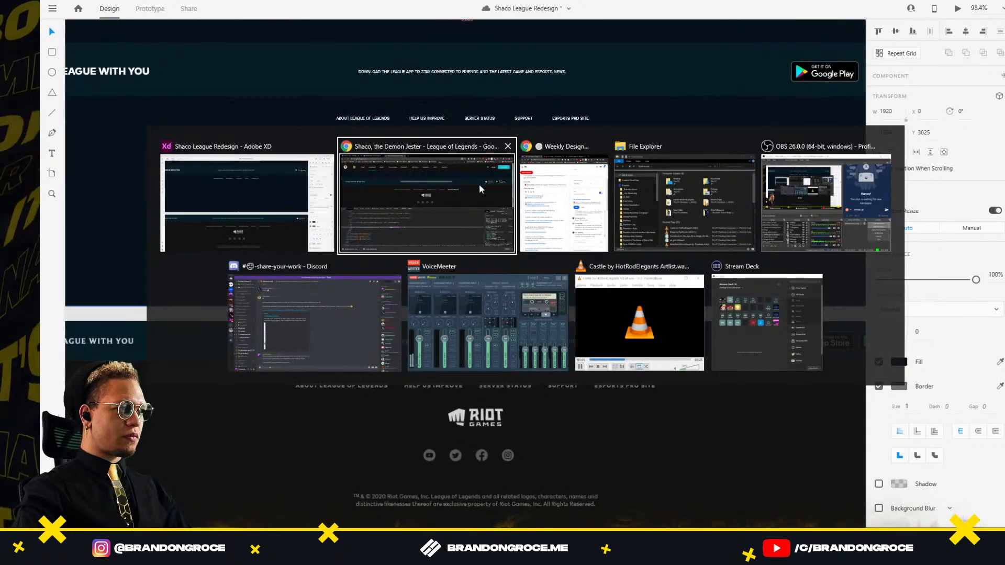
left_click(454, 202)
key("ctrl+t")
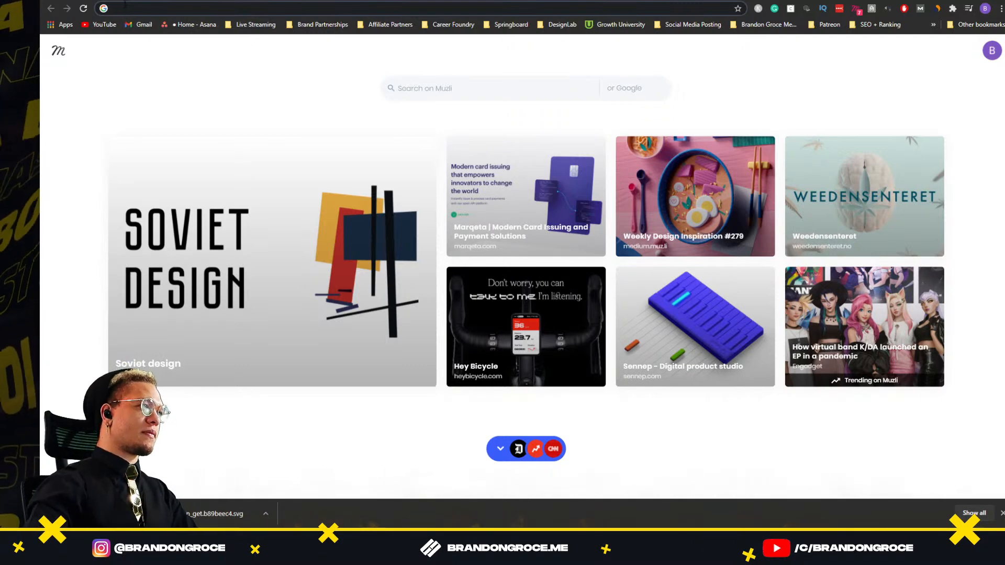
type("lea")
key("BackSpace")
key("BackSpace")
key("BackSpace")
key("BackSpace")
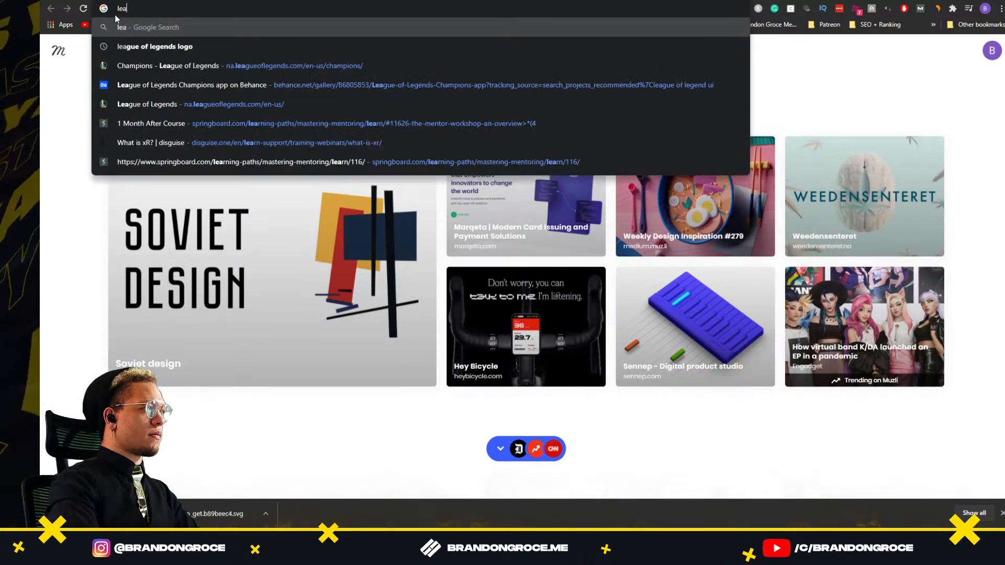
type("riot logo")
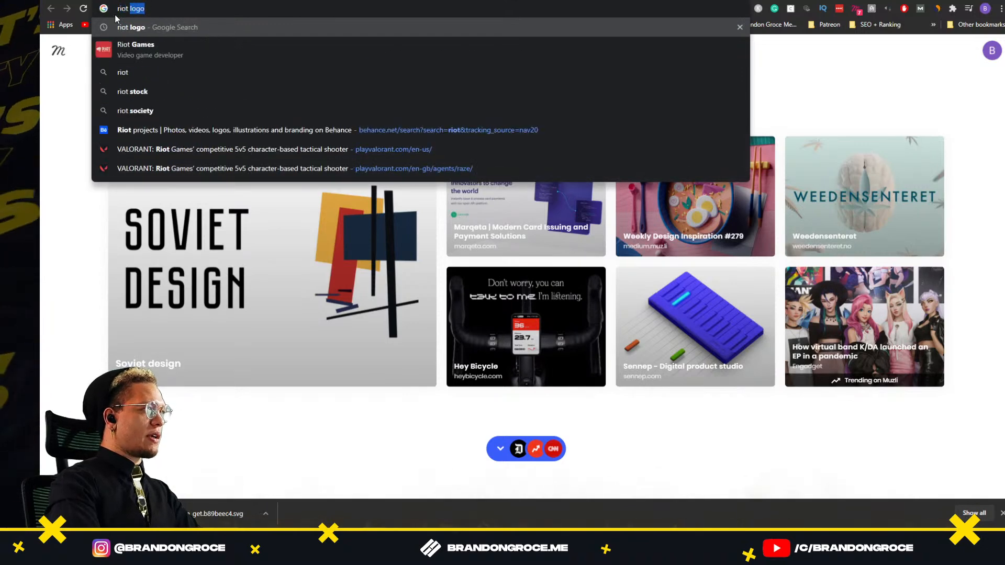
key("Return")
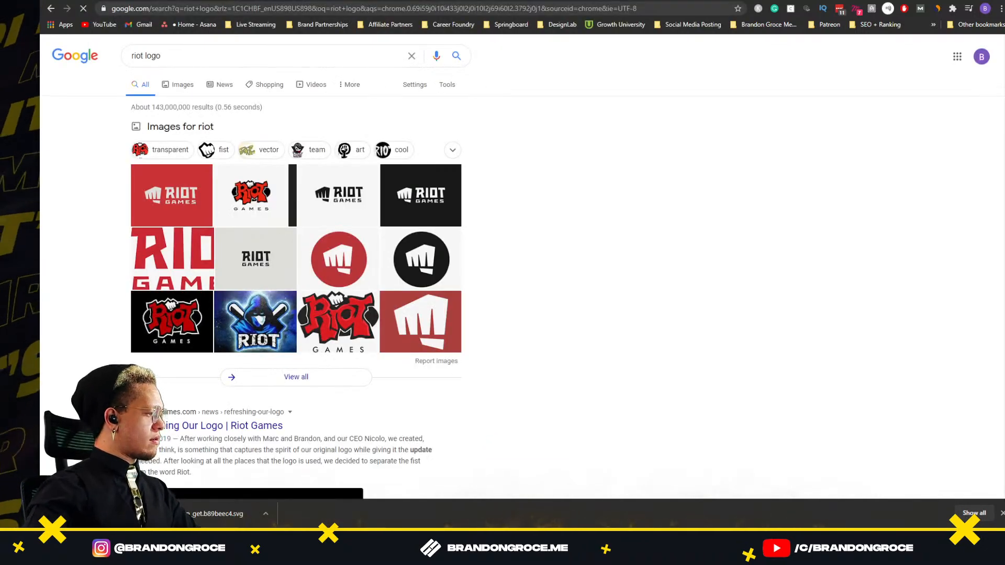
Step: Open the white-on-dark Riot Games logo from the riotgames.com press page in the image results and copy the image
left_click(421, 199)
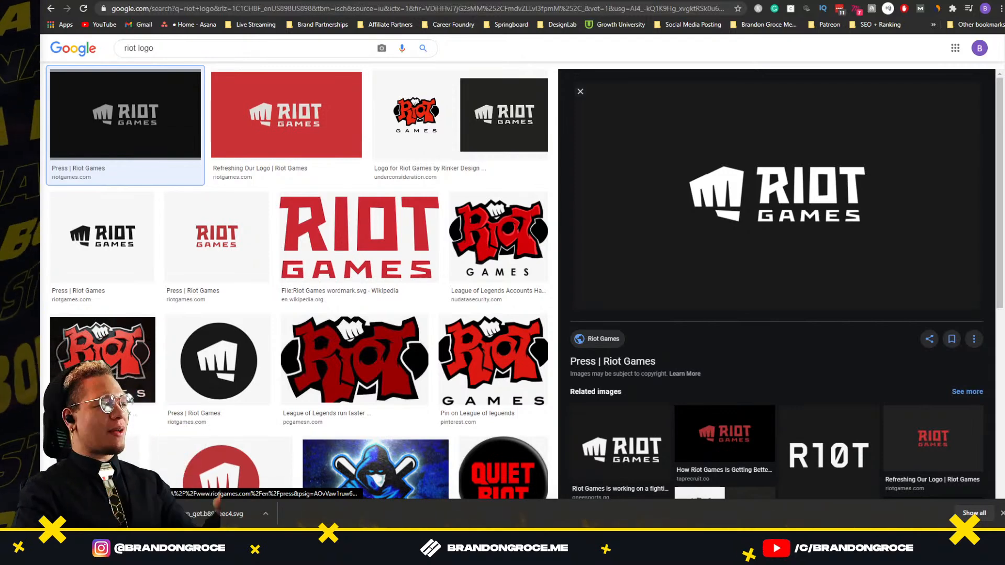
left_click(511, 127)
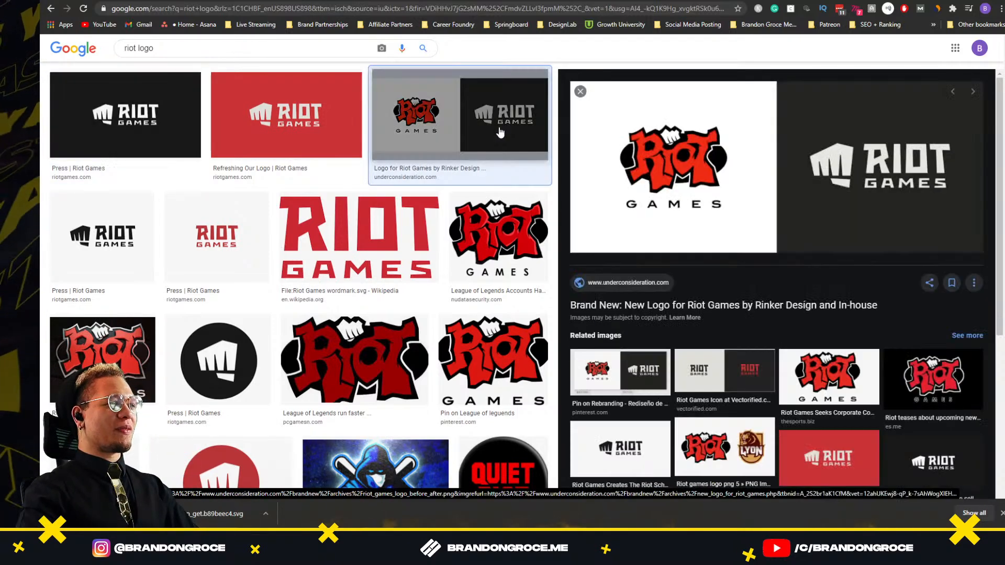
left_click(182, 116)
right_click(748, 204)
left_click(805, 322)
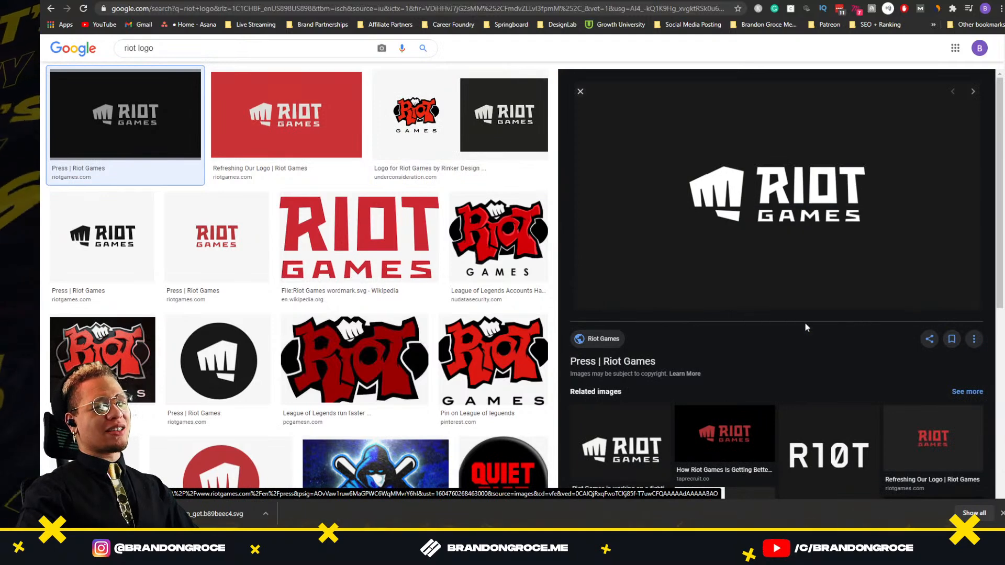
Step: Switch back to Adobe XD, paste the Riot Games logo image, and place it on the empty canvas beside the reference footer screenshot
key("alt+Tab")
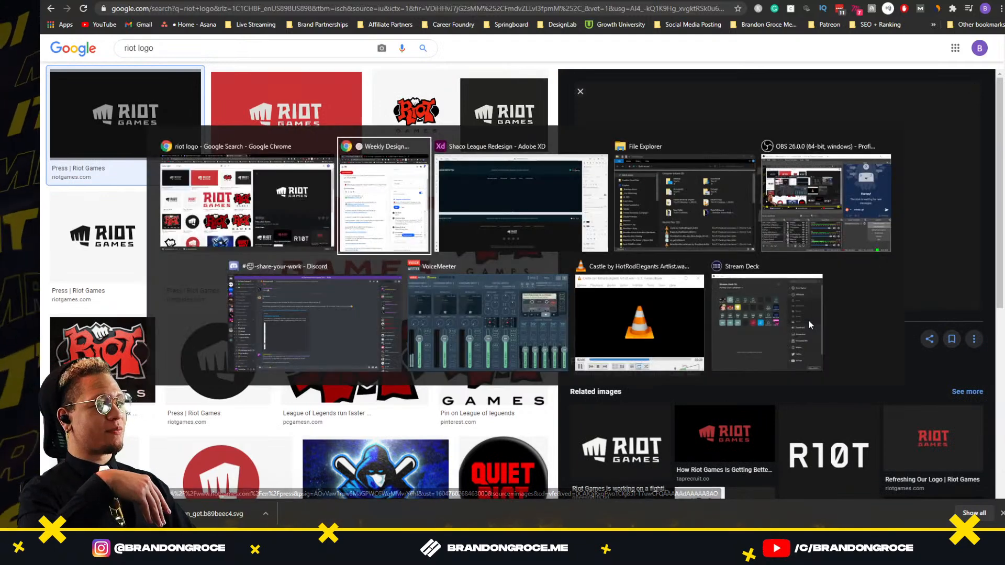
key("alt+Tab")
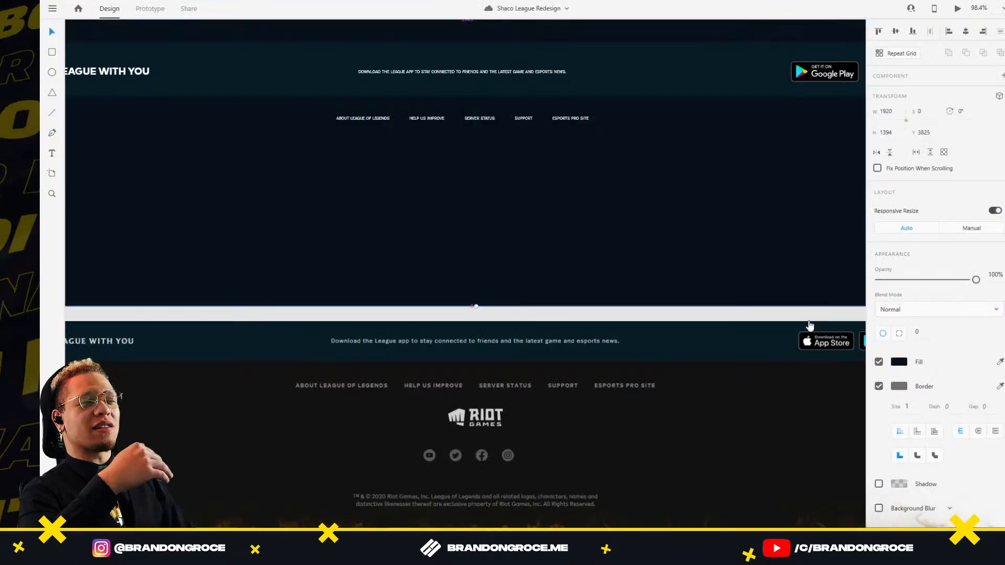
scroll(810, 326, "down", 6)
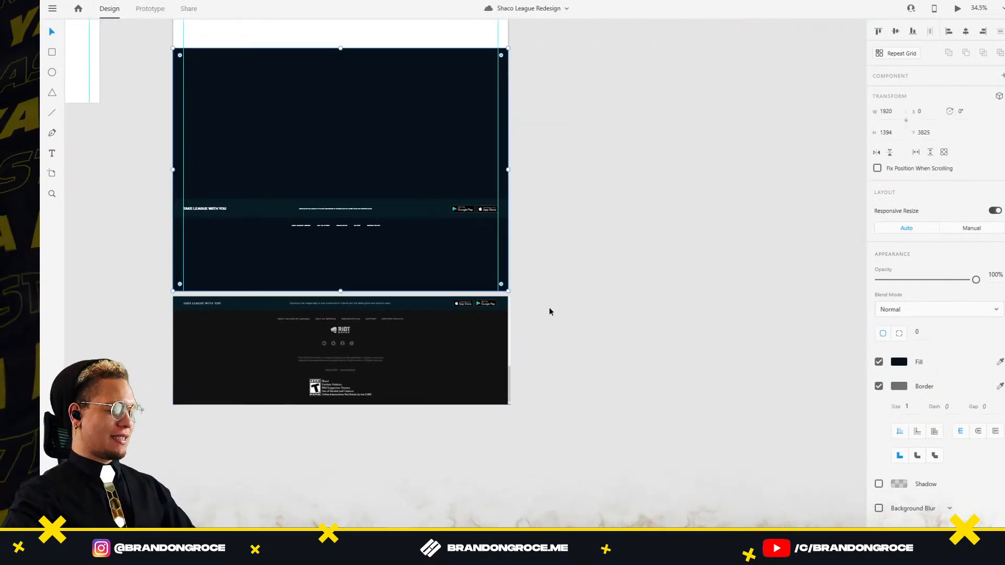
key("ctrl+v")
left_click_drag(365, 131, 651, 236)
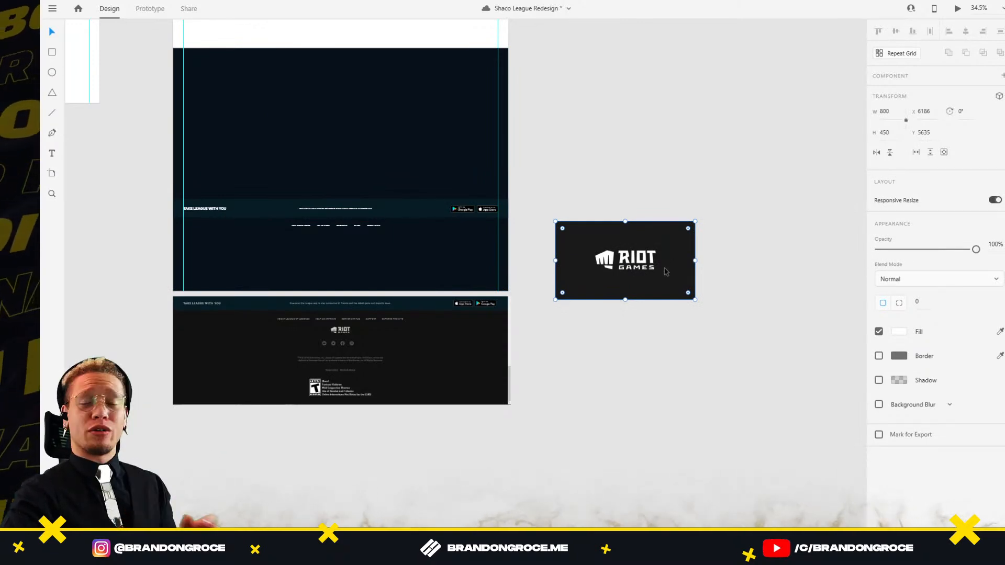
left_click_drag(654, 264, 622, 340)
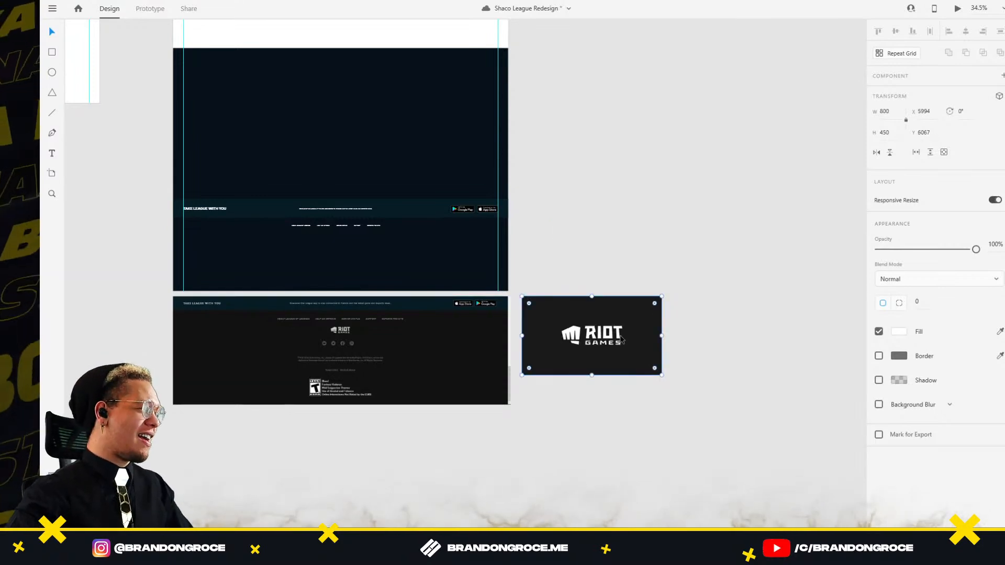
Step: Open the pasted Riot Games logo image for editing in Photoshop
scroll(602, 341, "up", 5)
right_click(592, 340)
scroll(640, 135, "down", 2)
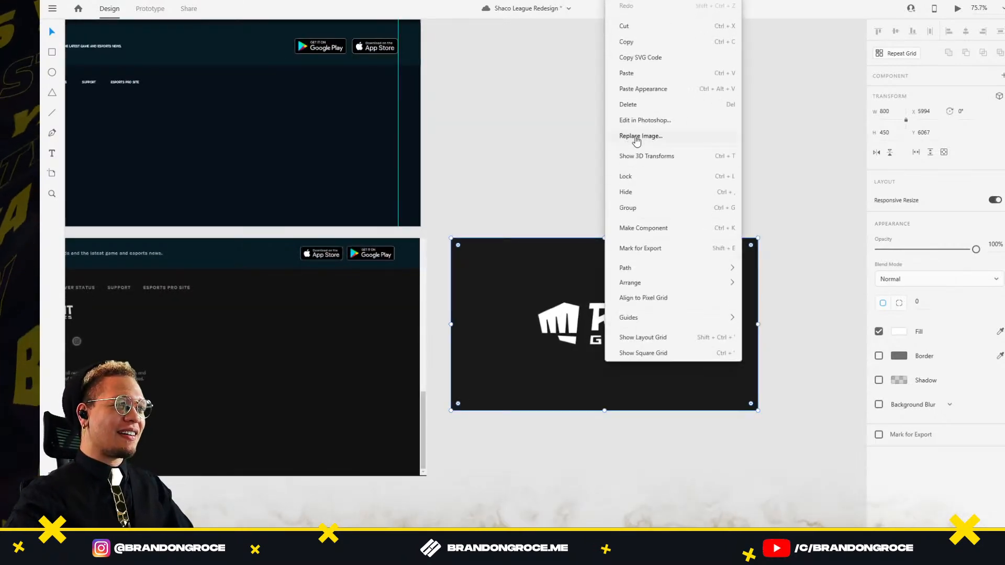
left_click(655, 128)
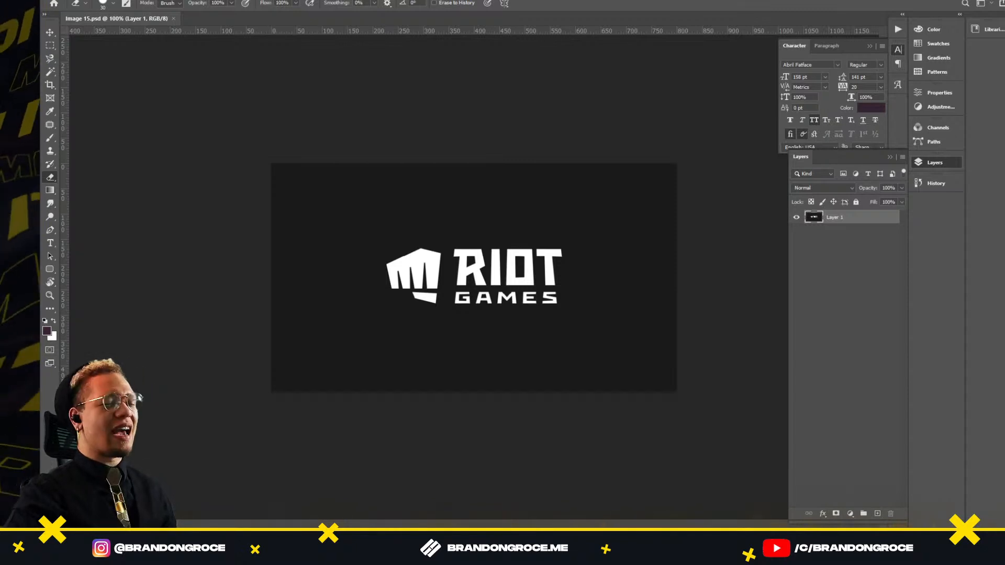
Step: Select the dark background around the logo with the Magic Wand and add a layer mask from that selection
key("w")
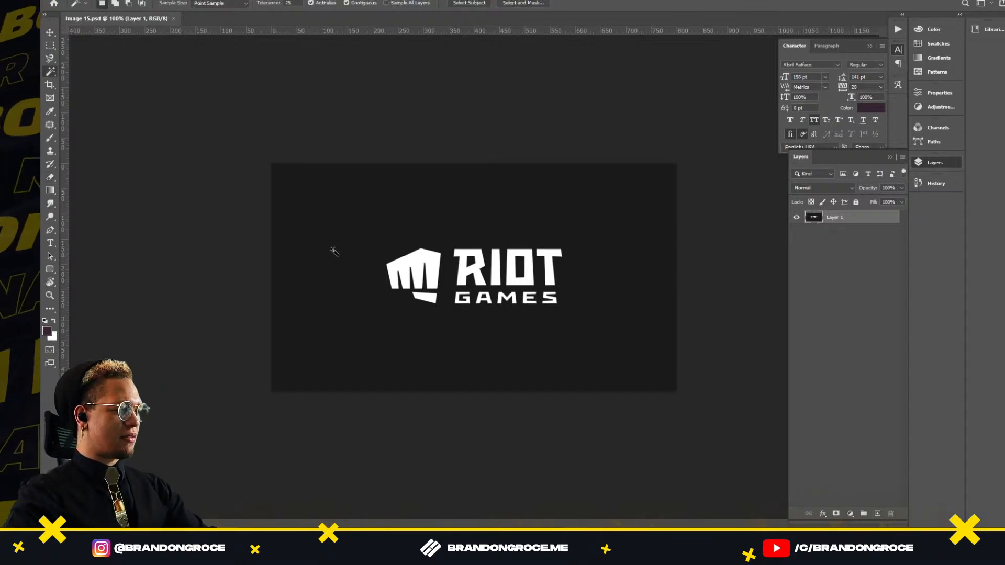
left_click(335, 252)
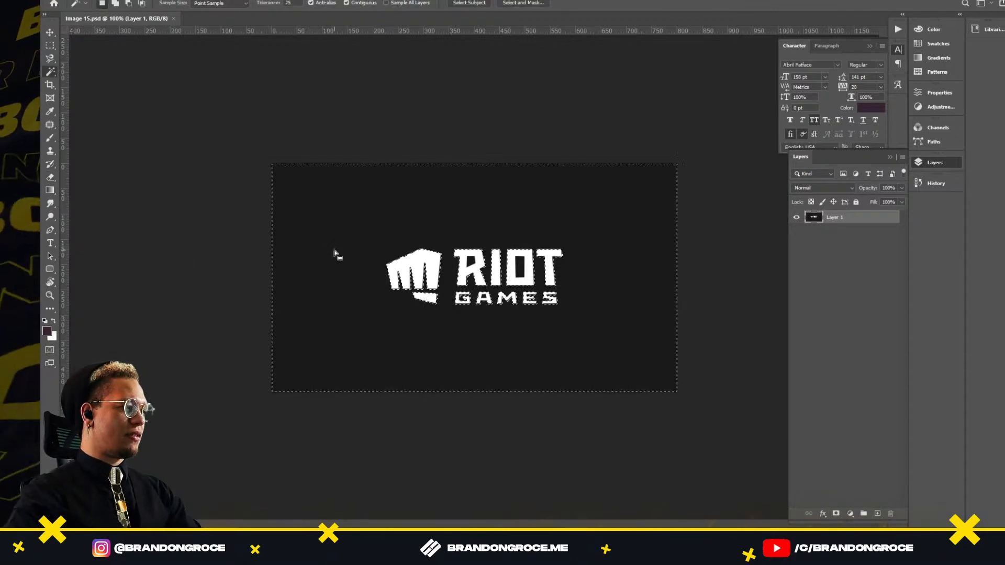
left_click(836, 514)
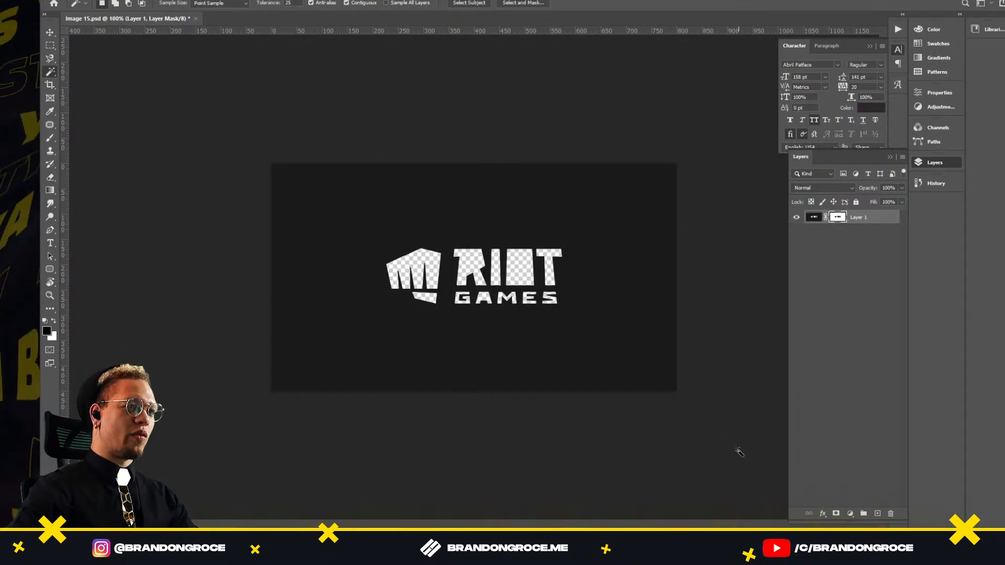
Step: Invert the layer mask and mask out the leftover dark areas inside the letters R, O and A of the logo
key("ctrl+i")
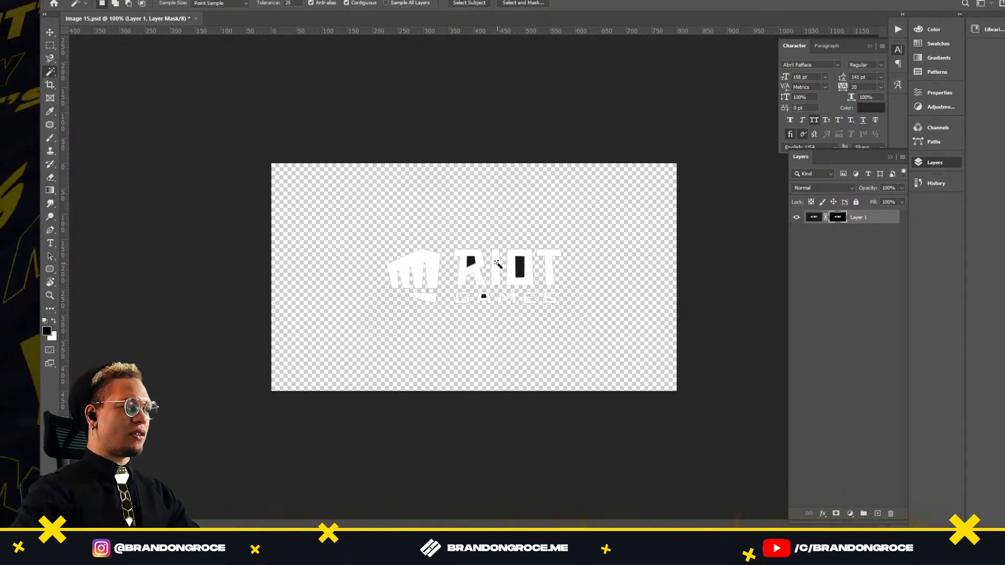
scroll(498, 265, "up", 2)
left_click(469, 260)
left_click(545, 262, "shift")
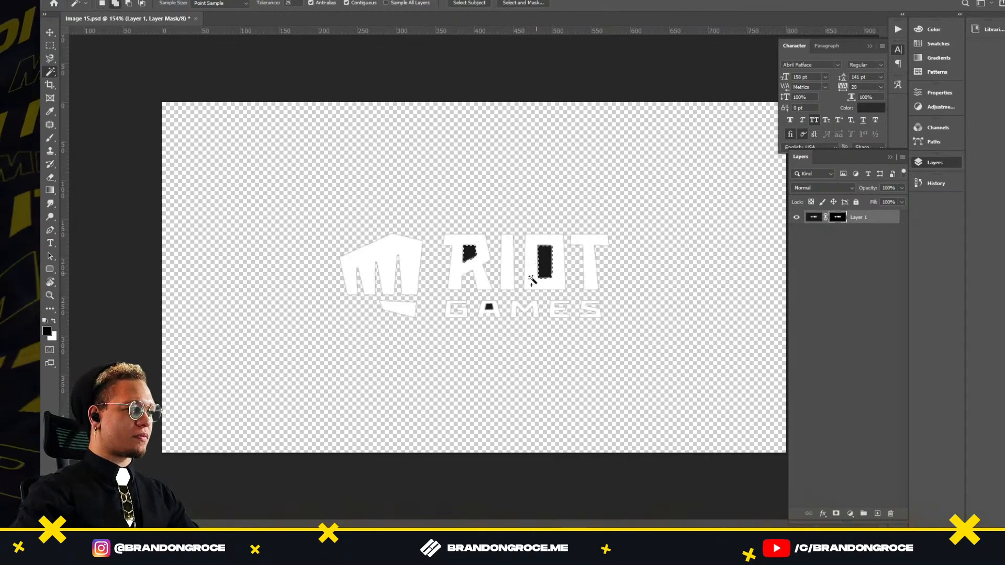
left_click(490, 308, "shift")
key("alt+BackSpace")
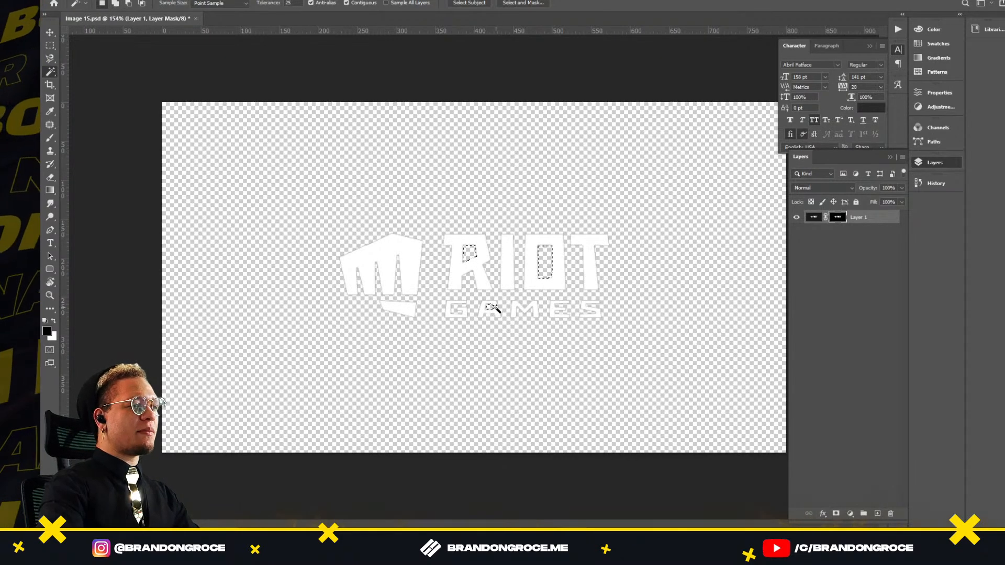
key("ctrl+d")
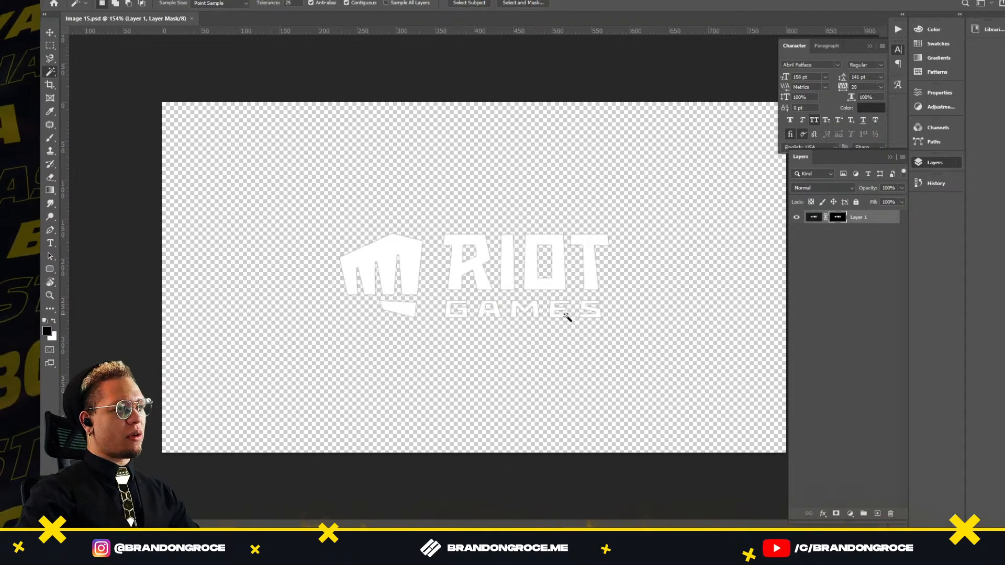
Step: Check the masked logo in Adobe XD, return to Photoshop, and crop the canvas closely around the Riot Games logo
key("alt+Tab")
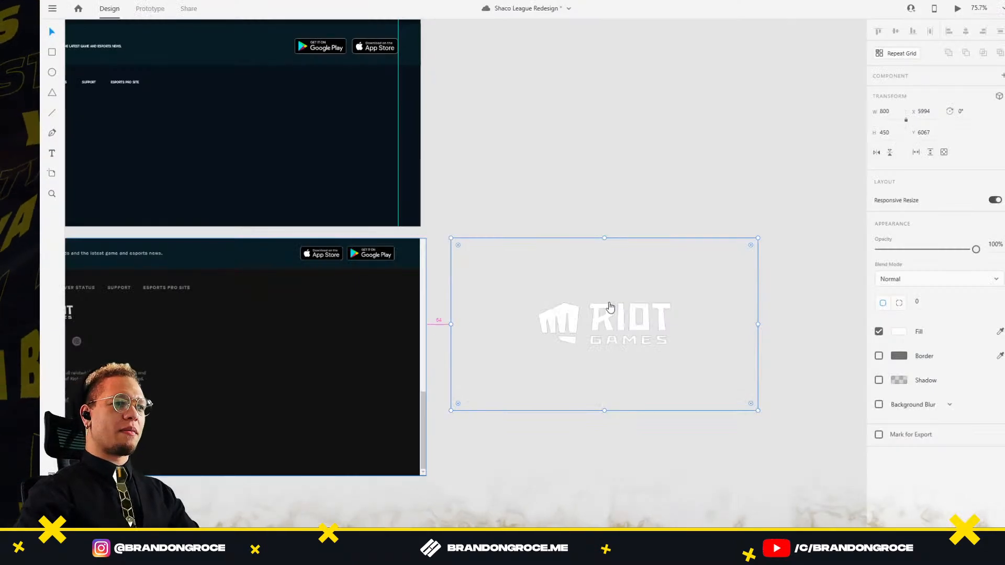
key("alt+Tab")
key("c")
key("v")
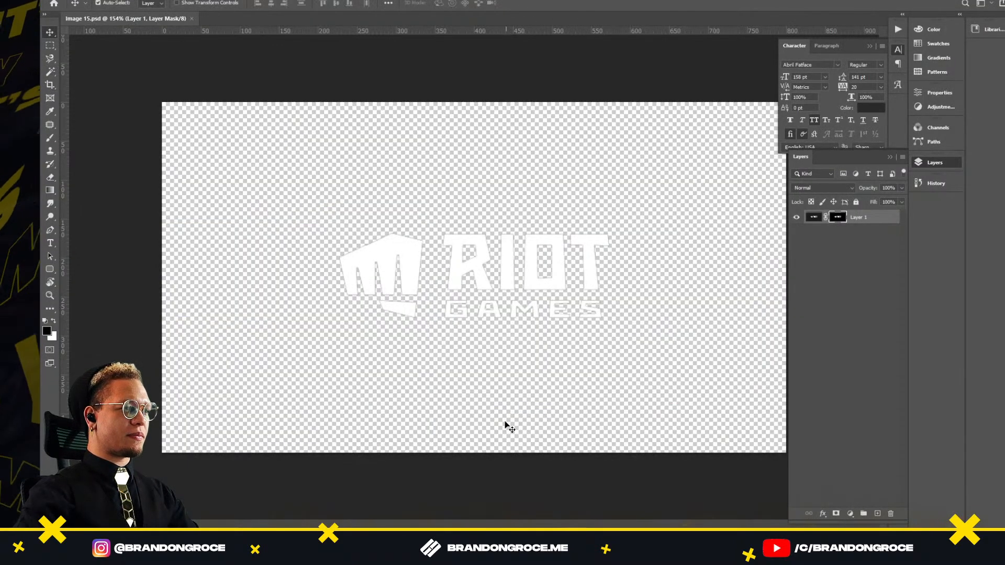
key("c")
left_click_drag(492, 452, 486, 346)
left_click_drag(161, 285, 327, 280)
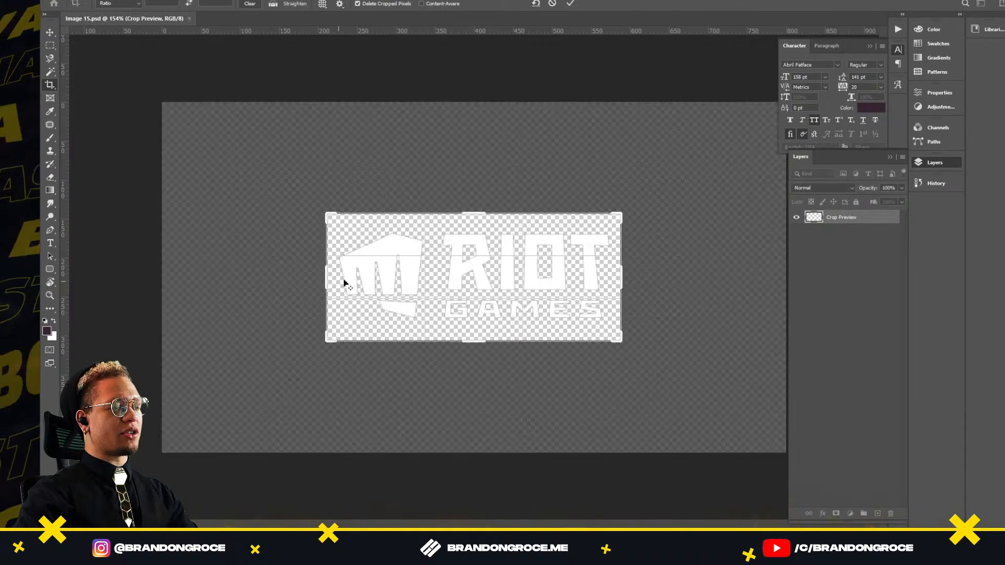
key("Return")
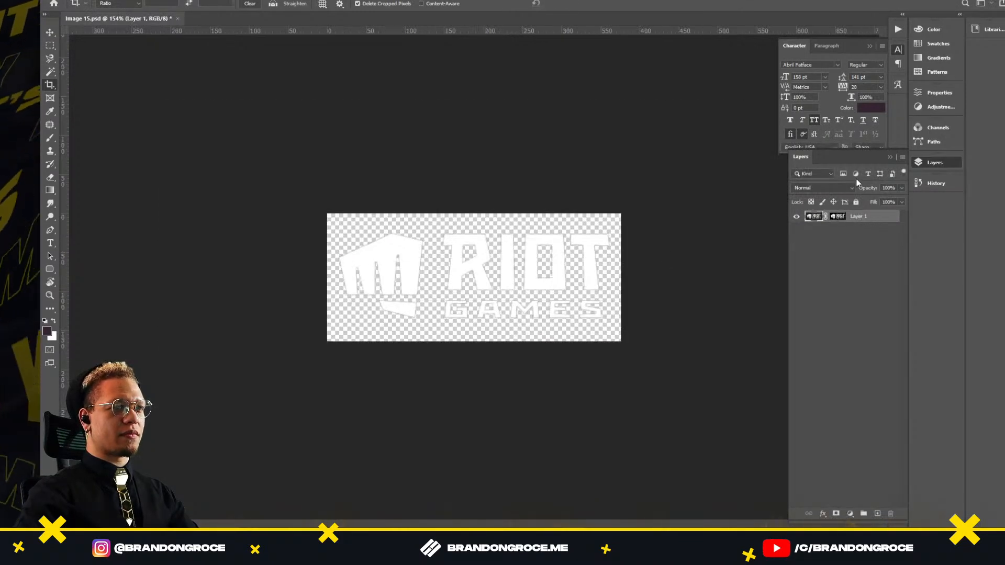
Step: Lock the logo layer's transparent pixels and fill the layer with solid white
left_click(812, 203)
key("alt+BackSpace")
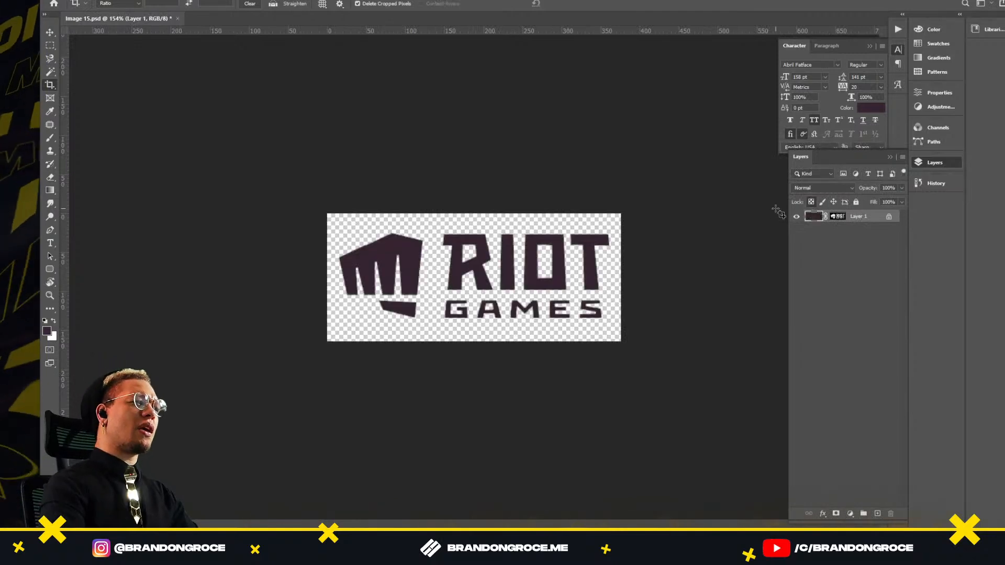
key("ctrl+BackSpace")
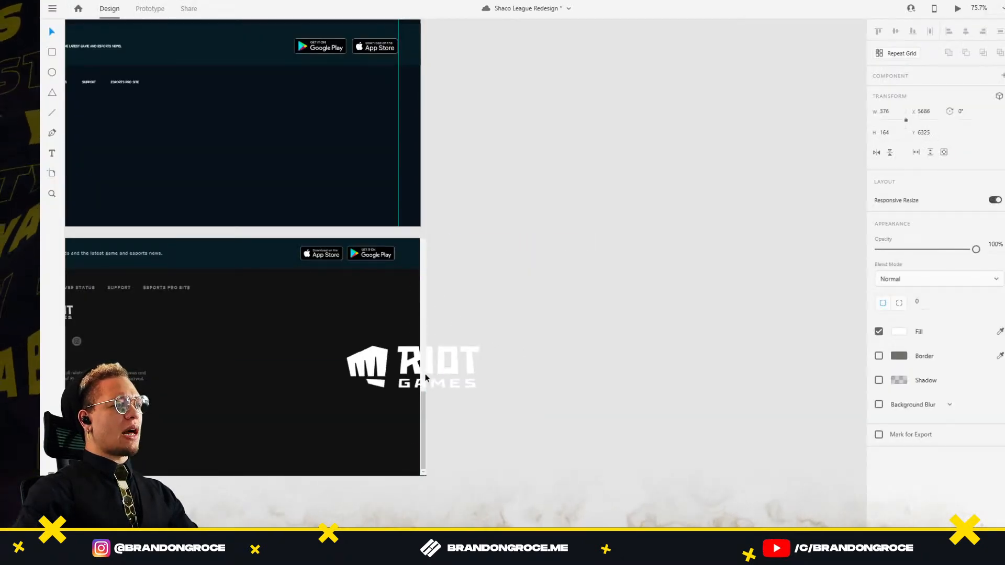
Step: Switch to Adobe XD, move the cropped Riot Games logo below the footer link row, and scale it to about 176 × 78
left_click_drag(486, 434, 738, 356)
left_click_drag(546, 285, 236, 107)
left_click_drag(389, 147, 622, 351)
left_click_drag(463, 300, 488, 236)
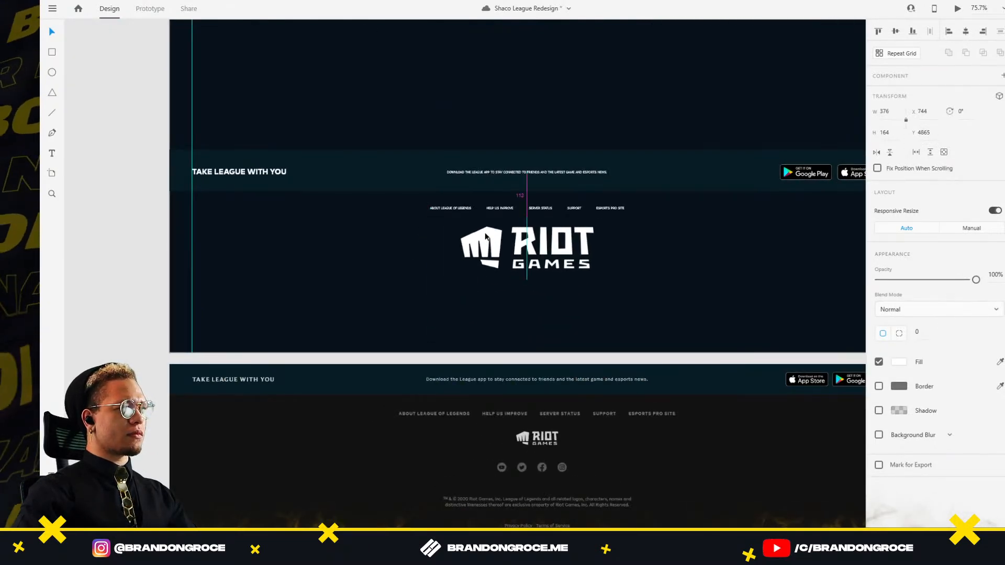
left_click_drag(599, 217, 567, 232)
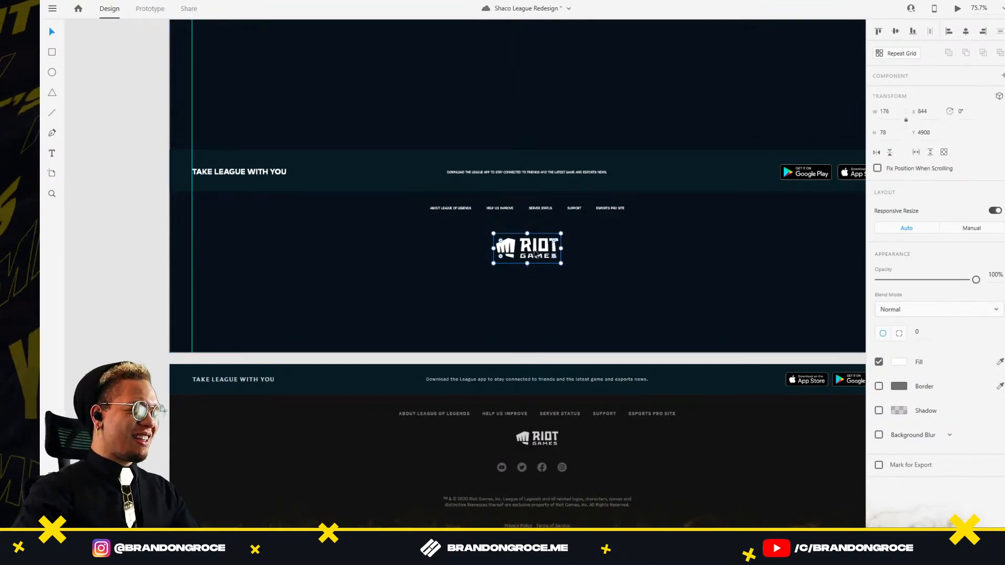
Step: Scale the Riot Games logo to about 140 × 60, move it slightly closer to the link row, and center it horizontally
scroll(545, 259, "up", 5)
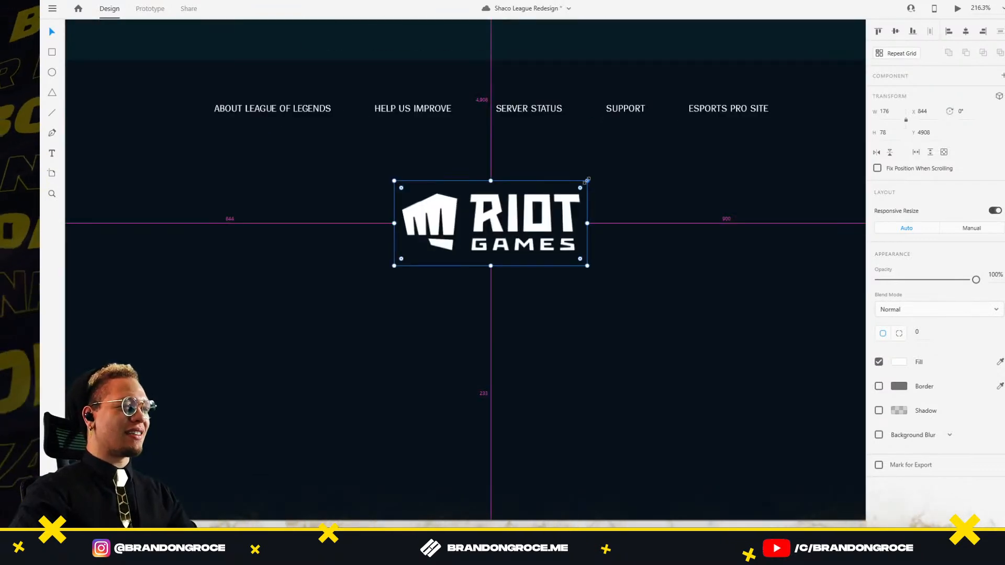
left_click_drag(588, 180, 567, 188)
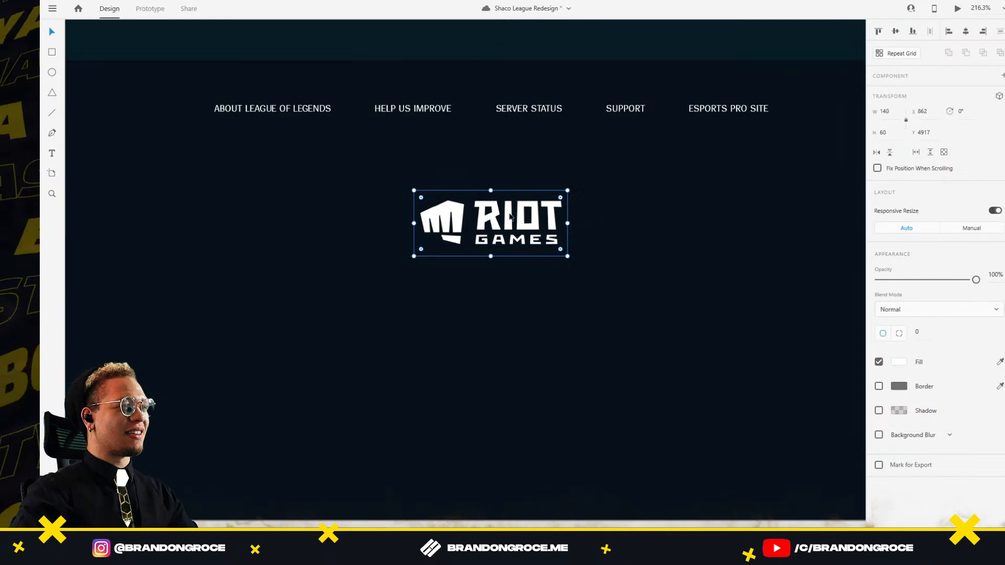
mouse_move(511, 216)
left_mouse_down()
mouse_move(508, 196)
mouse_move(516, 197)
mouse_move(506, 198)
left_mouse_up()
left_click(967, 31)
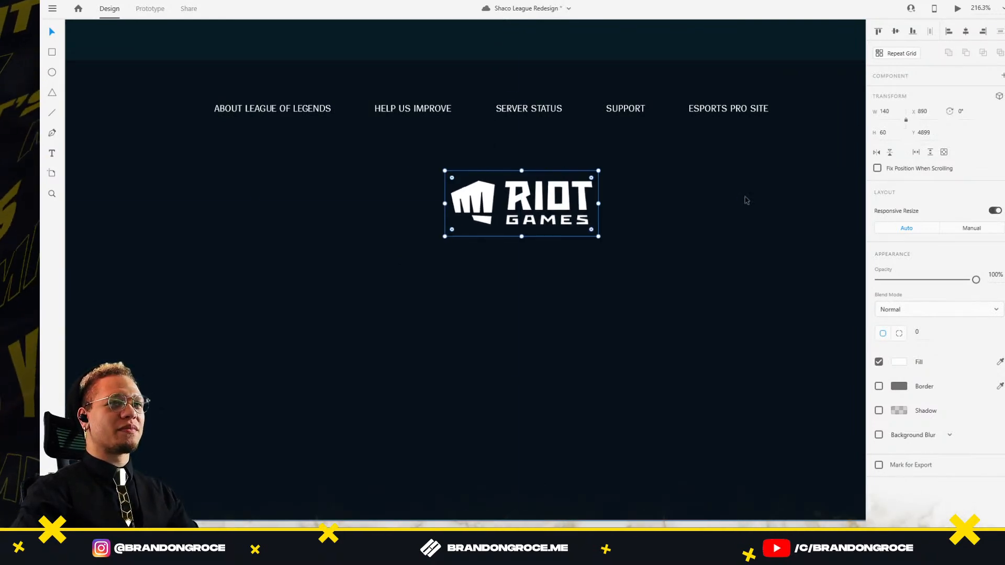
Step: Center the footer link row and the "Download the League app" line horizontally on the page
scroll(622, 292, "down", 5)
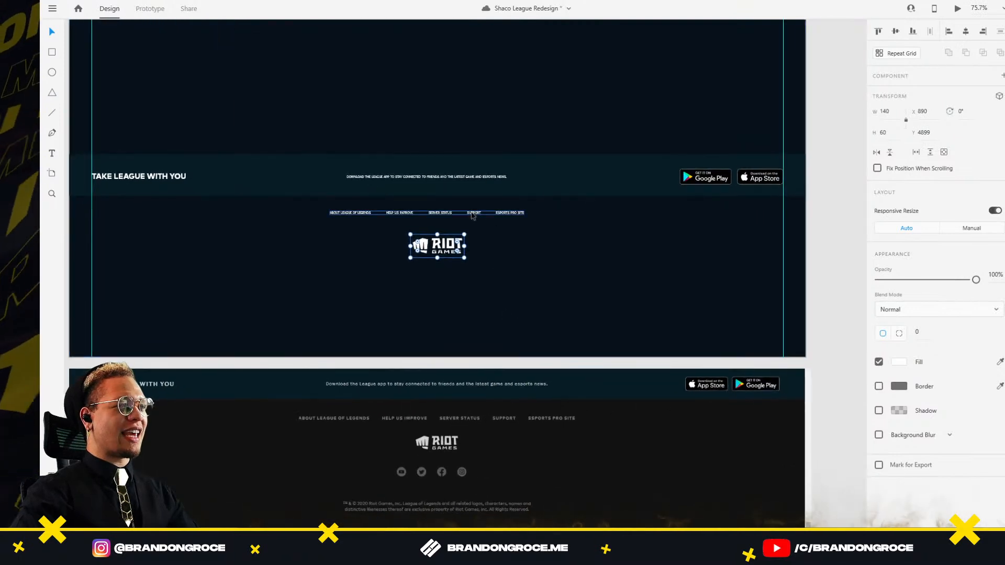
left_click(482, 213)
left_click(966, 31)
scroll(691, 278, "down", 4)
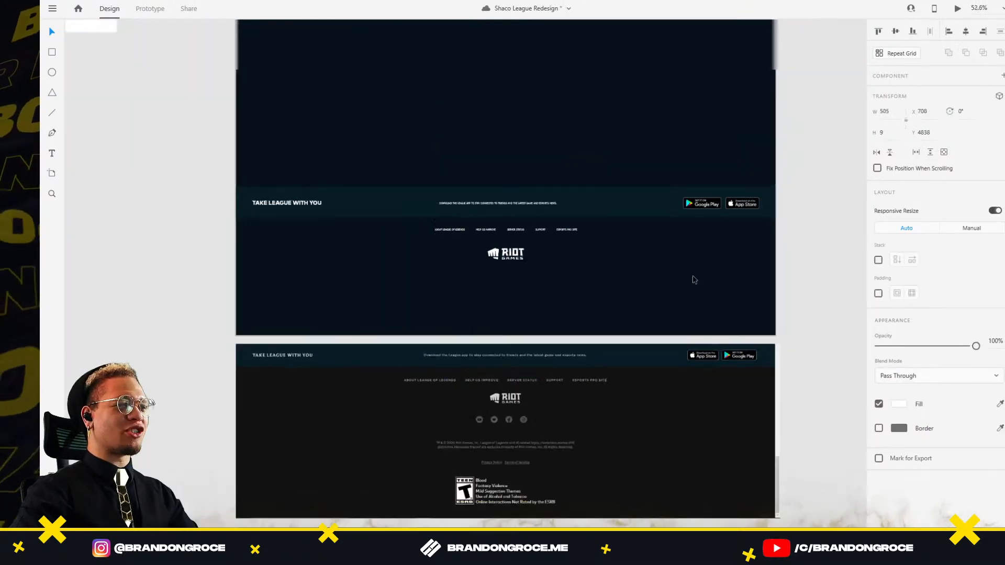
left_click(484, 151)
left_click(483, 151)
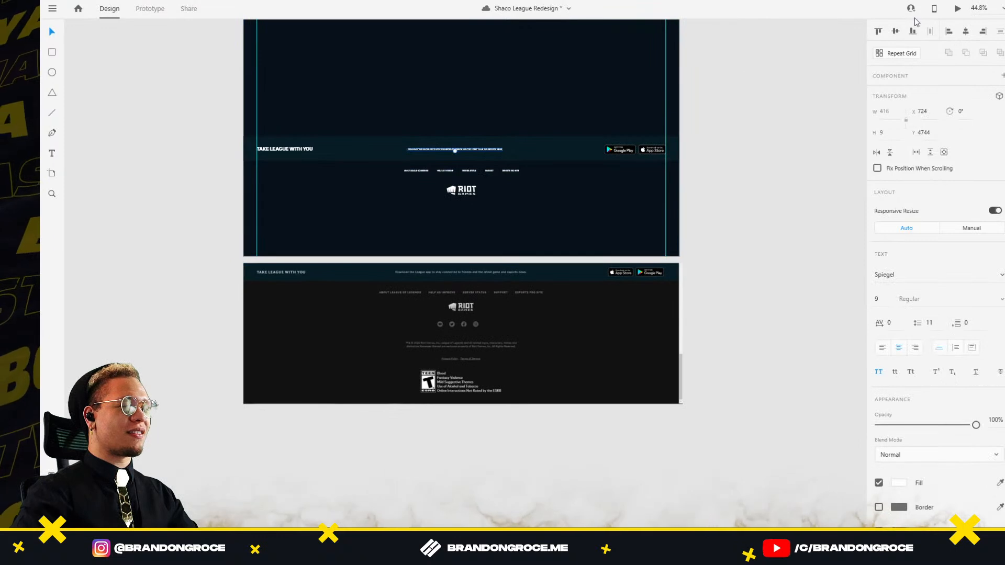
left_click(966, 31)
left_click(737, 149)
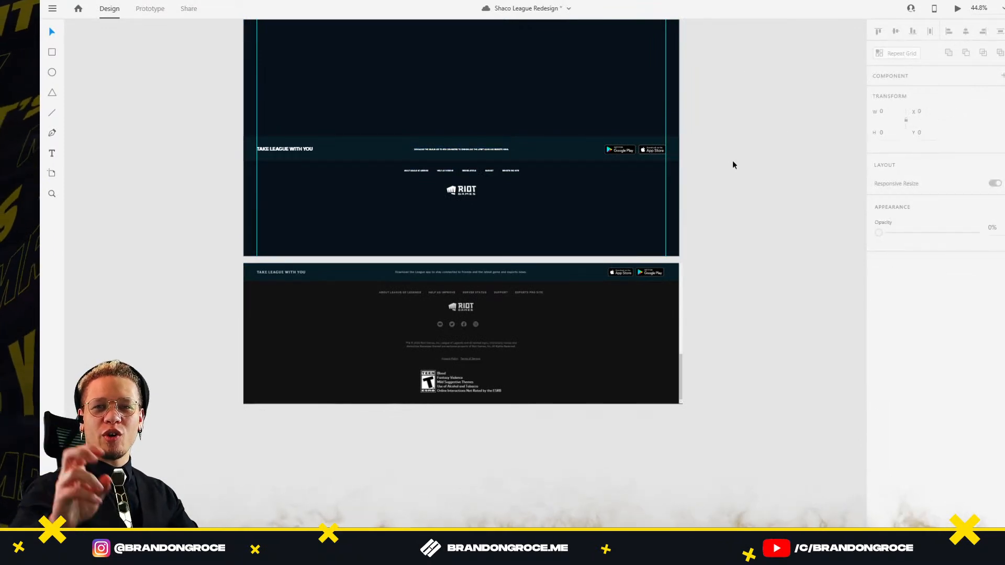
left_click_drag(479, 212, 503, 159)
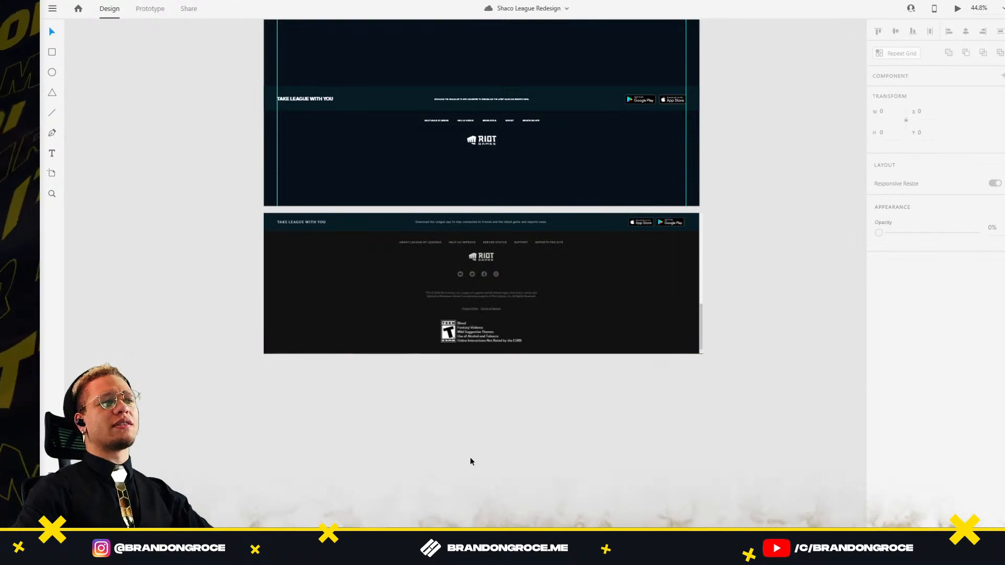
left_click(686, 302)
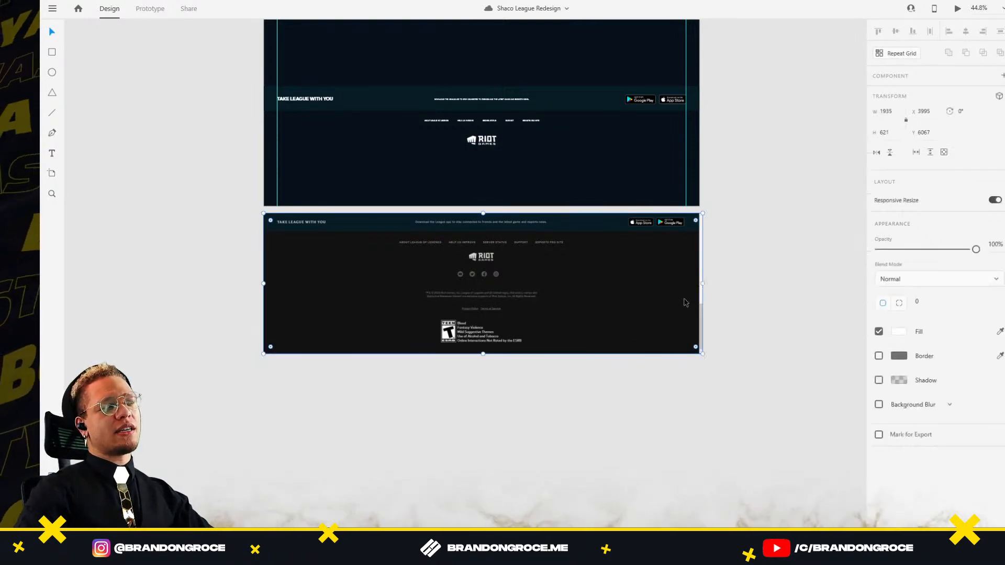
scroll(453, 195, "up", 5)
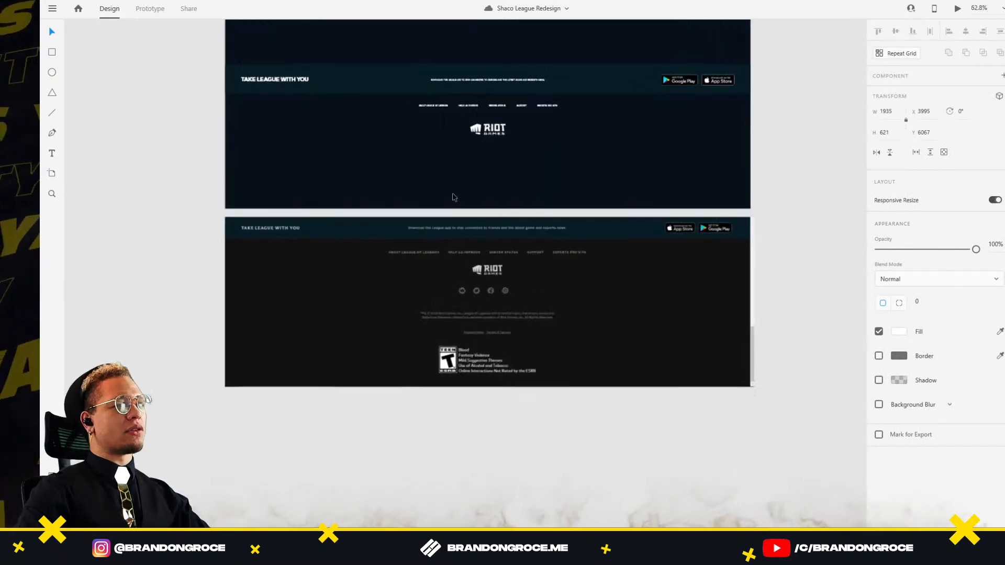
key("e")
left_click_drag(423, 93, 441, 112)
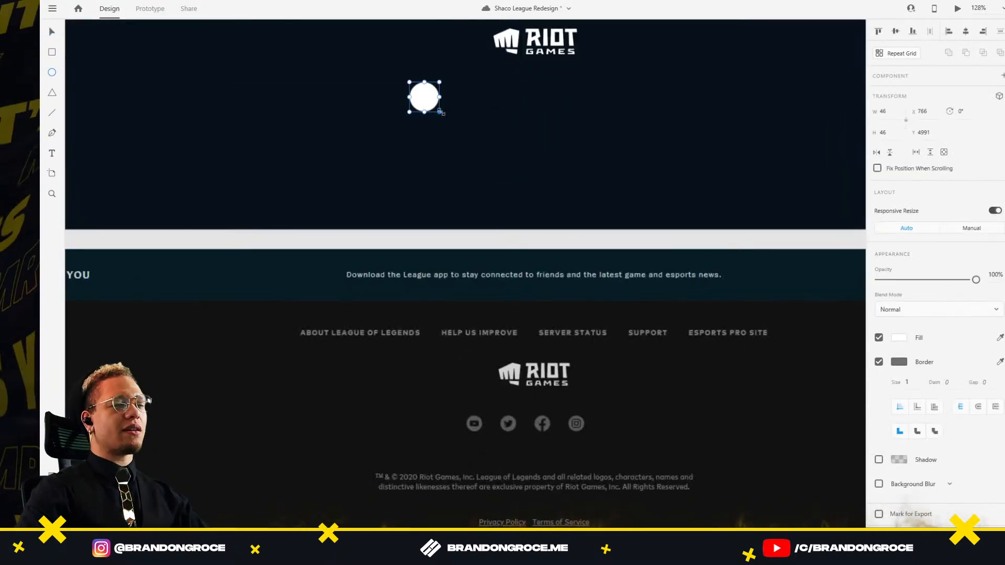
key("v")
key("ctrl+z")
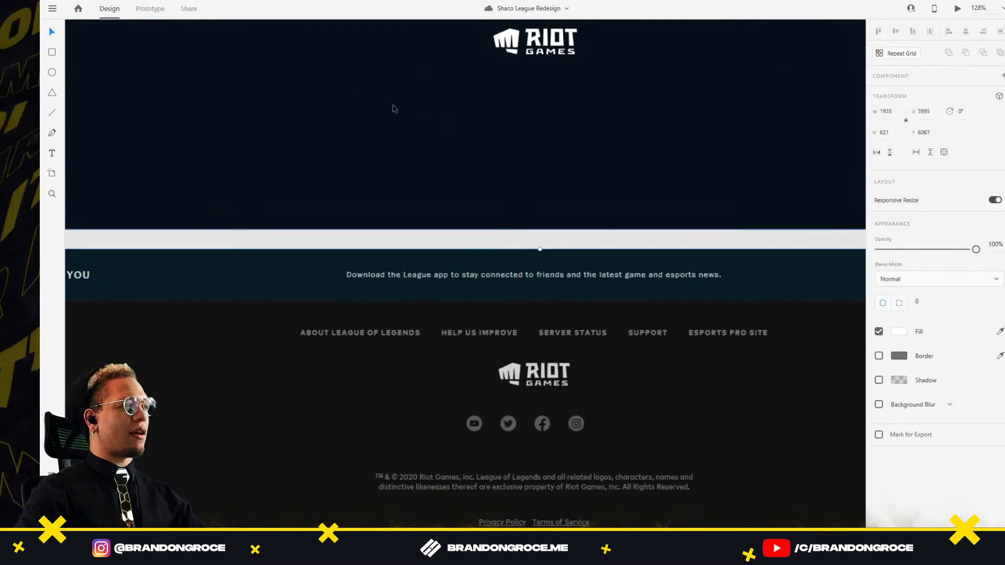
Step: Draw a borderless white circle below the Riot Games logo as a social icon placeholder, sized to about 29 × 29
key("e")
mouse_move(374, 87)
left_mouse_down()
mouse_move(392, 105)
mouse_move(421, 99)
mouse_move(404, 98)
mouse_move(422, 157)
mouse_move(406, 189)
left_mouse_up()
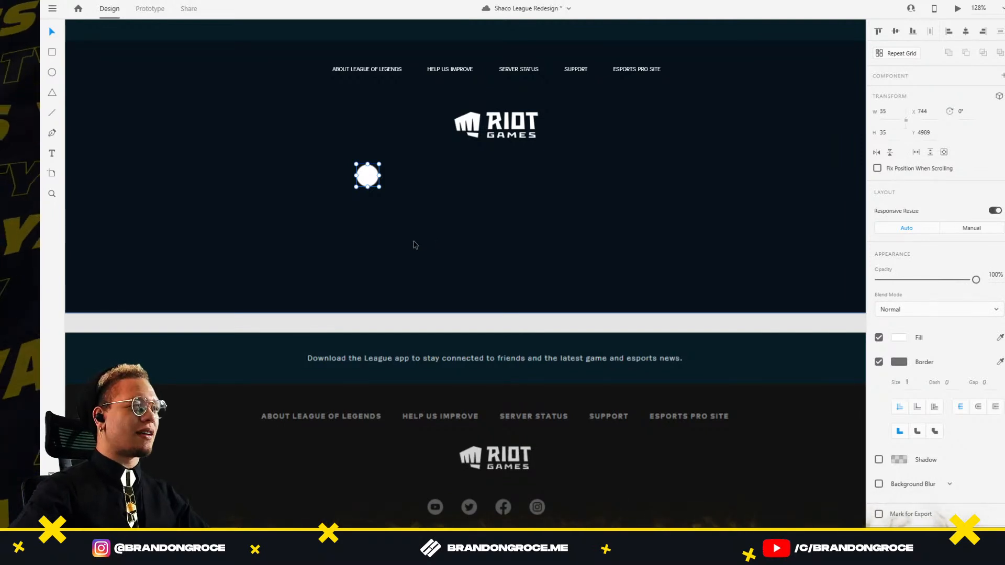
left_click(879, 362)
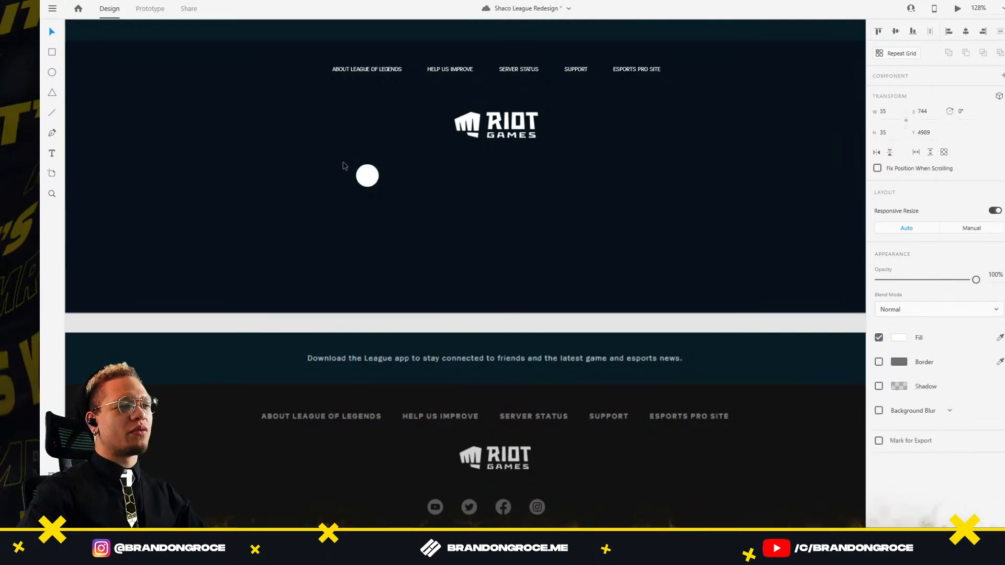
scroll(366, 173, "up", 4)
left_click_drag(387, 159, 383, 161)
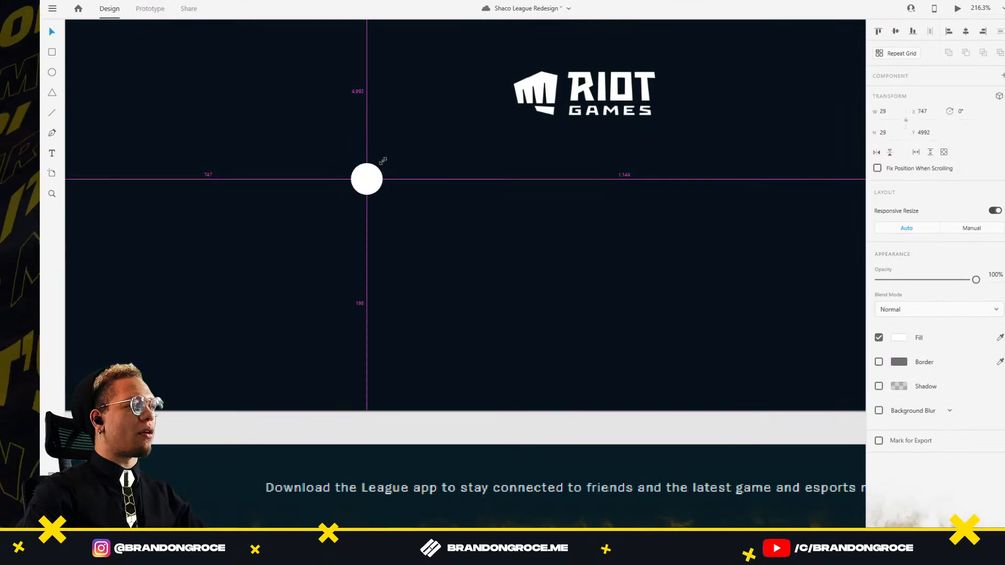
Step: Move the circle under the logo to about X 812 and discard a trial copy placed beside it
scroll(383, 161, "down", 8)
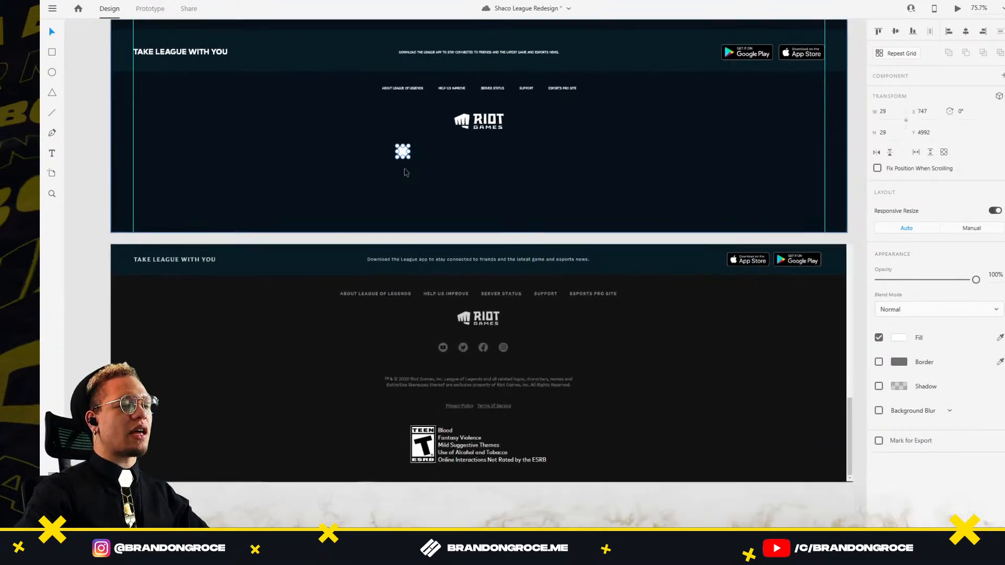
left_click_drag(403, 152, 446, 153)
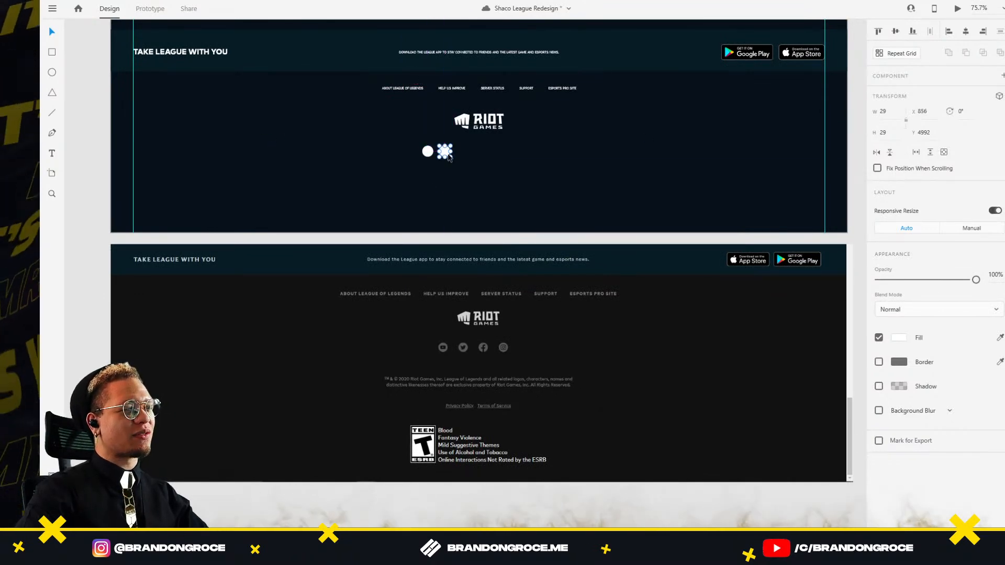
scroll(441, 158, "up", 5)
key("Delete")
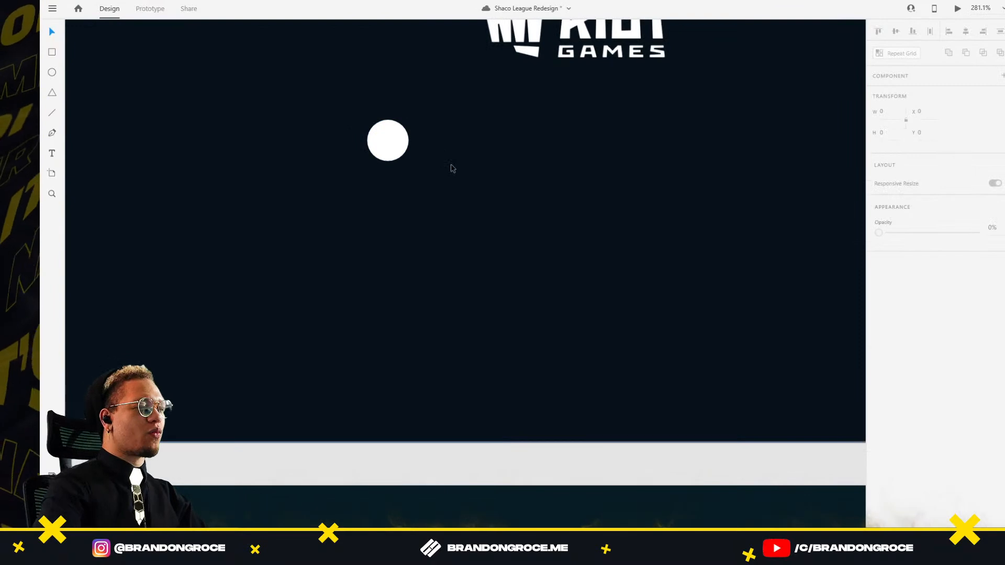
Step: Turn the circle into a Repeat Grid row of four circles about 177 wide and ungroup the grid
left_click(374, 145)
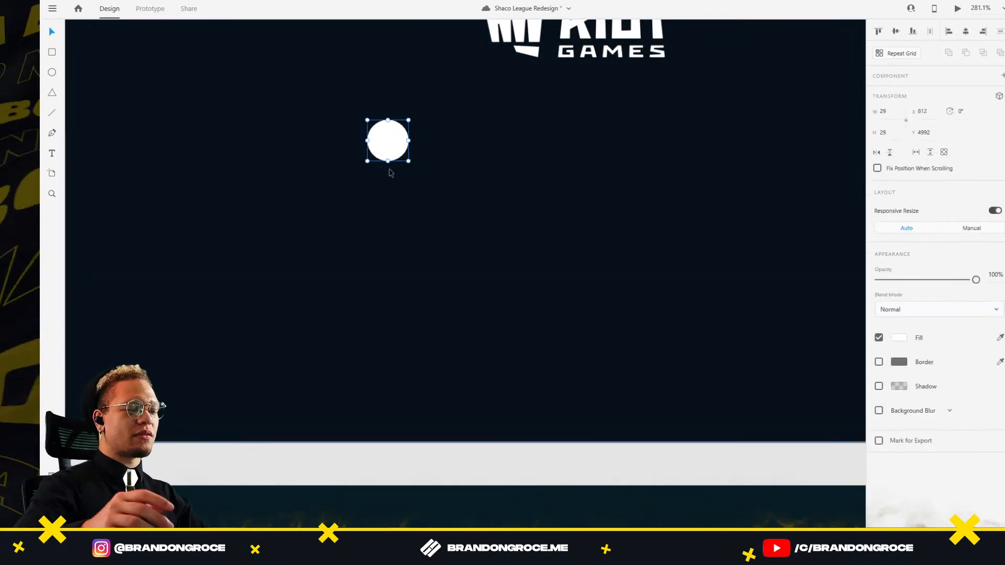
key("ctrl+r")
left_click_drag(410, 142, 621, 151)
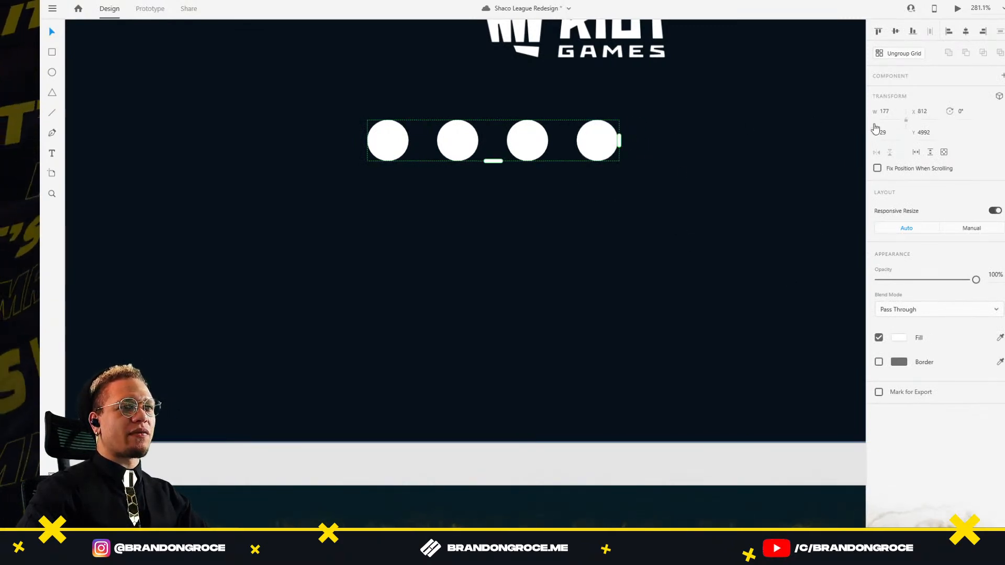
key("ctrl+shift+g")
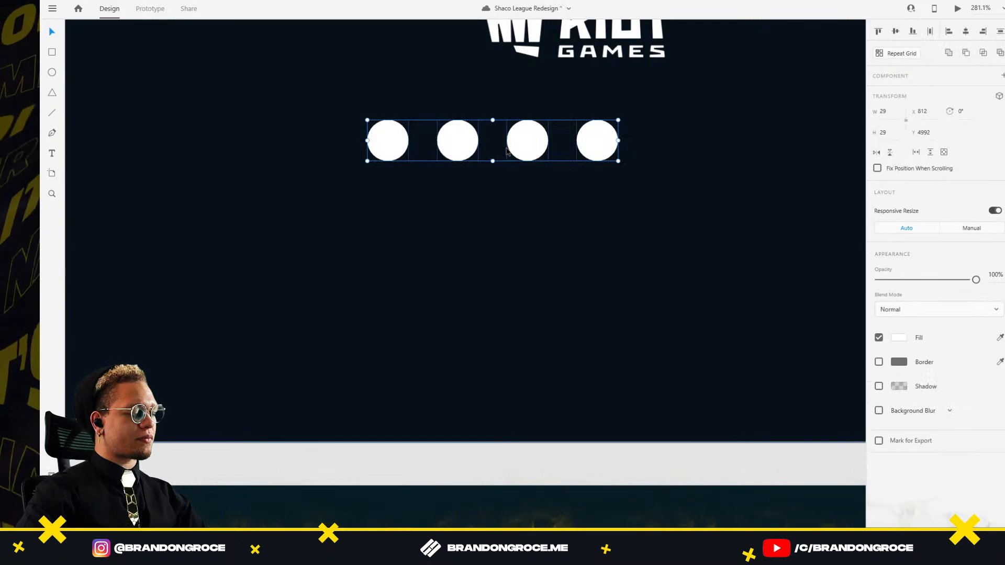
left_click(606, 86)
scroll(607, 94, "down", 6)
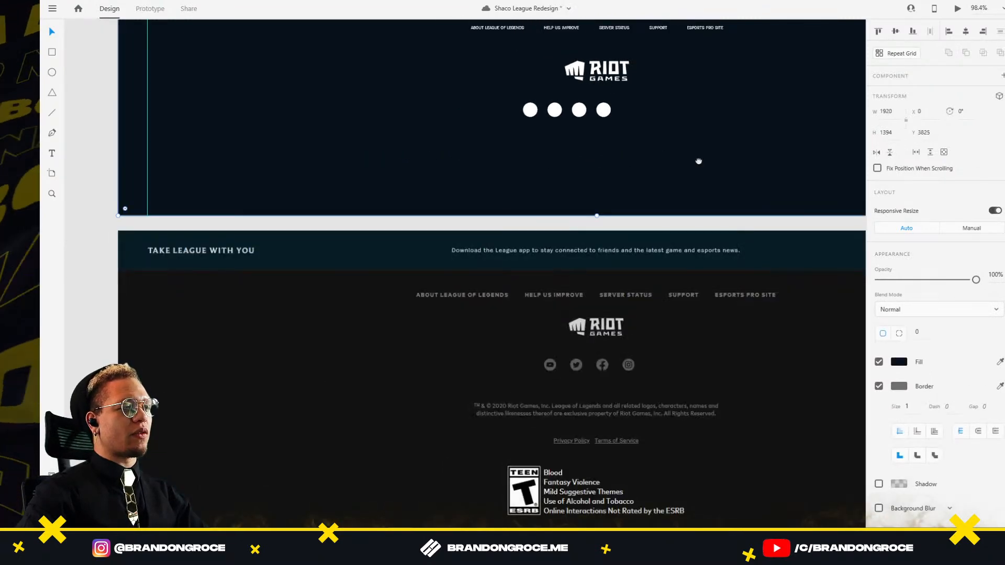
left_click_drag(699, 162, 587, 235)
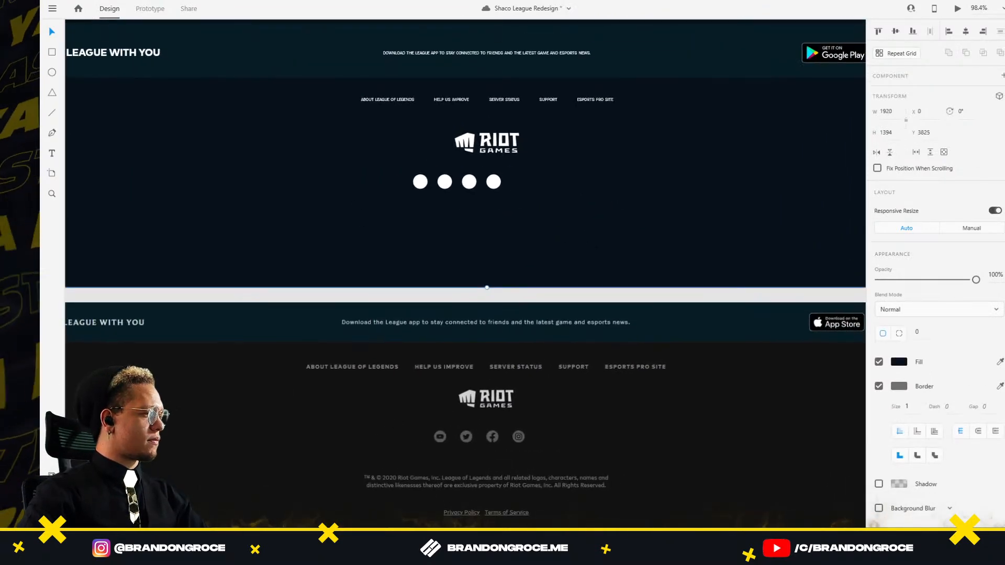
Step: Show the list of installed plugins and save the document
left_click(51, 516)
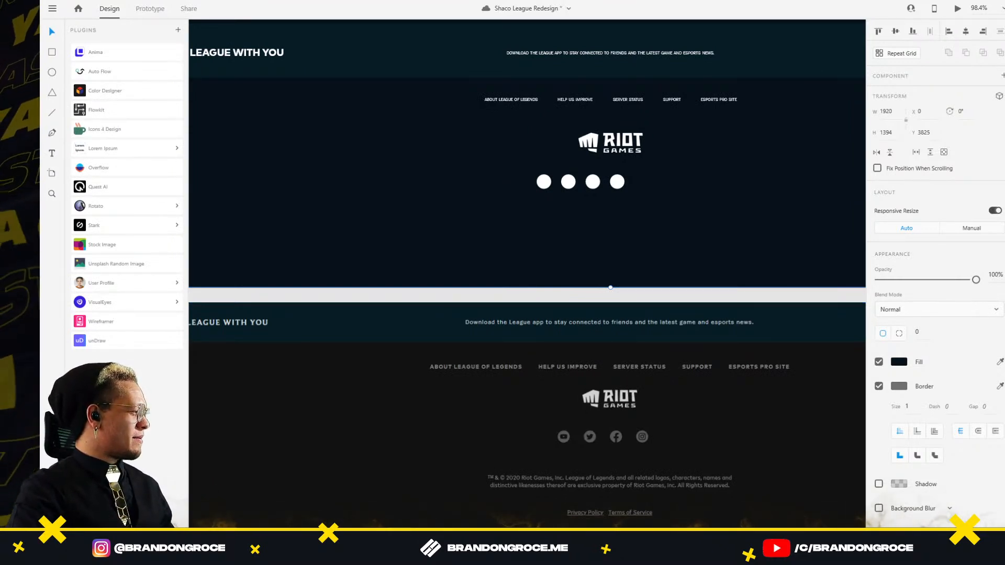
key("ctrl+s")
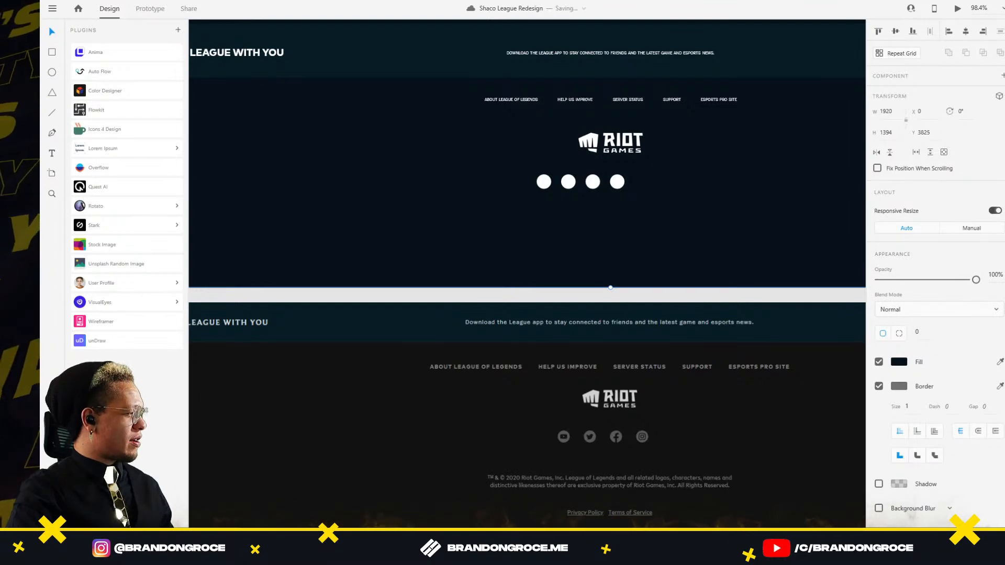
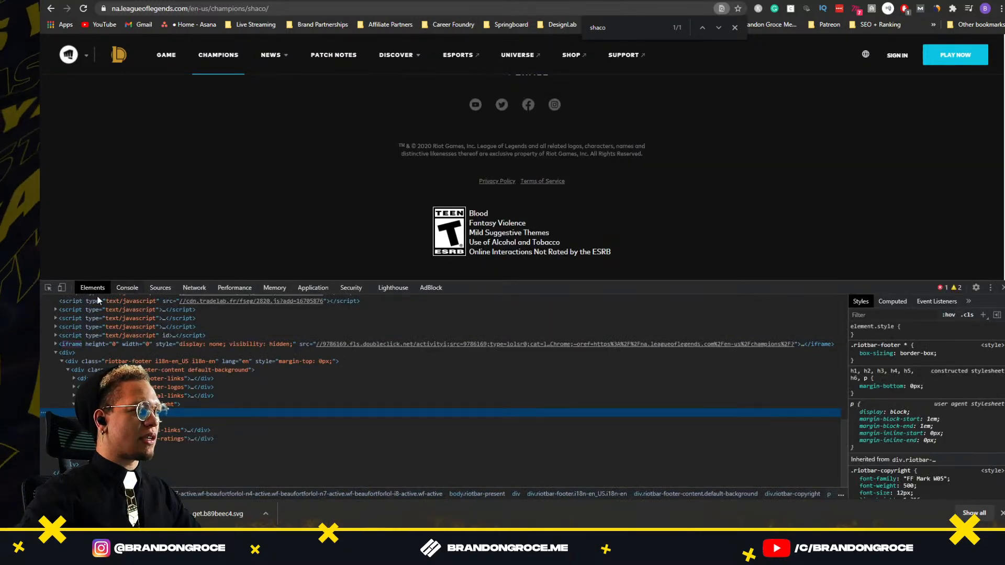
Step: In the browser, inspect the footer's copyright paragraph on the League of Legends page and copy its text from the code
key("ctrl+shift+c")
left_click(504, 146)
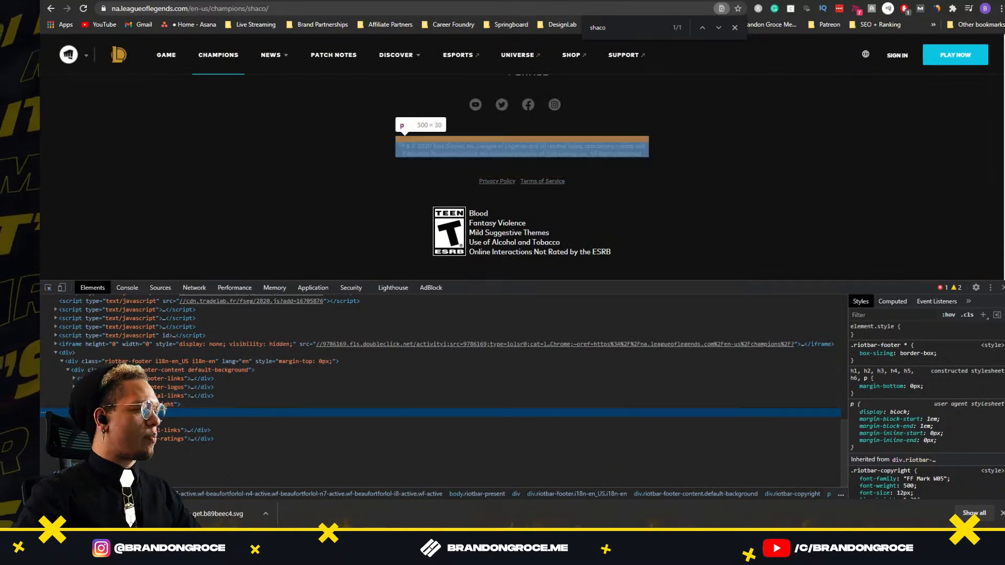
left_click(80, 414)
double_click(204, 422)
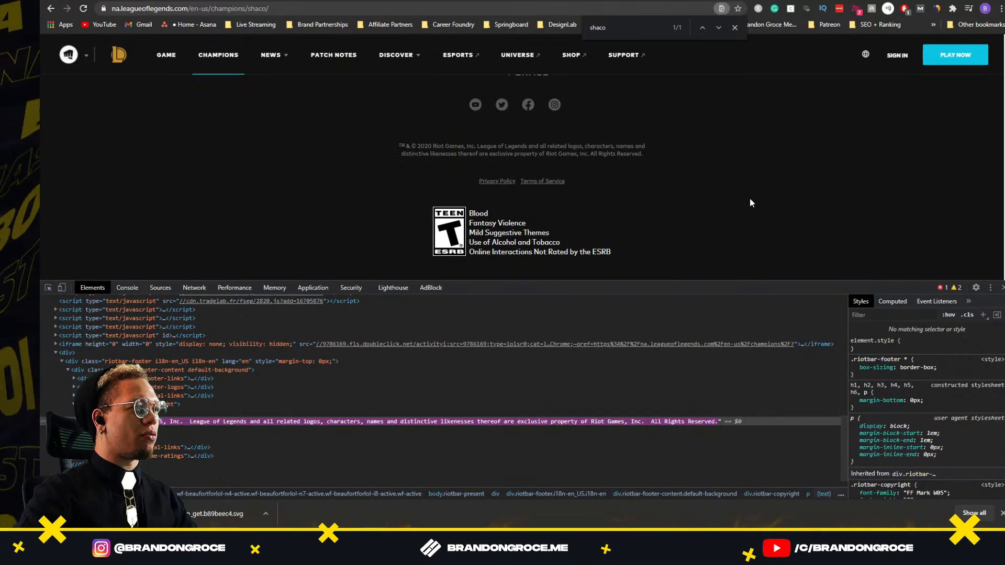
Step: Return to Adobe XD and replace the duplicated "Download the League app" line below the circles with the copied copyright text
key("alt+Tab")
key("alt+Tab")
key("alt+Tab")
key("alt+Tab")
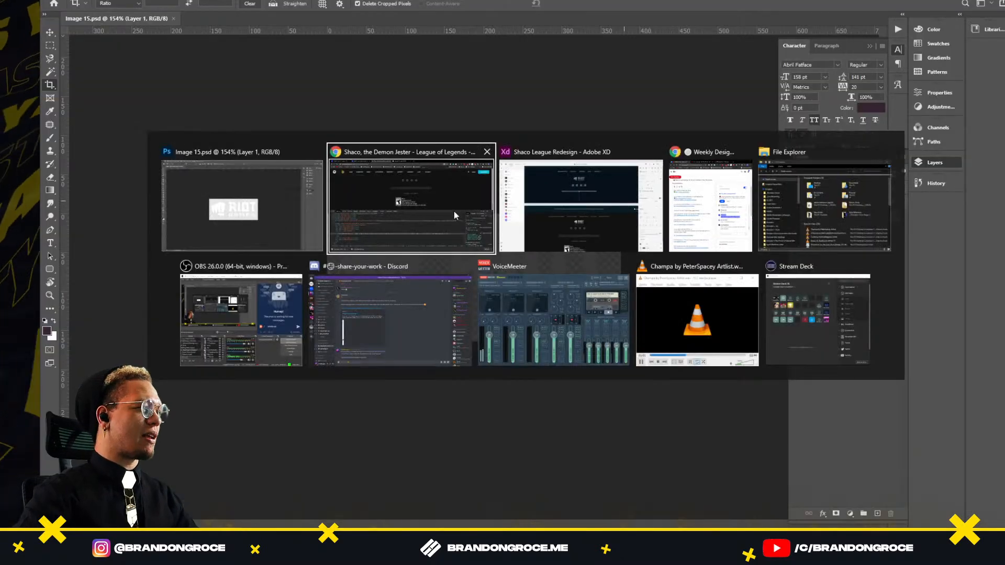
key("alt+Tab")
key("alt+Tab")
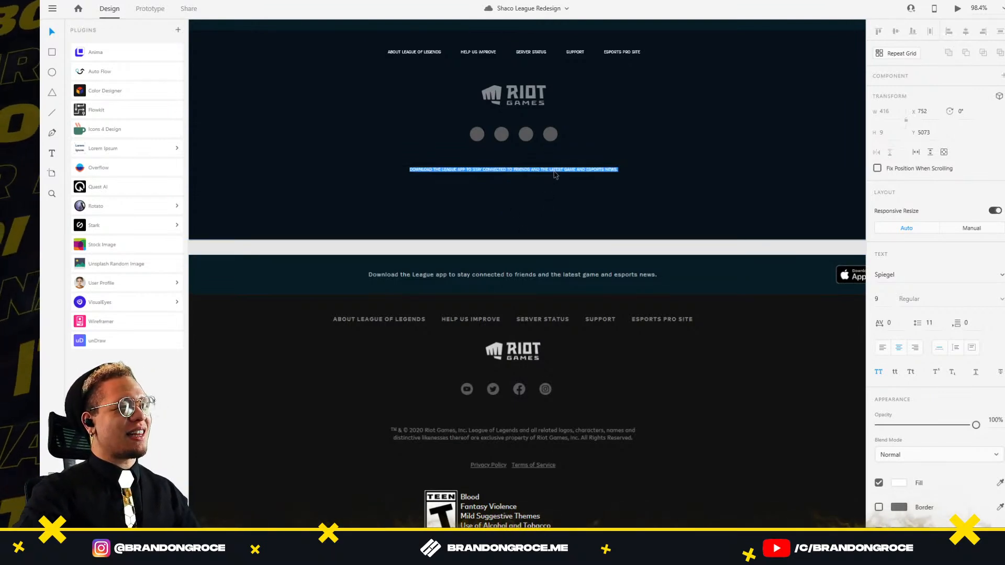
key("ctrl+v")
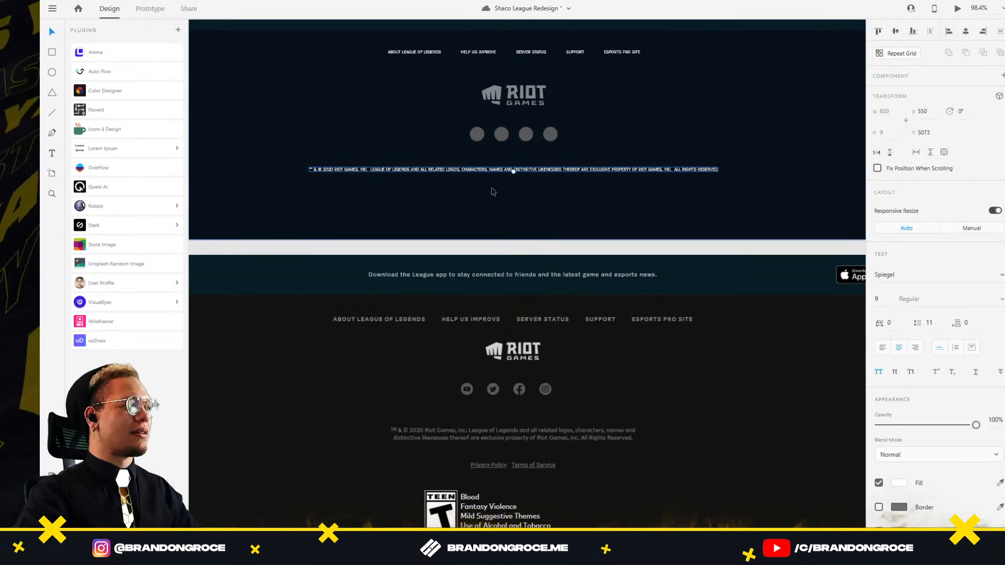
Step: Make the copyright line a fixed-size text box and narrow it to about 428 wide so it wraps onto two lines
scroll(233, 192, "up", 1)
scroll(241, 188, "up", 7)
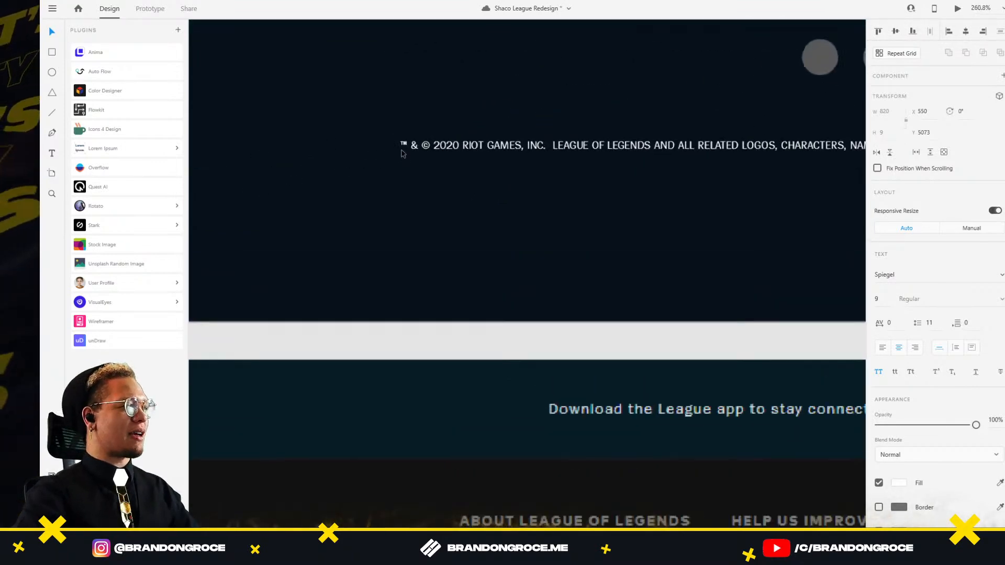
scroll(415, 180, "down", 8)
left_click_drag(746, 222, 520, 222)
scroll(520, 223, "up", 5)
left_click(972, 349)
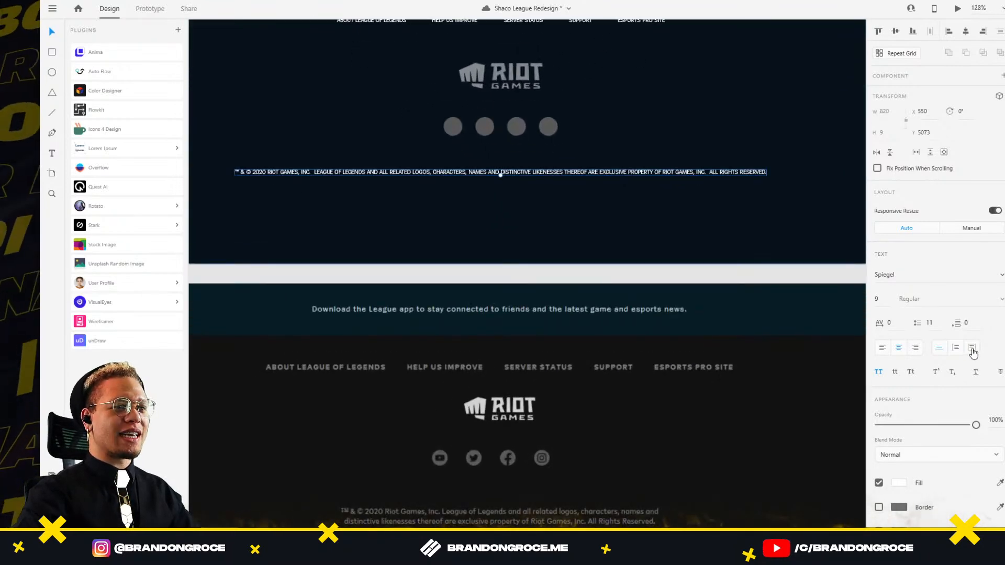
scroll(751, 181, "up", 10)
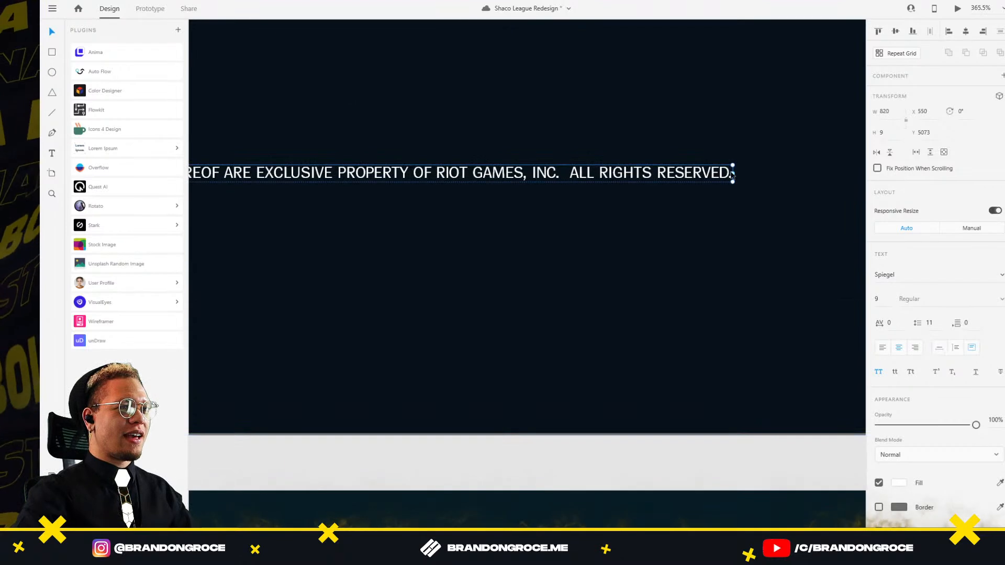
left_click_drag(733, 173, 712, 129)
scroll(321, 206, "down", 4)
scroll(321, 207, "down", 4)
Step: Fit the copyright box's height to its text and narrow the box symmetrically to 422 wide
double_click(501, 119)
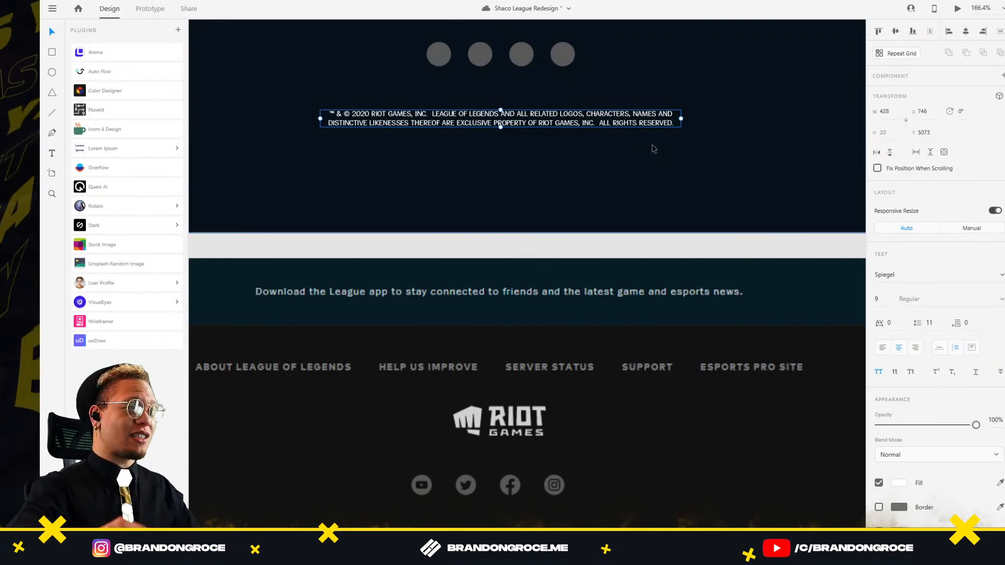
key("alt")
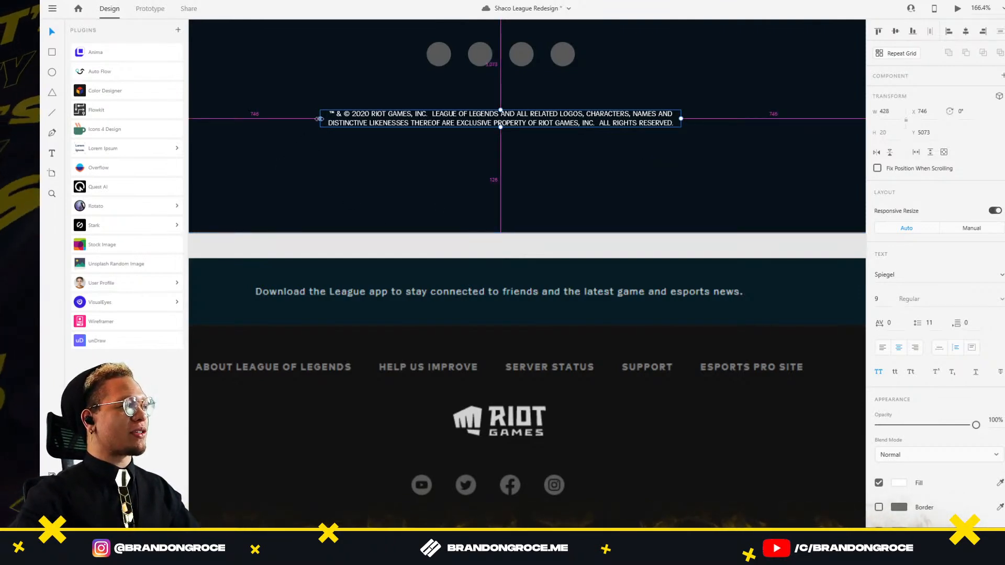
left_click_drag(319, 120, 323, 119)
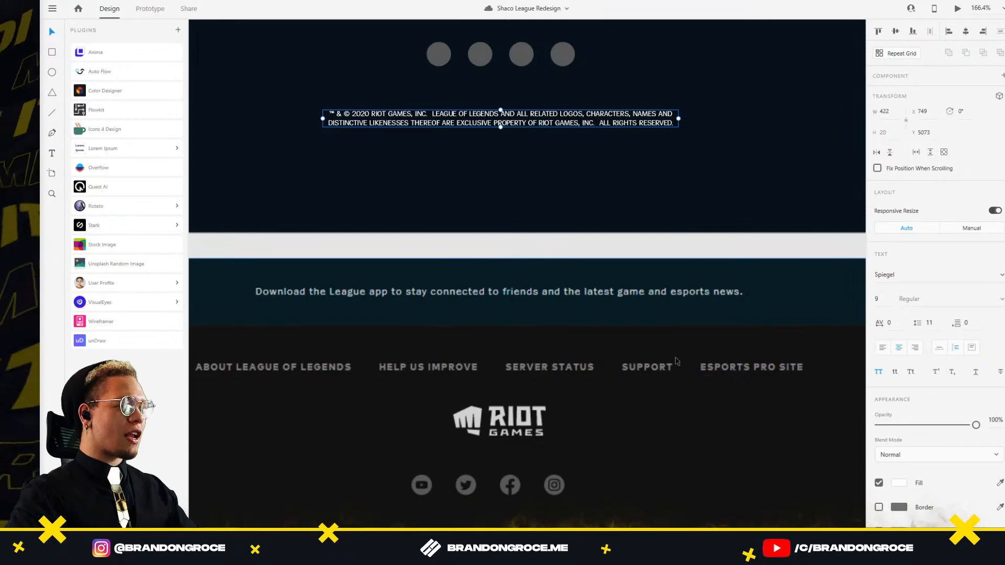
left_click(588, 246)
Step: Duplicate the copyright text block directly below the original, at Y 5119
scroll(583, 273, "down", 3)
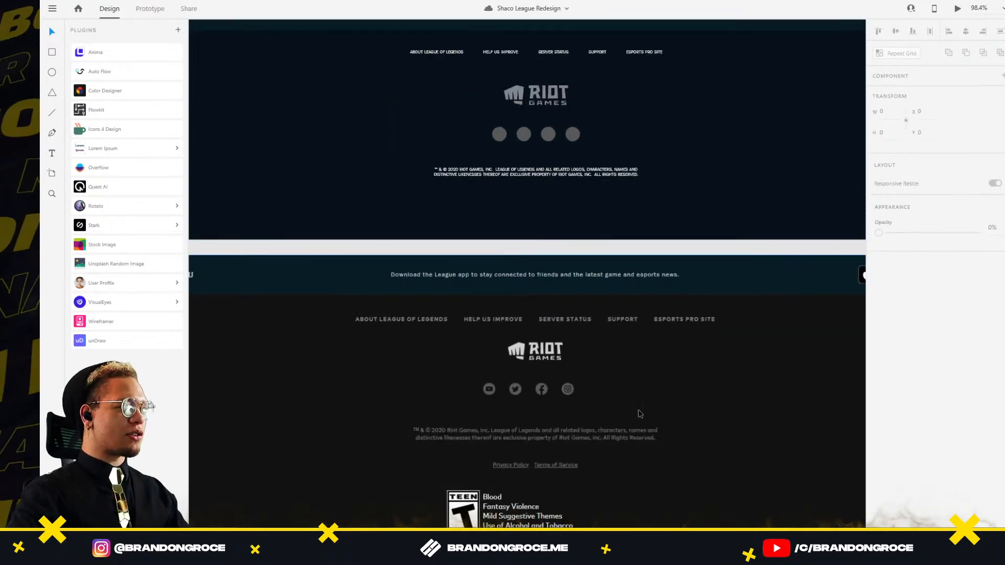
scroll(599, 332, "down", 3)
scroll(599, 332, "right", 1)
scroll(495, 141, "up", 2)
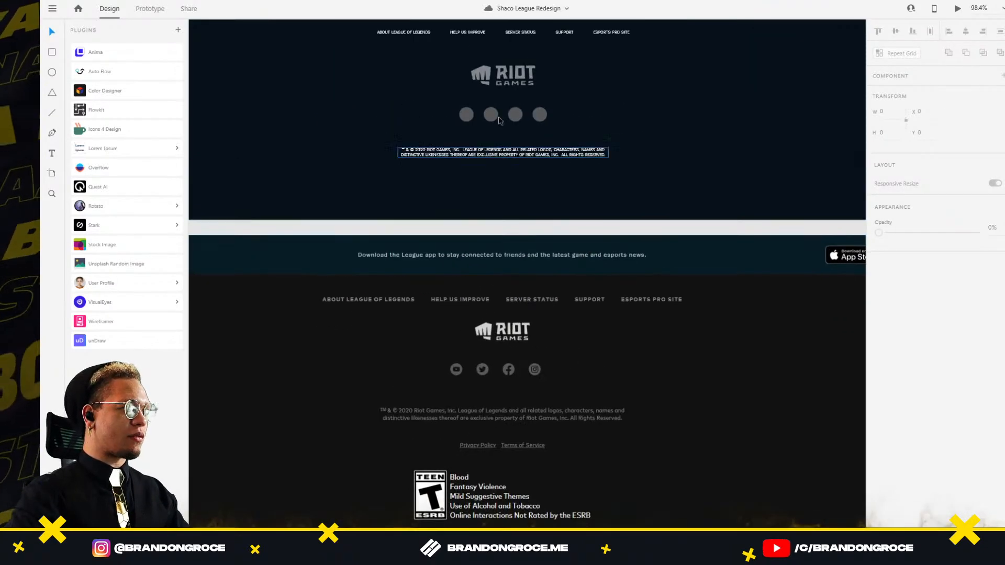
left_click_drag(494, 150, 493, 173)
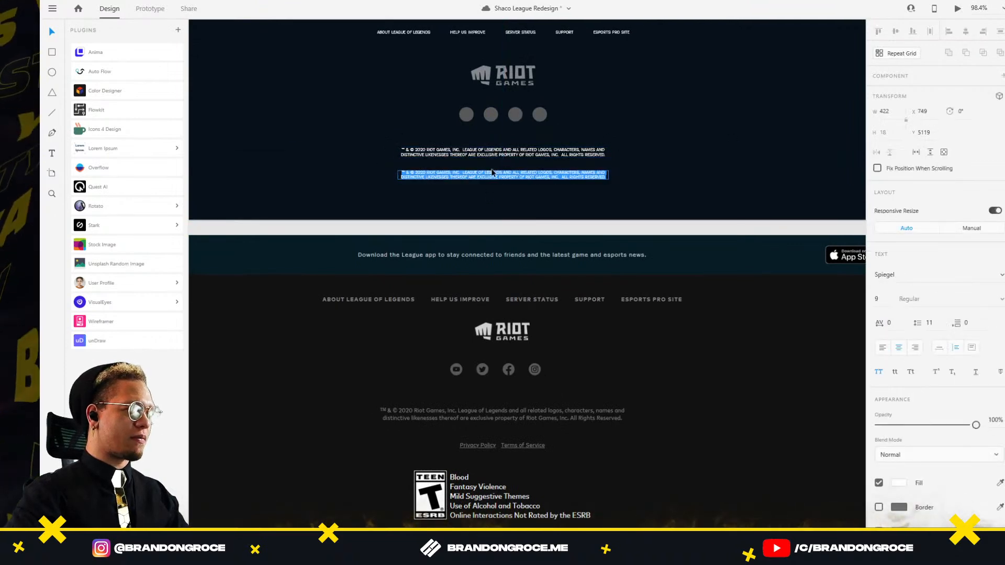
Step: Switch to the browser, inspect the Privacy Policy footer link and copy its text from the code
key("alt+Tab")
key("alt+Tab")
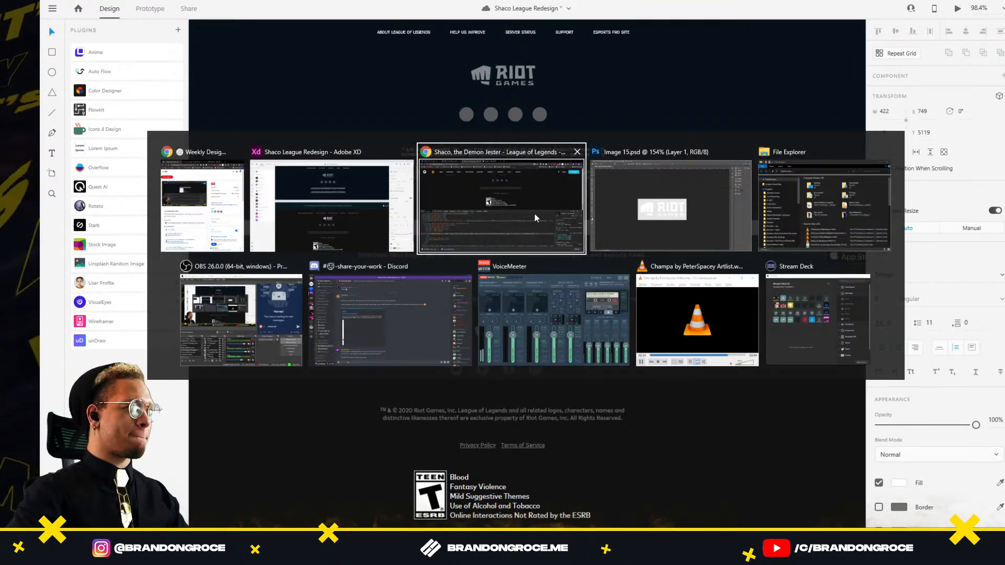
left_click(535, 214)
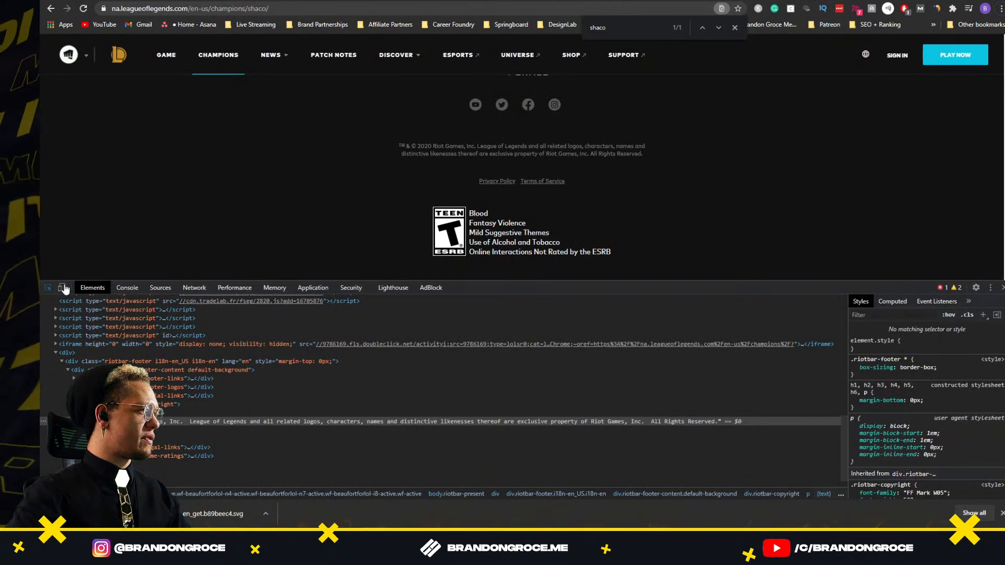
right_click(499, 183)
left_click(499, 180)
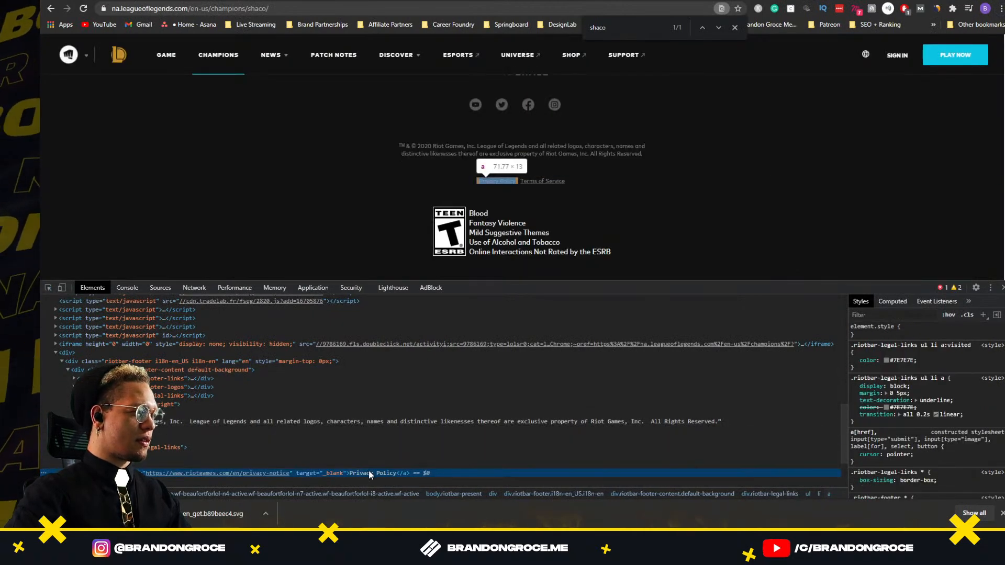
double_click(369, 471)
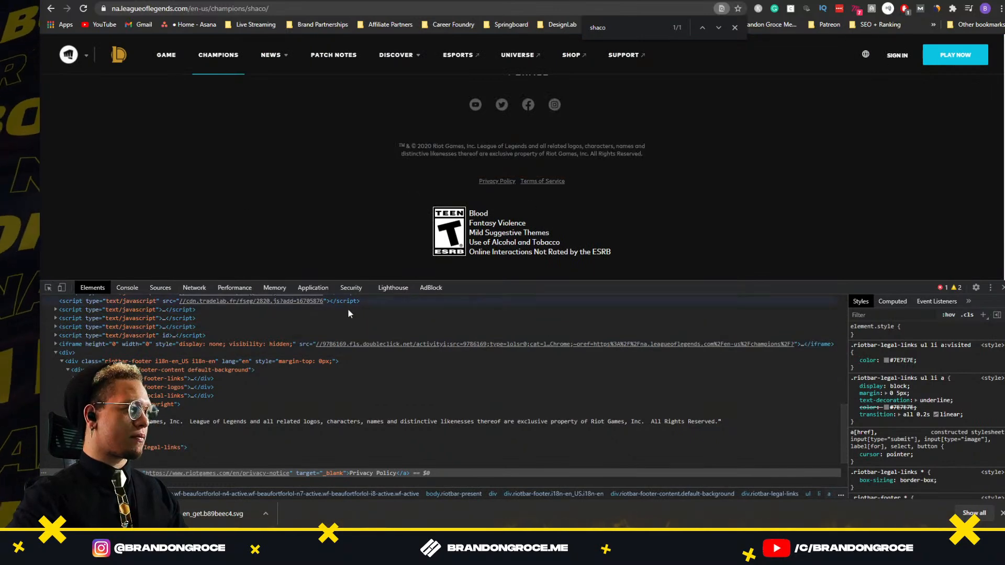
Step: Return to Adobe XD, replace the duplicated block's text with "Privacy Policy" and set the text to auto width
key("alt+Tab")
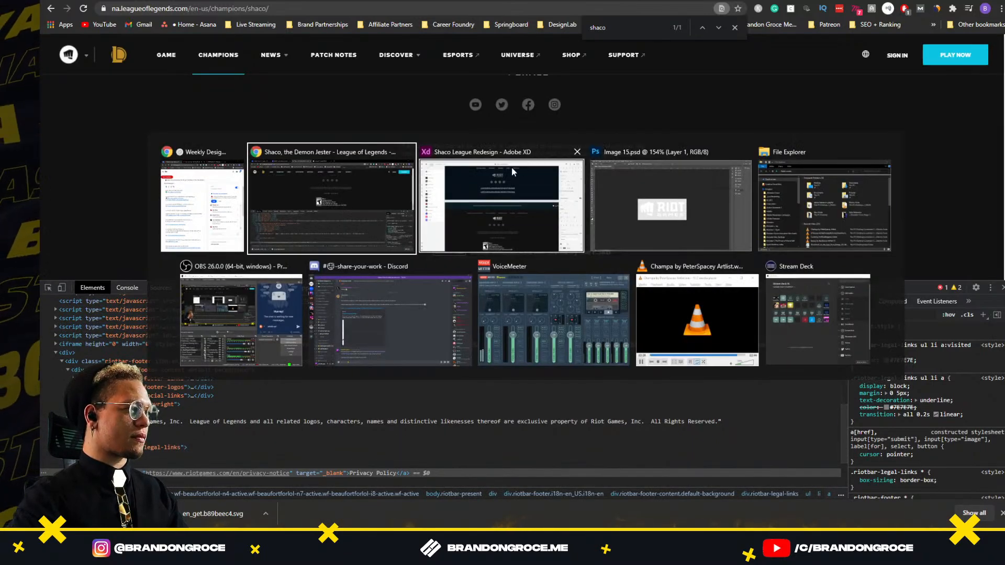
key("alt+Tab")
left_click(556, 226)
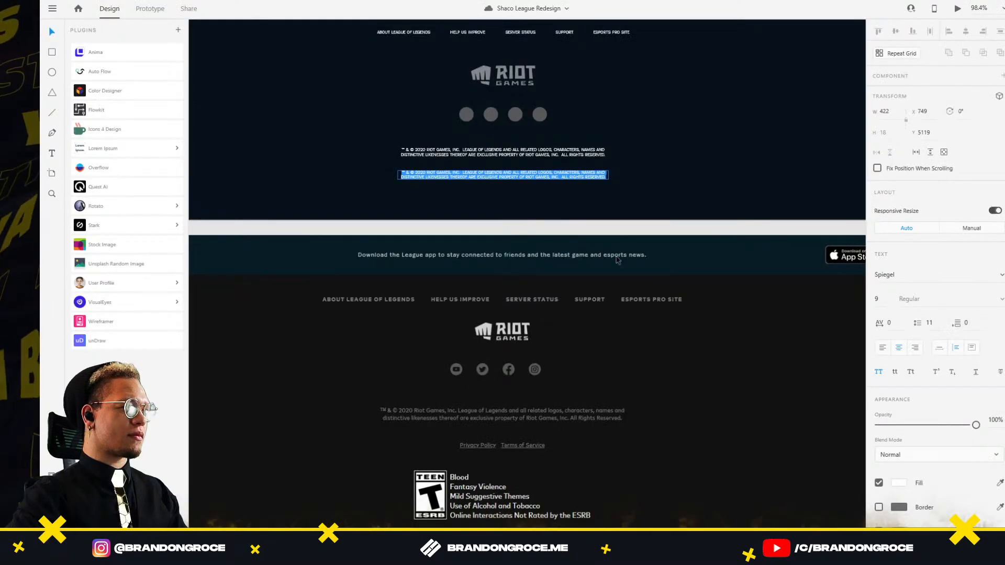
key("ctrl+v")
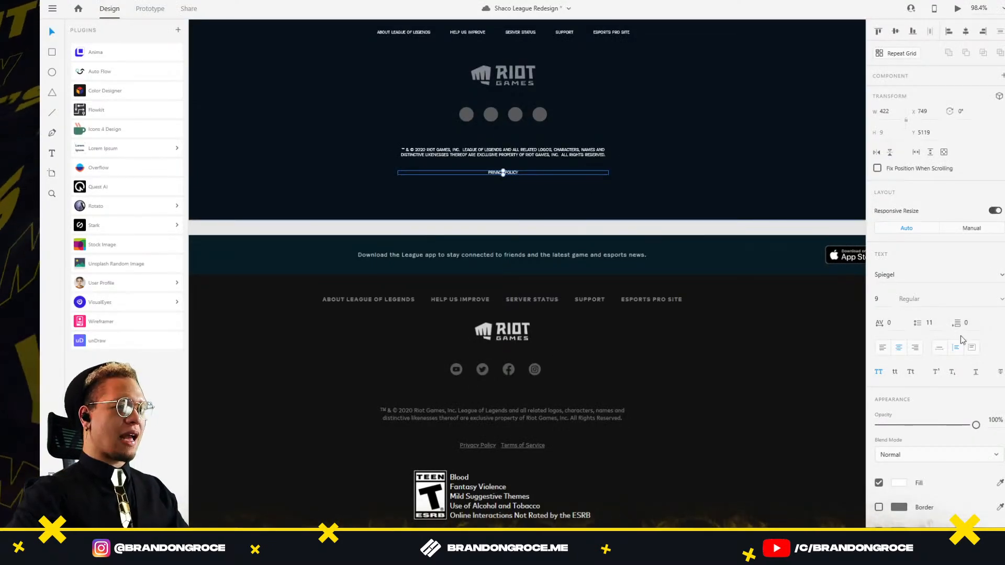
left_click(940, 348)
Step: Duplicate the Privacy Policy label so two copies sit side by side, the second at about X 936
key("alt")
scroll(452, 164, "up", 5)
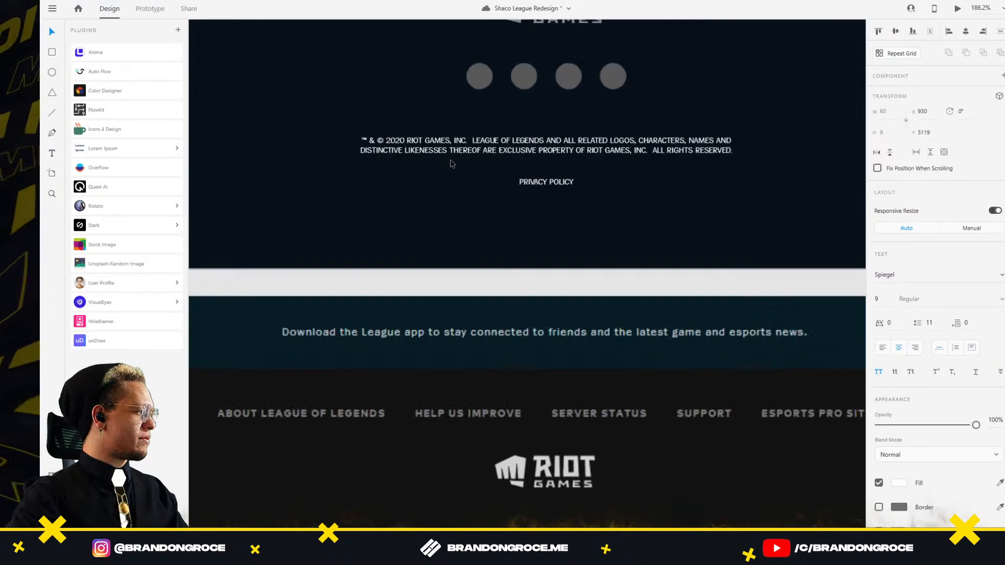
left_click_drag(566, 188, 591, 193)
Step: Switch to the browser and get the Terms of Service link's text from the page's code
key("alt+Tab")
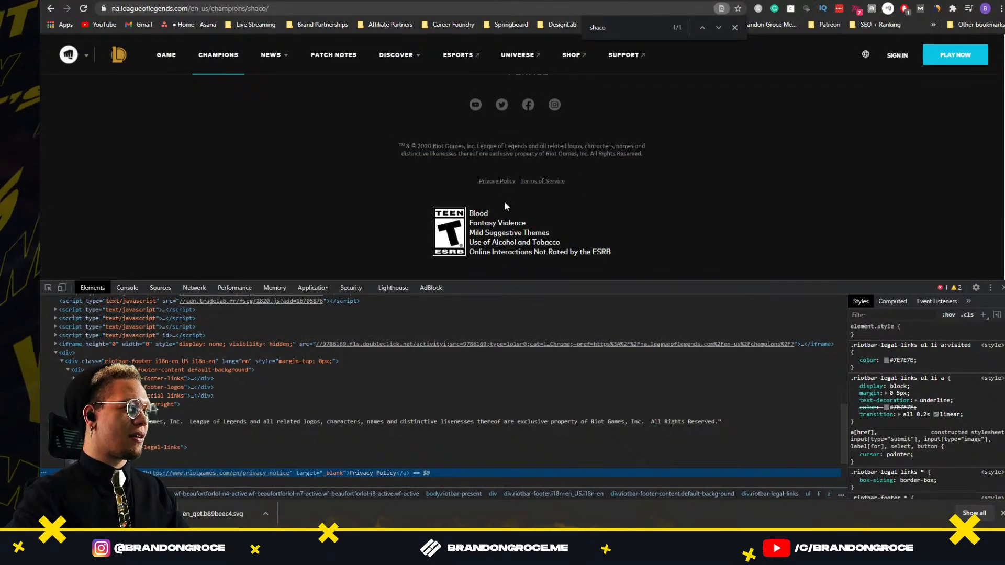
left_click(47, 287)
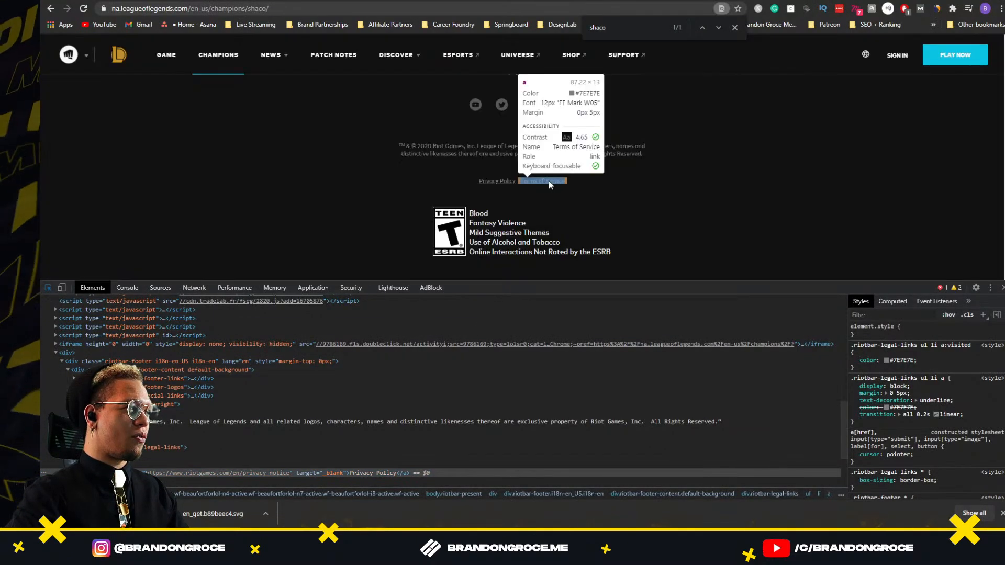
left_click(543, 181)
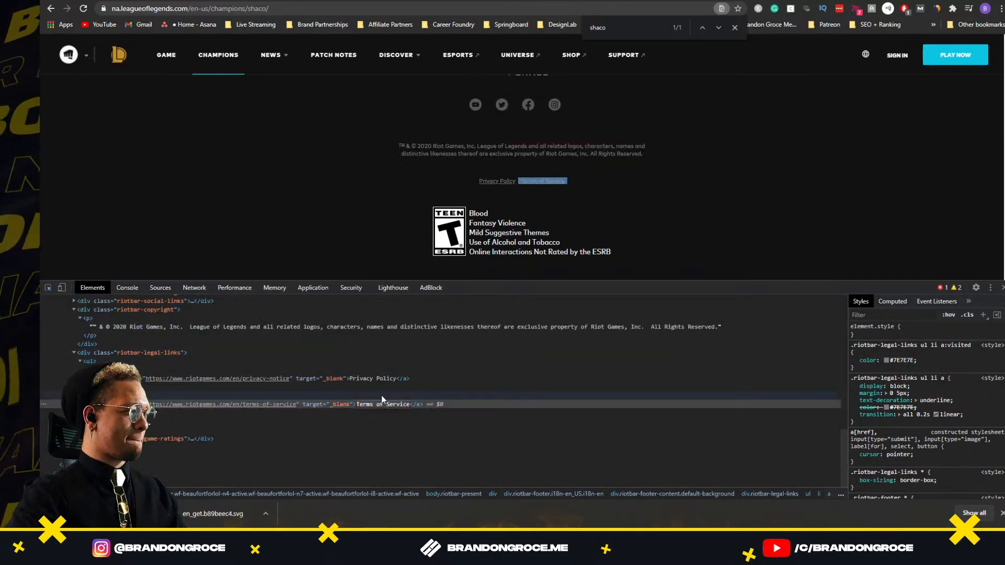
Step: Return to Adobe XD and change the second Privacy Policy label to "Terms of Service"
key("alt+Tab")
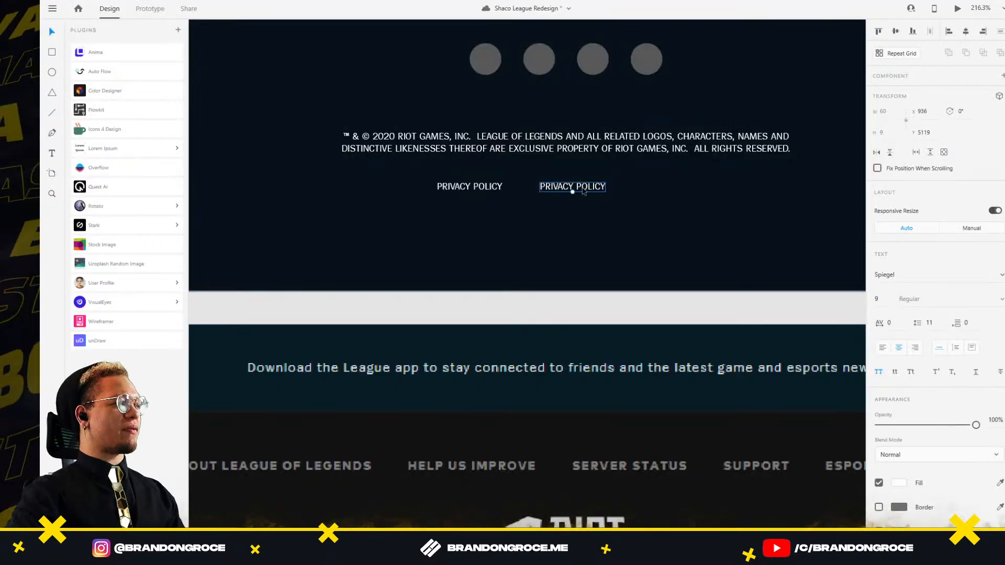
double_click(572, 189)
key("ctrl+a")
type("TERMS OF SERVICE")
key("Escape")
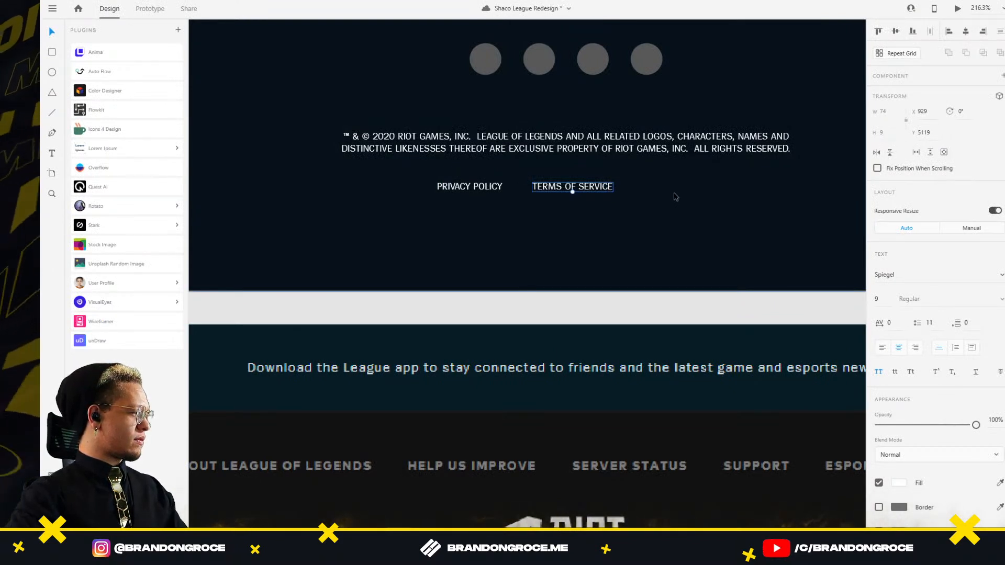
Step: Center the Privacy Policy and Terms of Service labels together under the copyright text at X 880, and save the document
scroll(571, 168, "down", 2, "ctrl")
left_click(493, 183, "shift")
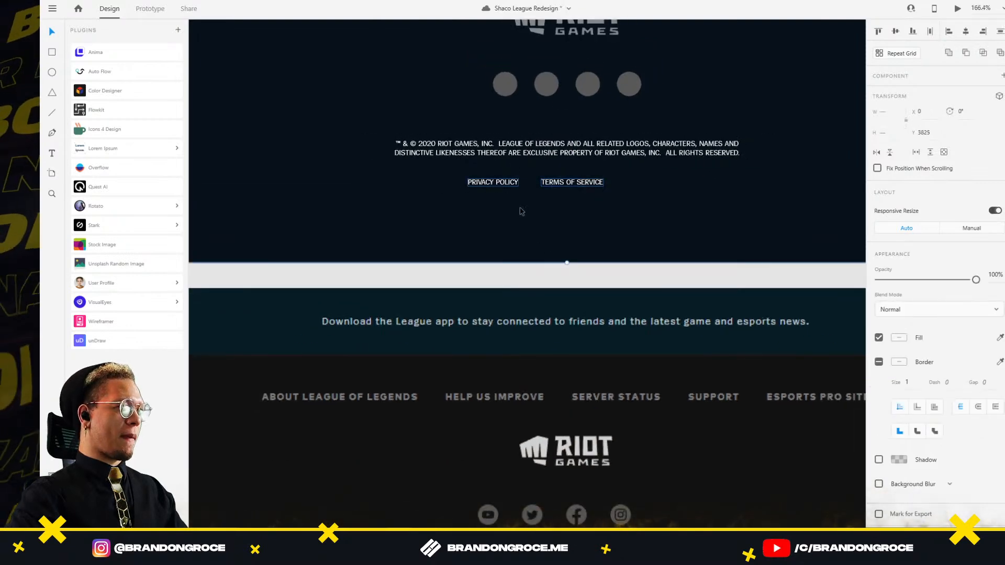
left_click(507, 273)
left_click(494, 183)
left_click(591, 183, "shift")
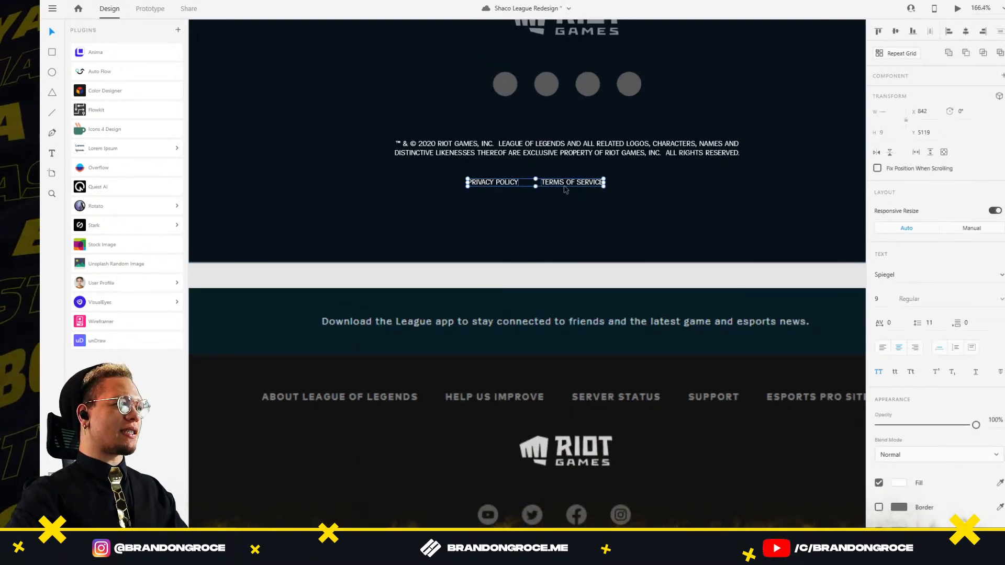
left_click_drag(592, 187, 597, 182)
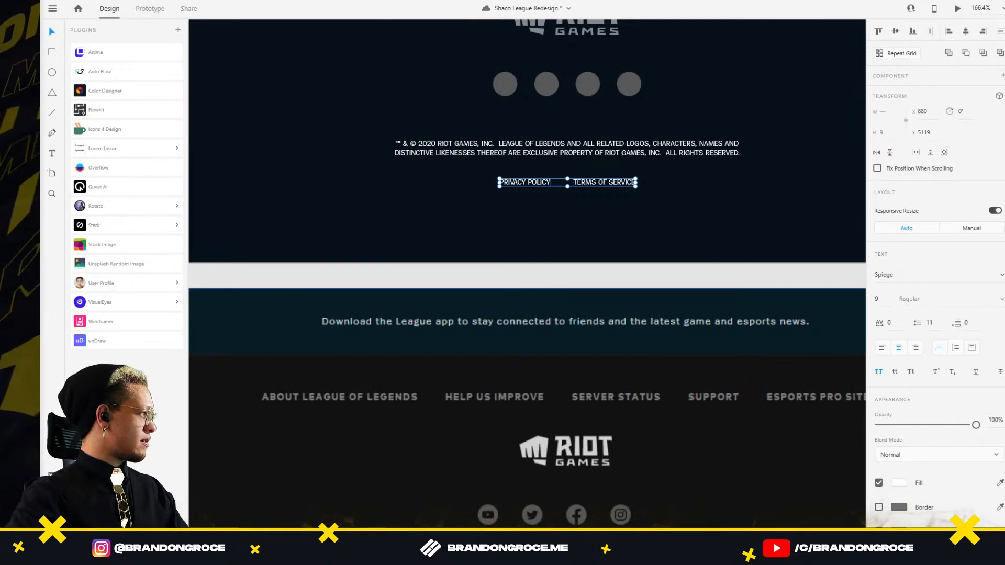
key("ctrl+s")
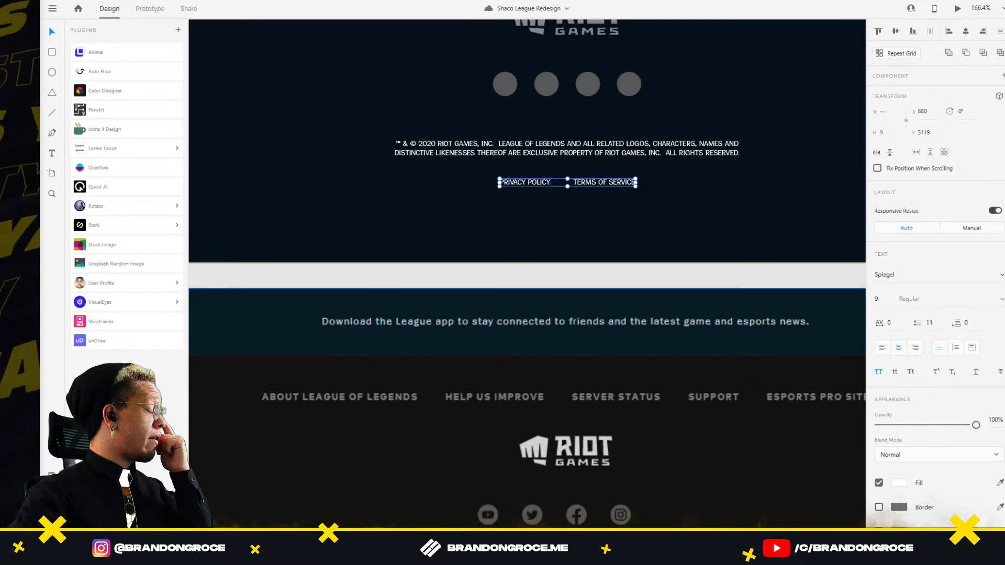
left_click_drag(1004, 86, 612, 87)
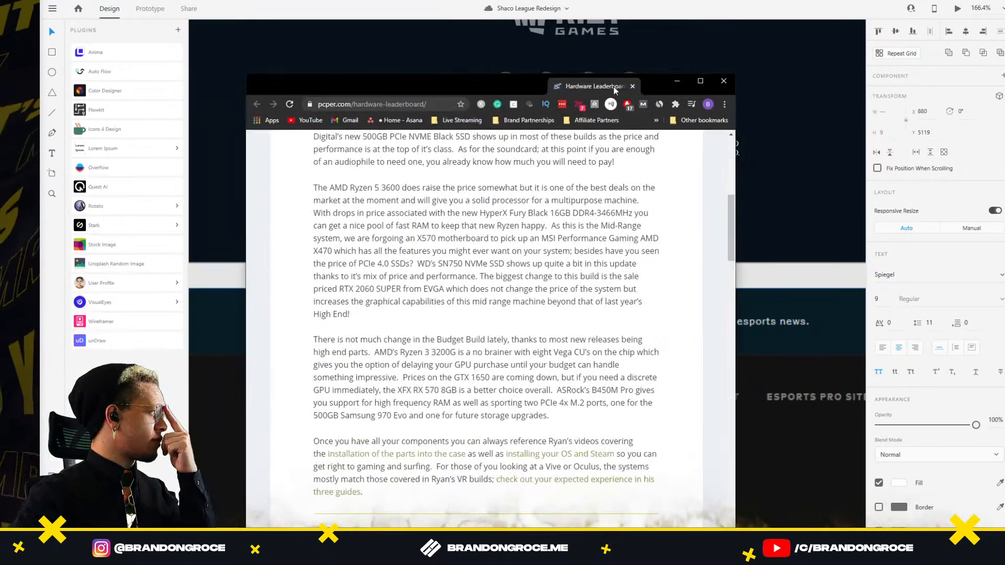
Step: Look through the PC Perspective hardware leaderboard's introduction and the Dream System 2019 parts list in the browser
double_click(610, 87)
scroll(631, 199, "up", 6)
scroll(636, 205, "up", 2)
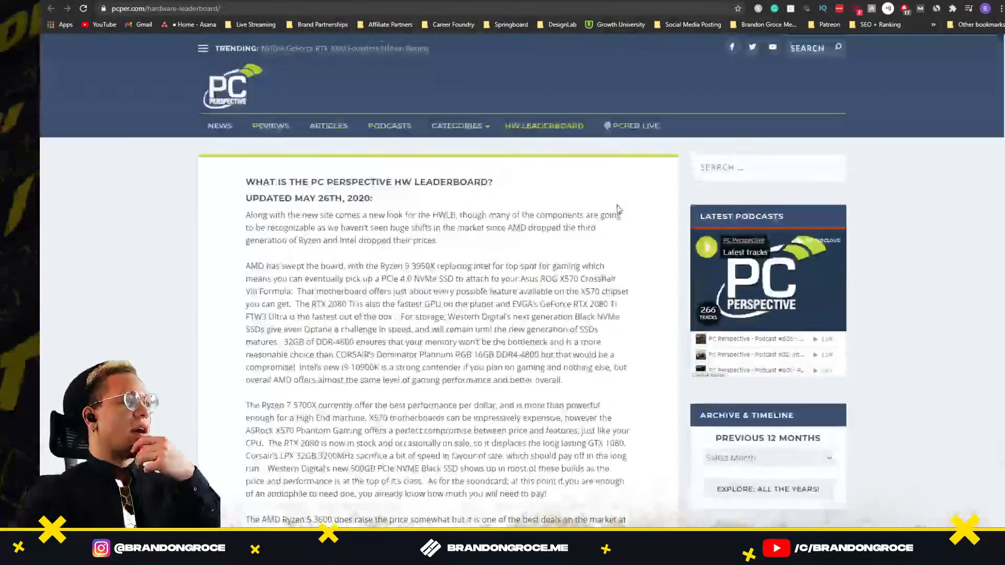
left_click_drag(333, 182, 546, 195)
scroll(591, 198, "down", 15)
scroll(591, 198, "down", 3)
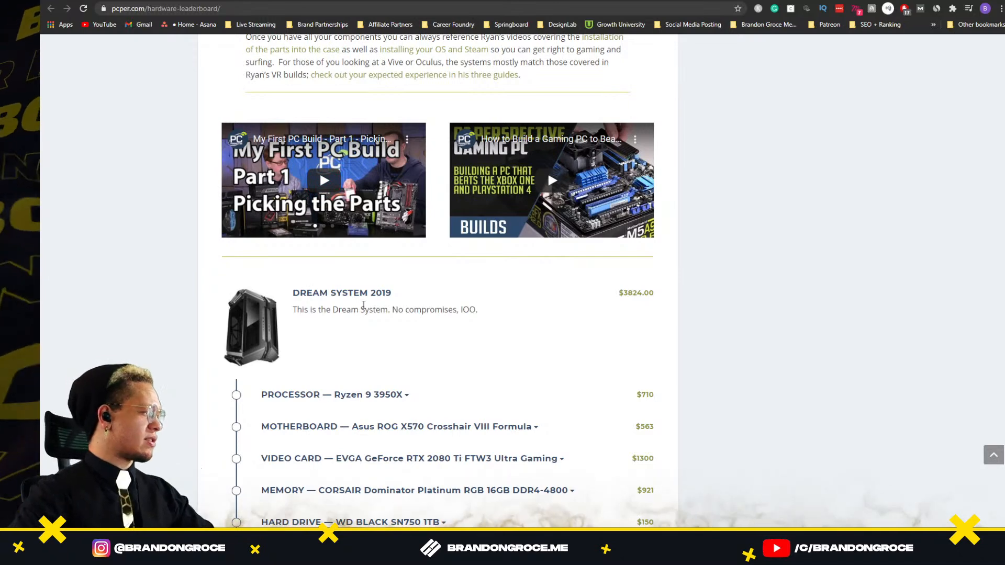
scroll(382, 314, "down", 1)
scroll(385, 318, "down", 3)
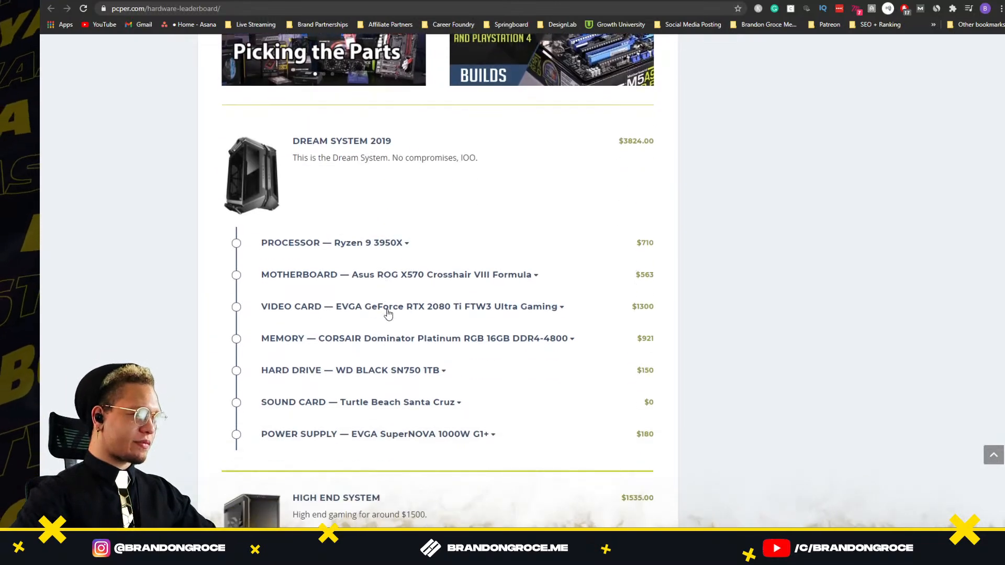
scroll(554, 265, "down", 2)
scroll(548, 272, "up", 6)
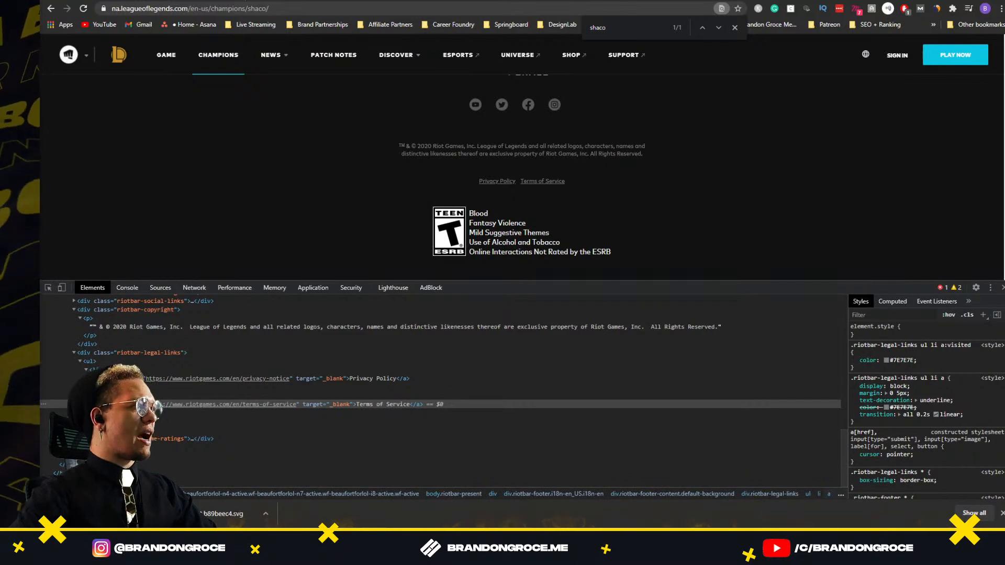
Step: Inspect the ESRB rating image in the League of Legends footer, open it in a new tab and copy it
left_click(1003, 287)
right_click(452, 251)
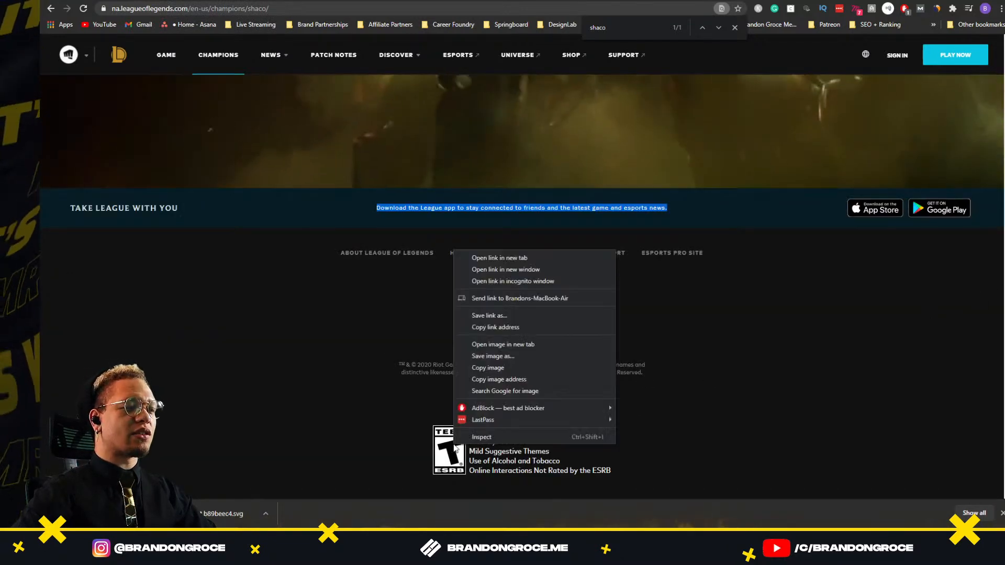
left_click(479, 443)
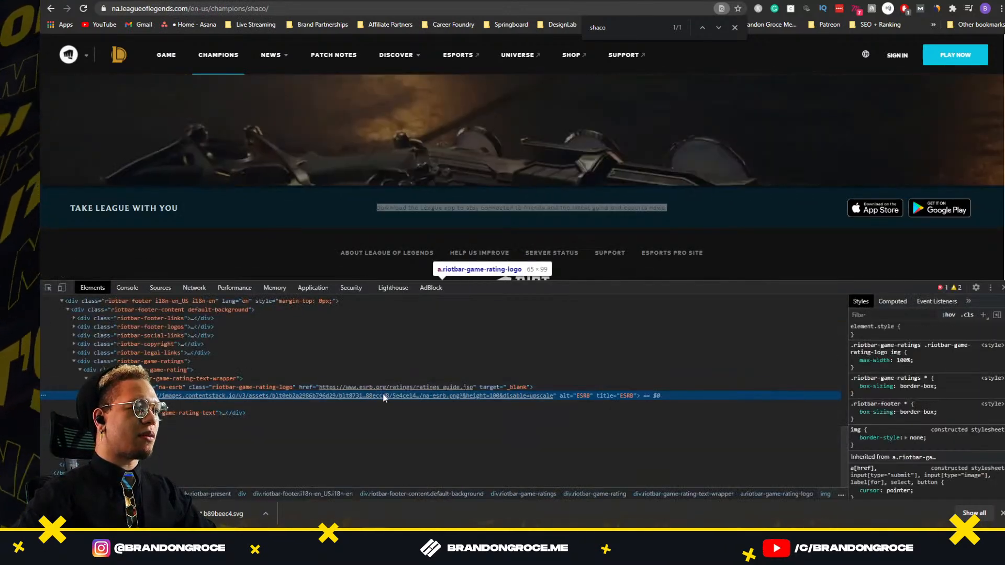
right_click(384, 396)
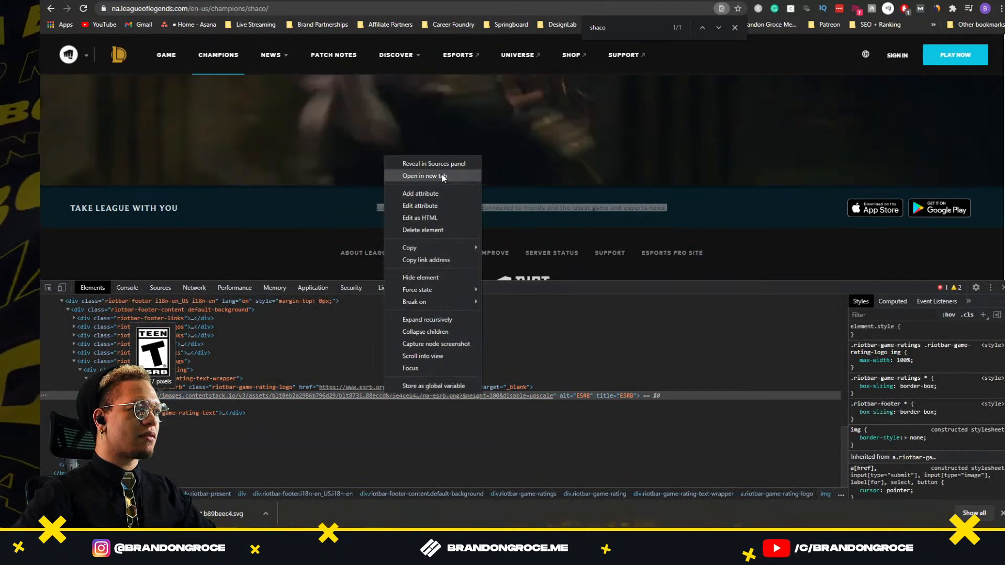
left_click(419, 169)
right_click(535, 270)
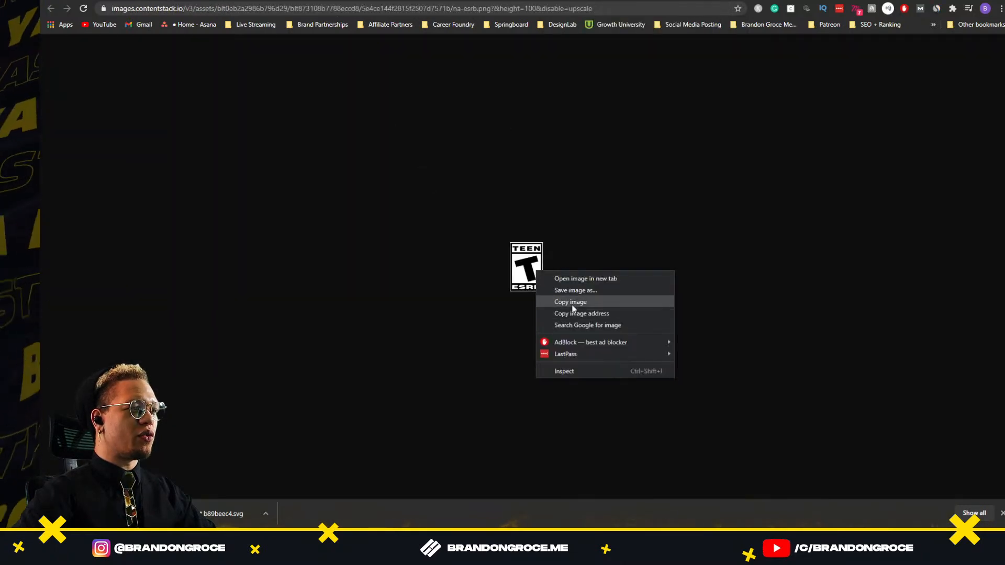
left_click(572, 301)
Step: Switch to Adobe XD, paste the ESRB image and shrink it to about 39 × 59 below the Privacy Policy label
key("alt+Tab")
left_click(437, 219)
left_click_drag(557, 329, 493, 296)
left_click(524, 201)
key("ctrl+v")
scroll(607, 212, "down", 4)
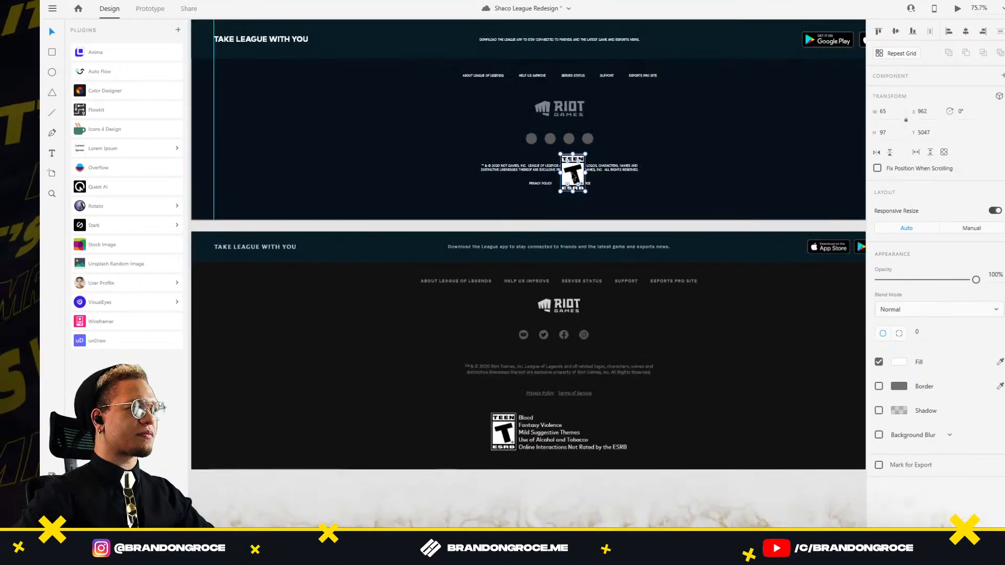
left_click_drag(576, 177, 540, 191)
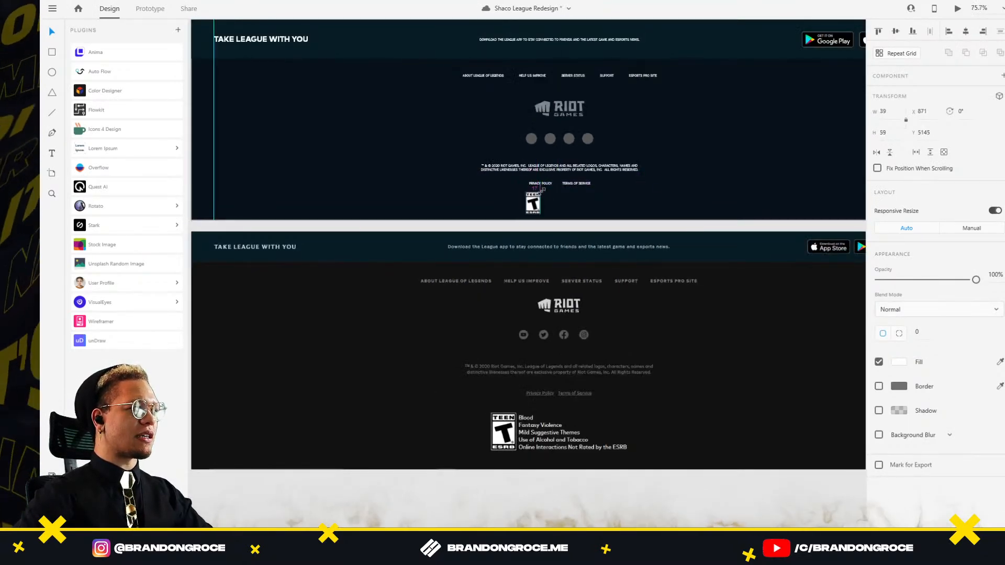
Step: Move the reference footer screenshot off to the right of the artboard, at about X 6035, Y 5376
scroll(608, 186, "down", 4)
left_click_drag(601, 220, 787, 99)
scroll(555, 210, "up", 4)
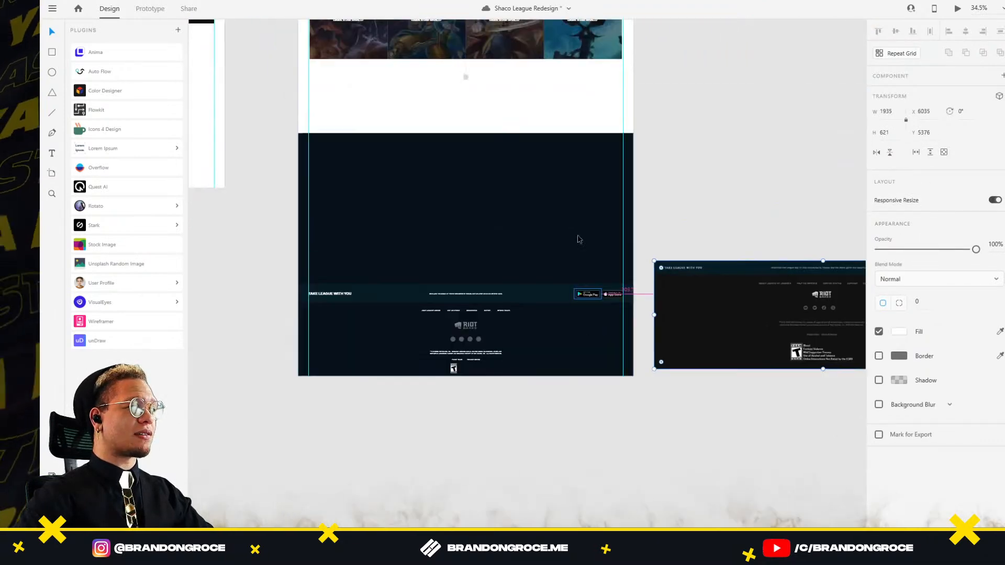
Step: Extend the Web 1920 – 4 artboard downward and stretch the dark footer background to its lower edge, about 1639 high
scroll(568, 232, "down", 3)
scroll(563, 251, "up", 4)
scroll(561, 273, "up", 4)
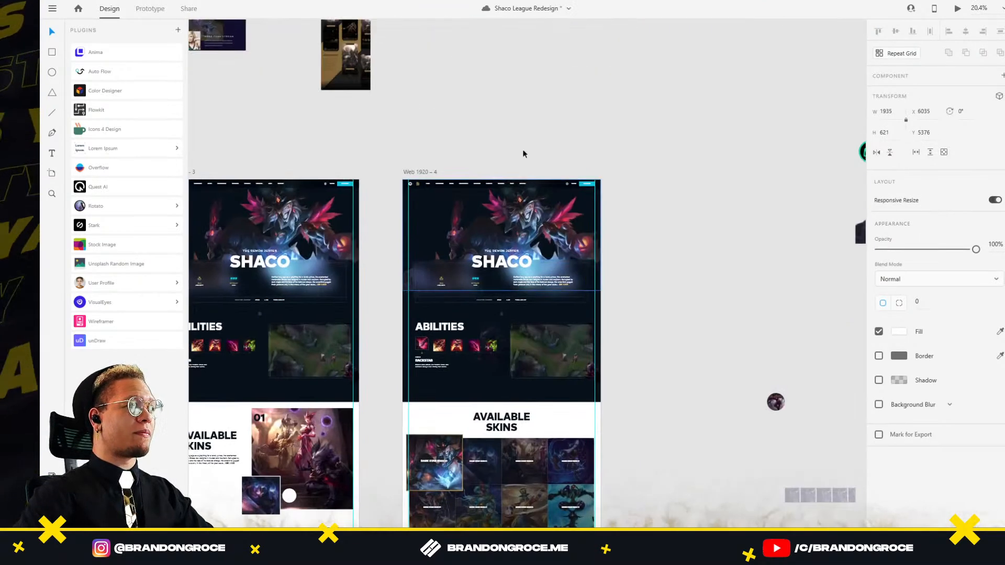
left_click(421, 177)
scroll(523, 314, "down", 7)
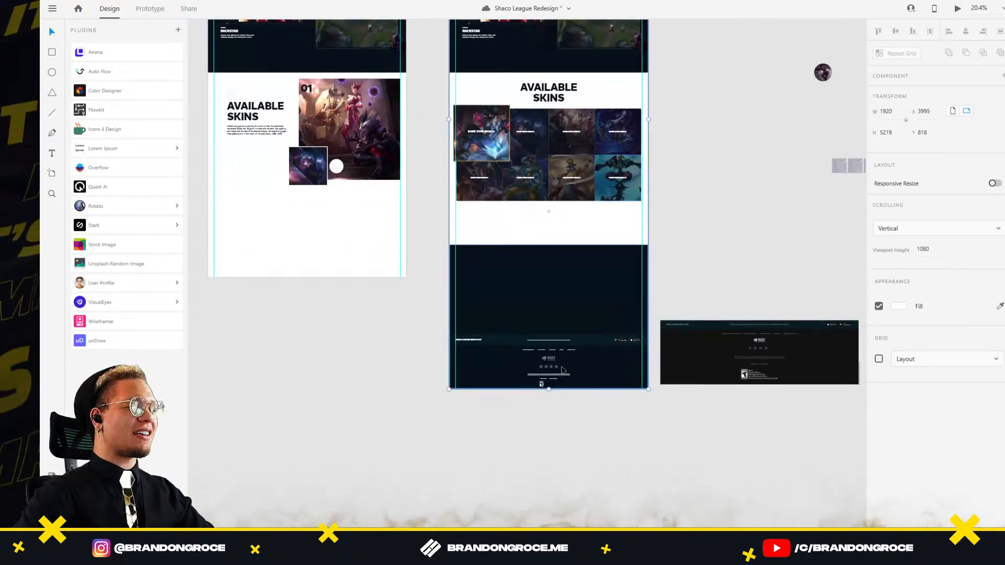
left_click_drag(544, 390, 545, 413)
left_click(550, 390)
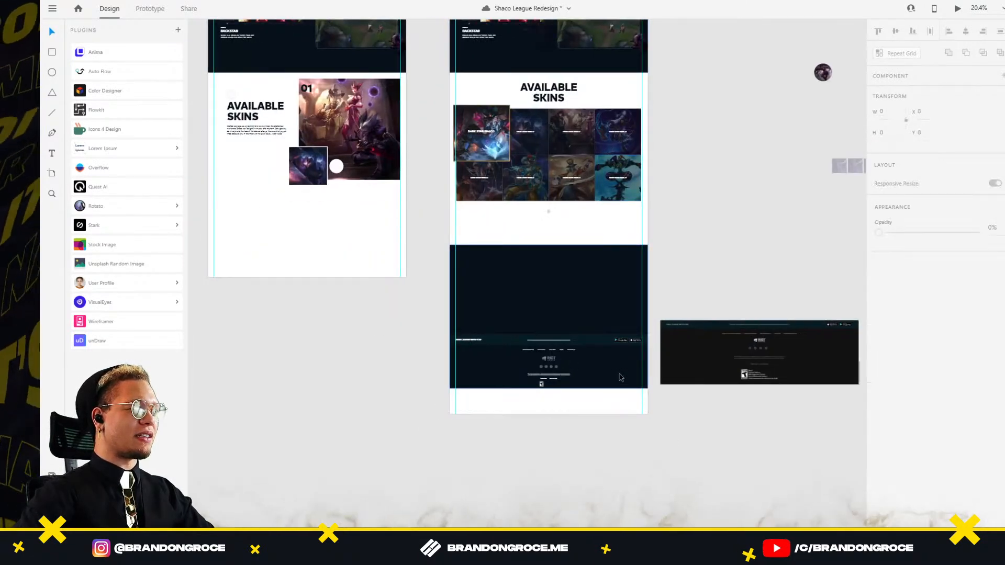
left_click(646, 471)
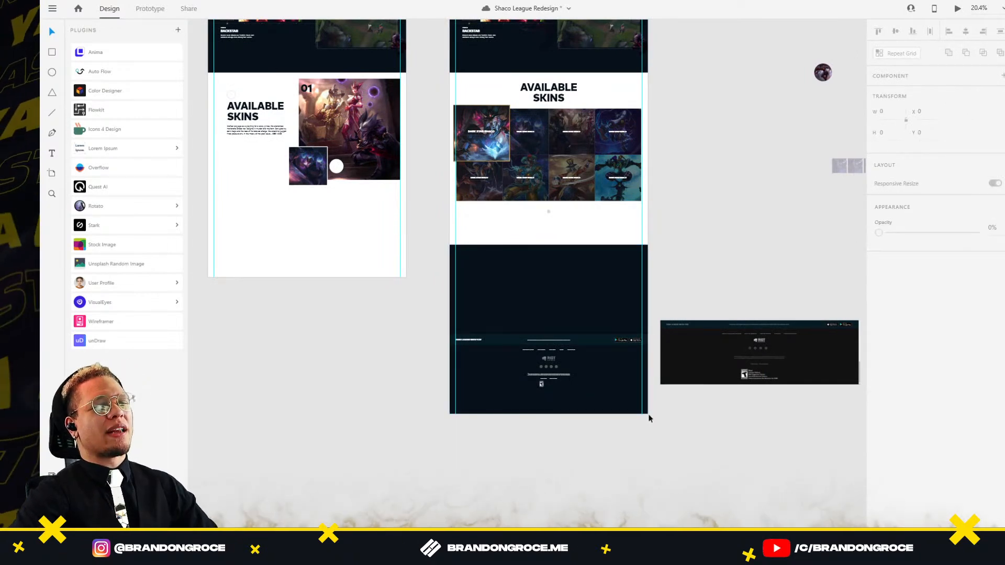
Step: Enlarge the ESRB rating image to about 55 × 83 and place it at about X 840, Y 5184
scroll(576, 385, "up", 4)
left_click_drag(568, 425, 543, 347)
left_click_drag(769, 365, 740, 293)
scroll(444, 230, "up", 4)
double_click(457, 257)
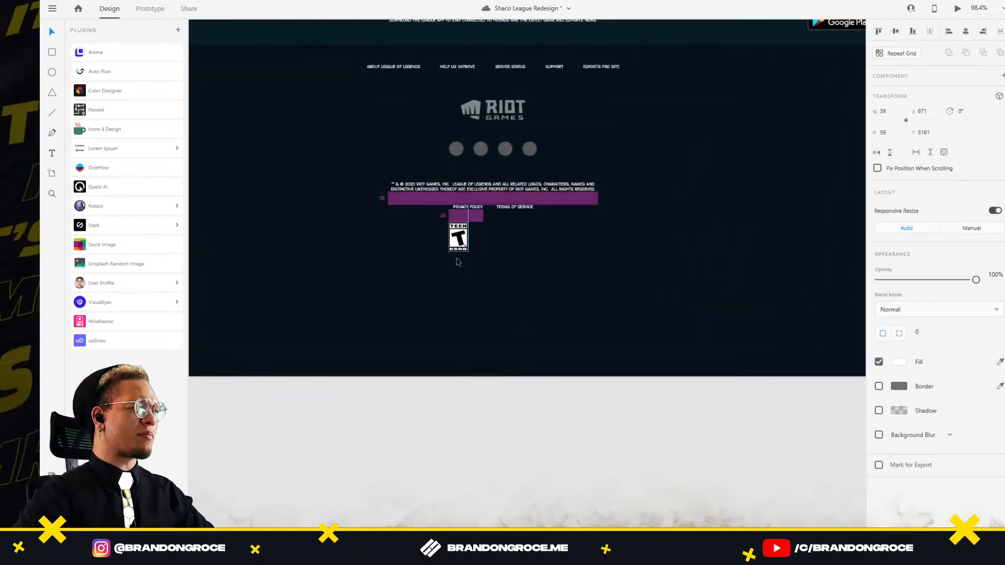
mouse_move(458, 253)
left_mouse_down()
mouse_move(446, 253)
mouse_move(472, 272)
mouse_move(455, 261)
left_mouse_up()
Step: Move the reference footer screenshot directly beneath the artboard, at about X 4350, Y 6282, and save the document
left_click_drag(721, 343, 415, 351)
left_click_drag(602, 323, 177, 374)
left_click_drag(456, 347, 595, 303)
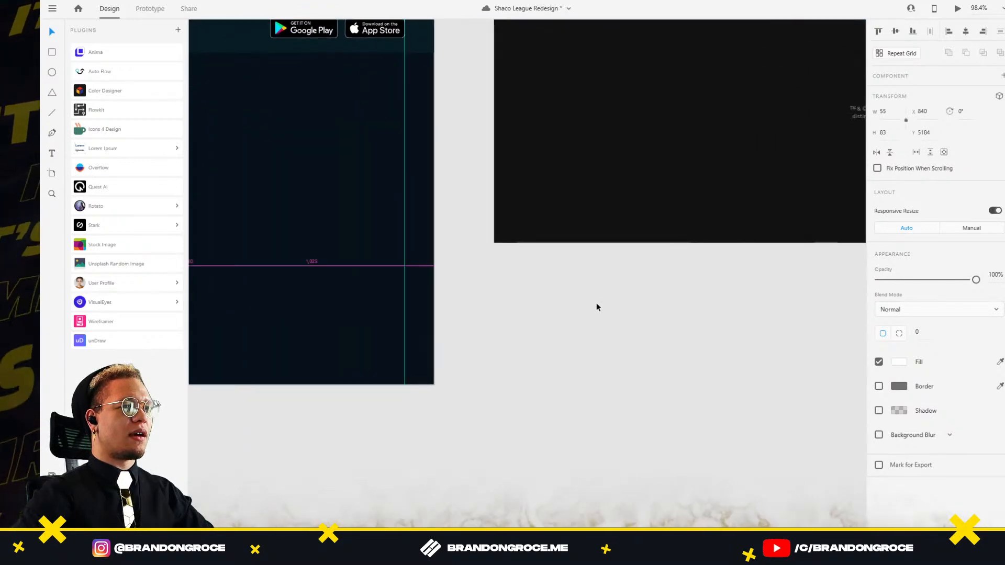
scroll(597, 304, "down", 4)
left_click_drag(661, 226, 300, 434)
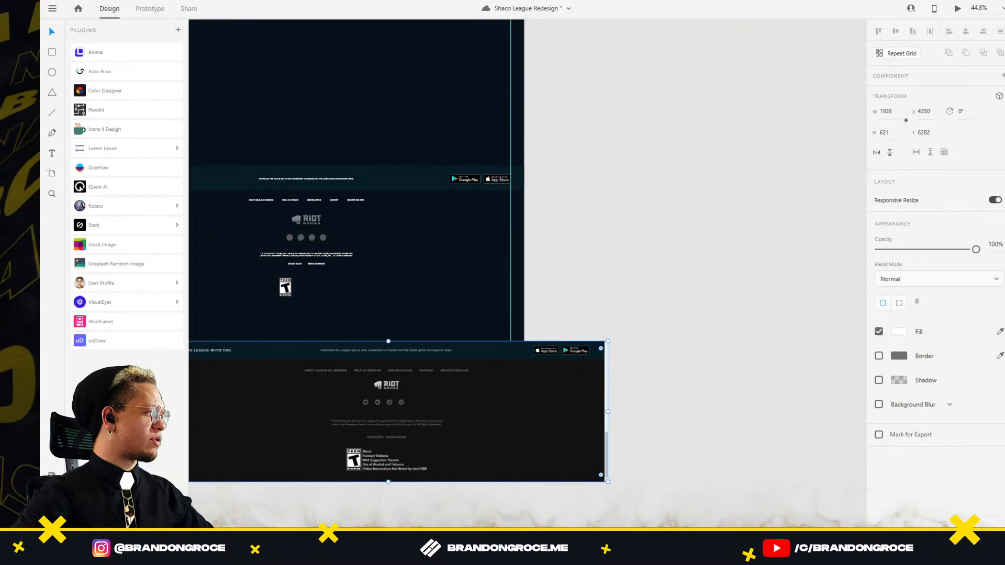
left_click_drag(431, 214, 535, 246)
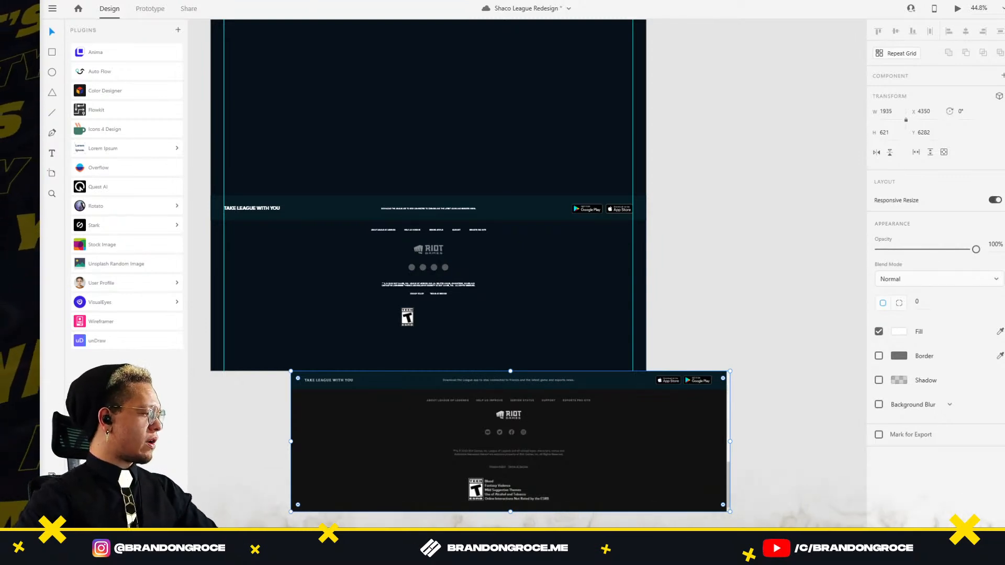
key("ctrl+s")
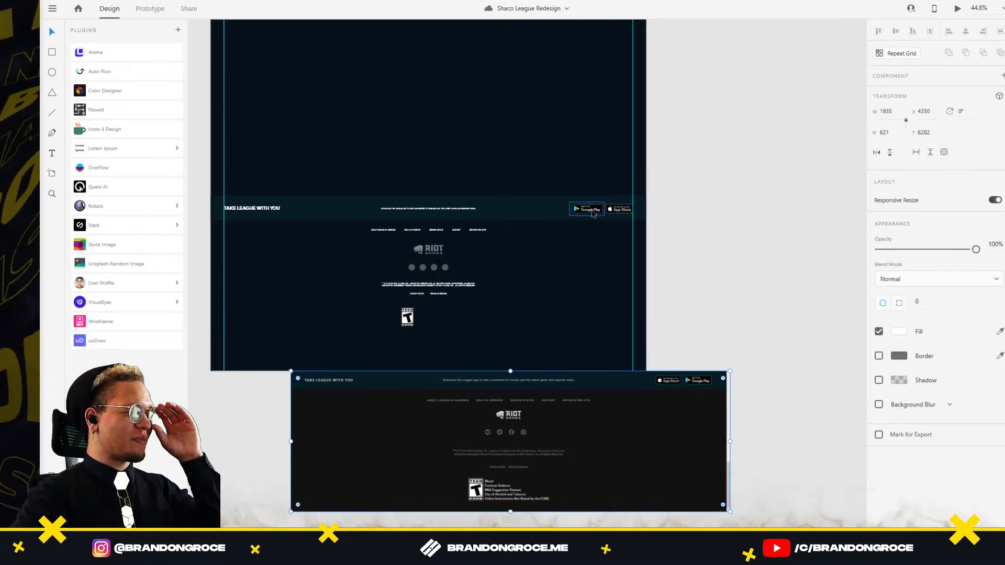
scroll(406, 298, "up", 6)
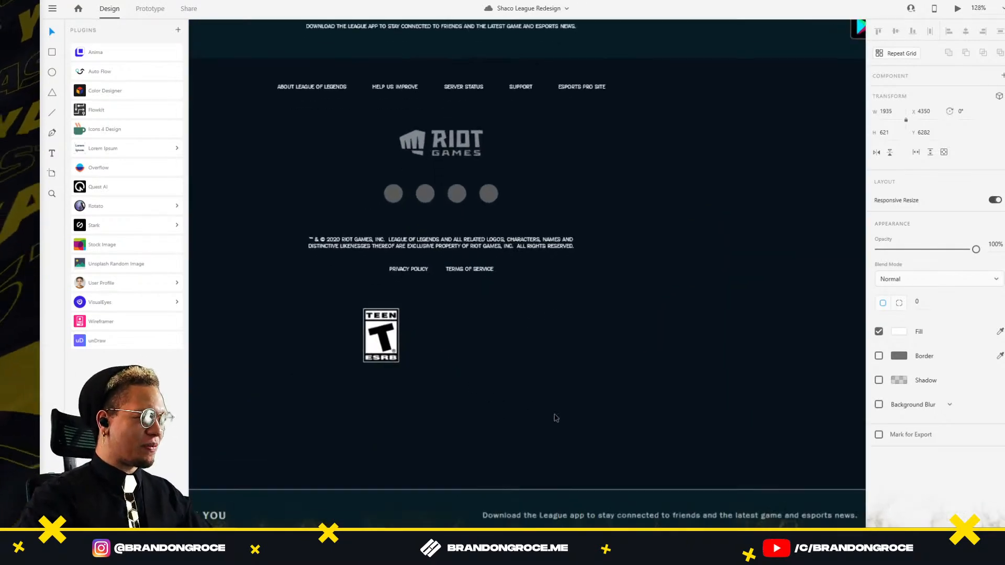
left_click_drag(563, 402, 506, 160)
key("ctrl+z")
Step: Switch to the browser, close the ESRB image tab and get the "Blood" line from the rating text's page code
left_click_drag(643, 445, 527, 213)
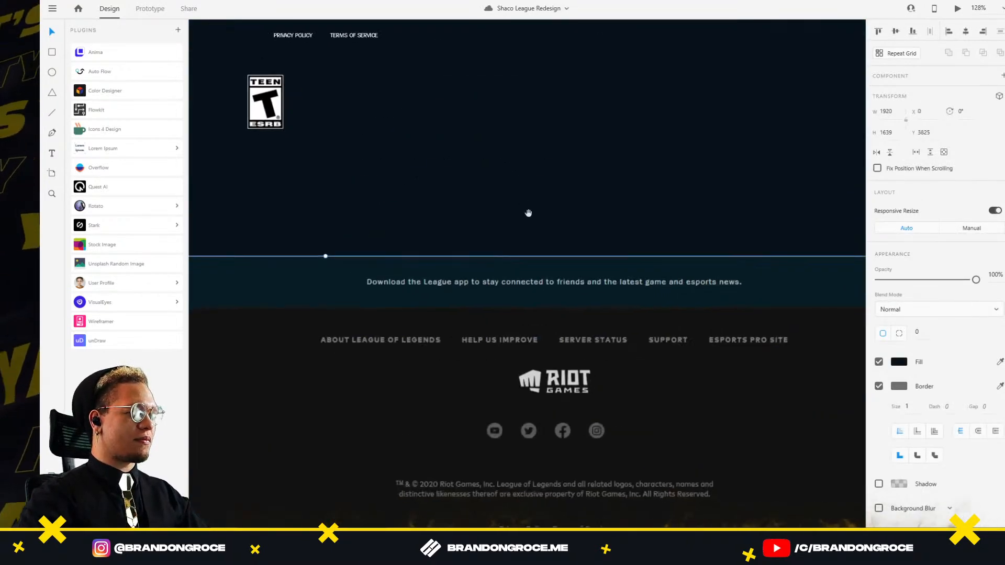
left_click_drag(615, 387, 585, 307)
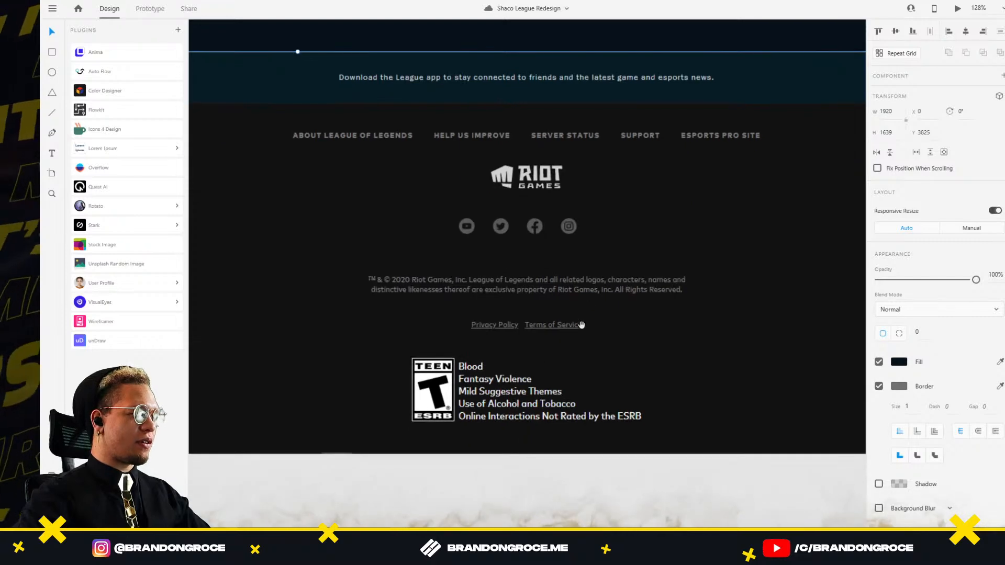
key("alt+Tab")
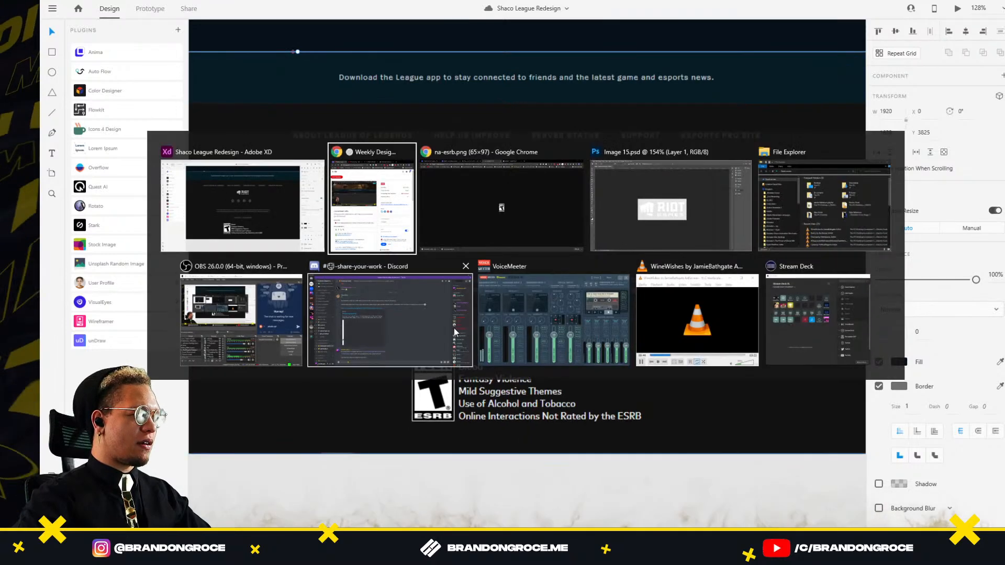
left_click(534, 204)
key("ctrl+w")
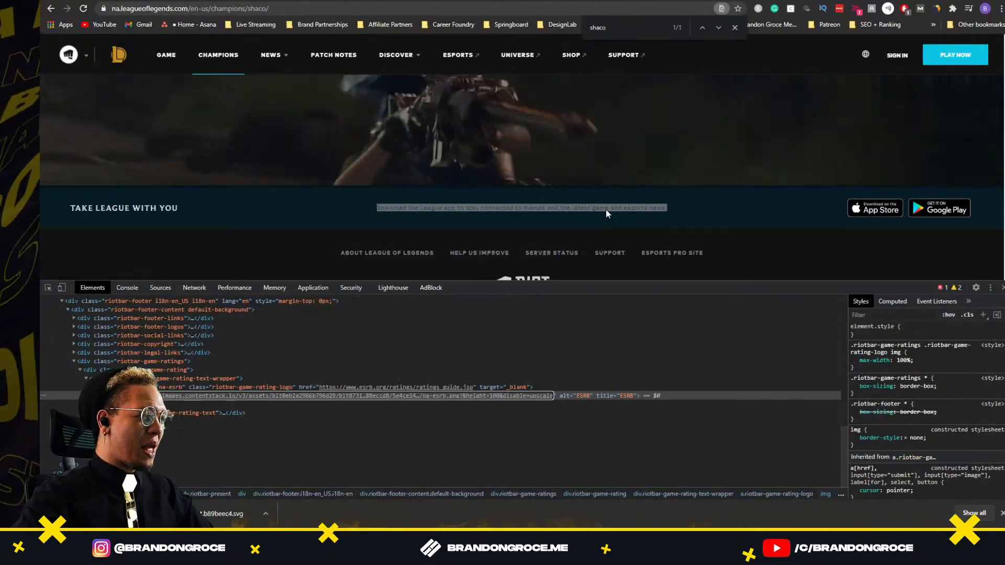
scroll(648, 196, "down", 4)
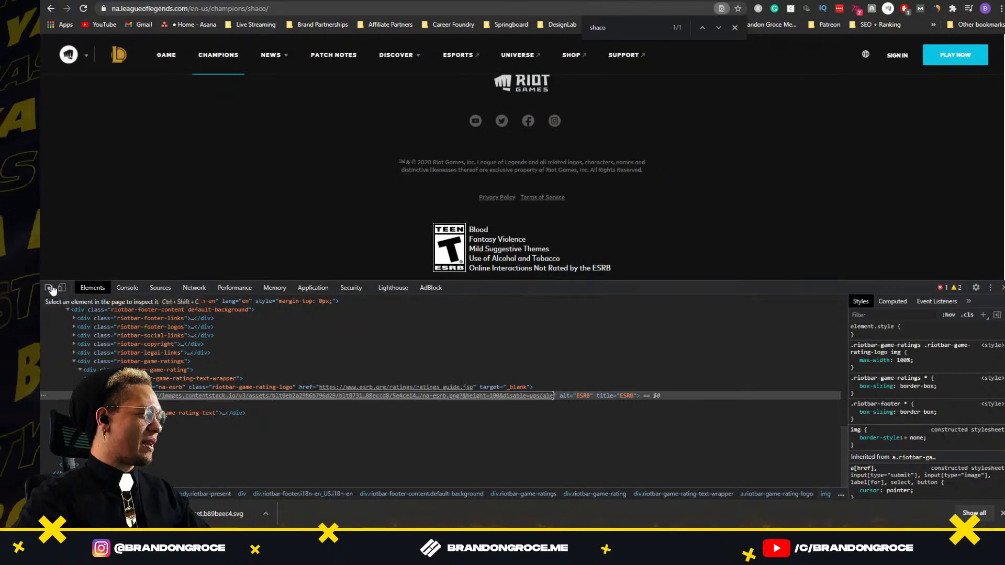
left_click(47, 287)
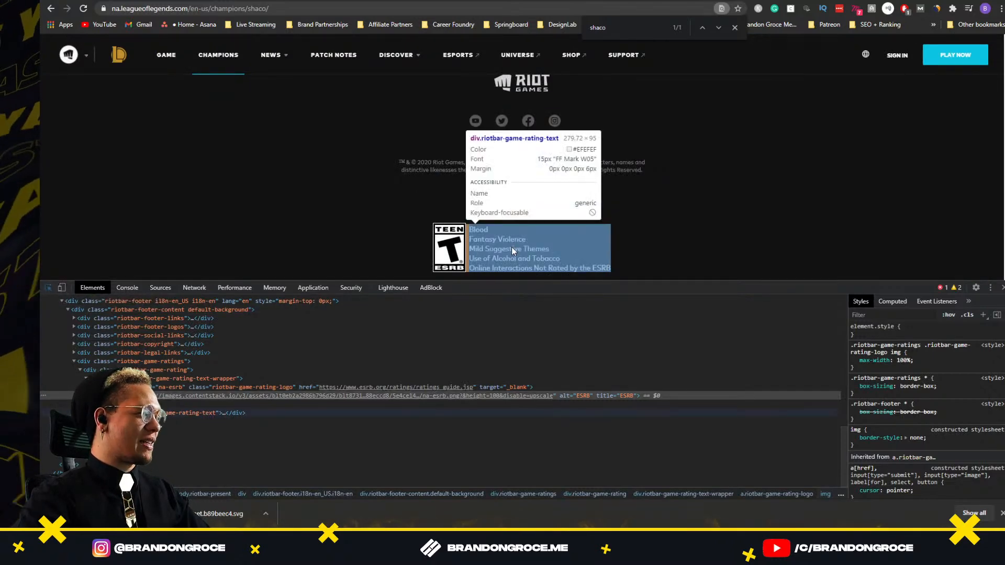
left_click(512, 250)
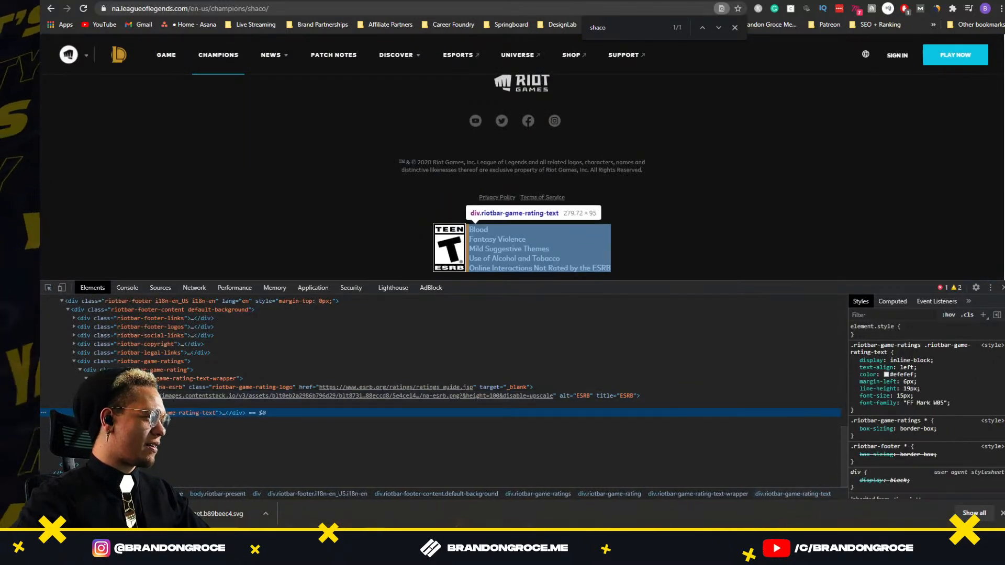
left_click(92, 413)
double_click(112, 421)
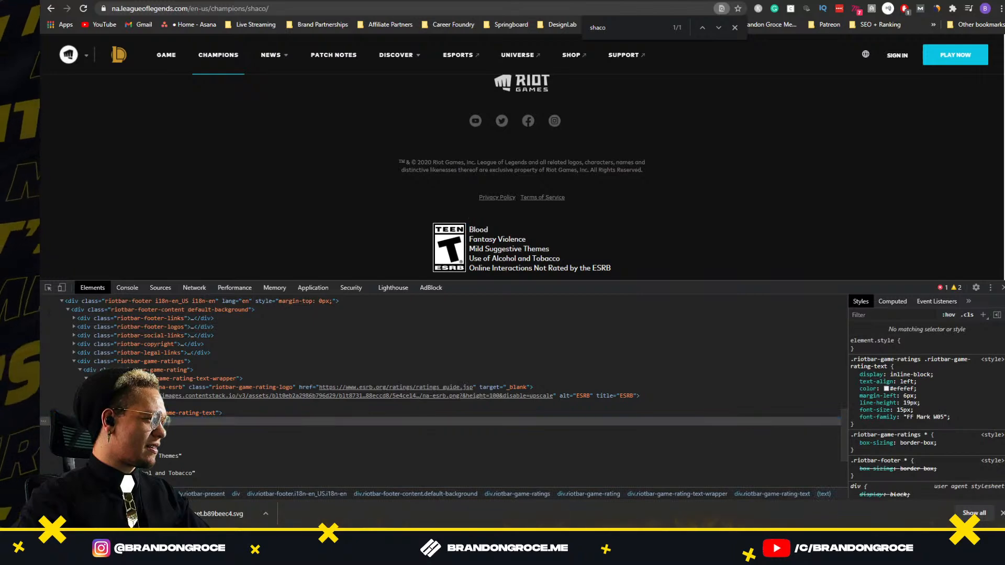
Step: Return to Adobe XD and move the reference footer screenshot further down, to about X 4341, Y 6370
key("alt+Tab")
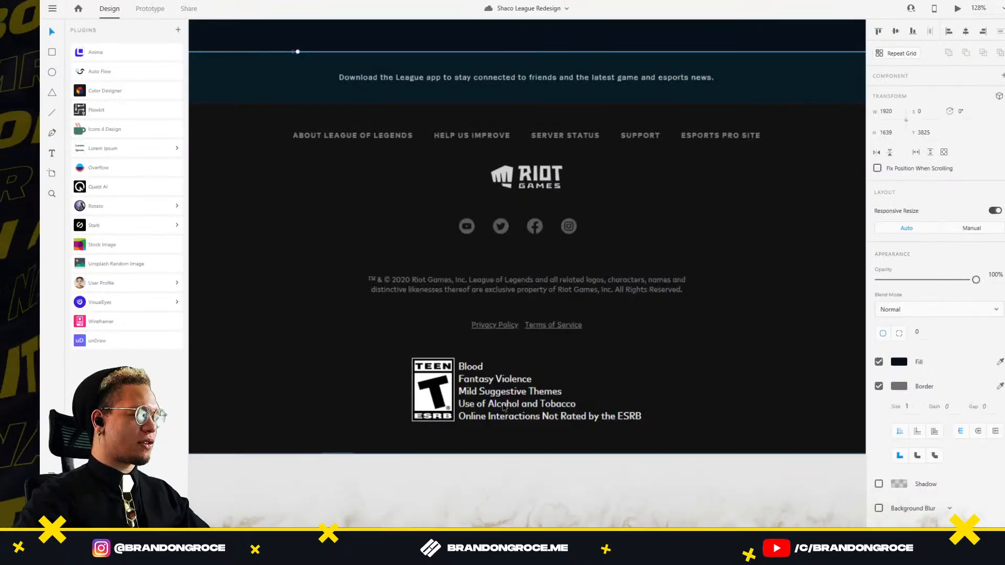
left_click_drag(461, 389, 462, 444)
scroll(498, 382, "down", 5)
left_click_drag(566, 251, 523, 355)
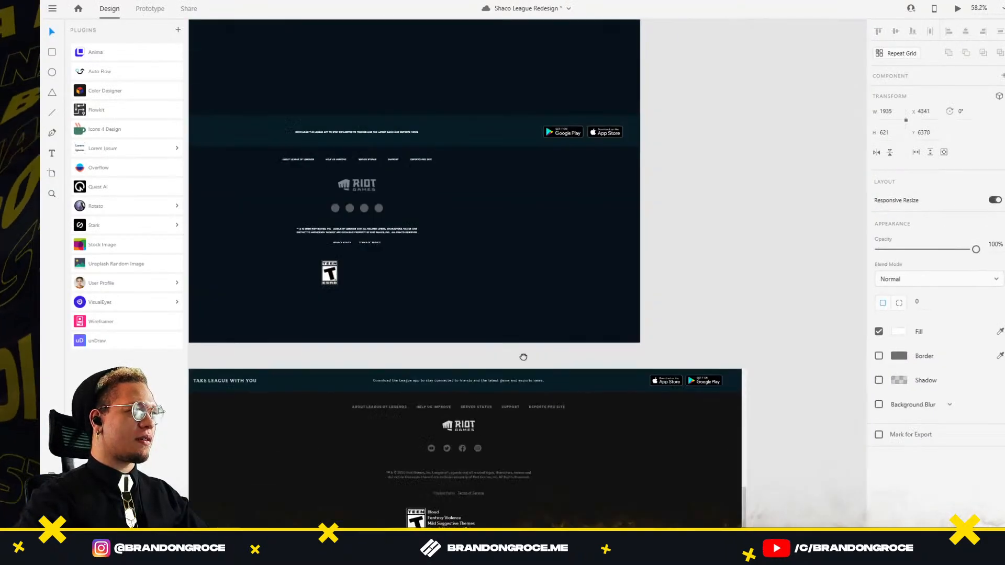
Step: Duplicate the copyright text to the right of the ESRB image, at about X 901, and change it to "BLOOD"
scroll(287, 265, "up", 4)
scroll(286, 265, "up", 2)
left_click_drag(407, 249, 506, 324)
double_click(505, 324)
key("ctrl+a")
type("BLOOD")
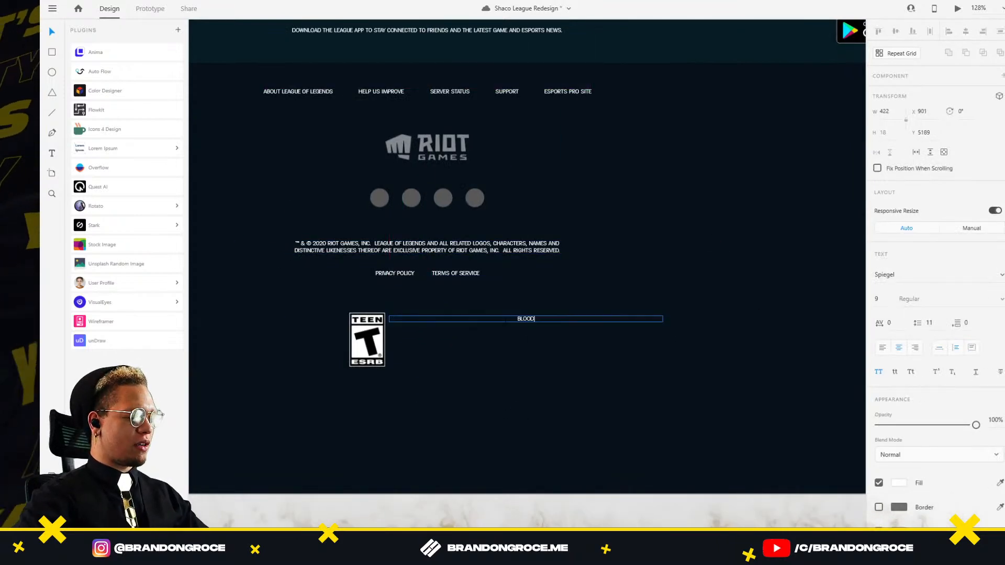
Step: Left-align the BLOOD text, make its box fixed size and extend the box down to the ESRB image's lower edge
key("ctrl+a")
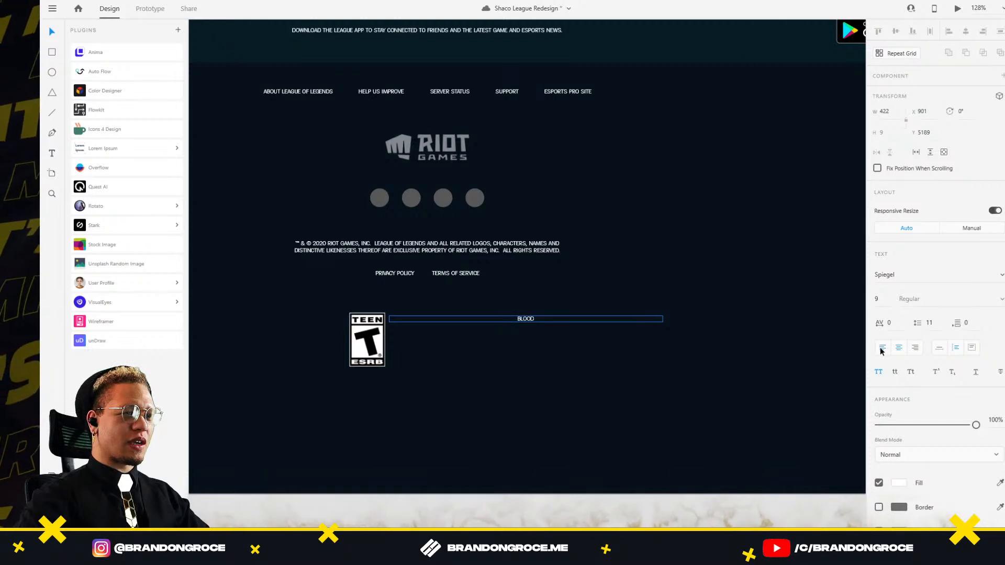
left_click(883, 347)
key("Escape")
left_click(877, 366)
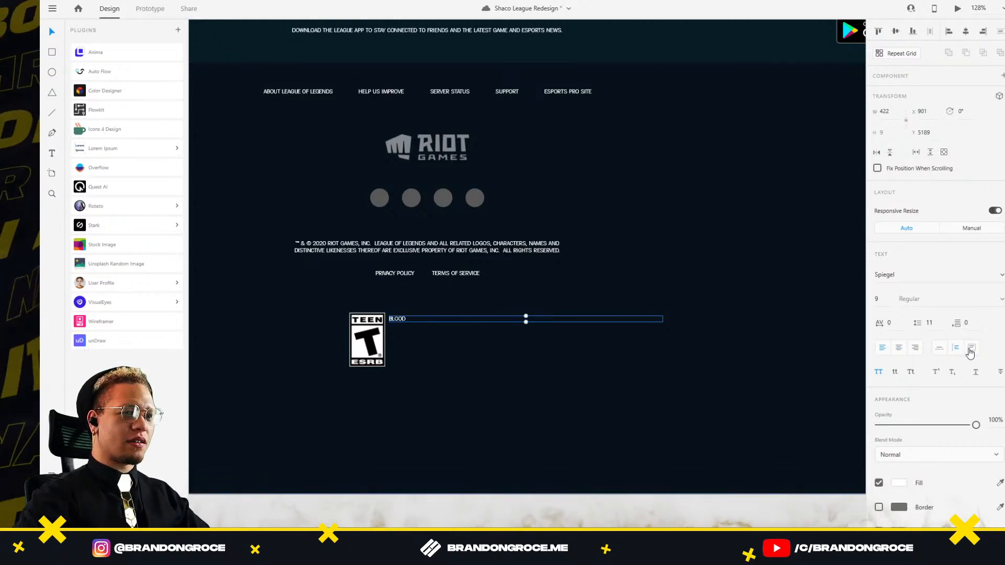
left_click_drag(527, 322, 528, 368)
Step: Get the "Fantasy Violence" line from the rating text's page code in the browser and add it below BLOOD in the Adobe XD text box
key("alt+Tab")
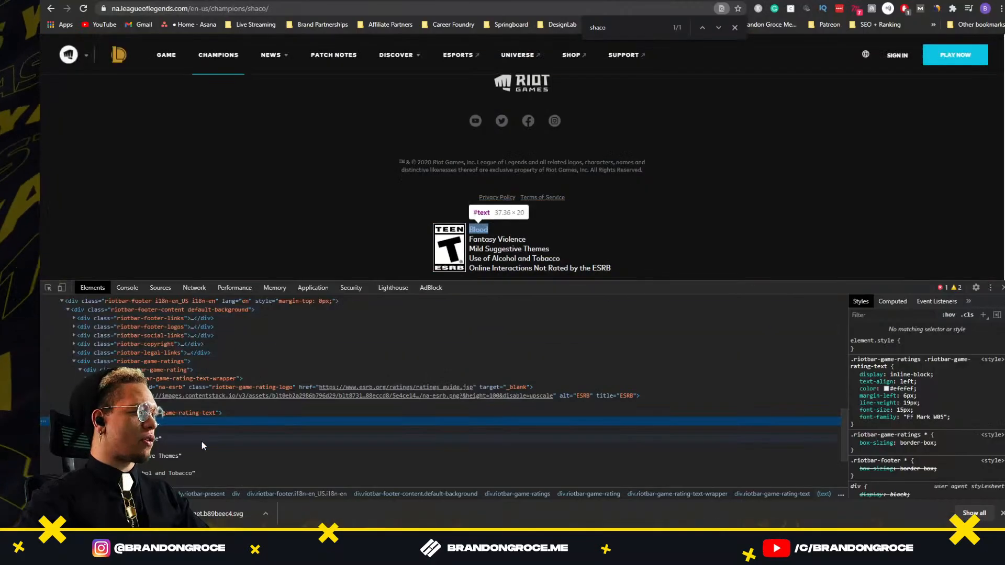
double_click(146, 438)
key("alt+Tab")
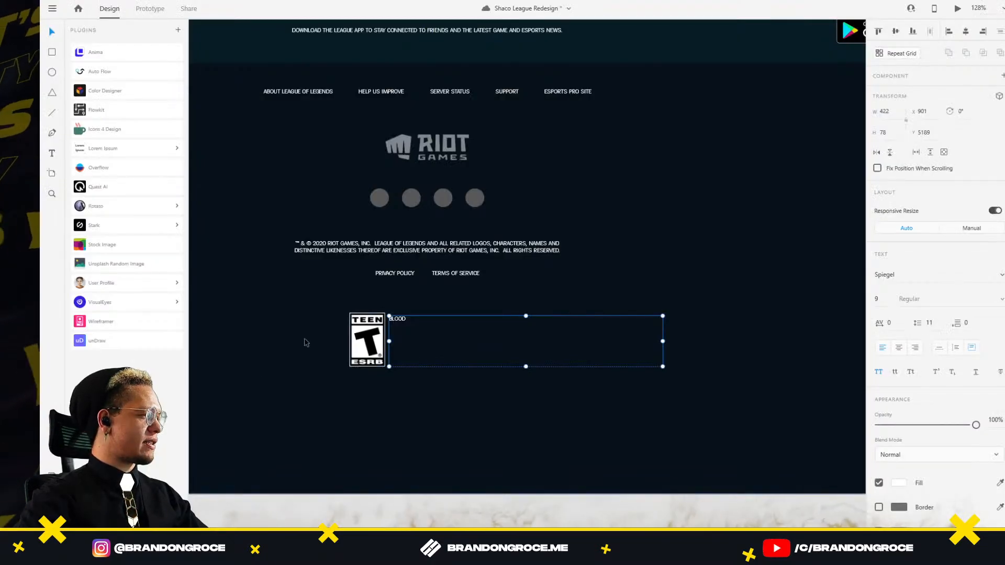
double_click(398, 319)
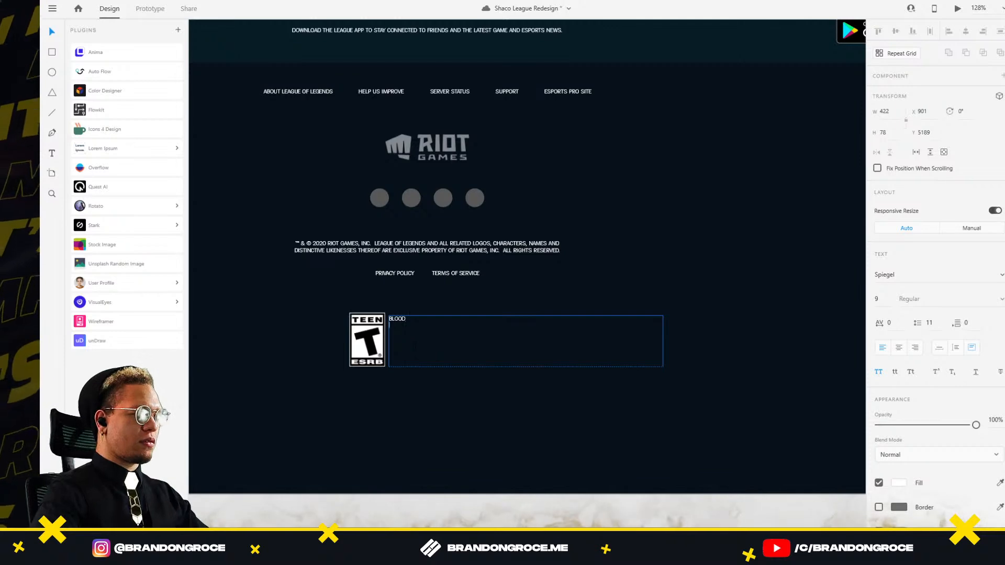
type("FANTASY VIOLENCE")
Step: Get the "Mild Suggestive Themes" line from the browser's page code and add it as the third line of the XD rating text
key("alt+Tab")
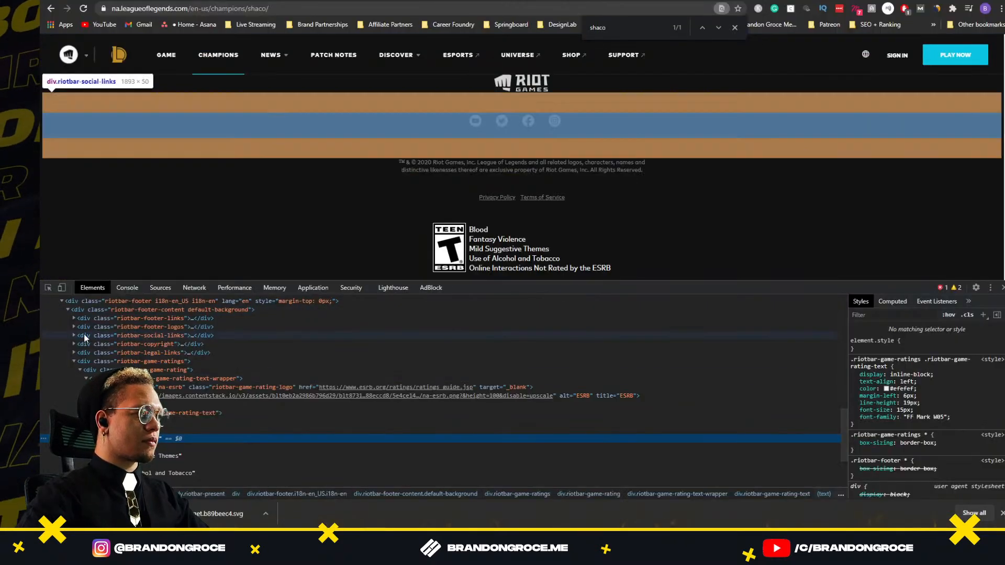
scroll(162, 446, "down", 1)
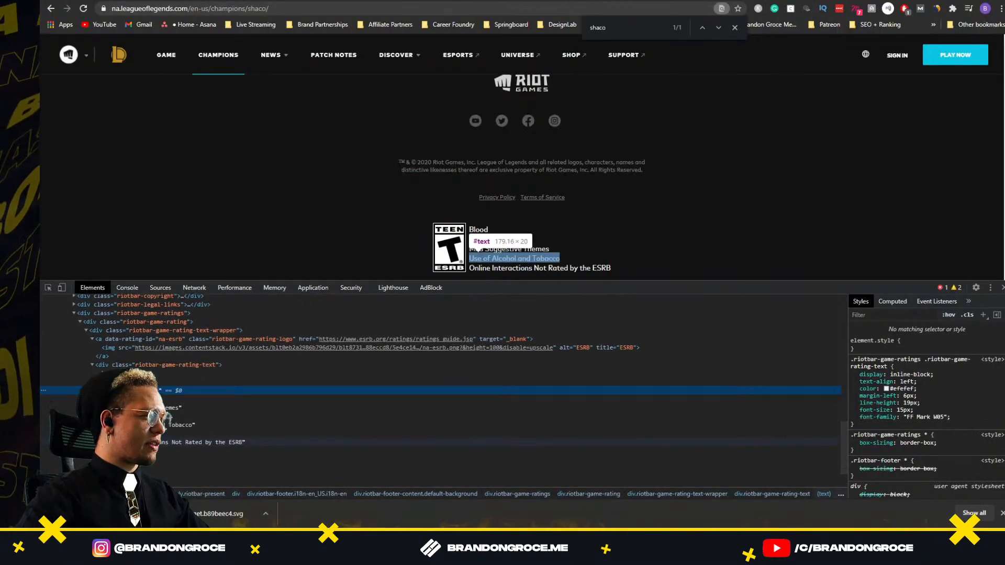
double_click(160, 406)
key("alt+Tab")
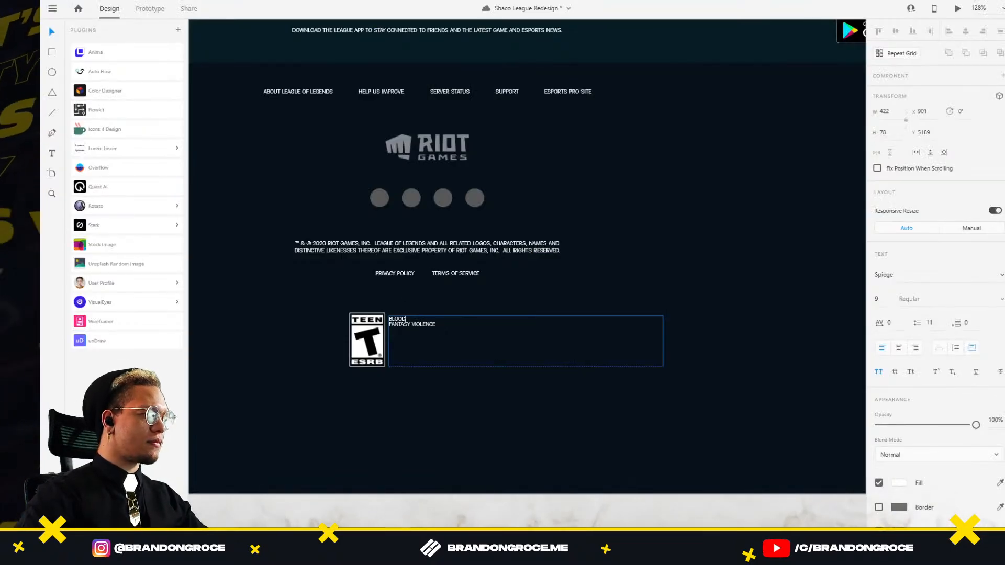
key("Return")
type("MILD SUGGESTIVE THEMES")
Step: Get the "Use of Alcohol and Tobacco" line from the browser's page code and add it as the fourth line of the XD rating text
key("alt+Tab")
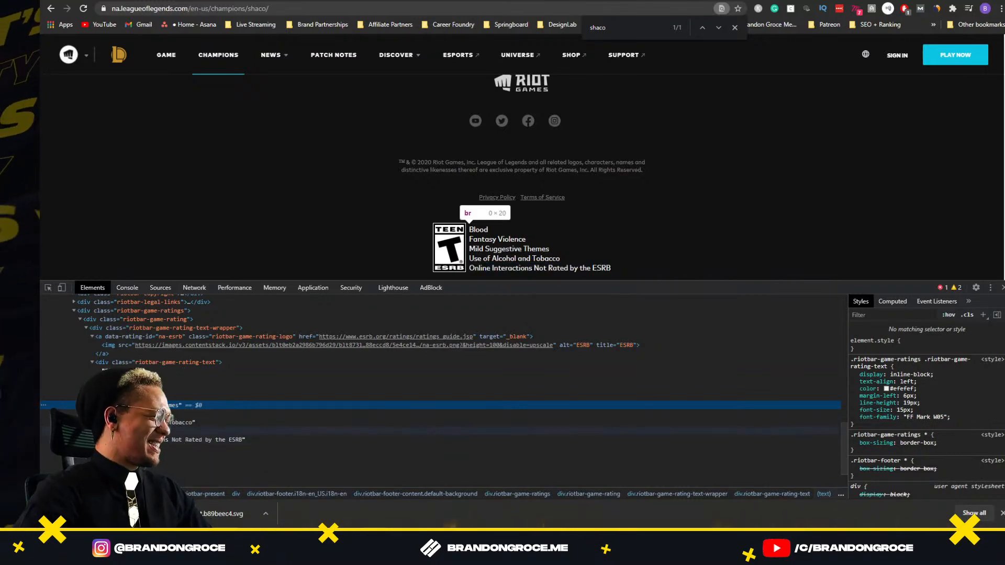
double_click(152, 422)
key("alt+Tab")
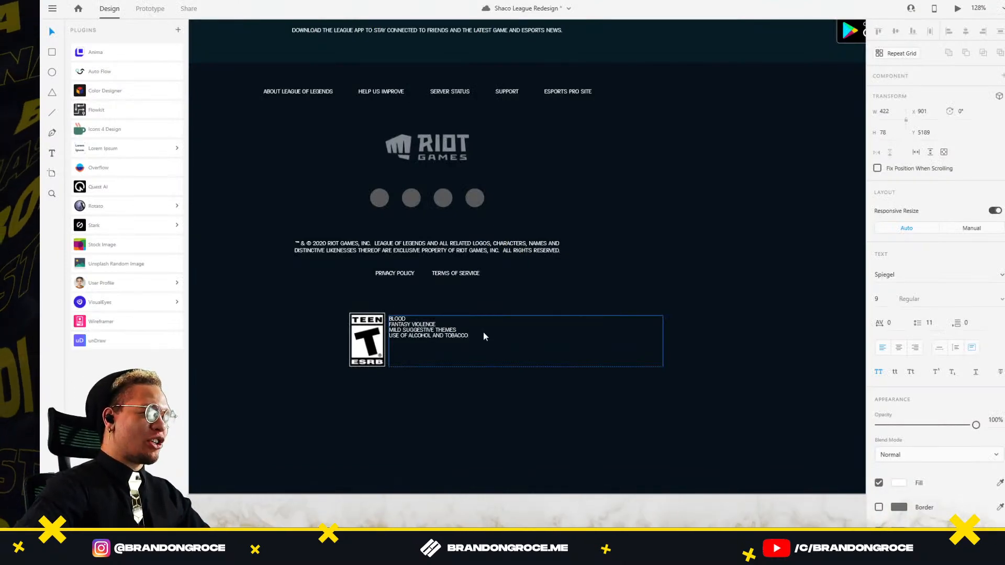
Step: Add "Online Interactions Not Rated by the ESRB" from the browser's page code as the last rating line and fit the text box height to its content
key("alt+Tab")
scroll(537, 227, "down", 1)
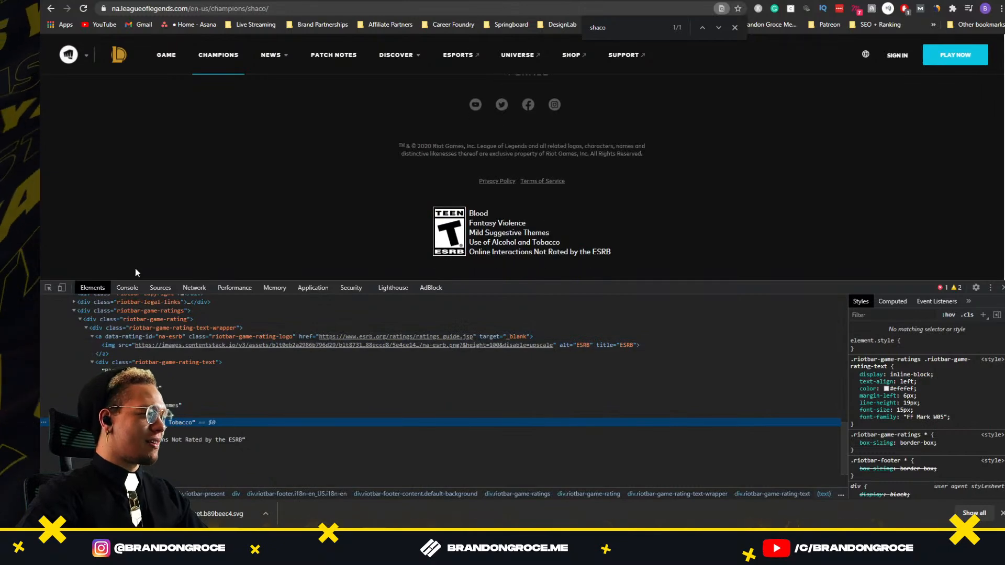
left_click(49, 288)
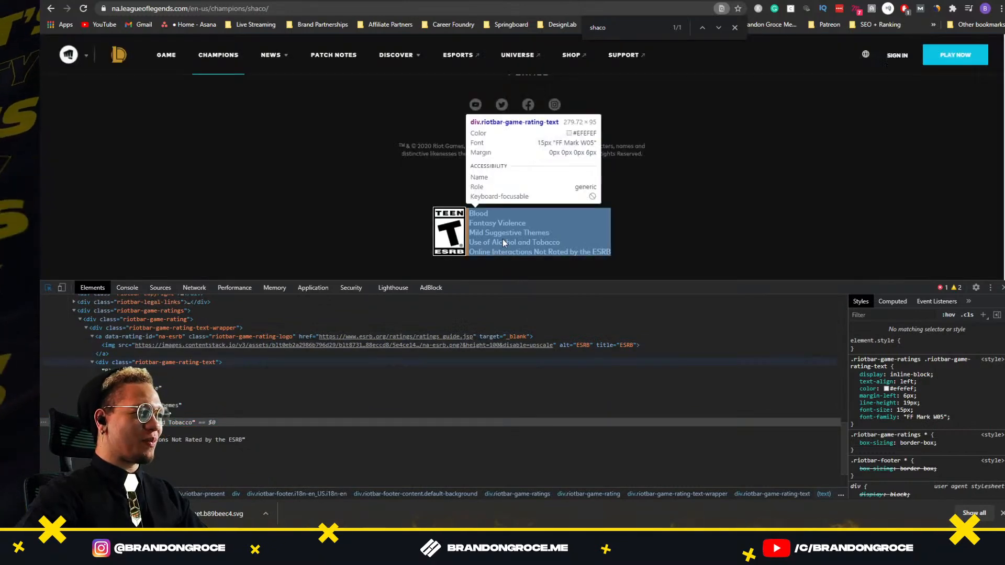
left_click(501, 250)
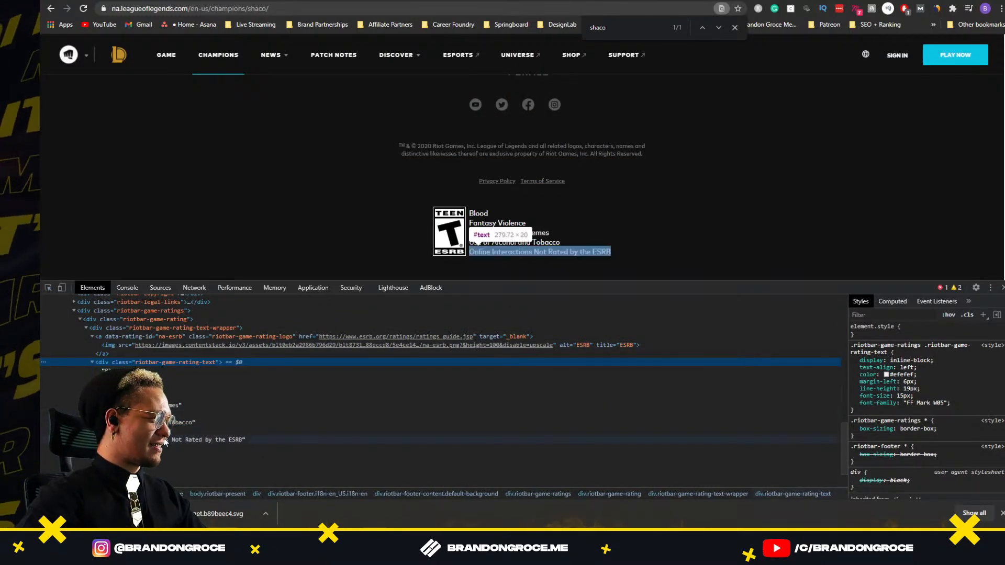
left_click(163, 440)
double_click(164, 442)
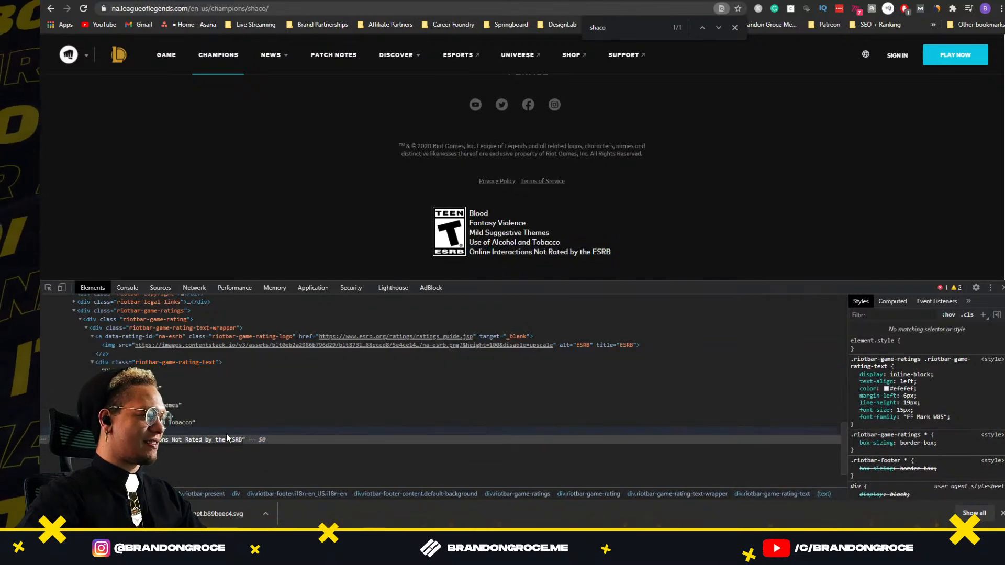
key("alt+Tab")
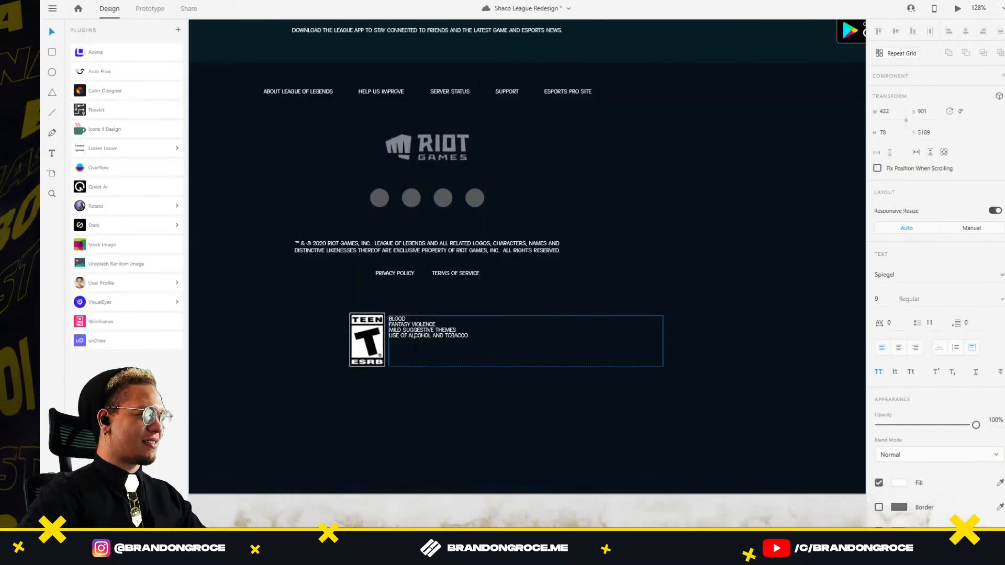
key("Return")
type("Online Interactions Not Rated by the ESRB")
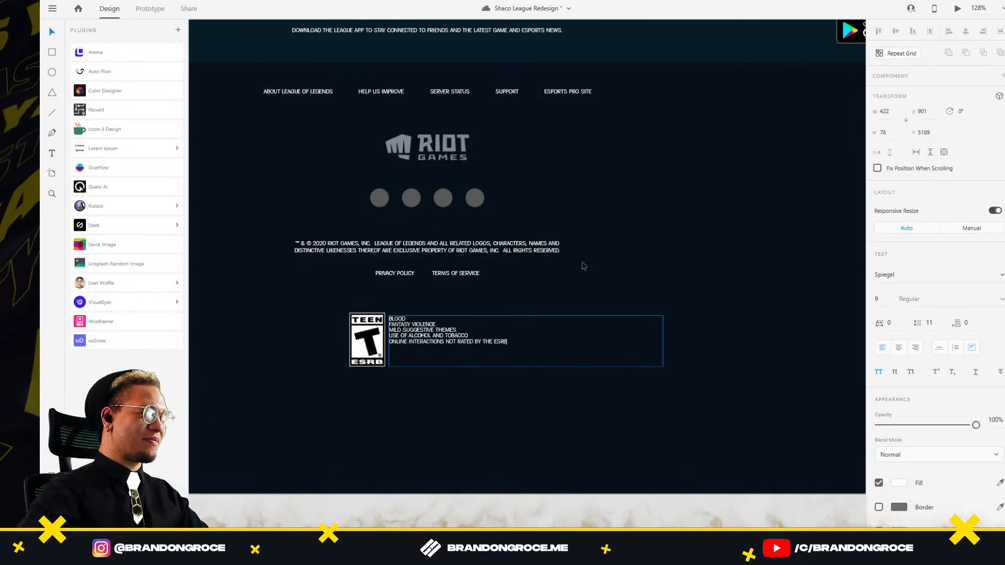
key("Escape")
double_click(526, 366)
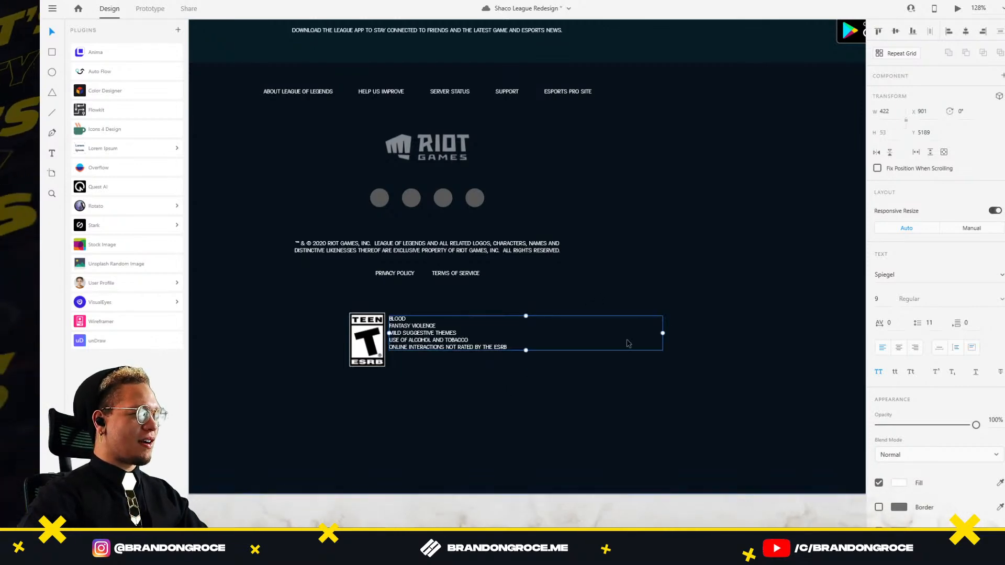
Step: Inspect the rating text block in the browser, filter its styles by "font" to check the typeface, and return to Adobe XD
key("alt+Tab")
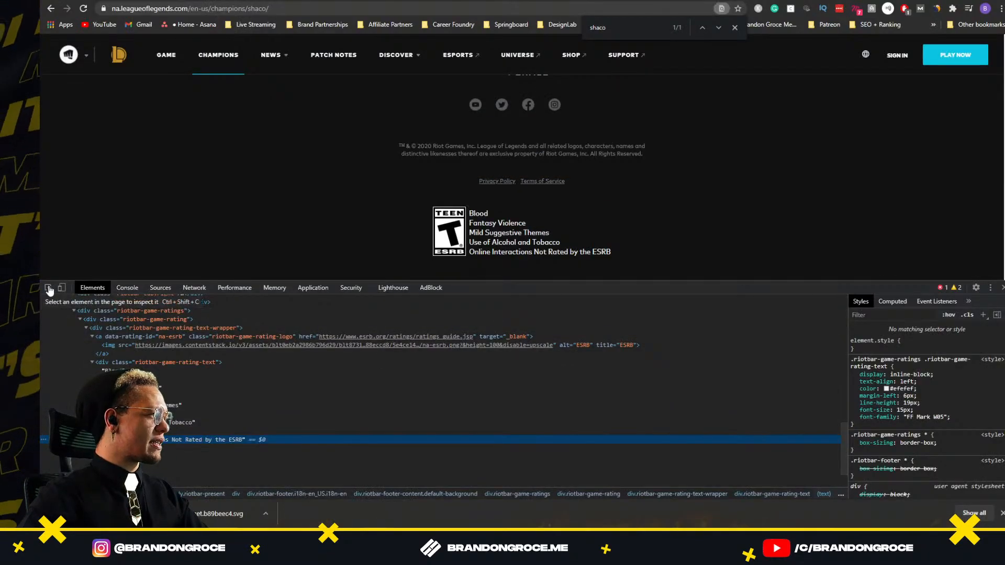
left_click(518, 239)
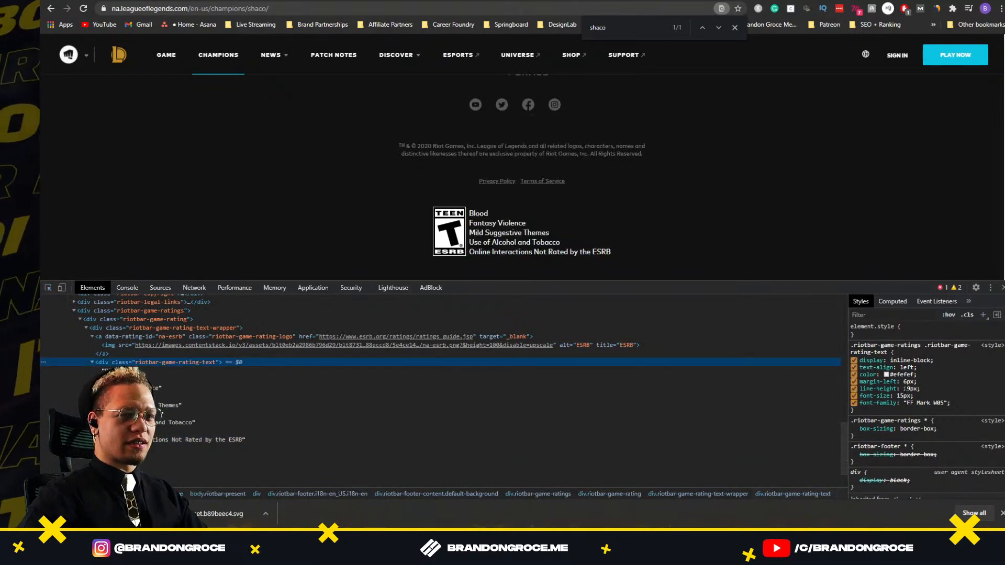
left_click(895, 314)
type("font")
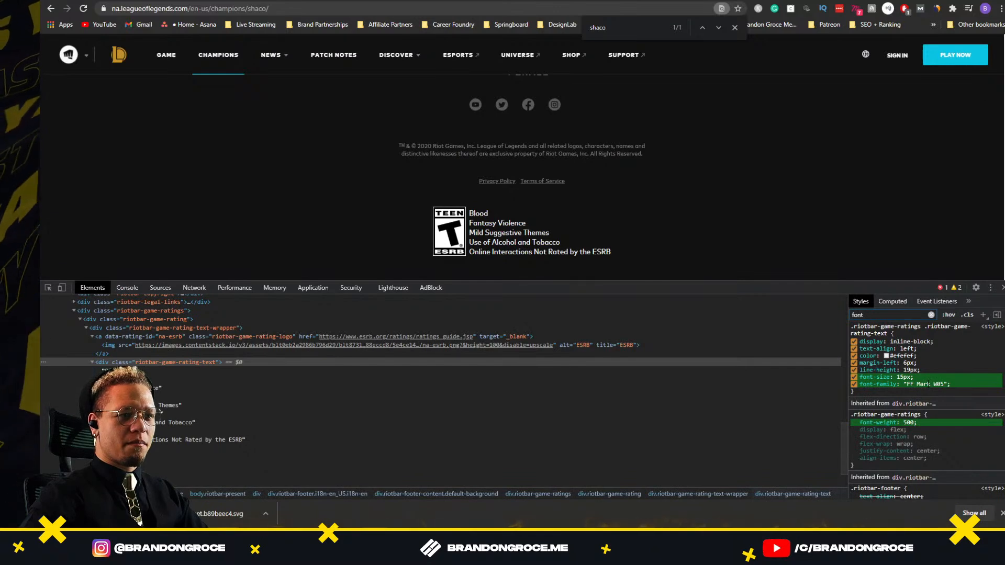
key("alt+Tab")
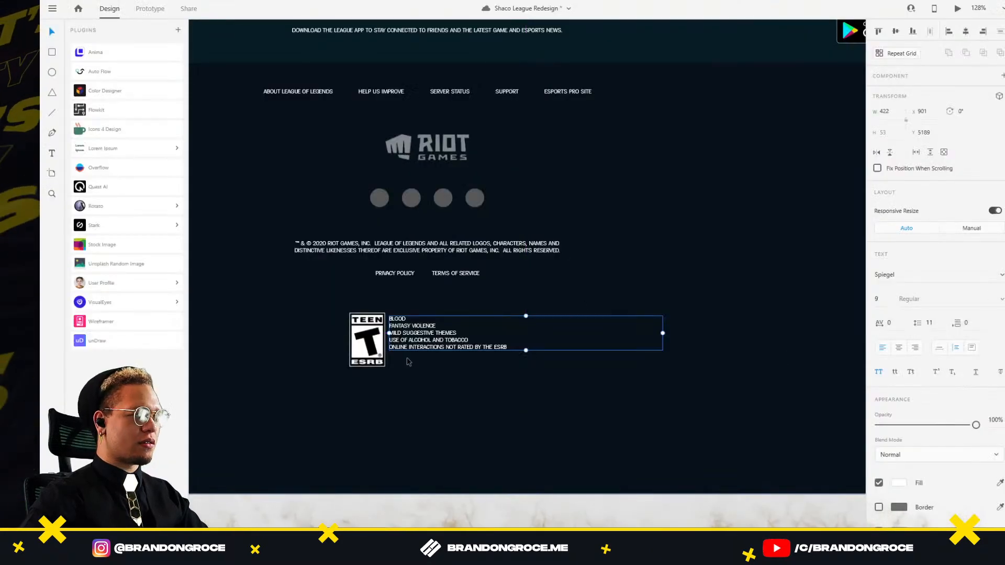
left_click(929, 276)
type("Ff")
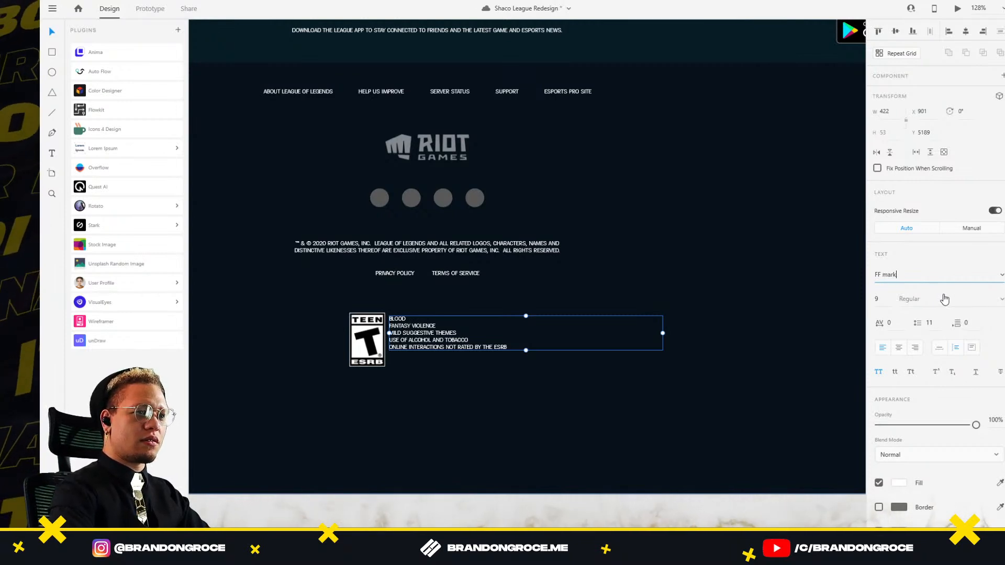
type(" mark")
key("Escape")
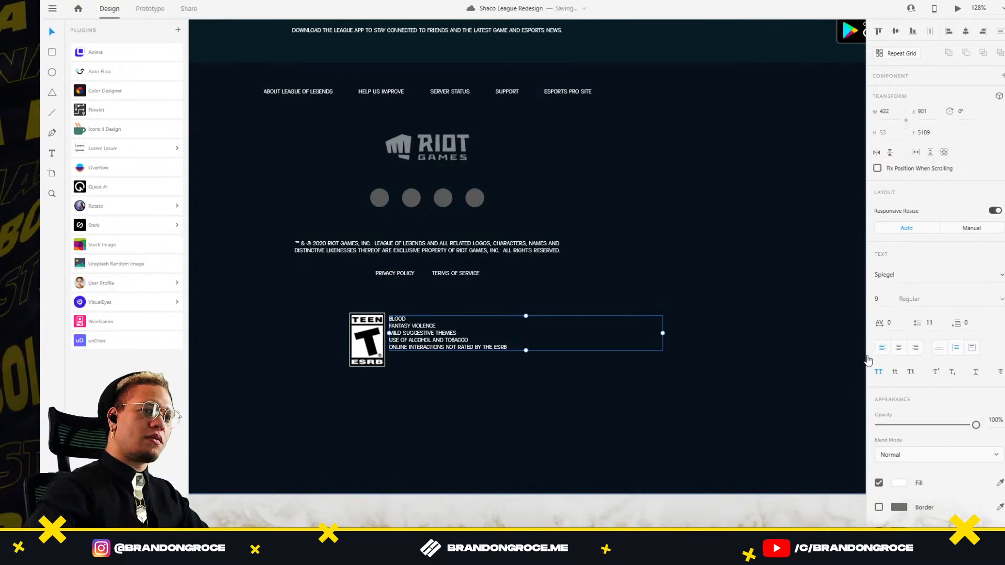
Step: Change the rating text's font to Mark Pro
left_click(916, 278)
type("mark")
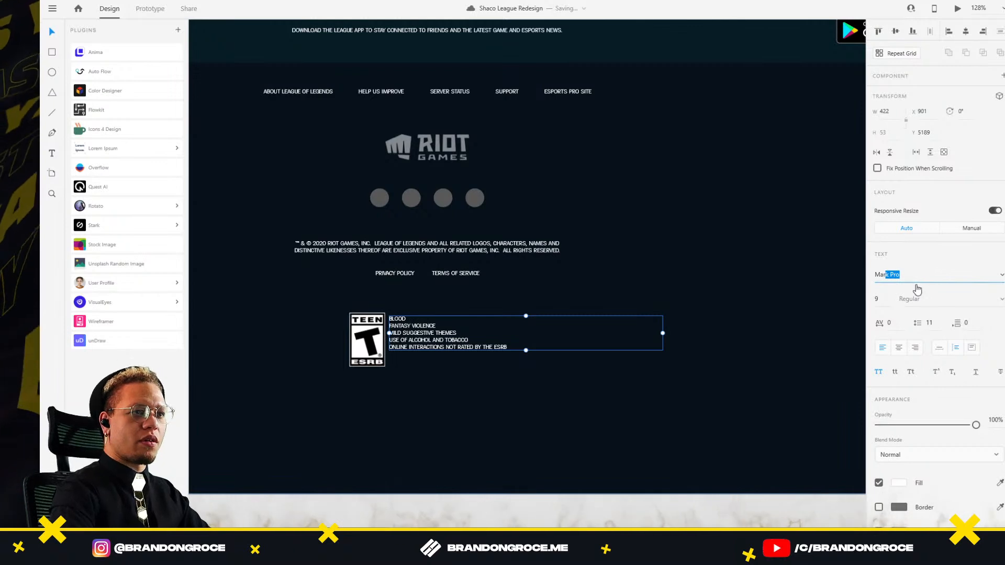
key("Return")
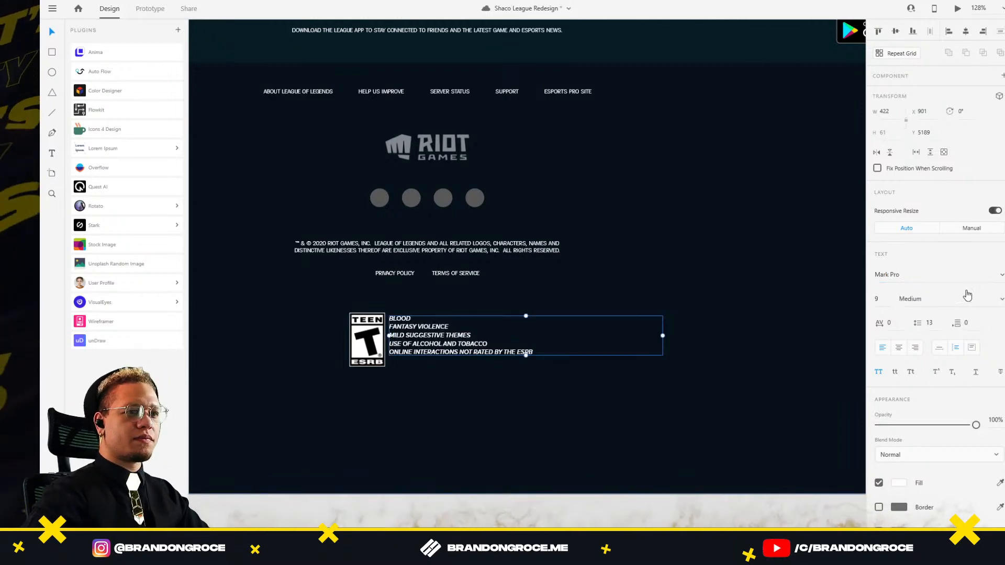
left_click(968, 297)
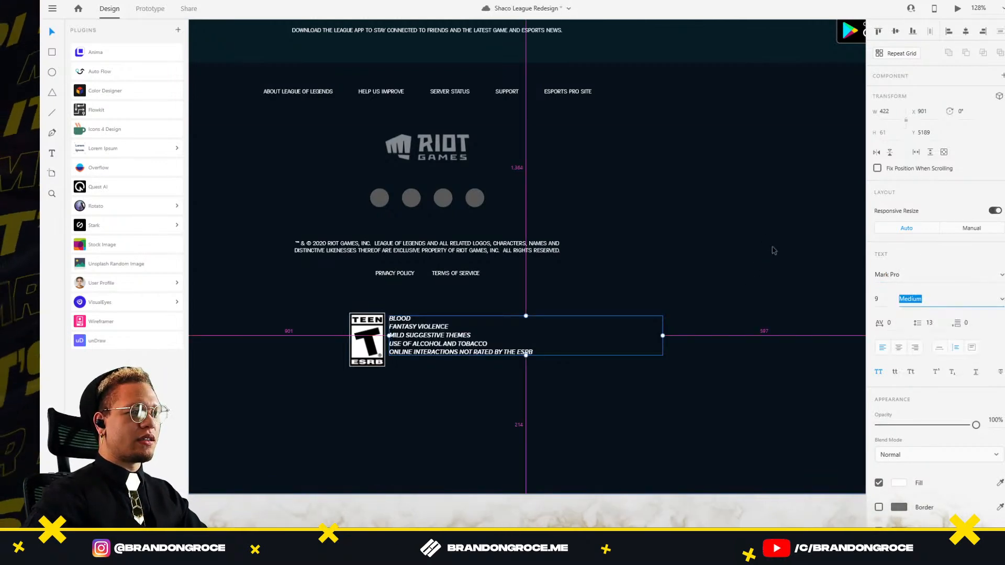
Step: Switch to the browser and search the web for "ff mark w05" from the Riot logo search tab
key("alt+Tab")
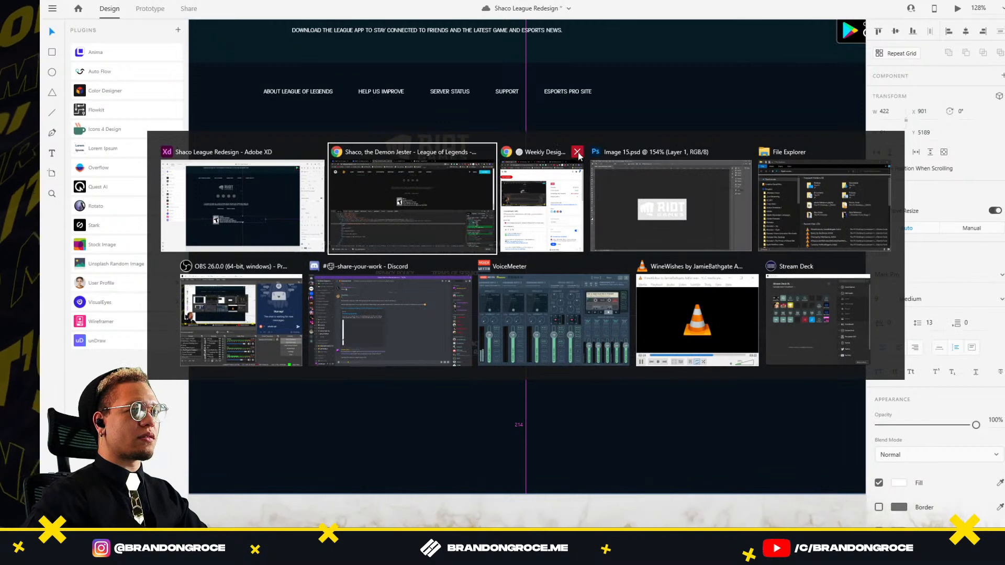
left_click(375, 196)
left_click(653, 1)
left_click(563, 10)
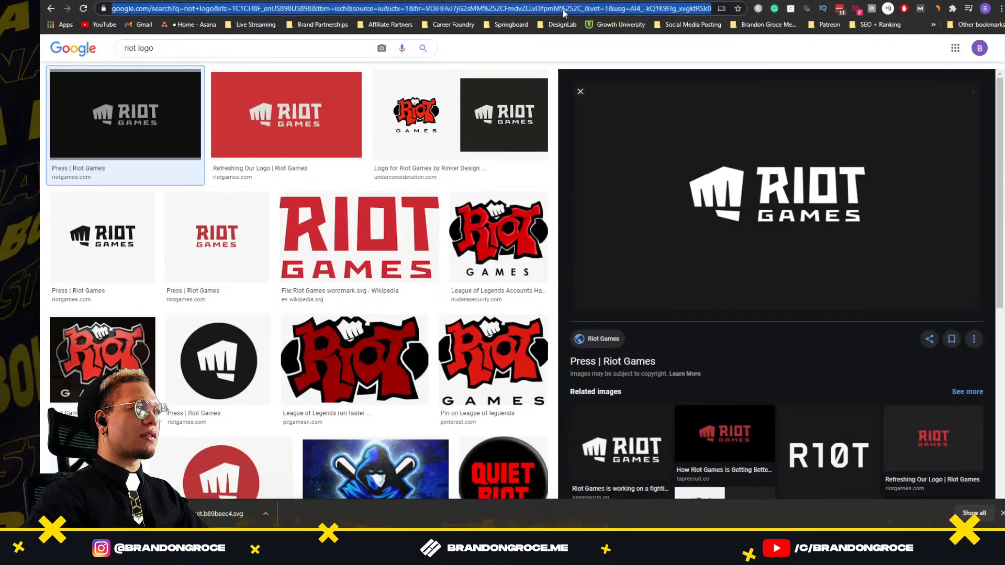
type("ff mark w05")
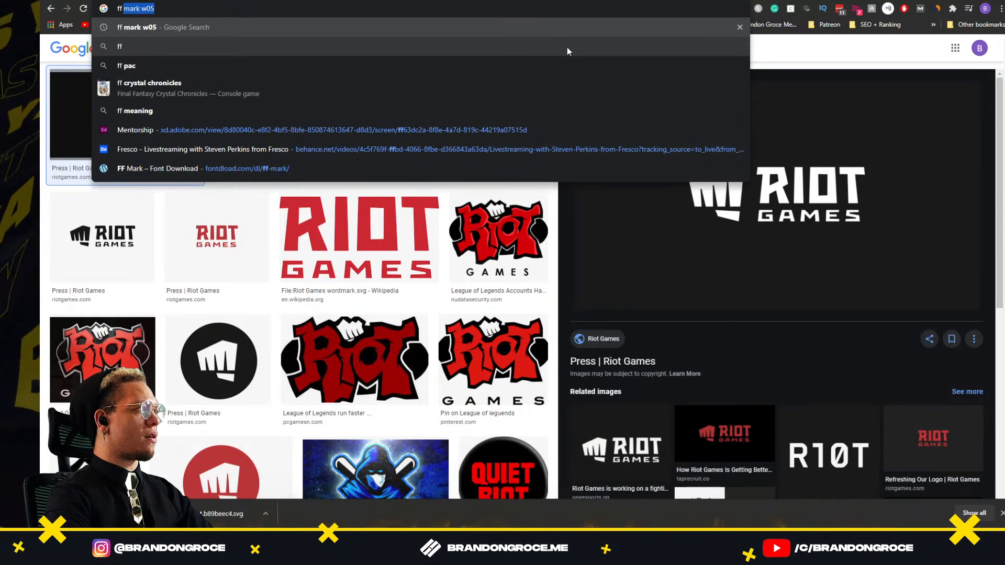
key("Return")
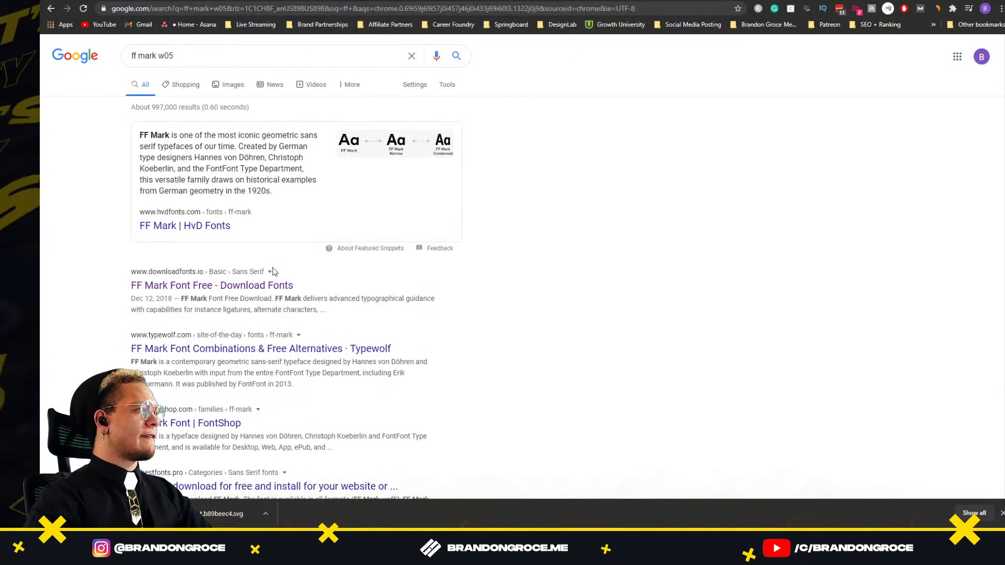
Step: Open the "FF Mark Font Free" result on Download Fonts and follow its download link
left_click(179, 289)
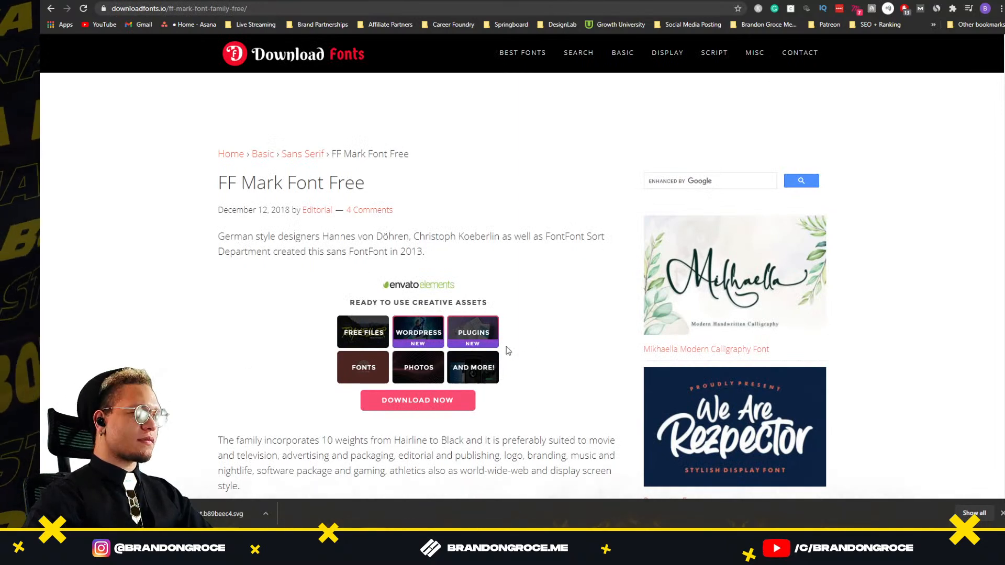
scroll(452, 229, "down", 7)
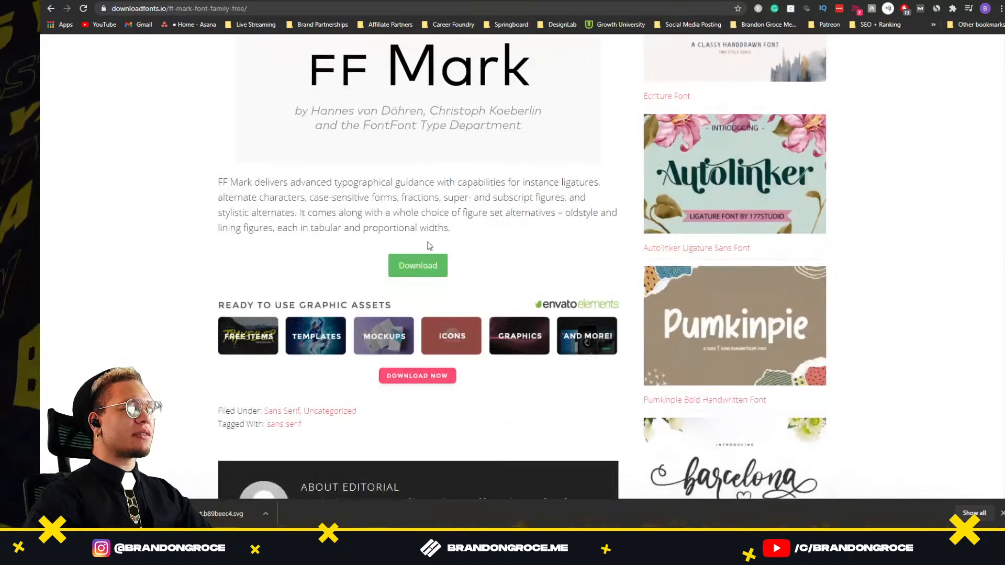
scroll(414, 270, "down", 2)
scroll(414, 268, "up", 2)
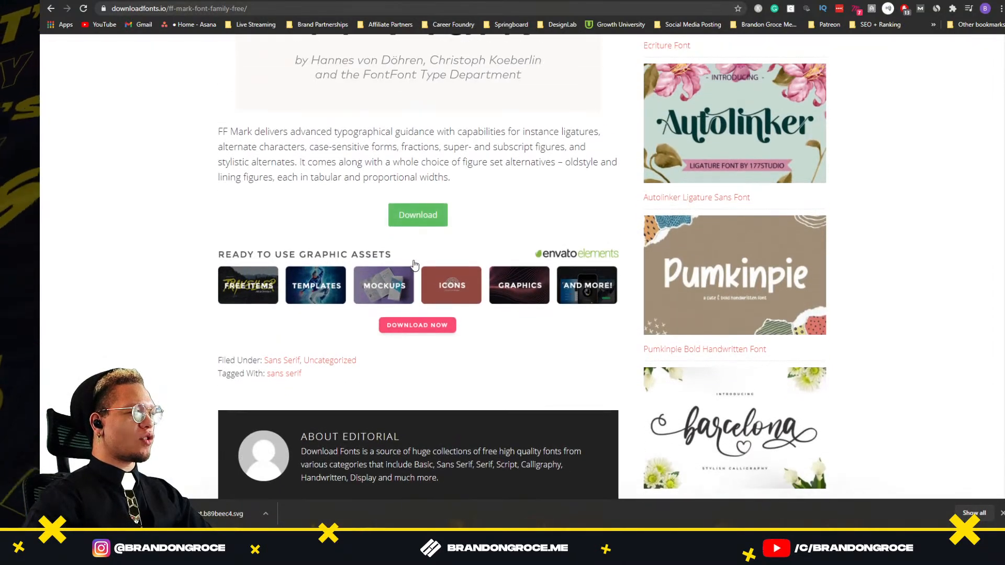
left_click(411, 265)
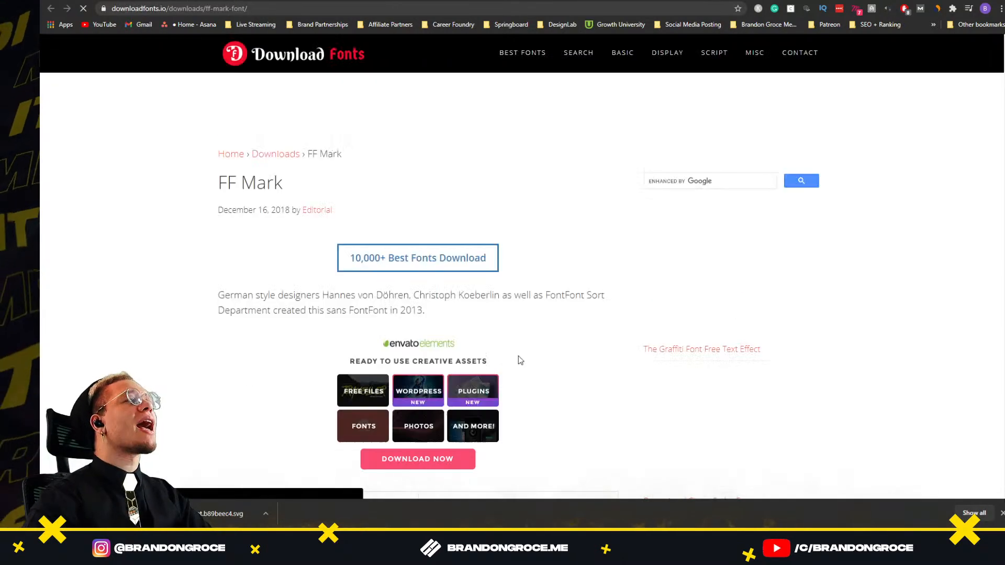
Step: Continue from the FF Mark details page to the Font Download site and download the FF Mark font
scroll(320, 209, "down", 3)
scroll(321, 209, "down", 3)
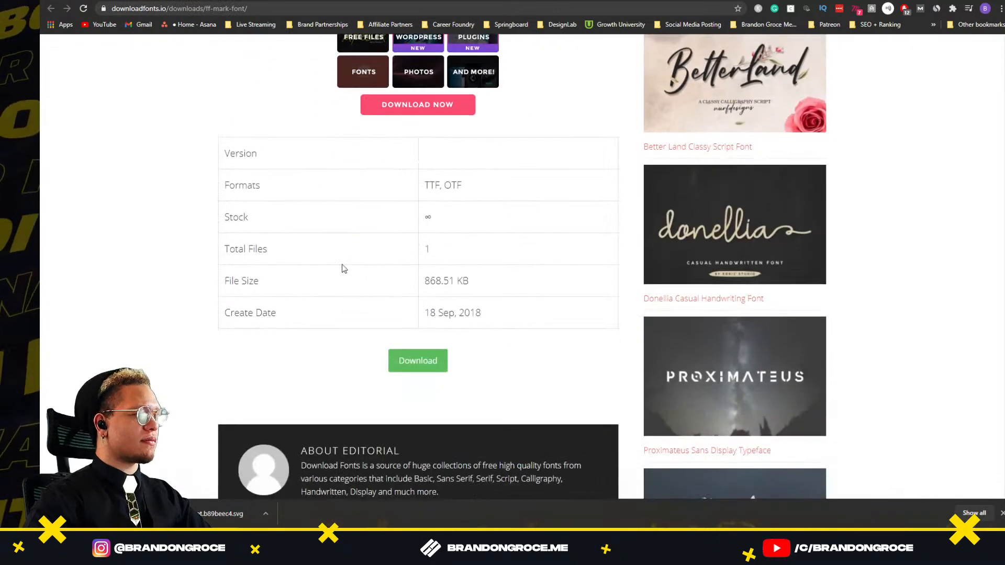
left_click(417, 358)
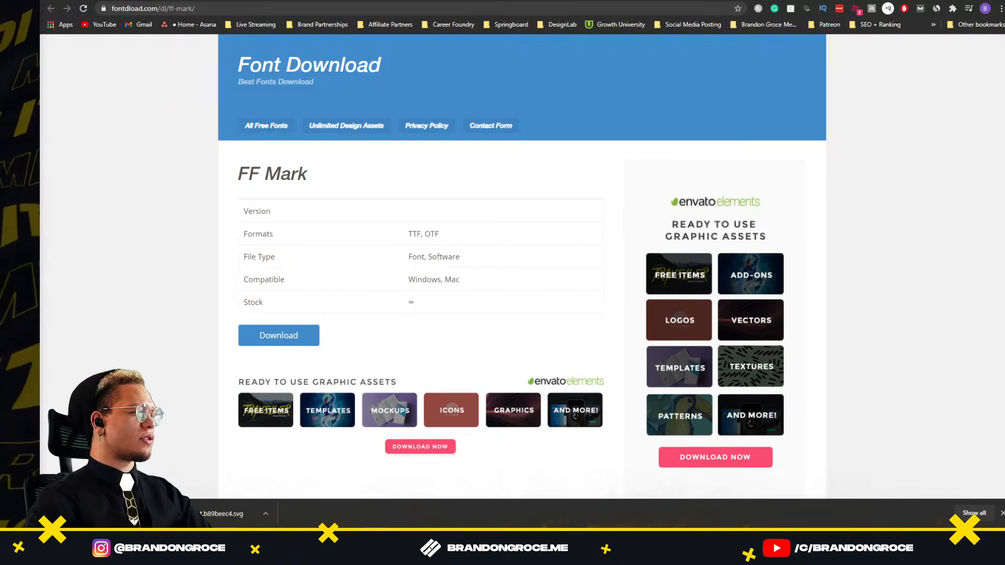
left_click(303, 341)
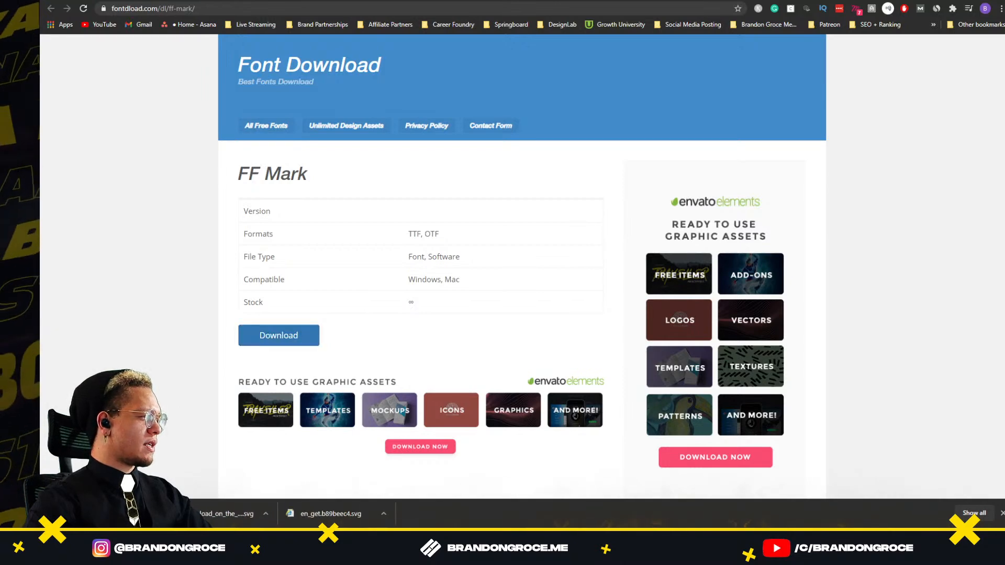
Step: Open the FF Mark Pro Black font file inside the downloaded archive and try to install it, declining to replace the existing copy
double_click(503, 258)
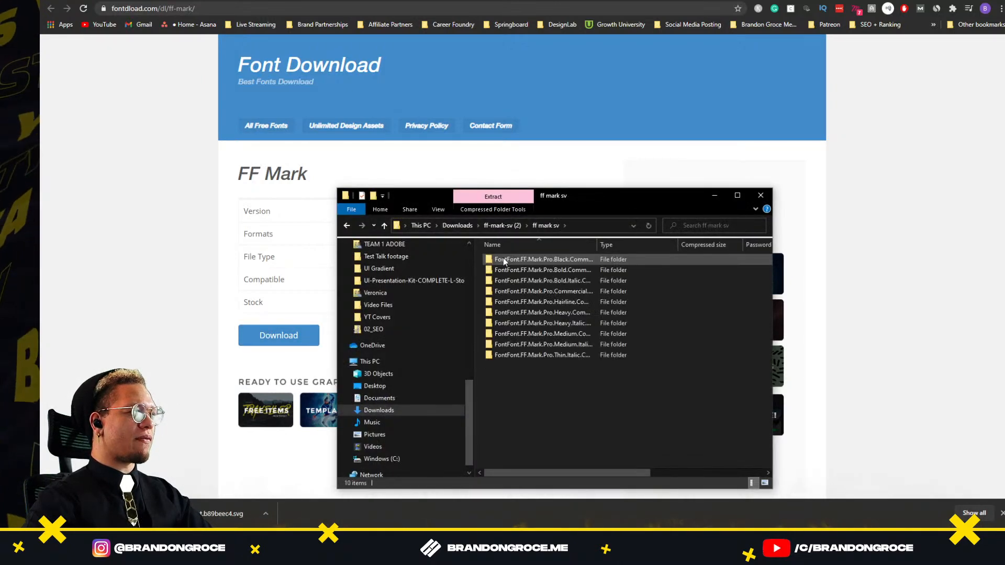
double_click(504, 257)
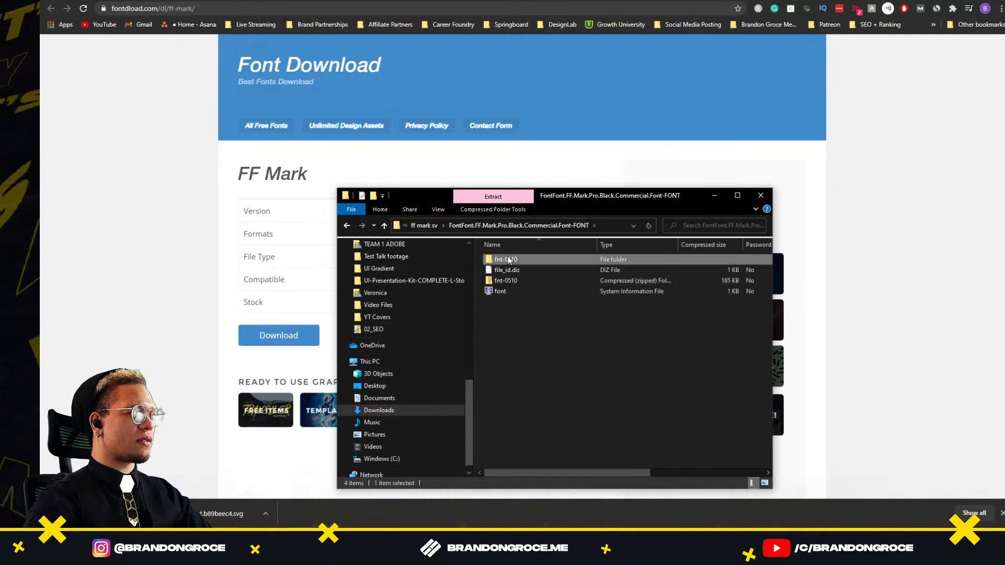
double_click(505, 259)
double_click(506, 259)
double_click(505, 260)
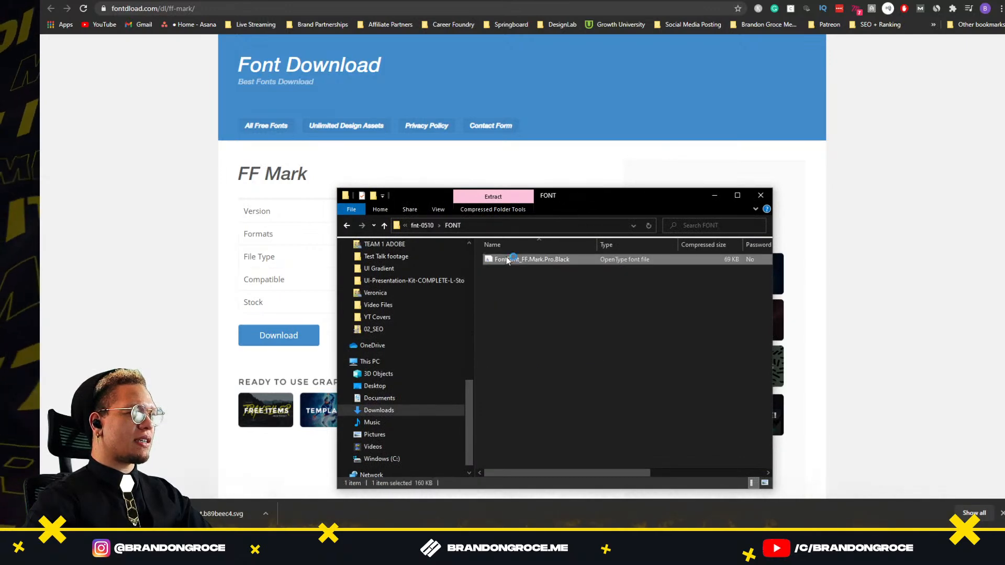
left_click(218, 141)
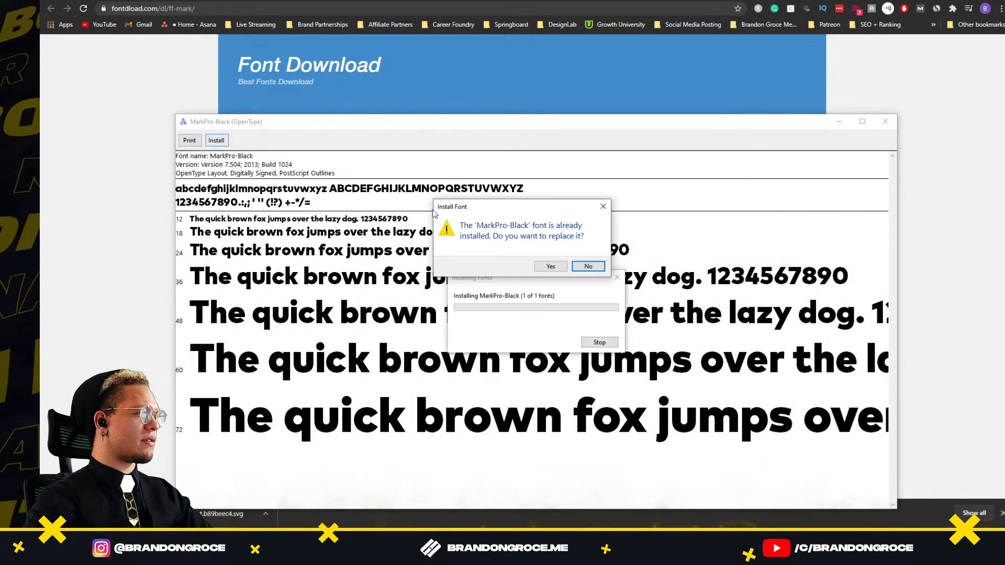
left_click(576, 267)
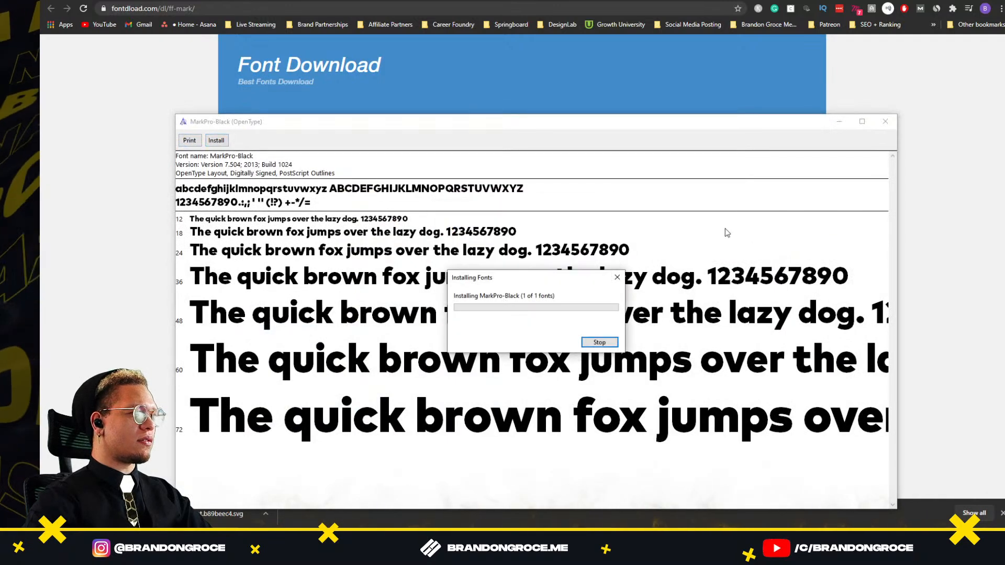
left_click(885, 122)
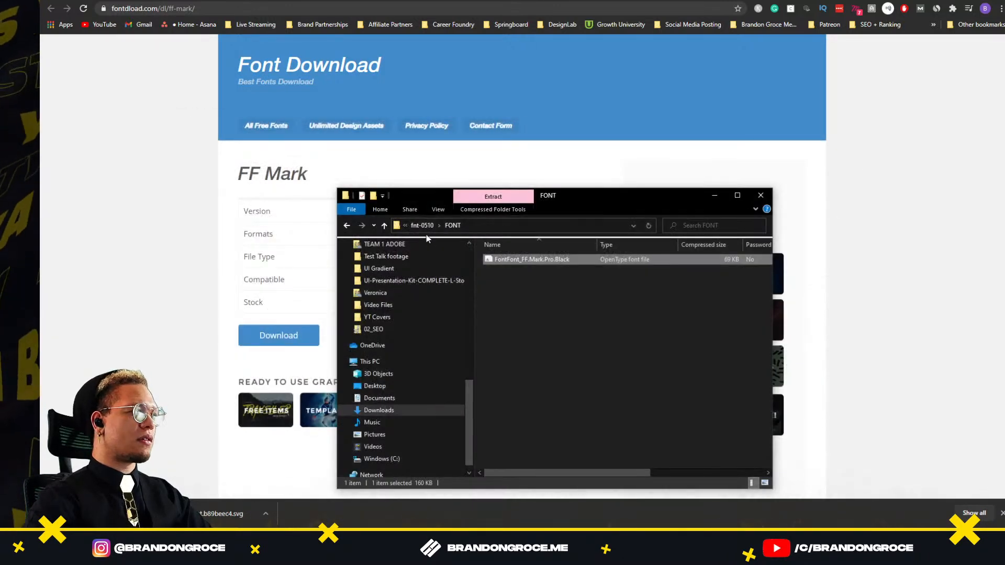
Step: Return to the ff mark sv folder, show the full folder names and open the FF Mark Pro Medium folder
left_click(422, 225)
left_click(464, 225)
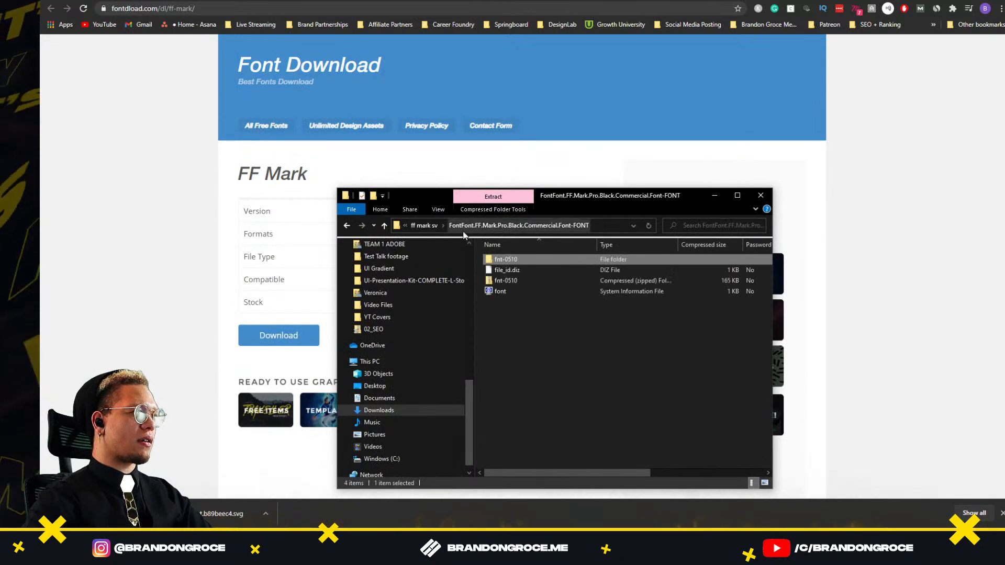
left_click(424, 225)
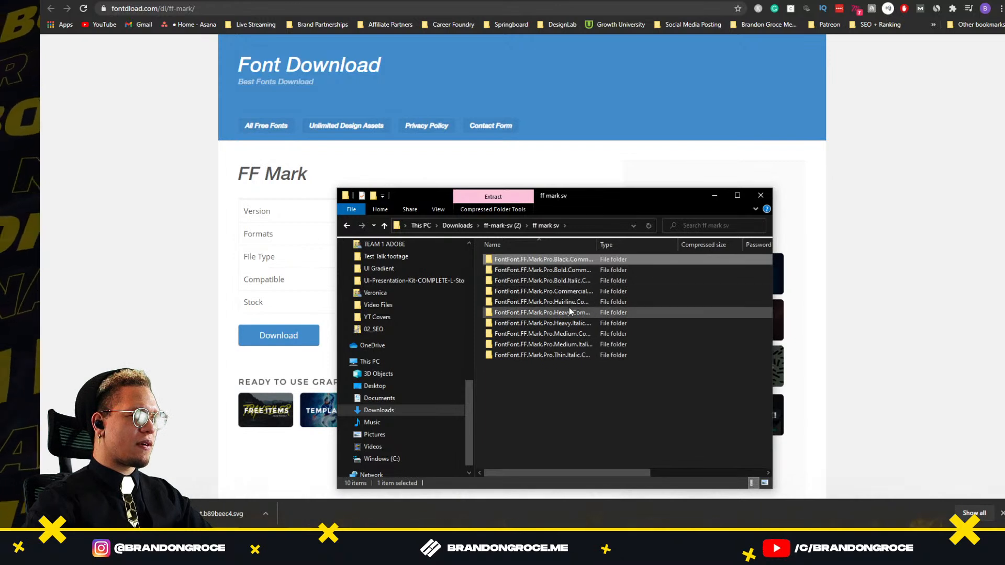
left_click_drag(598, 243, 698, 244)
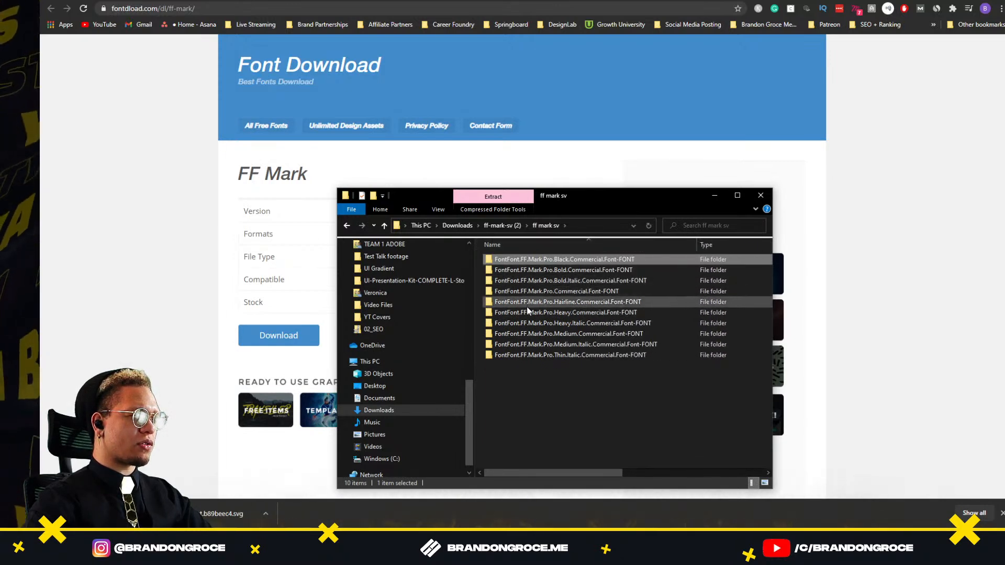
double_click(534, 334)
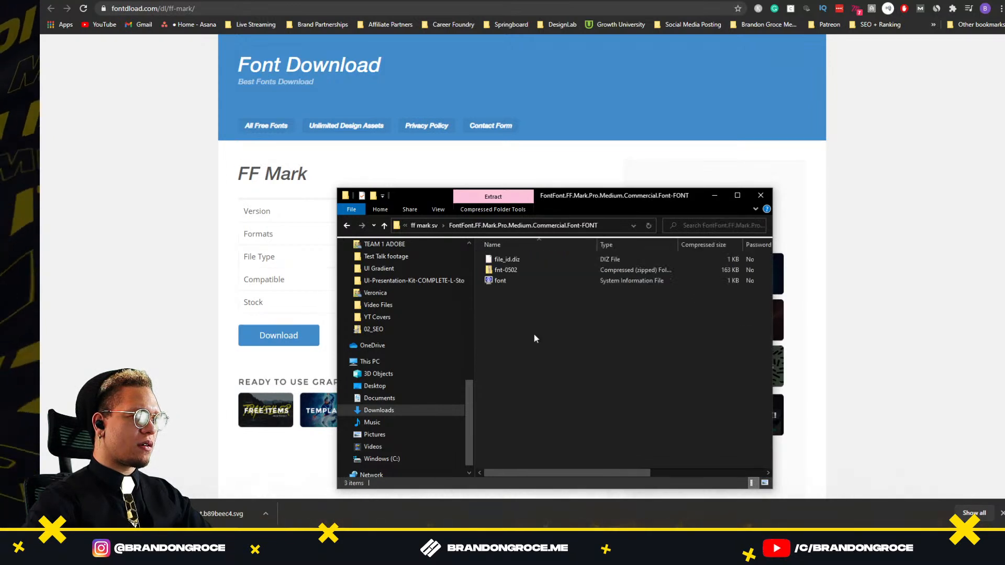
Step: Open the Medium font from the nested fnt-0502 and FONT archives and try to install it, declining to replace the existing copy
double_click(507, 269)
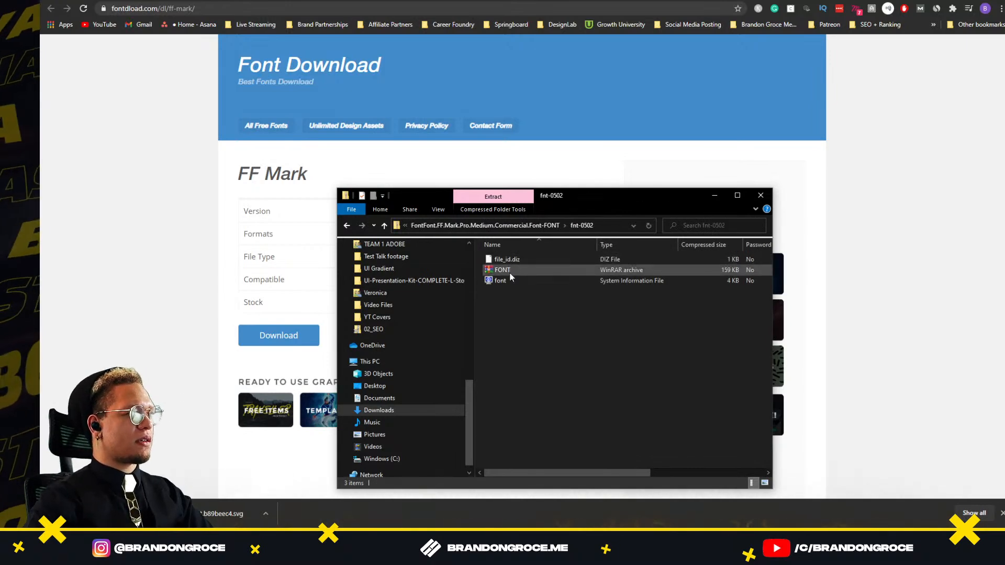
double_click(506, 269)
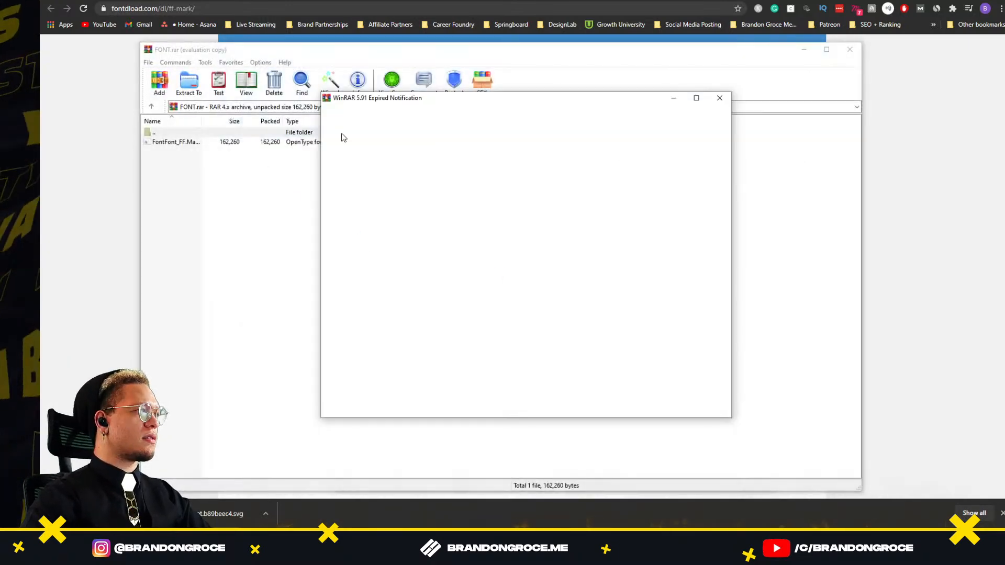
left_click(721, 98)
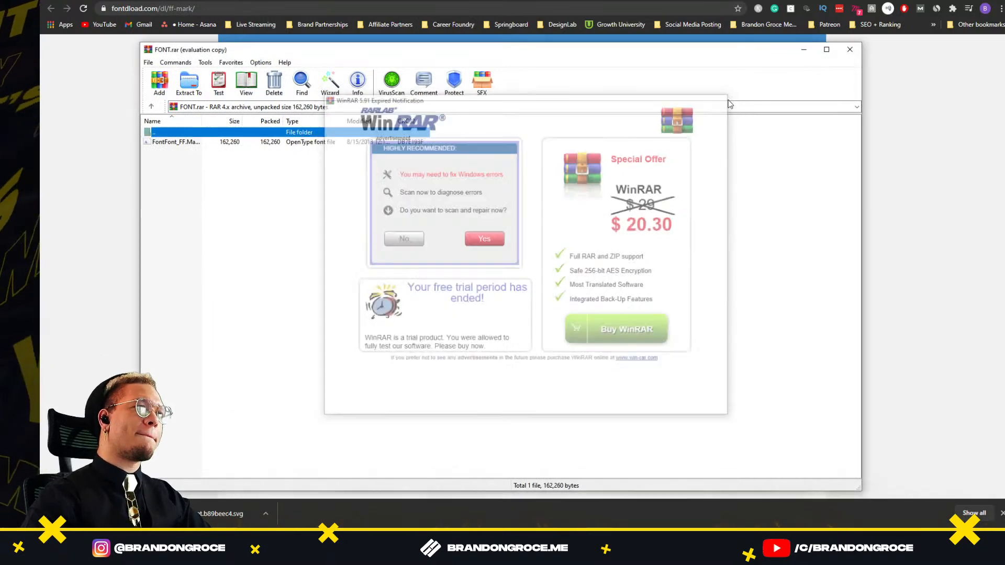
left_click(266, 145)
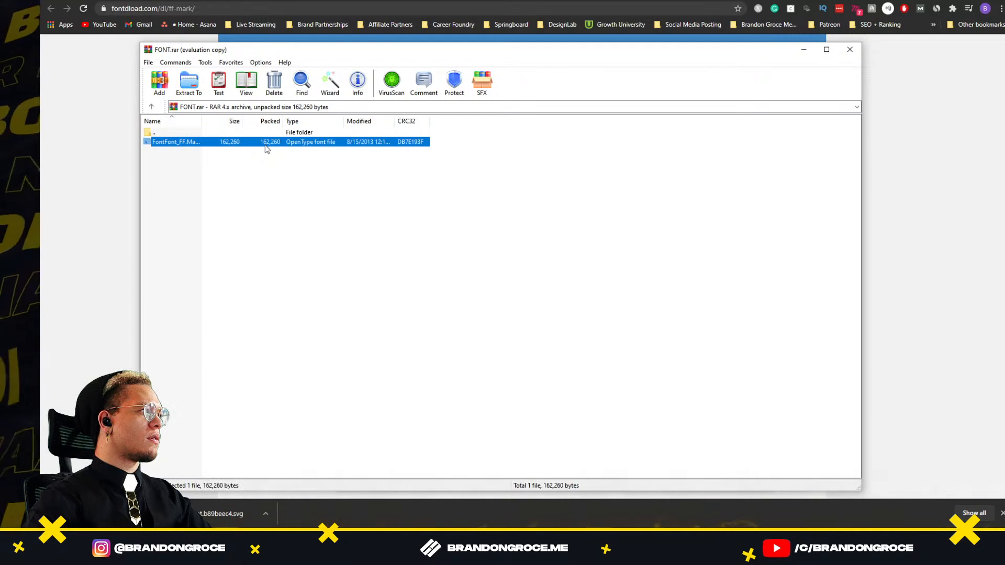
double_click(155, 140)
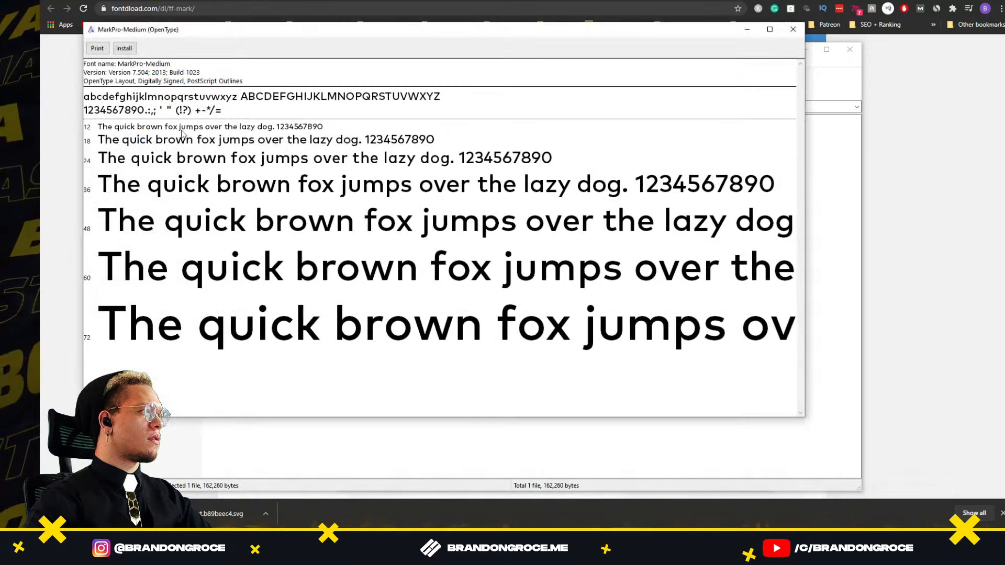
left_click(124, 49)
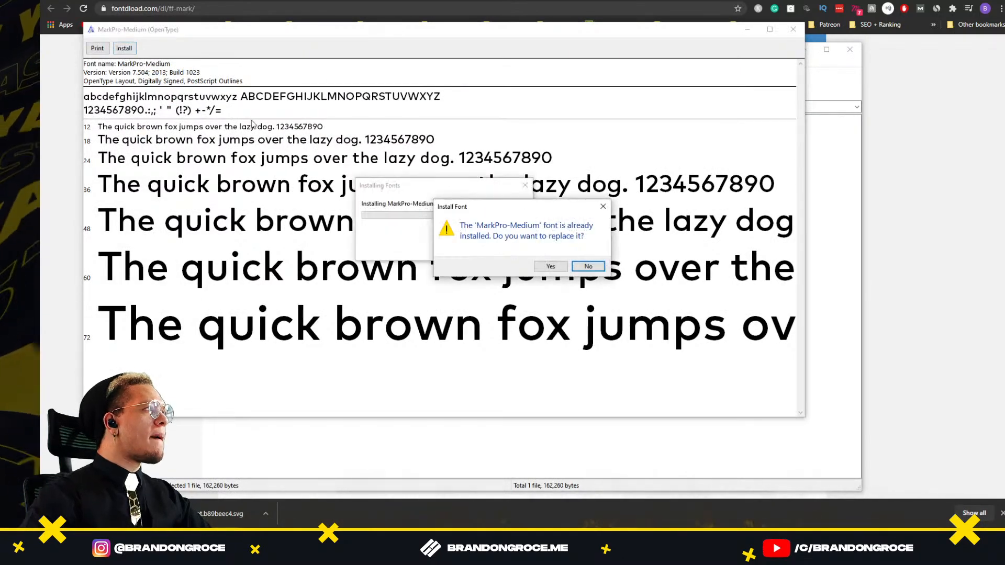
left_click(588, 266)
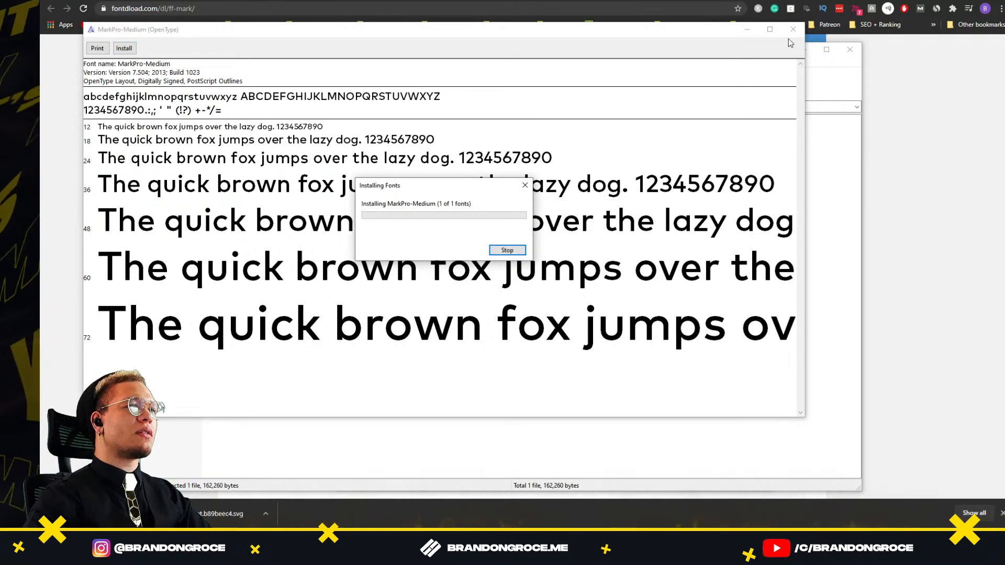
left_click(793, 29)
Step: Switch to the Shaco League Redesign document in Adobe XD
key("alt+Tab")
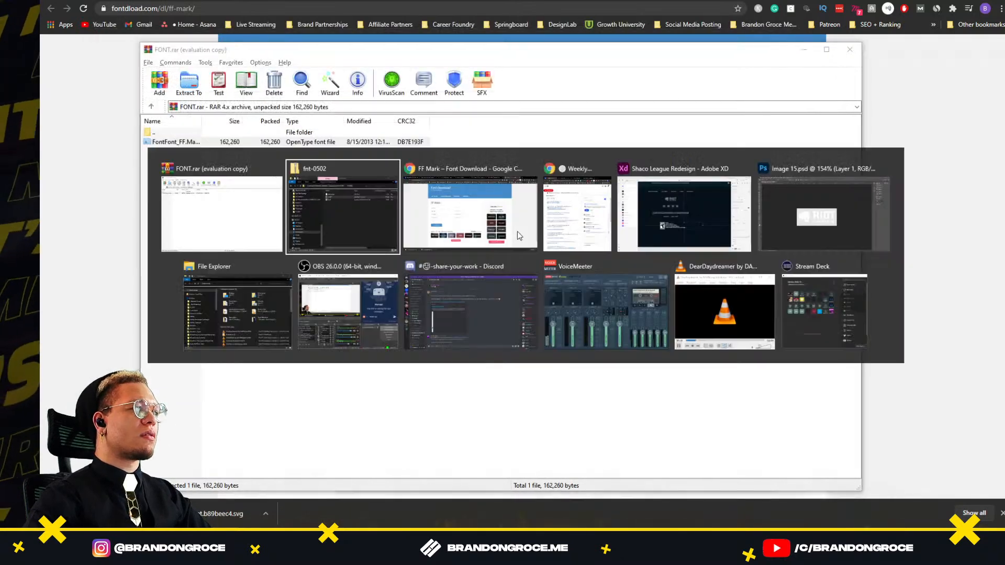
left_click(476, 237)
key("alt+Tab")
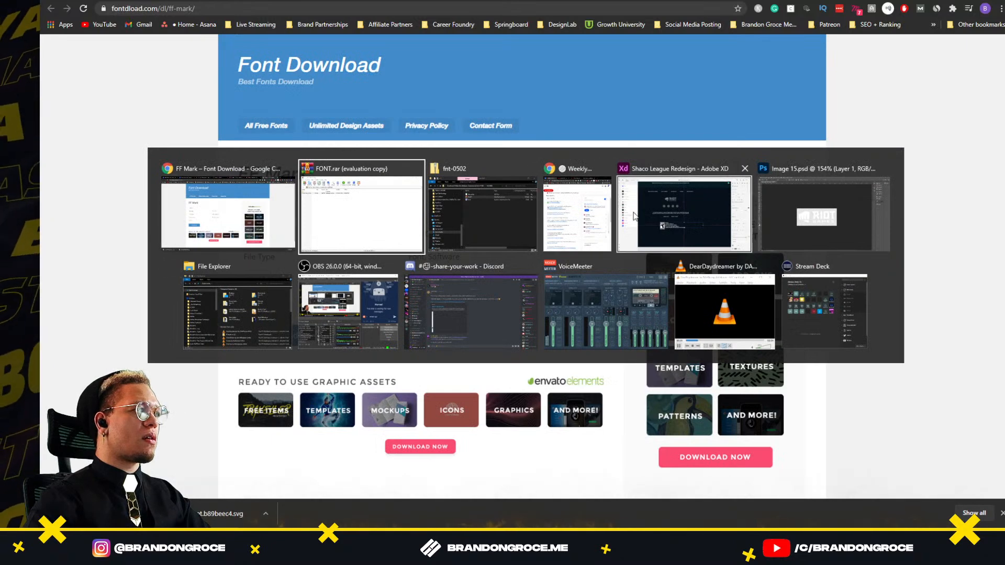
left_click(680, 223)
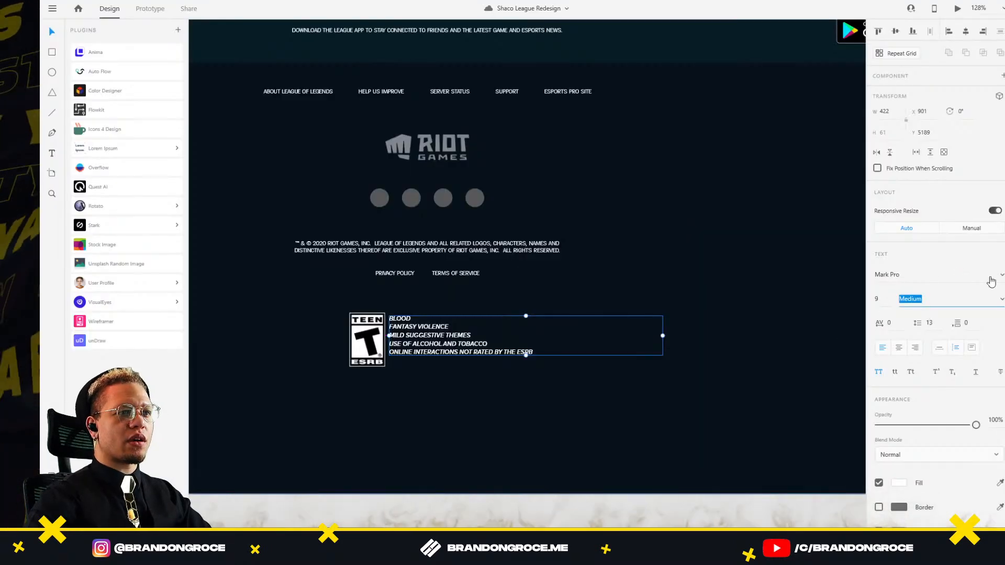
Step: Look through the font family list for the ESRB rating text for other FF Mark entries, keeping Mark Pro
left_click(1002, 278)
scroll(944, 335, "down", 15)
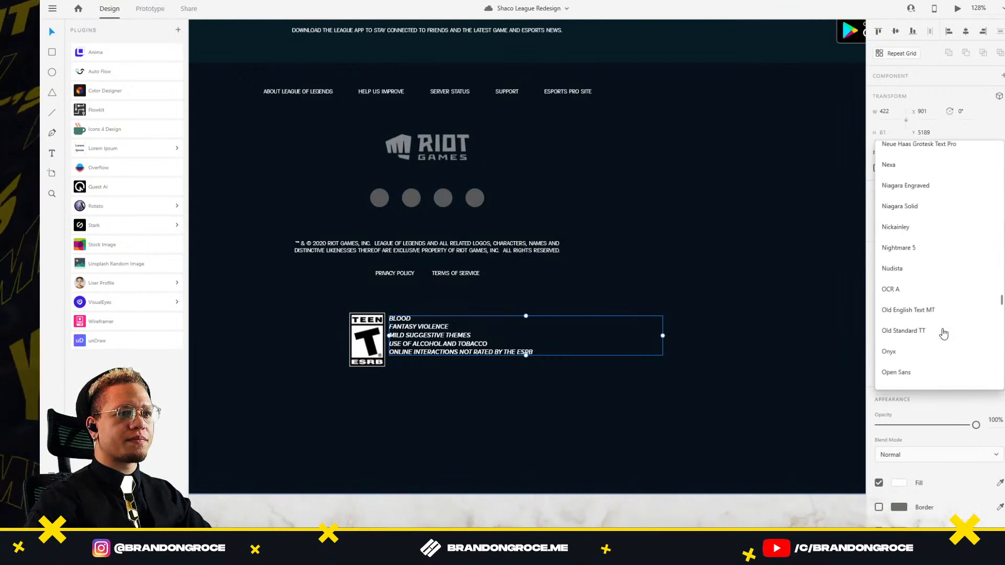
scroll(943, 334, "up", 20)
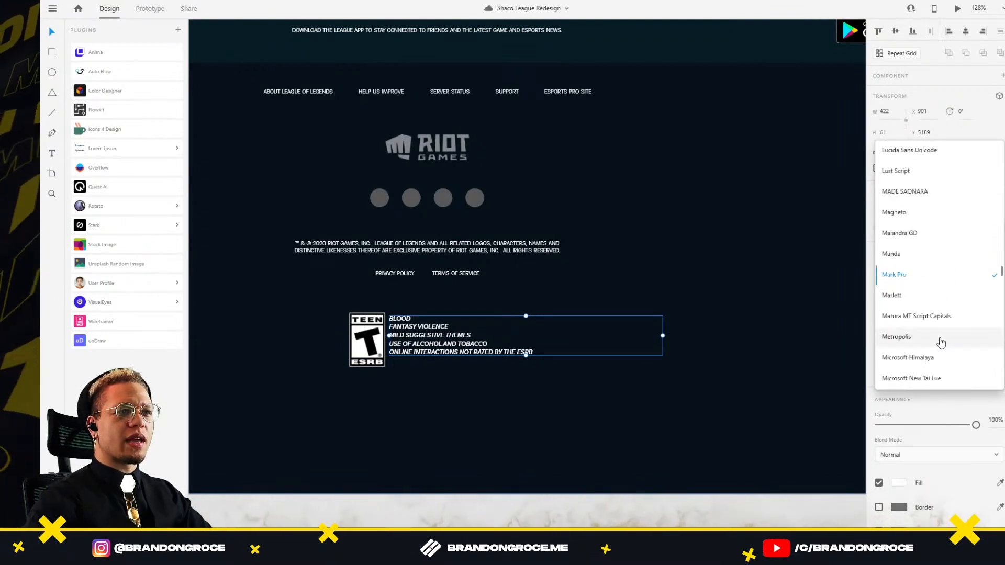
scroll(934, 332, "up", 15)
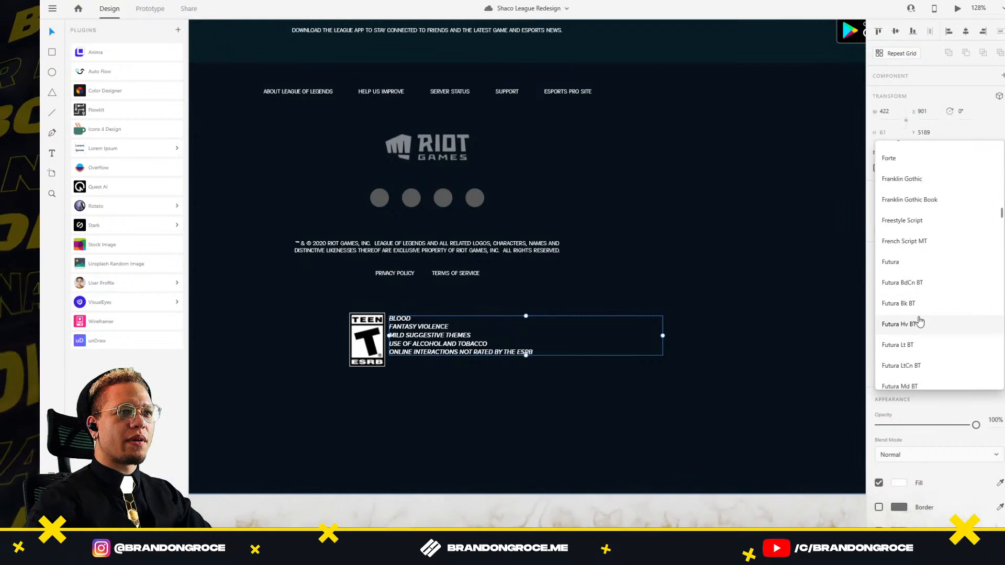
scroll(920, 321, "up", 3)
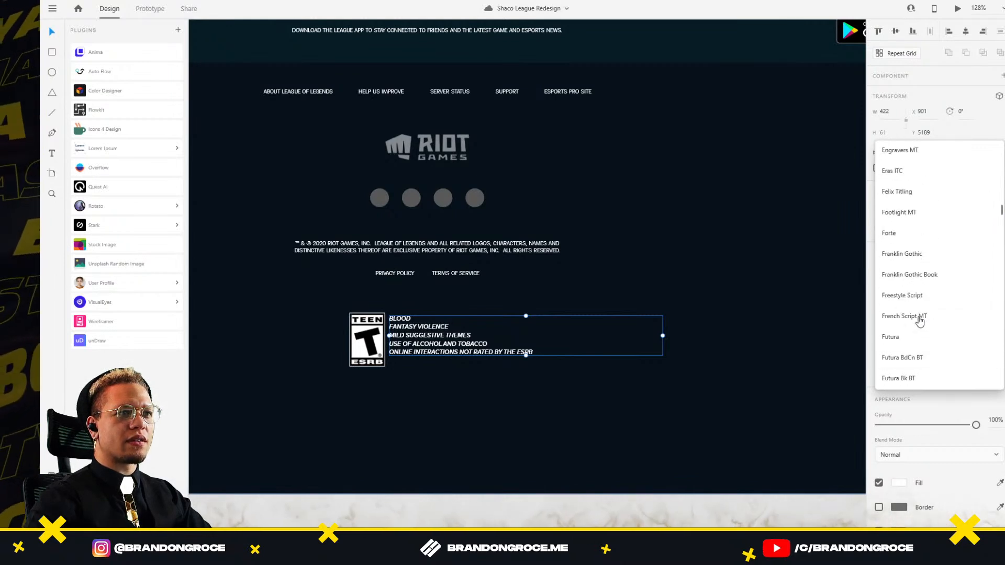
scroll(908, 280, "down", 5)
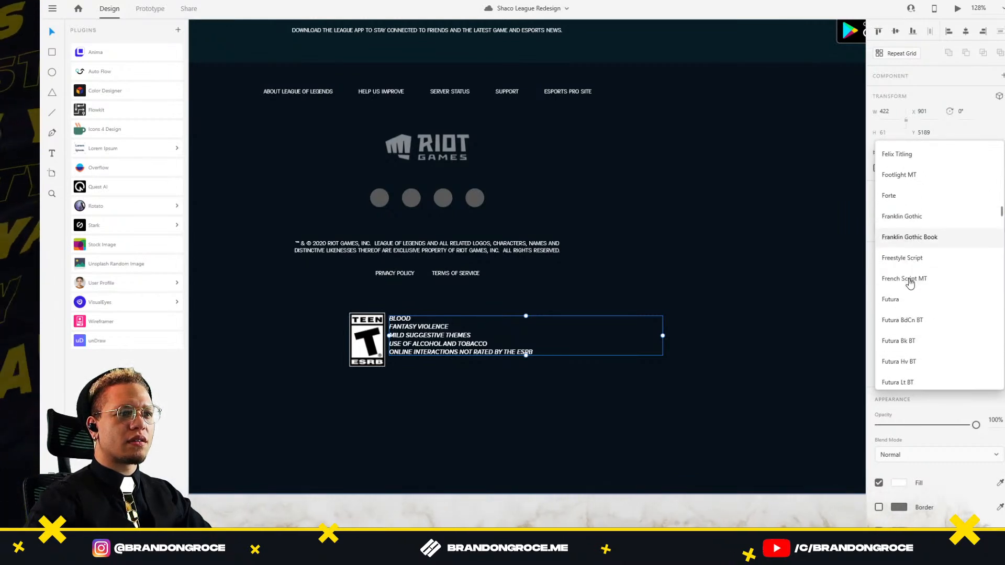
scroll(908, 286, "down", 6)
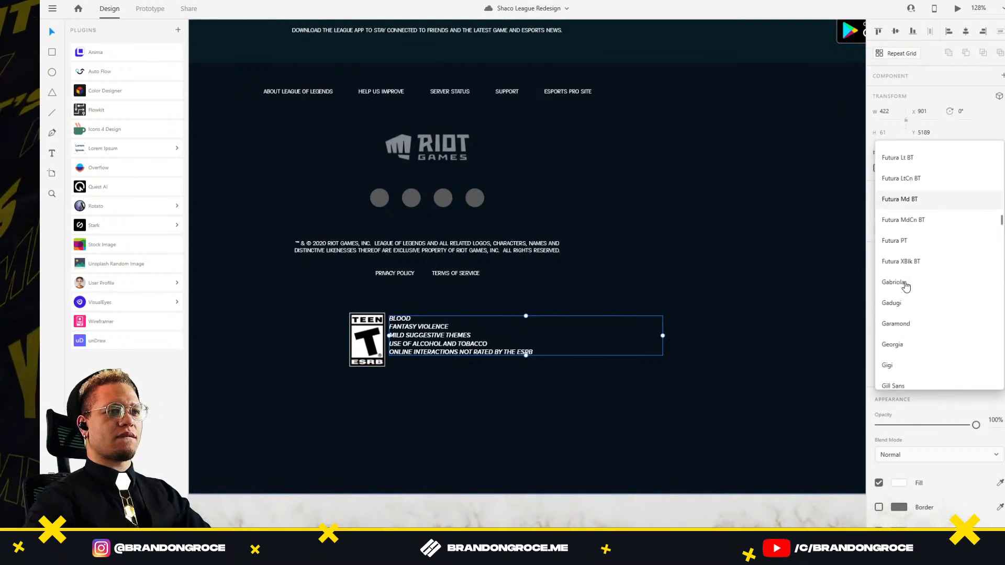
scroll(906, 286, "up", 8)
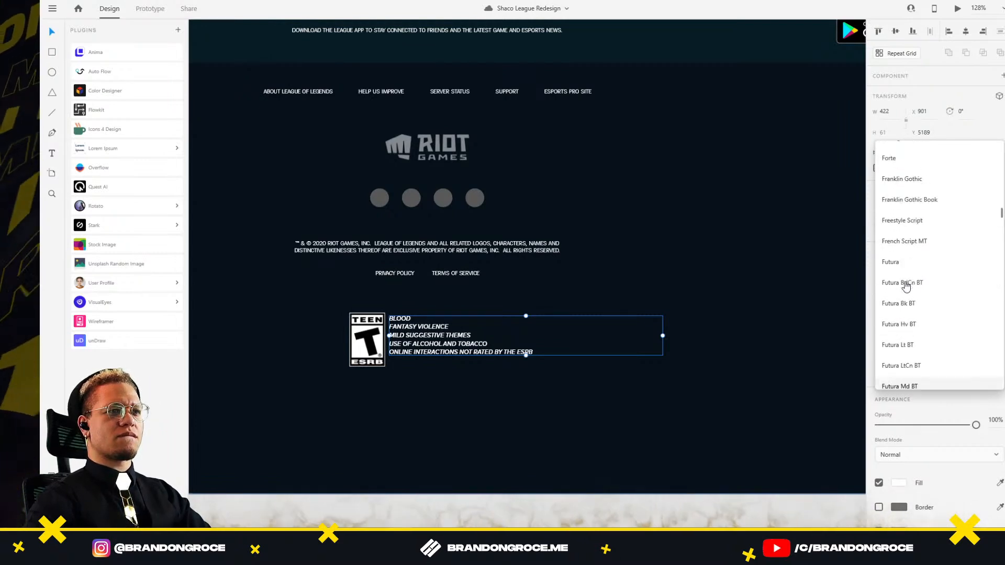
scroll(906, 286, "up", 10)
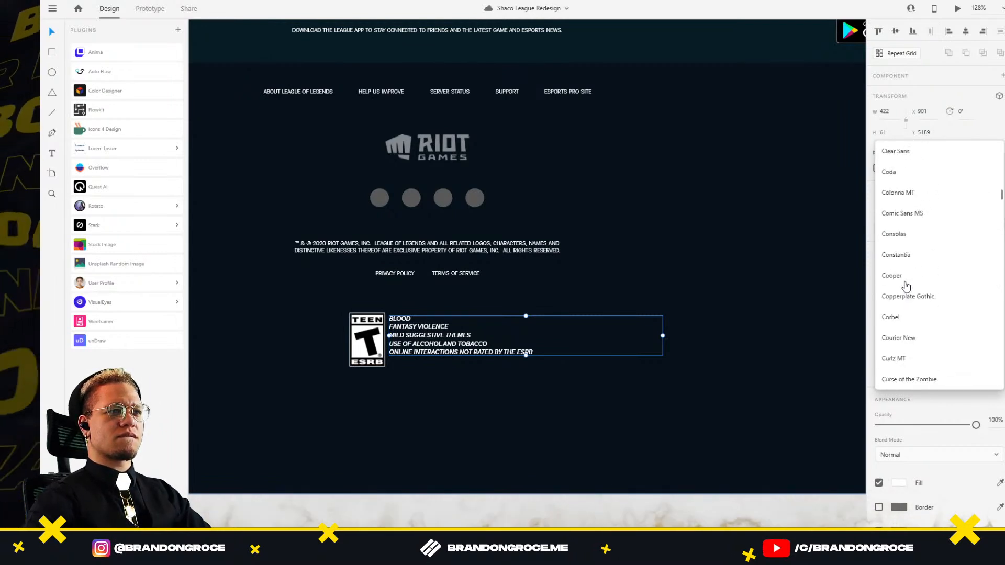
scroll(904, 291, "down", 15)
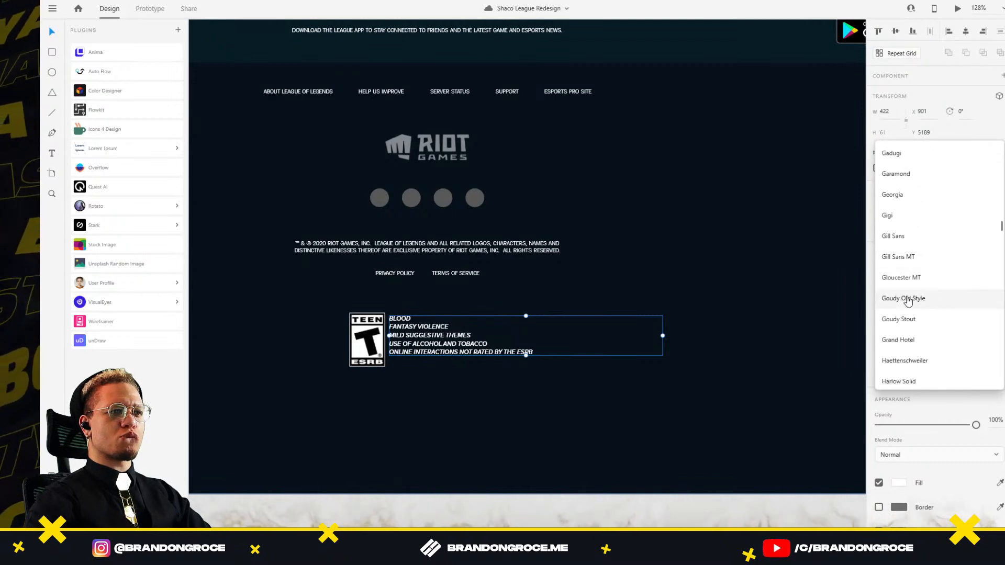
scroll(909, 301, "down", 15)
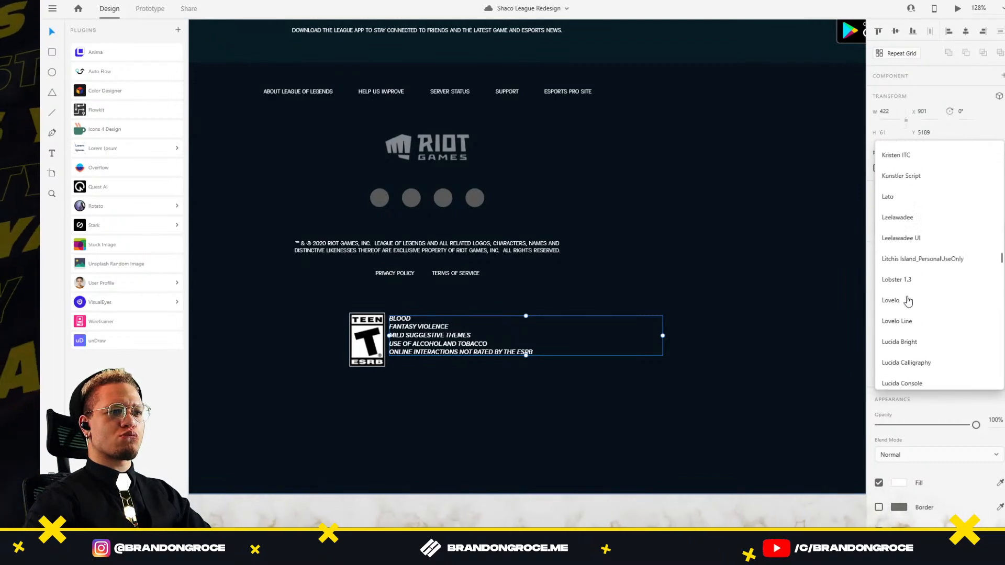
scroll(909, 302, "down", 15)
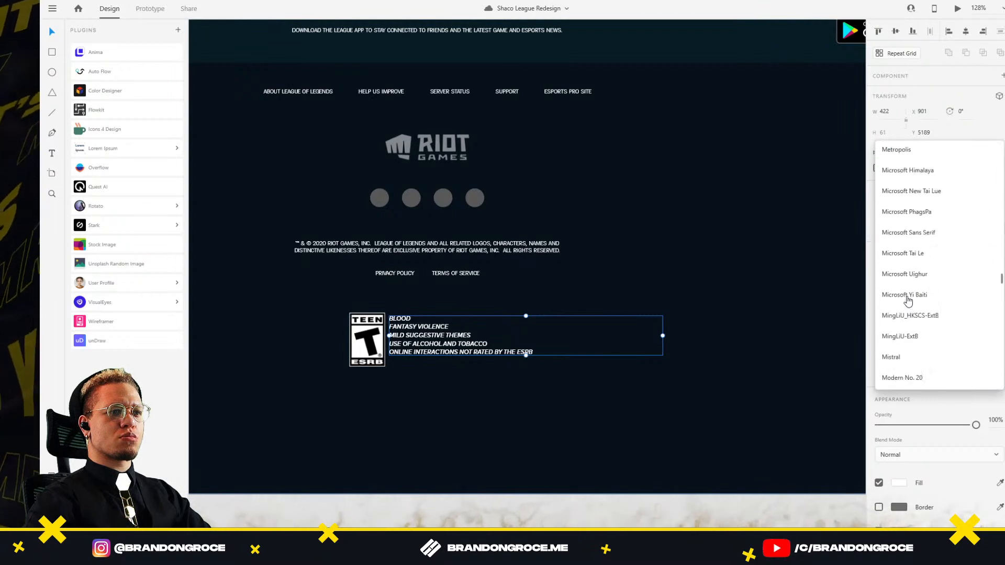
scroll(908, 301, "up", 5)
scroll(909, 302, "up", 5)
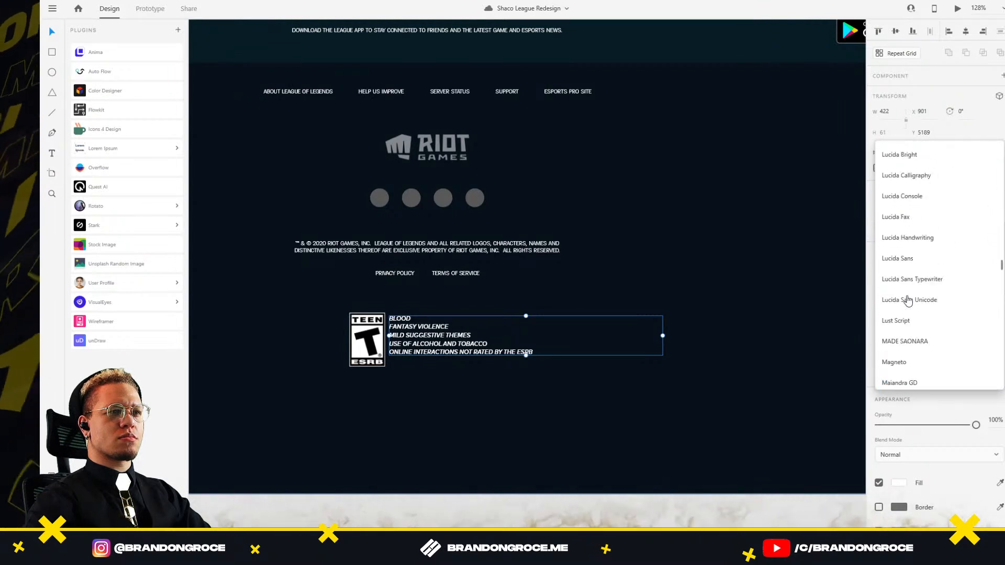
scroll(908, 301, "down", 2)
scroll(906, 314, "down", 10)
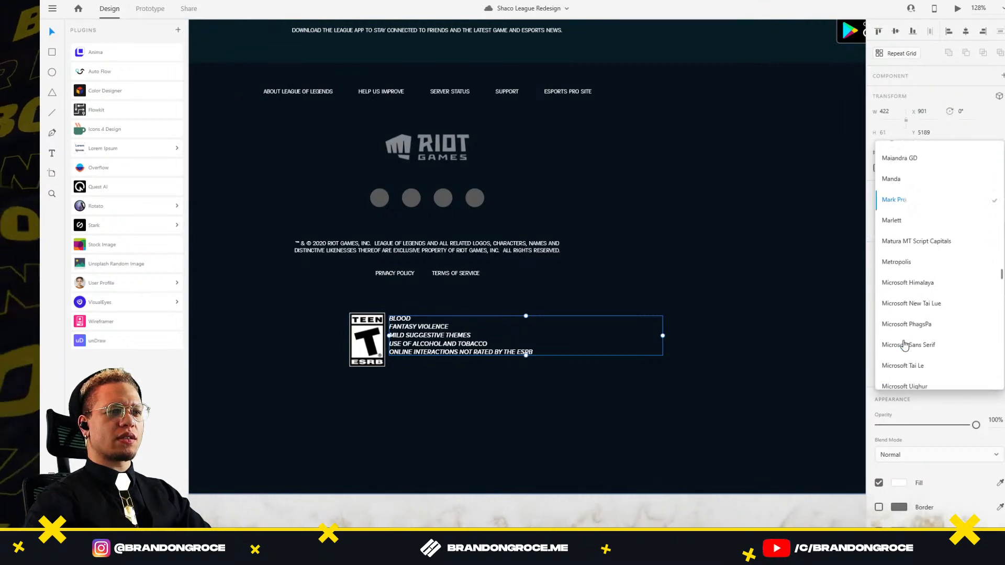
scroll(903, 335, "down", 8)
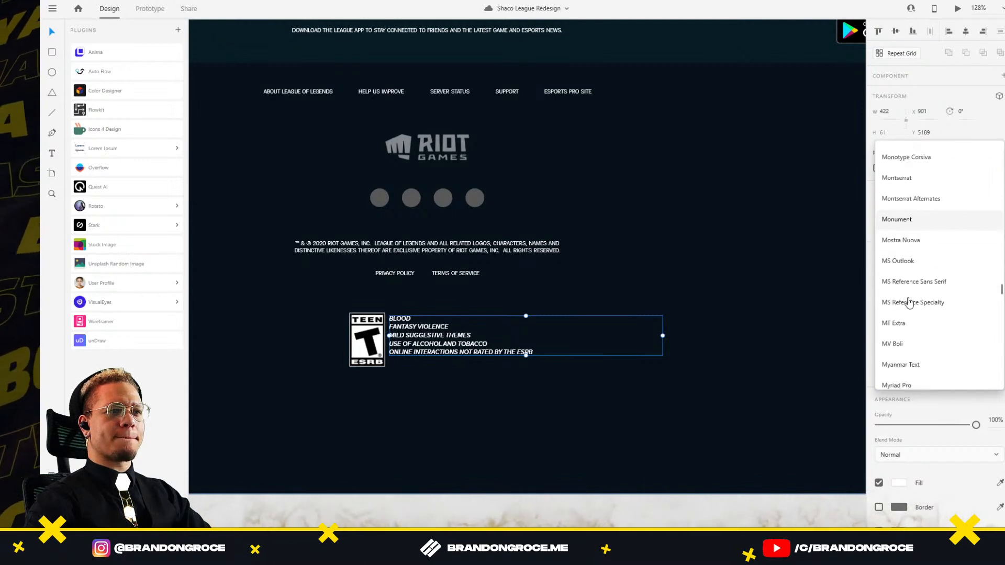
scroll(909, 302, "down", 10)
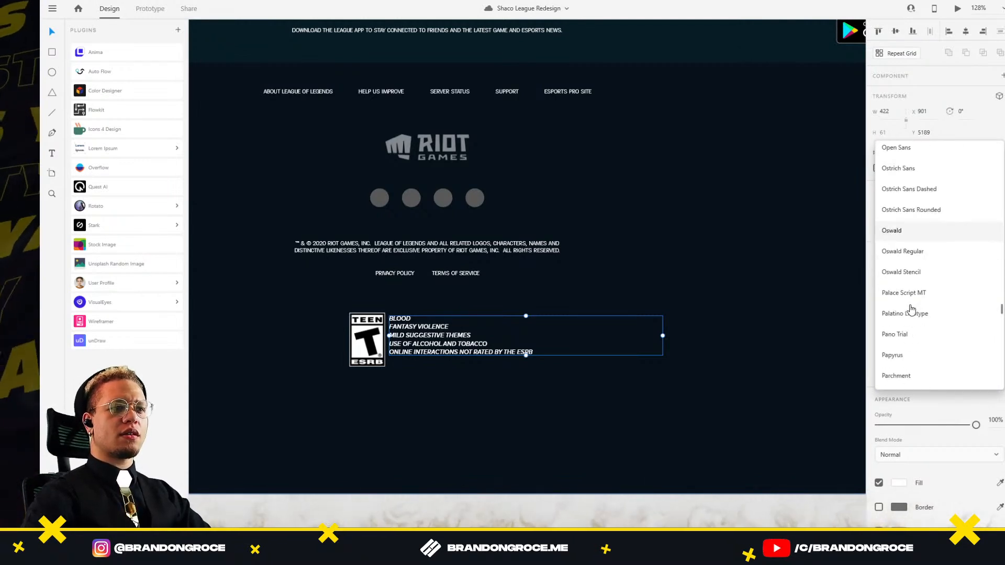
scroll(911, 314, "down", 20)
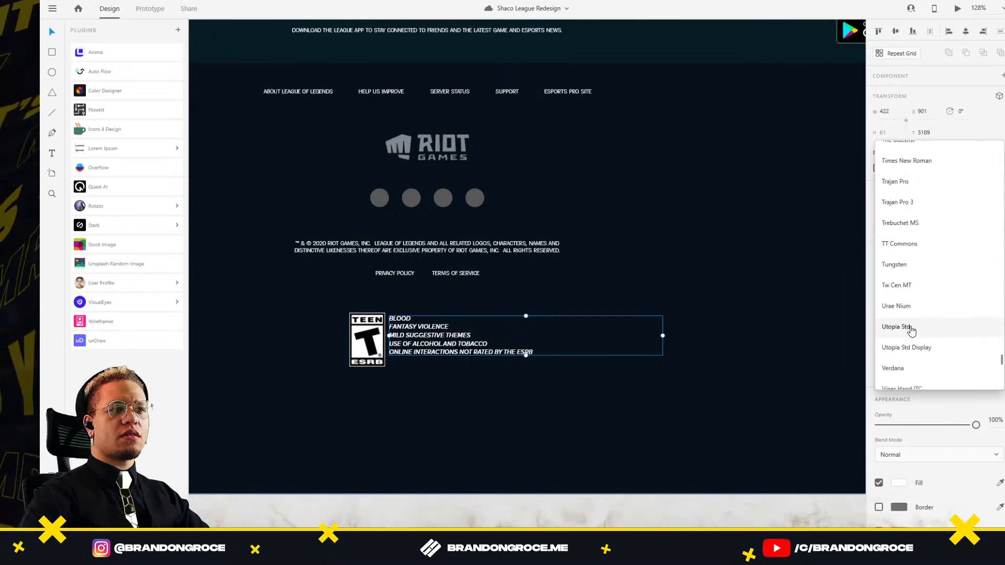
scroll(912, 324, "down", 5)
scroll(912, 324, "up", 3)
left_click(690, 280)
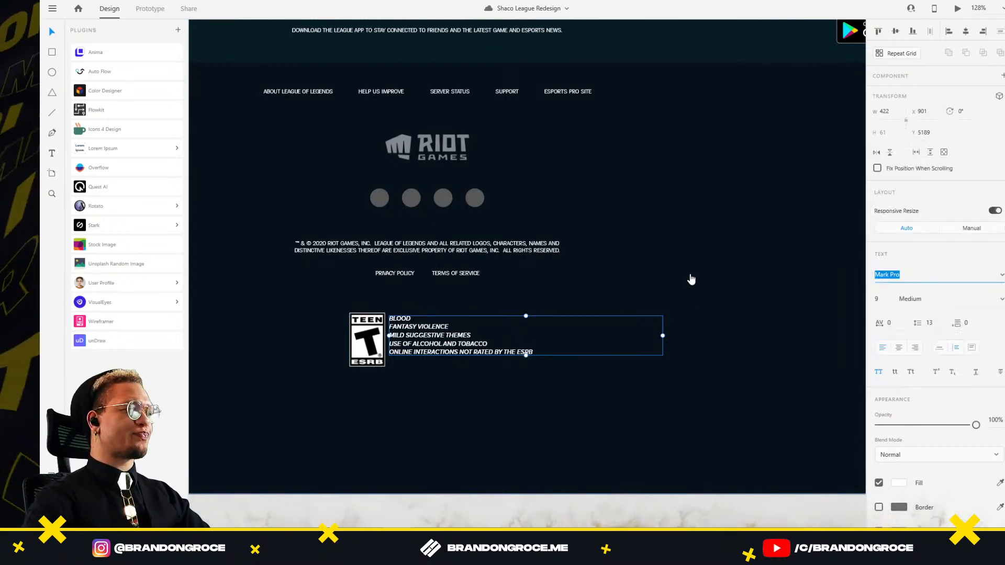
Step: Close the FONT.rar archive window and return to the Shaco League Redesign document in Adobe XD
key("alt+Tab")
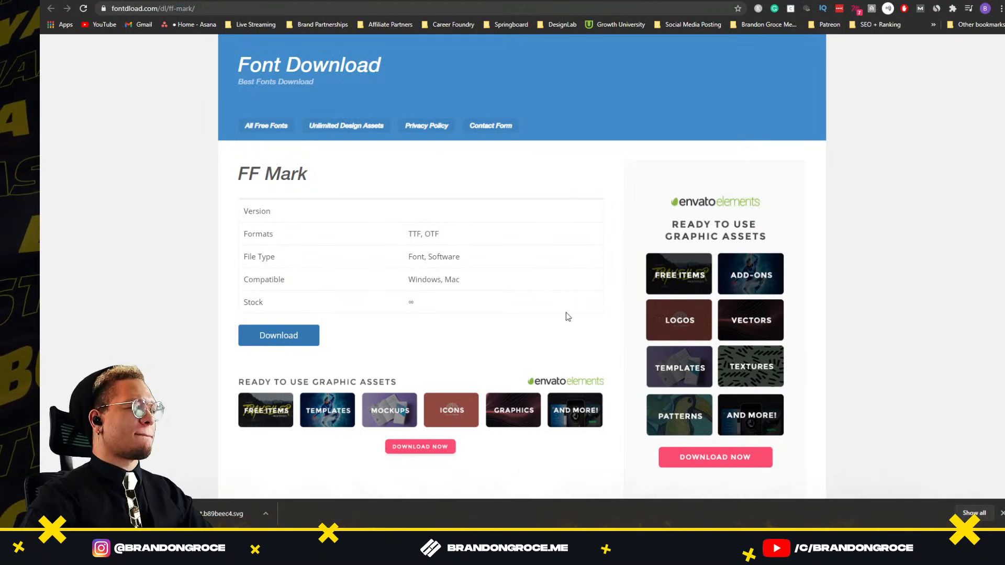
key("alt+Tab")
key("alt+Tab")
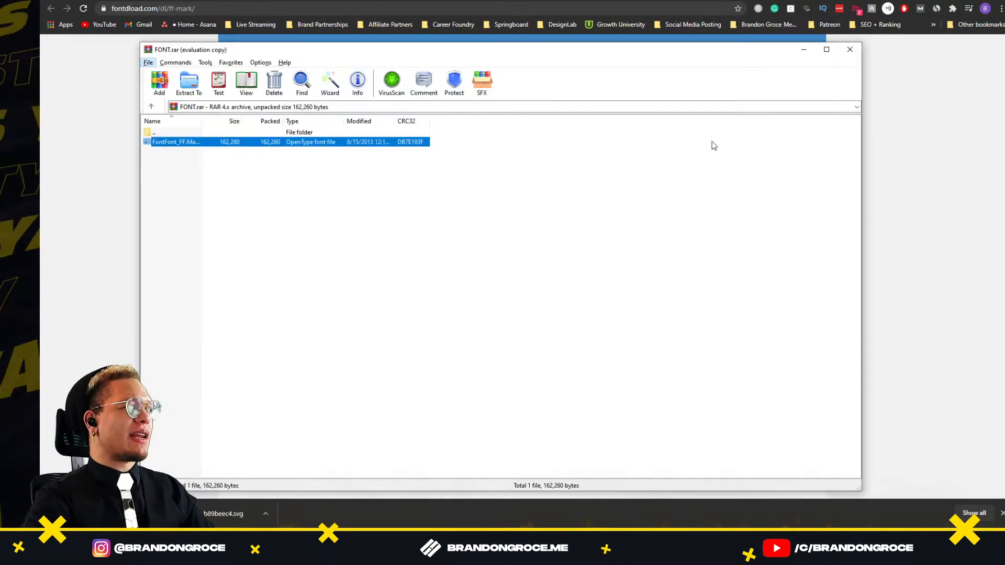
left_click(851, 52)
key("alt+Tab")
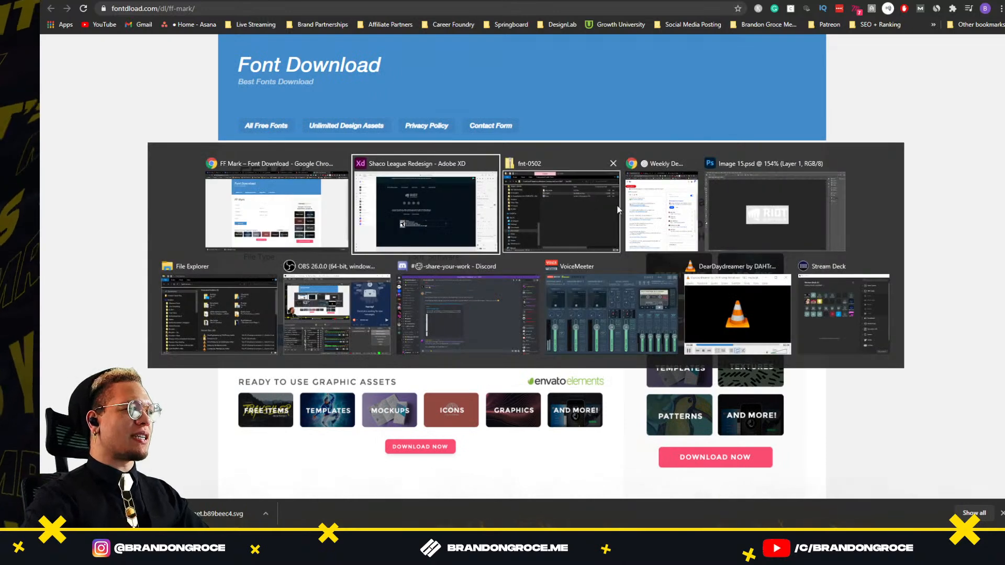
left_click(407, 225)
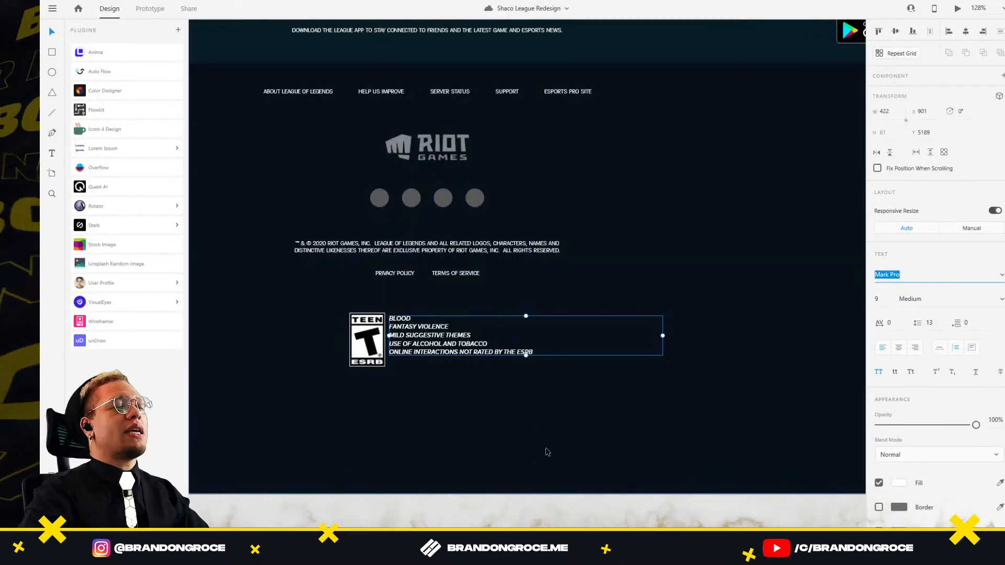
Step: Try the Medium Italic style on the ESRB rating text and return it to Medium
left_click(523, 428)
left_click(517, 350)
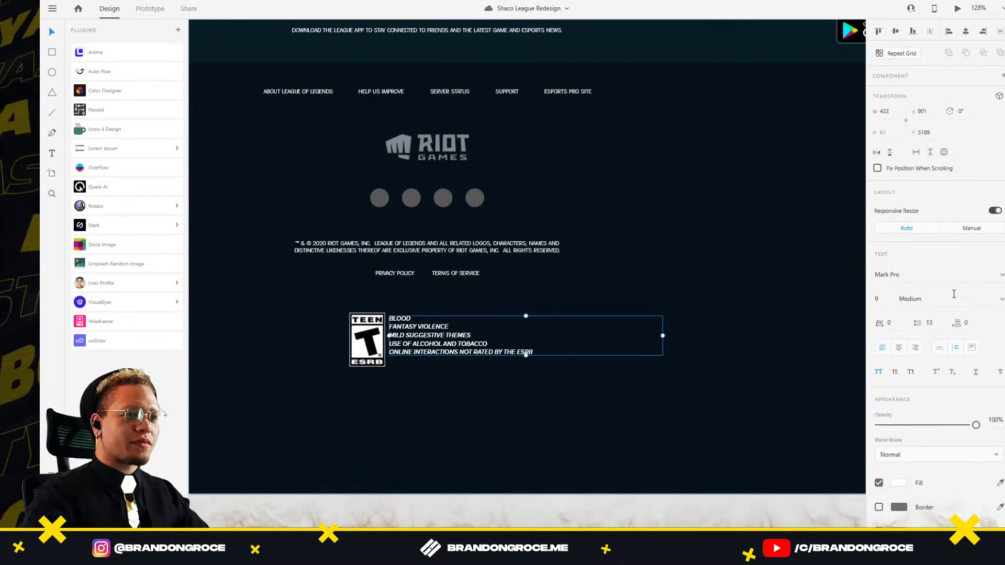
left_click(974, 299)
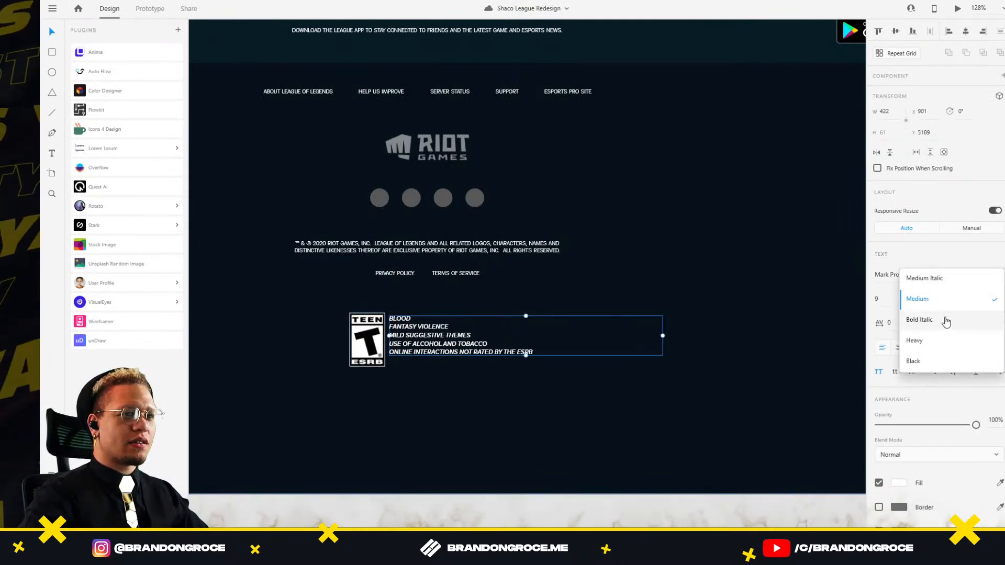
left_click(946, 280)
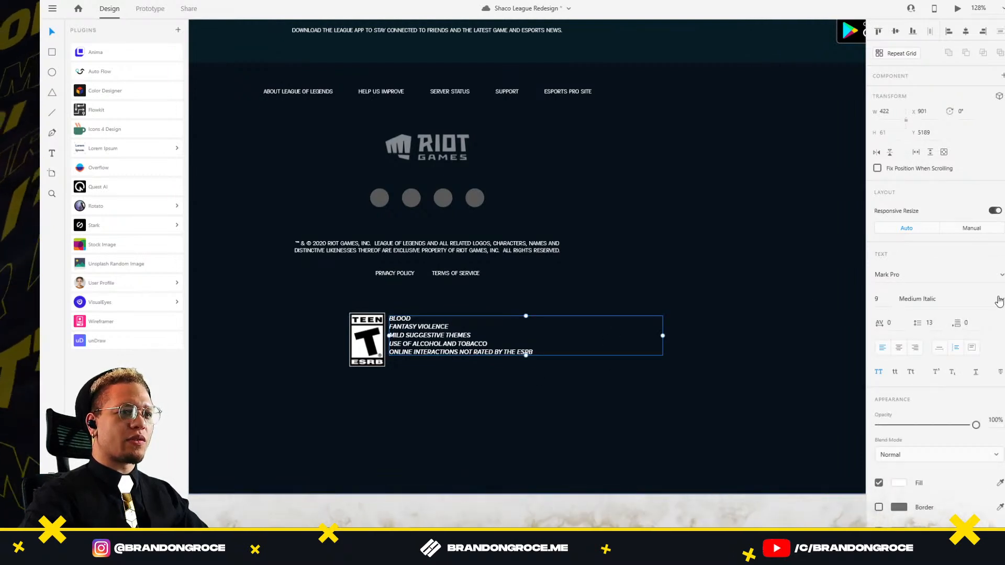
left_click(1000, 300)
left_click(918, 319)
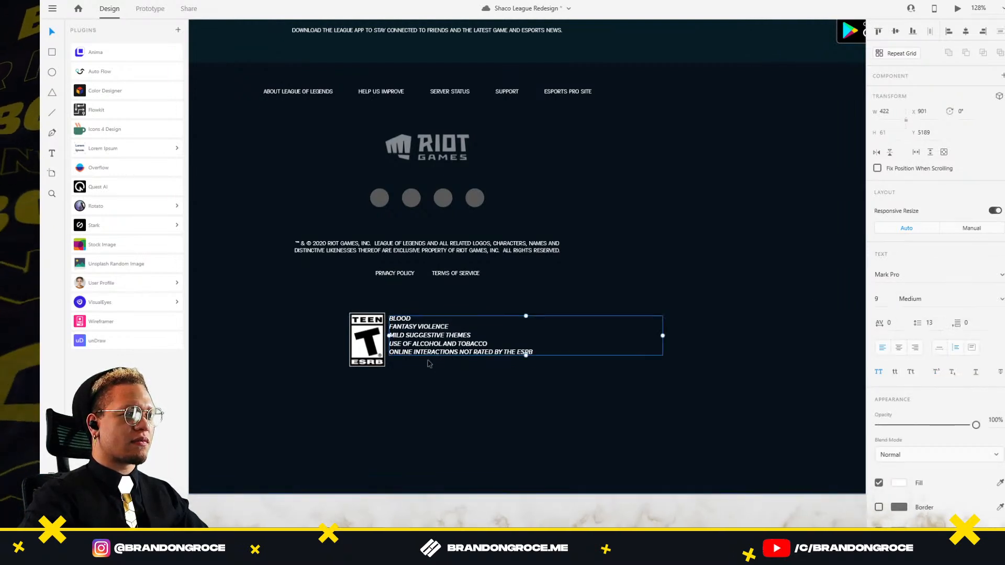
Step: Search for "youtube" in the Icons 4 Design plugin and insert the youtube icon from the Awesome set
scroll(557, 284, "down", 5)
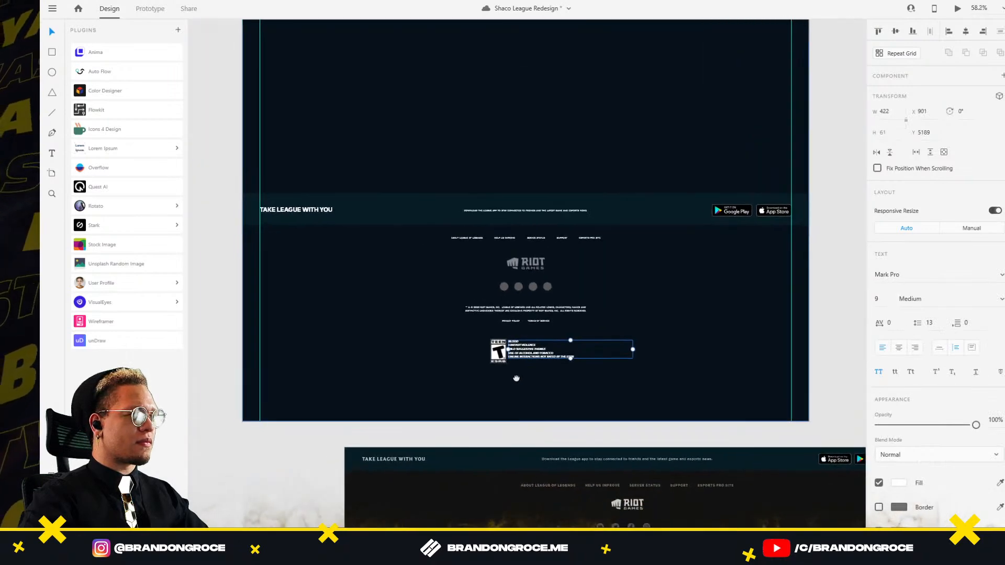
scroll(557, 284, "up", 3)
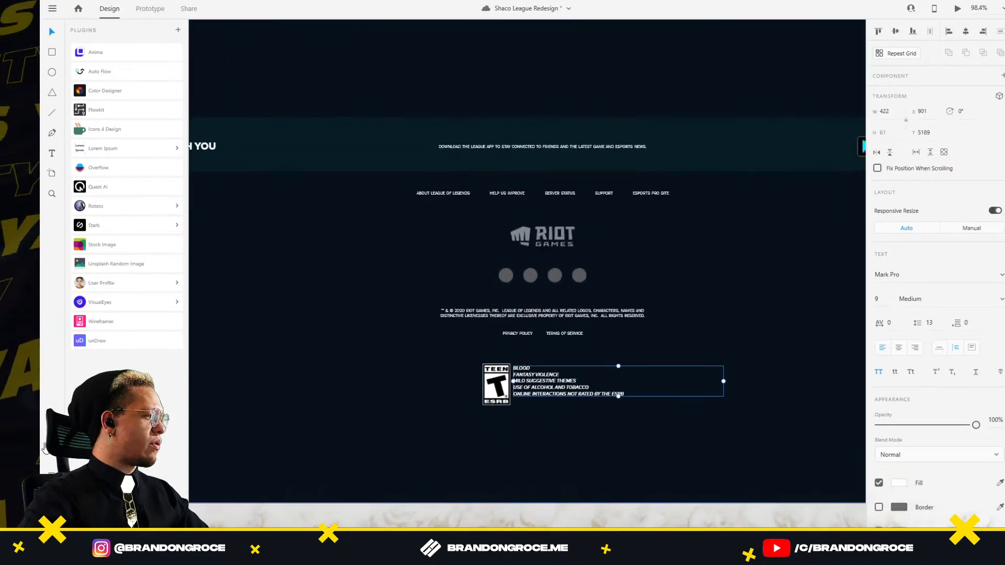
key("ctrl+y")
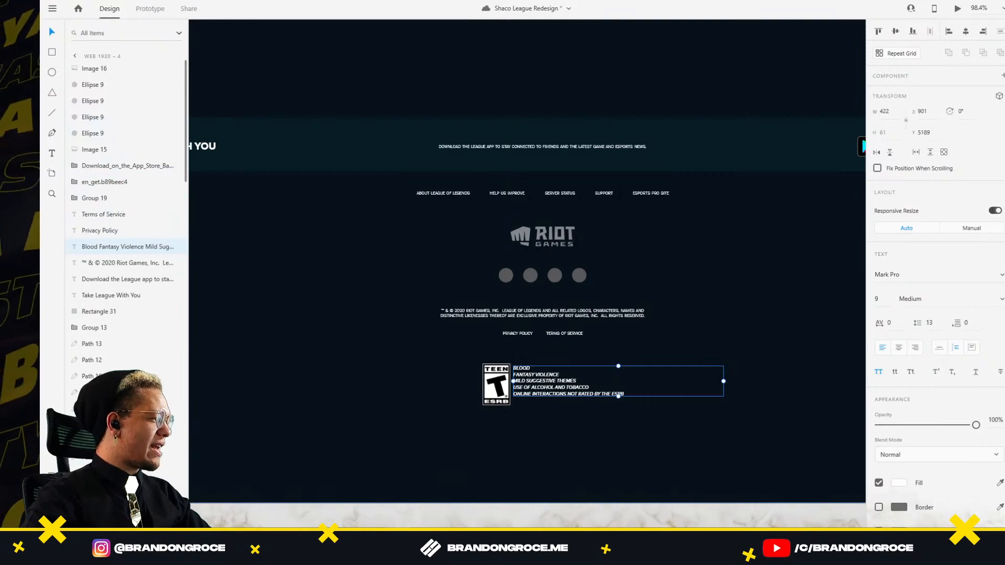
left_click(52, 515)
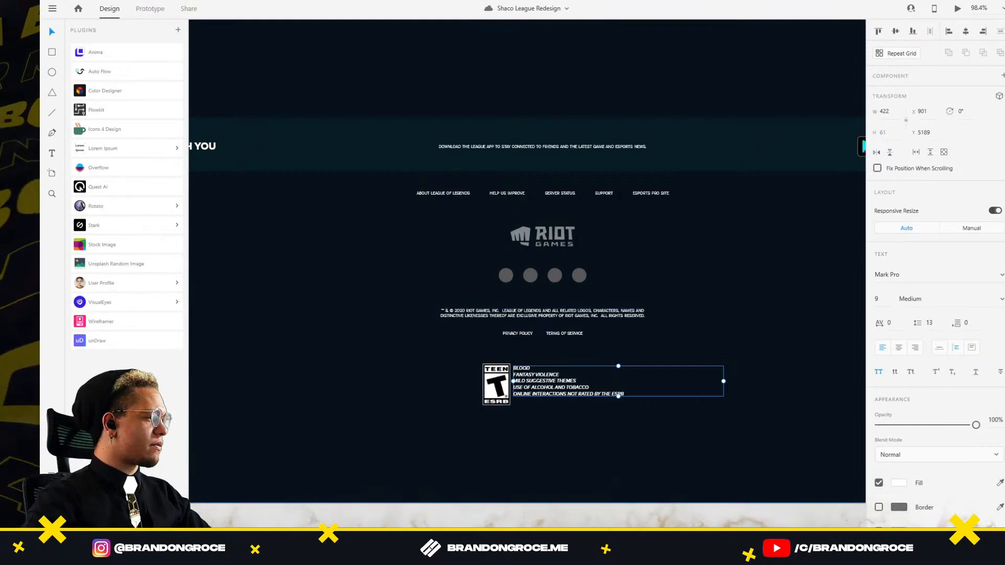
left_click(106, 130)
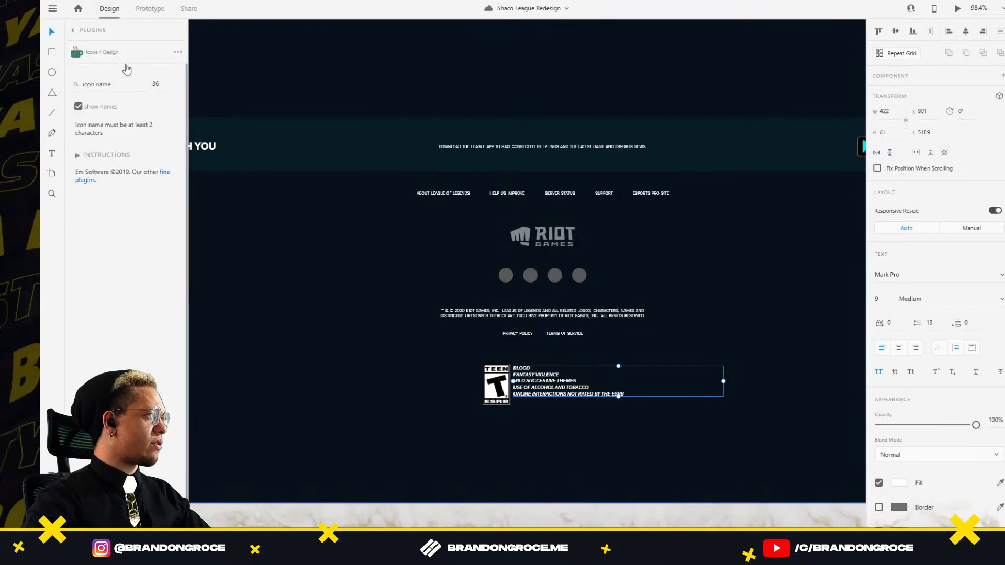
type("youtube")
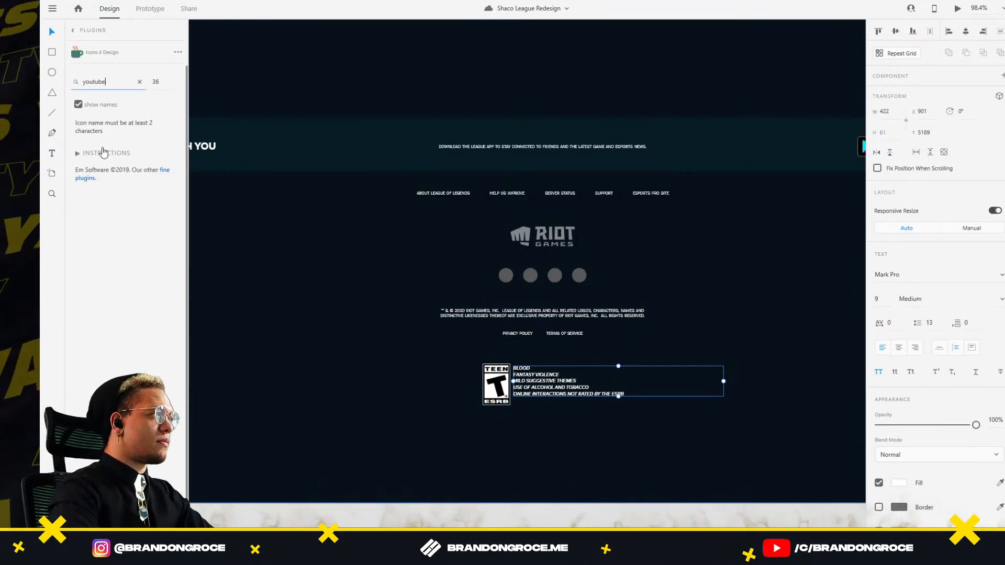
left_click(102, 165)
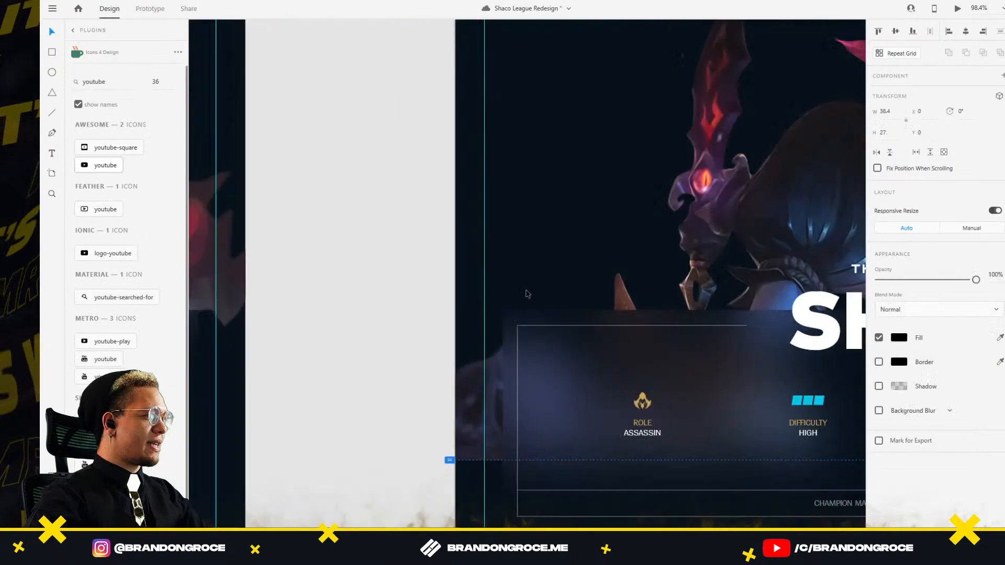
Step: Move the inserted YouTube icon from the artboard's upper corner to the footer, beside the row of gray circles under the Riot Games logo
left_click_drag(657, 425, 530, 314)
scroll(586, 181, "down", 15)
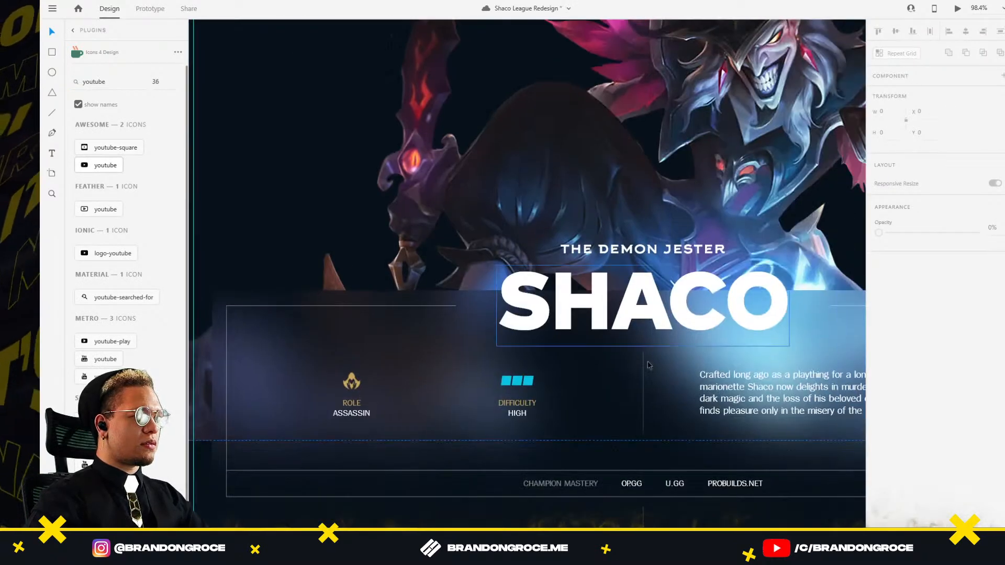
scroll(587, 181, "down", 20)
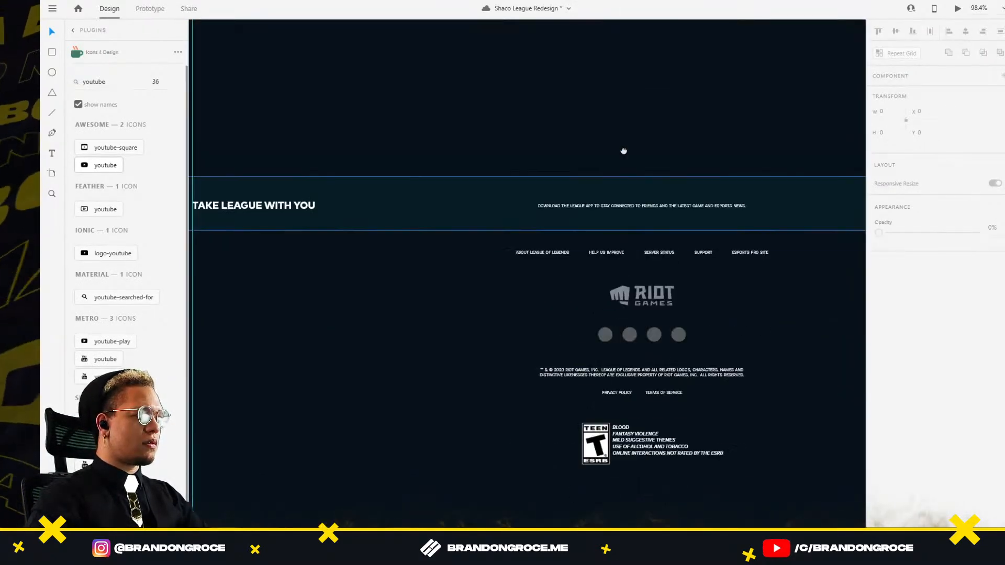
key("ctrl+v")
scroll(614, 265, "up", 5)
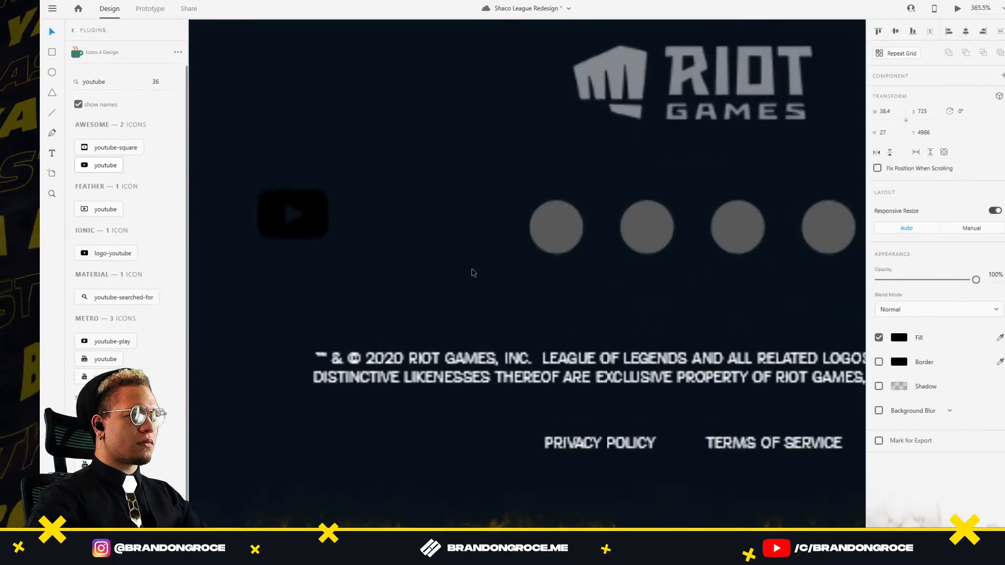
Step: Place the YouTube icon on the first gray circle, fill it white and scale it to about 12.4 × 8.7
left_click_drag(316, 225, 579, 240)
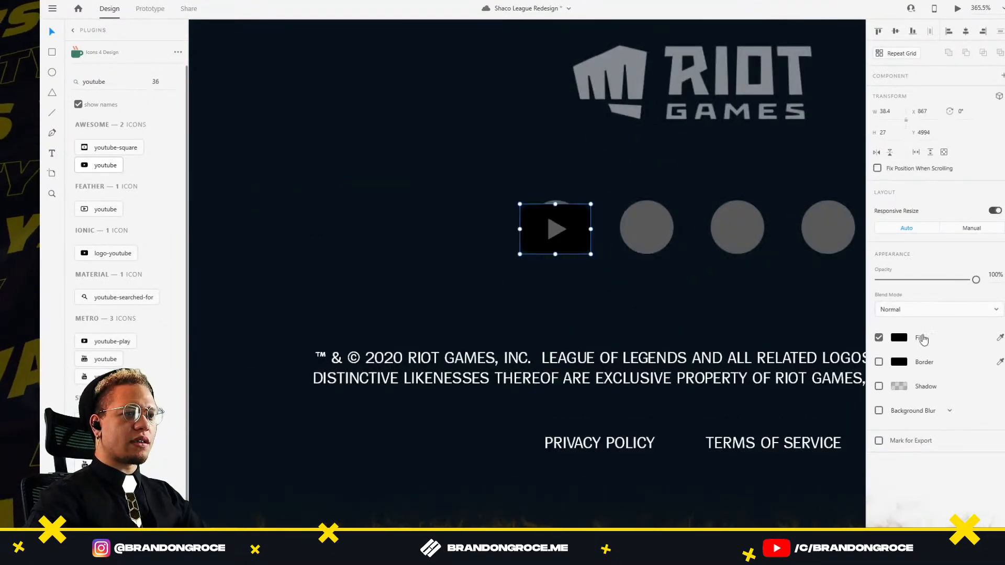
left_click(898, 339)
left_click_drag(806, 321, 725, 256)
left_click(532, 155)
left_click(571, 223)
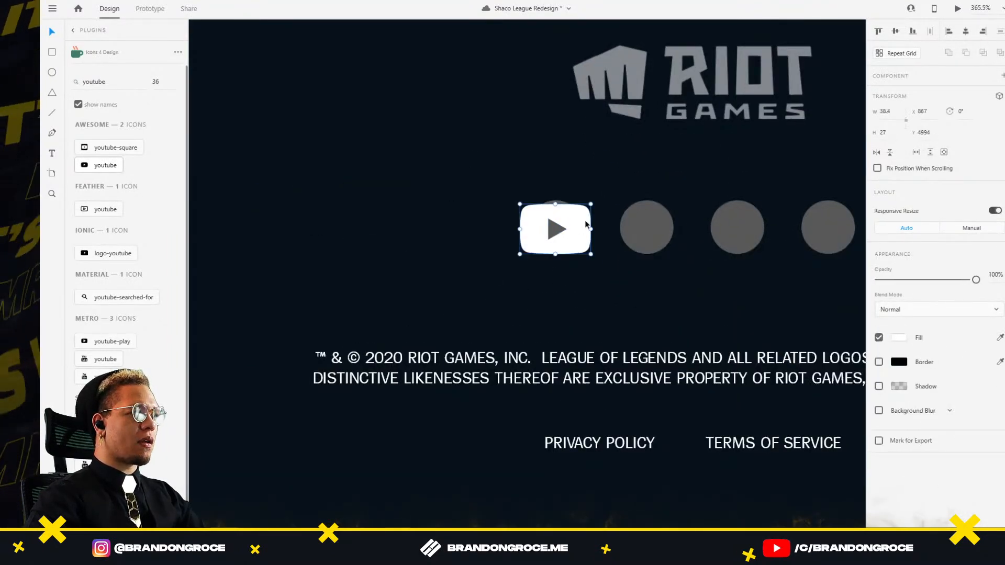
left_click_drag(592, 203, 558, 223)
scroll(569, 234, "up", 3)
Step: Search the Icons 4 Design plugin for "instag" and insert the instagram icon from the Awesome set
left_click_drag(82, 83, 103, 81)
key("BackSpace")
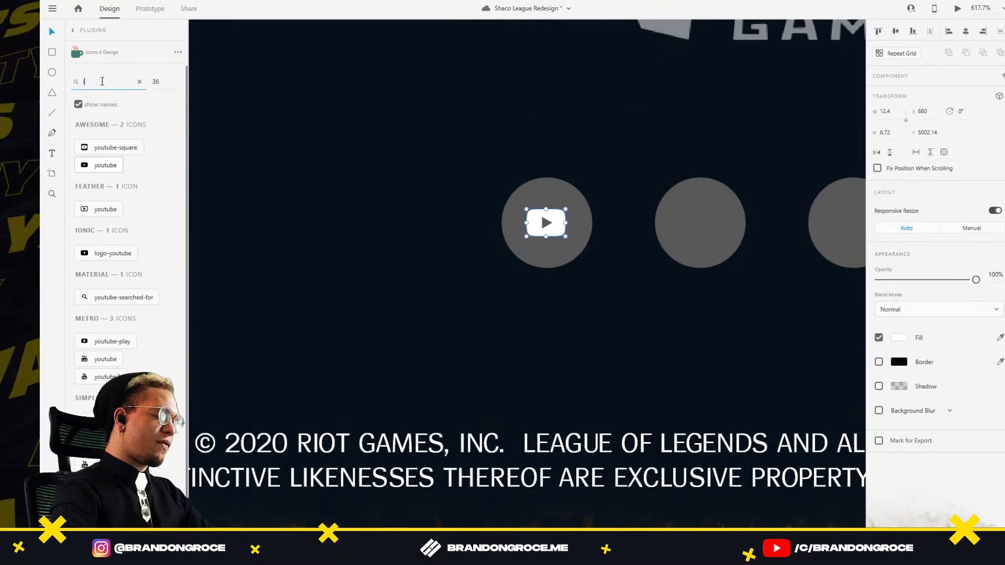
type("insta")
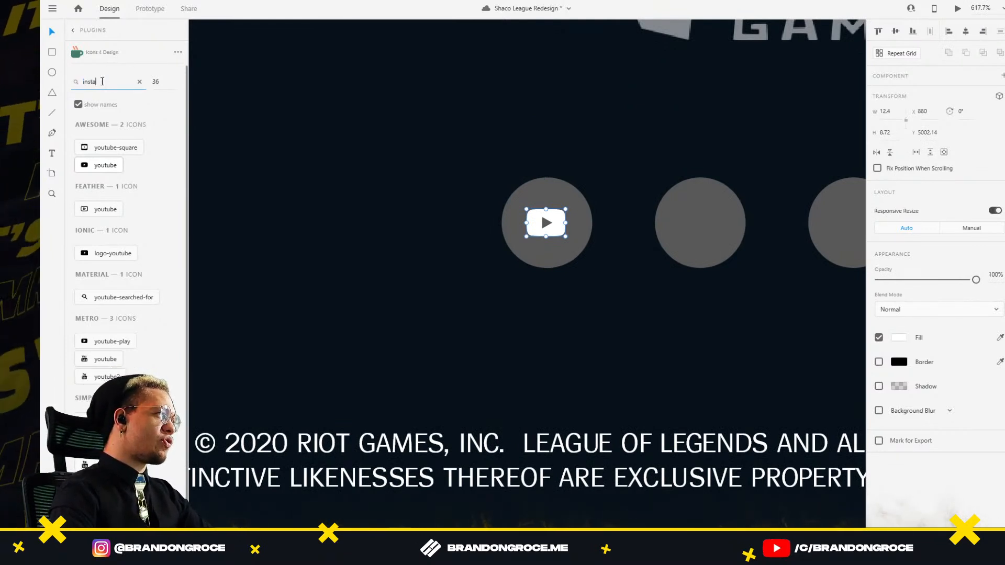
type("g")
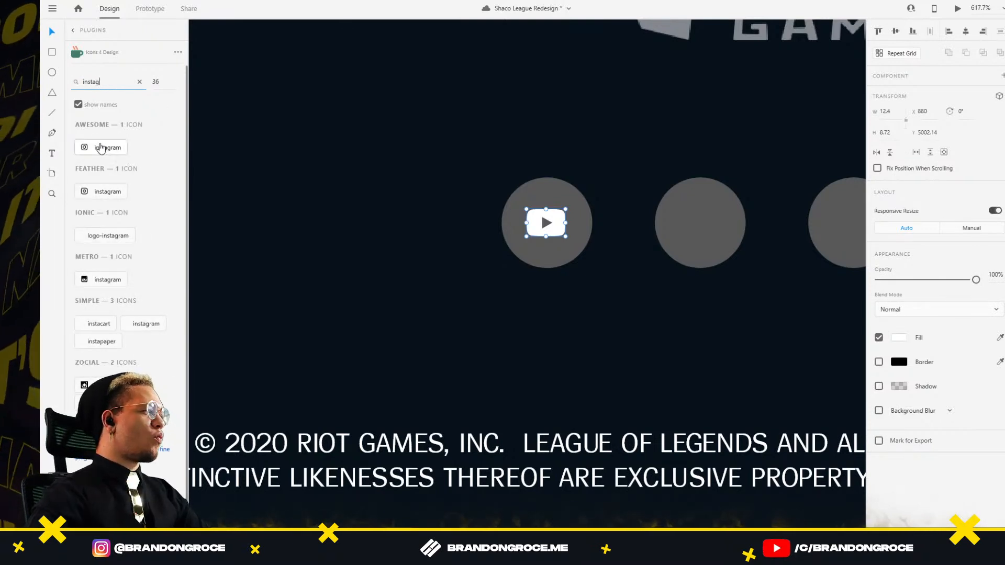
left_click(101, 148)
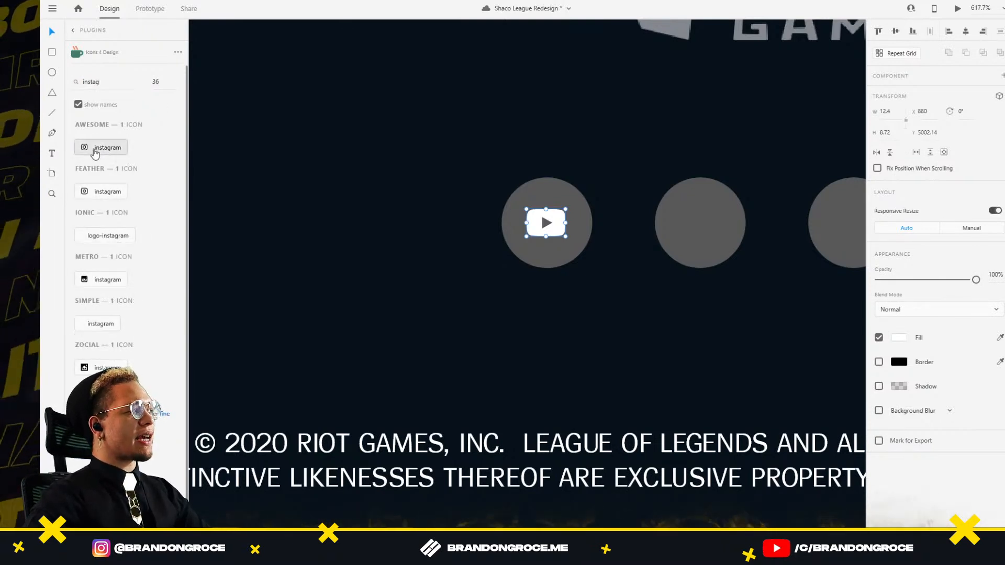
Step: Fill the Instagram icon white and fit it inside the second gray circle at about 13 × 13
left_click(898, 344)
left_click_drag(826, 342, 722, 198)
left_click(652, 138)
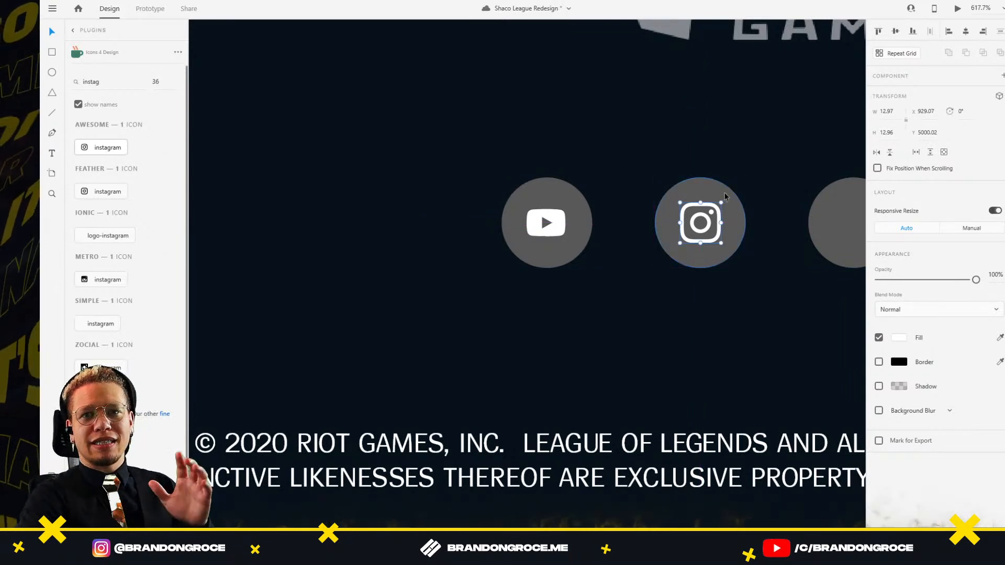
Step: Enlarge the YouTube icon from its center to about 14 × 9.9 inside the first gray circle
left_click(562, 210)
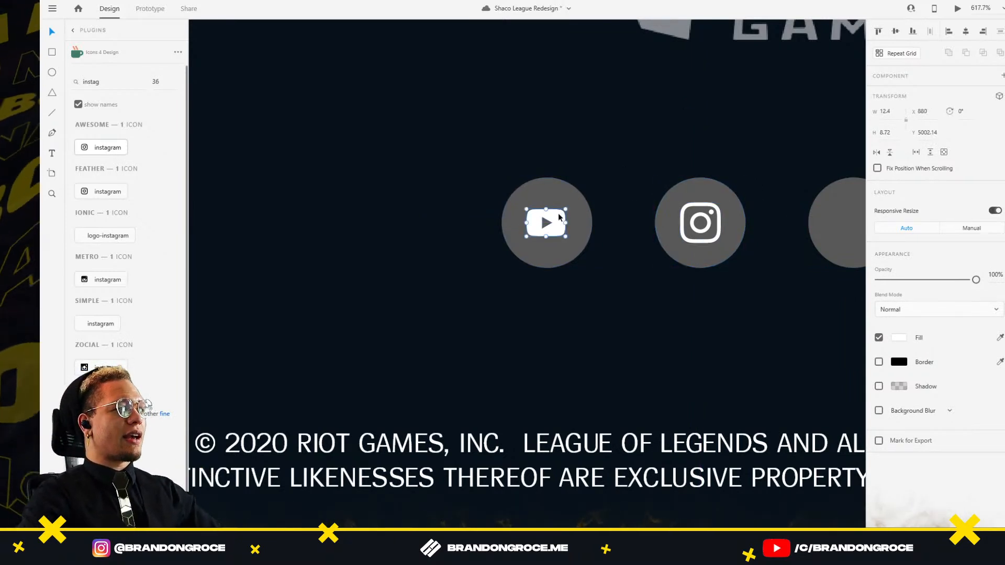
left_click_drag(565, 209, 568, 206)
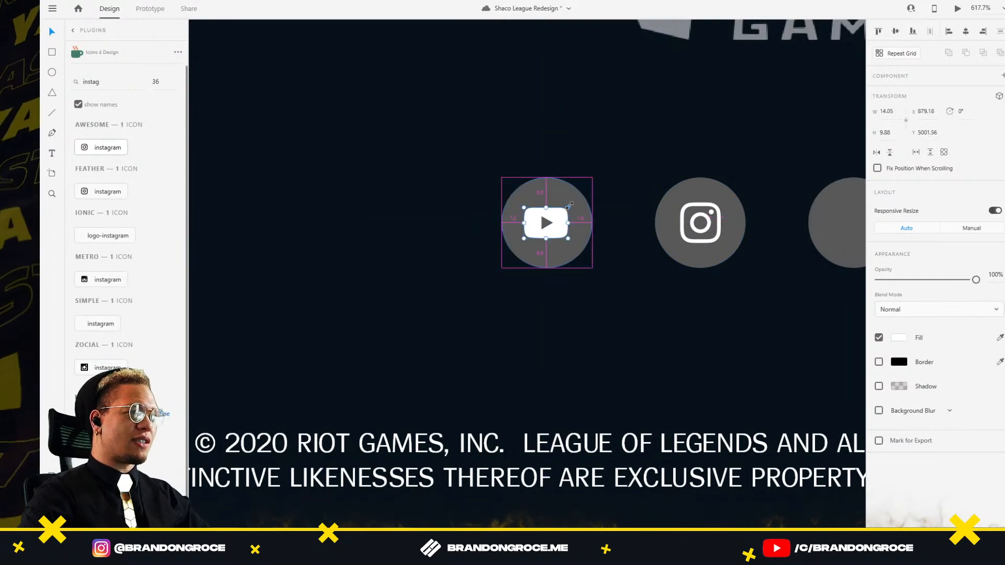
left_click(626, 155)
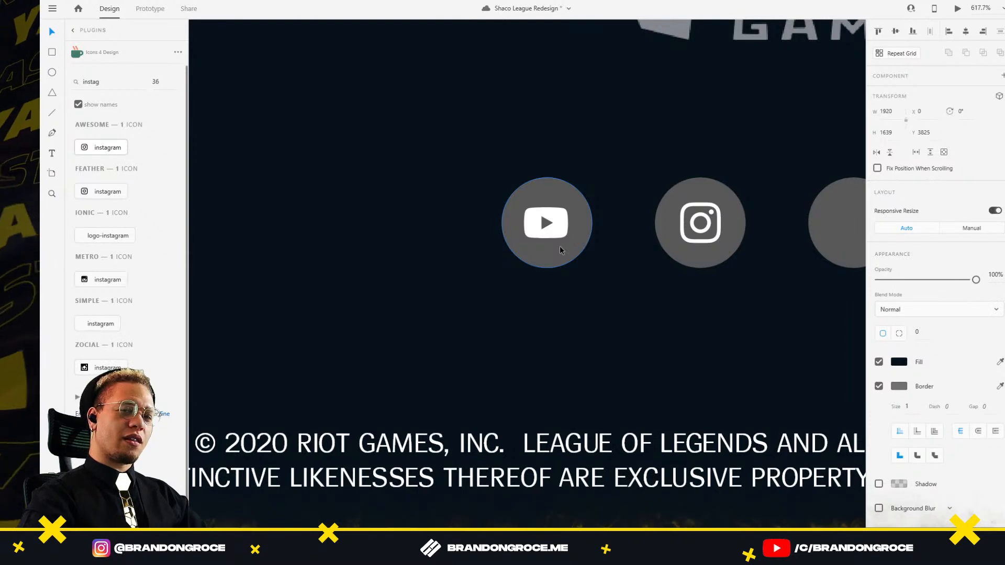
Step: Switch to Discord and read the Challenge #2 announcement in the weekly-design-challenges channel
left_click_drag(590, 274, 358, 249)
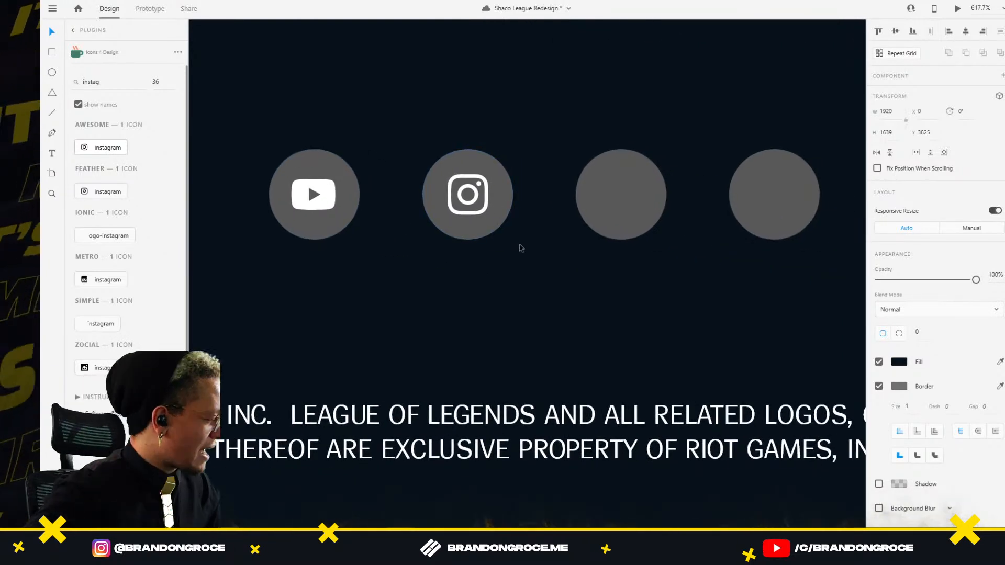
scroll(490, 332, "down", 2)
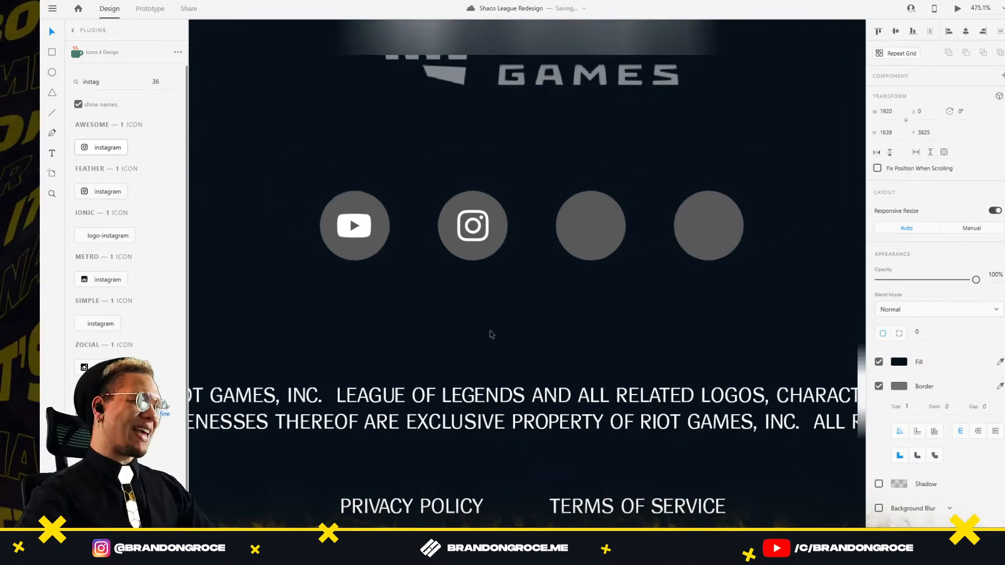
scroll(379, 300, "down", 3)
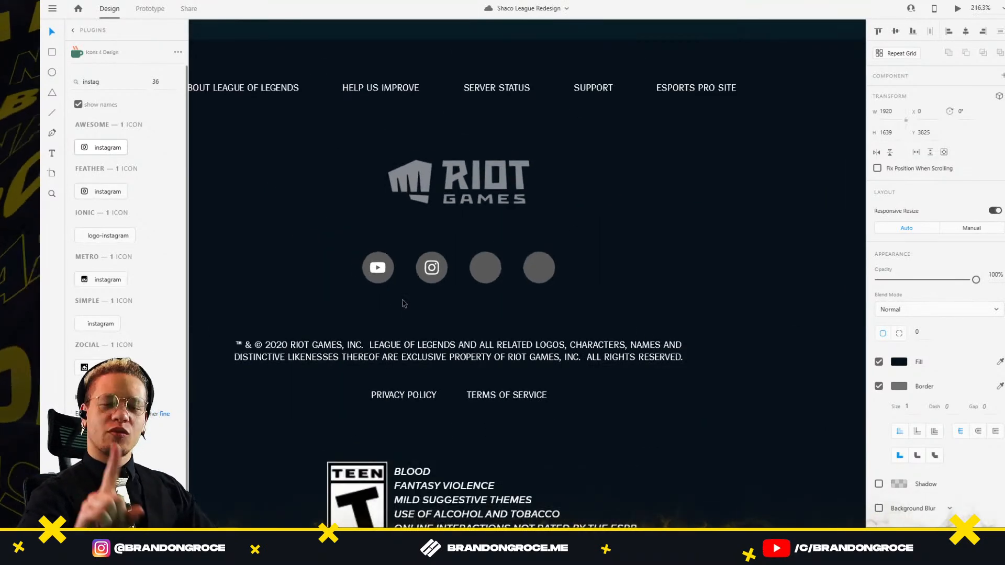
key("alt+Tab")
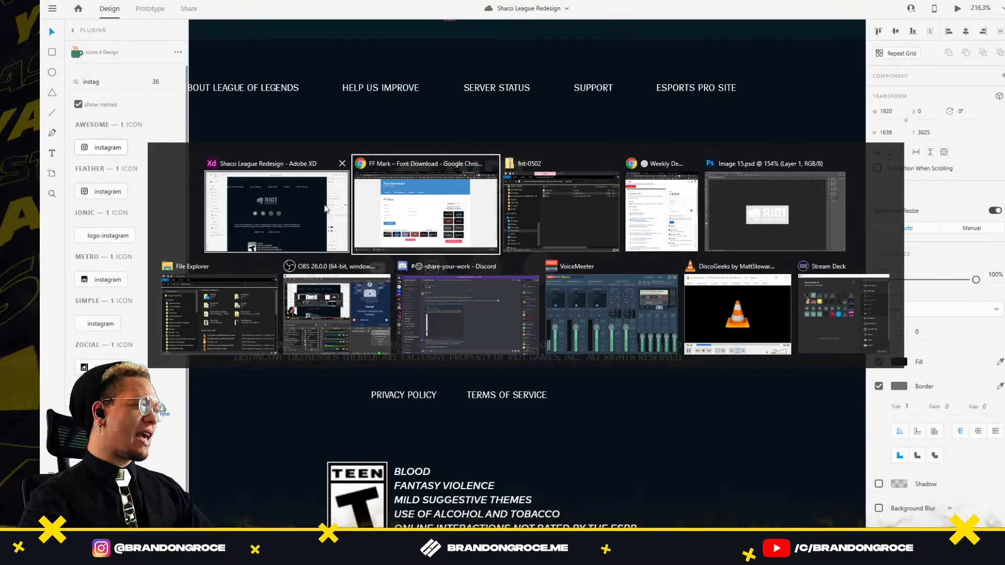
left_click(476, 299)
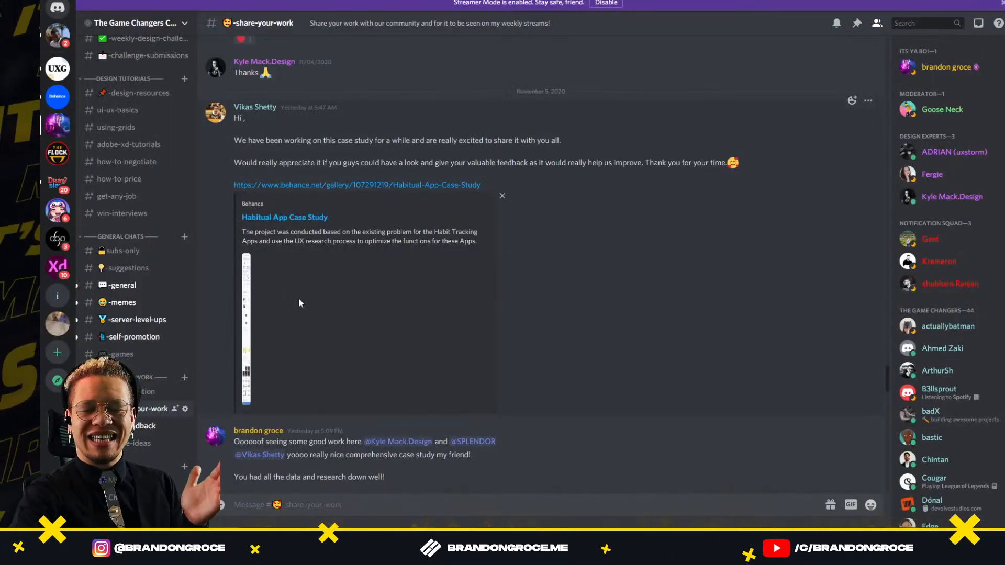
scroll(128, 276, "up", 3)
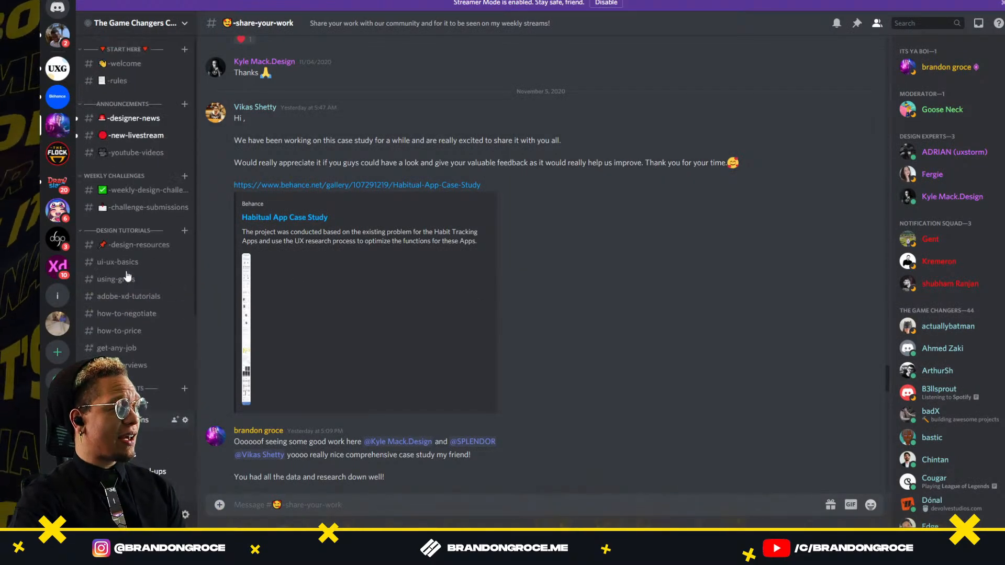
left_click(140, 191)
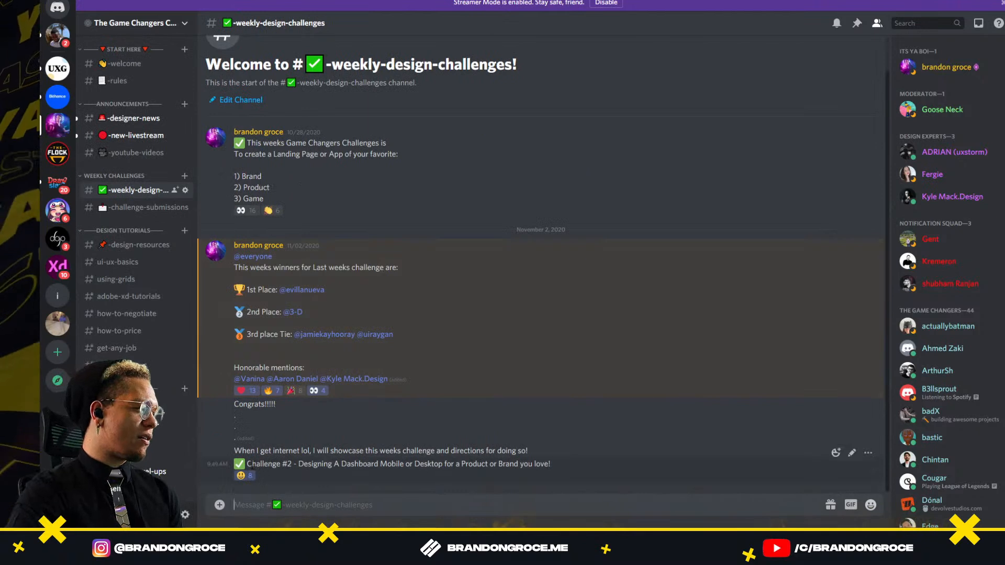
left_click_drag(299, 464, 381, 464)
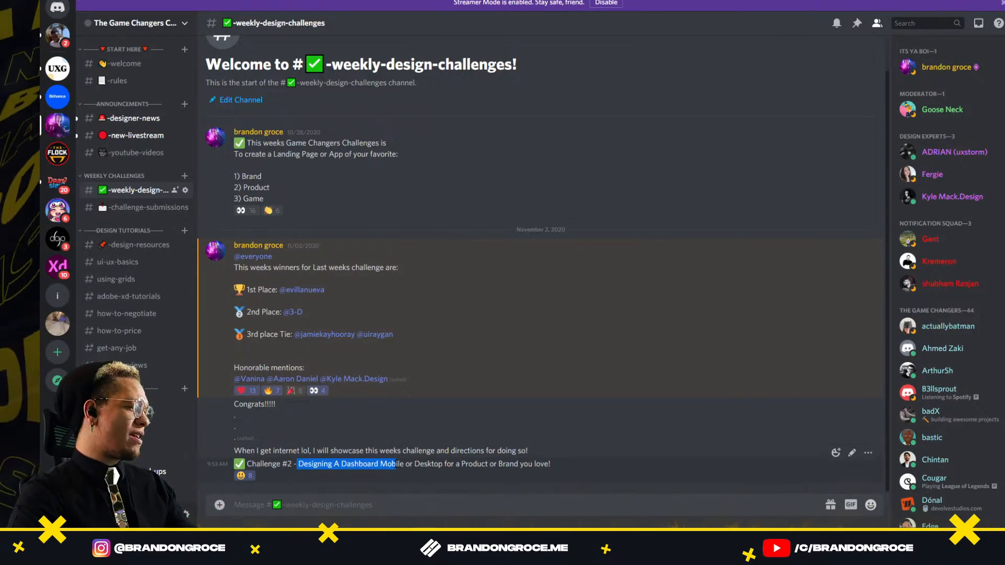
Step: Return to the Shaco League Redesign document in Adobe XD and move the whole dark footer section up closer to the skins grid
key("alt+Tab")
scroll(595, 104, "down", 5)
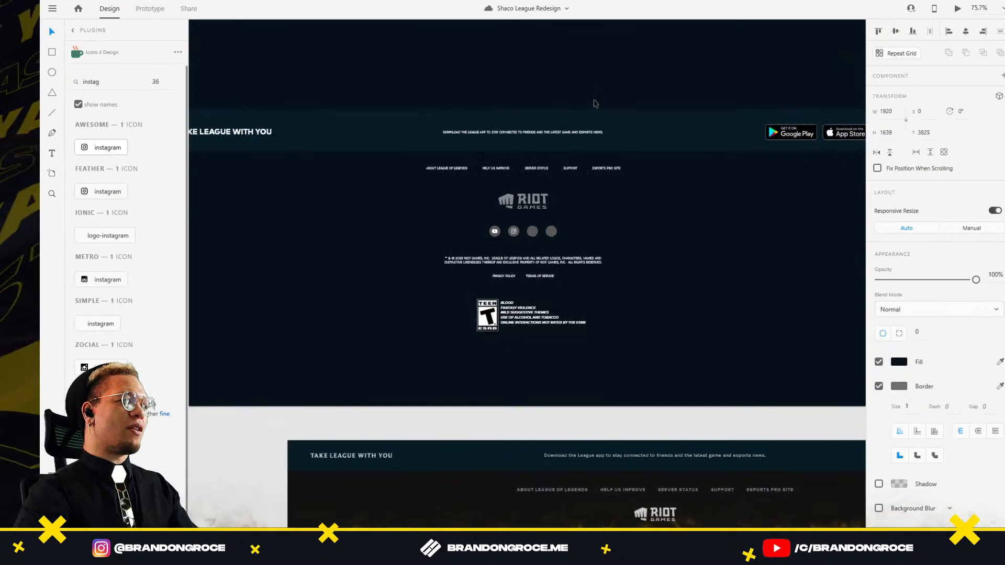
scroll(561, 231, "down", 5)
scroll(506, 344, "up", 5)
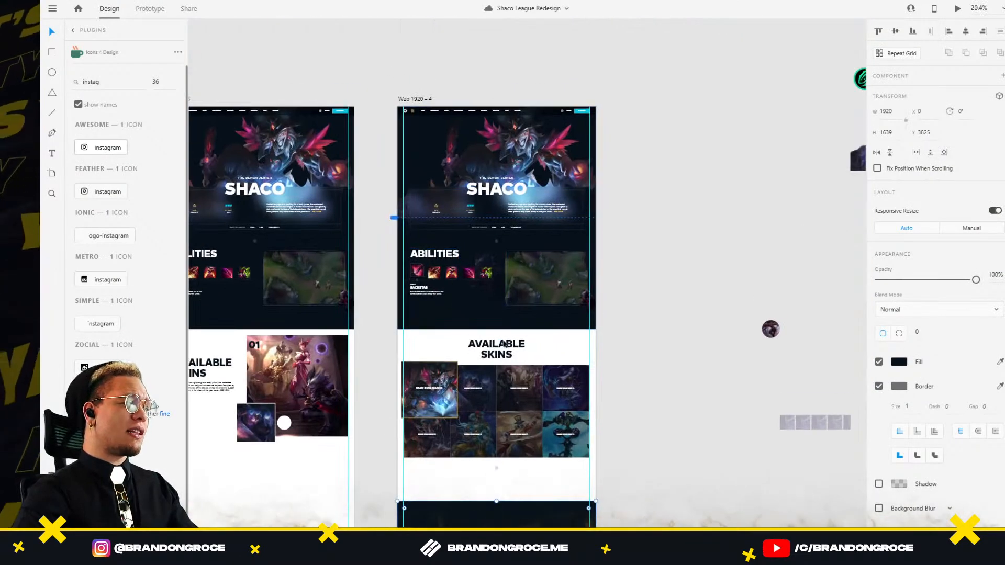
scroll(505, 344, "down", 4)
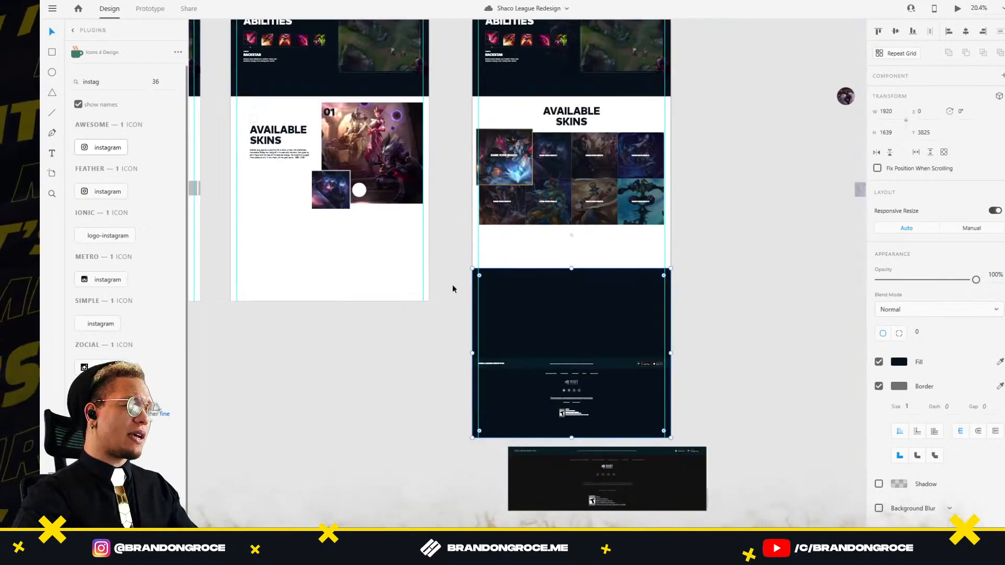
left_click_drag(450, 289, 724, 440)
left_click_drag(645, 427, 646, 405)
left_click(727, 347)
Step: Try to stretch the upper dark background down behind the Available Skins section to a height of 3988, and undo it
left_click_drag(693, 196, 623, 332)
scroll(641, 185, "down", 3)
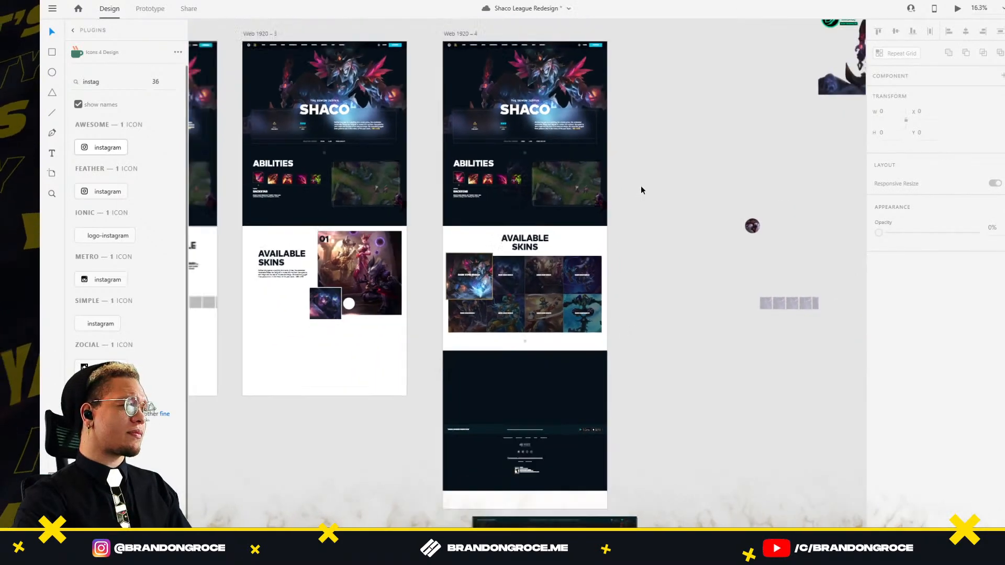
scroll(474, 245, "up", 5)
scroll(471, 224, "up", 3)
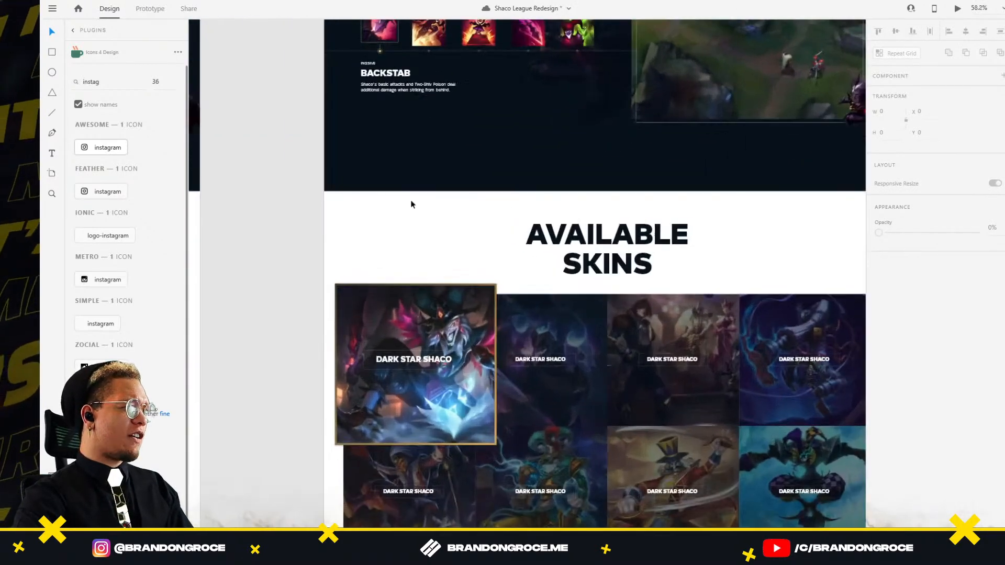
left_click(575, 258)
scroll(670, 225, "down", 2)
left_click_drag(727, 198, 758, 287)
scroll(749, 284, "down", 3)
left_click(691, 279)
left_click_drag(788, 335, 687, 243)
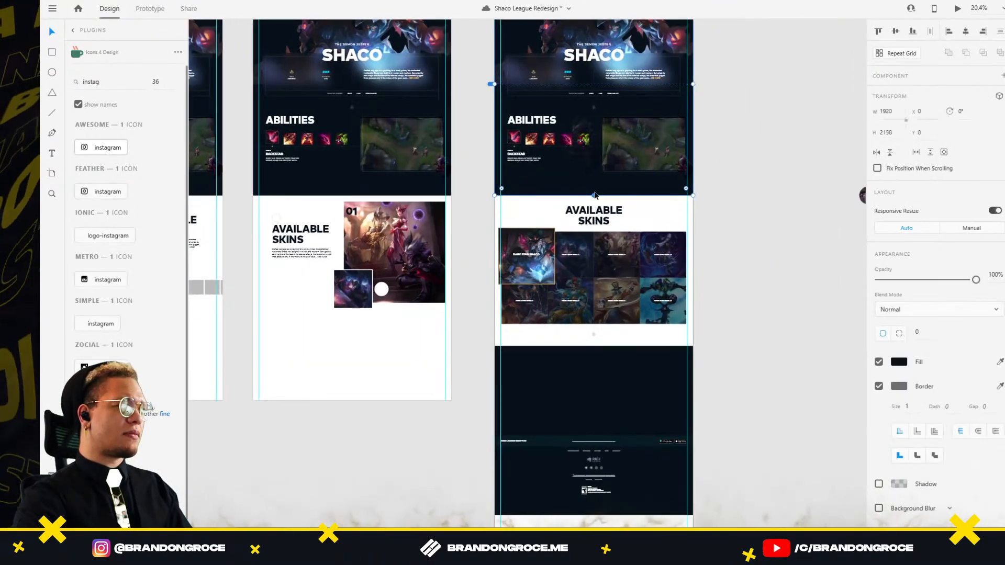
left_click_drag(594, 196, 625, 419)
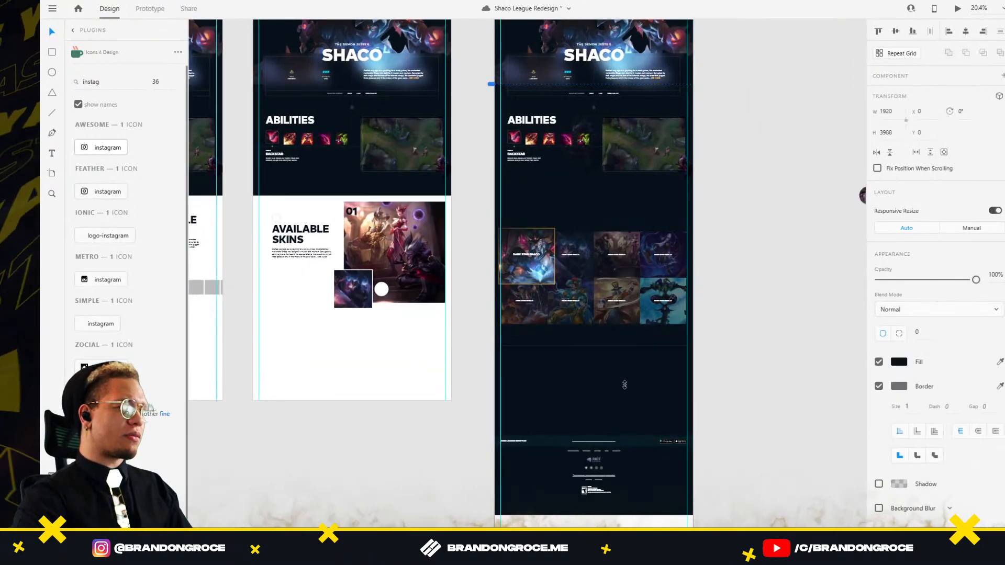
left_click_drag(624, 385, 625, 385)
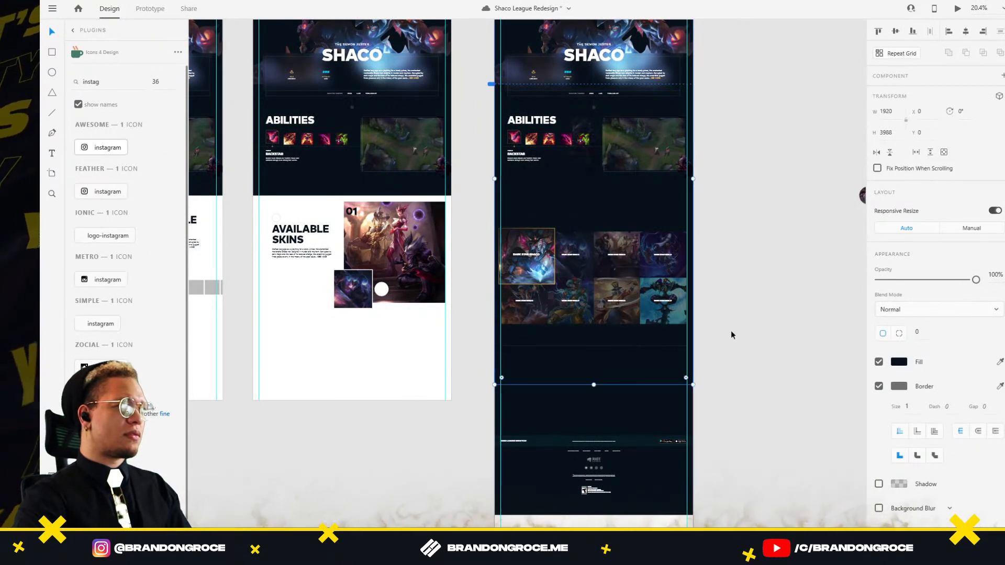
key("ctrl+z")
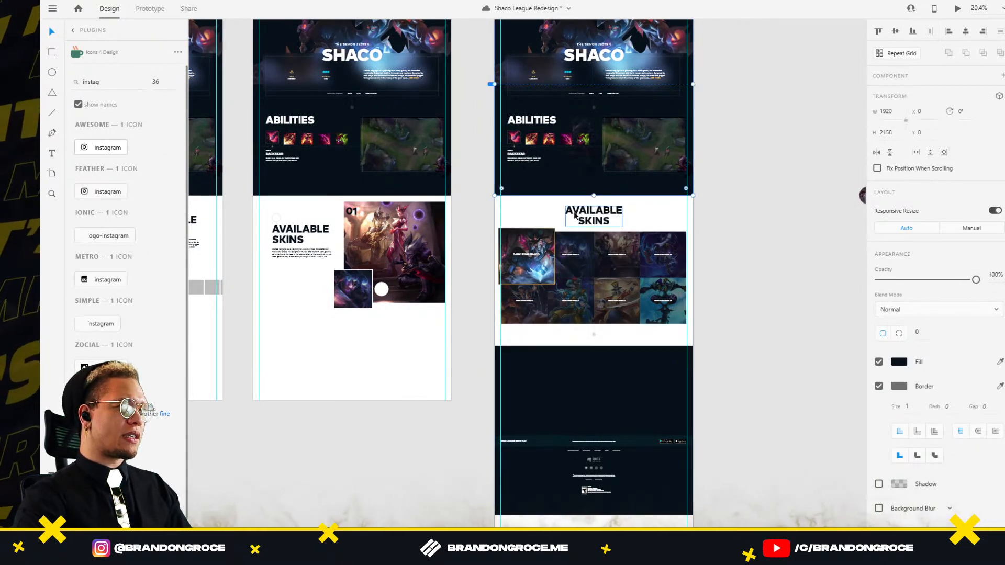
Step: Shorten the Web 1920 – 4 artboard to a height of 5248 so it ends at the footer's lower edge
scroll(597, 215, "down", 5)
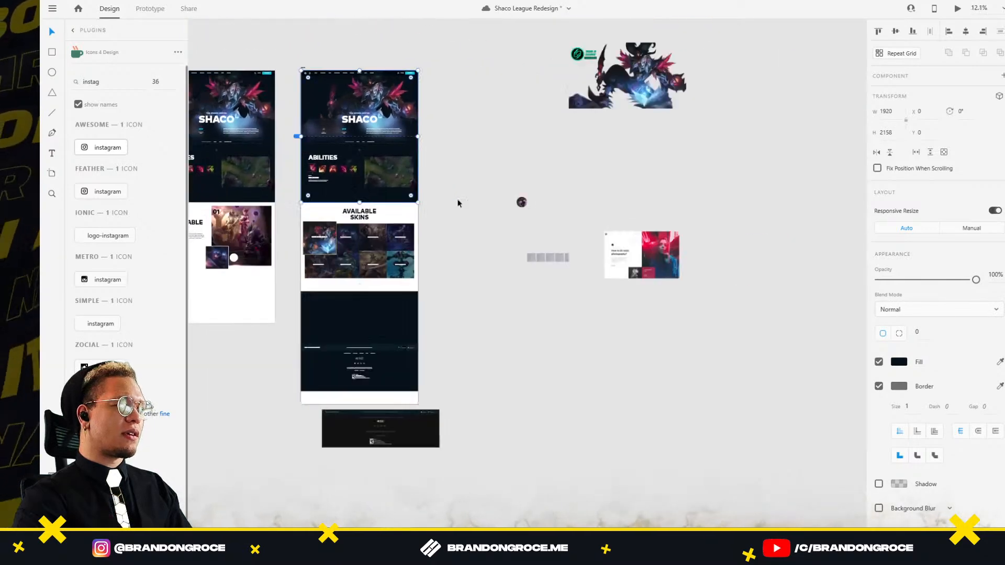
scroll(433, 346, "up", 8)
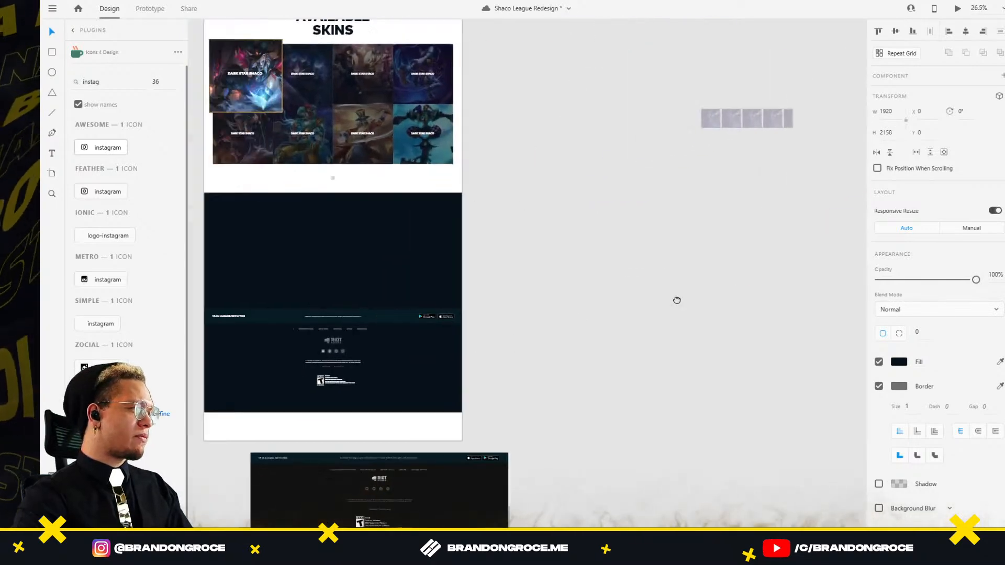
scroll(493, 191, "down", 5)
left_click_drag(509, 38, 513, 431)
left_click(441, 129)
scroll(576, 364, "down", 6)
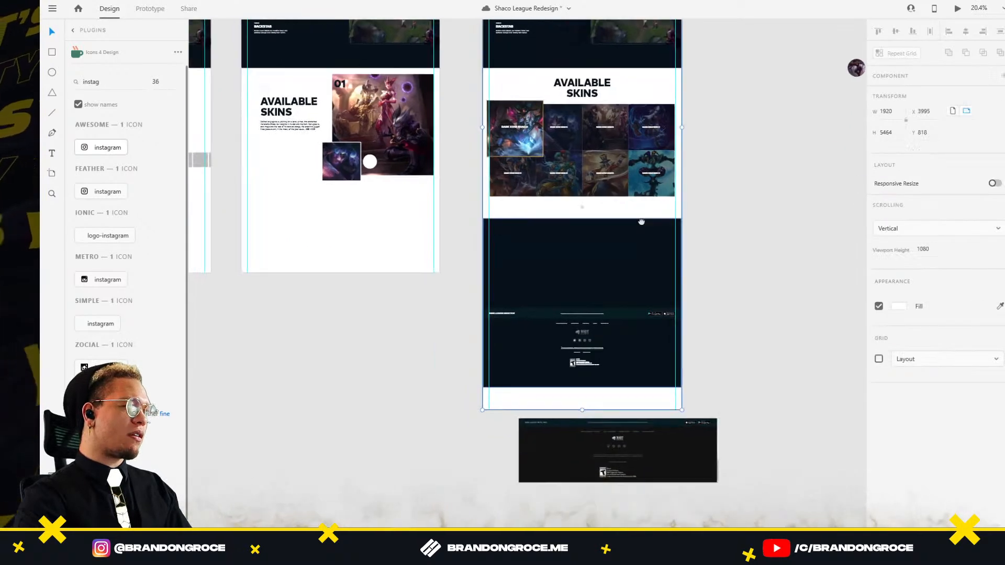
left_click_drag(589, 378, 591, 357)
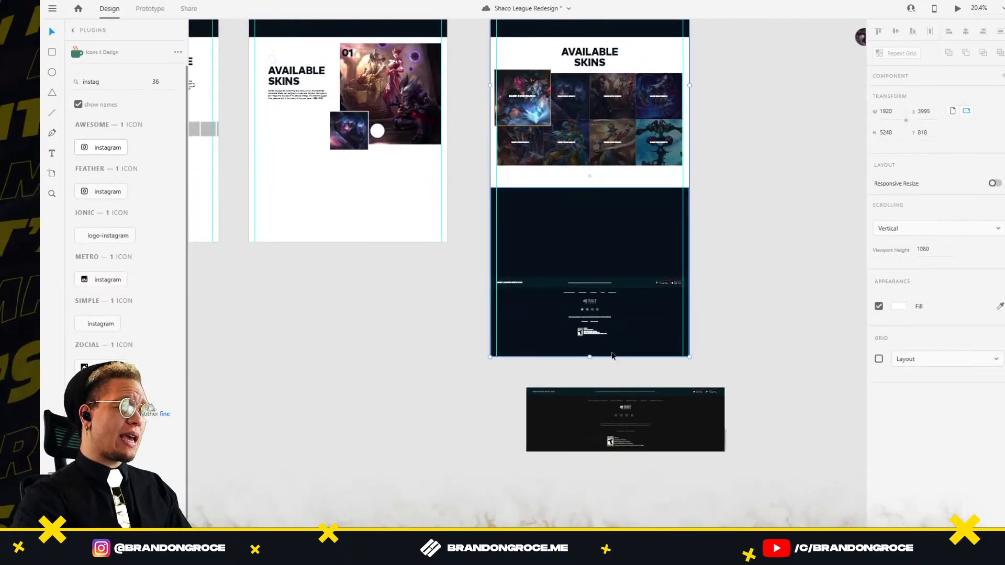
left_click(644, 332)
Step: Check the social icons in the live League of Legends footer in the browser and return to the XD design
scroll(644, 332, "up", 5)
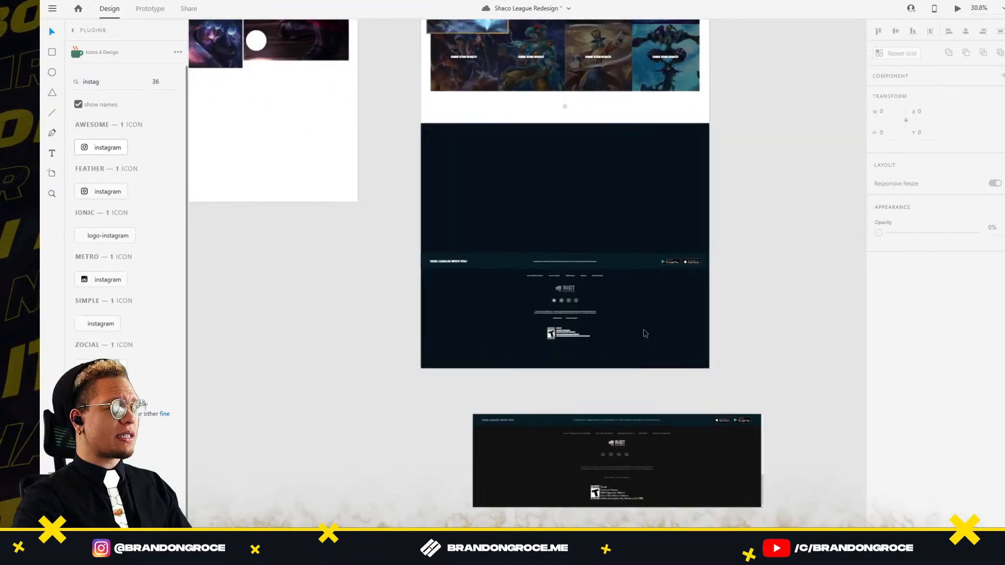
scroll(628, 363, "up", 3)
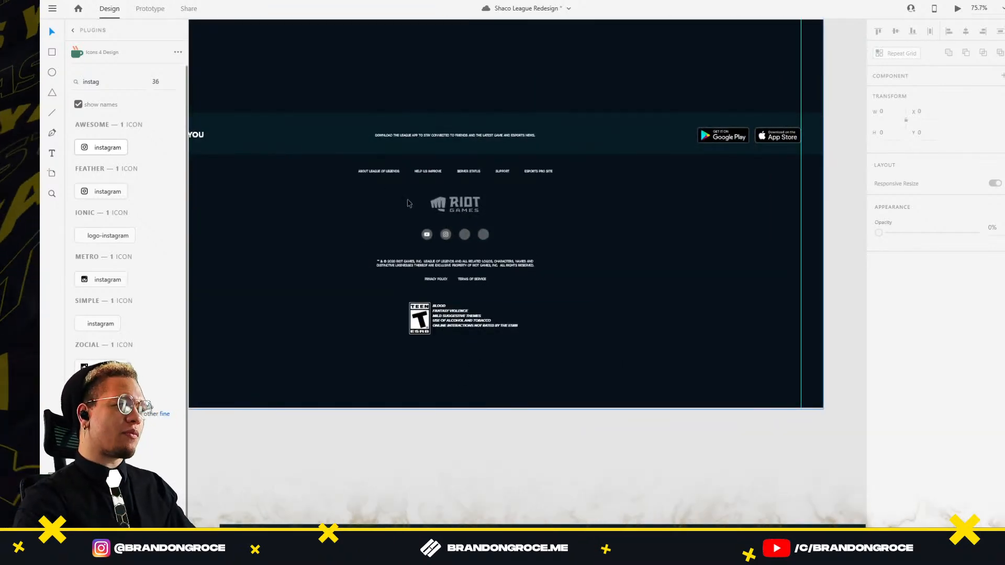
scroll(451, 220, "up", 8)
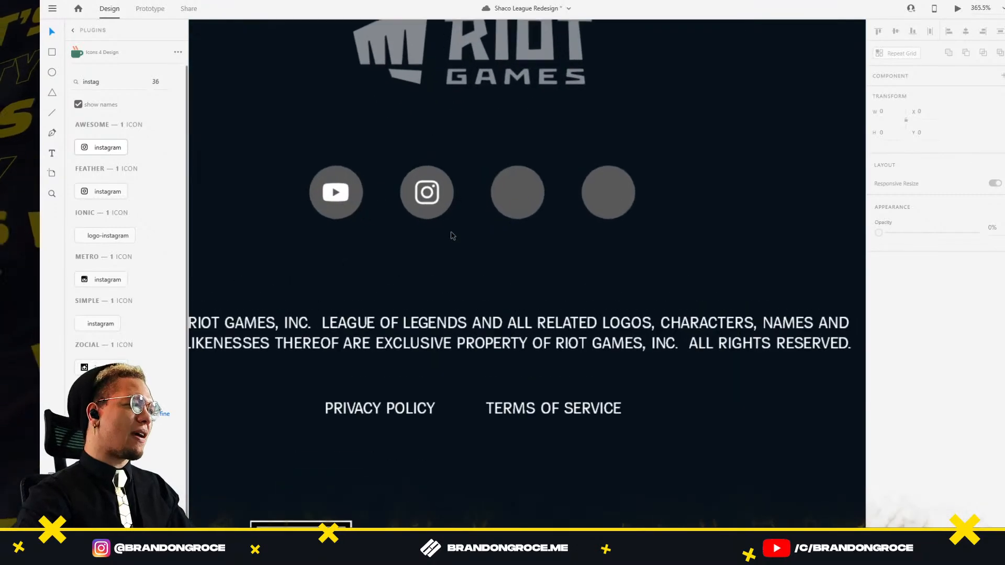
key("alt+Tab")
left_click(551, 214)
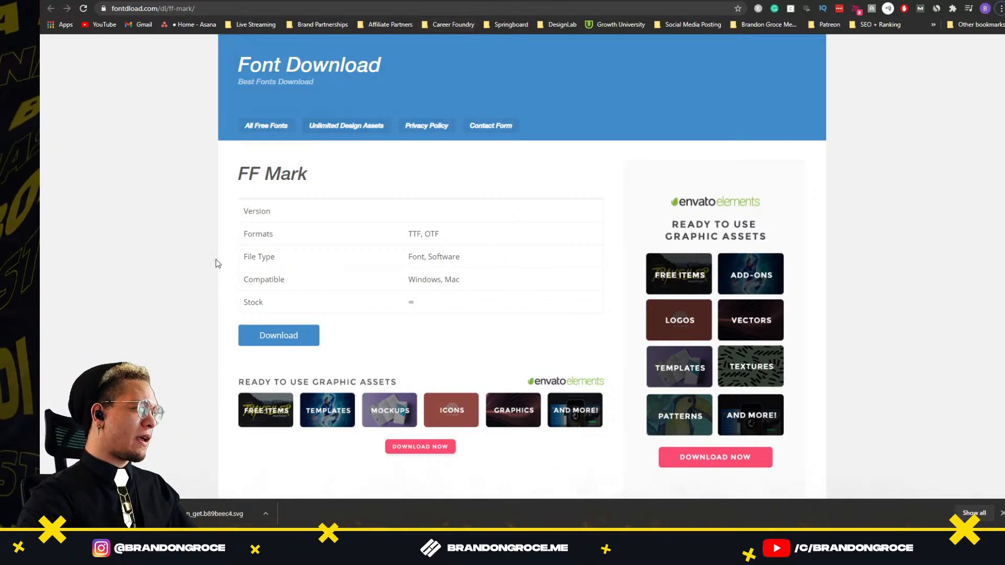
scroll(190, 325, "down", 1)
scroll(195, 326, "up", 1)
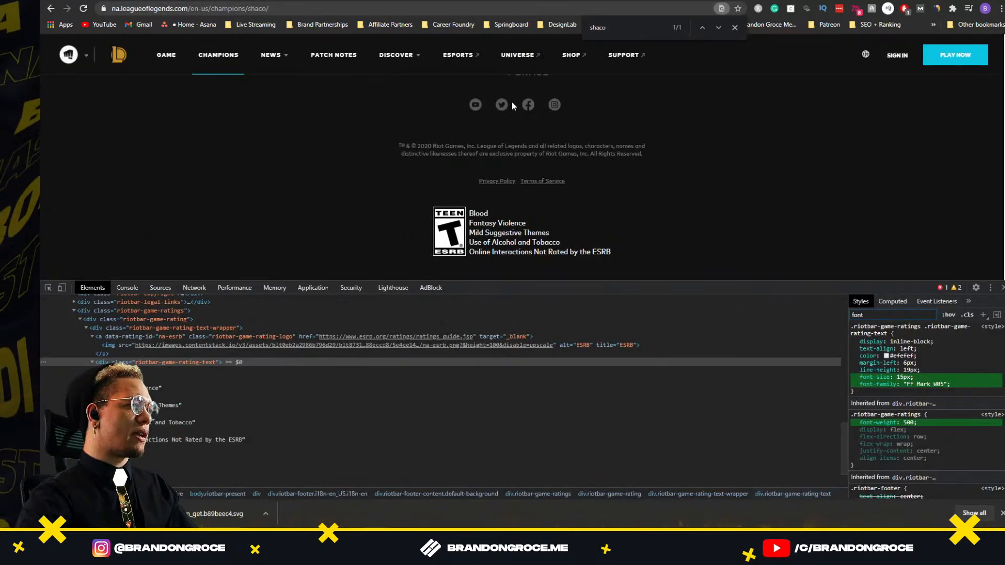
key("alt+Tab")
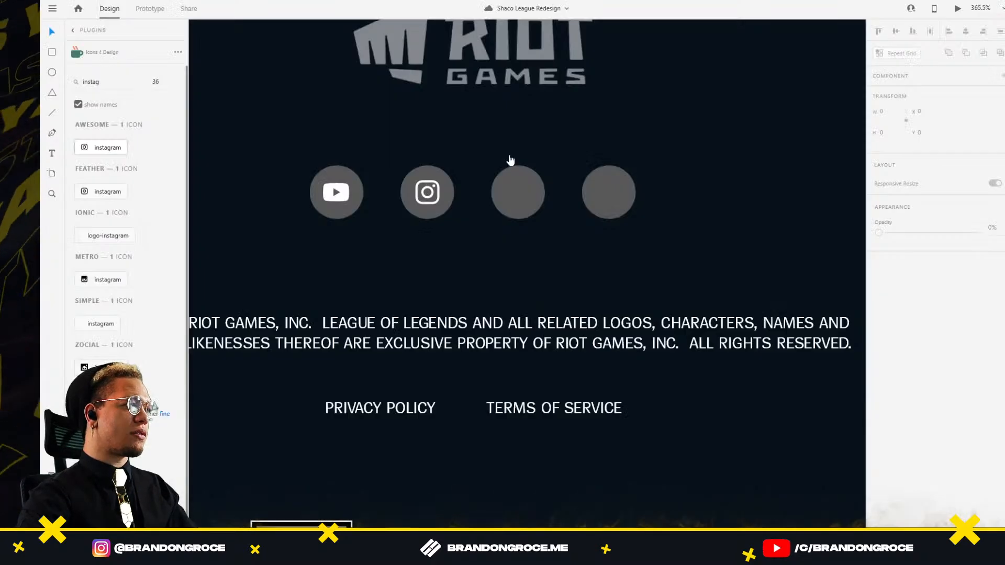
Step: Search Icons 4 Design for "facebook" and insert the round facebook icon from the Awesome set
double_click(98, 81)
type("face")
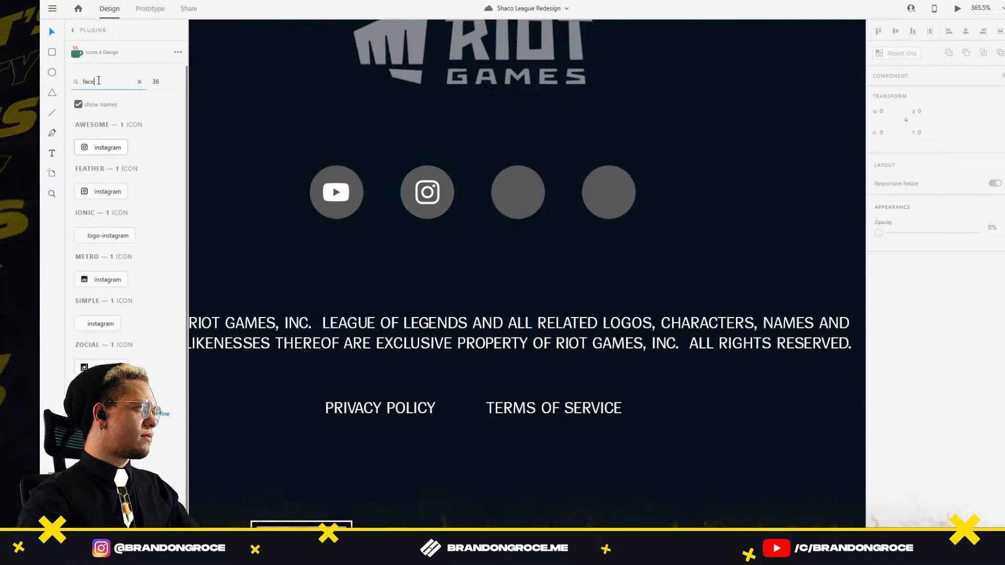
type("book")
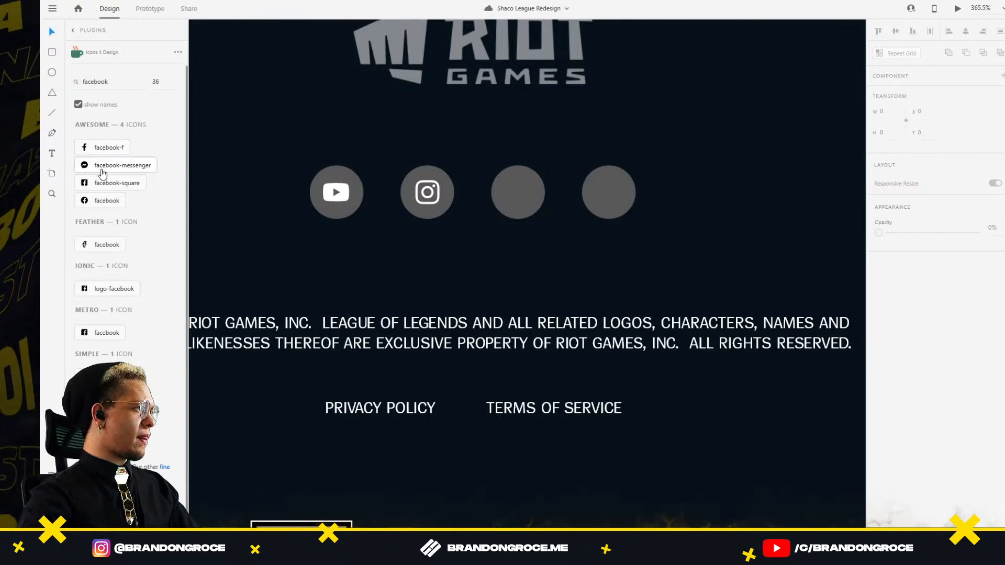
left_click(103, 201)
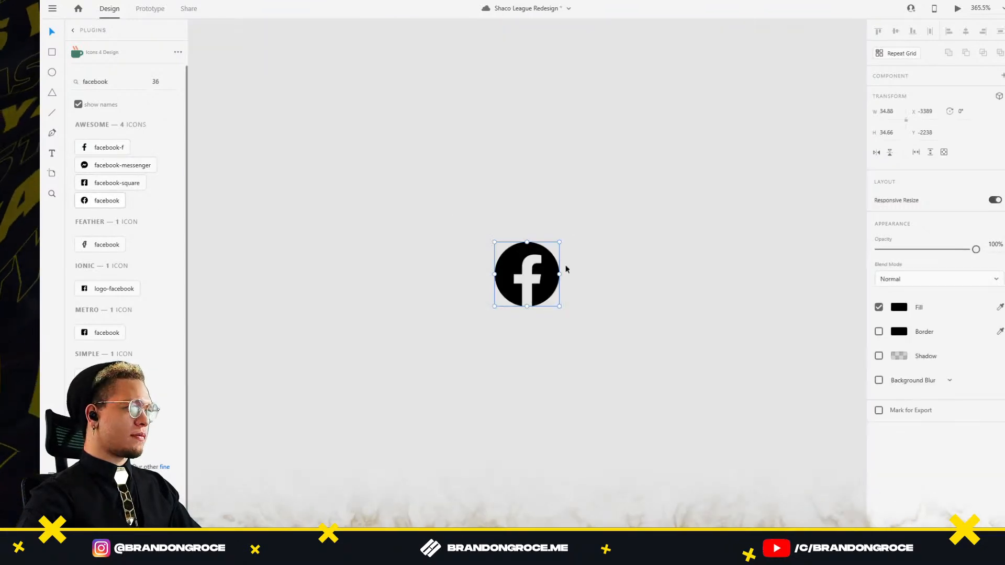
Step: Move the Facebook icon from the empty canvas into the footer and place it over the third social circle
key("ctrl+x")
scroll(588, 278, "down", 10)
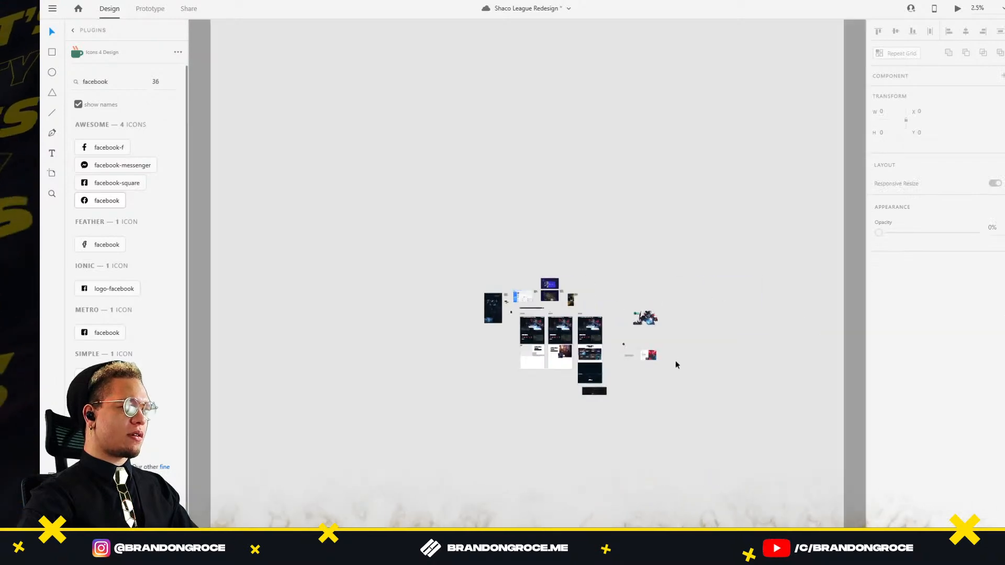
scroll(587, 356, "up", 7)
left_click_drag(582, 431, 411, 164)
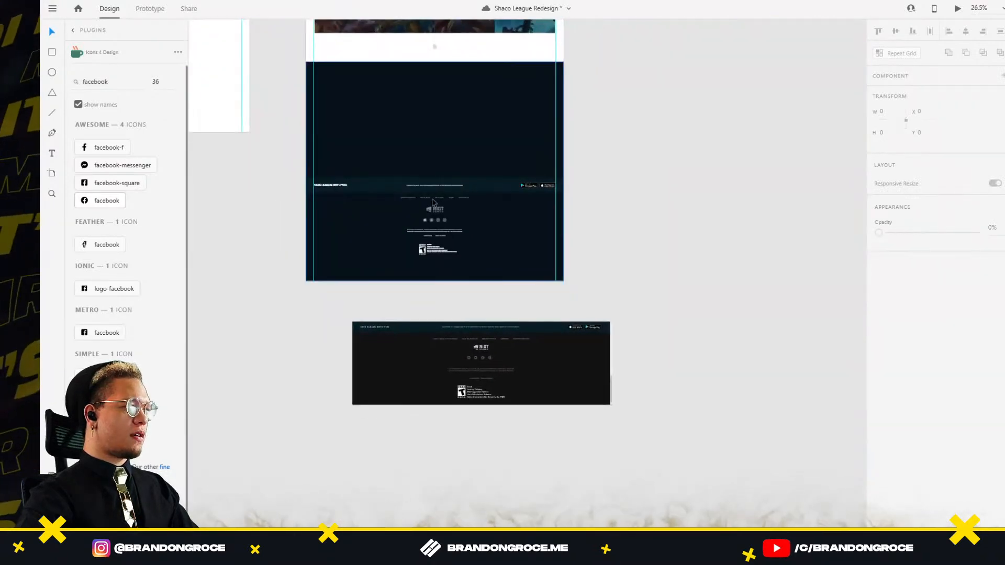
scroll(433, 202, "up", 10)
key("ctrl+v")
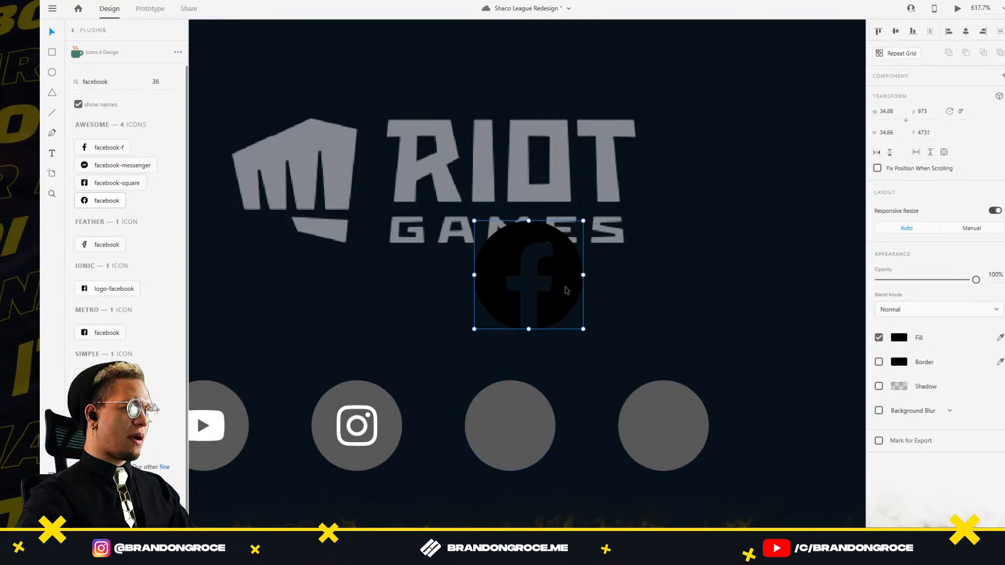
left_click_drag(566, 291, 550, 439)
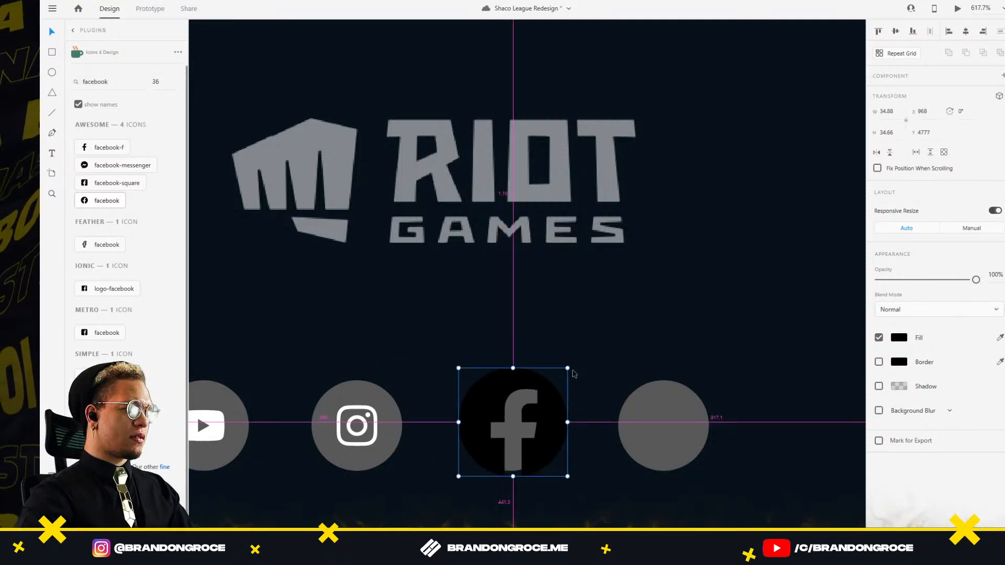
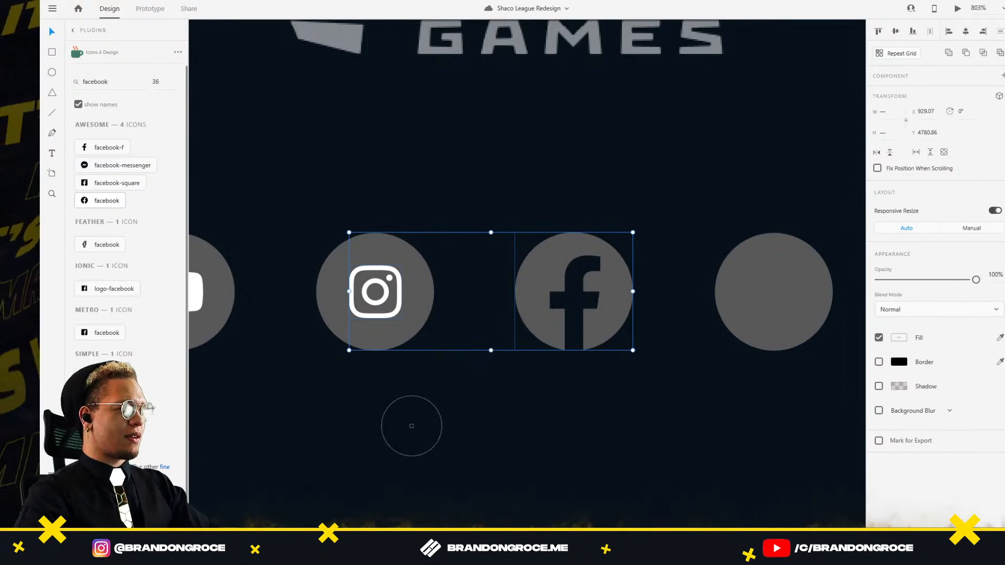
Step: Fill the Instagram and YouTube icons with the dark background colour sampled from the footer
key("ctrl+z")
left_click(522, 356)
left_click(378, 303)
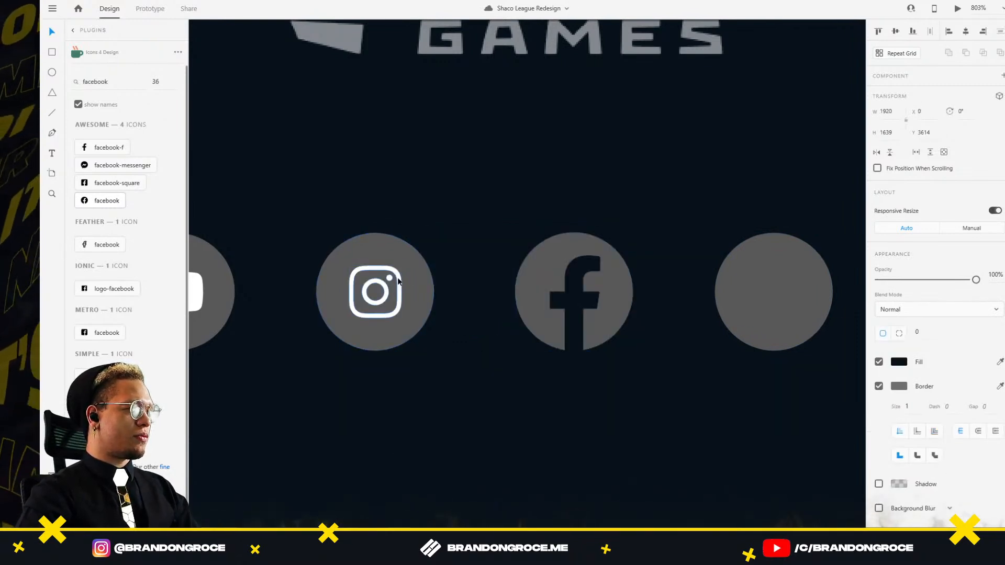
left_click_drag(422, 417, 617, 413)
left_click(387, 290)
key("i")
left_click(528, 354)
scroll(614, 434, "right", 6)
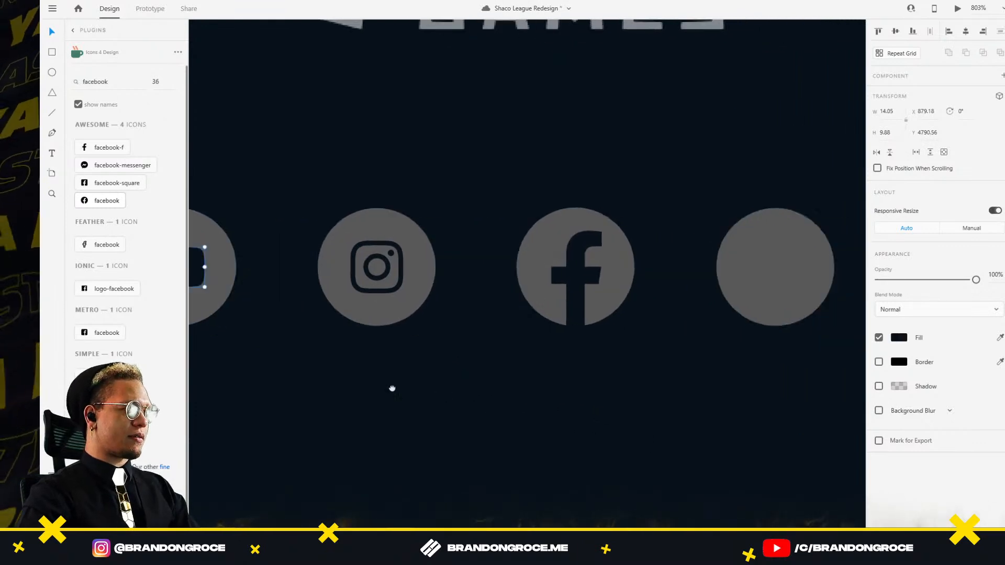
Step: Inspect the Facebook icon and the empty fourth social circle in the footer
left_click(393, 251)
left_click(403, 244)
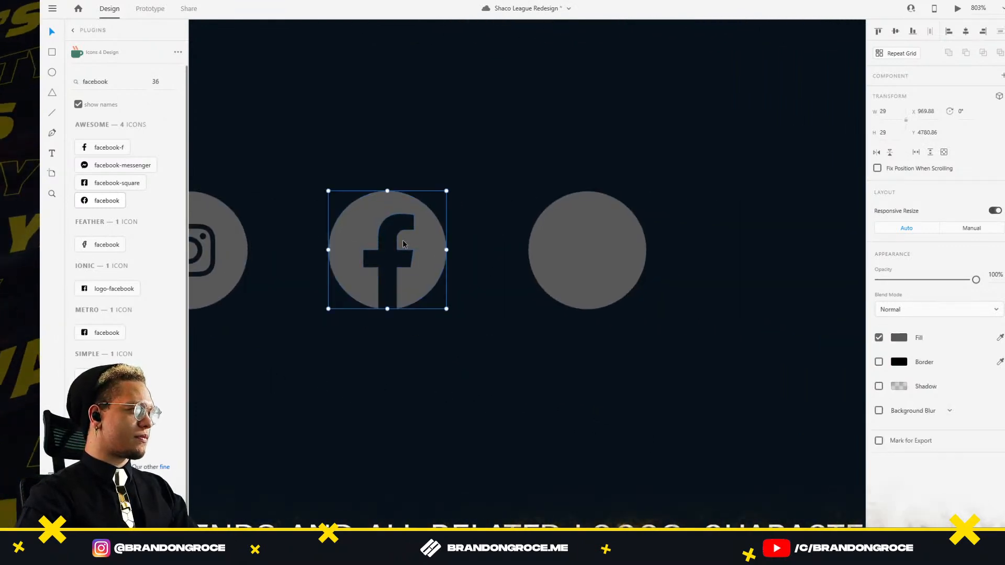
scroll(446, 344, "down", 2)
left_click(484, 273)
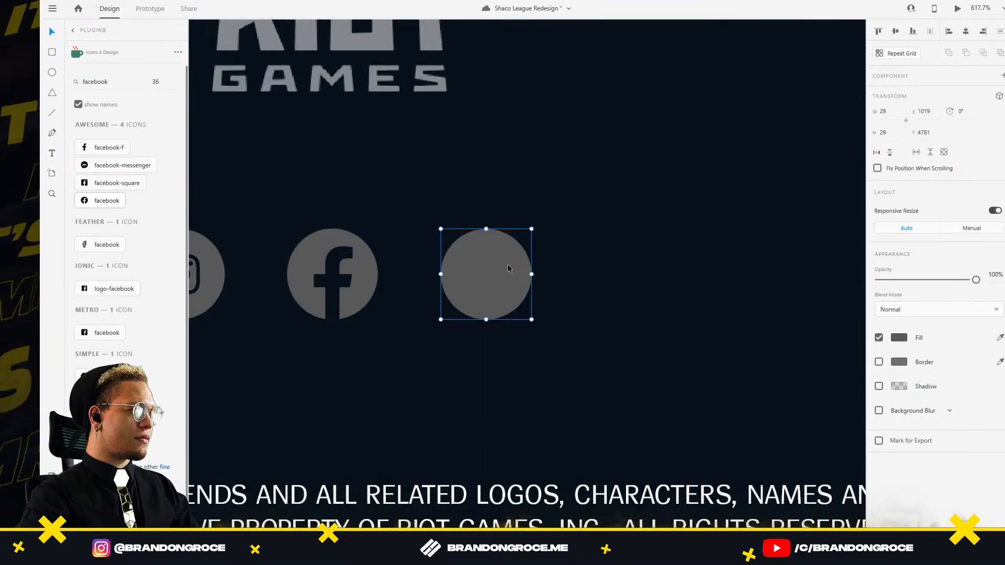
key("alt+Tab")
left_click(467, 190)
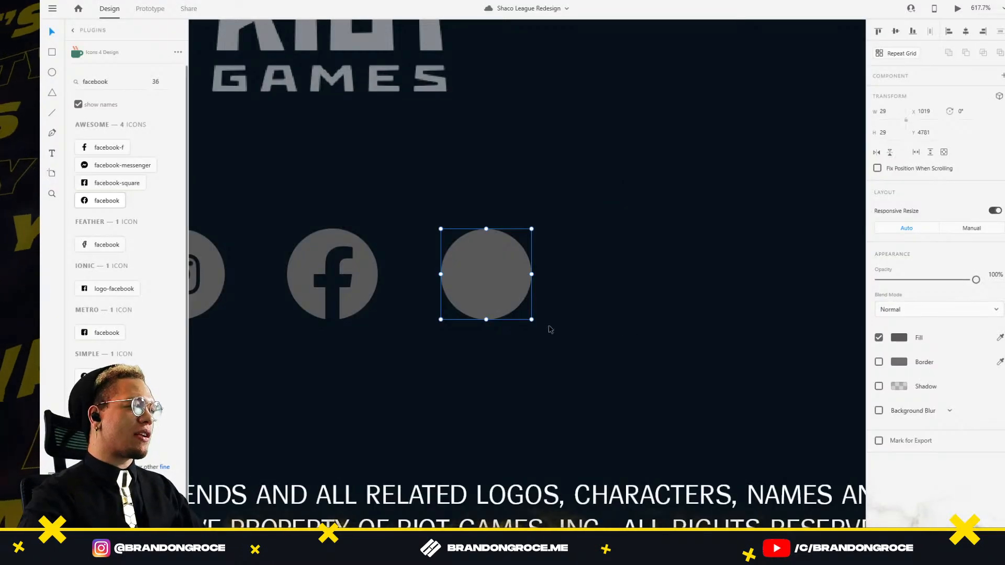
Step: Search Icons 4 Design for "twitter" and insert the twitter bird icon from the Awesome set
left_click_drag(437, 227, 450, 212)
scroll(461, 187, "left", 5)
scroll(461, 187, "right", 2)
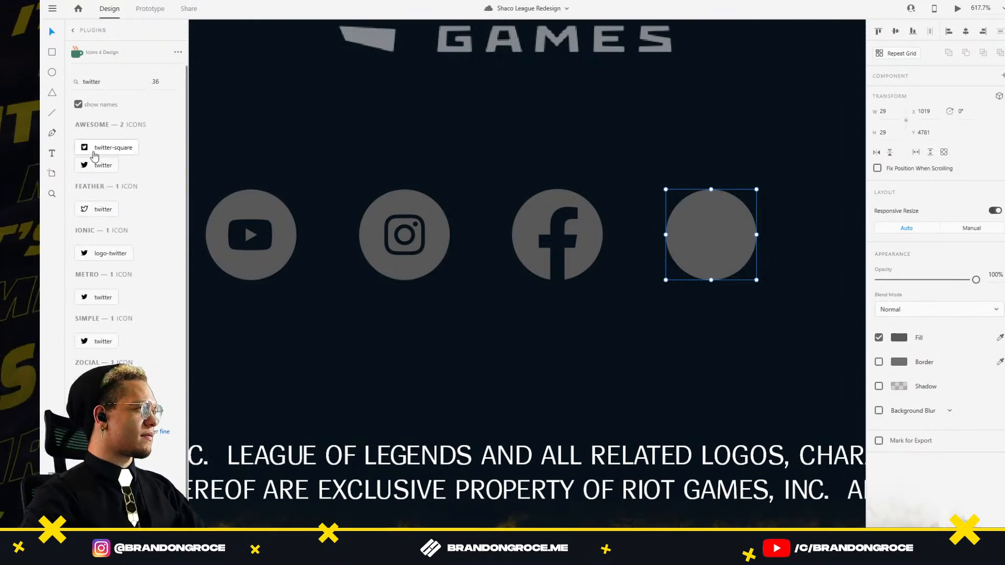
left_click(101, 166)
Step: Place the Twitter icon over the fourth social circle at about 18 × 15 and fill it with the sampled dark footer colour
left_click_drag(534, 276, 410, 281)
left_click_drag(460, 229, 444, 252)
left_click(495, 343)
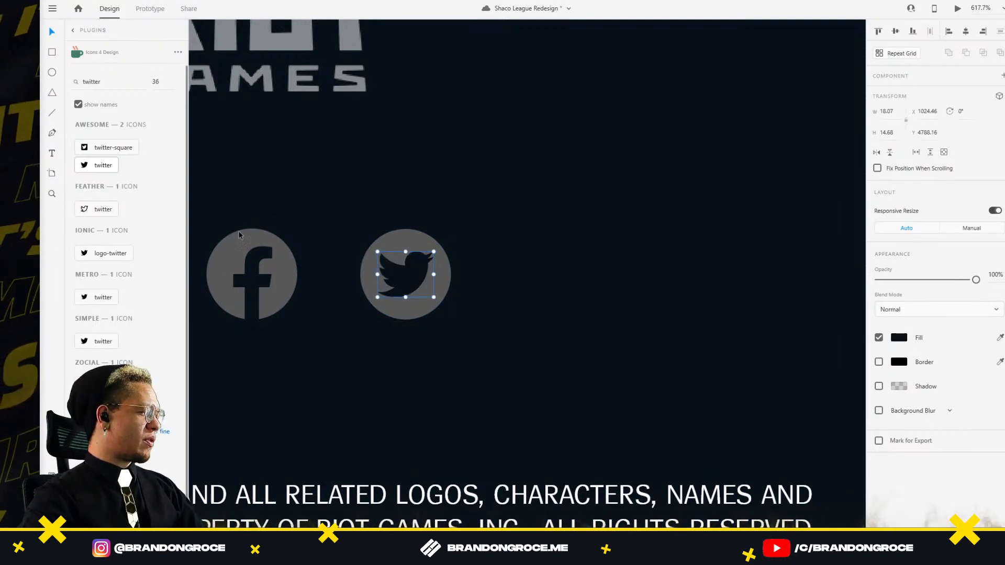
left_click_drag(407, 281, 408, 282)
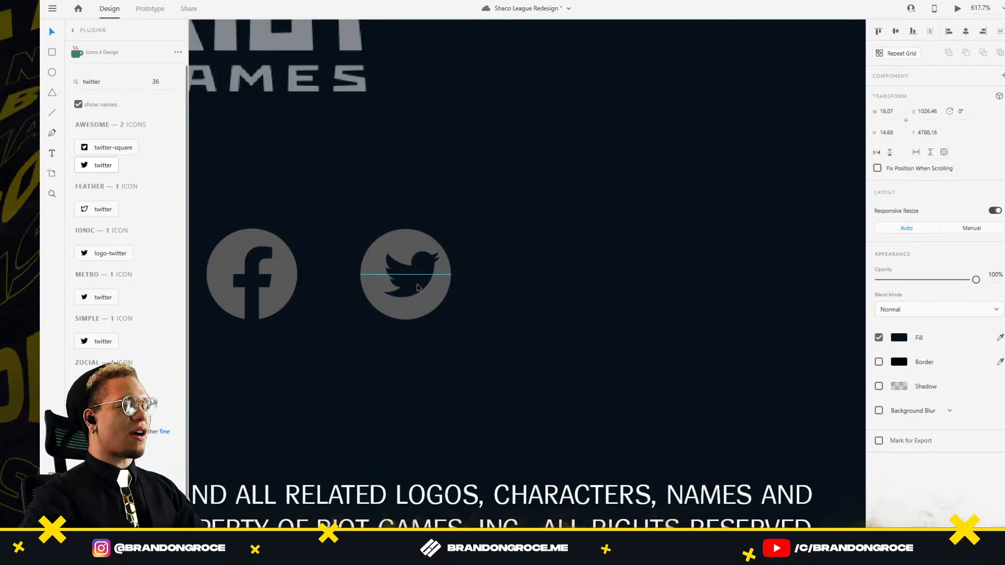
Step: Scale the Twitter icon down to about 16 × 13 and keep it centred in the fourth social circle
scroll(392, 298, "down", 5)
left_click_drag(357, 303, 586, 275)
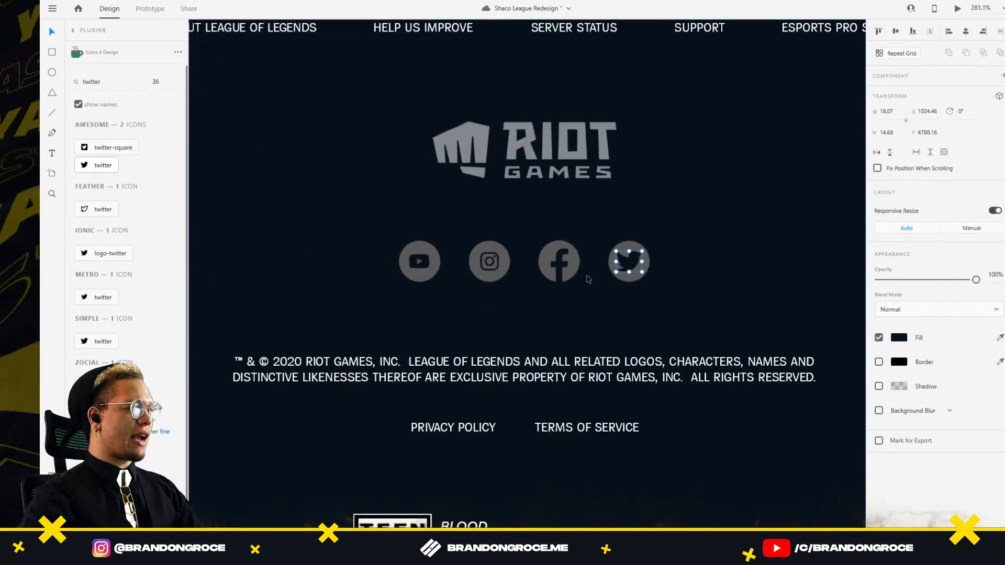
scroll(629, 259, "up", 5)
left_click_drag(636, 253, 653, 240)
left_click(720, 229)
scroll(707, 240, "down", 2)
left_click(655, 265)
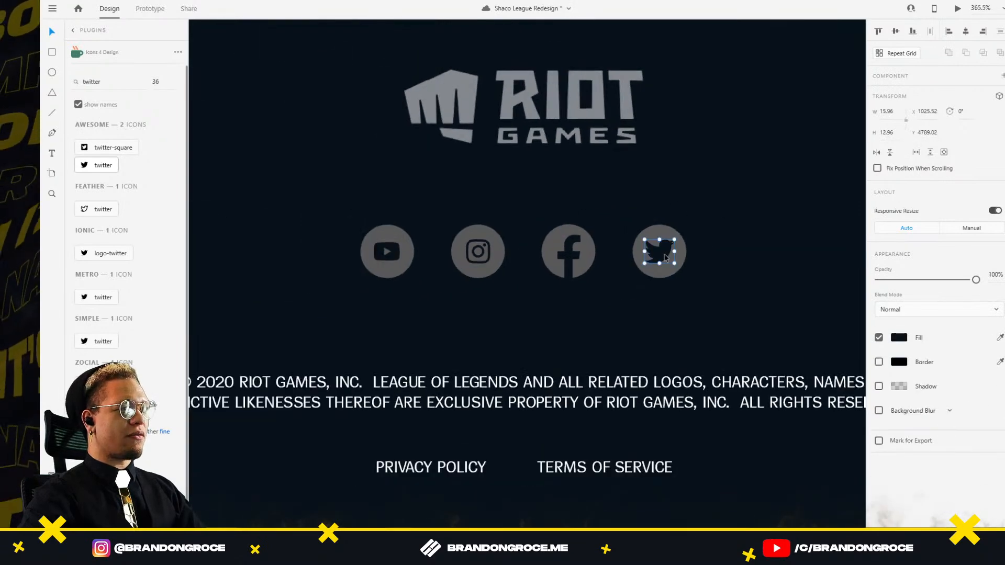
scroll(653, 260, "up", 5)
left_click_drag(645, 258, 644, 256)
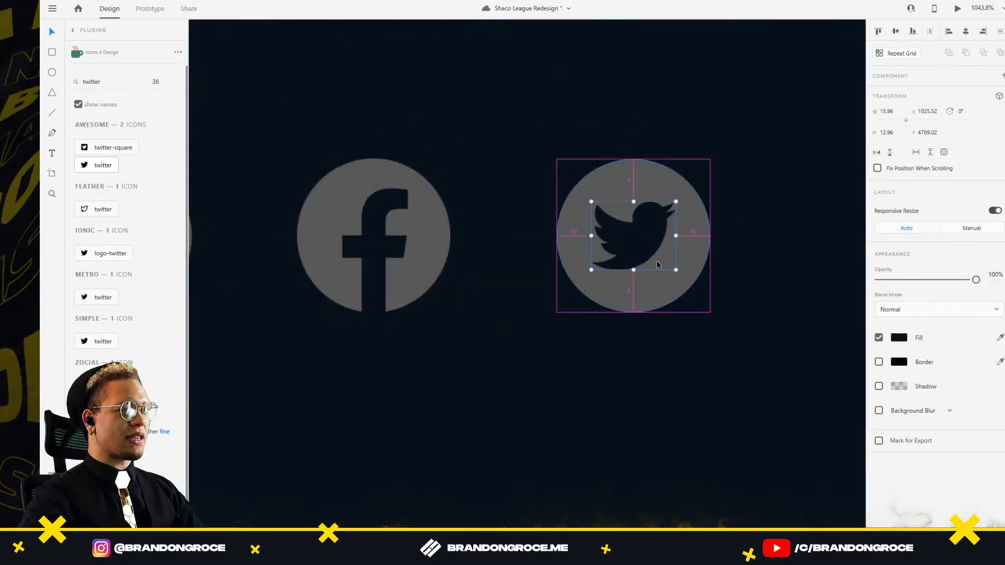
scroll(657, 261, "down", 5)
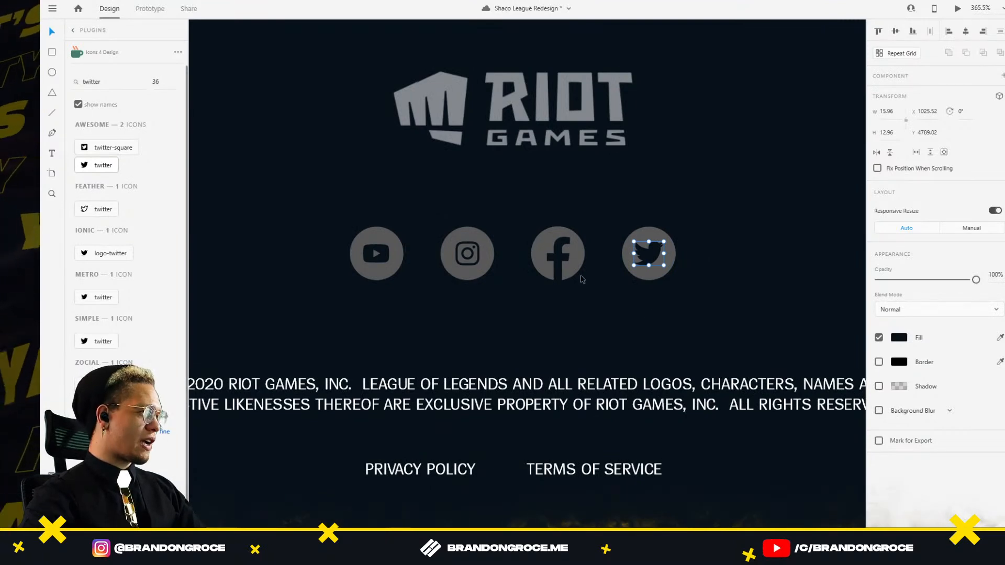
Step: Select the Riot Games logo in the footer and save the document
scroll(607, 294, "down", 3)
left_click(530, 173)
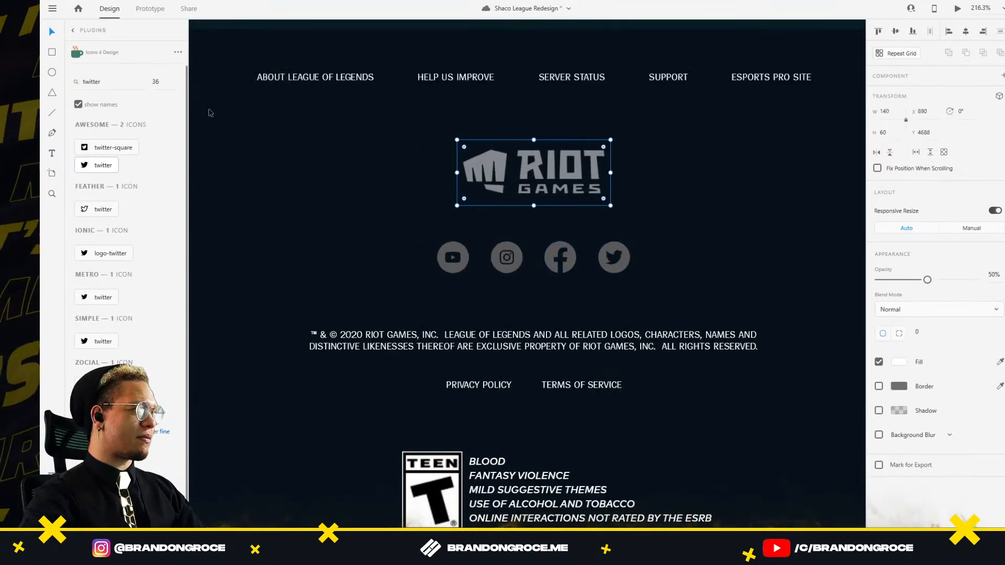
left_click(53, 10)
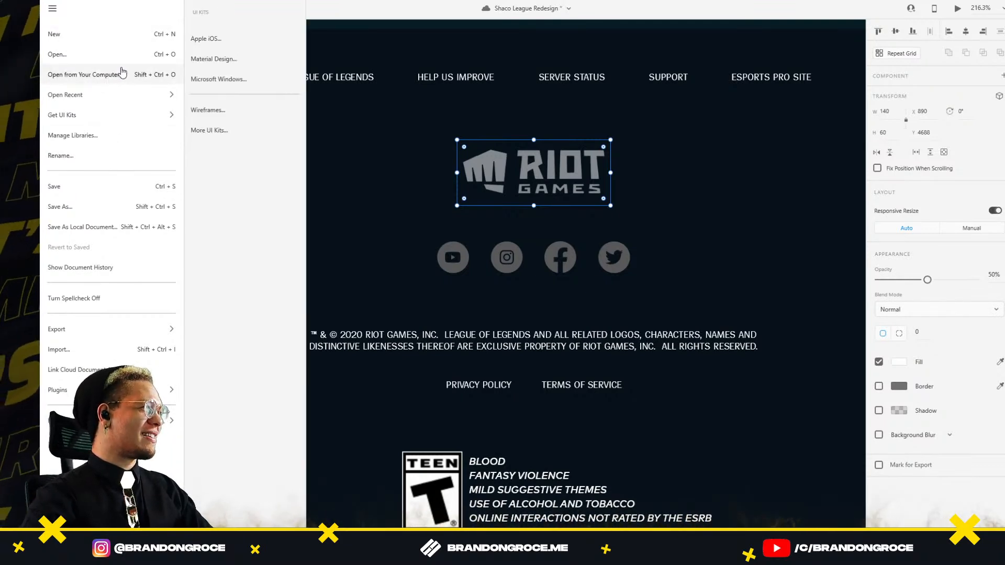
mouse_move(132, 102)
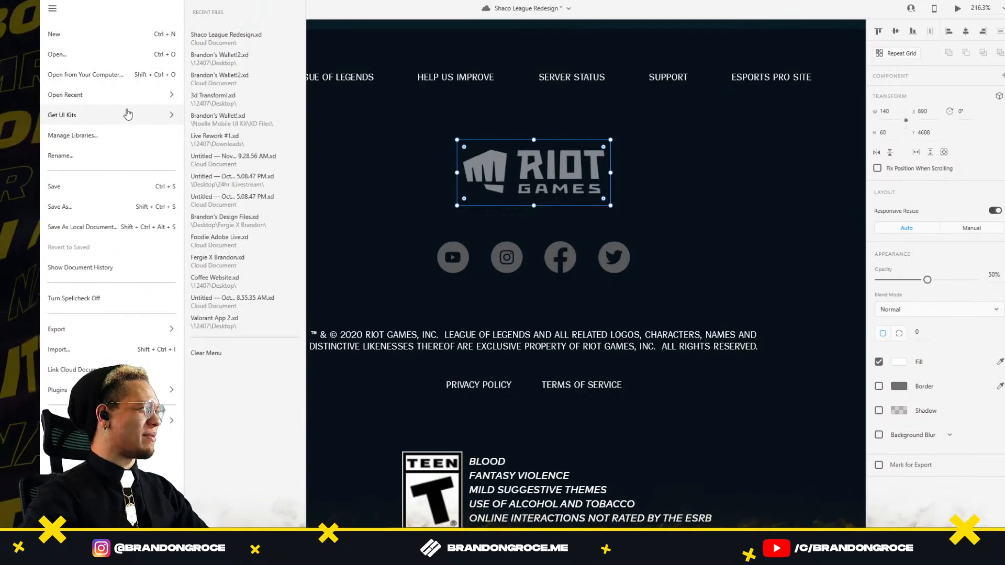
left_click(383, 160)
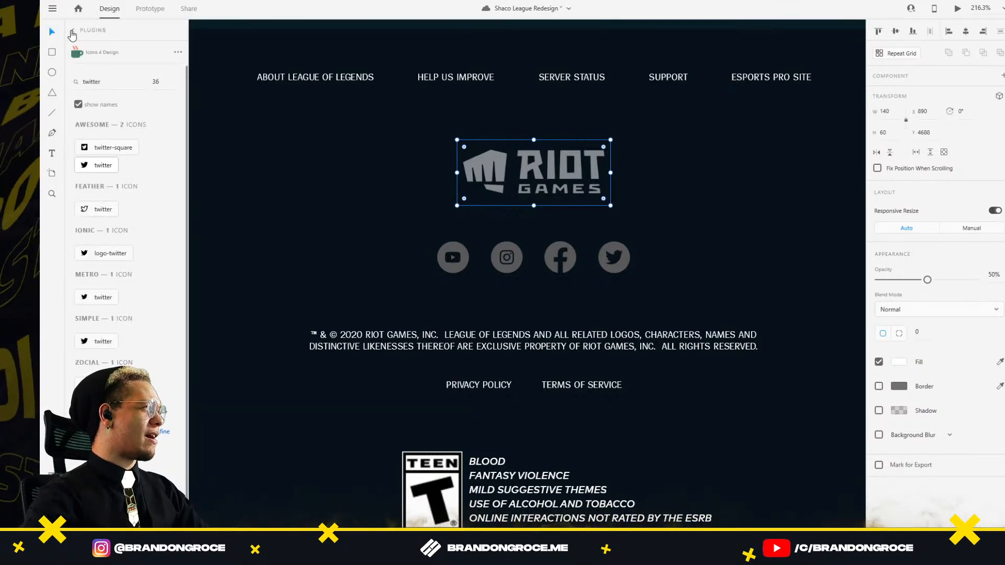
key("ctrl+s")
Step: Try to check the contrast of the Riot Games logo against the dark footer background with the Stark plugin
left_click(76, 34)
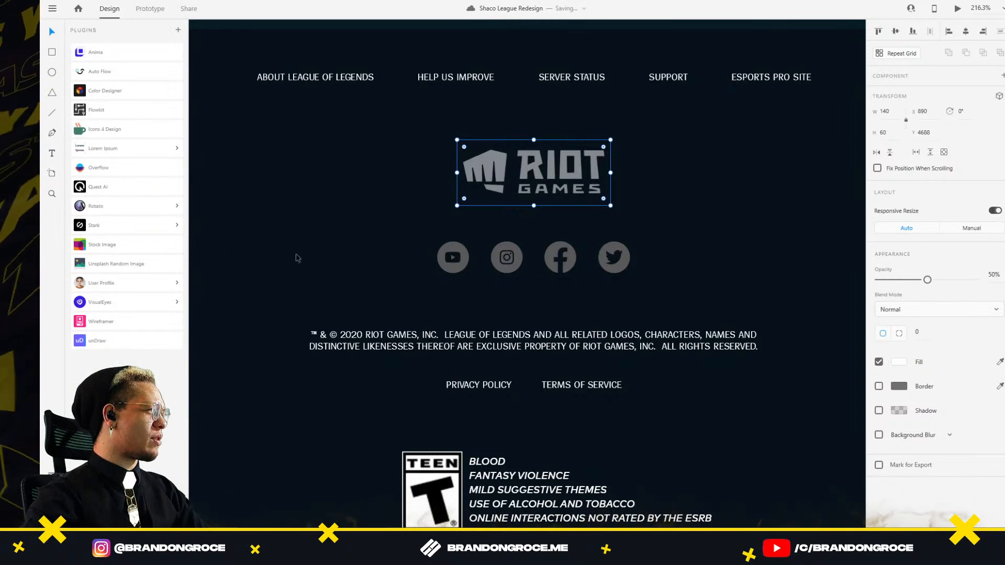
left_click(383, 205)
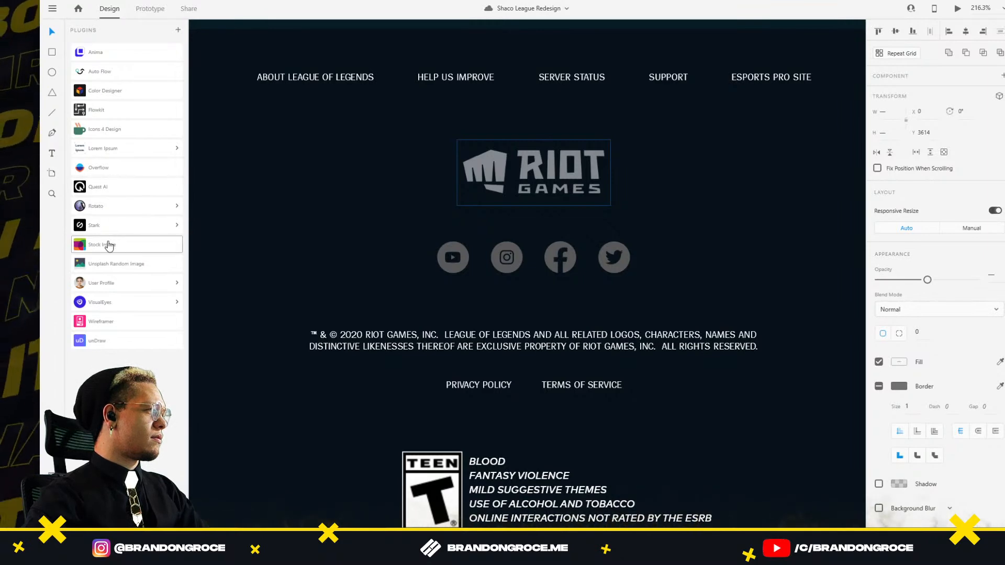
left_click(107, 225)
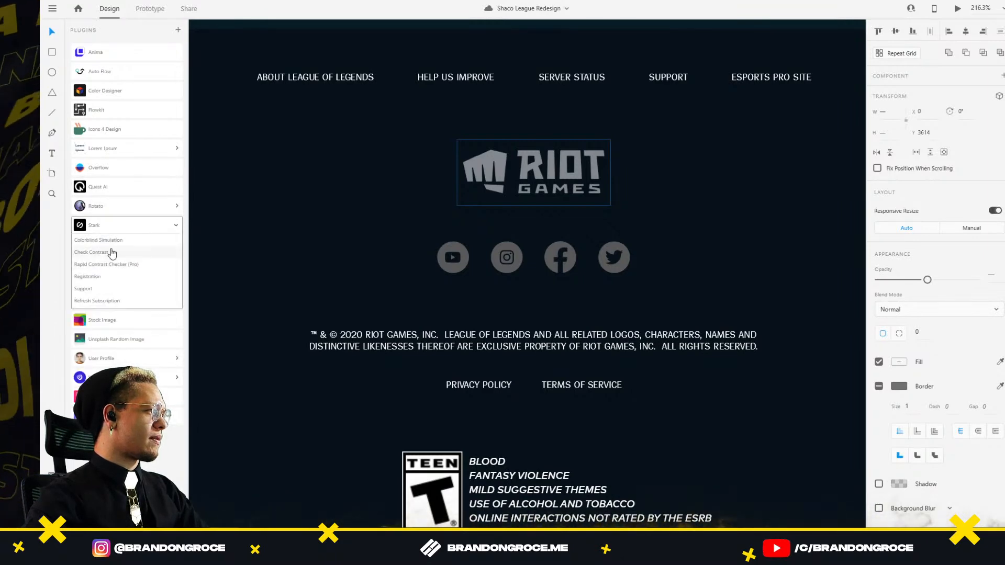
left_click(112, 252)
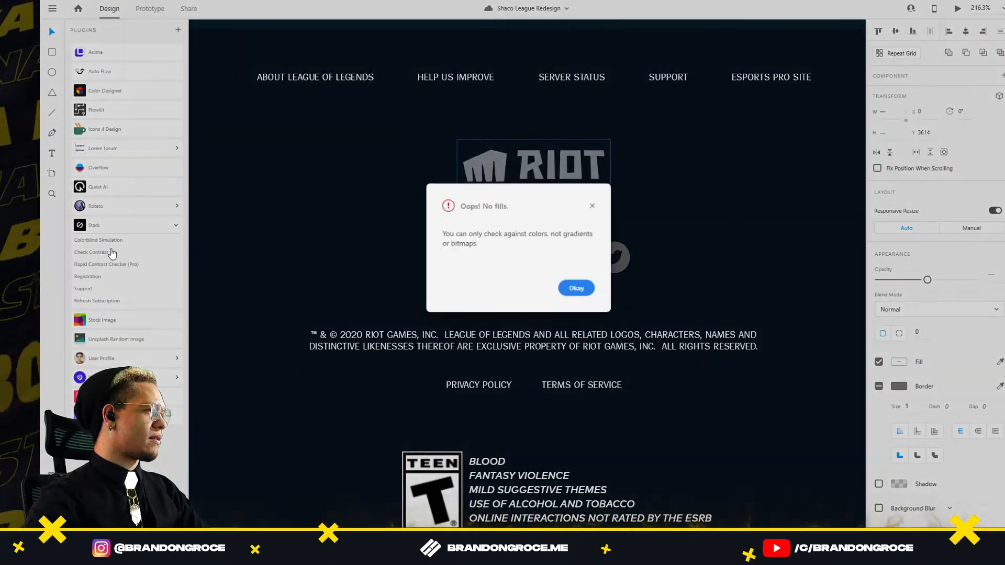
left_click(576, 288)
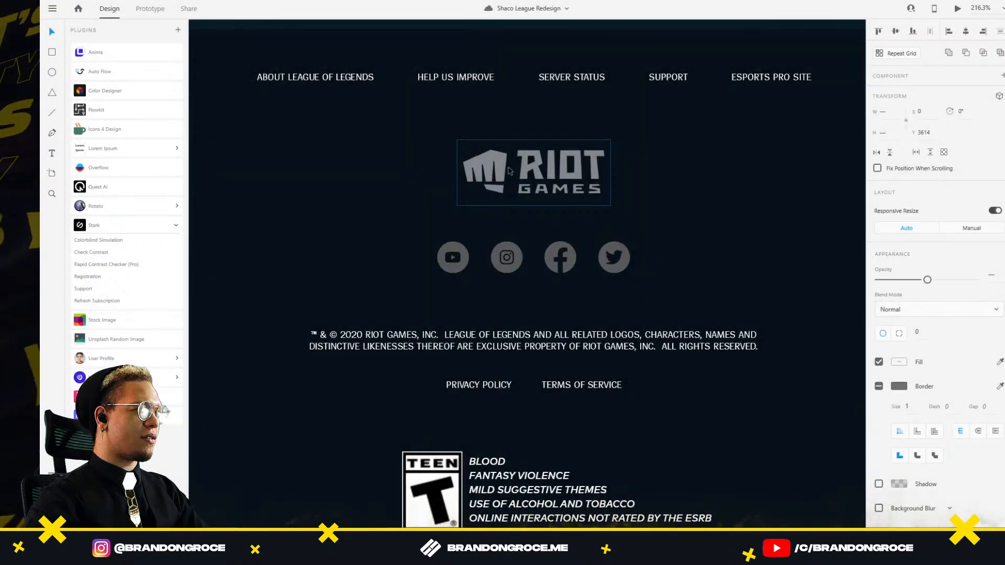
left_click_drag(513, 170, 415, 202)
key("ctrl+z")
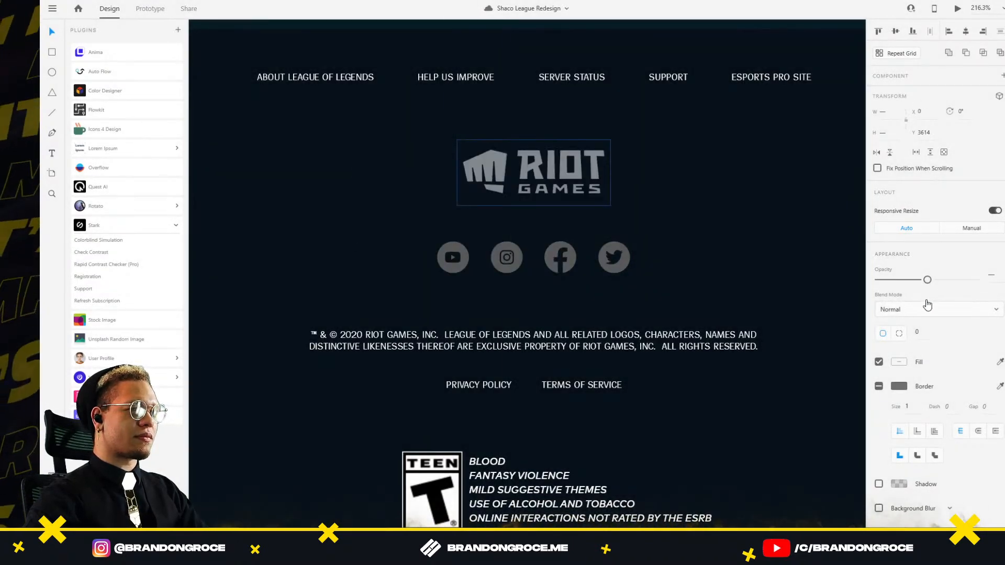
left_click_drag(929, 283, 936, 282)
key("ctrl+z")
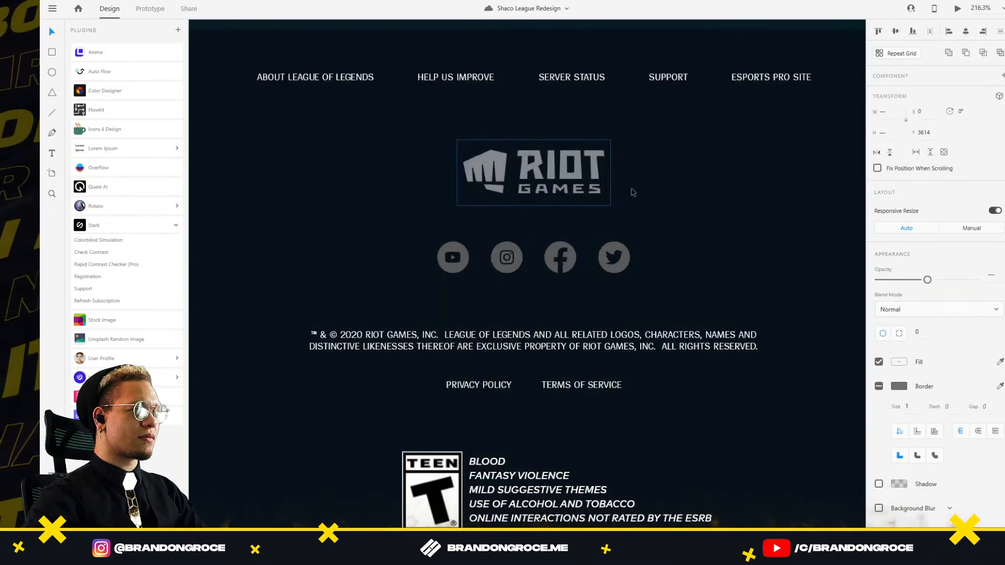
Step: Raise the opacity of the Riot Games logo in the footer to about 68%
left_click(587, 184)
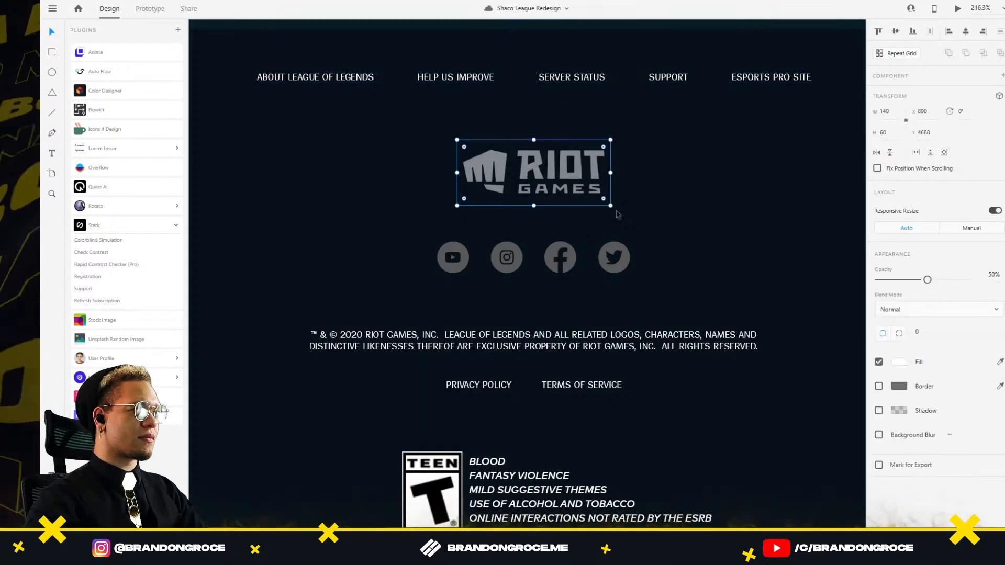
left_click(942, 281)
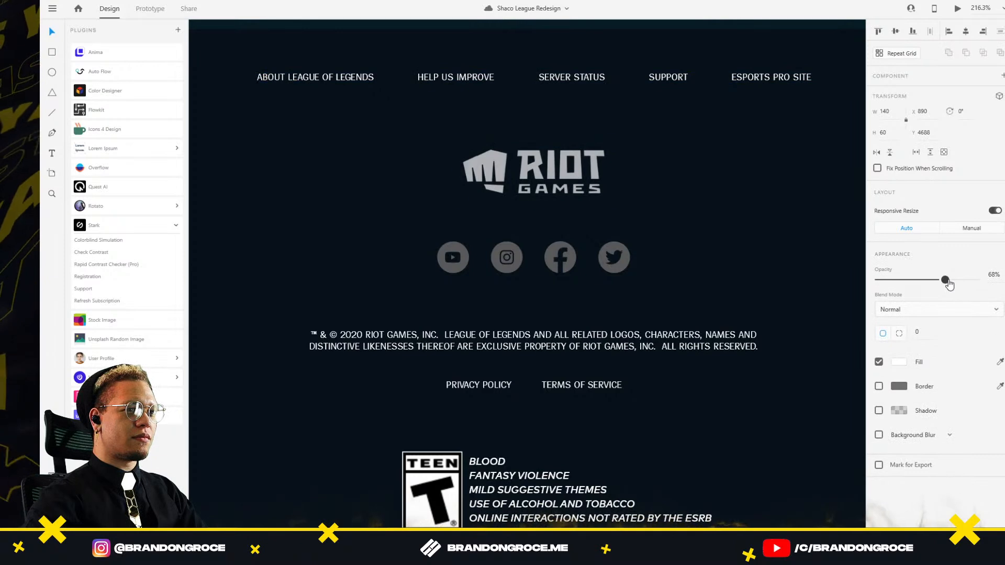
left_click_drag(948, 283, 947, 282)
Step: Switch to the League of Legends page in Chrome and inspect the YouTube icon in its footer
left_click(569, 256)
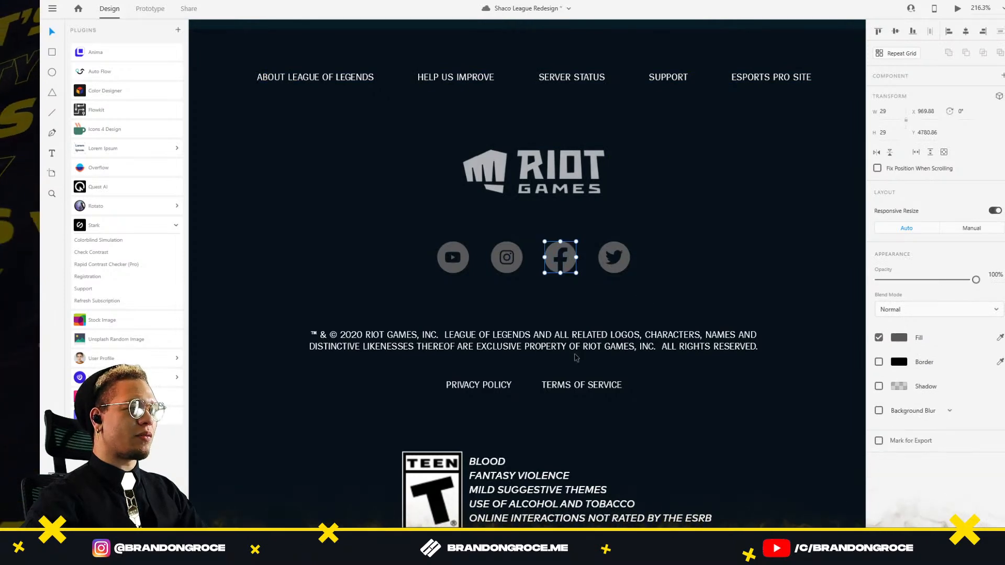
left_click(530, 338)
key("alt+Tab")
left_click(528, 210)
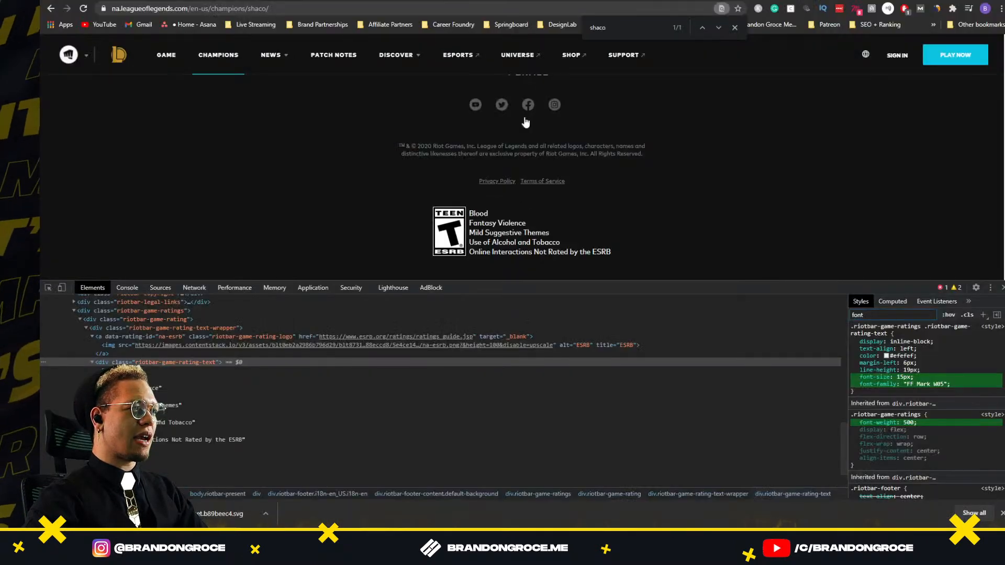
left_click(48, 288)
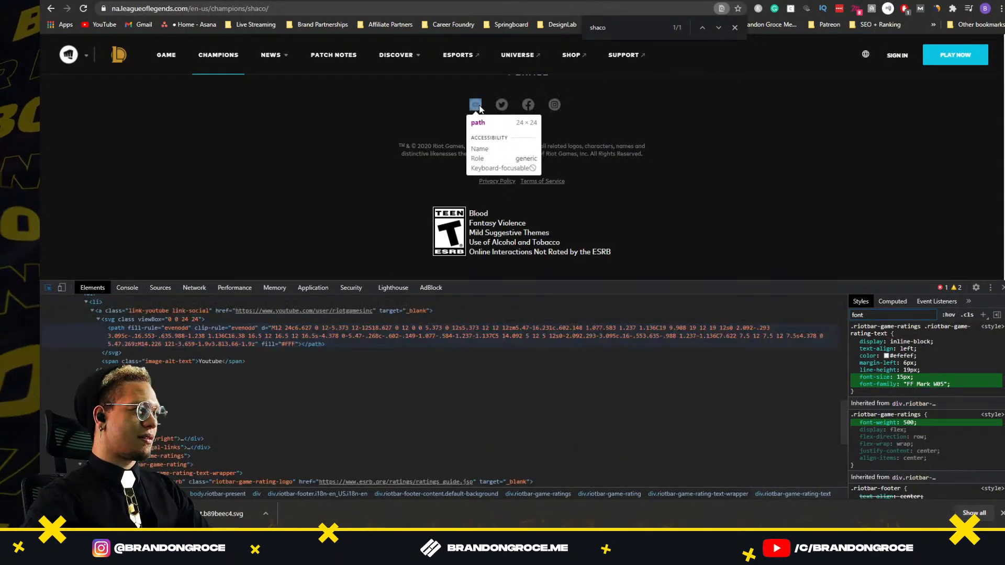
left_click(480, 108)
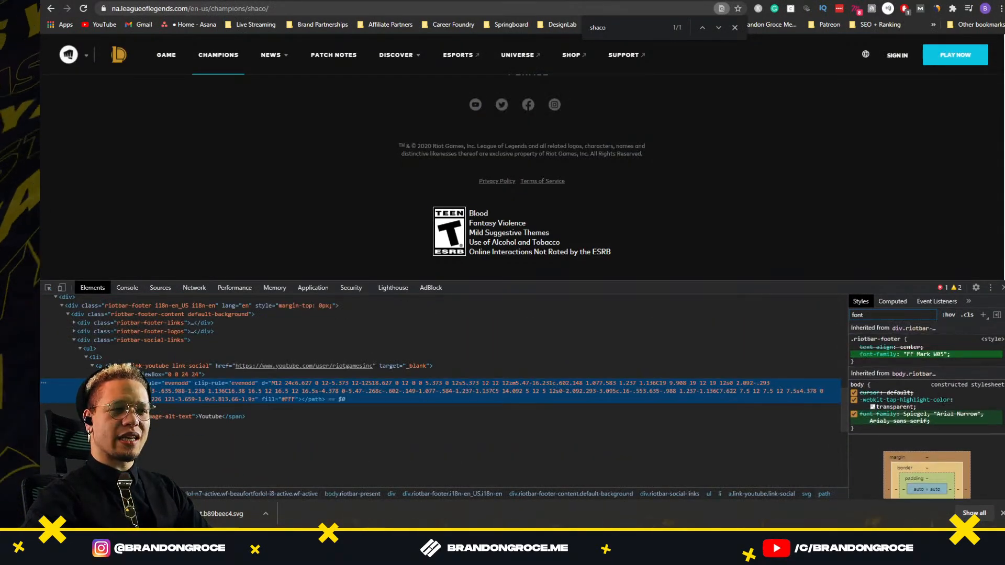
Step: Examine the styles of the YouTube icon's svg, link, list item and path elements for its colour
left_click(821, 375)
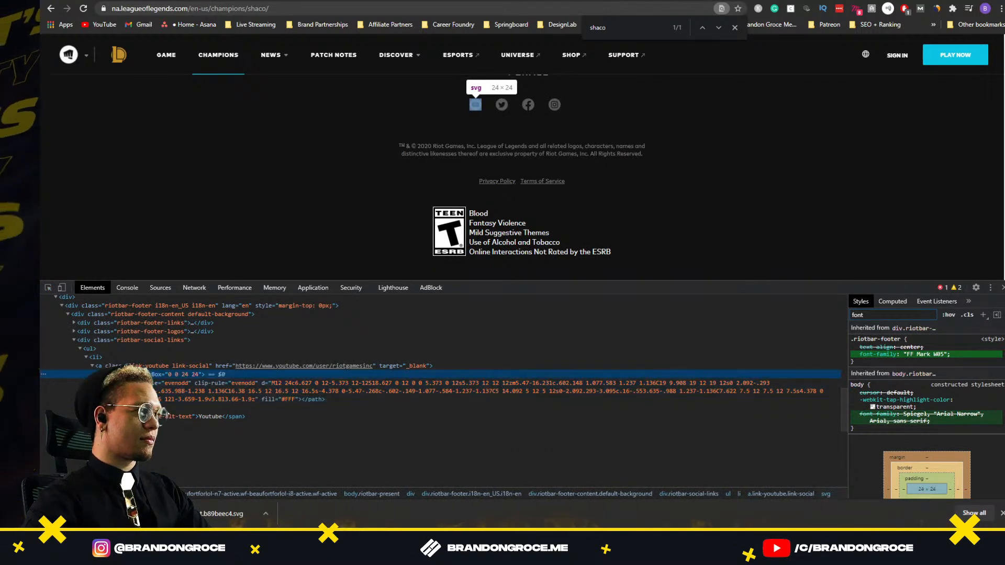
left_click(216, 367)
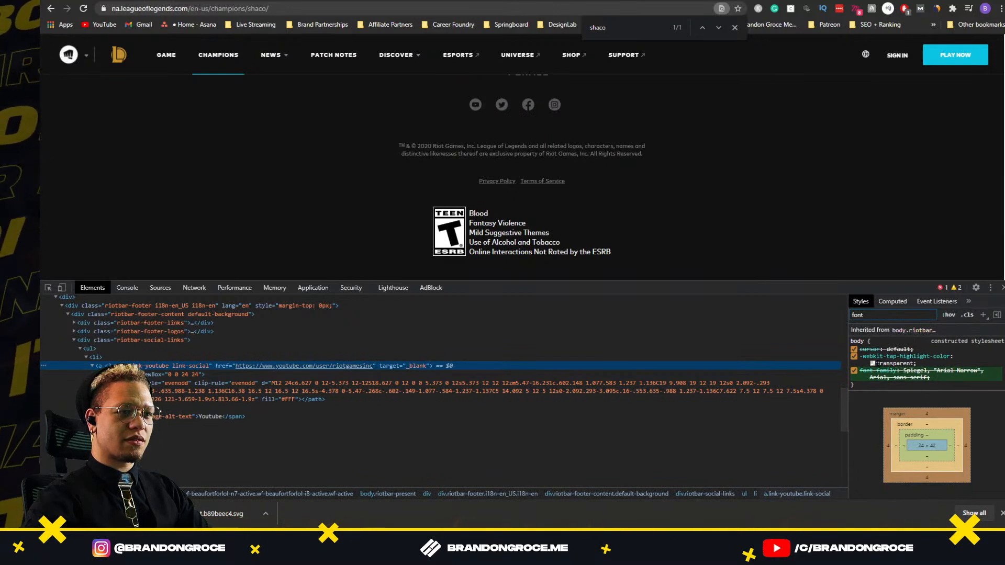
left_click(873, 363)
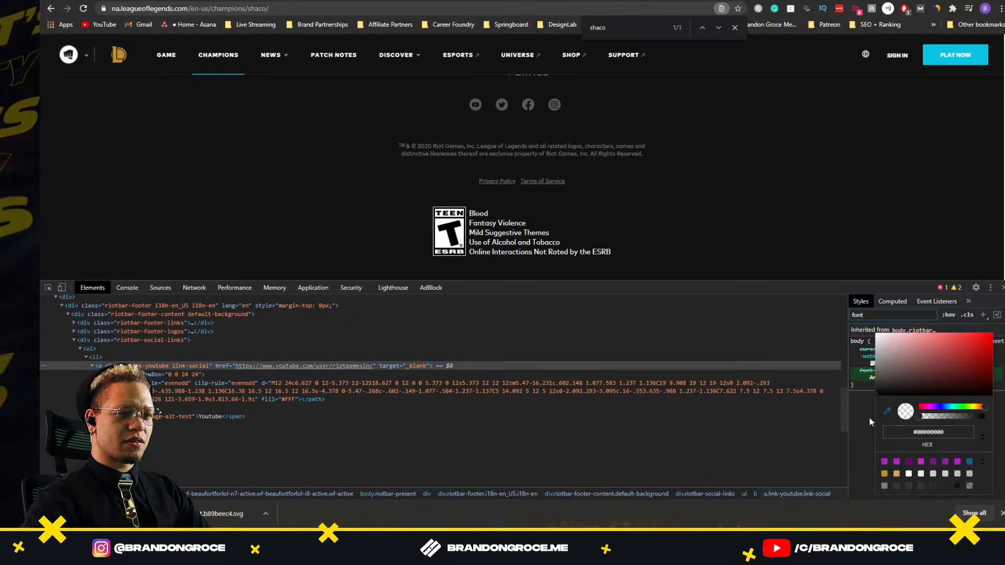
key("Escape")
left_click(138, 356)
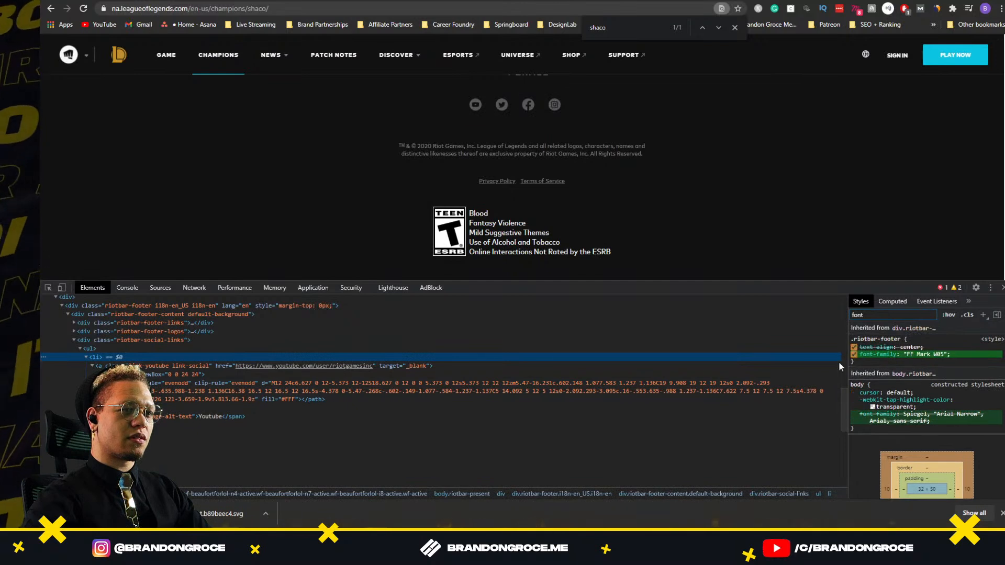
left_click(249, 393)
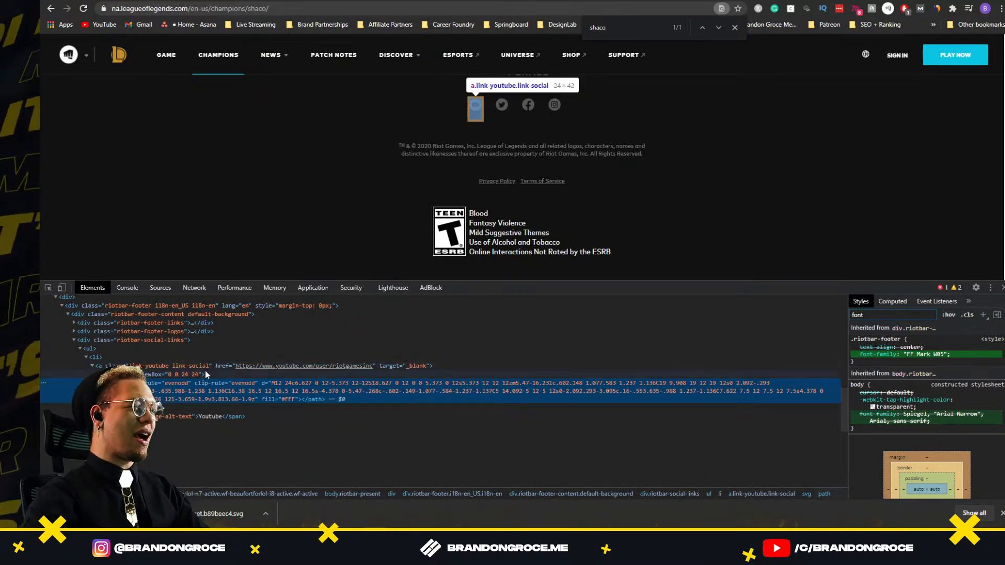
Step: Switch back to Adobe XD and set the ESRB rating text to auto width
key("alt+Tab")
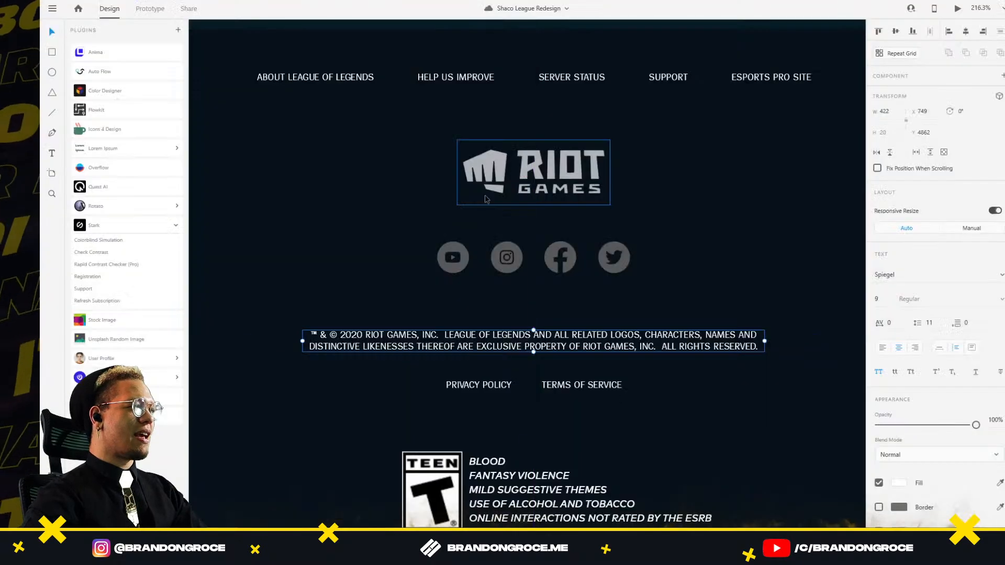
scroll(594, 253, "down", 5)
left_click(566, 343)
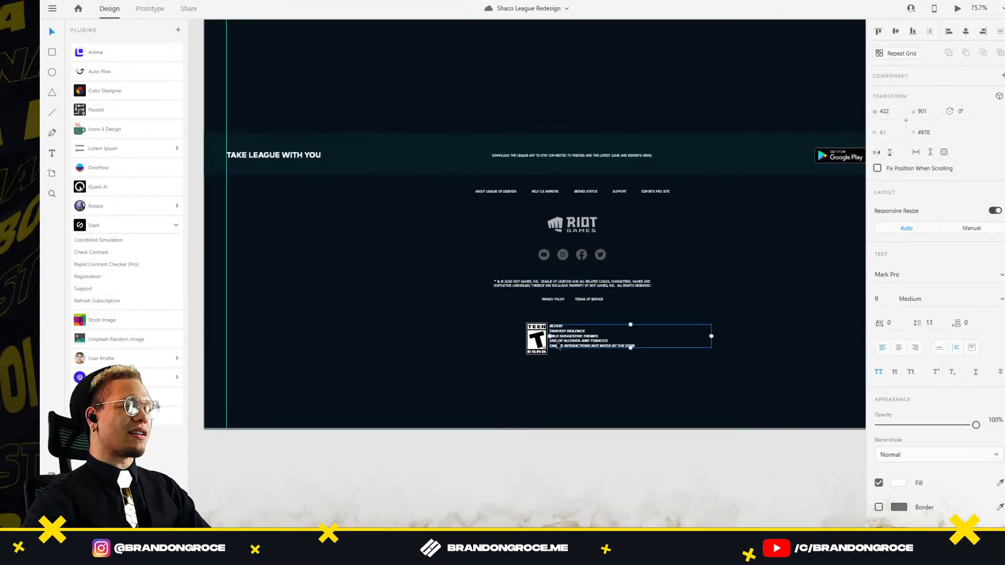
left_click(537, 339, "shift")
scroll(578, 340, "up", 3)
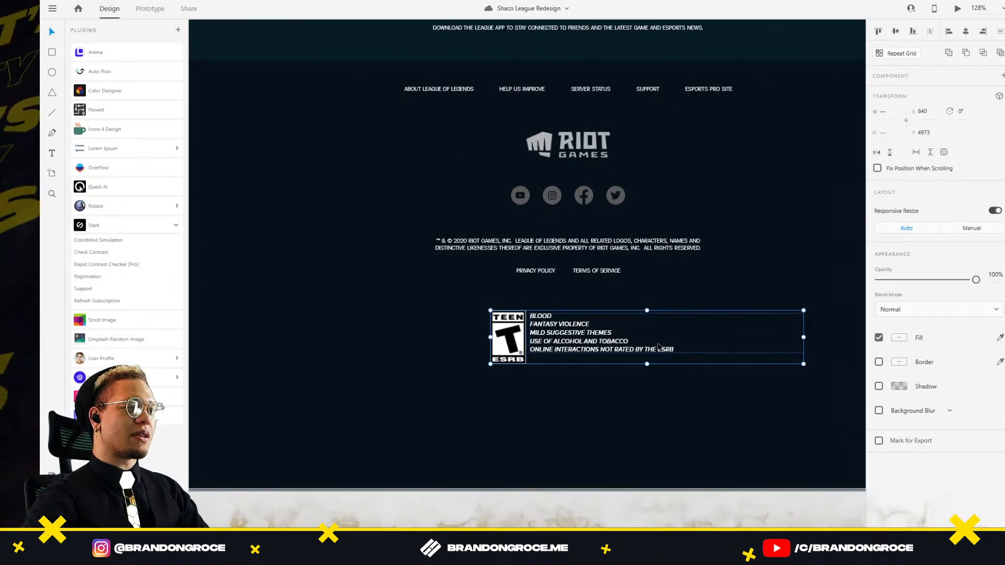
left_click(791, 337)
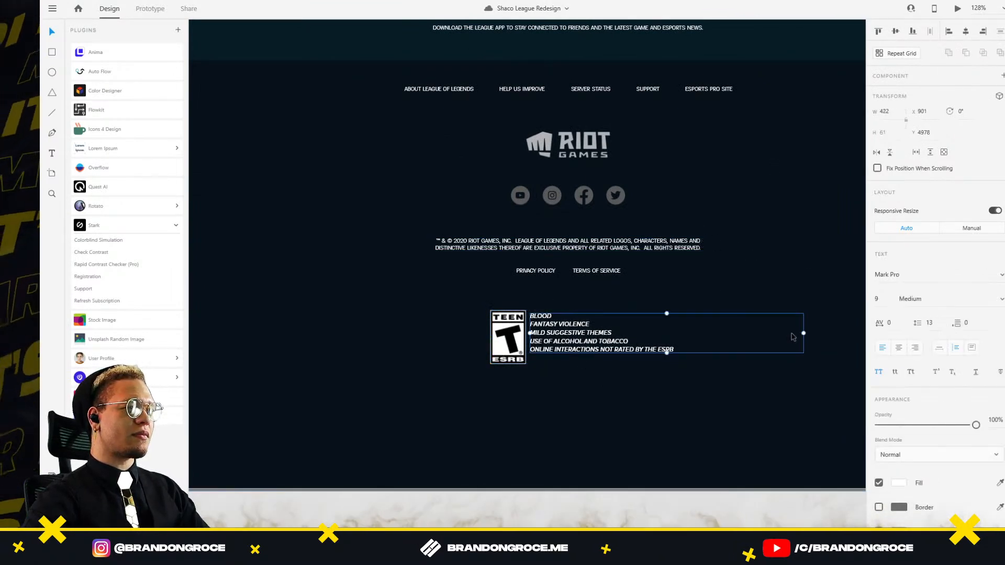
left_click(971, 349)
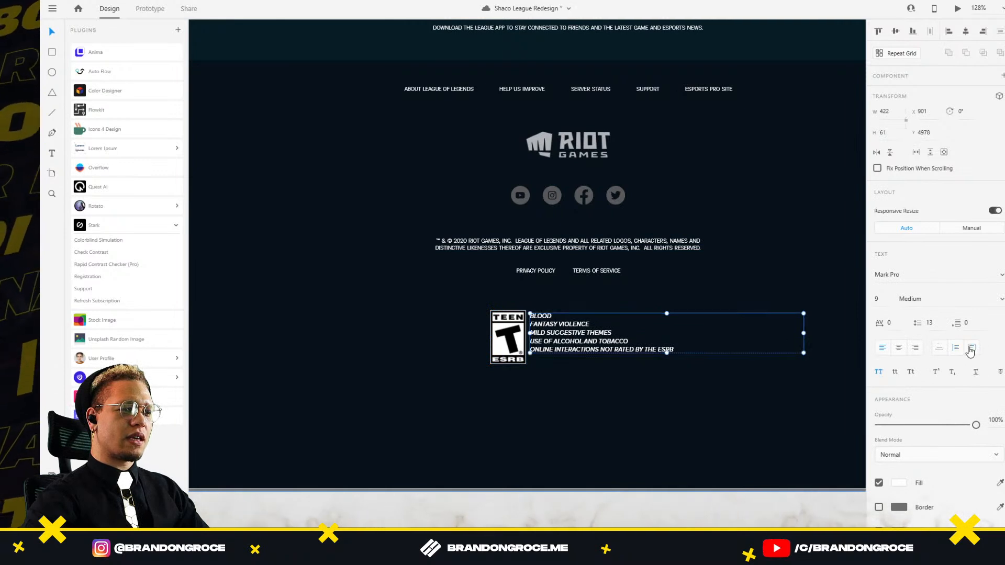
left_click(940, 348)
left_click(705, 344)
Step: Group the ESRB rating text with its Teen badge and centre the group horizontally on the artboard
left_click(604, 347)
left_click(512, 340, "shift")
key("ctrl+g")
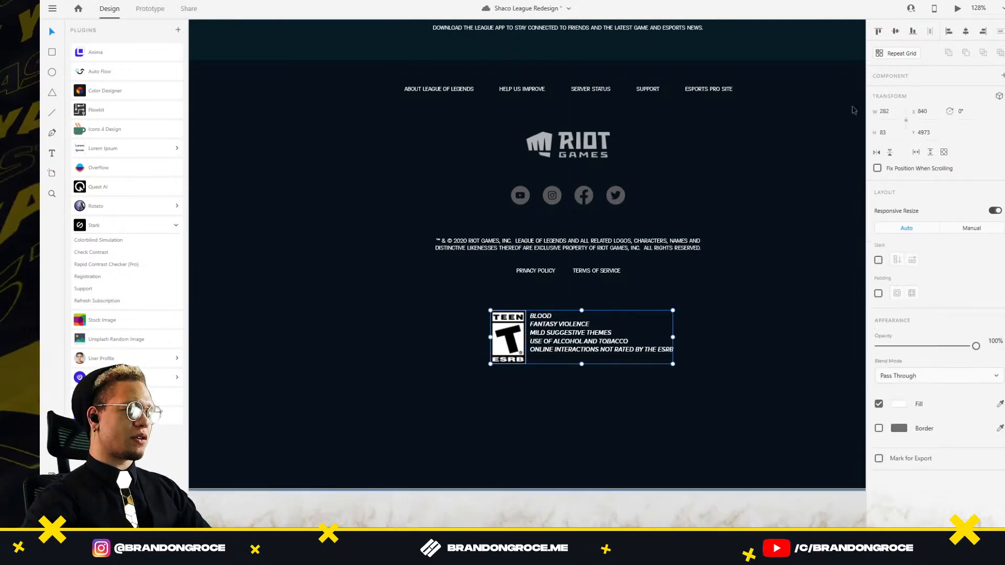
left_click(968, 31)
left_click(733, 234)
Step: Underline the Privacy Policy and Terms of Service links in the footer
scroll(743, 231, "down", 5)
scroll(636, 257, "up", 7)
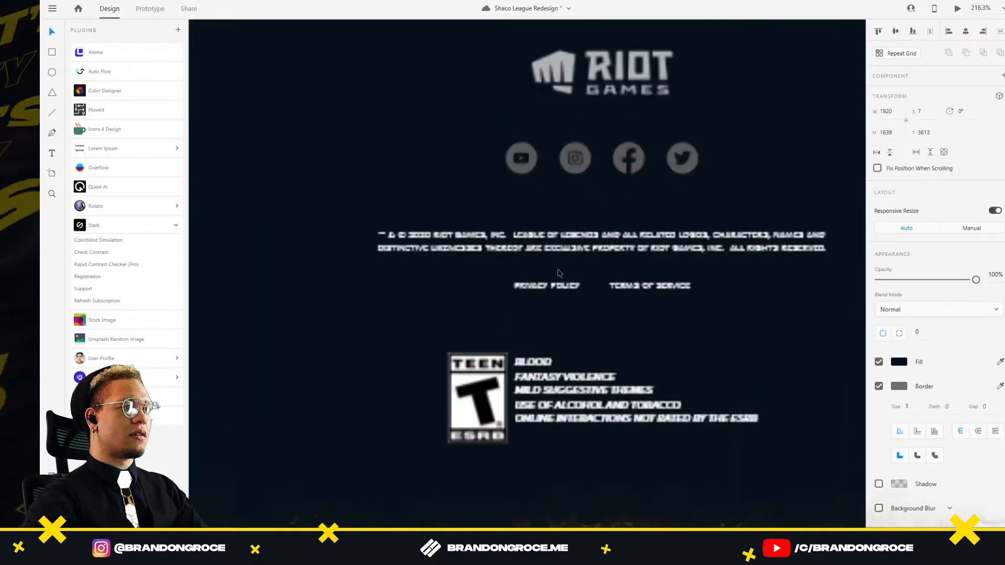
left_click(545, 288)
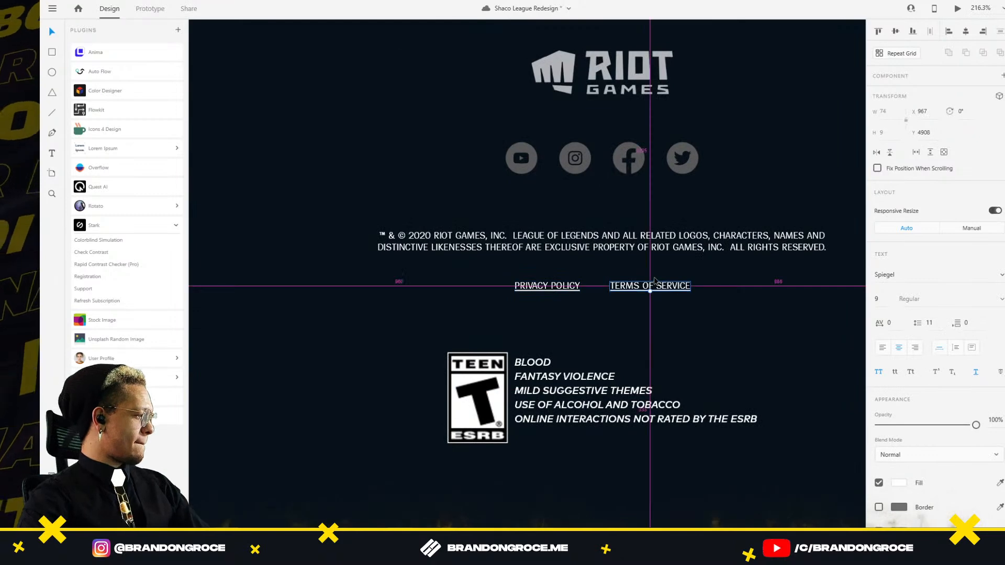
Step: Shorten the artboard with the new footer to a height of 5132, ending just below the ESRB rating
scroll(655, 282, "down", 3)
scroll(652, 285, "down", 8)
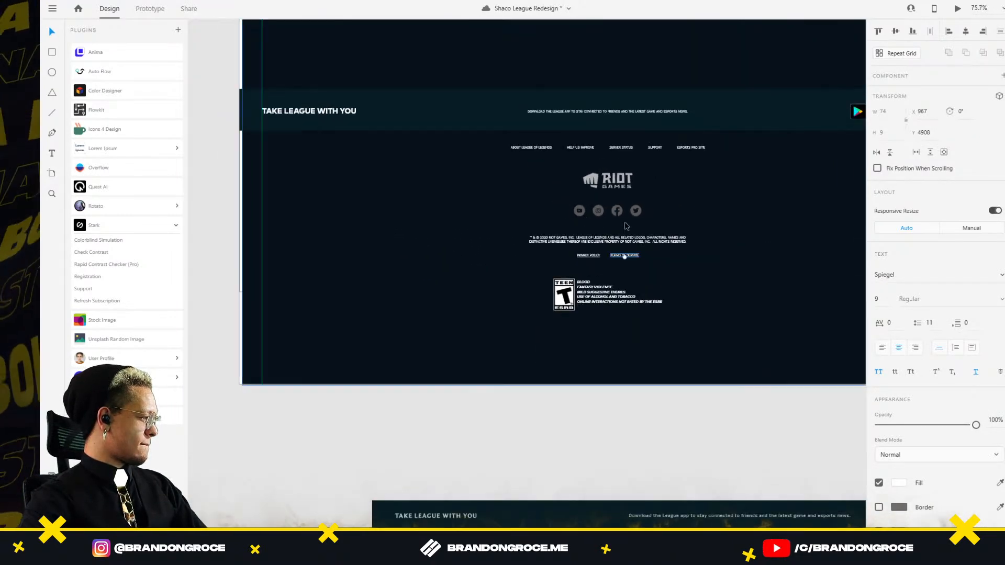
scroll(593, 297, "down", 2)
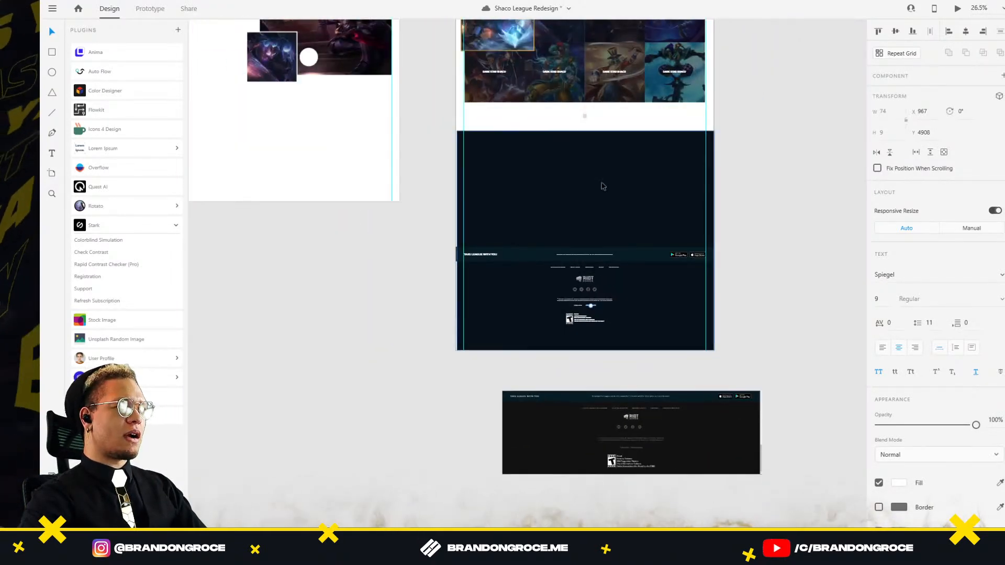
key("alt")
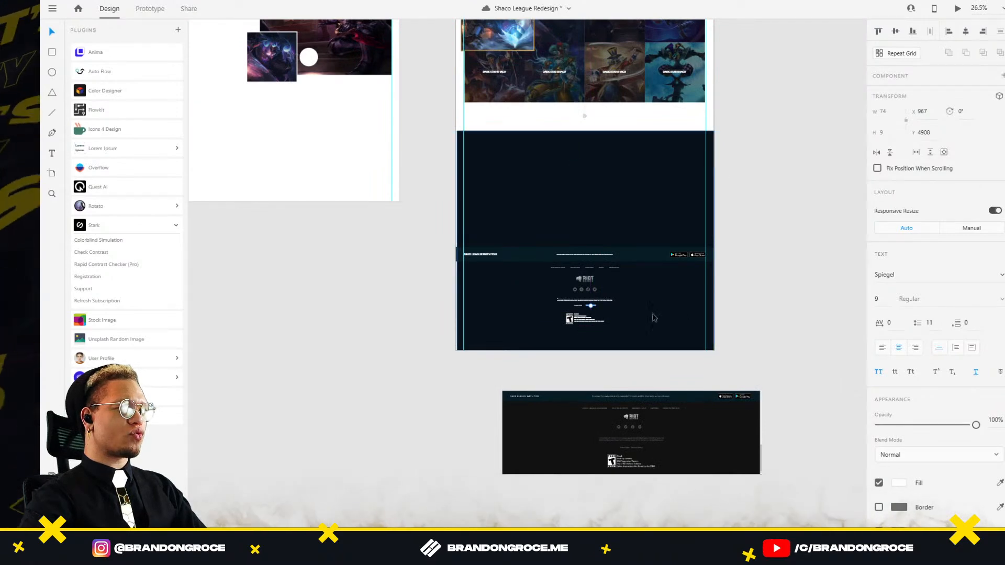
scroll(504, 331, "down", 3)
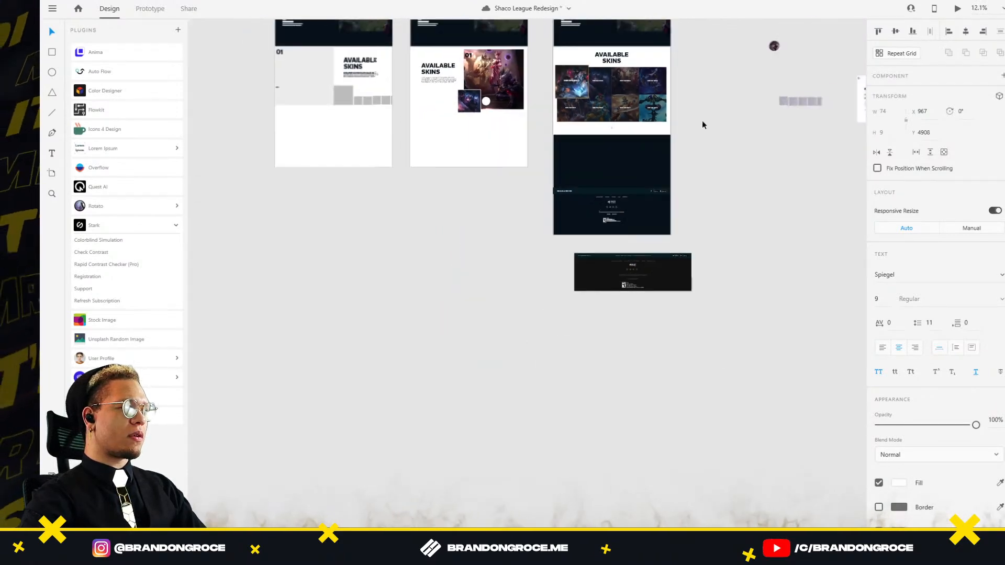
scroll(576, 105, "up", 5)
left_click(495, 75)
scroll(505, 400, "up", 5)
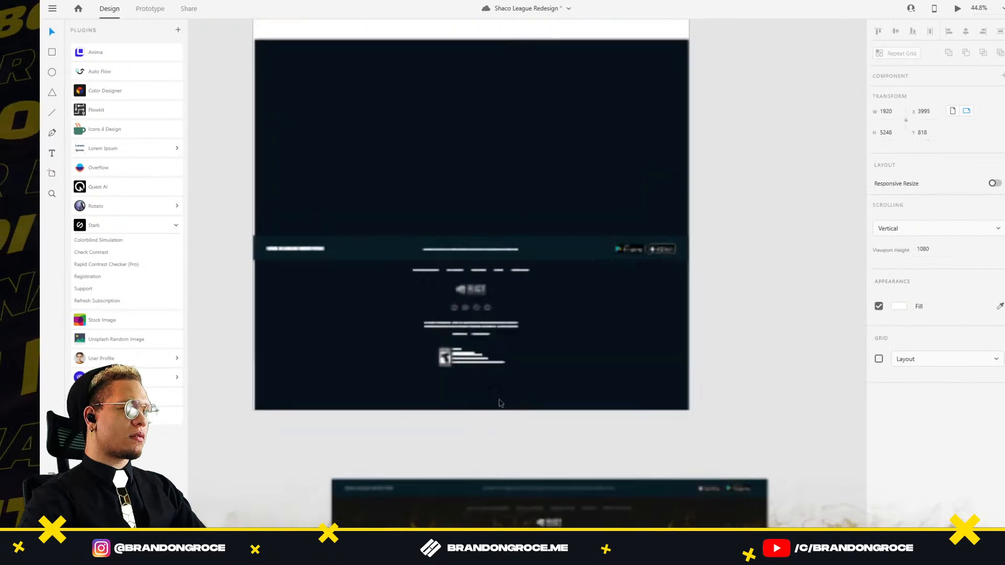
left_click_drag(472, 411, 474, 386)
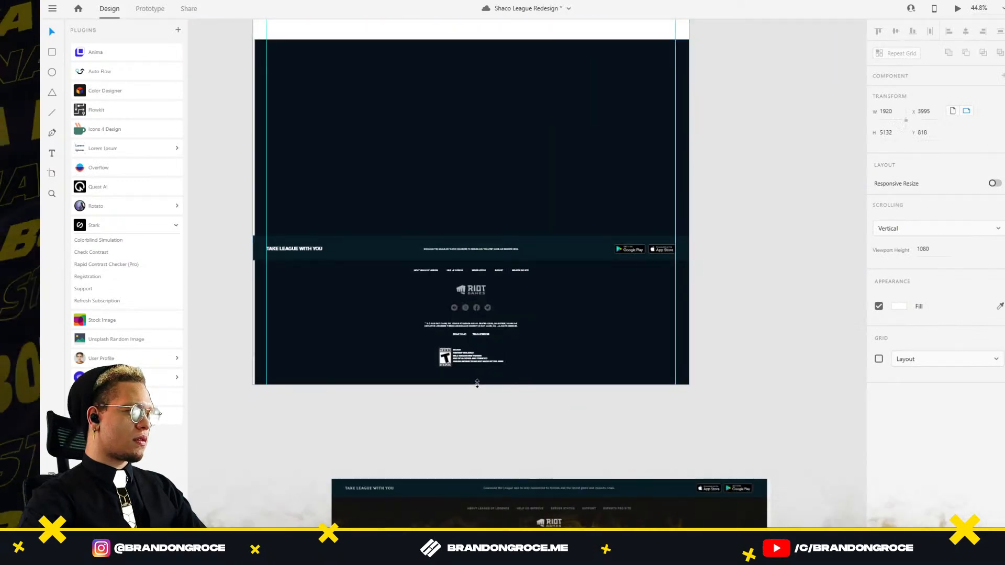
left_click_drag(558, 243, 644, 396)
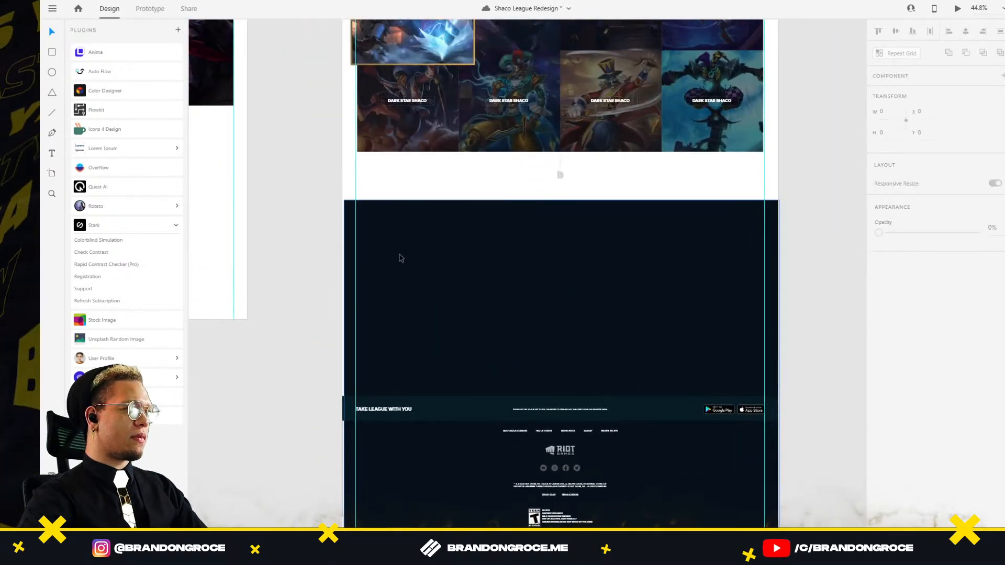
key("alt+Tab")
key("alt+shift+Tab")
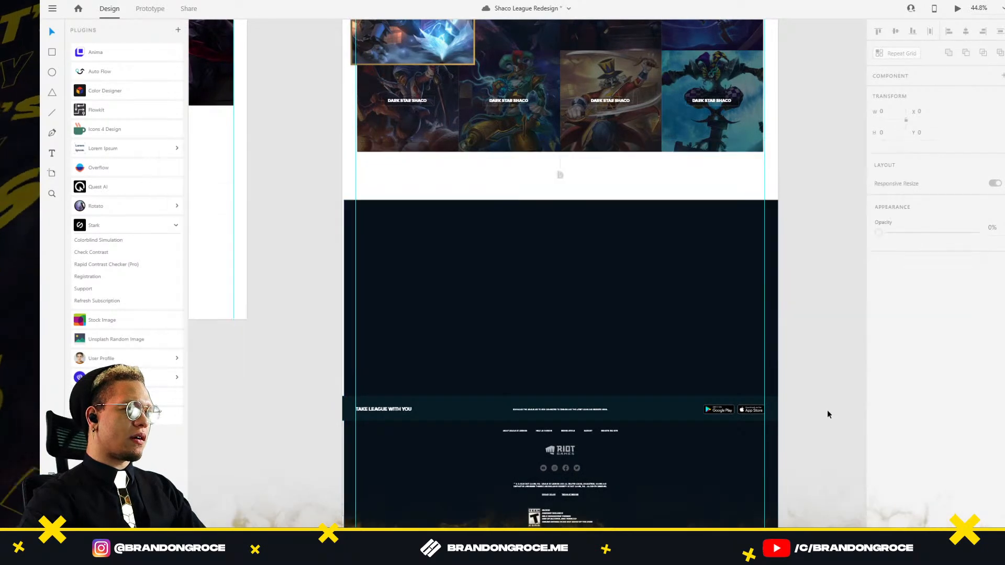
scroll(833, 417, "up", 10)
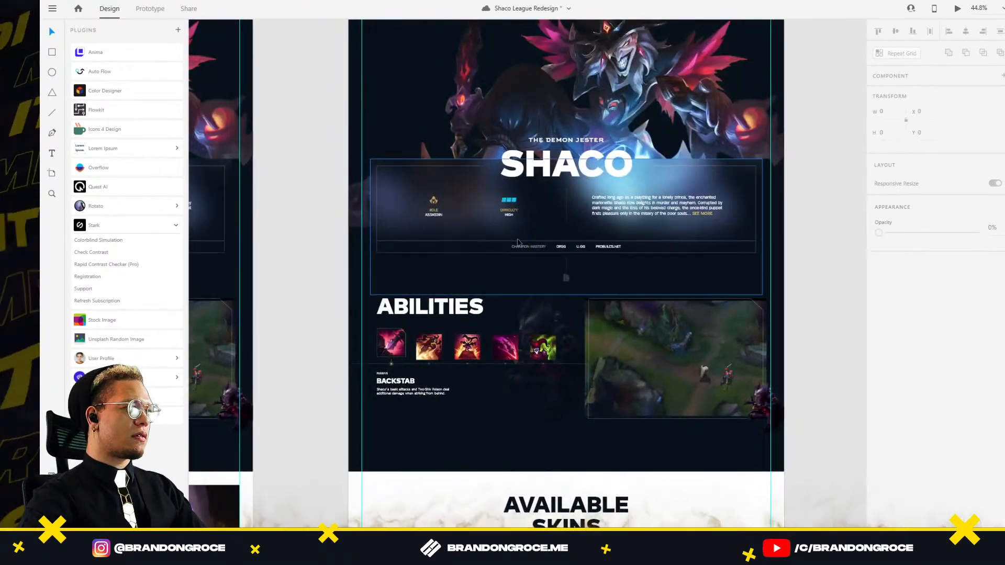
scroll(528, 233, "down", 10)
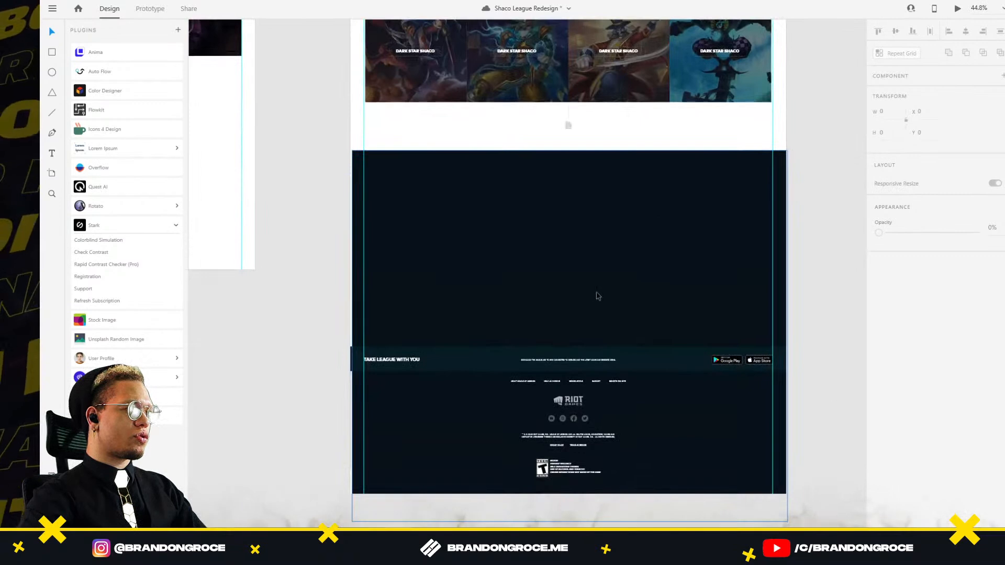
Step: Draw a rectangle about 222 × 58 in the empty dark area above the footer and centre it horizontally on the artboard
scroll(616, 285, "up", 3)
key("r")
mouse_move(528, 243)
left_mouse_down()
mouse_move(663, 287)
mouse_move(597, 261)
mouse_move(602, 247)
mouse_move(592, 247)
mouse_move(613, 248)
left_mouse_up()
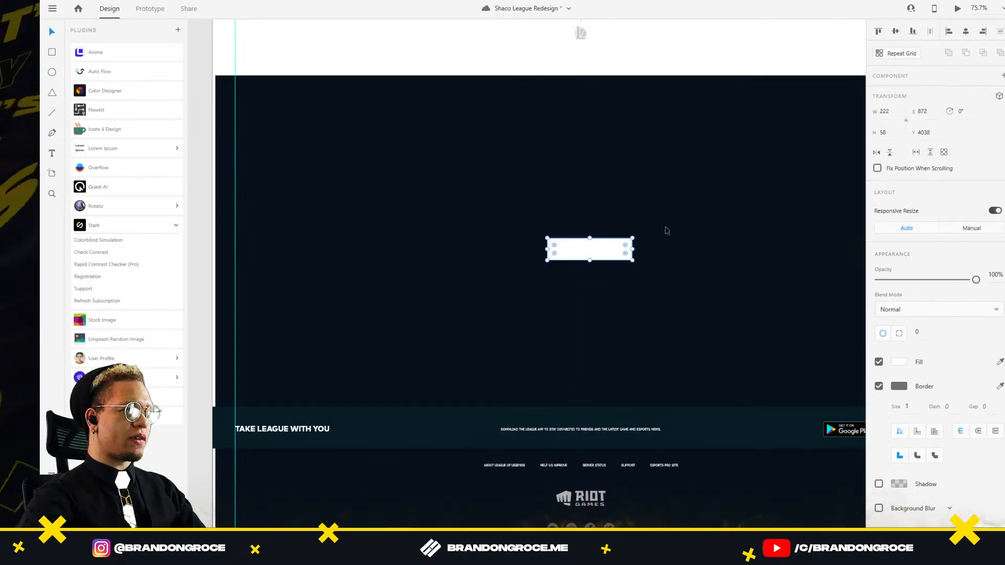
left_click(965, 36)
left_click(653, 202)
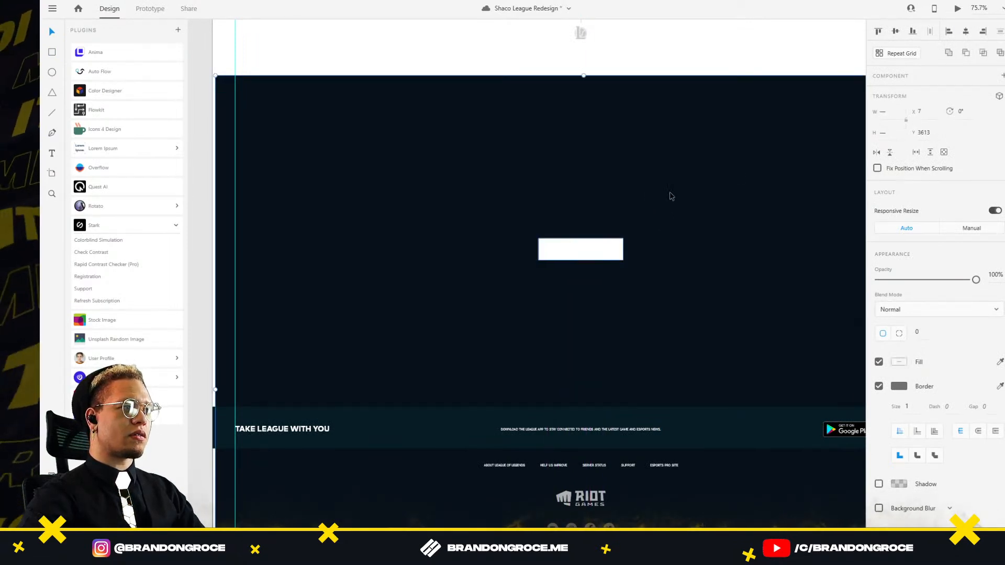
left_click(897, 33)
key("ctrl+z")
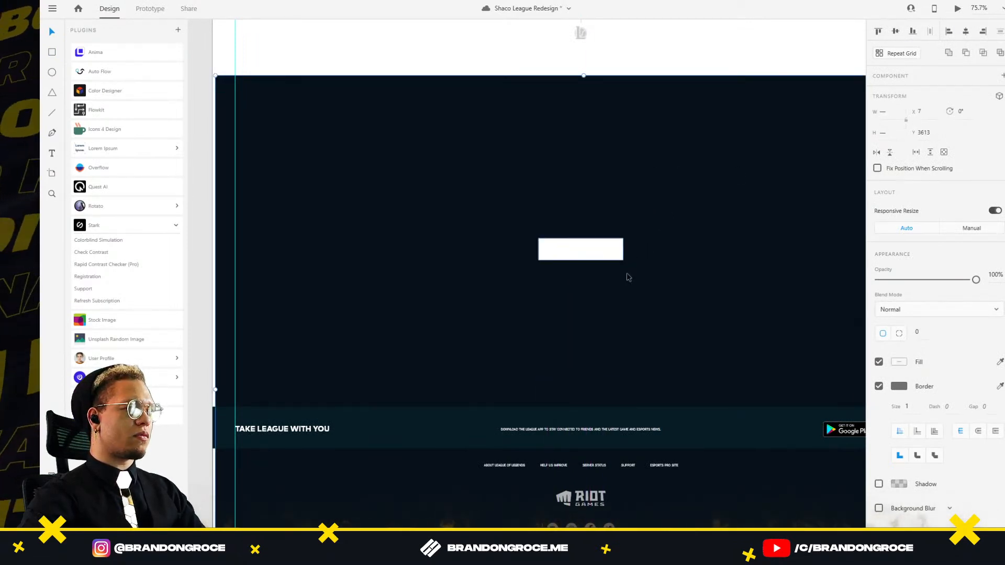
Step: Shorten the dark background rectangle above the footer to a height of 865 so it ends at the app download band
scroll(626, 277, "down", 5)
left_click(511, 291)
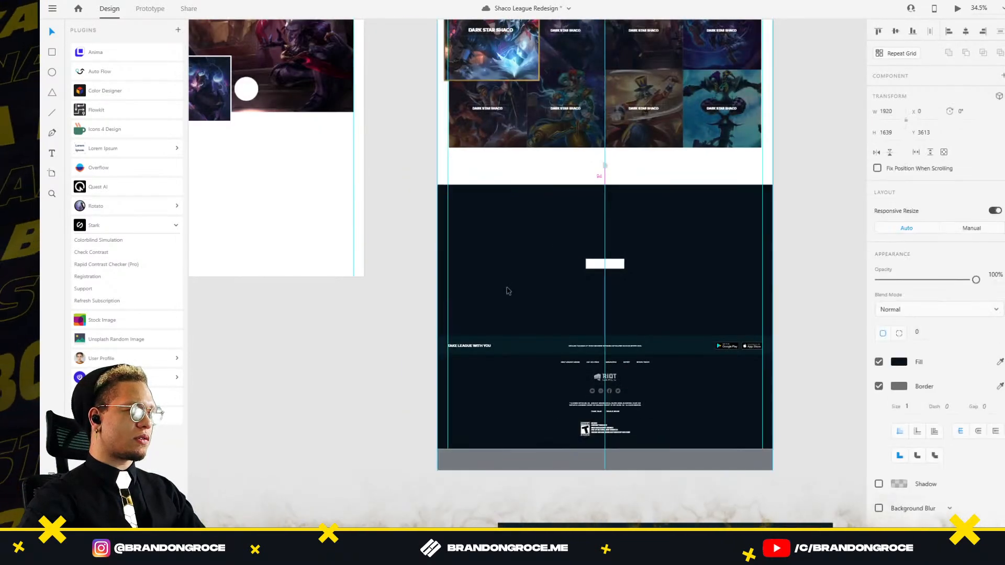
left_click_drag(602, 469, 619, 338)
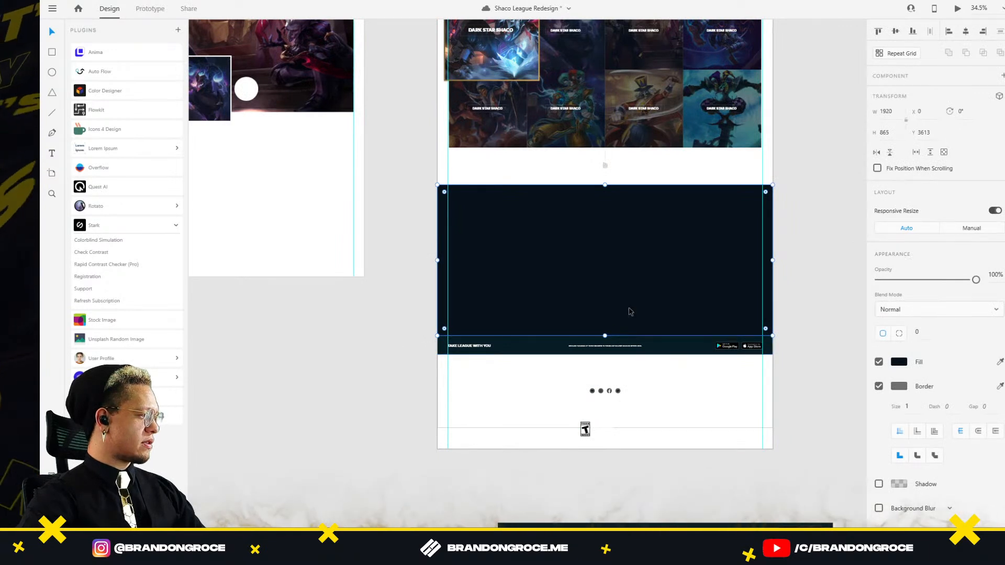
Step: Duplicate the dark background rectangle and place the copy behind the footer content at Y 4587, directly below the app download band
left_click_drag(663, 251, 686, 327)
left_click_drag(682, 404, 685, 393)
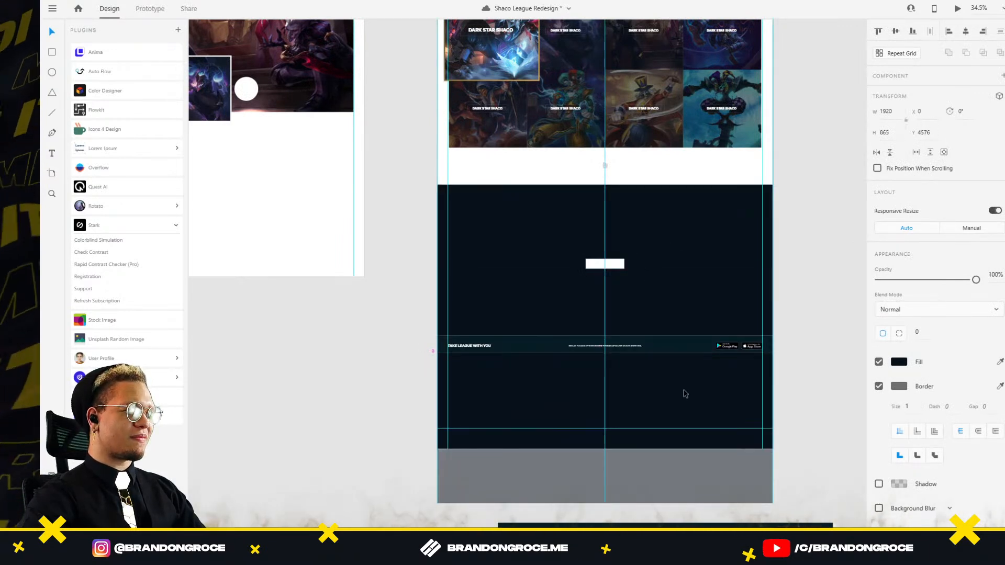
key("alt+shift+p")
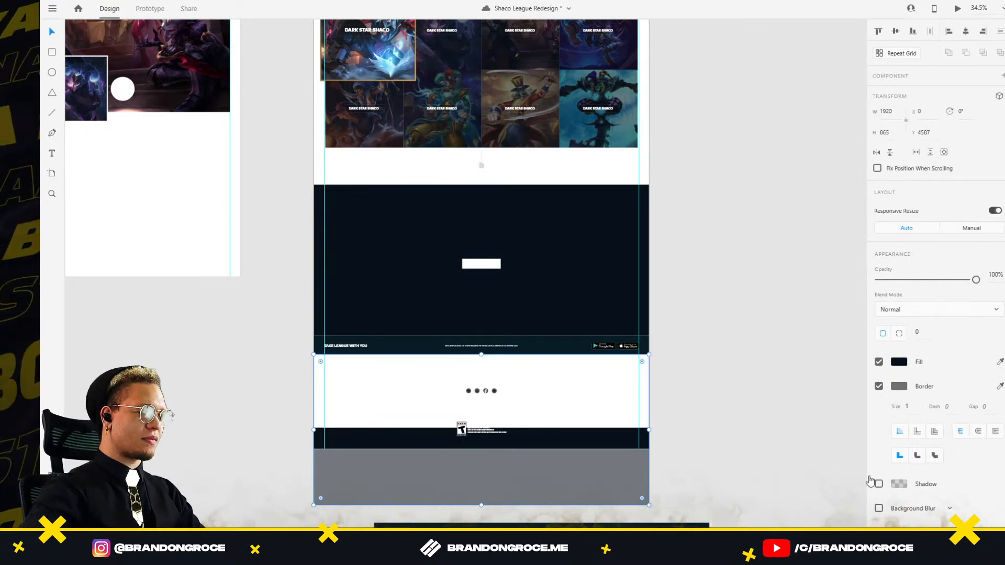
Step: Resize the white rectangle behind the footer links to span from Y 3613 with a height of 954, clearing the lower footer
left_click(662, 407)
left_click(623, 403)
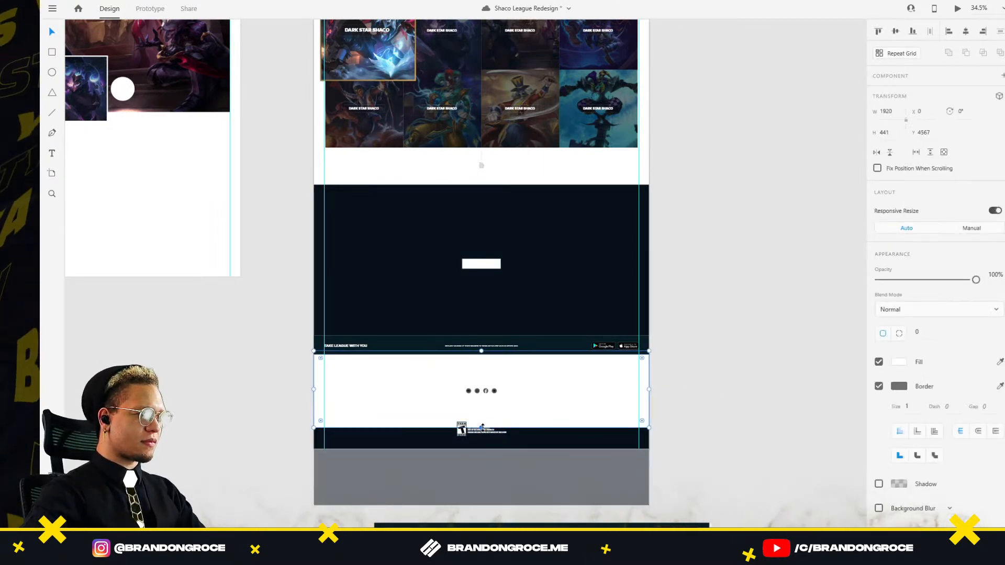
left_click_drag(482, 428, 489, 186)
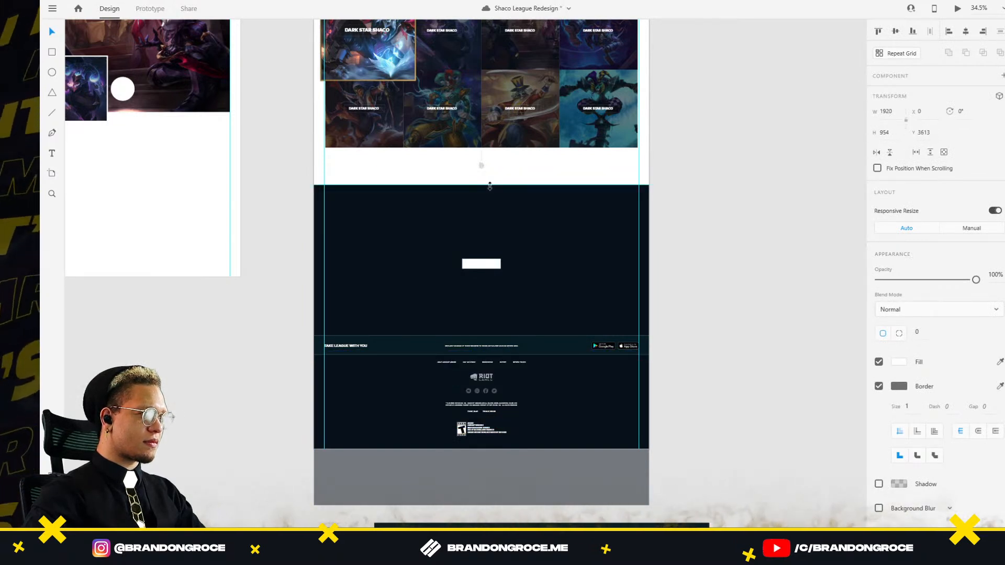
left_click(719, 219)
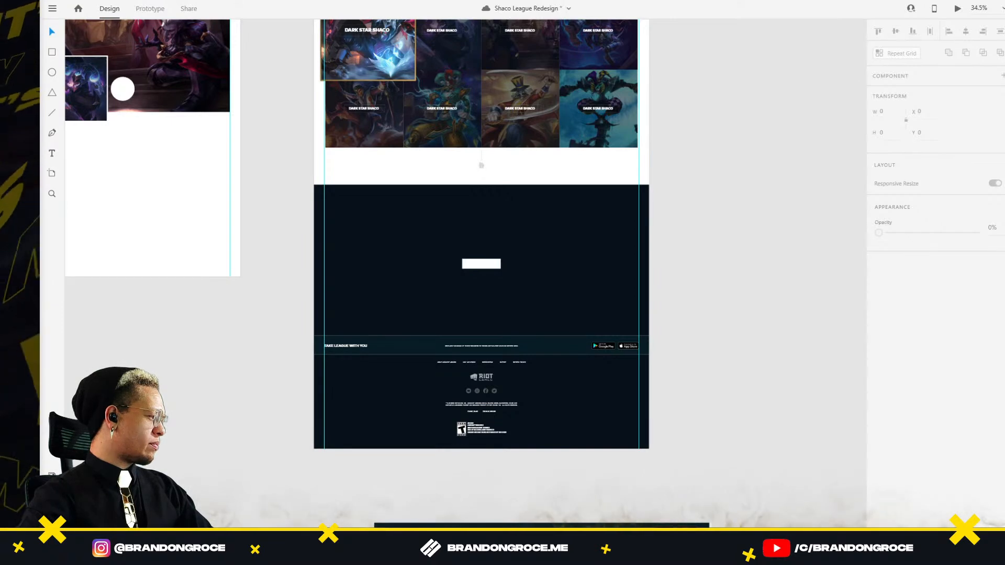
Step: Remove the border from the white background rectangle at Y 3613 behind the dark section and download band
scroll(269, 346, "up", 5)
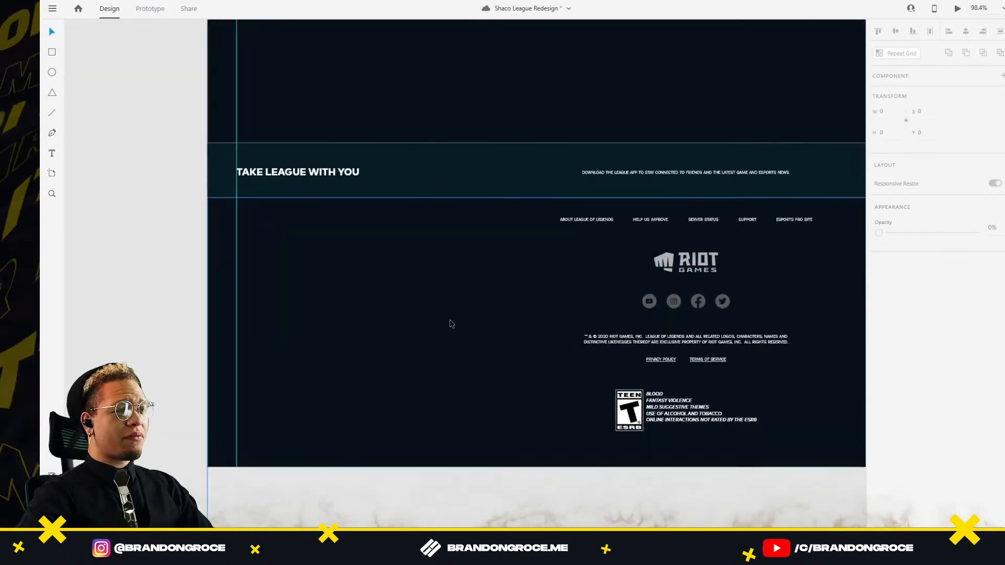
left_click_drag(452, 324, 278, 312)
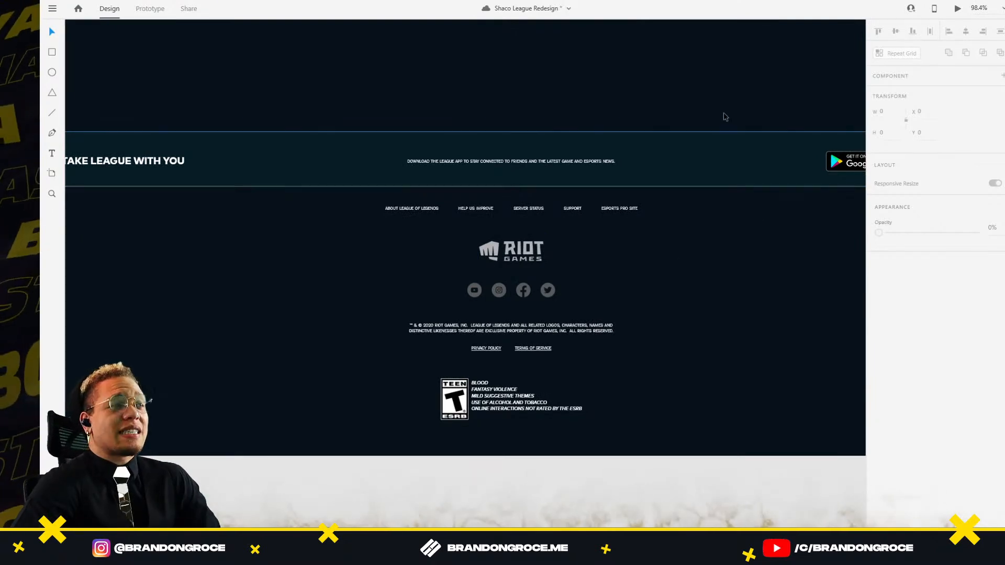
left_click(699, 175)
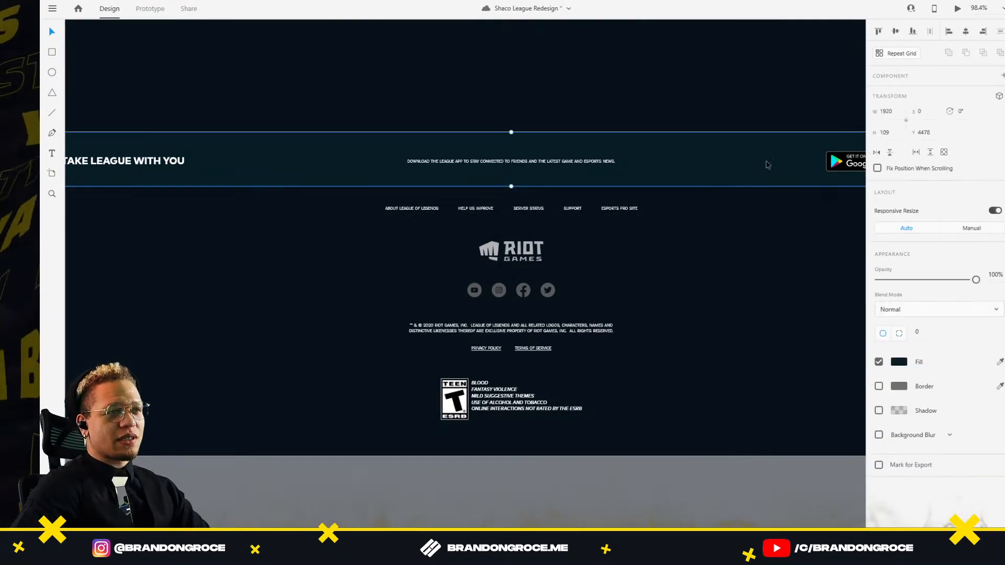
left_click_drag(764, 161, 590, 237)
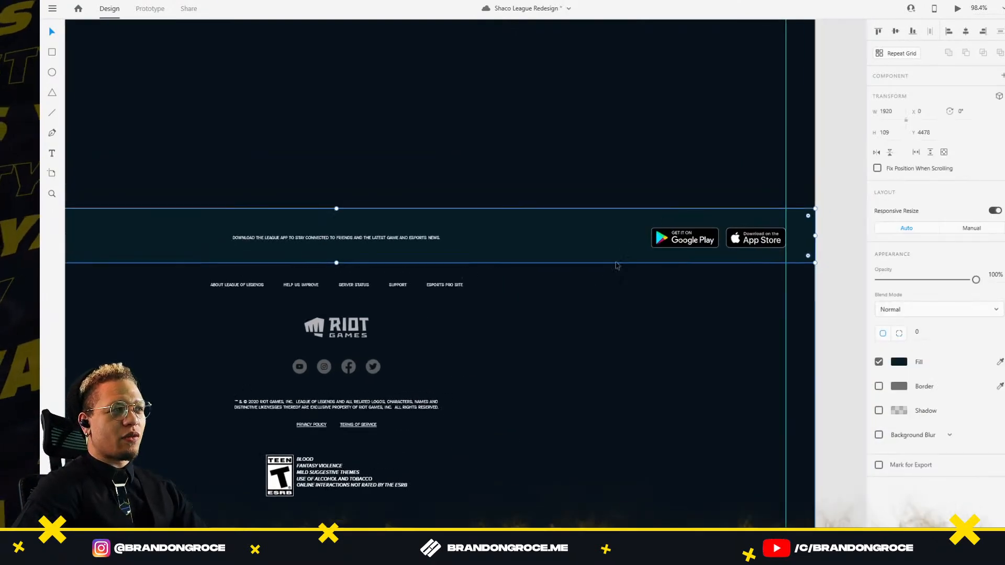
left_click(606, 226)
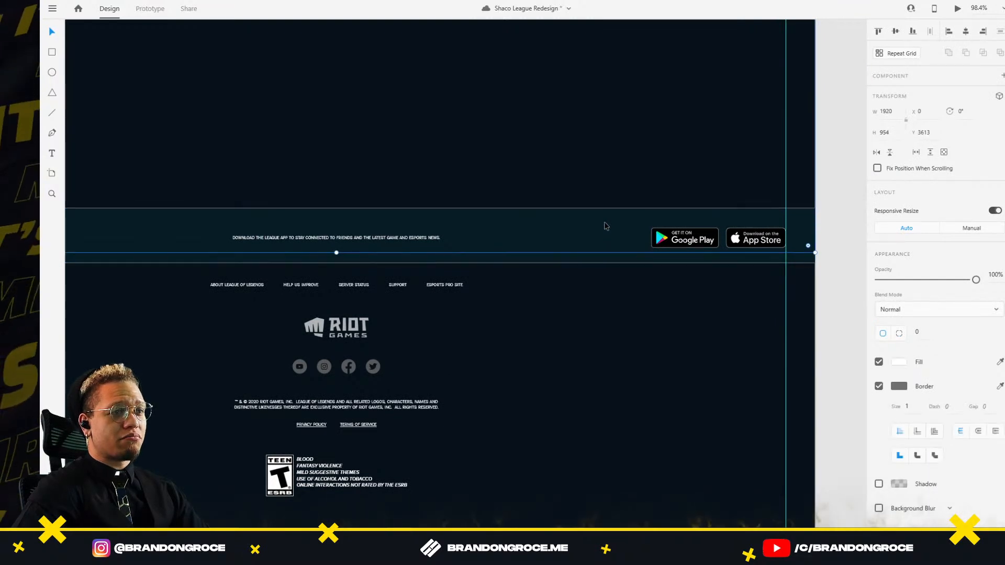
left_click(879, 386)
left_click(834, 340)
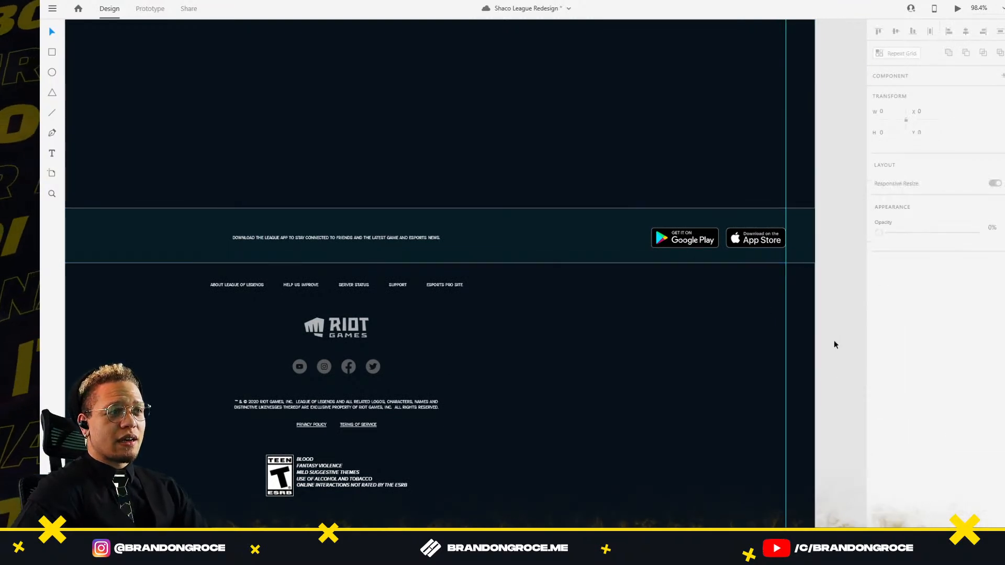
Step: Remove the borders from the dark background rectangles above and below the app download band
left_click(562, 235)
left_click(878, 387)
left_click(673, 326)
left_click(878, 387)
left_click(496, 79)
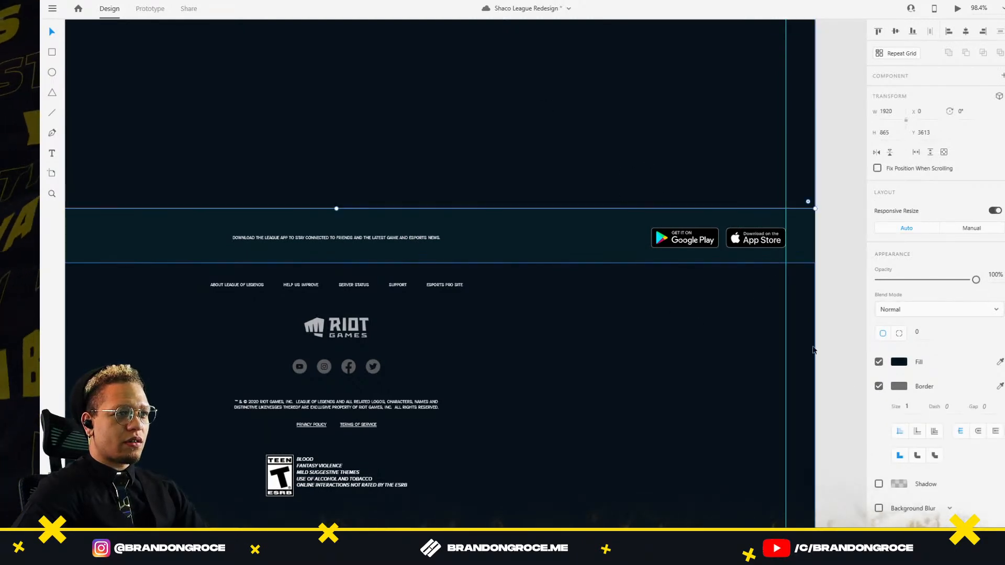
left_click(878, 386)
Step: Examine the upper and lower edges of the app download band up close for leftover lines or gaps against the dark rectangles
scroll(776, 271, "up", 10)
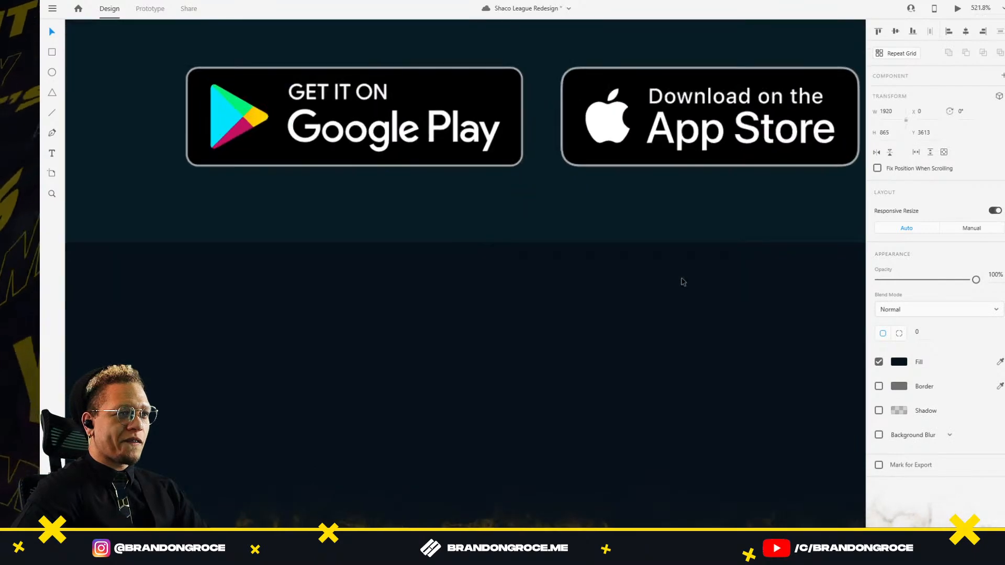
left_click(650, 213)
left_click_drag(332, 297, 722, 326)
scroll(722, 326, "down", 10)
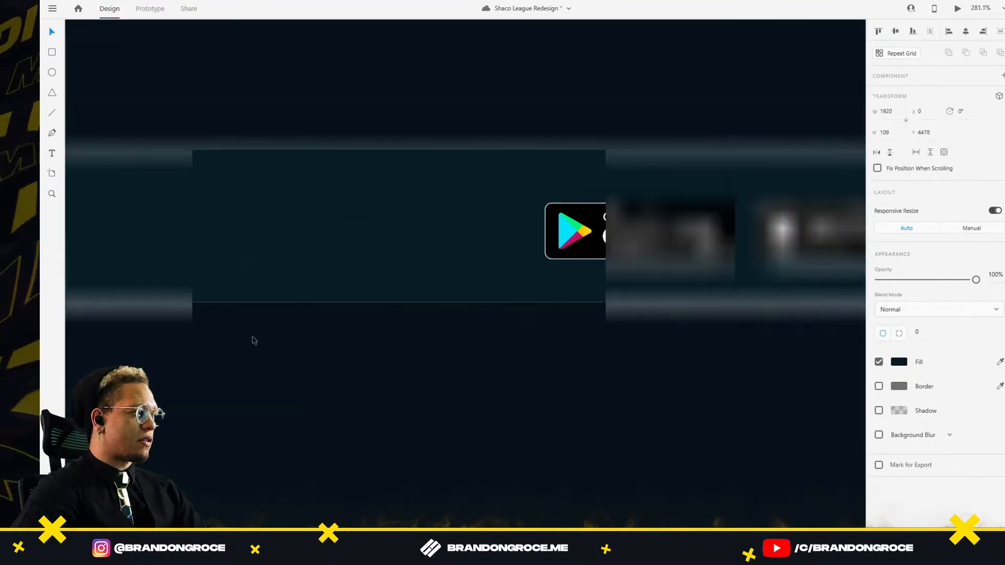
scroll(494, 334, "up", 10)
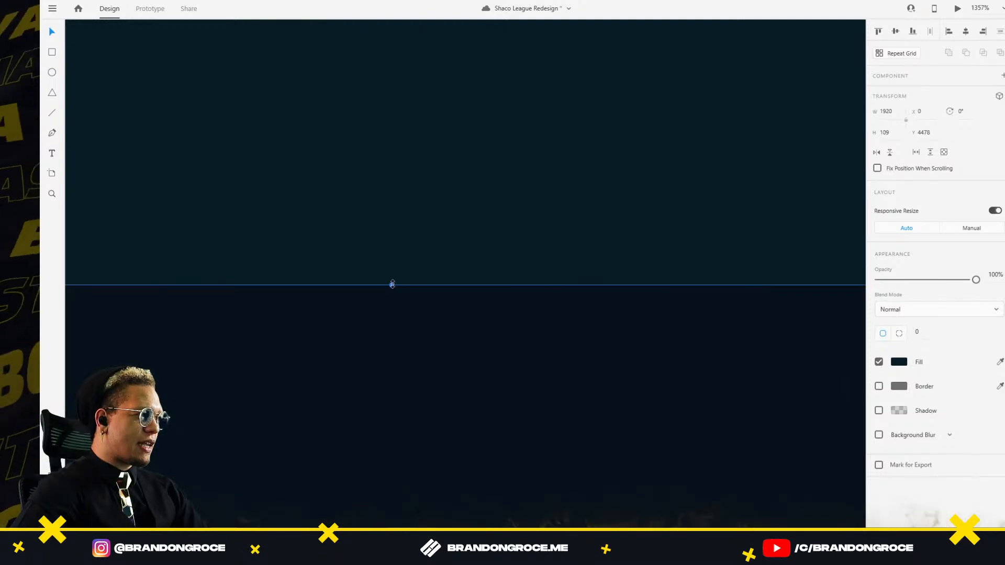
left_click(429, 328)
scroll(452, 325, "down", 5)
scroll(452, 325, "down", 6)
left_click(678, 251)
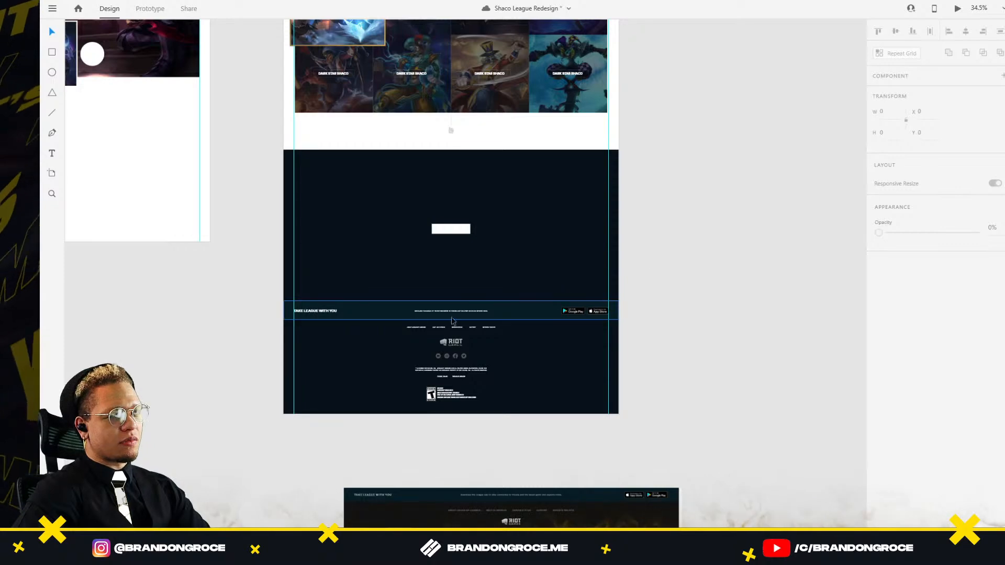
scroll(368, 316, "up", 4)
left_click(575, 280)
scroll(622, 269, "up", 4)
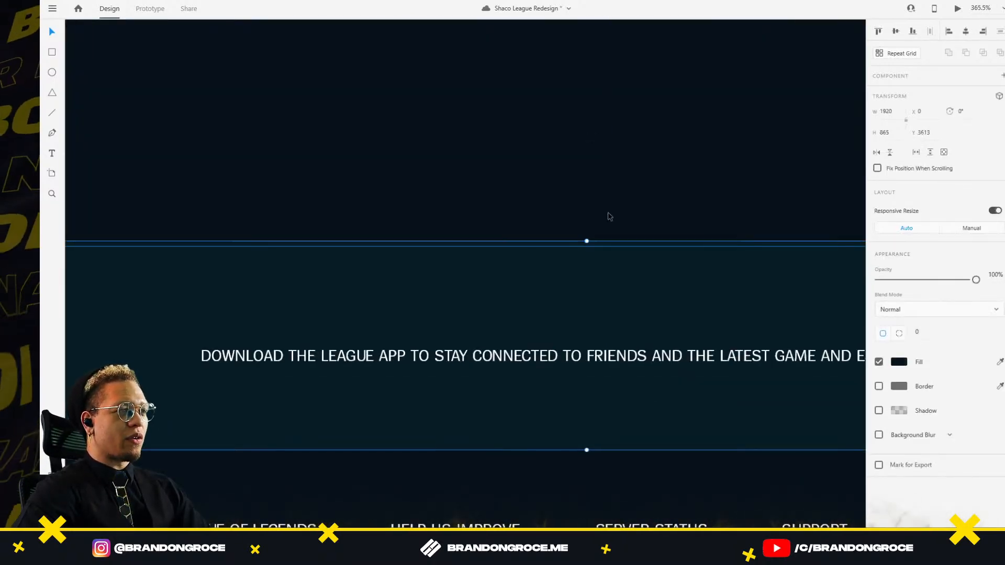
scroll(624, 238, "down", 5)
scroll(625, 238, "down", 5)
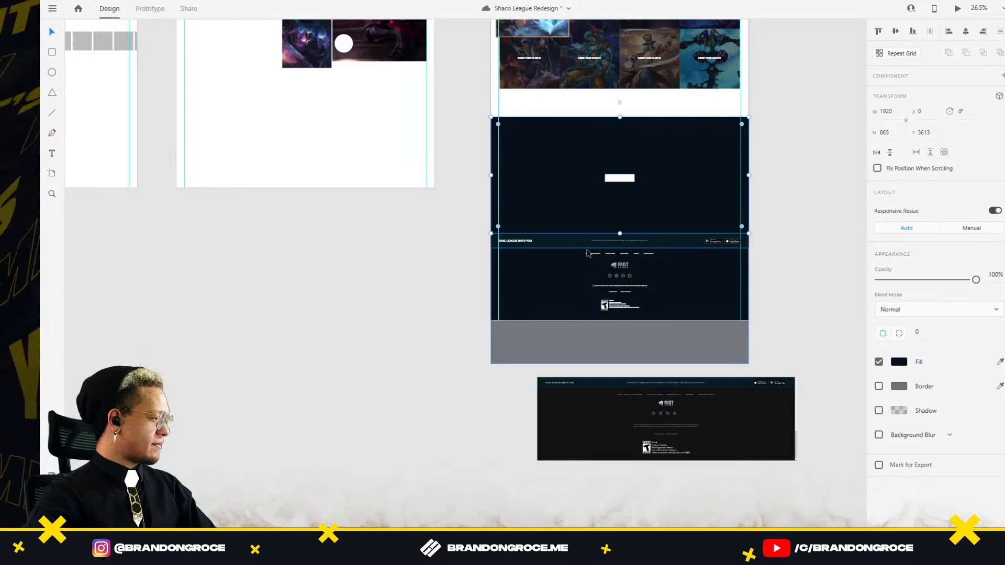
scroll(565, 266, "up", 5)
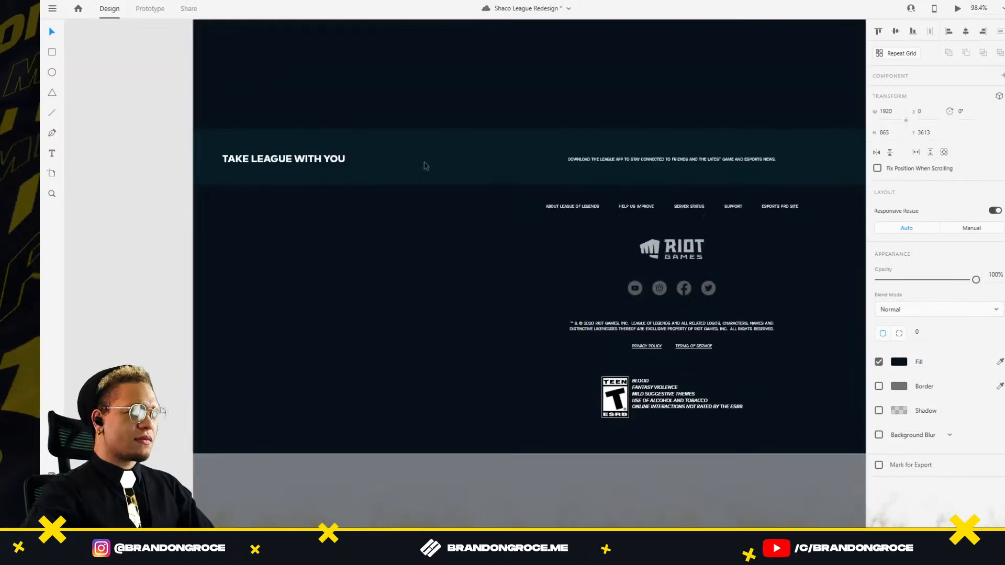
left_click(350, 163)
left_click_drag(678, 153, 486, 167)
left_click(521, 173, "shift")
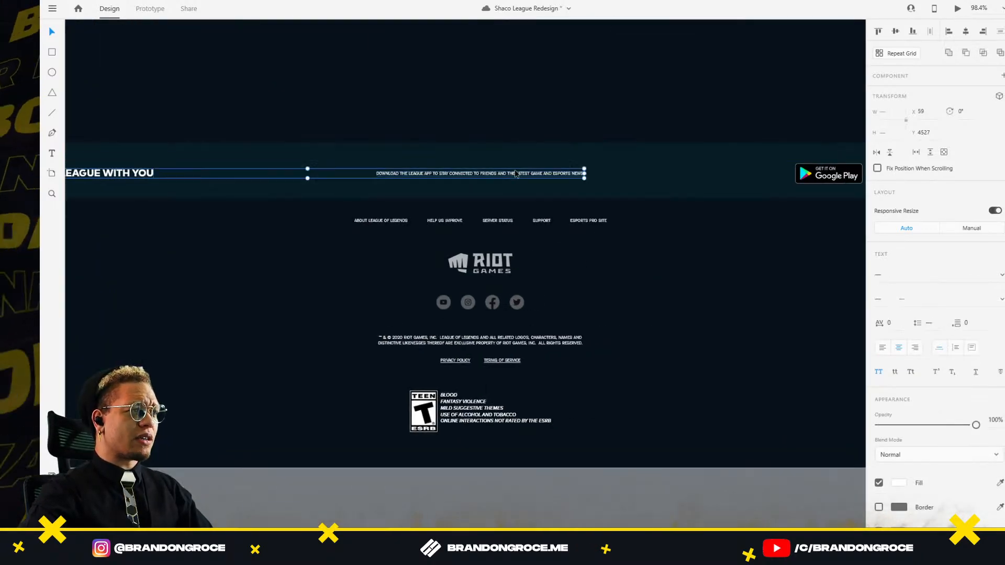
left_click_drag(832, 178, 554, 192)
left_click(554, 191, "shift")
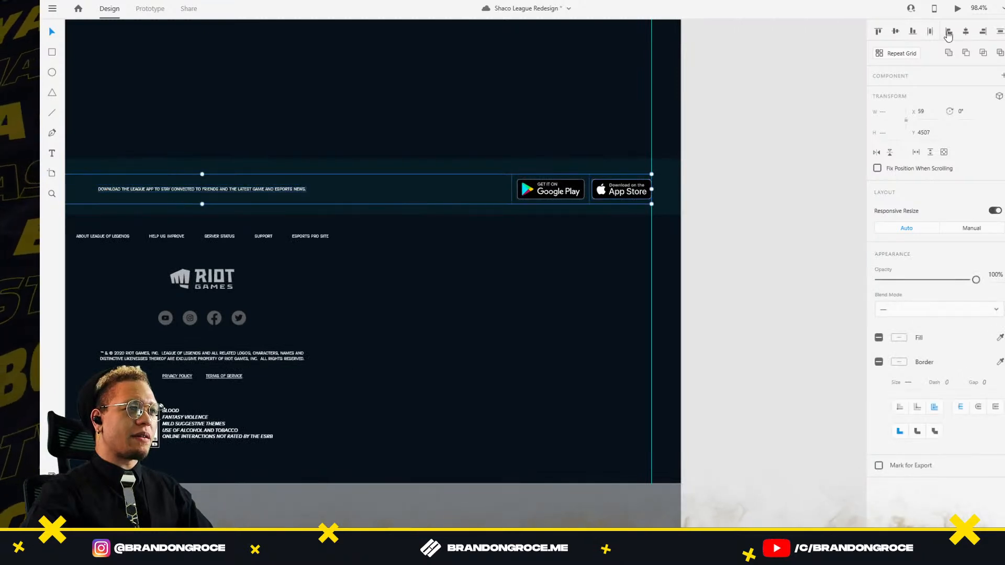
left_click(494, 170)
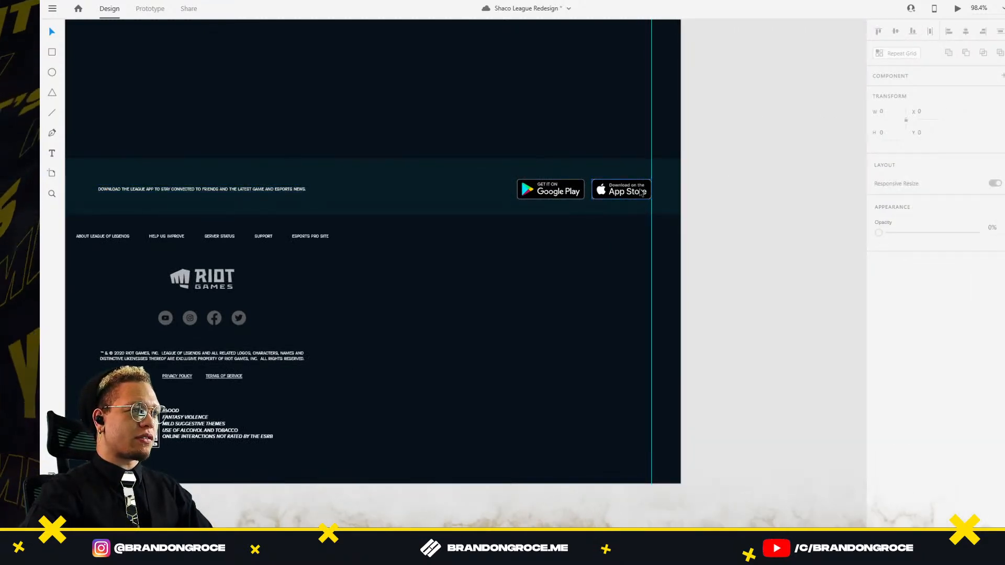
Step: Select both store badges, the download description and the Take League With You heading together in the app download band
double_click(571, 191)
left_click_drag(264, 202, 500, 182)
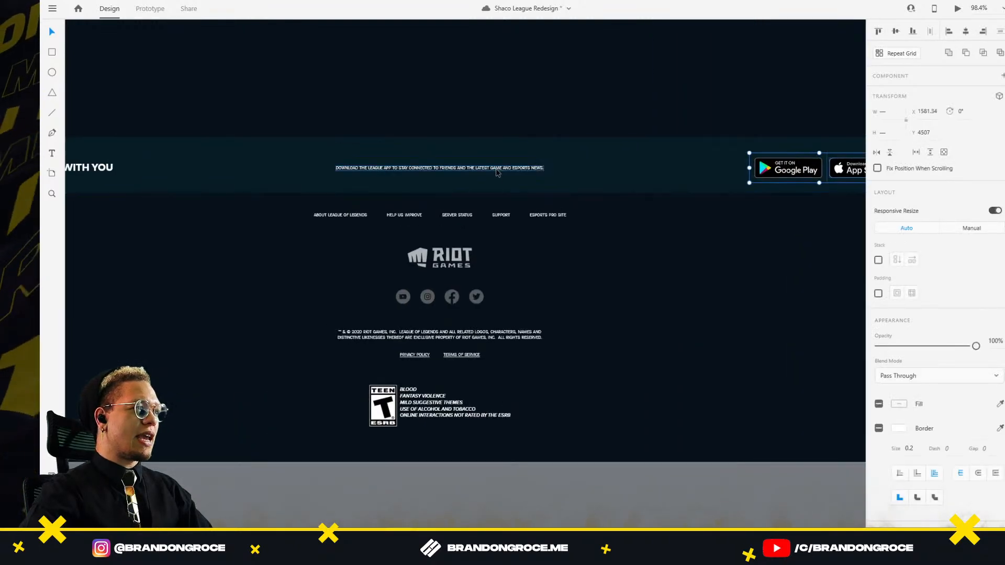
left_click(497, 169, "shift")
left_click_drag(259, 167, 483, 172)
left_click(238, 173)
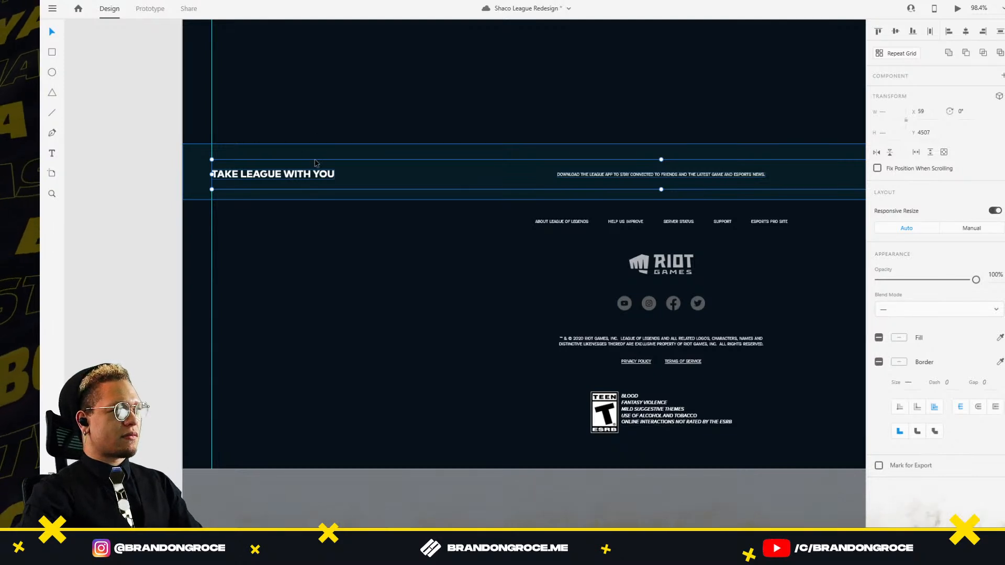
Step: Group the Take League With You banner's contents and centre the group vertically within the teal bar
key("ctrl+g")
left_click(368, 156, "shift")
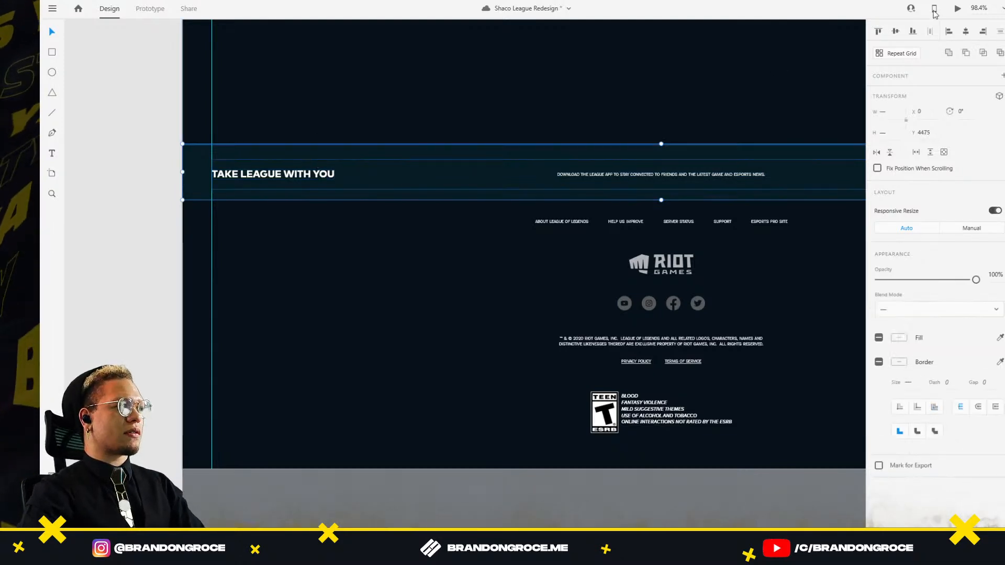
left_click(897, 33)
left_click(464, 311)
scroll(466, 305, "down", 4)
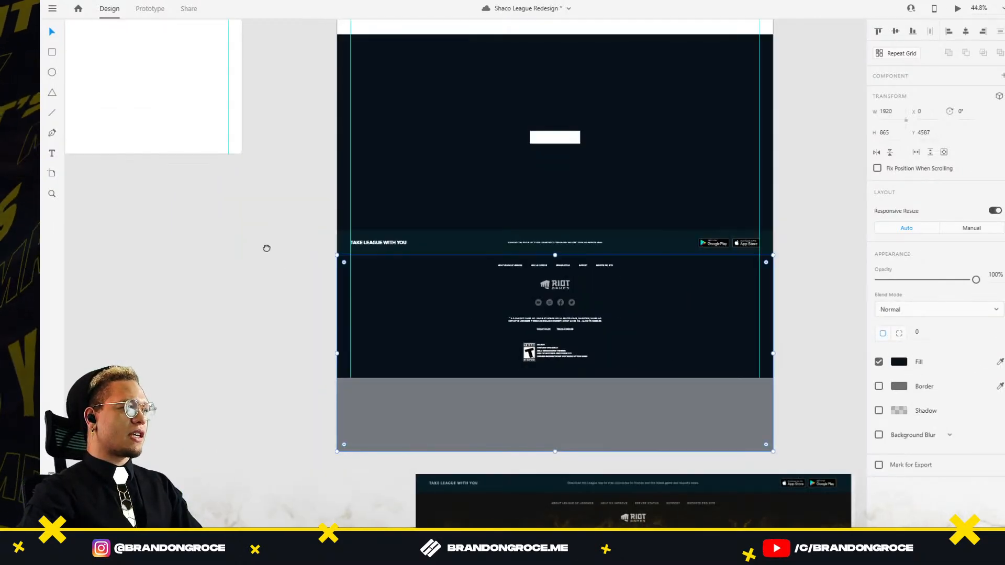
left_click(268, 247)
left_click(399, 244)
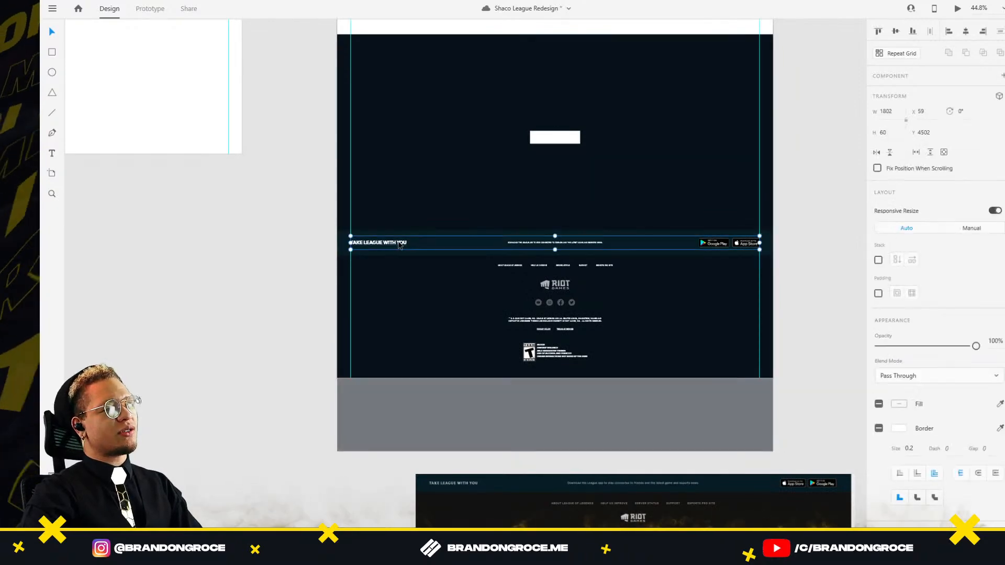
double_click(399, 244)
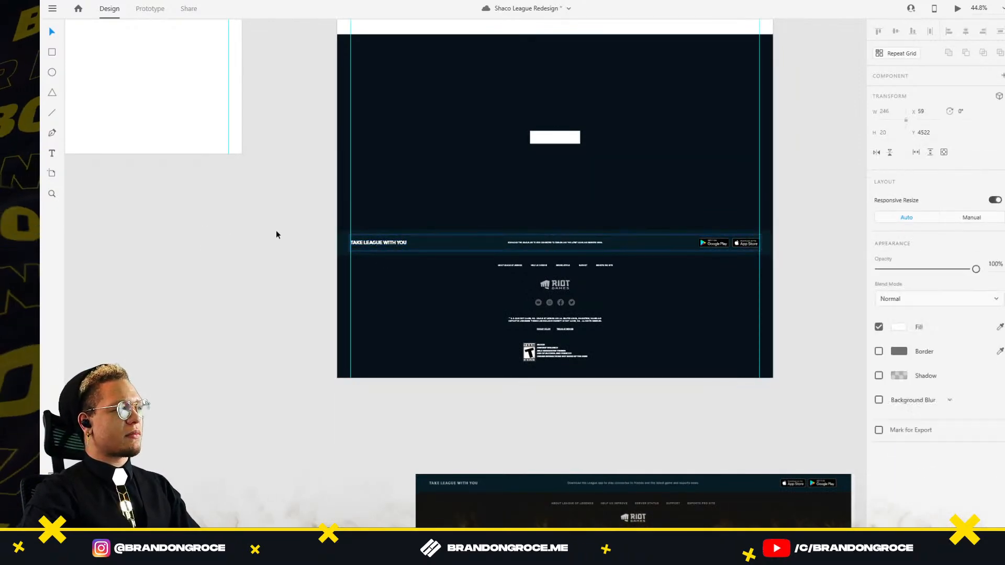
left_click(276, 231)
Step: Extend the dark background rectangle down behind the Available Skins section, to a height of about 3613
left_click_drag(254, 282, 253, 331)
scroll(252, 331, "up", 5)
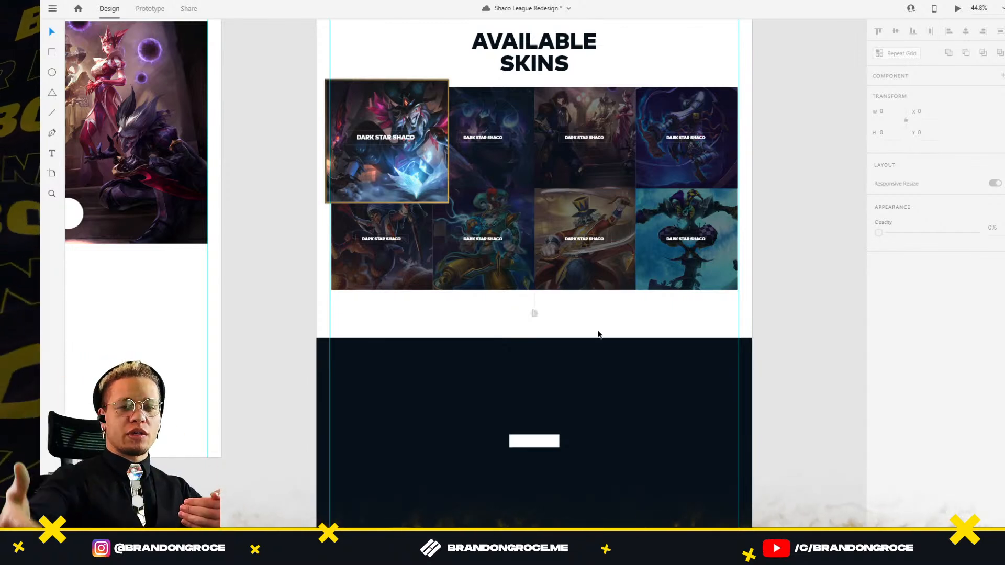
scroll(669, 407, "down", 3)
left_click_drag(713, 406, 595, 366)
left_click(547, 126)
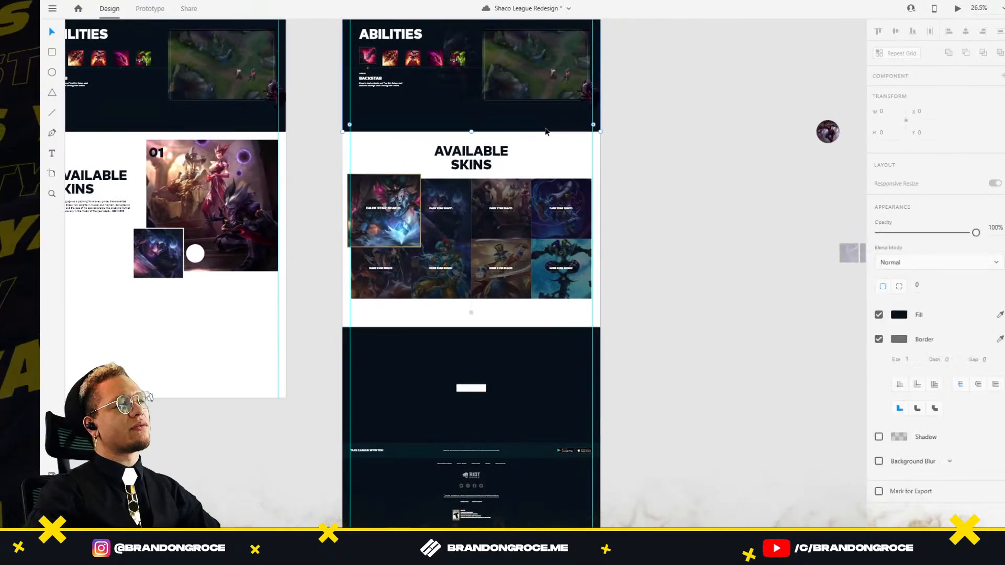
left_click_drag(472, 132, 450, 327)
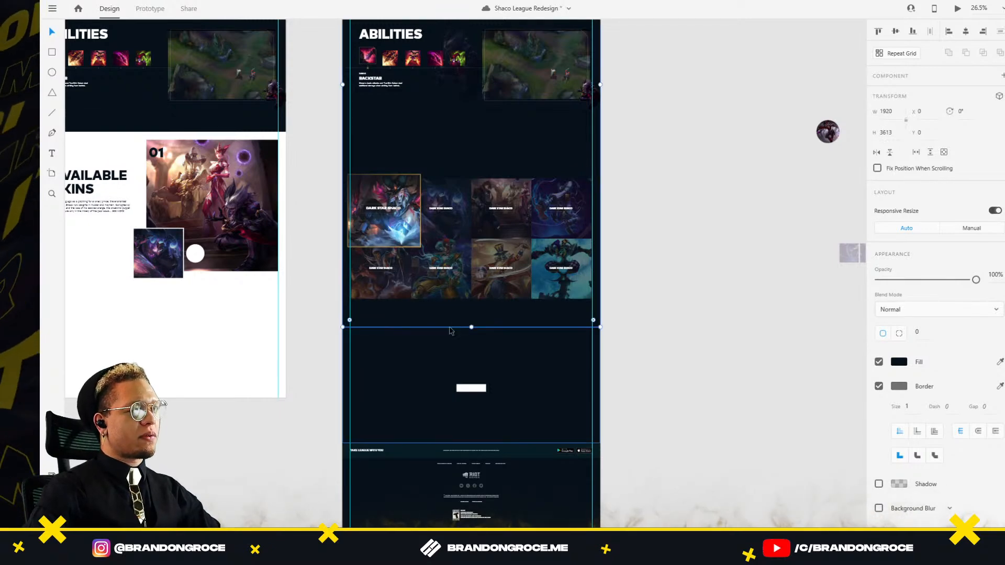
Step: Remove the border from the dark background rectangle behind the Abilities and Available Skins sections
scroll(463, 335, "up", 5)
scroll(497, 296, "up", 8)
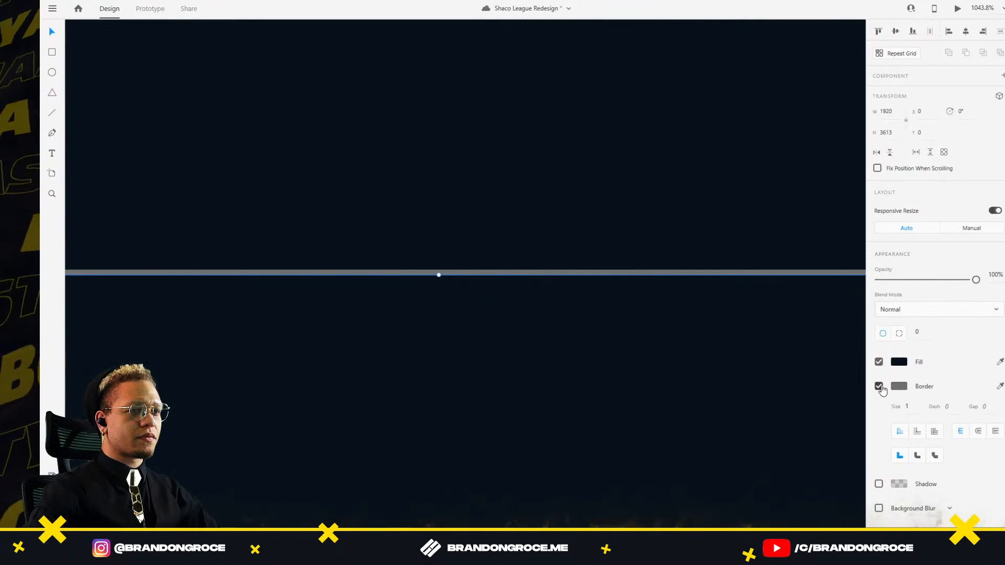
left_click(882, 389)
scroll(418, 283, "down", 15)
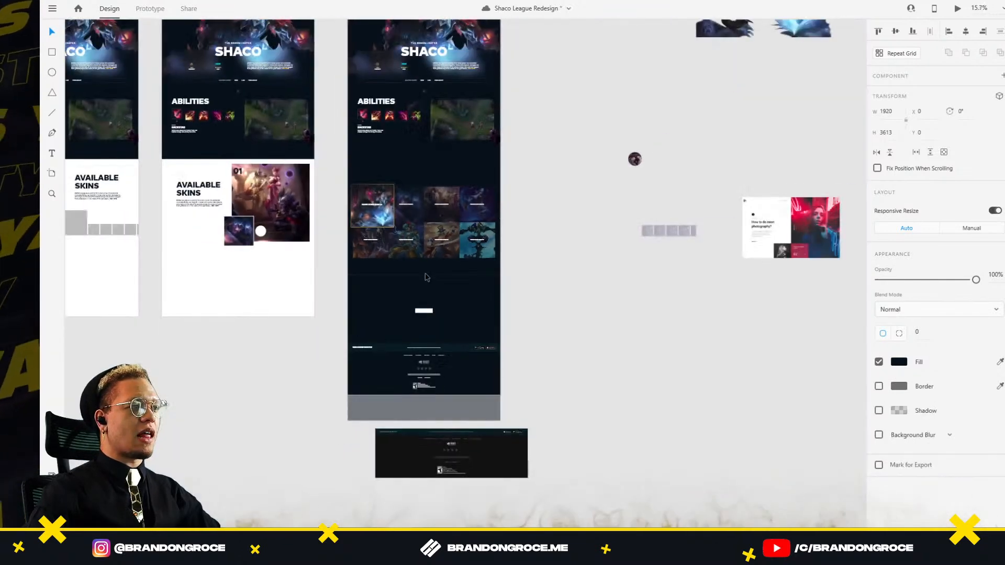
left_click(426, 277)
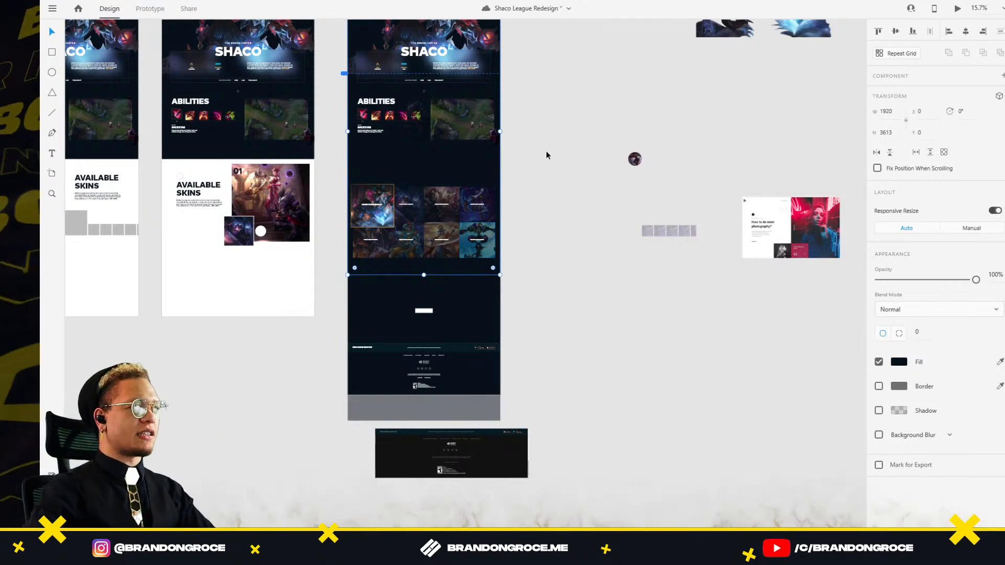
Step: Change the Available Skins heading's fill colour to white, #FFFFFF
scroll(397, 205, "up", 5)
left_click(456, 119)
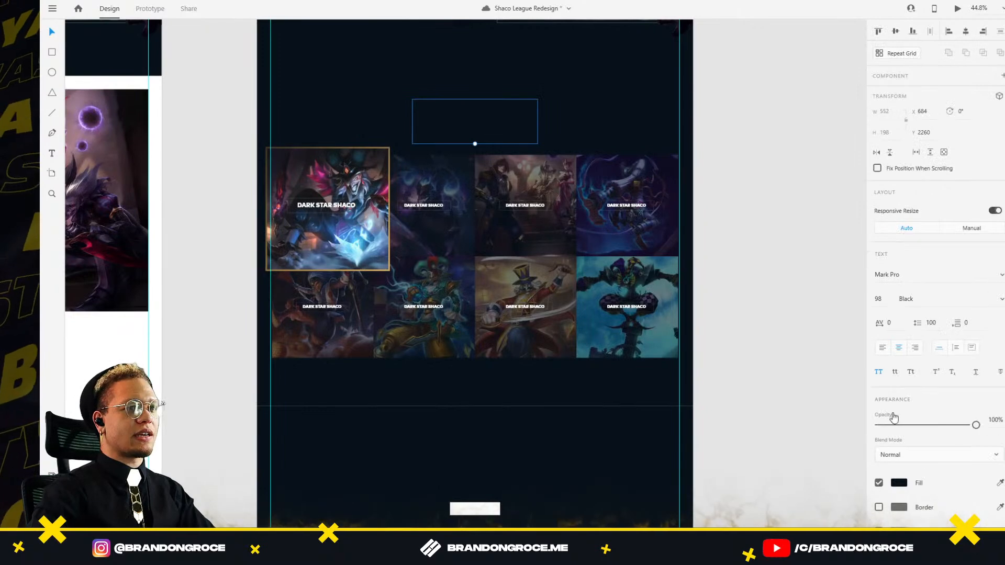
left_click(903, 484)
left_click(756, 495)
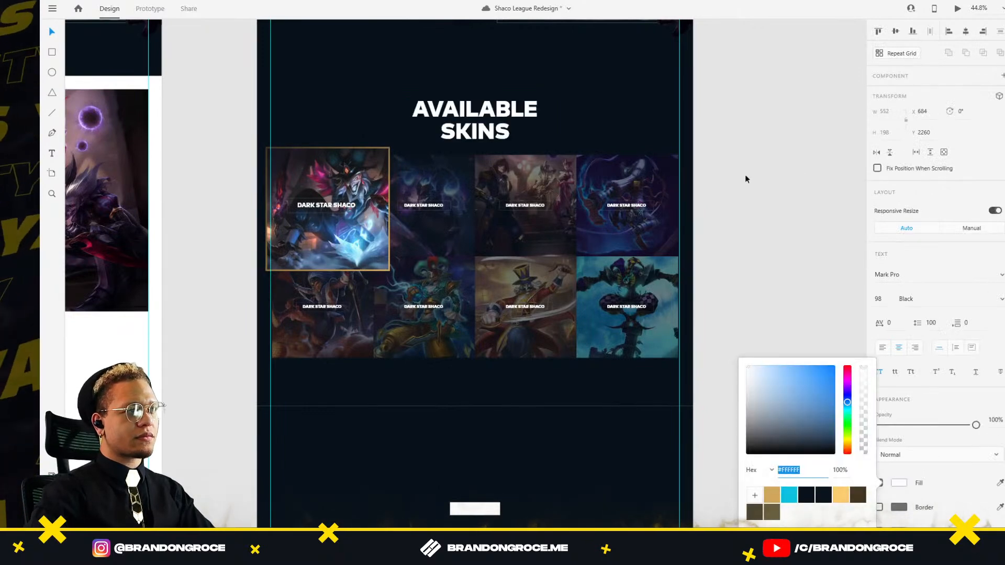
left_click(742, 179)
Step: Move the Available Skins heading and the skin grid up together, closer to the Abilities section
scroll(749, 170, "down", 4)
left_click_drag(759, 166, 685, 250)
left_click_drag(438, 226, 685, 335)
scroll(607, 249, "up", 1)
scroll(608, 250, "up", 5)
left_click_drag(467, 224, 467, 169)
left_click(794, 187)
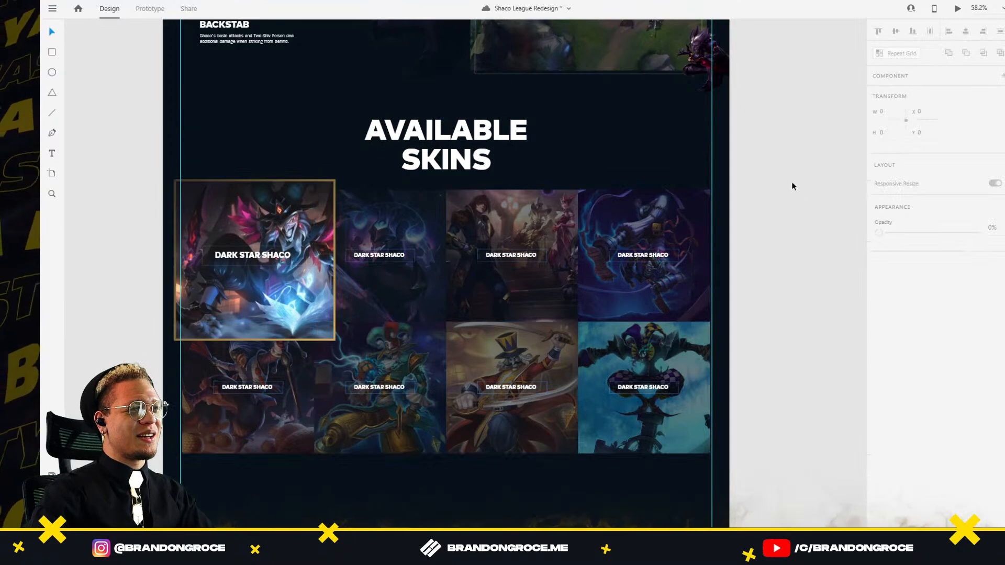
Step: Shorten the dark background rectangle behind the skins section to a height of about 3581
scroll(793, 184, "down", 5)
scroll(676, 271, "up", 3)
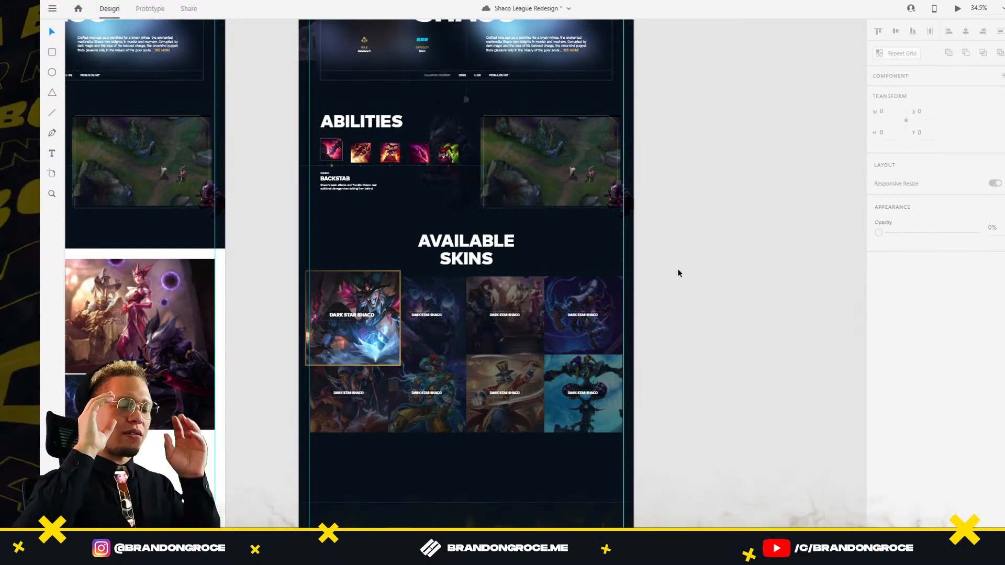
scroll(780, 293, "down", 4)
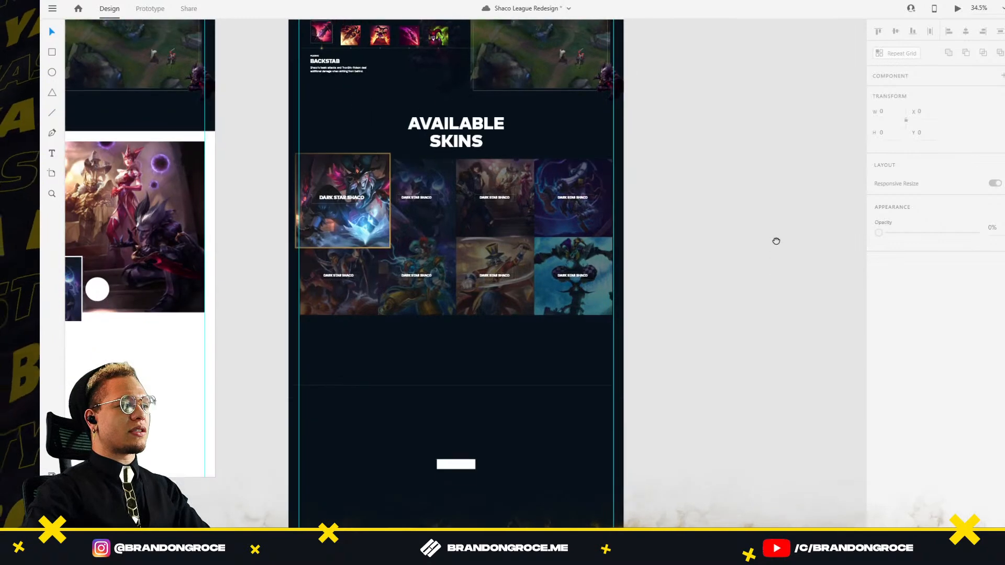
left_click(504, 292)
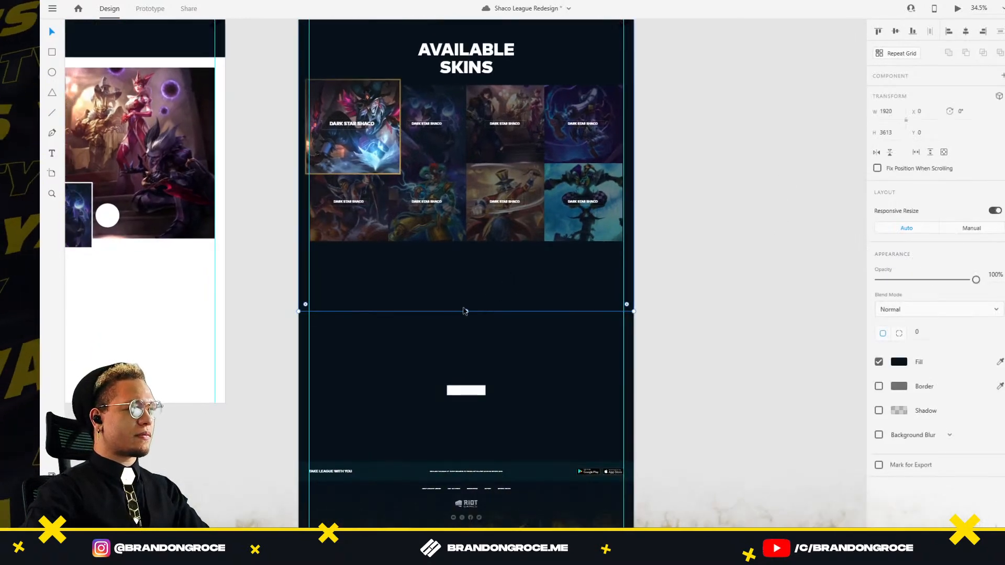
mouse_move(466, 311)
left_mouse_down()
mouse_move(467, 261)
mouse_move(465, 306)
left_mouse_up()
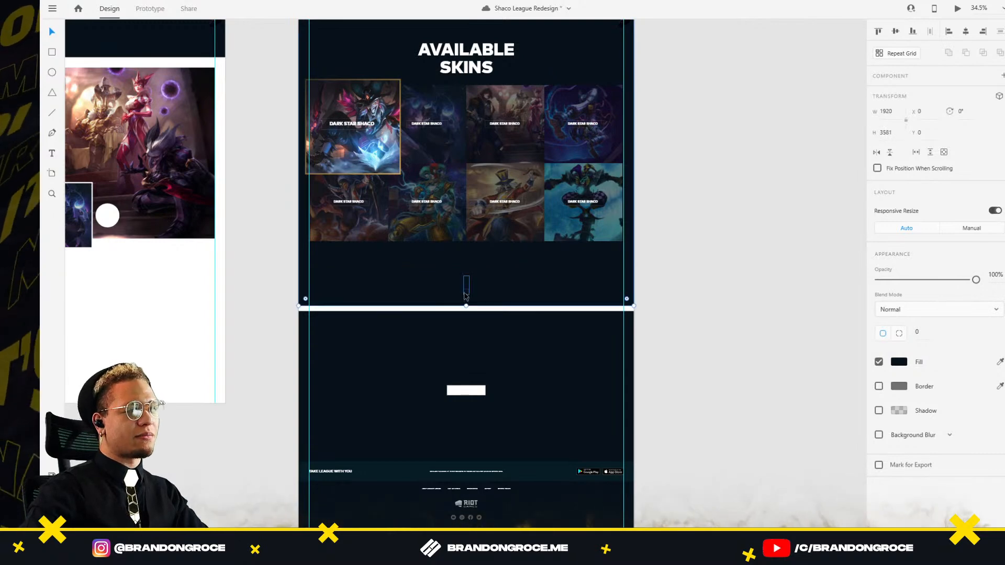
Step: Edit the League logo image below the skin grid in Photoshop, inverting its colours, and return to Adobe XD
left_click(466, 285)
scroll(461, 291, "up", 5)
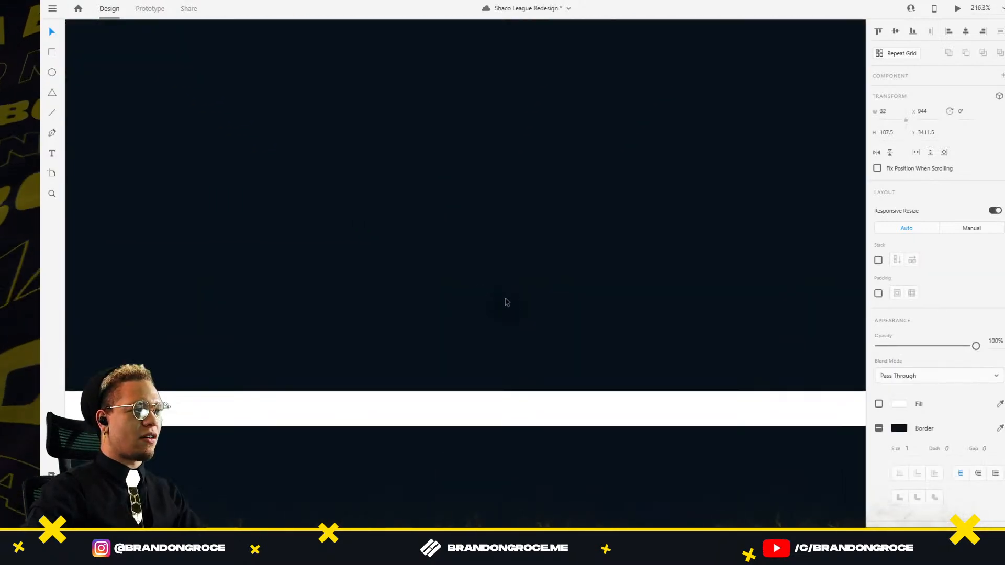
double_click(517, 314)
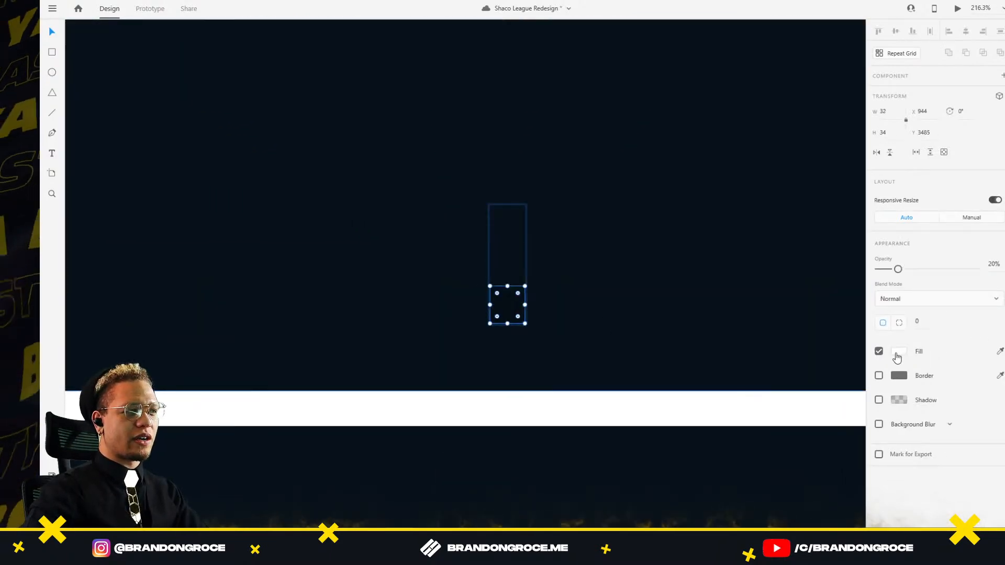
right_click(516, 314)
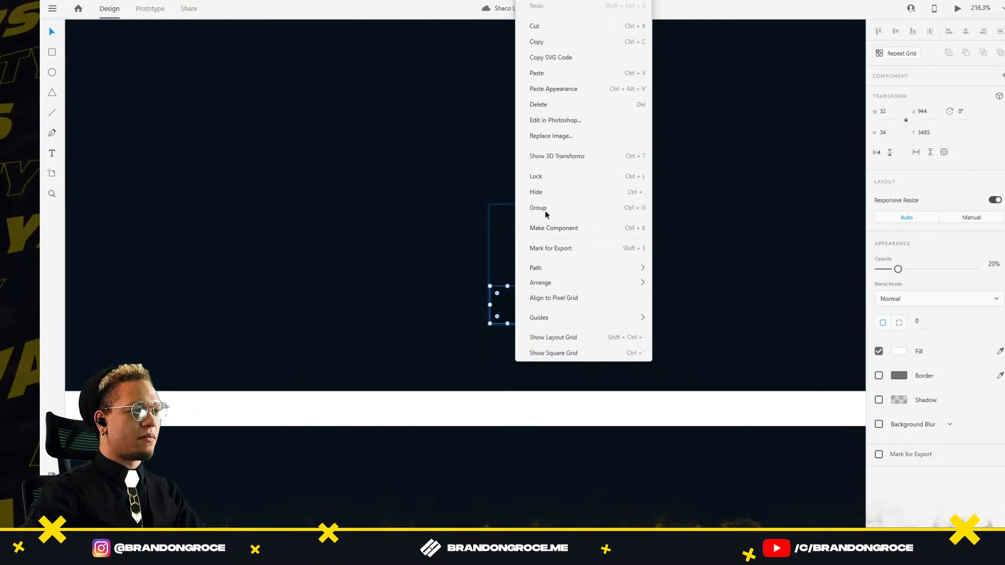
left_click(549, 121)
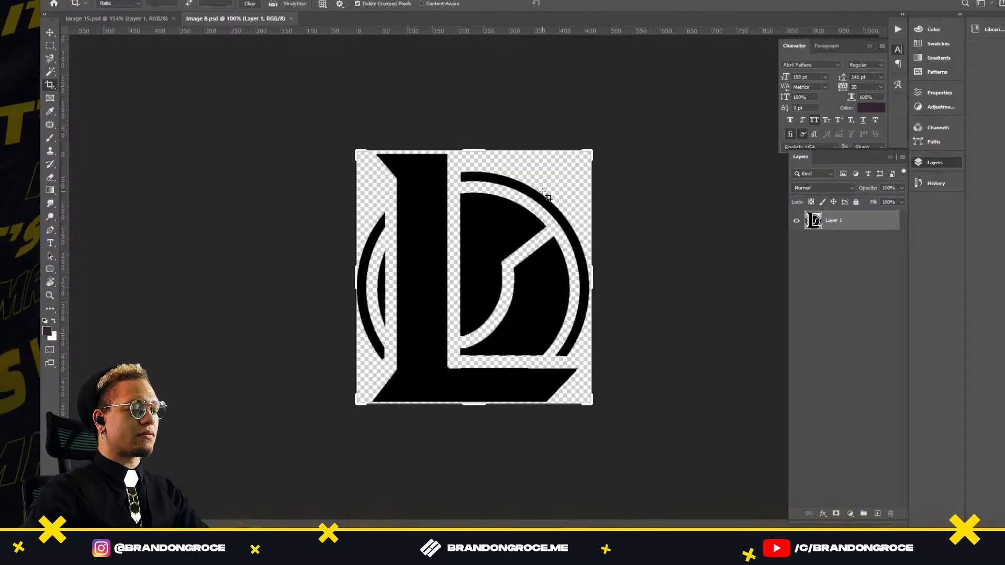
key("ctrl+i")
key("alt+Tab")
key("alt")
Step: Change the border colour of the thin vertical line above the League logo to white
left_click(508, 240)
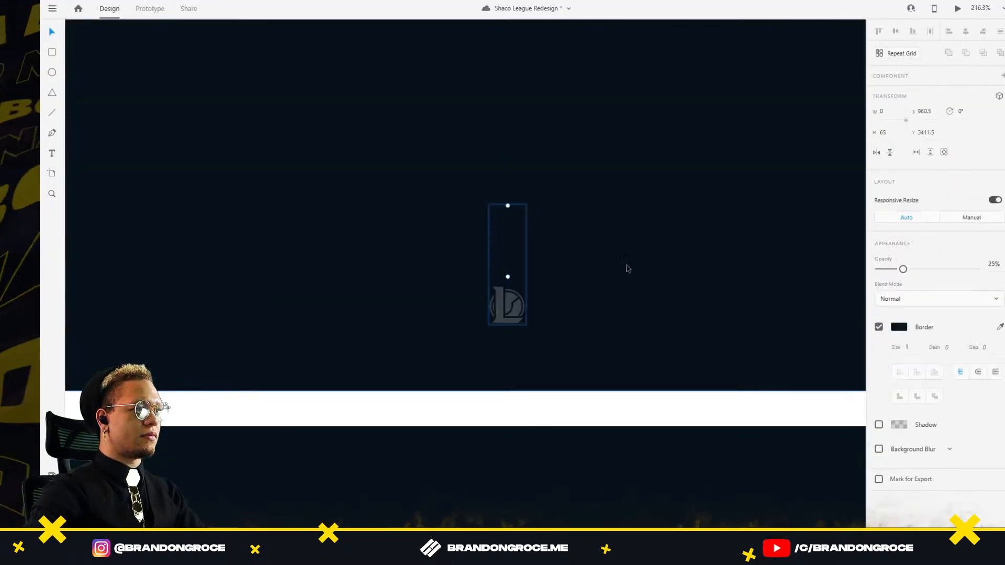
left_click(899, 328)
left_click_drag(810, 323, 745, 247)
left_click(637, 139)
left_click(645, 180)
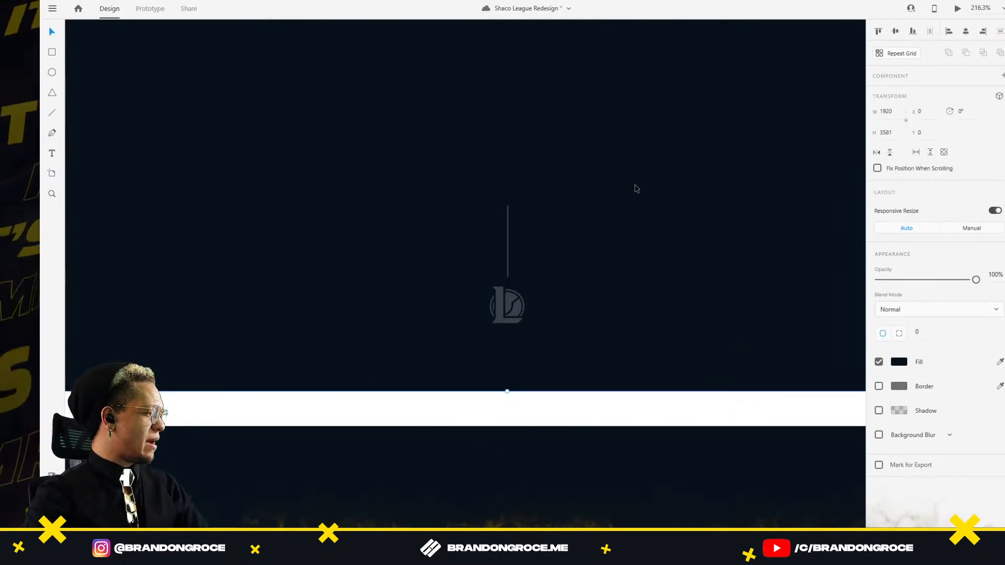
Step: Move the line-and-logo group up to just below the skin grid, at about Y 3238.5
scroll(607, 199, "down", 3)
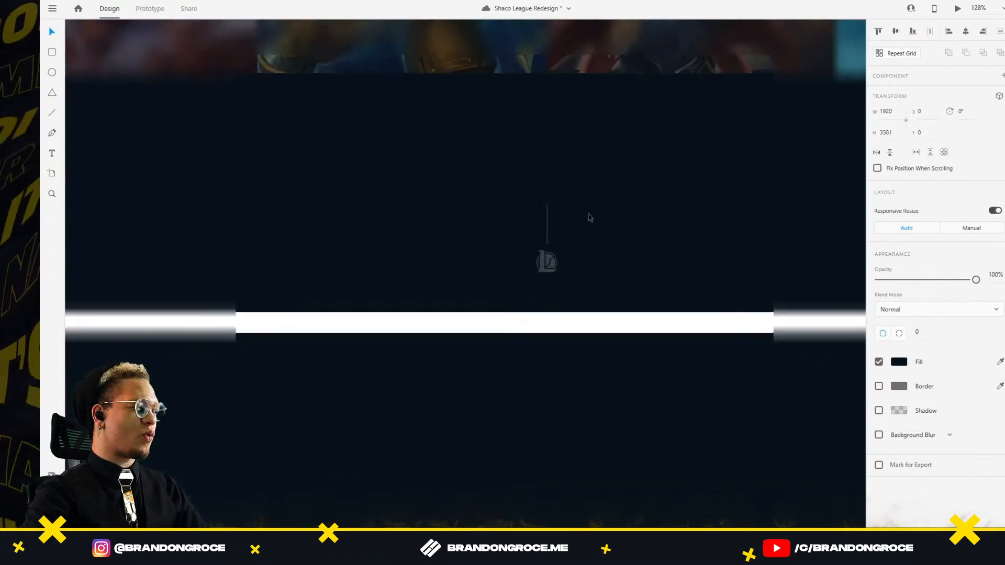
left_click_drag(557, 267, 558, 154)
scroll(588, 207, "down", 3)
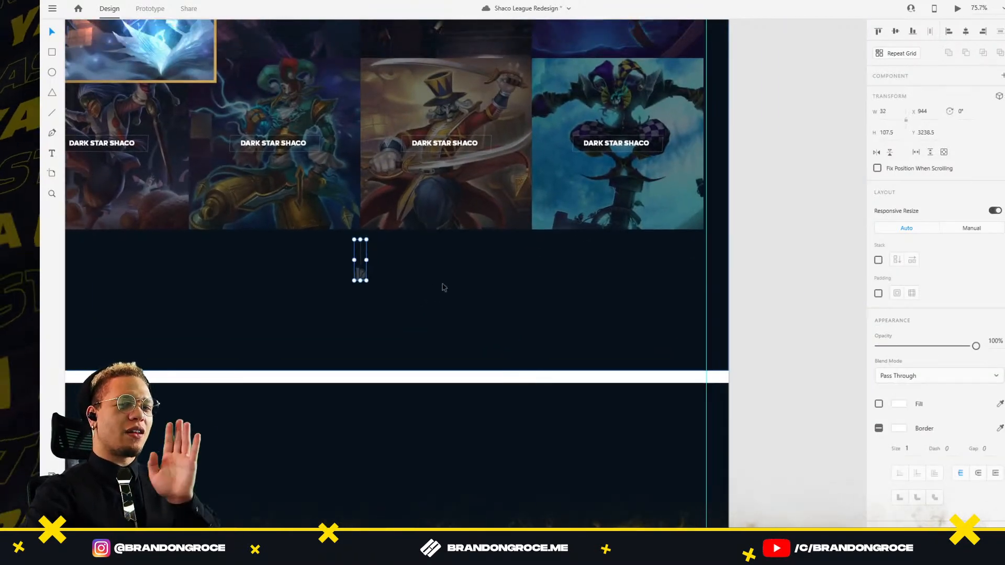
scroll(484, 291, "down", 3)
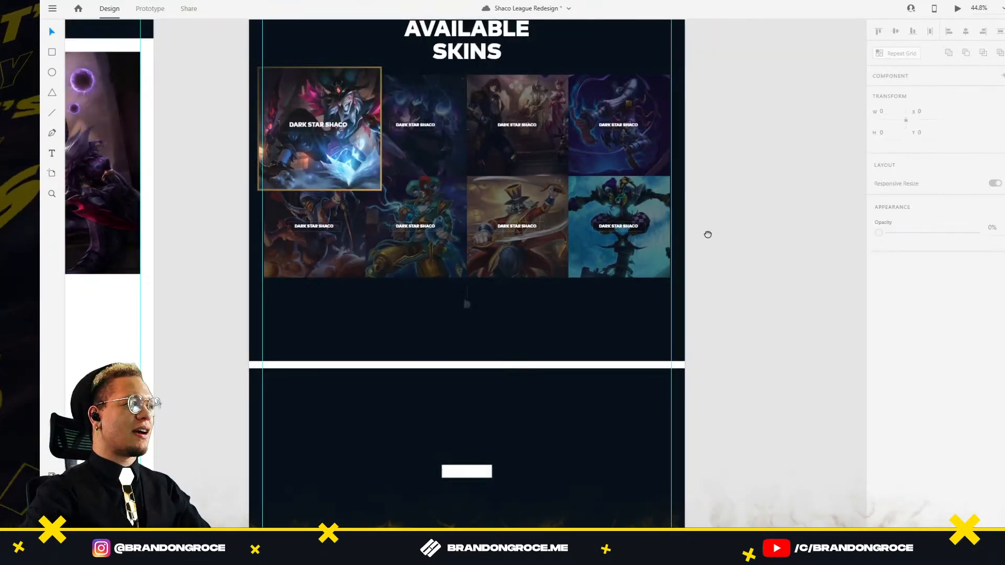
Step: Move the Available Skins heading, skin grid and line-and-logo group down slightly together
left_click_drag(708, 235, 698, 416)
left_click_drag(229, 280, 752, 502)
left_click(615, 211, "shift")
left_click_drag(500, 313, 499, 323)
left_click(684, 297)
Step: Shorten the dark background rectangle to end just below the League logo, at a height of about 3488
scroll(694, 321, "down", 2)
left_click_drag(697, 334, 683, 125)
left_click_drag(505, 275, 505, 259)
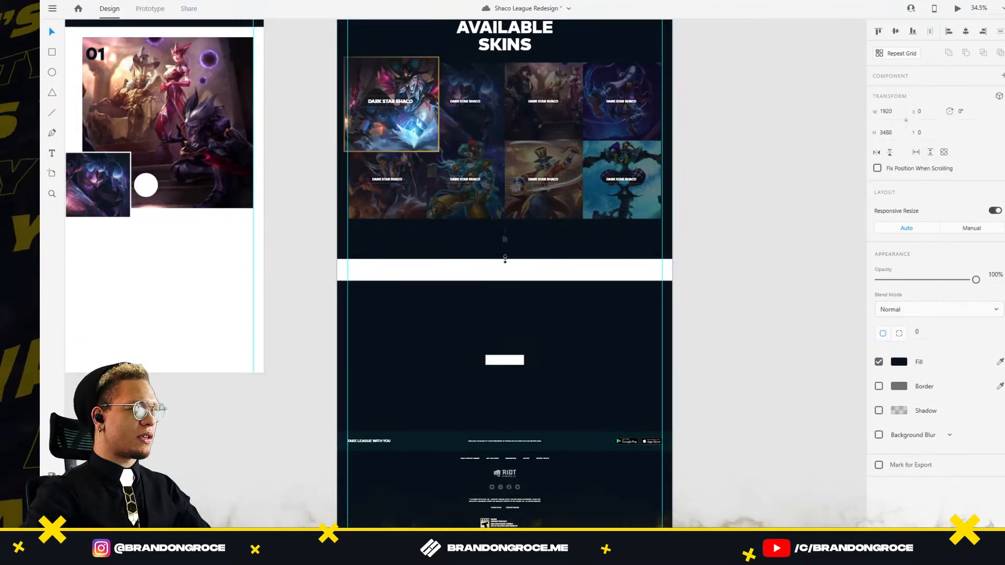
Step: Move the lower dark section and footer elements up together to close the white gap below the skins section
scroll(589, 325, "down", 3)
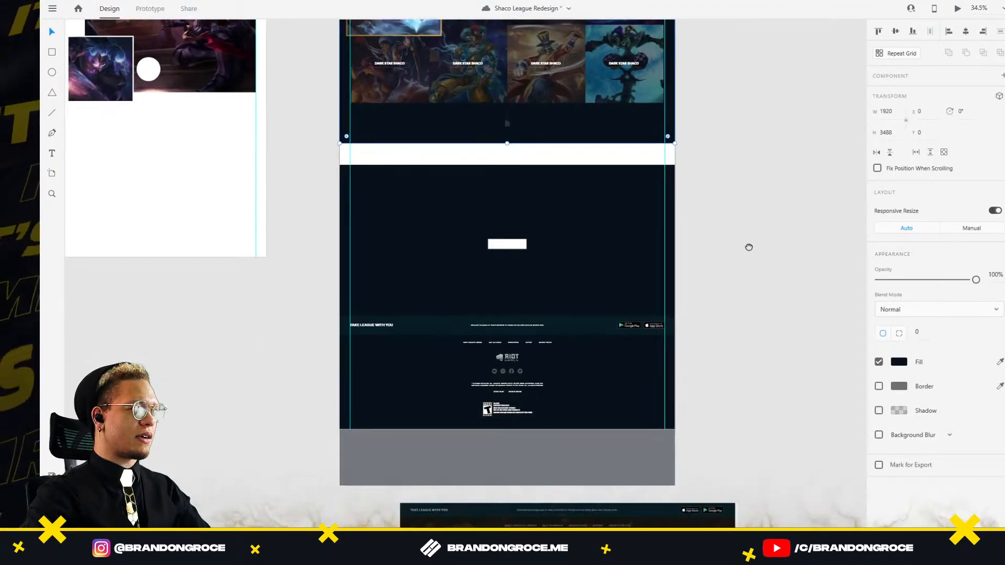
left_click_drag(325, 157, 758, 444)
left_click_drag(643, 374, 641, 354)
left_click(737, 297)
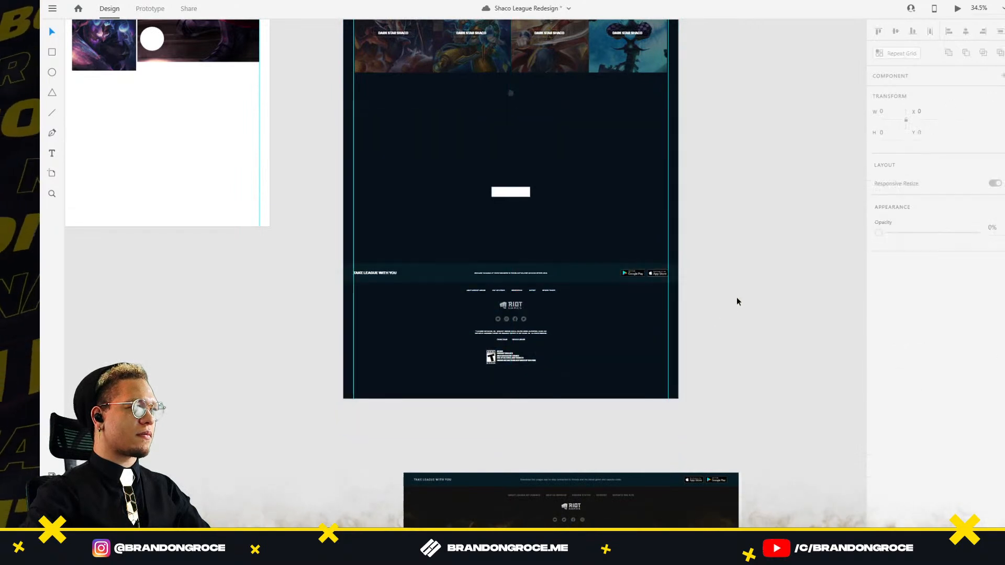
Step: Centre the white placeholder button vertically within the dark section above the footer banner
left_click(525, 193)
left_click_drag(522, 188, 523, 170)
left_click(590, 184, "shift")
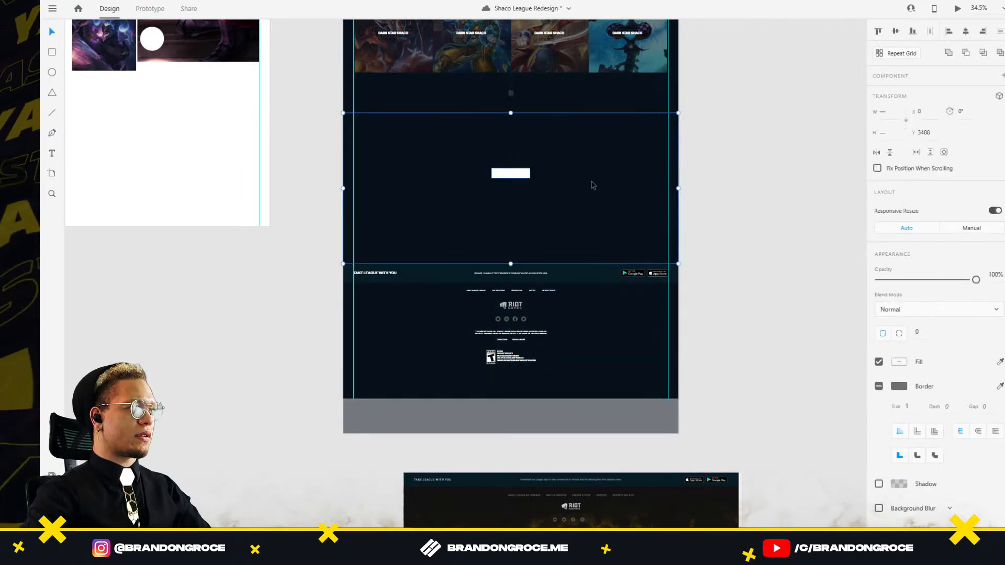
left_click(896, 31)
left_click(751, 141)
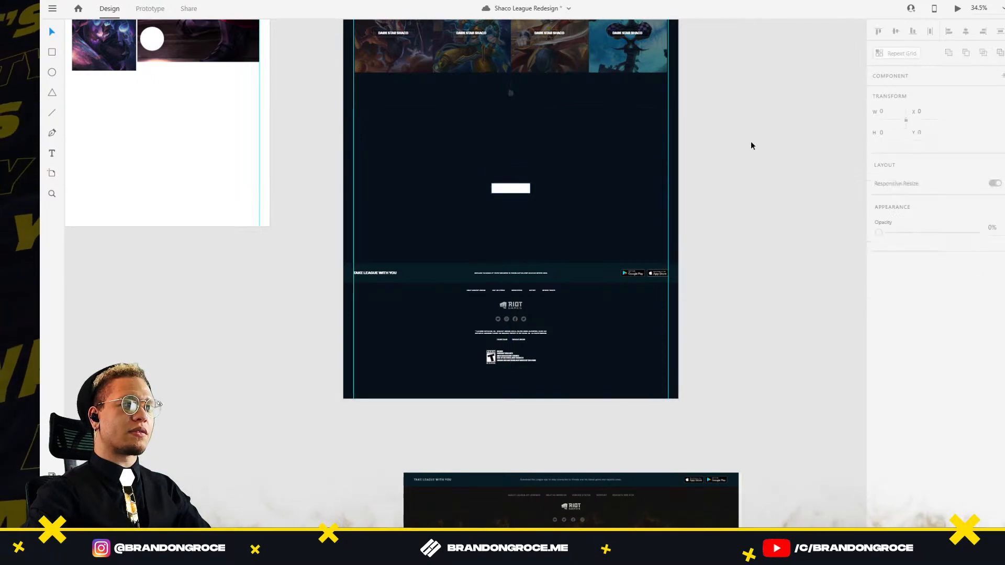
Step: Switch to the Shaco champion page in the browser and look at its Play for Free button
key("alt+Tab")
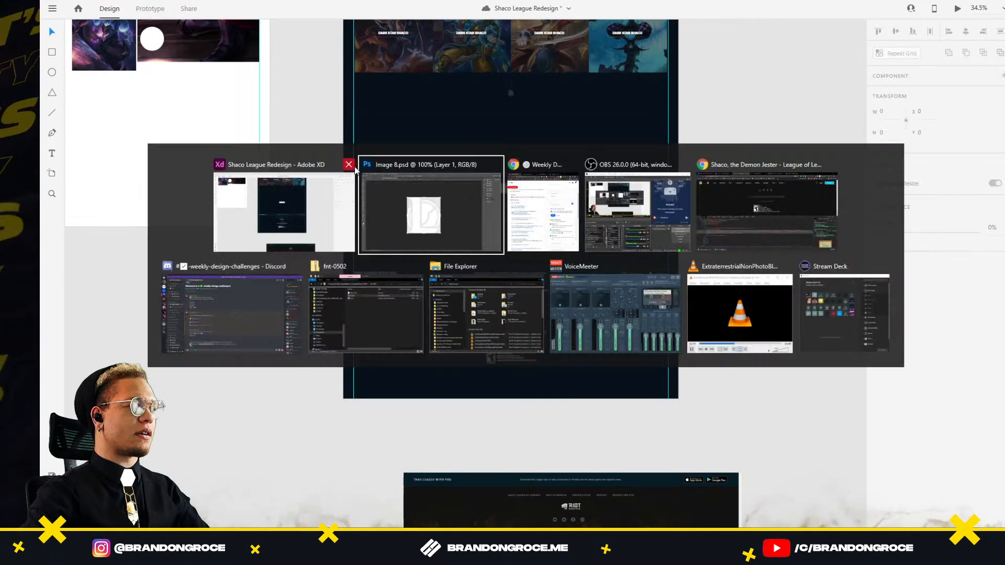
left_click(747, 194)
scroll(590, 189, "up", 1)
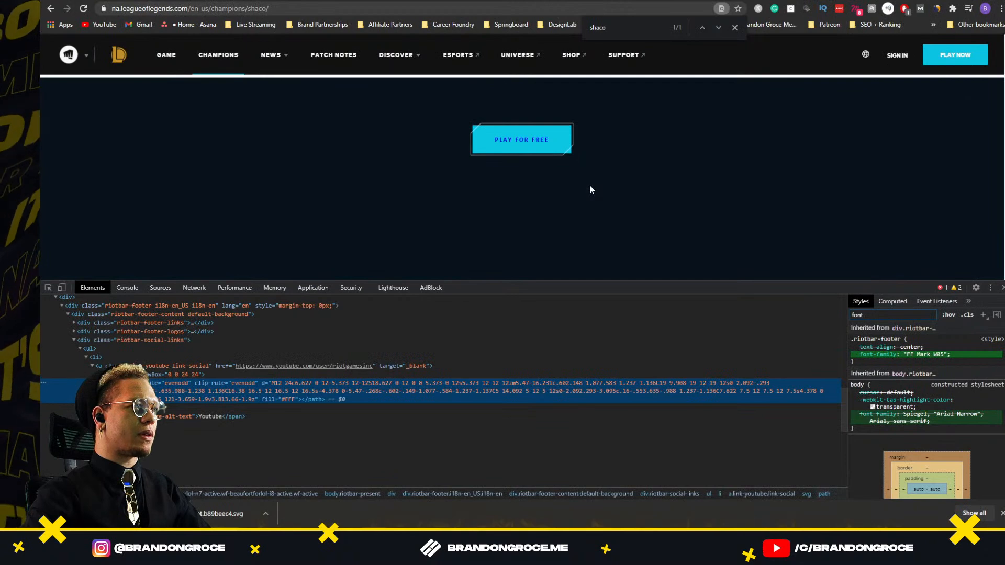
Step: Back in Adobe XD, fill the white placeholder button with the saved cyan colour and remove its border
key("alt+Tab")
scroll(519, 188, "up", 4)
left_click(518, 191)
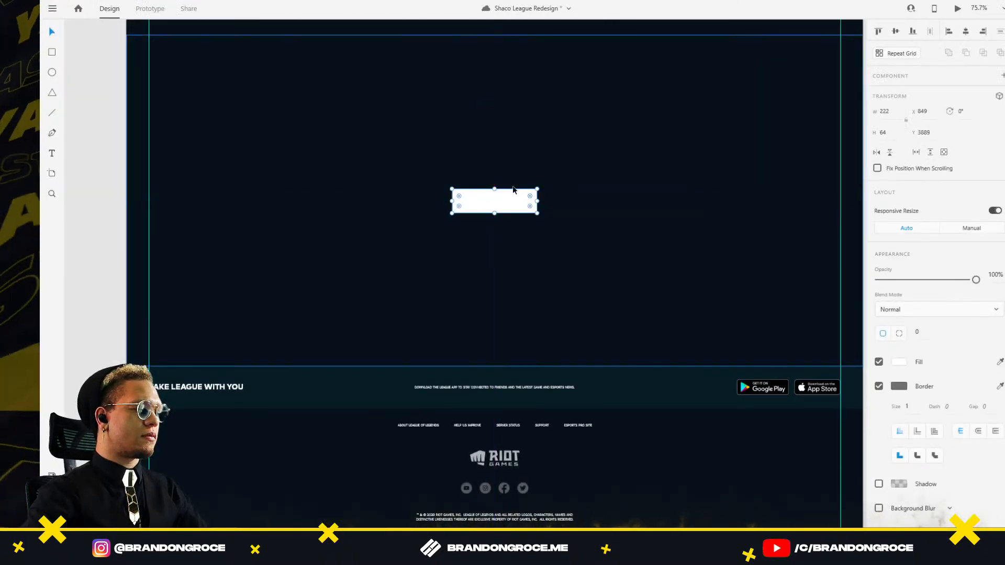
left_click(899, 361)
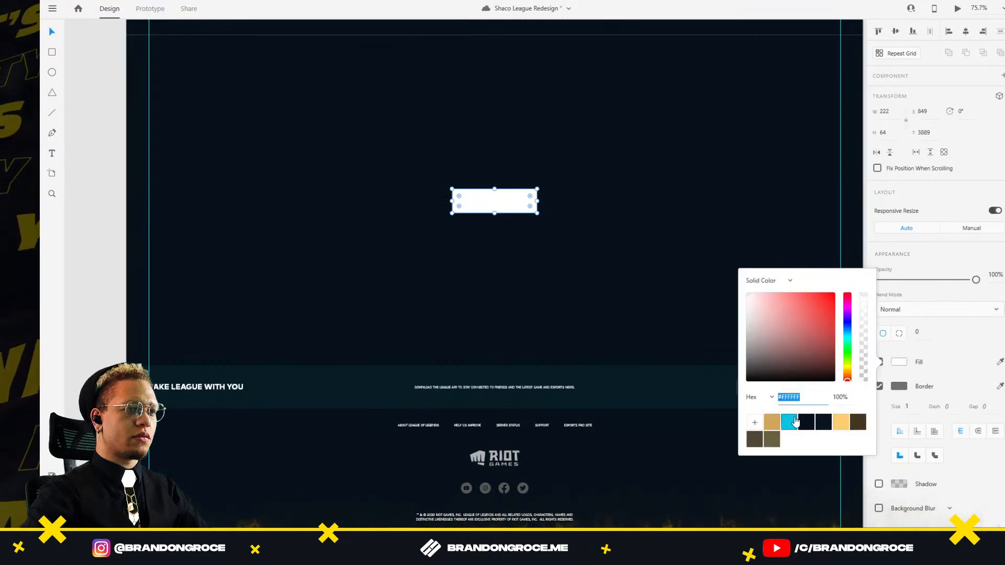
left_click(789, 422)
scroll(486, 203, "up", 4)
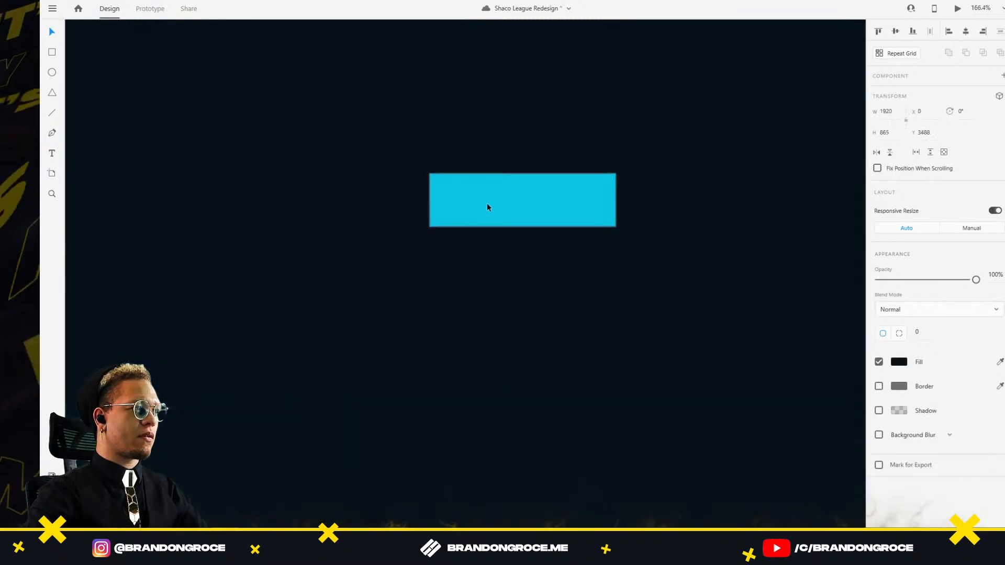
left_click(879, 388)
Step: Add a white text label reading "PLAY FOR FREE" over the cyan button
type("Pla")
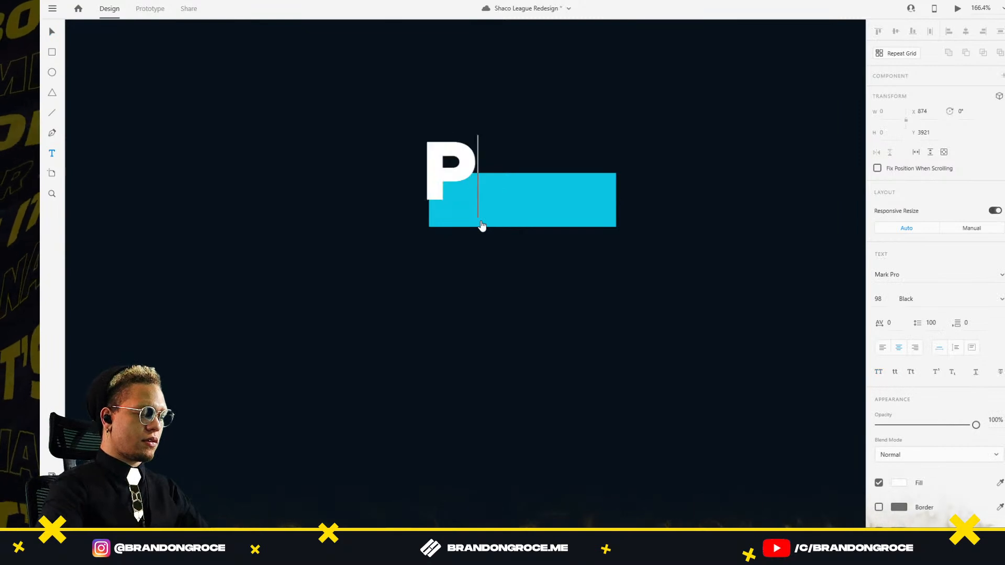
key("BackSpace")
key("BackSpace")
type("LAY FO")
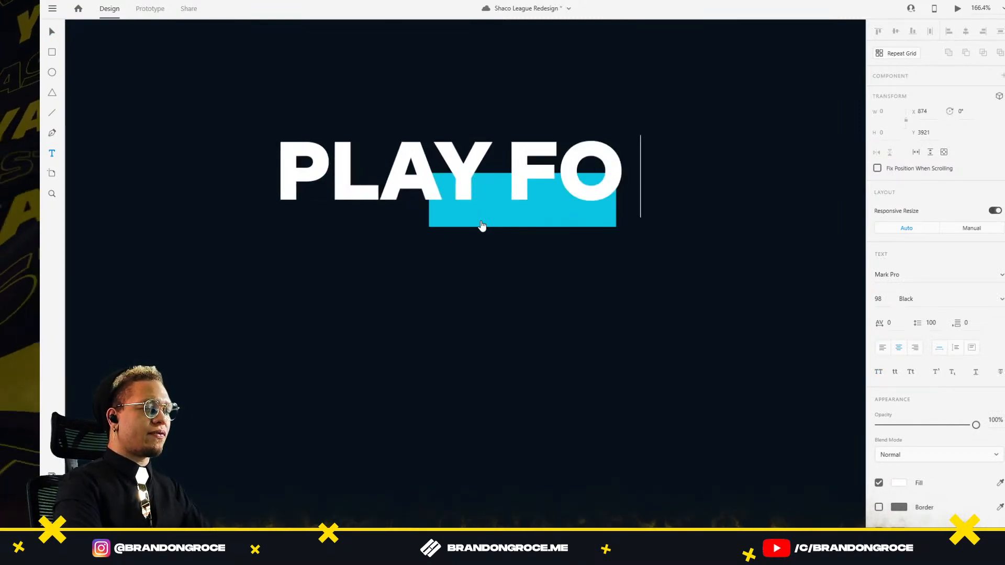
type("R FREE")
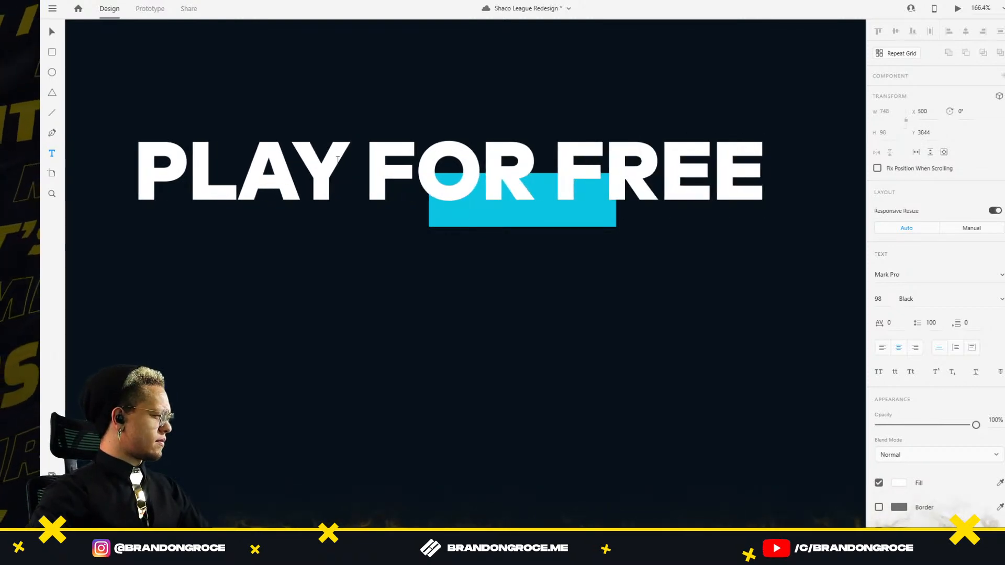
left_click(306, 162)
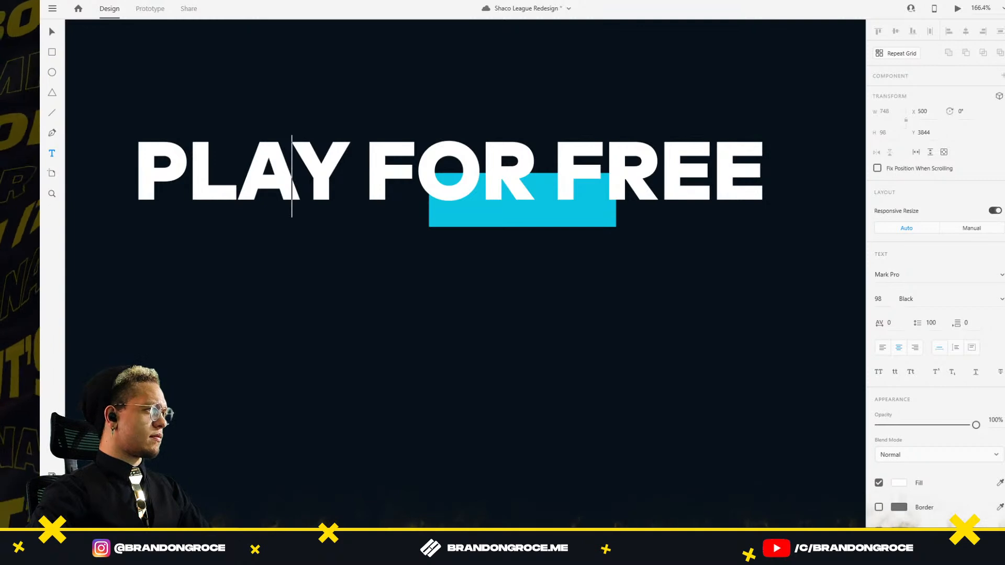
key("Escape")
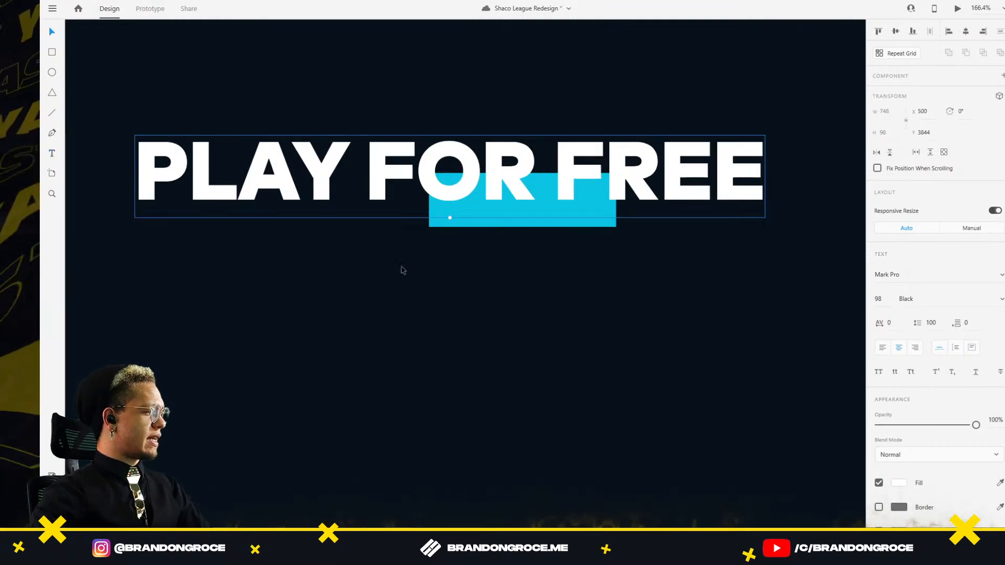
left_click(468, 224)
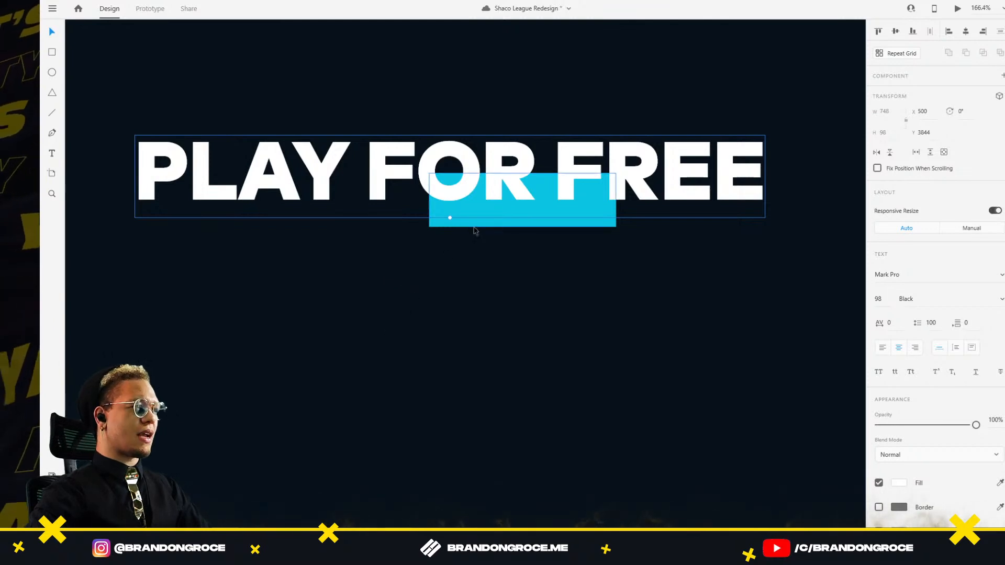
left_click_drag(429, 200, 152, 203)
key("ctrl+z")
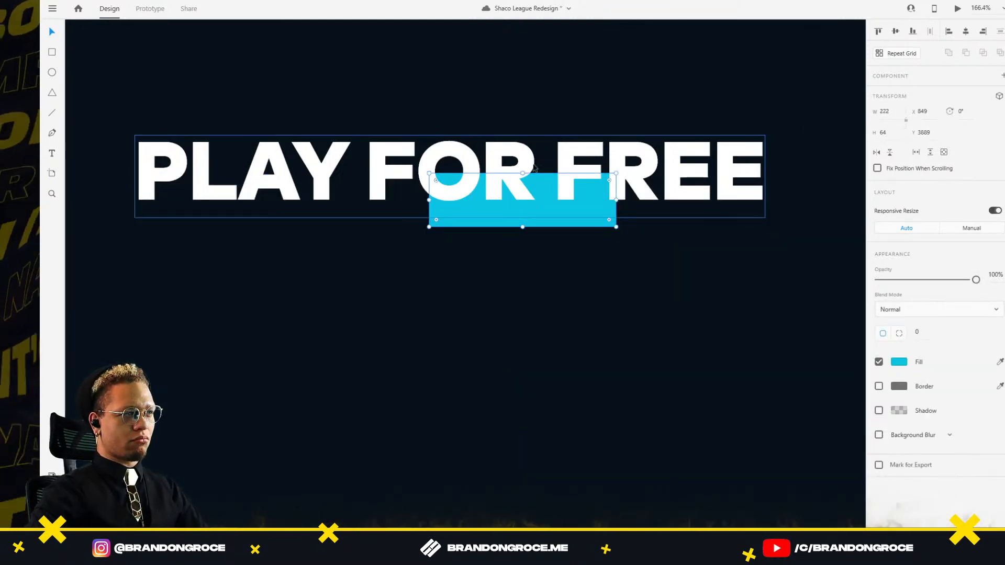
Step: Reduce the PLAY FOR FREE label to size 16 and place it in the middle of the cyan button
left_click(488, 211)
left_click_drag(449, 217, 524, 201)
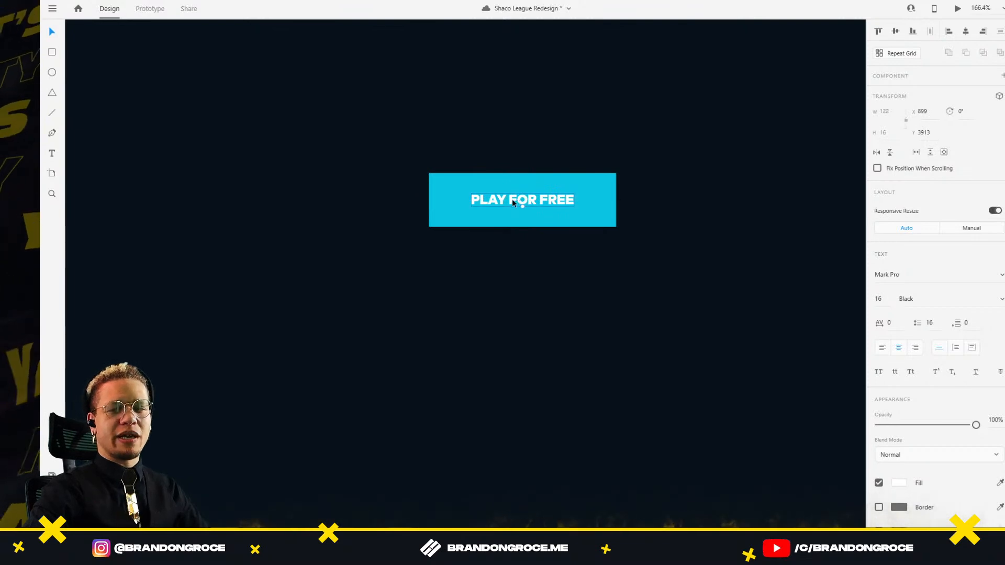
scroll(508, 139, "down", 6)
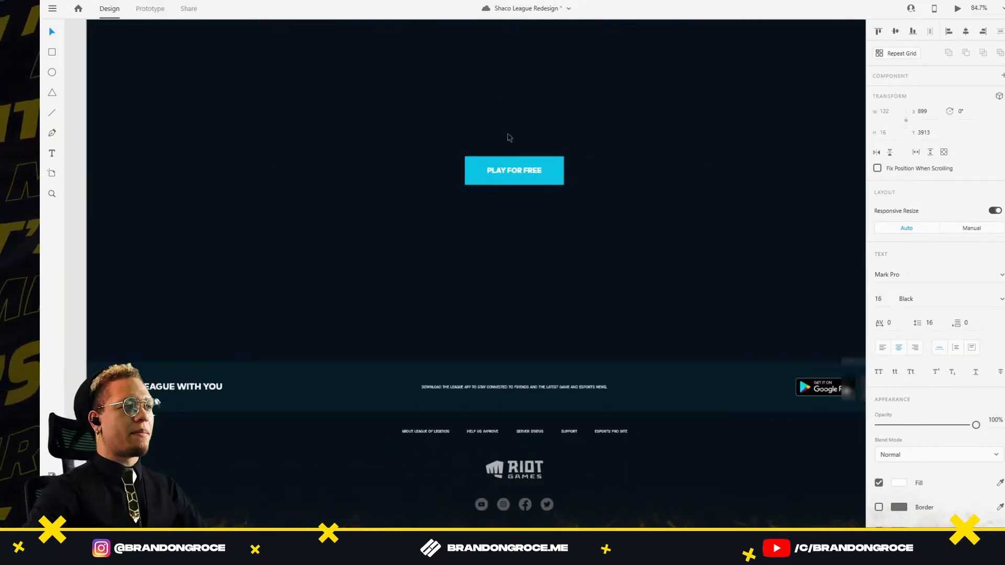
scroll(511, 137, "down", 1)
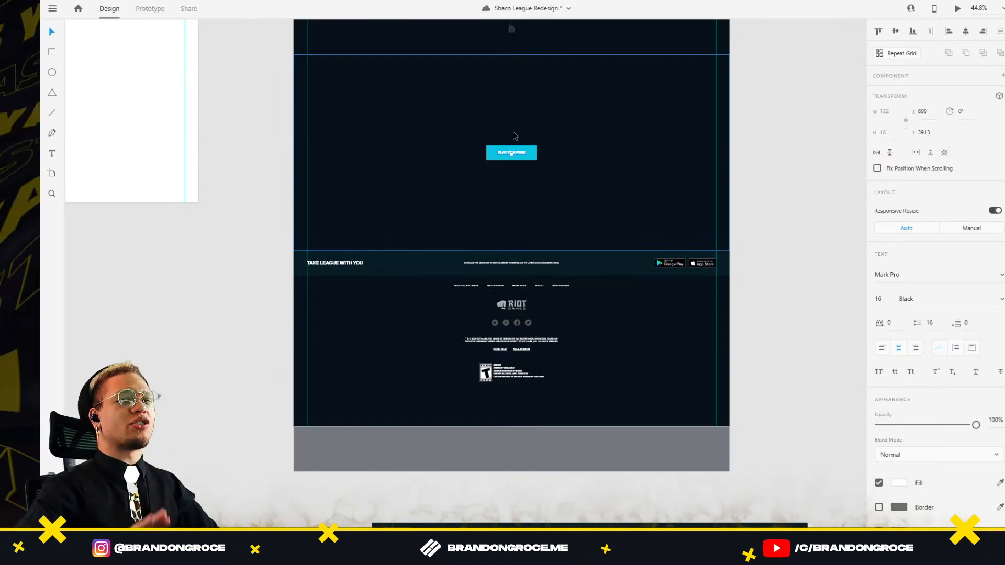
Step: Enlarge the PLAY FOR FREE label on the cyan button to size 20
scroll(551, 136, "up", 5)
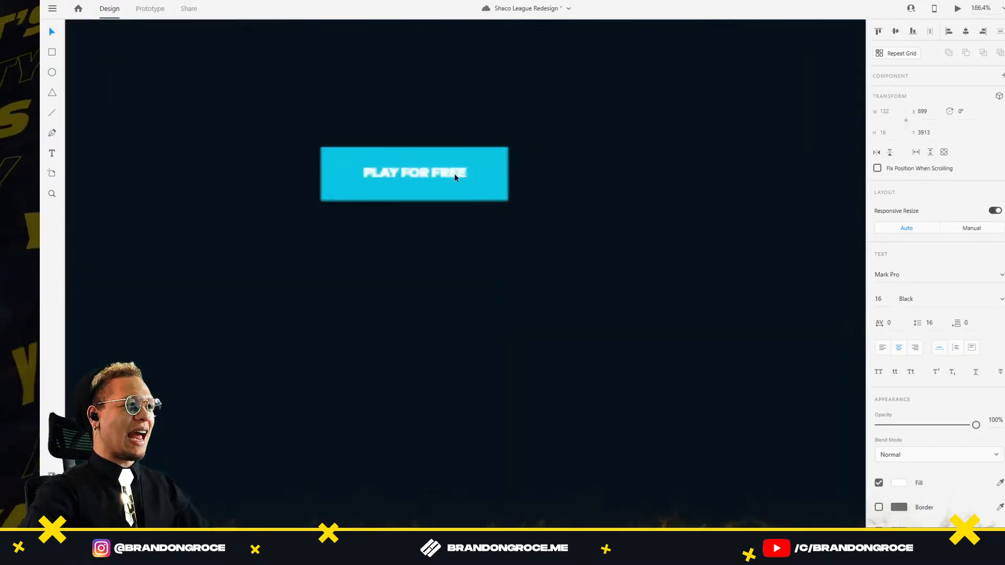
left_click_drag(438, 176, 414, 184)
left_click(464, 159)
left_click(432, 177)
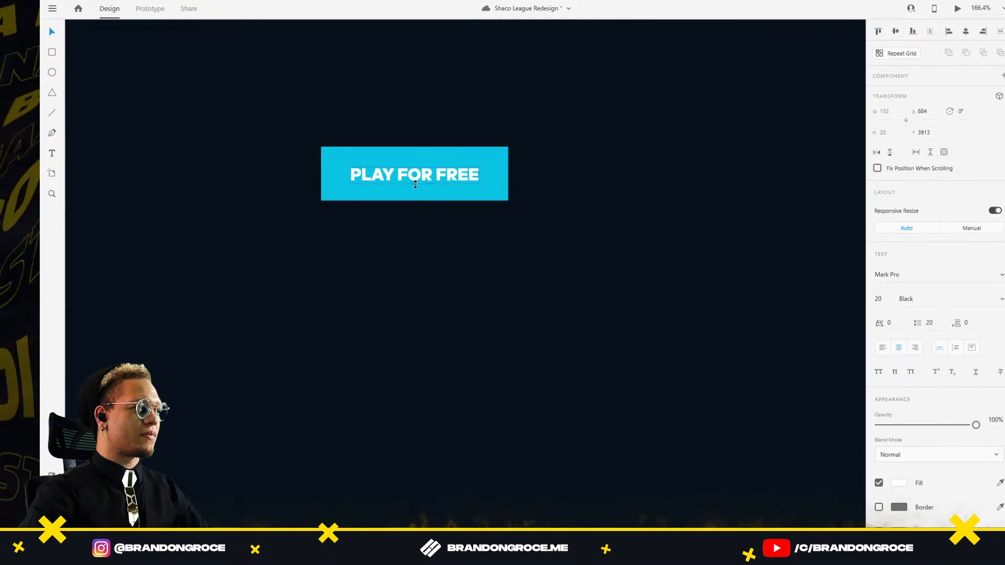
Step: Centre the PLAY FOR FREE label vertically on its cyan button, leaving nothing selected
left_click(425, 157, "shift")
left_click(896, 32)
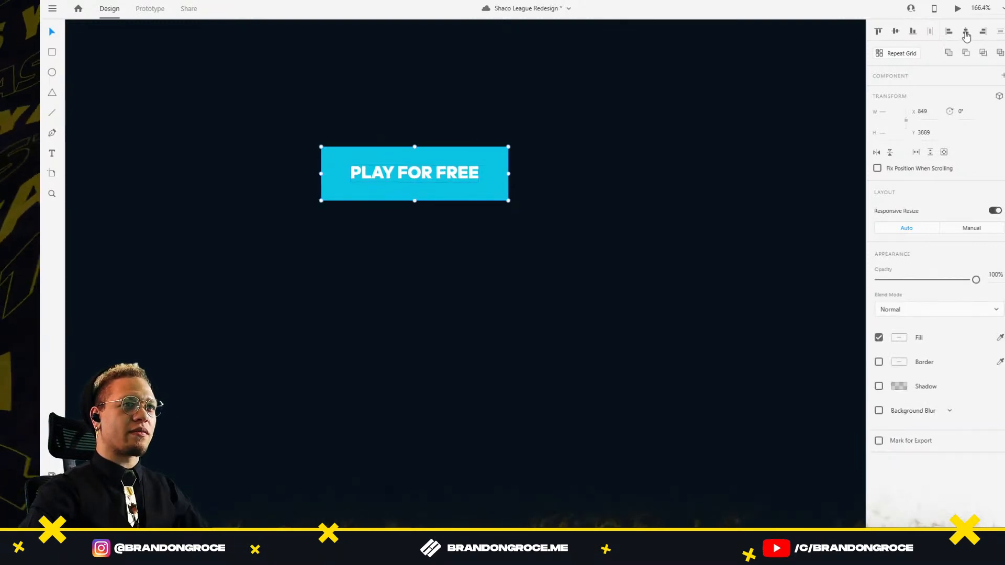
left_click(680, 171)
scroll(681, 161, "down", 7)
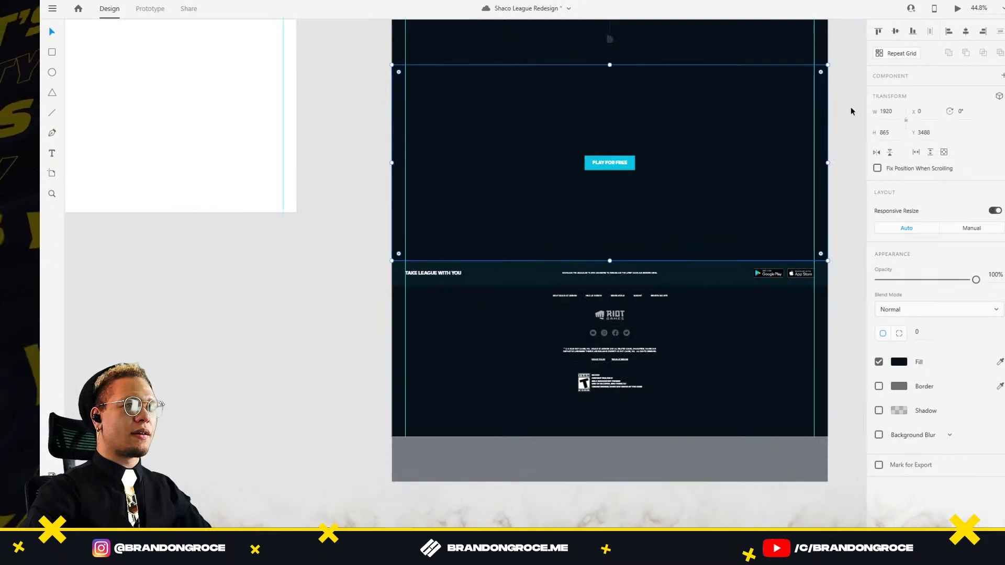
left_click(851, 111)
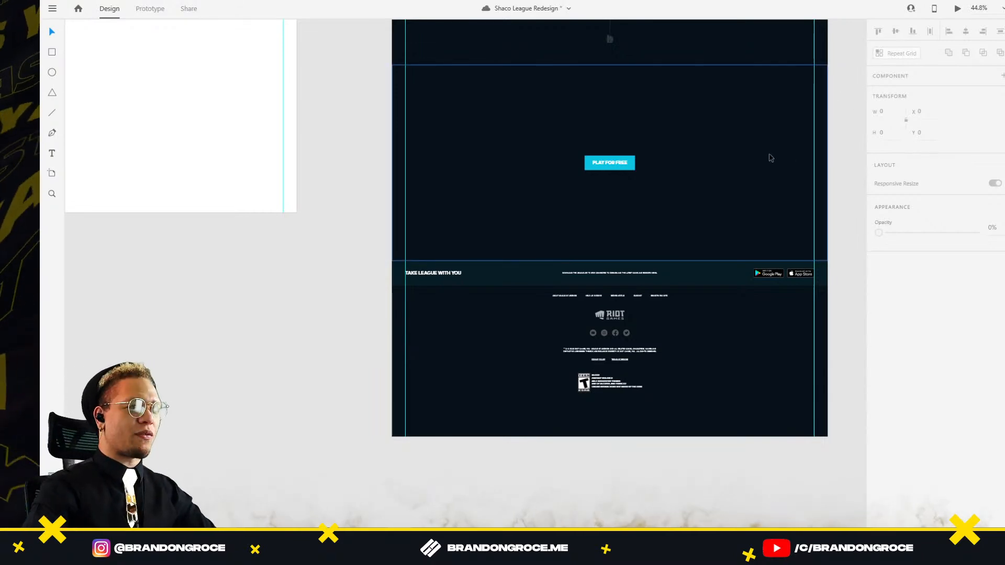
Step: Examine the PLAY FOR FREE label's text settings and the PLAY NOW button in the page header for comparison
key("alt+Tab")
key("alt+Tab")
scroll(530, 216, "up", 5)
left_click(638, 98)
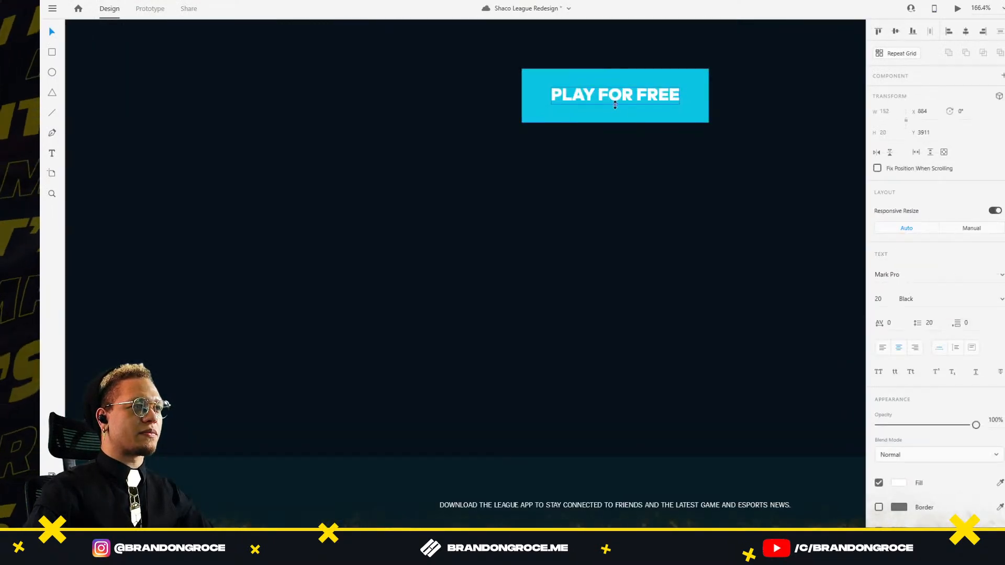
scroll(635, 103, "down", 5)
left_click_drag(638, 96, 587, 240)
scroll(587, 239, "up", 15)
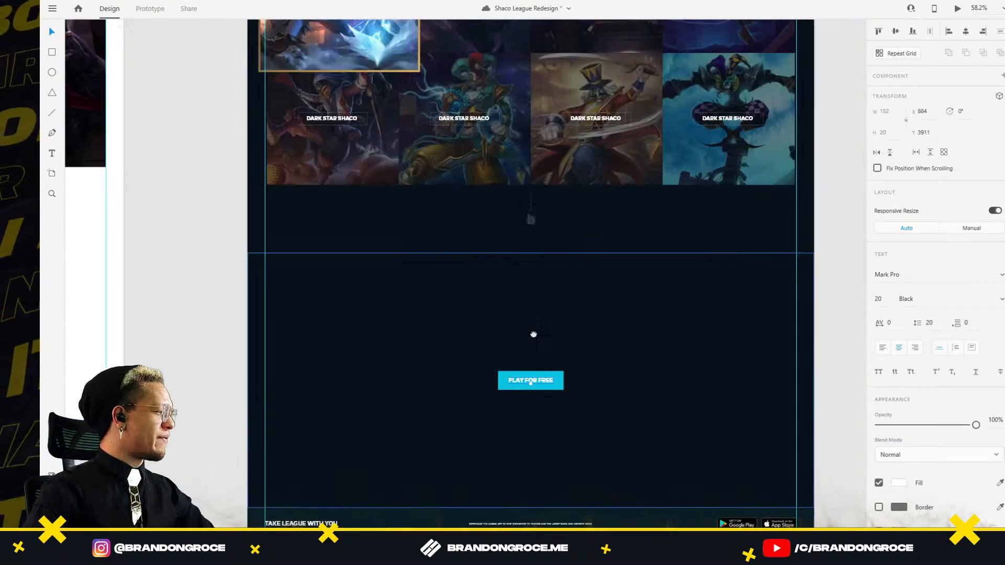
scroll(450, 255, "up", 4)
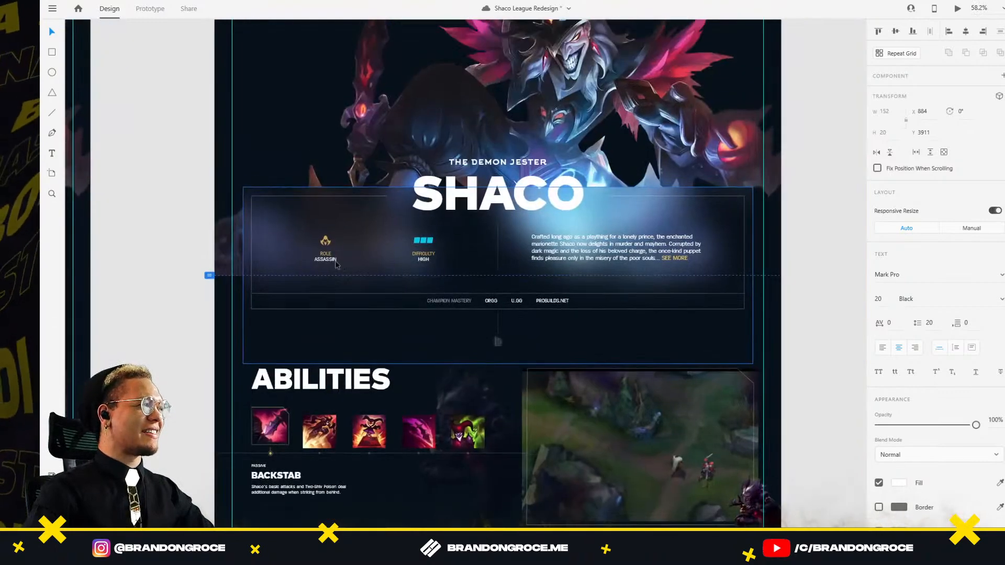
scroll(503, 289, "up", 4)
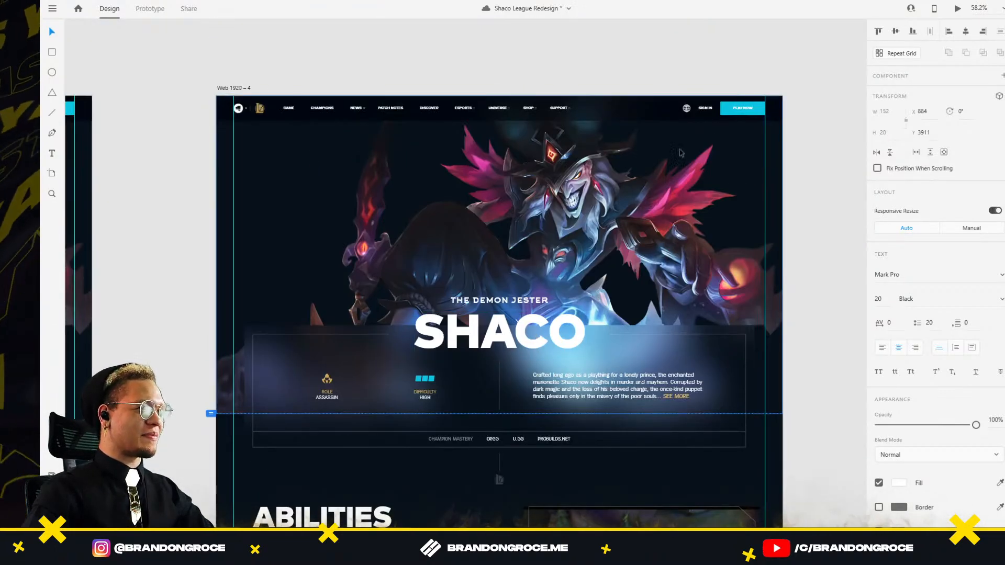
scroll(685, 128, "up", 10)
Step: Set the character spacing of the header's PLAY NOW label to 35 and select the label together with its button shape
left_click(683, 123)
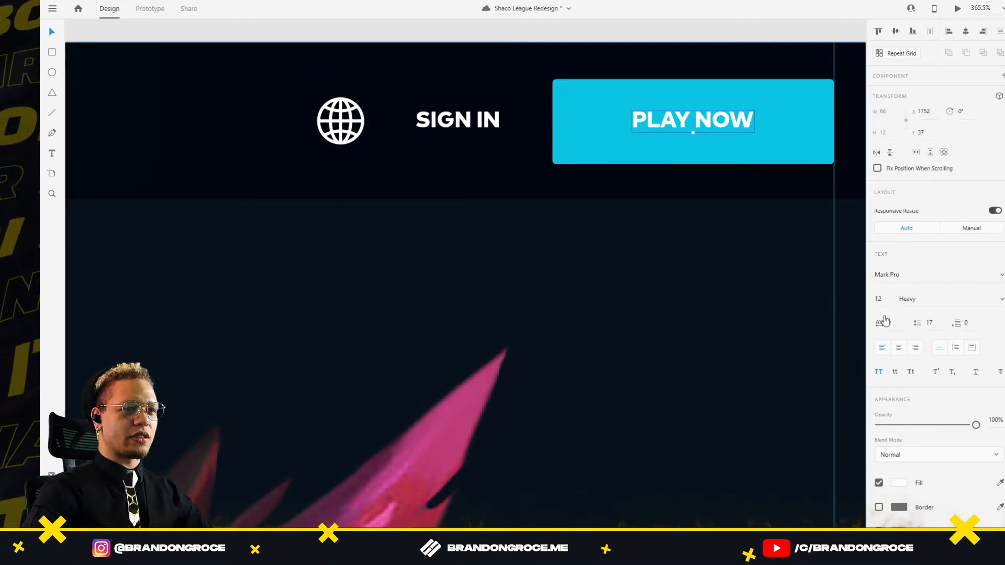
left_click_drag(889, 320, 889, 307)
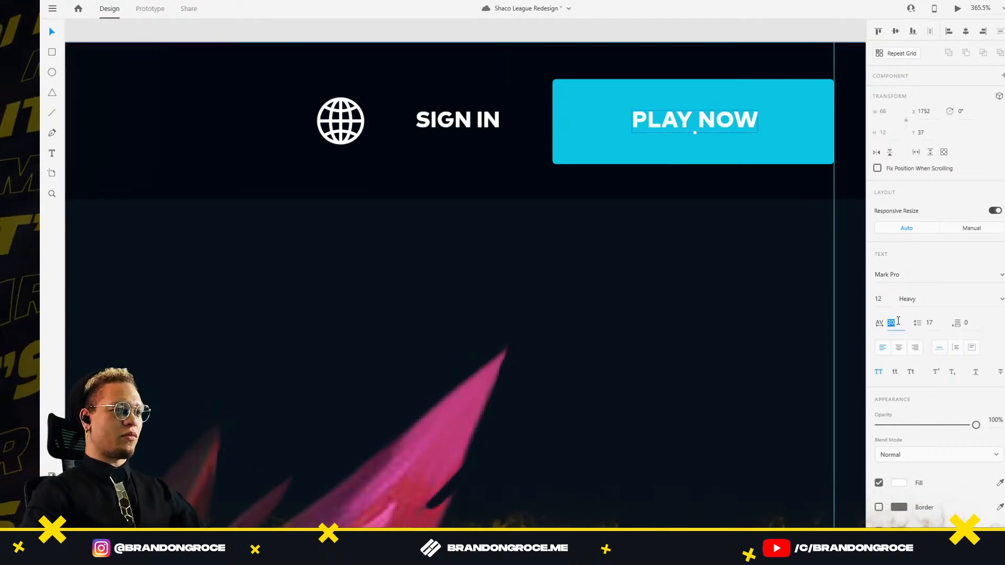
type("35")
key("Return")
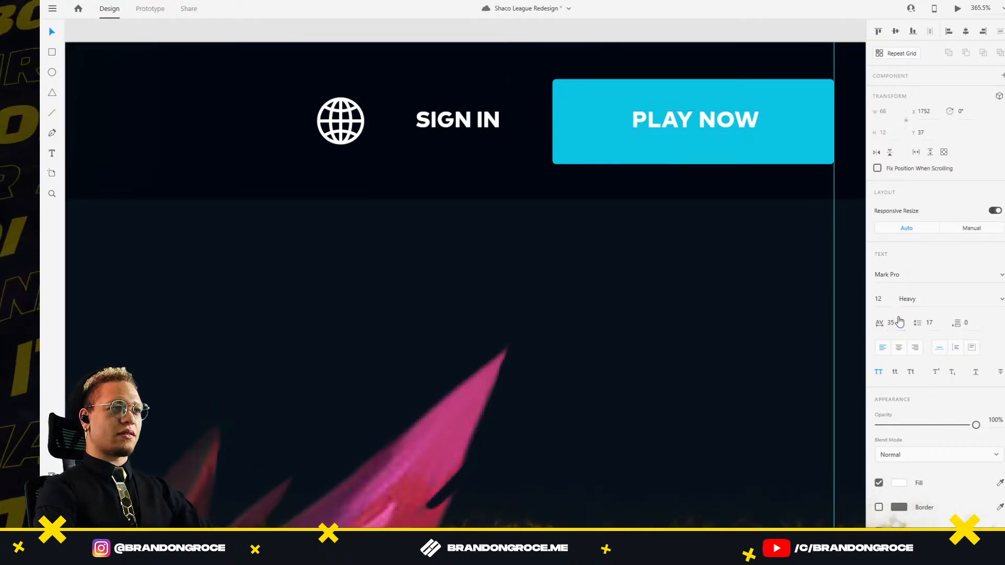
left_click(803, 106, "shift")
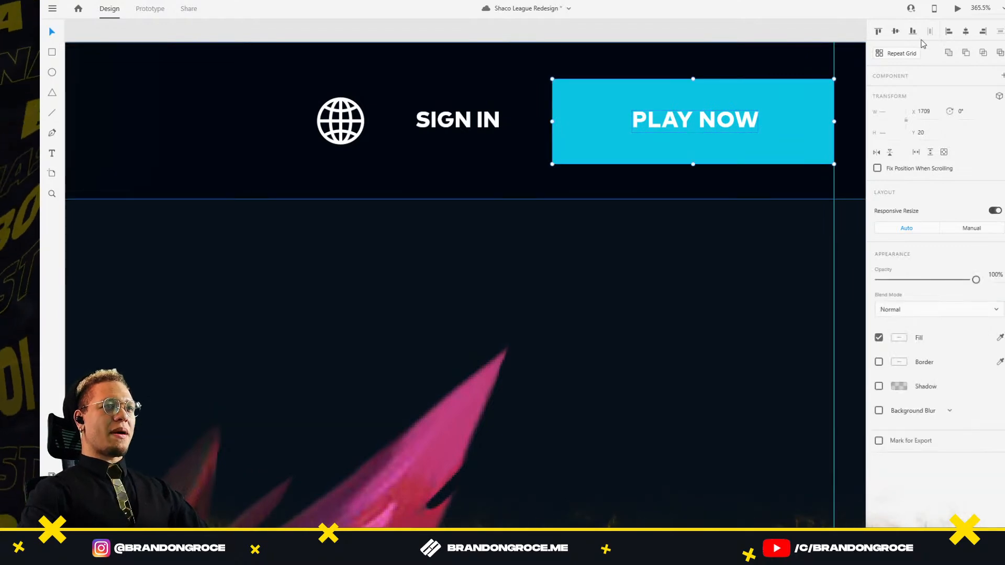
Step: Set the character spacing of the PLAY FOR FREE label above the footer to 35
scroll(614, 377, "down", 5)
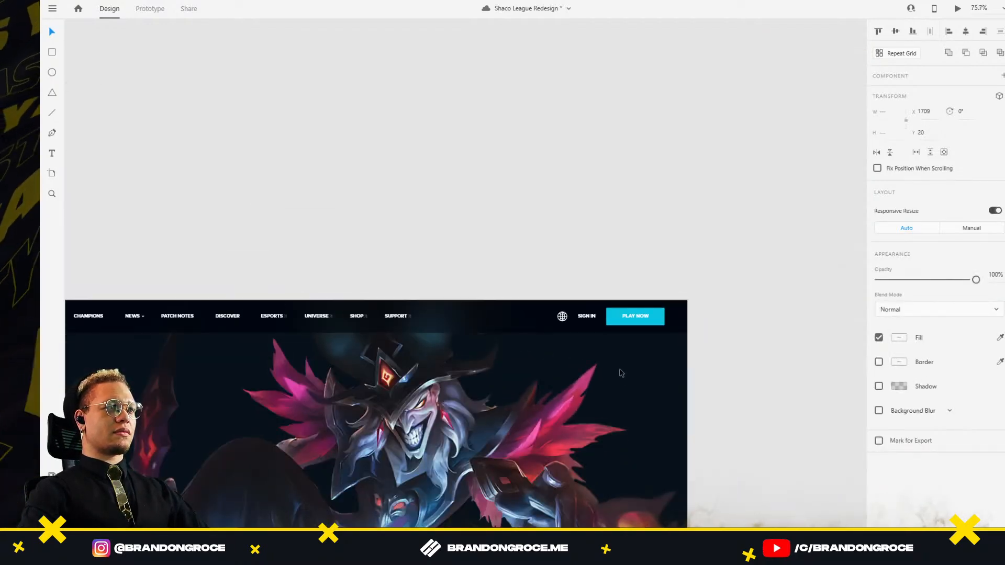
scroll(613, 184, "down", 4)
scroll(535, 314, "down", 5)
left_click_drag(523, 375, 556, 217)
left_click_drag(520, 477, 552, 193)
scroll(535, 282, "up", 5)
scroll(526, 318, "up", 3)
left_click(498, 395)
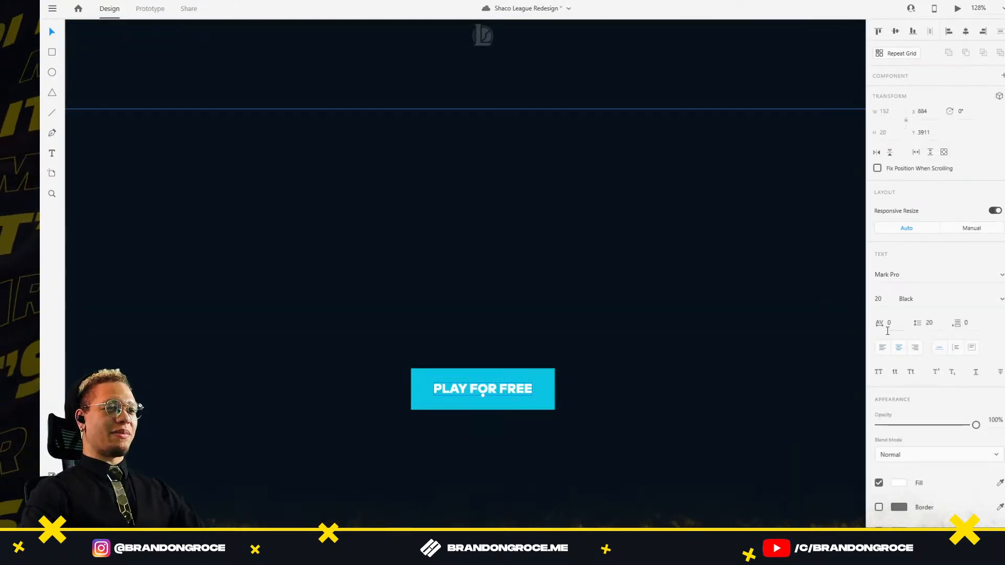
type("35")
key("Return")
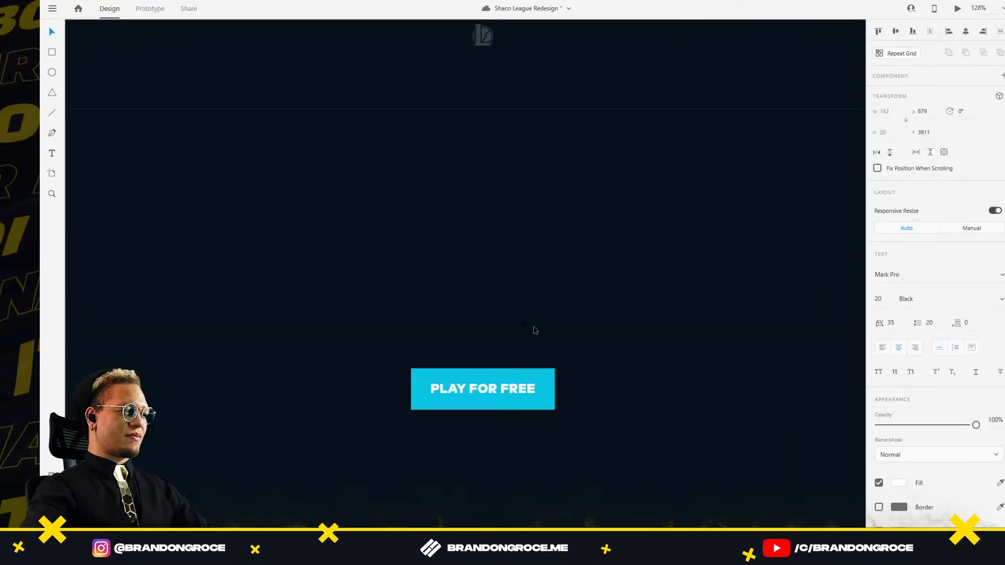
Step: Check how the PLAY FOR FREE label sits on its cyan rectangle and the rectangle's distances to the artboard edges
left_click(522, 394)
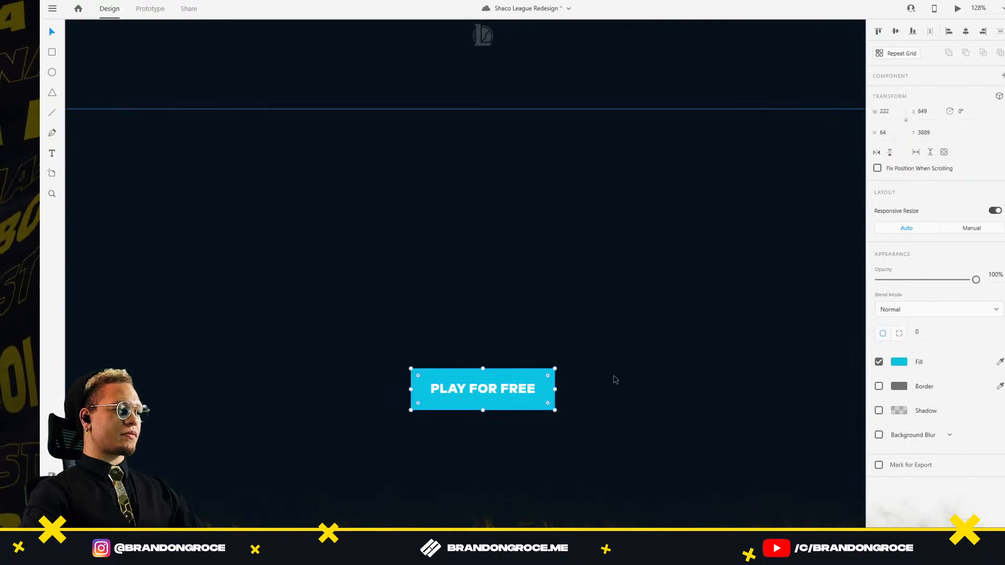
left_click(508, 390, "shift")
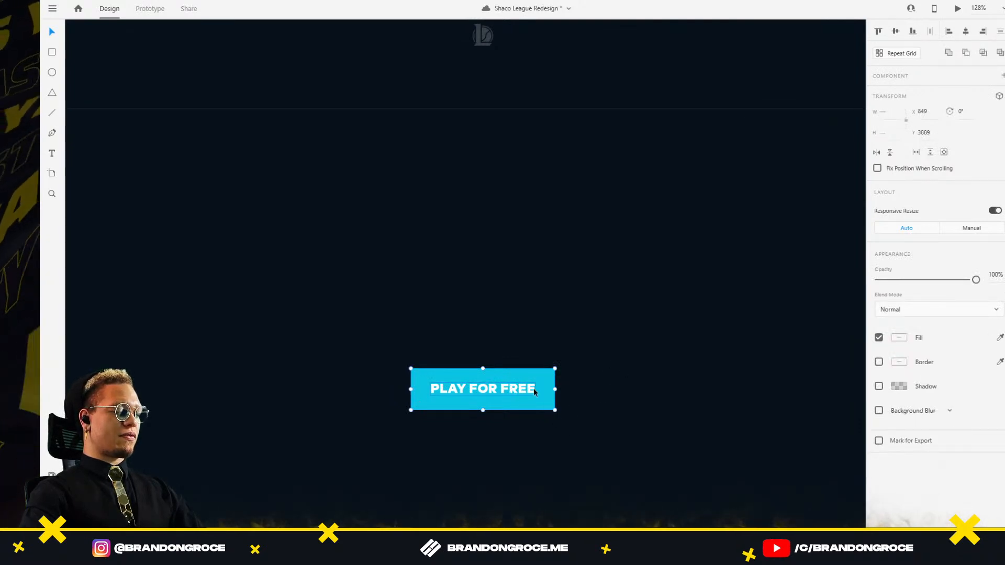
left_click(537, 453)
left_click(505, 390)
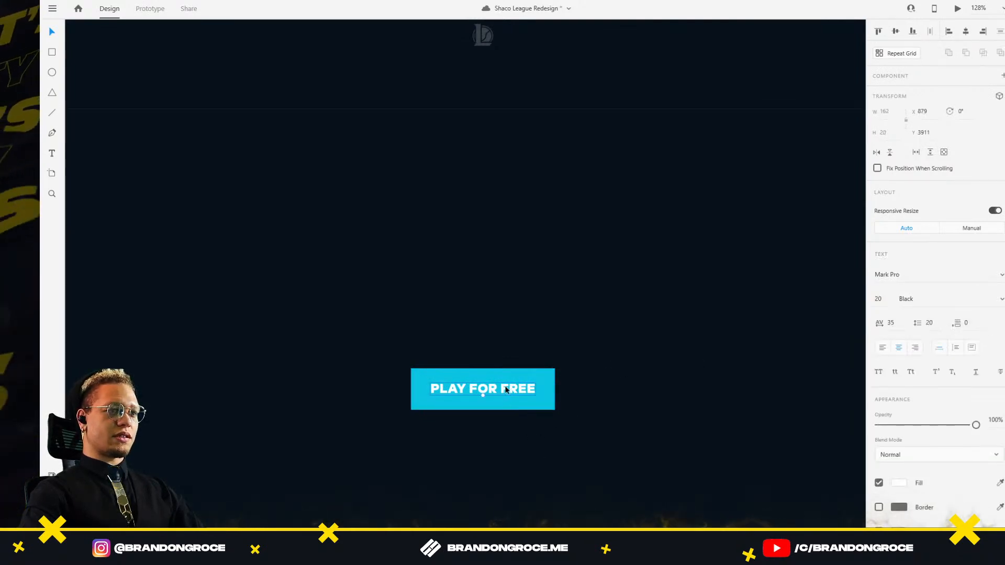
left_click(508, 407)
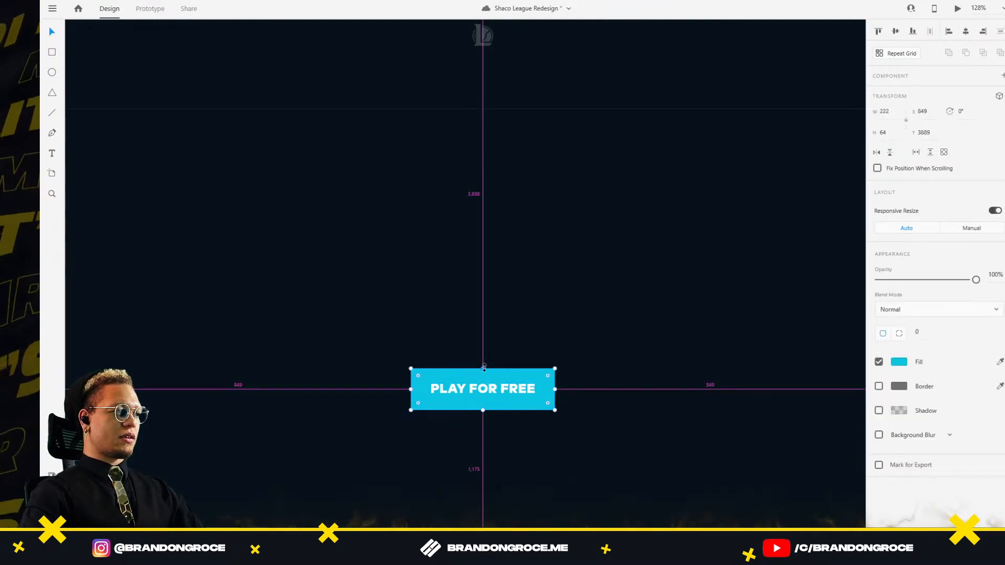
Step: Align the PLAY FOR FREE label vertically with the middle of its cyan rectangle
left_click(512, 391)
left_click(518, 403, "shift")
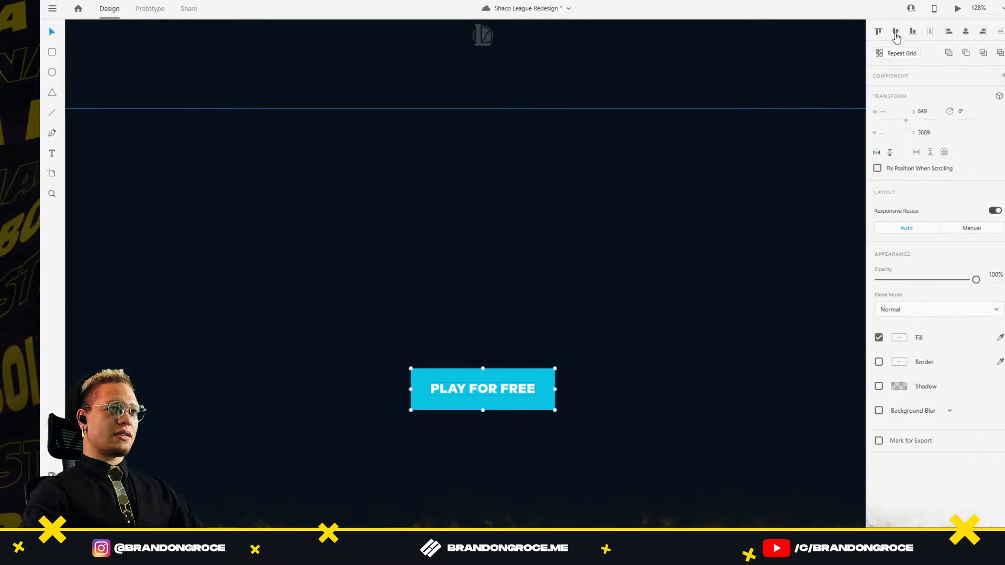
left_click(692, 285)
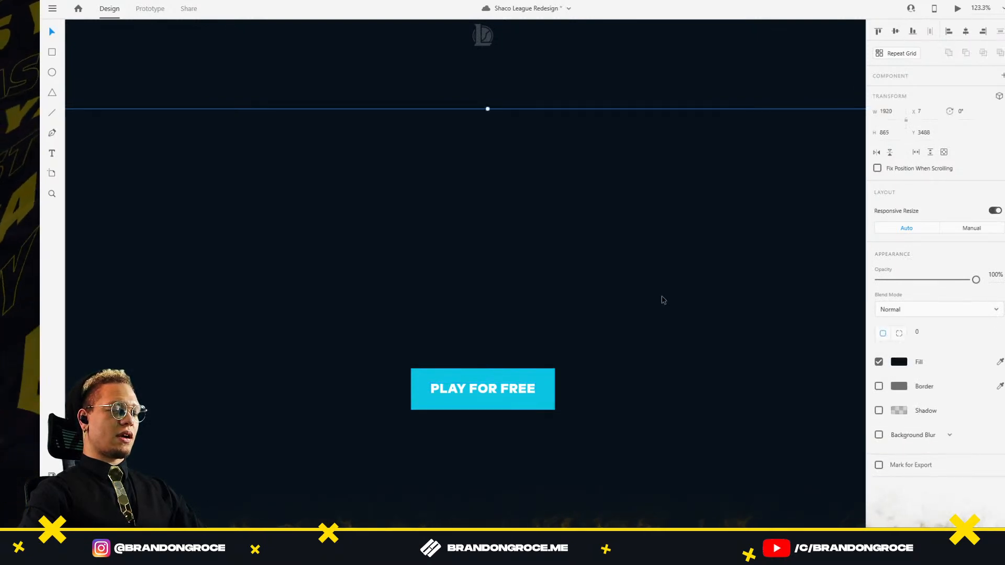
Step: Draw a rectangle about 242 × 90 px around the PLAY FOR FREE button, without fill and with a gold border
scroll(663, 300, "down", 2)
key("e")
mouse_move(465, 345)
left_mouse_down()
mouse_move(595, 388)
mouse_move(574, 392)
mouse_move(585, 390)
left_mouse_up()
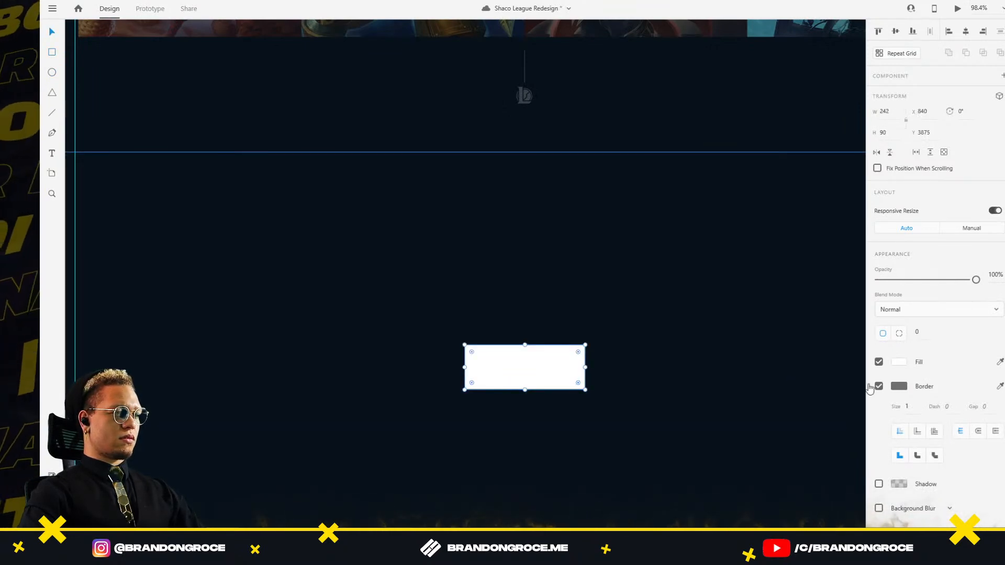
left_click(880, 362)
left_click(901, 387)
left_click(772, 439)
left_click(630, 445)
Step: Reduce the gold frame's height to 78 px and narrow it symmetrically so it surrounds the cyan rectangle evenly
scroll(546, 390, "up", 1)
scroll(545, 391, "up", 4)
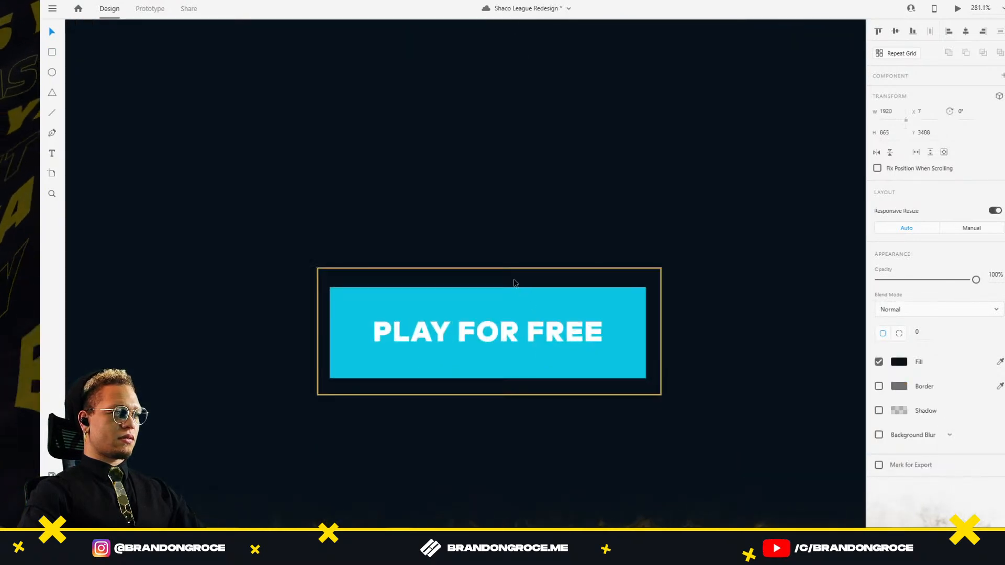
left_click_drag(521, 272, 488, 278)
key("alt")
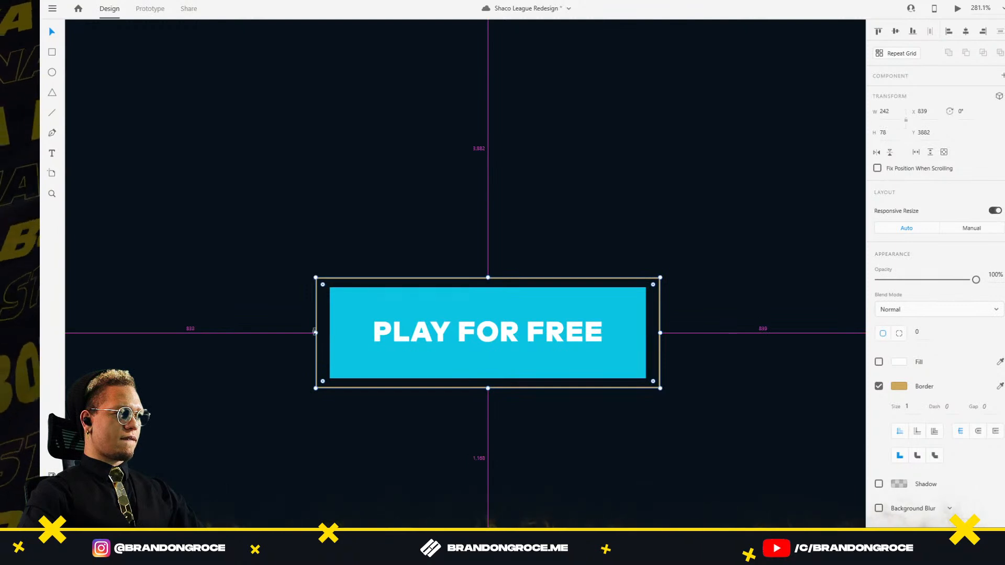
left_click_drag(315, 333, 320, 332)
left_click(680, 155)
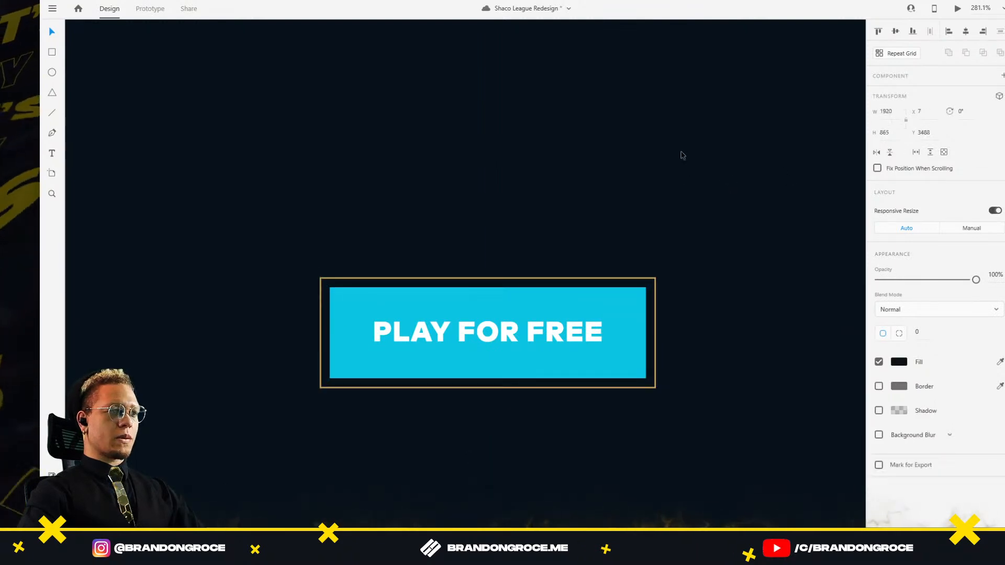
Step: Bevel the gold frame's upper-right corner by adding a point on either side and pulling the corner point inward
scroll(681, 155, "down", 10)
left_click_drag(690, 158, 453, 284)
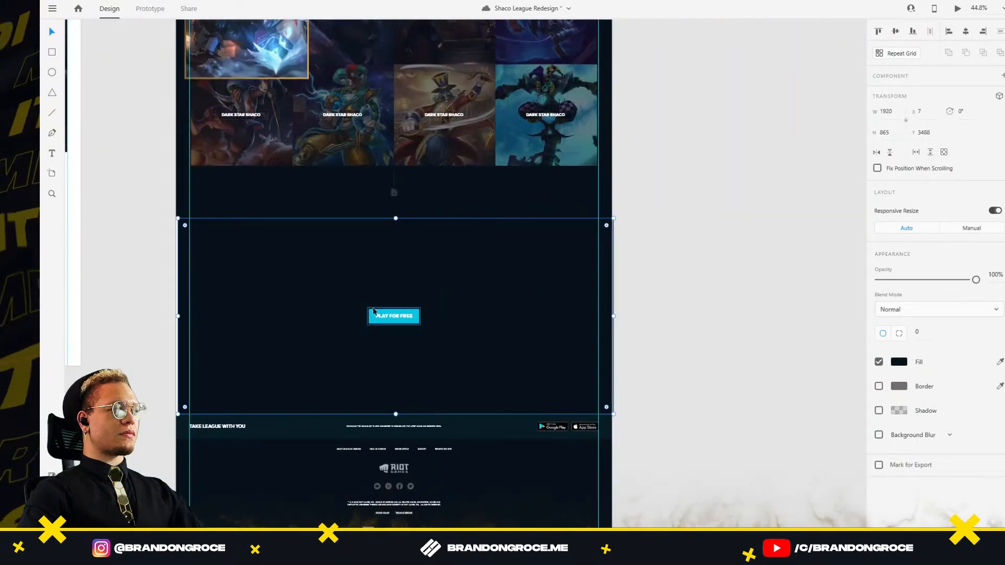
scroll(362, 321, "up", 8)
scroll(398, 299, "up", 3)
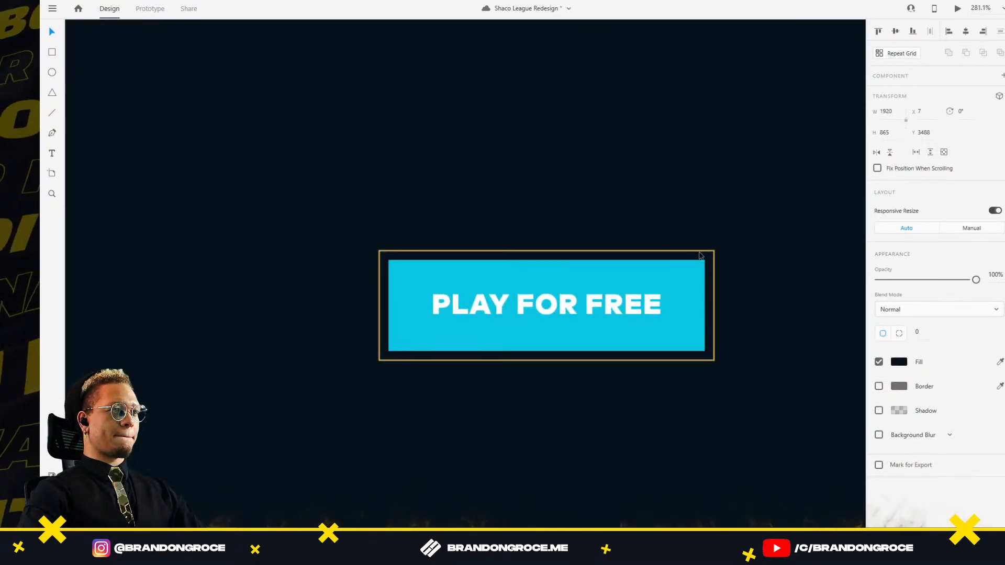
left_click(704, 254)
double_click(692, 251)
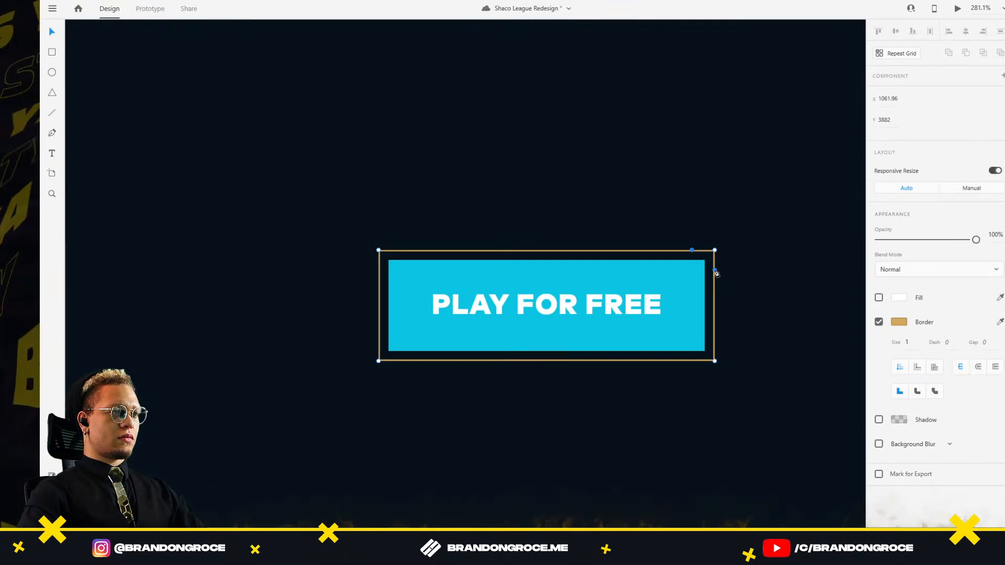
left_click_drag(715, 253, 706, 263)
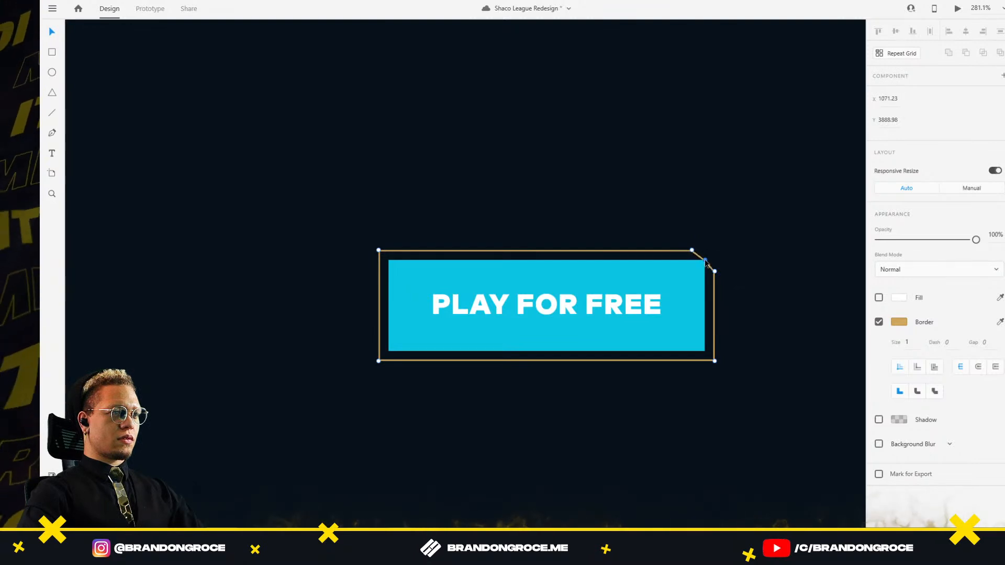
left_click(752, 214)
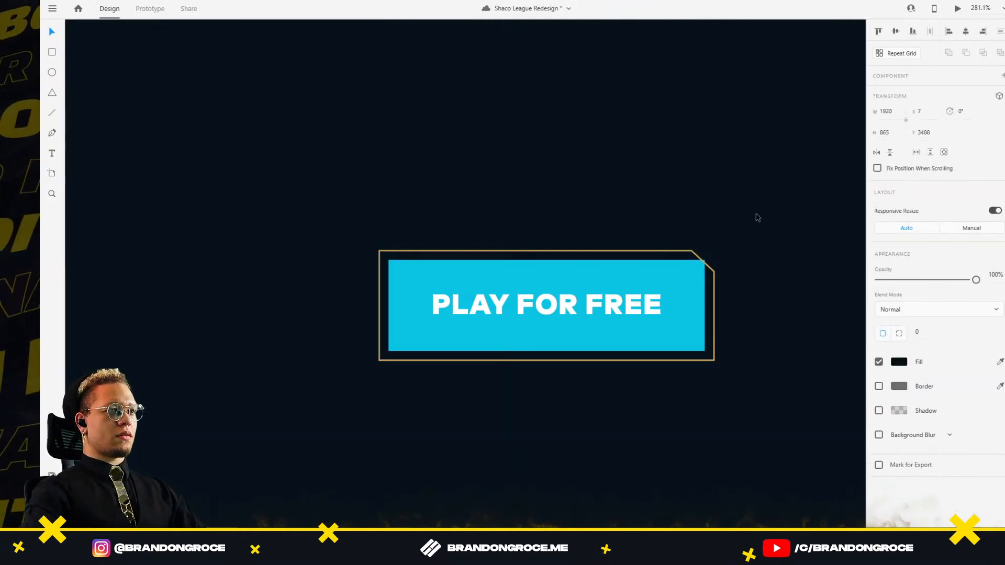
Step: Examine how the gold frame's bevelled corner crosses the cyan rectangle and how the path's points are placed
left_click(682, 284)
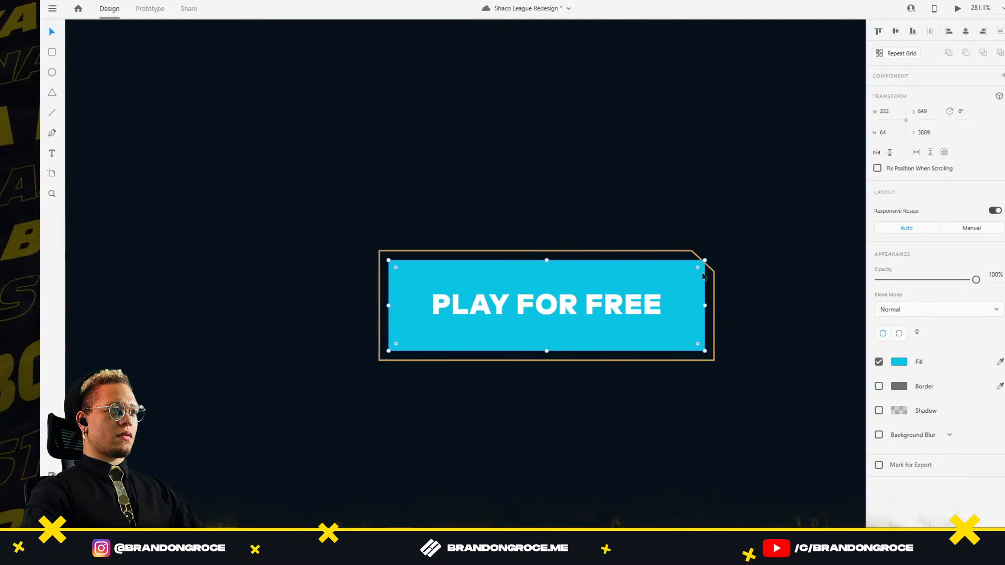
left_click(721, 272)
scroll(721, 272, "up", 5)
left_click(623, 276)
left_click(453, 371, "shift")
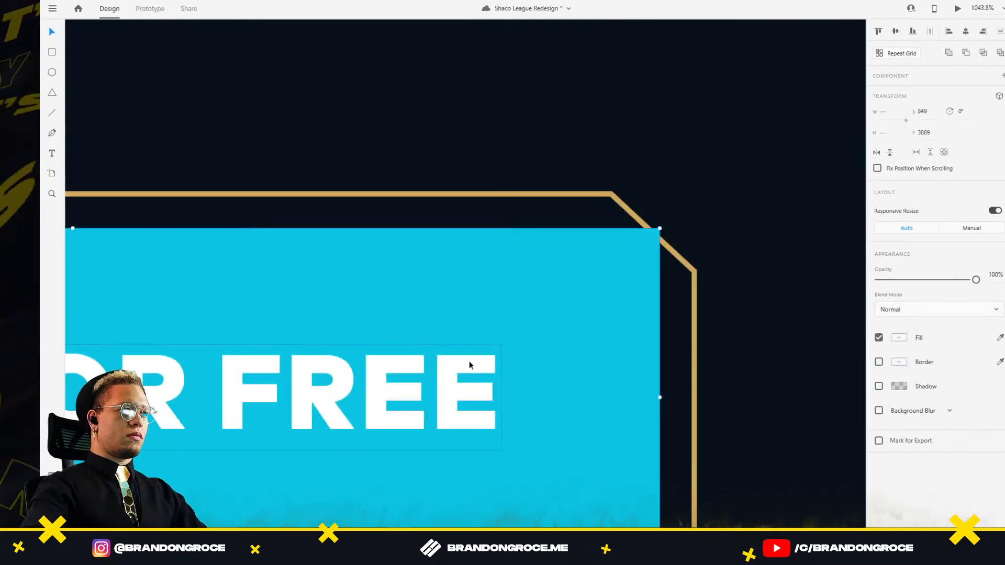
left_click(689, 123)
scroll(691, 127, "down", 6)
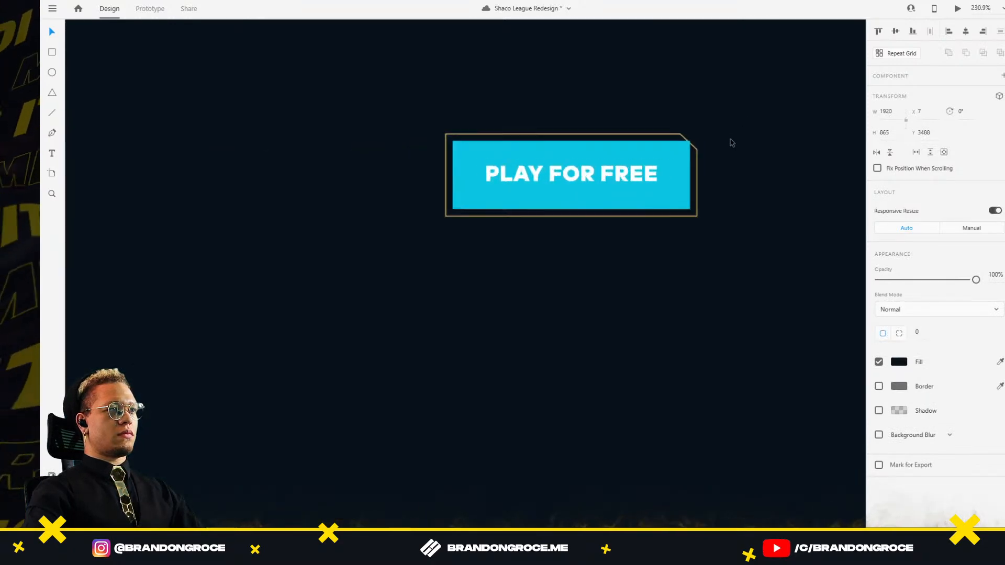
scroll(732, 142, "up", 6)
left_click(604, 164)
left_click(604, 164)
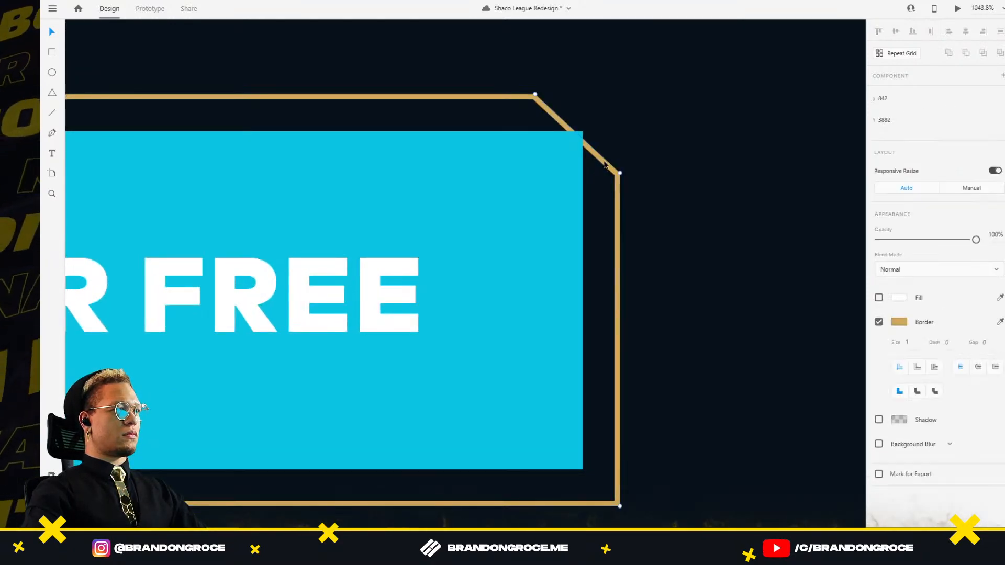
scroll(644, 164, "down", 12)
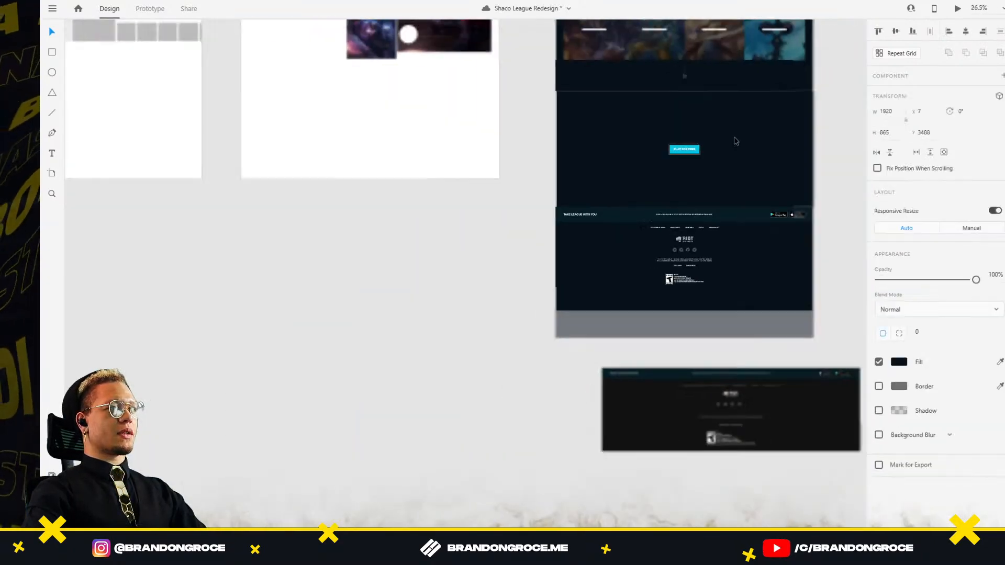
Step: Move the dark footer reference image to the lower left, out from under the redesigned Shaco artboard
left_click_drag(737, 141, 513, 275)
left_click(619, 206)
left_click_drag(639, 184, 654, 377)
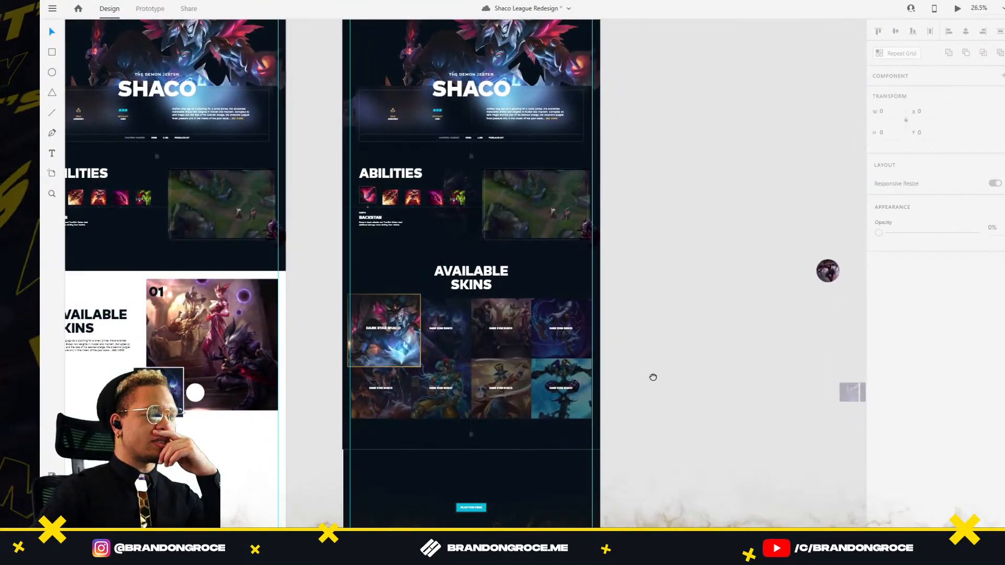
left_click_drag(653, 377, 565, 162)
scroll(557, 330, "down", 2)
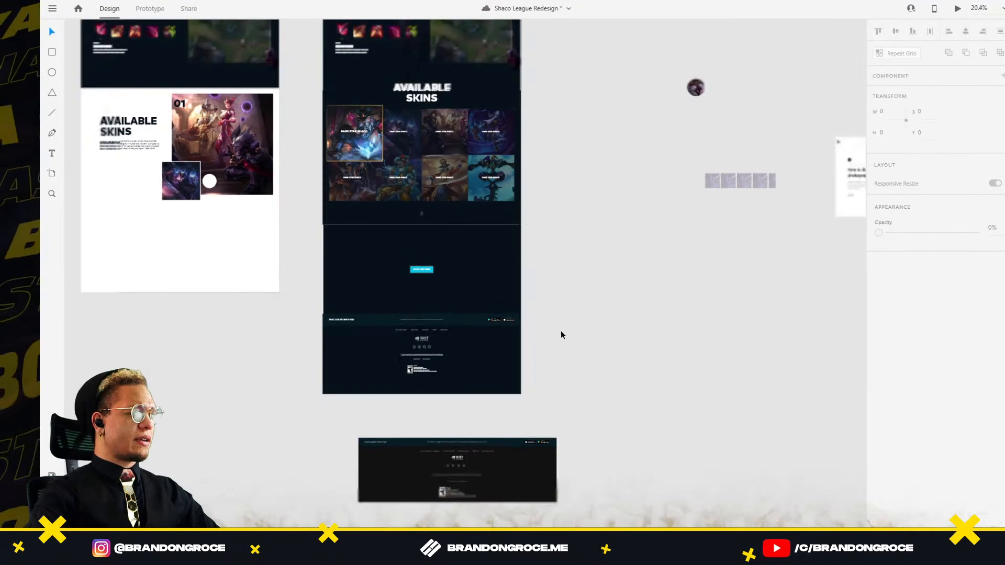
left_click_drag(558, 330, 554, 221)
left_click_drag(491, 374, 226, 435)
left_click_drag(722, 225, 501, 396)
scroll(460, 129, "down", 3)
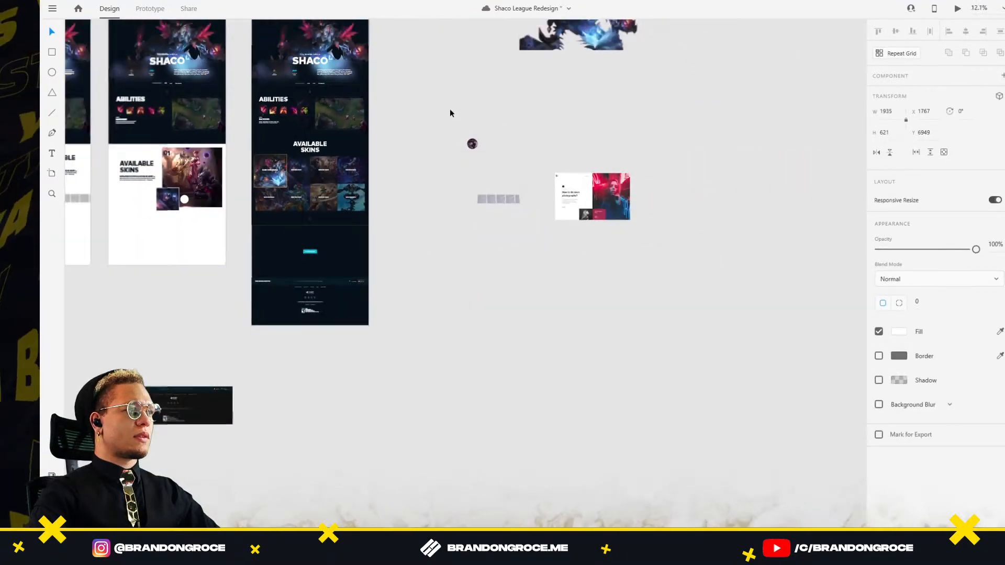
Step: Move the loose portrait, thumbnail strip and photo layout below the artboards and the Shaco artwork up above them
left_click_drag(458, 128, 626, 244)
left_click_drag(546, 207, 386, 501)
scroll(629, 188, "up", 5)
scroll(628, 189, "left", 2)
left_click_drag(632, 224, 517, 58)
Step: Duplicate the redesigned Shaco artboard beside the original and select the copy
left_click_drag(324, 249, 465, 249)
key("Escape")
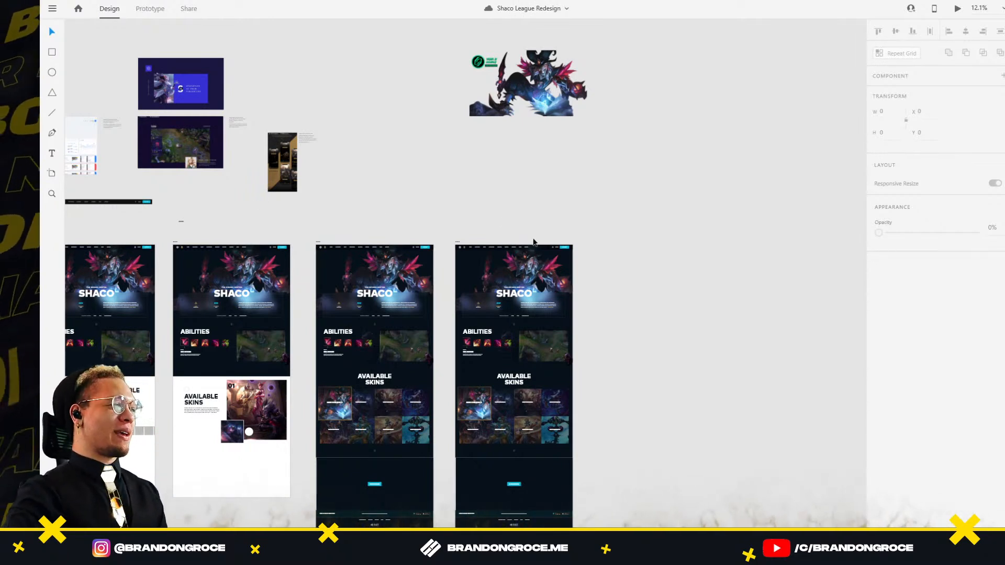
left_click(459, 243)
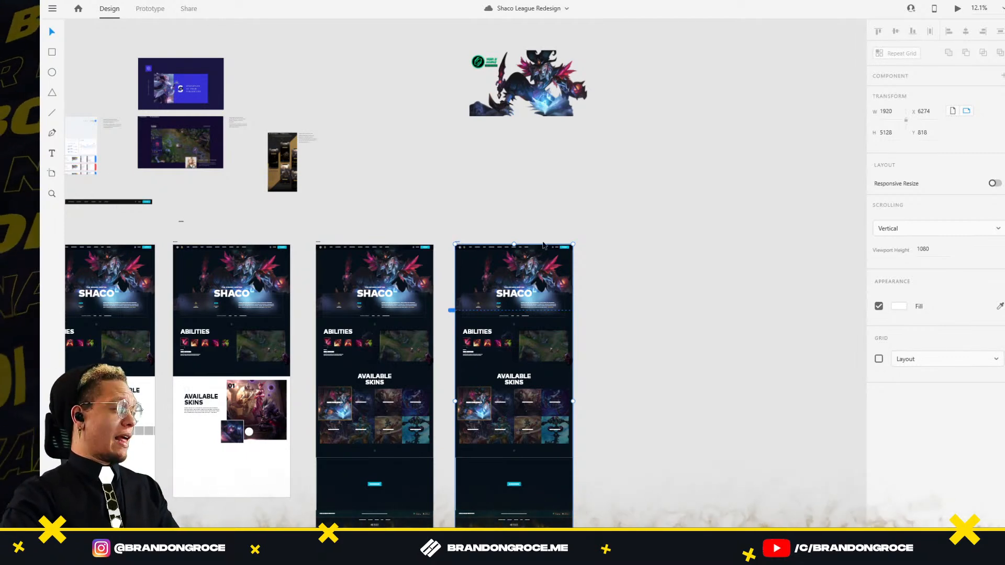
Step: Scale the featured Dark Star Shaco card in the duplicated artboard to 447 × 447 px so it fits its grid cell
scroll(675, 282, "down", 5)
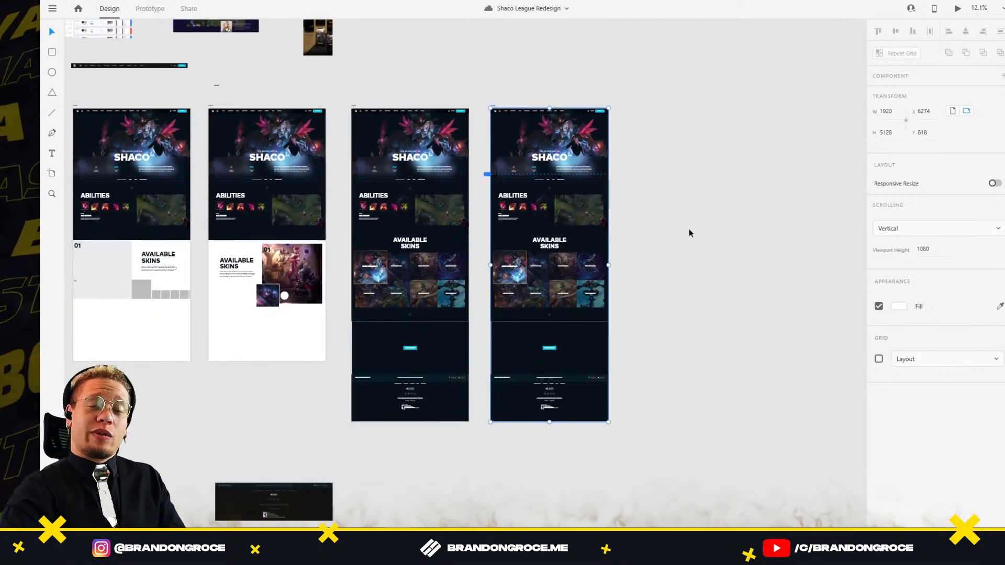
scroll(589, 228, "up", 5)
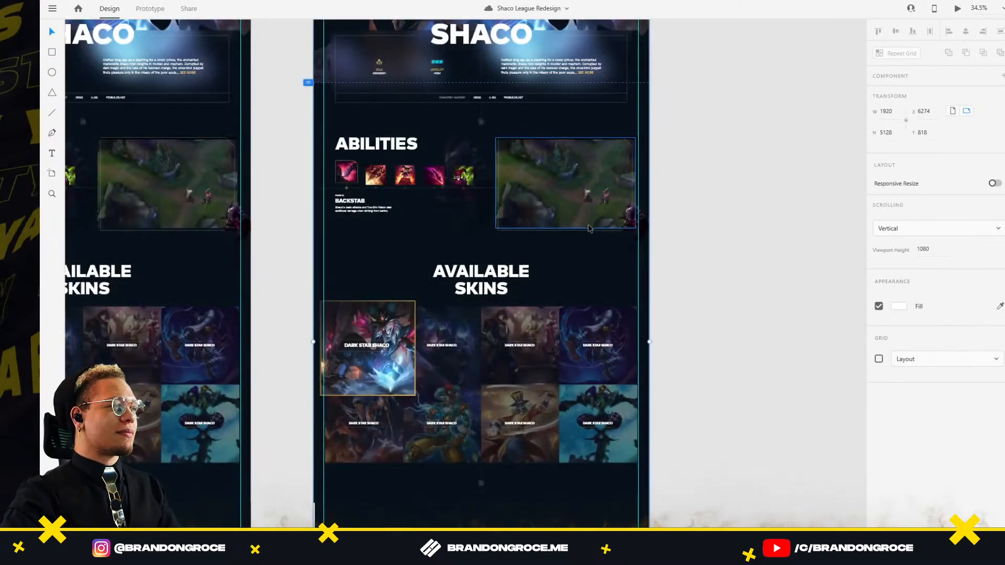
key("alt+Tab")
key("alt+Tab")
left_click_drag(571, 189, 604, 217)
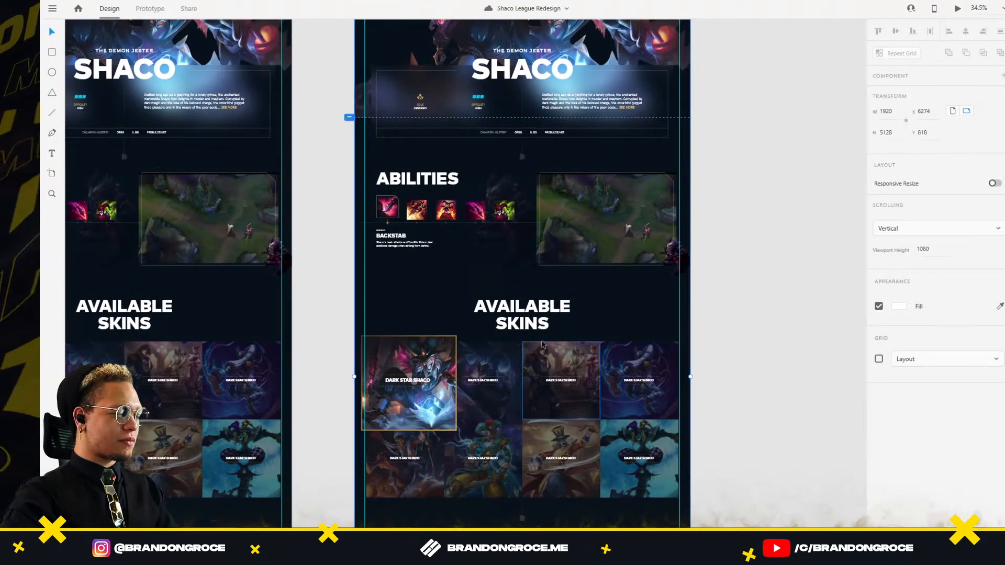
scroll(426, 396, "up", 5)
left_click(407, 417)
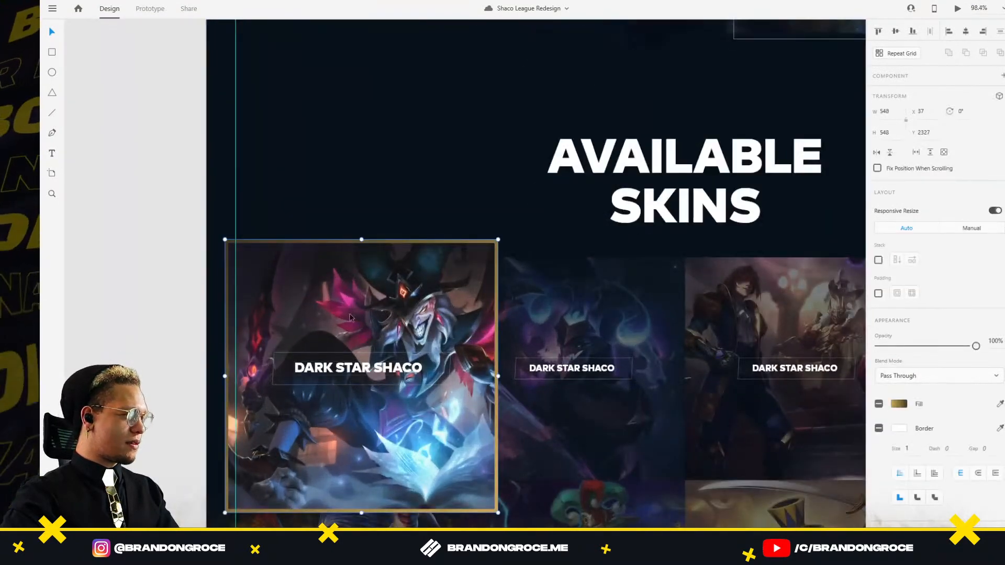
key("alt")
left_click_drag(498, 239, 463, 253)
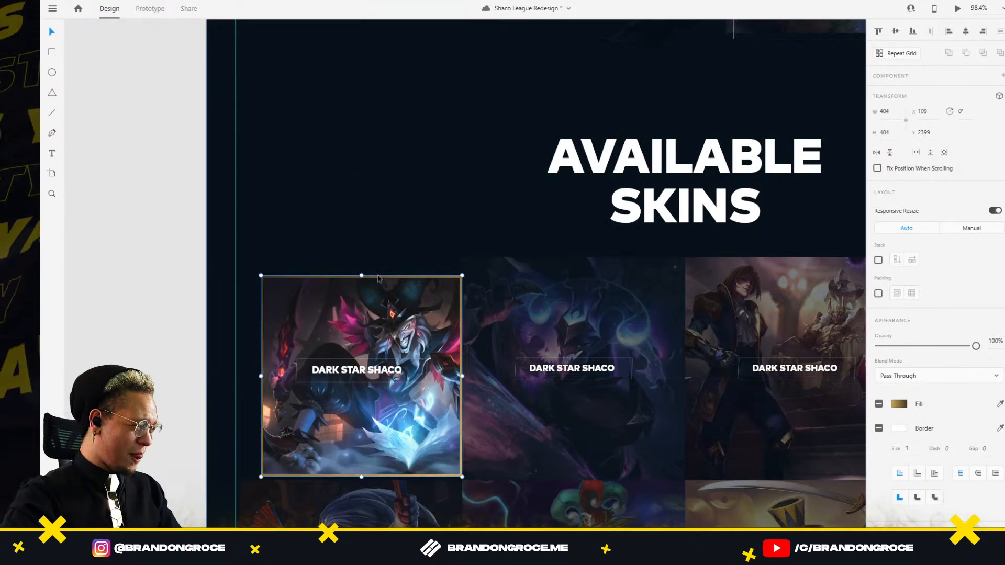
left_click_drag(262, 276, 243, 248)
scroll(241, 480, "up", 5)
left_click_drag(241, 480, 284, 417)
Step: Fade out the gold frame of the first Dark Star Shaco card and enlarge its image slightly to fill the cell
scroll(707, 320, "down", 10)
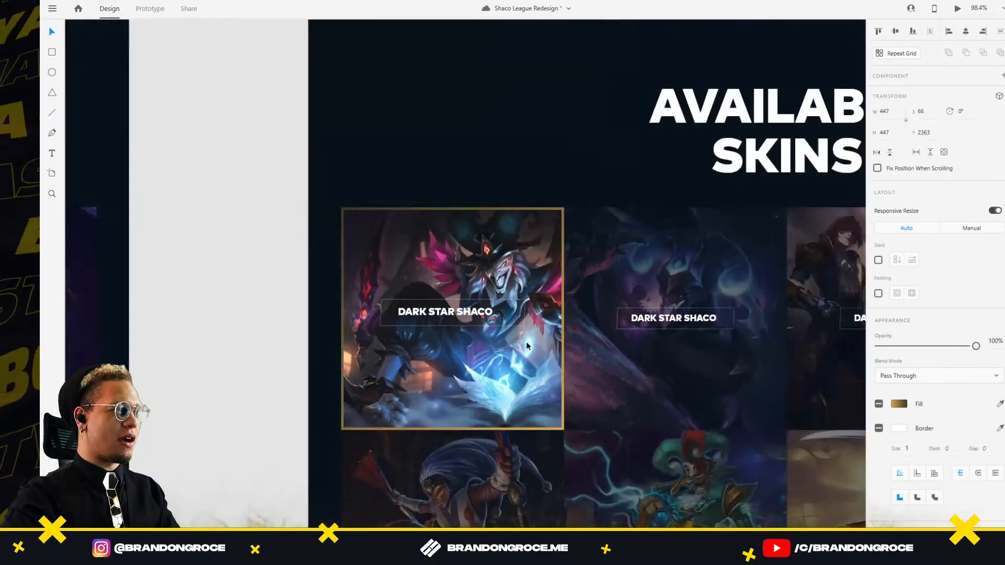
scroll(534, 297, "up", 6)
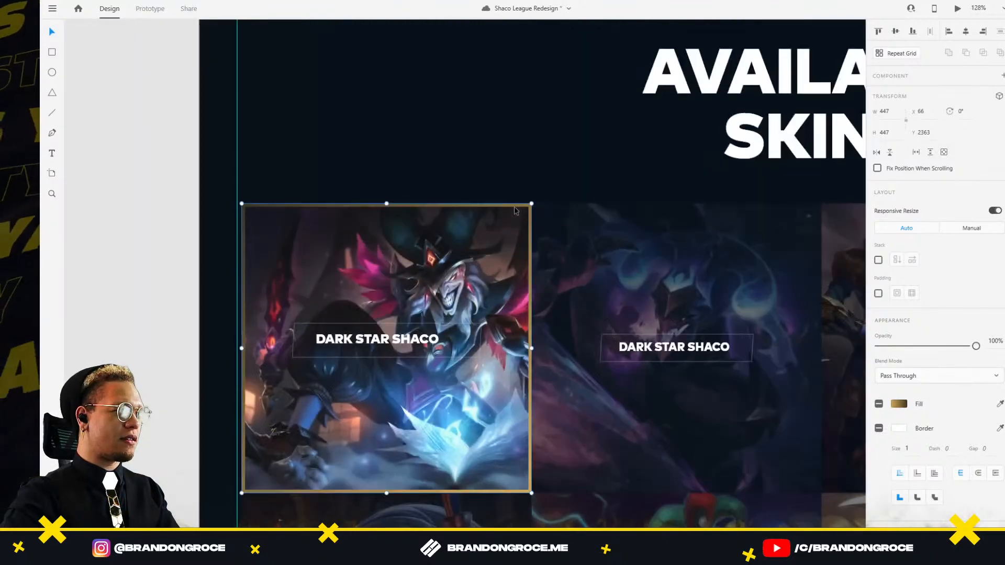
left_click(474, 141)
scroll(474, 142, "down", 3)
scroll(460, 188, "up", 3)
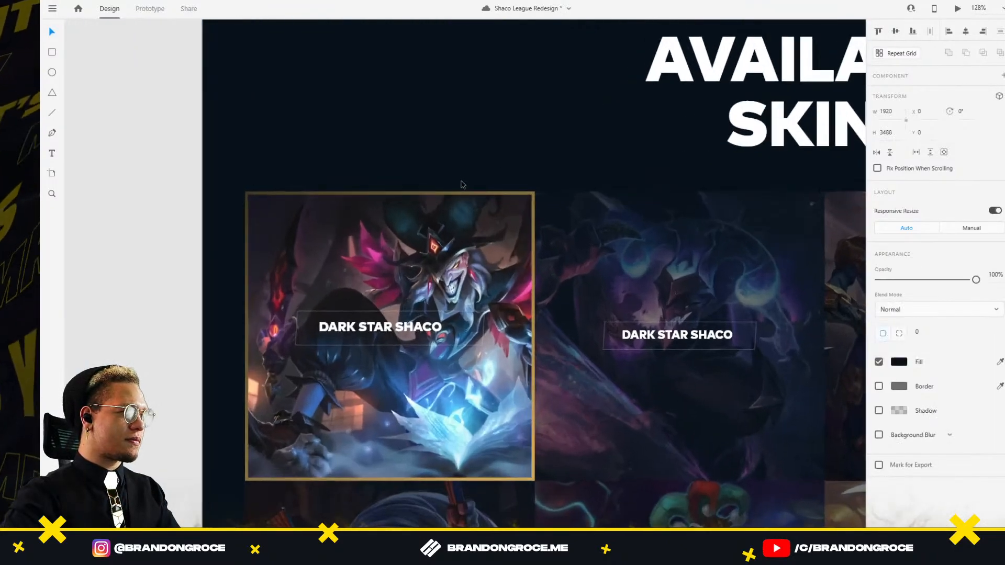
left_click(467, 193)
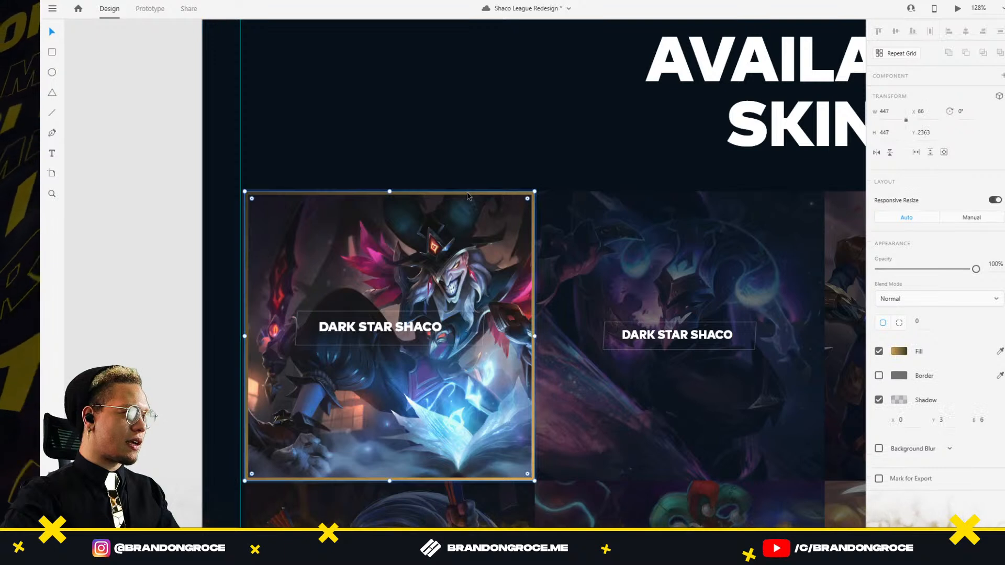
left_click_drag(970, 277, 848, 263)
left_click(500, 236)
left_click(479, 175)
double_click(482, 224)
left_click_drag(532, 194, 535, 191)
left_click(514, 142)
scroll(513, 144, "down", 5)
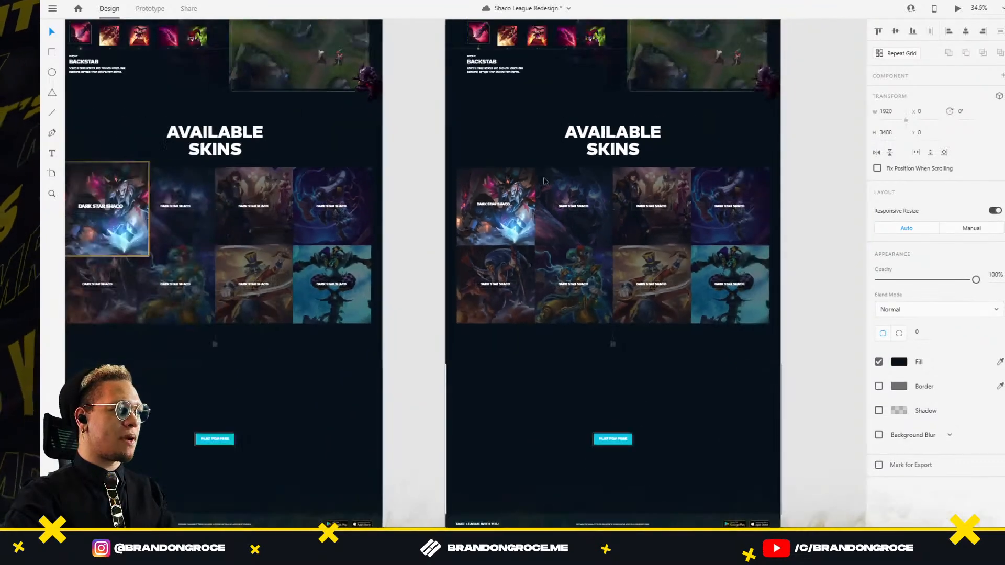
Step: Review the duplicated page from hero to skins grid and select the faded image behind the ability icons
left_click(523, 234)
left_click(824, 203)
left_click_drag(824, 202, 771, 320)
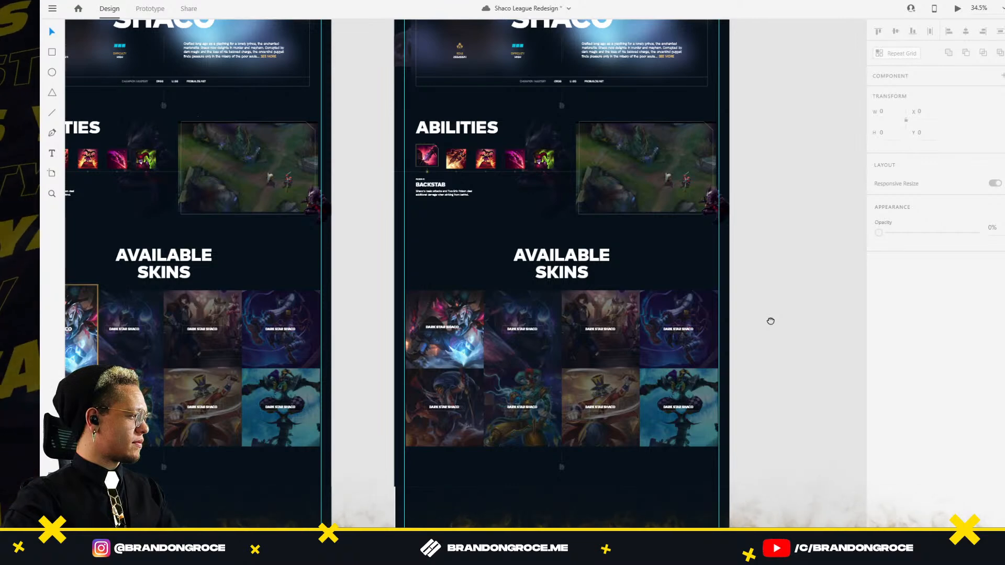
left_click_drag(770, 321, 750, 371)
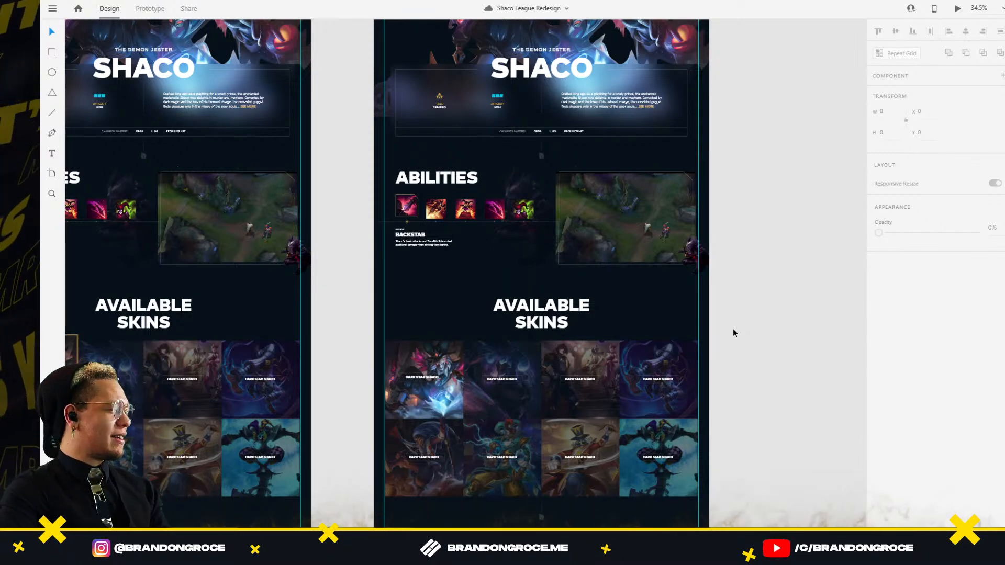
scroll(580, 282, "up", 2)
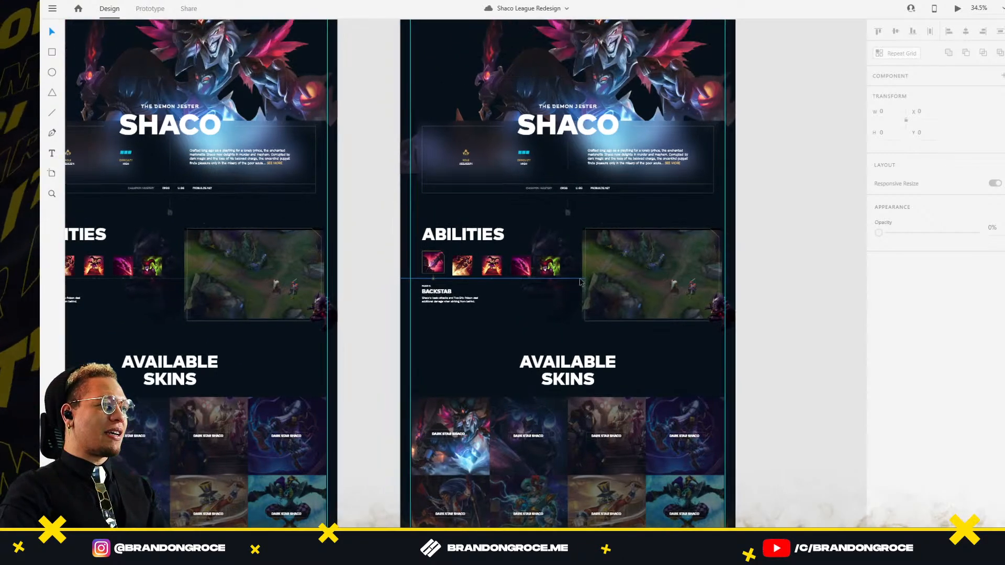
left_click(552, 243)
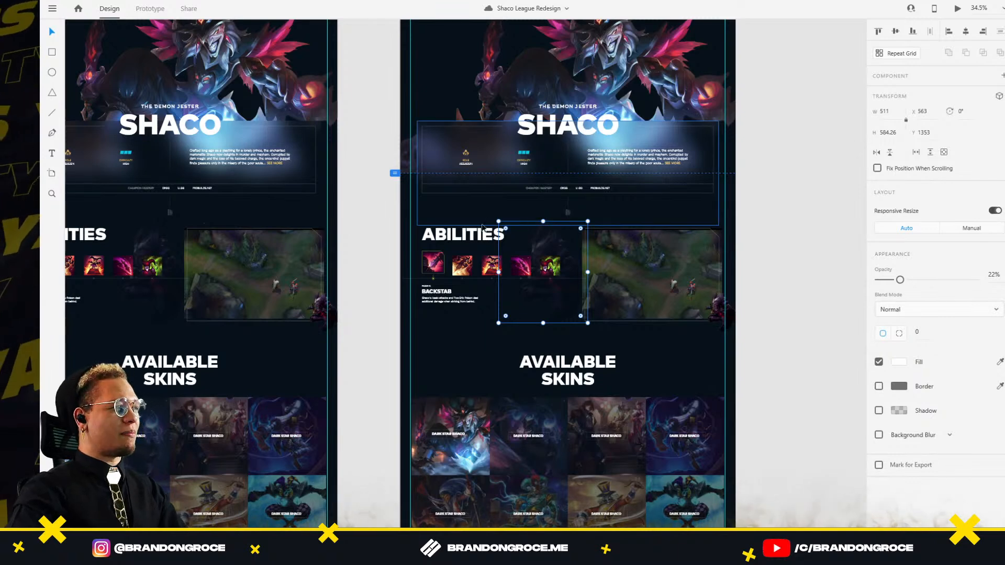
Step: Examine the spacing around the faded image behind the ability icons and the blurred info panel below the hero
left_click_drag(499, 221, 470, 208)
scroll(602, 266, "up", 2)
scroll(602, 267, "up", 2)
key("ctrl+z")
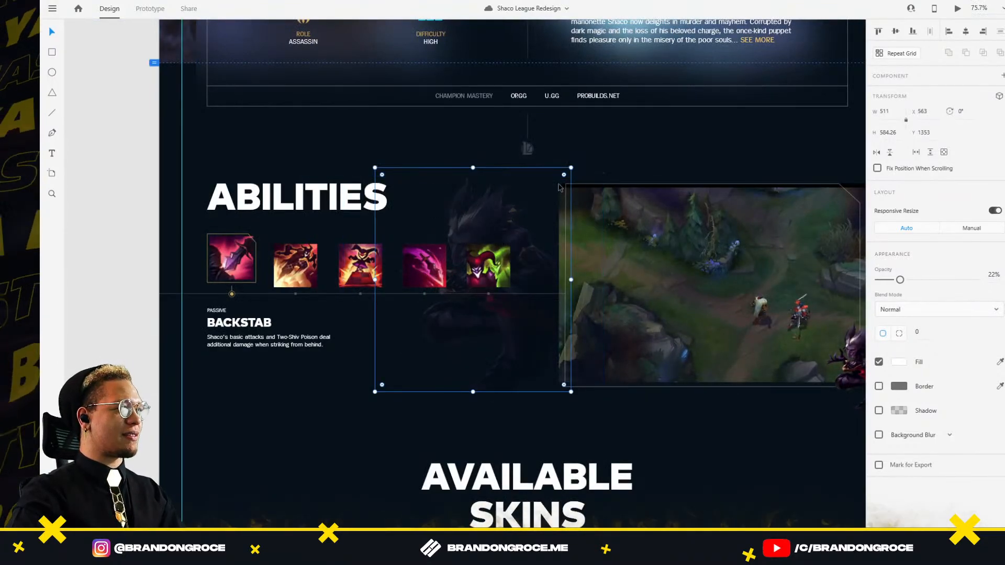
scroll(549, 191, "down", 4)
left_click(574, 229)
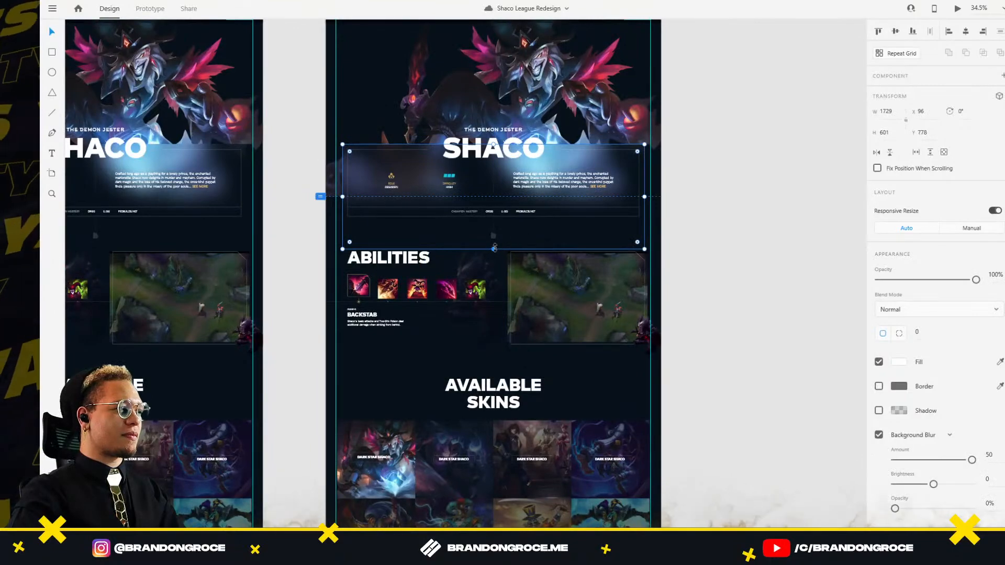
scroll(495, 246, "up", 2)
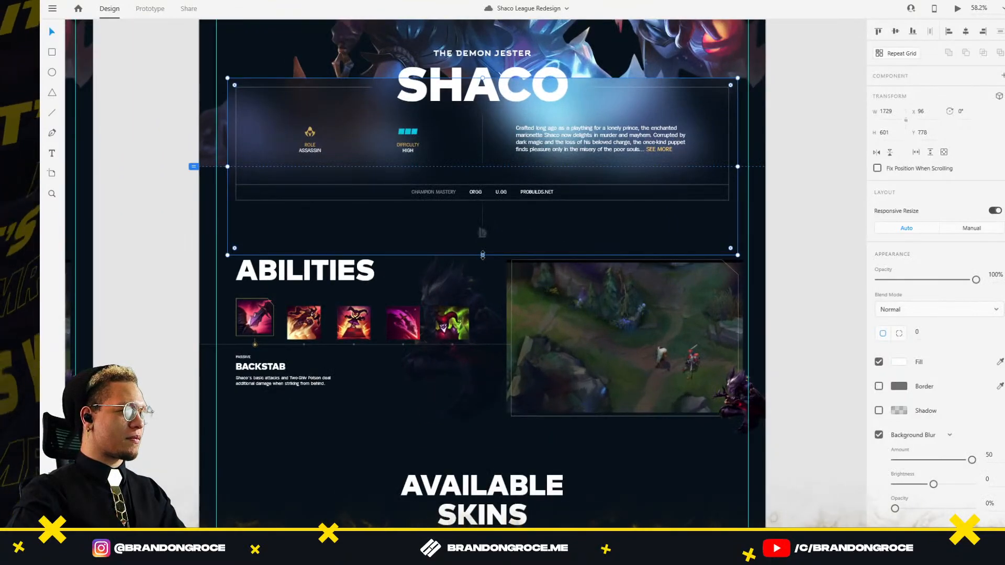
left_click(786, 170)
Step: Draw a horizontal line about 558 px wide extending from beside the Available Skins heading toward the page's right margin
scroll(797, 152, "down", 4)
left_click_drag(784, 145, 681, 68)
mouse_move(739, 178)
left_mouse_down()
mouse_move(735, 106)
mouse_move(749, 171)
left_mouse_up()
scroll(565, 233, "up", 3)
key("l")
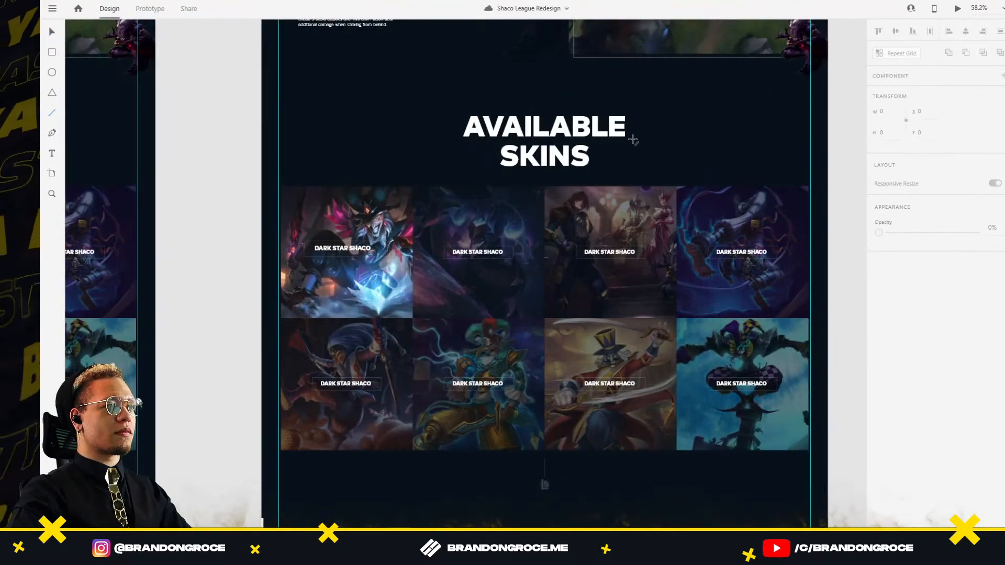
left_click_drag(633, 141, 798, 154)
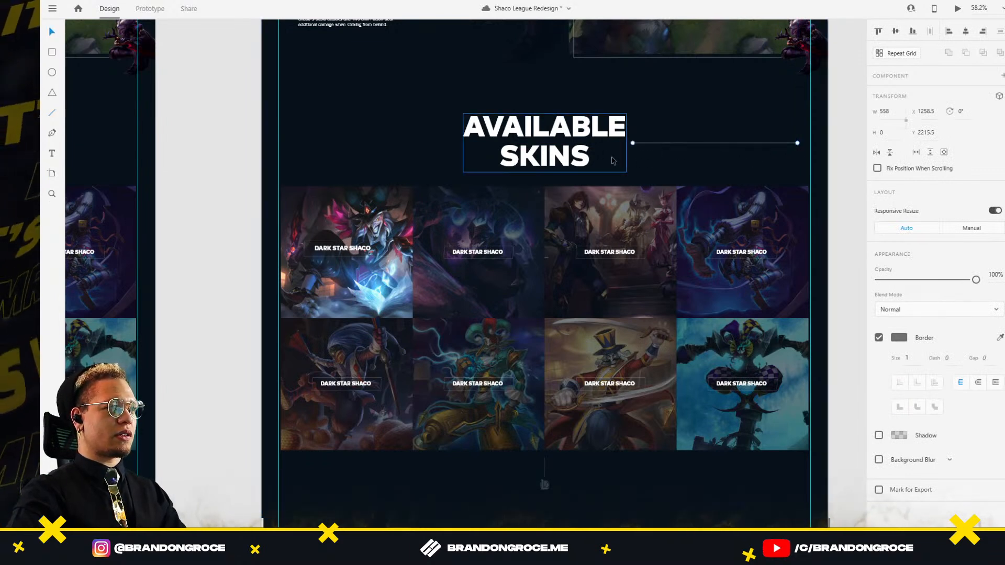
Step: Duplicate the line to the left of the Available Skins heading and align both lines' outer ends with the margin guides
left_click_drag(673, 147, 341, 149)
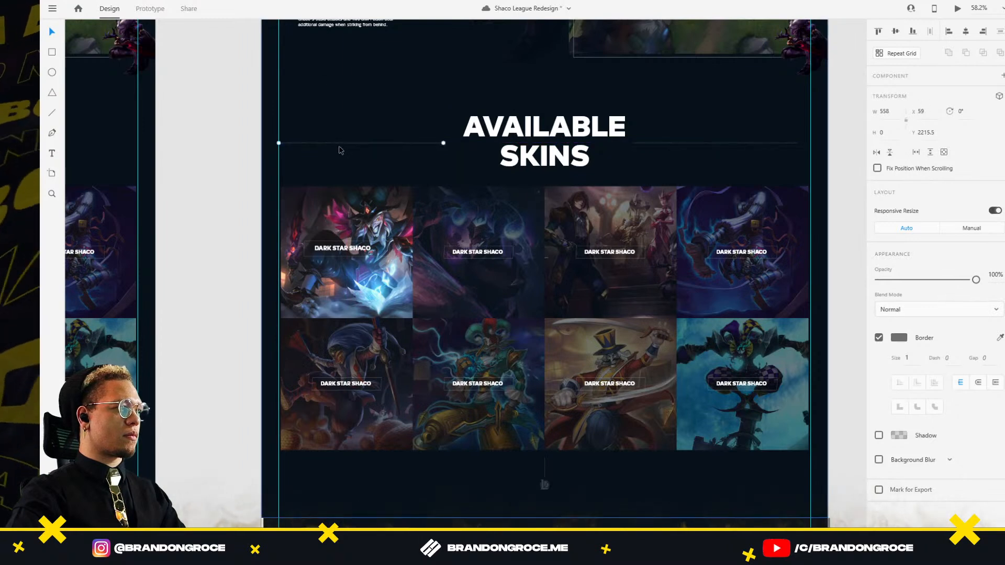
left_click_drag(653, 145, 349, 147)
left_click(491, 88)
Step: Set the border colour of both lines beside the Available Skins heading to gold #D0A85C
scroll(491, 88, "down", 5)
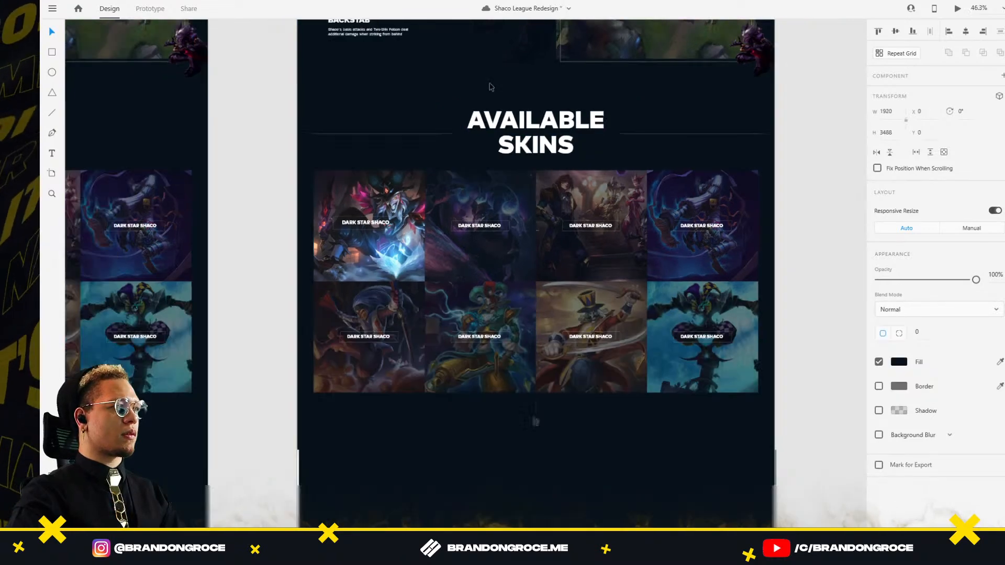
left_click_drag(493, 98, 526, 269)
scroll(465, 283, "up", 5)
left_click(465, 268)
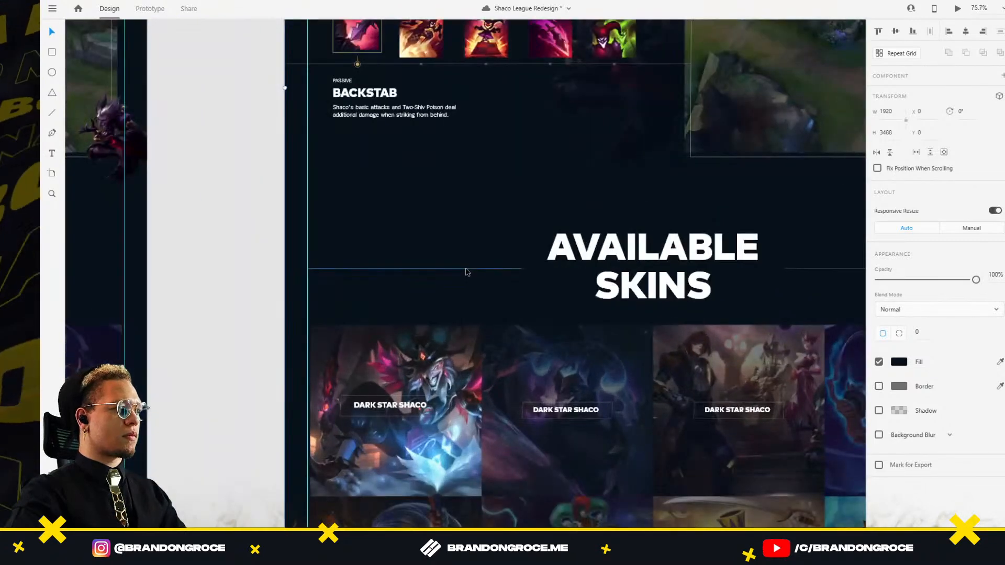
left_click(823, 269, "shift")
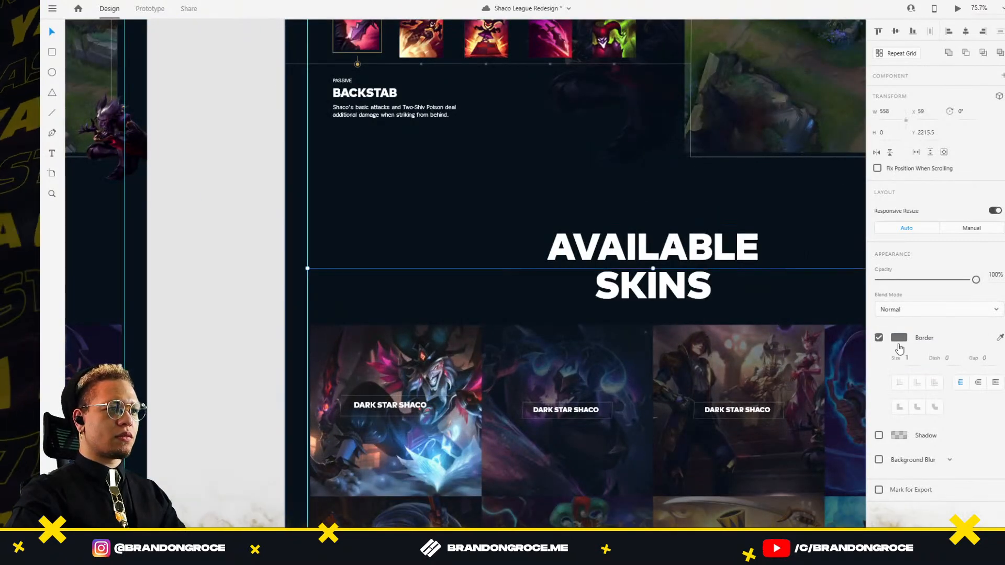
left_click(899, 338)
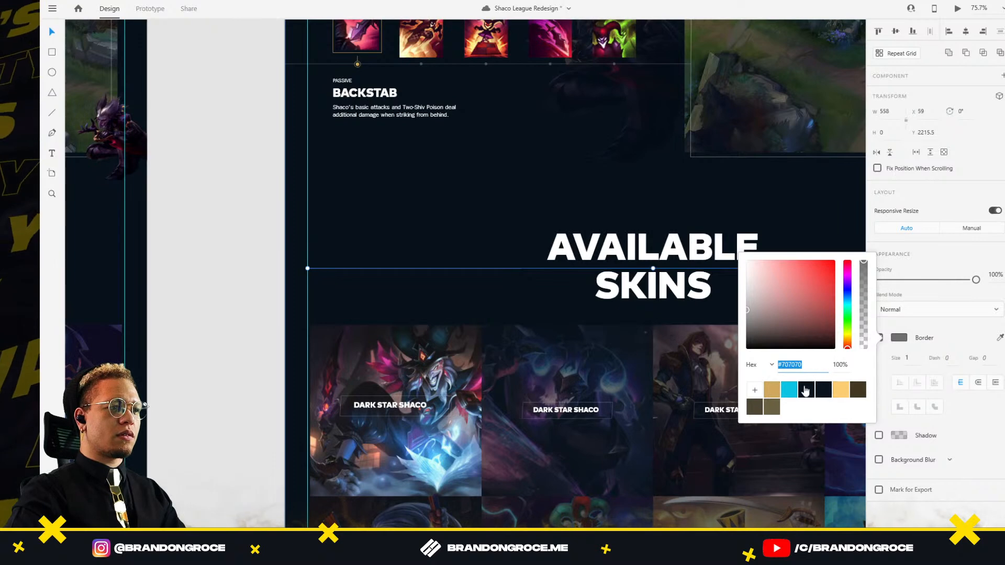
left_click(768, 397)
left_click(587, 197)
Step: Check the border colour and opacity of the thin vertical divider above the League logo below the skins grid
scroll(637, 220, "down", 3)
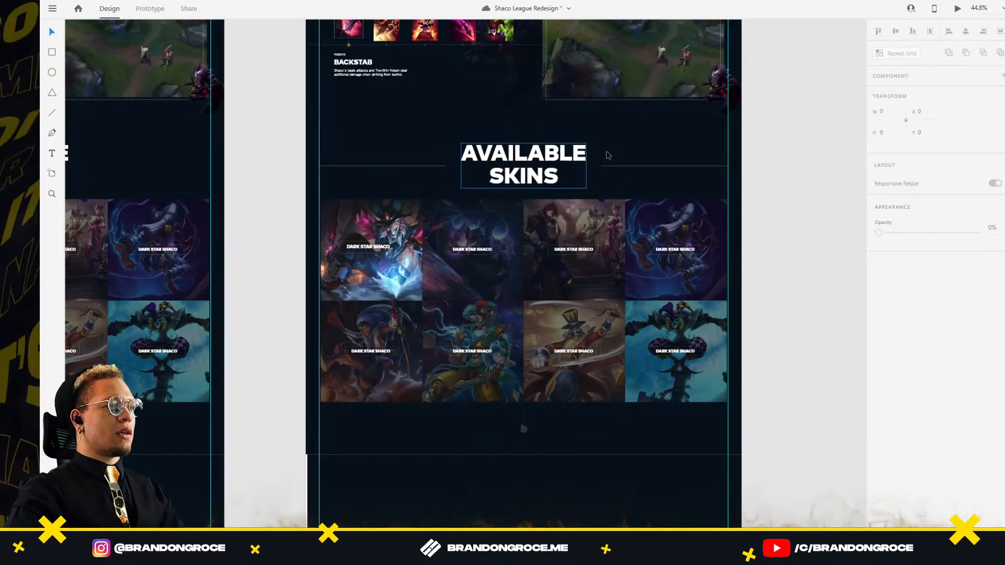
left_click(433, 166)
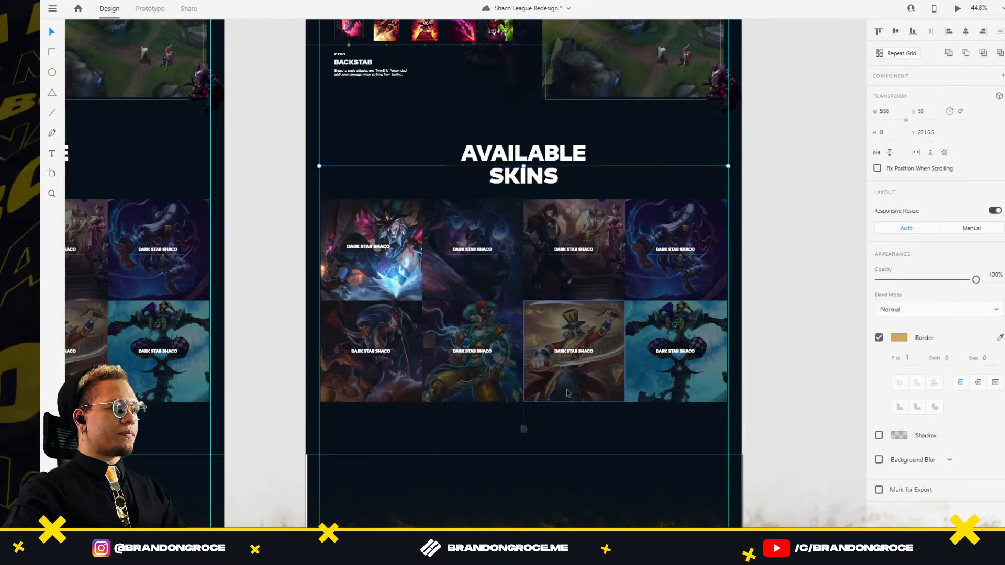
scroll(535, 432, "up", 5)
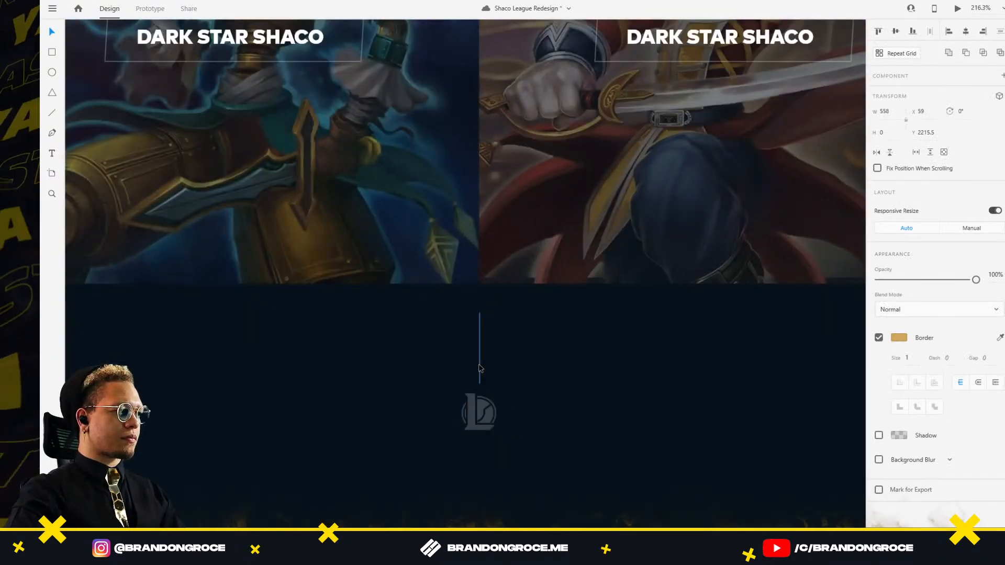
left_click(480, 376)
left_click(900, 329)
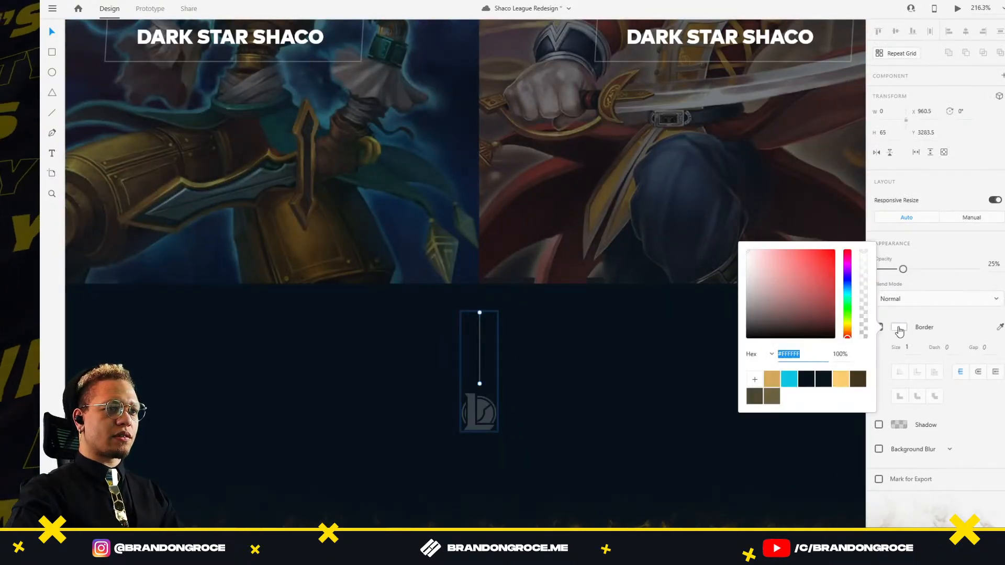
left_click(957, 326)
Step: Change the border colour of both Available Skins heading lines to white
scroll(492, 258, "down", 3)
left_click_drag(503, 198, 443, 305)
scroll(450, 196, "down", 1)
left_click_drag(444, 195, 405, 391)
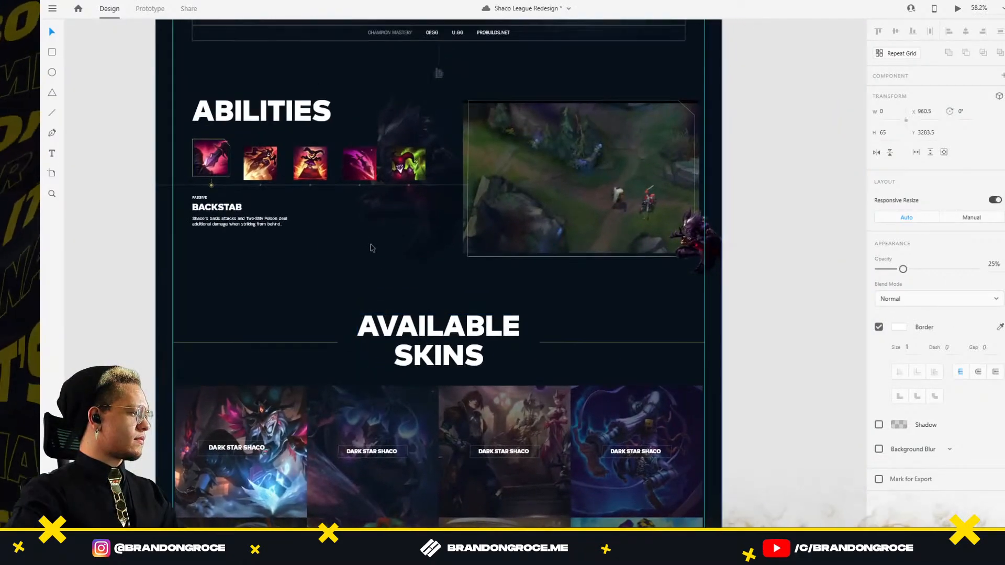
left_click(288, 343)
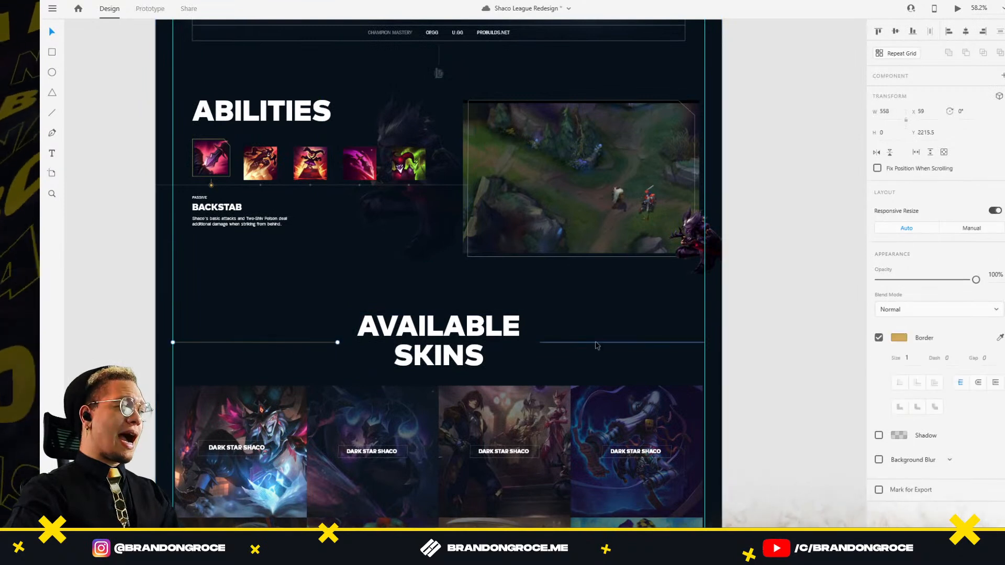
left_click(897, 338)
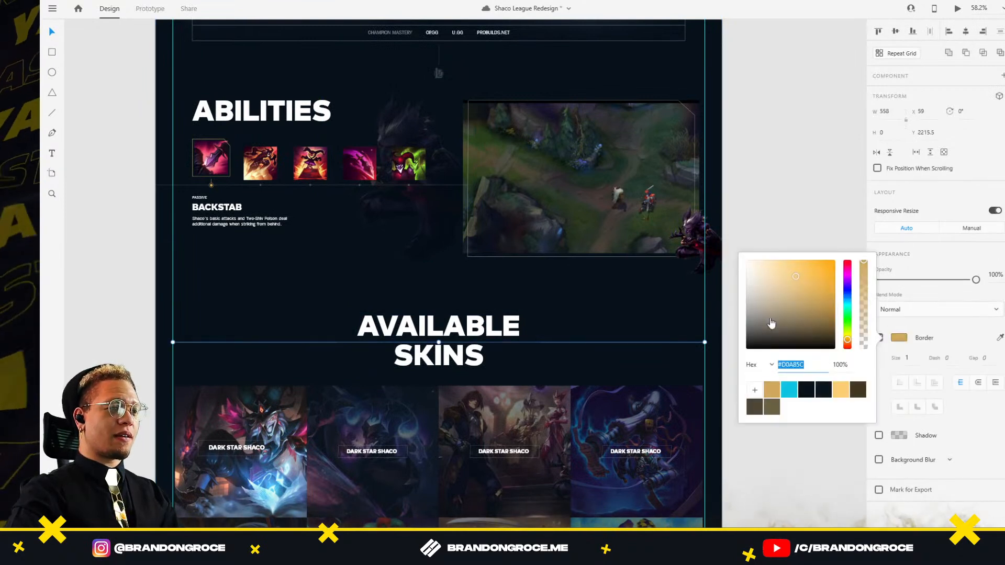
left_click(771, 183)
Step: Lower the opacity of the two white lines flanking the Available Skins heading
left_click(660, 344)
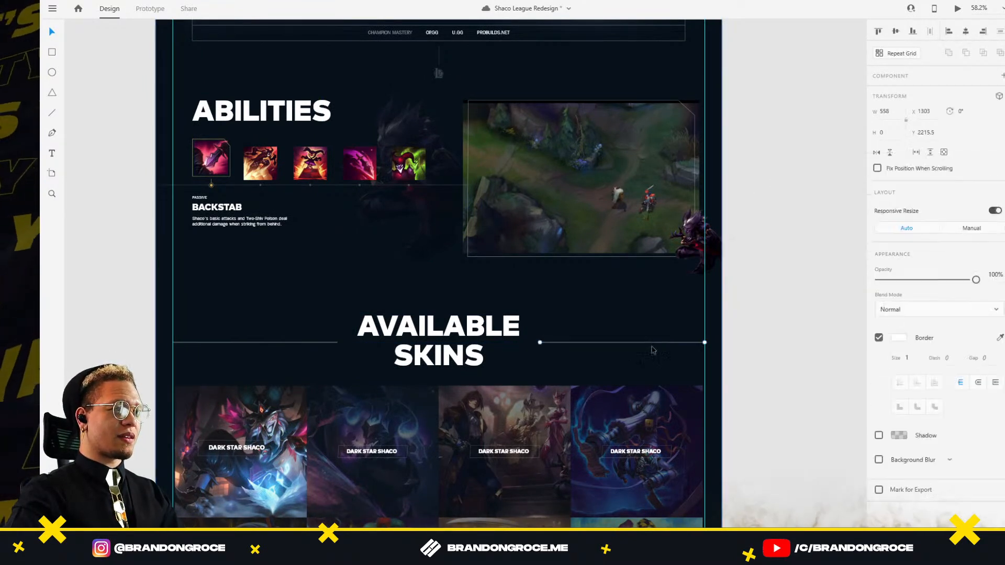
left_click(327, 330, "shift")
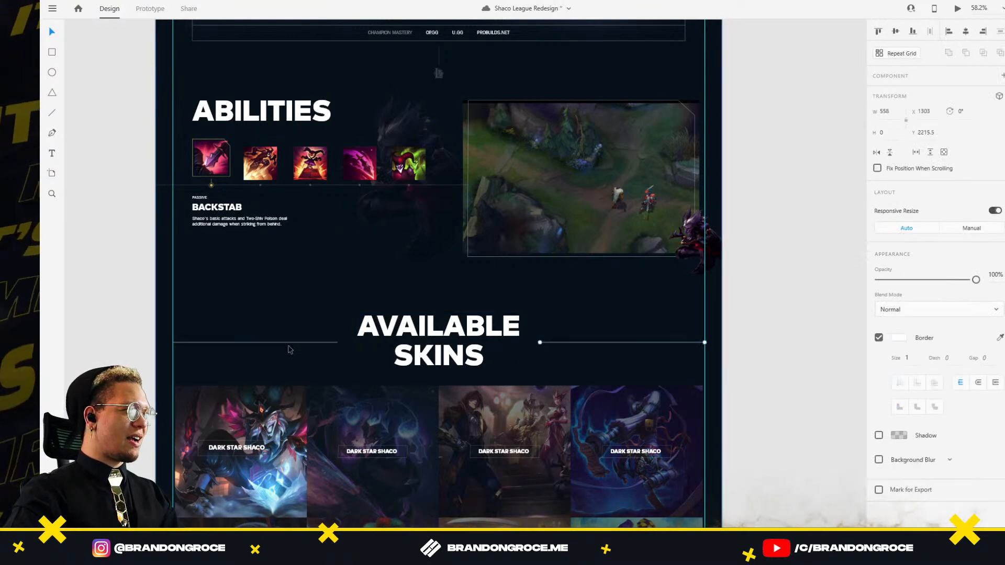
left_click(296, 343, "shift")
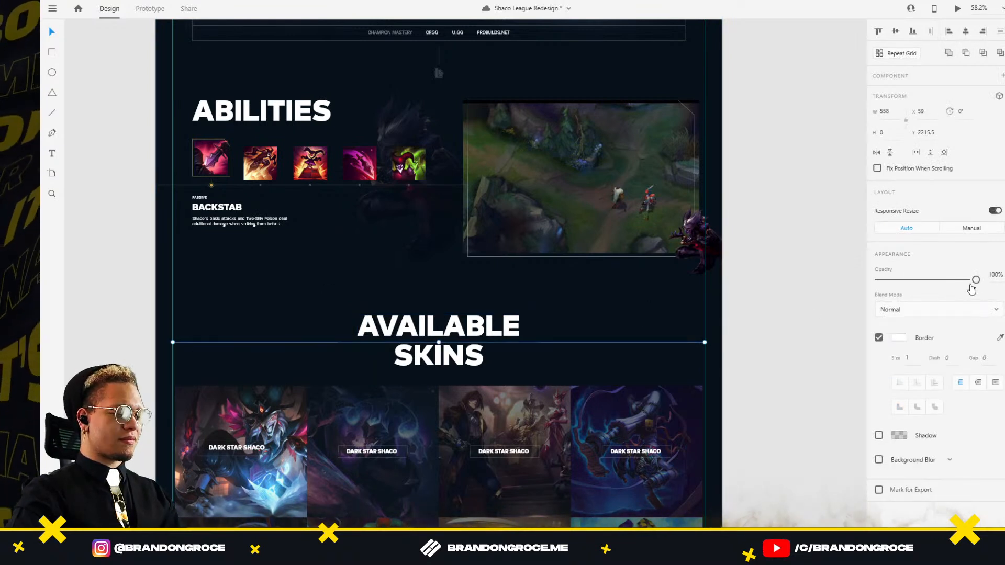
left_click_drag(970, 285, 865, 299)
left_click(760, 310)
Step: Compare the Available Skins layouts of the earlier artboards with the skins grids in the two latest artboards
left_click_drag(589, 317, 711, 349)
scroll(654, 341, "down", 3)
left_click_drag(482, 301, 734, 394)
left_click_drag(456, 343, 548, 308)
scroll(394, 257, "down", 3)
left_click_drag(329, 260, 564, 215)
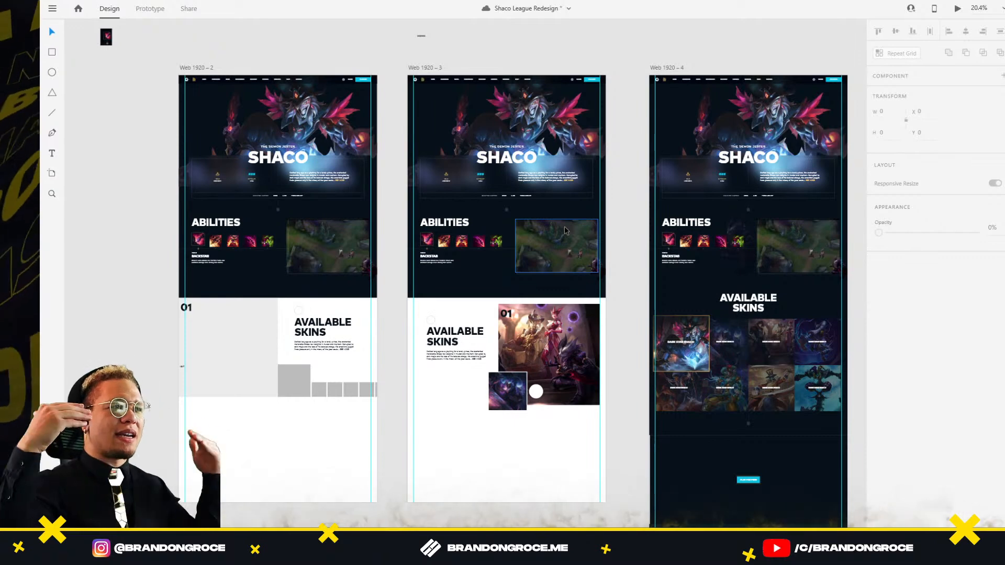
scroll(352, 248, "down", 4)
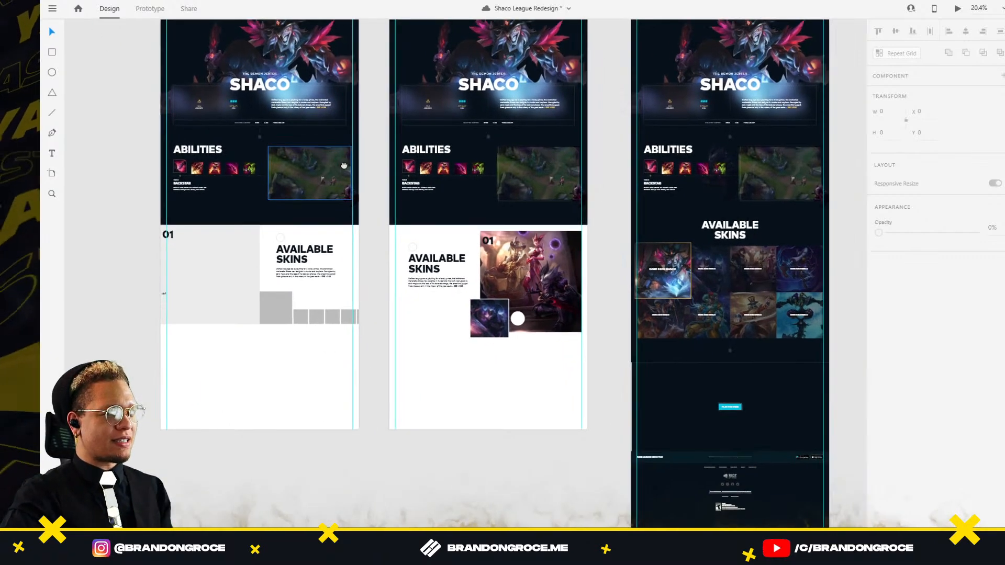
scroll(353, 262, "left", 4)
left_click_drag(257, 216, 490, 315)
left_click(498, 341)
left_click_drag(367, 337, 490, 444)
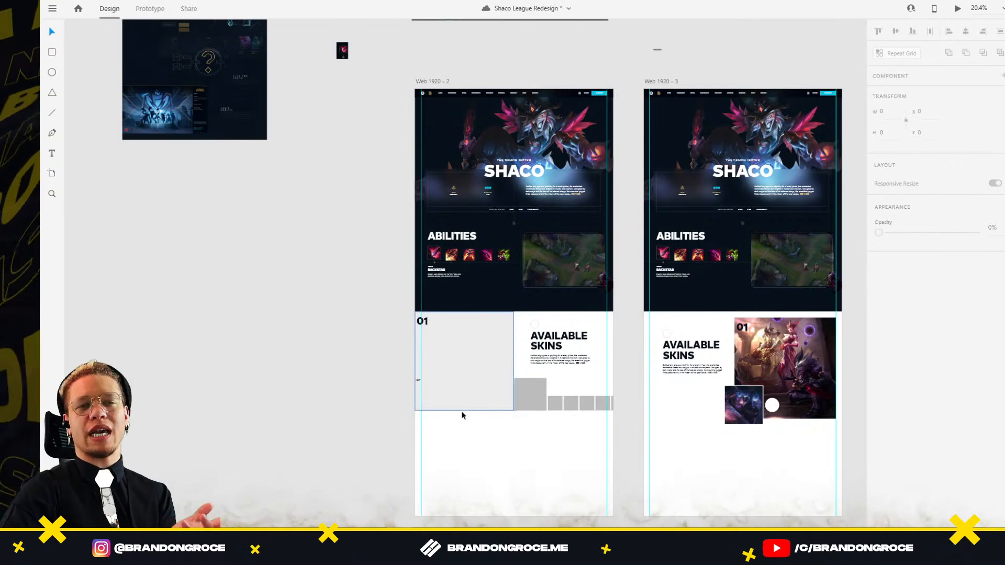
scroll(464, 406, "down", 6)
scroll(464, 407, "right", 5)
scroll(432, 302, "right", 20)
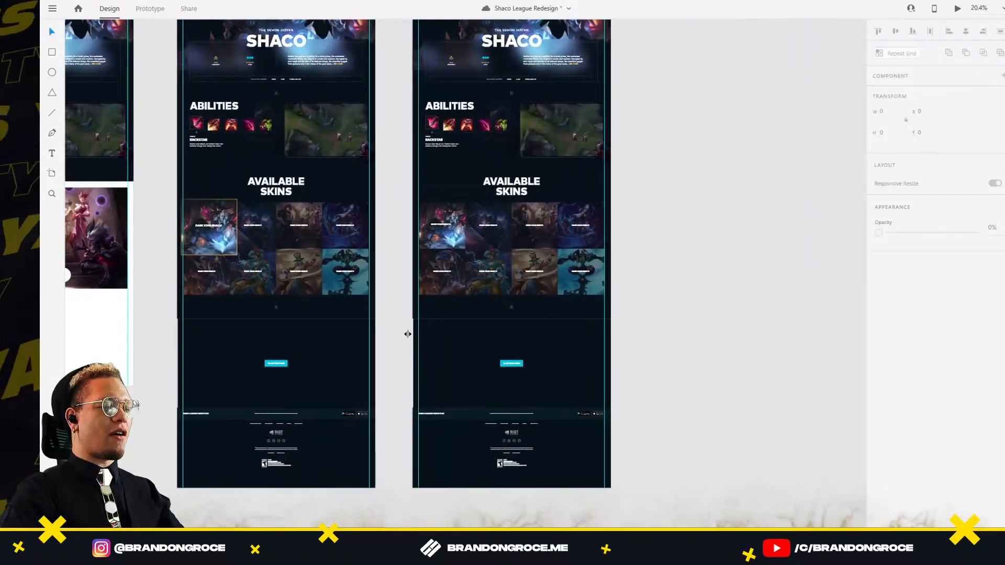
Step: Review the duplicated Shaco page from the Play for Free section up to the hero and info panel
left_click(561, 347)
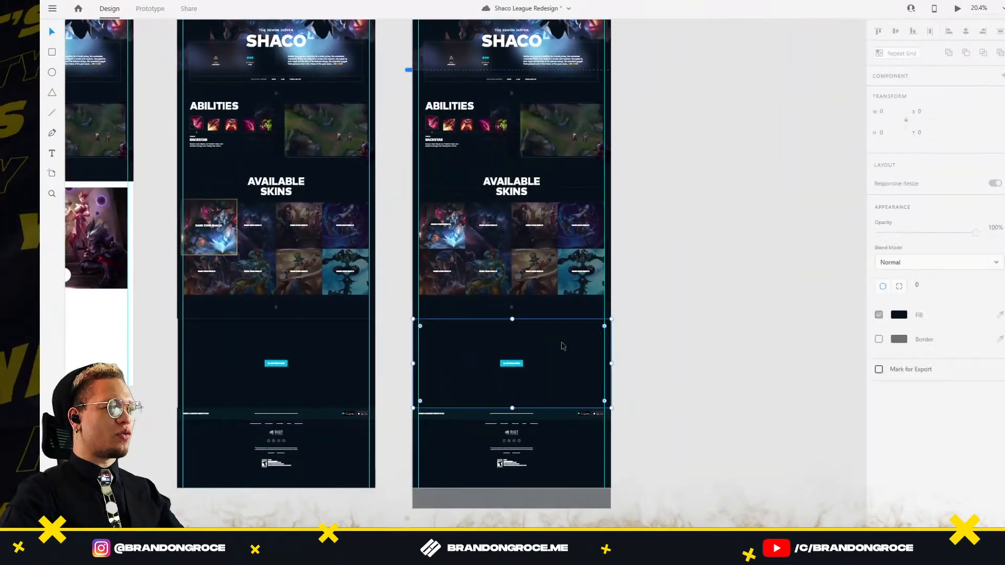
scroll(645, 302, "up", 3)
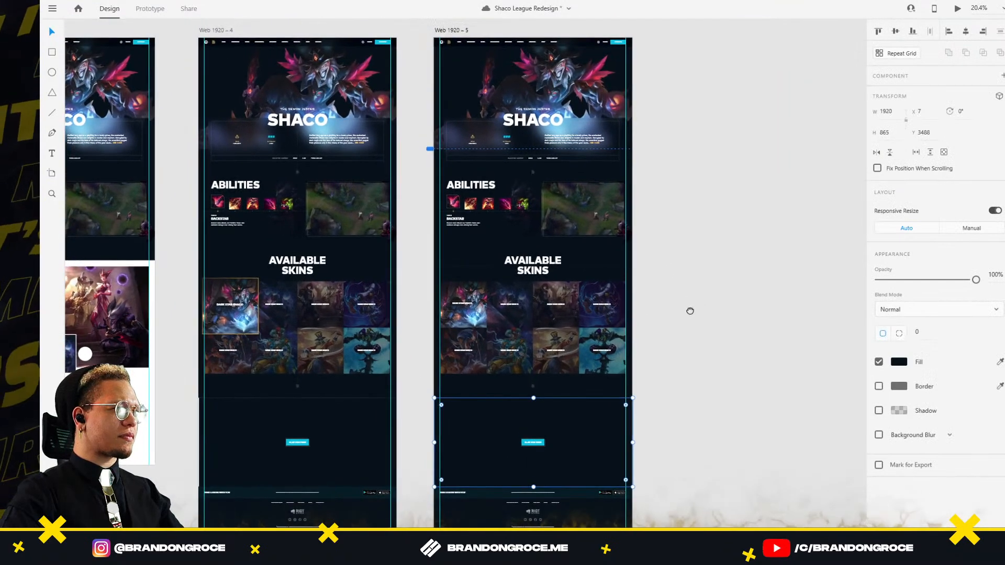
scroll(645, 308, "up", 1)
left_click(513, 99)
scroll(513, 99, "up", 2)
scroll(513, 99, "up", 4)
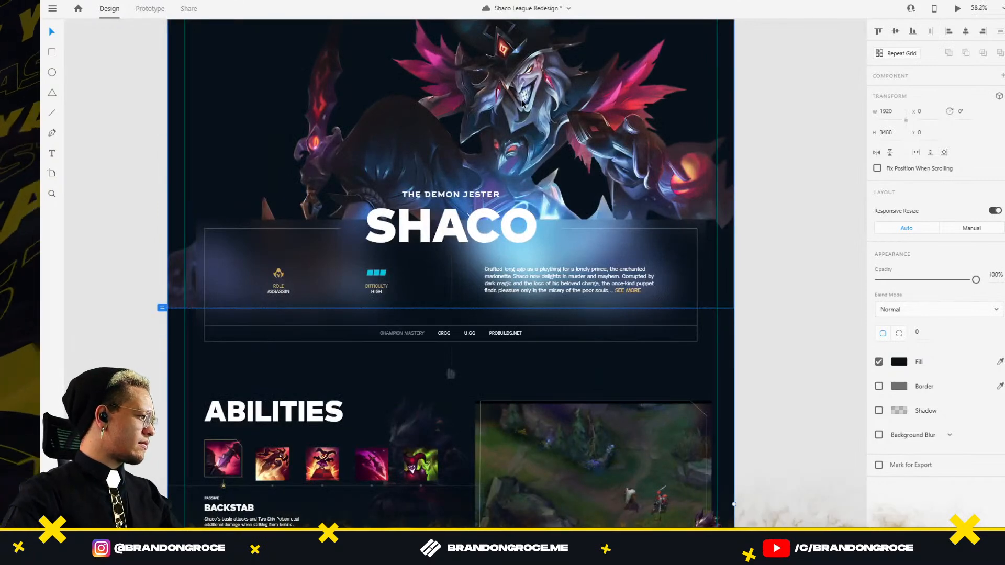
left_click_drag(566, 114, 503, 225)
Step: Move the duplicated artboard up and farther away from the original, to X 6862, Y 501
scroll(502, 220, "down", 4)
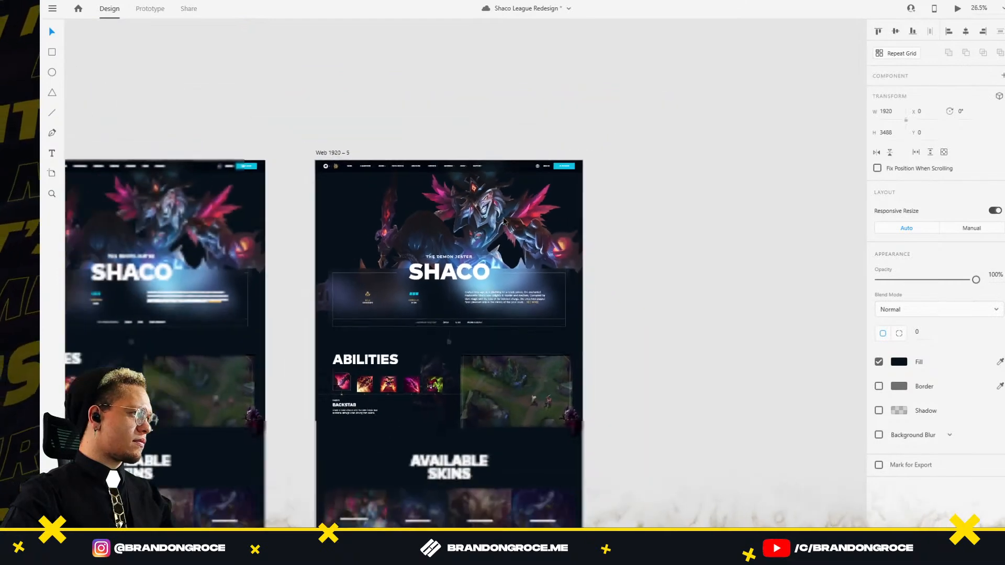
scroll(325, 254, "down", 2)
left_click_drag(352, 102, 429, 66)
scroll(748, 151, "down", 8)
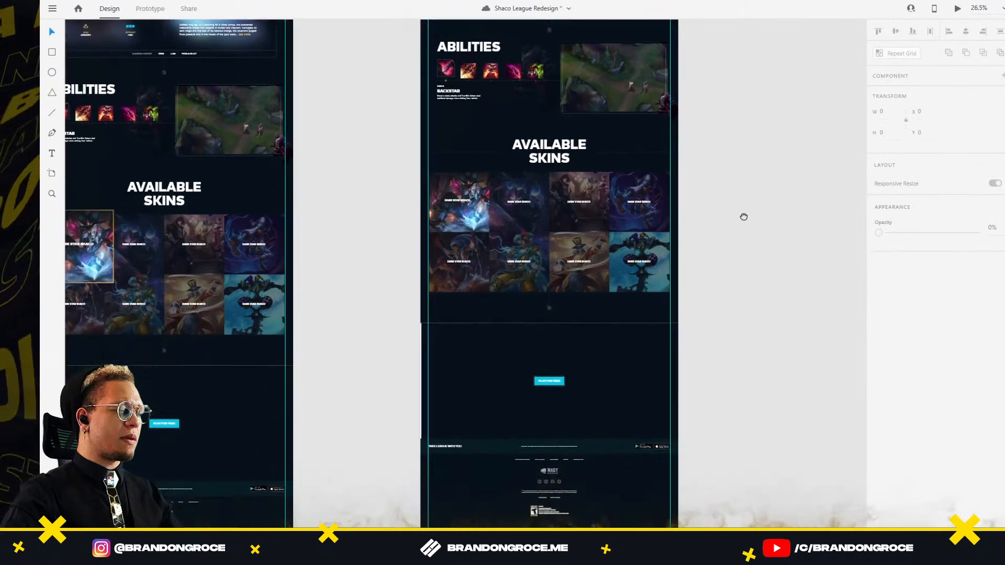
scroll(747, 155, "down", 3)
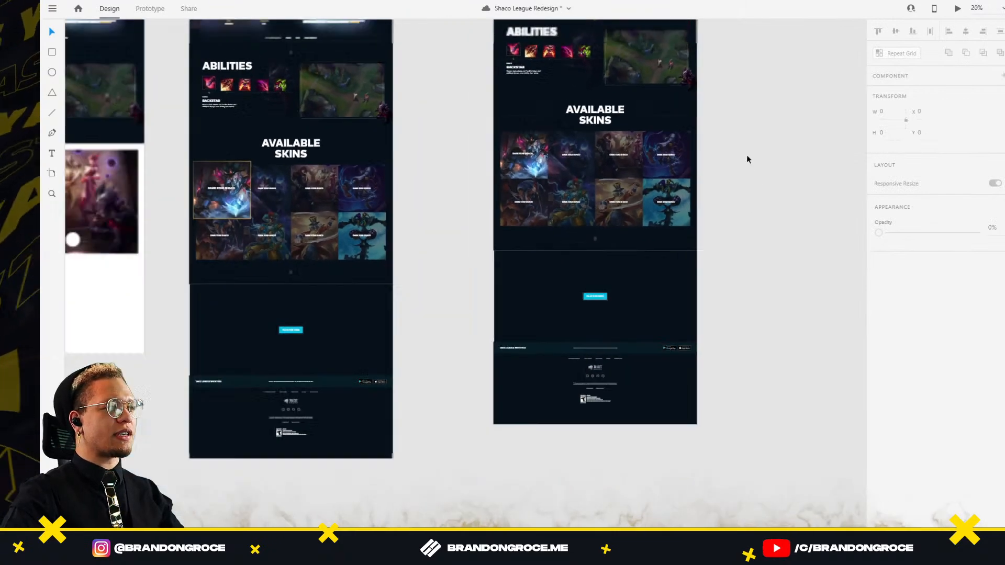
scroll(740, 245, "down", 1)
Step: Shorten the duplicated artboard from its bottom edge to trim the empty space below the footer, and save the document
left_click(537, 90)
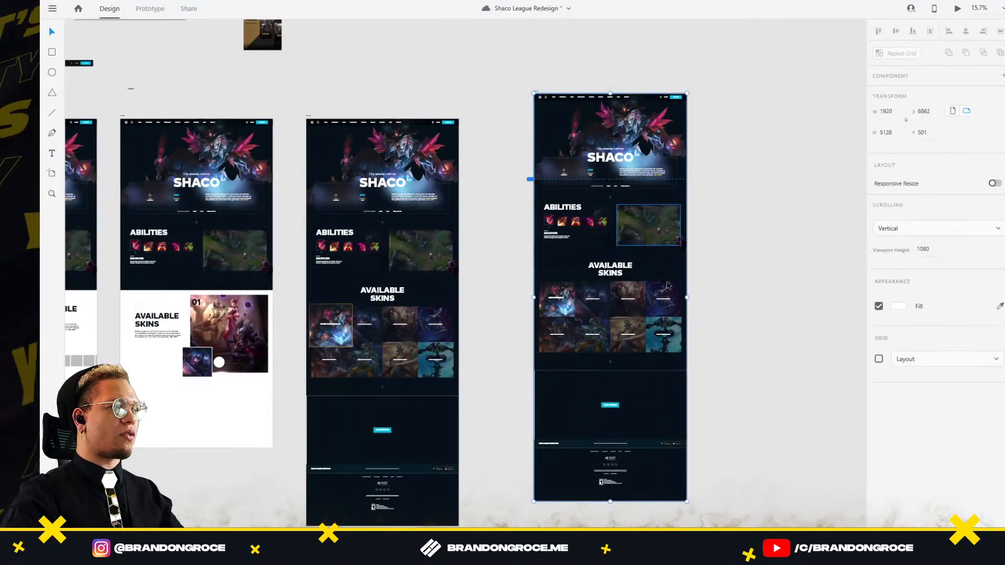
scroll(731, 464, "up", 3)
scroll(731, 463, "down", 12)
scroll(628, 298, "up", 4)
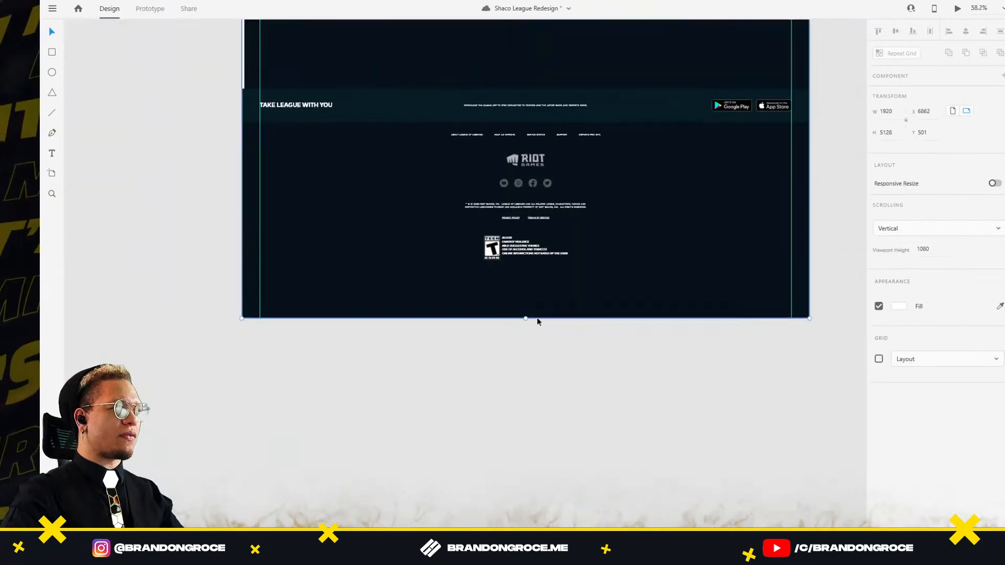
left_click_drag(525, 318, 525, 288)
left_click(549, 348)
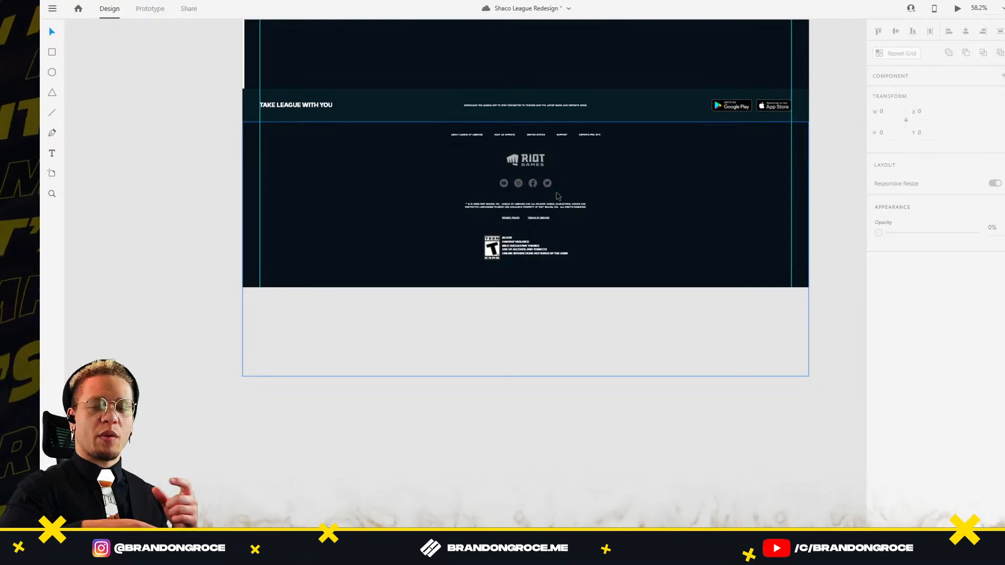
key("ctrl+s")
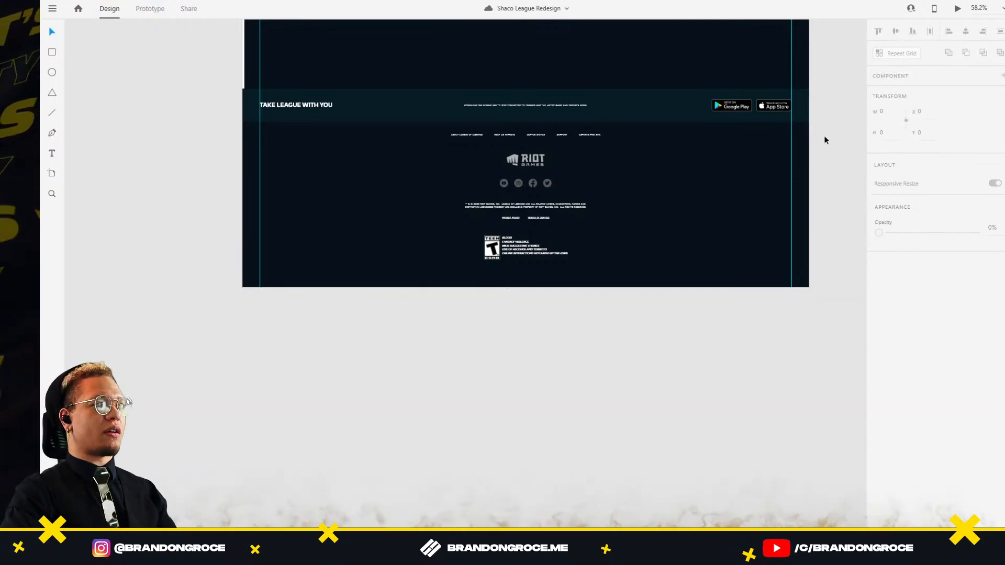
Step: Review the duplicated Shaco artboard from the footer and Play for Free section up to the hero and info panel
left_click_drag(362, 166, 444, 223)
scroll(444, 228, "up", 3)
scroll(444, 228, "left", 1)
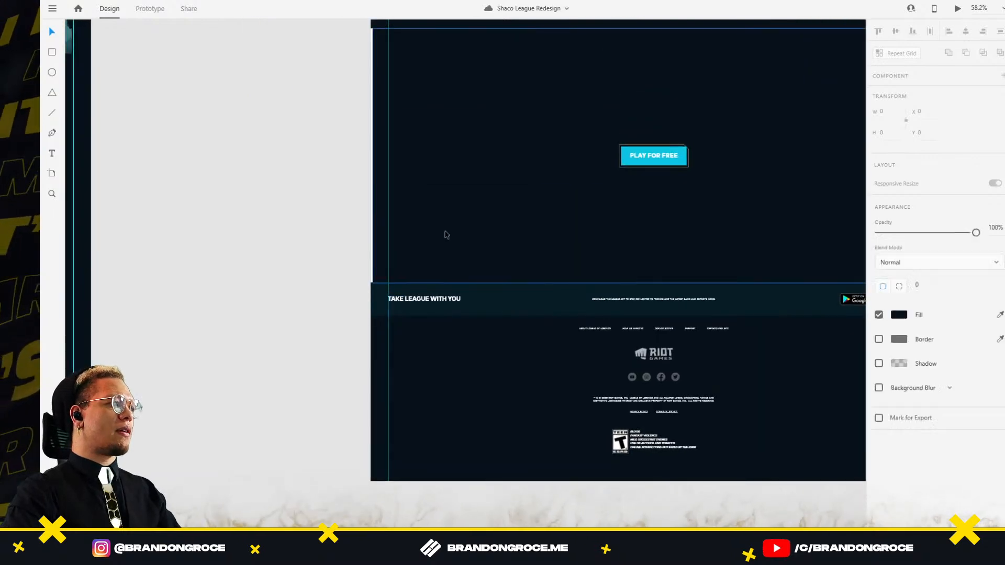
left_click(522, 178)
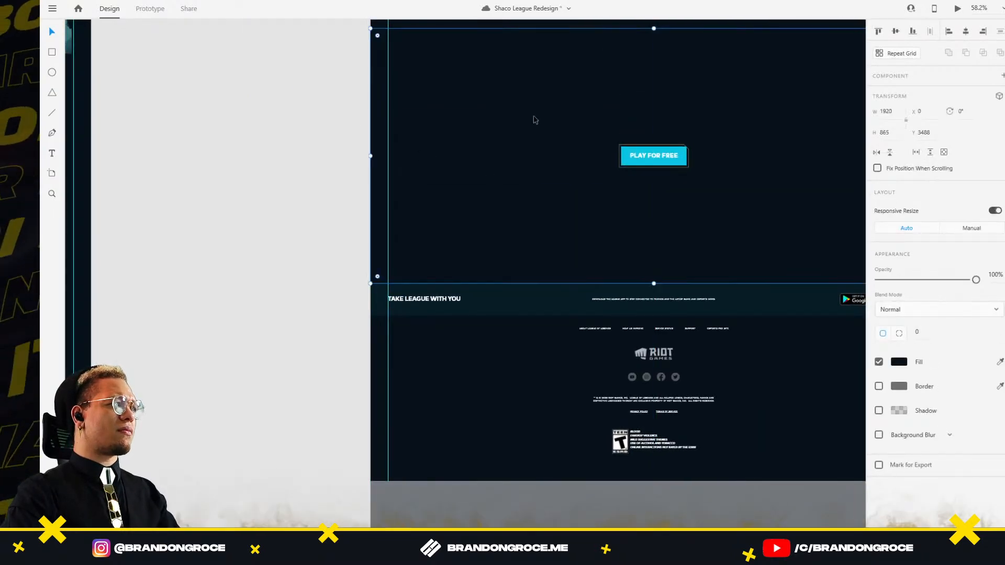
left_click_drag(709, 99, 561, 246)
left_click(826, 123)
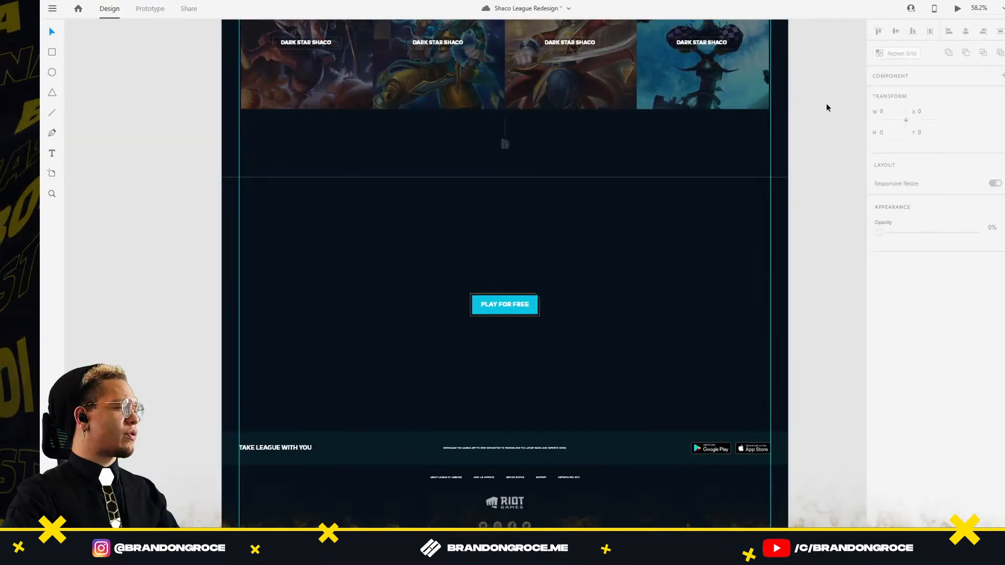
scroll(826, 117, "down", 2, "ctrl")
scroll(743, 184, "up", 8)
scroll(743, 184, "right", 2)
scroll(730, 202, "up", 8)
scroll(744, 215, "left", 1)
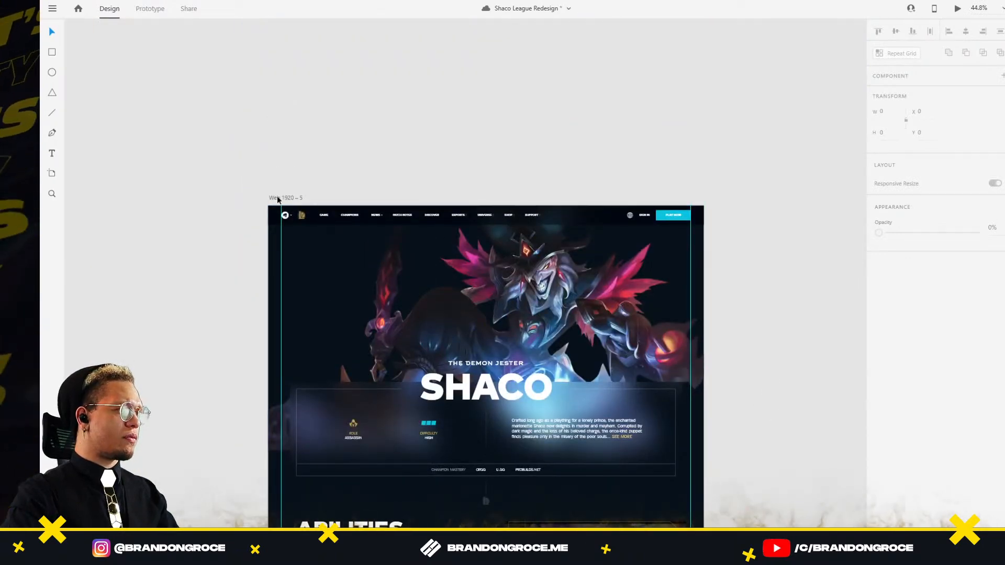
Step: Switch to the Chrome browser and open Pinterest in place of the font download page
key("alt+Tab")
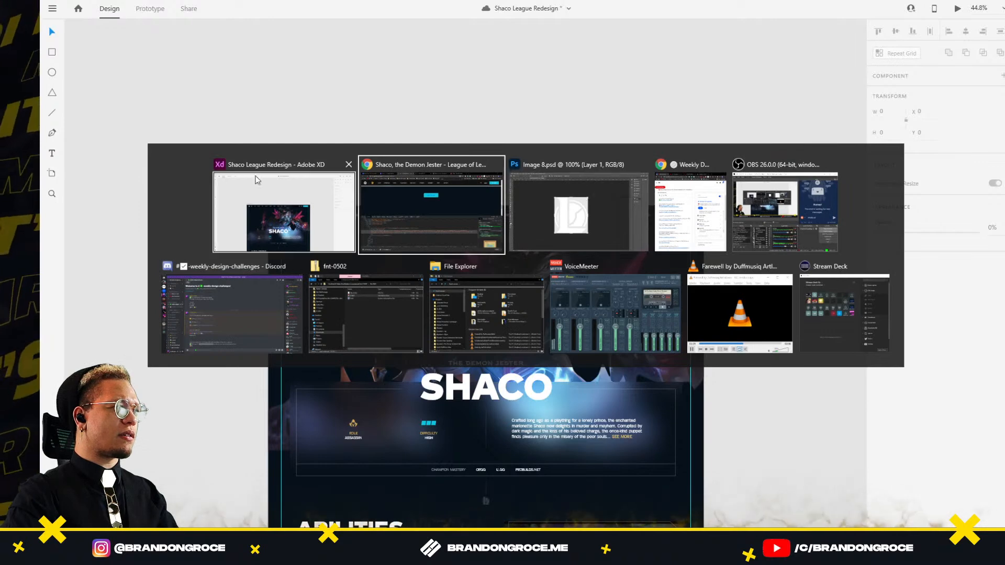
left_click(459, 189)
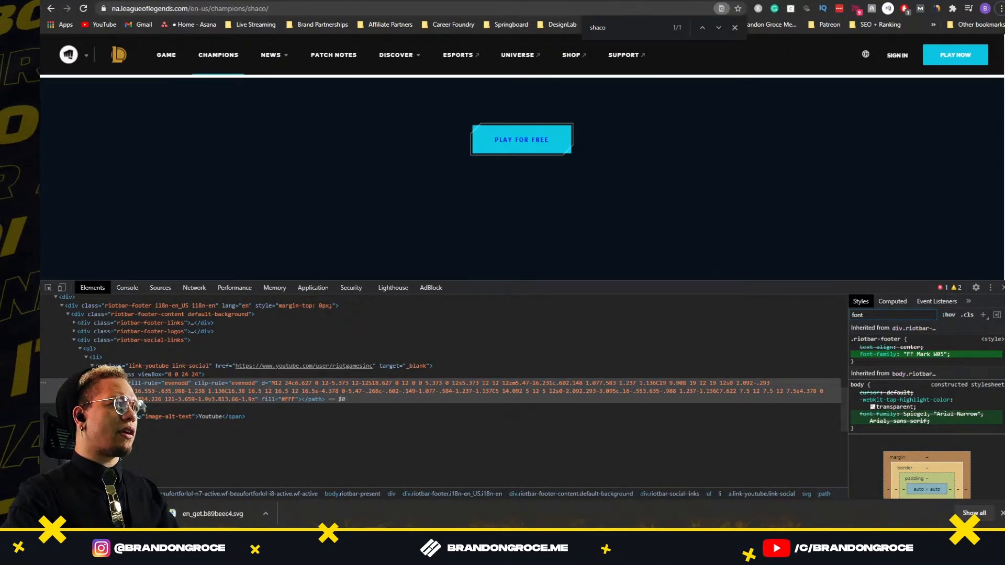
left_click(561, 0)
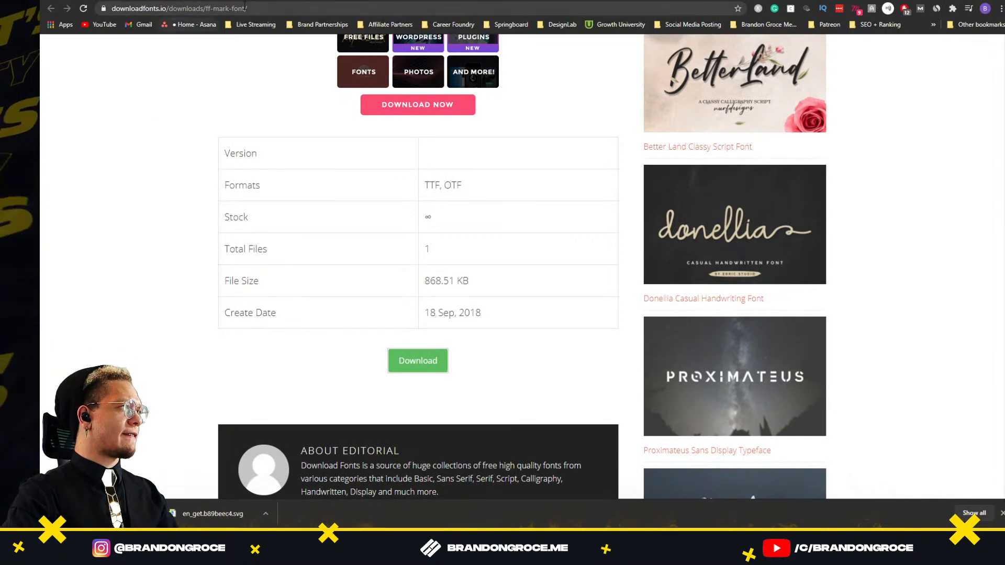
key("ctrl+l")
type("pinterest.com/pin/450148925246901786/?nic_v2=1a2sTMA0a")
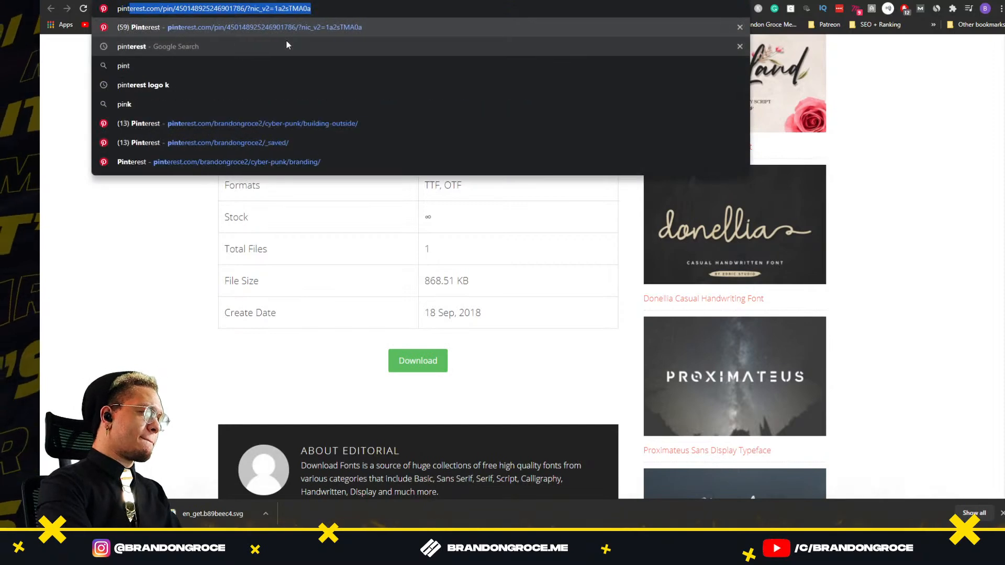
key("Return")
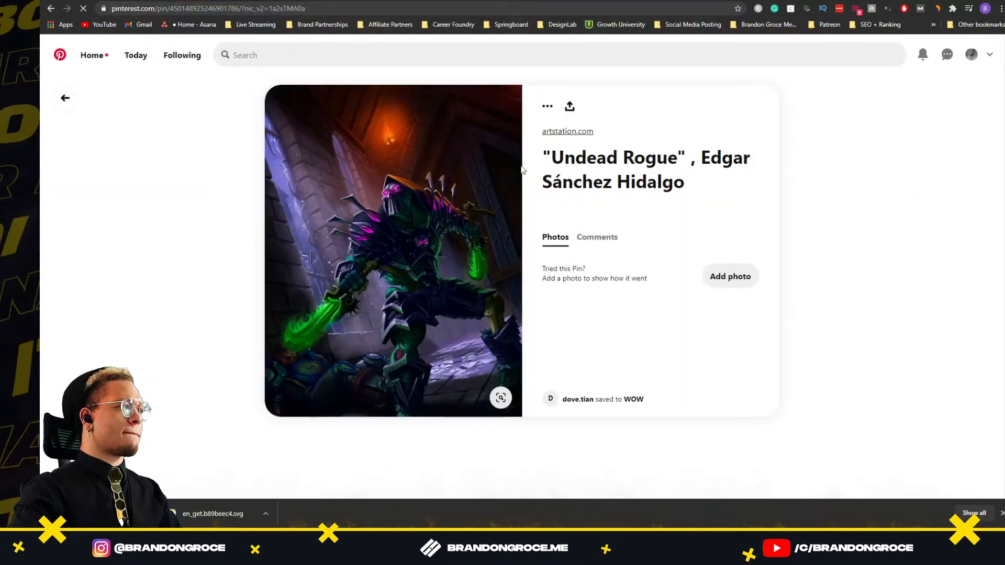
Step: Search Pinterest for "league of legends wallpapers"
left_click(344, 94)
type("lea")
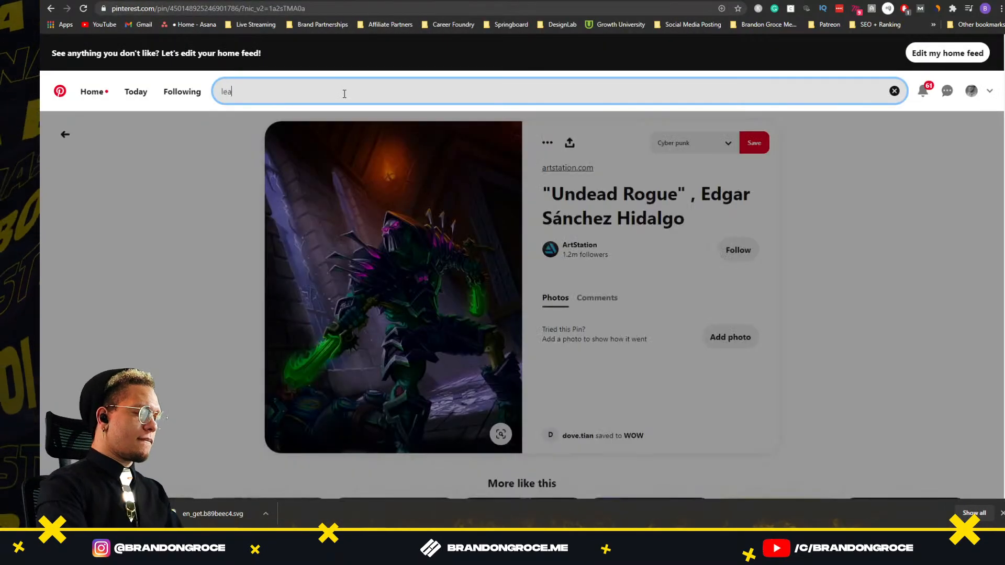
type("gue of le")
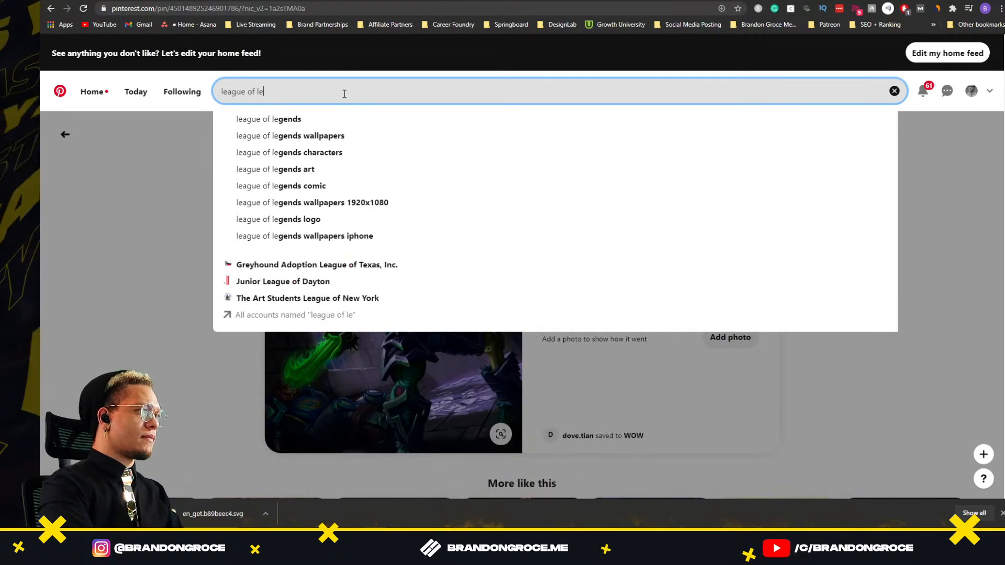
left_click(310, 138)
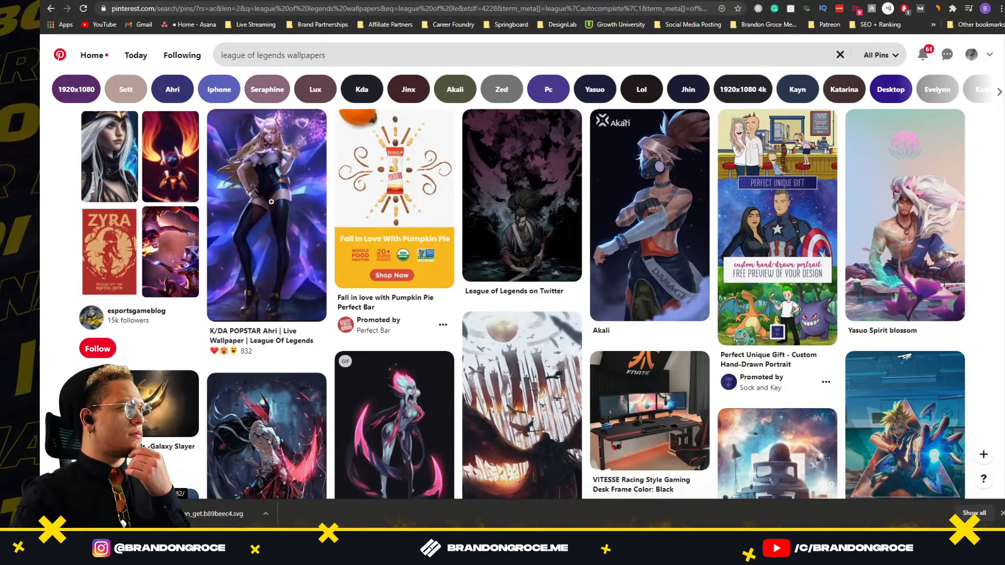
Step: View the pin of the red-masked Yone fan art from the wallpaper results, and return to the results
scroll(390, 301, "down", 2)
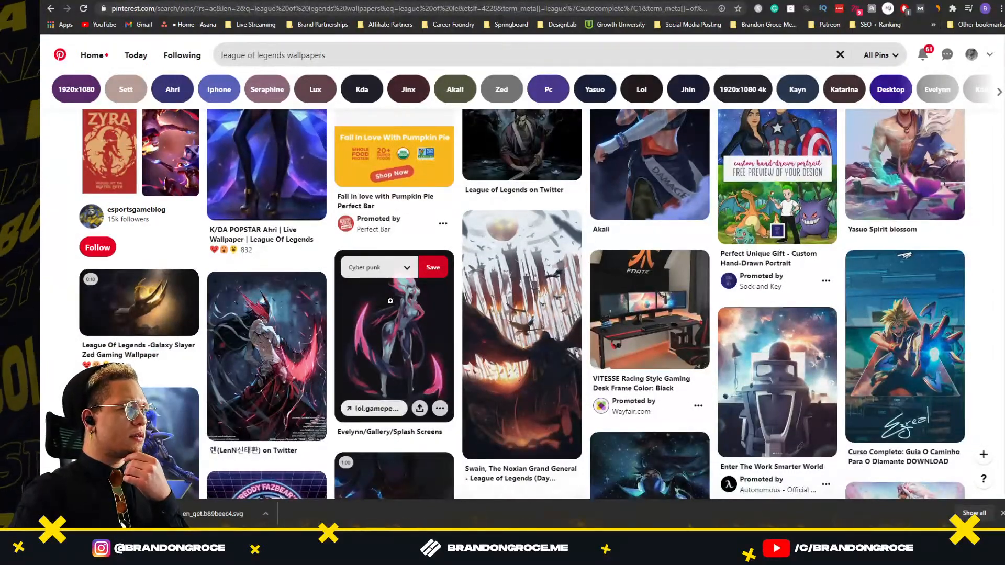
scroll(390, 301, "down", 1)
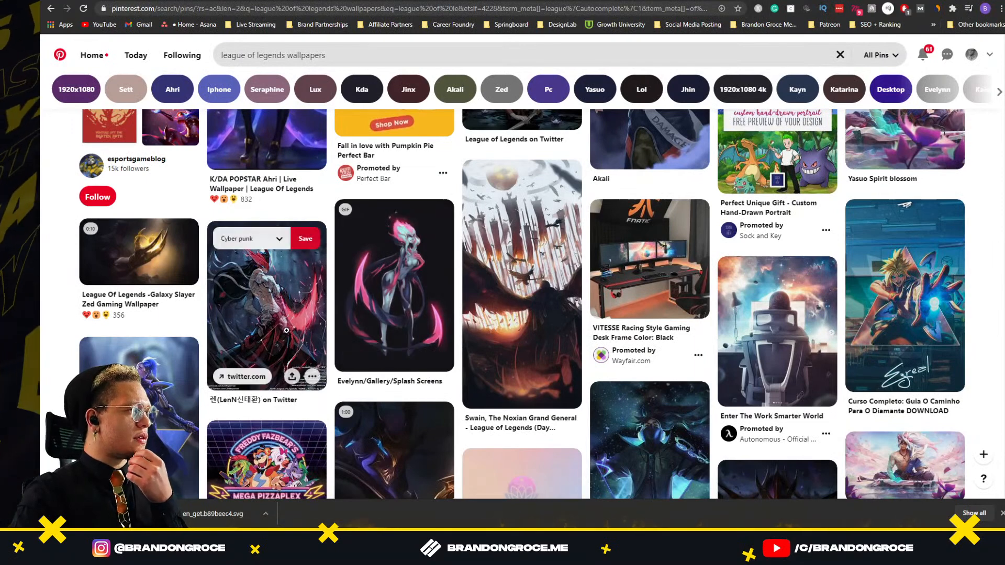
left_click(313, 328)
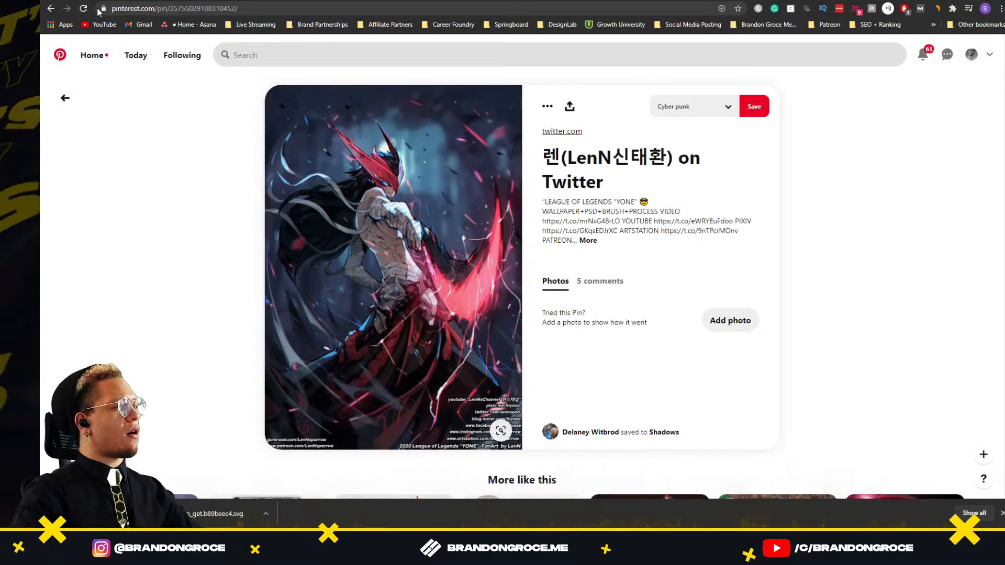
left_click(65, 98)
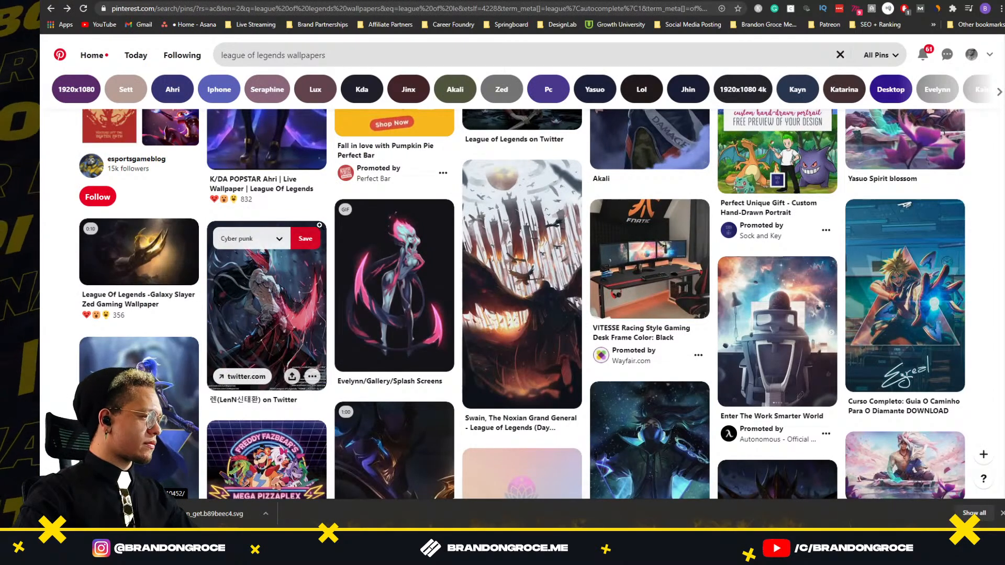
Step: Browse the League of Legends wallpaper results for artwork that could serve the page's lower section
scroll(320, 227, "down", 5)
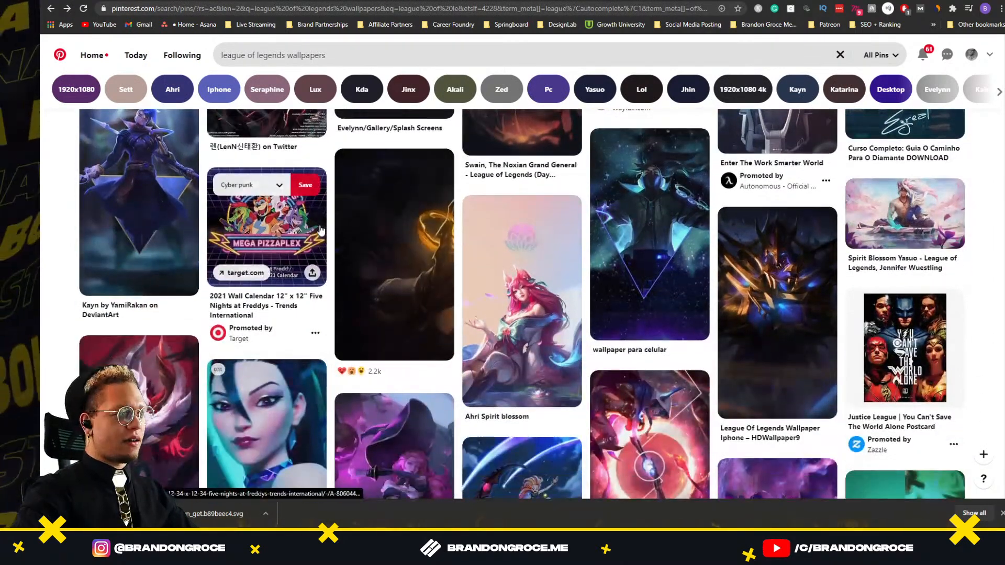
scroll(320, 230, "down", 2)
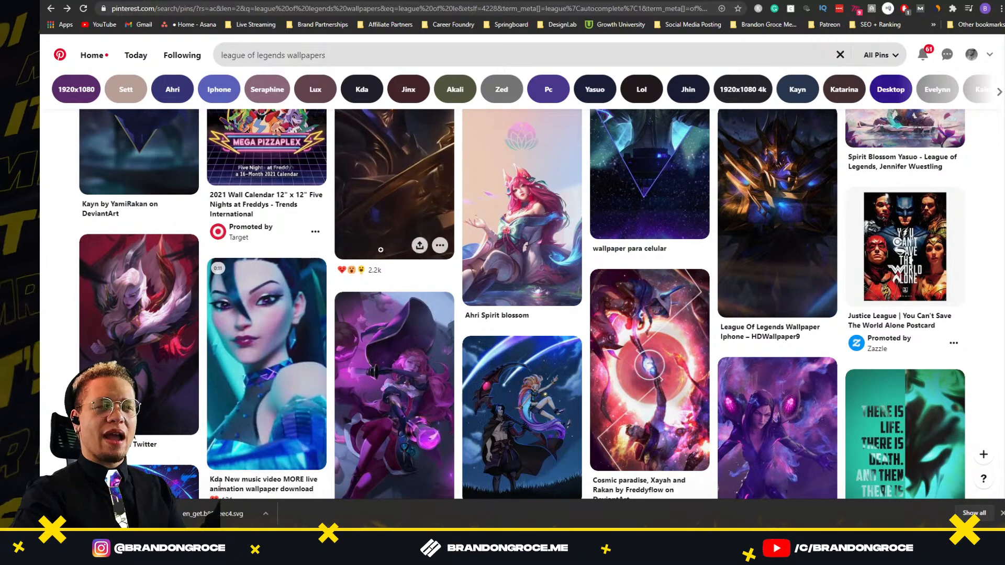
scroll(549, 287, "down", 2)
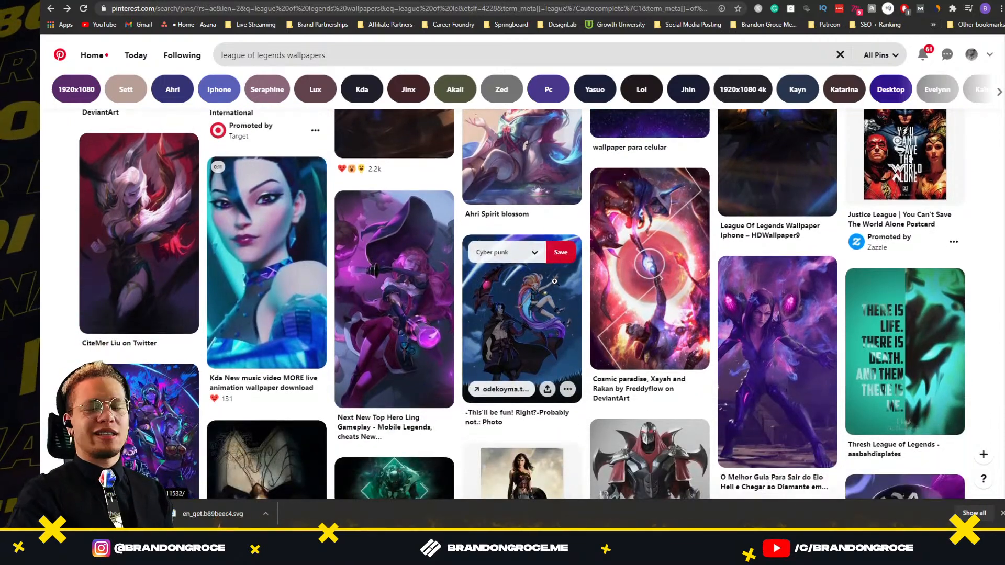
scroll(587, 346, "down", 2)
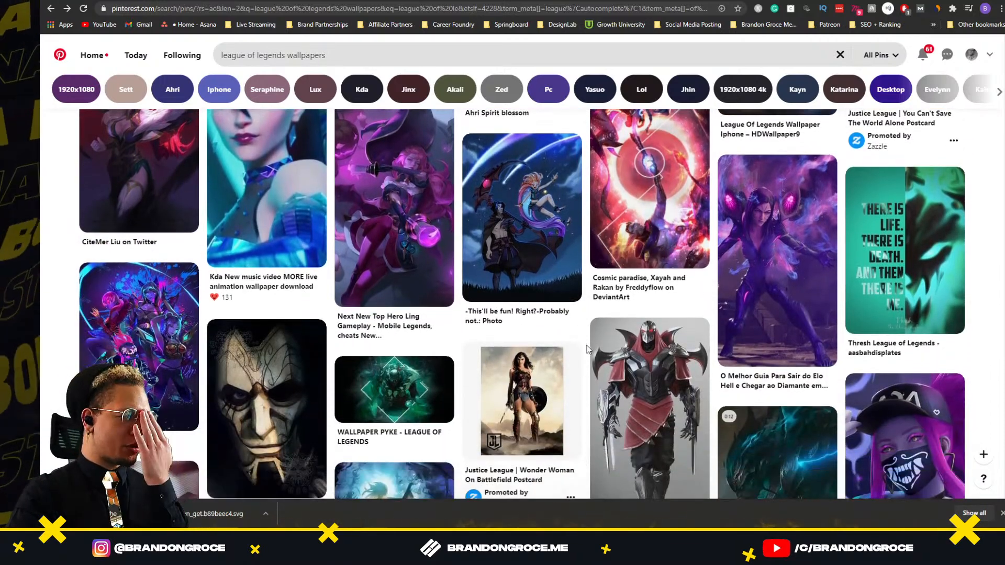
scroll(587, 345, "down", 2)
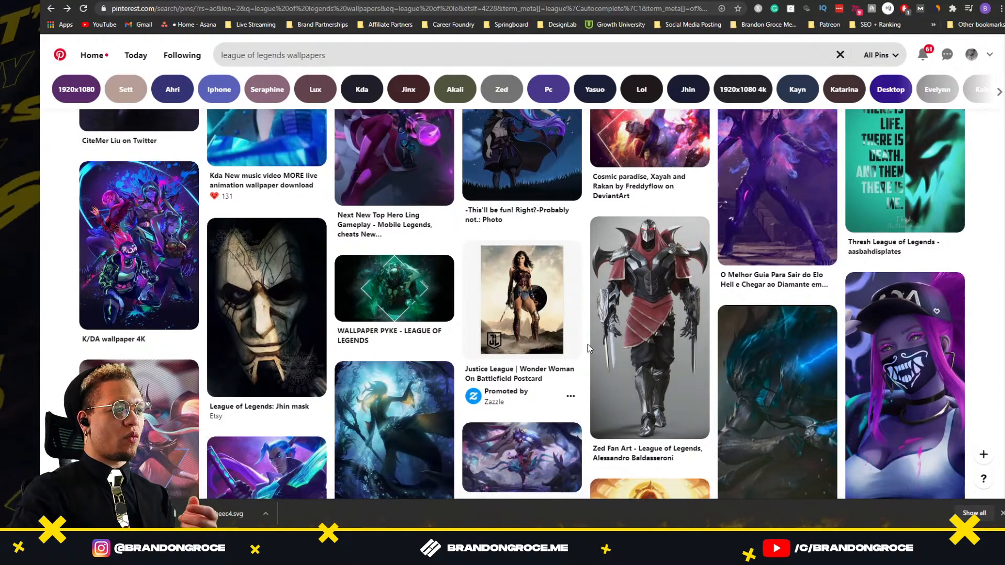
mouse_move(545, 351)
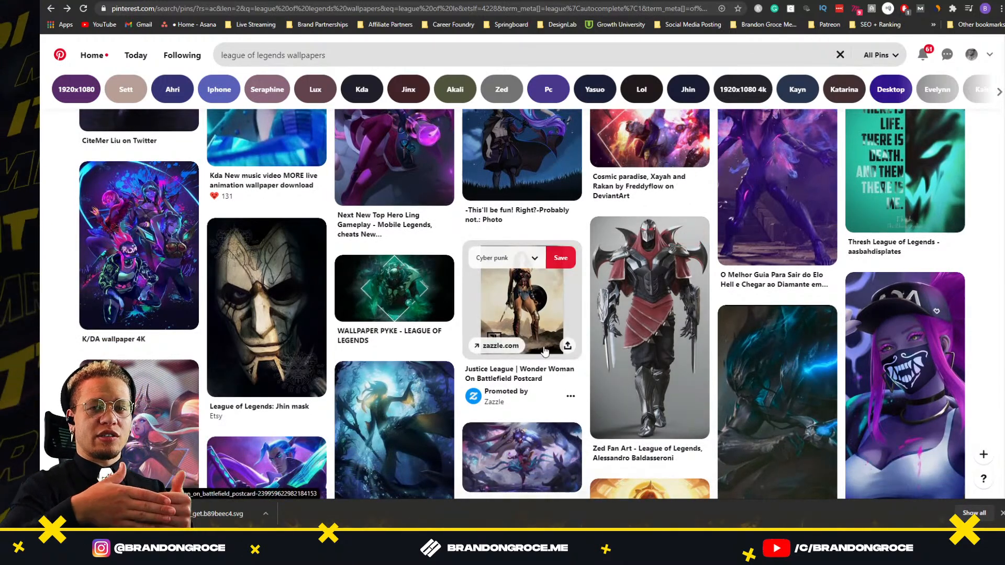
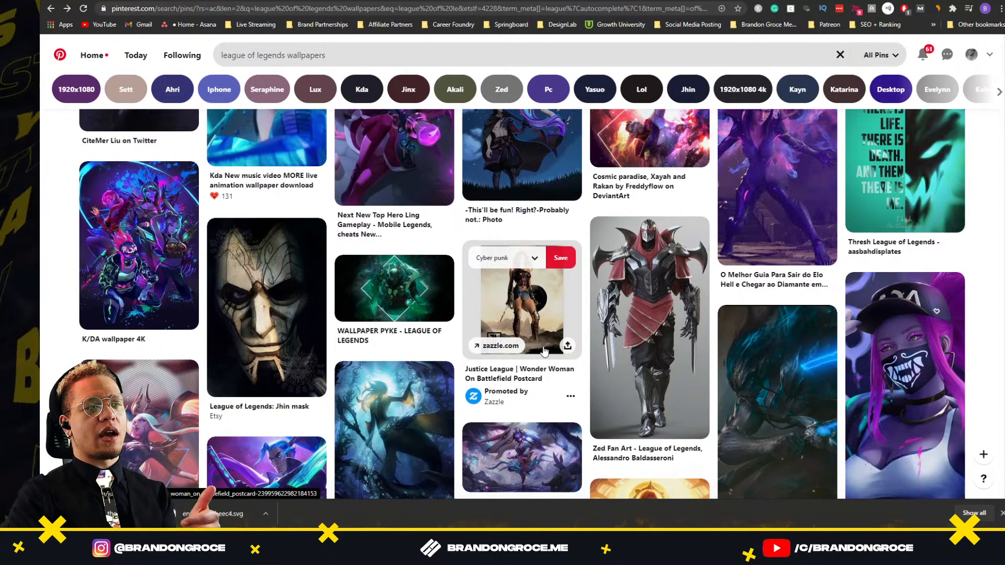
scroll(512, 344, "down", 8)
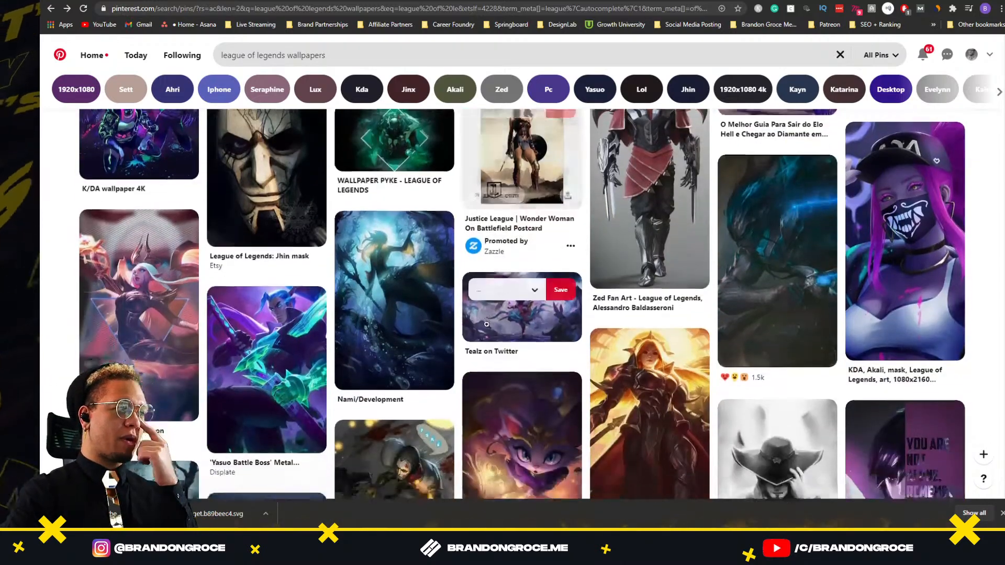
scroll(480, 339, "down", 3)
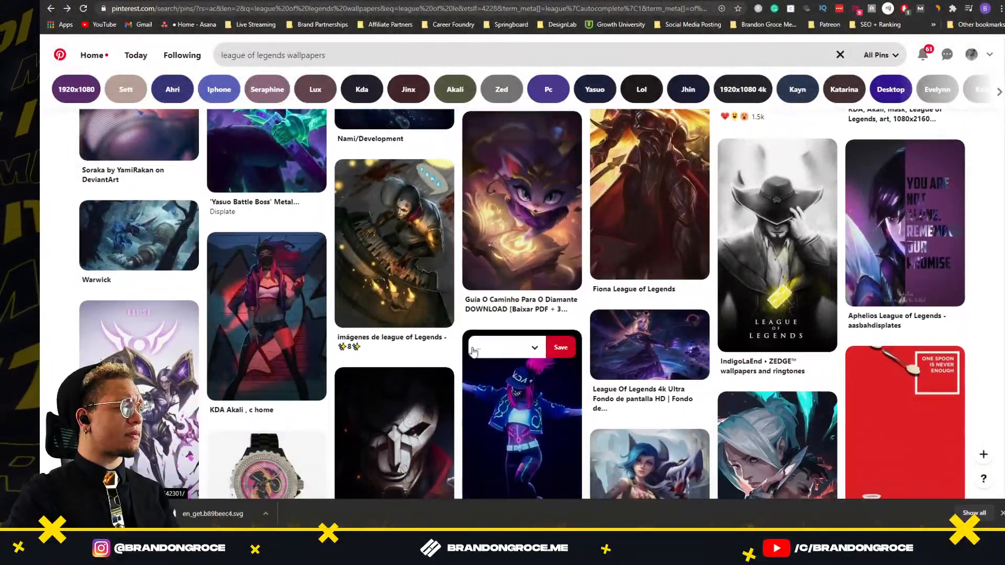
scroll(490, 330, "down", 6)
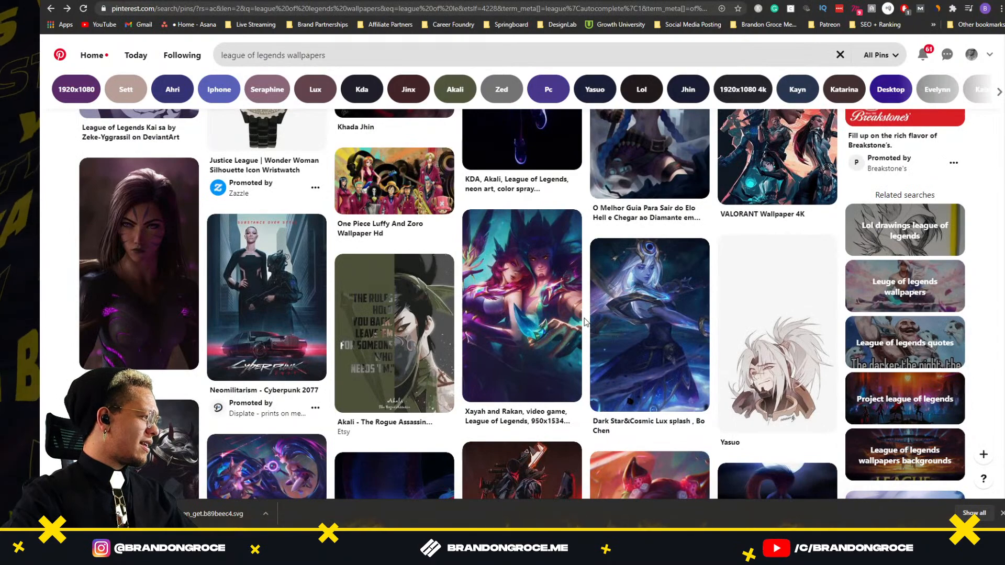
scroll(576, 321, "down", 2)
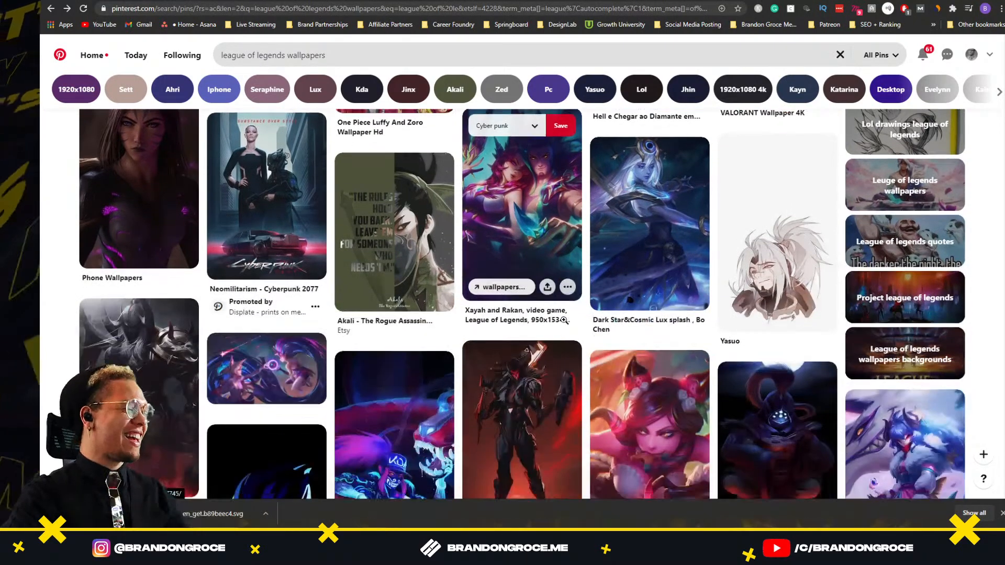
scroll(567, 316, "down", 5)
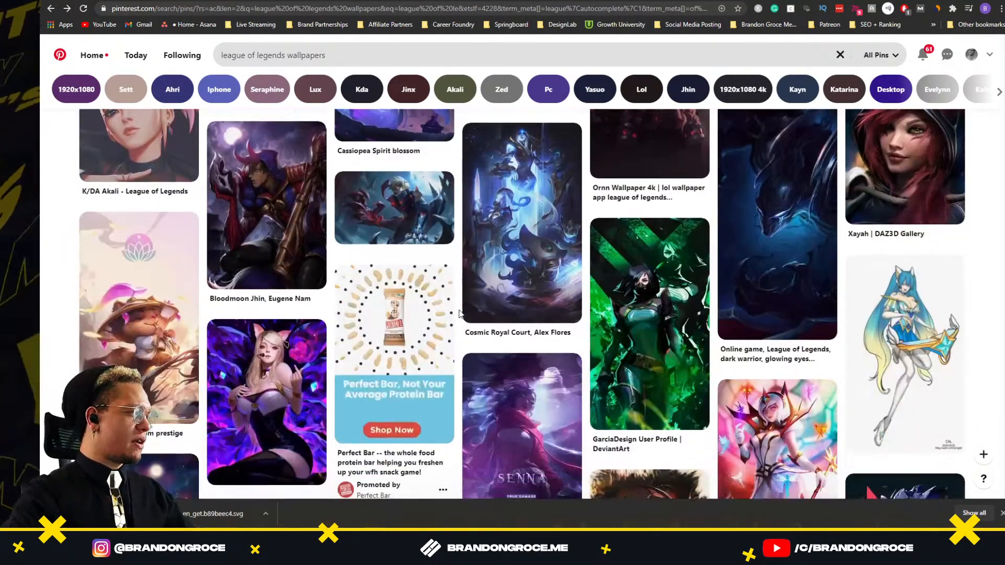
scroll(458, 313, "down", 7)
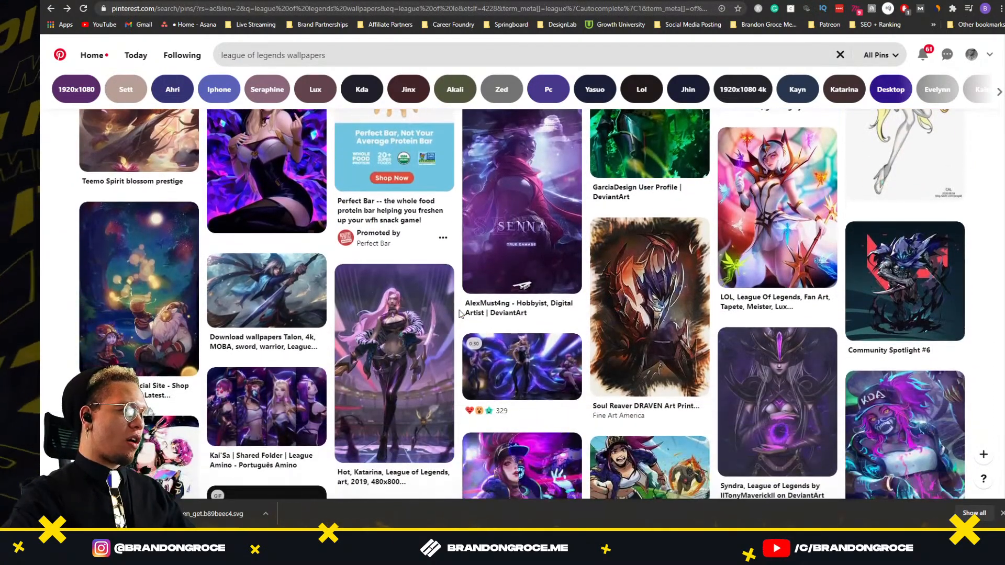
scroll(459, 313, "down", 8)
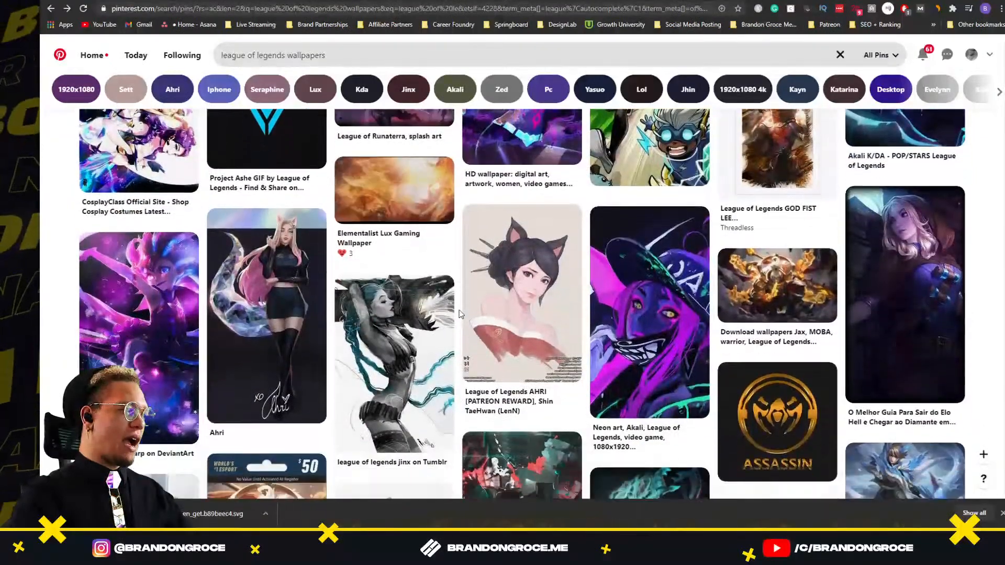
scroll(459, 313, "down", 8)
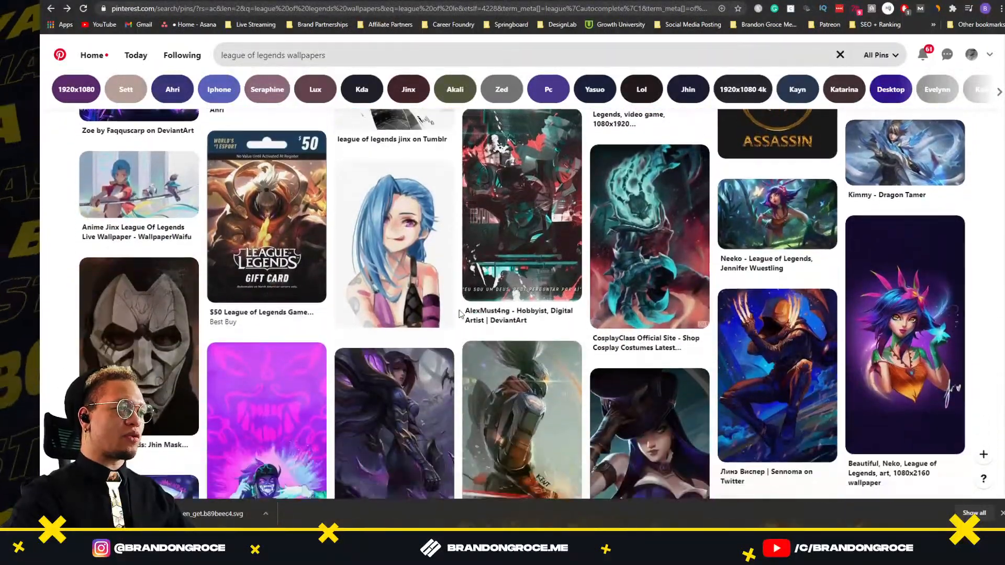
scroll(522, 304, "down", 8)
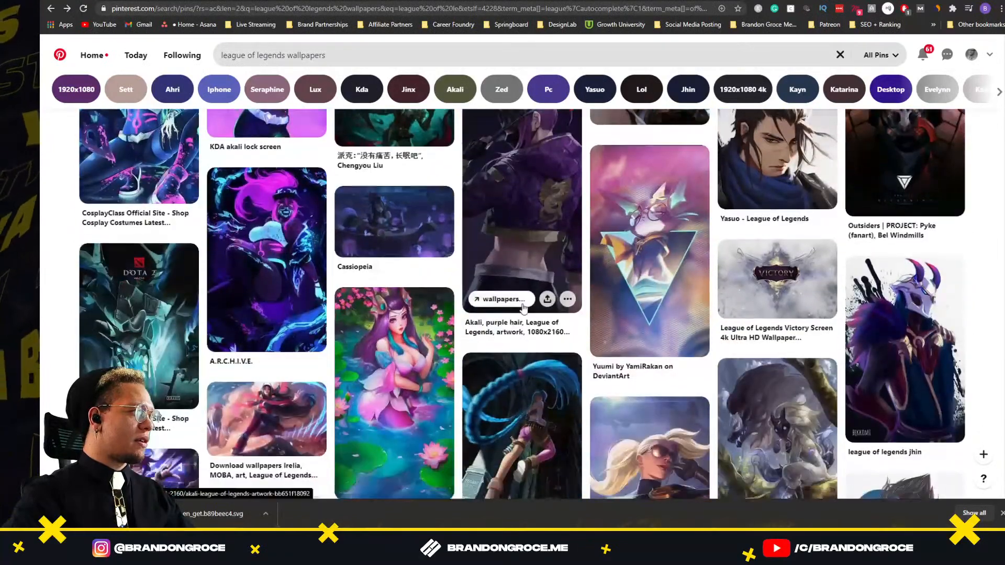
scroll(522, 303, "down", 4)
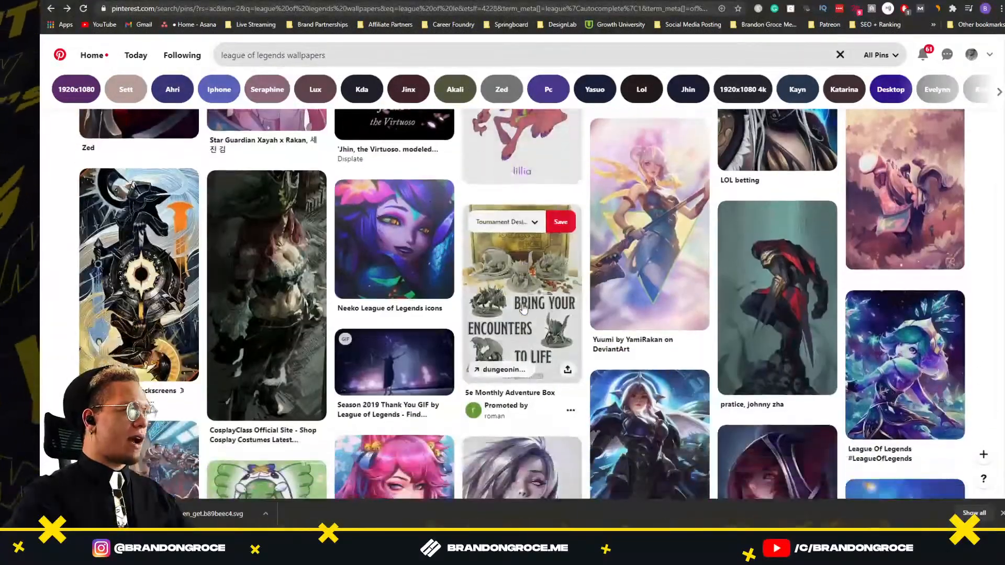
scroll(302, 362, "down", 2)
scroll(302, 362, "down", 10)
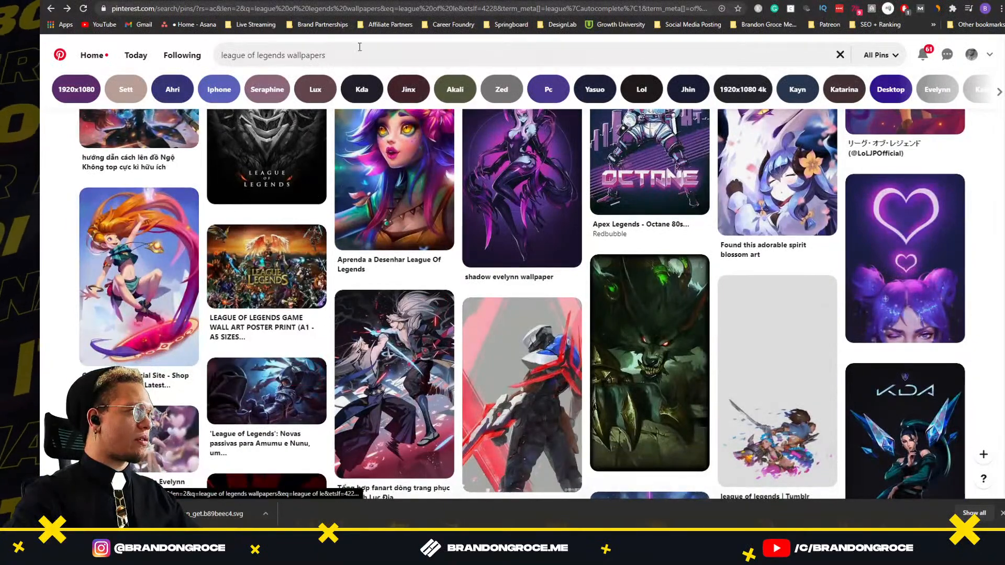
Step: Narrow the Pinterest search to "league of legends wallpapers 1920x1080" and look through the first results
left_click(360, 48)
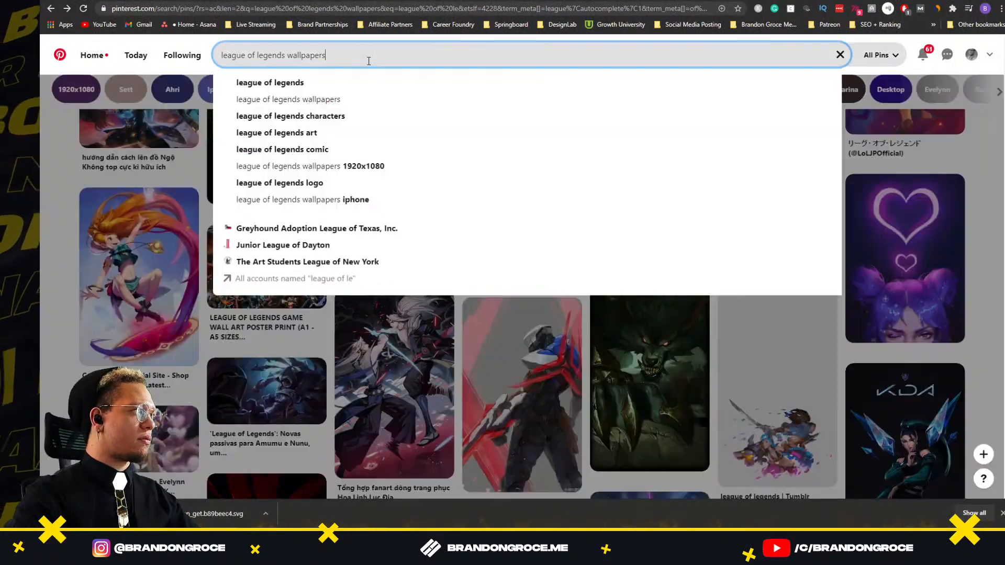
left_click(92, 96)
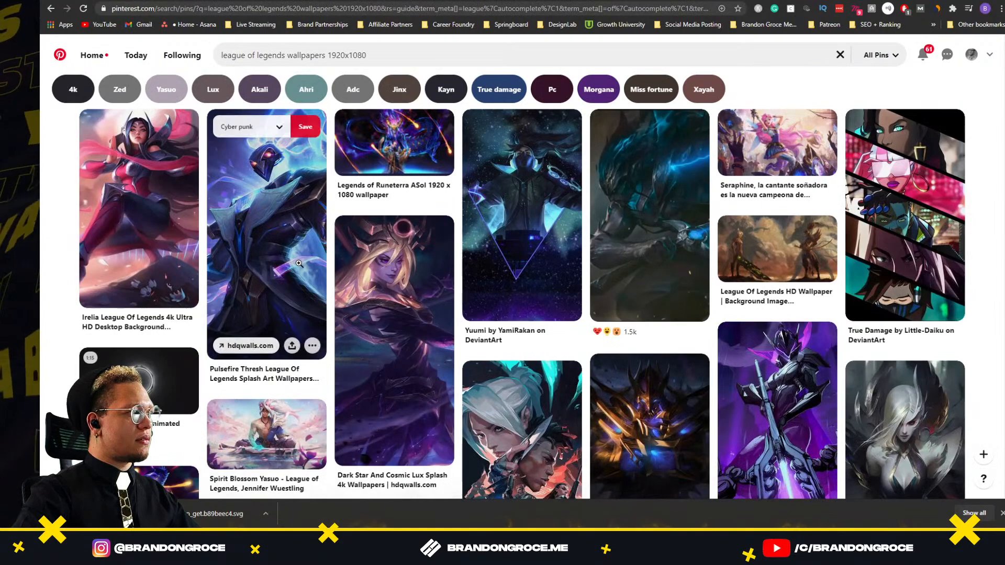
scroll(921, 309, "down", 8)
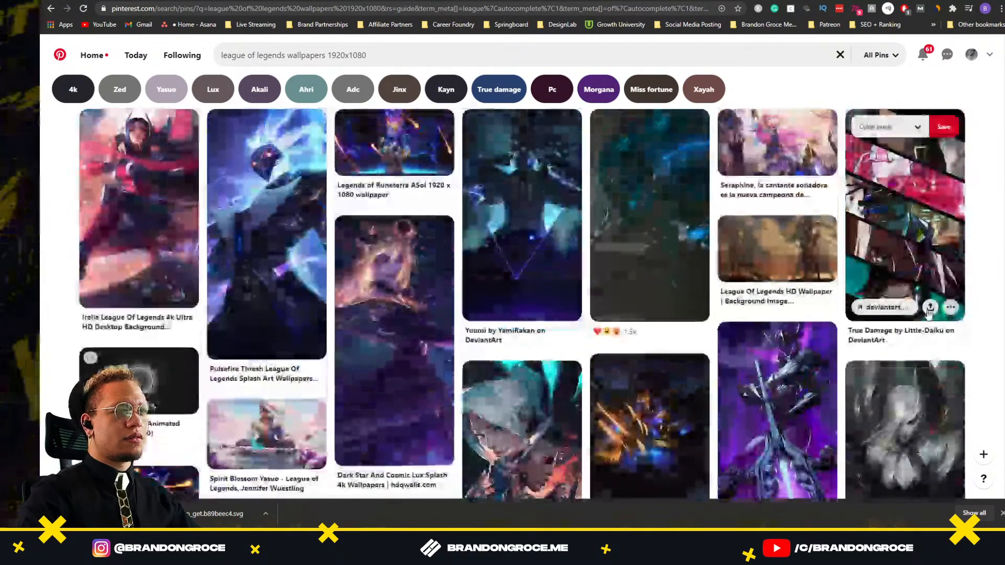
scroll(929, 312, "down", 5)
scroll(243, 334, "down", 5)
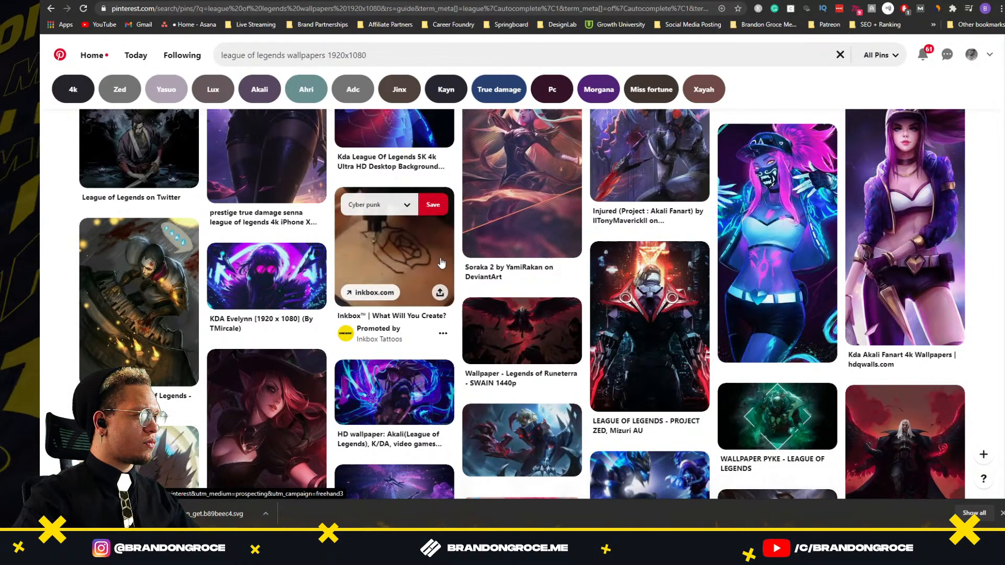
Step: View the Inkbox Freehand Ink shop page from the promoted tattoo pin, and return to the wallpaper results
left_click(398, 237)
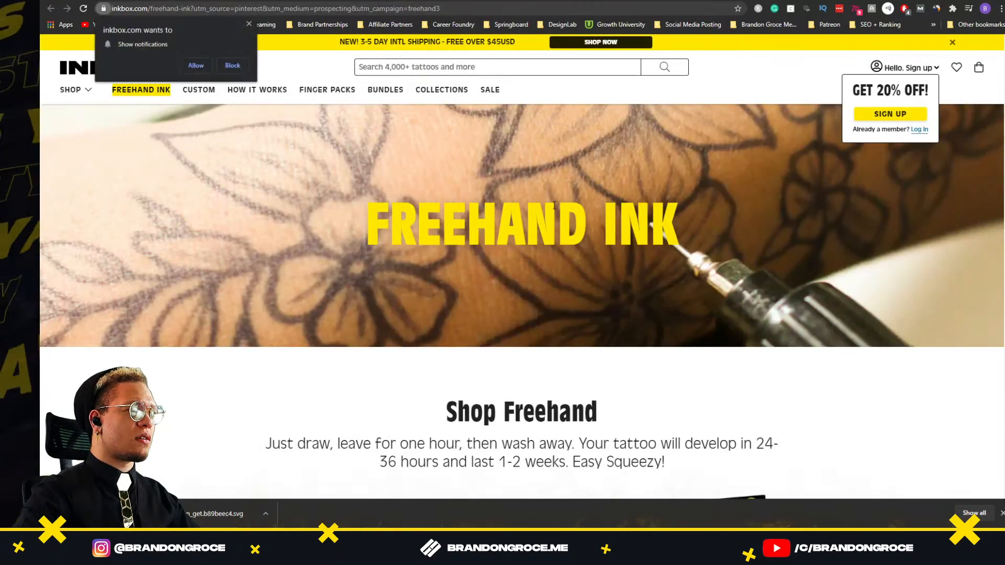
scroll(624, 247, "down", 6)
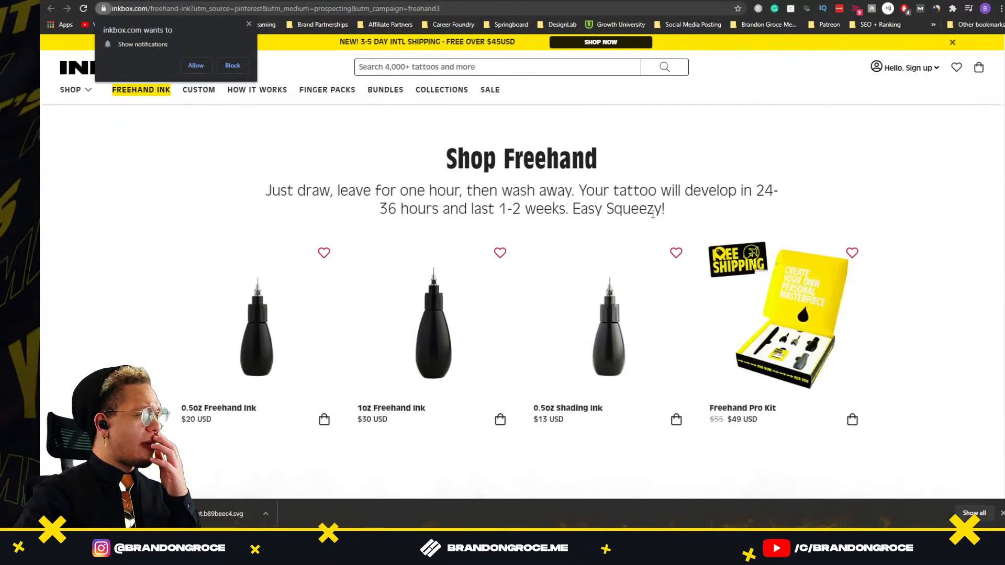
scroll(654, 220, "down", 4)
scroll(653, 220, "down", 15)
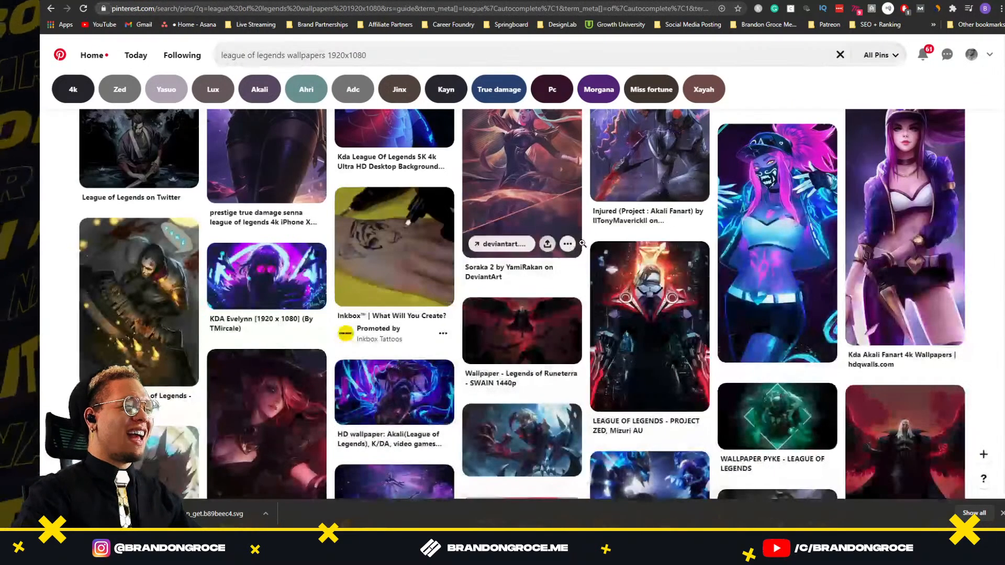
Step: Browse further down the 1920x1080 League of Legends wallpaper results for artwork suited to the Shaco page
scroll(603, 226, "down", 5)
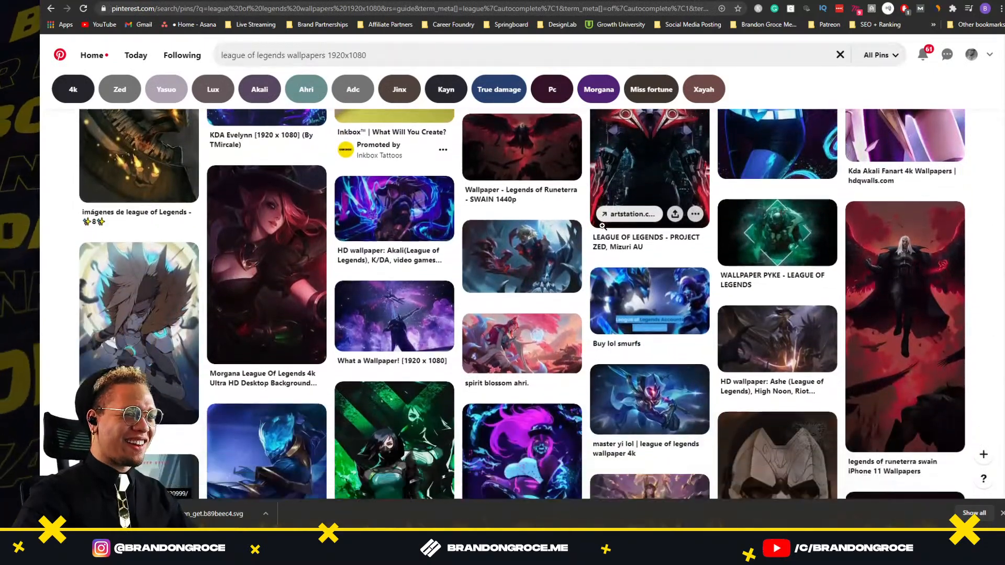
scroll(603, 226, "down", 10)
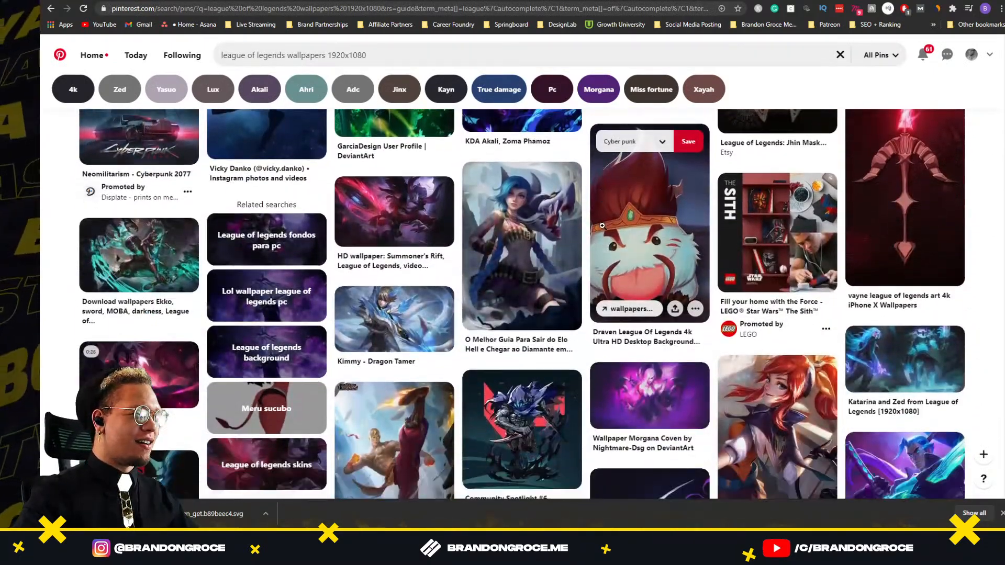
scroll(509, 283, "down", 5)
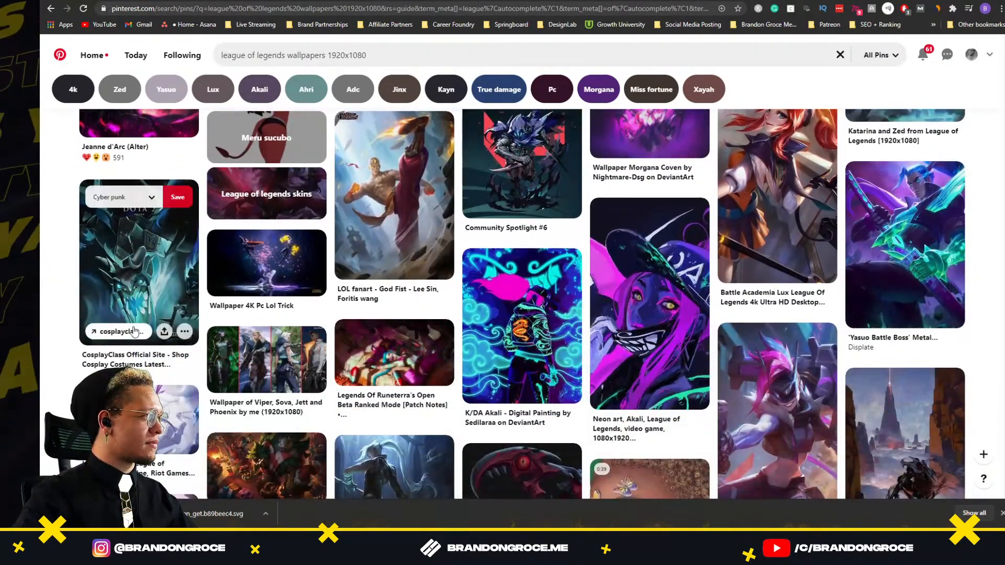
scroll(181, 257, "down", 9)
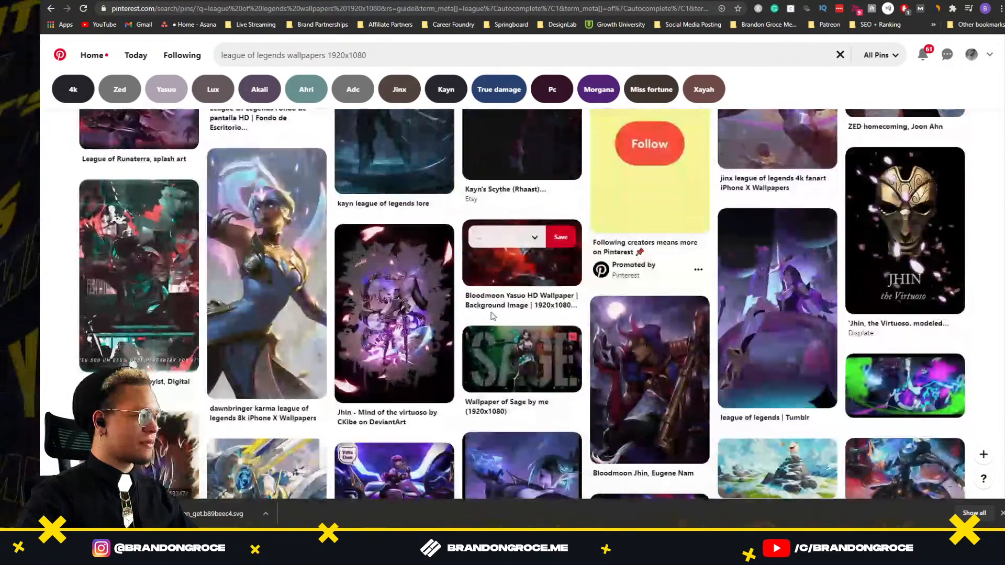
scroll(819, 297, "down", 6)
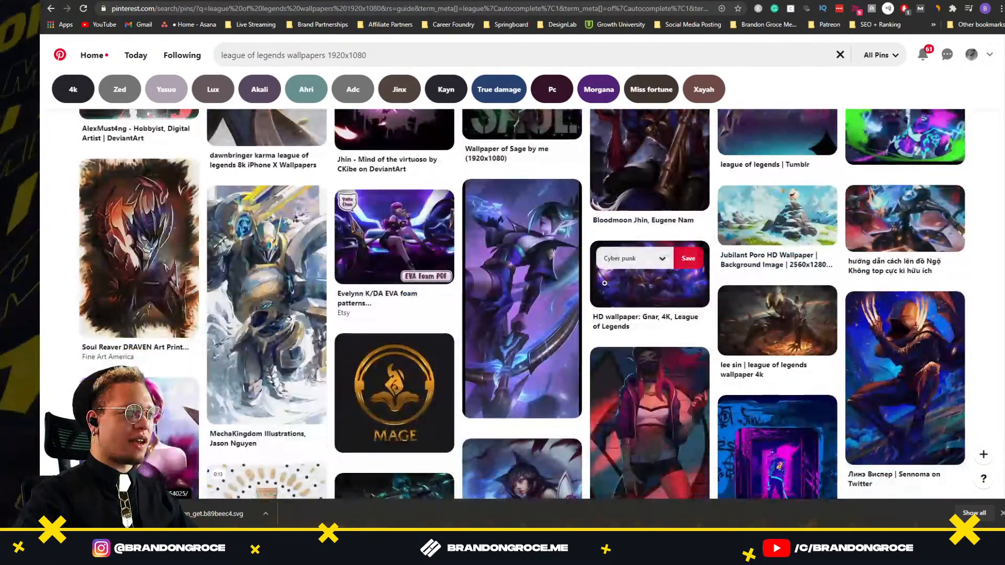
scroll(609, 269, "down", 3)
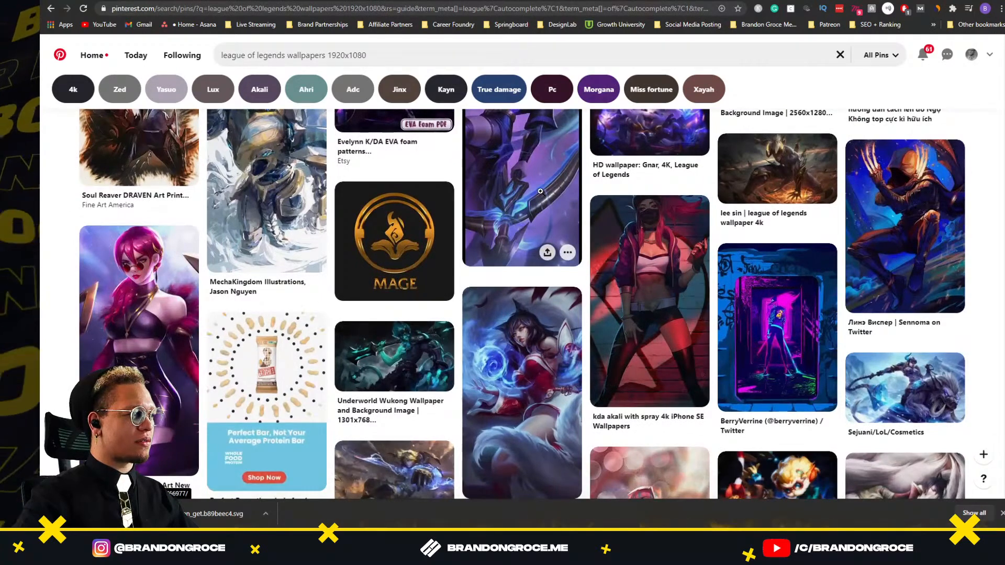
scroll(540, 191, "down", 3)
scroll(266, 308, "down", 3)
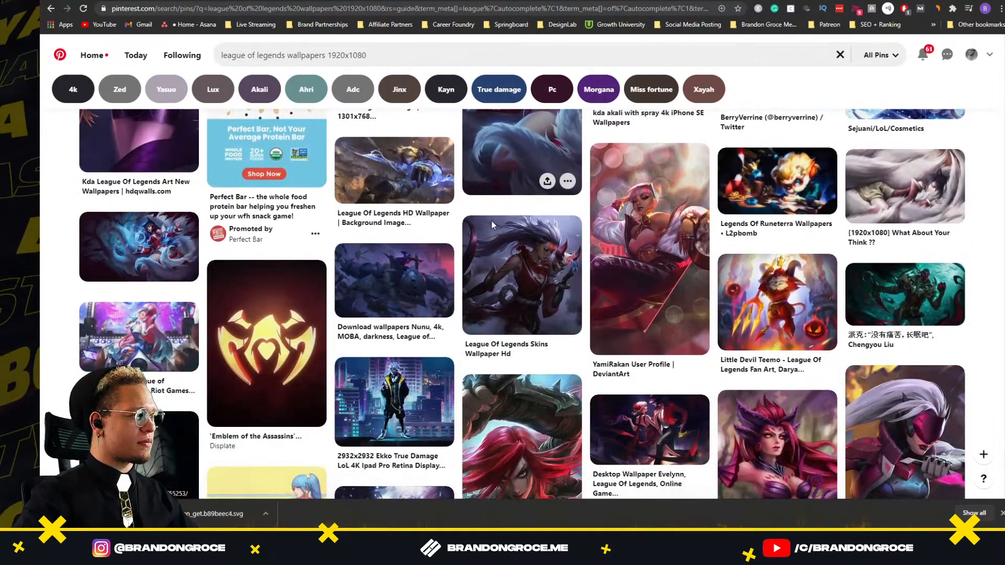
Step: Open the golden 'Emblem of the Assassins' pin, copy its image, and look over the similar emblem pins
left_click(265, 308)
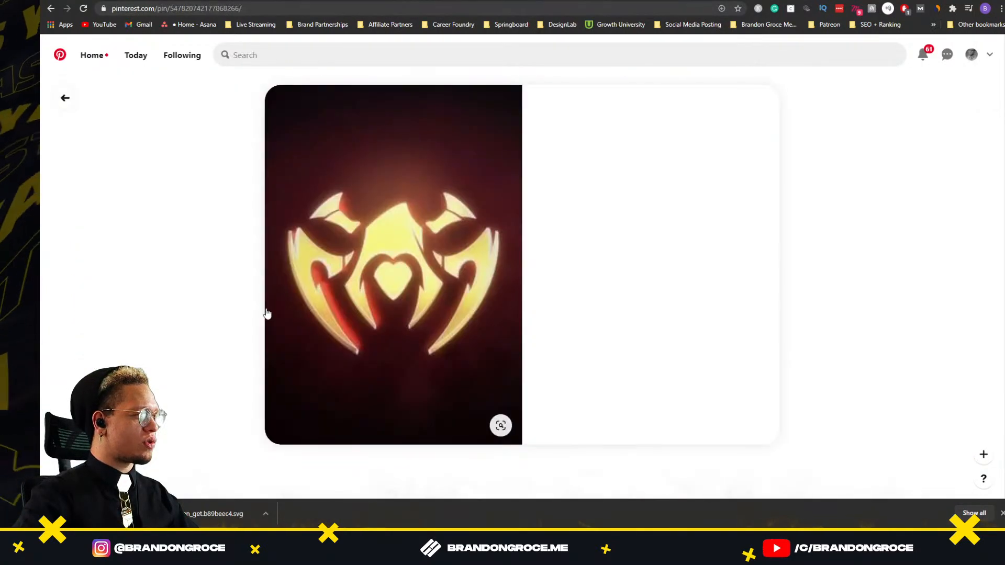
right_click(387, 249)
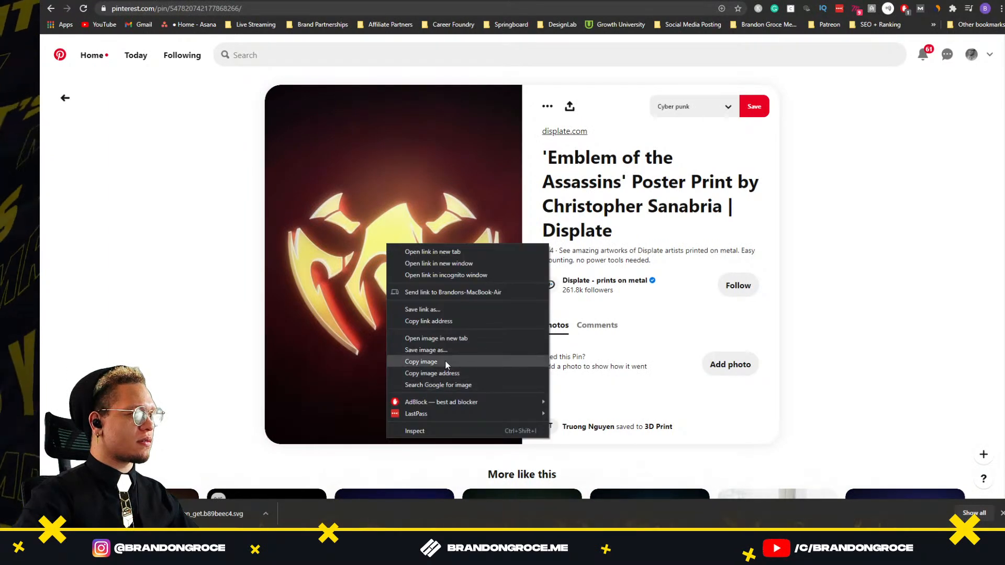
left_click(445, 360)
scroll(515, 365, "down", 6)
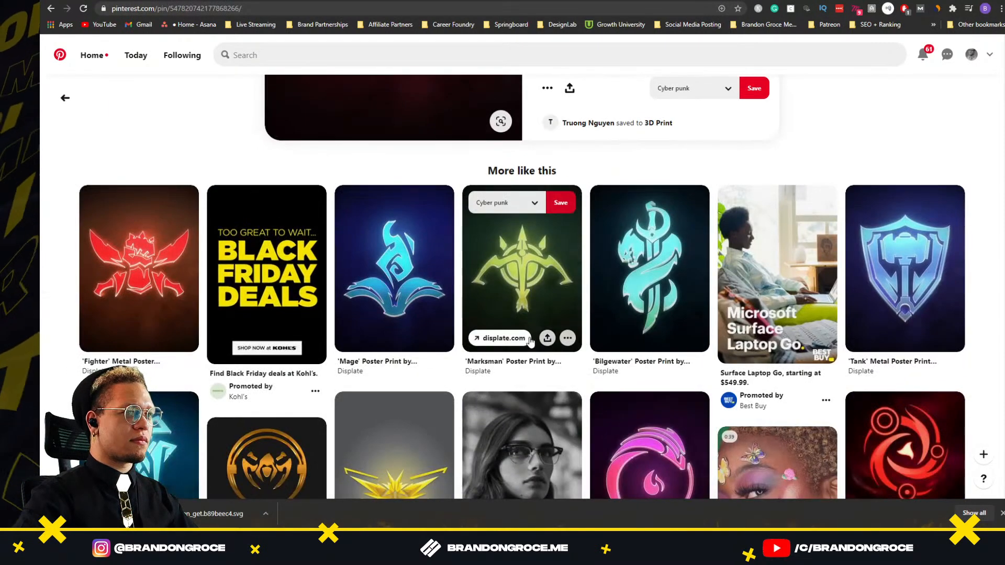
scroll(531, 342, "down", 4)
Step: Switch to Adobe XD and move the faint Shaco figure from the champion info section off the artboard
key("alt+Tab")
scroll(563, 342, "down", 5)
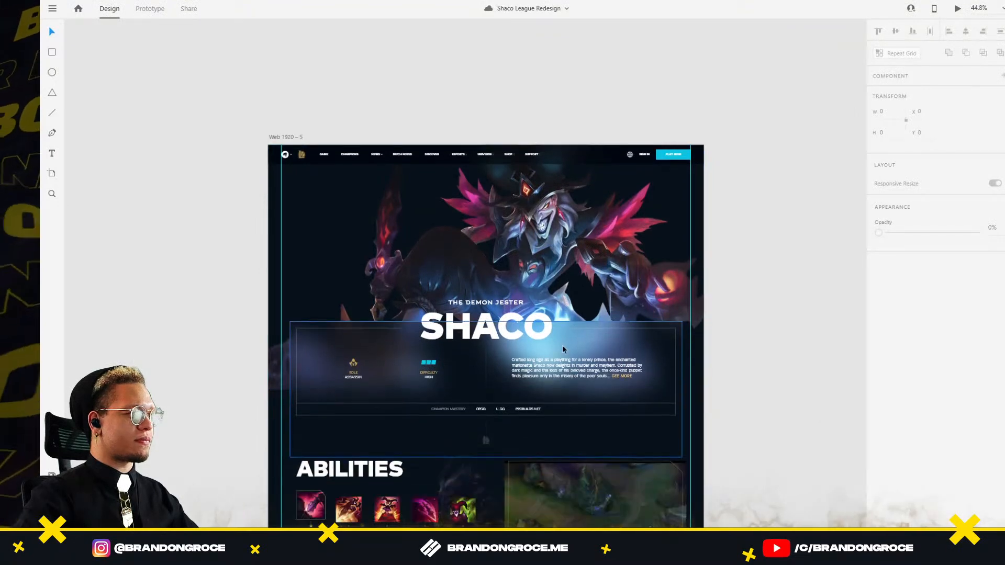
left_click_drag(499, 350, 840, 300)
Step: Paste the assassin emblem into the abilities section, enlarge it to about 651 × 913, and arrange it behind the ability icons and gameplay image
left_click(422, 285)
key("ctrl+v")
left_click_drag(408, 255, 407, 339)
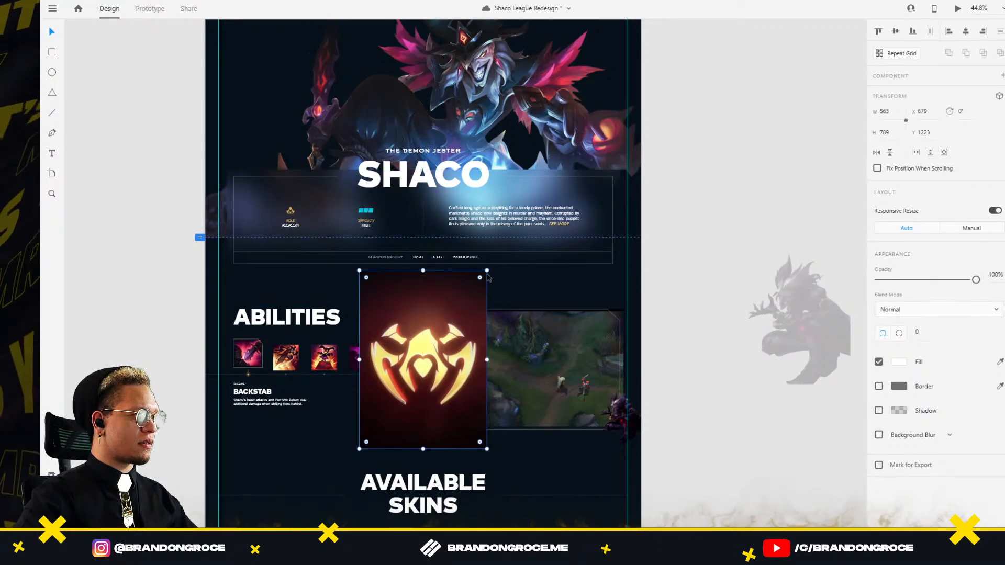
left_click_drag(487, 271, 518, 256)
key("ctrl+shift+bracketleft")
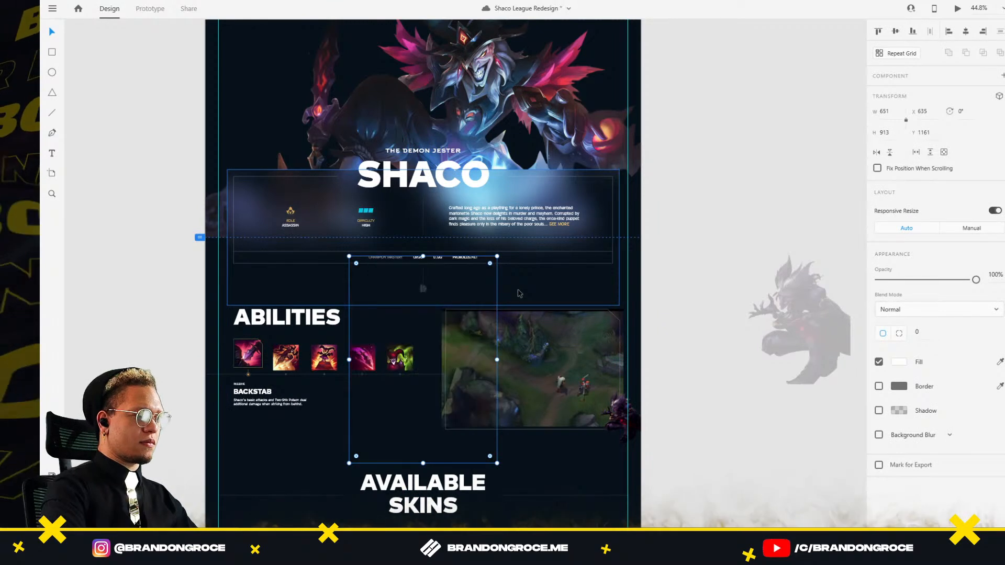
key("ctrl+bracketright")
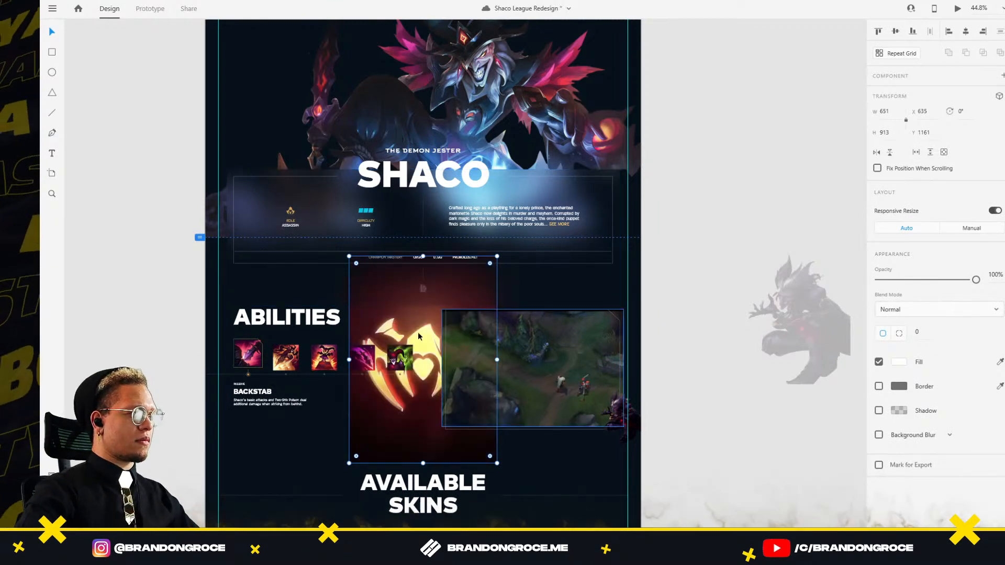
Step: Open the emblem image for editing in Photoshop, and get the dark fill's hex code #07111B from Adobe XD
right_click(422, 361)
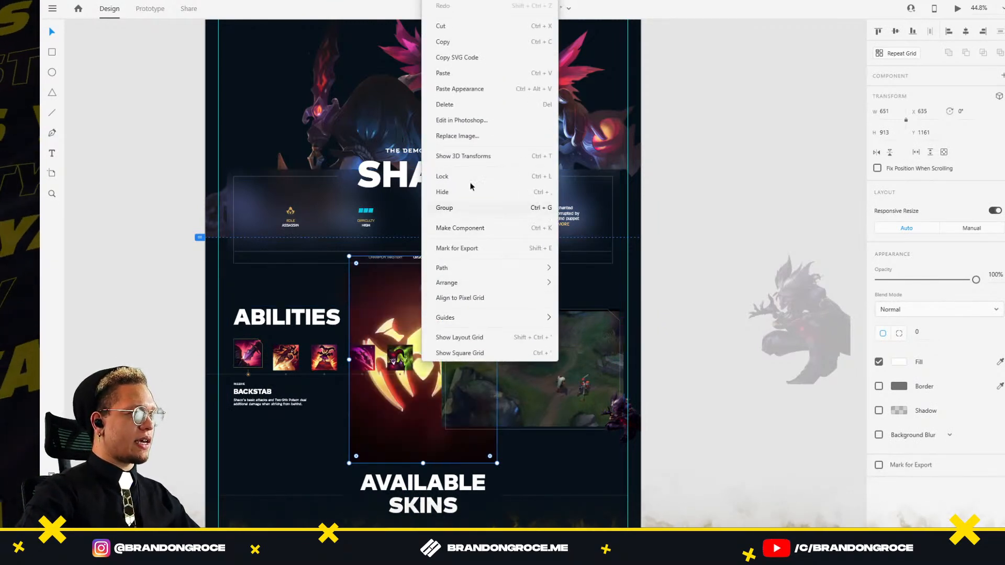
left_click(462, 120)
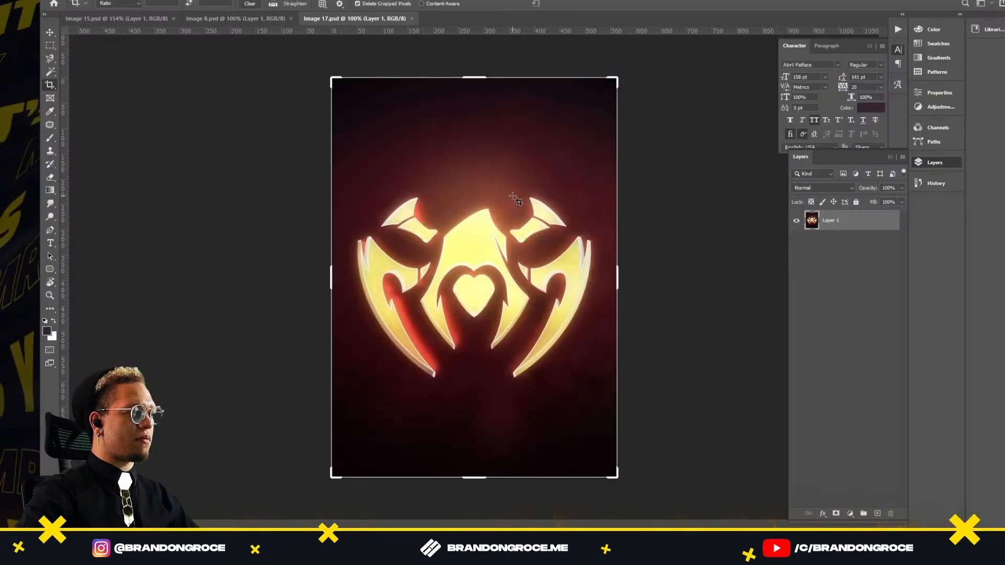
key("alt+Tab")
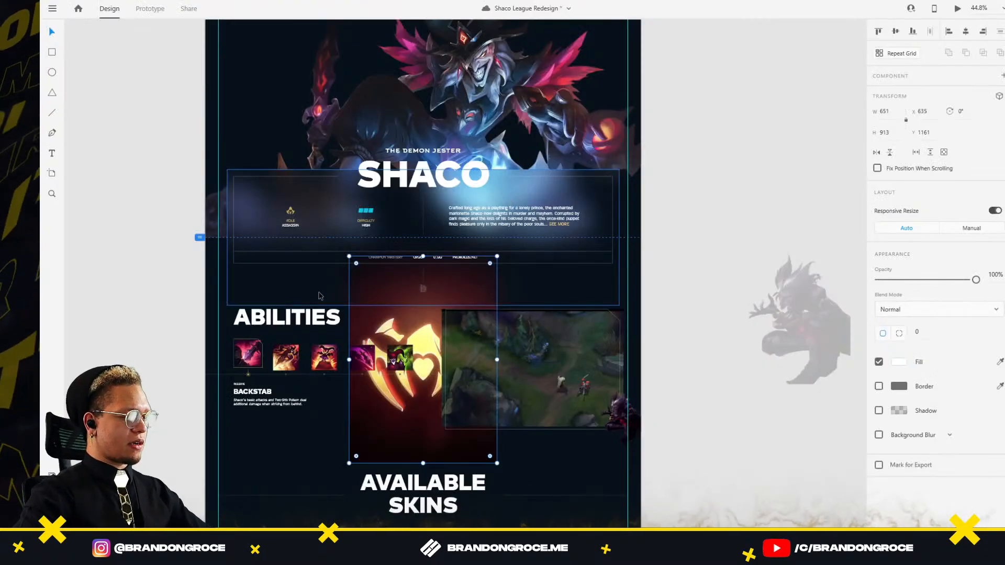
left_click(902, 363)
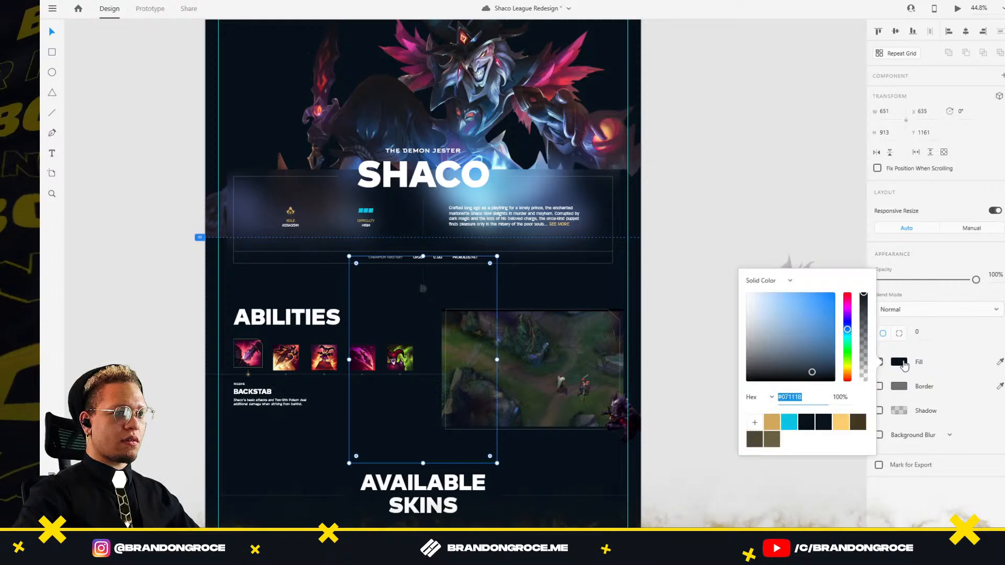
left_click(800, 396)
Step: Switch to Photoshop, add a new layer above the emblem, and fill it with the foreground color #07111B
key("alt+Tab")
left_click(878, 513)
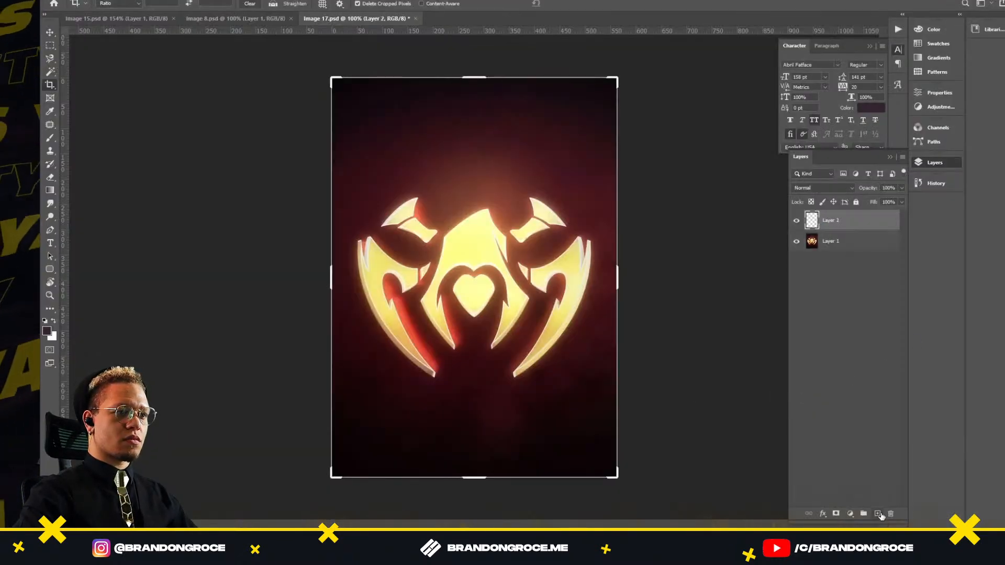
key("alt+BackSpace")
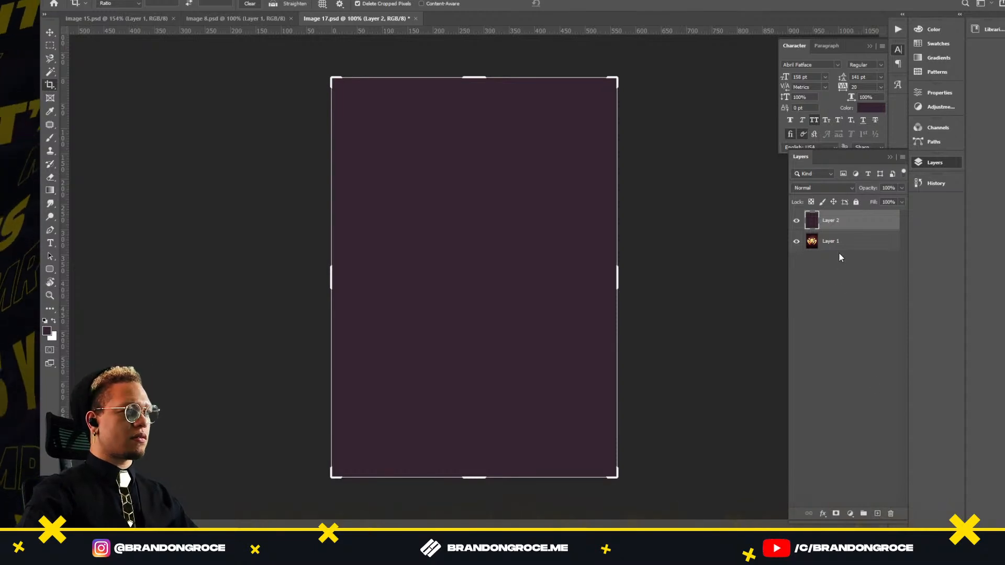
left_click(49, 332)
key("ctrl+v")
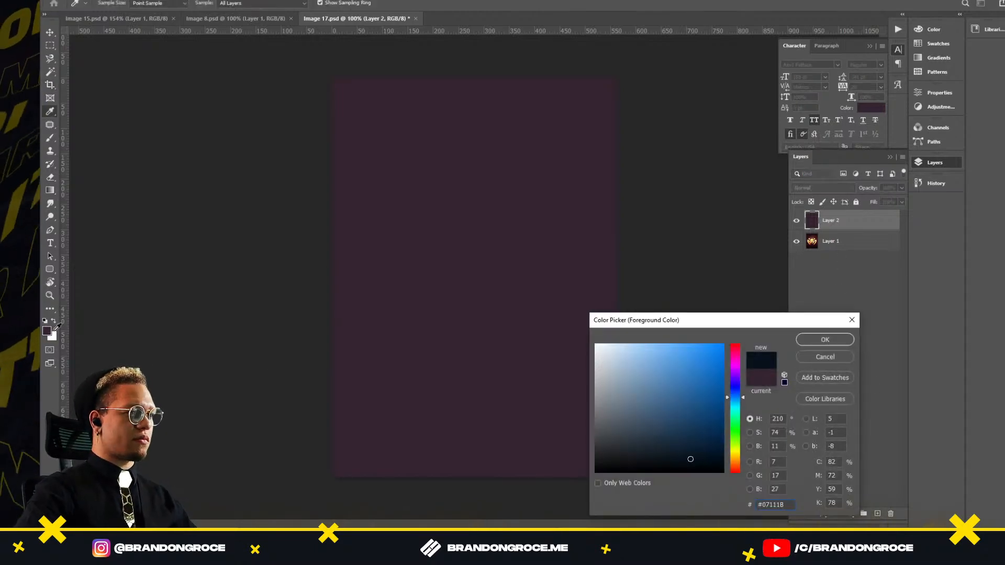
key("Return")
key("alt+BackSpace")
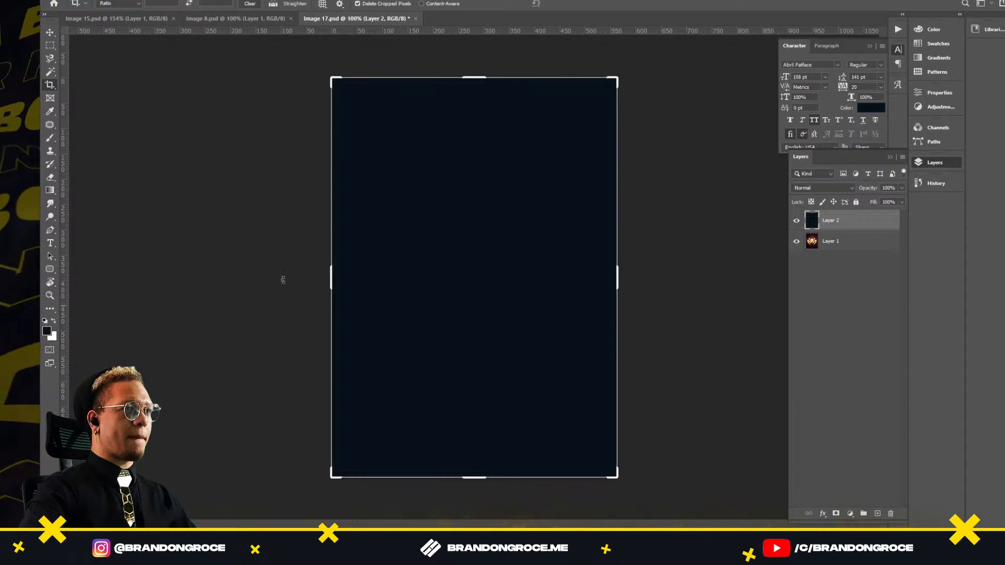
Step: Set the dark fill layer's blend mode to Color, and hide the layer to compare with the original emblem
left_click(822, 187)
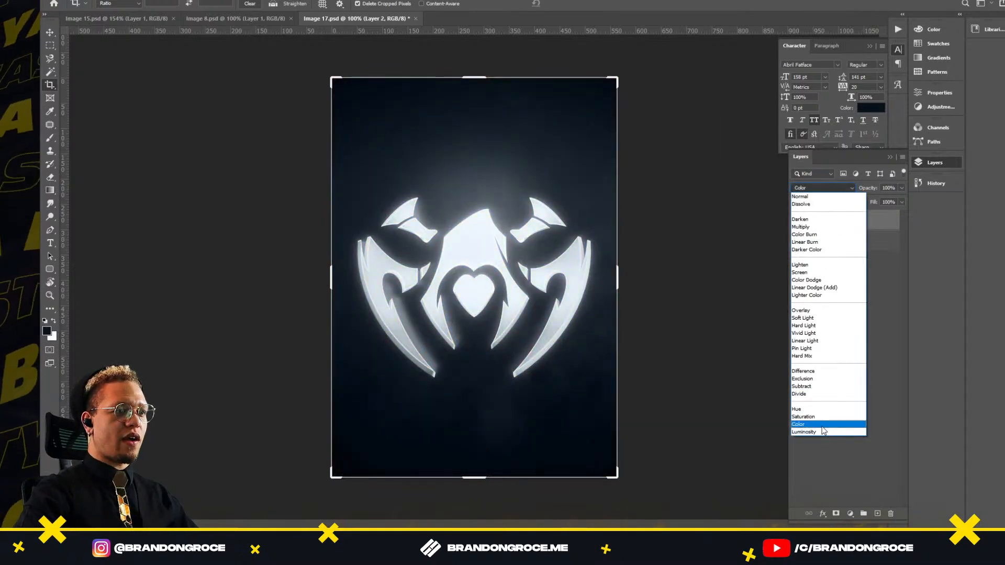
left_click(823, 425)
left_click(838, 269)
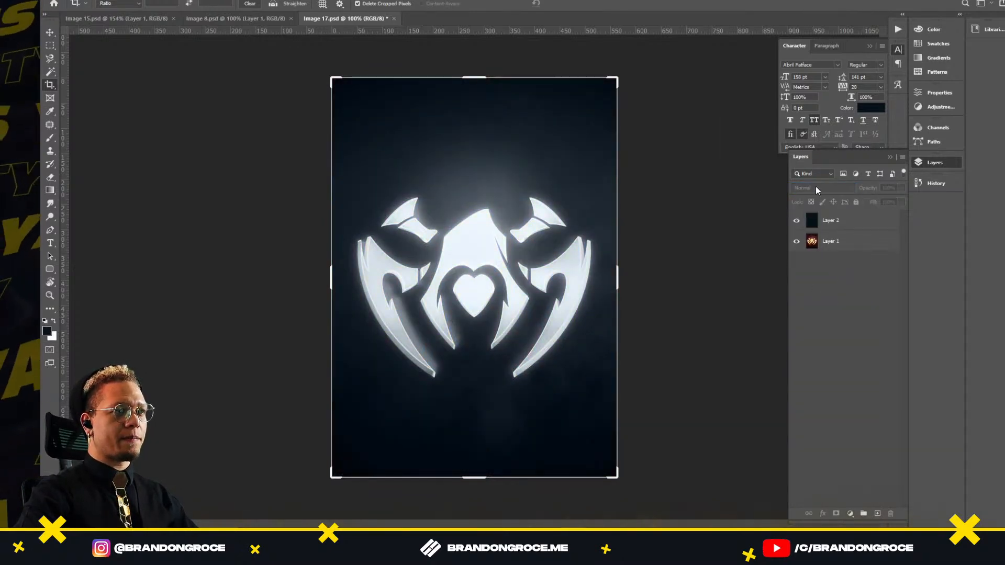
left_click(797, 221)
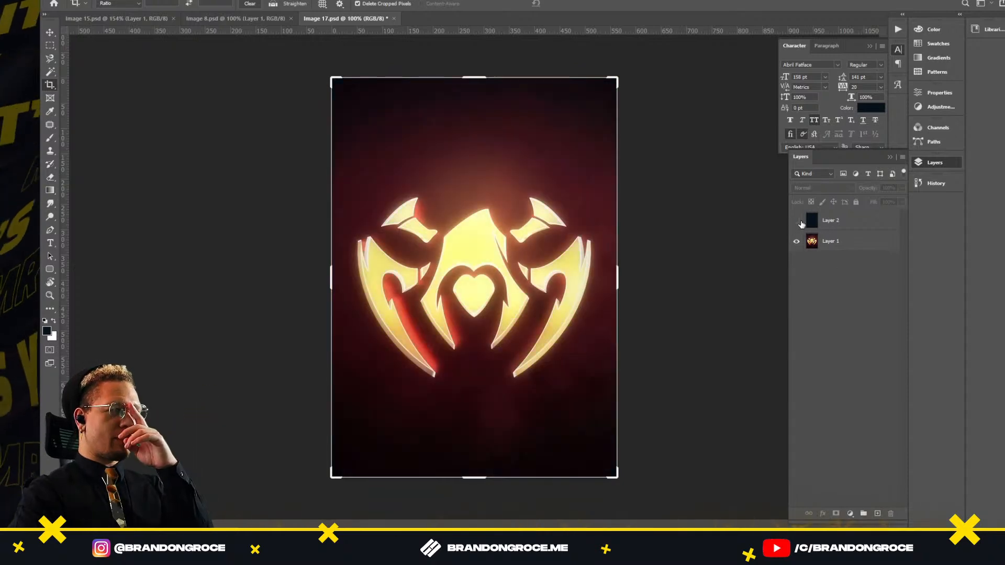
Step: Check the emblem in Adobe XD, show the Color-blended layer in Photoshop, save the image, and return to the page in Adobe XD
key("alt+Tab")
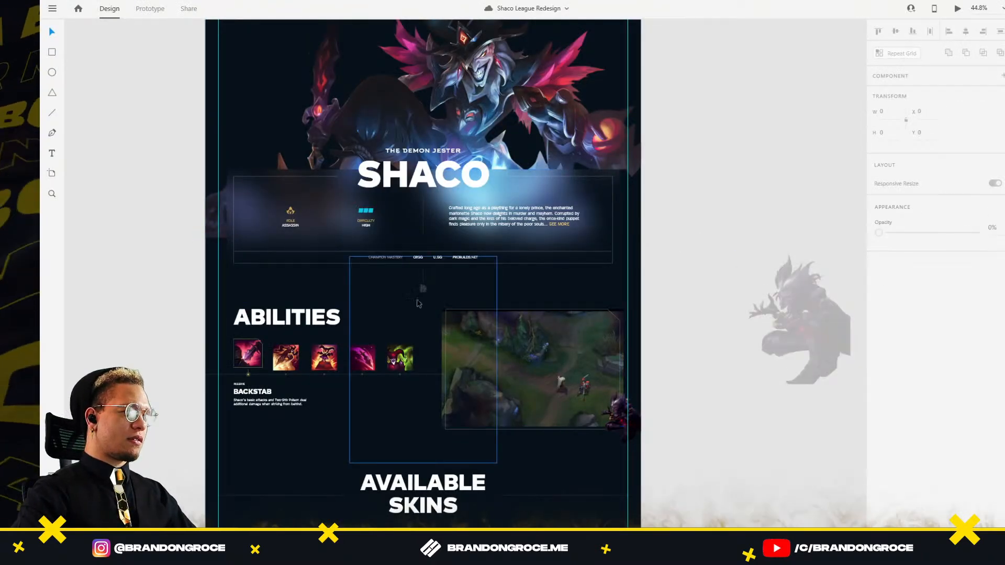
left_click(366, 320)
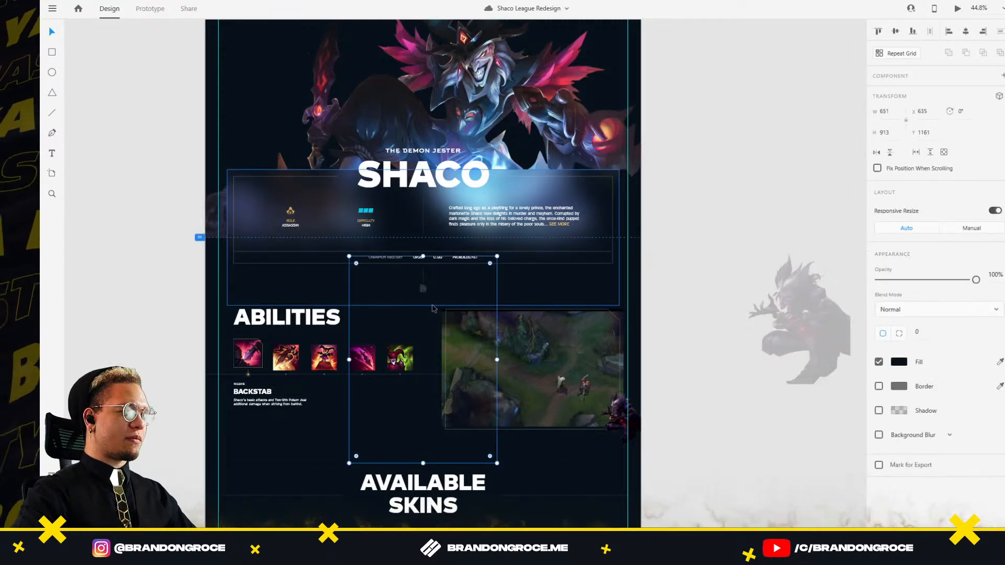
key("alt+Tab")
left_click(796, 222)
key("ctrl+s")
left_click(797, 222)
left_click(796, 222)
left_click(797, 222)
key("alt+Tab")
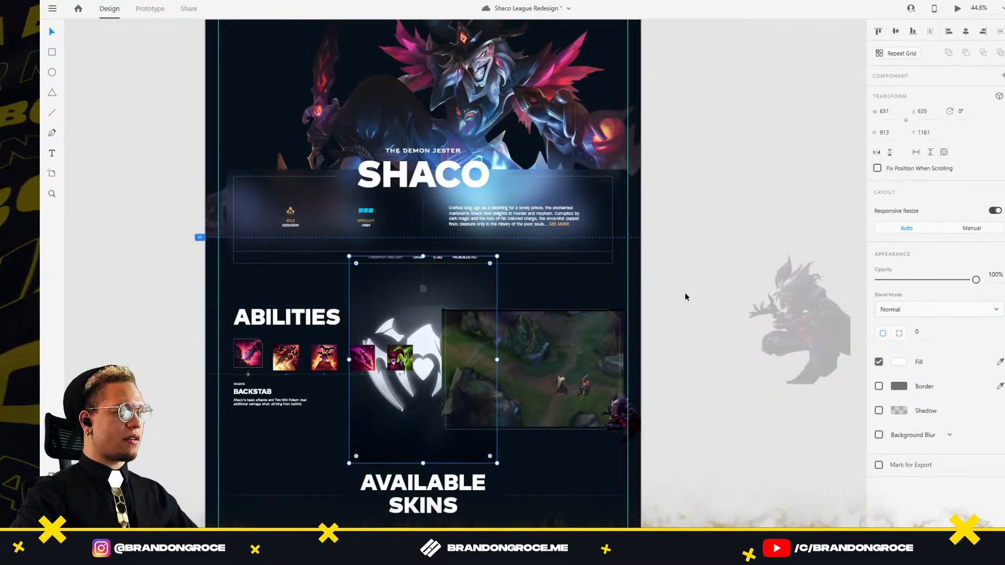
Step: Enlarge the assassin emblem image about its center to 1153 by 1617 behind the abilities section
left_click(667, 303)
left_click_drag(431, 415, 505, 370)
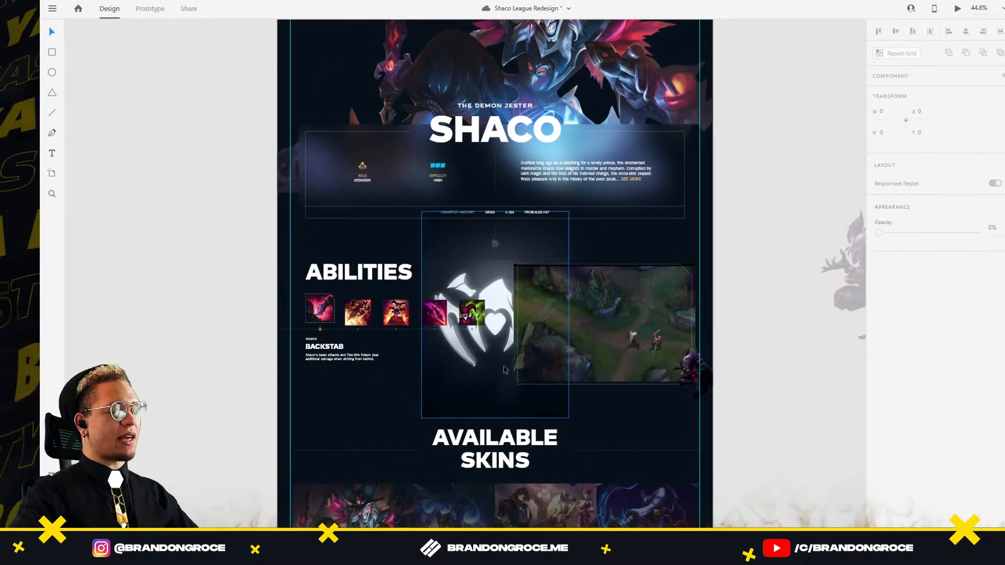
scroll(504, 371, "up", 5)
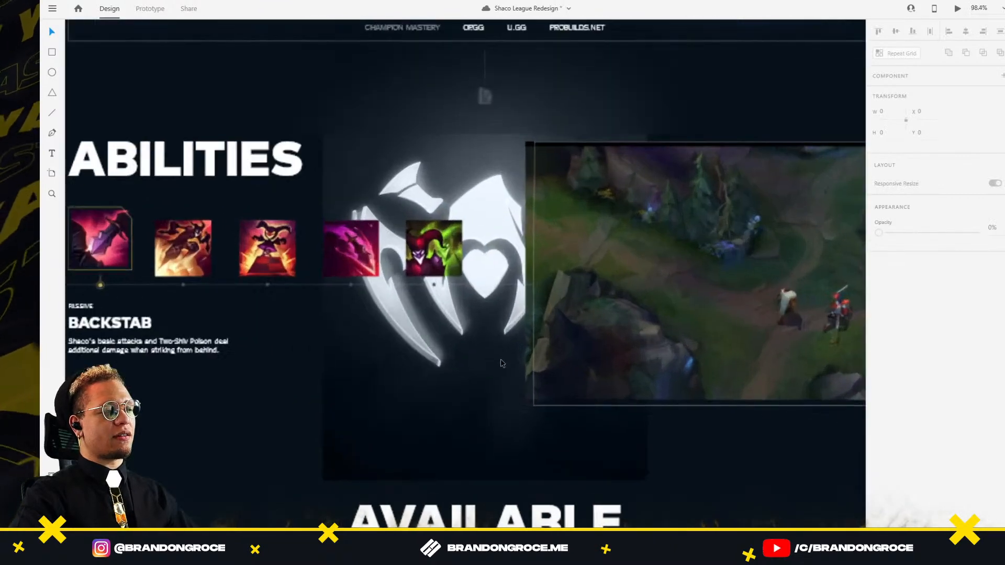
scroll(707, 371, "down", 2)
scroll(707, 371, "down", 4)
left_click(651, 402)
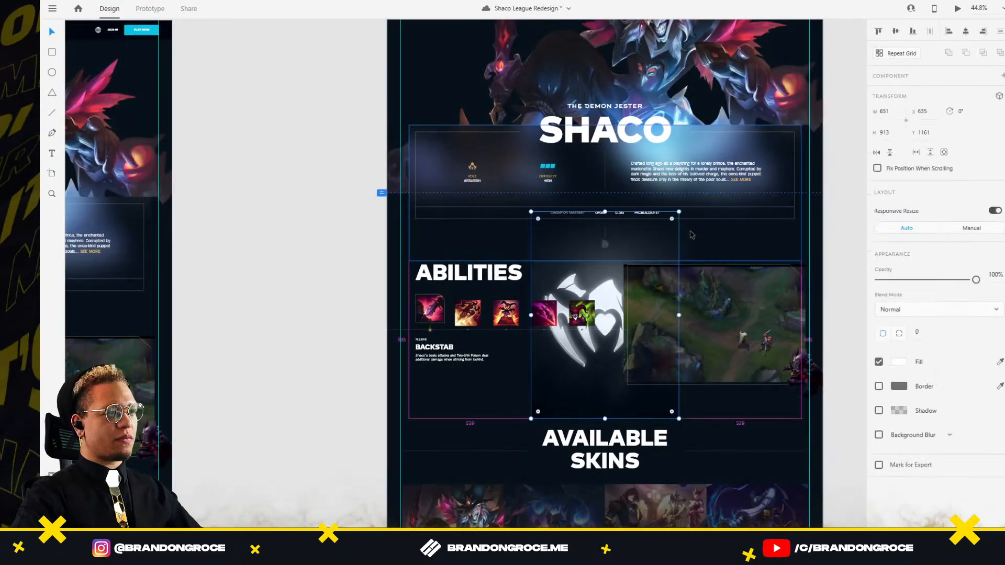
left_click_drag(679, 212, 797, 131)
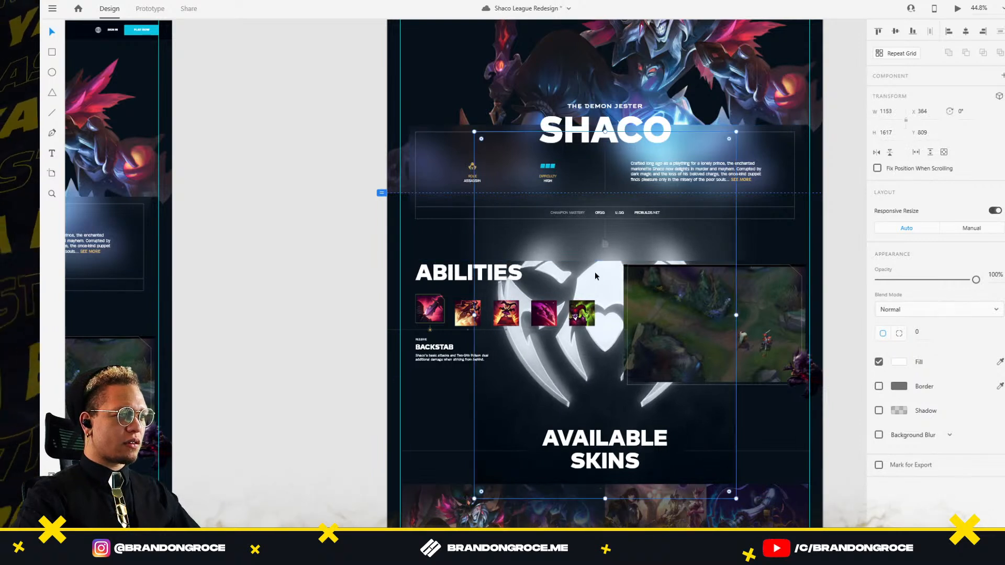
Step: Shorten the background-blur panel behind the champion info box to a height of 589
left_click(608, 256)
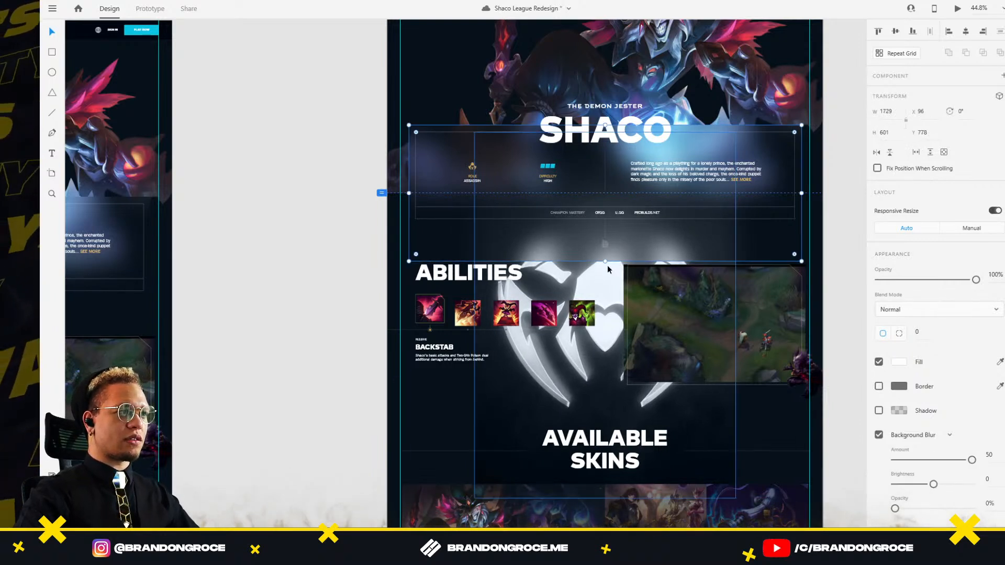
mouse_move(606, 261)
left_mouse_down()
mouse_move(608, 247)
mouse_move(607, 259)
left_mouse_up()
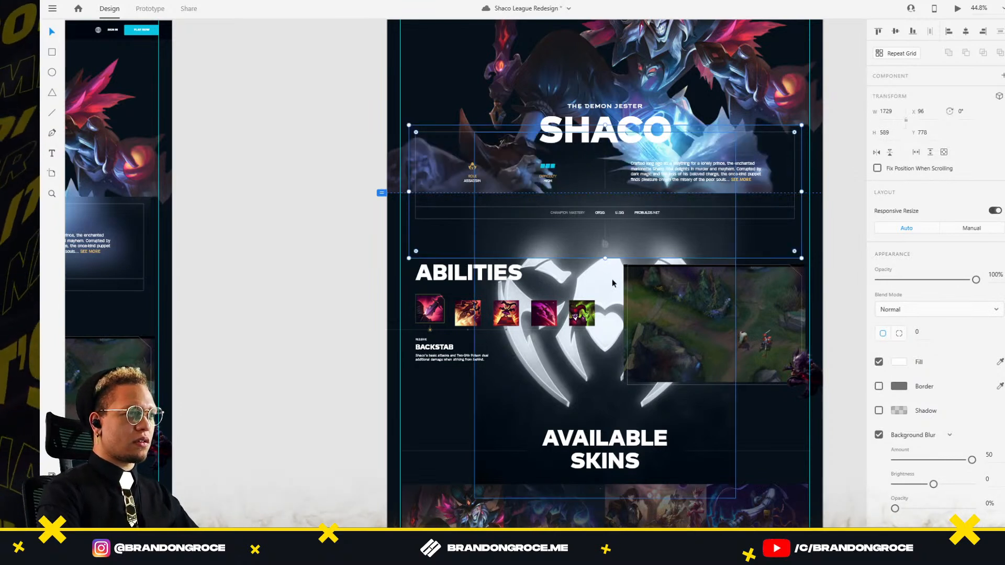
Step: Bring the emblem to the front, and move it backward one level at a time until the page titles show above it
left_click(605, 280)
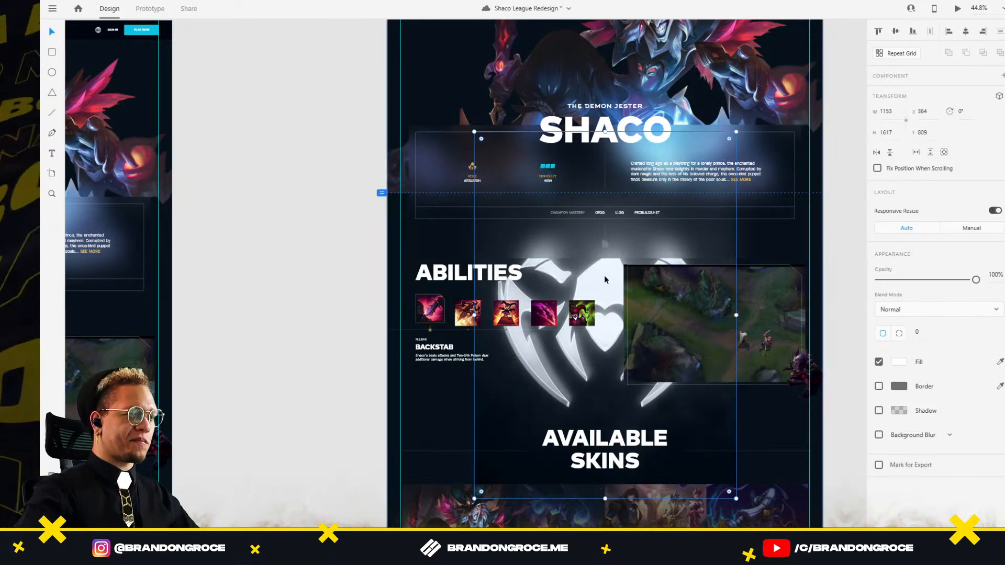
key("ctrl+shift+bracketright")
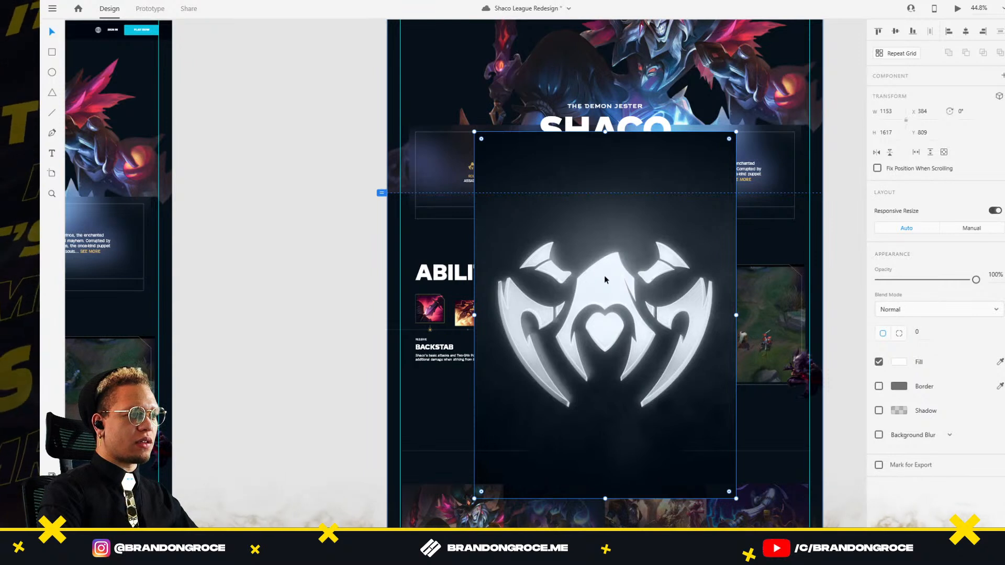
key("ctrl+bracketleft")
key("ctrl+bracketleft")
key("ctrl+bracketleft")
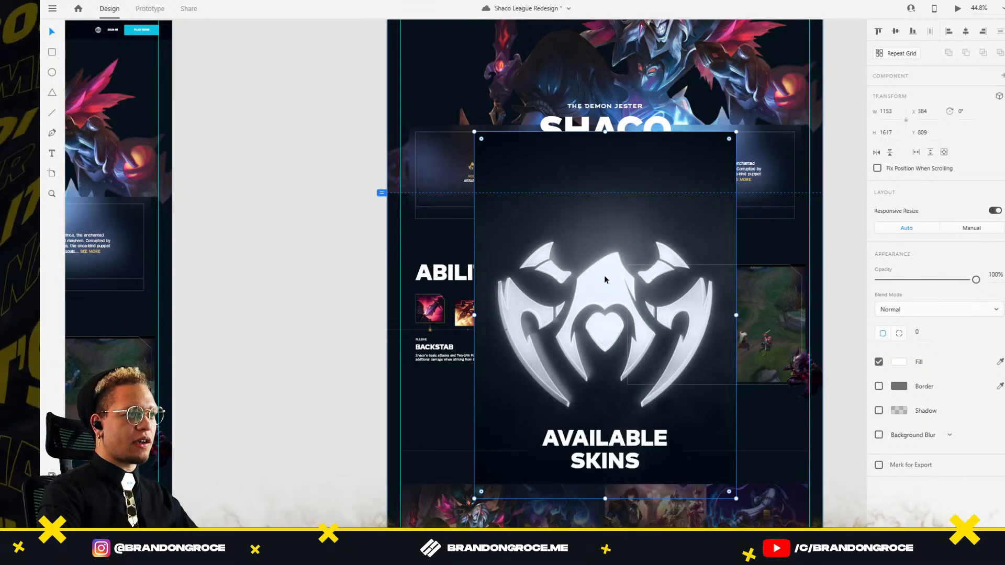
key("ctrl+bracketleft")
key("ctrl+bracketleft")
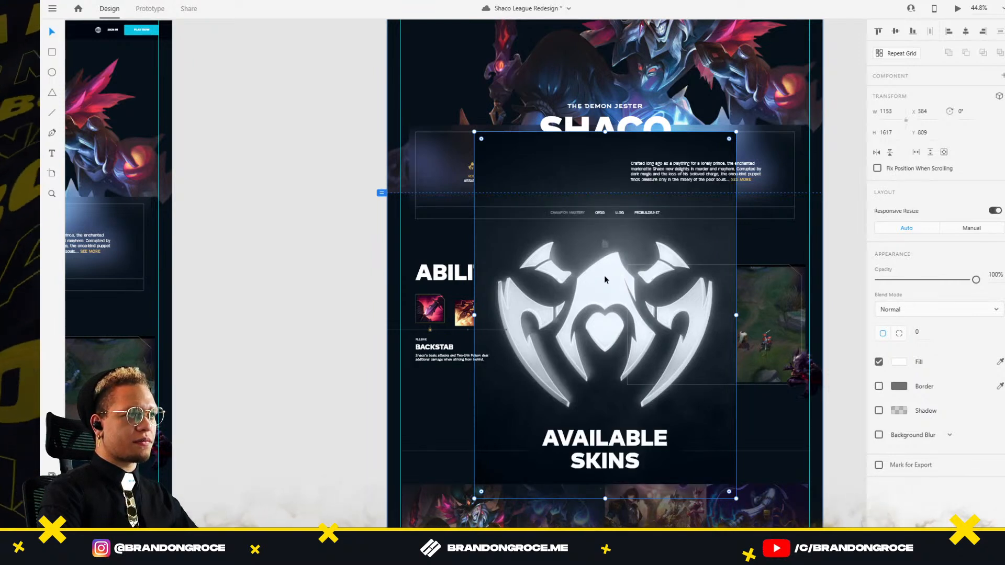
key("ctrl+bracketleft")
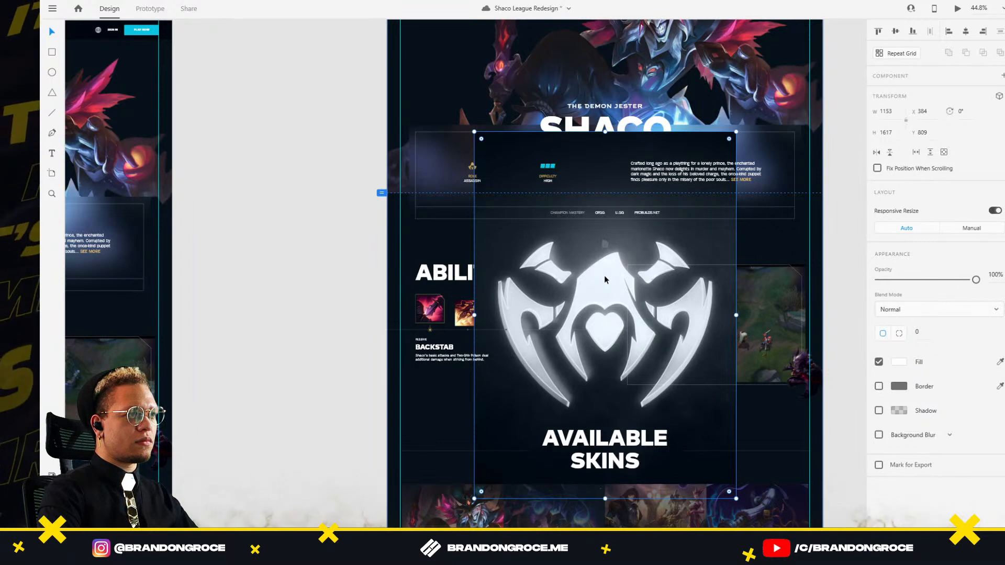
key("ctrl+bracketleft")
key("ctrl+bracketleft")
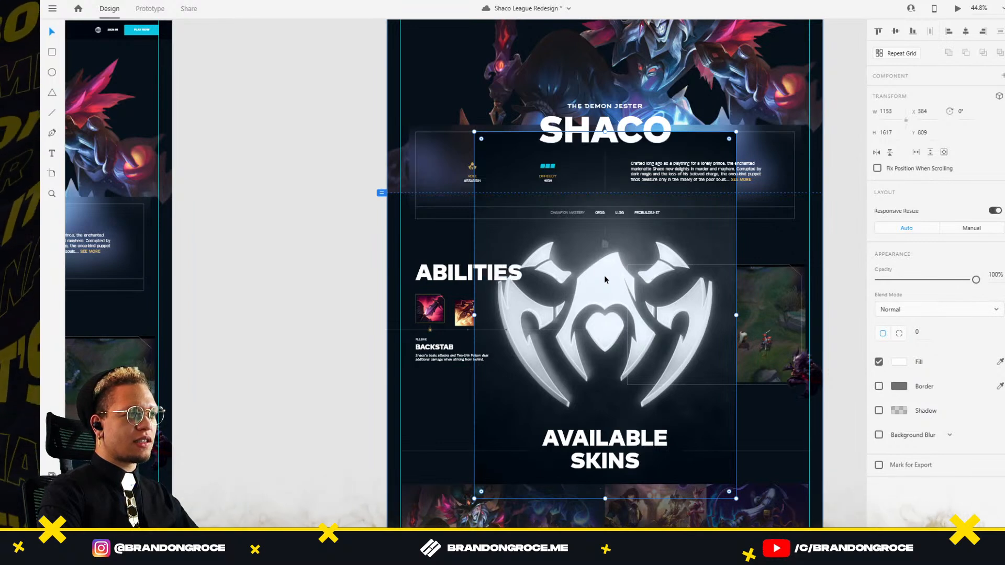
key("ctrl+bracketleft")
key("ctrl+bracketleft")
key("ctrl+bracketright")
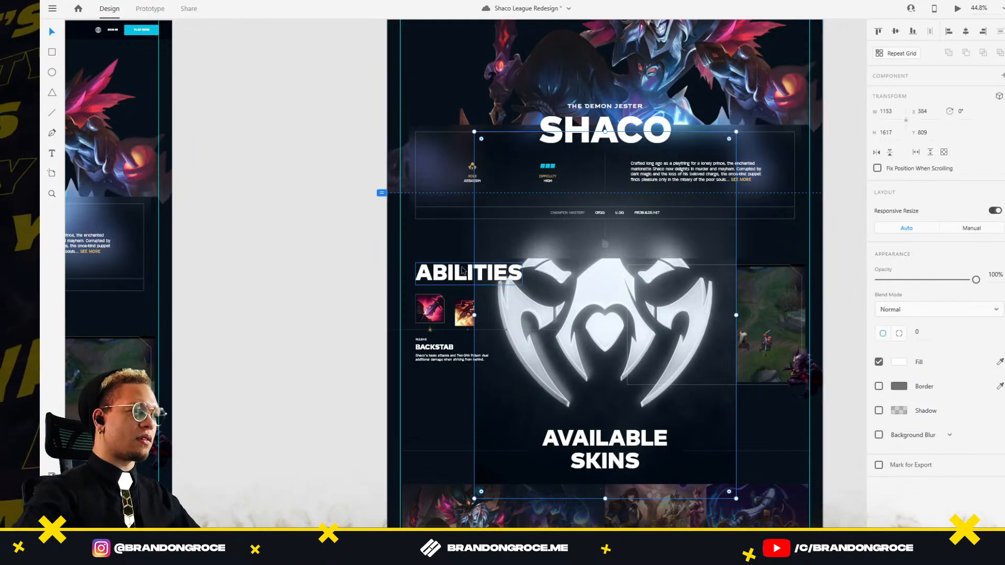
Step: Cut the emblem from the artboard, and bring the abilities section's elements to the front, leaving out the background-blur panel
left_click(466, 272)
left_click(549, 281)
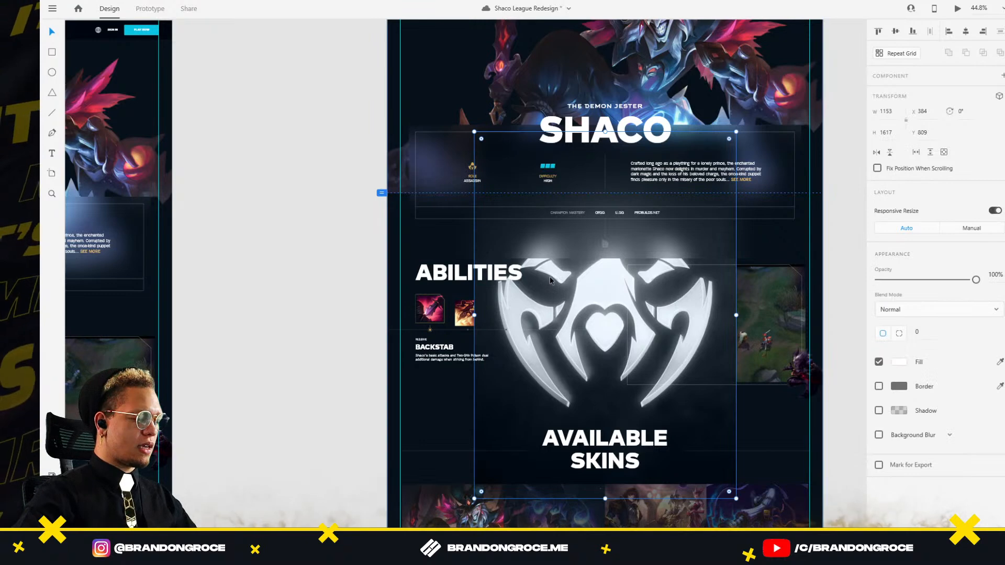
key("Delete")
left_click(461, 278)
left_click(330, 255)
left_click_drag(329, 255, 678, 417)
left_click(670, 417, "shift")
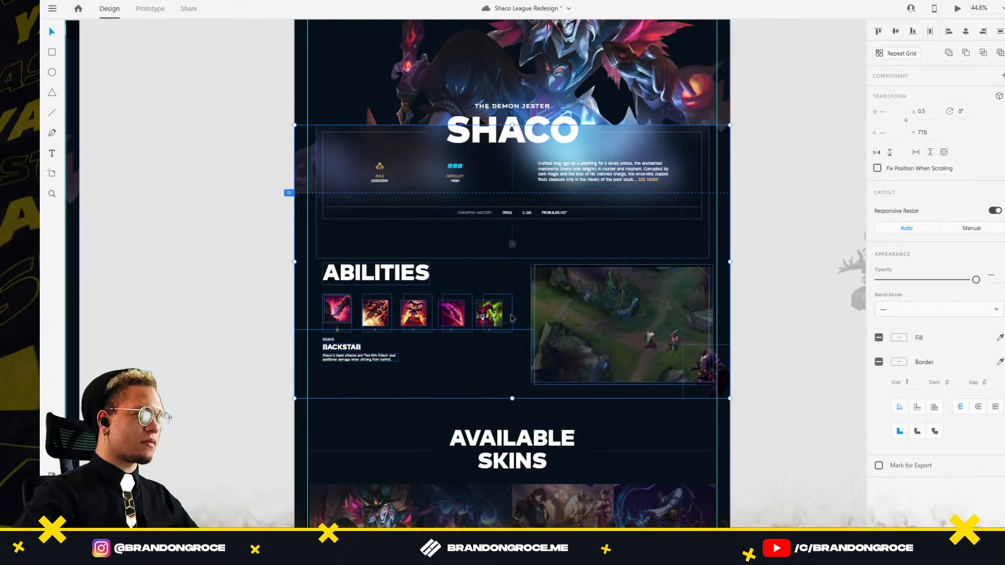
left_click(460, 250, "shift")
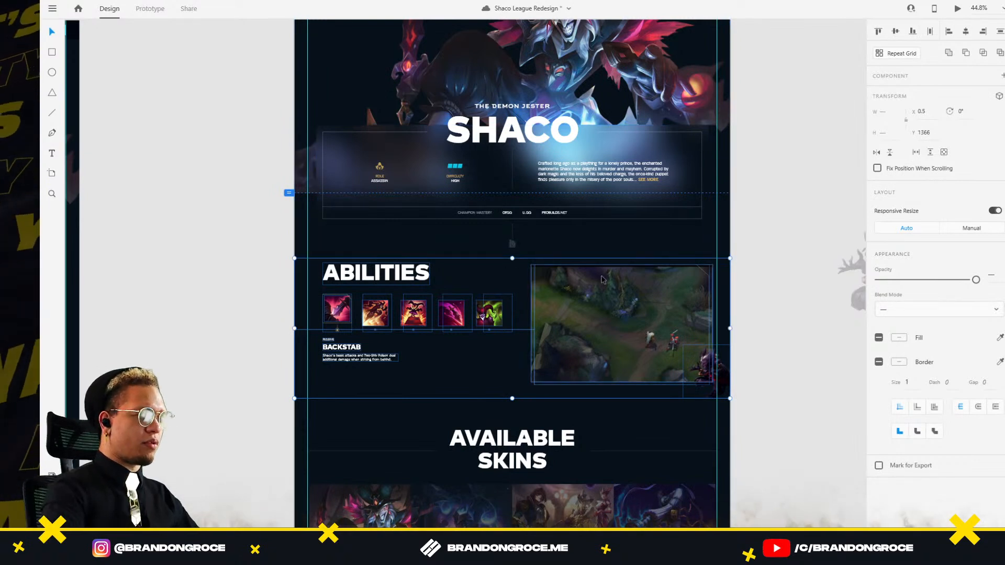
left_click(734, 207)
Step: Paste the emblem back, send it to the back, and raise it to just above the background-blur panel, beneath the SHACO title
key("ctrl+v")
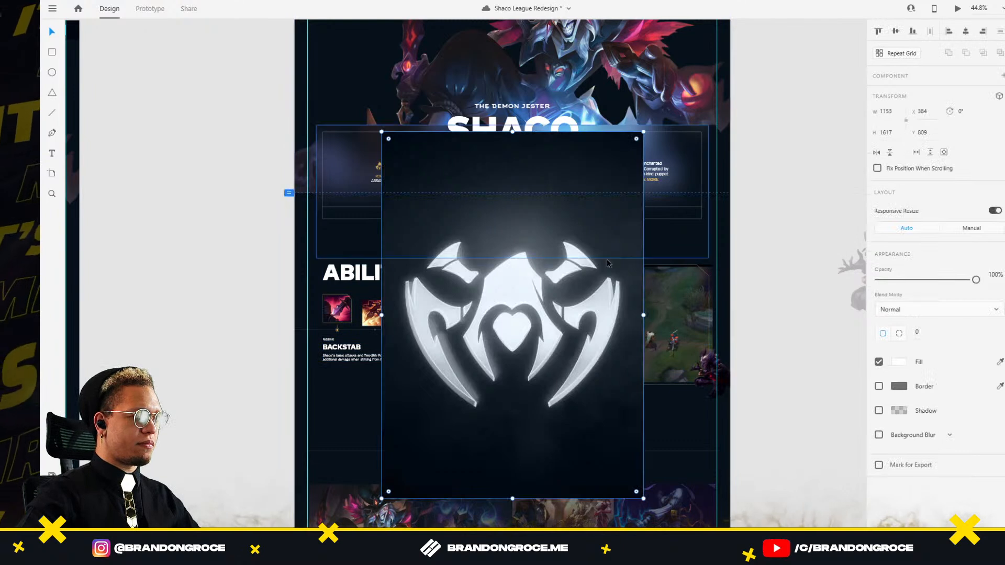
key("ctrl+shift+bracketleft")
key("ctrl+bracketright")
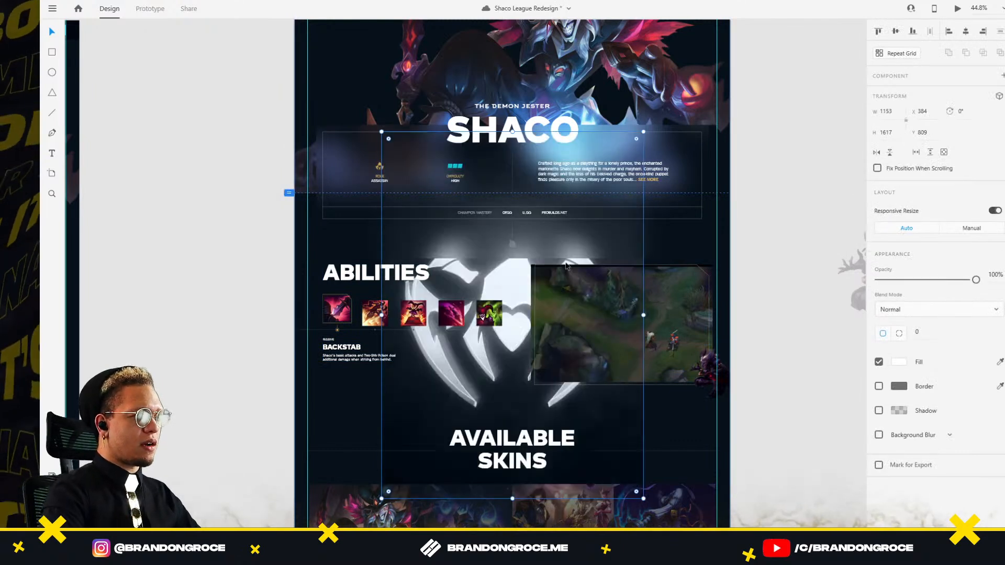
key("ctrl+bracketright")
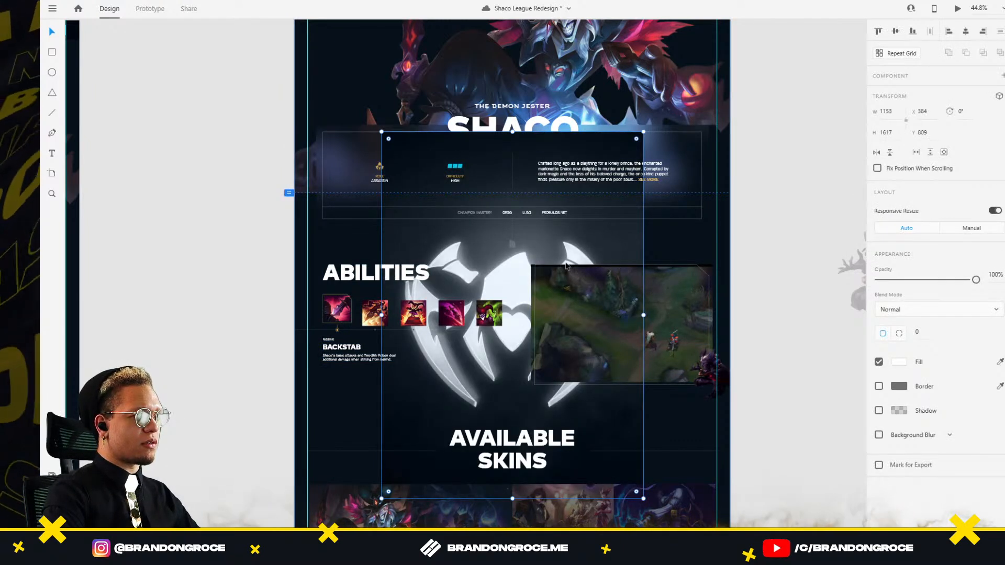
key("ctrl+bracketleft")
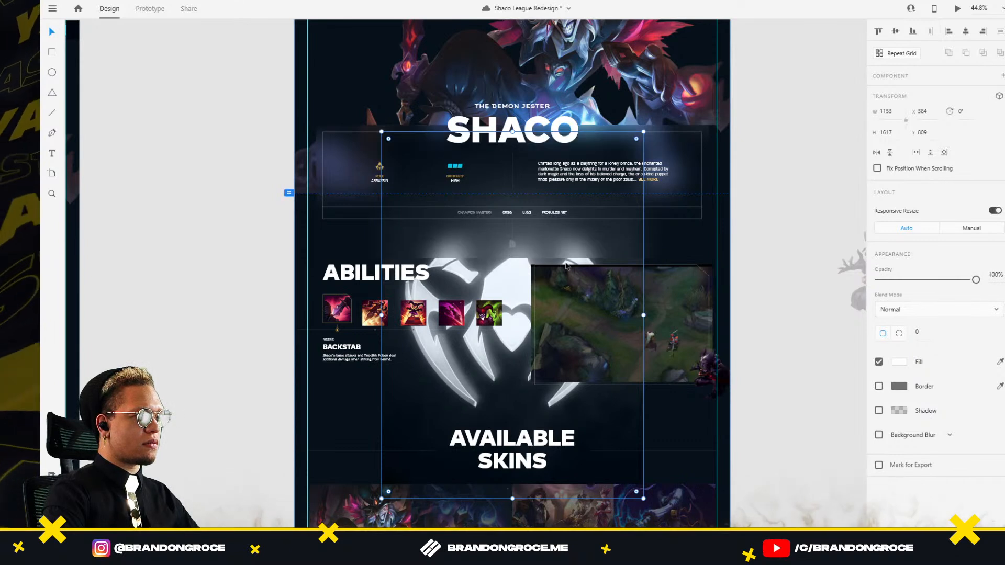
key("ctrl+bracketleft")
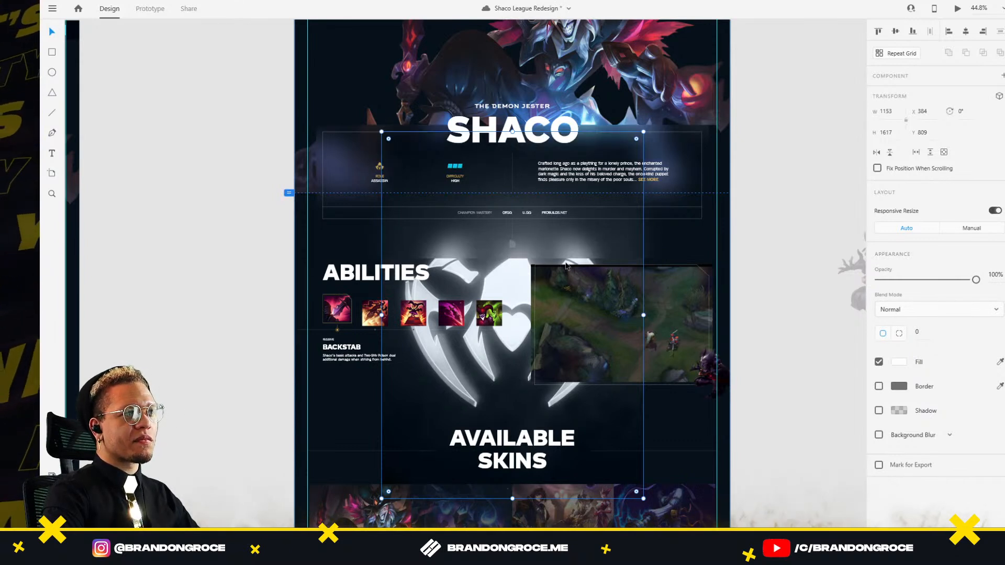
key("ctrl+bracketright")
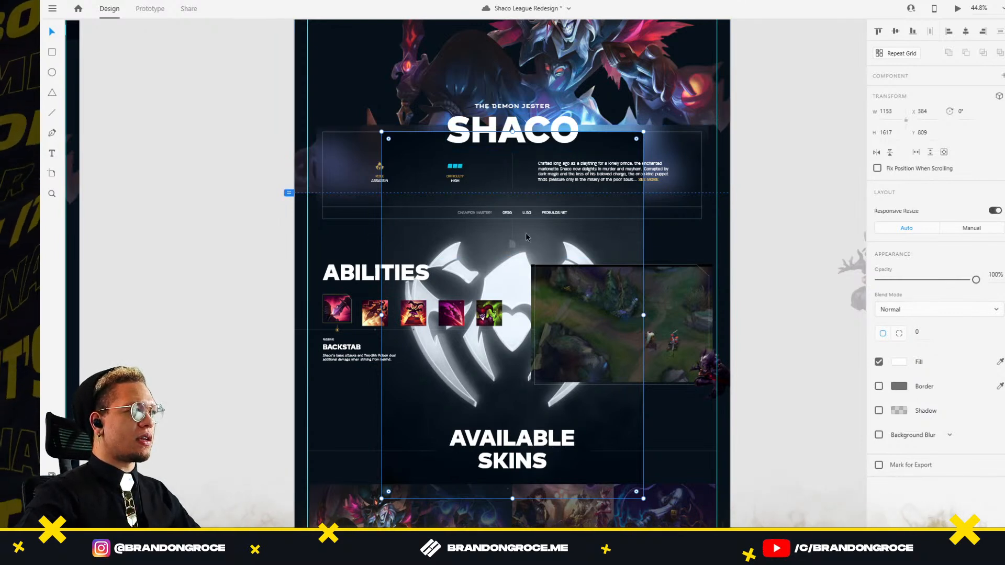
Step: Draw a rectangle about 1736 by 1023 from beneath the champion info box across the abilities section, and mask the emblem with it
key("r")
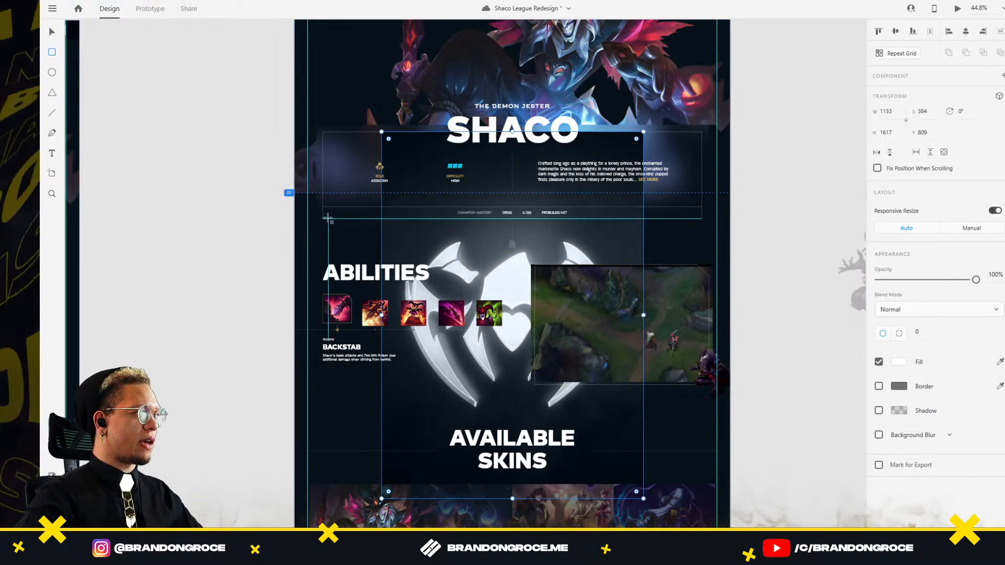
left_click_drag(320, 219, 717, 451)
key("v")
left_click(581, 463, "shift")
key("ctrl+shift+m")
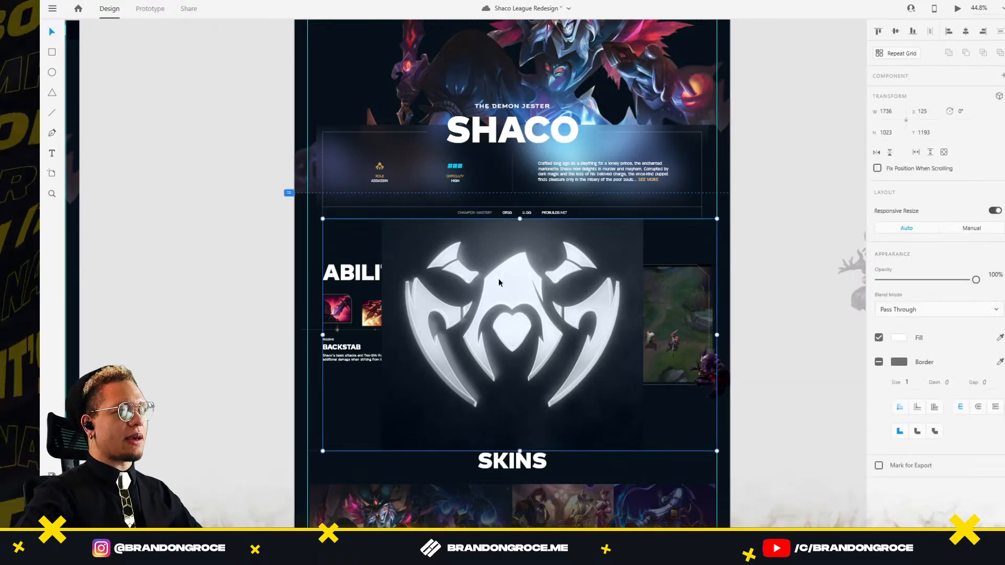
Step: Send the masked emblem to the back, and raise it above the page background while keeping it behind the abilities content
key("ctrl+shift+[")
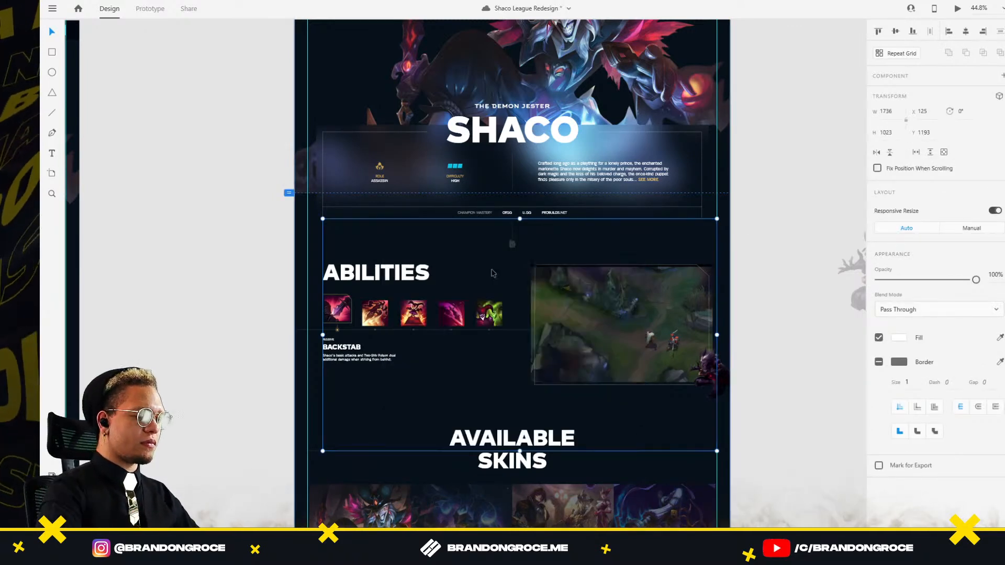
key("ctrl+]")
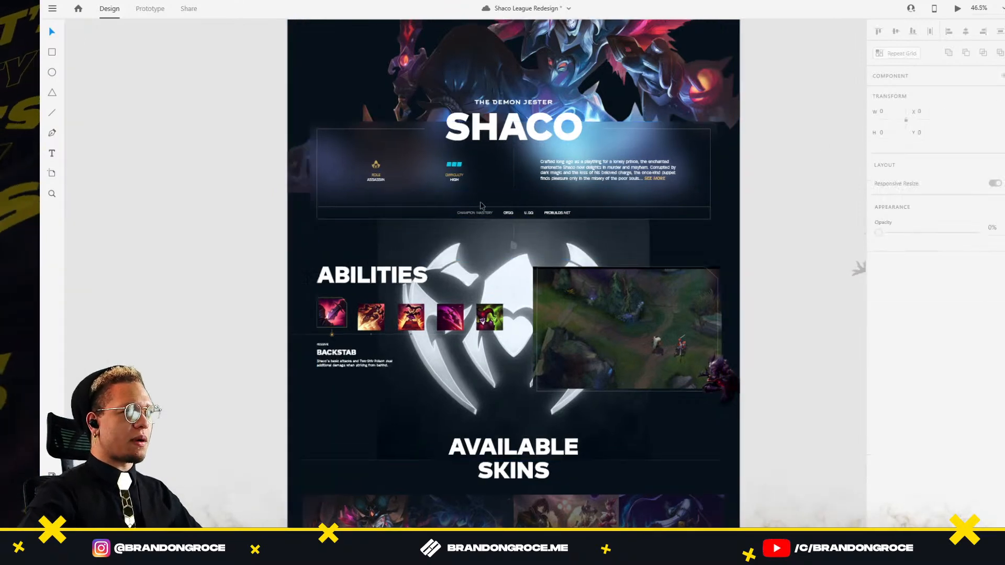
scroll(481, 204, "up", 5)
scroll(625, 269, "down", 3)
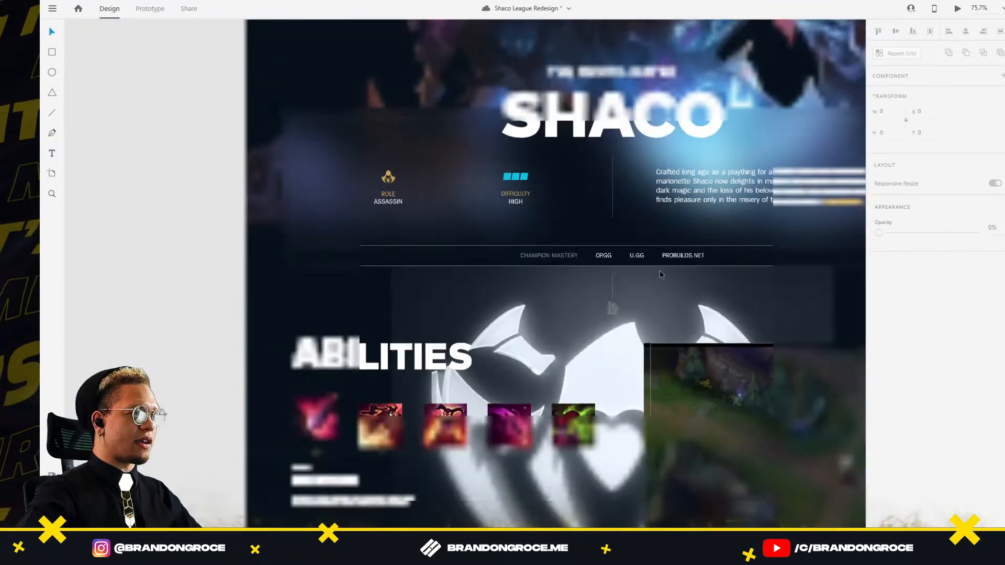
scroll(683, 283, "down", 4)
Step: Lower the masked emblem's opacity until it is a very faint watermark behind the abilities section
left_click_drag(676, 297, 556, 235)
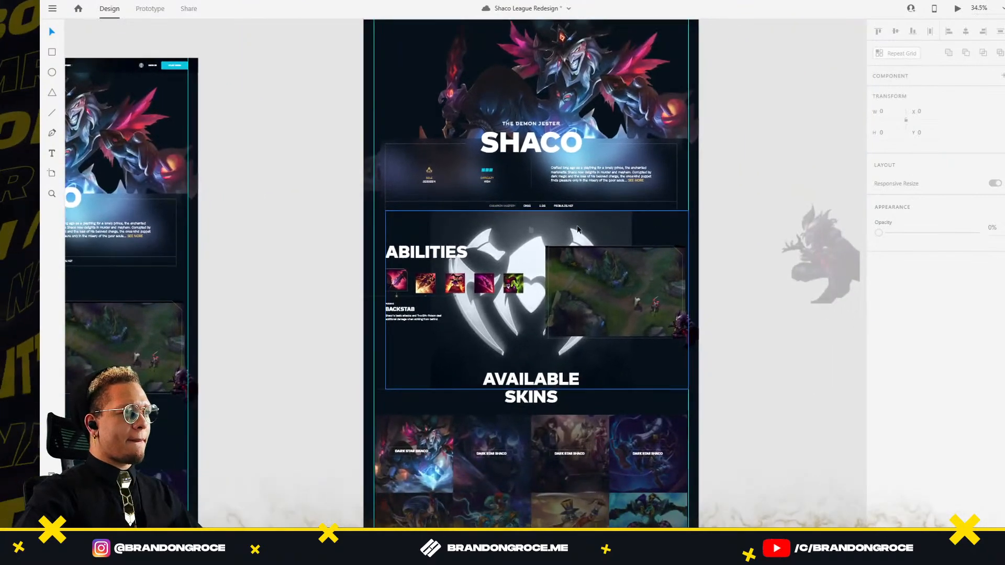
left_click(557, 238)
left_click_drag(978, 279, 883, 281)
left_click(733, 176)
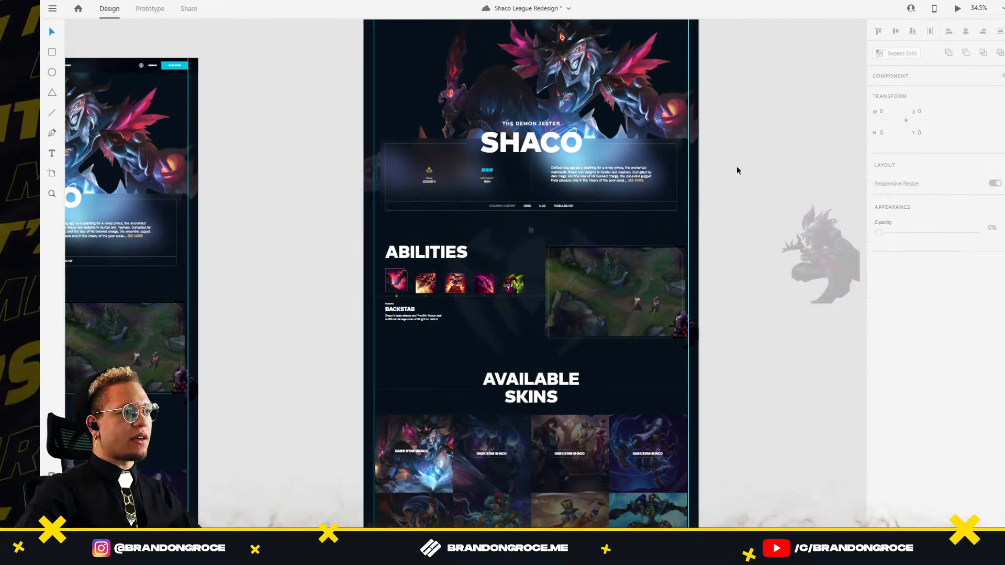
left_click_drag(735, 177, 710, 223)
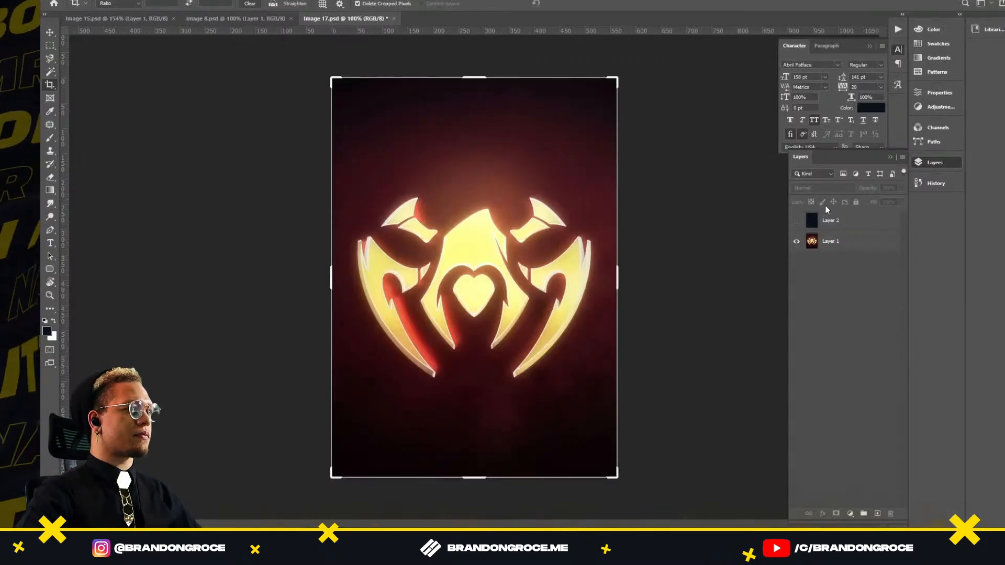
Step: In Photoshop, show the dark fill layer over the emblem, and view the open Riot Games logo image
left_click(796, 221)
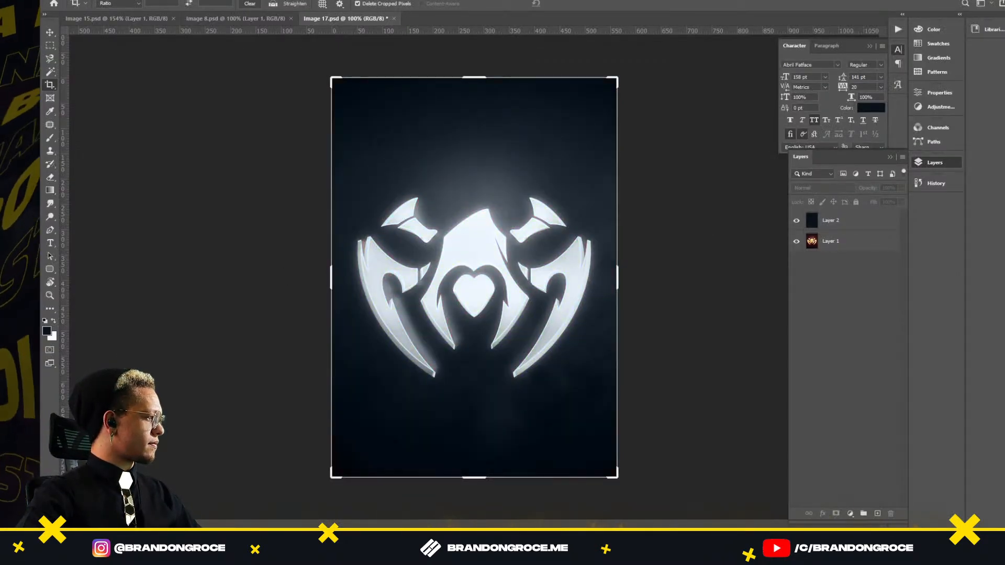
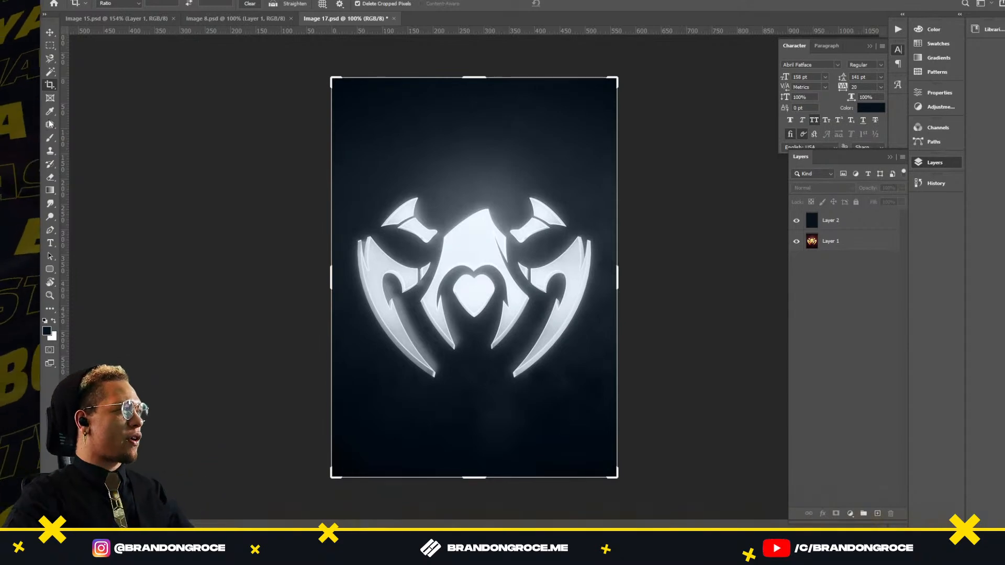
left_click(205, 20)
left_click(149, 20)
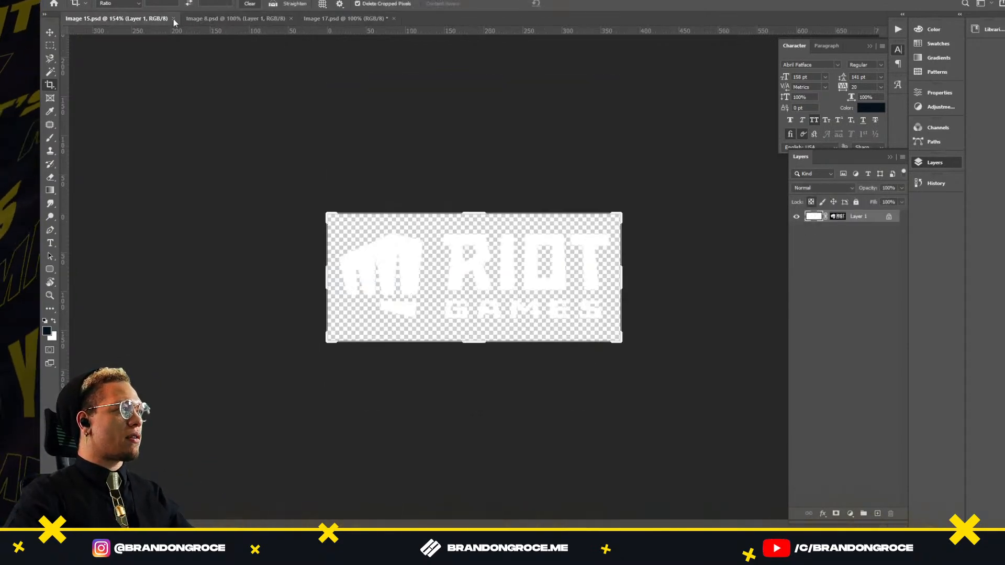
Step: Return to Adobe XD and view the Web 1920 – 4 and Web 1920 – 5 artboards side by side
key("alt+Tab")
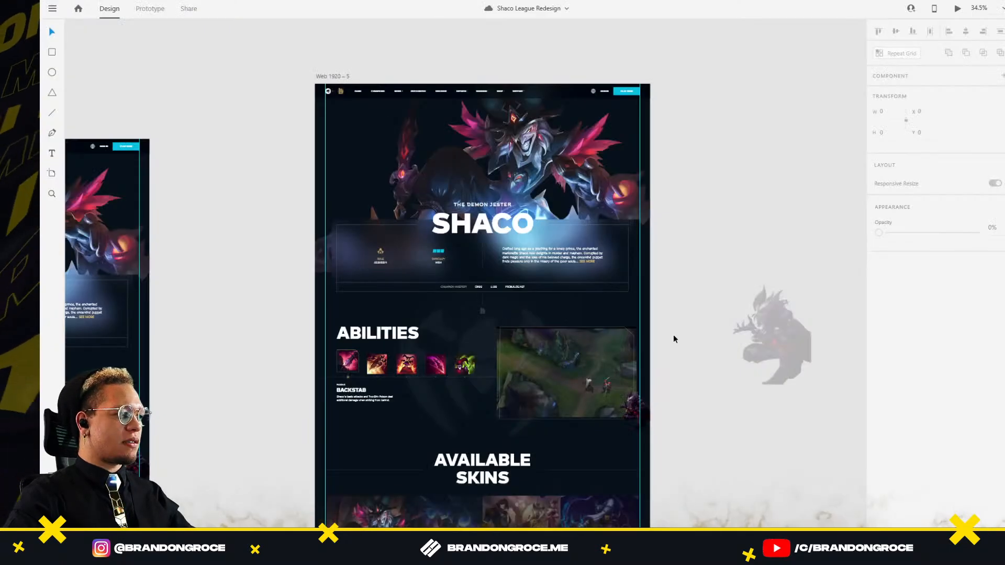
left_click_drag(721, 485, 655, 330)
scroll(633, 252, "down", 3)
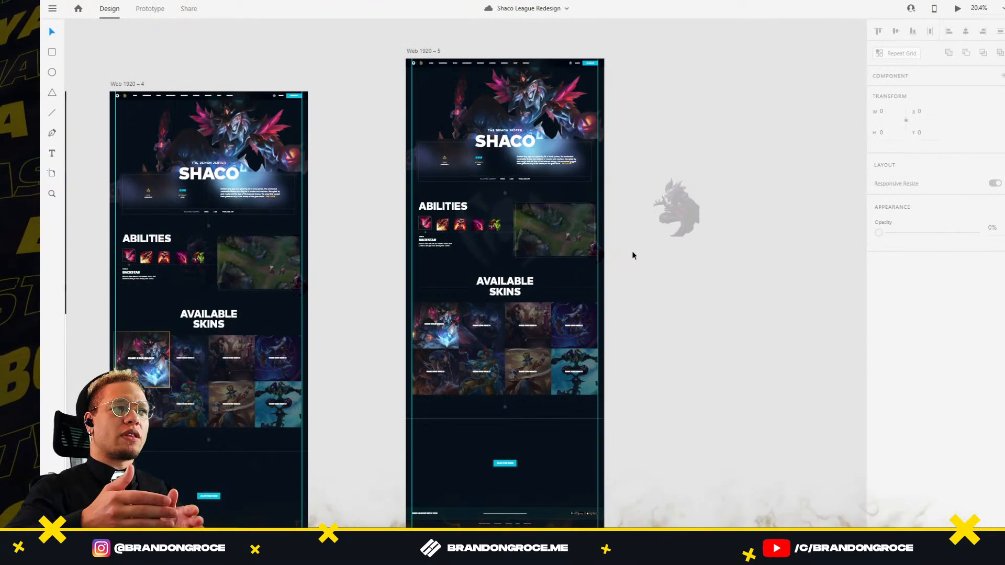
left_click(673, 220)
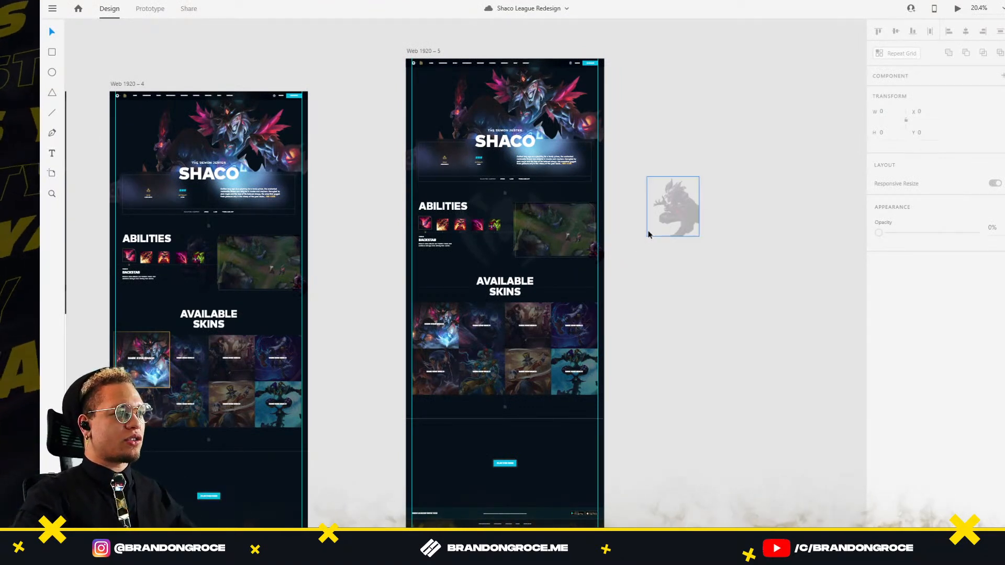
left_click(622, 193)
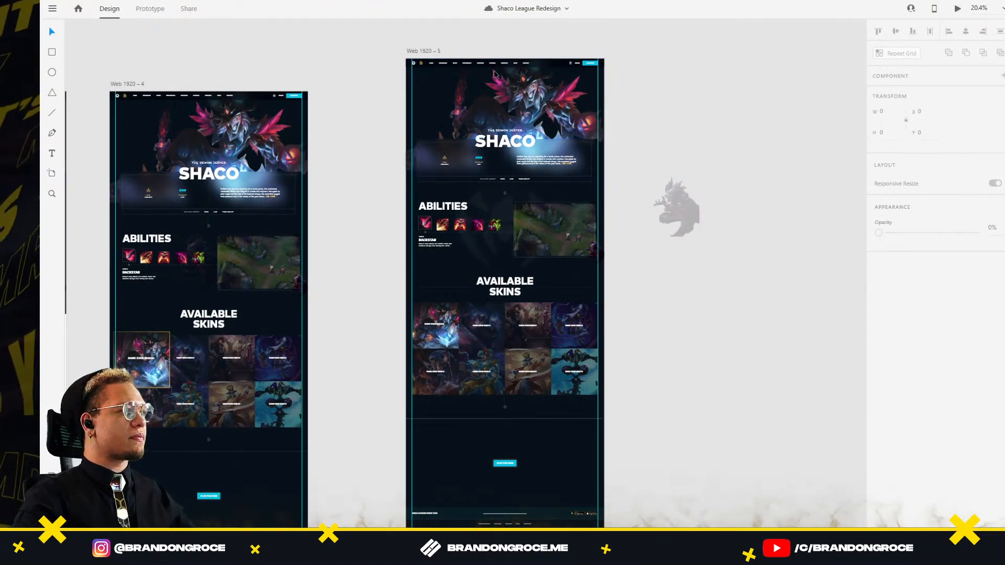
Step: Switch to Pinterest in the browser, and go back from the assassin emblem pin to the League of Legends wallpaper search results
key("alt+Tab")
key("alt+Tab")
key("alt+Tab")
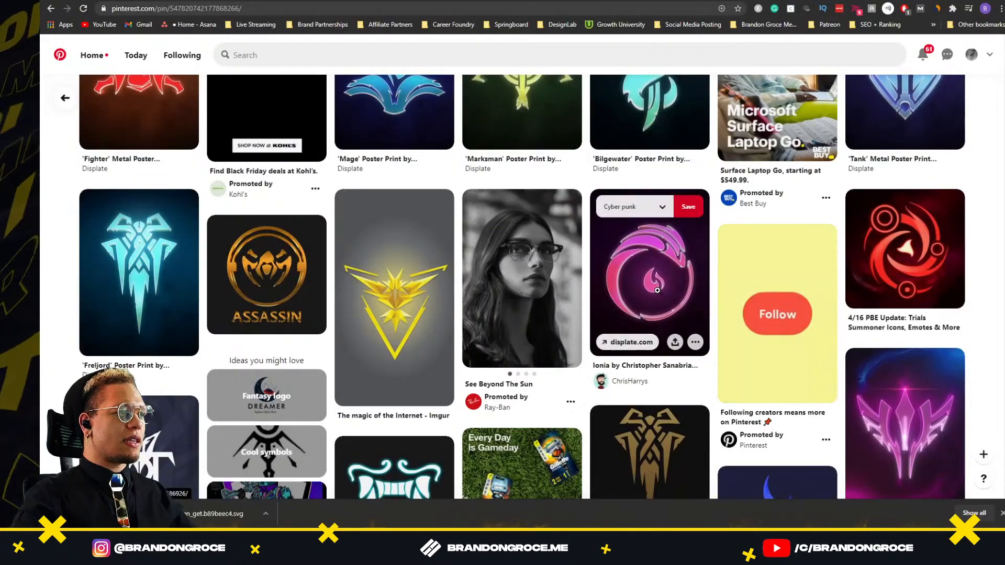
scroll(703, 260, "up", 15)
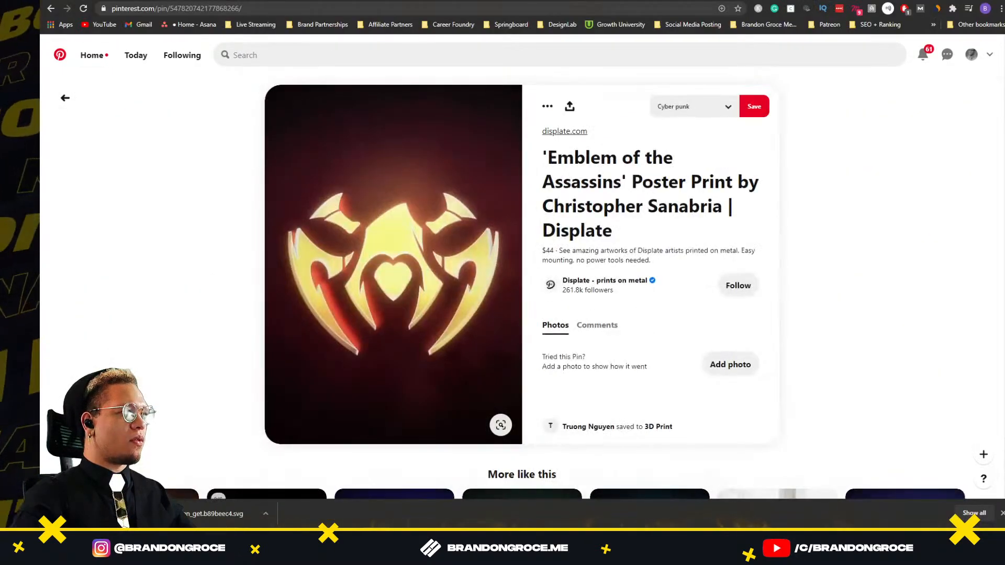
left_click(65, 98)
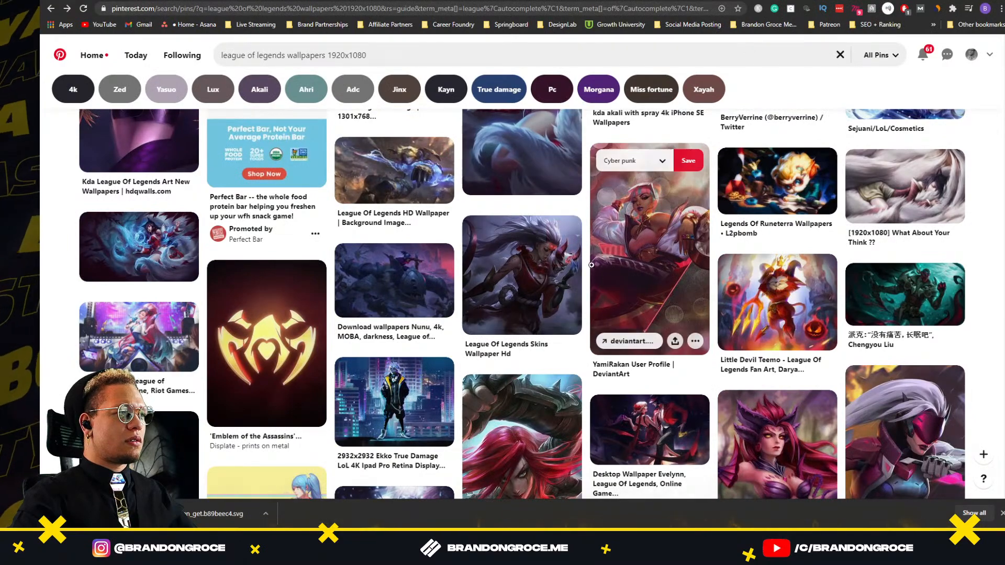
Step: Look through the League of Legends wallpaper results for artwork that could suit the Shaco page
scroll(424, 290, "down", 3)
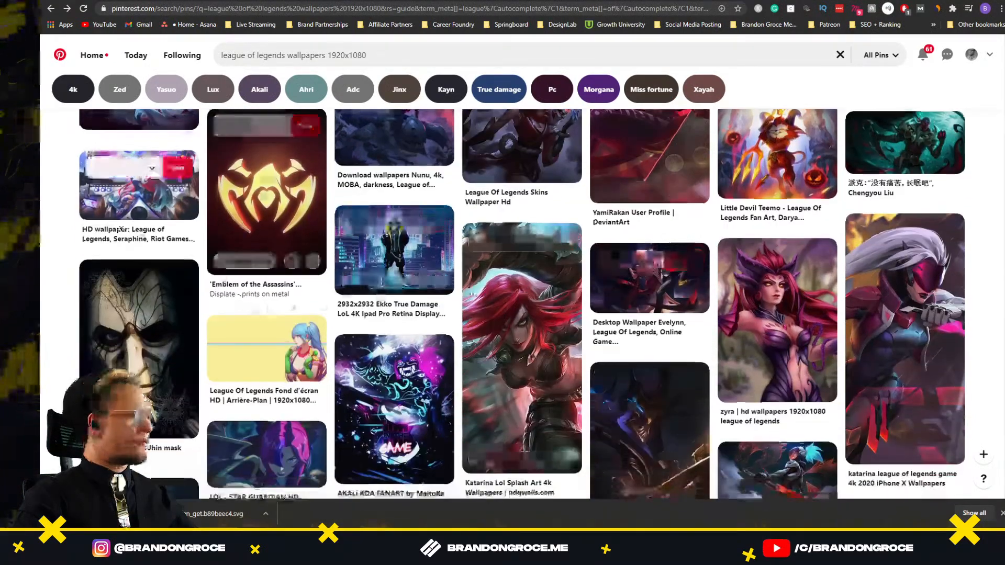
scroll(471, 278, "down", 5)
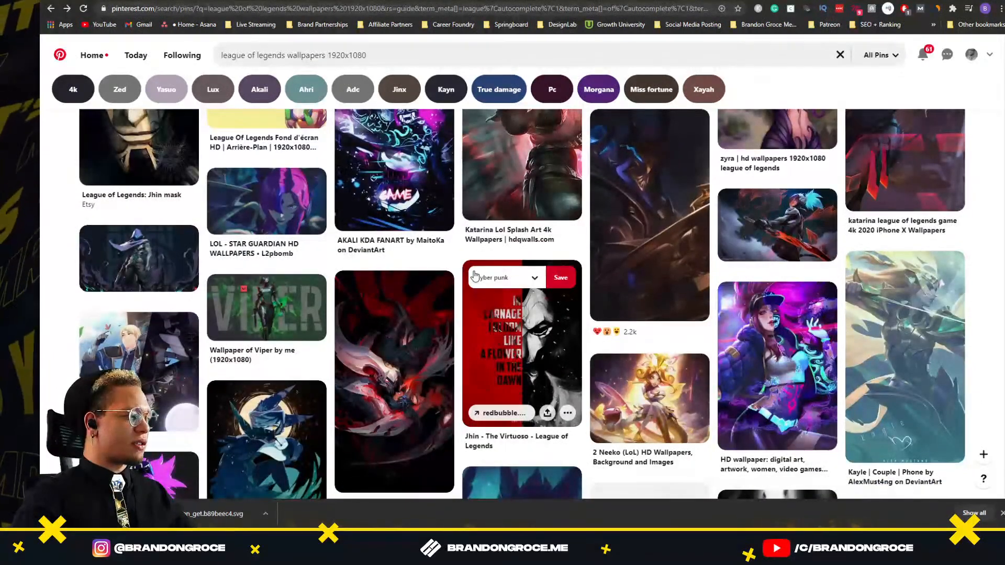
scroll(480, 279, "down", 2)
scroll(485, 282, "down", 4)
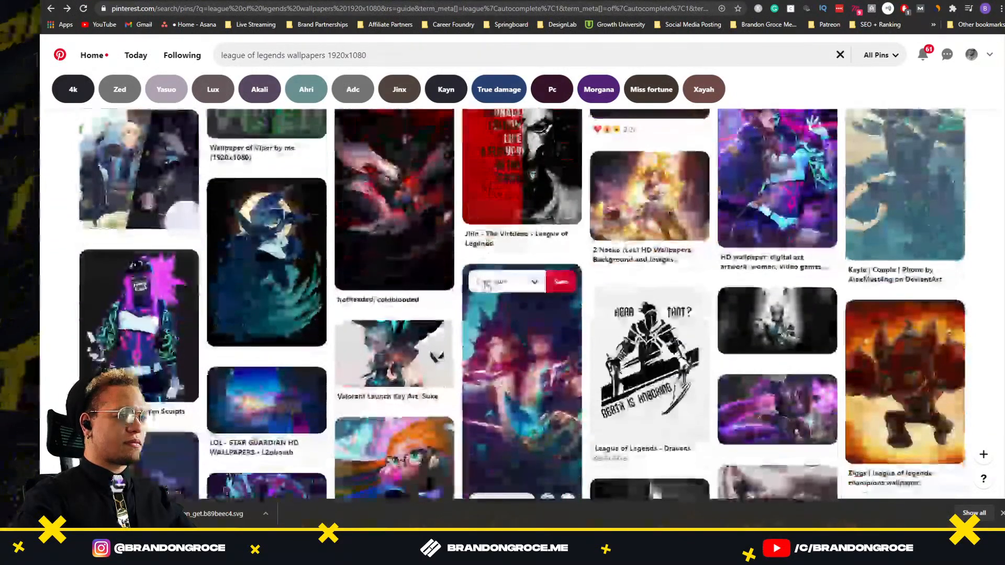
scroll(486, 282, "down", 6)
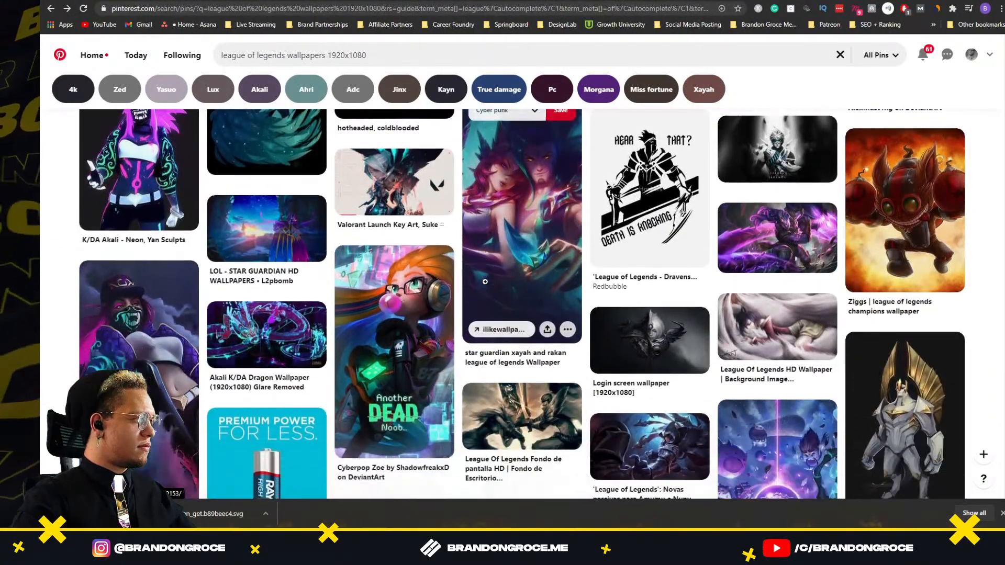
scroll(486, 287, "down", 3)
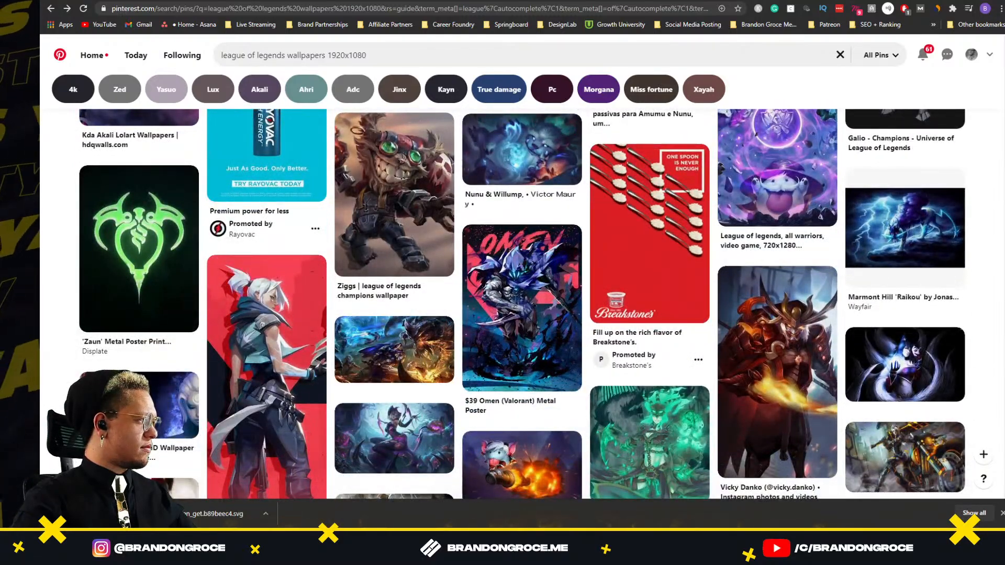
scroll(564, 297, "down", 6)
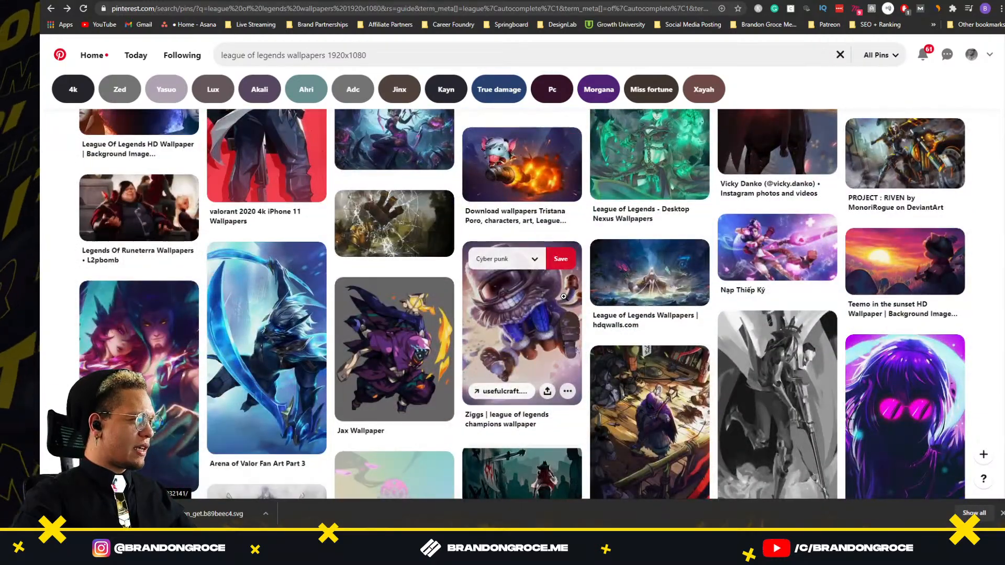
scroll(563, 296, "down", 5)
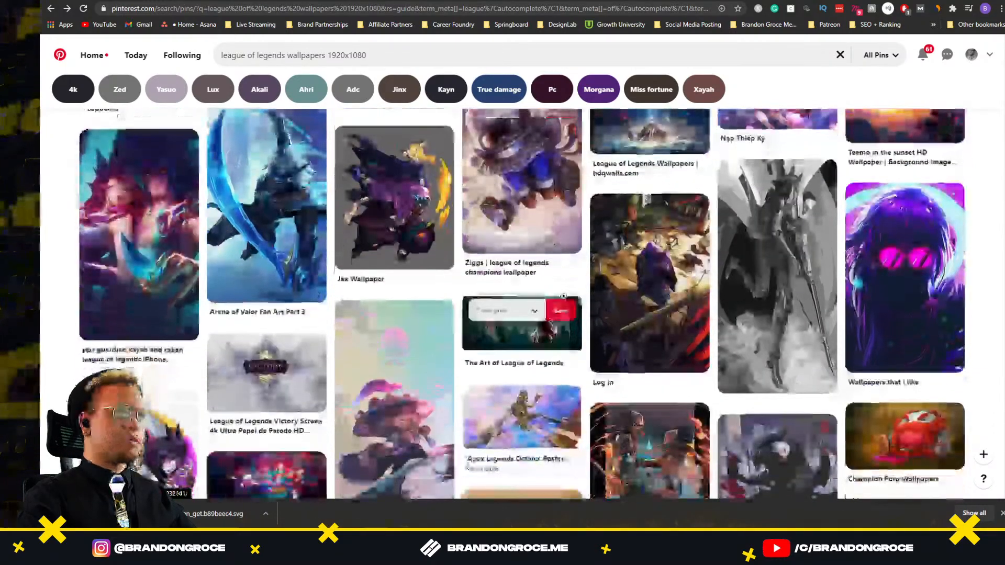
scroll(565, 297, "down", 2)
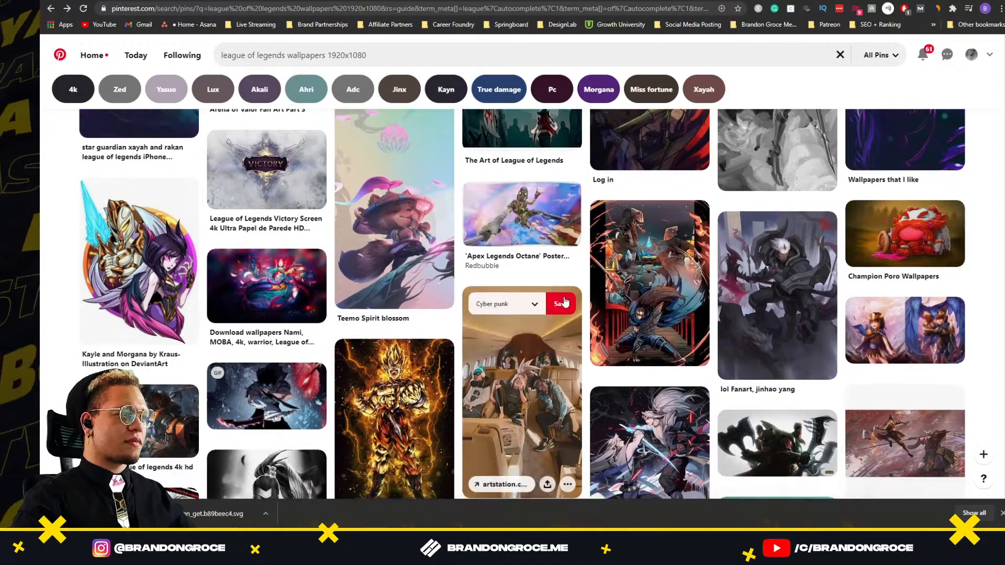
scroll(565, 301, "down", 10)
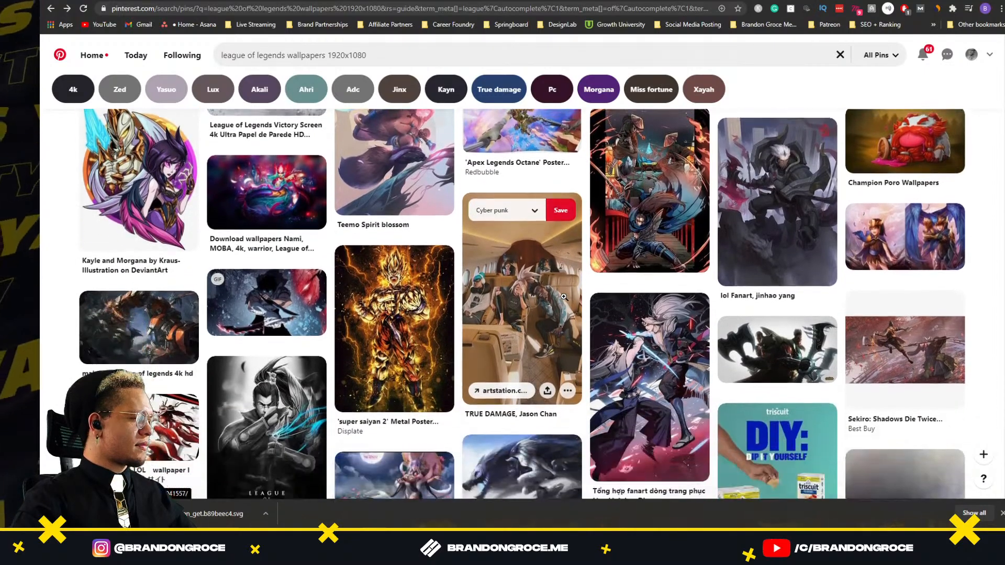
scroll(564, 301, "down", 7)
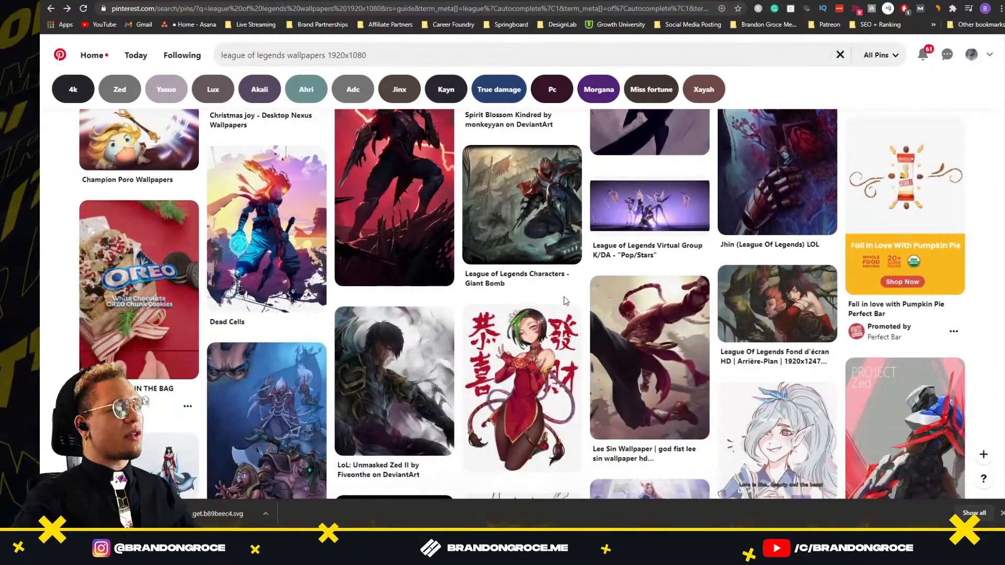
scroll(564, 301, "down", 2)
scroll(522, 235, "down", 8)
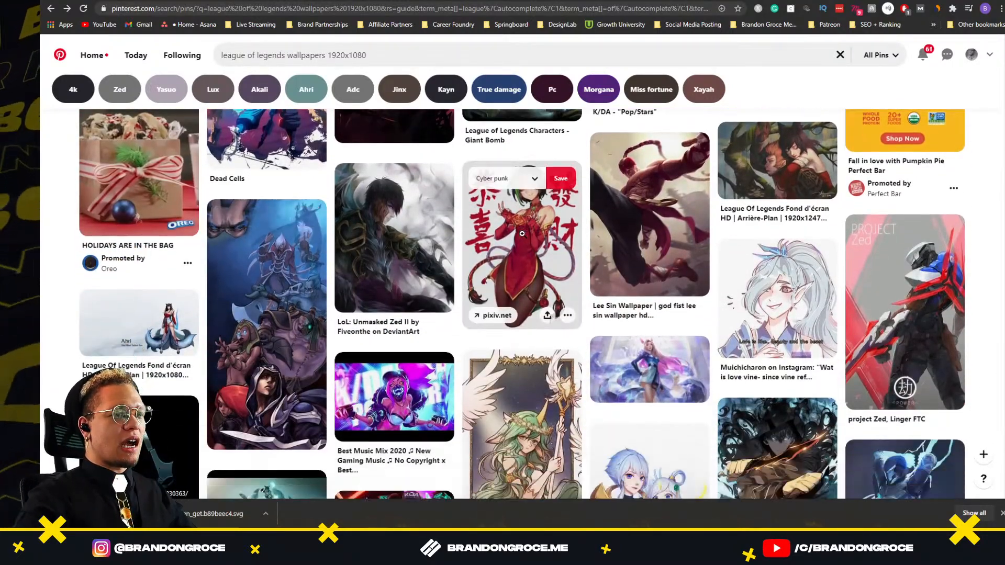
scroll(522, 235, "down", 1)
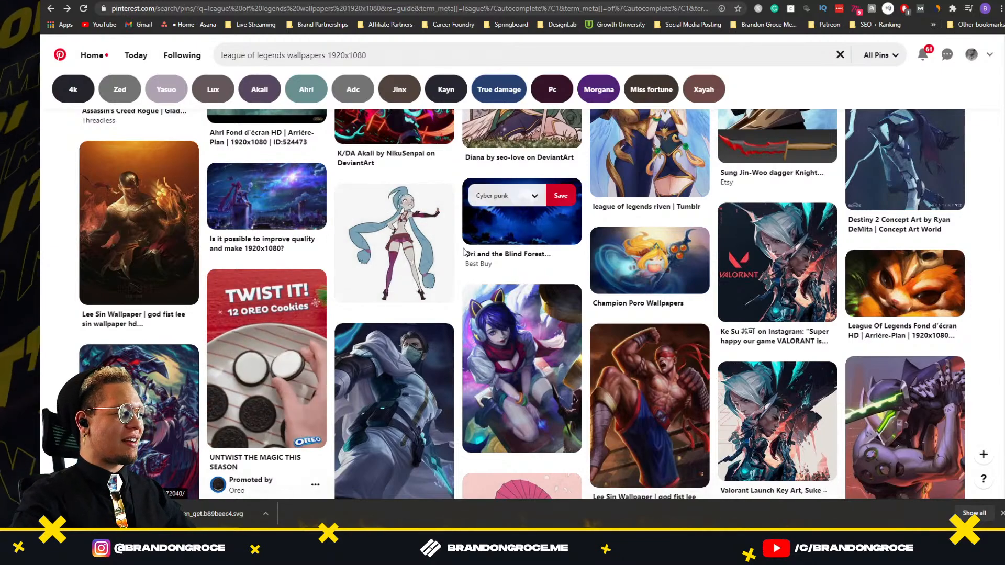
scroll(455, 266, "down", 10)
scroll(465, 239, "down", 1)
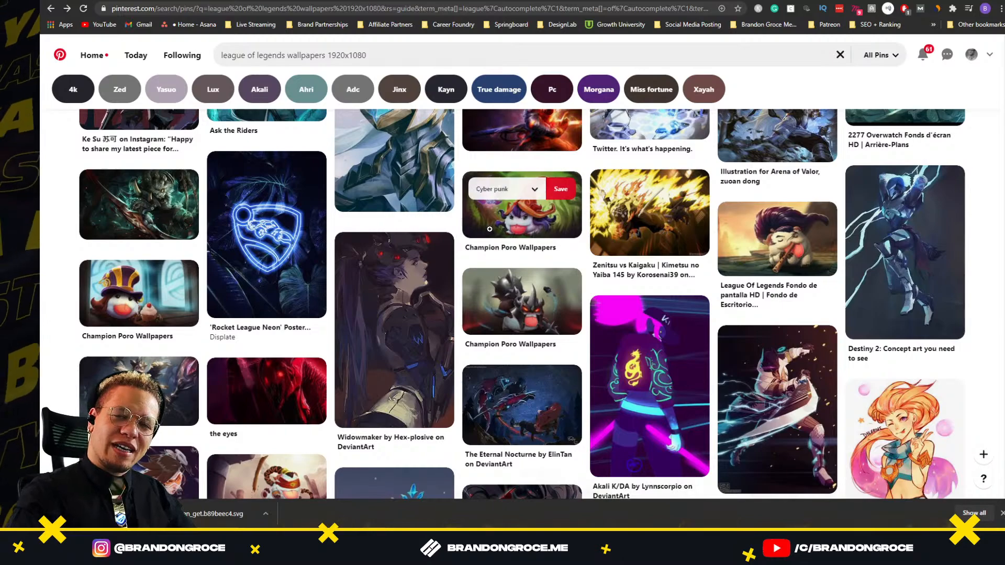
scroll(559, 207, "down", 6)
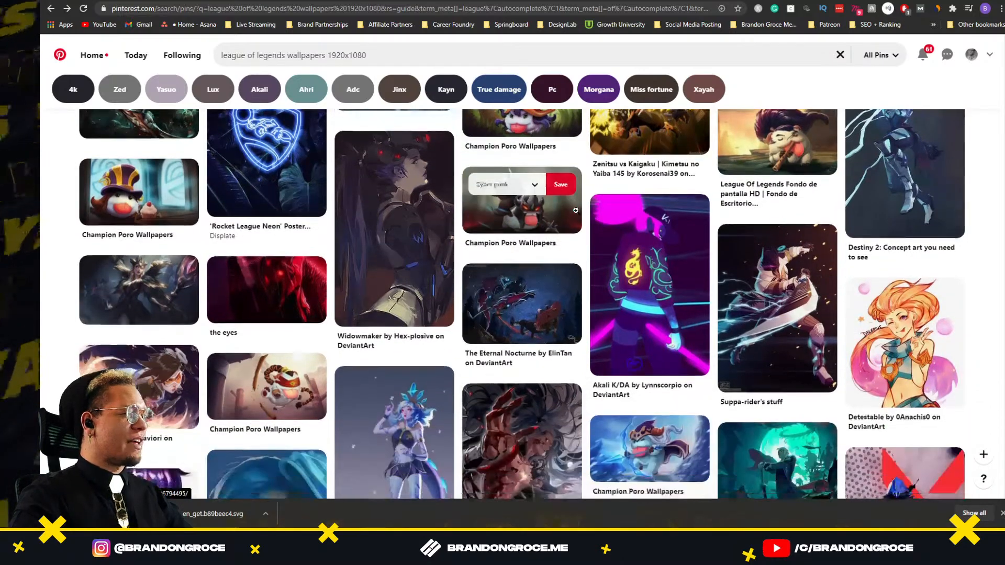
scroll(578, 214, "down", 10)
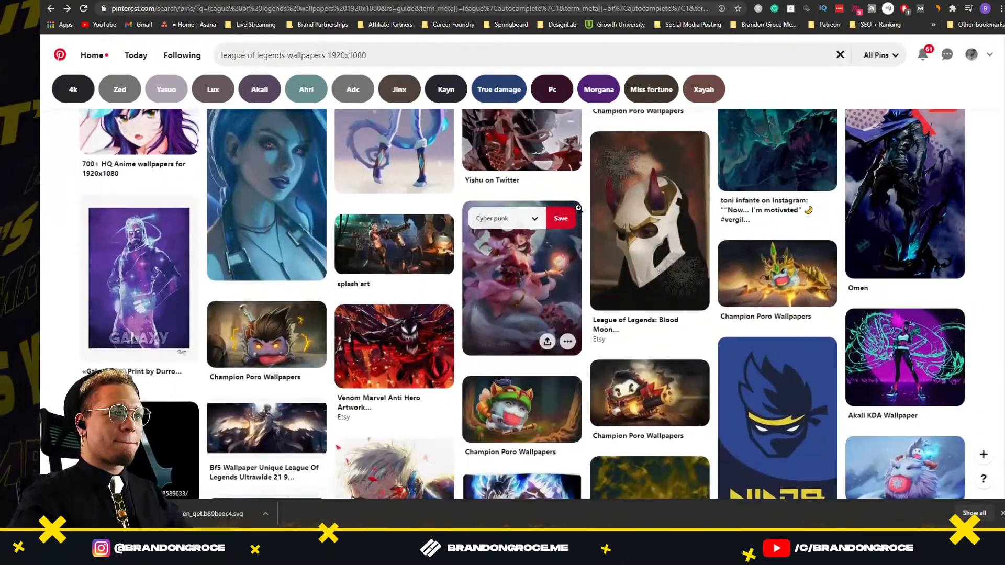
scroll(579, 209, "down", 12)
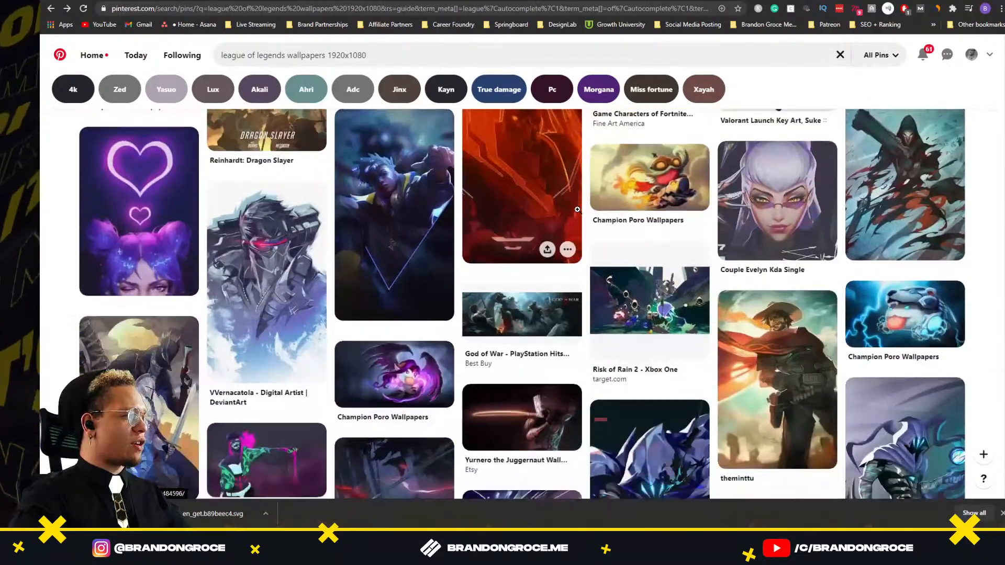
scroll(579, 215, "down", 2)
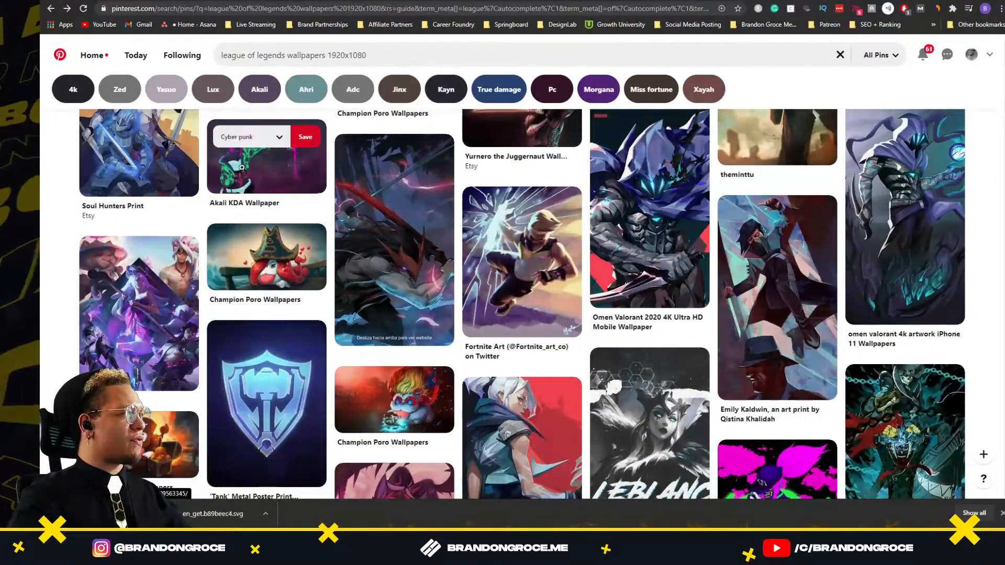
scroll(434, 218, "up", 2)
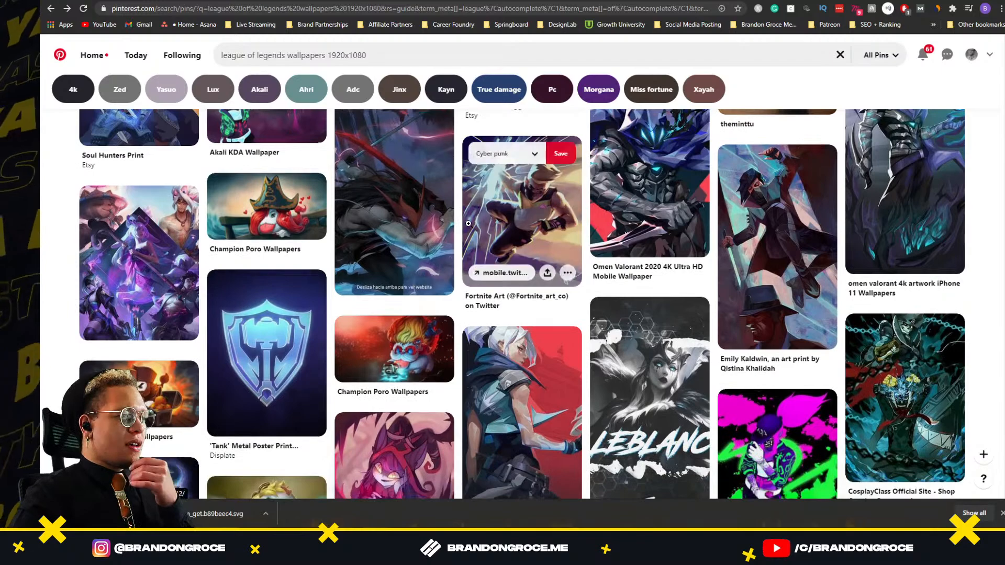
scroll(278, 263, "down", 8)
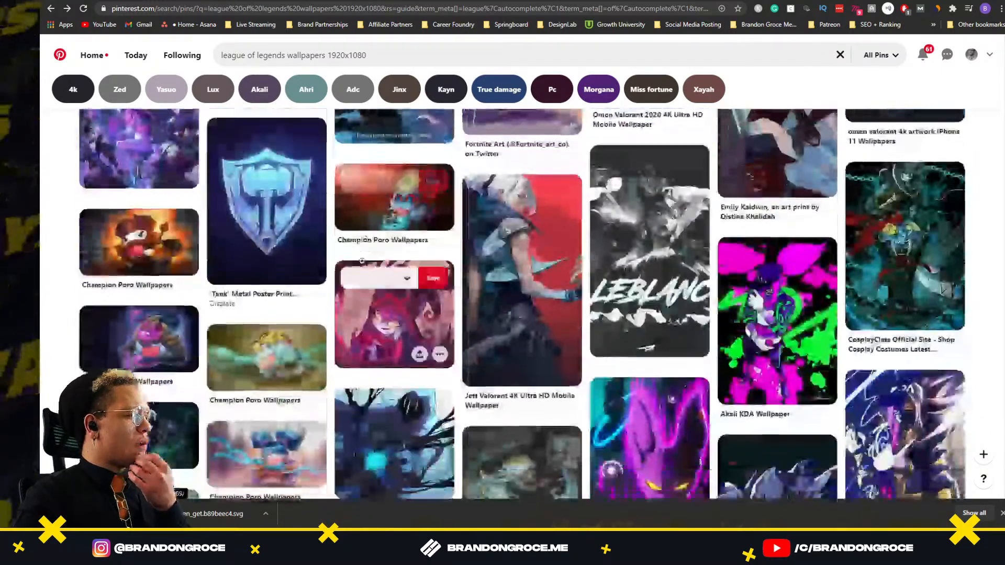
scroll(581, 316, "down", 1)
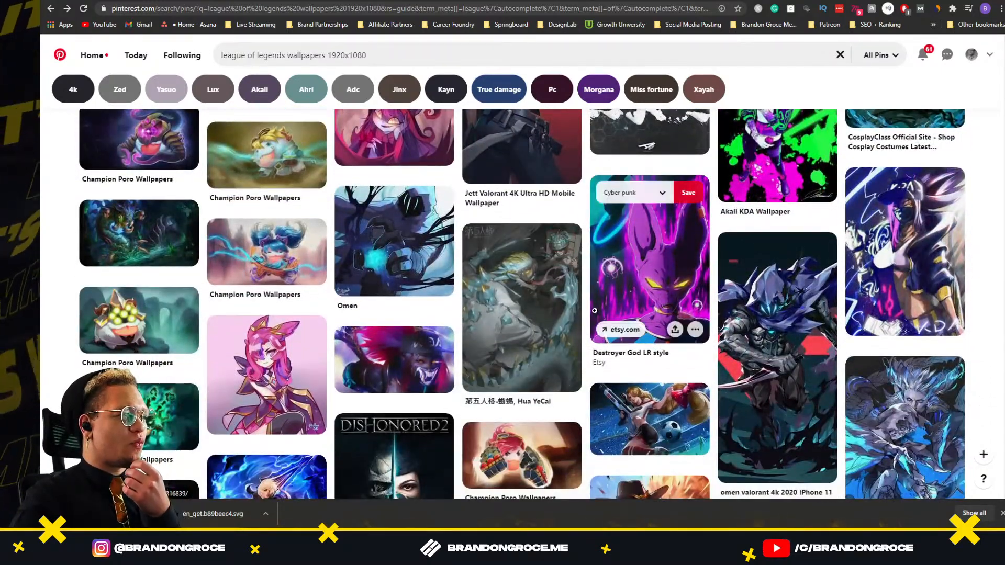
scroll(595, 311, "down", 6)
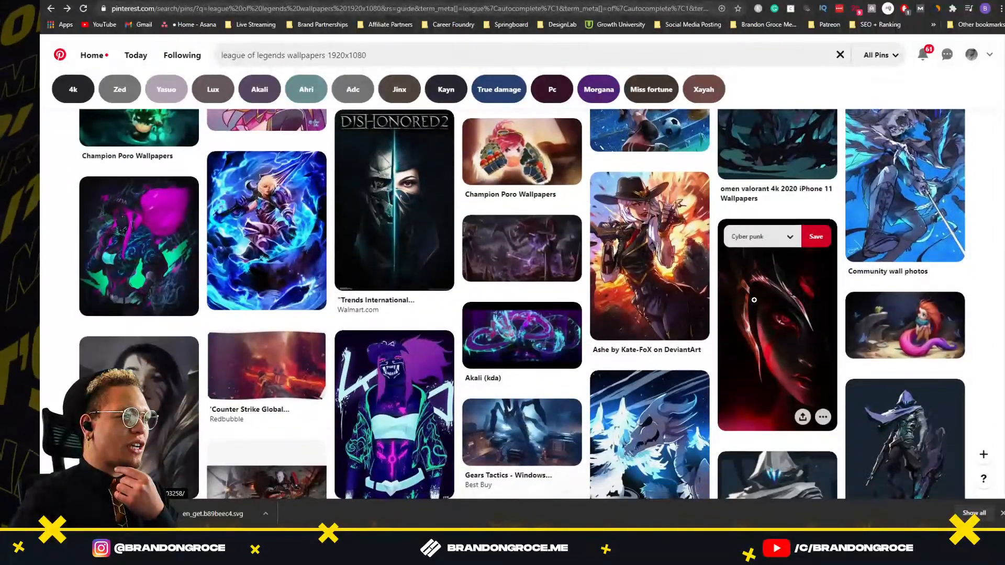
scroll(756, 300, "down", 8)
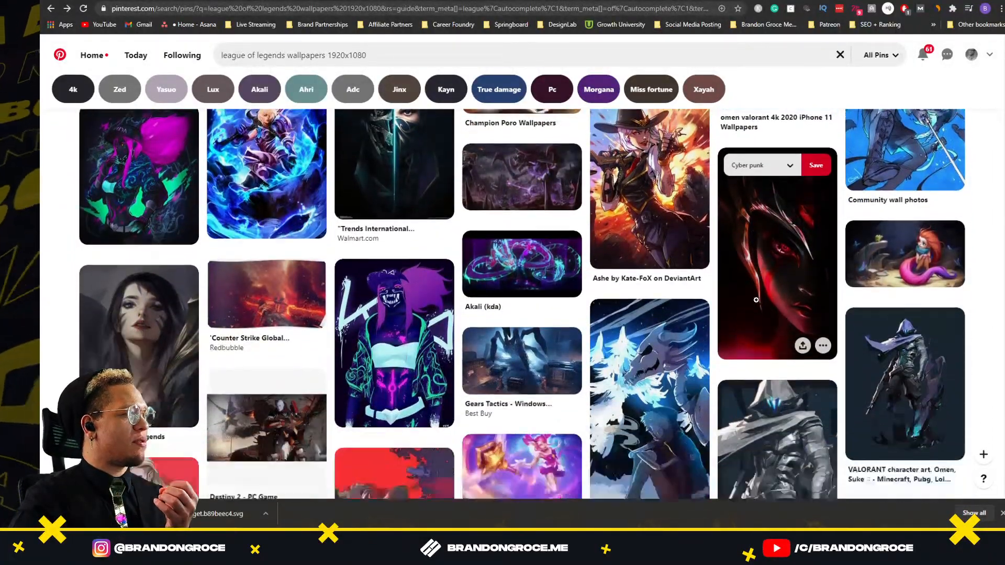
scroll(757, 303, "down", 3)
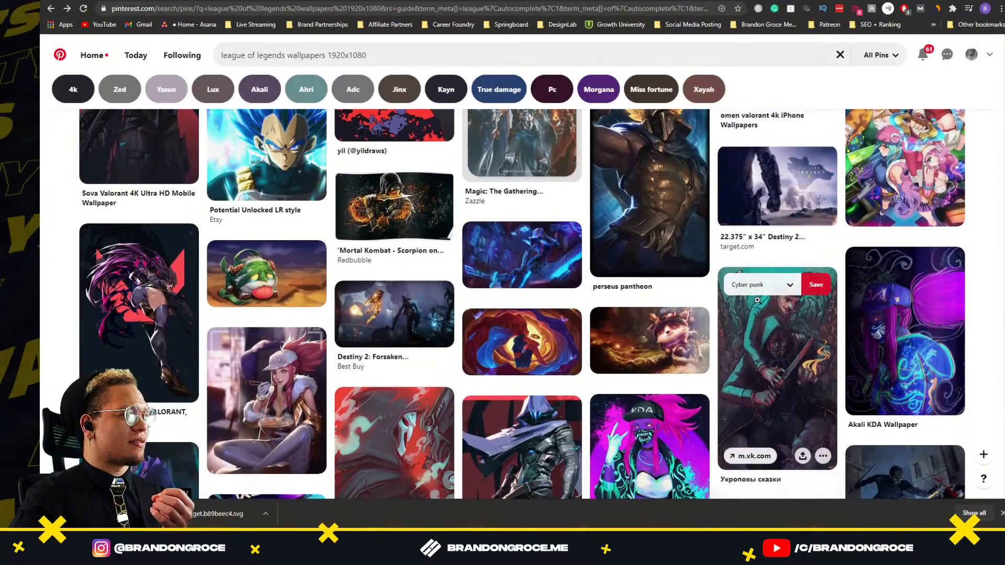
scroll(757, 301, "down", 3)
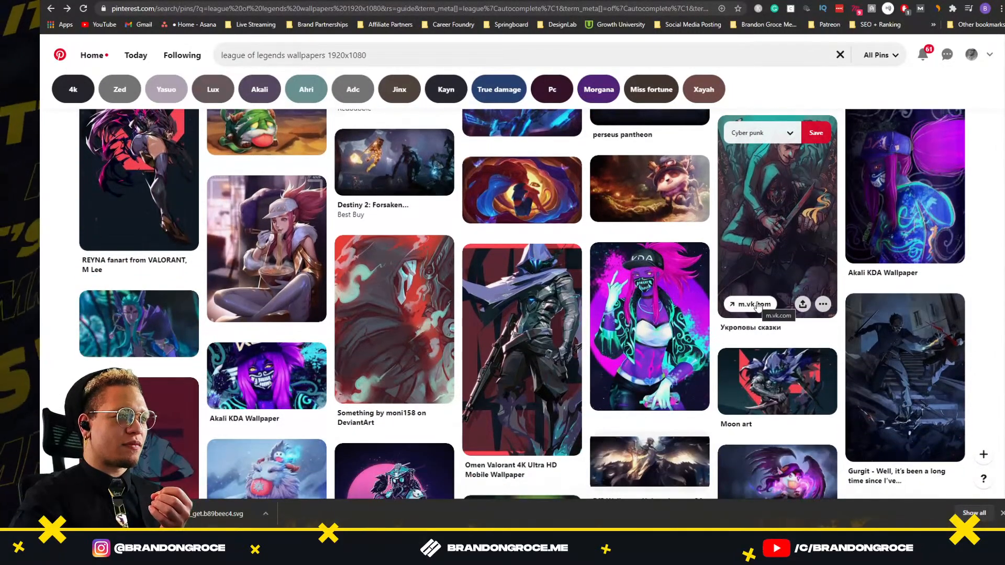
scroll(758, 305, "down", 7)
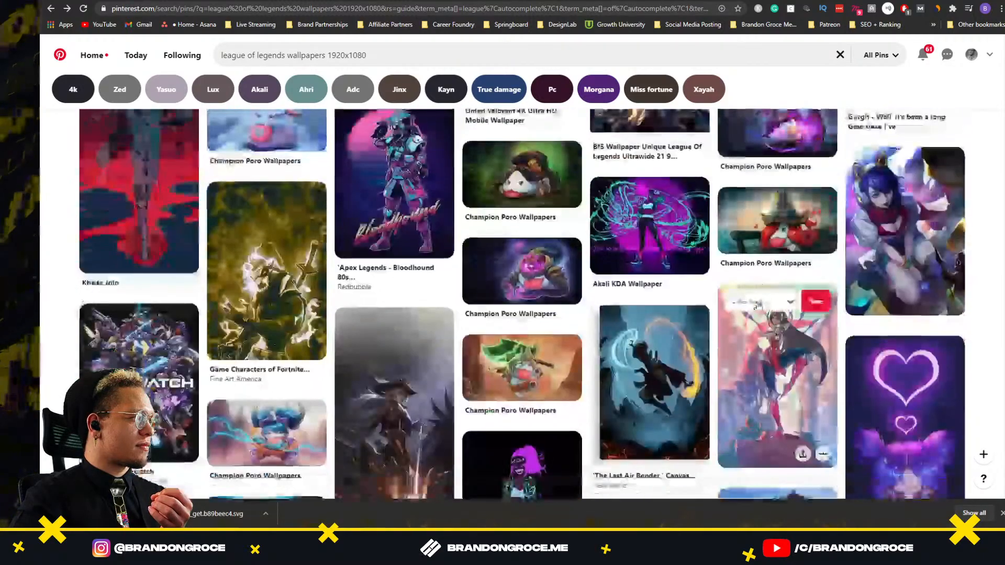
scroll(757, 304, "down", 4)
scroll(754, 304, "down", 5)
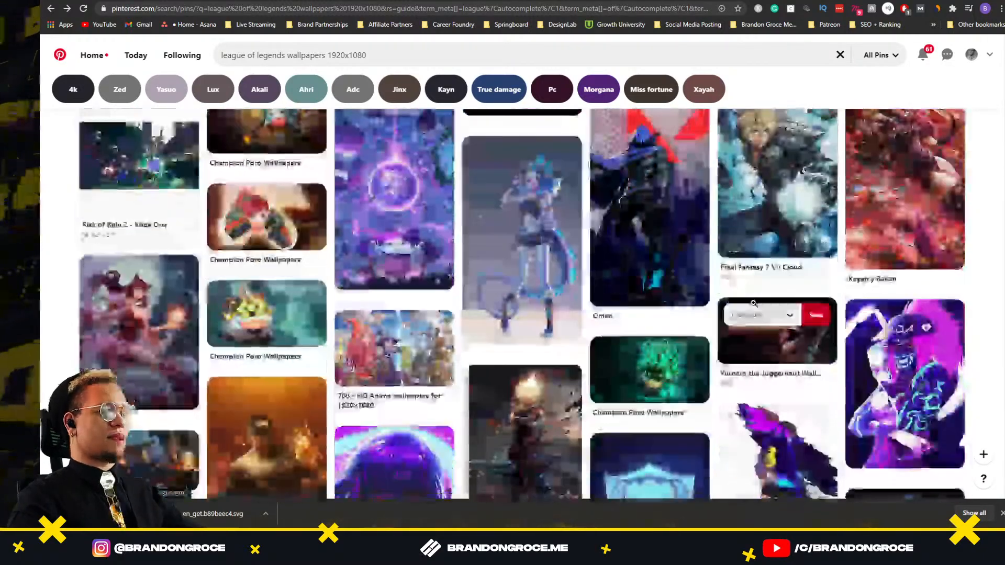
scroll(754, 303, "down", 5)
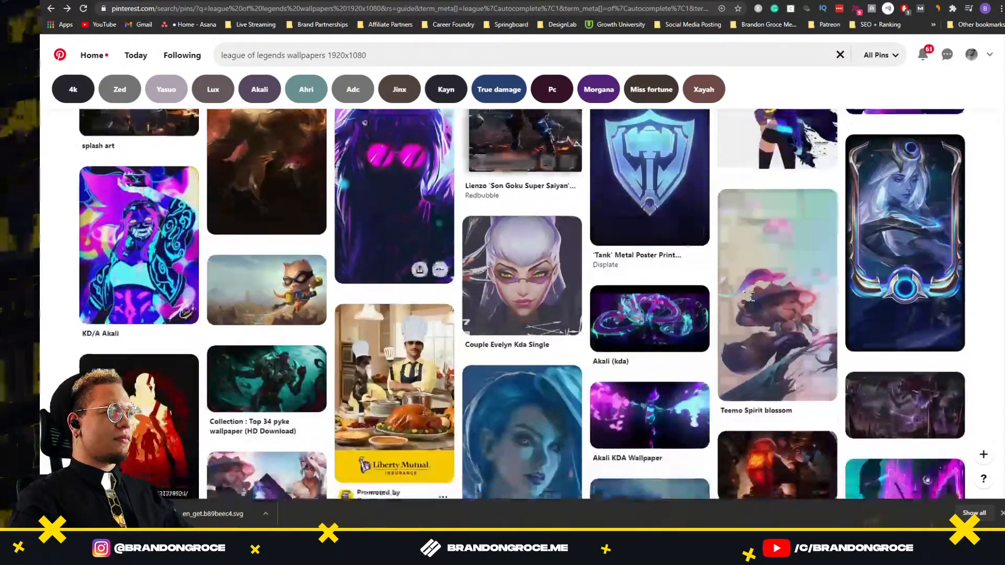
scroll(505, 214, "up", 3)
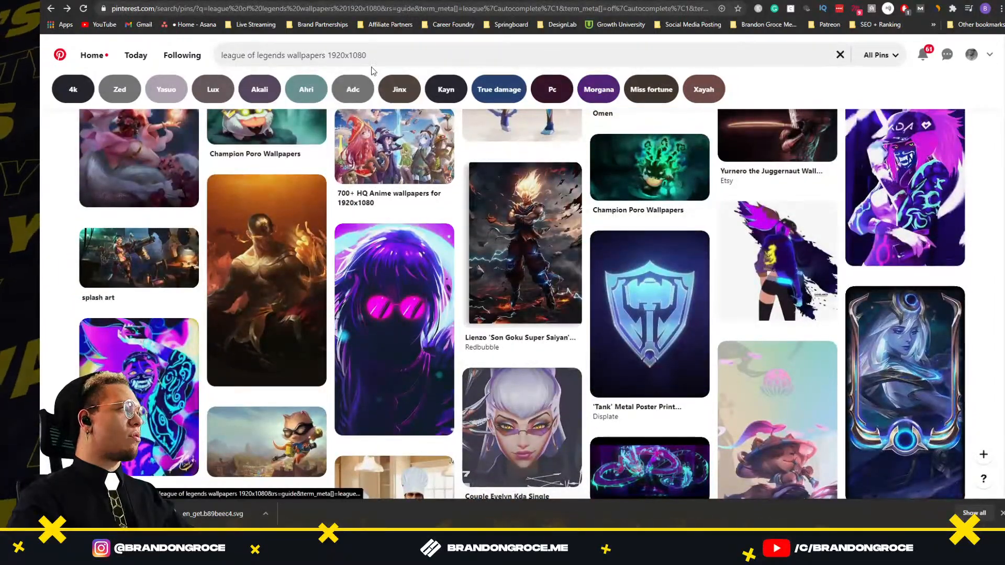
Step: Refine the image search to "league of legends shaco wallpapers 1920x1080"
left_click(314, 56)
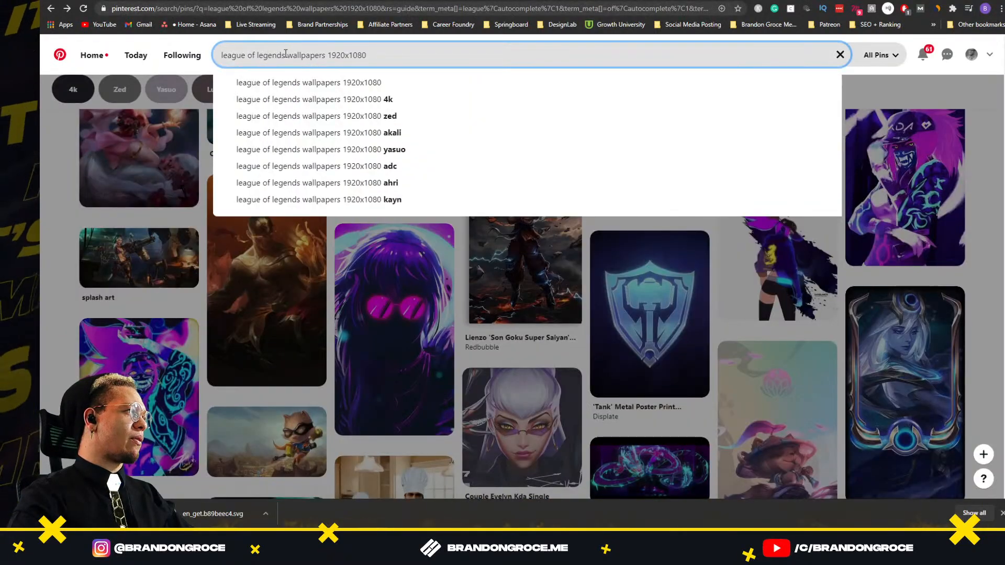
type("shaco")
key("Return")
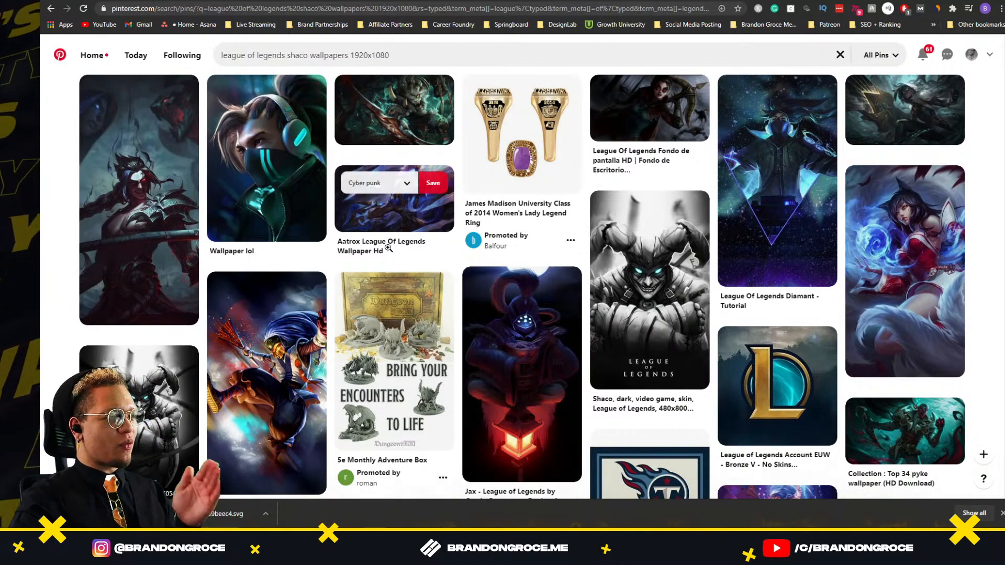
Step: Look through the Shaco wallpaper search results and their related search suggestions for artwork that could suit the Shaco page
scroll(394, 260, "down", 3)
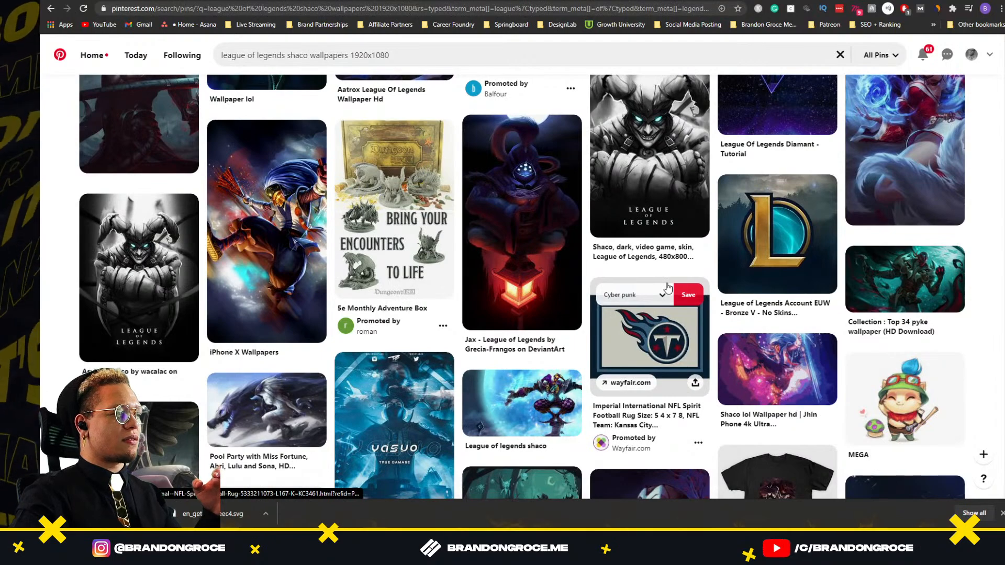
scroll(662, 286, "down", 5)
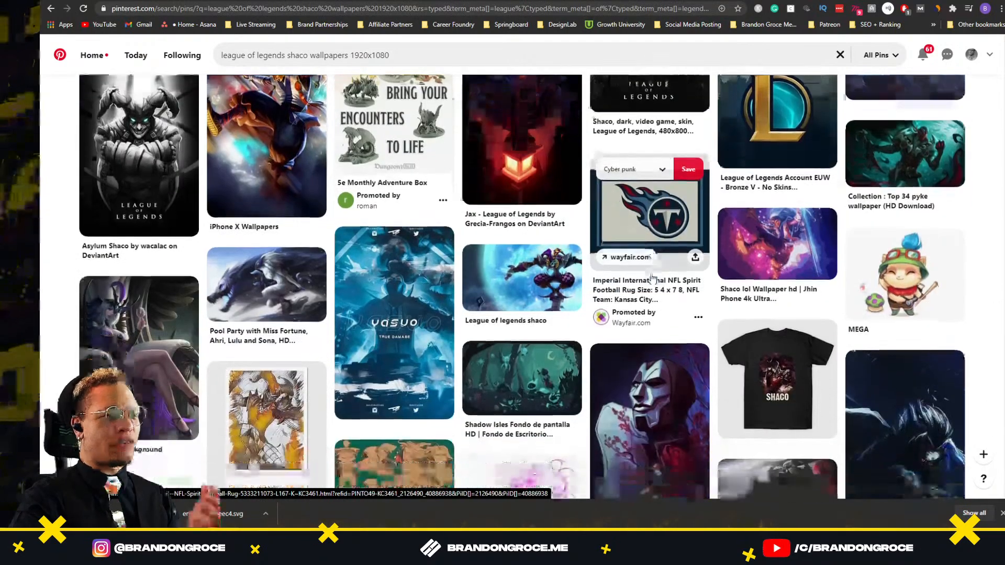
scroll(653, 279, "down", 3)
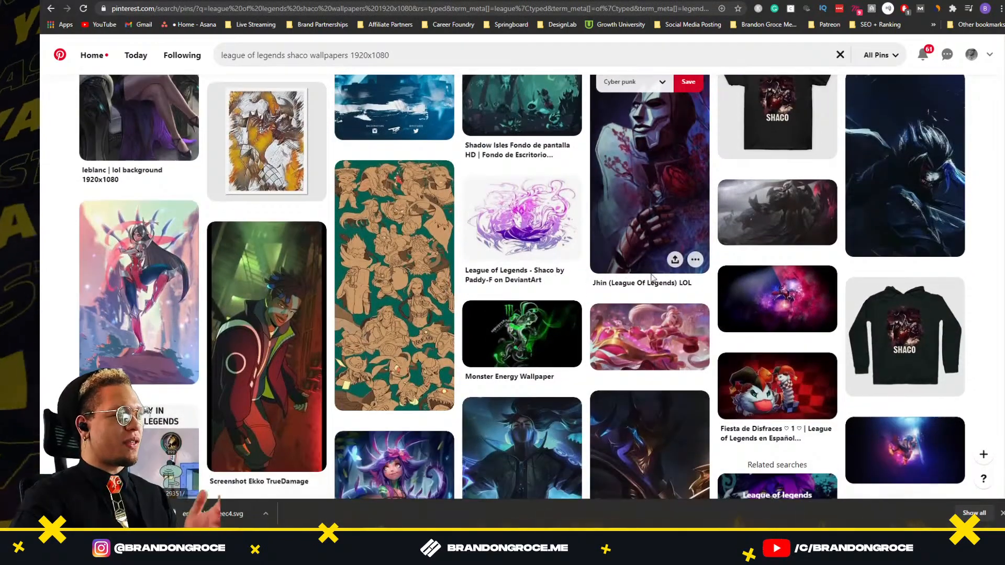
scroll(651, 277, "down", 1)
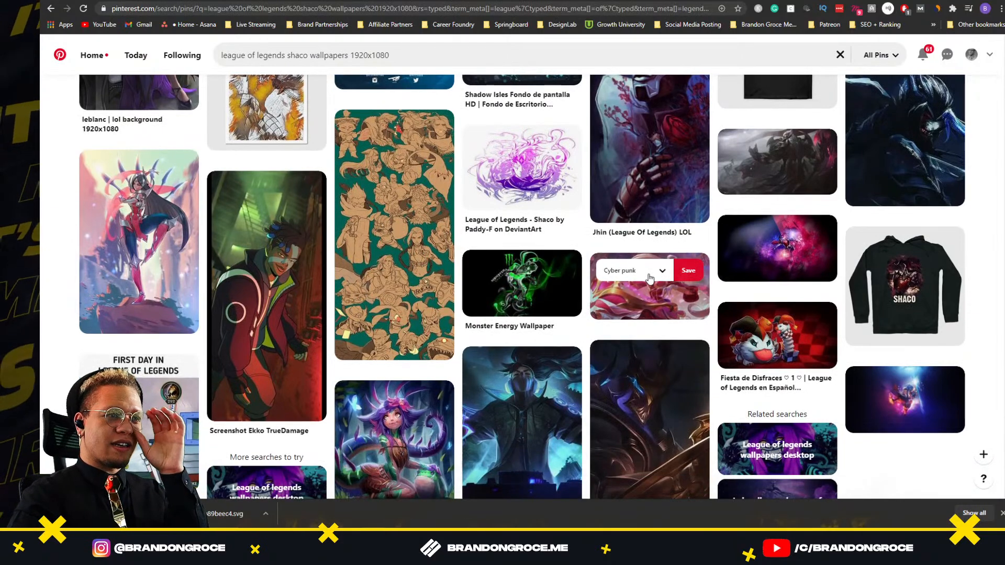
scroll(650, 277, "down", 5)
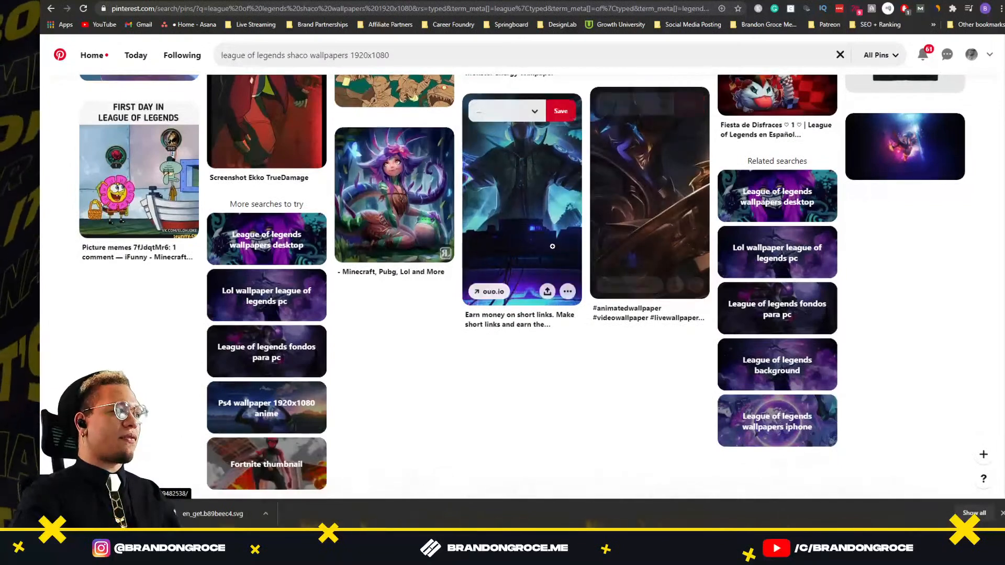
scroll(295, 294, "down", 1)
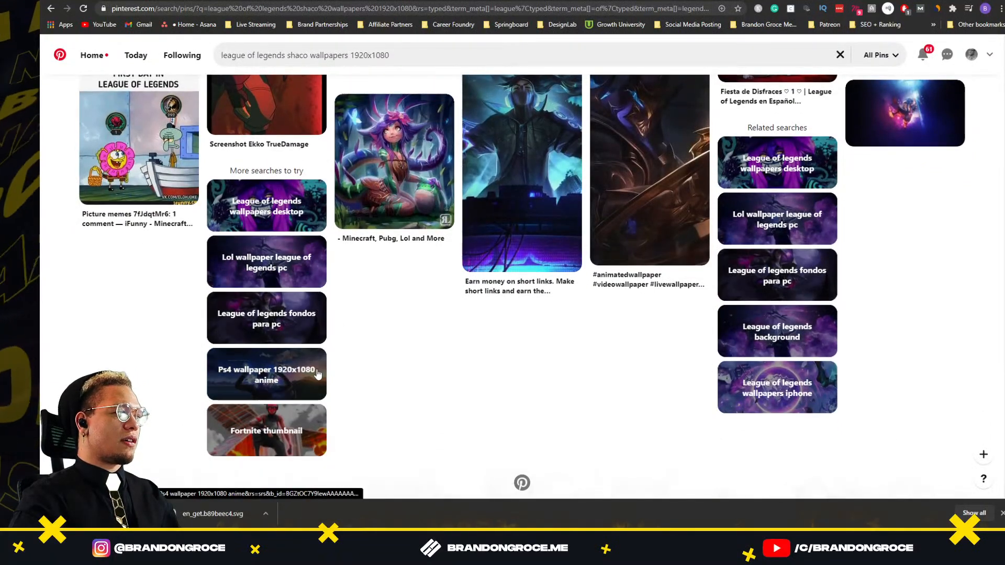
scroll(277, 360, "up", 5)
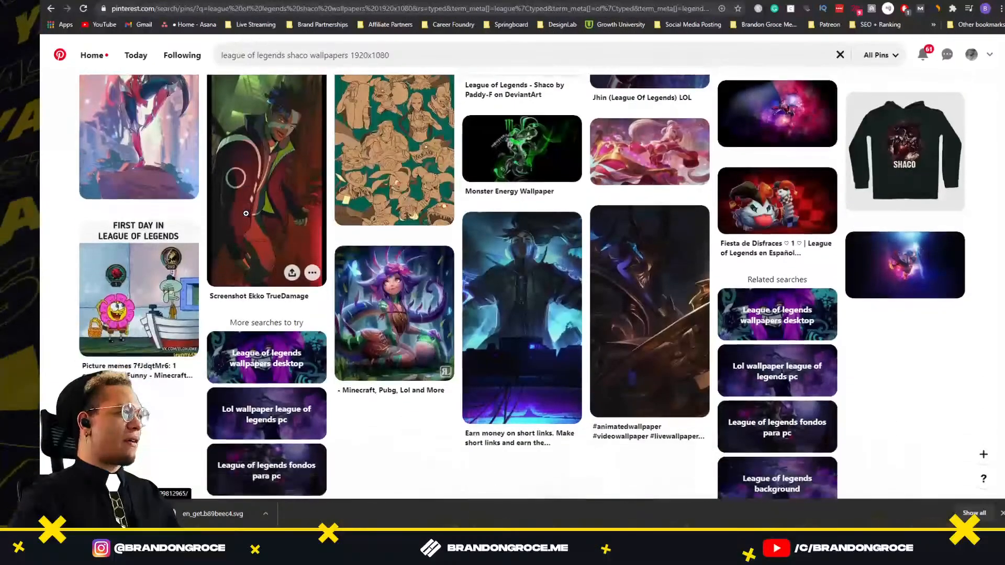
scroll(246, 213, "up", 3)
scroll(247, 218, "up", 4)
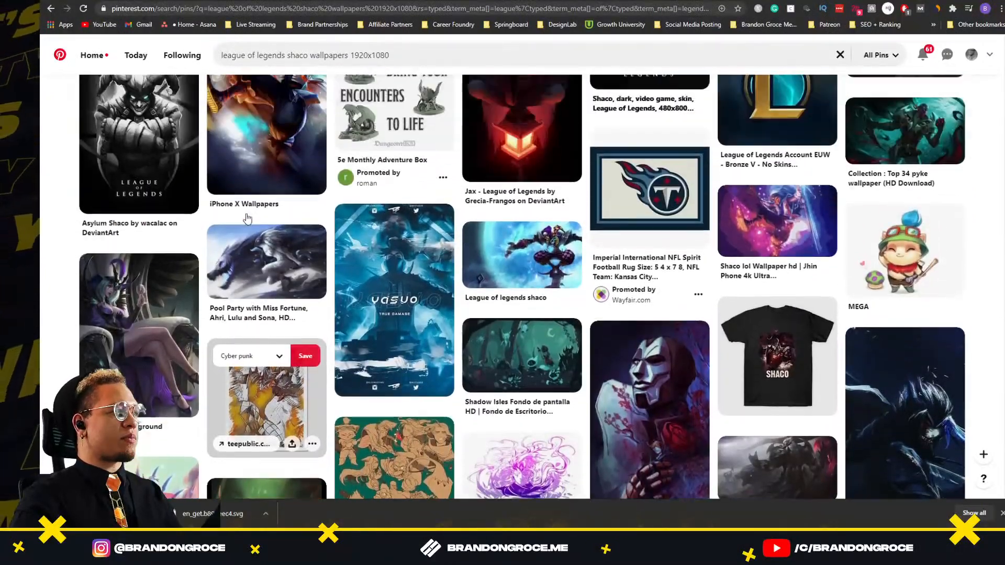
scroll(502, 200, "up", 1)
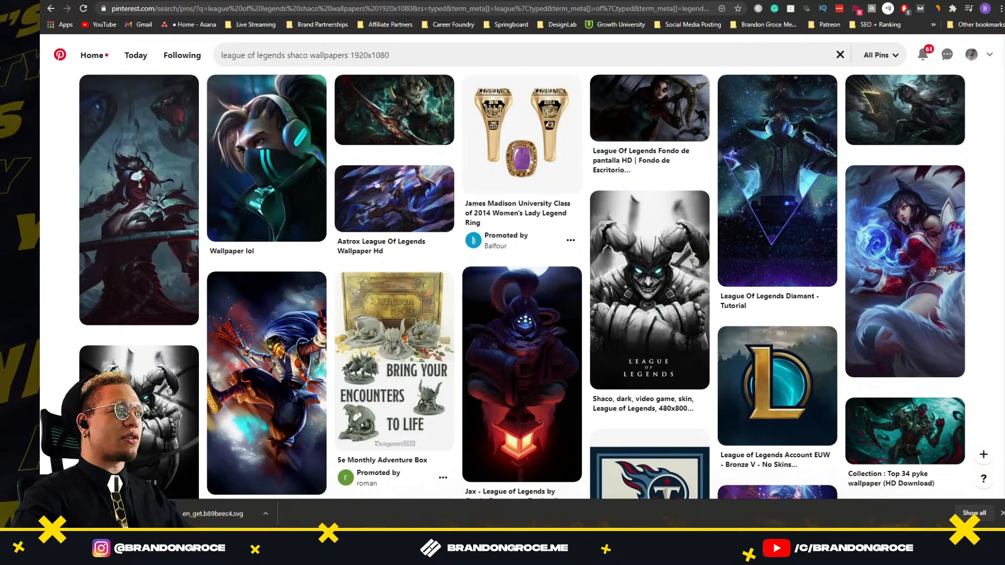
scroll(992, 283, "down", 15)
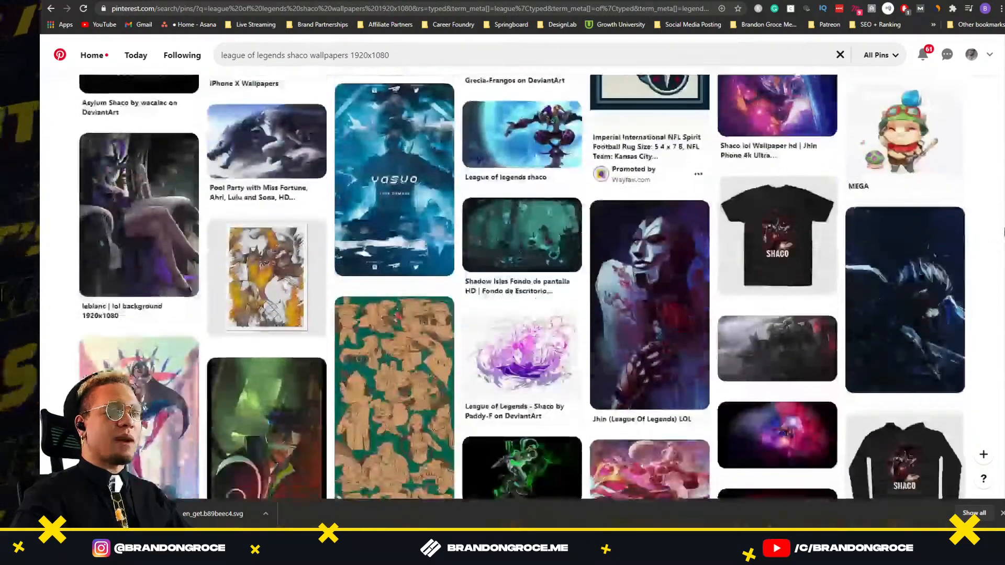
scroll(992, 283, "down", 6)
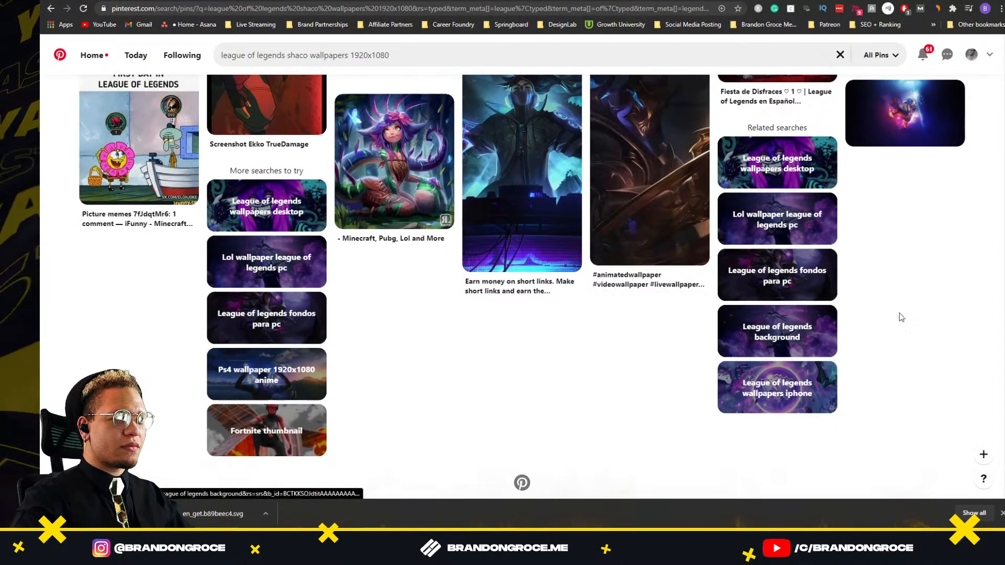
Step: View the related search "League of legends wallpapers iphone", return to the Shaco wallpaper results and skim them again
left_click(741, 411)
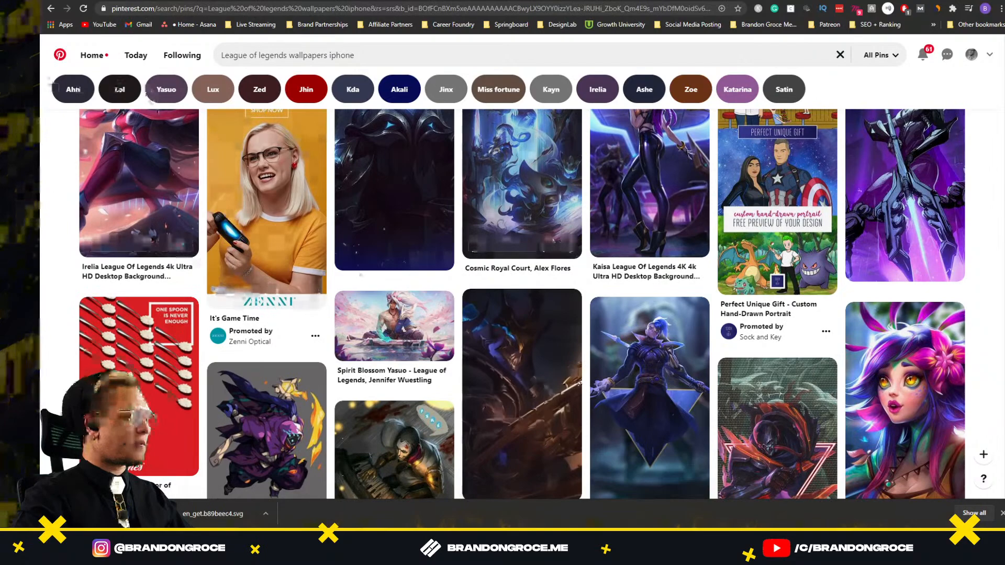
left_click(50, 11)
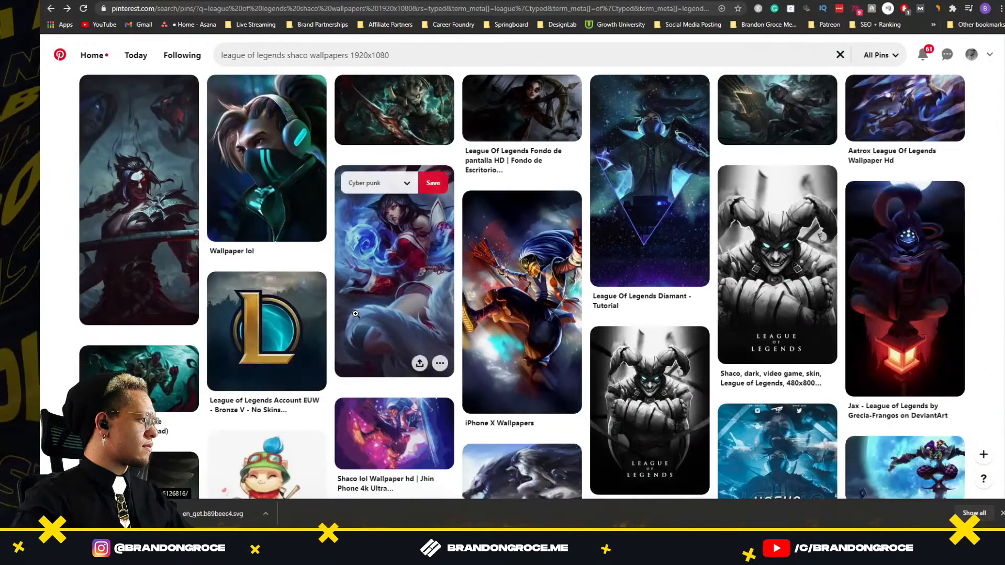
scroll(356, 310, "down", 1)
scroll(356, 310, "down", 15)
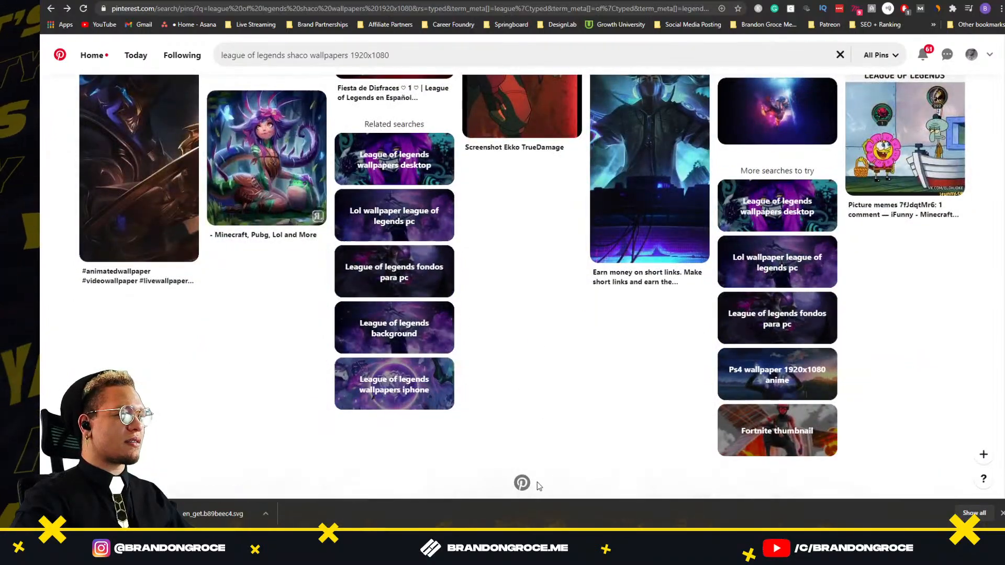
scroll(656, 360, "up", 15)
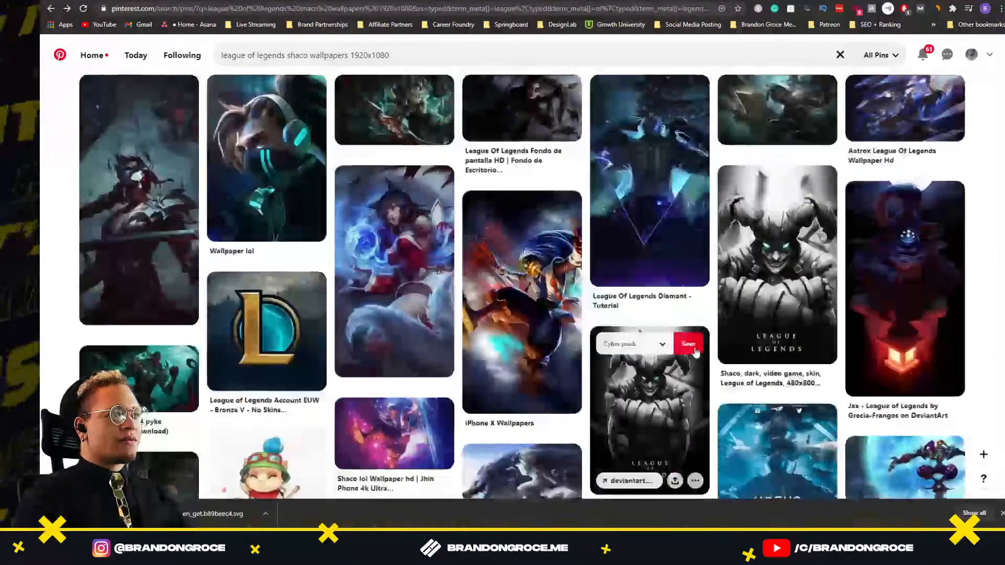
Step: Return to the "league of legends wallpapers 1920x1080" results and browse further through them for artwork or emblems for the Shaco page
left_click(50, 9)
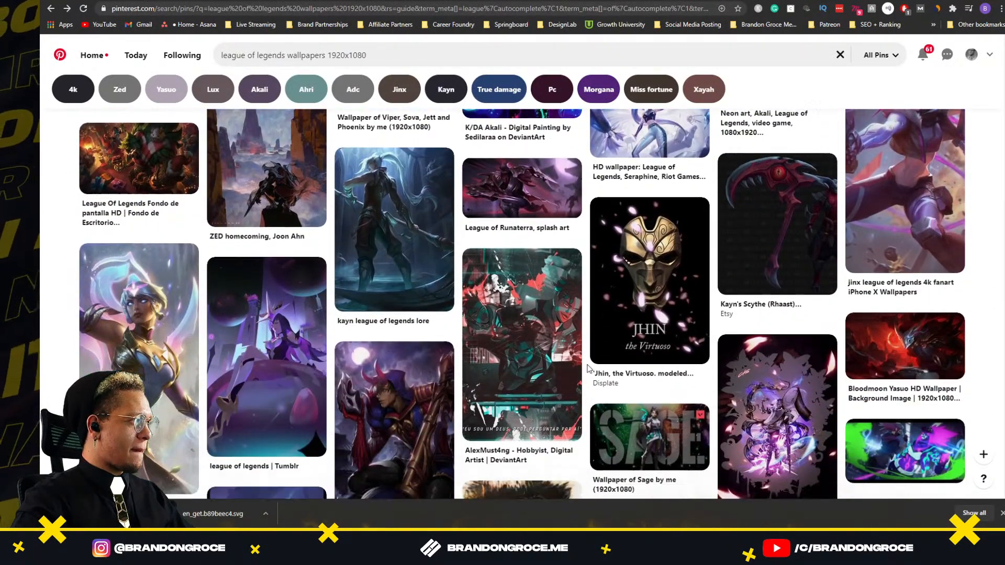
scroll(587, 368, "down", 10)
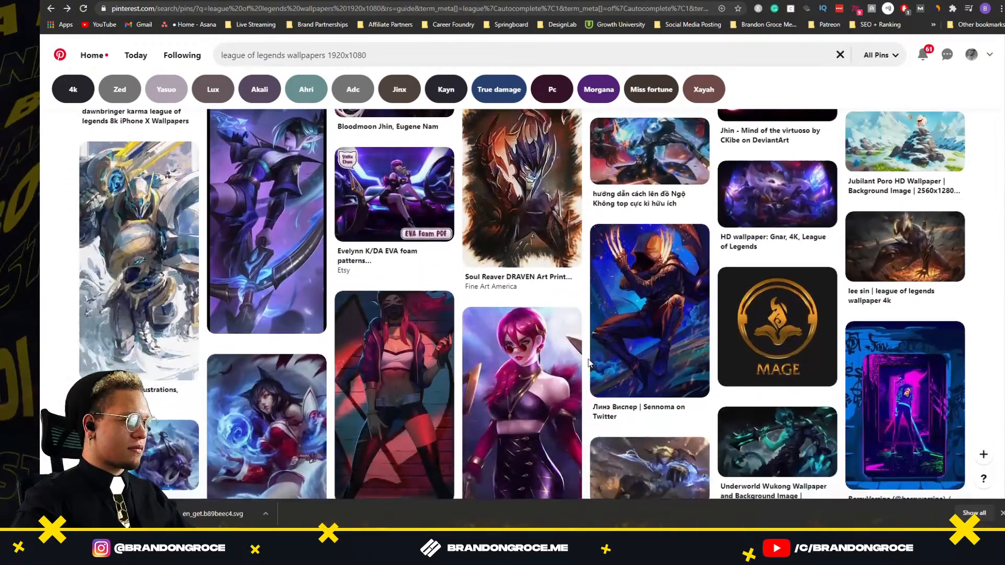
scroll(588, 361, "down", 5)
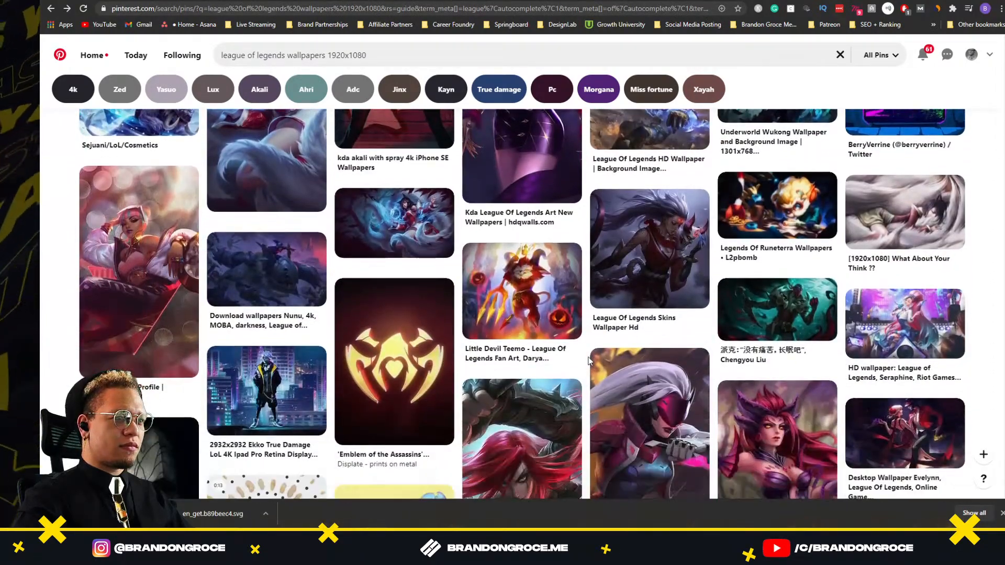
scroll(589, 360, "down", 7)
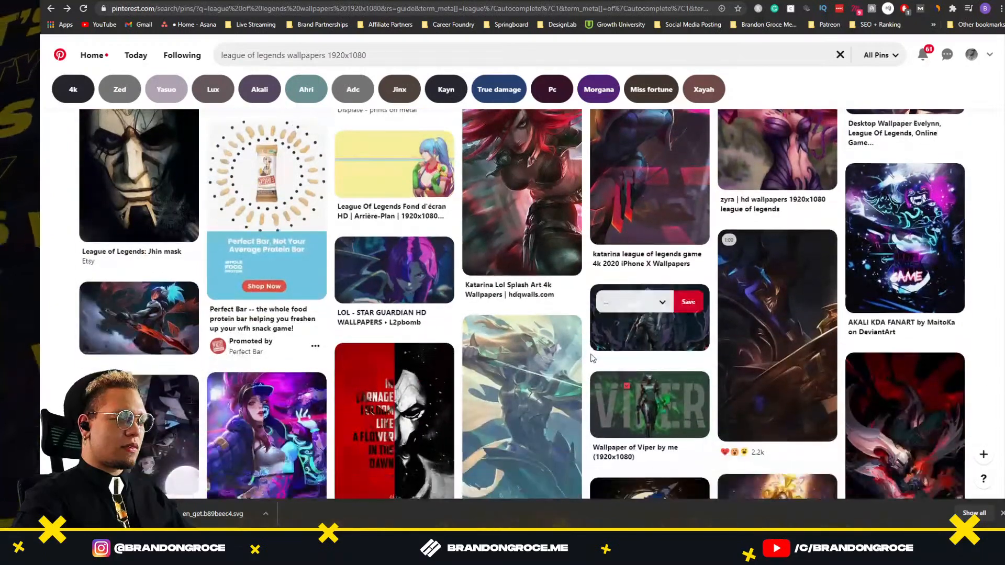
scroll(593, 358, "down", 8)
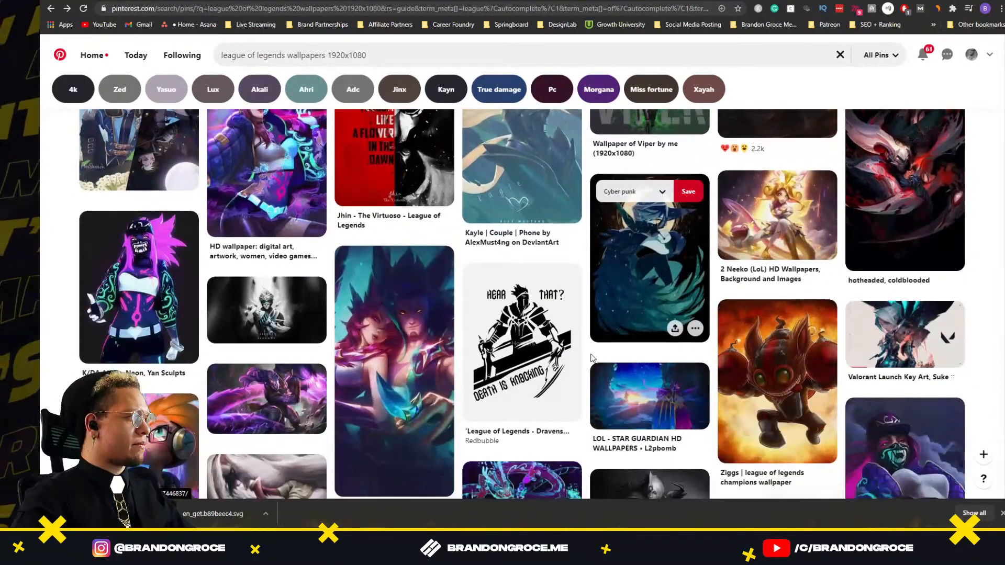
scroll(591, 361, "down", 3)
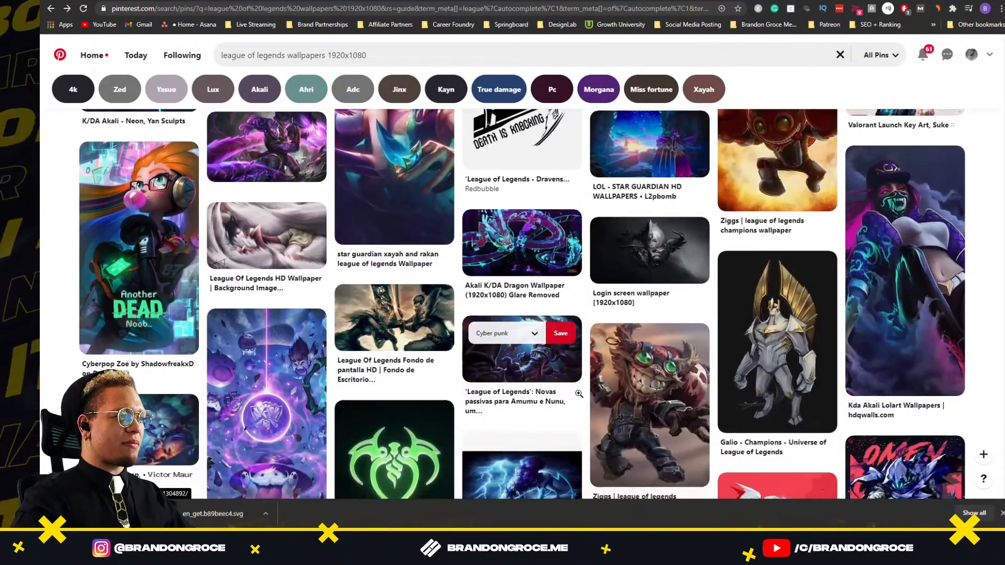
scroll(585, 398, "down", 6)
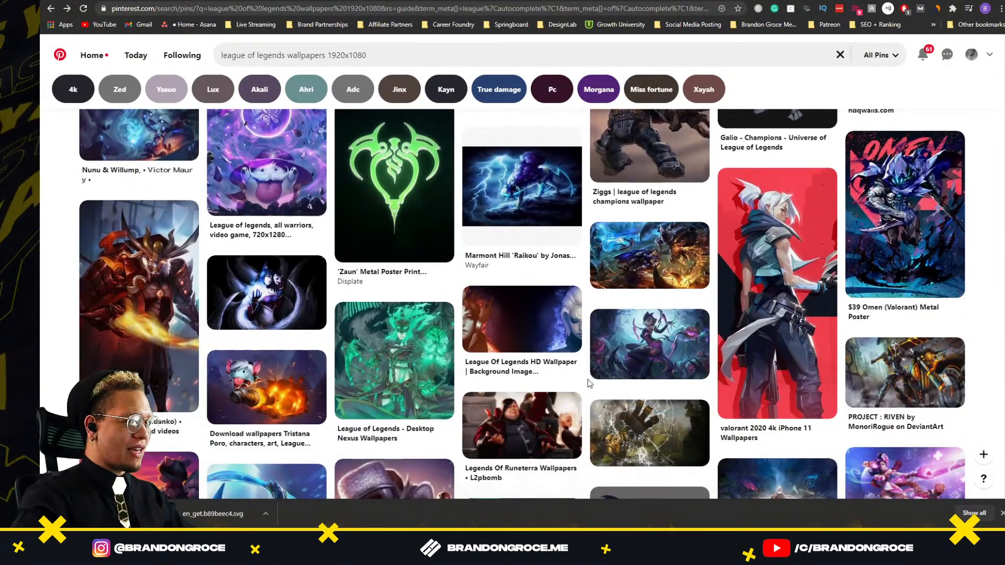
scroll(590, 384, "down", 1)
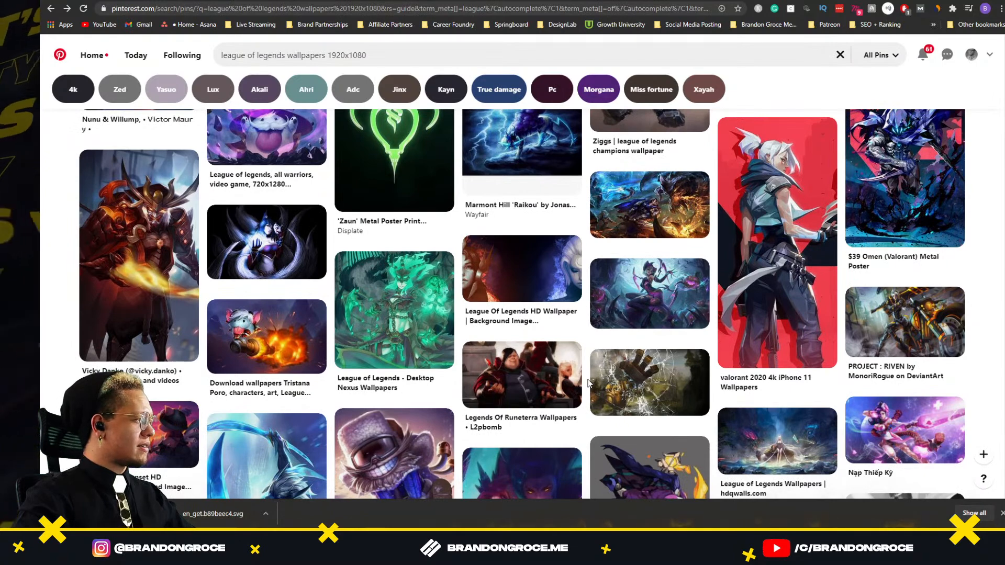
scroll(589, 383, "down", 3)
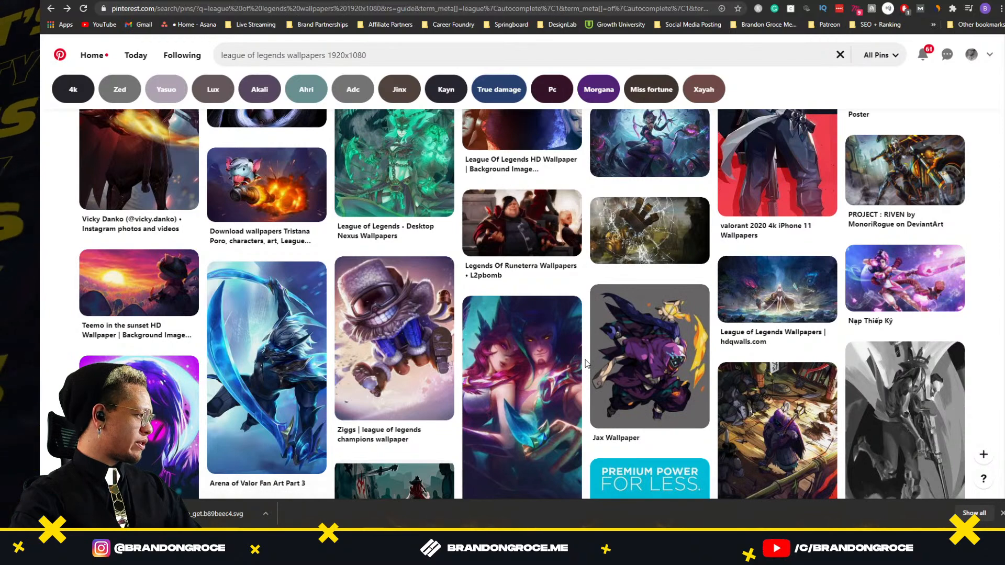
scroll(586, 363, "down", 2)
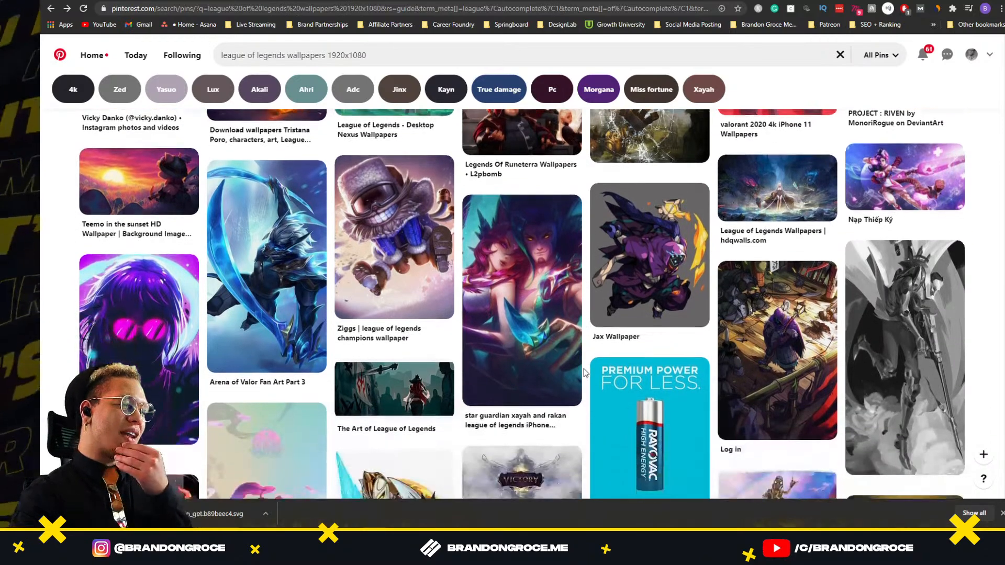
scroll(590, 366, "down", 5)
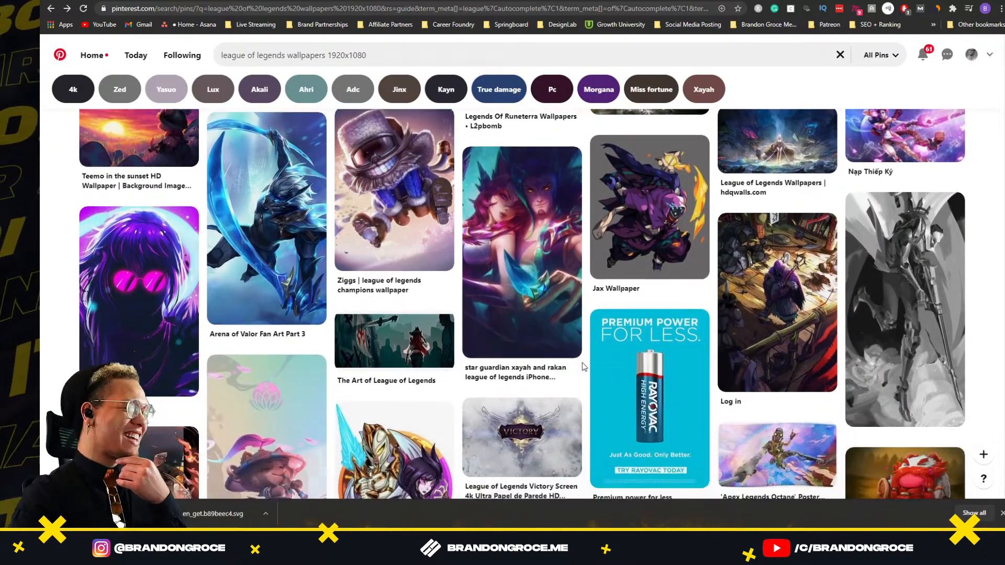
scroll(584, 367, "down", 6)
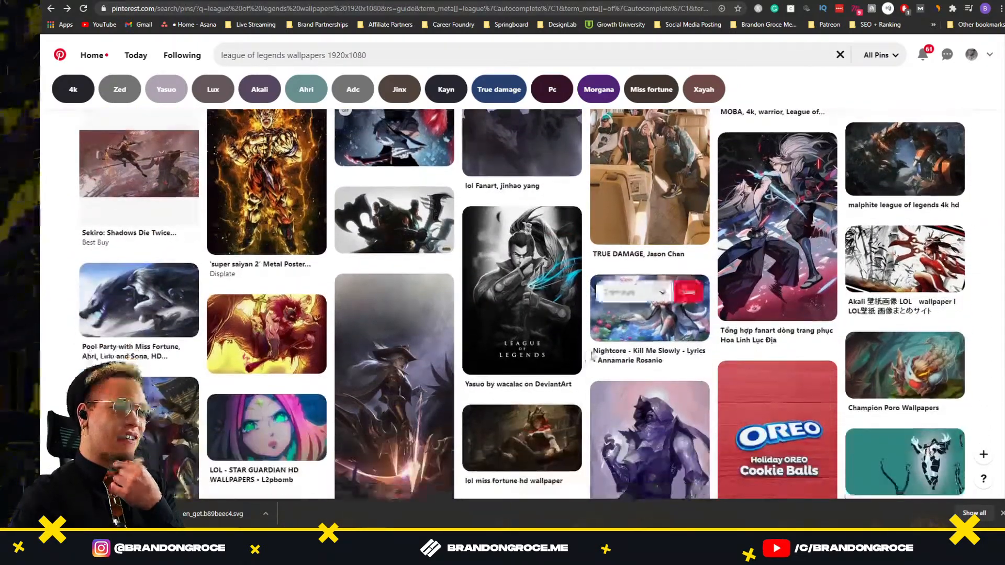
scroll(584, 359, "down", 6)
scroll(592, 351, "down", 4)
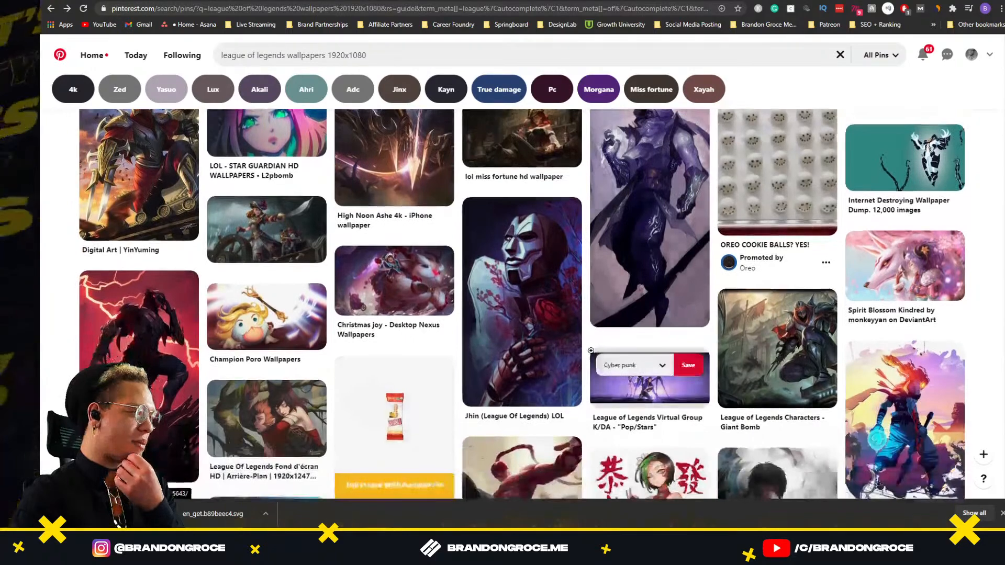
scroll(592, 352, "down", 2)
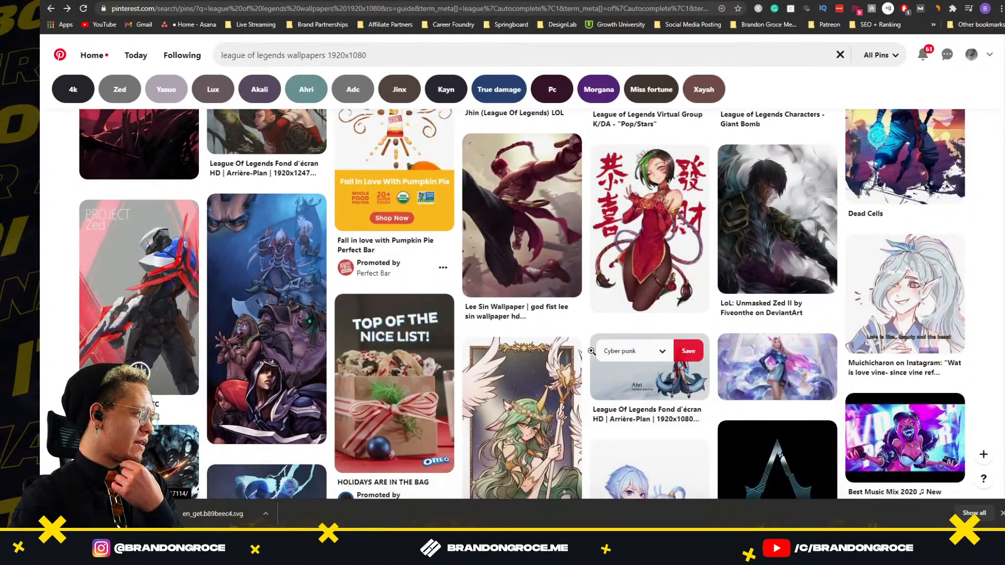
scroll(592, 352, "down", 2)
scroll(592, 350, "down", 4)
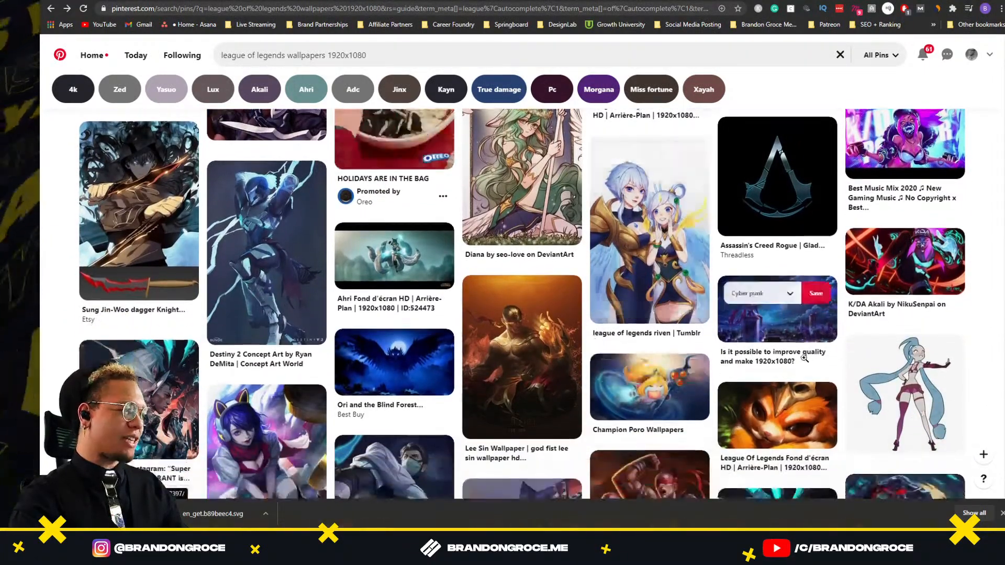
scroll(272, 253, "down", 7)
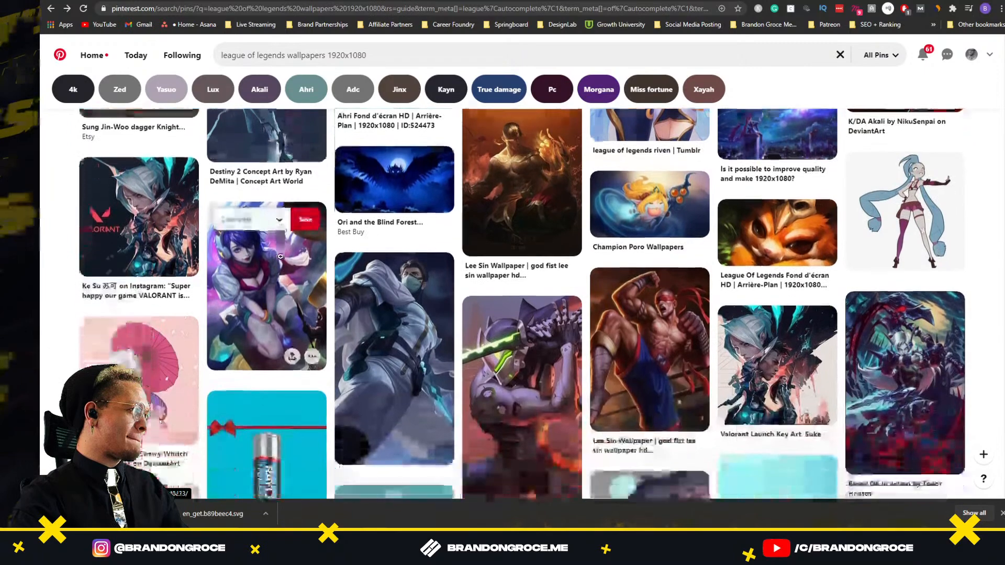
scroll(281, 263, "down", 3)
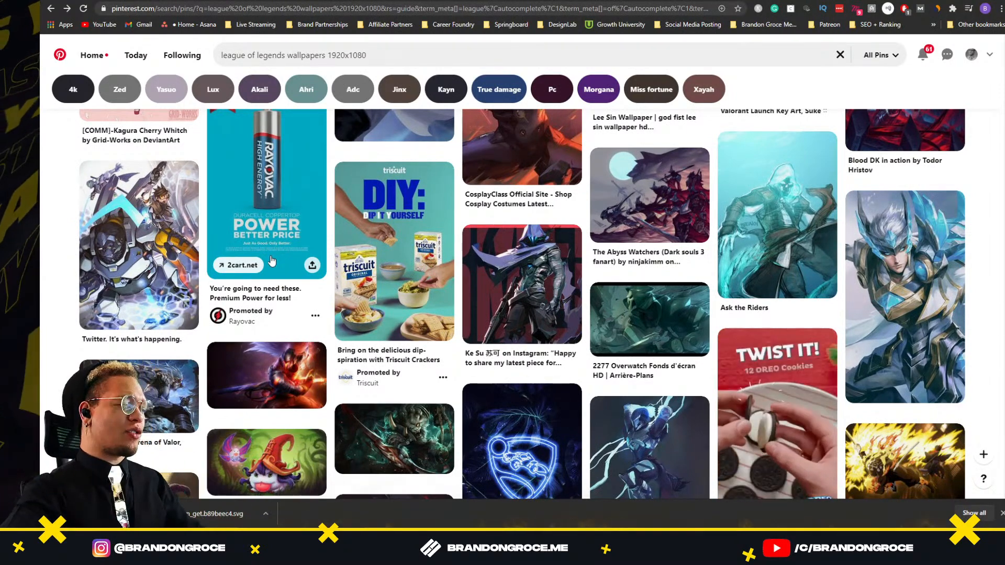
scroll(271, 262, "down", 5)
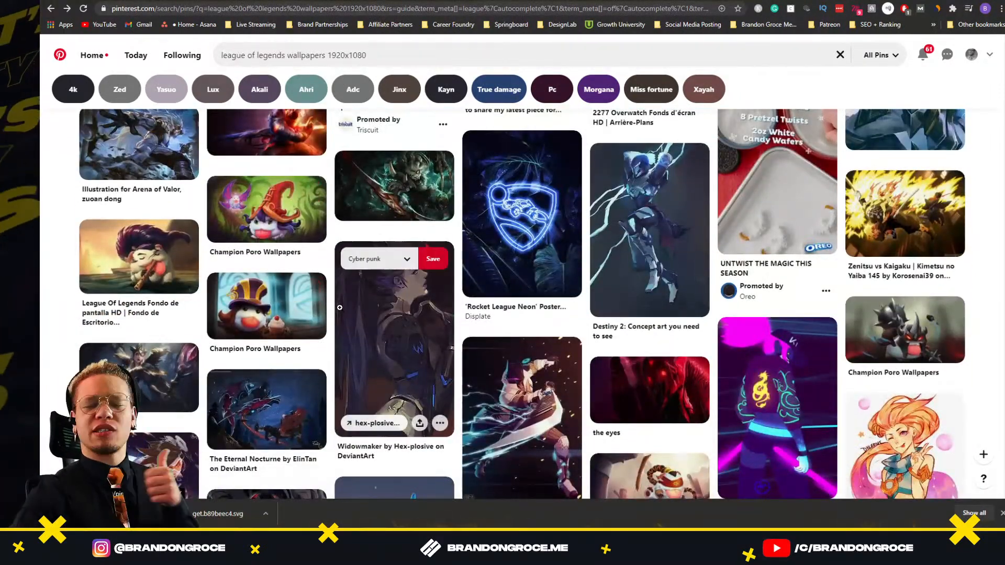
scroll(340, 311, "down", 5)
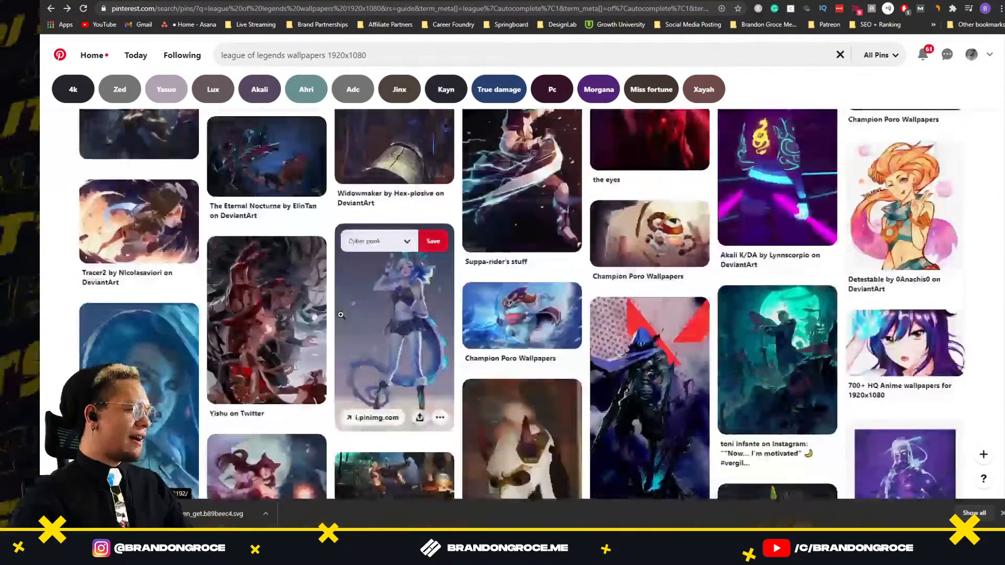
scroll(341, 315, "down", 4)
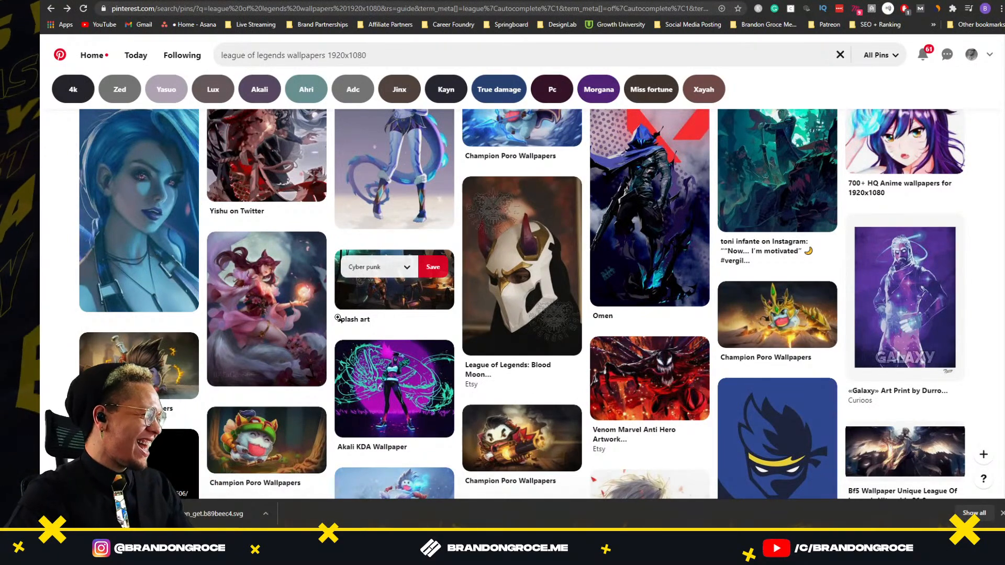
Step: Examine more of the "league of legends wallpapers 1920x1080" results for champion artwork that could fit the Shaco page
scroll(457, 342, "down", 1)
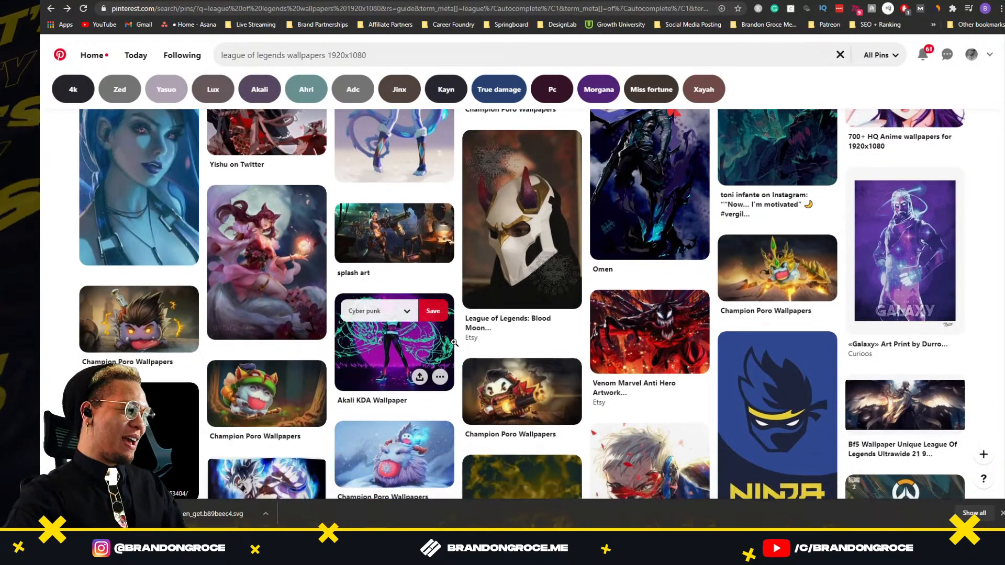
scroll(459, 343, "down", 5)
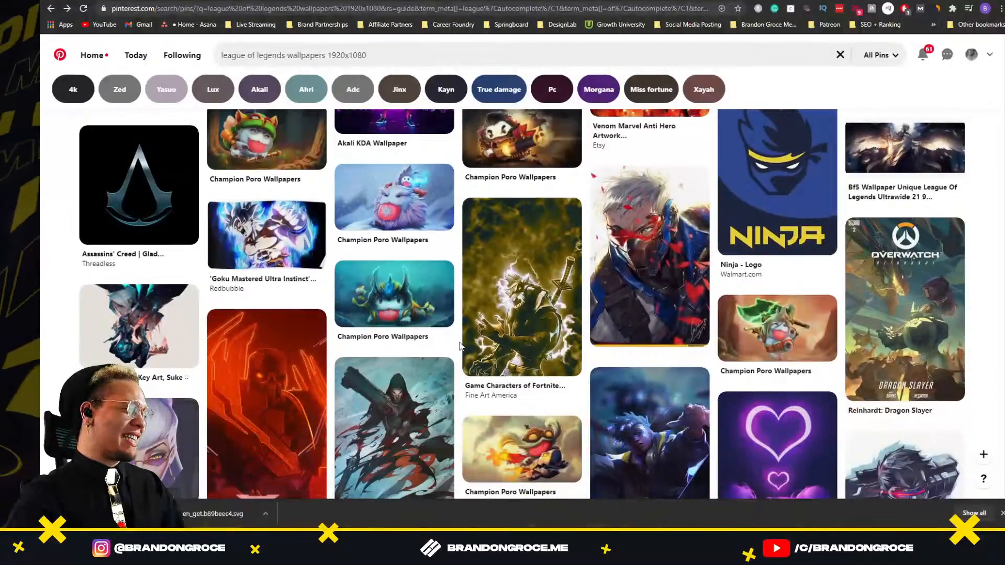
scroll(461, 346, "down", 1)
mouse_move(470, 326)
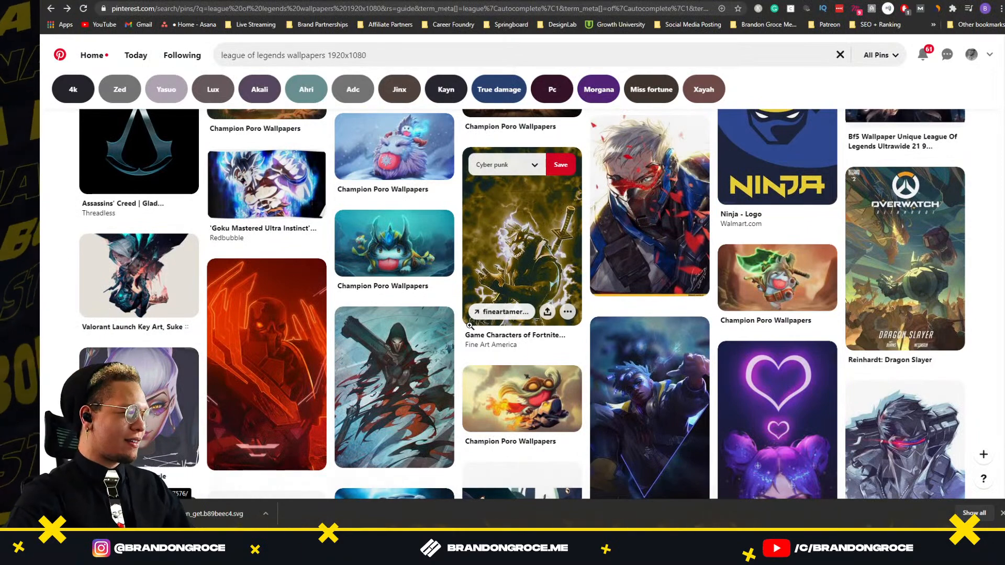
scroll(463, 336, "down", 3)
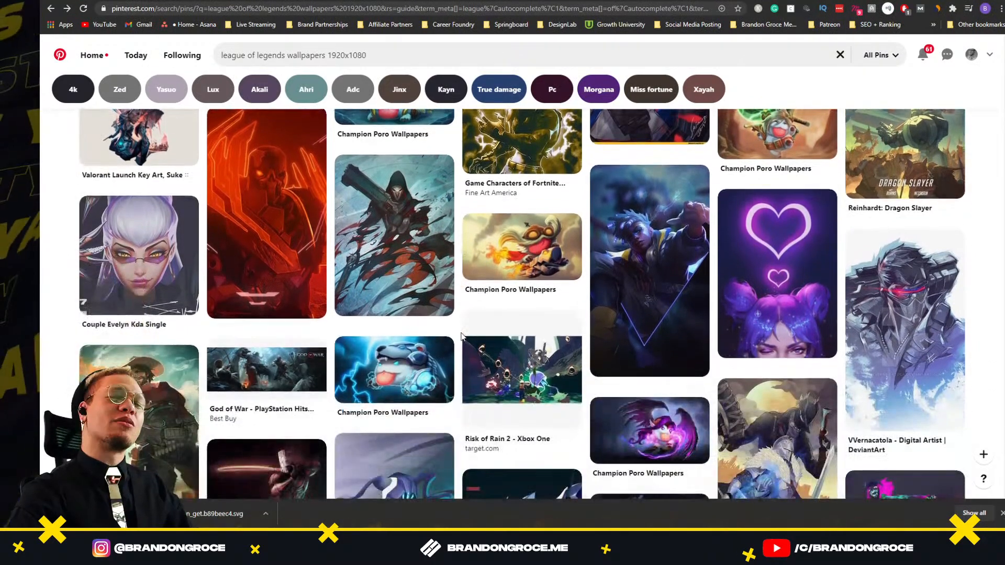
mouse_move(655, 322)
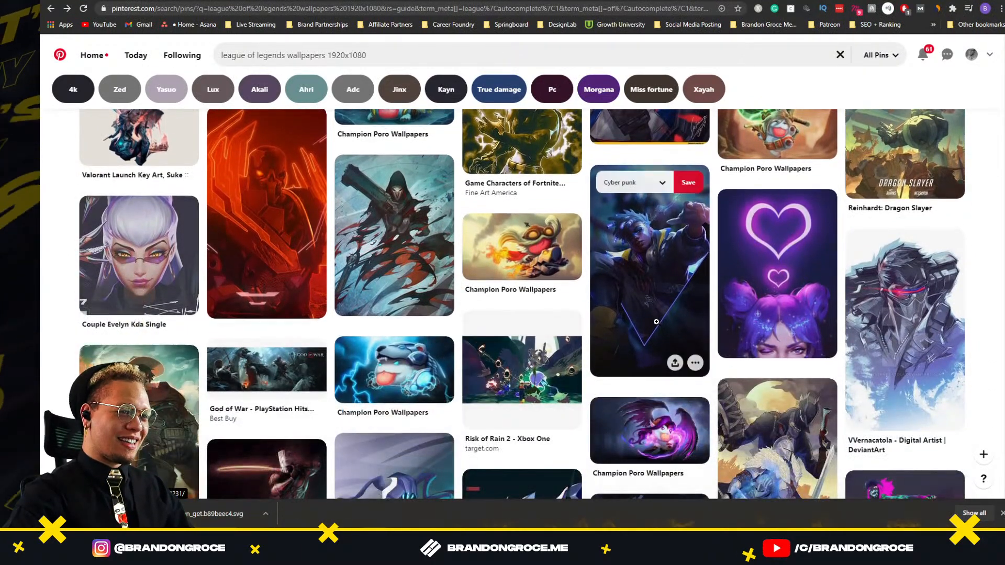
mouse_move(428, 342)
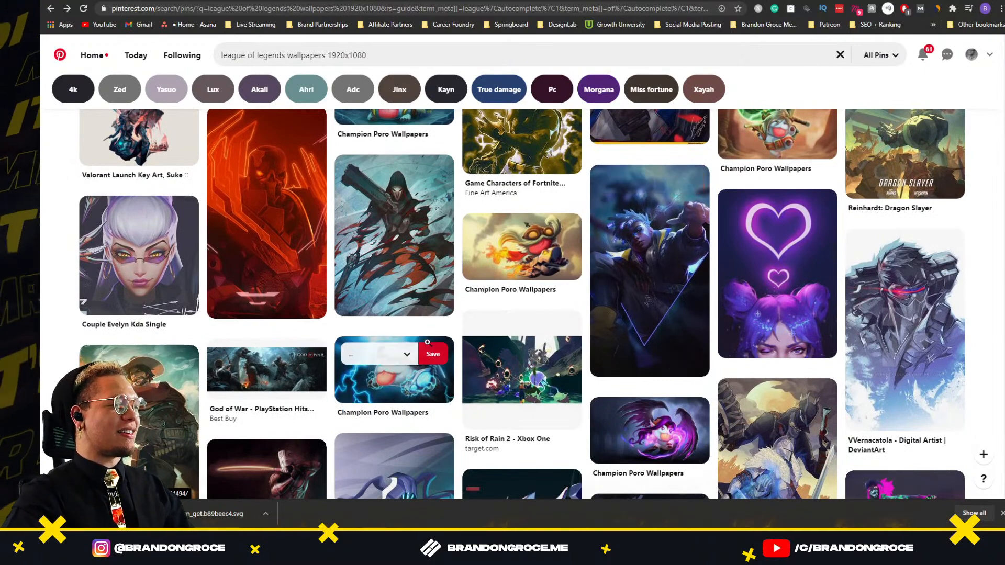
scroll(428, 342, "down", 7)
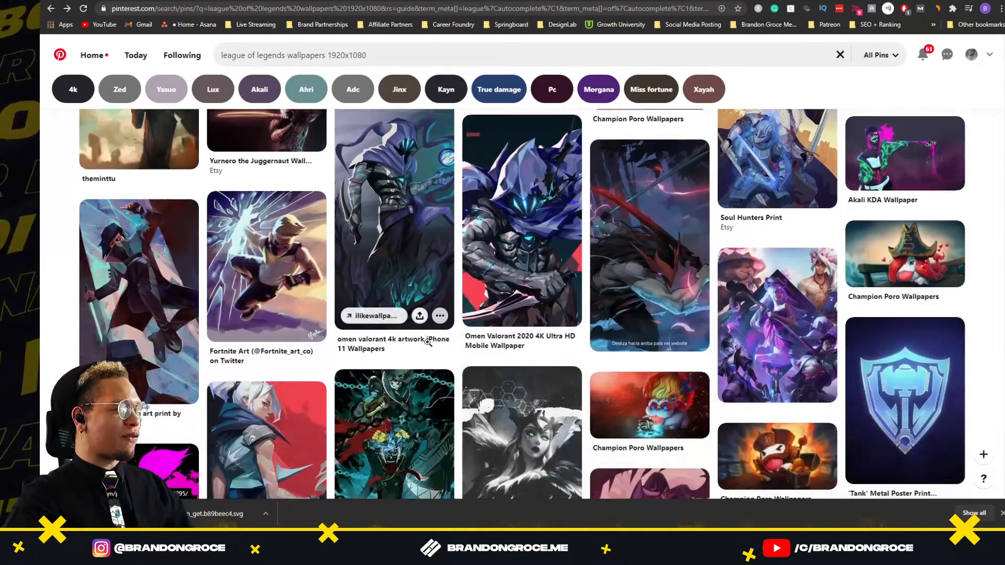
scroll(428, 339, "down", 15)
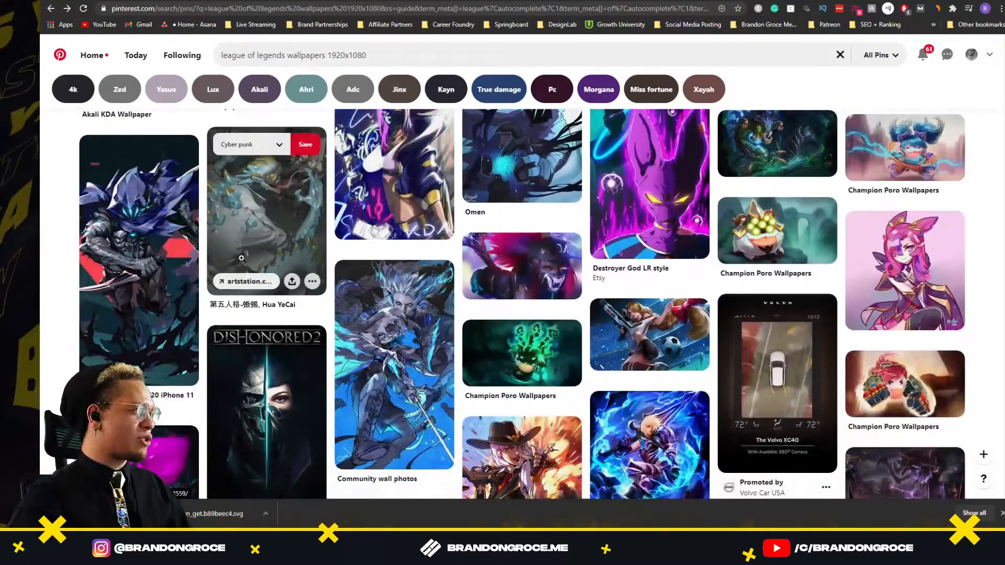
scroll(342, 283, "down", 3)
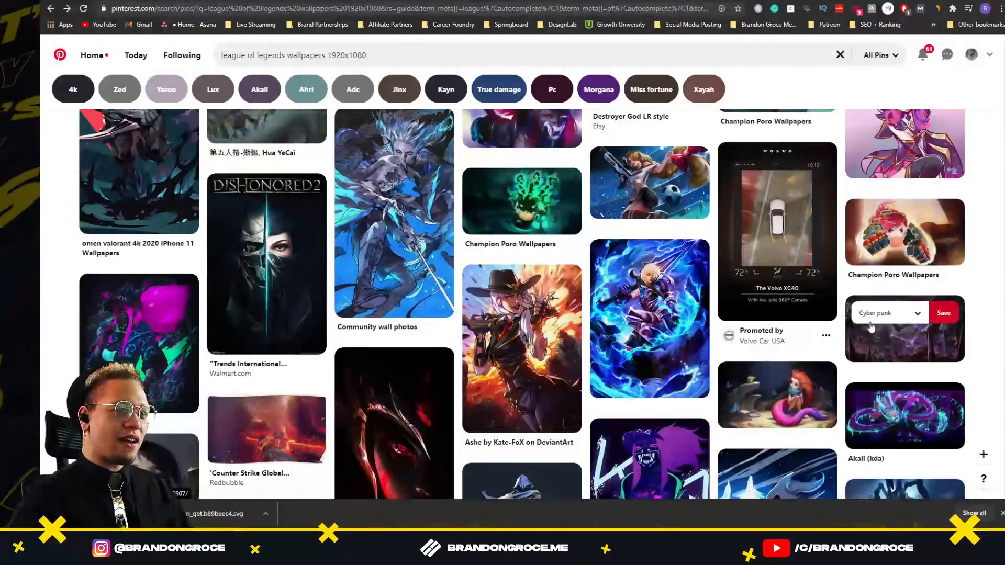
Step: Open the dark purple battle scene pin and look through the similar pins for League of Legends artwork
left_click(906, 354)
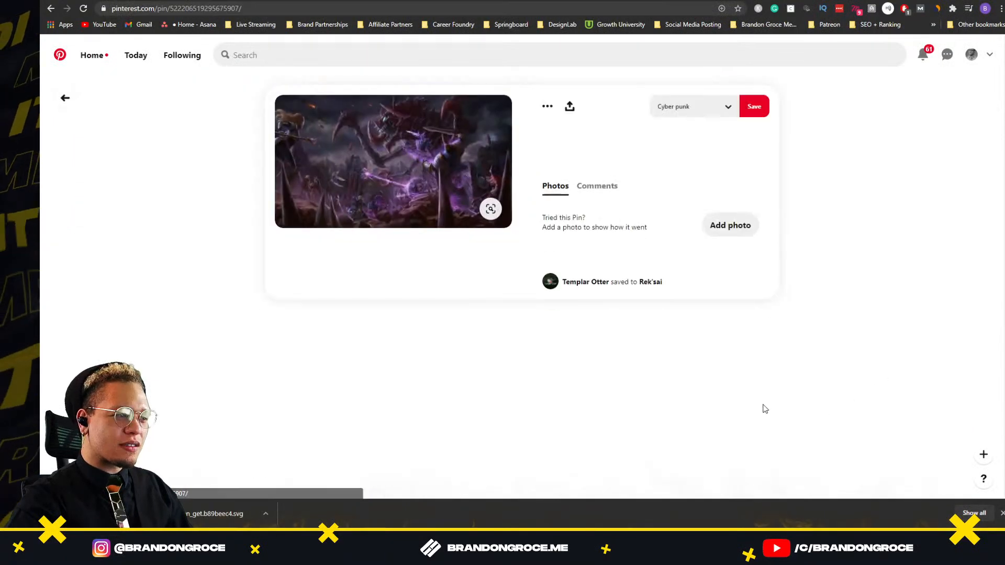
scroll(190, 308, "down", 4)
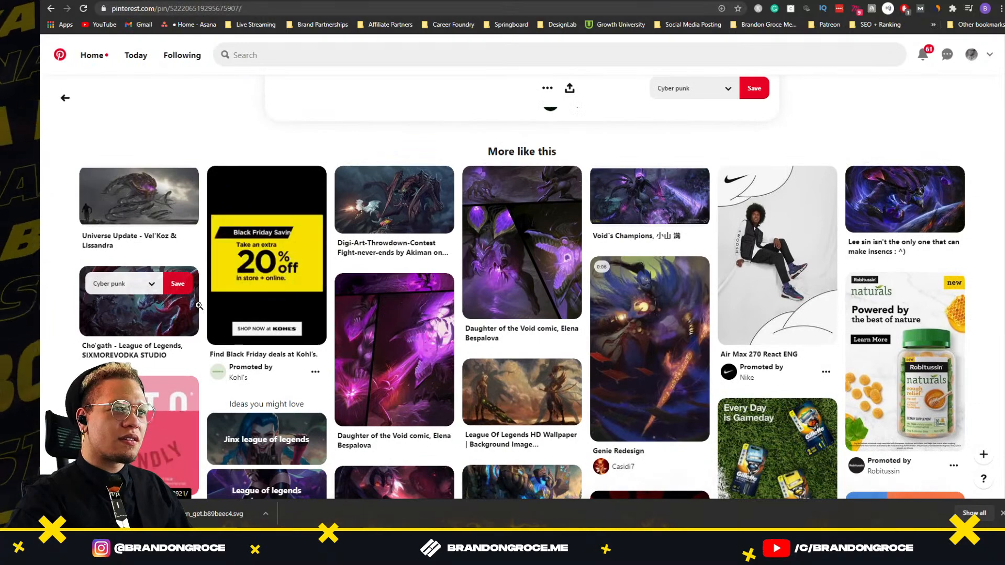
scroll(876, 243, "down", 6)
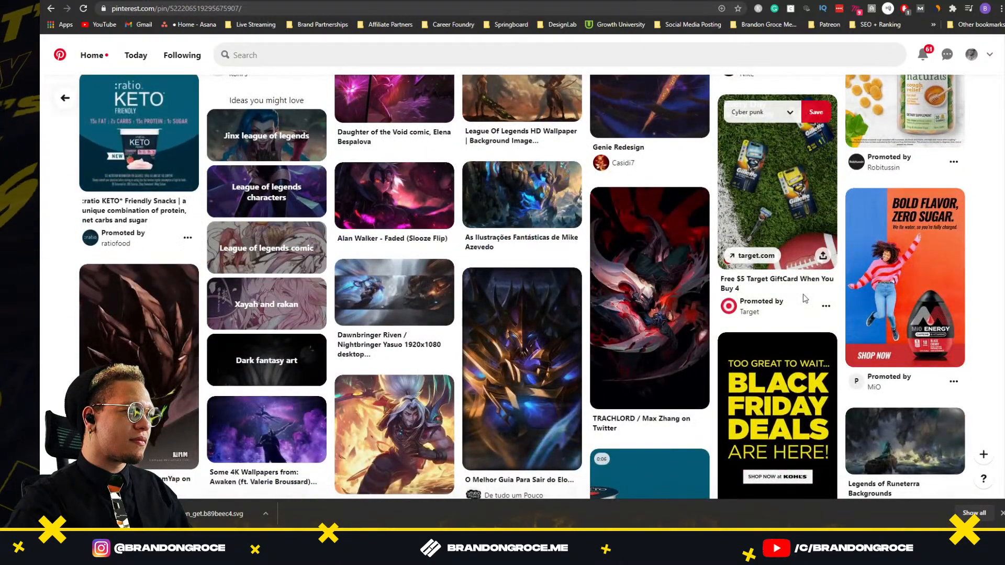
scroll(369, 275, "down", 6)
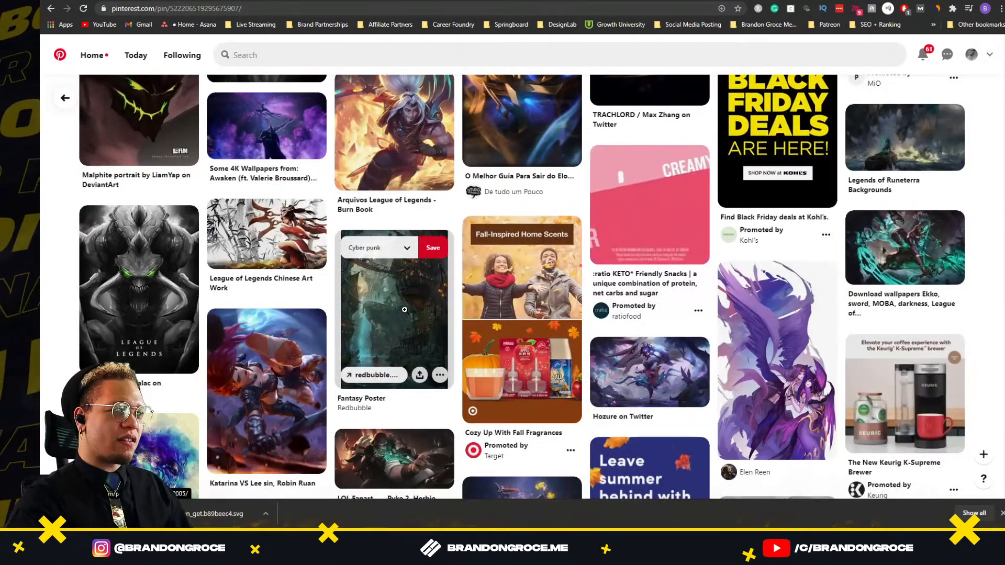
scroll(403, 312, "down", 3)
scroll(406, 299, "down", 5)
scroll(406, 299, "down", 5)
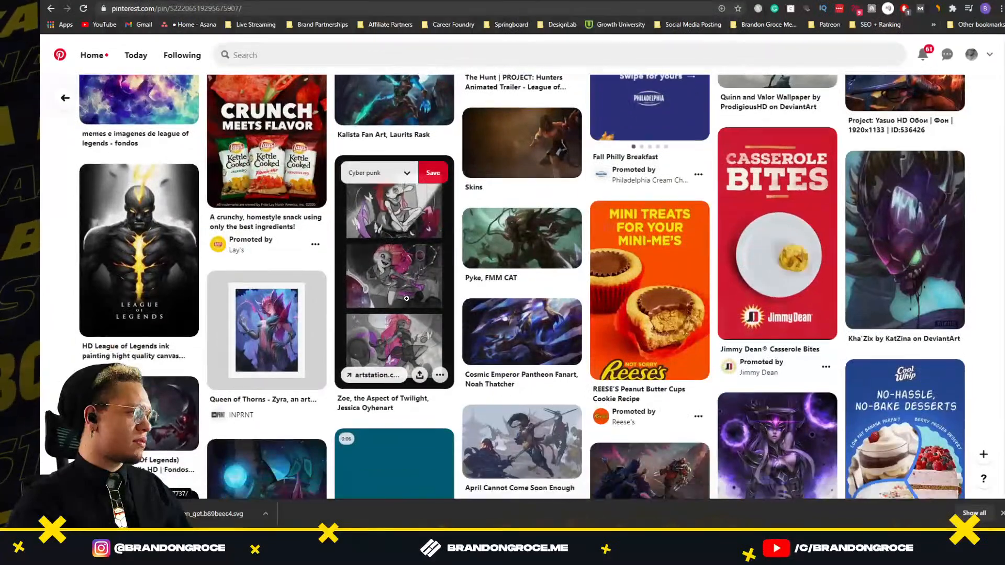
scroll(409, 299, "down", 6)
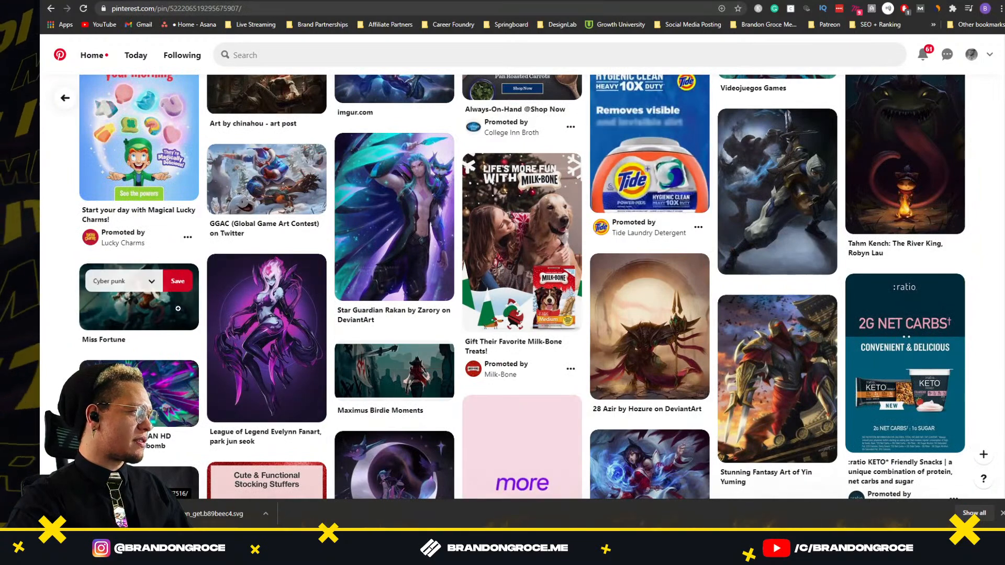
Step: Switch to Adobe XD and move the Web 1920 – 5 artboard so its top edge lines up with Web 1920 – 4
key("alt+Tab")
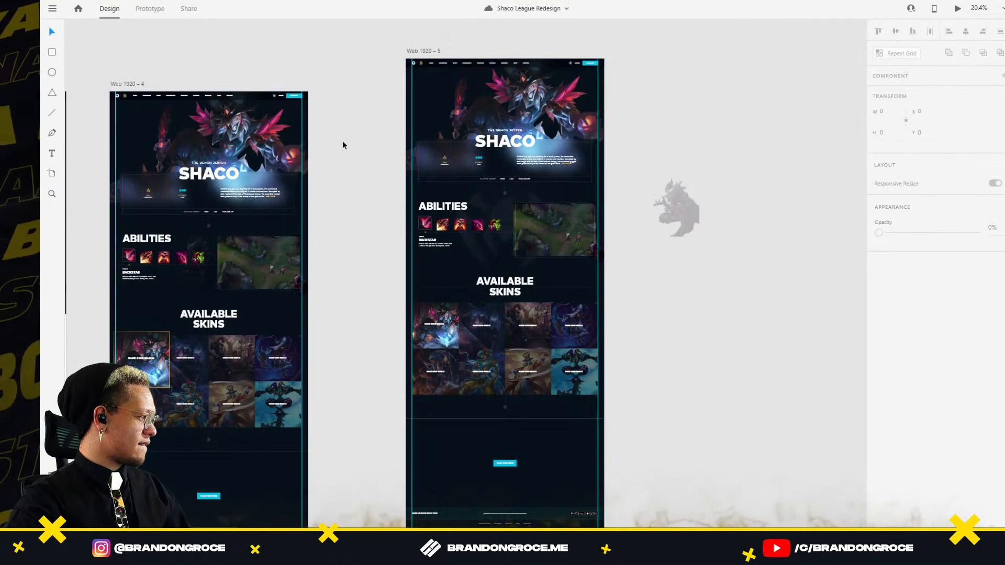
left_click_drag(343, 137, 419, 150)
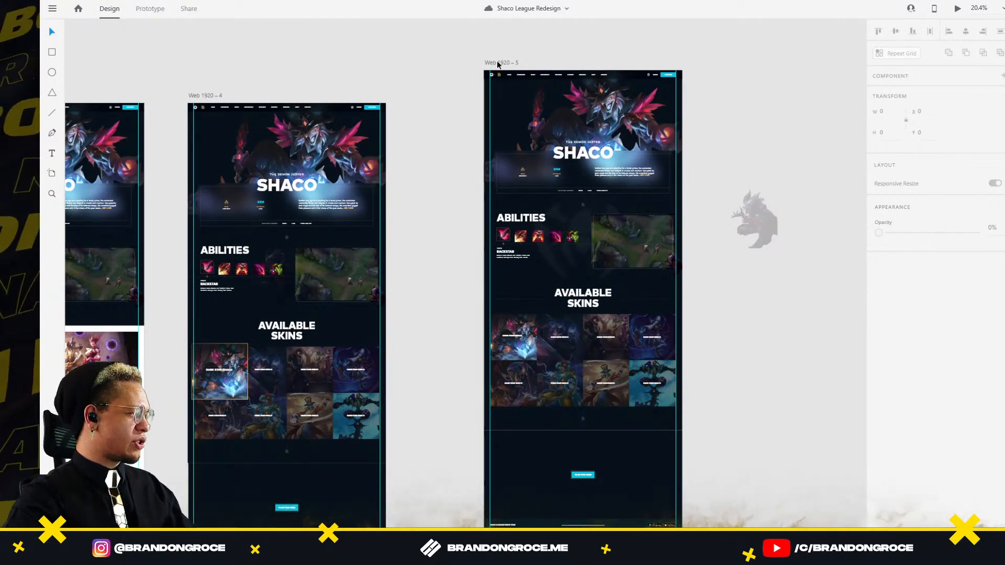
left_click_drag(498, 64, 485, 97)
left_click(477, 65)
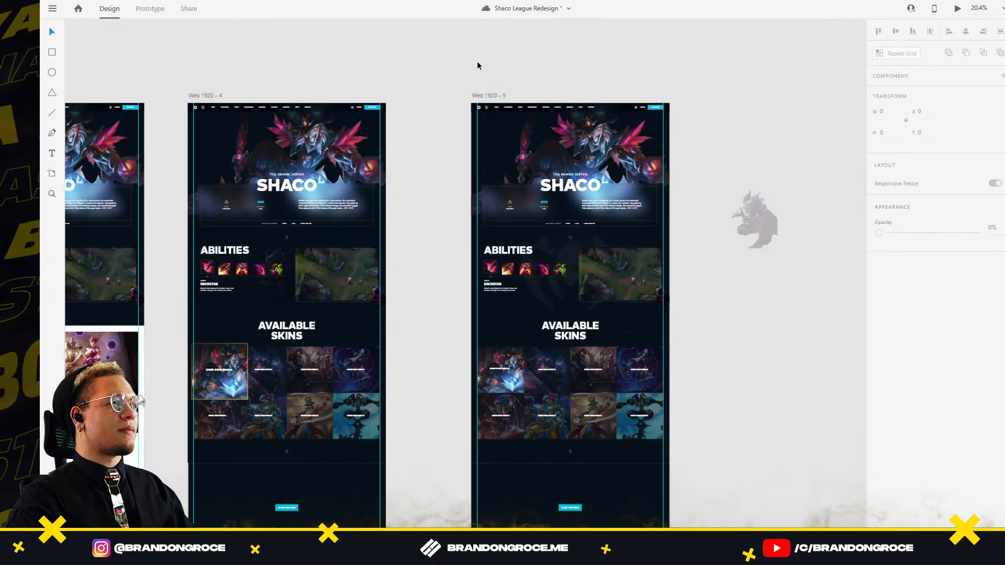
left_click_drag(689, 227, 592, 94)
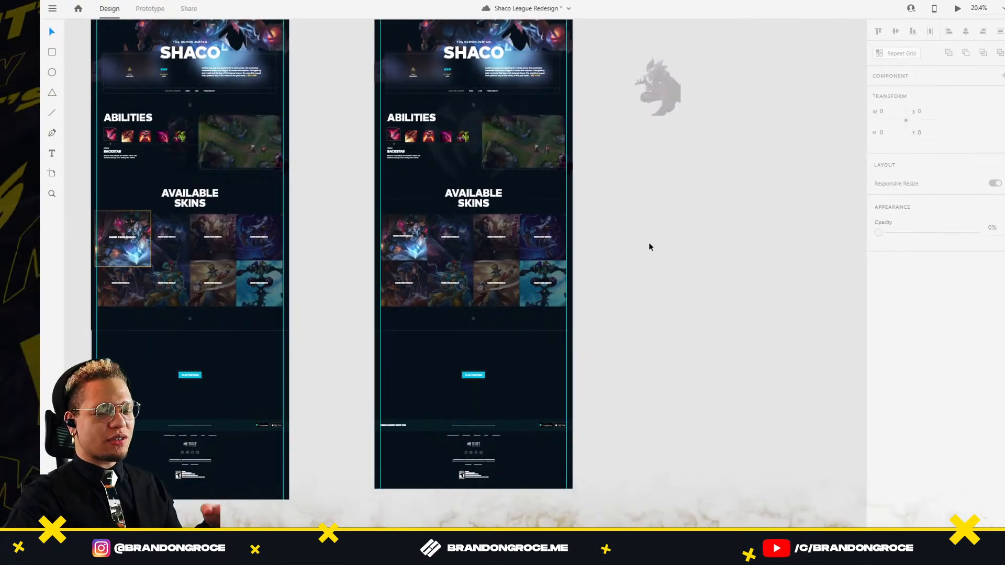
Step: Return to Pinterest and examine further pins similar to the purple battle scene for usable champion artwork
key("alt+Tab")
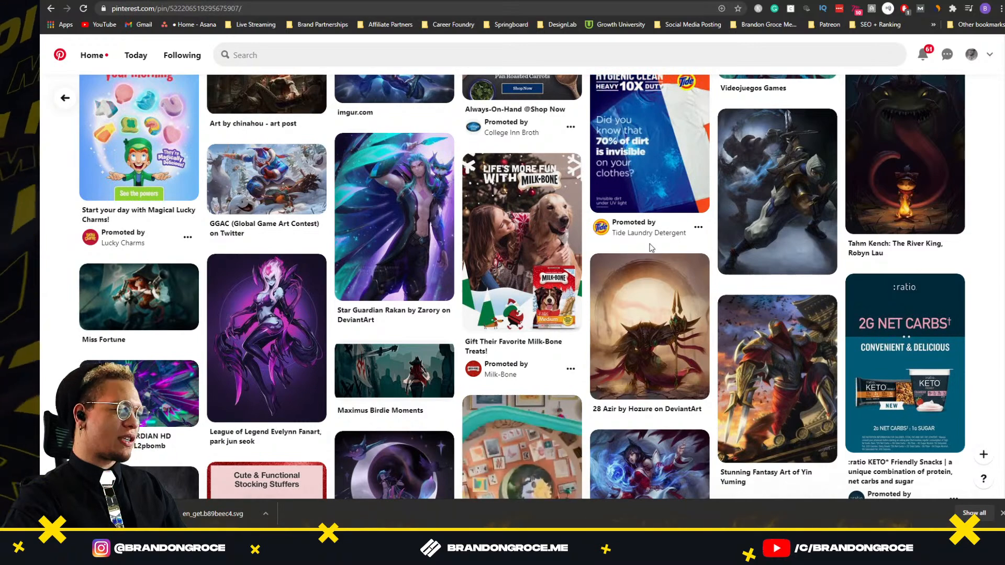
scroll(651, 248, "down", 3)
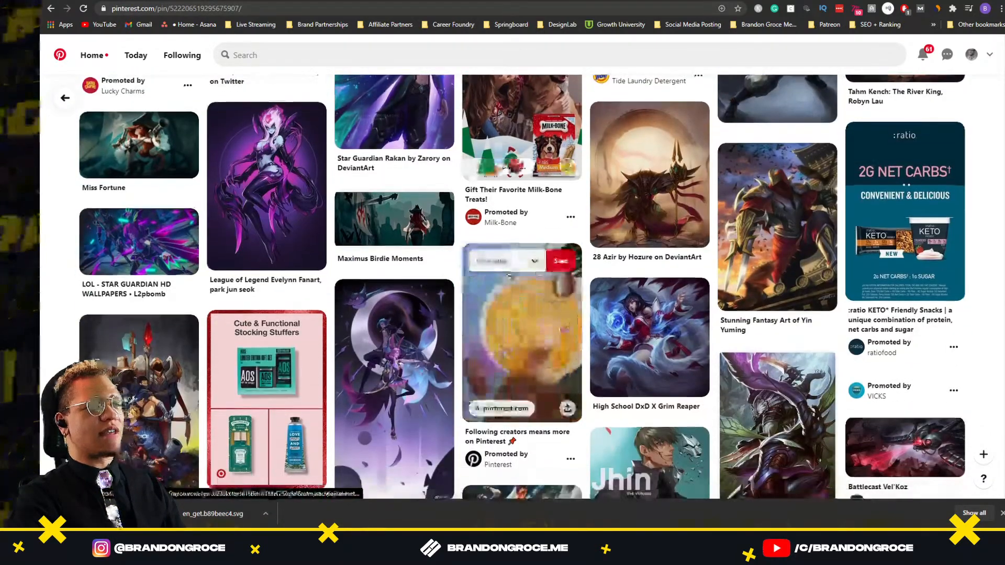
scroll(508, 275, "down", 3)
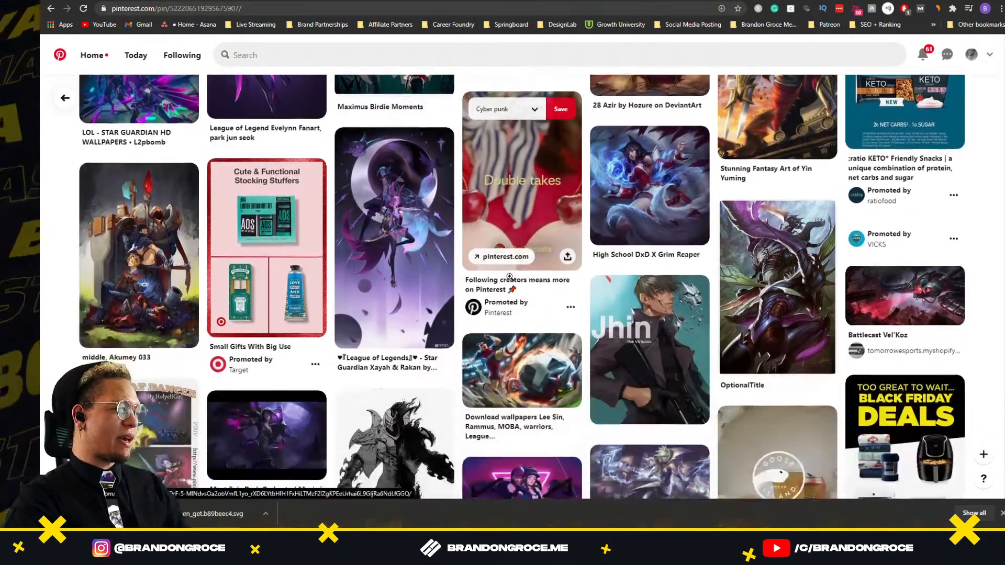
scroll(509, 276, "down", 3)
scroll(289, 294, "down", 4)
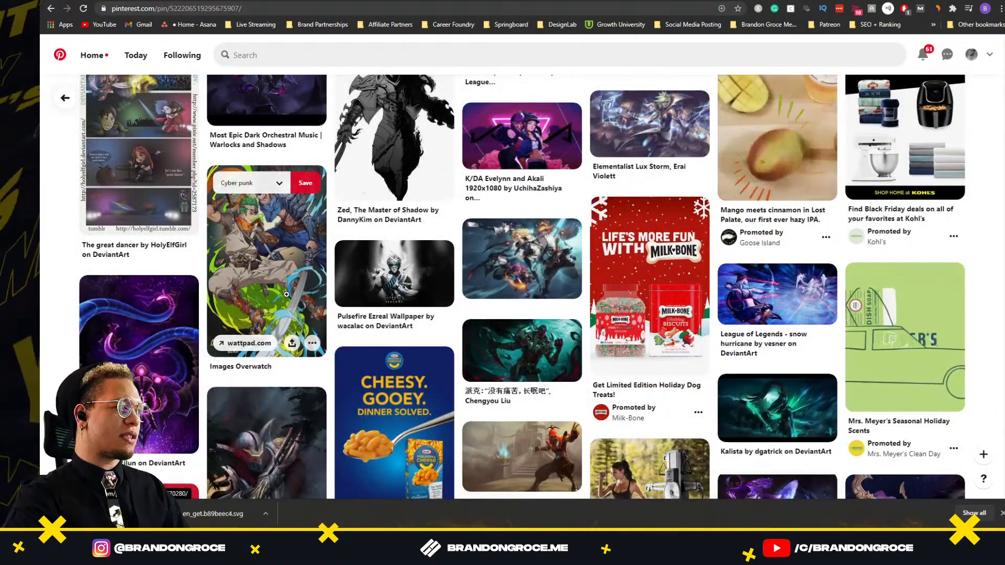
scroll(286, 294, "down", 3)
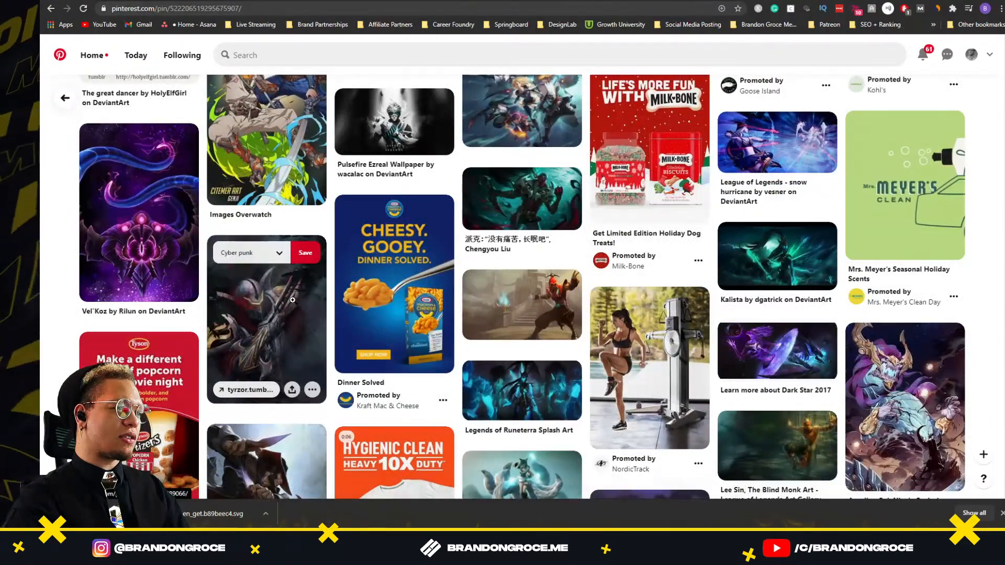
scroll(293, 300, "down", 4)
scroll(296, 298, "down", 2)
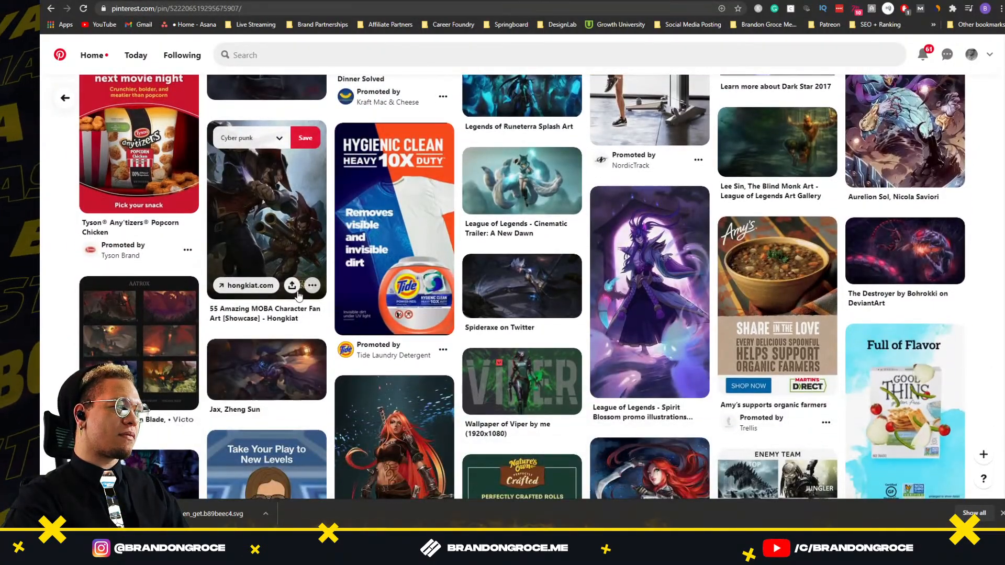
scroll(298, 296, "down", 4)
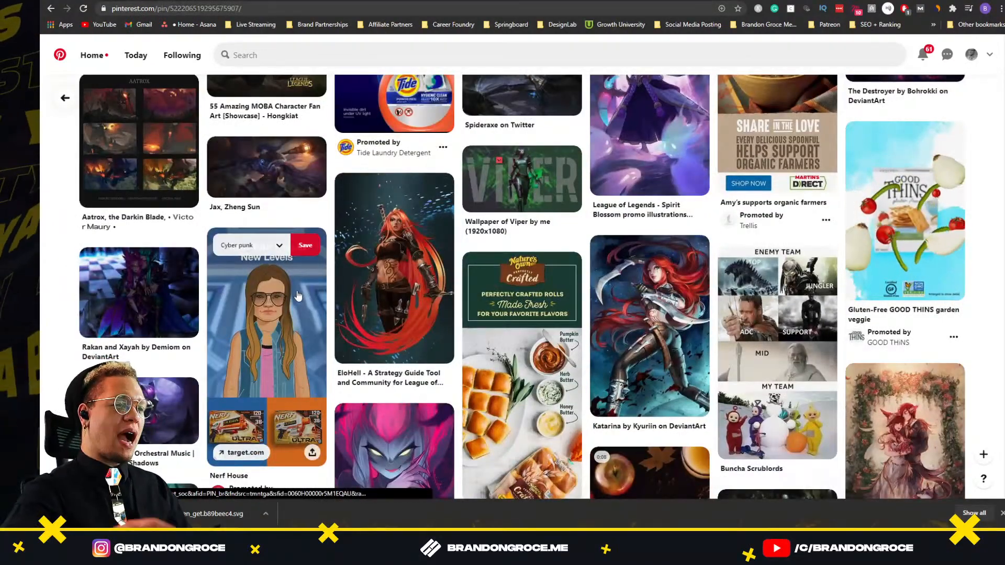
scroll(298, 296, "down", 5)
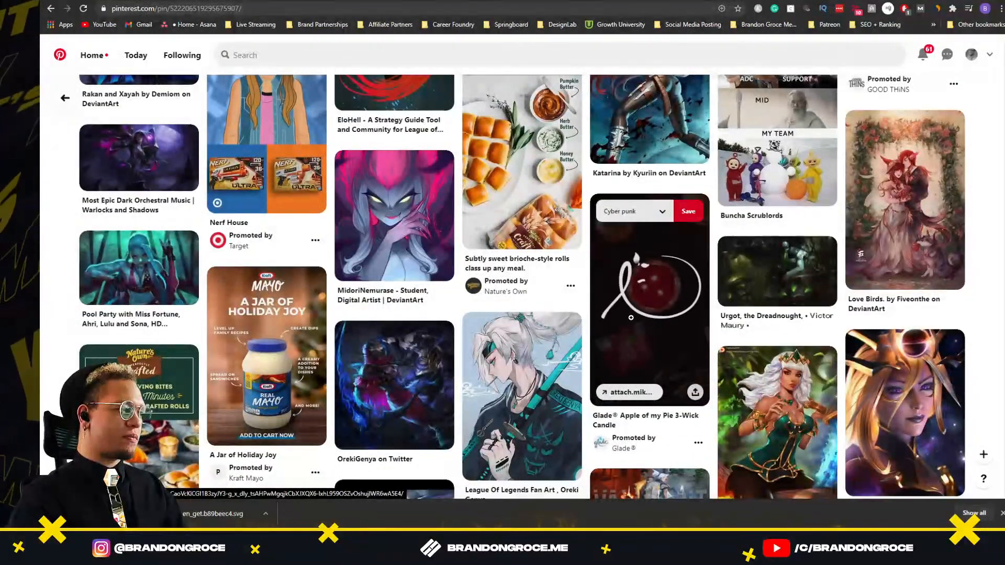
scroll(436, 294, "down", 7)
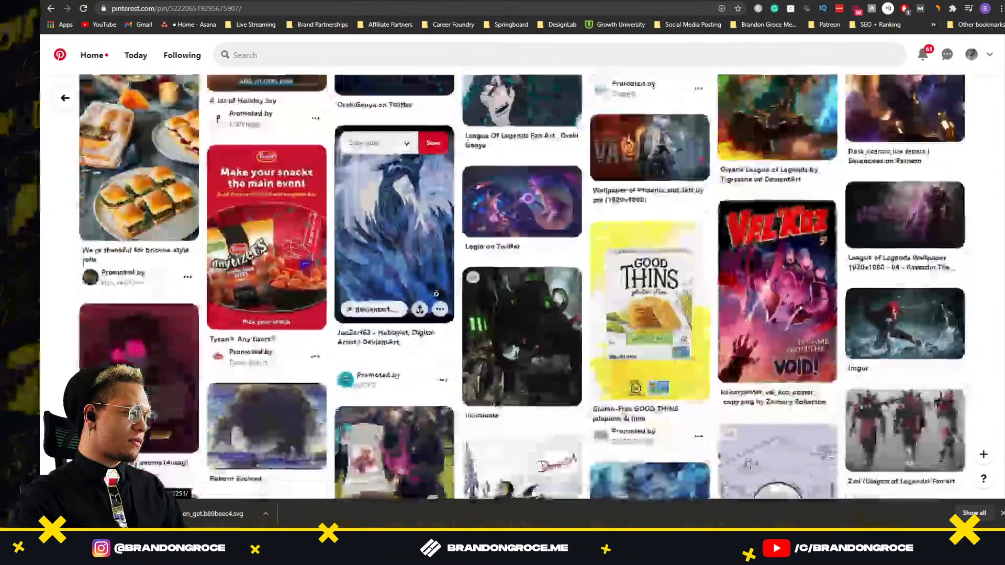
scroll(437, 293, "down", 4)
Step: Switch to Adobe XD, select the Web 1920 – 5 artboard and review its layout beside Web 1920 – 4
key("alt+Tab")
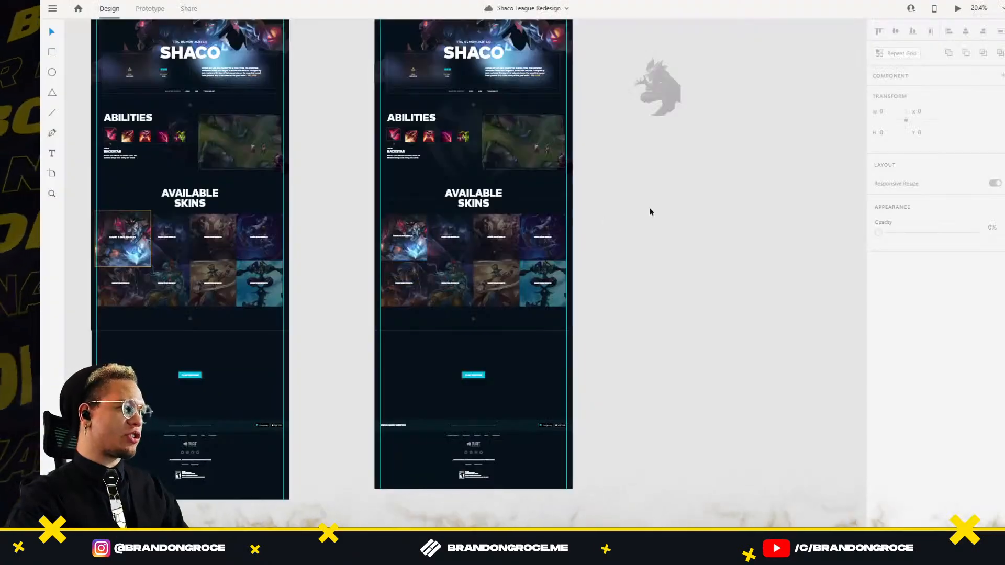
scroll(633, 216, "up", 5)
left_click(455, 99)
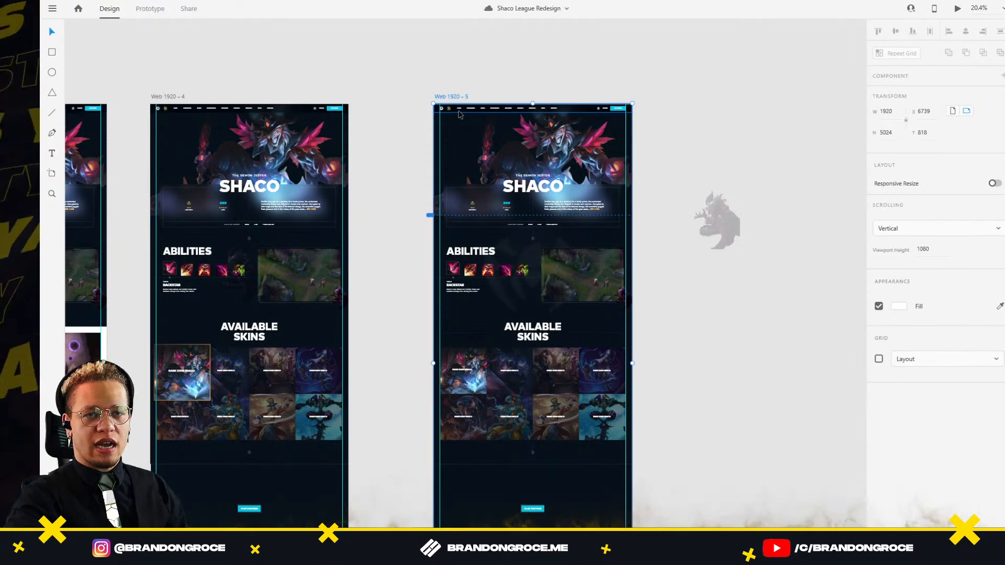
scroll(647, 334, "down", 2)
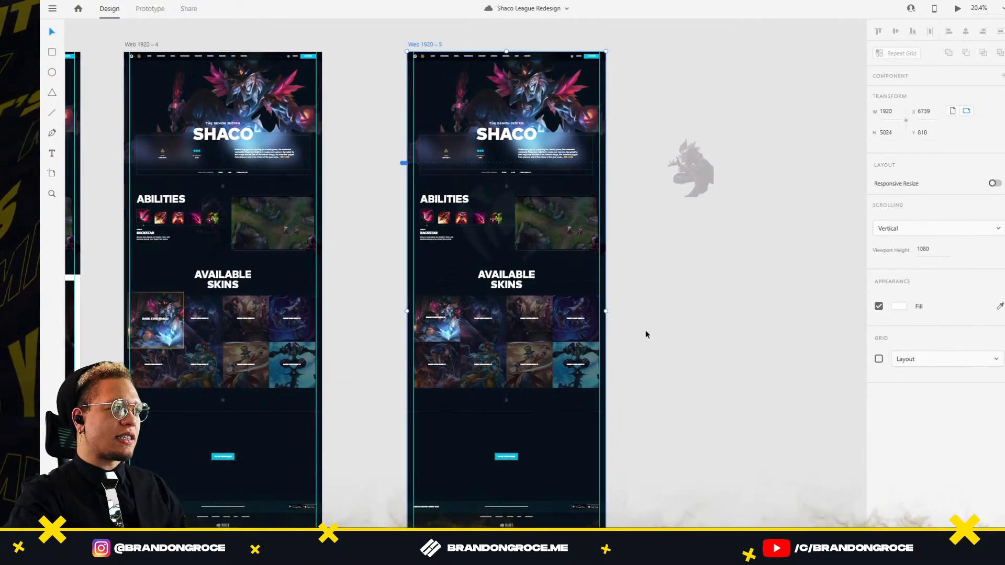
scroll(629, 287, "down", 3)
scroll(618, 204, "up", 5)
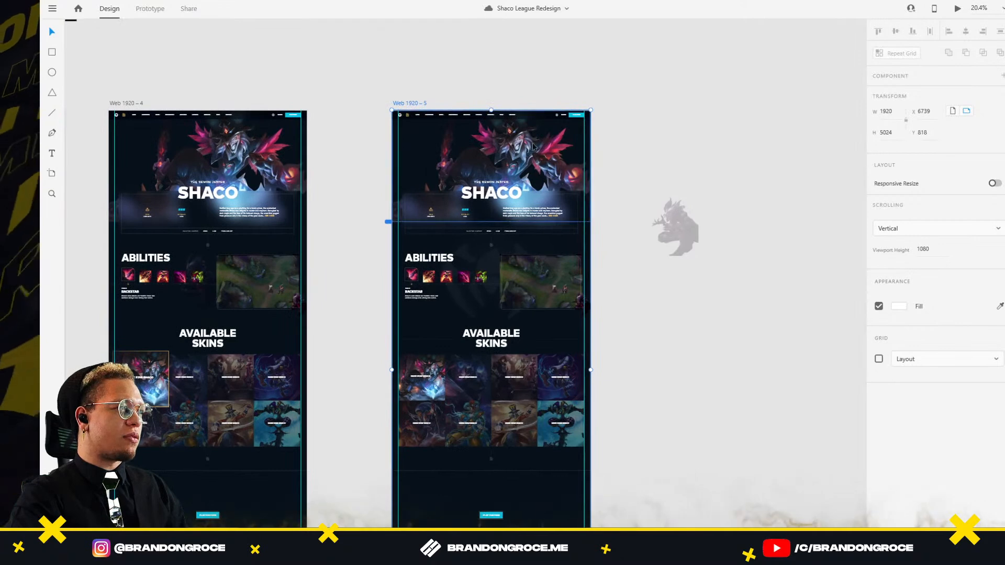
scroll(533, 146, "up", 2)
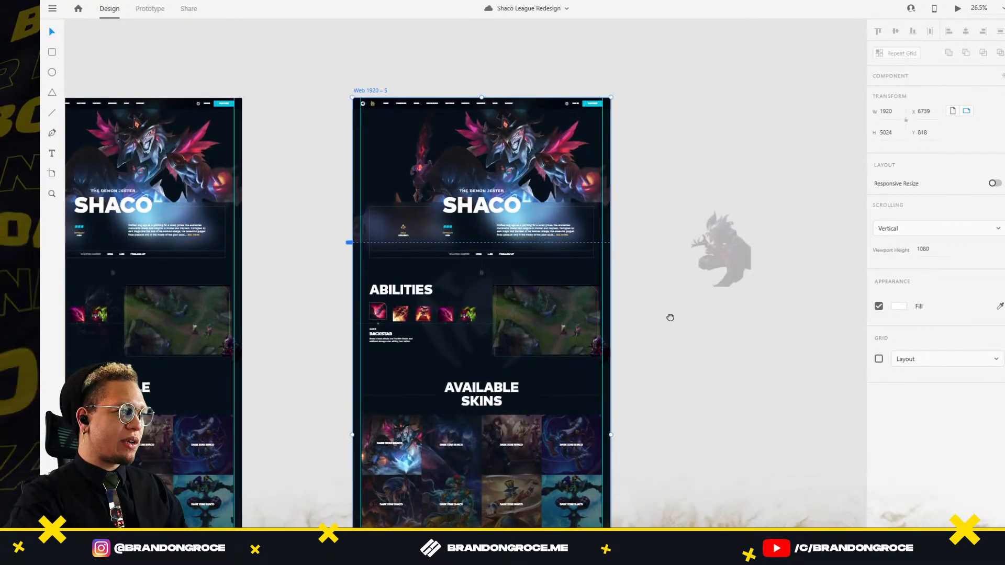
left_click_drag(670, 317, 653, 254)
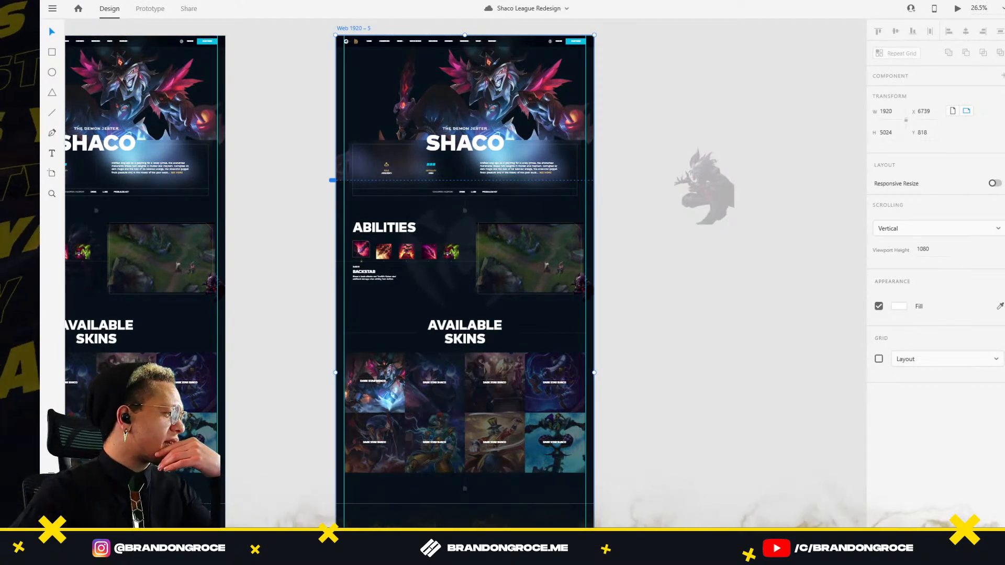
Step: Open the Anima plugin, start a prototype preview of the selected artboard and look through the existing projects for a destination
left_click(52, 516)
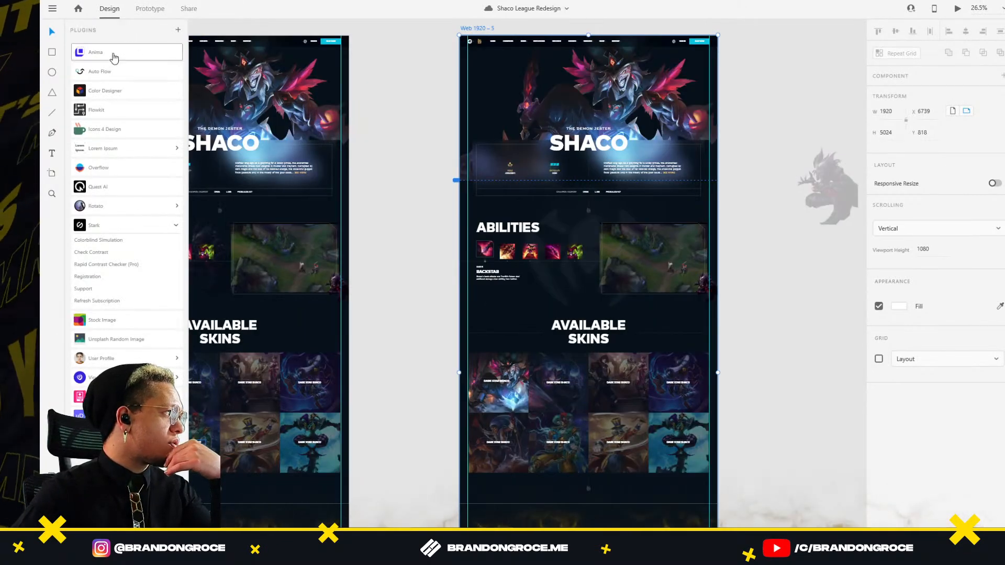
left_click(114, 56)
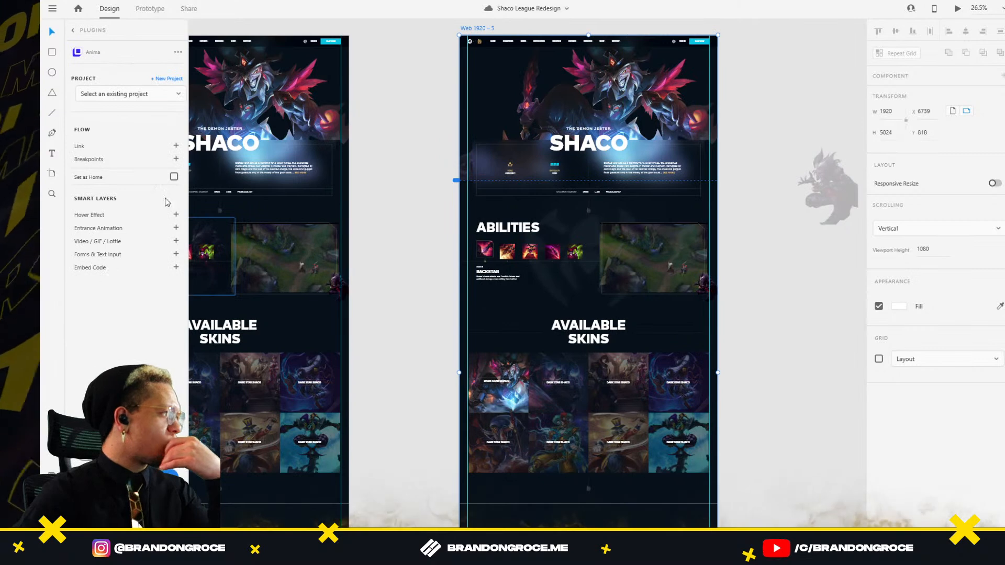
left_click(157, 478)
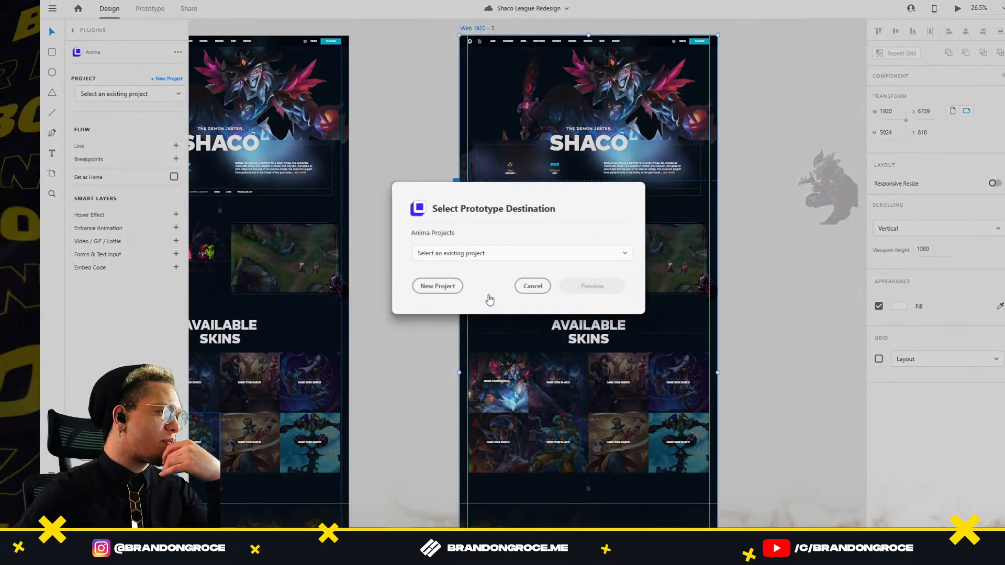
left_click(521, 254)
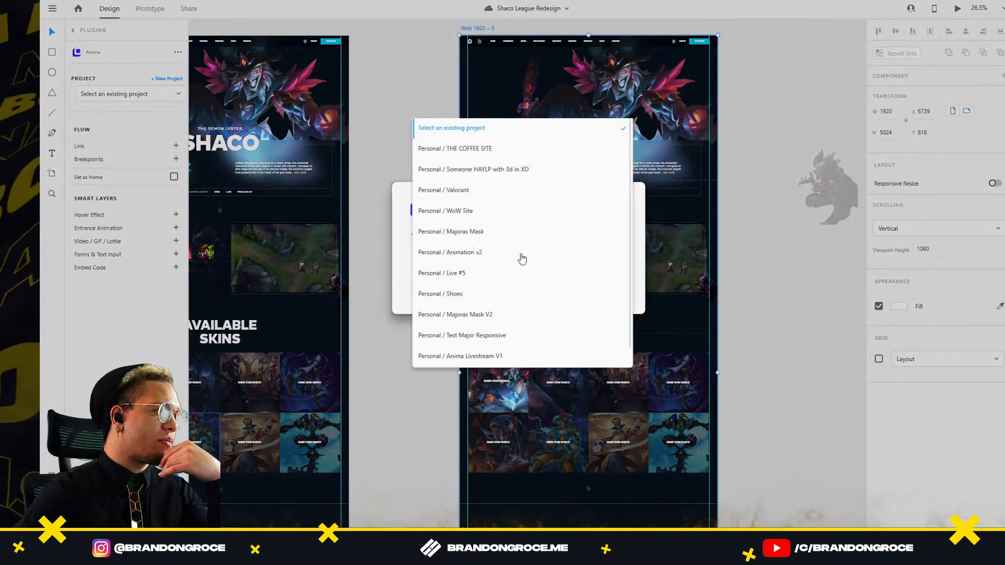
left_click(454, 137)
Step: Create a new Anima project named Shaco Site in the Personal workspace as the prototype destination
left_click(435, 286)
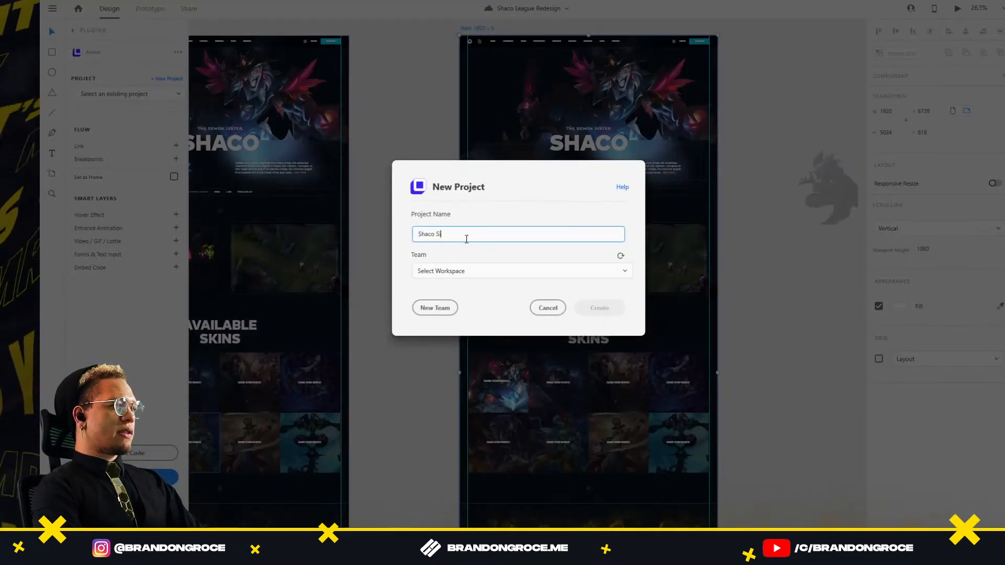
key("Tab")
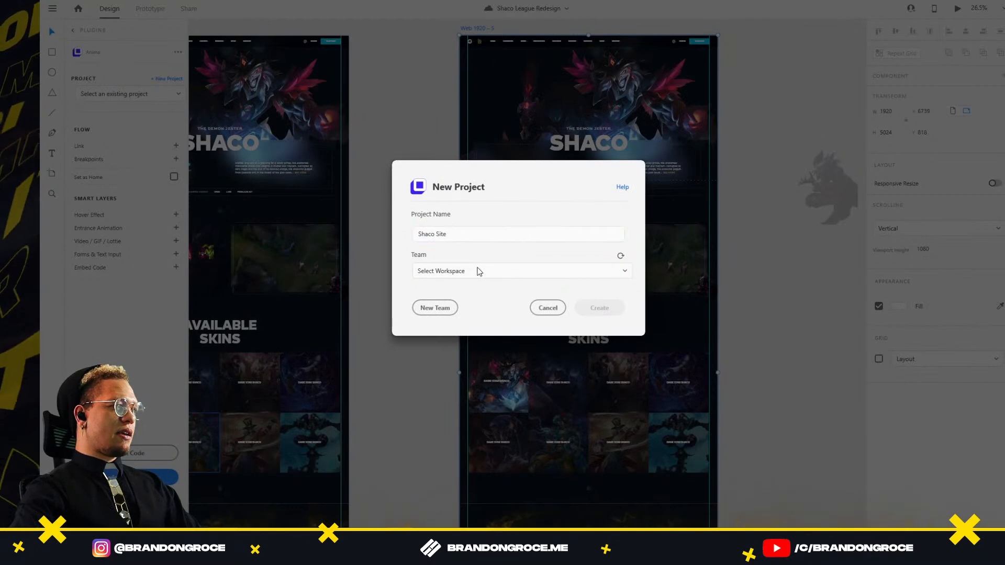
left_click(478, 271)
left_click(463, 288)
left_click(600, 308)
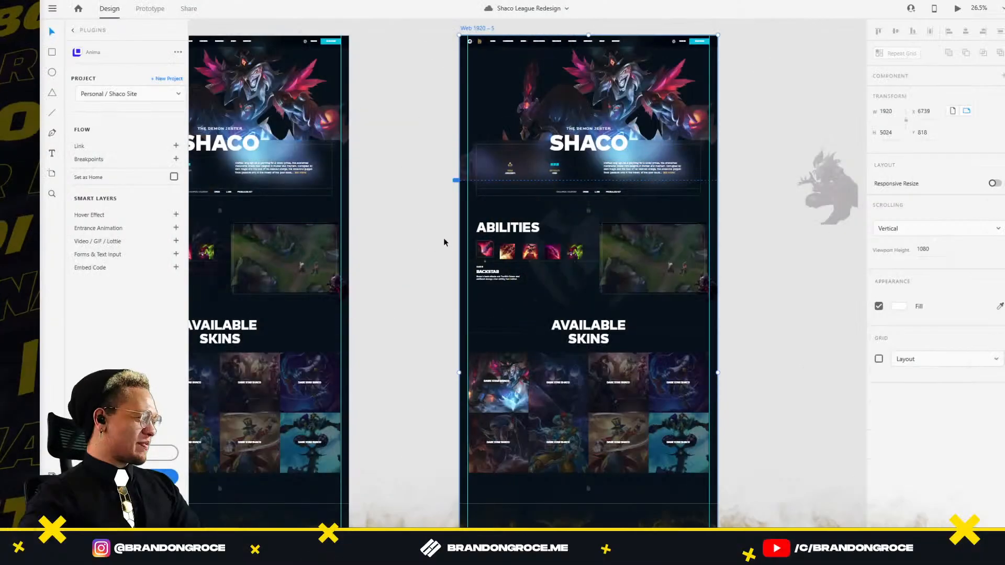
scroll(422, 229, "down", 3)
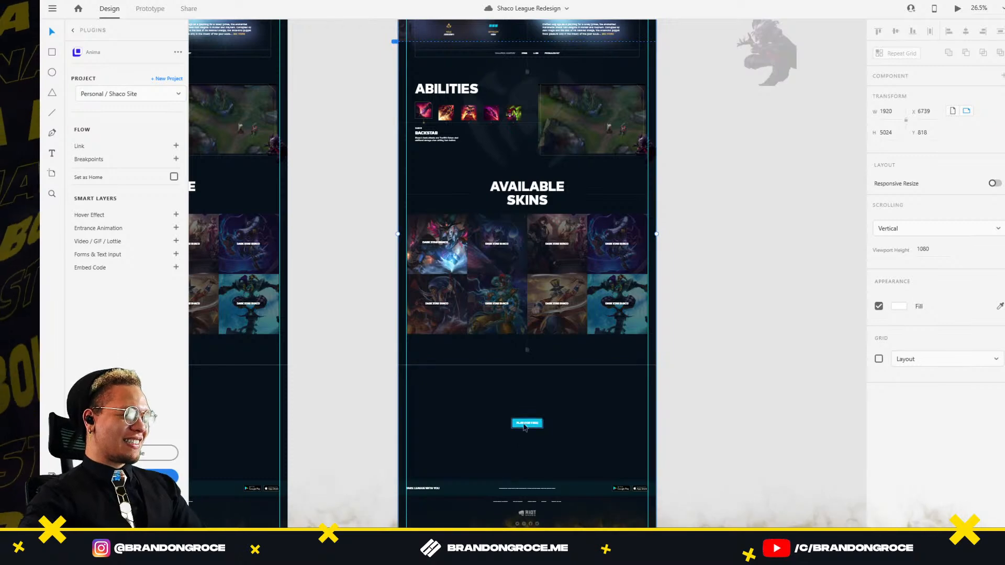
left_click_drag(665, 292, 611, 429)
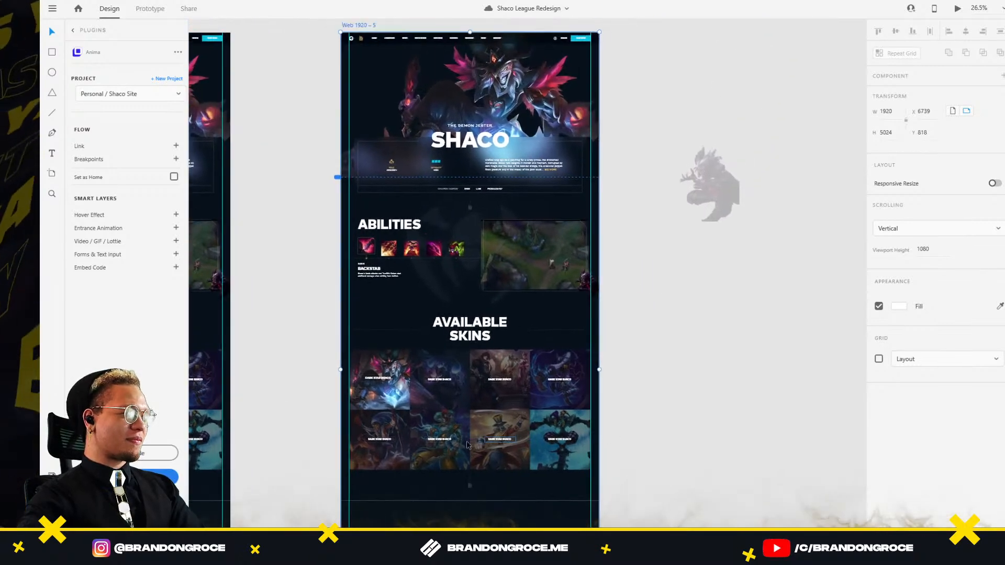
key("alt+Tab")
key("alt+Tab")
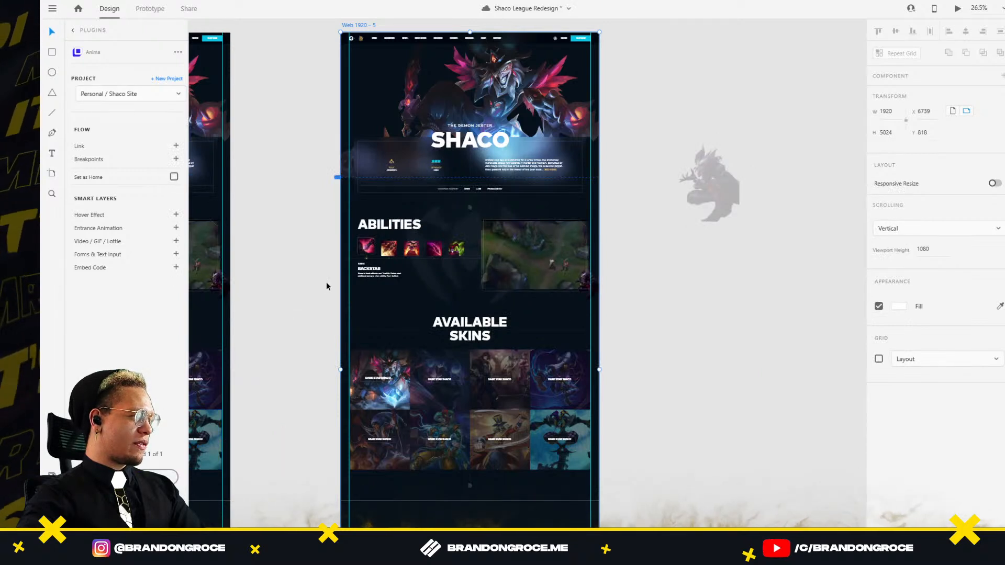
mouse_move(551, 524)
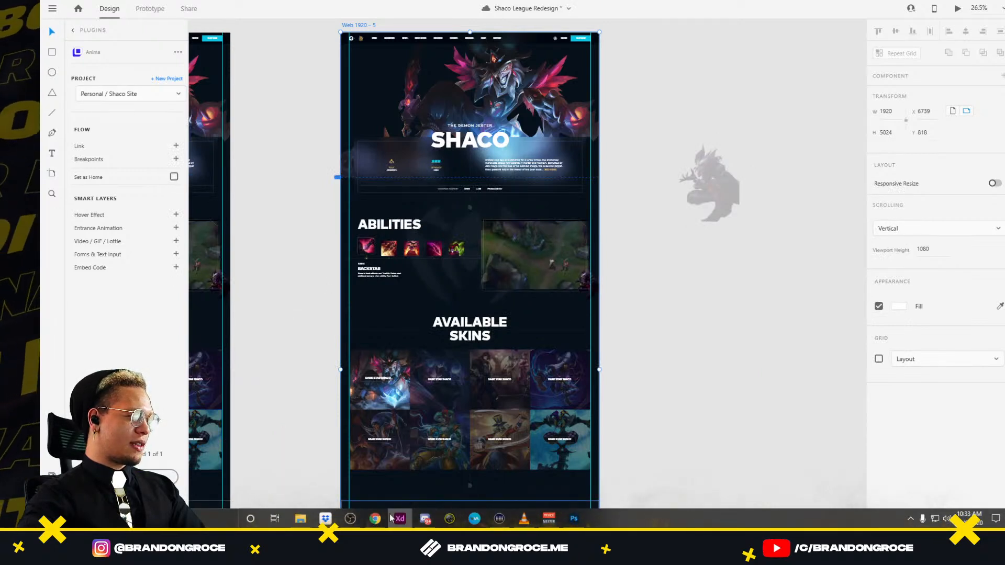
mouse_move(376, 516)
mouse_move(390, 474)
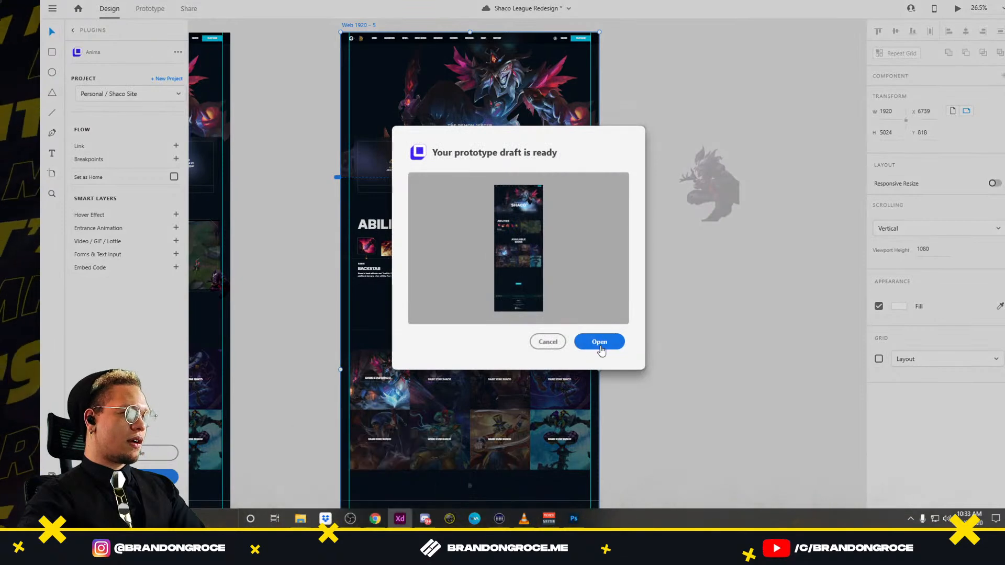
Step: Open the Anima prototype draft in a maximized browser window and review its hero and Abilities sections
left_click(600, 343)
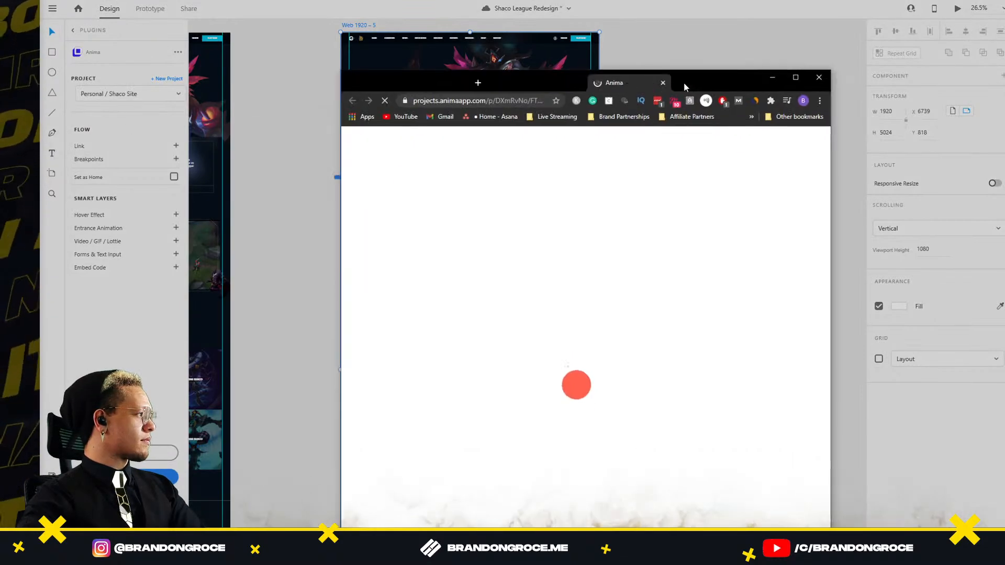
double_click(684, 83)
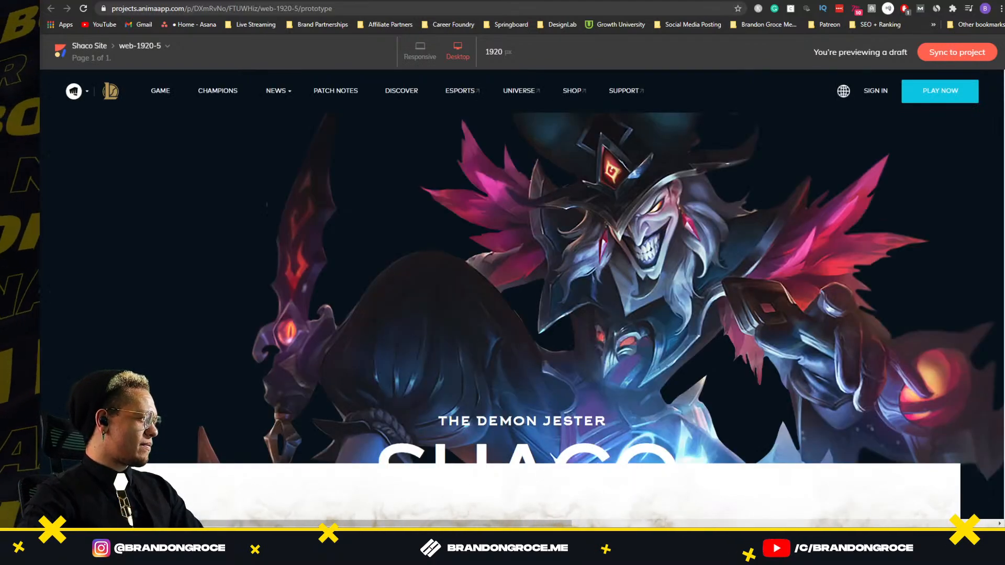
scroll(539, 183, "down", 4)
scroll(540, 184, "down", 9)
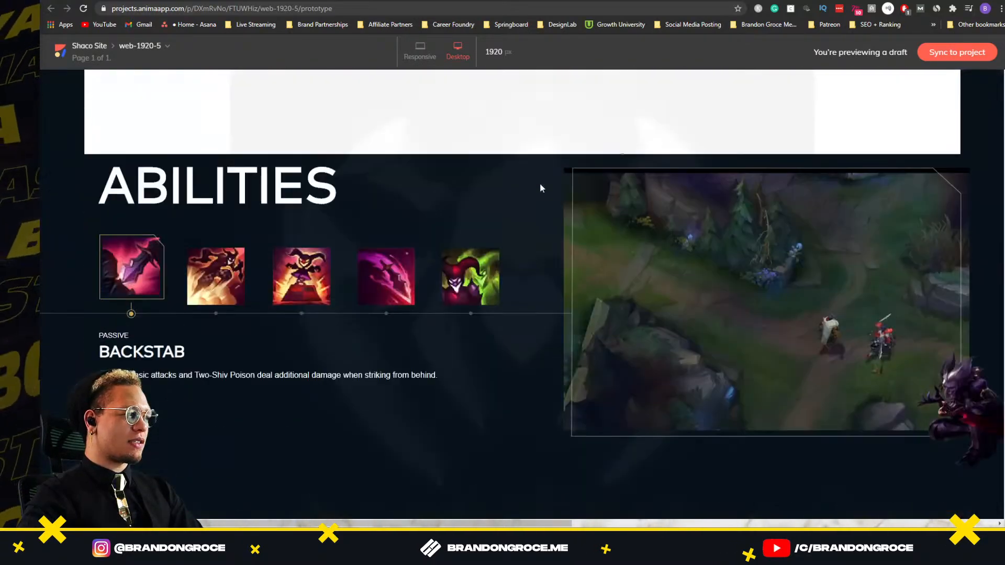
scroll(540, 183, "up", 6)
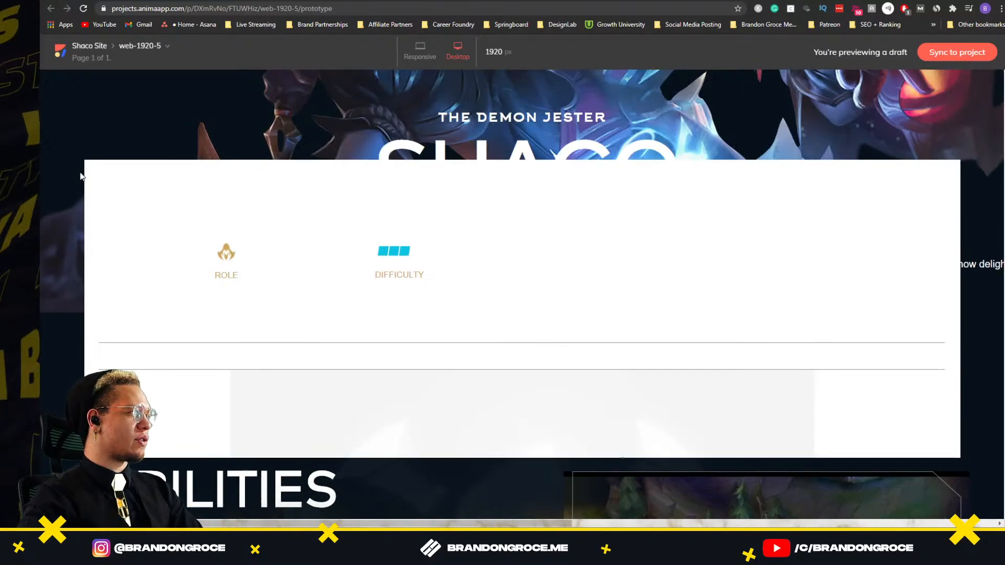
Step: Examine the Available Skins grid, the Play for Free section and the footer of the prototype preview
scroll(568, 243, "down", 8)
scroll(573, 240, "down", 6)
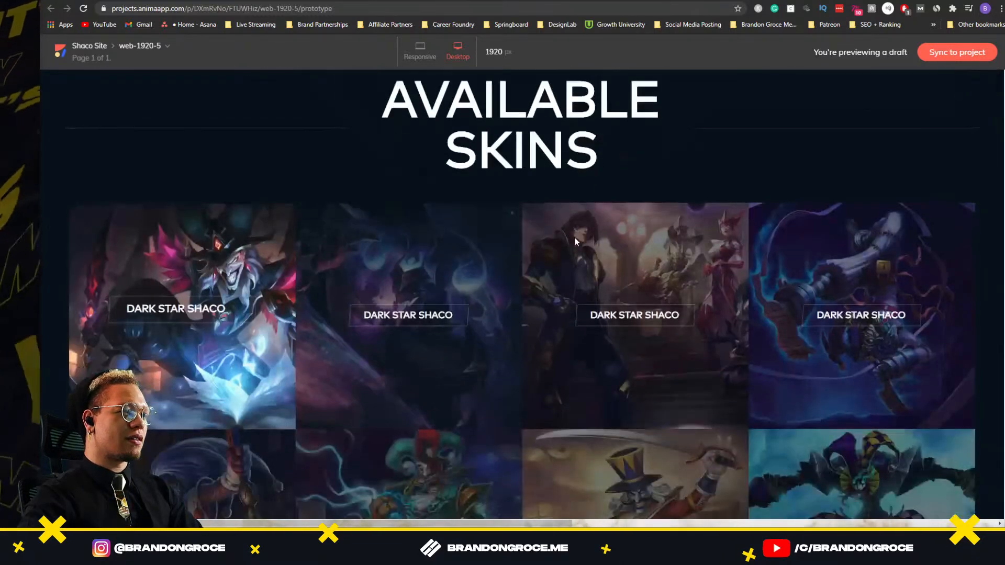
scroll(574, 241, "up", 3)
left_click_drag(448, 254, 662, 254)
scroll(499, 275, "down", 9)
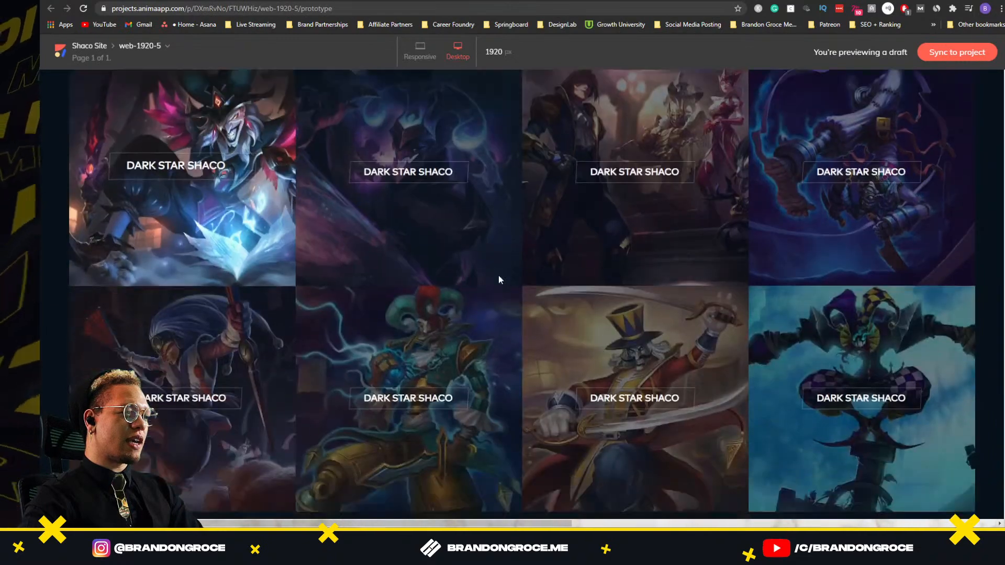
scroll(507, 272, "down", 5)
scroll(507, 267, "down", 12)
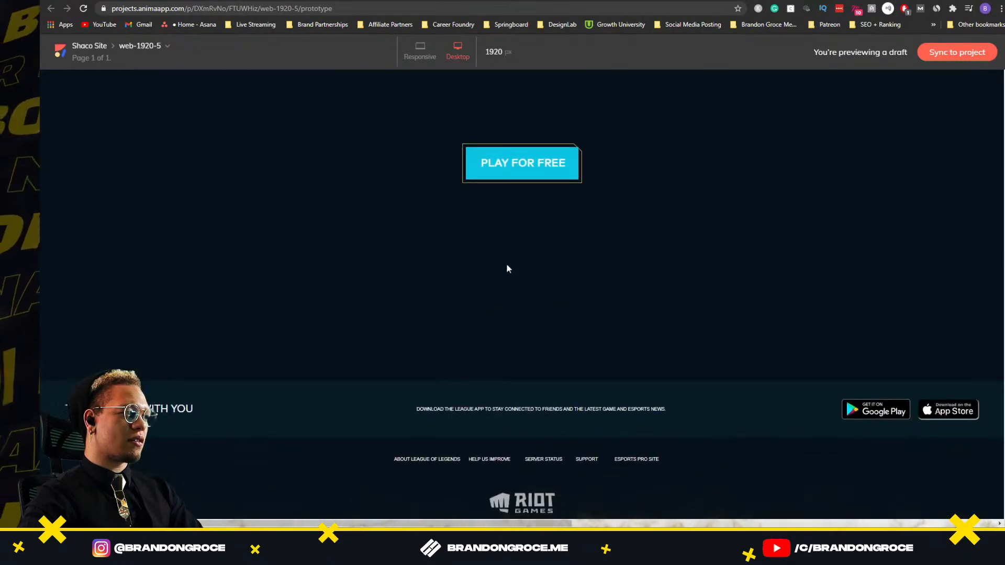
left_click_drag(482, 284, 563, 316)
Step: Check whether the Available Skins, Abilities and SHACO headings in the prototype are live, selectable text
scroll(563, 316, "up", 15)
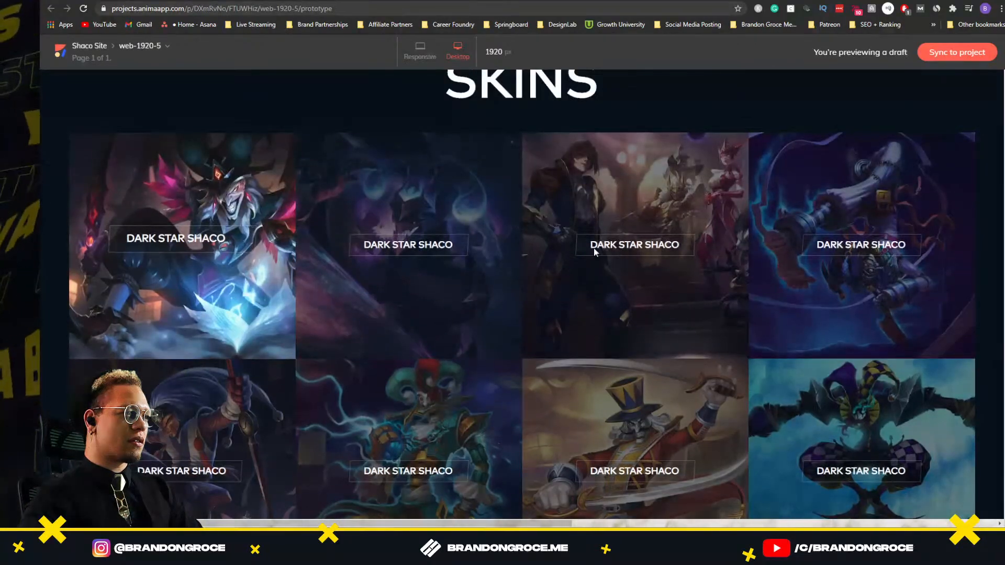
scroll(635, 230, "up", 6)
left_click_drag(448, 335, 563, 336)
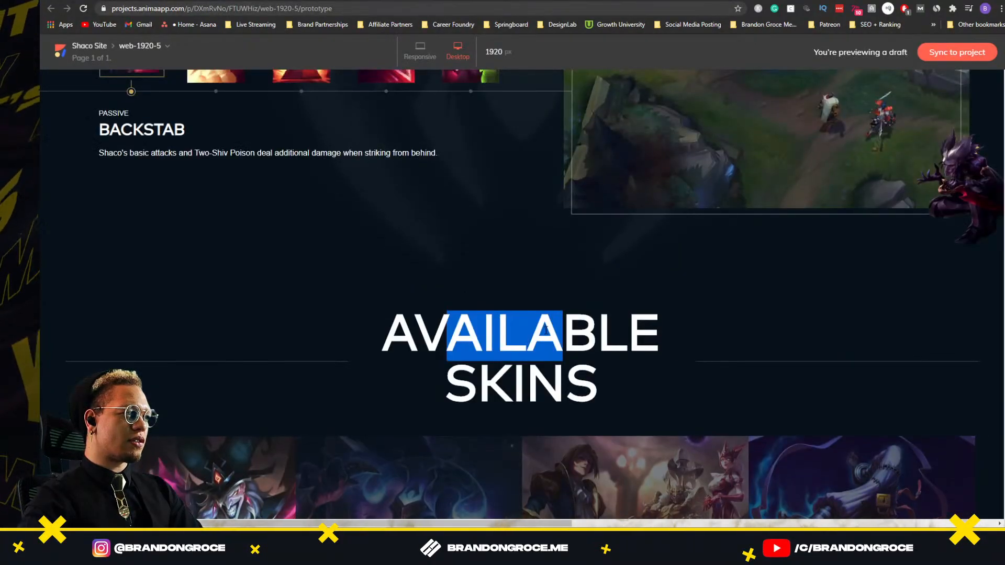
scroll(523, 327, "up", 4)
left_click_drag(110, 333, 174, 333)
scroll(283, 321, "up", 8)
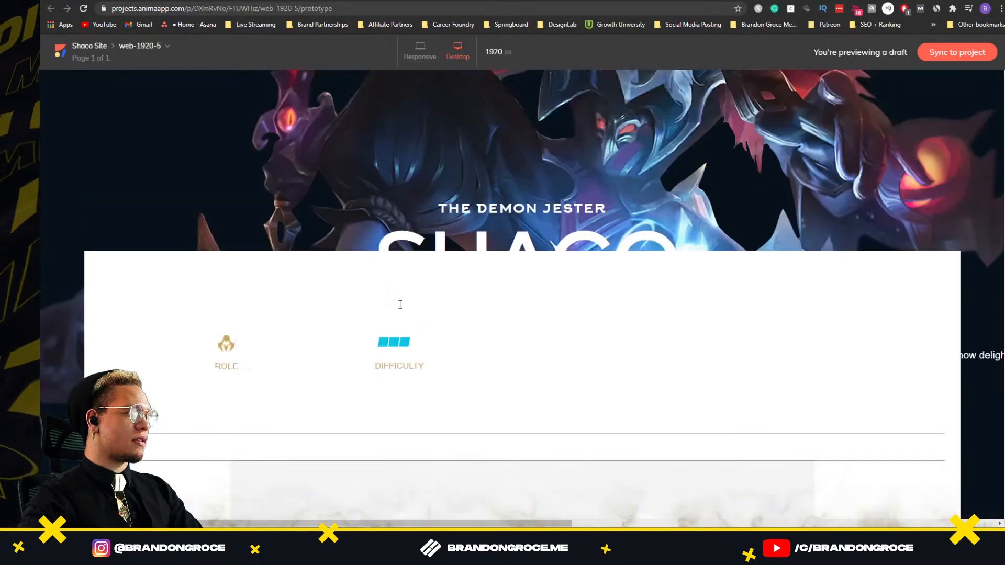
left_click_drag(435, 335, 796, 364)
Step: Switch to Adobe XD, dismiss the prototype draft dialog and select the background-blurred info panel below the SHACO title
key("alt+Tab")
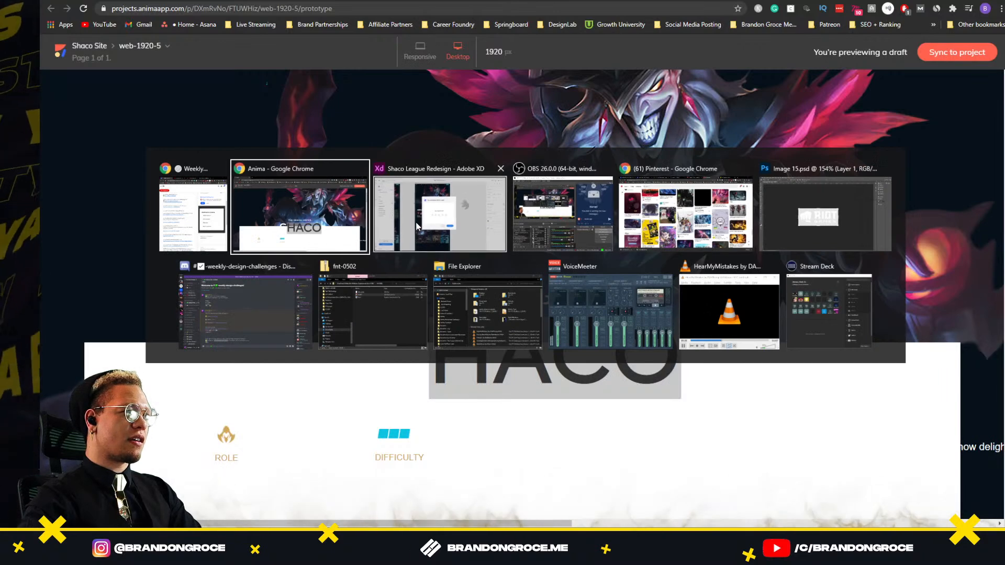
left_click(416, 234)
left_click(546, 340)
scroll(435, 170, "up", 5)
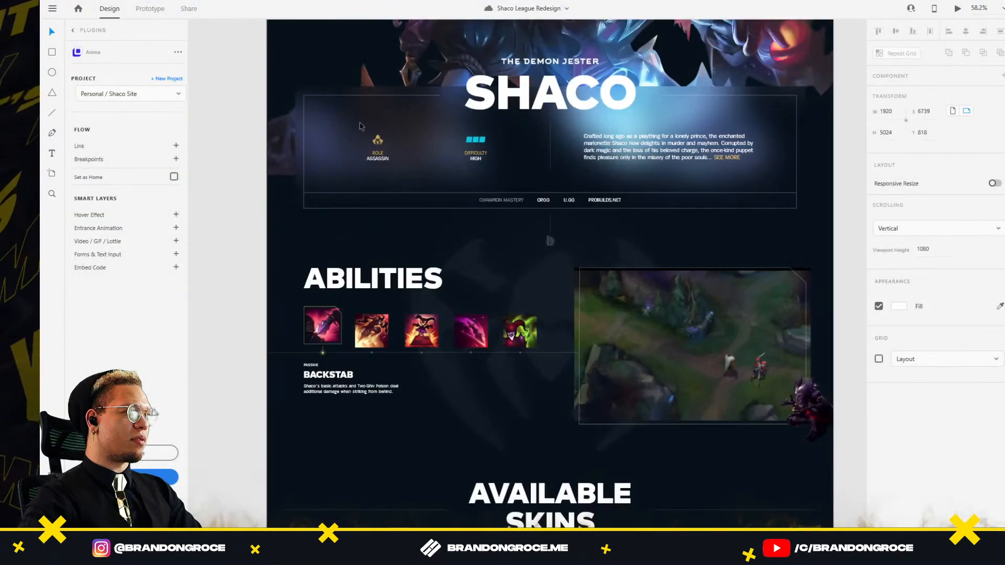
left_click(339, 117)
scroll(296, 115, "down", 5)
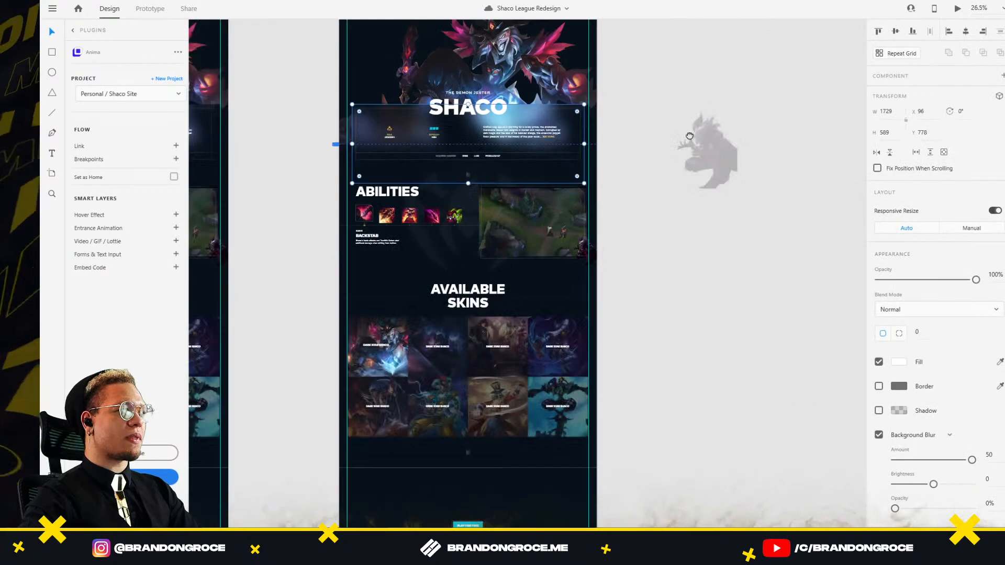
Step: Switch back to the browser preview and compare how the info panel and the Available Skins heading are rendered
key("alt+Tab")
left_click(395, 211)
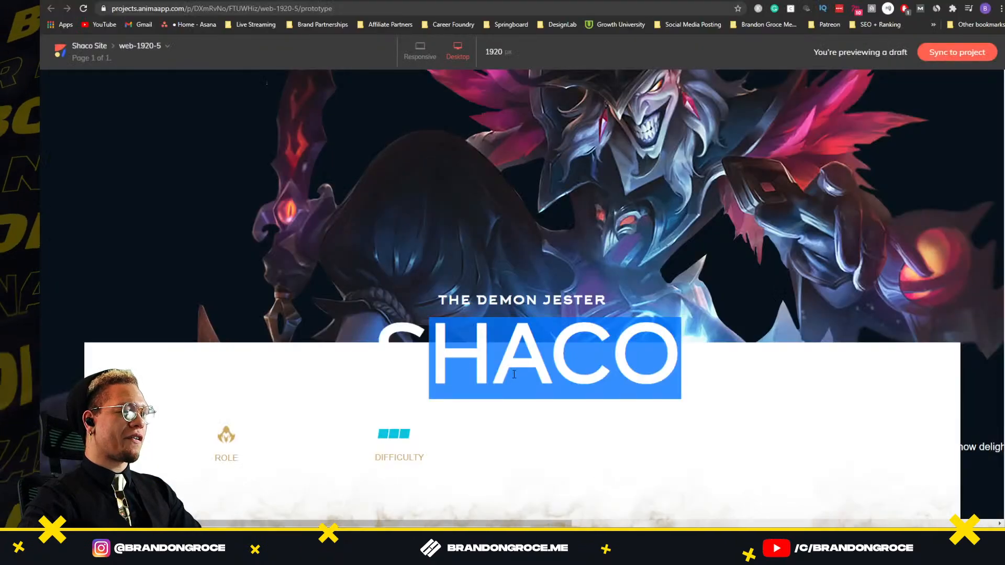
scroll(514, 374, "down", 10)
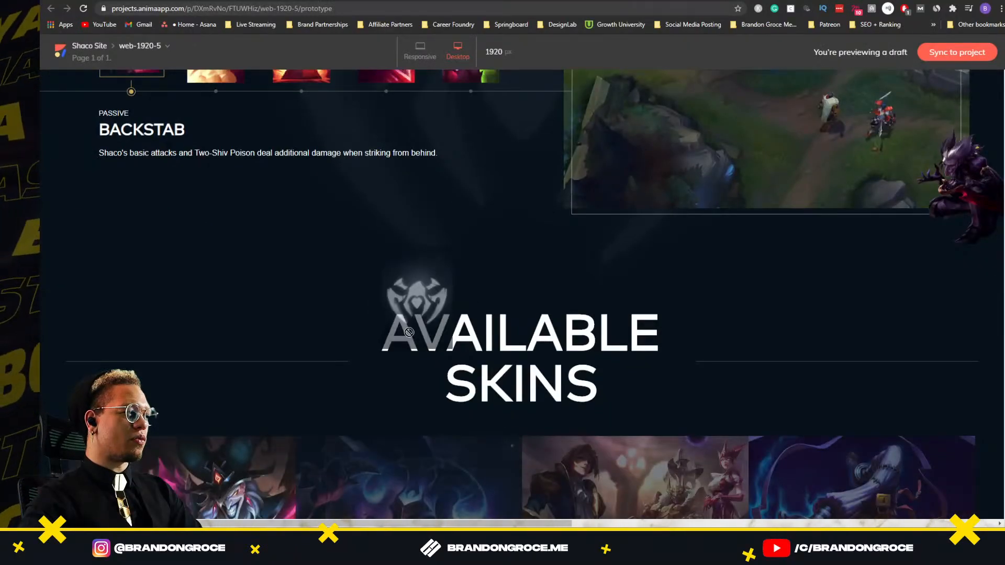
left_click_drag(409, 333, 580, 356)
left_click_drag(371, 332, 602, 387)
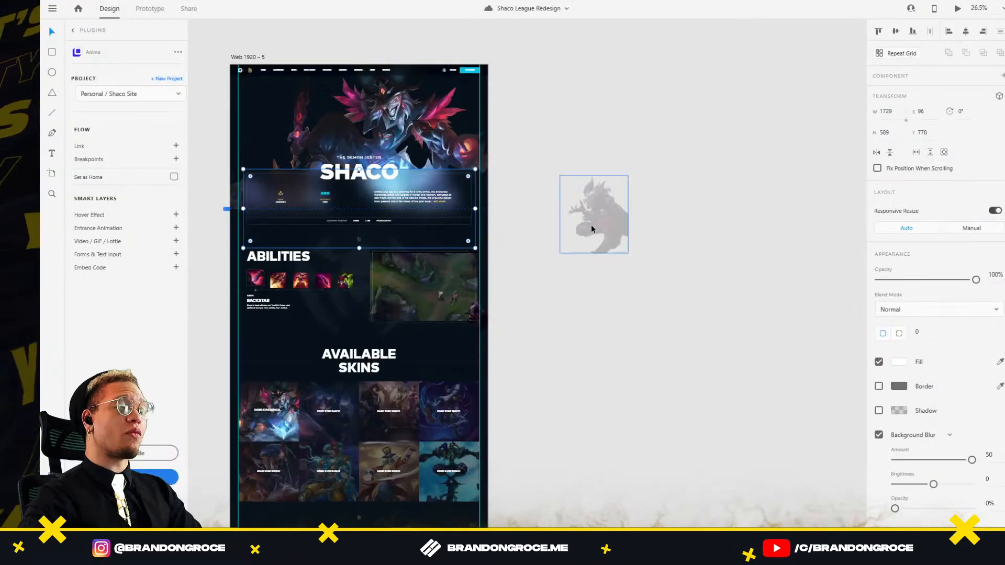
Step: In Adobe XD, move the faded character silhouette above the artboards and duplicate the Web 1920 – 5 artboard beside the original
left_click_drag(592, 226, 313, 8)
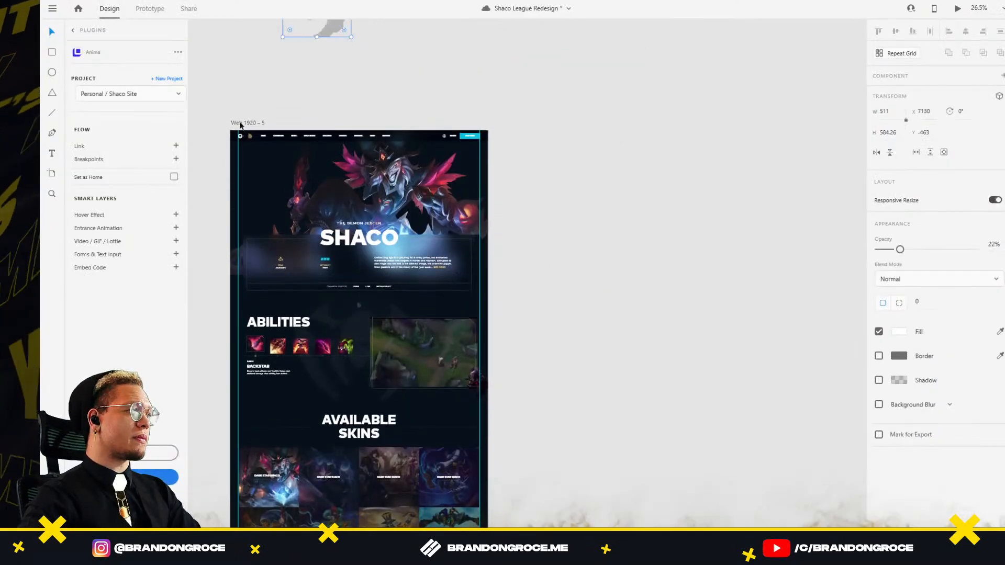
left_click_drag(240, 123, 565, 139)
left_click(602, 100)
left_click_drag(706, 229, 571, 206)
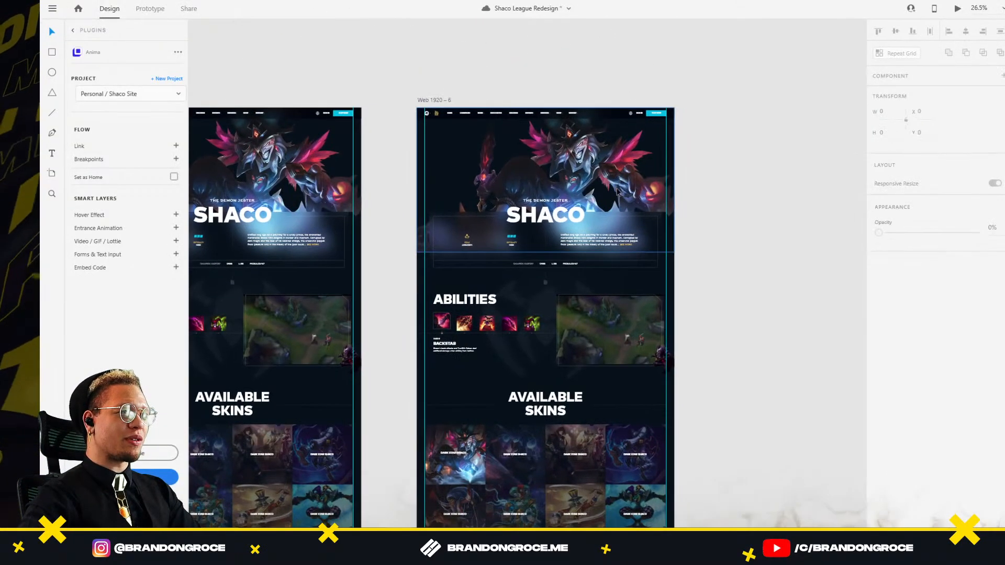
scroll(571, 206, "up", 3)
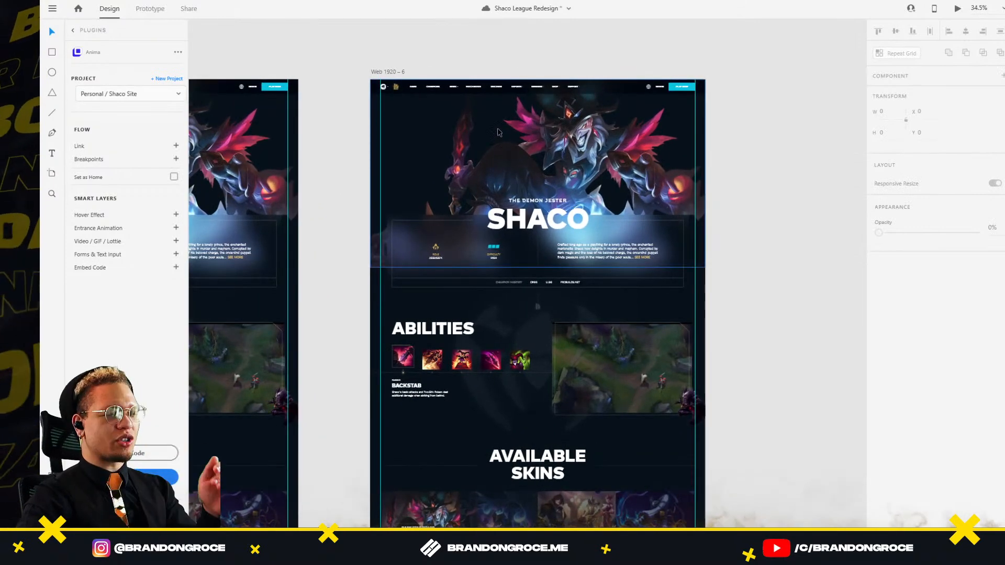
left_click_drag(380, 57, 388, 54)
left_click(395, 71)
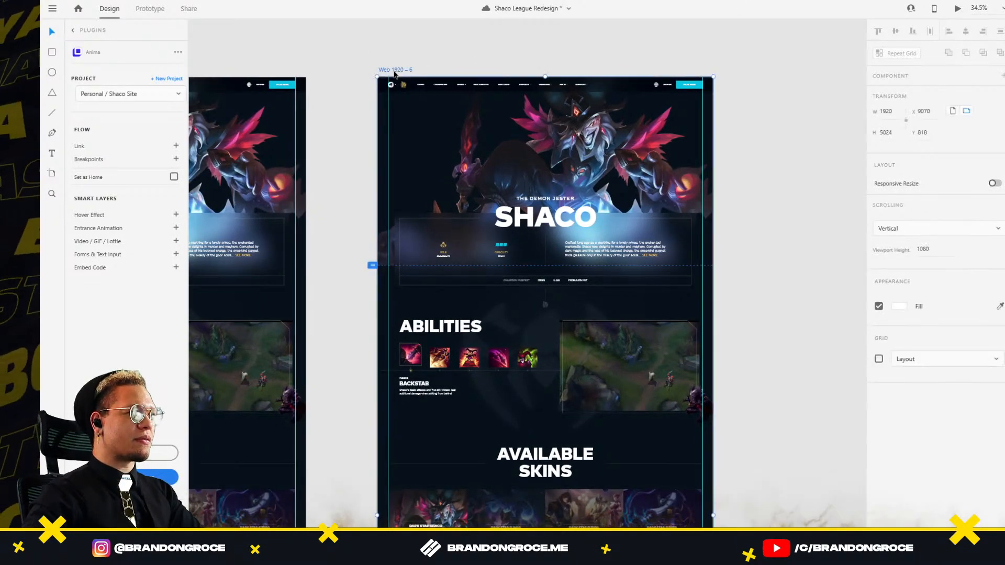
scroll(516, 212, "up", 5)
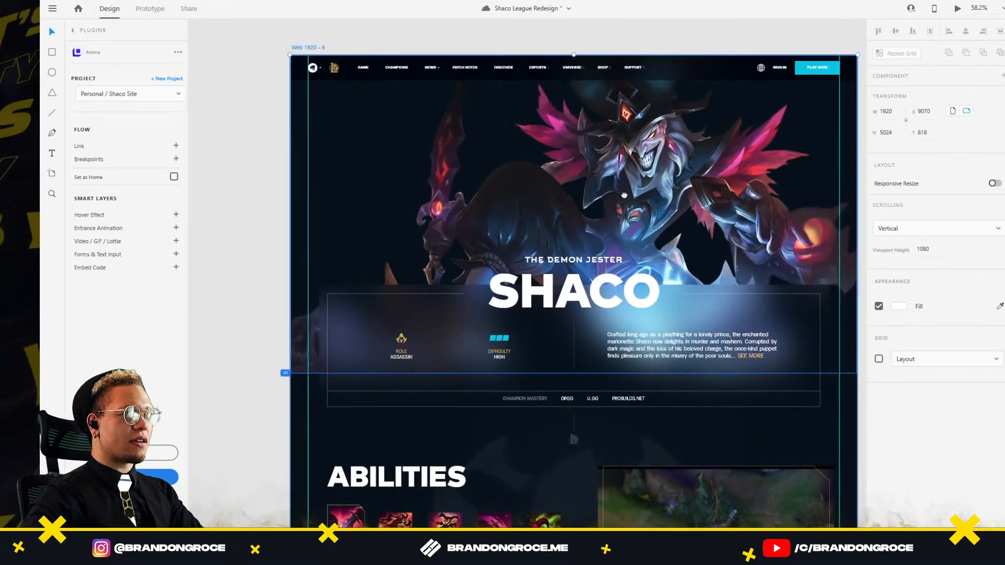
left_click_drag(624, 195, 566, 196)
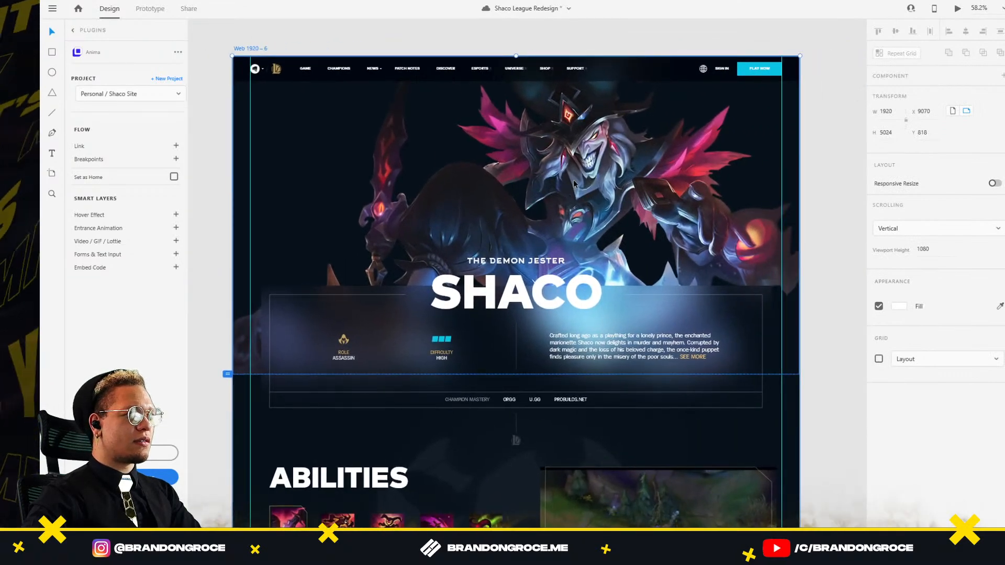
scroll(660, 204, "down", 5)
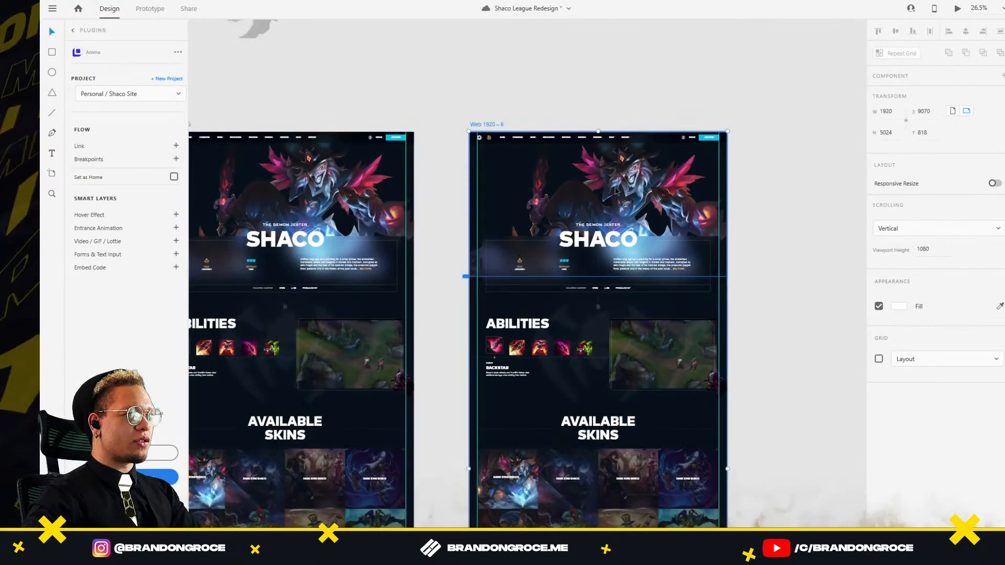
left_click_drag(617, 192, 641, 199)
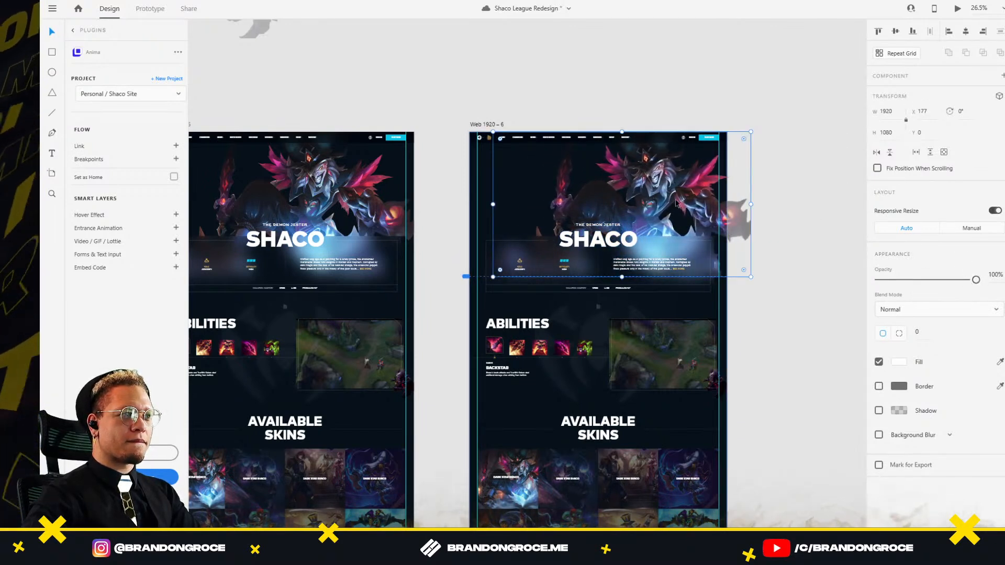
key("ctrl+z")
Step: Move the Web 1920 – 5 artboard to the far side of Web 1920 – 6, at about X 11446
scroll(496, 109, "down", 4)
left_click_drag(345, 117, 632, 117)
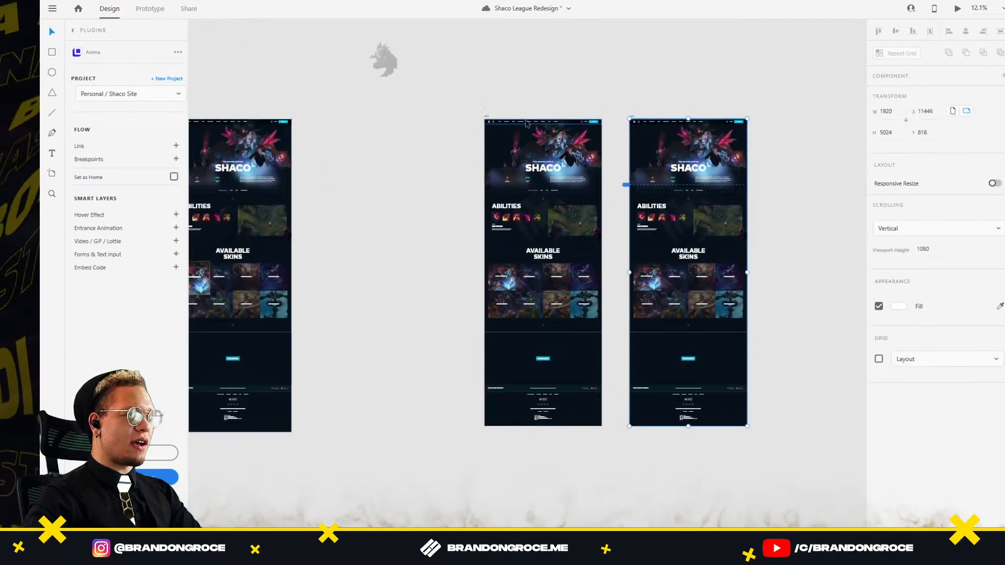
left_click(487, 118)
left_click_drag(543, 426, 562, 184)
key("ctrl+z")
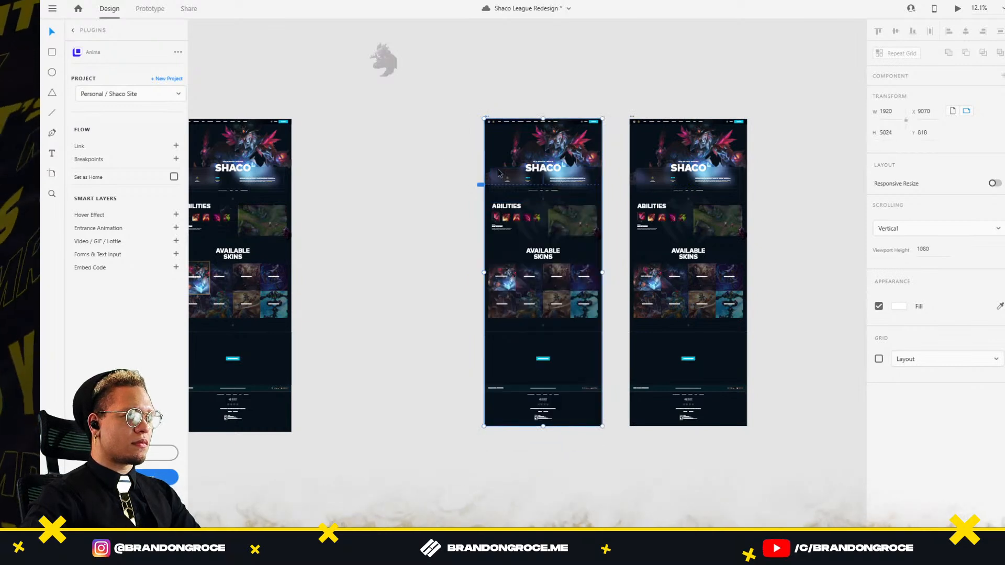
Step: Group all the contents of the Web 1920 – 6 artboard and shorten the artboard to about 1071 px high
left_click(455, 102)
left_click_drag(455, 103, 614, 457)
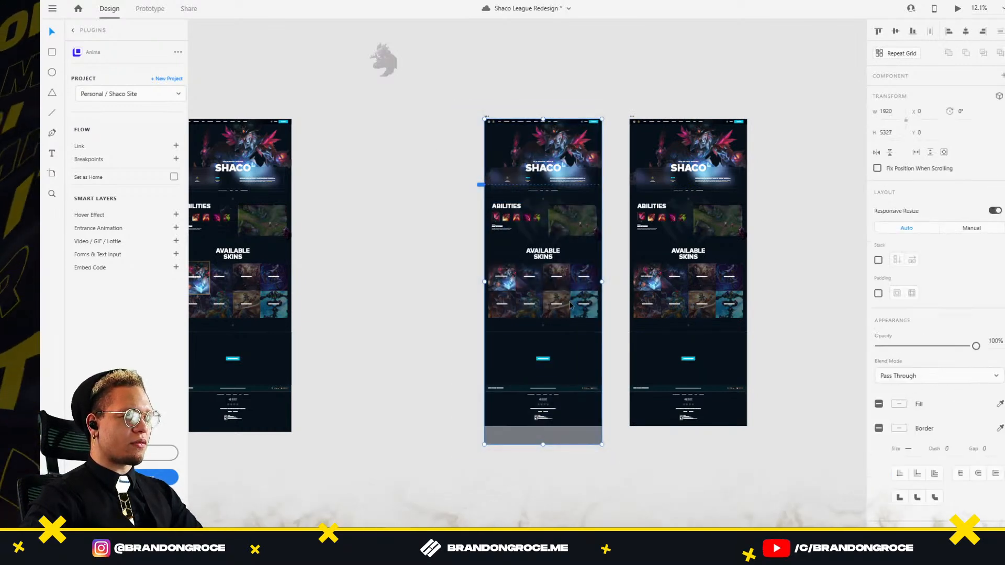
left_click(487, 116)
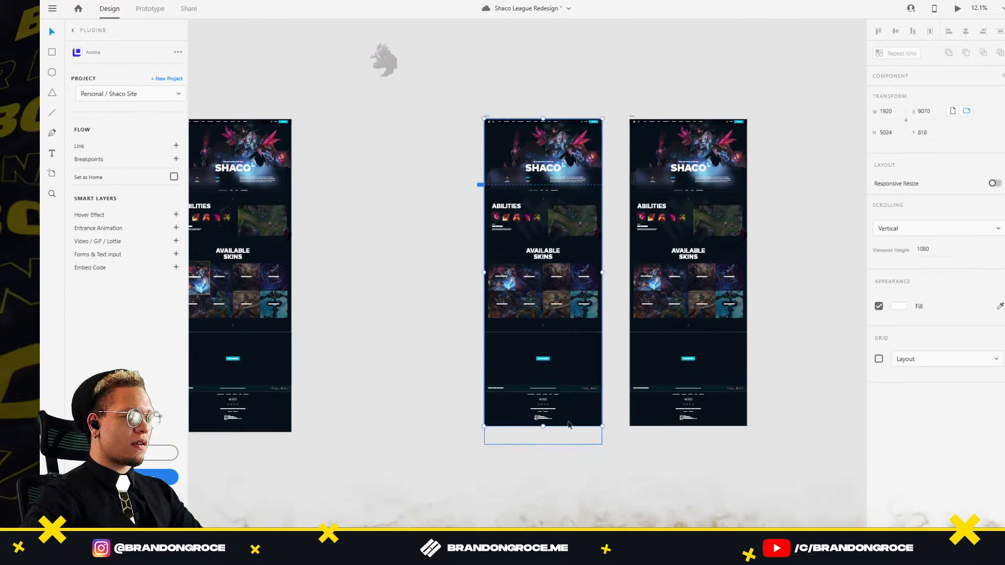
left_click_drag(543, 426, 576, 185)
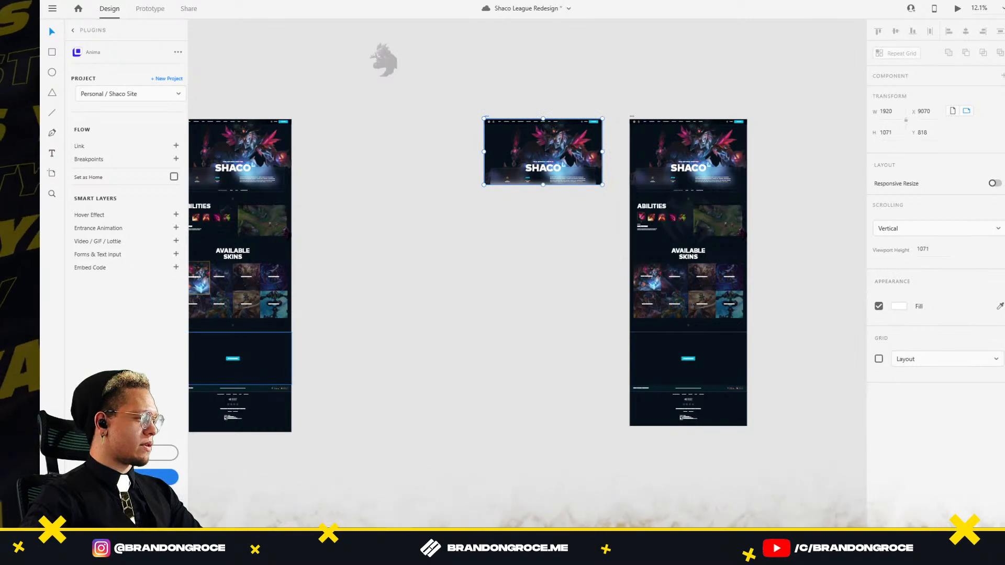
left_click(483, 275)
Step: Extend the lower edge of the Web 1920 – 6 artboard slightly so its height is 1074 px
scroll(601, 124, "up", 5, "ctrl")
scroll(602, 126, "up", 2, "ctrl")
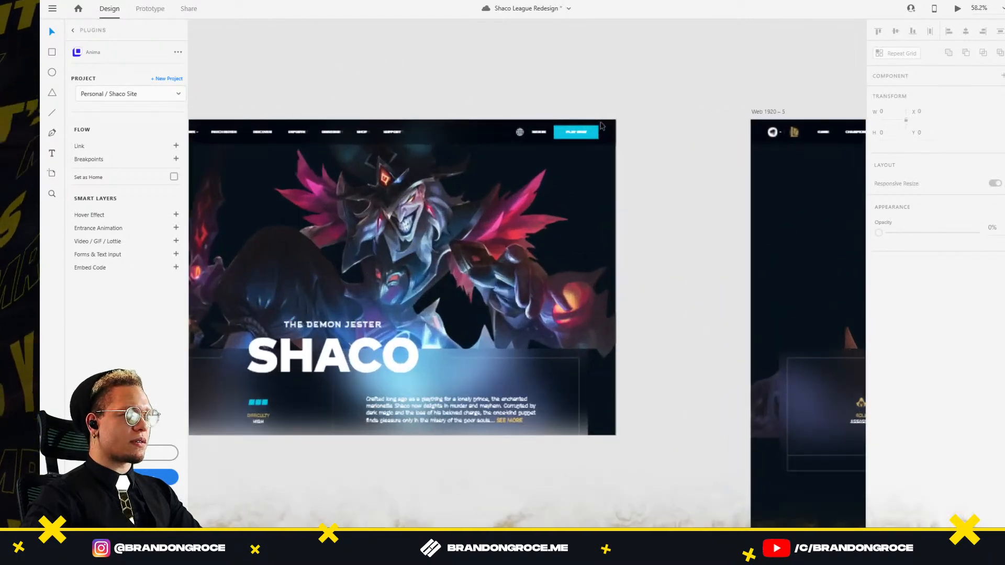
scroll(603, 125, "down", 1, "ctrl")
left_click_drag(374, 117, 607, 94)
left_click(427, 89)
scroll(636, 413, "up", 6, "ctrl")
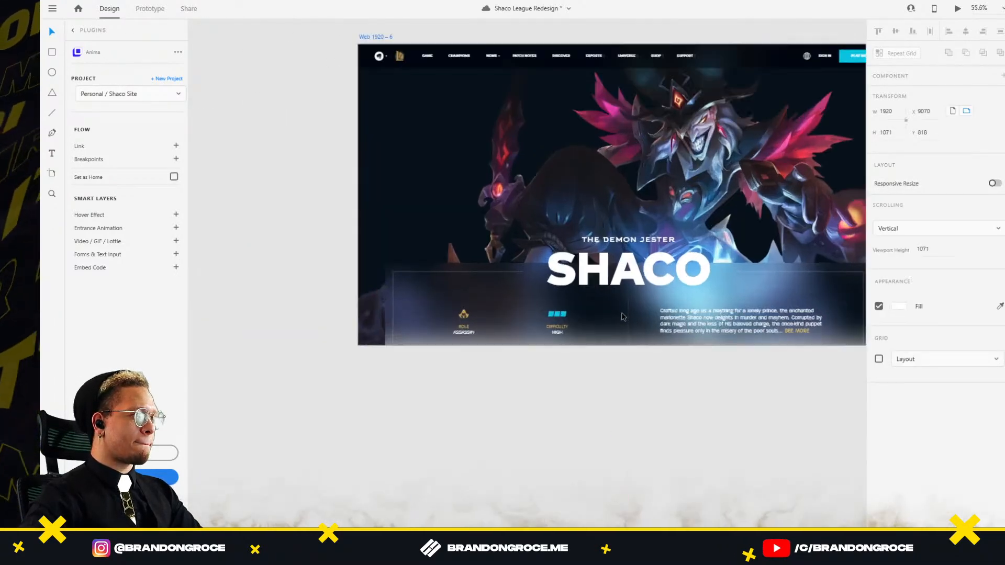
mouse_move(640, 413)
left_mouse_down()
mouse_move(639, 444)
mouse_move(644, 415)
left_mouse_up()
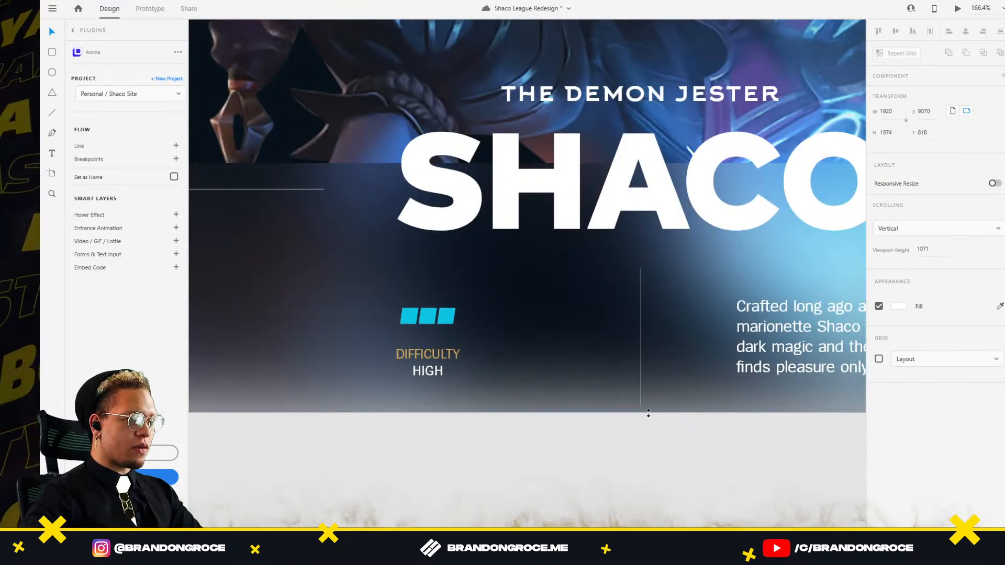
left_click(734, 421)
scroll(734, 421, "down", 10, "ctrl")
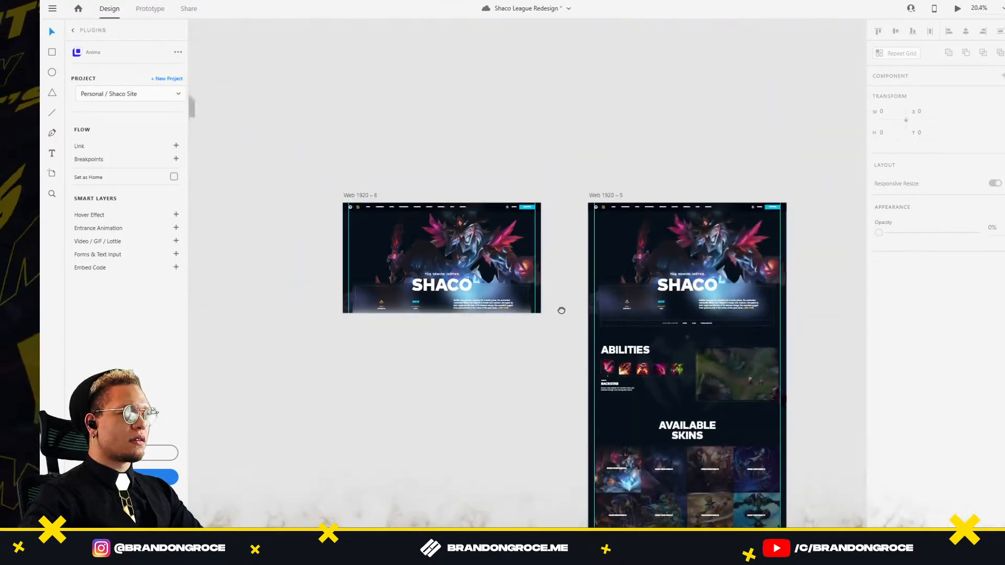
left_click_drag(562, 310, 774, 126)
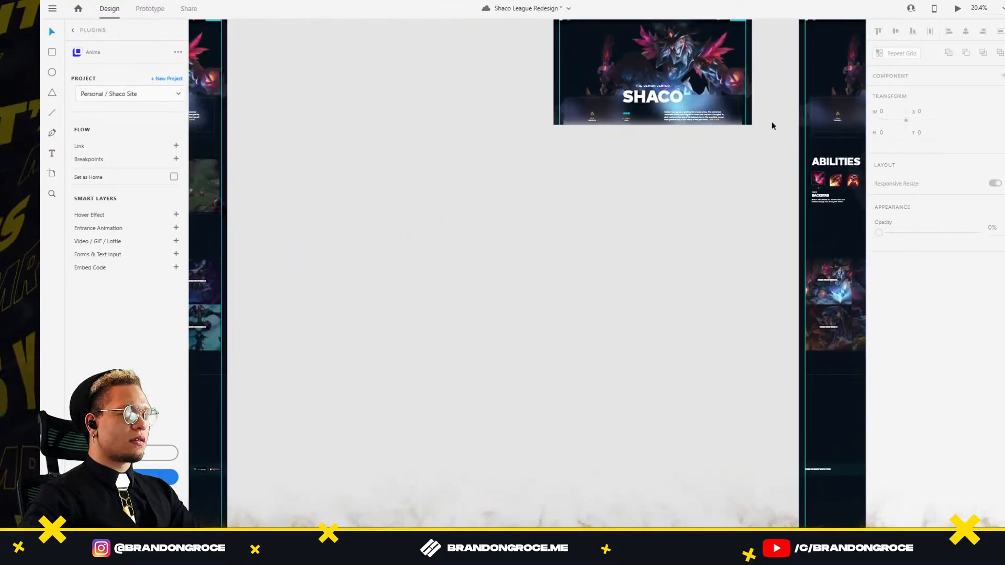
left_click_drag(540, 188, 623, 267)
scroll(704, 315, "down", 3, "ctrl")
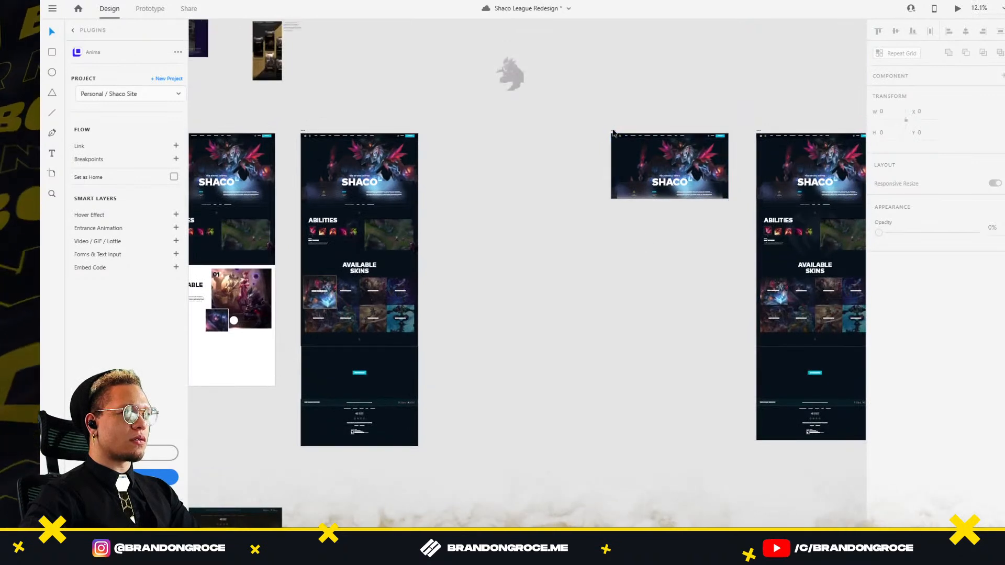
Step: Duplicate the shortened Web 1920 – 6 artboard beside the original, shift the full-length artboard away and place Web 1920 – 6 at about X 10438
left_click_drag(613, 131, 454, 131, "alt")
left_click_drag(704, 94, 424, 104)
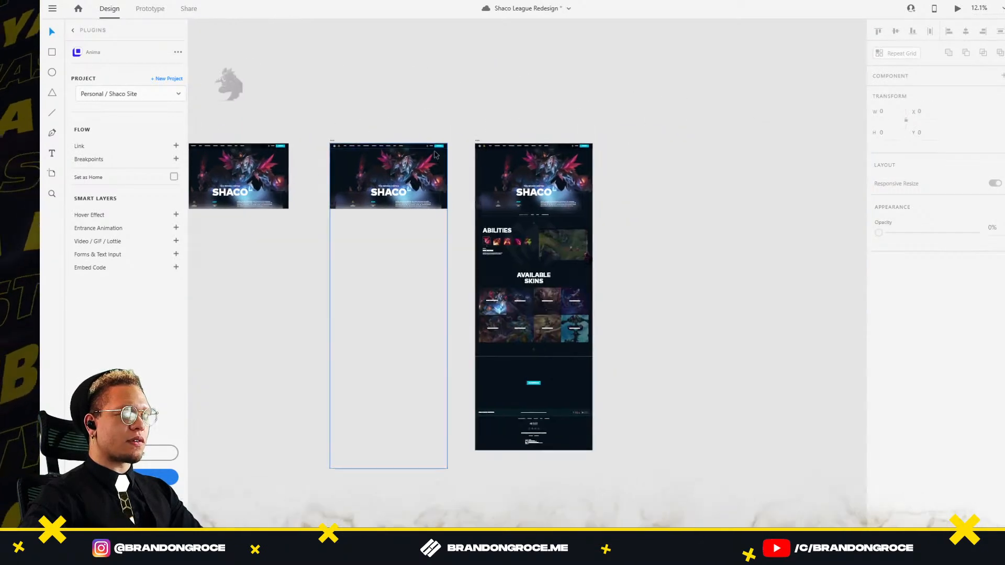
left_click_drag(333, 145, 347, 147)
left_click_drag(480, 143, 553, 140)
left_click_drag(359, 140, 427, 139)
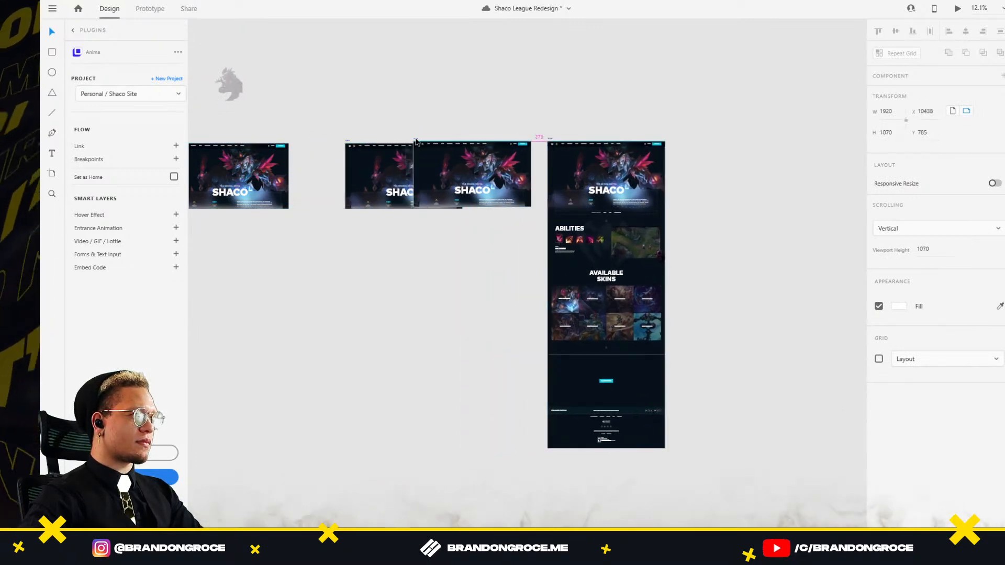
Step: Move the full-length artboard below the row and place another copy of Web 1920 – 6 at about X 12651
left_click_drag(550, 142, 502, 414)
left_click(427, 140)
left_click_drag(426, 141, 562, 141, "alt")
Step: Shift the Shaco character image in Web 1920 – 6 sideways to X 430 and set its opacity to 0%
scroll(454, 163, "up", 4)
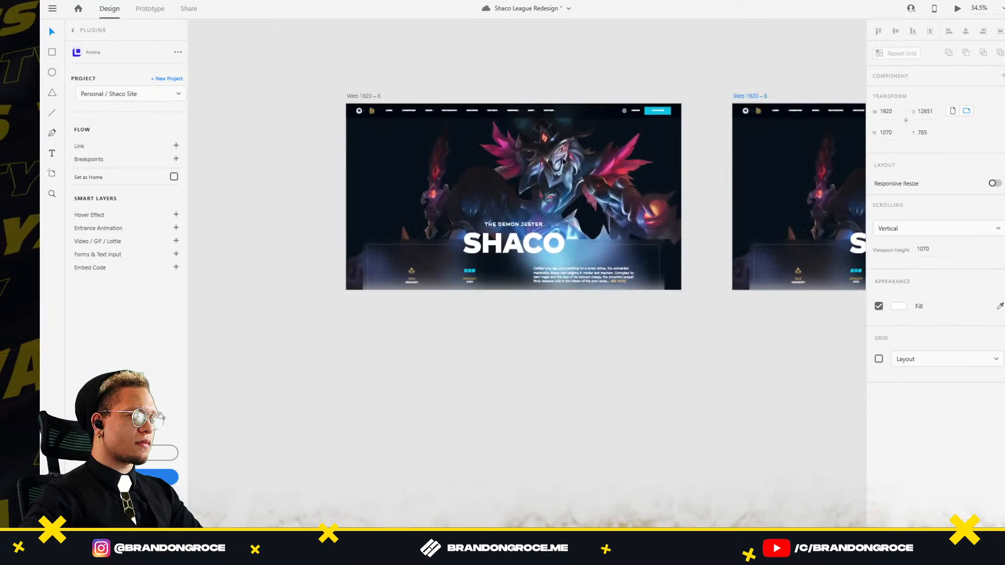
left_click(561, 171)
double_click(558, 172)
left_click_drag(542, 171, 617, 173)
left_click_drag(975, 270, 696, 262)
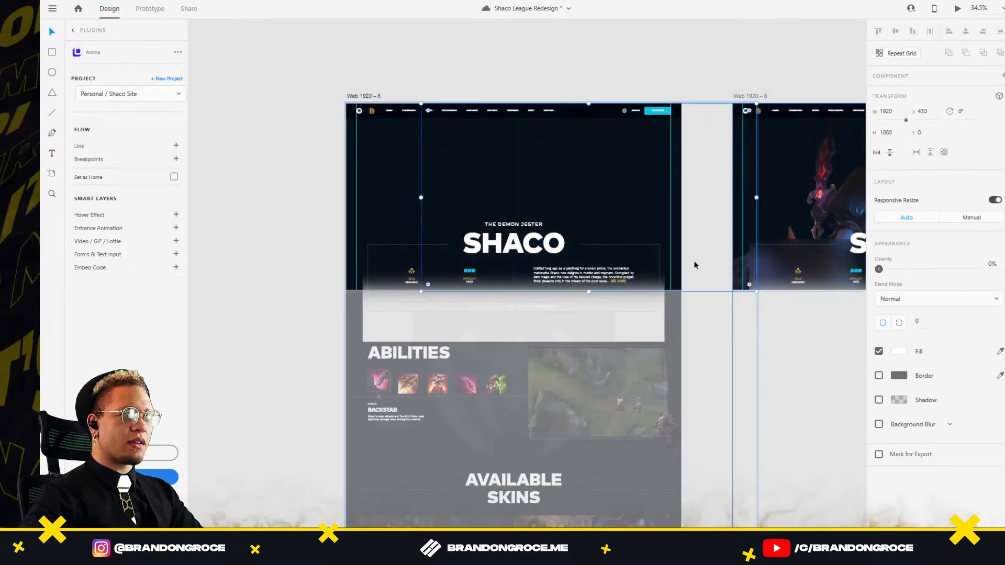
Step: Lower the SHACO heading to about Y 776 and the THE DEMON JESTER subtitle to about Y 748
scroll(505, 249, "up", 3)
left_click(539, 232)
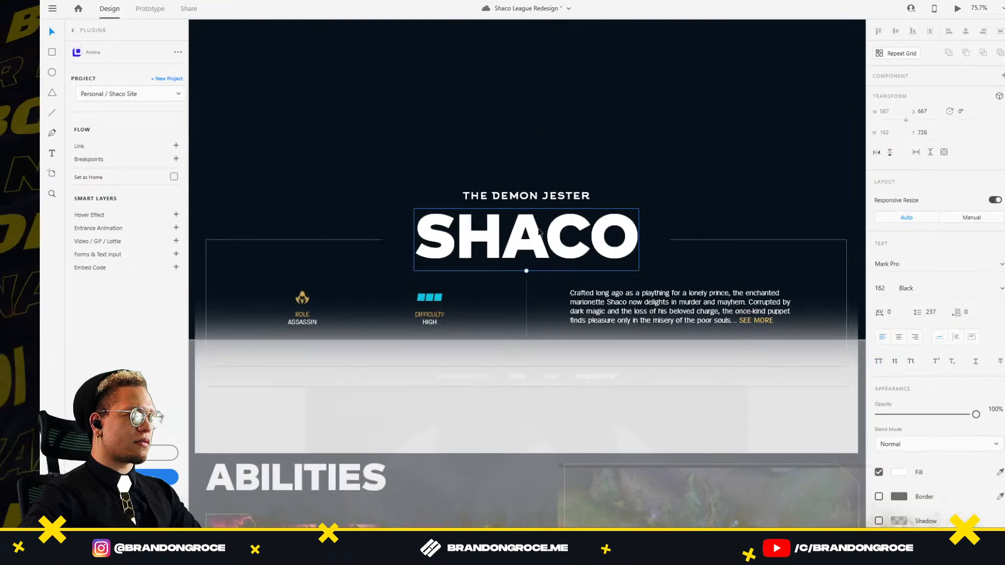
left_click(530, 202, "shift")
left_click_drag(532, 233, 530, 252)
left_click(568, 170)
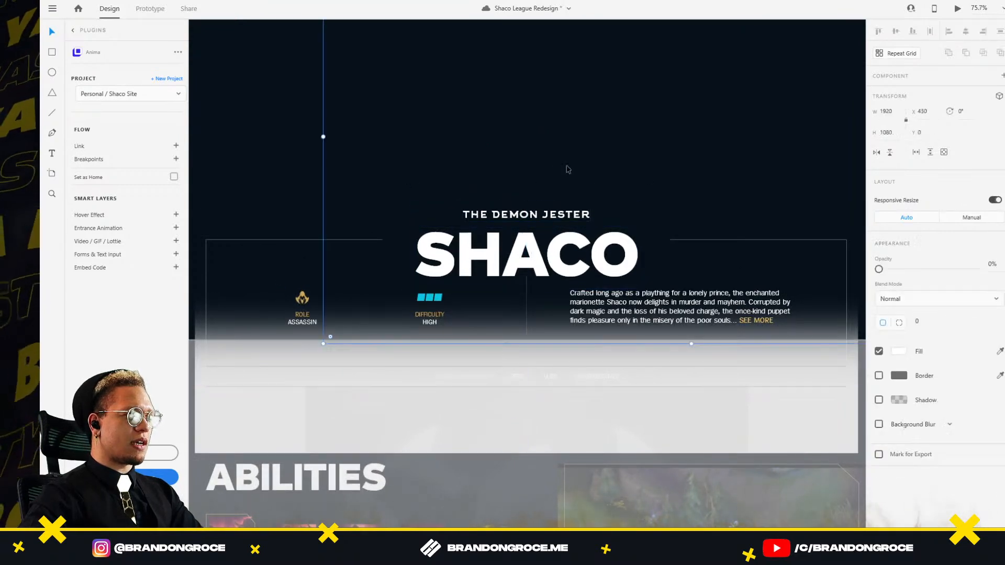
left_click_drag(526, 214, 526, 225)
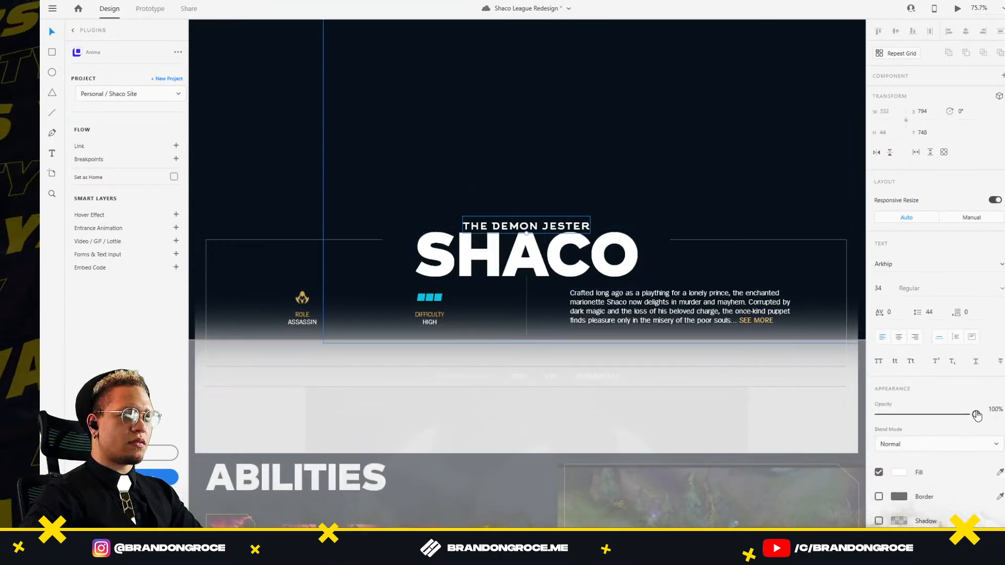
Step: Set the opacity of the THE DEMON JESTER subtitle and the SHACO heading to 0%
left_click_drag(977, 415, 864, 413)
left_click(550, 254)
left_click_drag(976, 417, 709, 407)
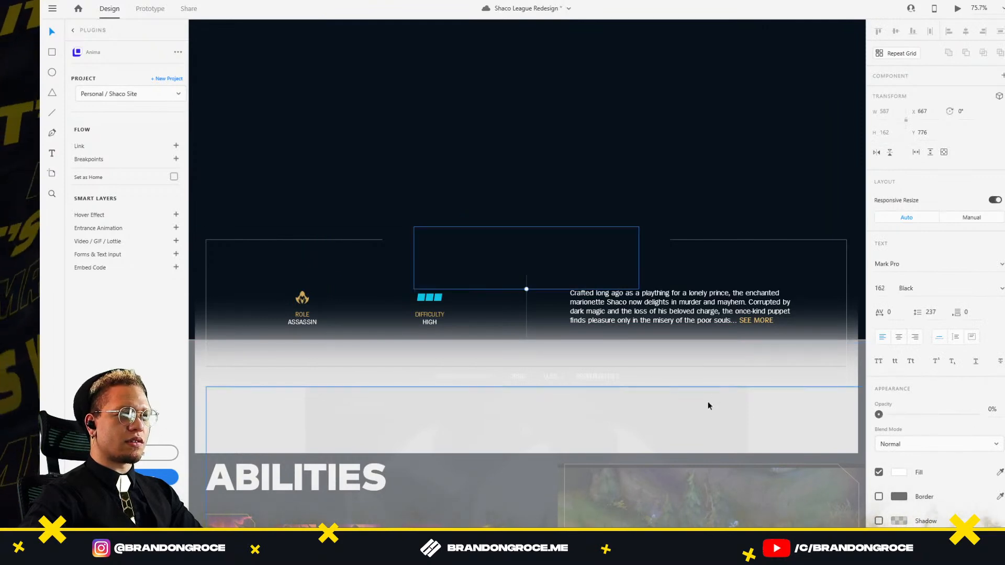
Step: Move the role and difficulty group down to about Y 956 and set its opacity to 0%
scroll(595, 269, "down", 5)
left_click(316, 162)
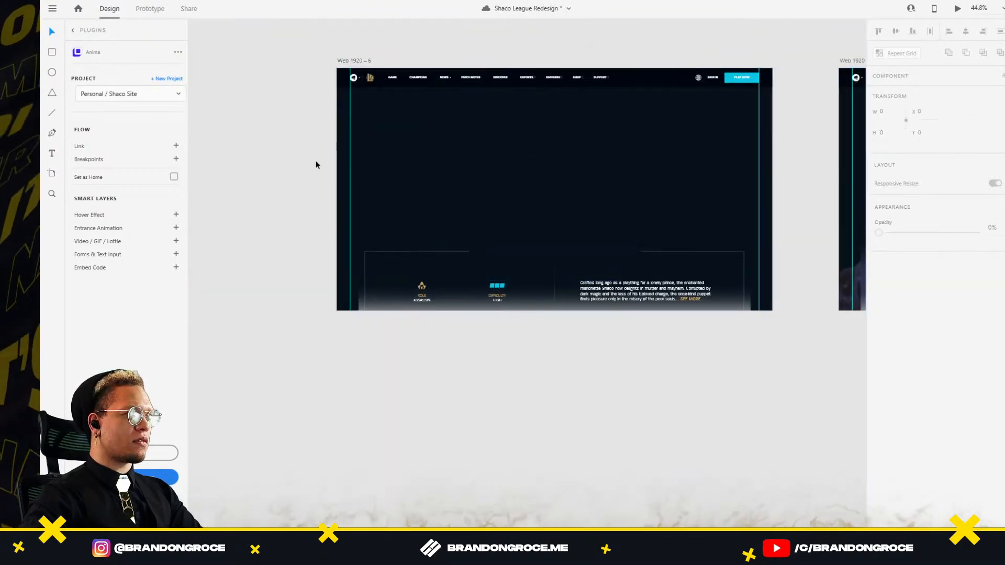
left_click(422, 292)
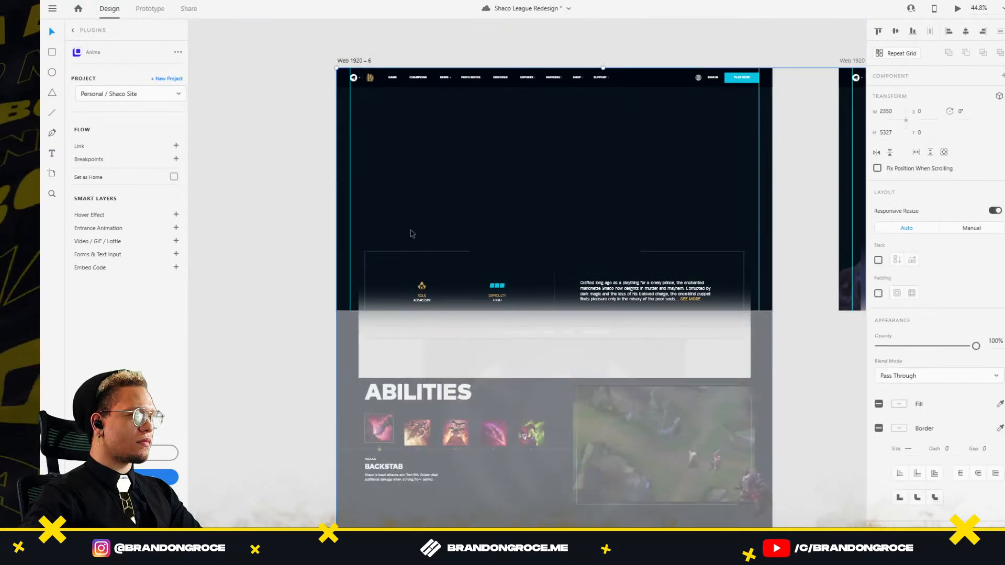
scroll(444, 292, "up", 5)
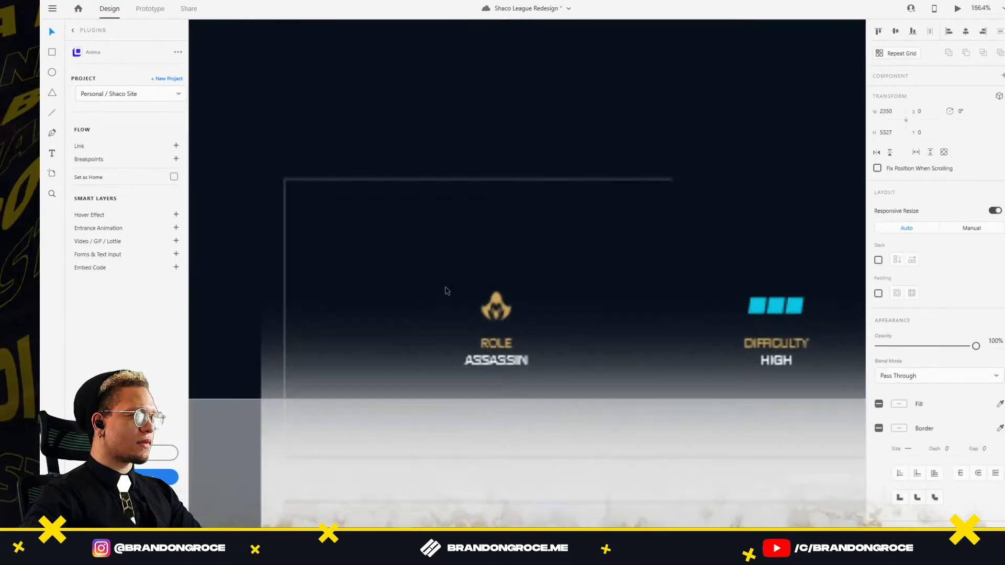
left_click(497, 301)
left_click_drag(497, 301, 497, 319)
left_click_drag(977, 336, 664, 330)
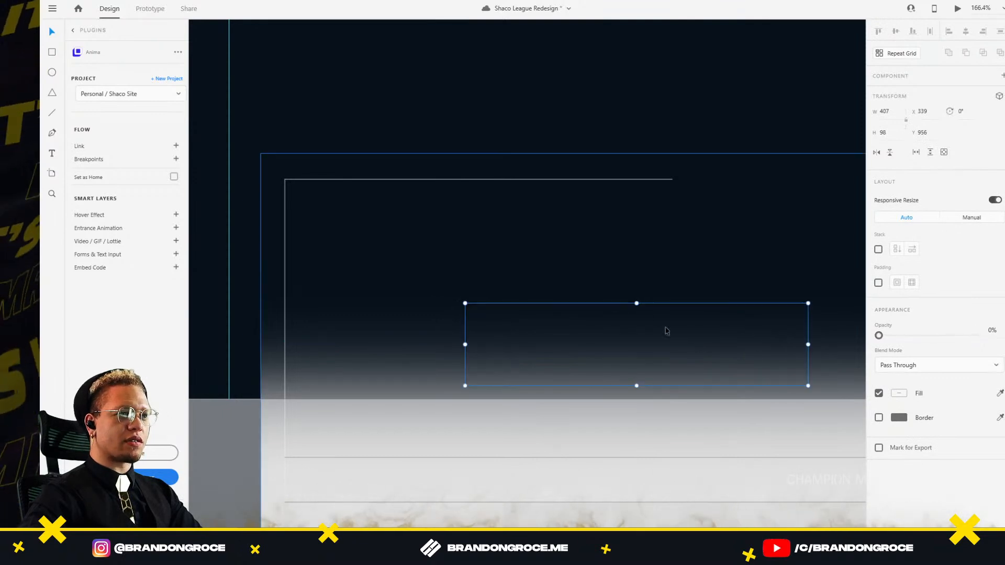
Step: Lower the champion description paragraph to about Y 959 and set its opacity to 0%
scroll(700, 249, "down", 4)
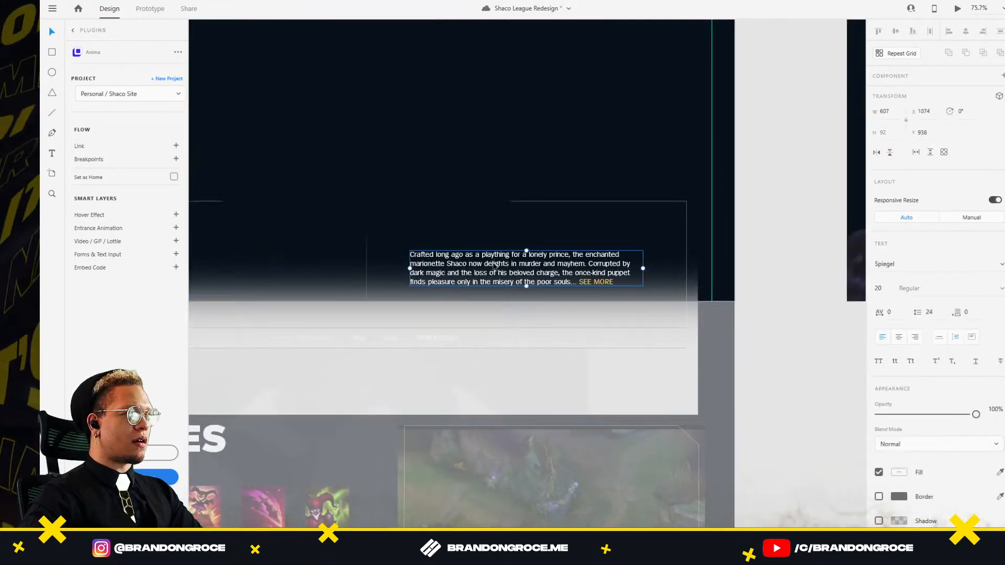
left_click_drag(492, 260, 492, 268)
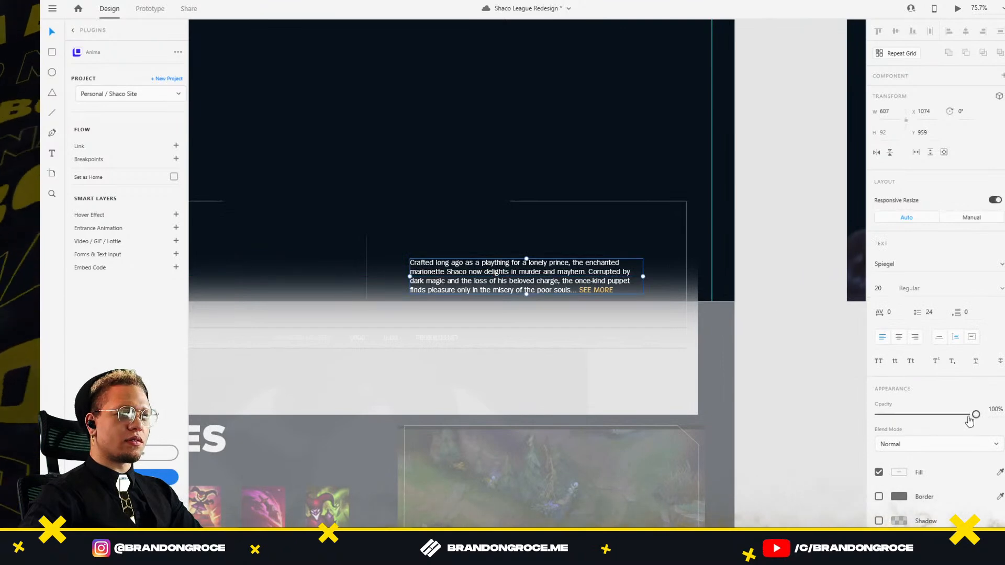
left_click_drag(974, 416, 733, 392)
Step: Set the opacity of both thin frame outlines around the hero details in Web 1920 – 6 to 0%
scroll(409, 244, "down", 2)
left_click_drag(262, 230, 599, 252)
scroll(618, 259, "up", 4)
left_click(608, 253)
left_click_drag(767, 251, 298, 203)
left_click_drag(813, 210, 454, 193)
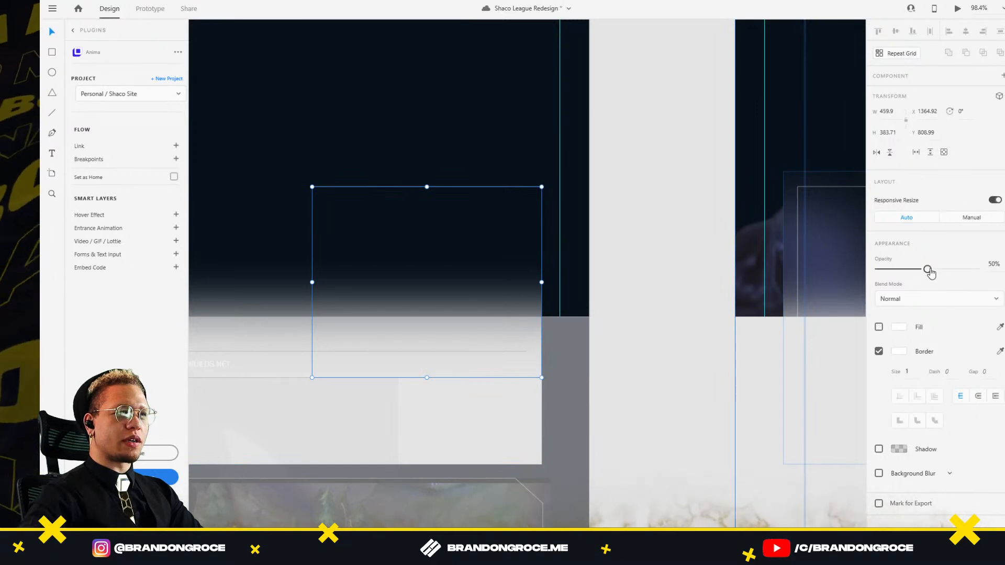
left_click_drag(929, 271, 679, 271)
left_click_drag(388, 175, 385, 197)
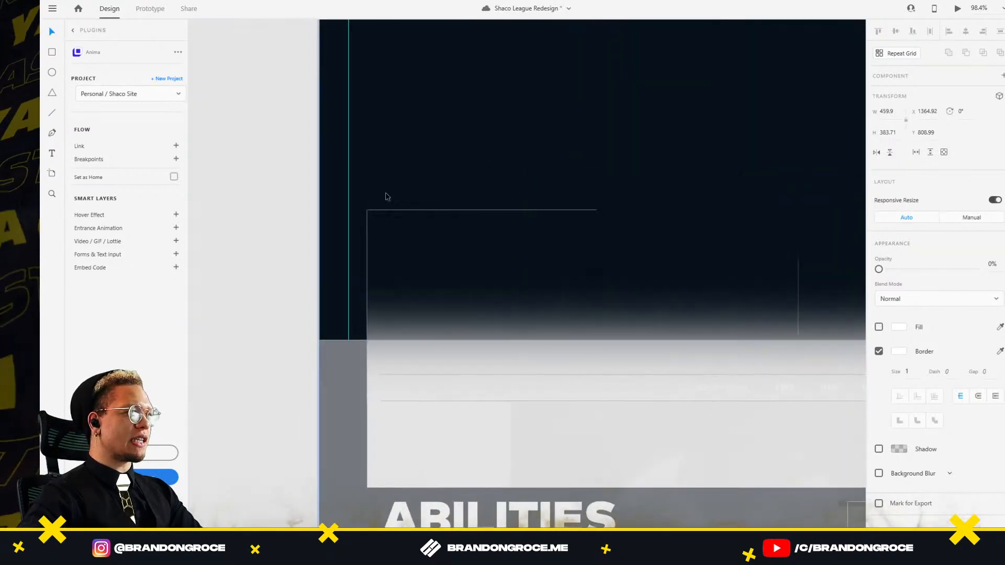
left_click(367, 212)
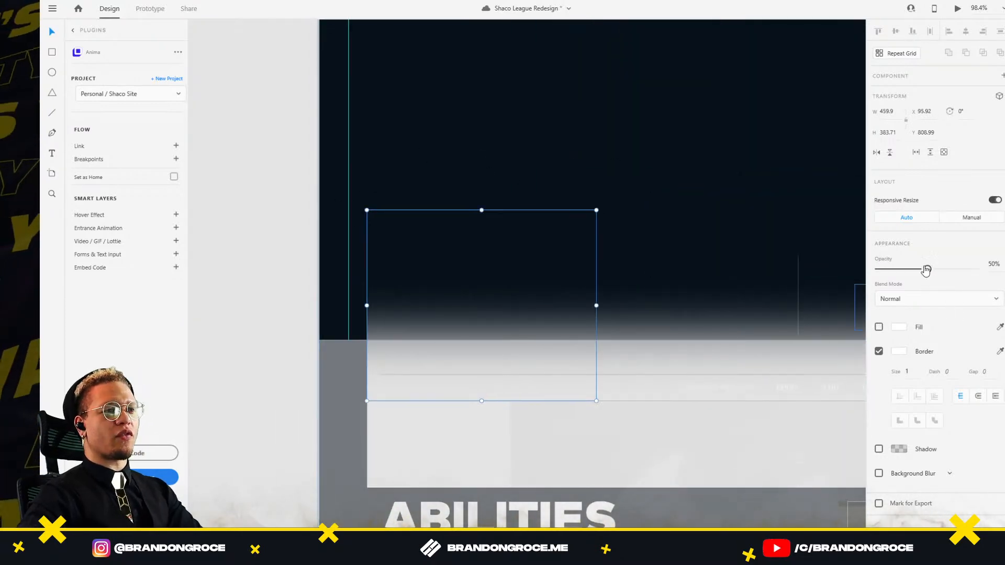
left_click_drag(927, 270, 699, 275)
scroll(436, 128, "down", 5)
left_click(493, 187)
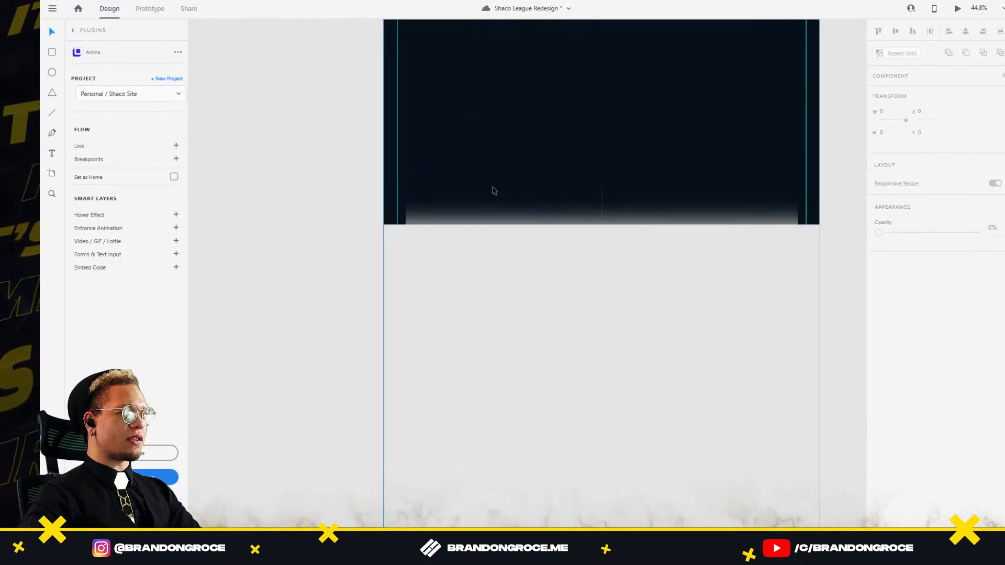
left_click(542, 209)
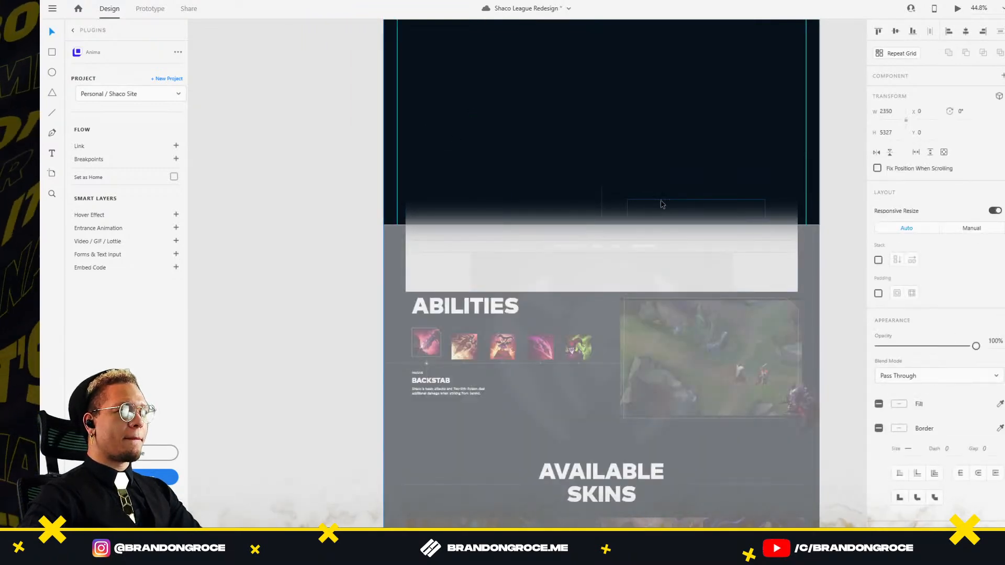
left_click_drag(611, 206, 611, 229)
key("ctrl+z")
Step: Raise the background-blur panel behind the hero details to Y 481 and set its opacity to 0%
left_click(481, 179, "ctrl")
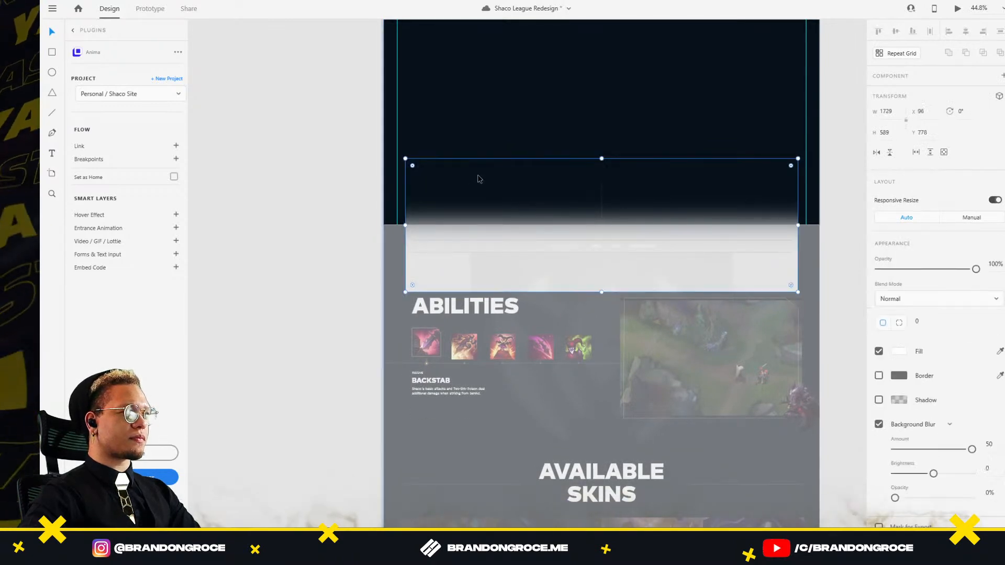
left_click_drag(513, 181, 508, 118)
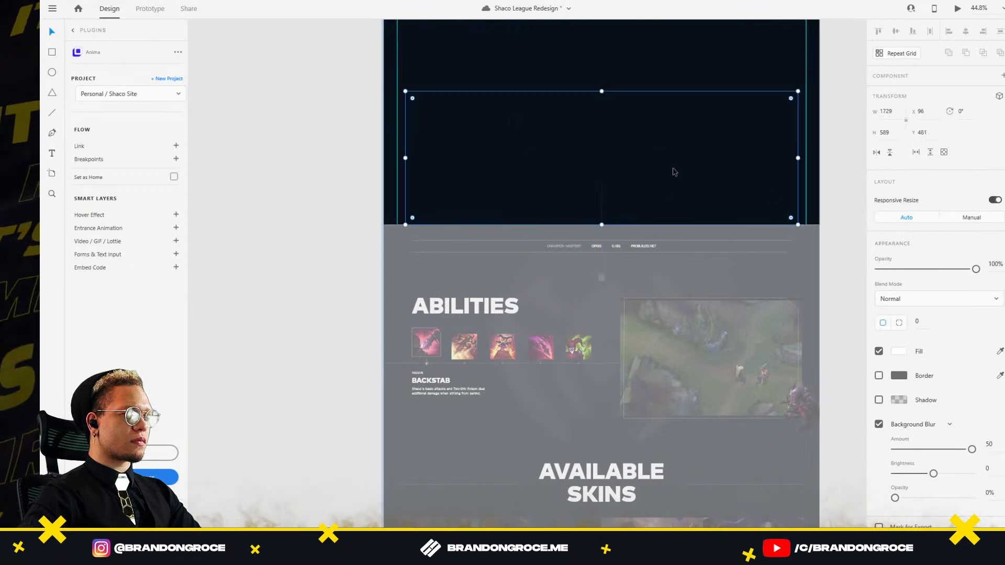
left_click_drag(977, 269, 833, 291)
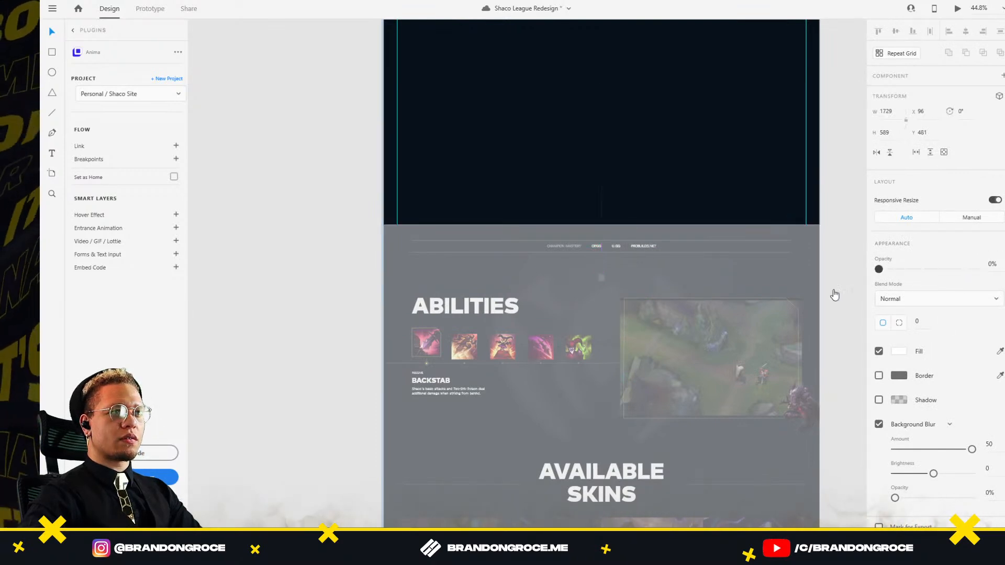
Step: Group the navigation bar's logos, links, button and background in the Web 1920 – 6 artboard
left_click_drag(824, 84, 723, 269)
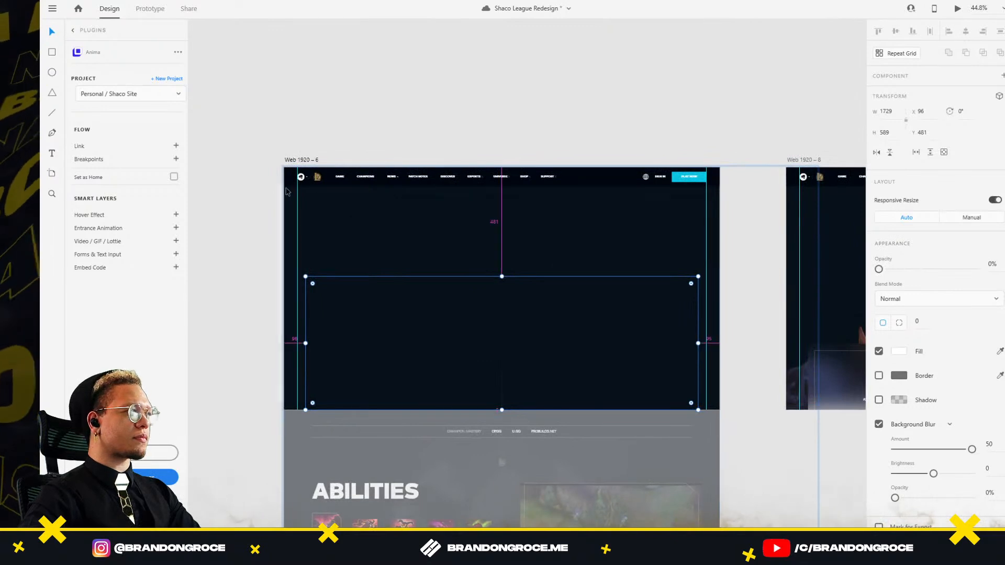
scroll(309, 187, "up", 4)
left_click(330, 169)
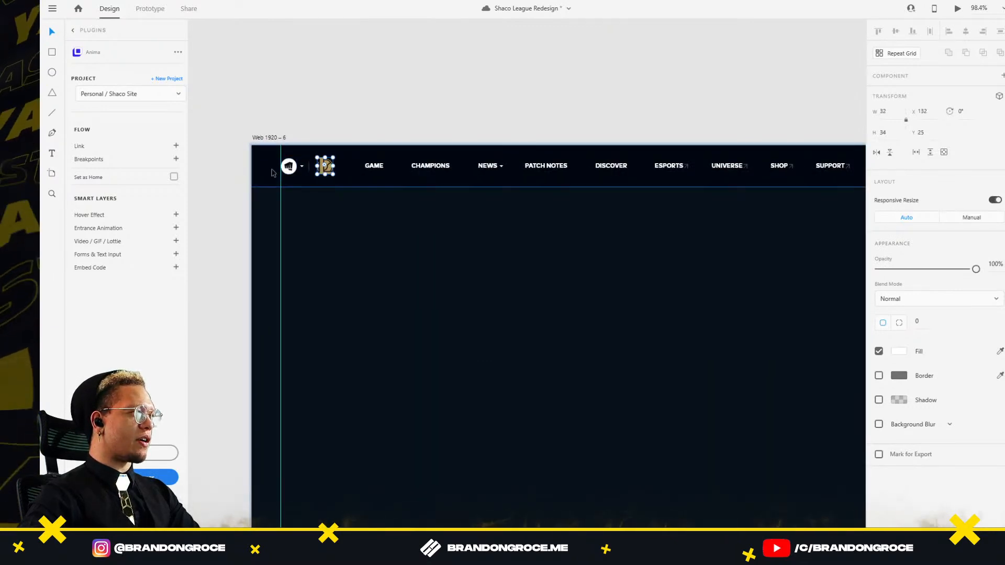
left_click(289, 167)
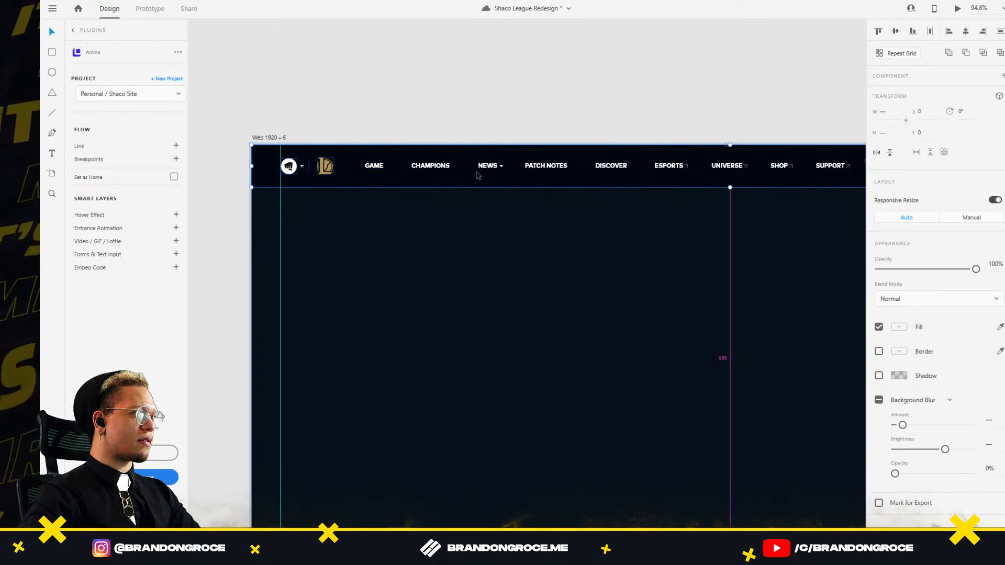
scroll(482, 171, "down", 5)
left_click_drag(348, 152, 792, 183)
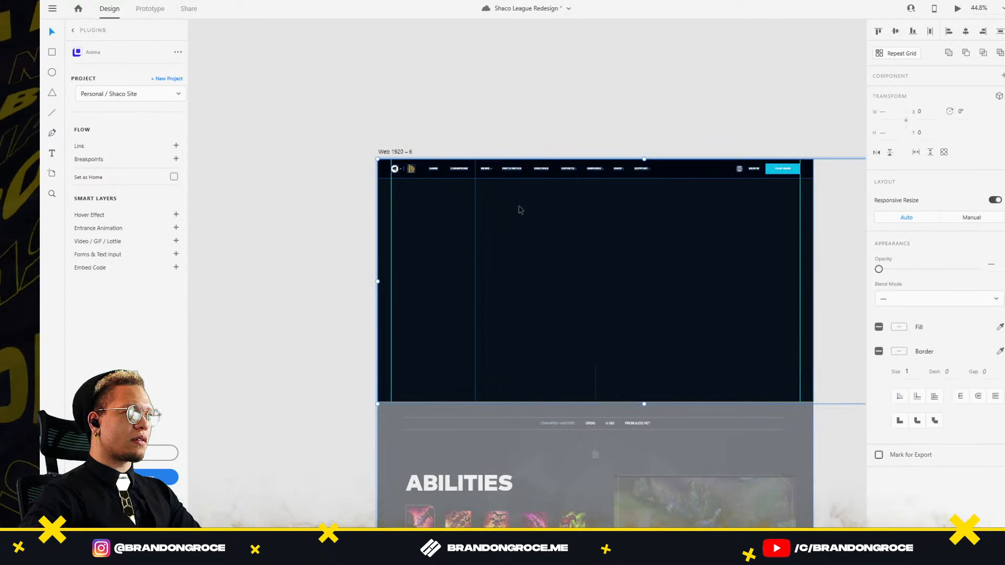
scroll(559, 230, "right", 3)
left_click(503, 157)
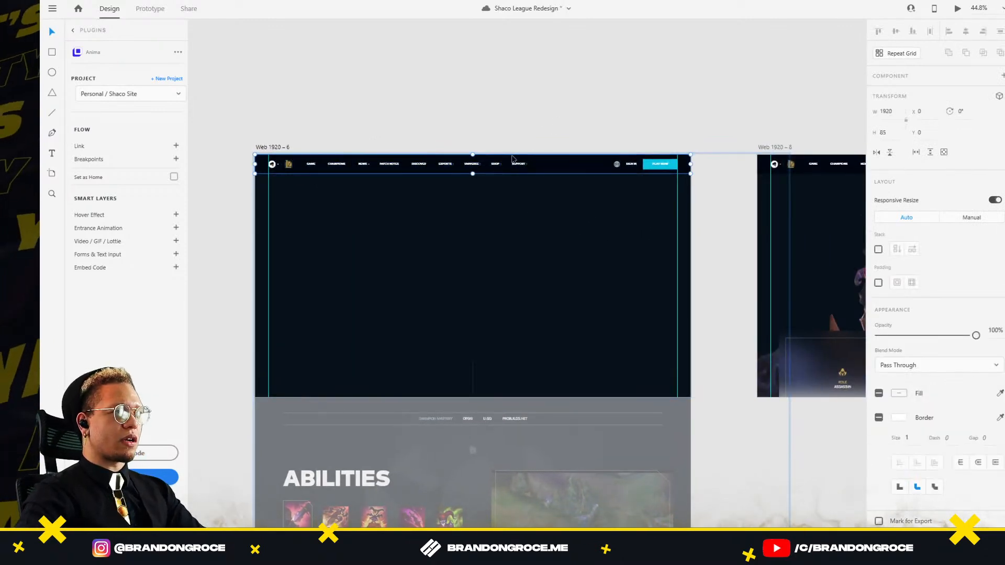
Step: Move the navigation bar group up to about Y -77, mostly above the artboard, and set its opacity to 0%
scroll(408, 172, "up", 3)
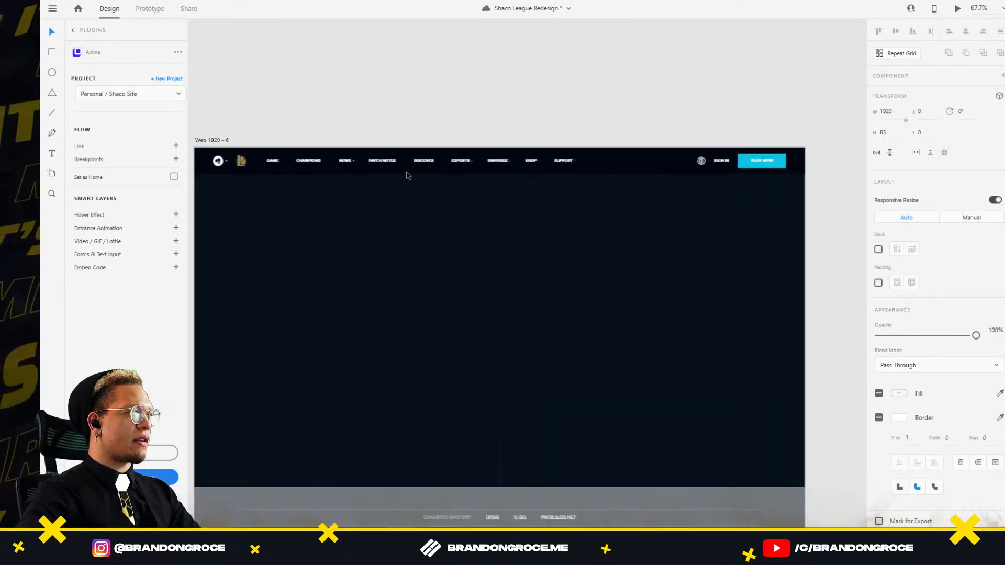
left_click_drag(445, 158, 448, 127)
left_click_drag(976, 335, 878, 335)
left_click(569, 64)
scroll(627, 63, "down", 3)
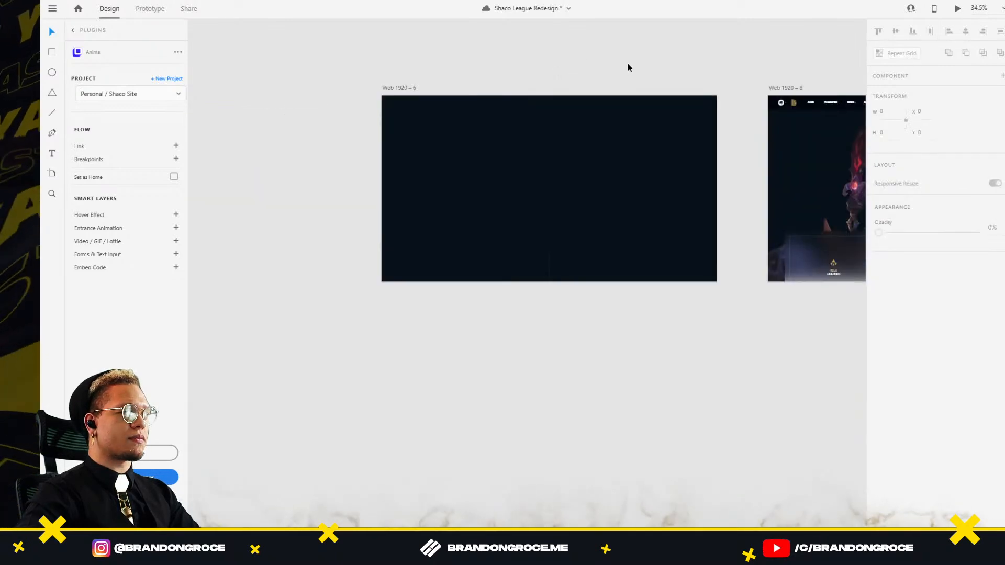
Step: Save the Shaco League Redesign document
scroll(505, 253, "up", 3)
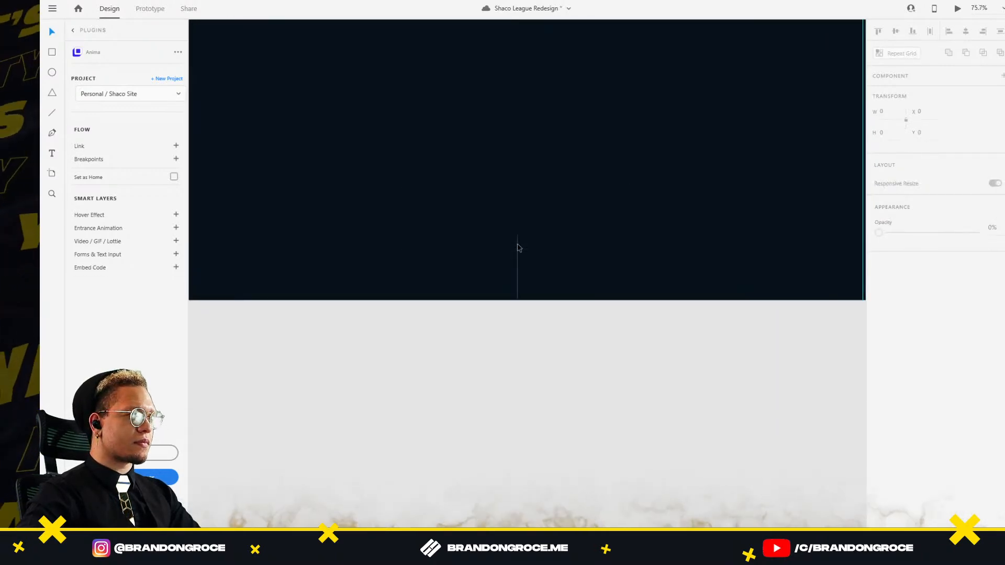
key("ctrl+z")
scroll(556, 216, "down", 3)
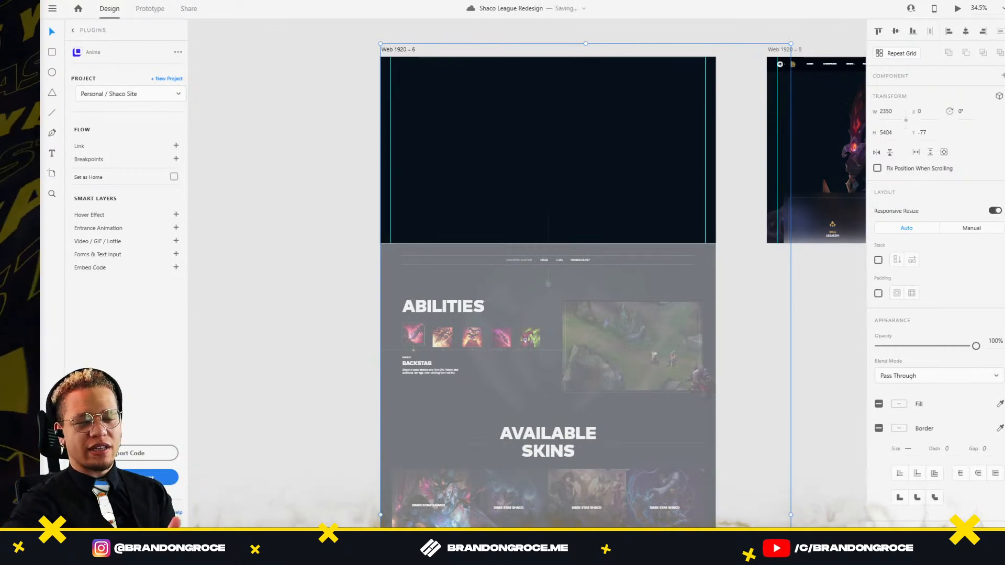
Step: Examine the background-blur panel and SHACO title in the hero of the Web 1920 – 8 artboard
key("alt+Tab")
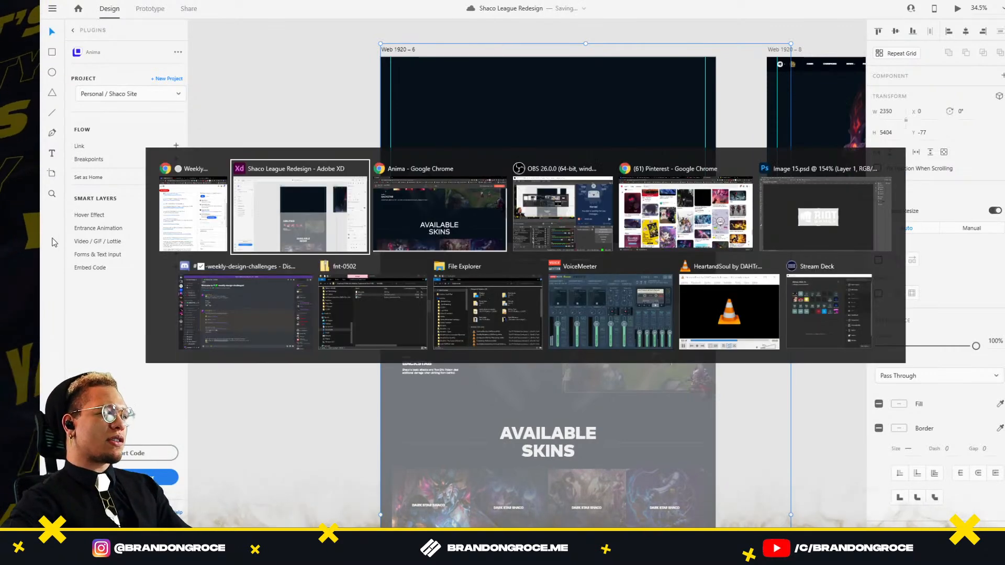
left_click_drag(558, 168, 279, 248)
left_click(620, 372)
left_click_drag(803, 325, 503, 316)
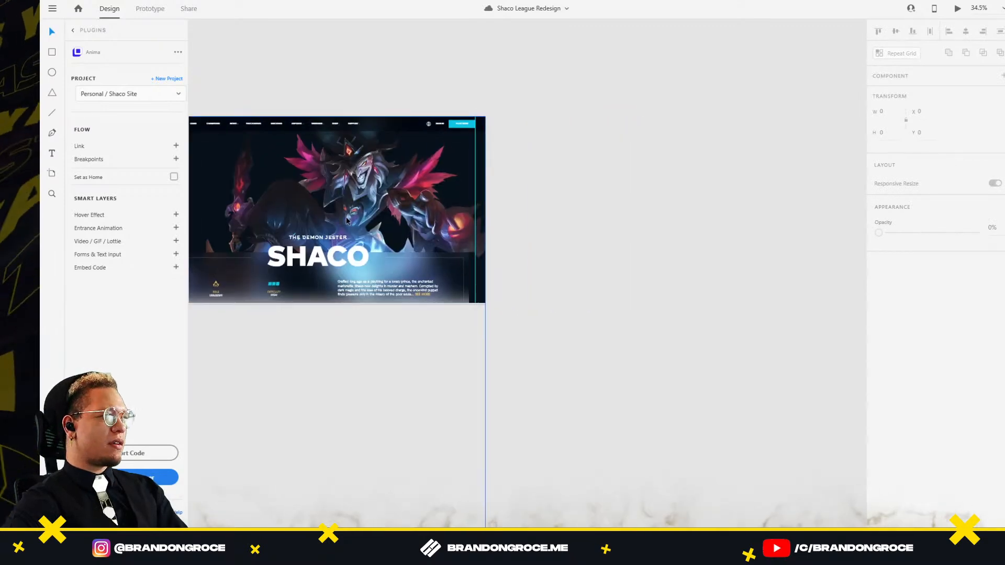
left_click_drag(359, 229, 461, 252)
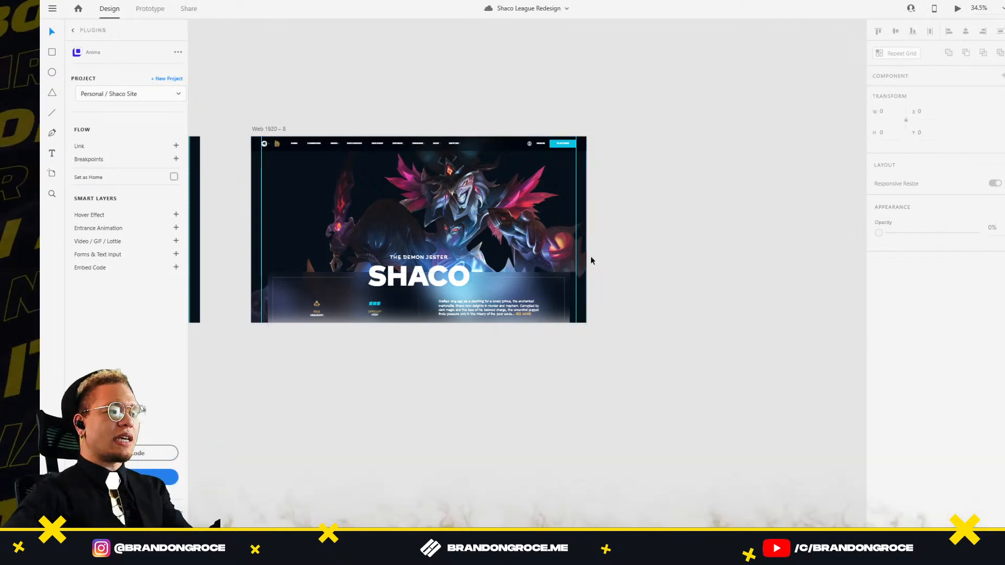
scroll(539, 300, "up", 3)
scroll(539, 299, "up", 2)
left_click(462, 251)
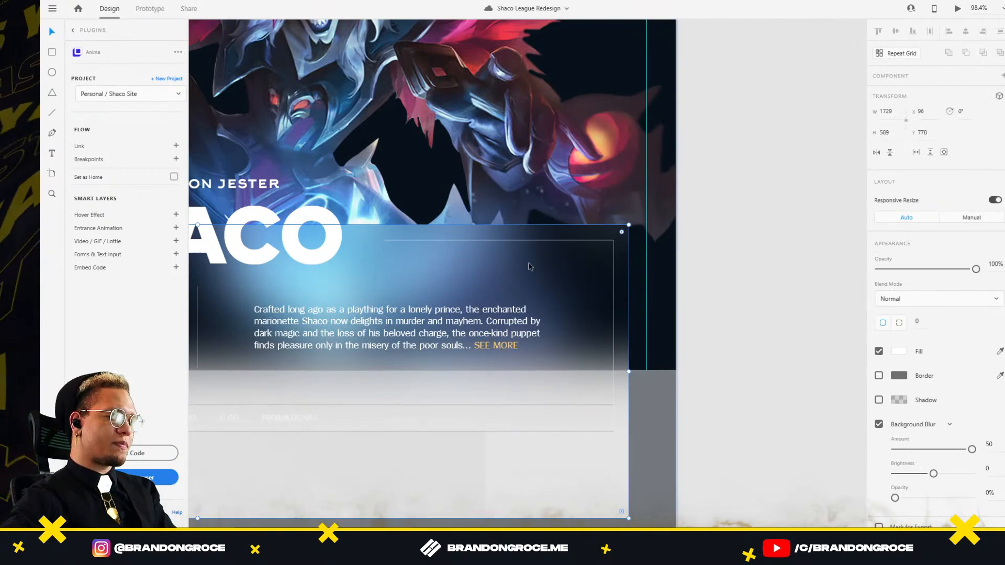
scroll(381, 268, "left", 5)
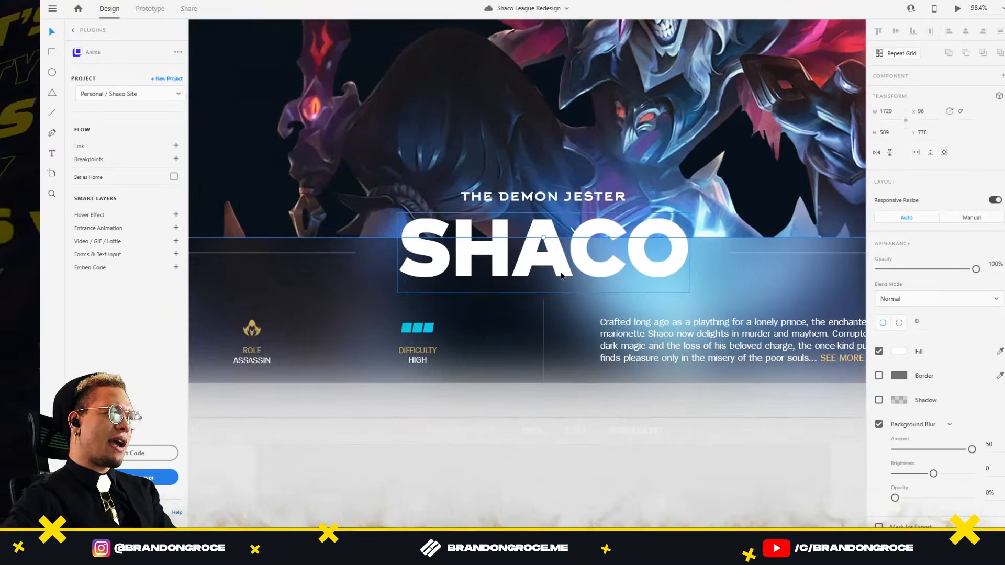
left_click(534, 265)
Step: Switch to Anima in Chrome and check the Shaco Site project in the Personal team for synced screens
key("alt+Tab")
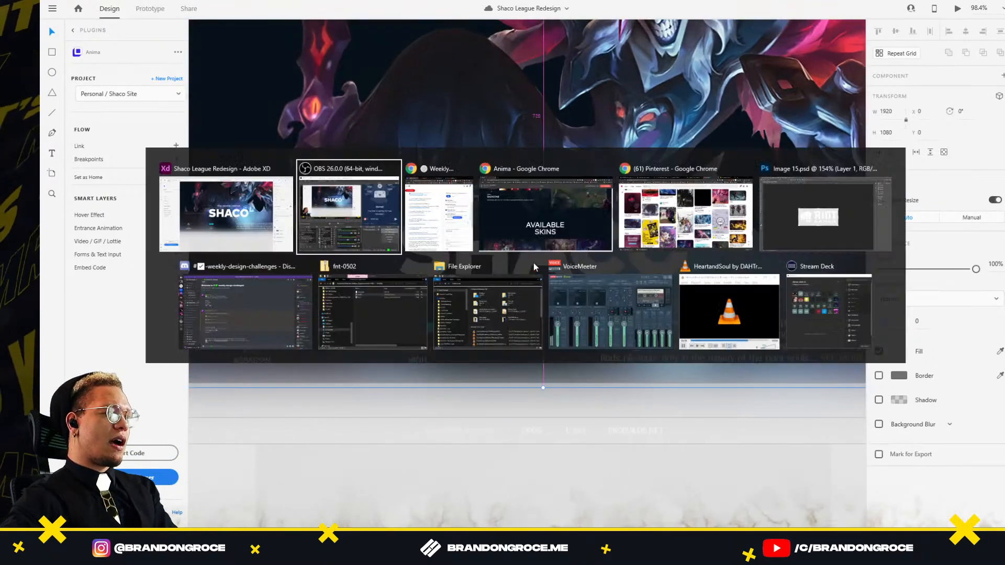
left_click(568, 203)
left_click(80, 48)
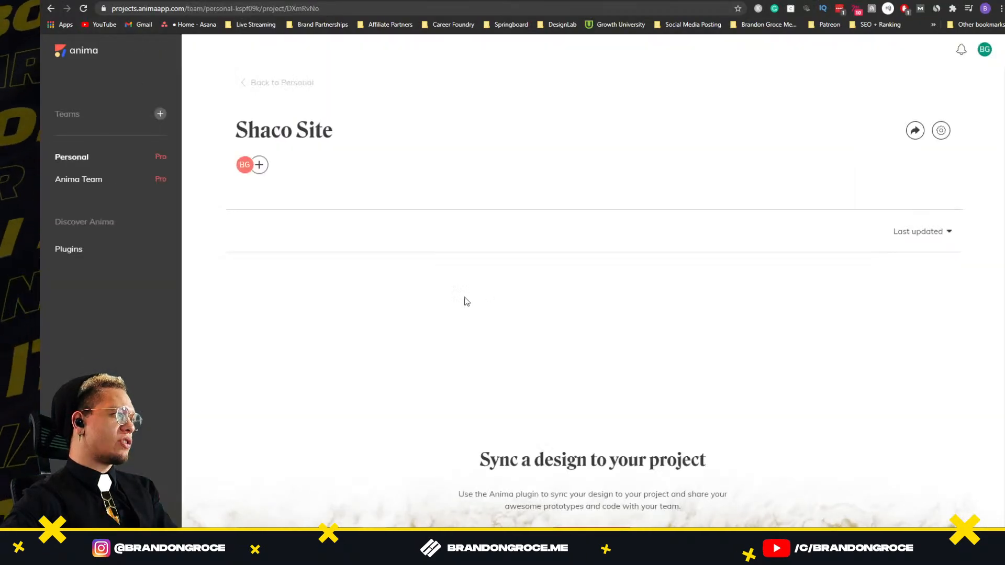
left_click(71, 157)
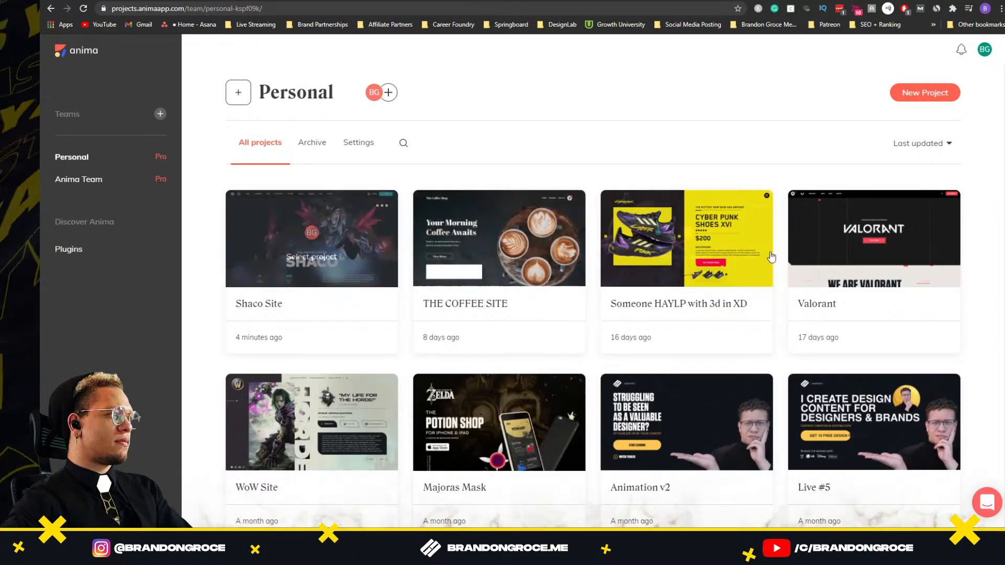
left_click(314, 283)
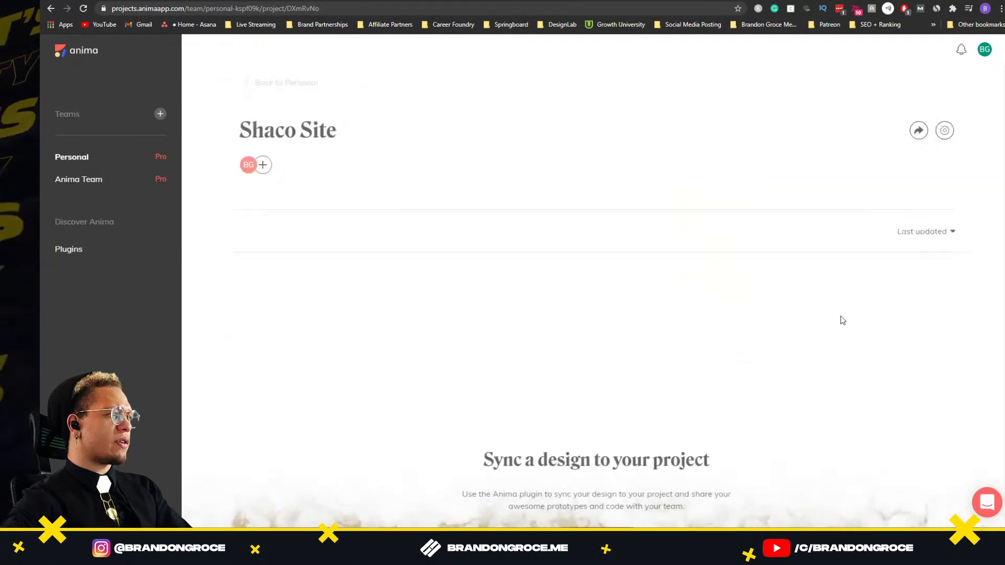
scroll(579, 397, "down", 1)
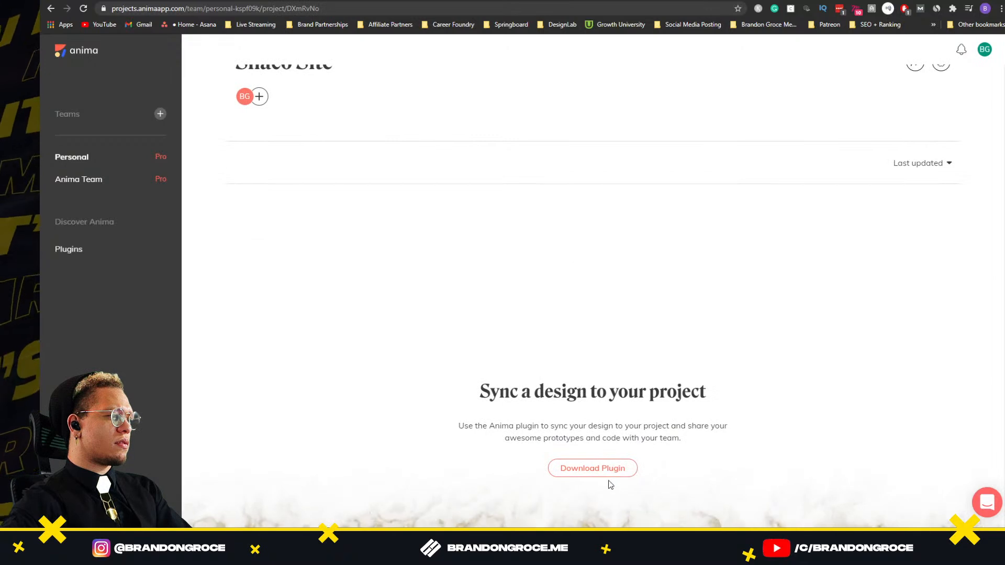
scroll(471, 216, "up", 1)
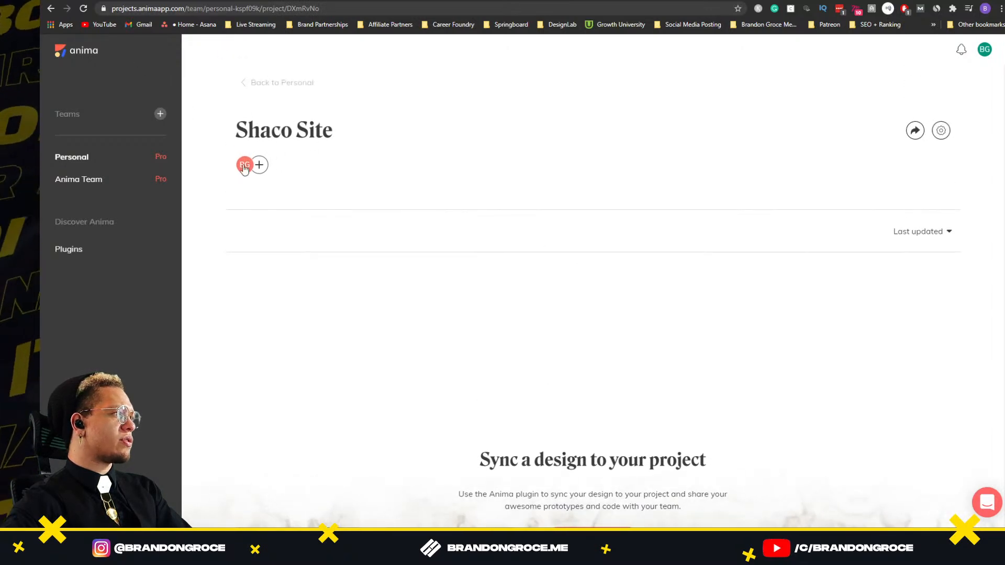
left_click(108, 158)
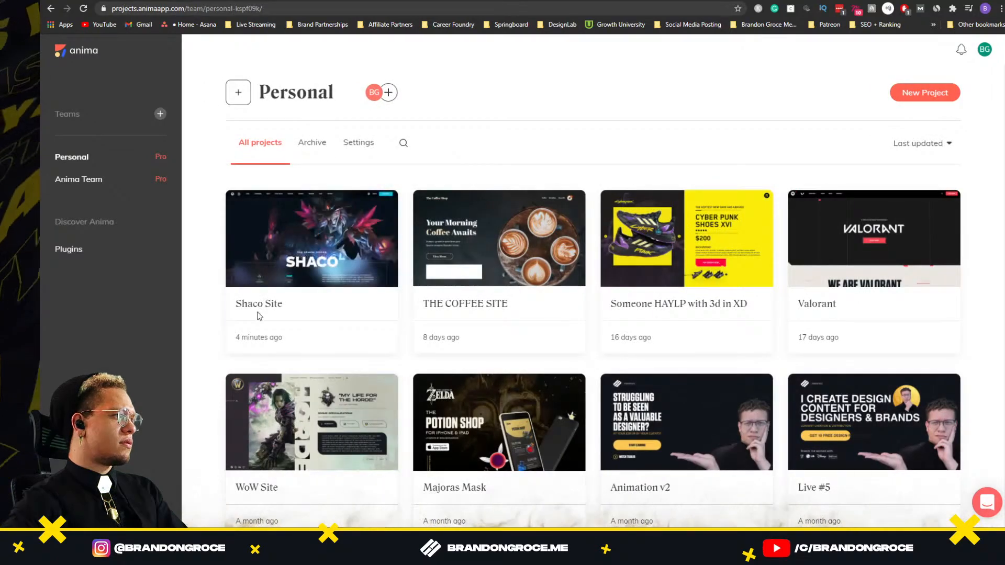
left_click(293, 247)
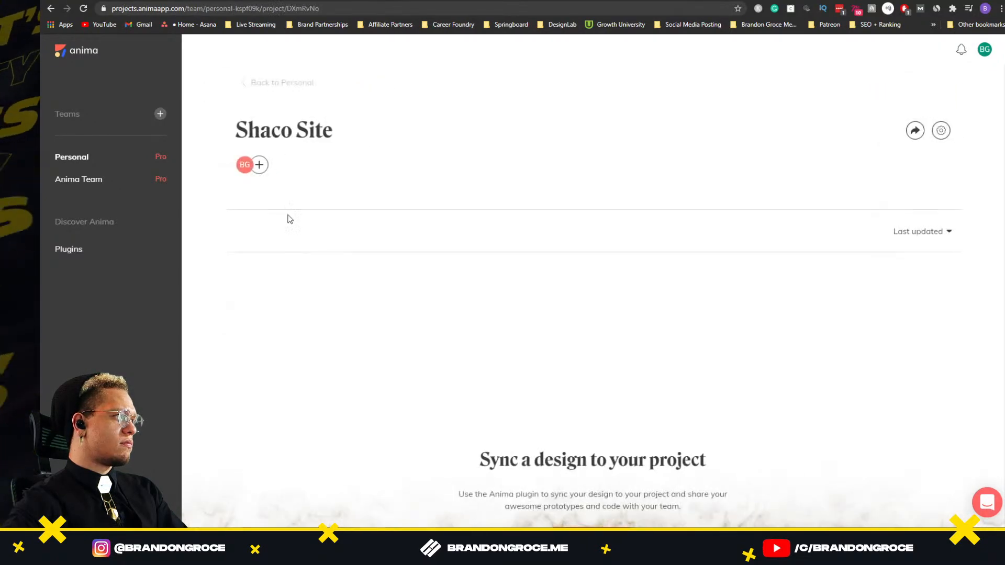
Step: Switch to Adobe XD, select the full-length Web 1920 – 5 artboard and open its Anima prototype draft in a maximized browser window
key("alt+Tab")
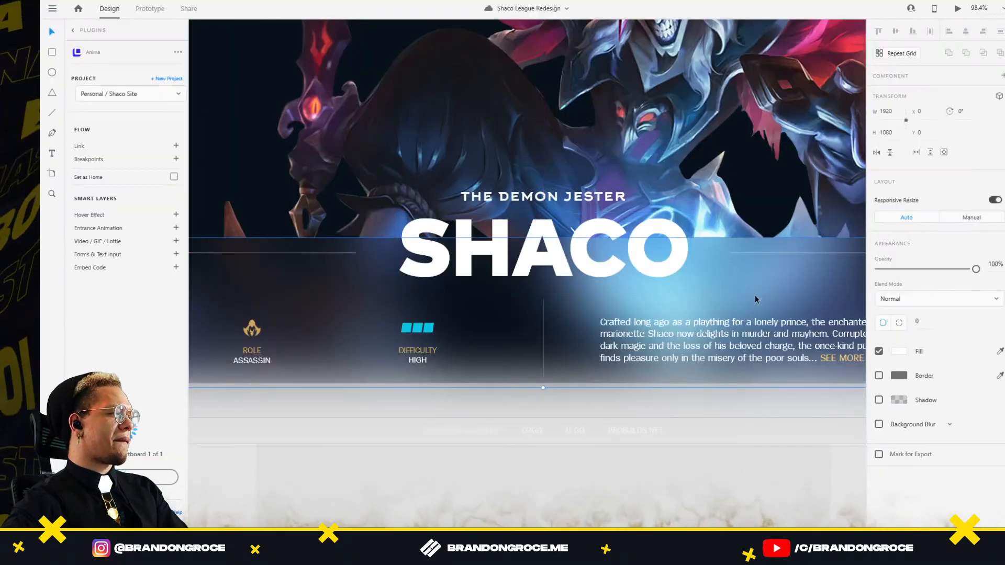
key("ctrl+0")
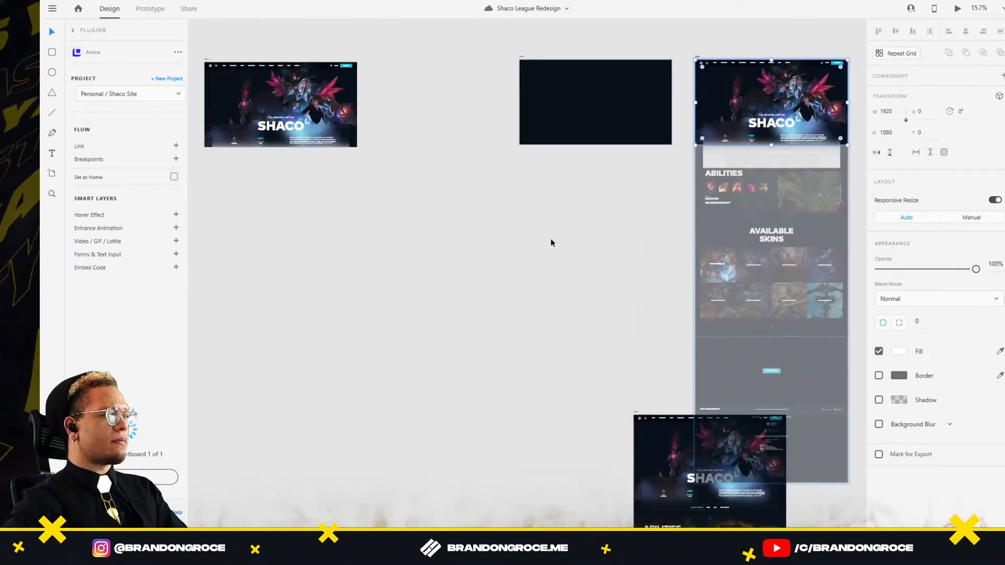
scroll(523, 331, "down", 4)
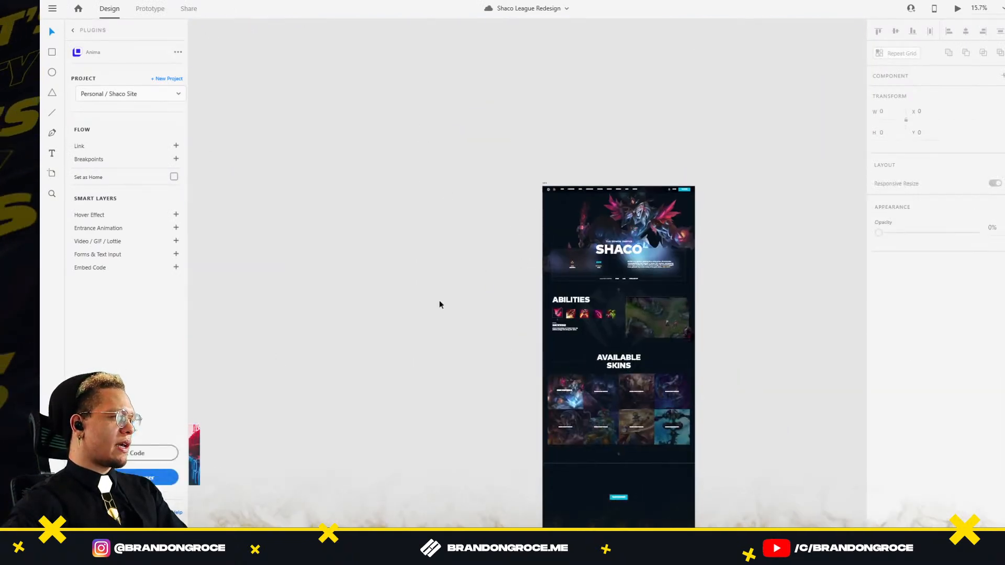
left_click(543, 183)
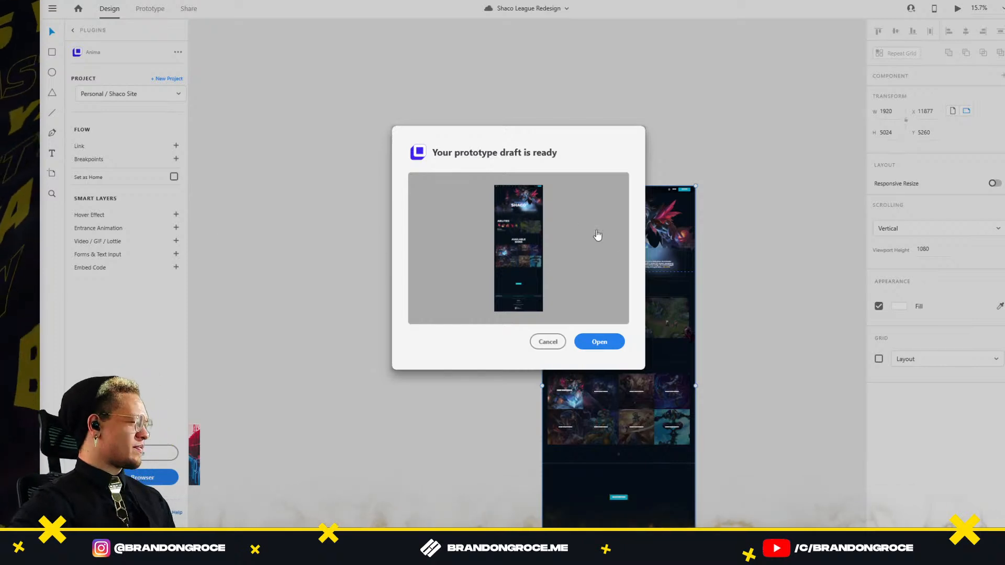
left_click(586, 341)
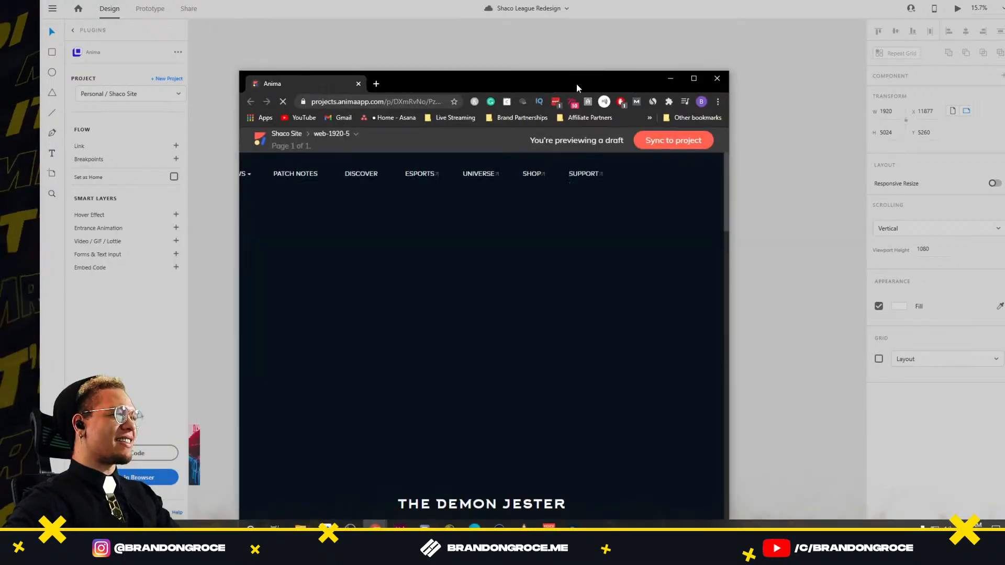
double_click(576, 84)
Step: Sync the previewed web-1920-5 draft to the Shaco Site project while looking through the page
scroll(655, 183, "down", 2)
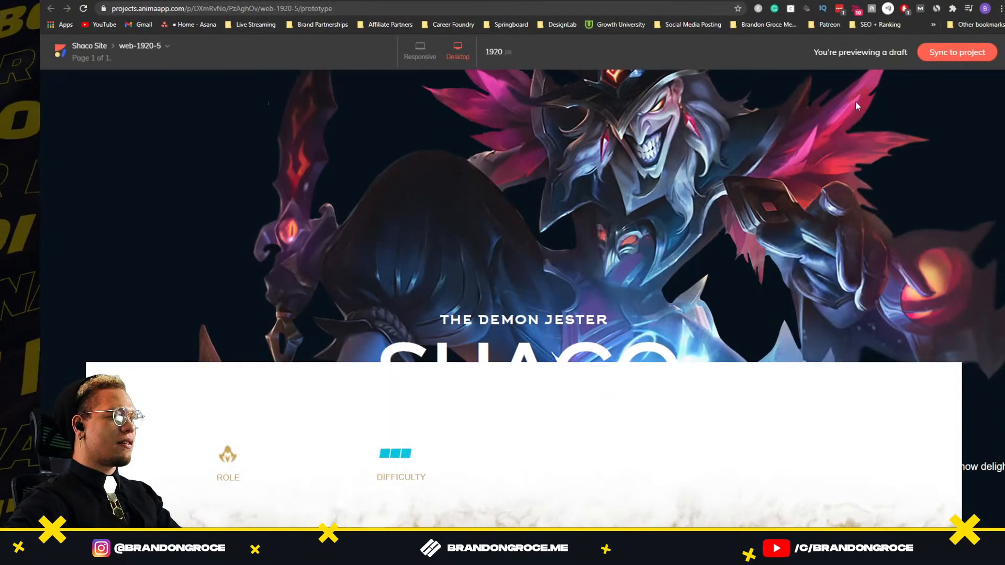
left_click(935, 54)
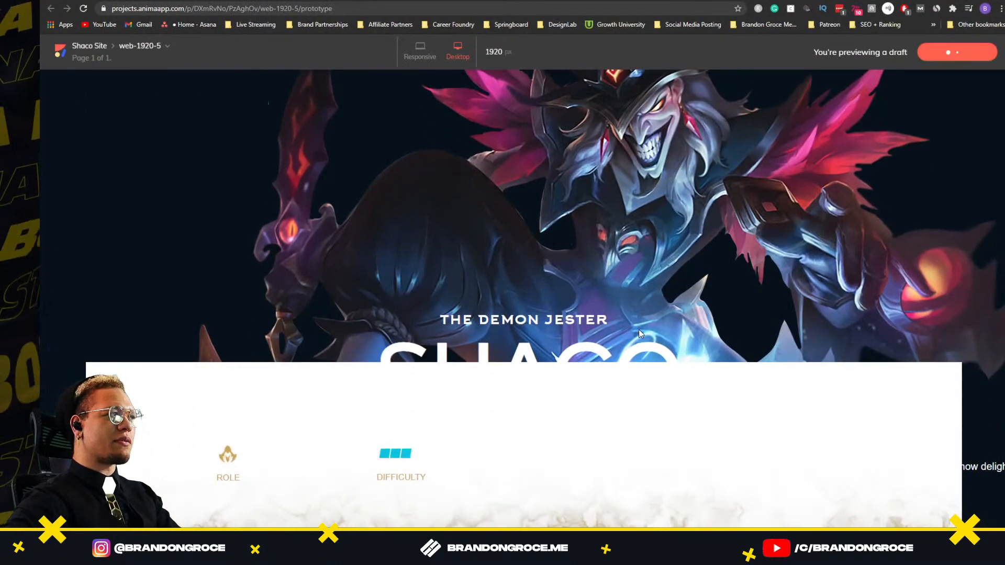
scroll(639, 329, "down", 10)
scroll(644, 316, "down", 4)
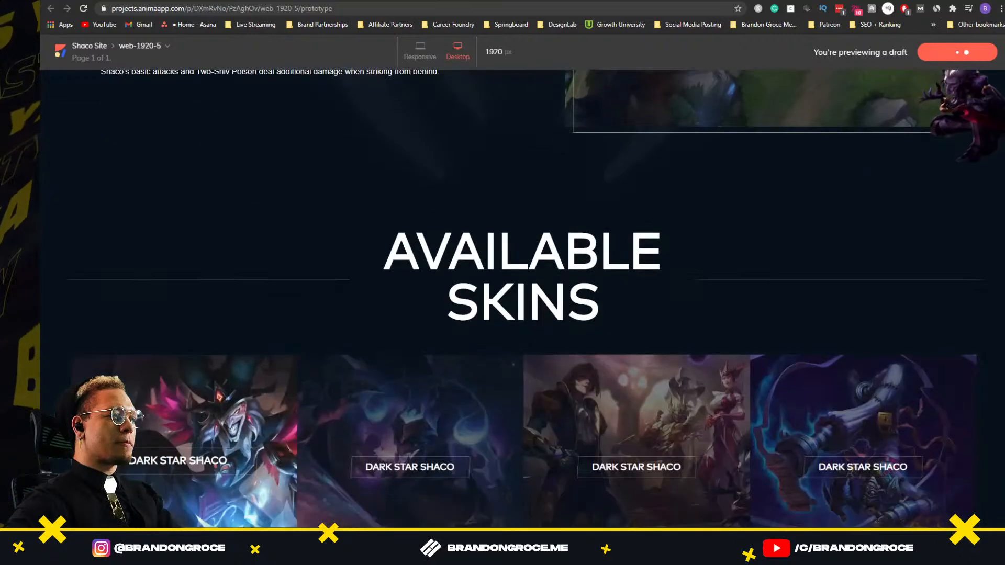
scroll(576, 297, "up", 17)
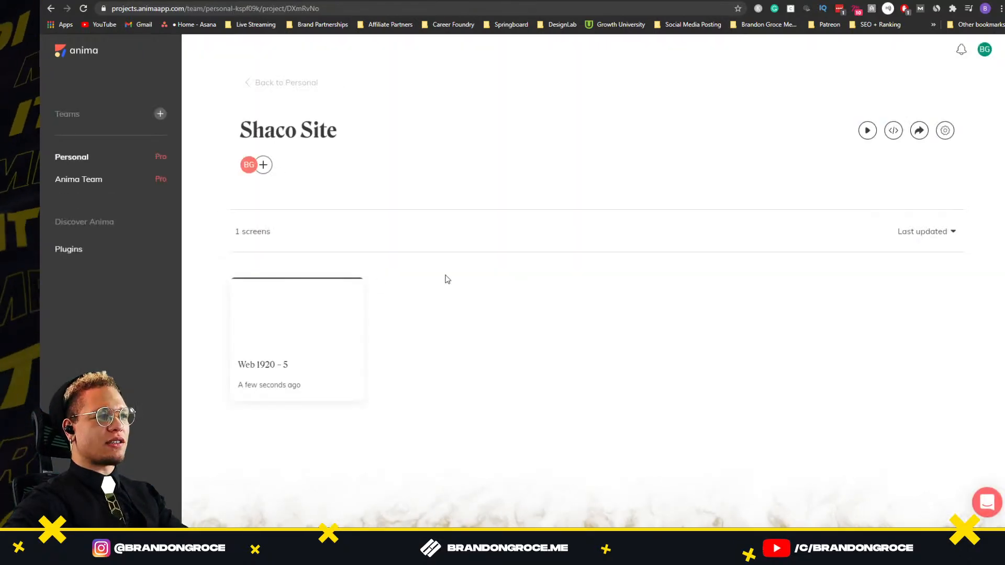
Step: Open the synced Web 1920 – 5 screen and examine its hero panel, Abilities heading, skins grid and footer copyright text
left_click(322, 334)
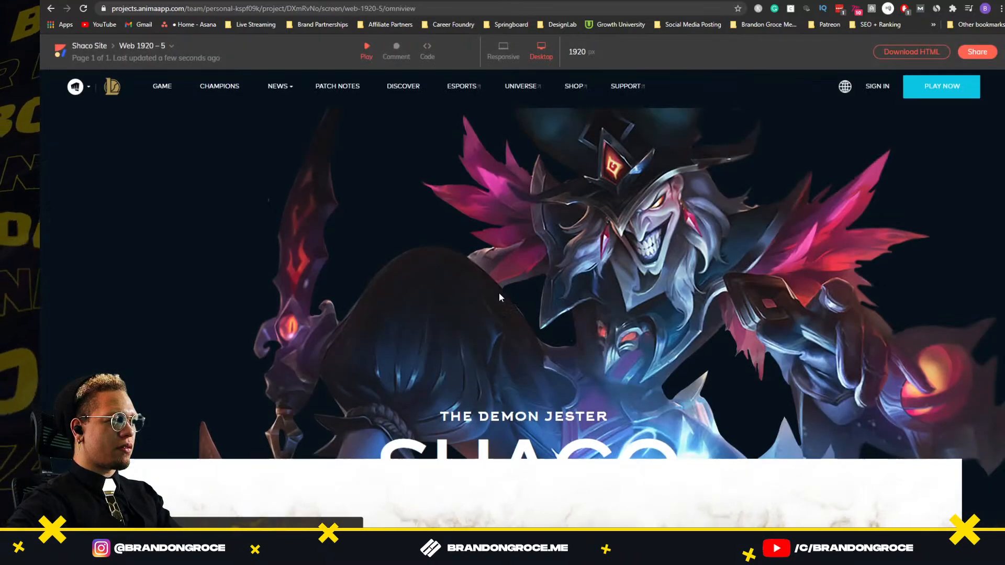
scroll(498, 293, "down", 5)
left_click_drag(432, 175, 383, 165)
scroll(383, 166, "down", 5)
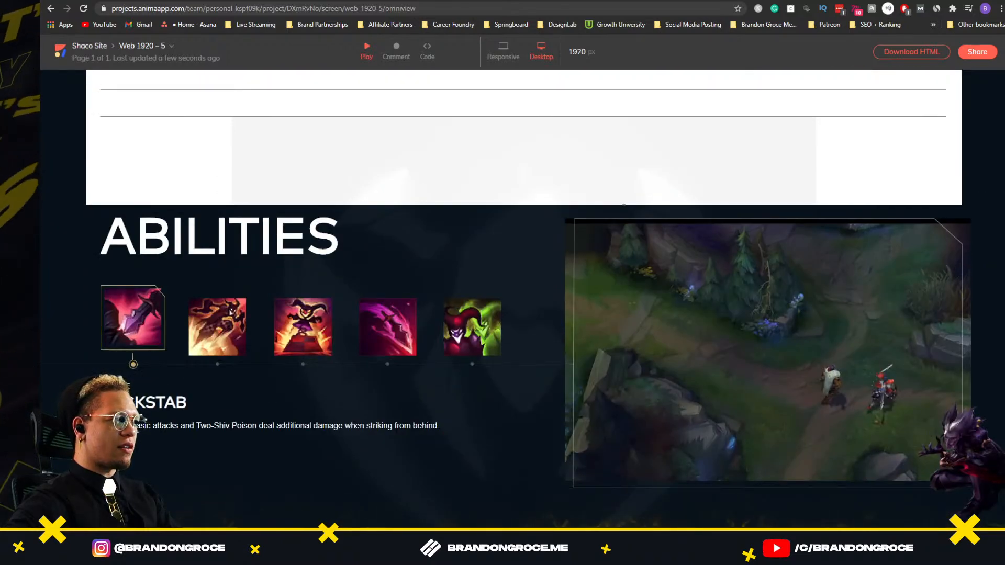
left_click_drag(340, 237, 107, 232)
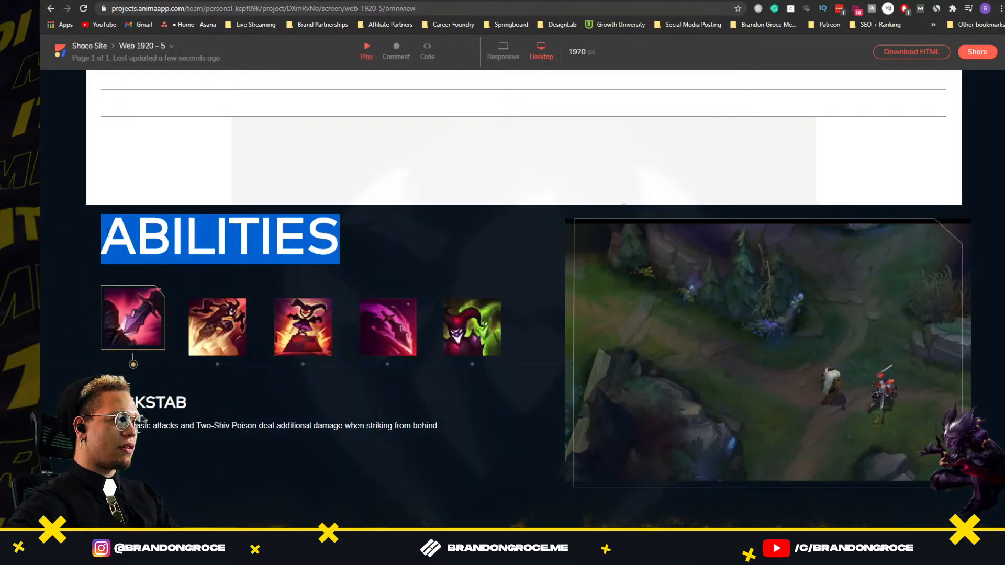
scroll(377, 259, "down", 10)
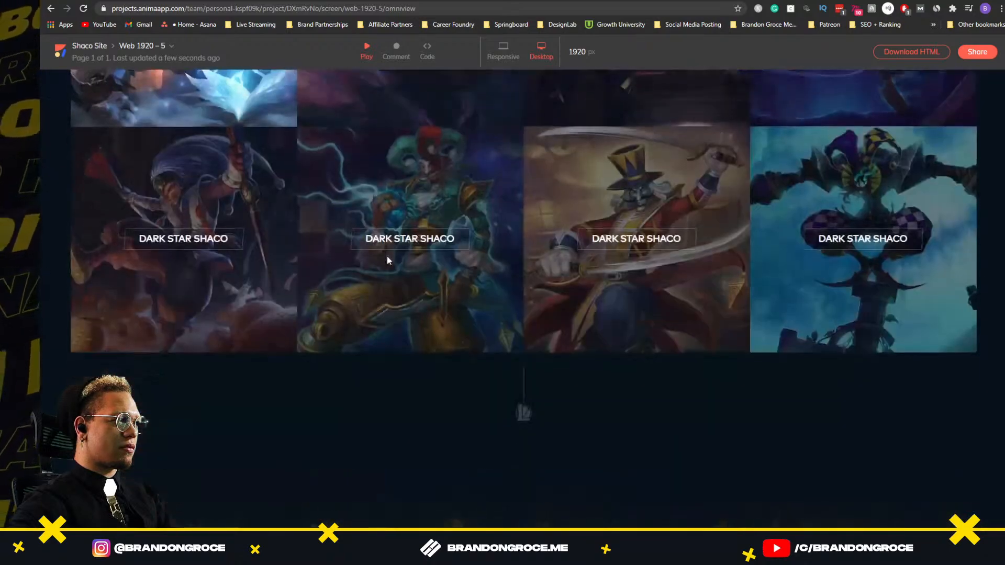
scroll(388, 256, "down", 10)
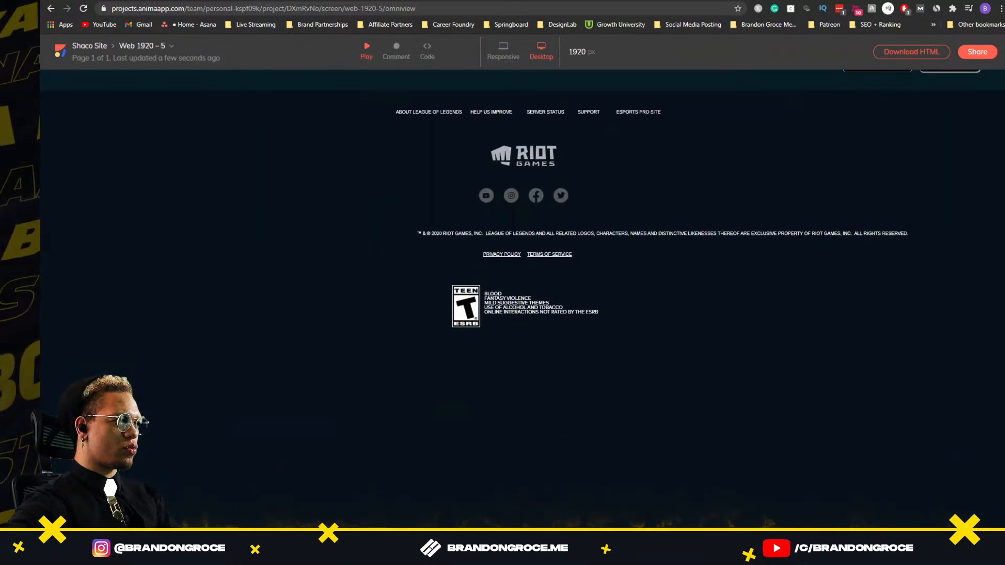
left_click_drag(483, 234, 911, 234)
Step: Switch to Adobe XD and set the footer copyright text of the full-length artboard to Auto Width
key("alt+Tab")
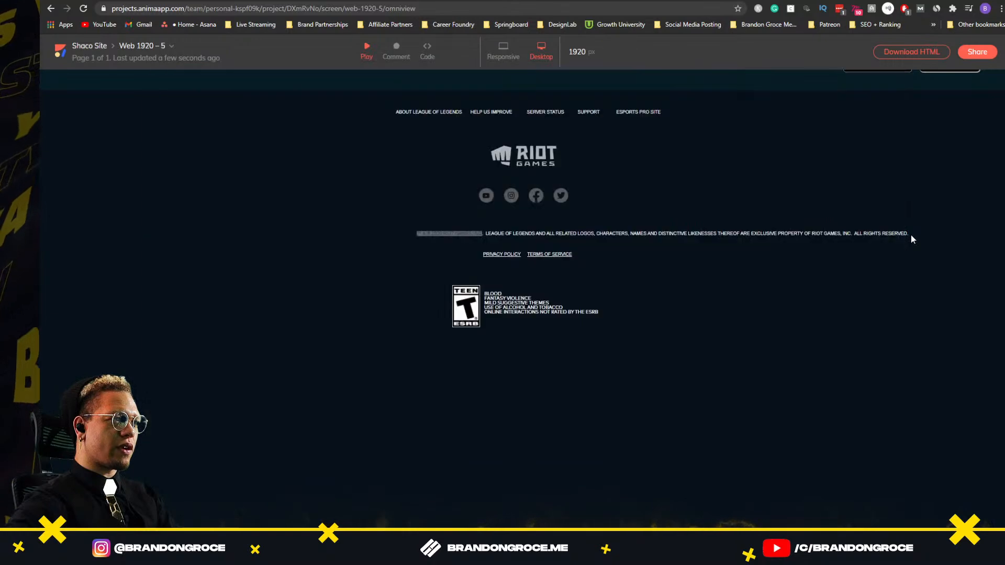
left_click(570, 158)
left_click(586, 344)
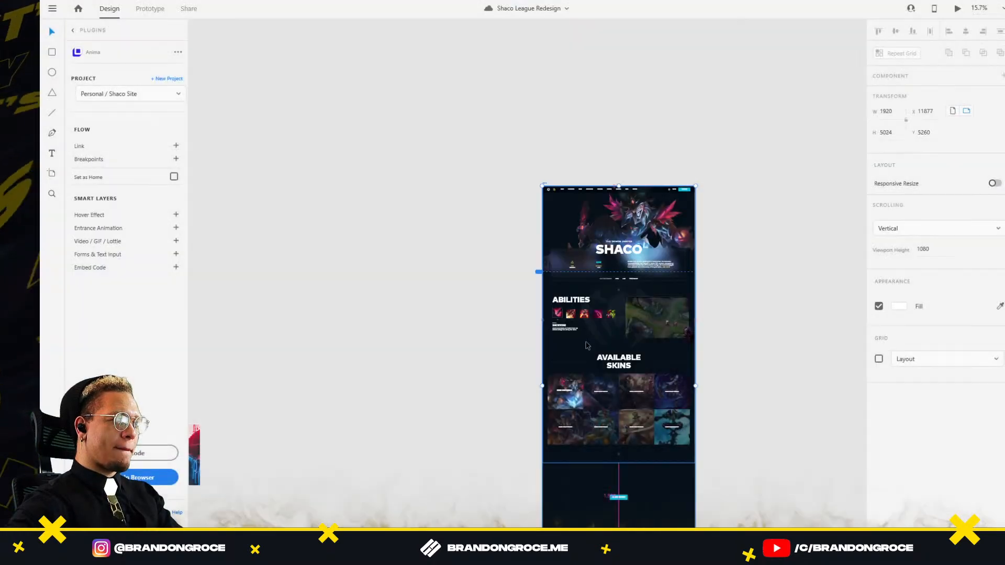
scroll(592, 346, "down", 3)
left_click_drag(686, 395, 650, 292)
scroll(598, 334, "up", 5)
scroll(466, 366, "up", 2)
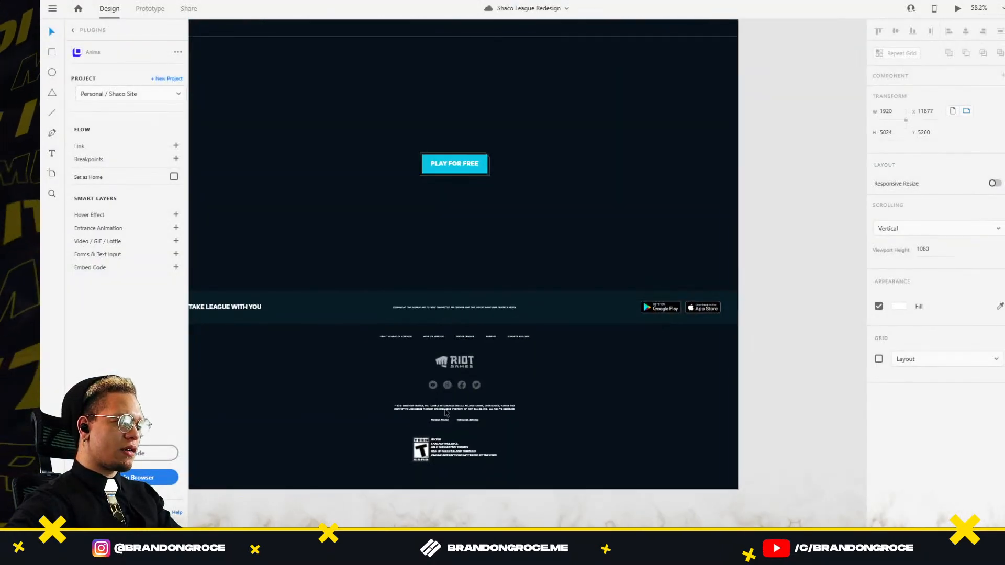
left_click(446, 413)
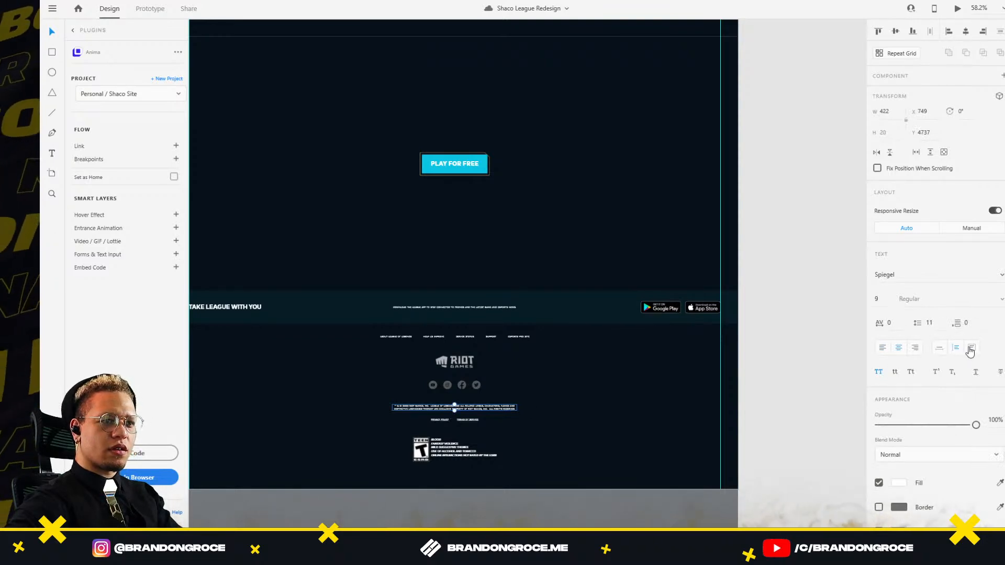
left_click(938, 351)
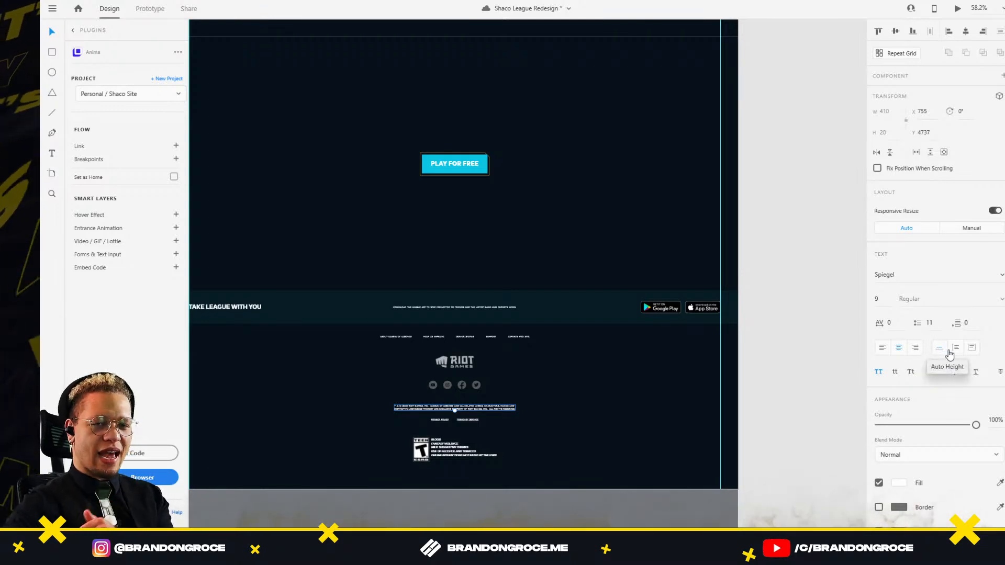
left_click(810, 235)
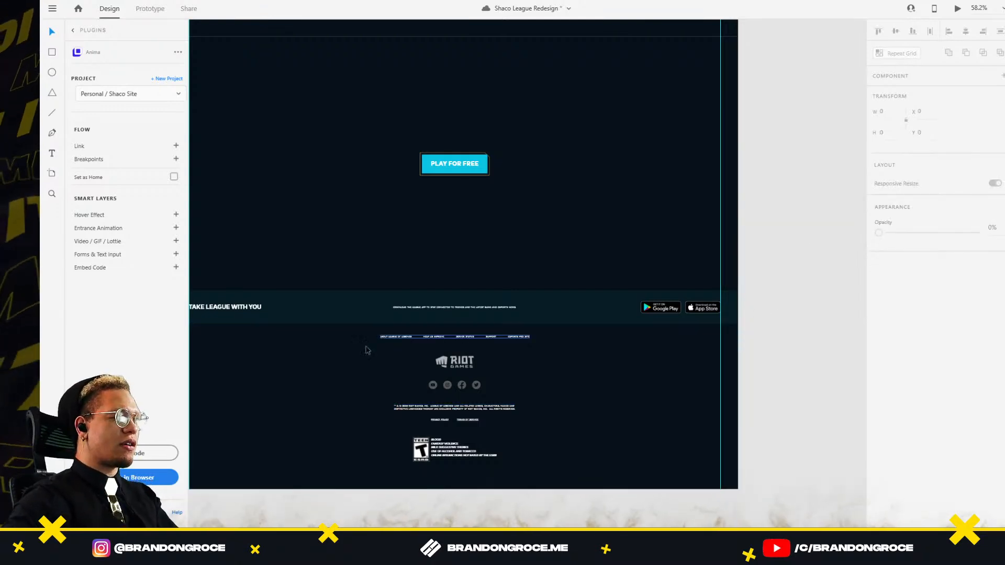
Step: Look back up through the full-length artboard to its hero panel and select the SHACO title text
scroll(608, 307, "up", 15)
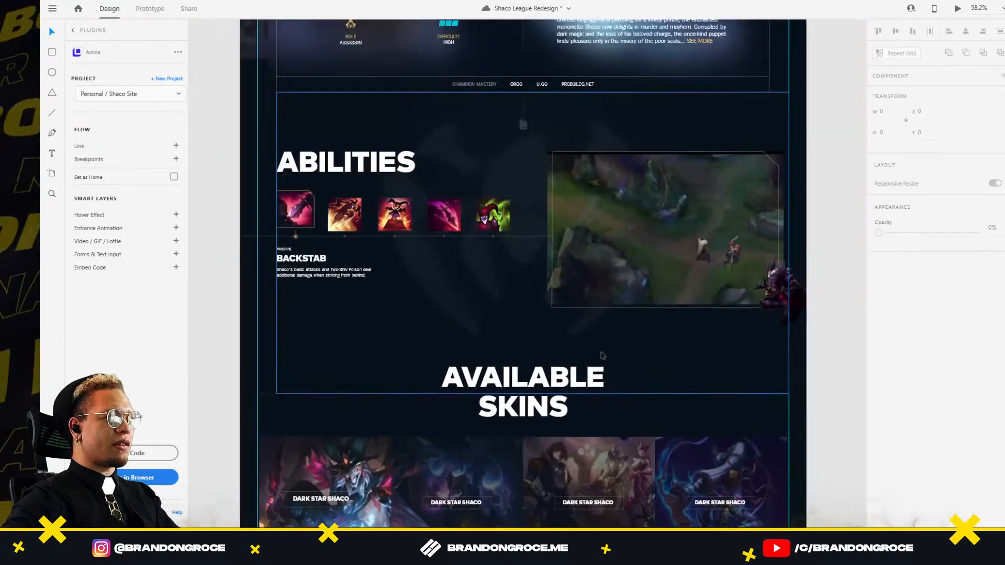
scroll(602, 356, "up", 5)
left_click(540, 133)
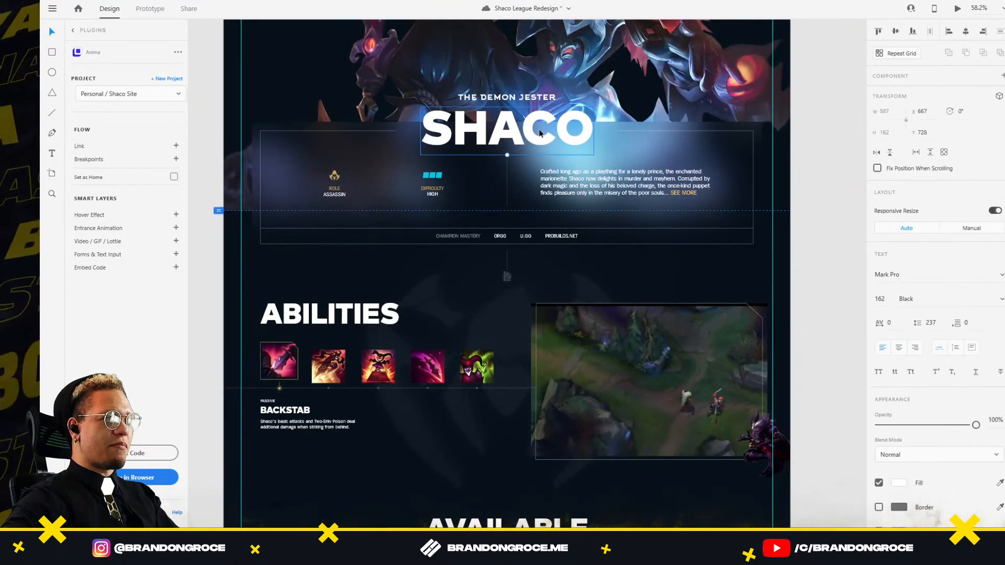
scroll(542, 128, "up", 1)
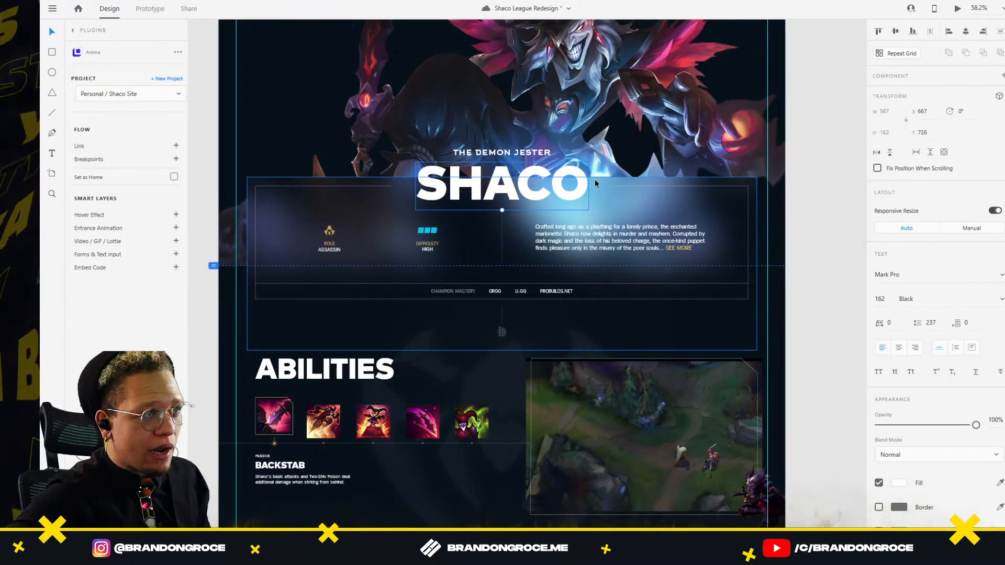
Step: Switch to the Anima projects in Chrome and open the Web 1920 – 3 screen of THE COFFEE SITE project
key("alt+Tab")
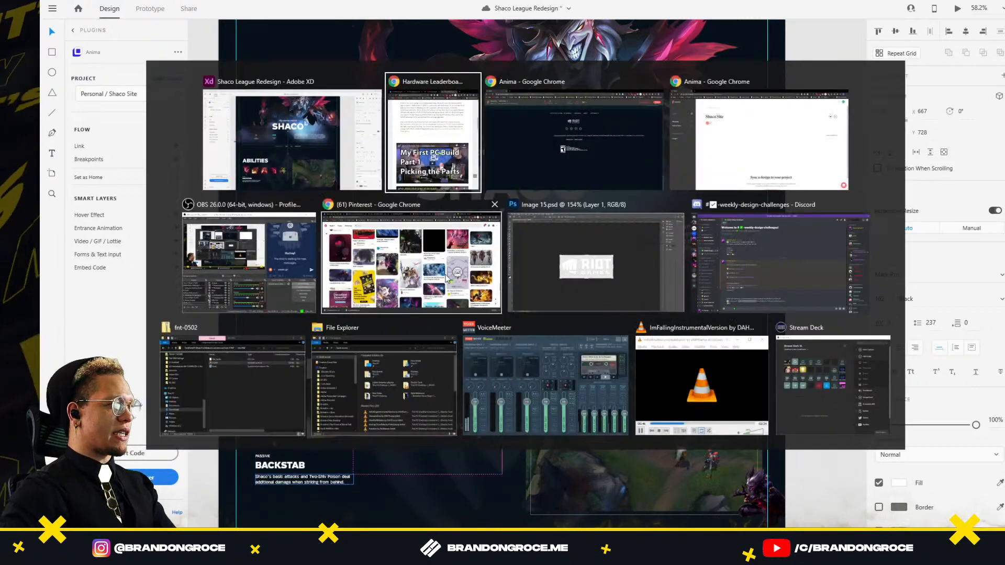
left_click(547, 147)
left_click(62, 51)
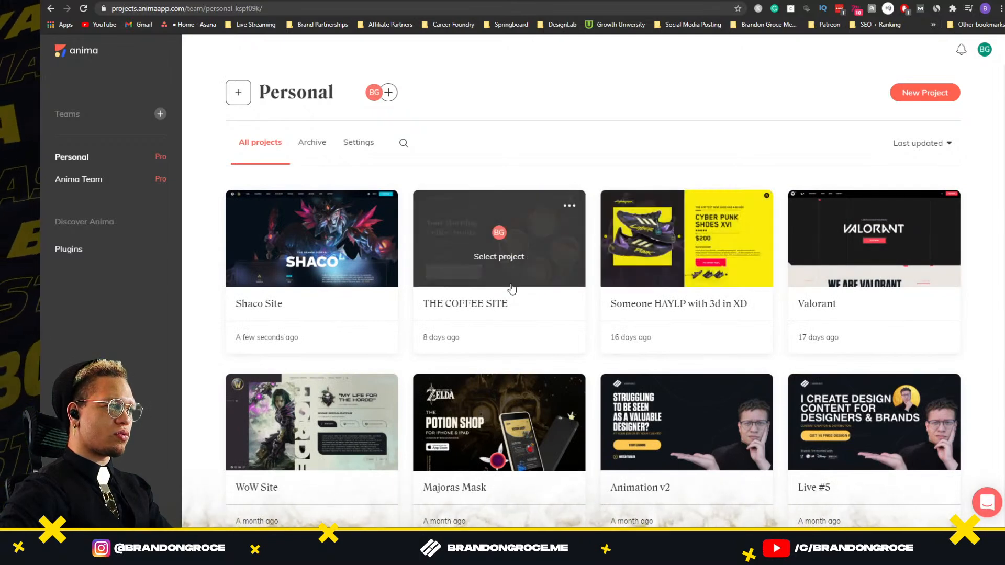
left_click(517, 215)
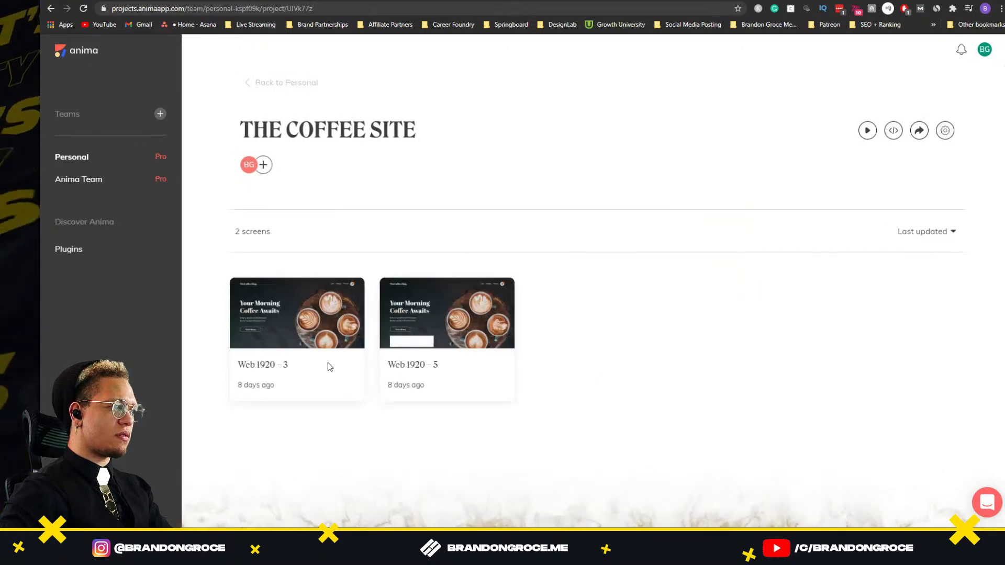
left_click(294, 333)
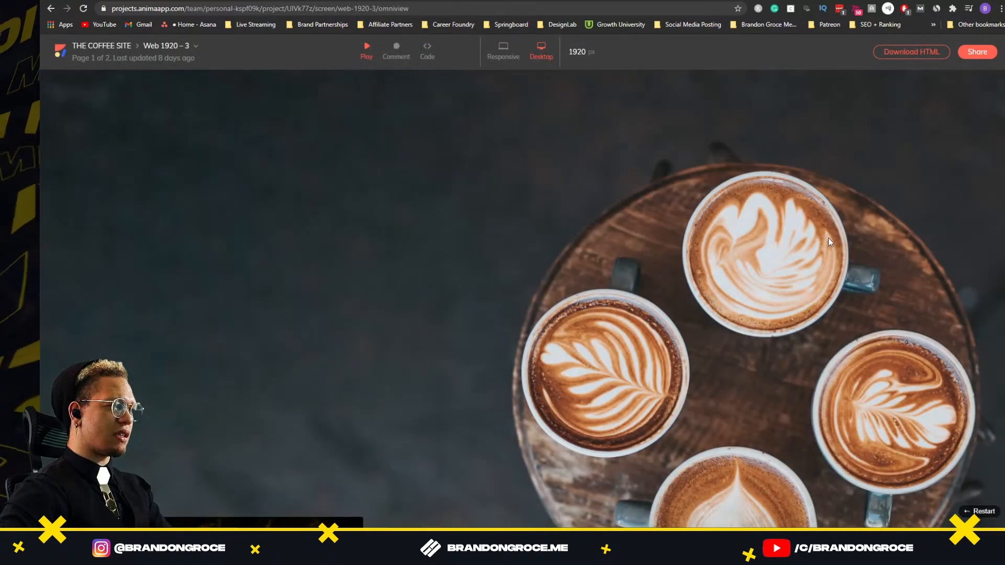
Step: Examine the published coffee page's sandwich, coffee and Quick Order sections and return to its hero
scroll(311, 343, "down", 5)
scroll(310, 344, "down", 8)
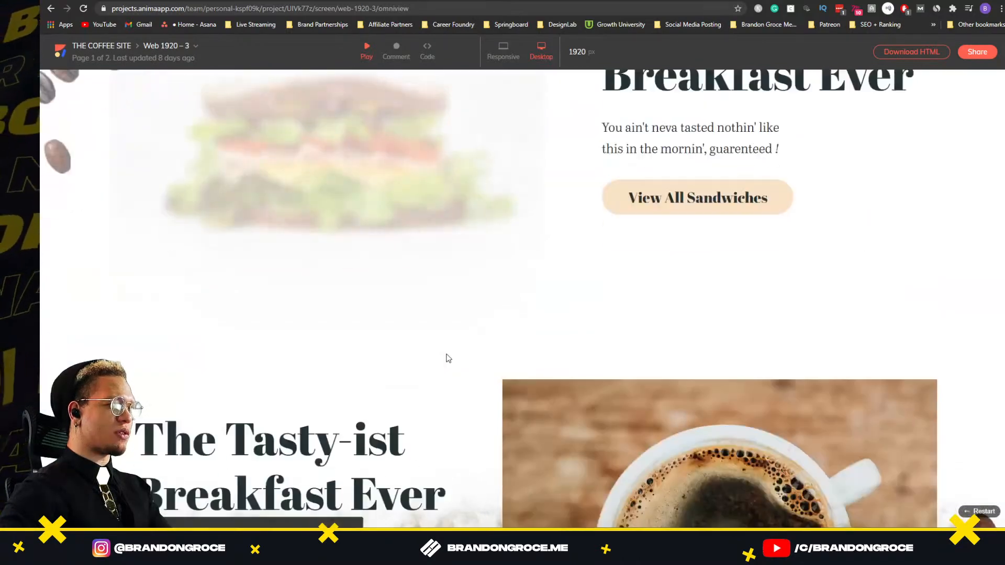
scroll(445, 355, "up", 3)
scroll(446, 354, "down", 5)
scroll(447, 357, "down", 15)
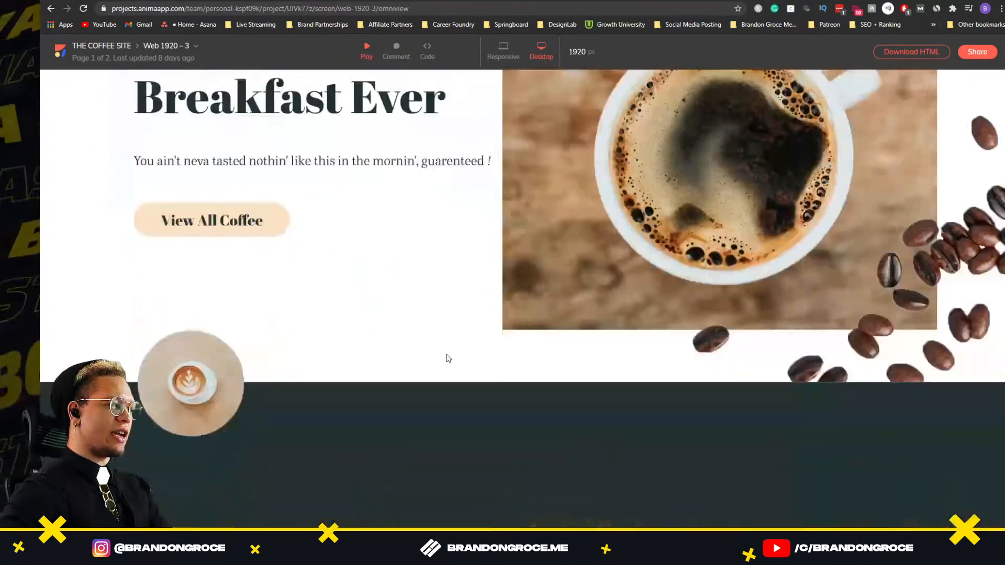
scroll(511, 275, "up", 1)
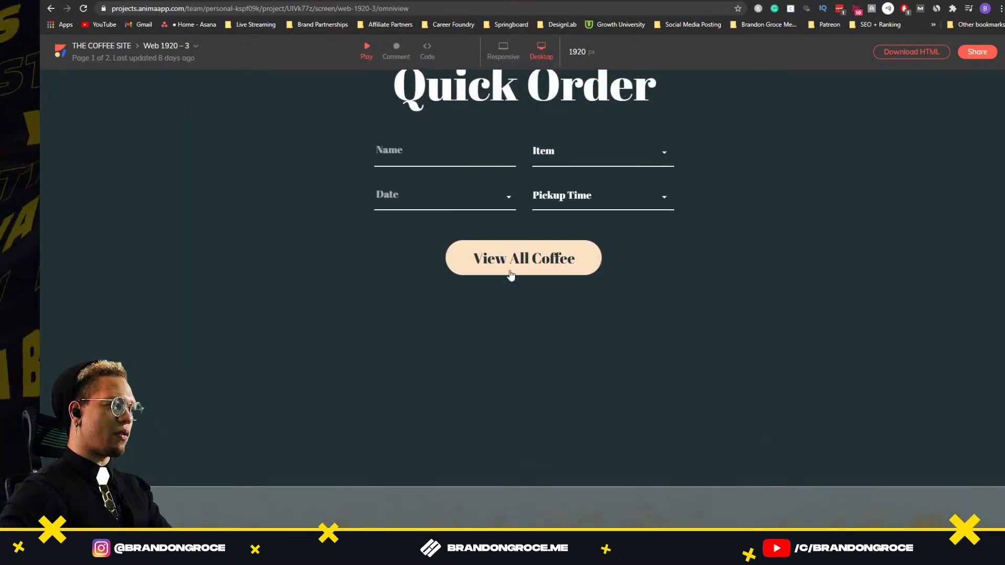
scroll(538, 246, "up", 20)
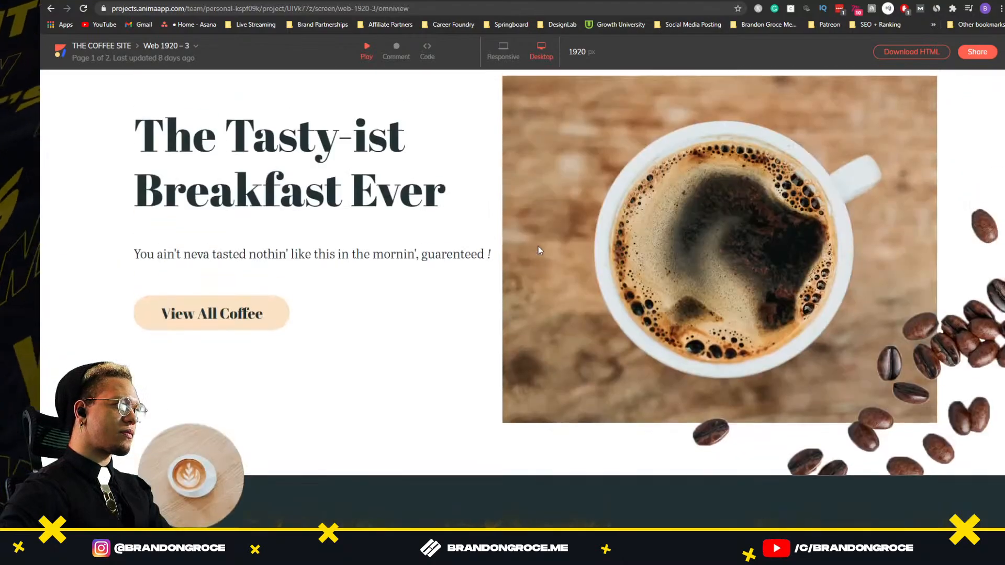
scroll(539, 251, "up", 3)
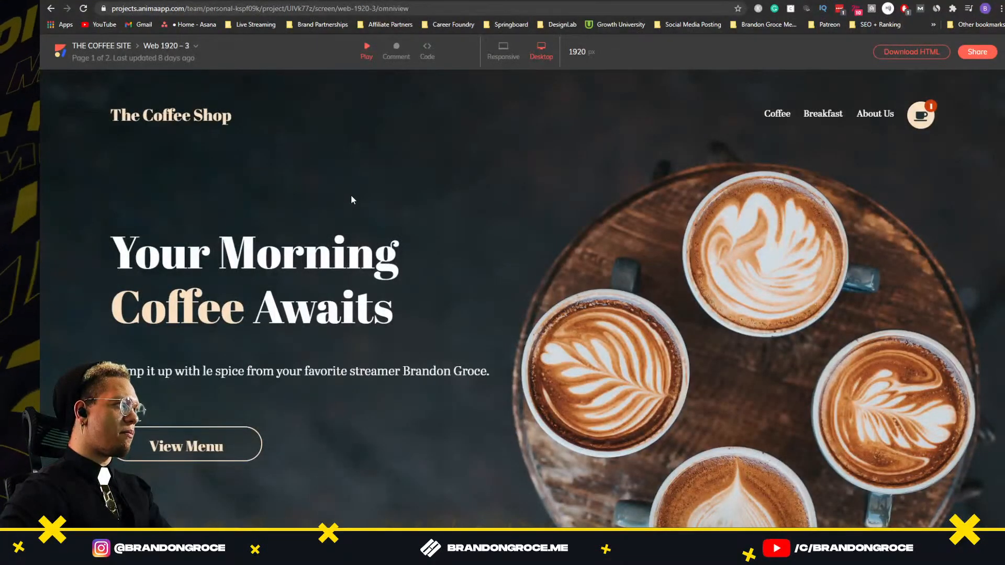
Step: Reload the coffee page and watch its entrance animations from the hero through the sandwich and coffee sections
left_click(85, 9)
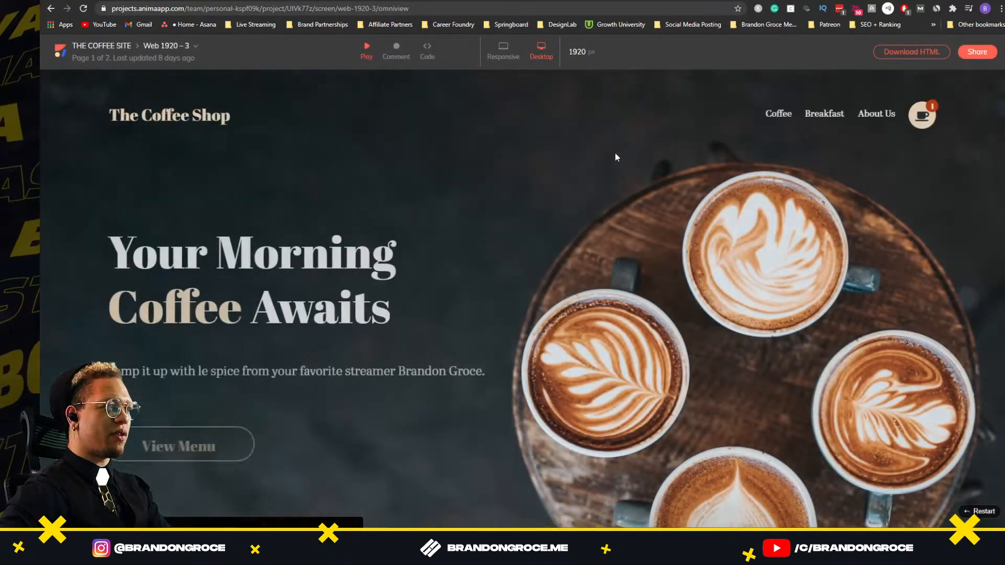
scroll(416, 393, "down", 6)
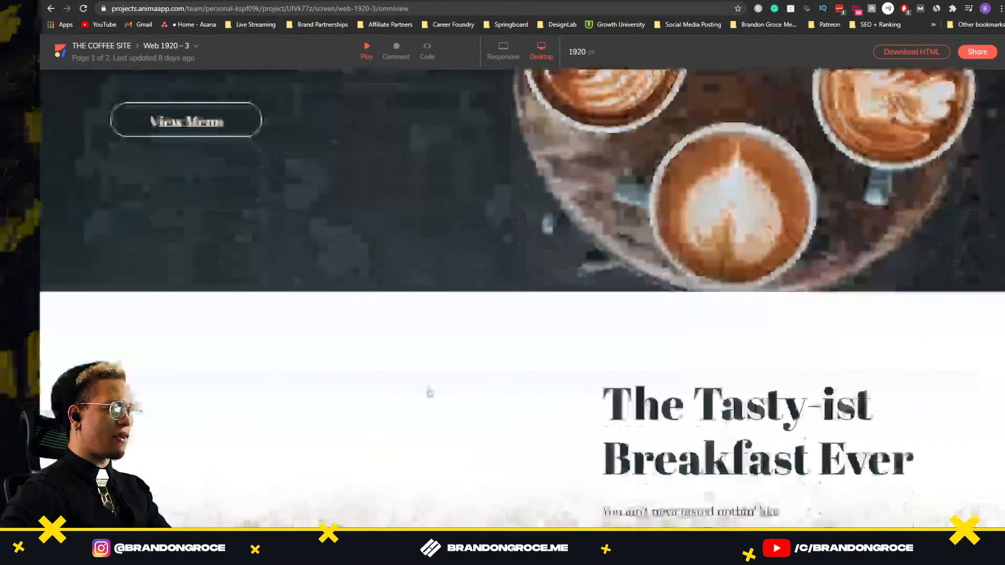
scroll(429, 390, "down", 5)
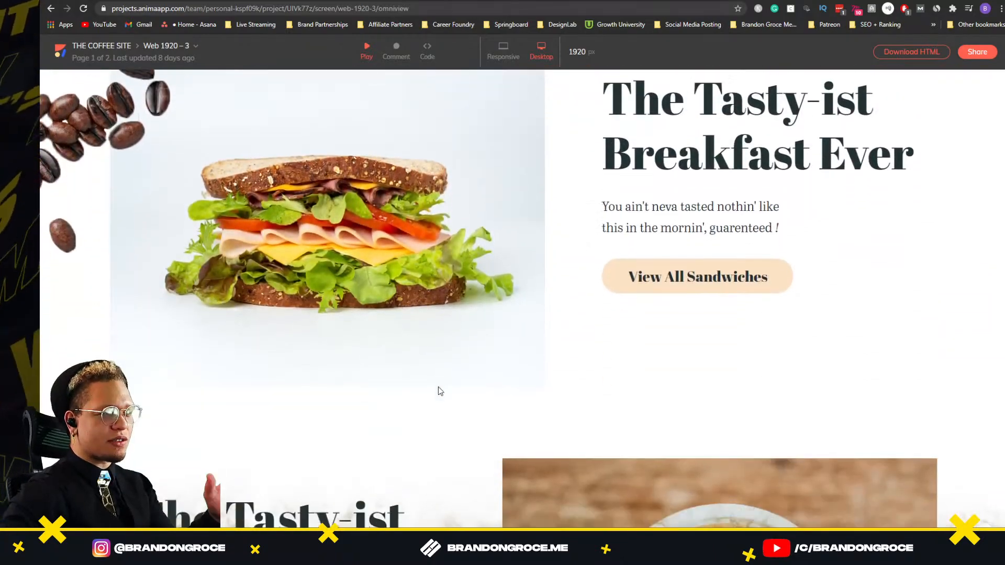
scroll(448, 402, "down", 3)
scroll(439, 387, "up", 4)
scroll(438, 387, "down", 6)
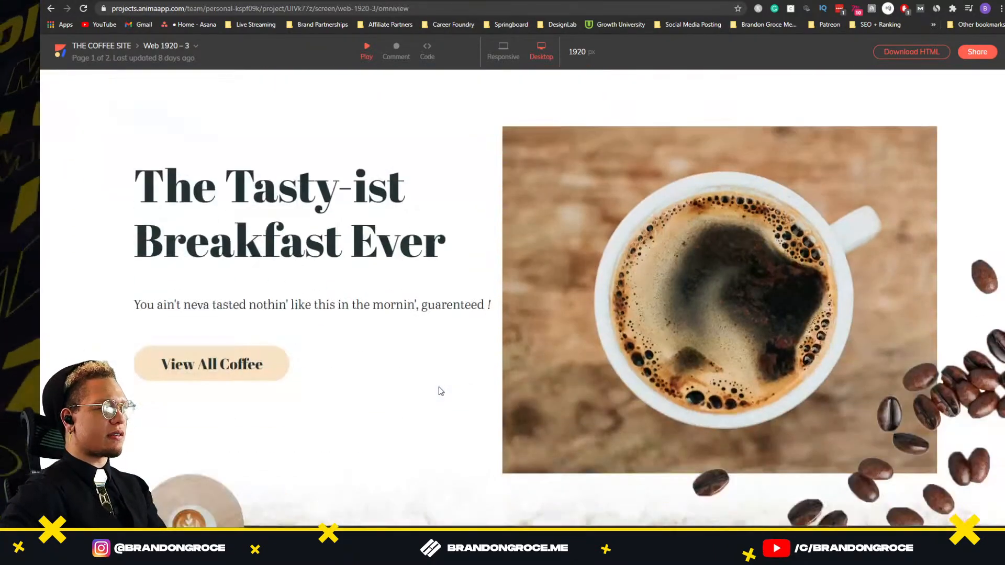
Step: Highlight the coffee section's one-line description as live text and check the Quick Order section below it
left_click_drag(134, 306, 492, 307)
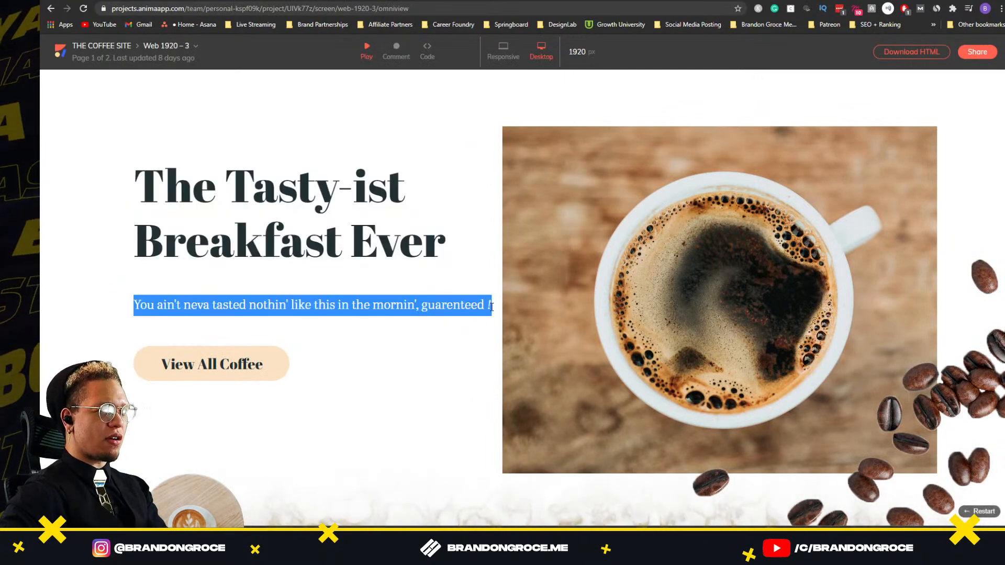
left_click(445, 431)
scroll(460, 419, "down", 6)
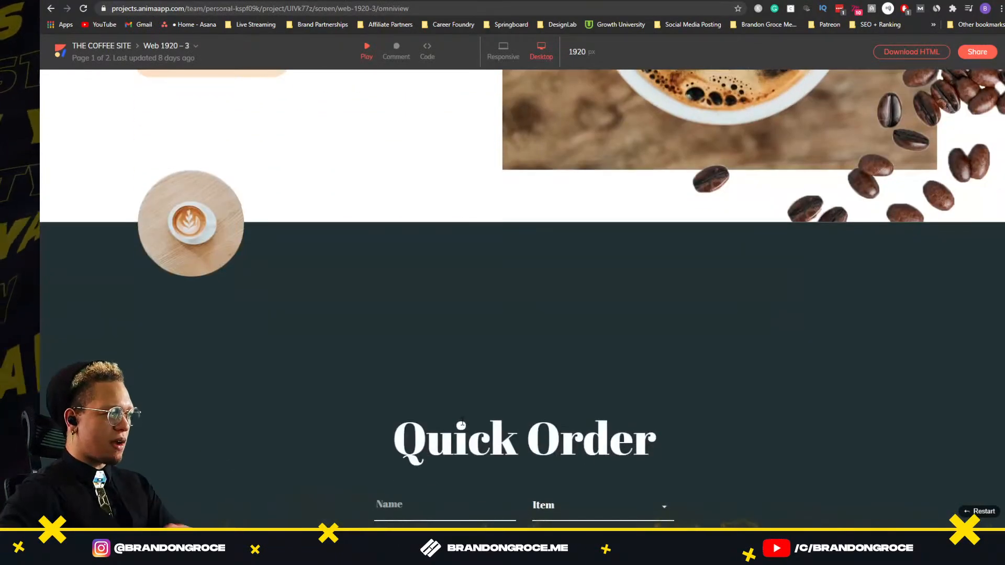
scroll(462, 423, "down", 4)
scroll(463, 419, "up", 10)
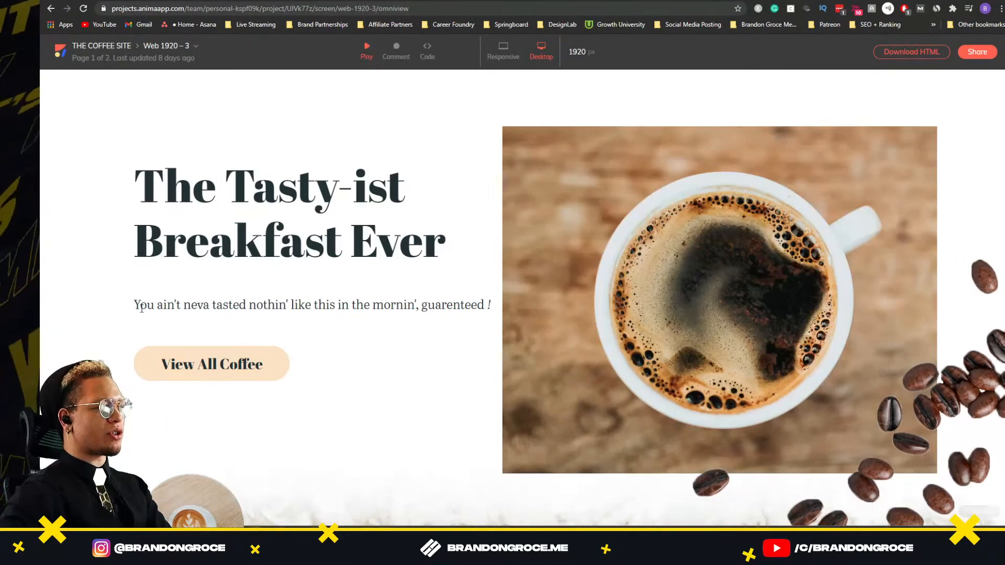
left_click_drag(142, 306, 483, 304)
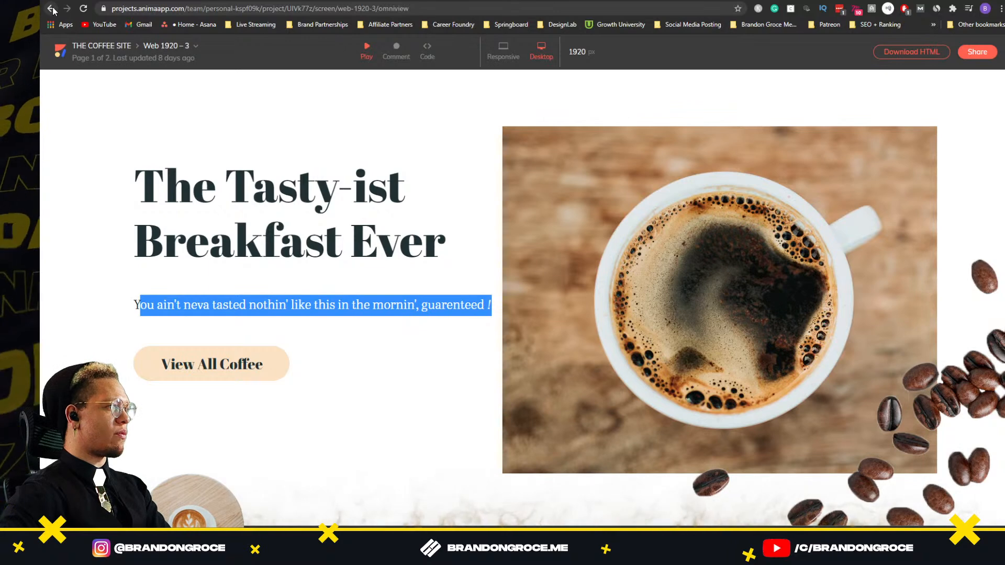
Step: Open THE COFFEE SITE's code view and inspect the HTML and CSS of the hero's tagline text
left_click(102, 46)
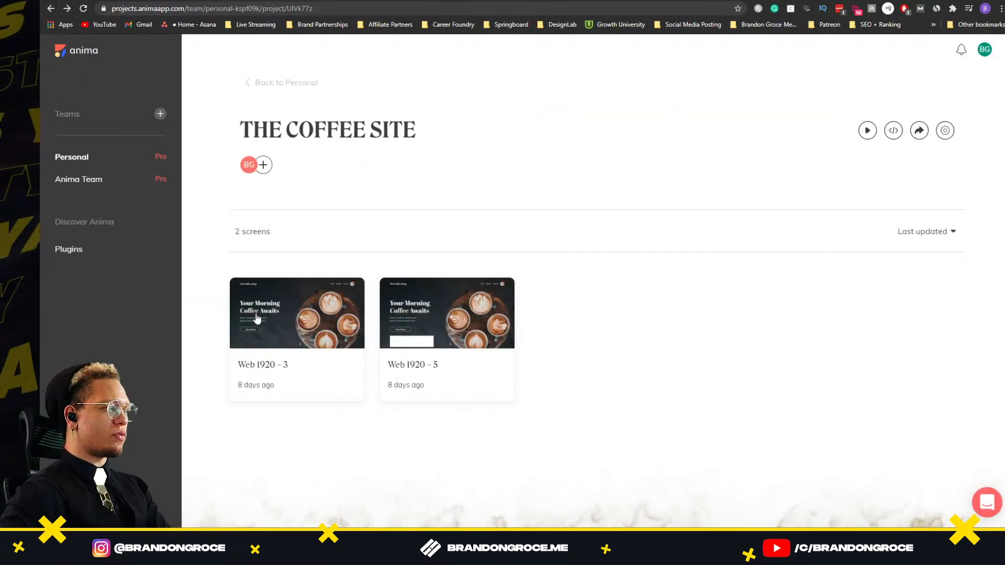
left_click(895, 132)
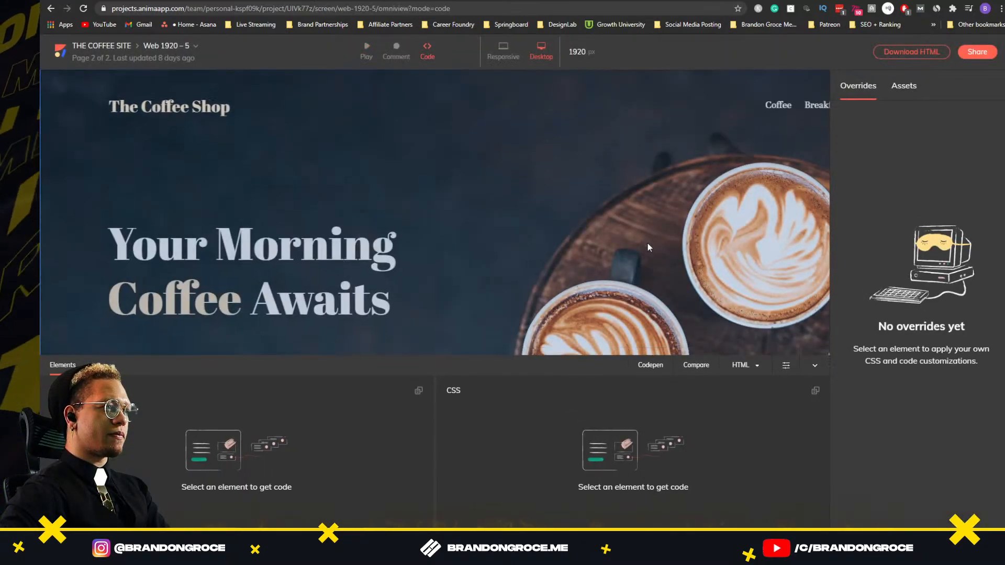
scroll(648, 243, "down", 3)
scroll(314, 270, "up", 2)
left_click(275, 269)
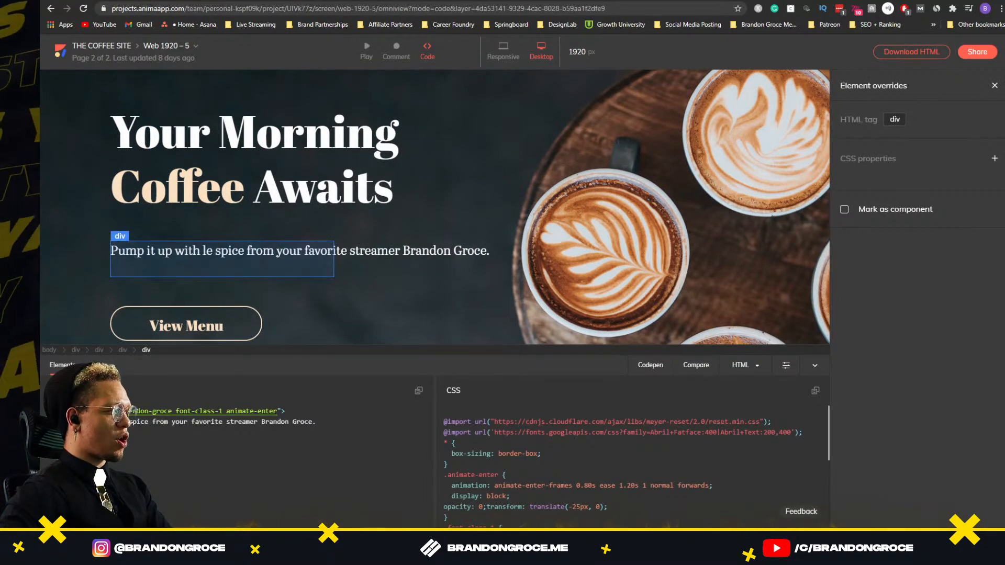
left_click_drag(47, 411, 74, 433)
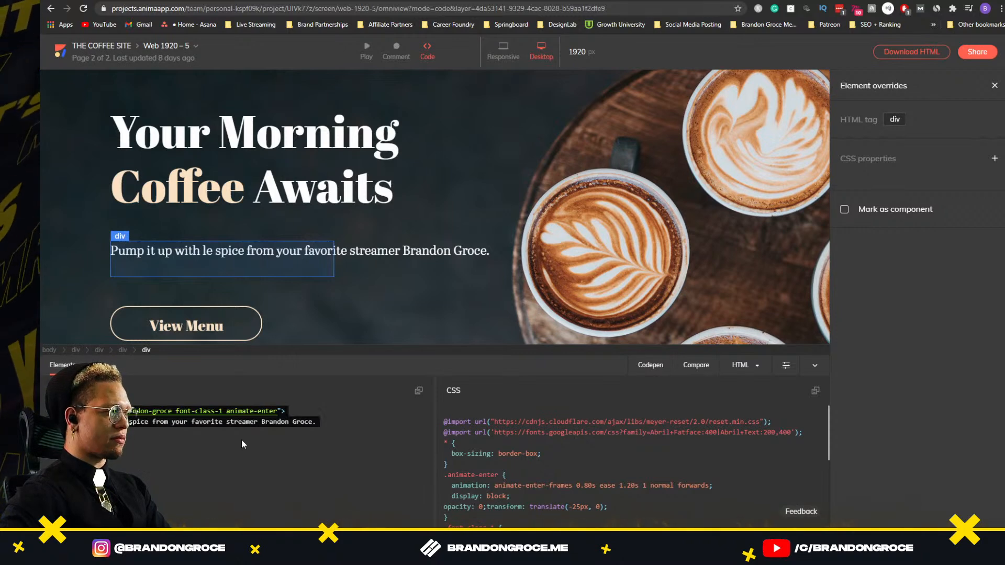
scroll(576, 435, "down", 10)
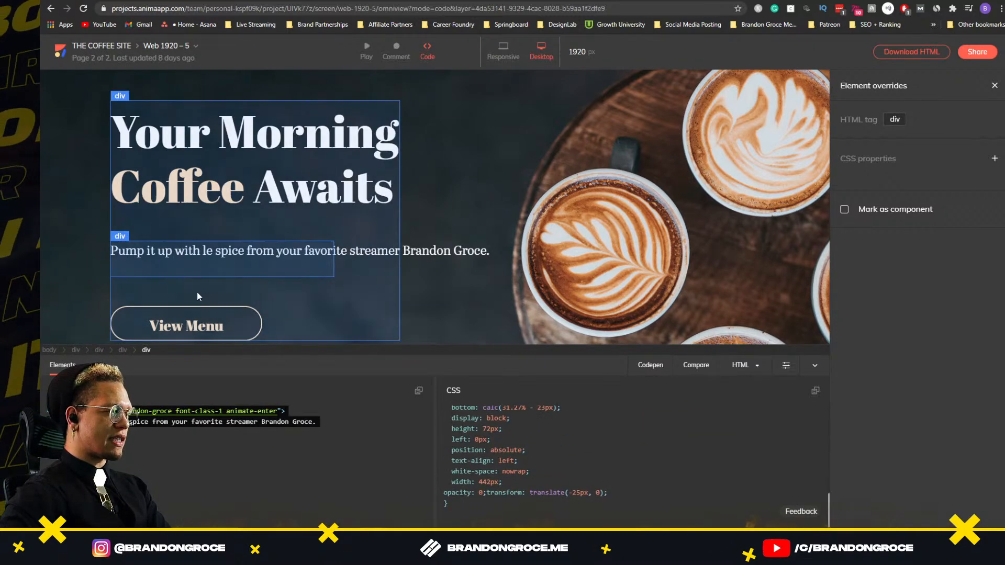
Step: Inspect the HTML and CSS generated for the hero's View Menu button
left_click(136, 333)
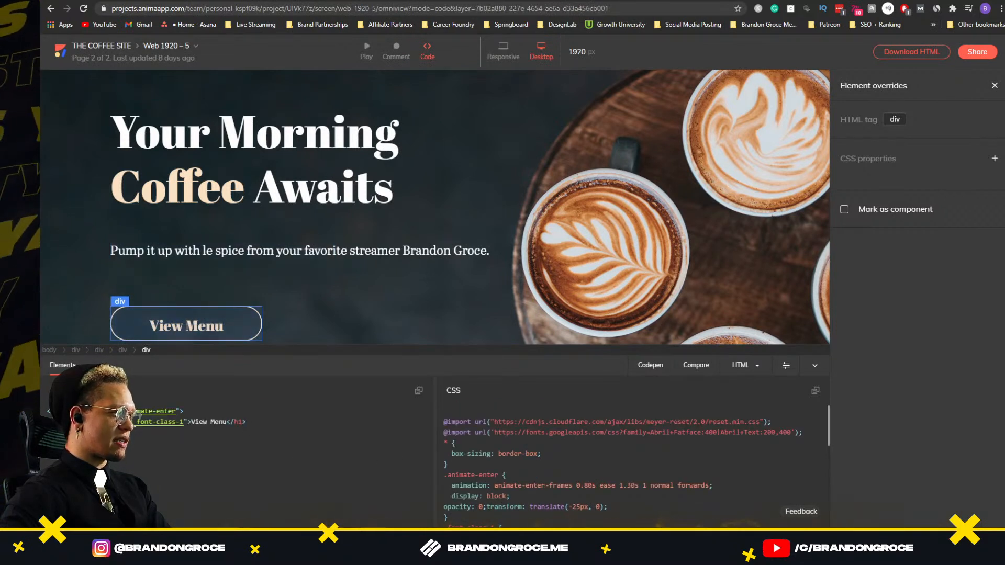
scroll(711, 443, "down", 3)
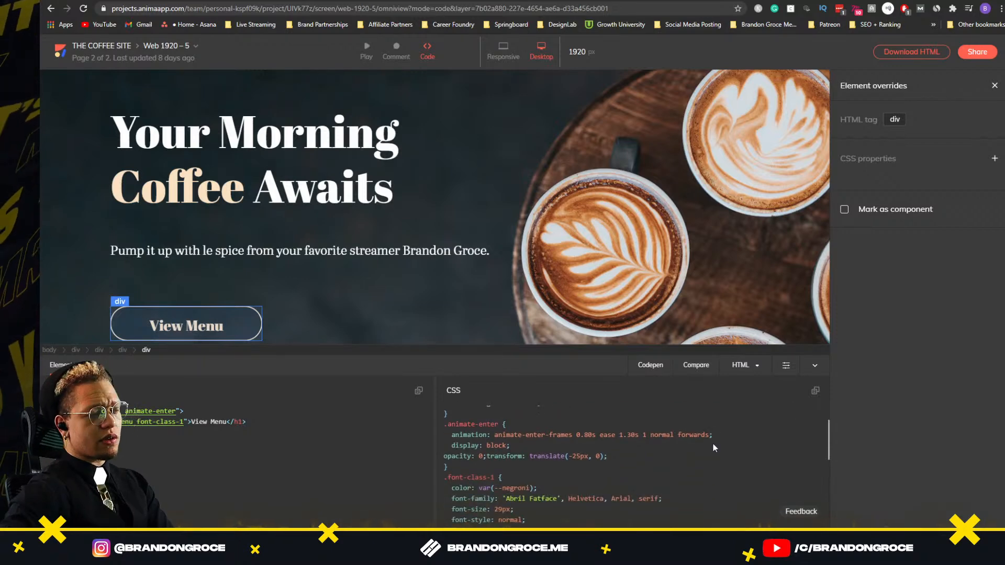
scroll(622, 246, "down", 2)
scroll(387, 291, "up", 2)
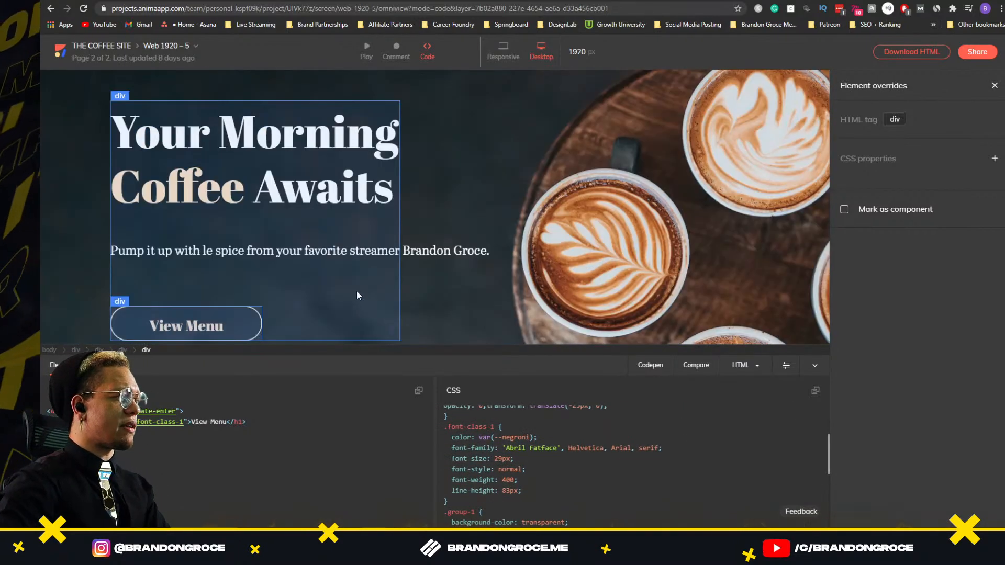
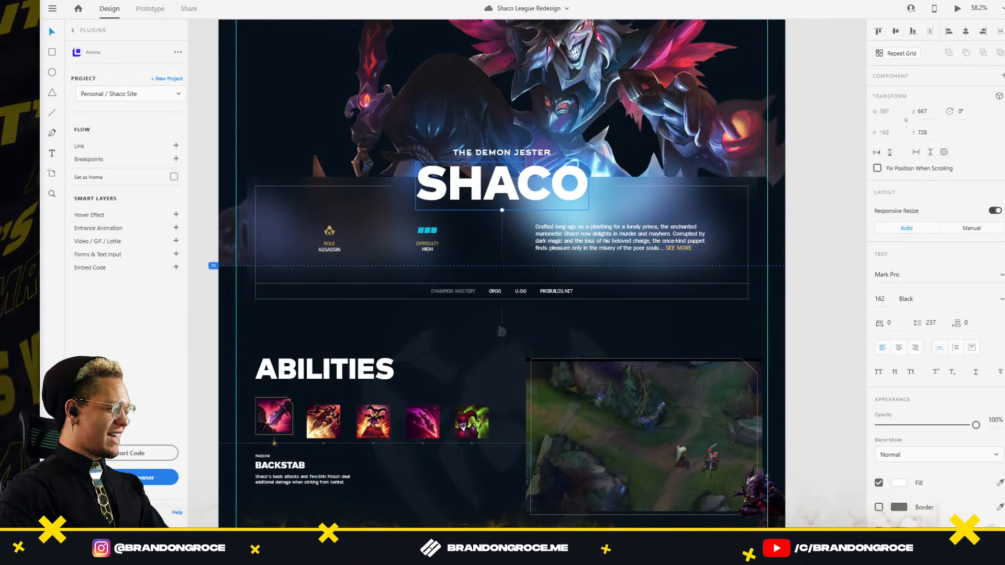
Step: Switch to Adobe XD and select the empty dark Web 1920 – 6 artboard beside Web 1920 – 8
scroll(825, 174, "down", 5)
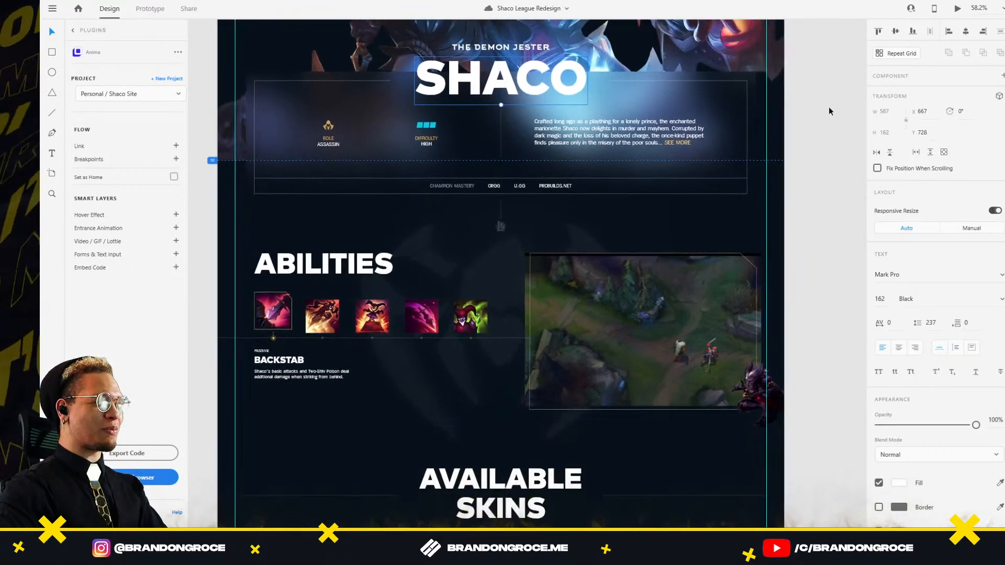
scroll(805, 181, "down", 5)
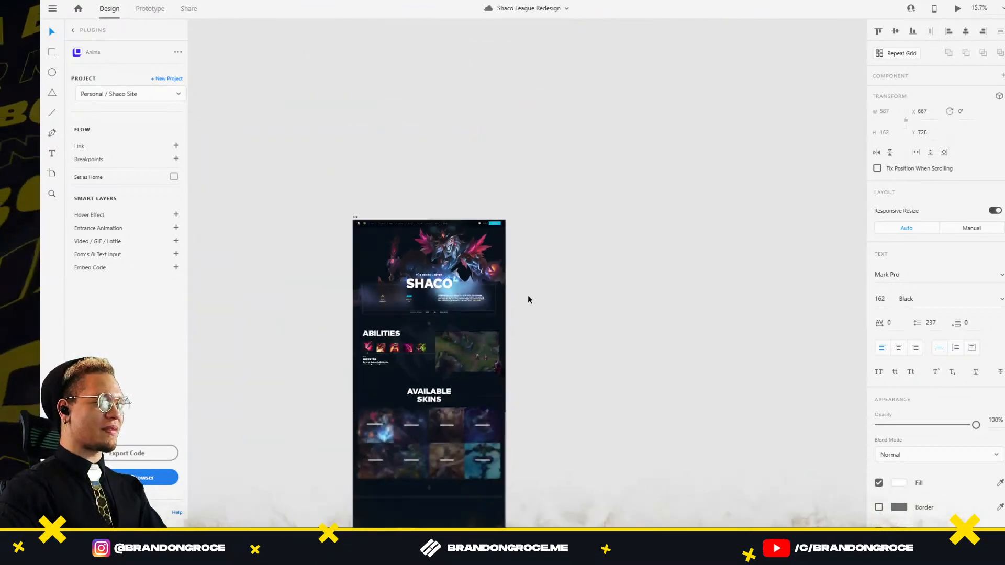
left_click_drag(377, 256, 583, 298)
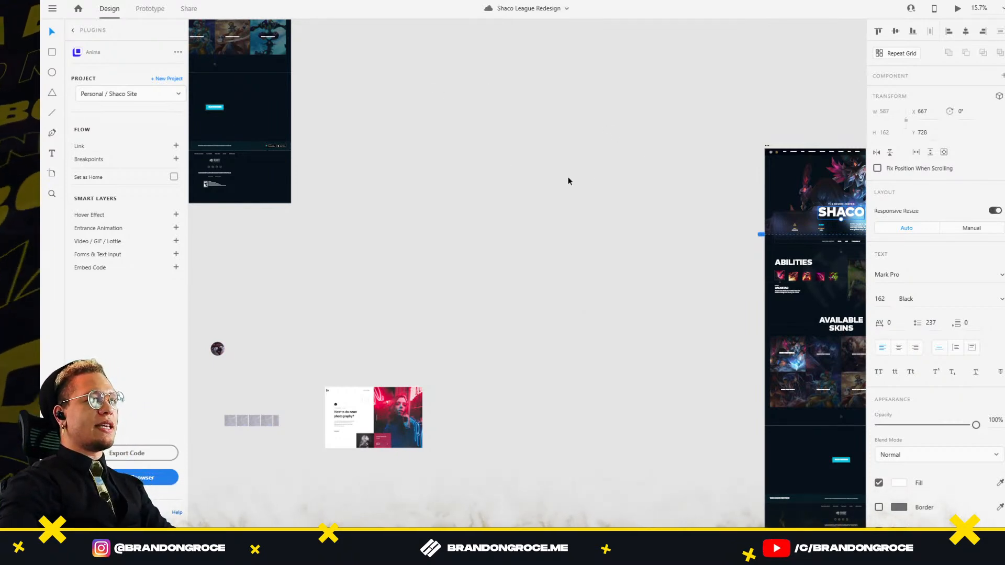
left_click_drag(569, 181, 365, 45)
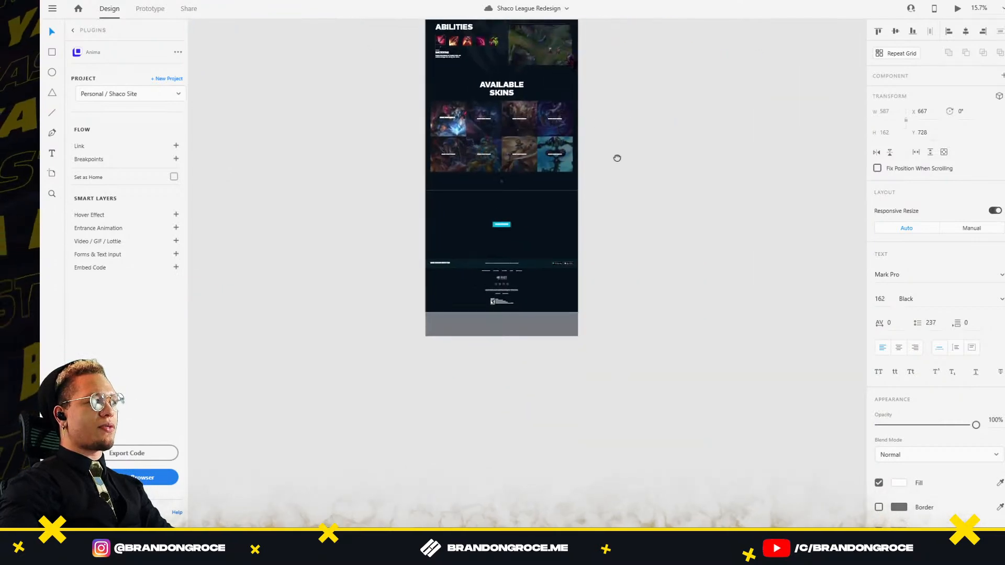
left_click_drag(617, 158, 459, 416)
scroll(485, 286, "down", 4)
scroll(499, 120, "up", 4)
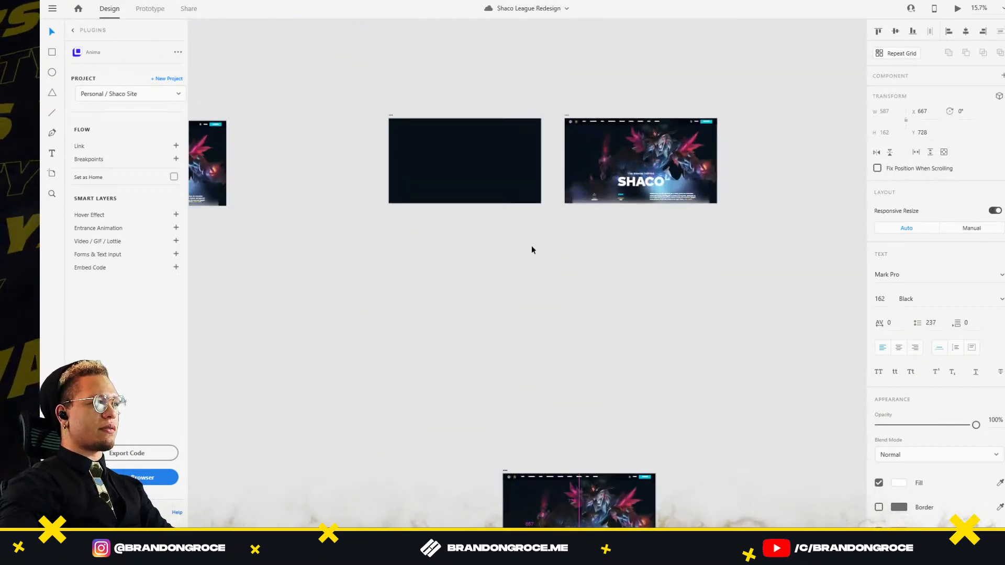
scroll(532, 250, "up", 3)
scroll(326, 86, "up", 2)
left_click(324, 94)
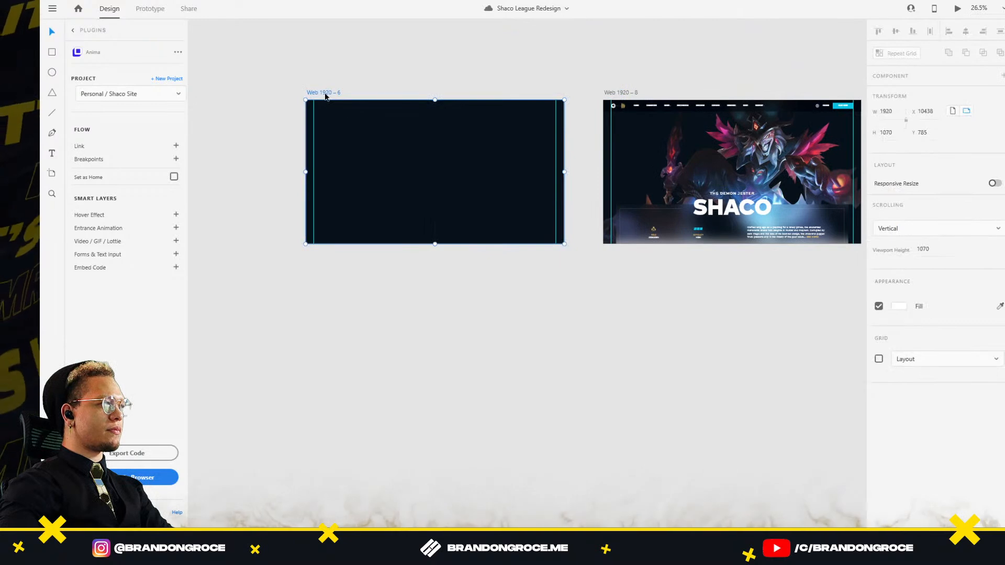
Step: Link the Web 1920 – 6 artboard to Web 1920 – 8 with a Time trigger in prototype mode
left_click(175, 9)
left_click_drag(663, 167, 664, 167)
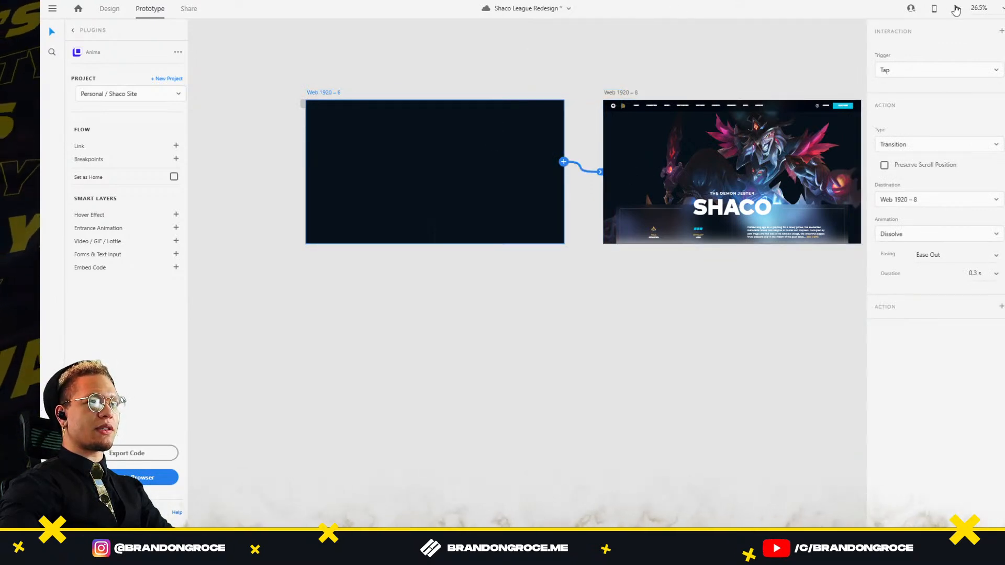
left_click(924, 78)
left_click(916, 109)
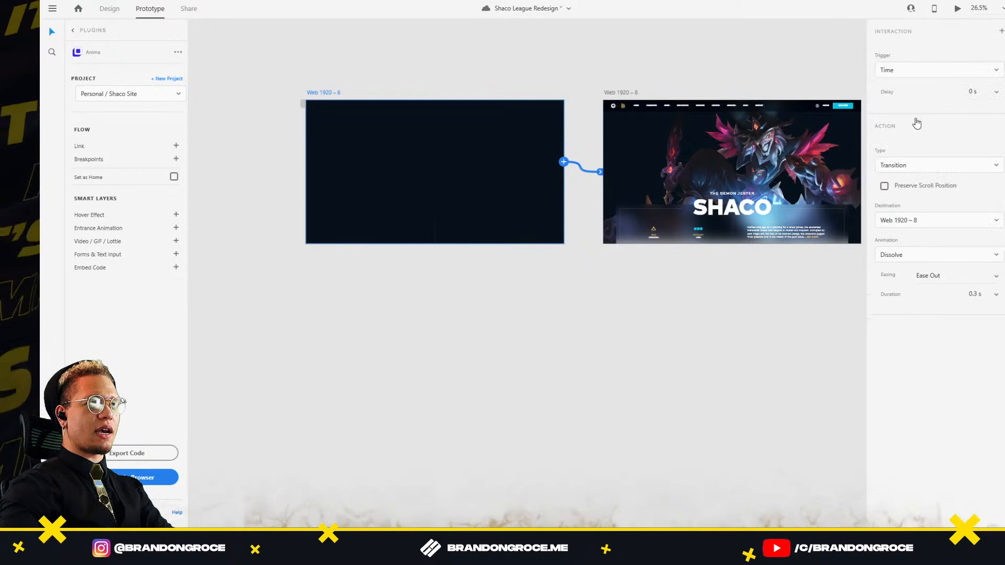
Step: Set the link's action to Auto-Animate with Snap easing and a 1 s duration
left_click(954, 170)
left_click(923, 191)
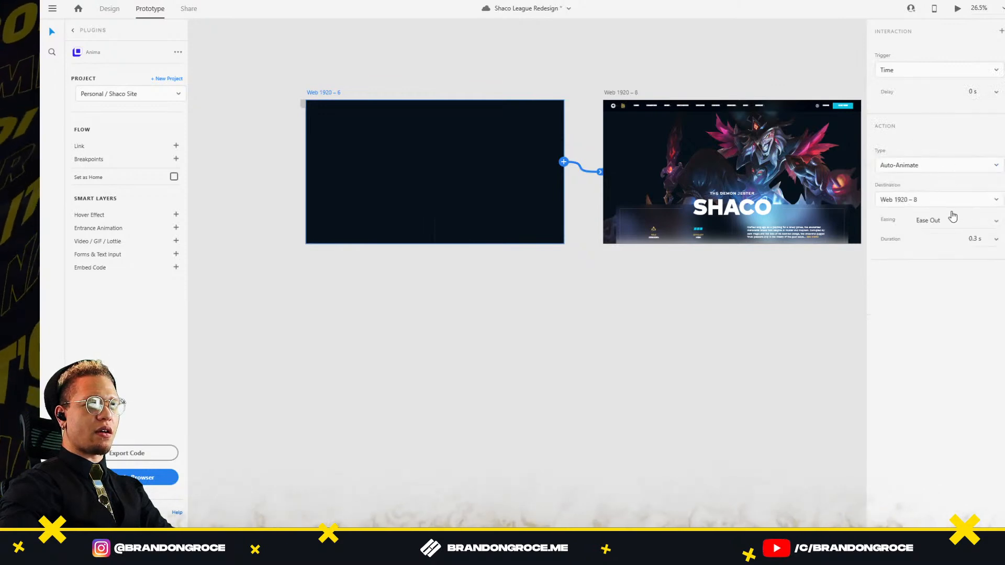
left_click(996, 221)
left_click(942, 282)
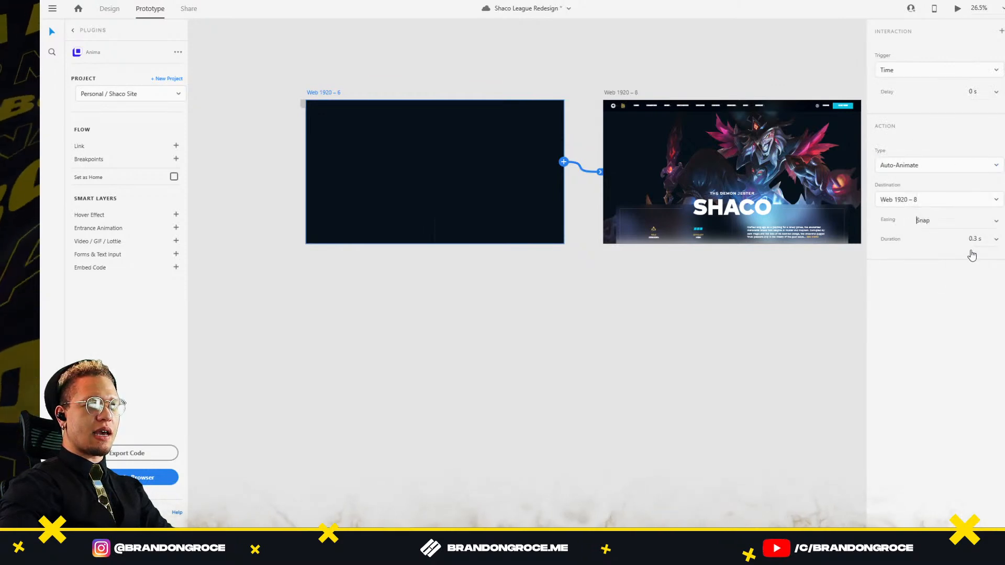
left_click(996, 239)
left_click(961, 283)
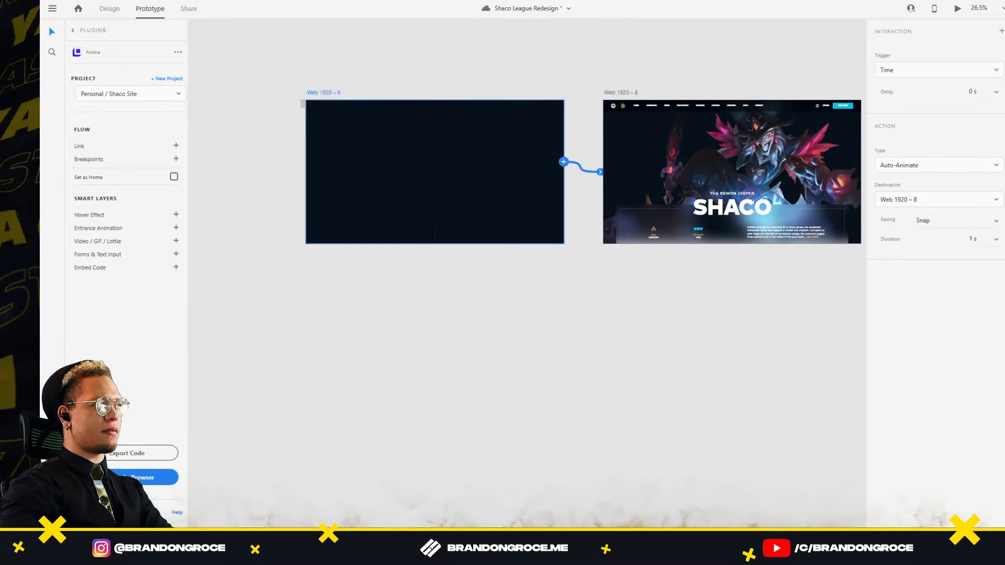
Step: Preview the timed transition from Web 1920 – 6 to Web 1920 – 8, and return to the full-size editor
left_click(958, 9)
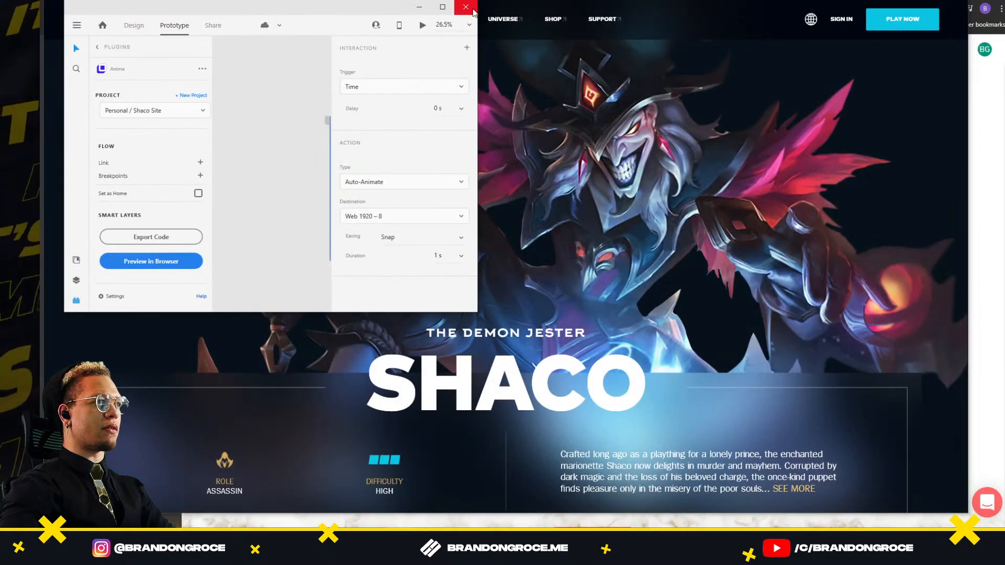
double_click(364, 14)
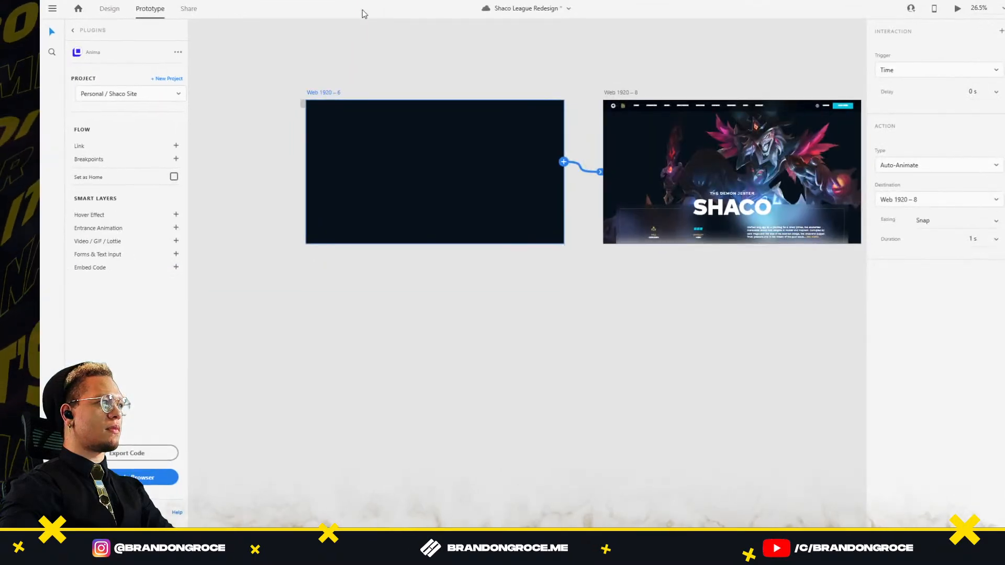
double_click(367, 1)
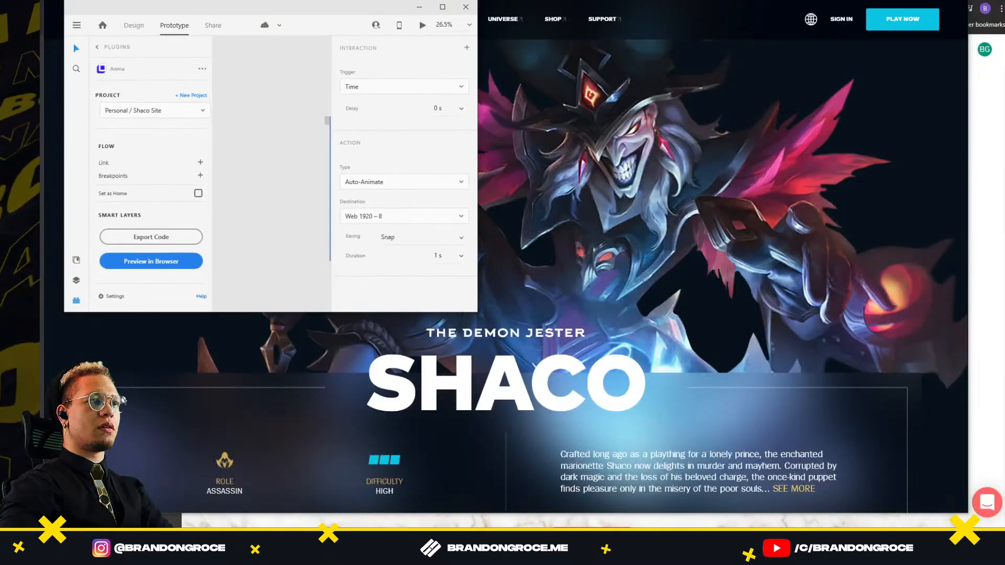
left_click(961, 1)
double_click(378, 11)
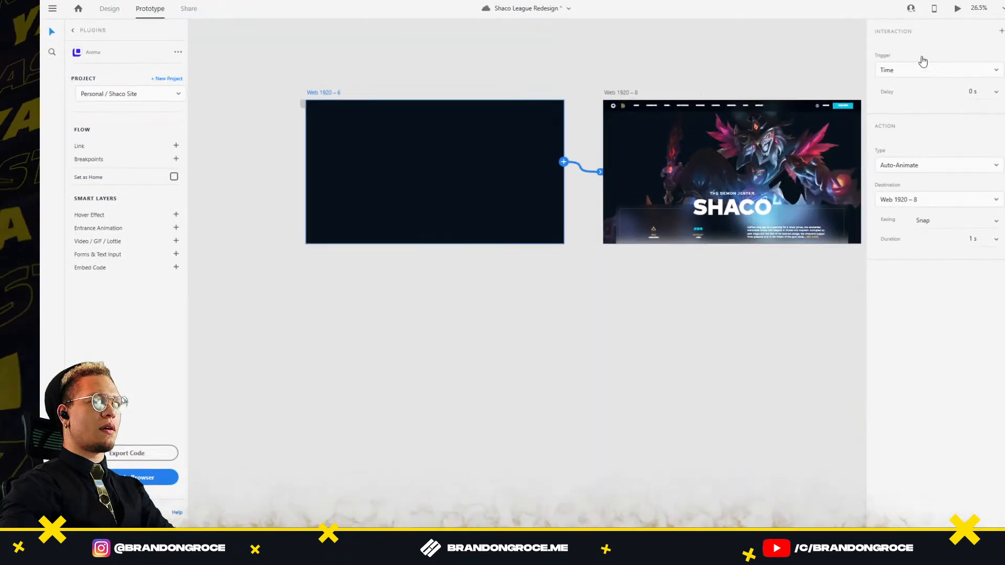
Step: Set the time trigger's delay on Web 1920 – 6 to 0.8 s and preview the transition again
left_click(991, 95)
left_click(980, 111)
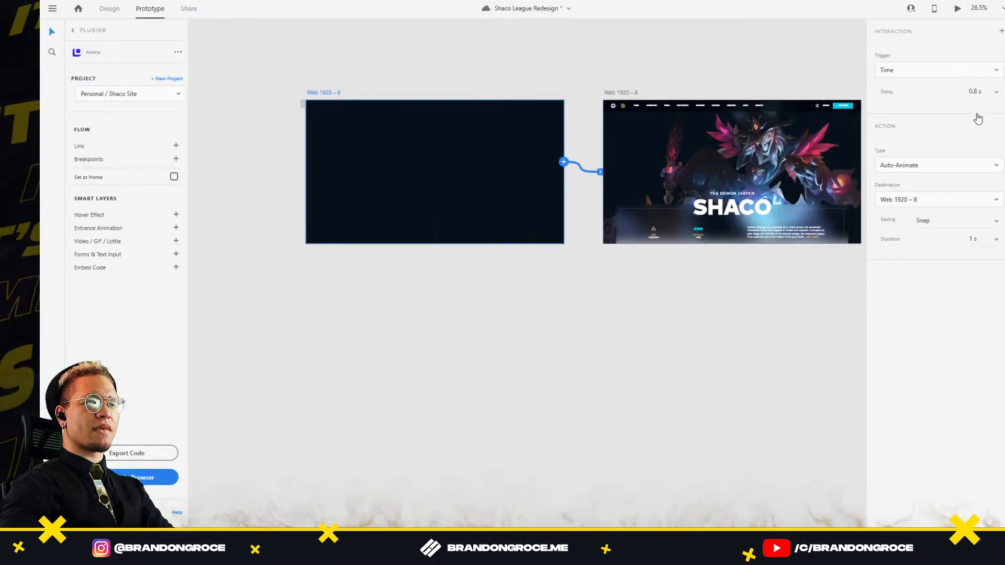
left_click(496, 64)
left_click(333, 97)
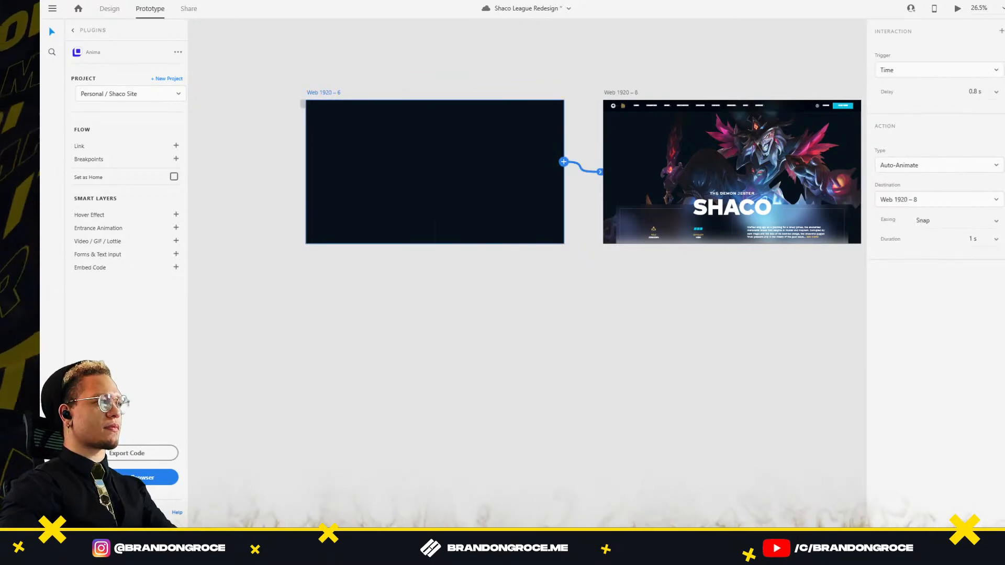
left_click(958, 9)
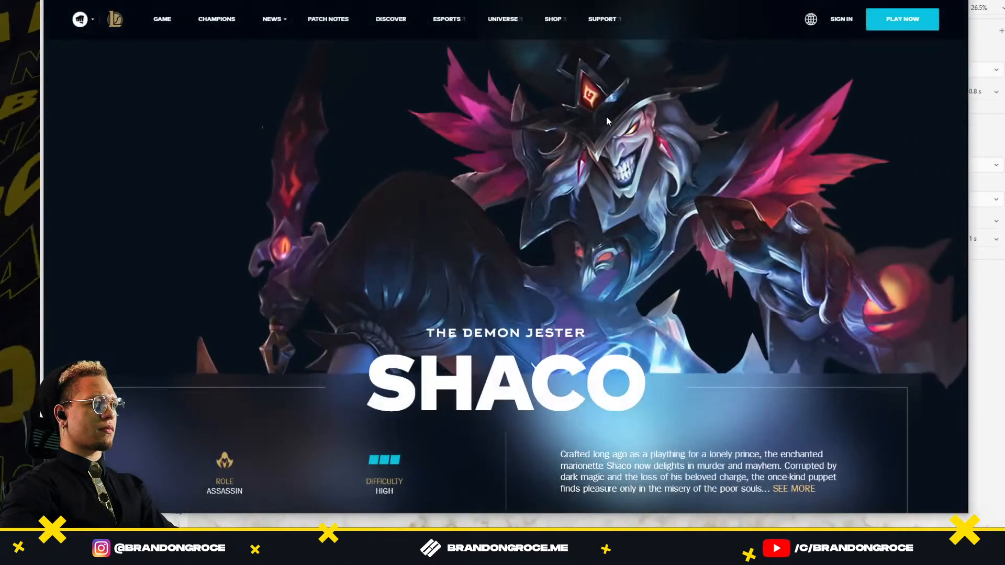
left_click(958, 1)
Step: Link the round logo in Web 1920 – 8's navigation bar back to Web 1920 – 6 with a Tap trigger and Auto-Animate
scroll(610, 101, "up", 5)
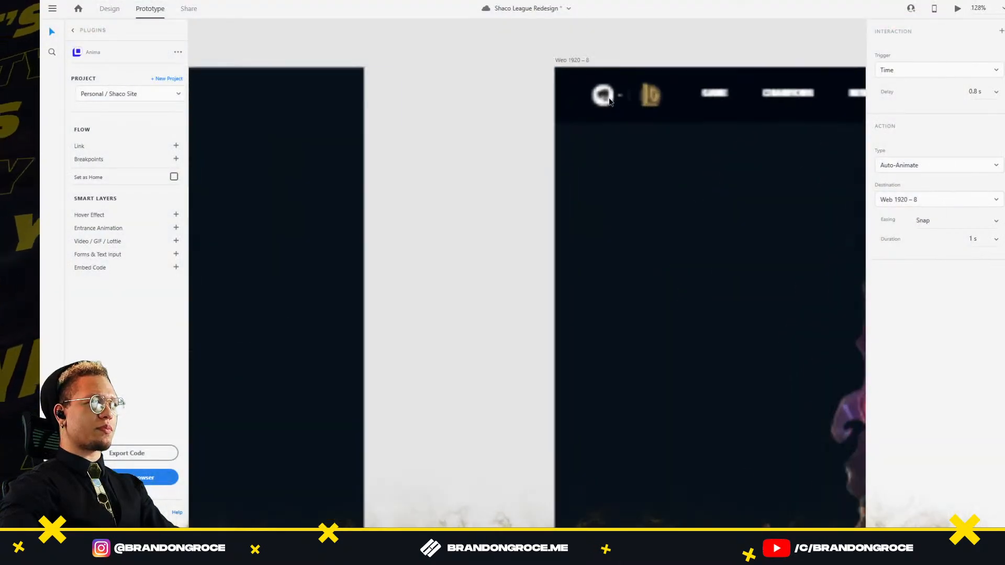
left_click(608, 98)
scroll(609, 98, "down", 3)
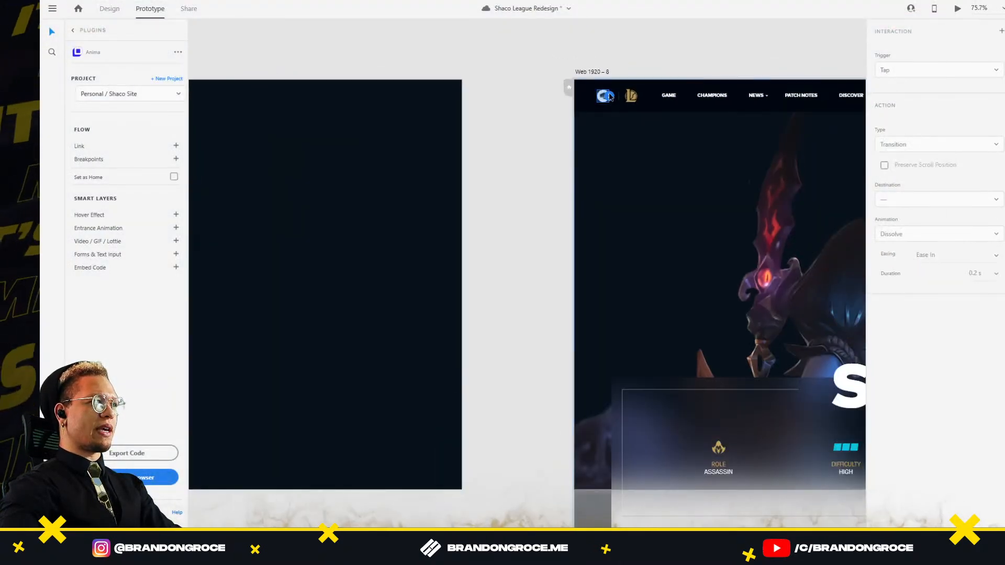
left_click_drag(609, 97, 347, 105)
scroll(362, 94, "down", 5)
scroll(318, 105, "left", 2)
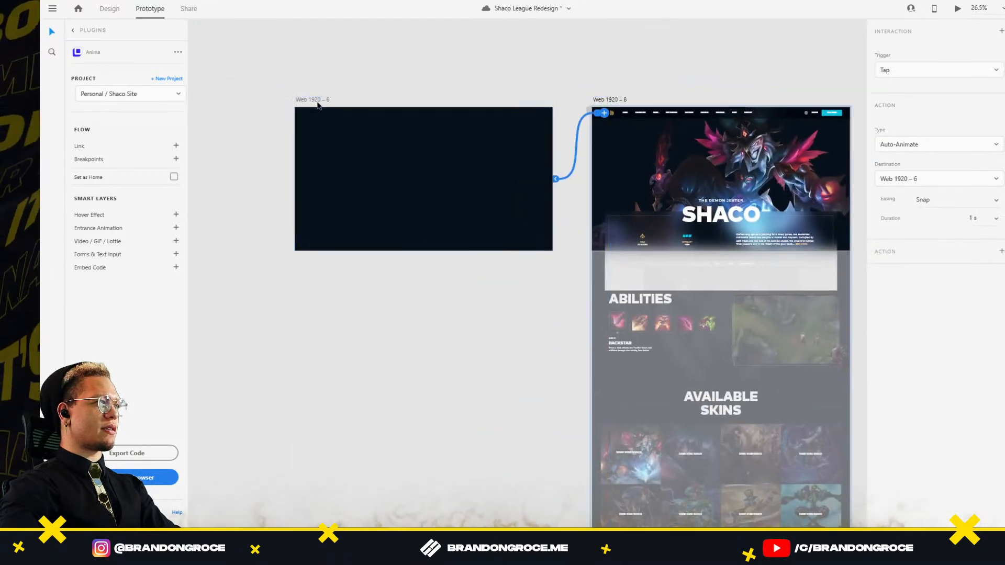
Step: Preview from Web 1920 – 6, replay the entrance animation several times through the linked logo, and close the preview
left_click(313, 100)
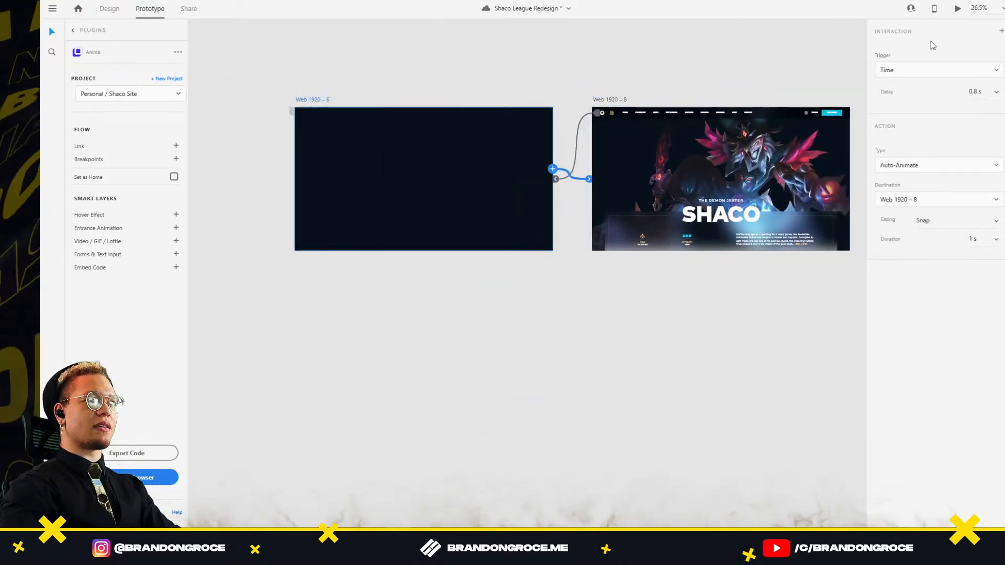
left_click(958, 8)
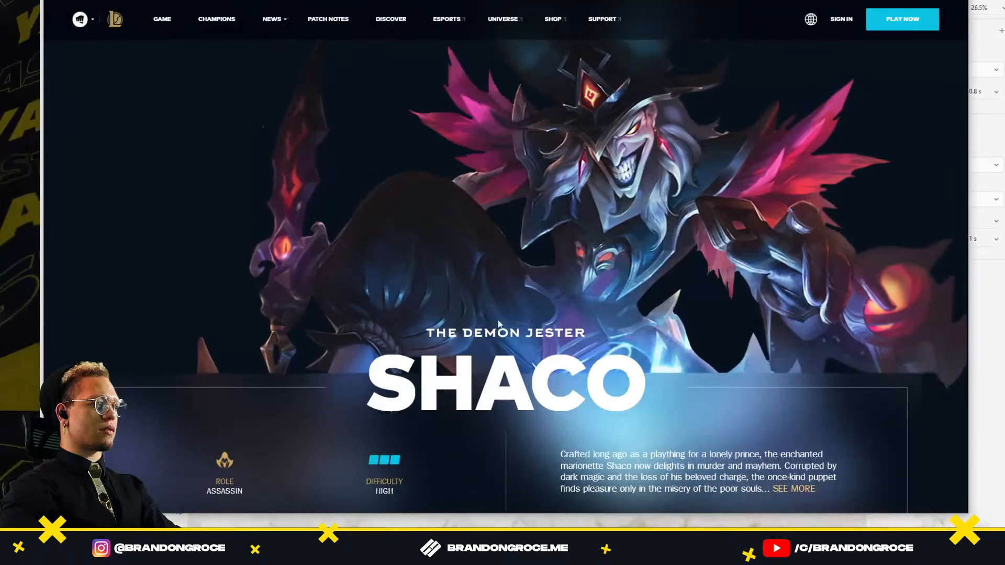
left_click(79, 23)
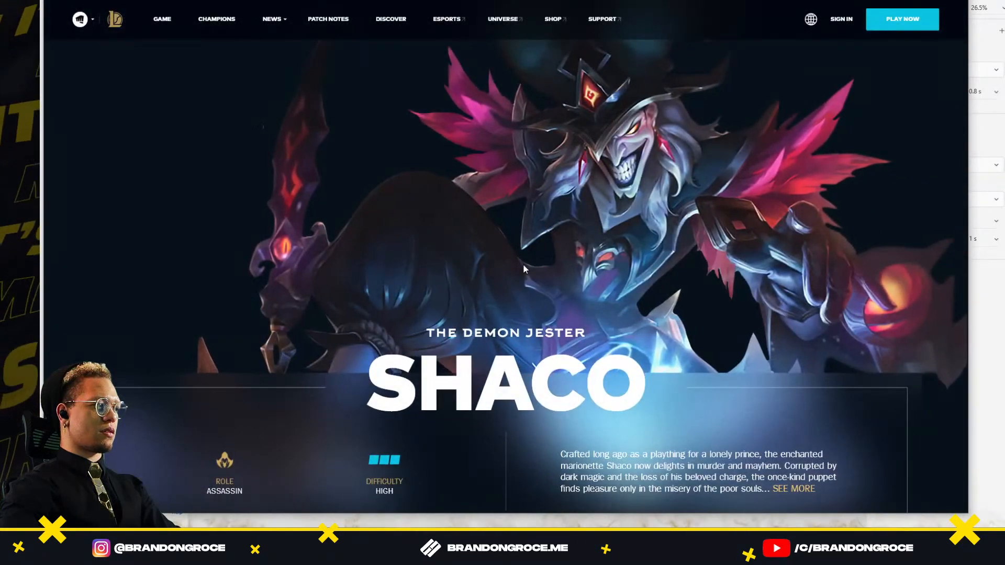
left_click(77, 19)
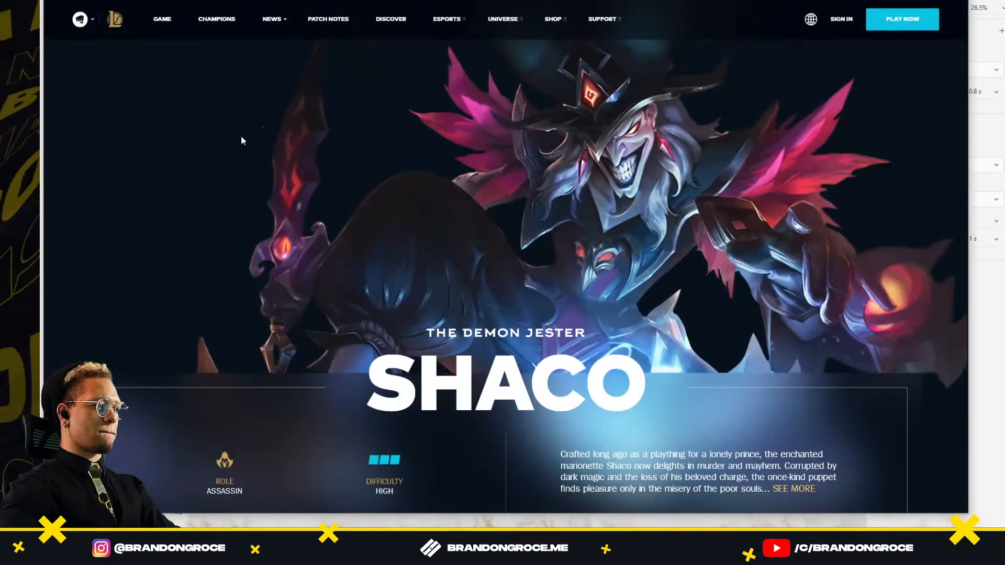
left_click(78, 20)
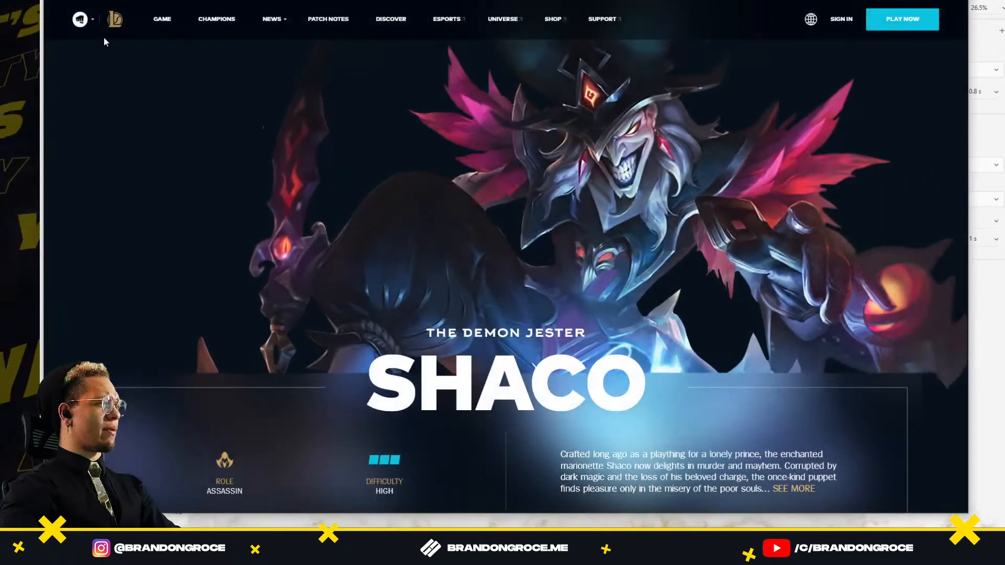
left_click(81, 21)
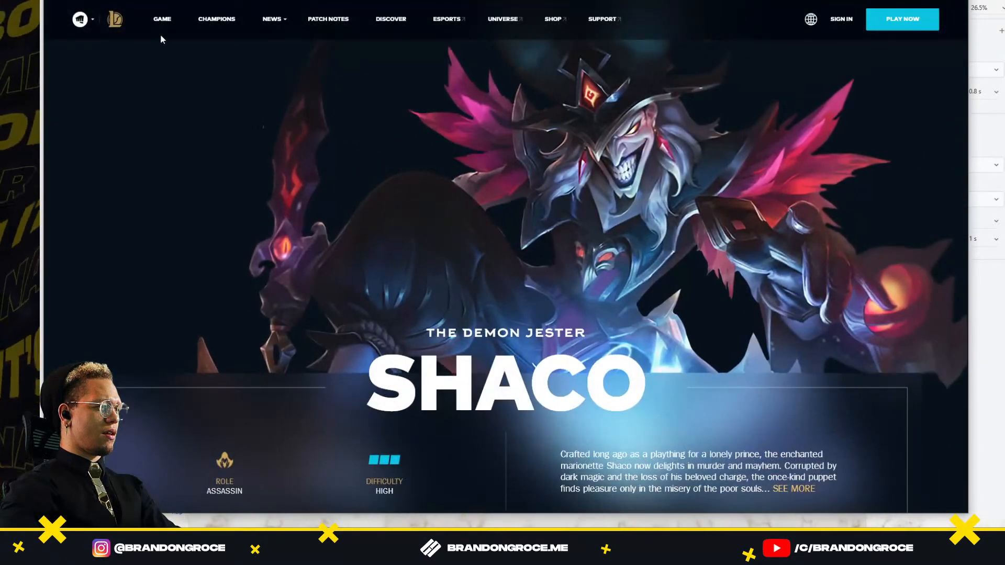
left_click(81, 21)
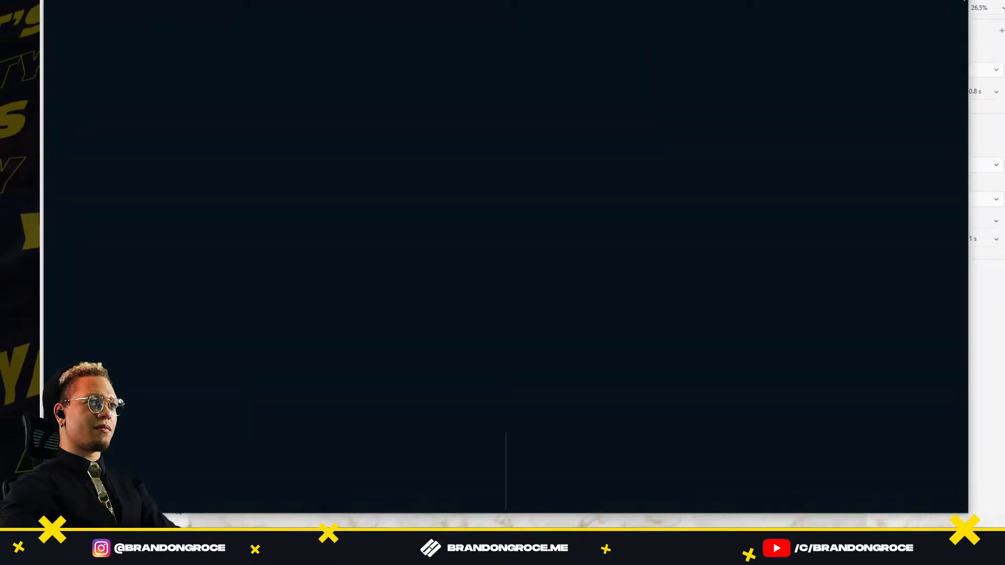
key("Escape")
Step: Return to design mode and extend the Web 1920 – 8 artboard downward to a height of about 1395
left_click_drag(675, 321, 602, 310)
scroll(611, 212, "up", 3)
scroll(611, 212, "up", 3)
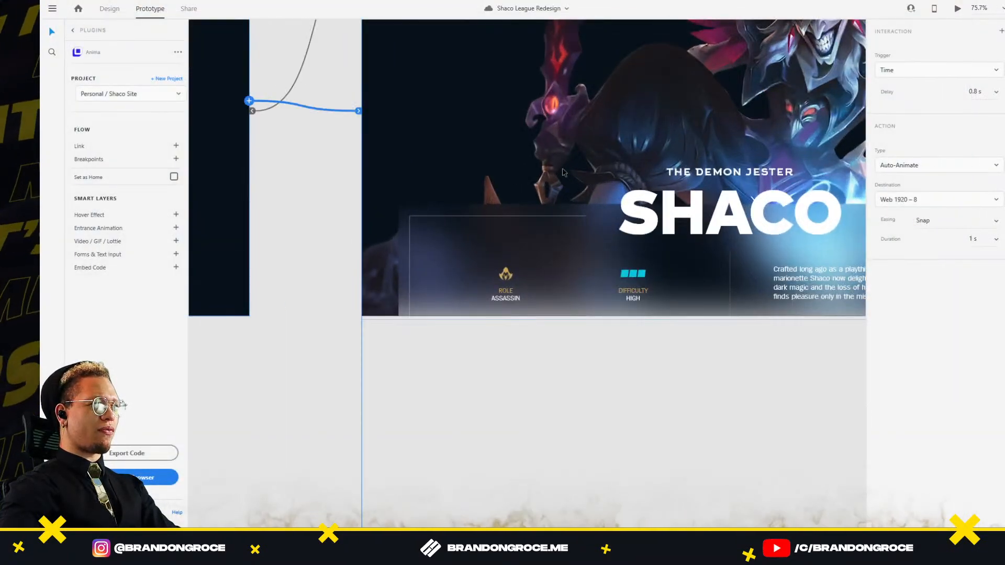
scroll(675, 240, "down", 5)
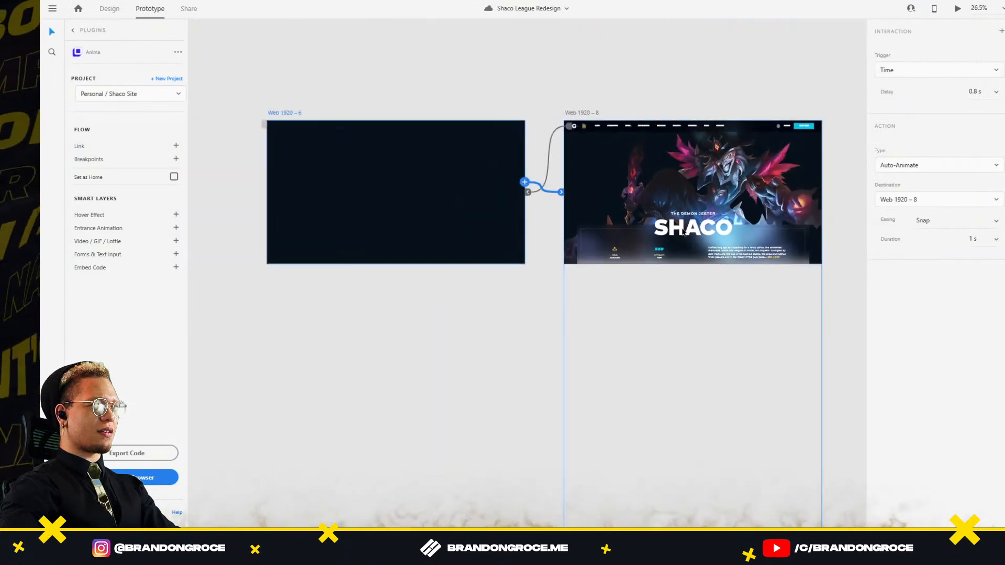
left_click(742, 242)
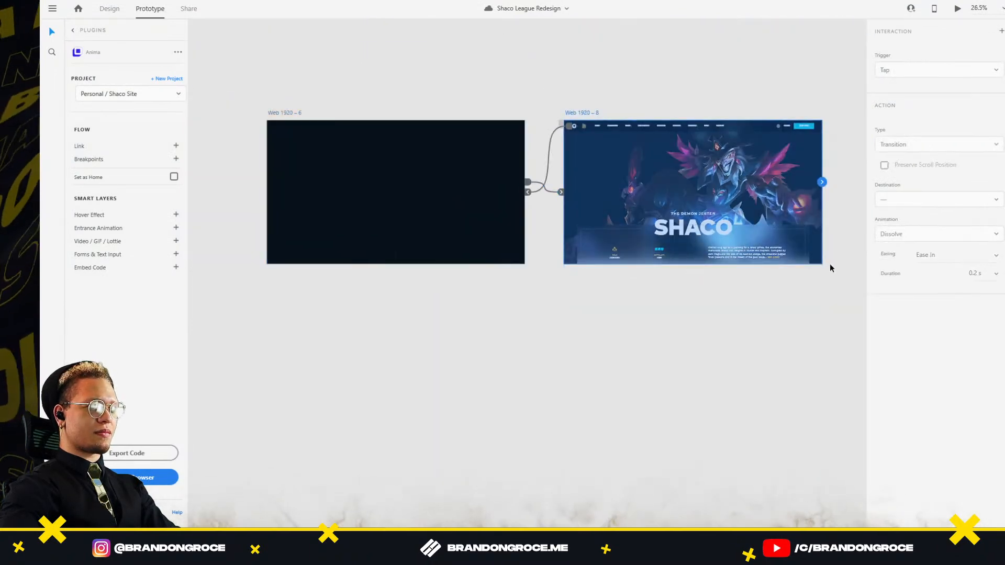
left_click(109, 8)
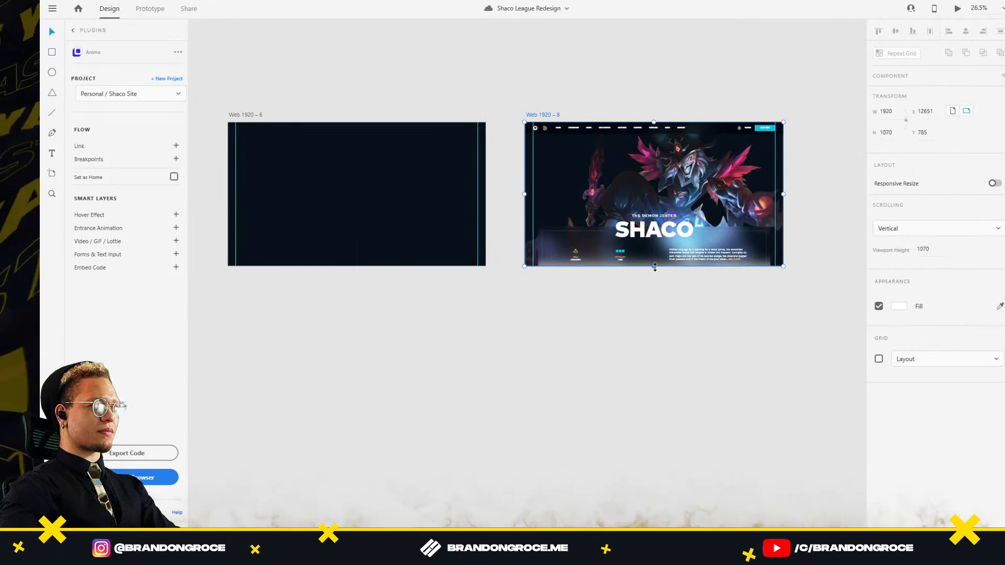
left_click_drag(654, 267, 660, 306)
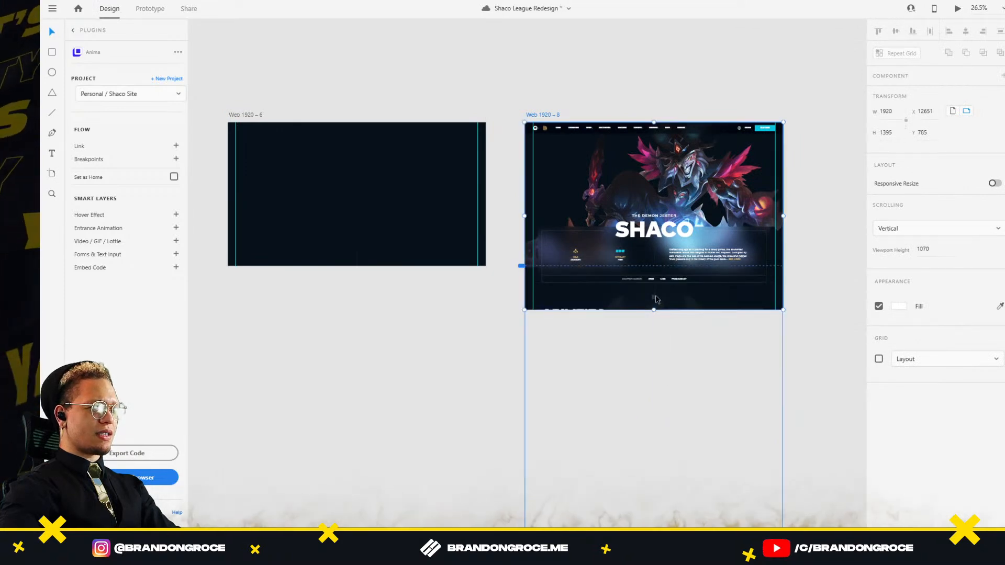
Step: Select the faint League logo above the Abilities section and locate it in the layer list
left_click(657, 299)
scroll(657, 299, "up", 5)
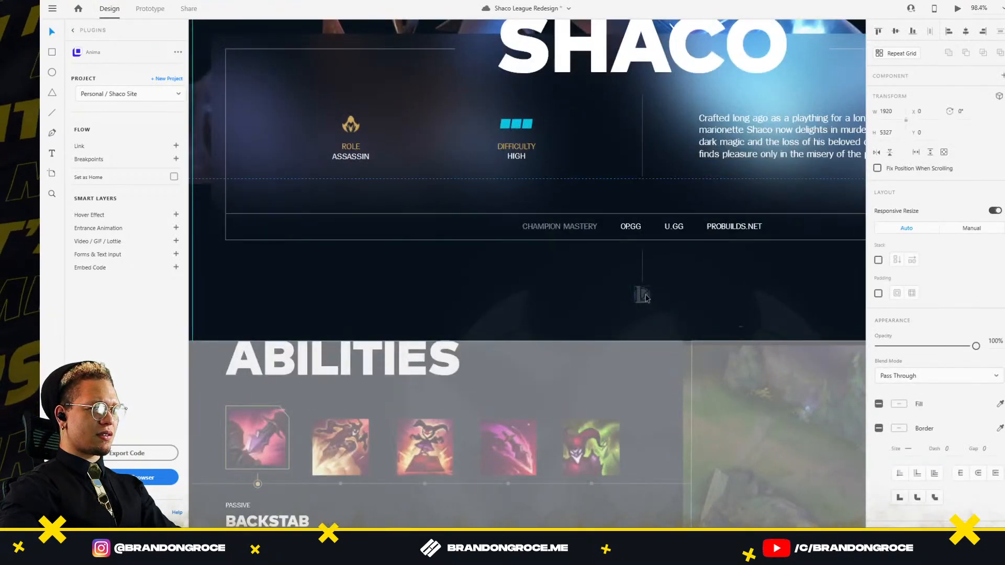
double_click(645, 296)
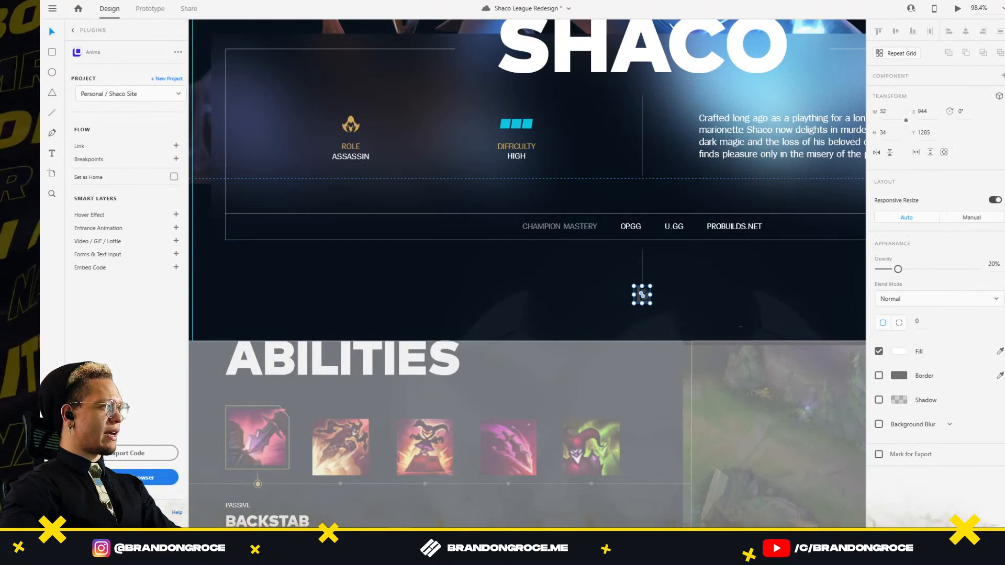
left_click(52, 493)
scroll(133, 249, "down", 10)
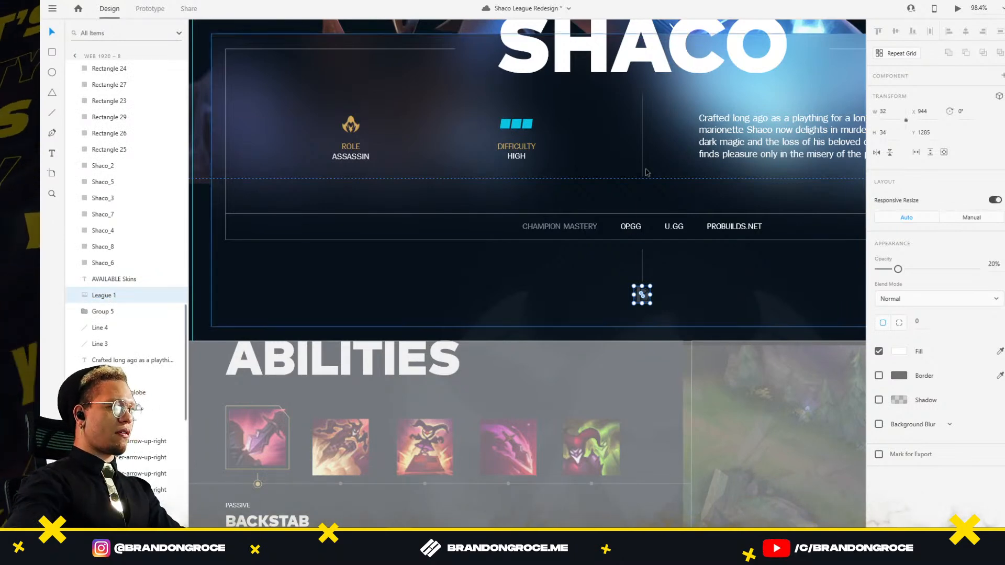
Step: Shorten the Web 1920 – 8 artboard to a height of 1070, level with Web 1920 – 6
scroll(676, 172, "down", 4)
left_click(475, 82)
scroll(476, 76, "down", 3)
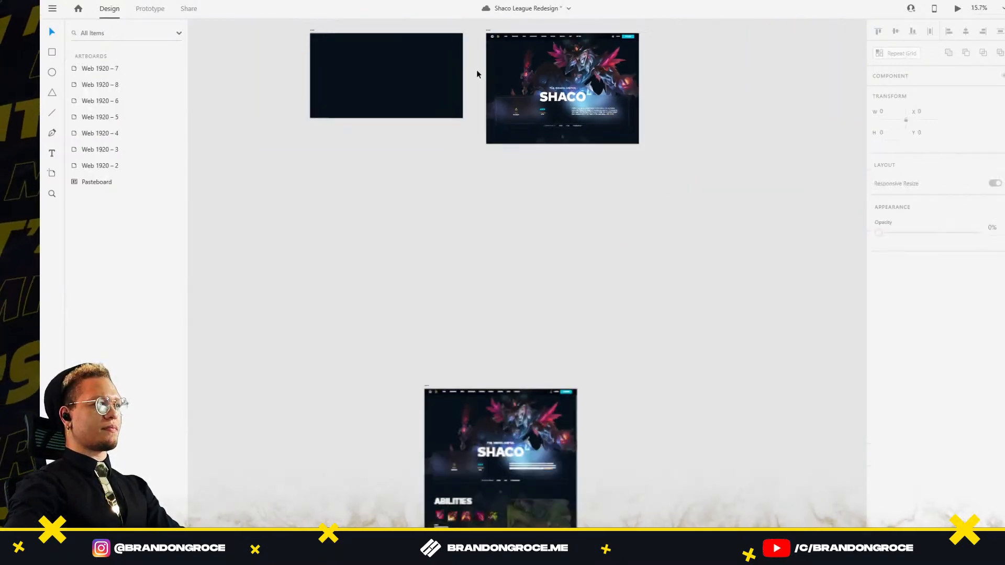
scroll(505, 145, "up", 3)
scroll(558, 252, "up", 1)
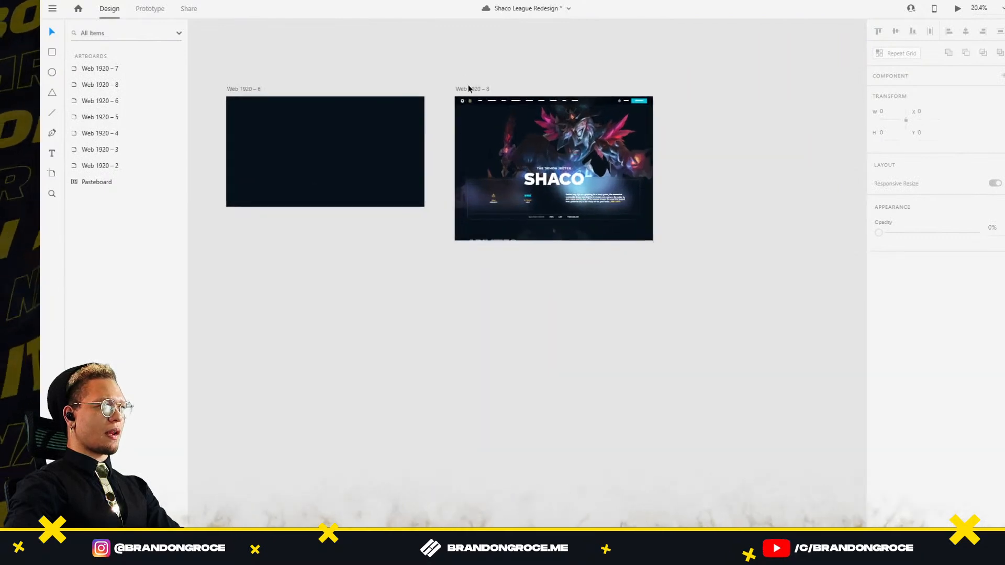
left_click(470, 89)
left_click_drag(554, 241, 556, 207)
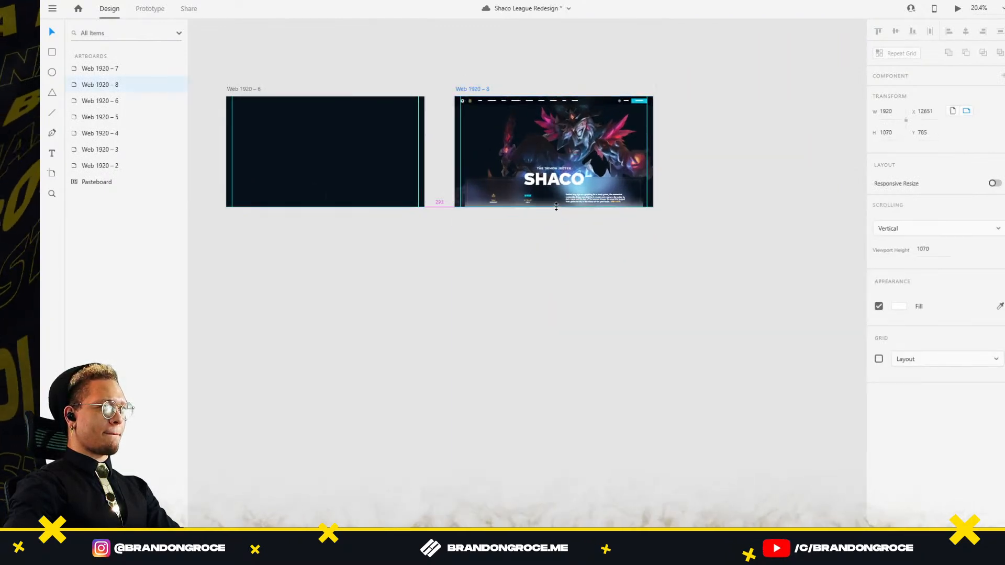
Step: Duplicate the Web 1920 – 8 artboard and place the copy beside it on the same row
left_click(709, 197)
scroll(709, 197, "up", 2)
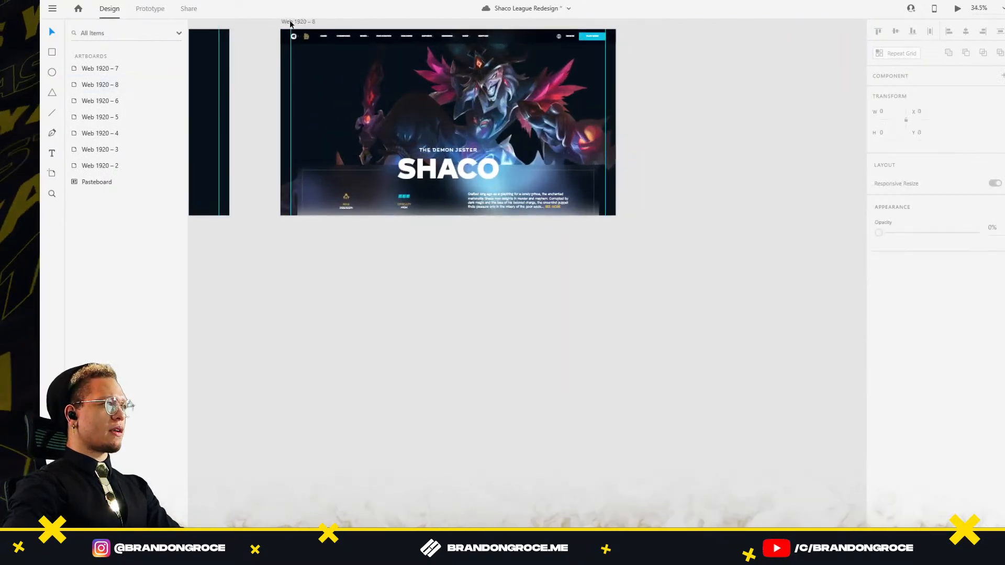
left_click_drag(291, 24, 654, 23)
left_click_drag(668, 116, 524, 204)
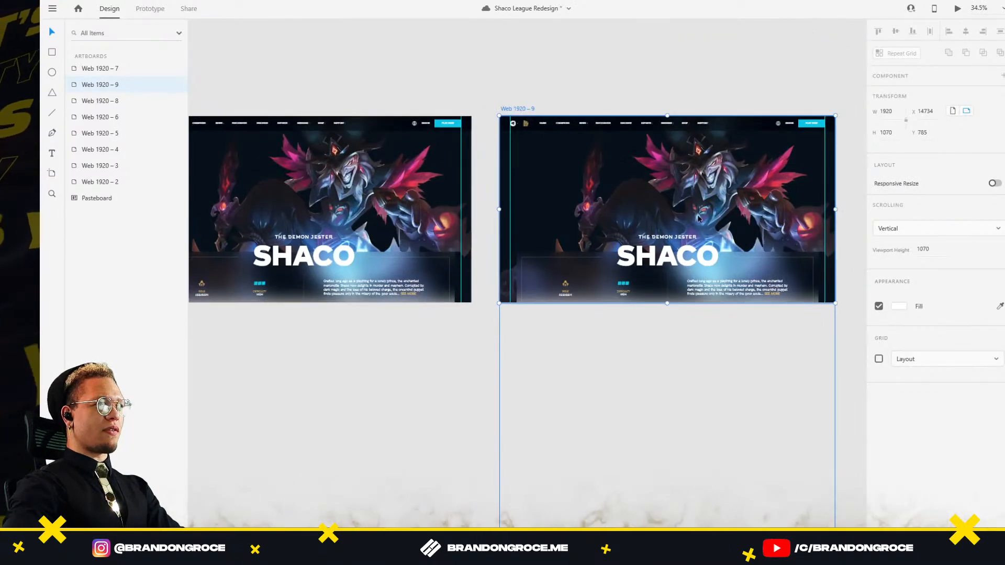
Step: Move Group 22 up to Y -1036 in the Web 1920 – 9 artboard so the Abilities section fills its frame
left_click_drag(768, 255, 844, 189)
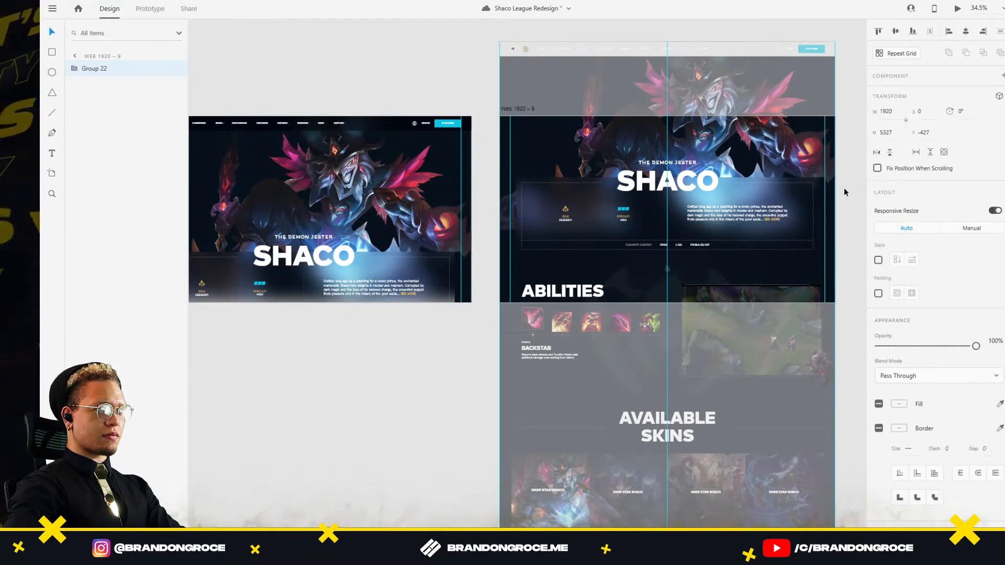
left_click_drag(844, 187, 851, 81)
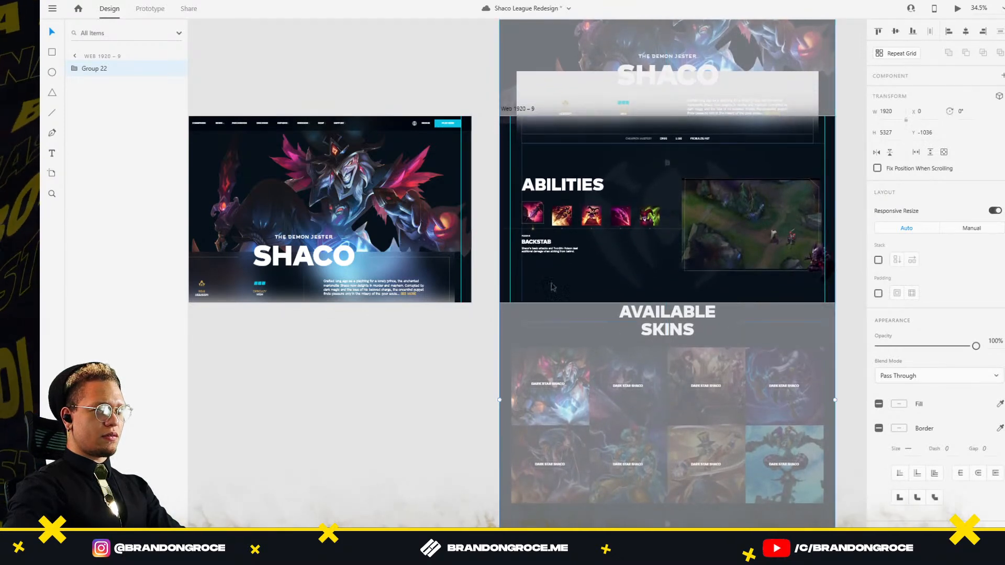
left_click(453, 349)
left_click_drag(460, 360, 600, 308)
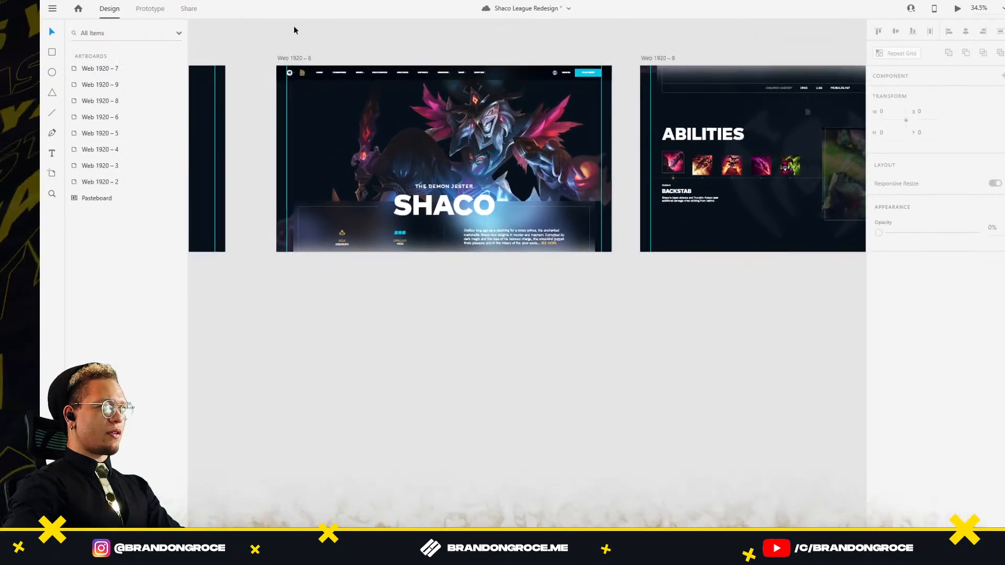
left_click_drag(517, 253, 359, 225)
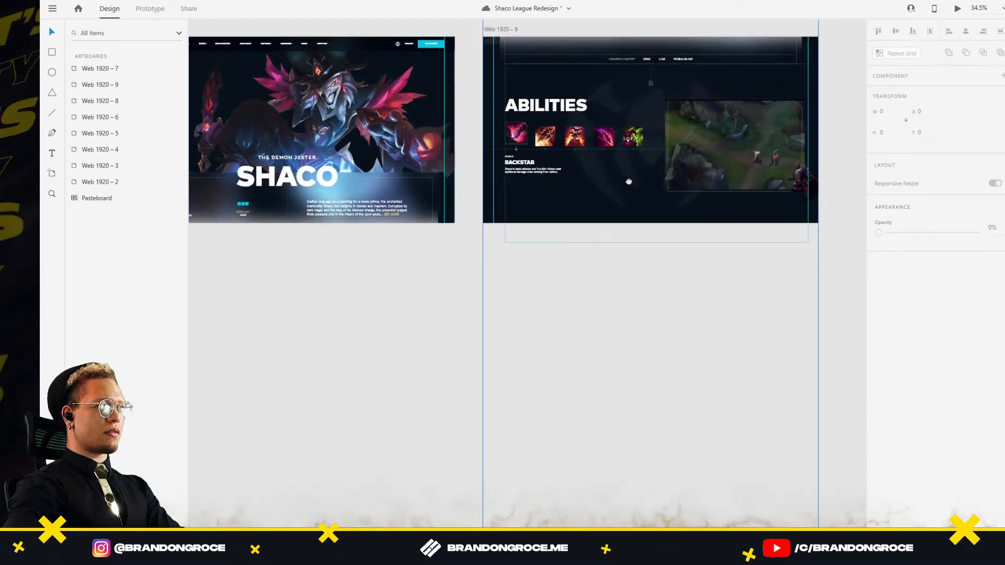
Step: Duplicate the Web 1920 – 9 artboard and place the copy beside it at X 16817, Y 785
left_click_drag(631, 182, 436, 338)
left_click_drag(677, 286, 631, 206)
left_click_drag(245, 106, 677, 122)
scroll(277, 239, "up", 5)
left_click_drag(292, 257, 401, 276)
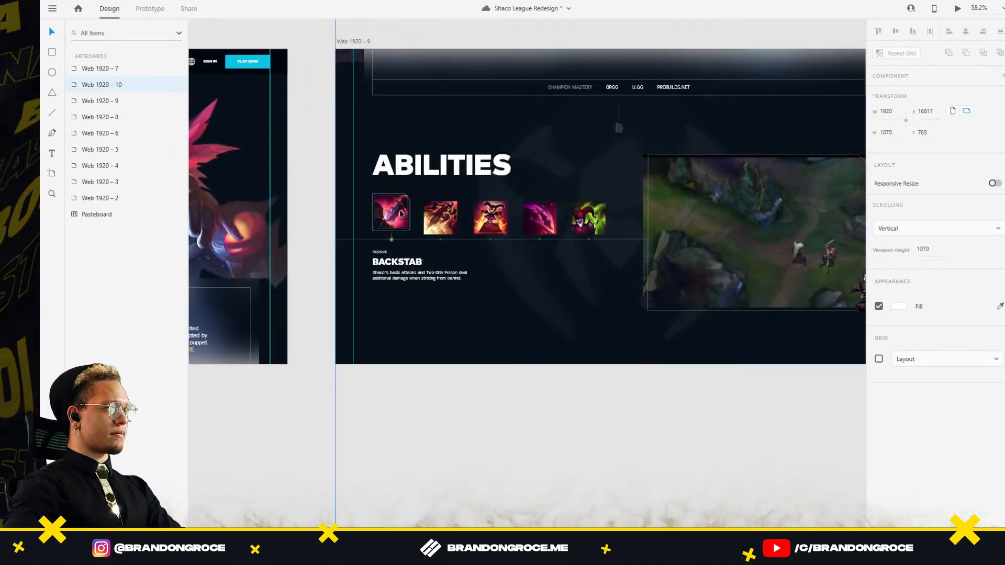
Step: Try to shrink the four ability icons after the first one together in Web 1920 – 9, and undo the resize
left_click(397, 212)
scroll(396, 194, "up", 4)
double_click(396, 195)
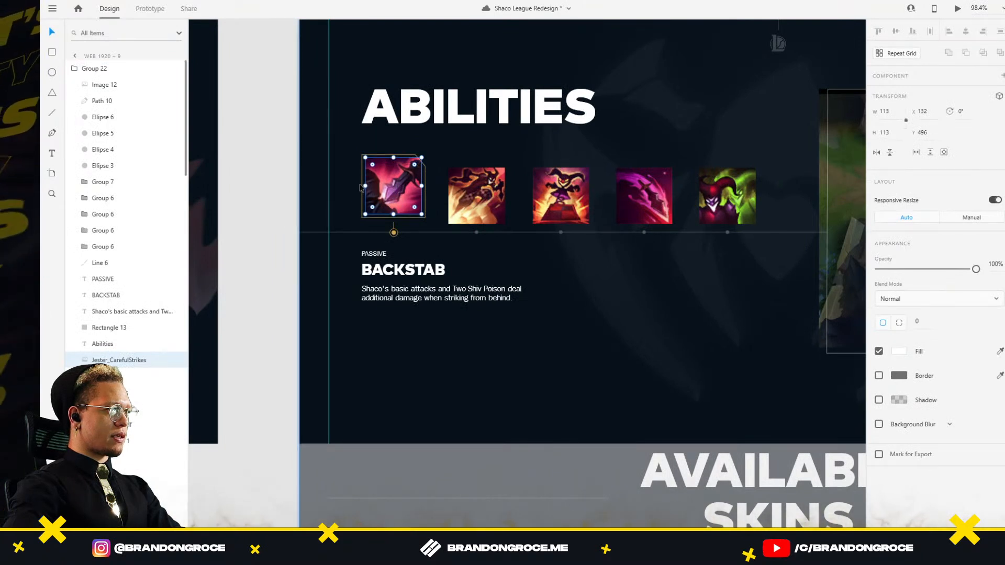
left_click(477, 198)
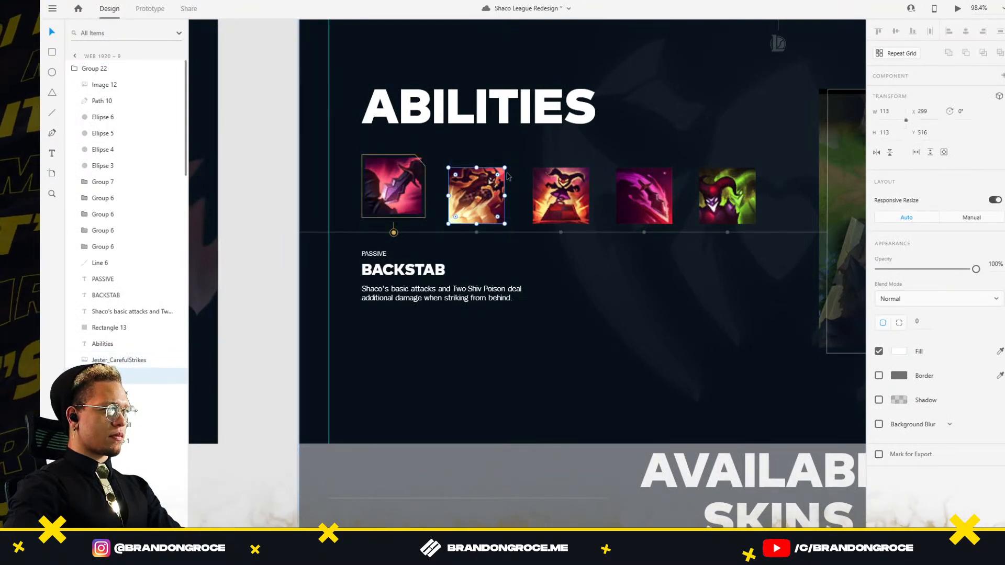
left_click(558, 186, "shift")
left_click(644, 195, "shift")
left_click(713, 195, "shift")
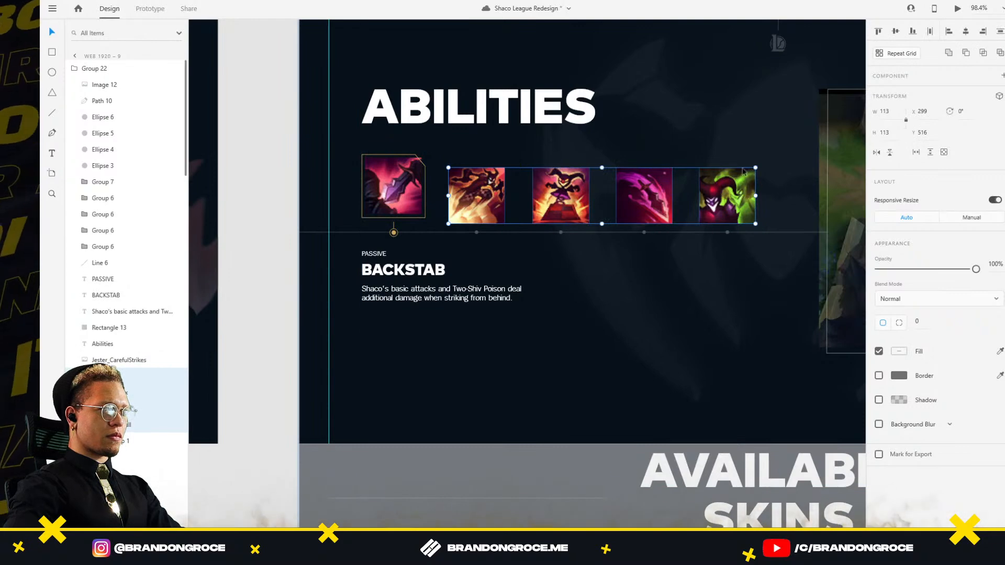
left_click_drag(600, 168, 603, 177)
key("ctrl+z")
left_click(460, 141)
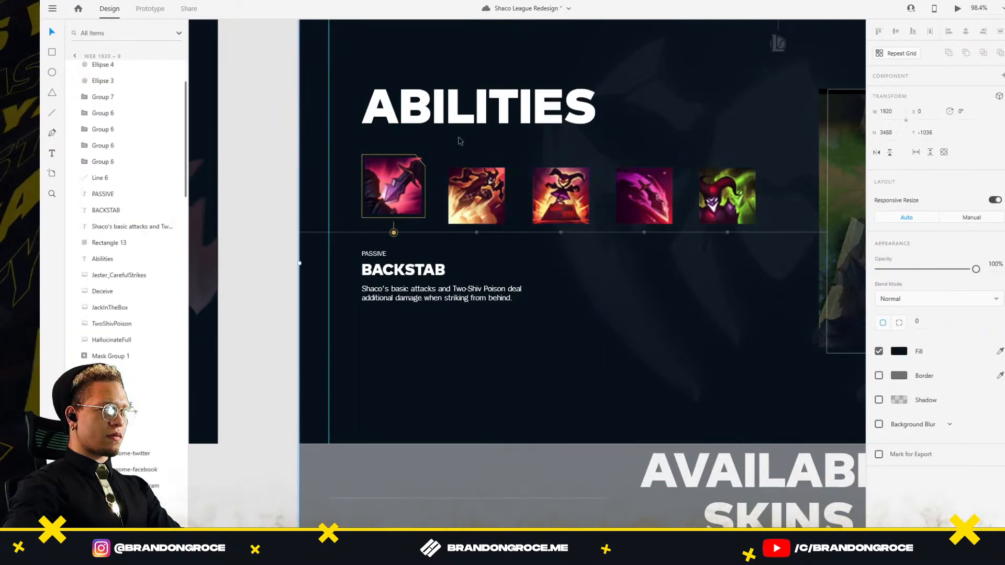
Step: Resize the Deceive icon around its center and the JackInTheBox icon to 73 × 73 each
left_click(477, 191)
left_click_drag(505, 167, 495, 174)
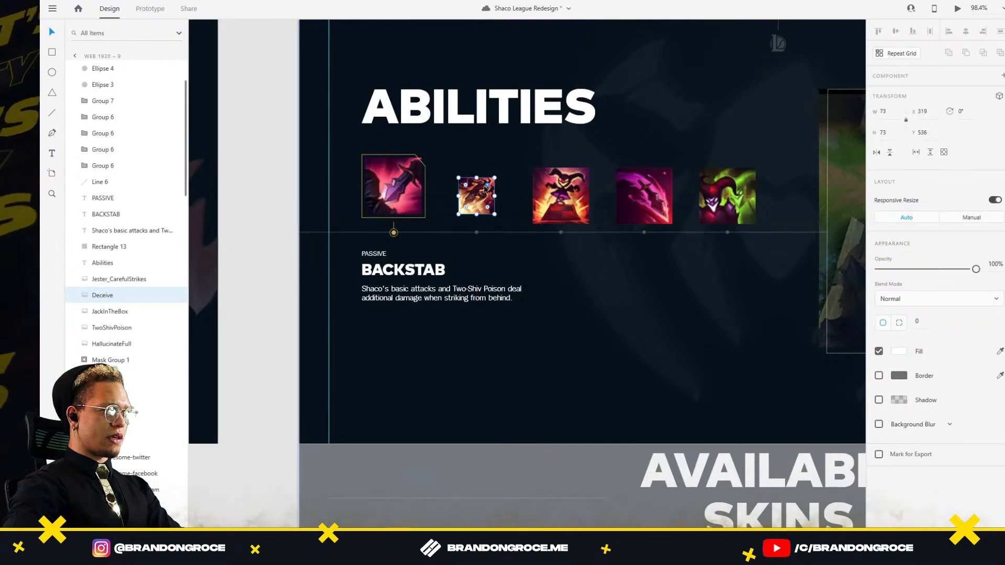
left_click(574, 199)
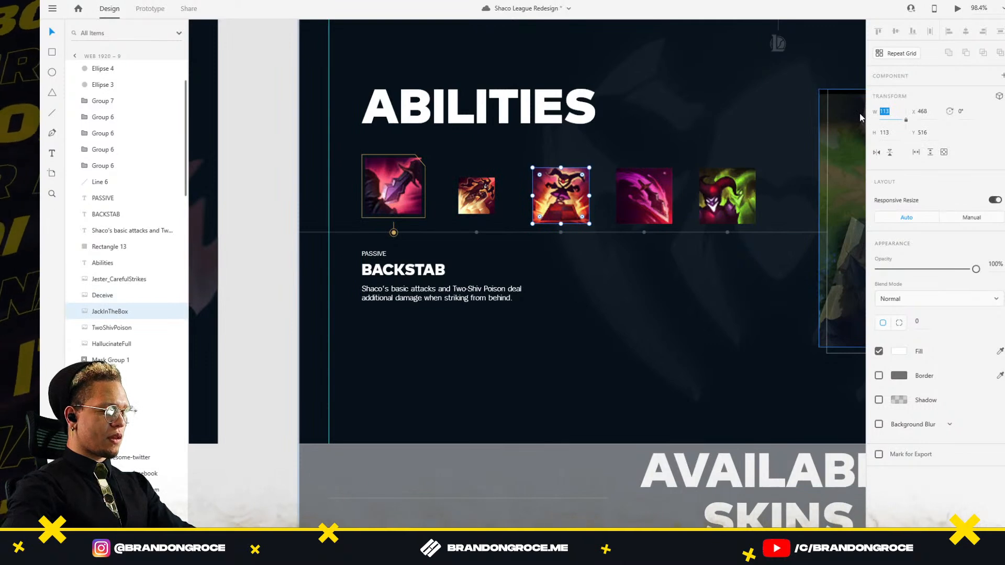
type("73")
key("Return")
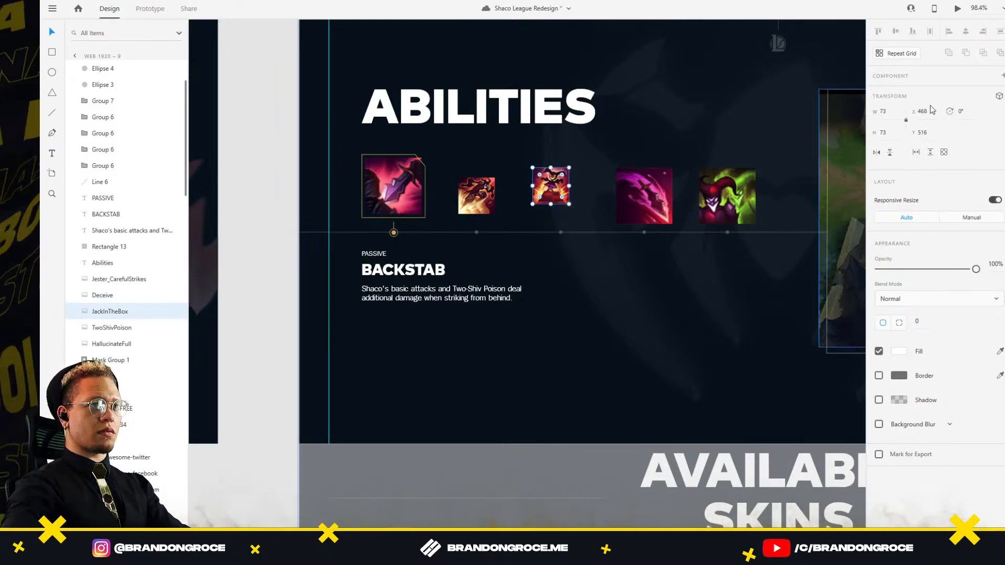
Step: Set the width of the TwoShivPoison and HallucinateFull icons to 73 with proportions locked
left_click(638, 211)
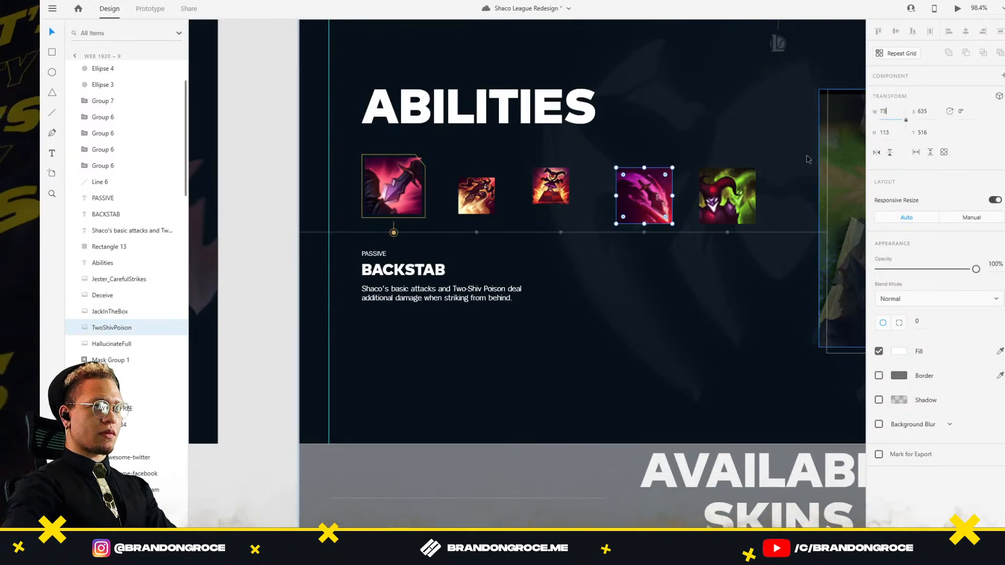
type("73")
key("Return")
left_click(711, 196)
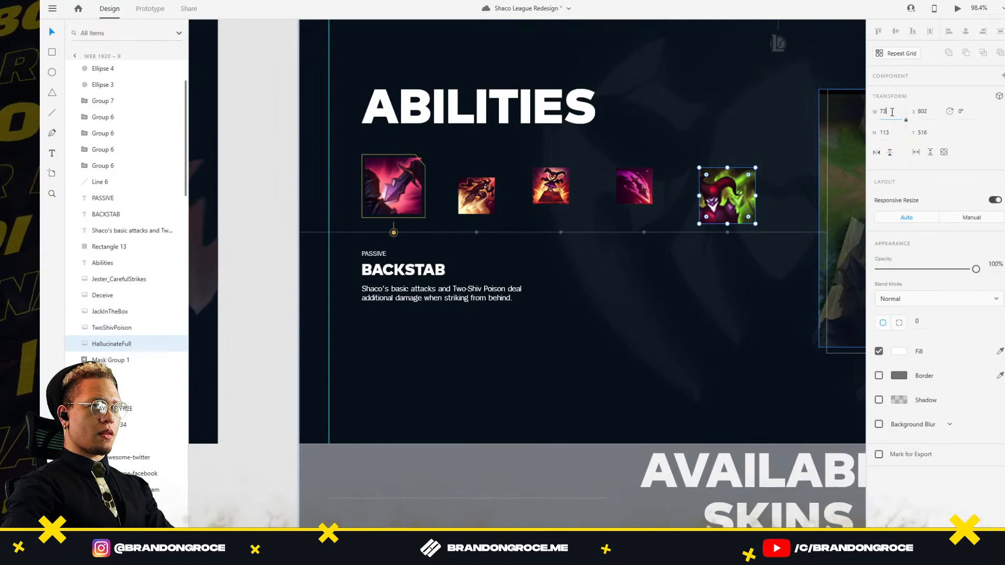
key("Return")
Step: Center HallucinateFull and TwoShivPoison above their timeline dots, at X 822 and X 655, both at Y 551
left_click_drag(713, 181, 723, 199)
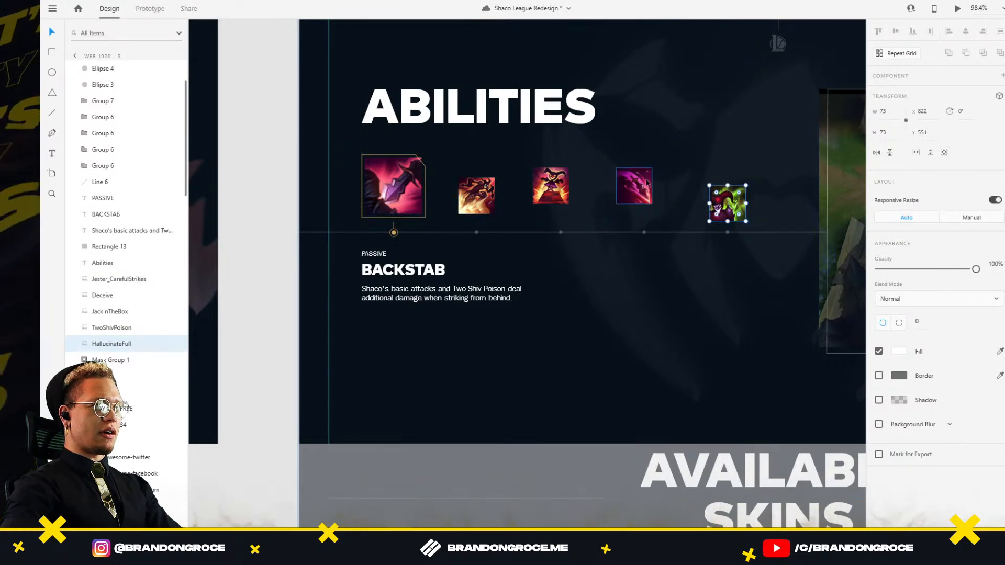
left_click_drag(647, 183, 652, 188)
scroll(666, 202, "up", 6)
left_click_drag(600, 164, 608, 229)
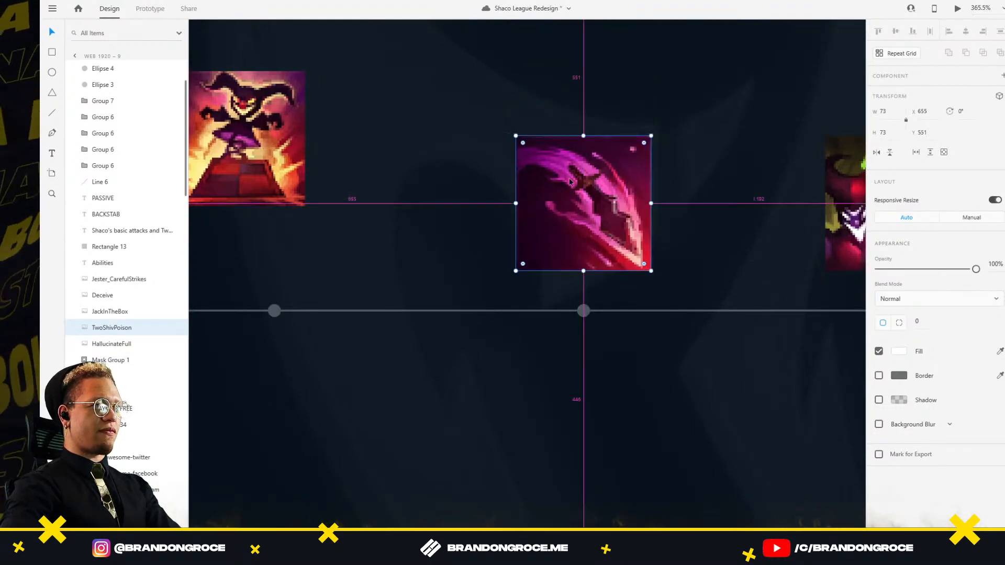
Step: Center the JackInTheBox and Deceive icons above their timeline dots at Y 551, level with the other small icons
scroll(607, 229, "down", 6)
left_click_drag(535, 176, 686, 173)
scroll(585, 178, "up", 3)
left_click_drag(595, 155, 611, 192)
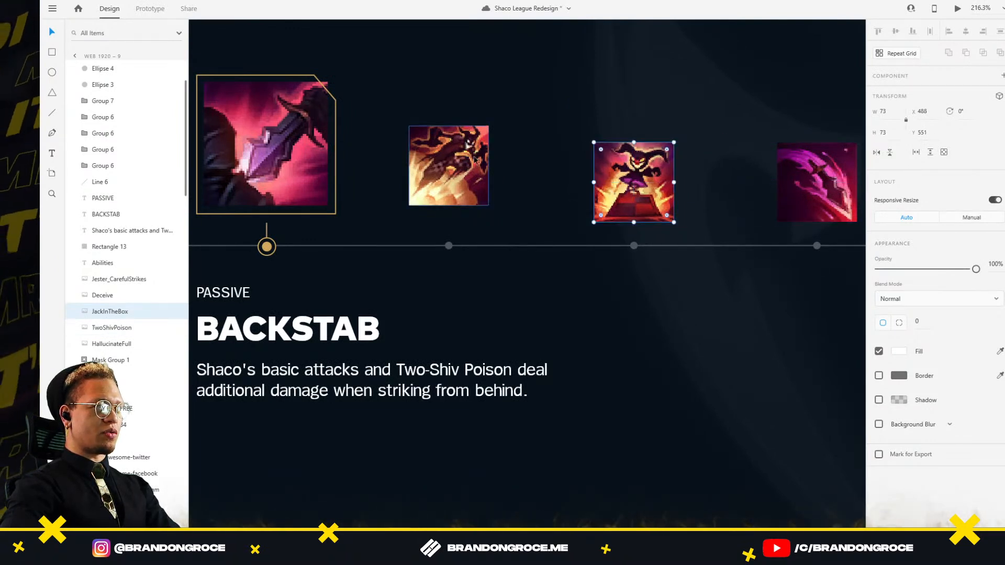
left_click_drag(474, 164, 476, 181)
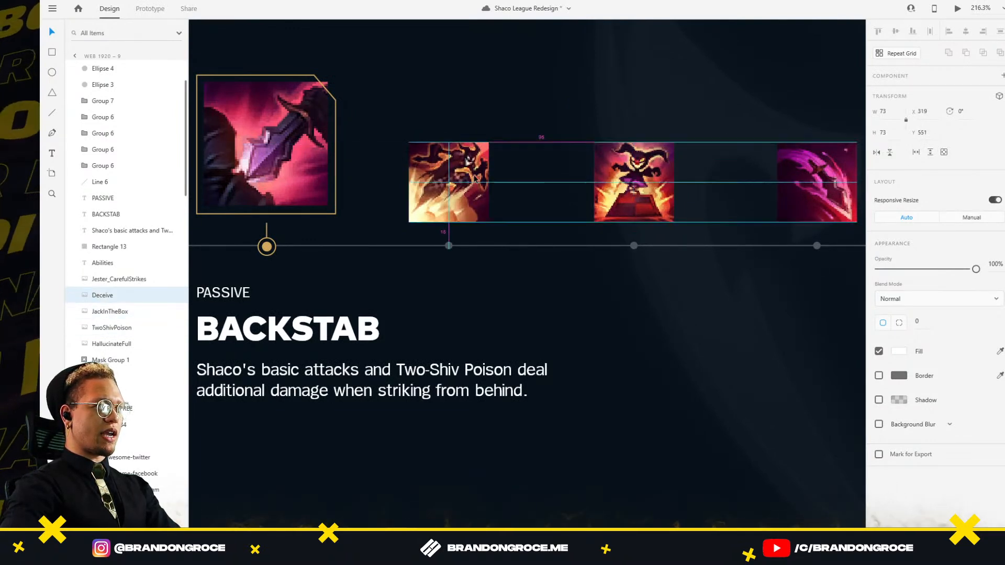
Step: Switch to Anima in Chrome and open the Web 1920 – 1 screen of the Valorant project from the Personal team
key("alt+Tab")
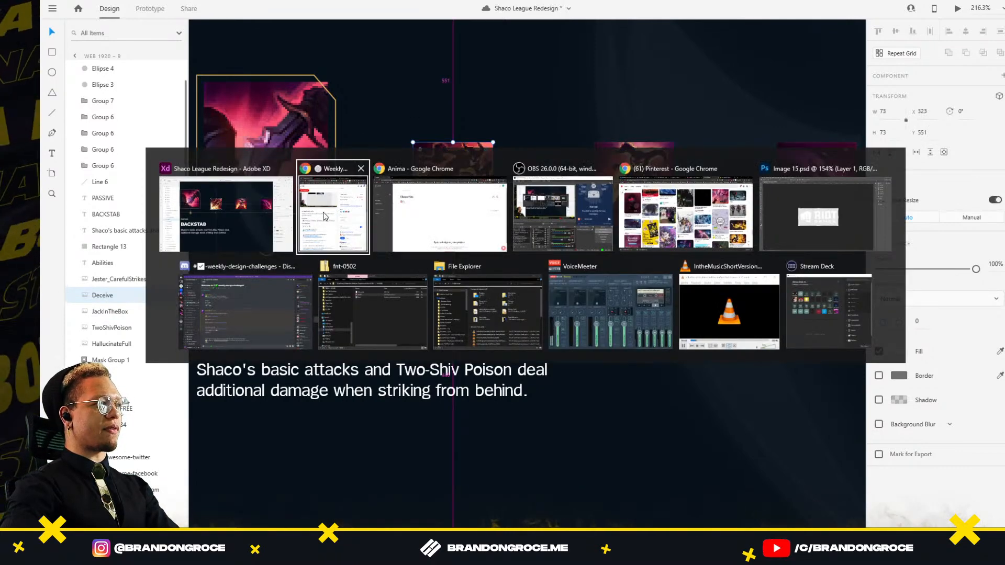
left_click(443, 227)
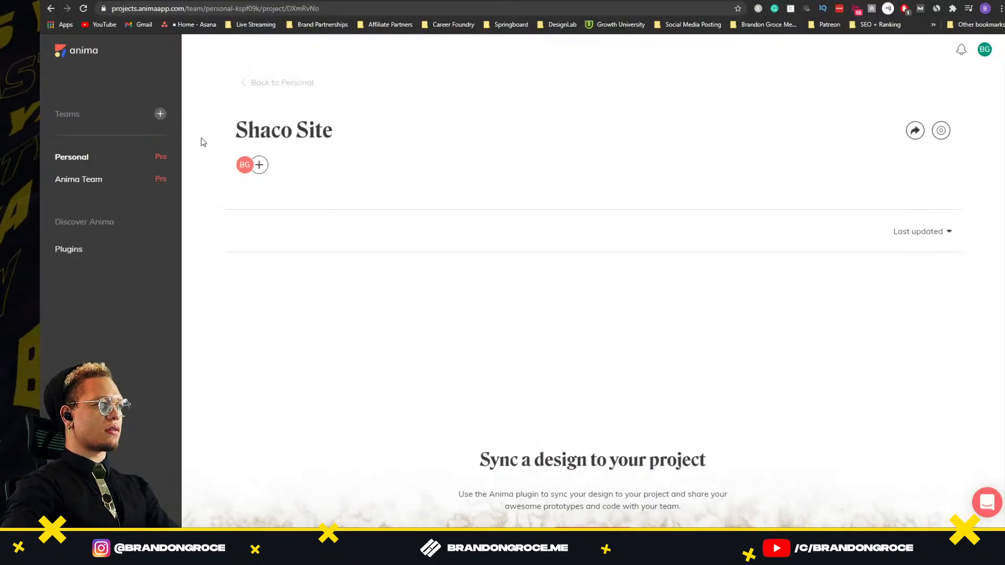
left_click(78, 165)
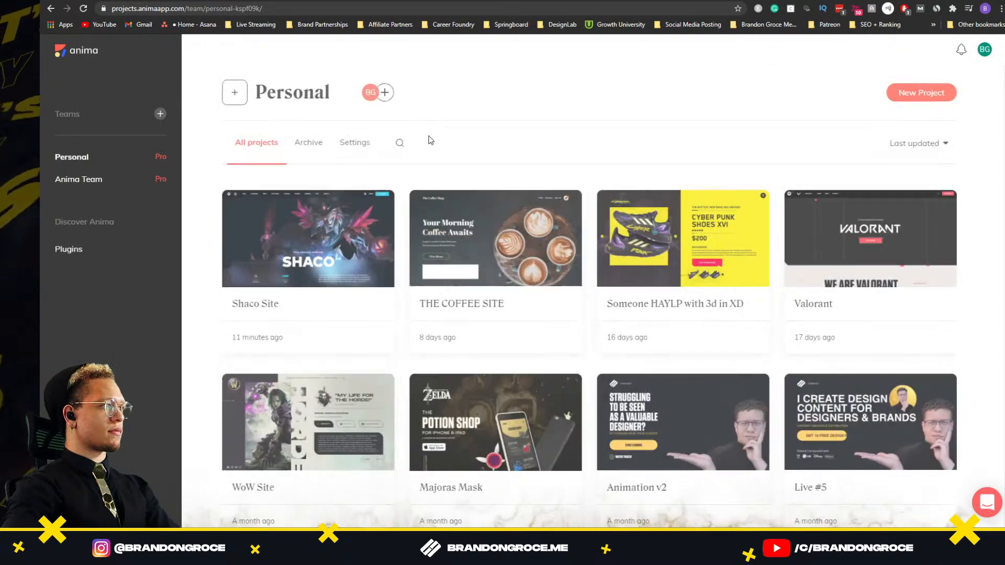
left_click(898, 250)
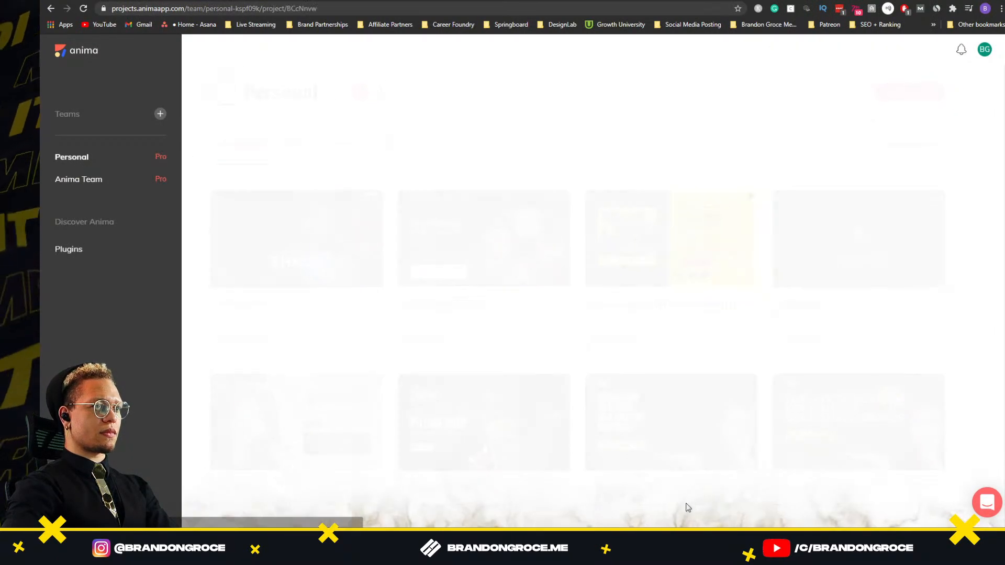
left_click(319, 329)
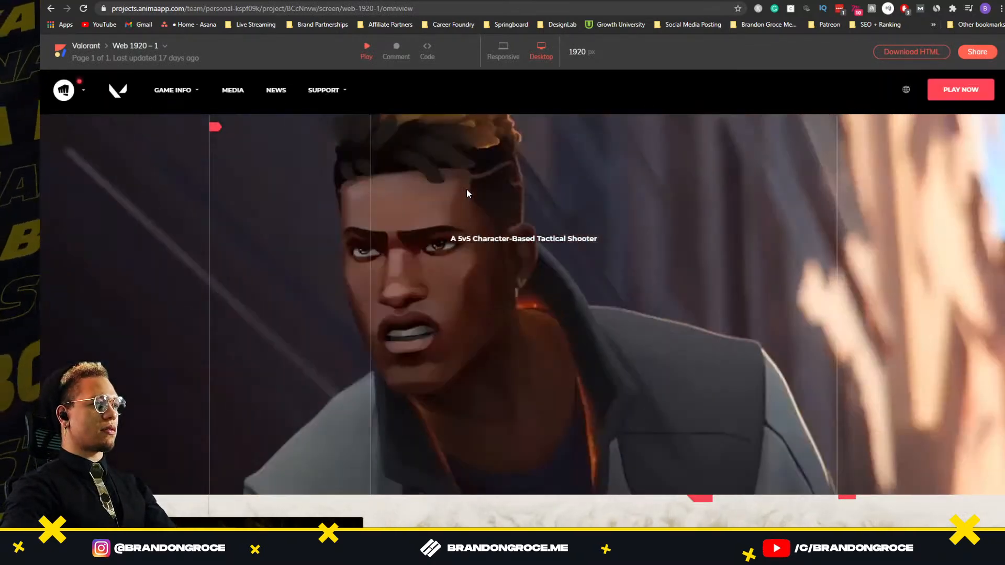
Step: Examine the Valorant page preview down to the Stay Connected section, highlighting part of the Maps description on the way
scroll(306, 179, "down", 5)
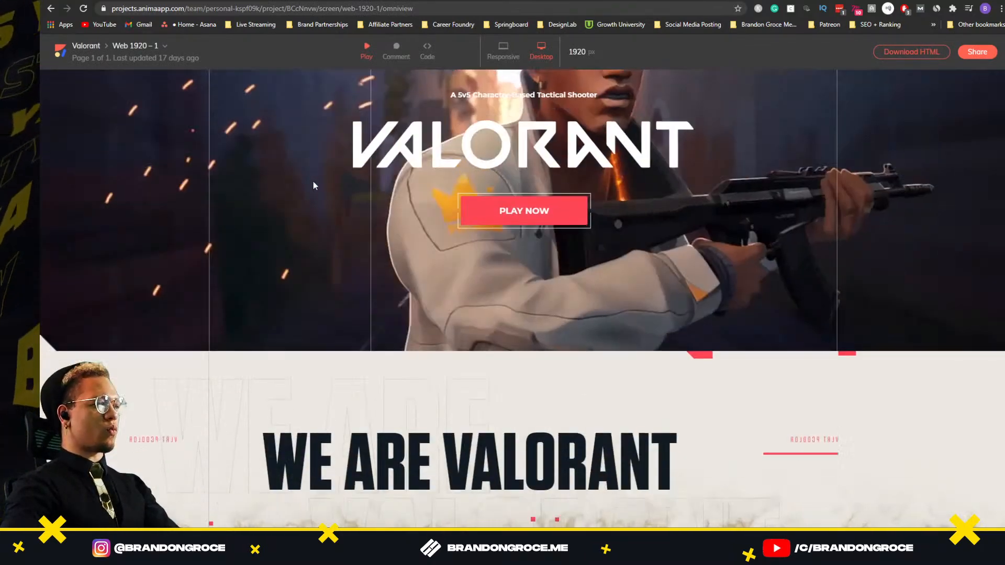
scroll(337, 187, "down", 9)
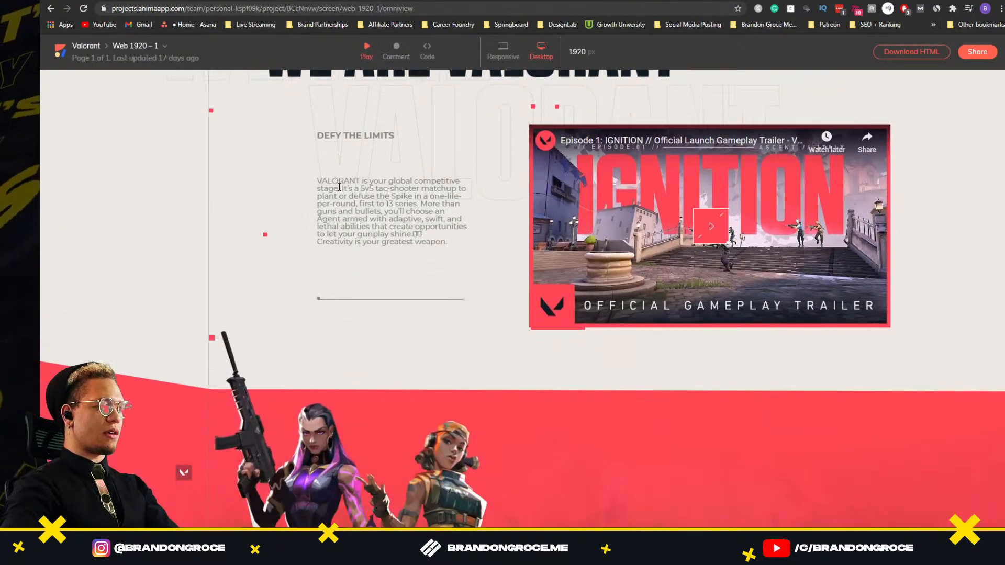
scroll(339, 187, "down", 8)
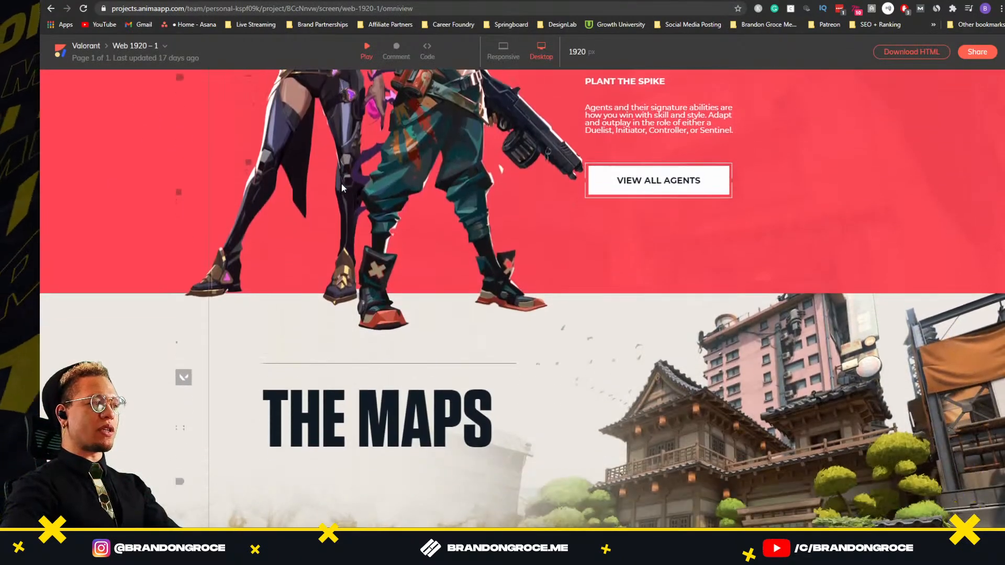
scroll(342, 187, "down", 1)
left_click_drag(321, 315, 365, 378)
left_click(292, 411)
left_click_drag(292, 411, 350, 412)
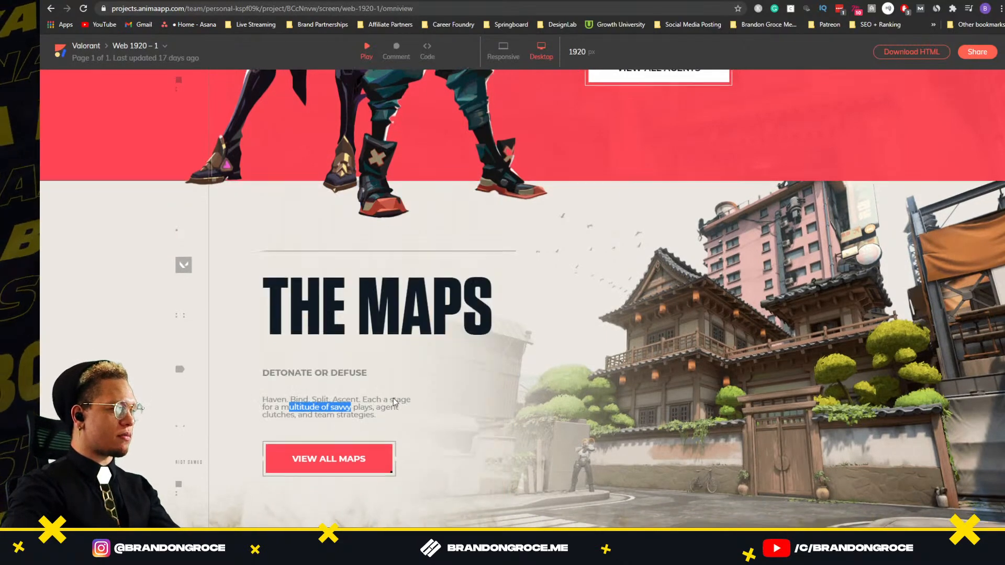
scroll(430, 350, "down", 10)
scroll(445, 341, "down", 3)
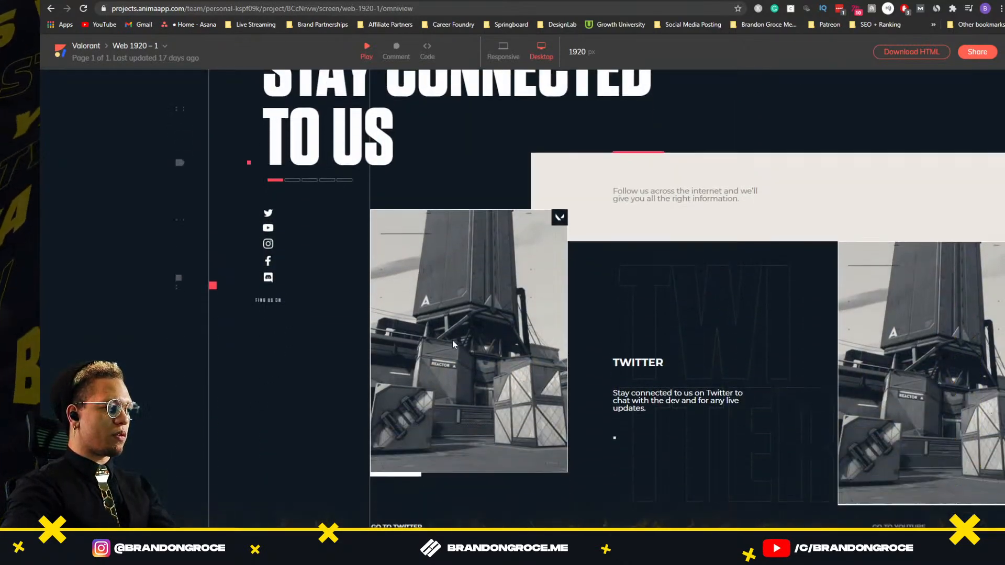
Step: Play and pause the embedded gameplay trailer in the We Are Valorant section, and return to the hero video
scroll(498, 350, "up", 5)
scroll(675, 336, "up", 15)
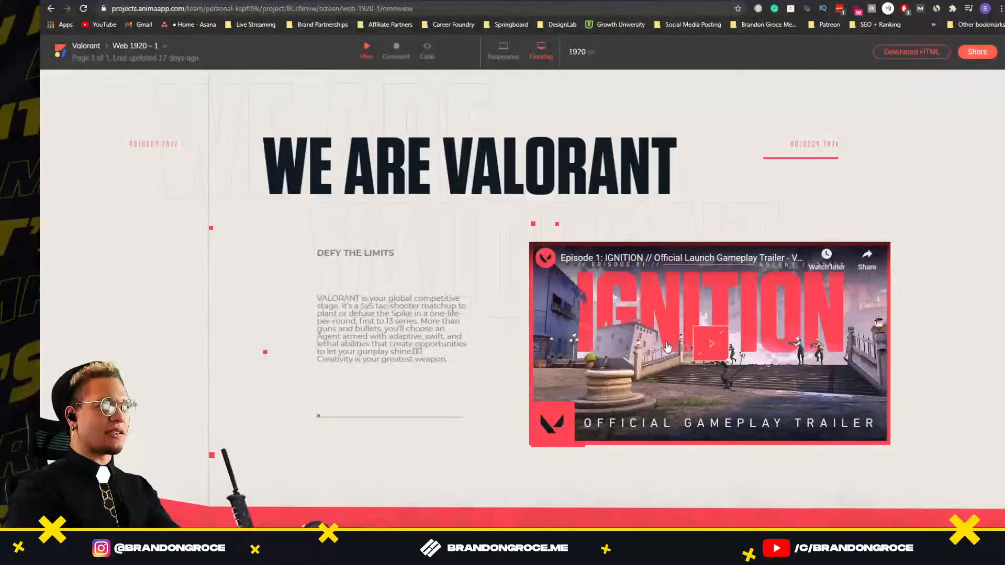
left_click(612, 327)
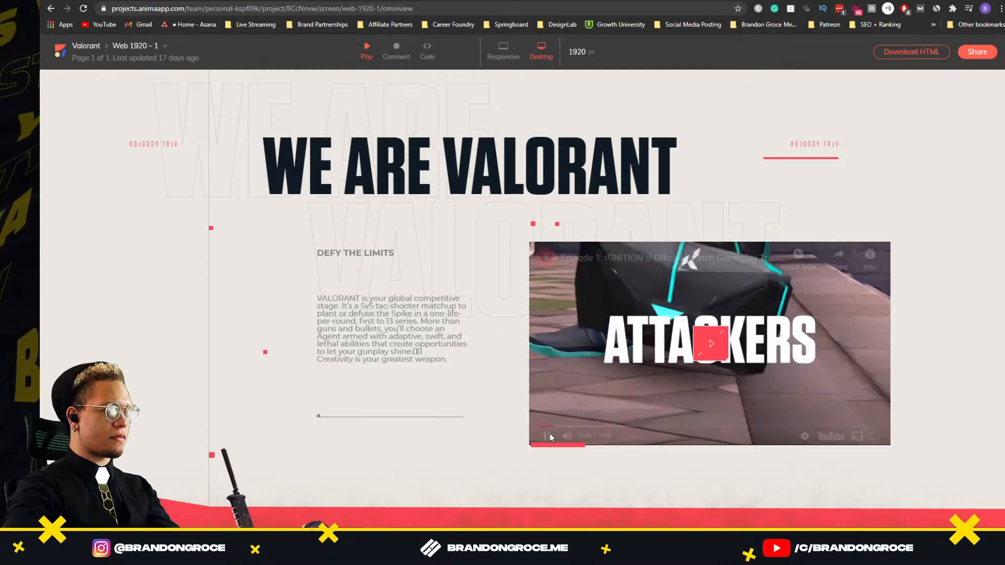
left_click(570, 375)
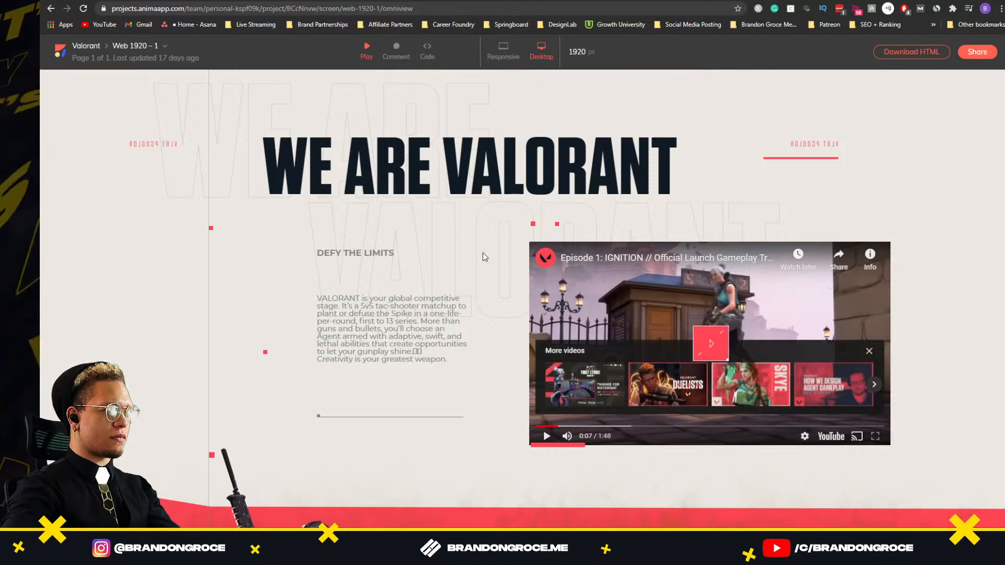
scroll(483, 253, "up", 8)
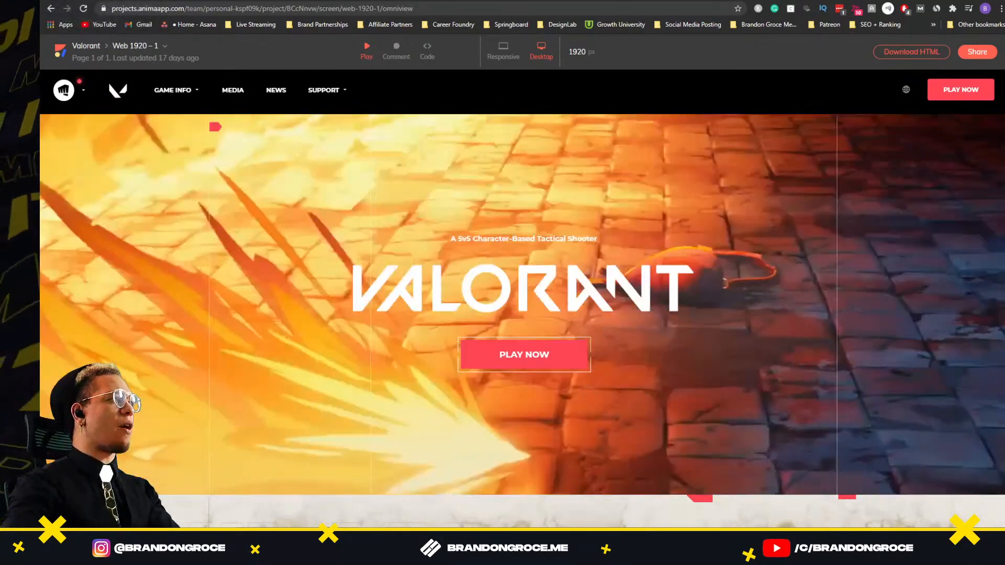
Step: Open YouTube in a new browser tab and go to the signed-in account's own channel page
key("ctrl+t")
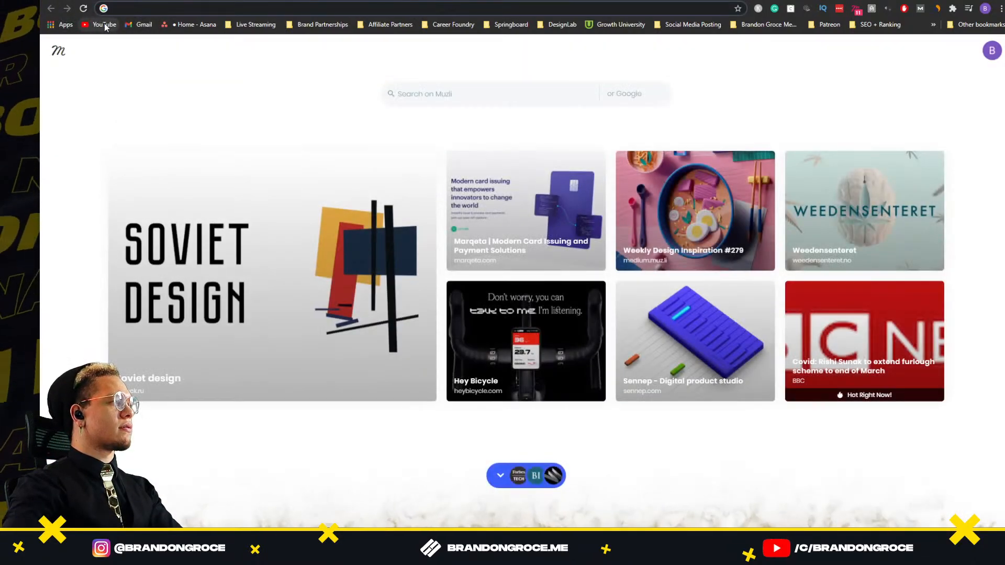
left_click(100, 24)
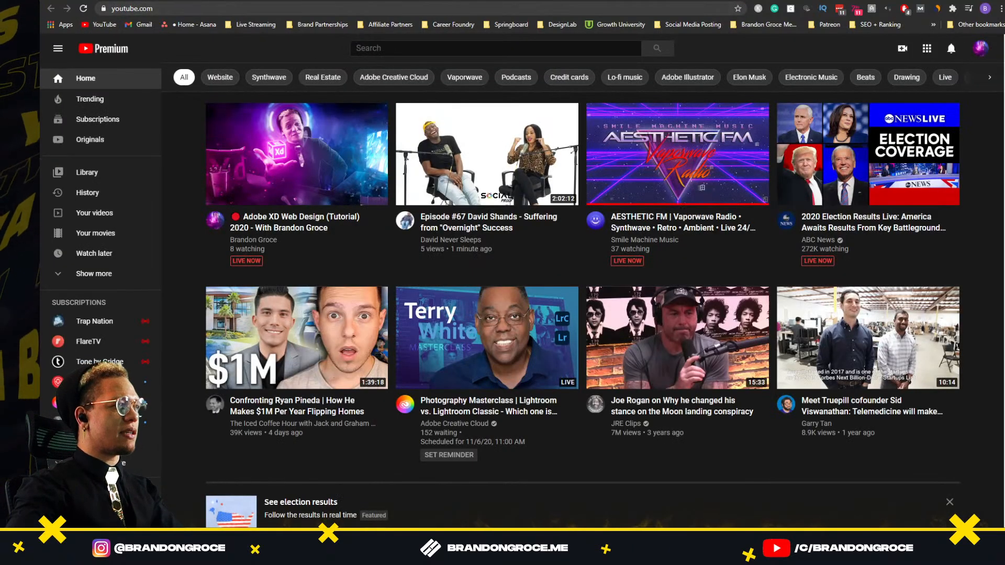
left_click(386, 48)
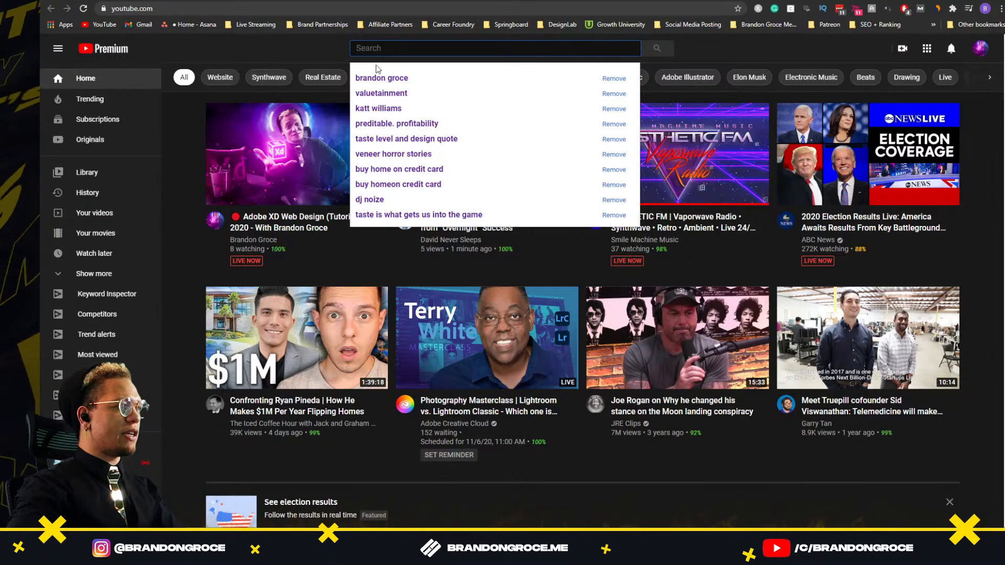
left_click(982, 55)
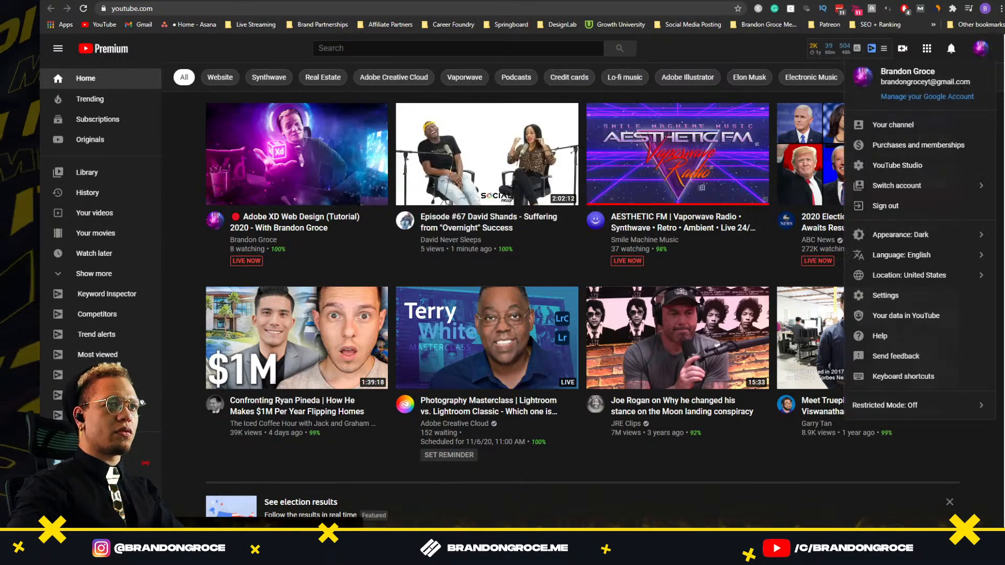
left_click(892, 125)
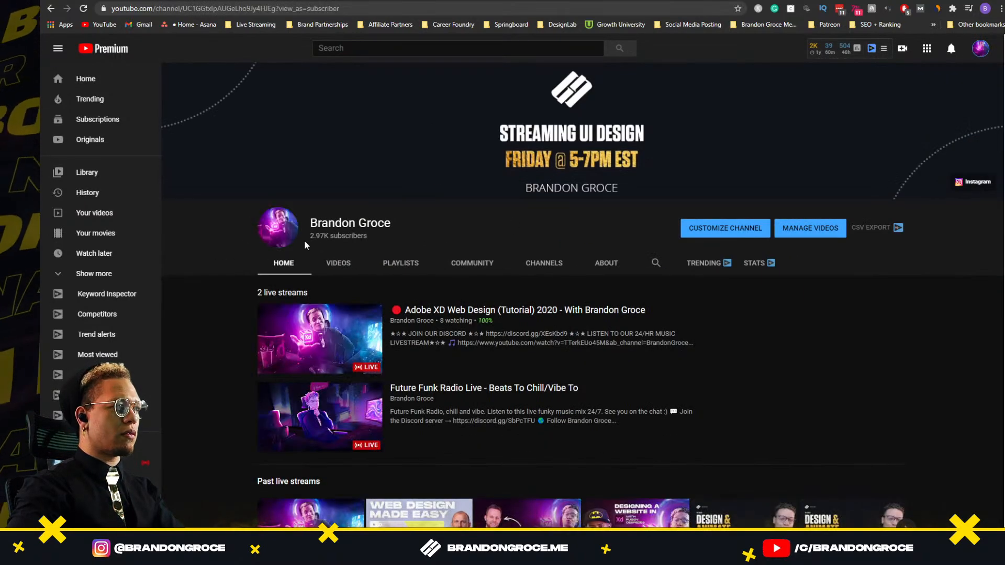
Step: Open the Anima 4.0 NoCode Websites video from the channel's uploads and select its web address
scroll(460, 286, "down", 4)
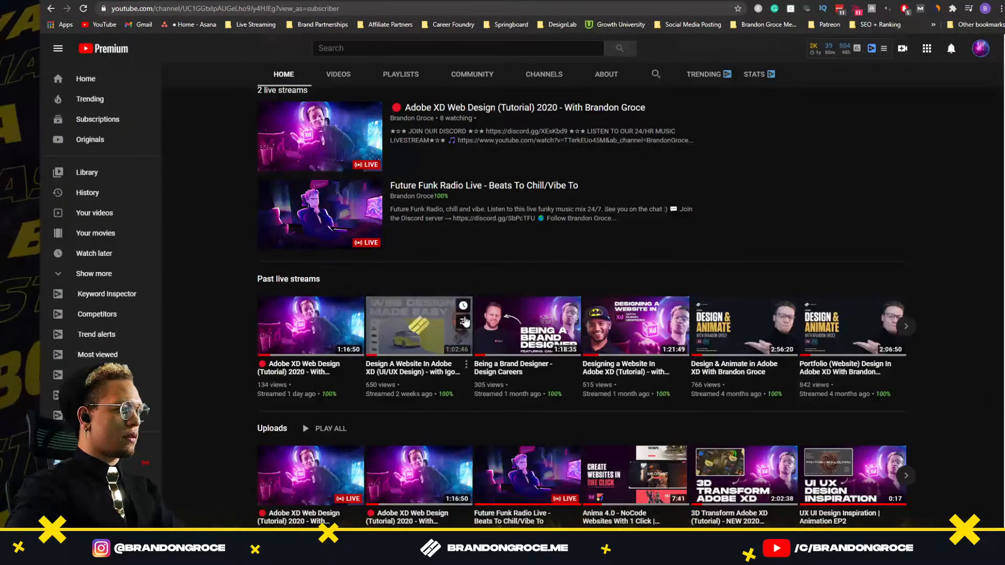
scroll(727, 361, "down", 1)
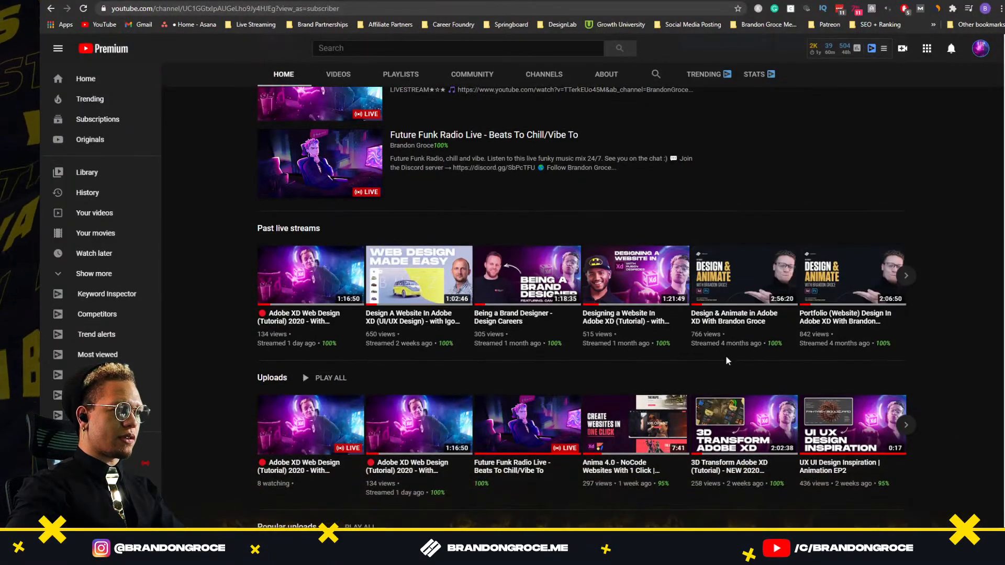
mouse_move(633, 378)
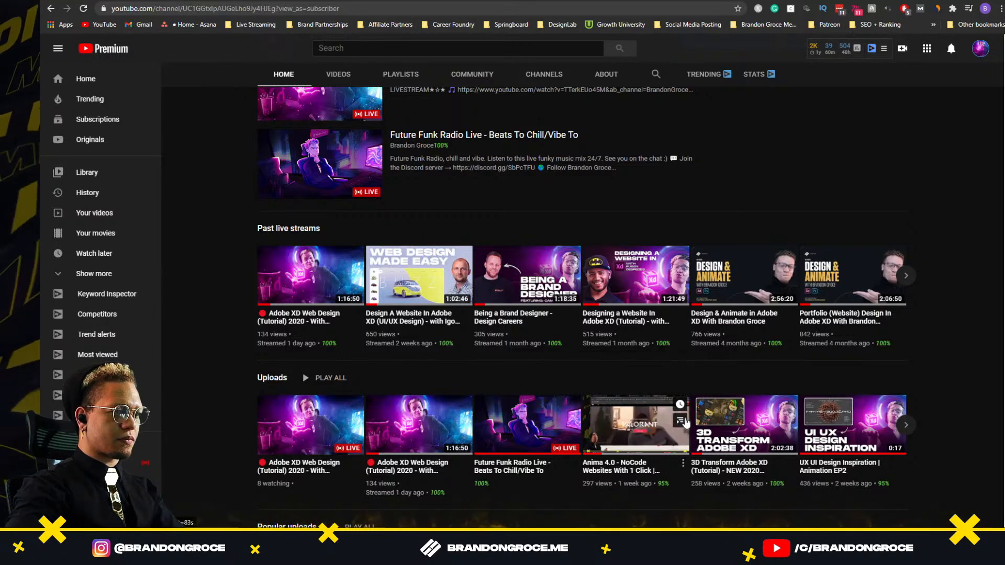
left_click(644, 426)
left_click(275, 10)
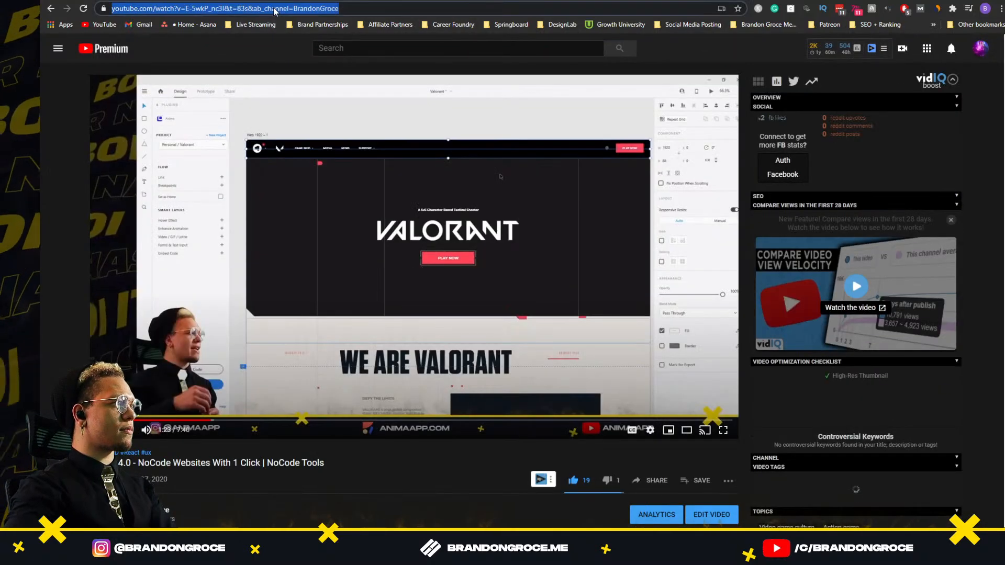
left_click(280, 171)
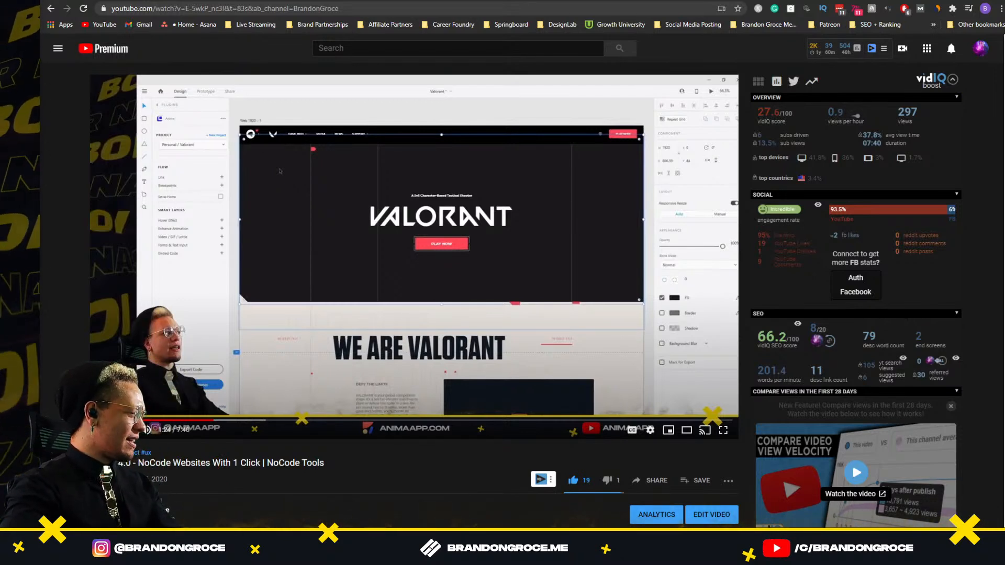
Step: Return to the Valorant preview in Anima and look over the hero video and the page below it
left_click(231, 0)
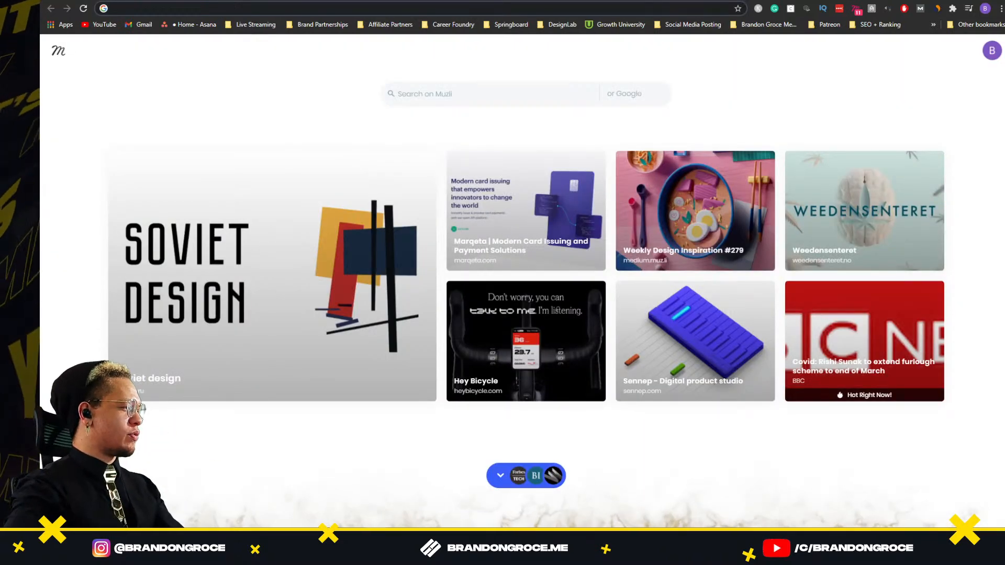
left_click(285, 1)
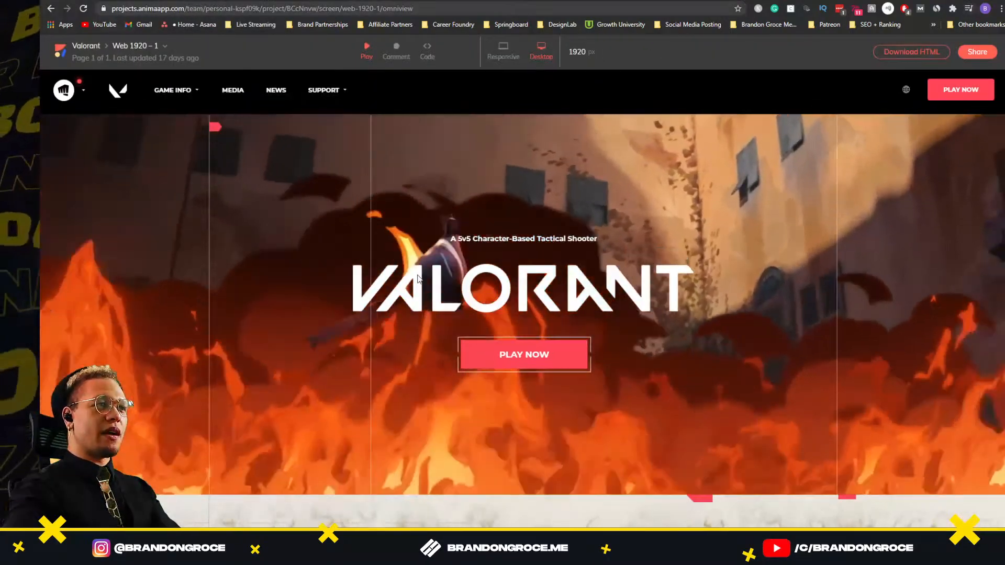
scroll(524, 339, "down", 1)
scroll(523, 339, "up", 1)
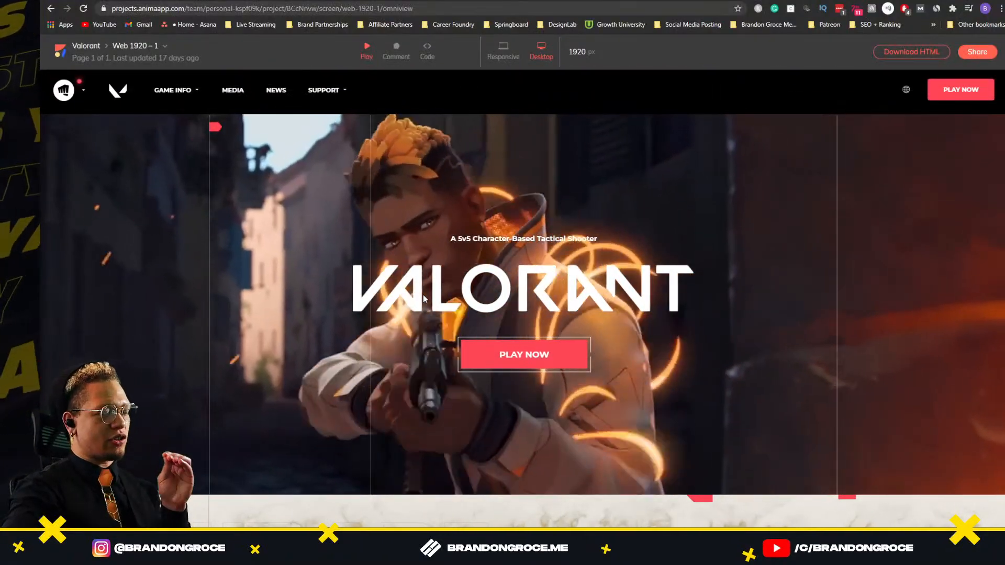
scroll(423, 298, "down", 8)
scroll(424, 297, "down", 5)
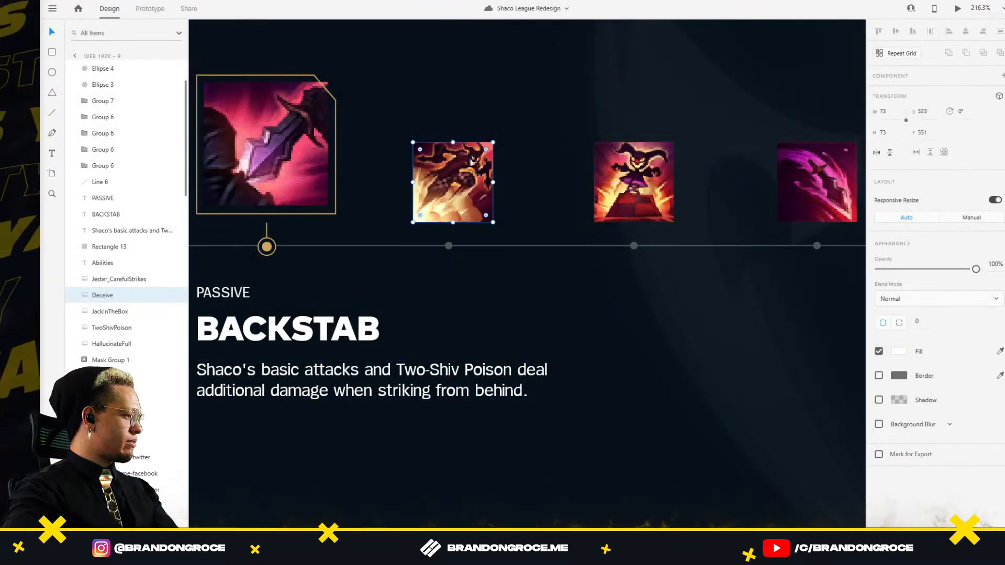
Step: Switch to Adobe XD and shrink the Backstab dagger icon around its centre on the Web 1920 – 9 artboard
scroll(528, 292, "down", 5)
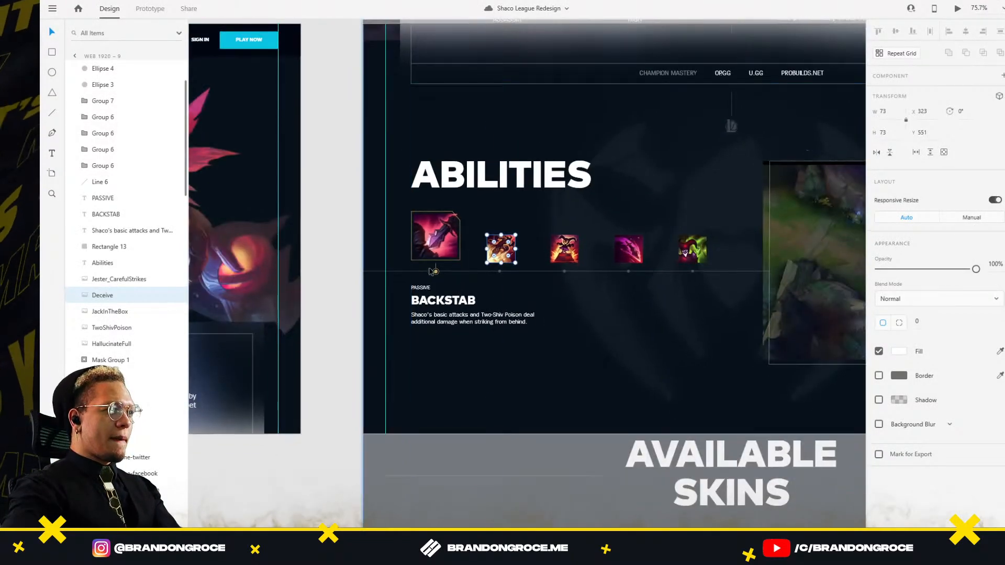
scroll(423, 237, "up", 6)
left_click(514, 213)
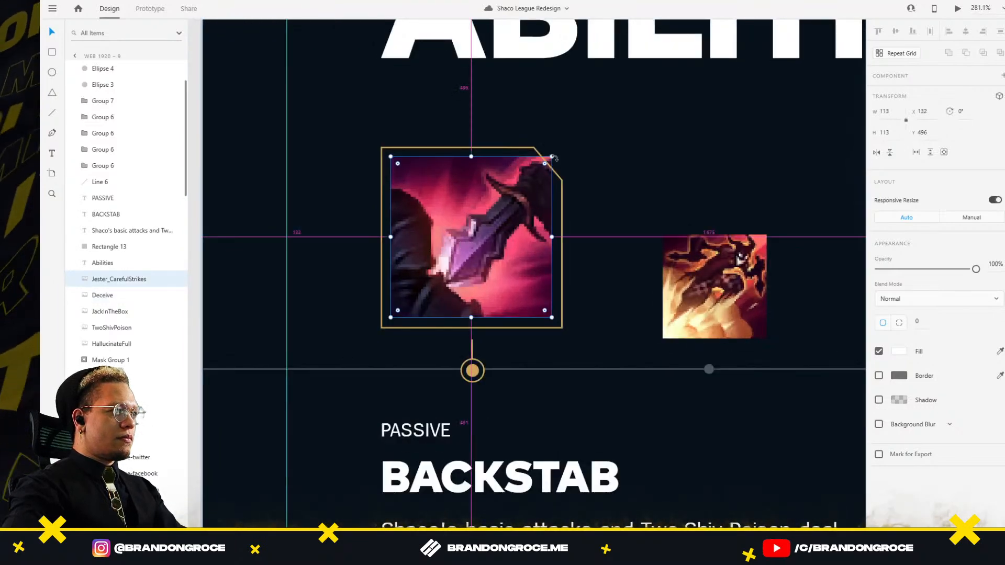
left_click_drag(552, 156, 527, 181)
Step: Shrink the gold notched frame inside its group around its centre so it fits within the Backstab icon
left_click(543, 150)
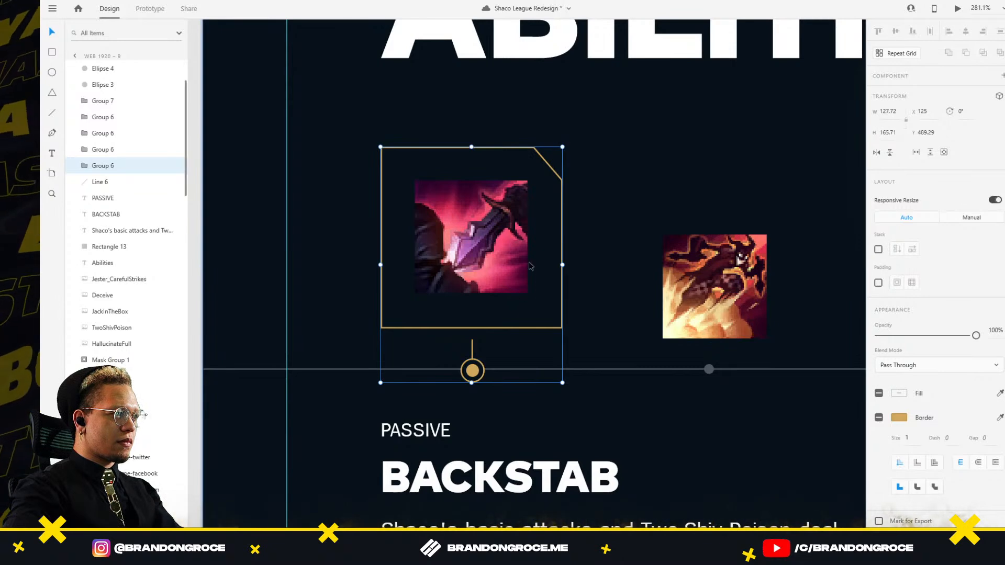
left_click(526, 332)
double_click(527, 329)
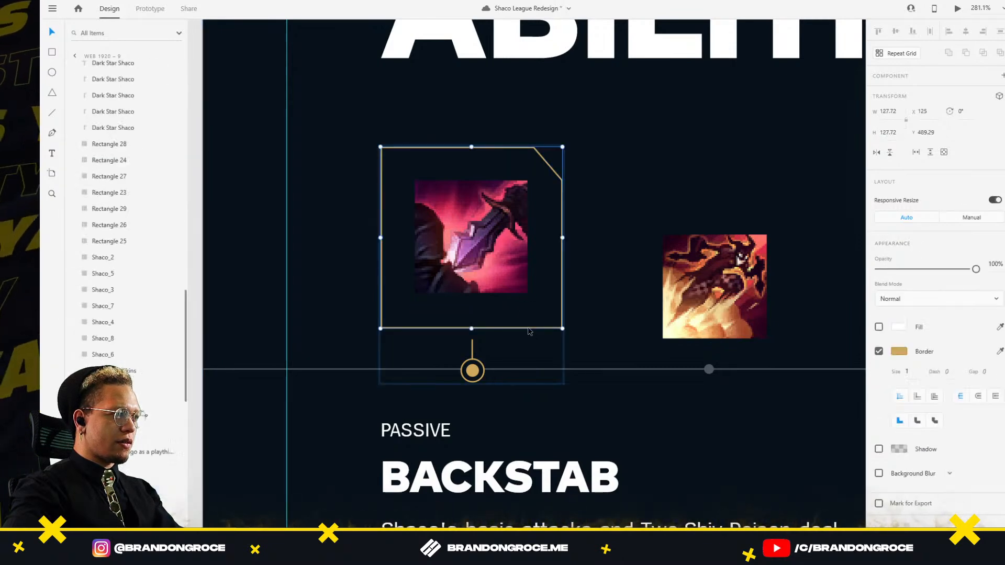
left_click_drag(562, 147, 519, 176)
Step: Shrink the gold timeline dot to 1 × 1 and its surrounding ring to 9 × 9, fading both to 0% opacity
left_click(475, 372)
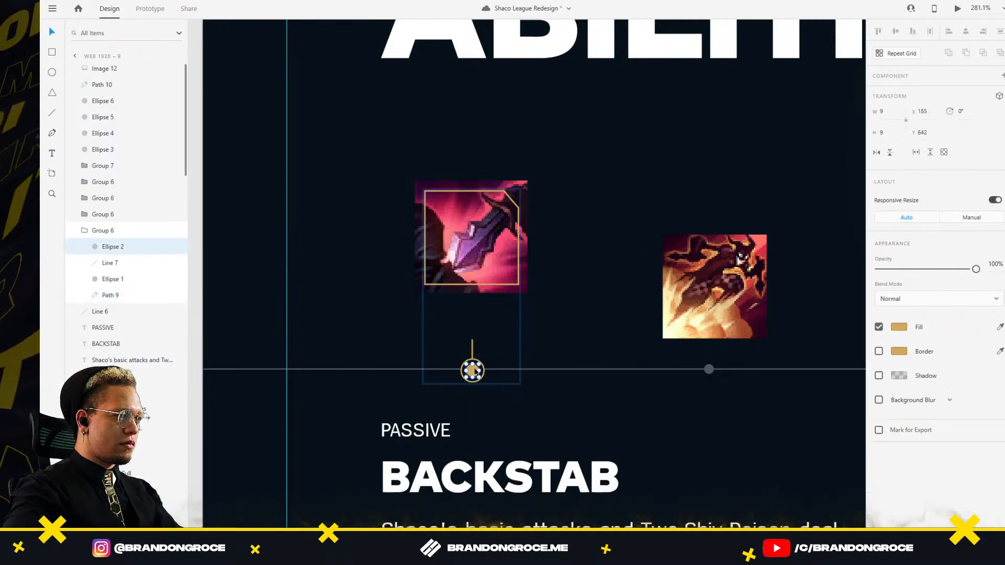
left_click_drag(479, 364, 473, 370)
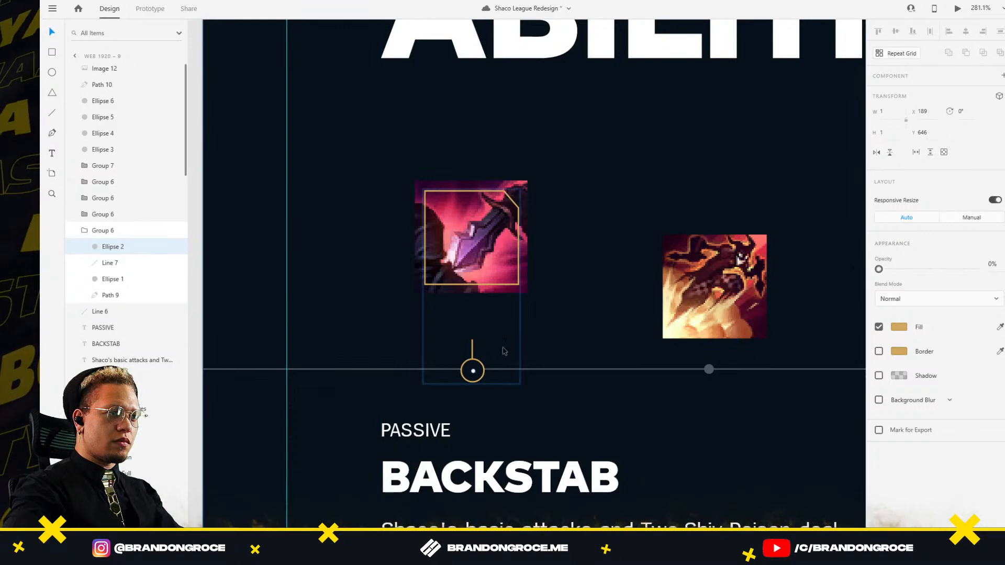
left_click(483, 363)
scroll(484, 362, "up", 5)
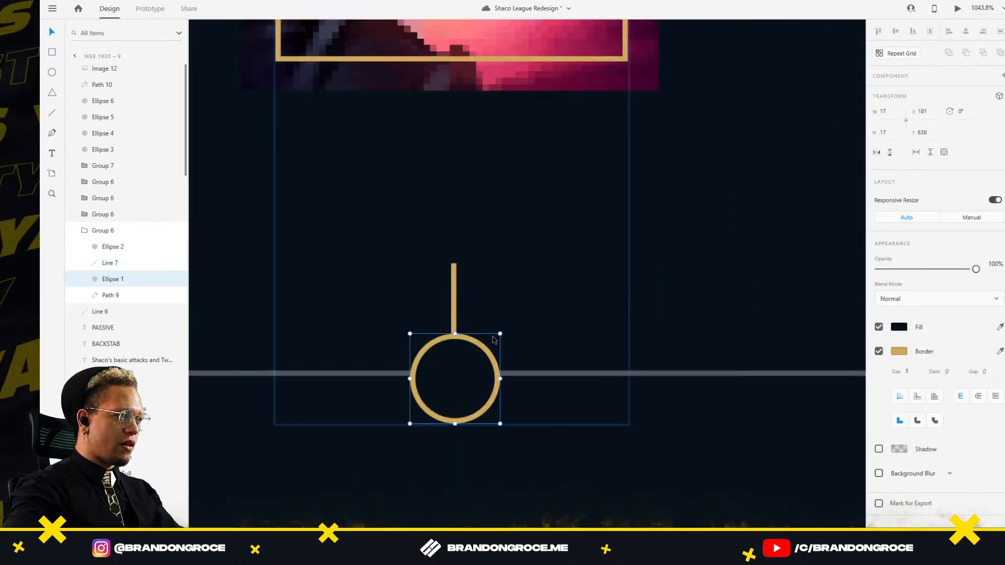
left_click_drag(498, 337, 479, 355)
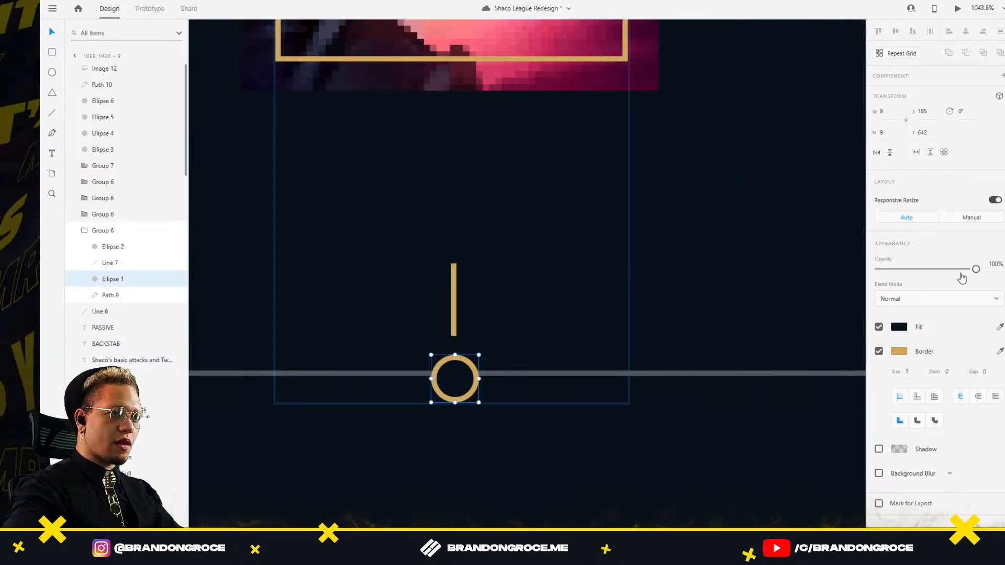
left_click_drag(976, 269, 796, 283)
Step: Shorten the gold vertical connector line from its upper end to a height of 2.93 and set its opacity to 0%
left_click(454, 284)
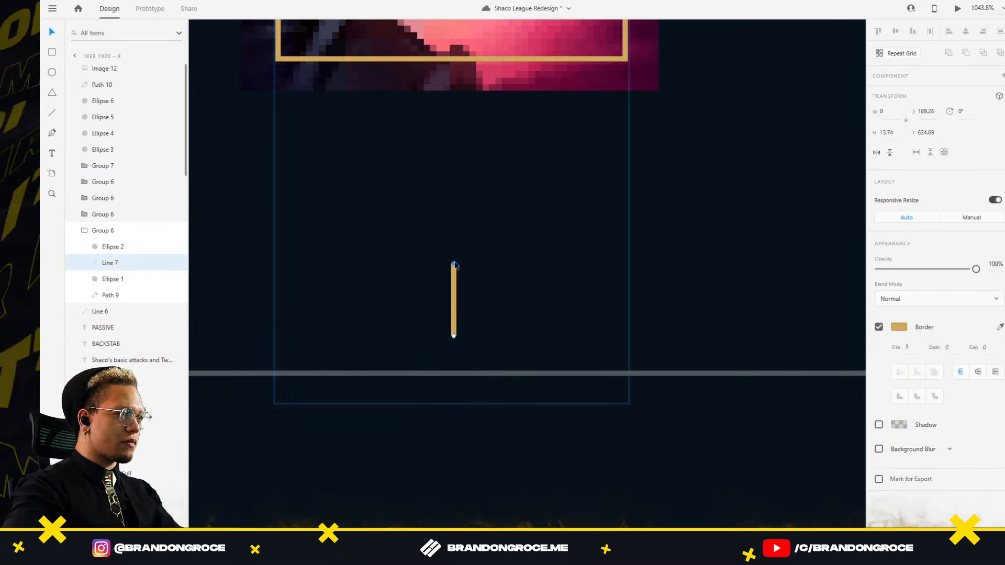
left_click_drag(453, 264, 453, 319)
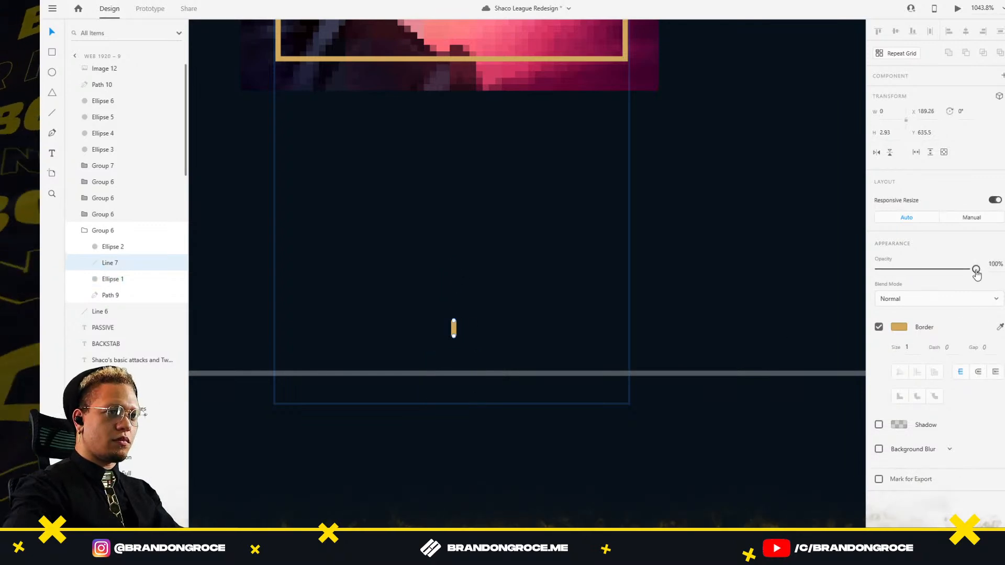
left_click_drag(976, 269, 720, 281)
Step: Move the horizontal timeline line left to X -981.5 and set its opacity to 0%
scroll(558, 252, "down", 5)
scroll(598, 268, "down", 5)
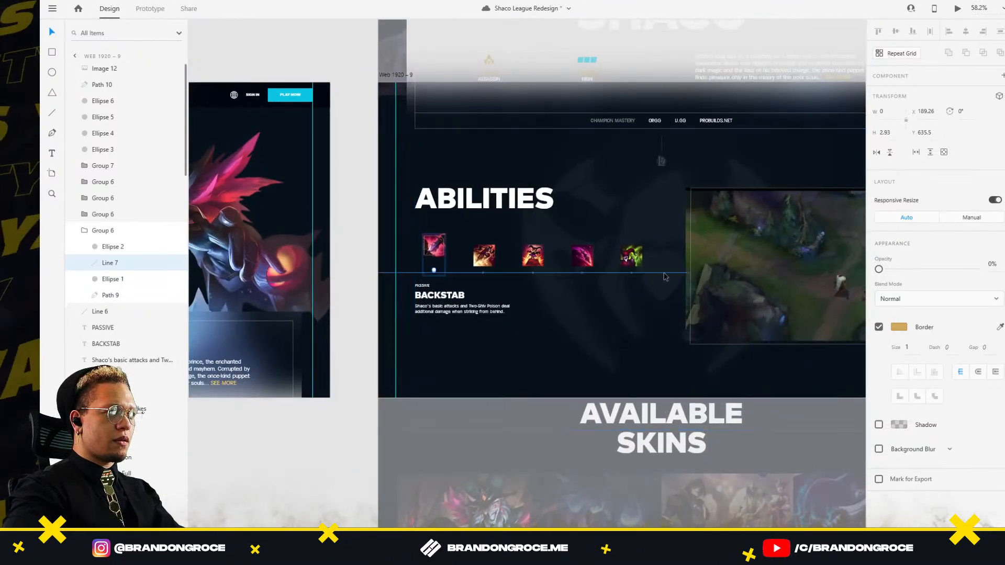
left_click(378, 275)
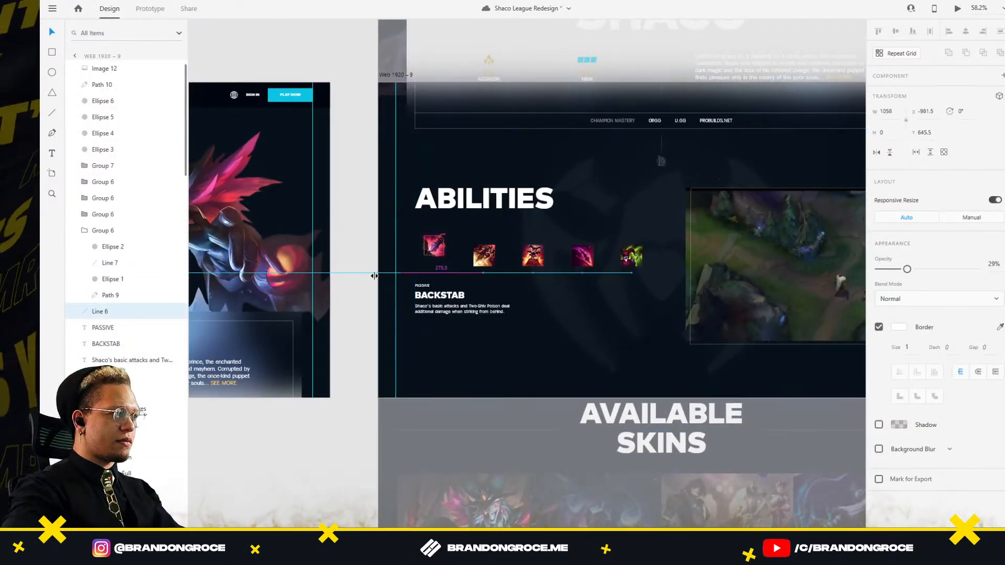
left_click_drag(907, 269, 897, 270)
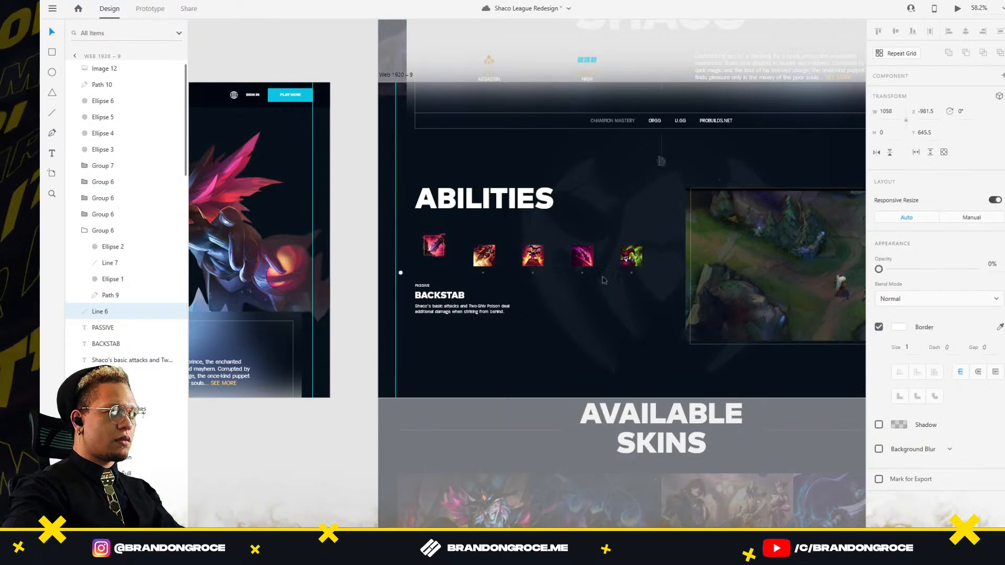
Step: Select the four grey timeline dots under the small ability icons and fade them out completely
scroll(511, 291, "up", 5)
left_click(434, 239)
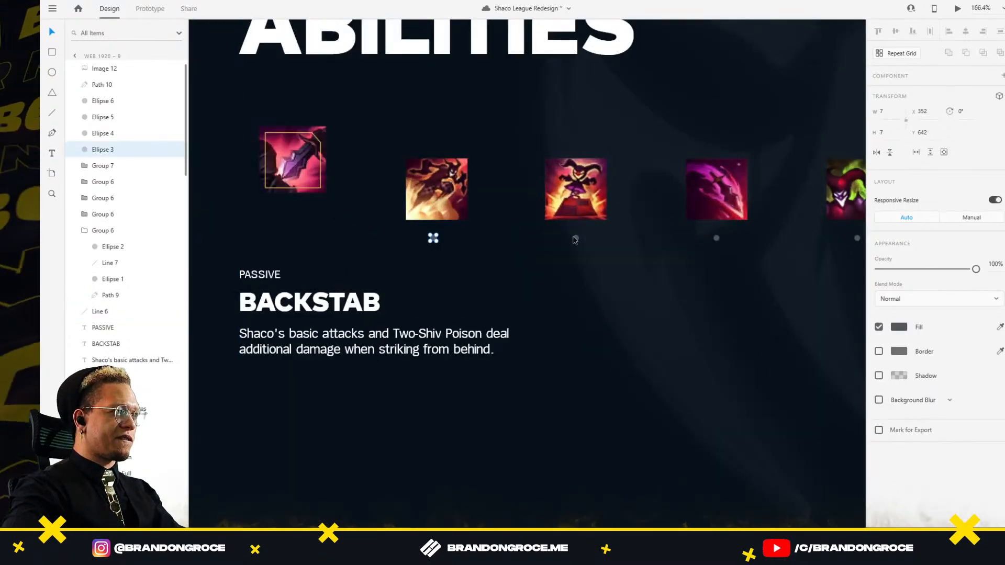
left_click(576, 238, "shift")
left_click(717, 239, "shift")
scroll(719, 240, "right", 5)
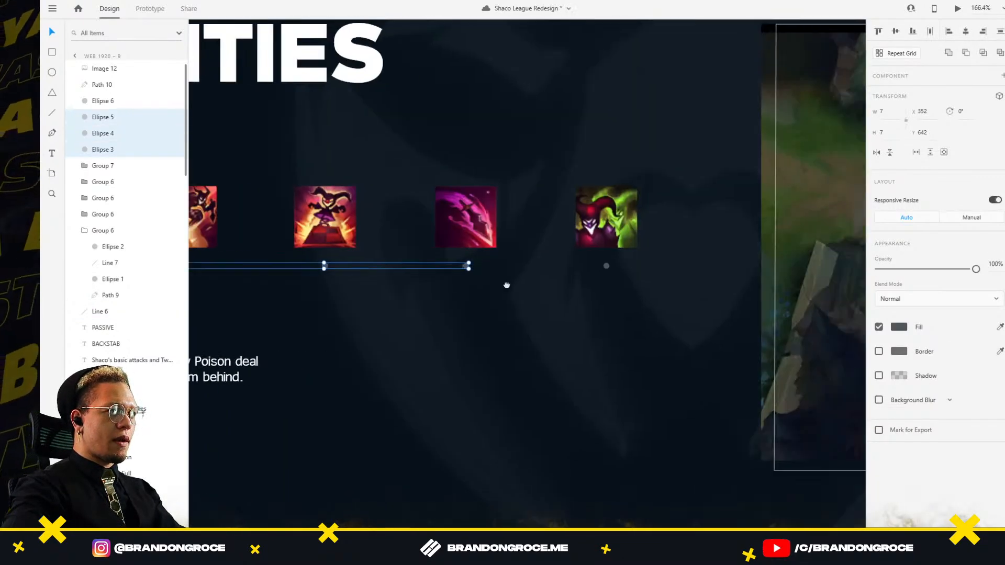
left_click(608, 266, "shift")
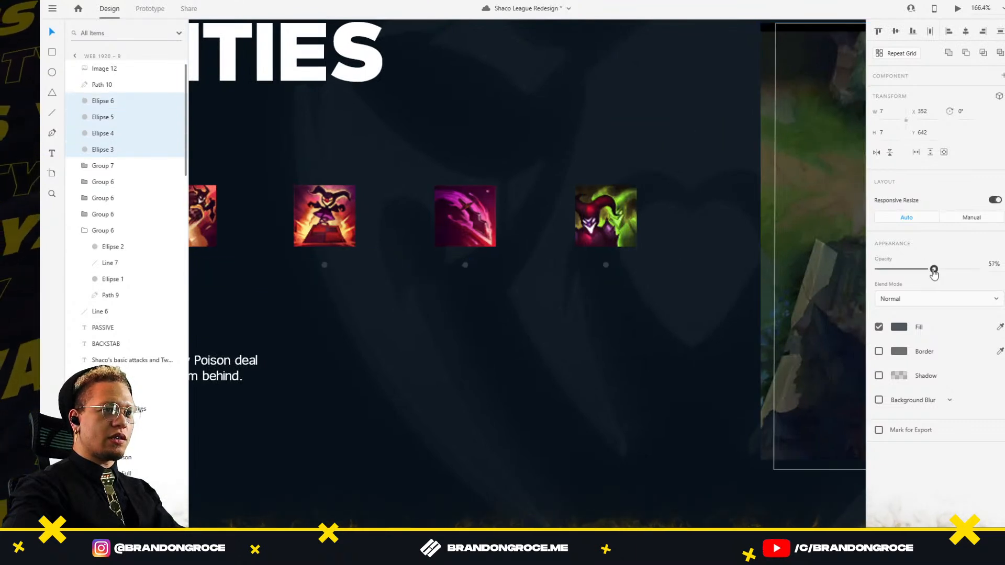
Step: Set the opacity of the four small ability icons, from Deceive to HallucinateFull, to 0%
left_click(589, 222)
left_click(465, 217, "shift")
left_click(330, 225, "shift")
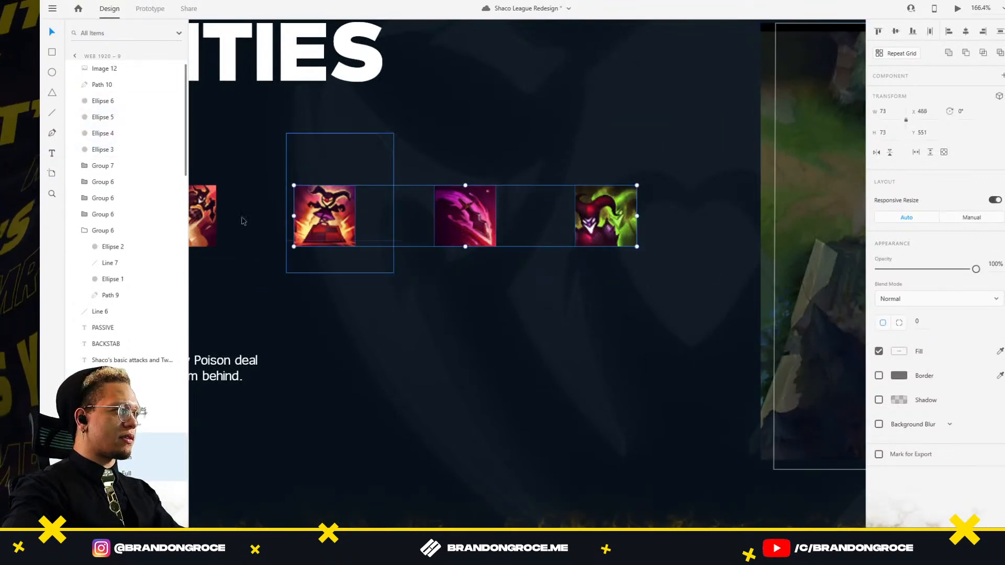
left_click(204, 220, "shift")
left_click_drag(976, 269, 879, 269)
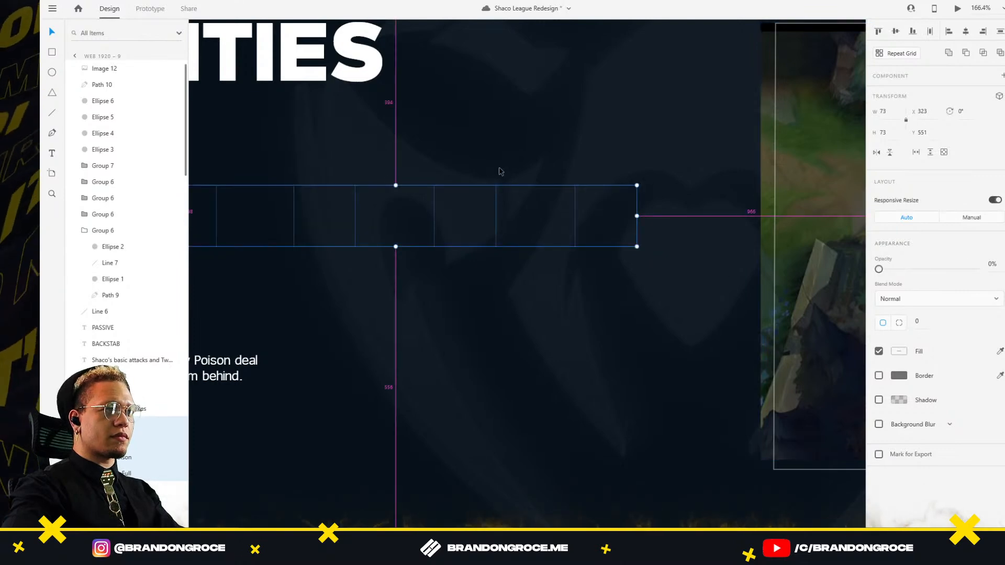
Step: Shift the PASSIVE label above the Backstab heading left to X 101
scroll(280, 228, "down", 5)
scroll(280, 227, "up", 3)
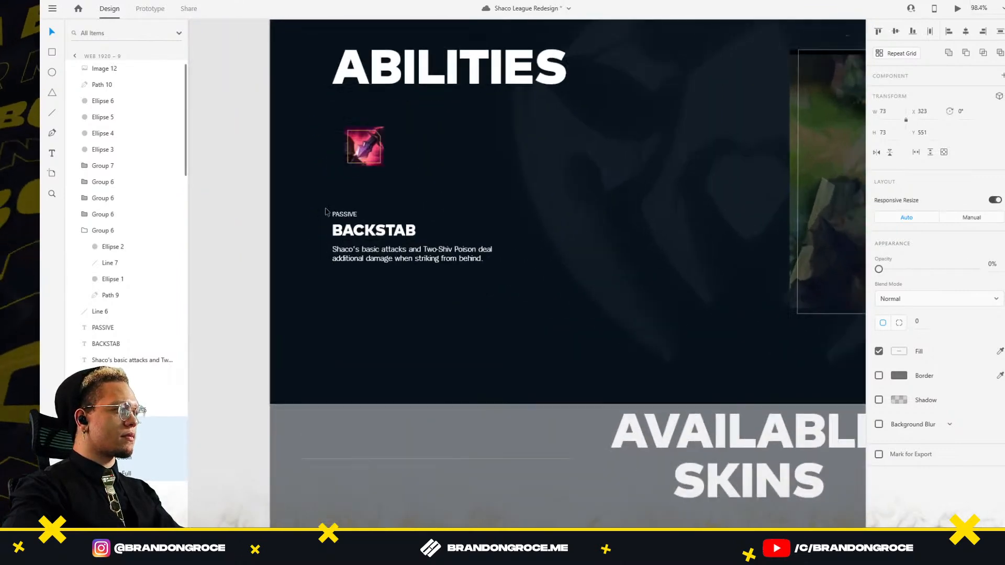
left_click(333, 216)
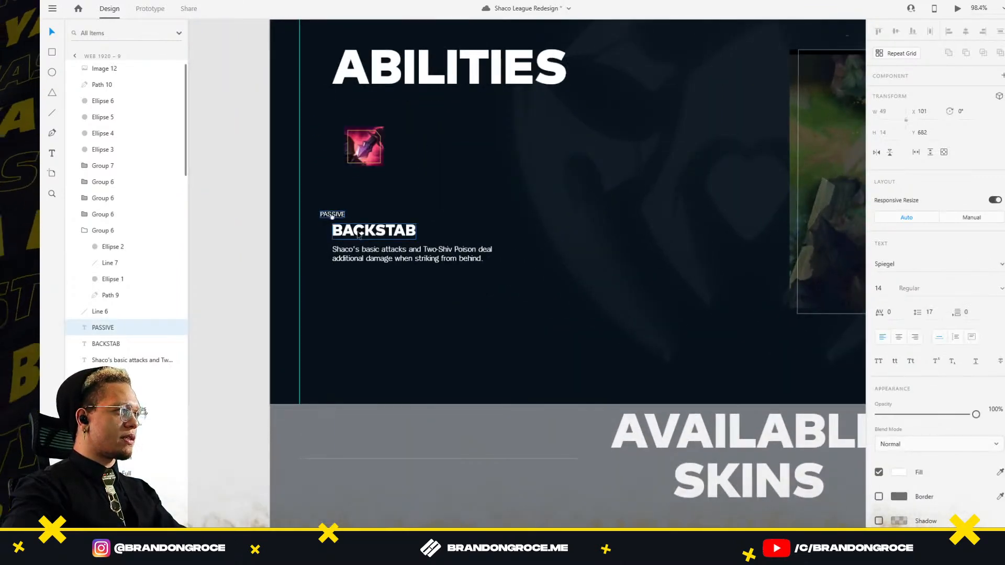
left_click(442, 240)
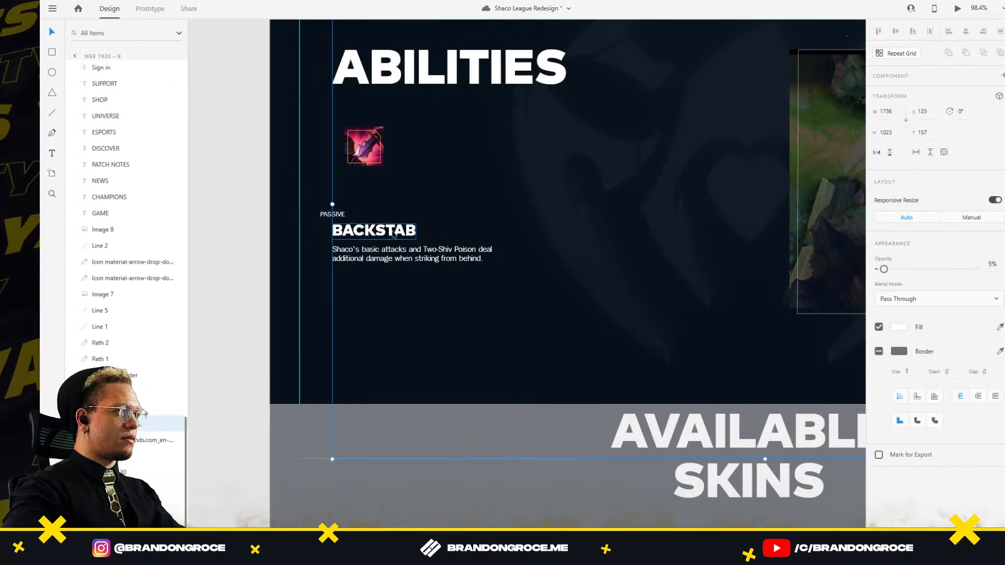
Step: Stagger the Backstab text horizontally, placing the heading at X -52, the PASSIVE label at X 125 and the description at X -306
double_click(388, 235)
left_click_drag(388, 235, 345, 281)
left_click(482, 249)
left_click_drag(481, 250, 430, 250)
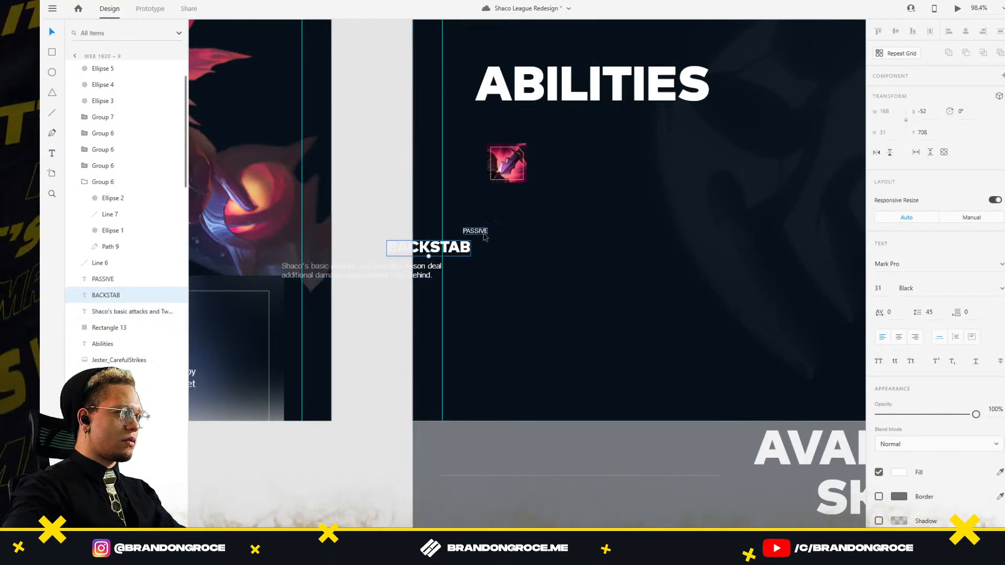
left_click(475, 231)
left_click_drag(484, 235, 496, 236)
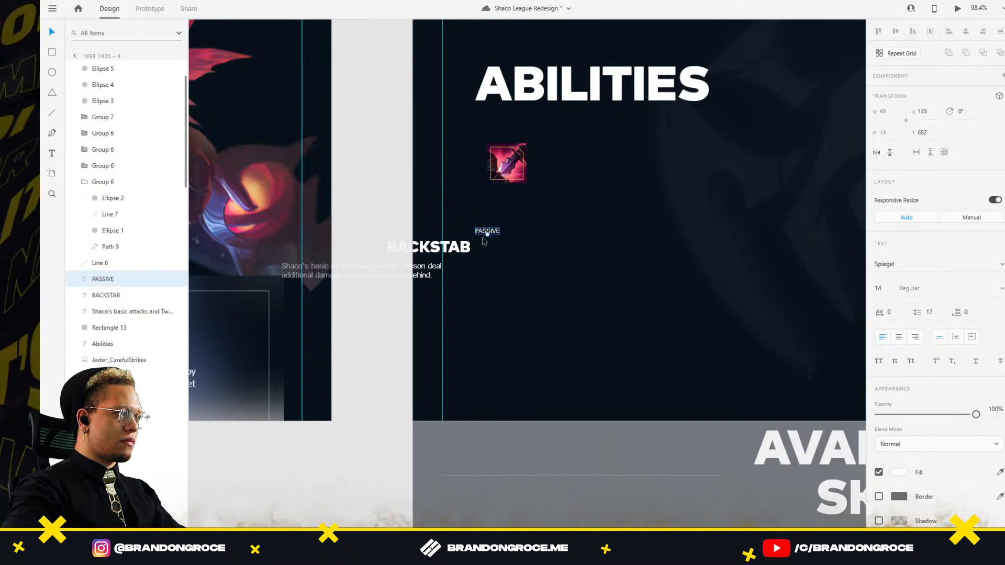
left_click_drag(432, 275, 411, 275)
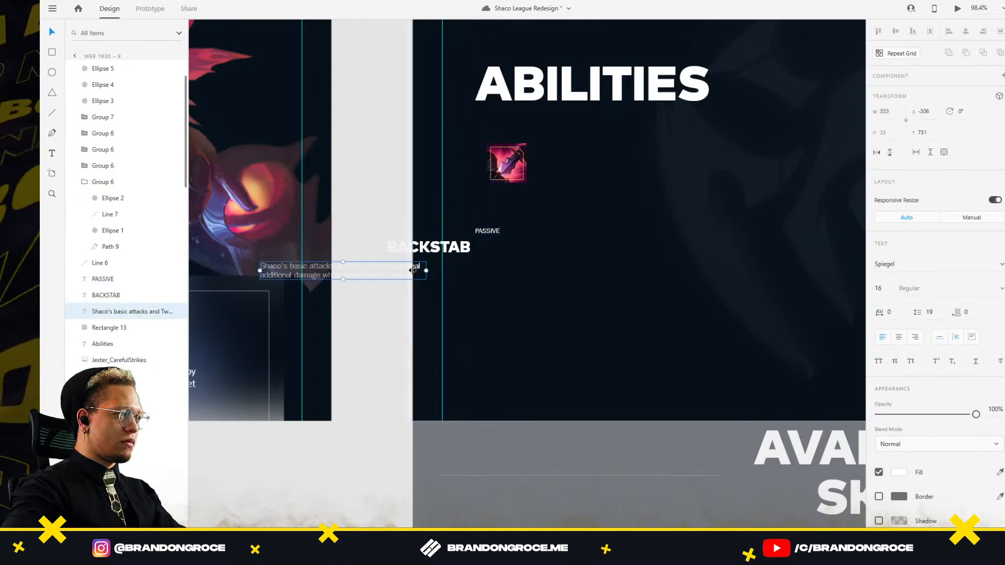
Step: Set the opacity of the PASSIVE label, BACKSTAB heading and ability description together to 0%
left_click(464, 247, "shift")
left_click(487, 233, "shift")
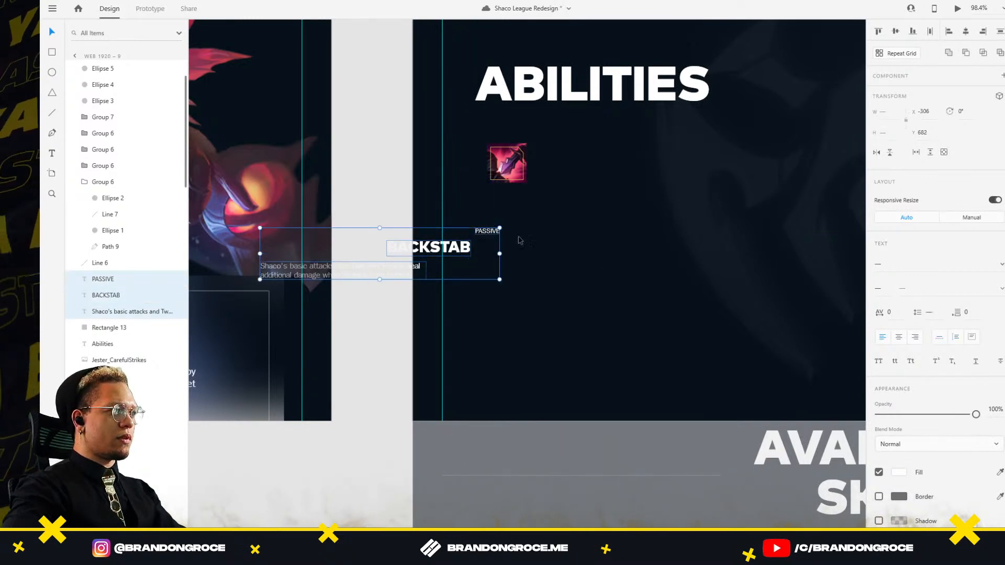
left_click_drag(976, 414, 837, 420)
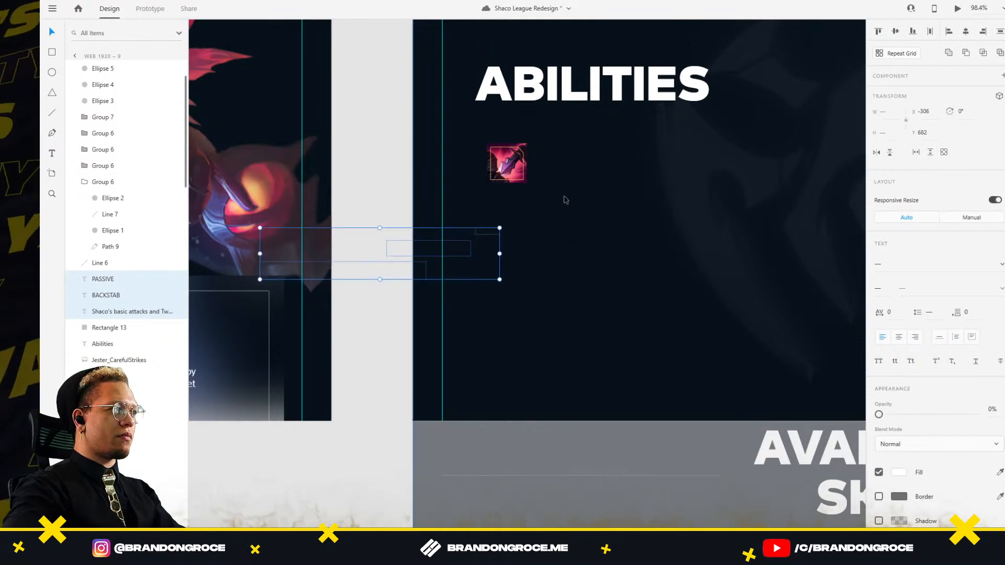
Step: Set the opacity of the gold frame (Path 9) and the Jester_CarefulStrikes icon to 0%
scroll(523, 173, "up", 5)
left_click(497, 148)
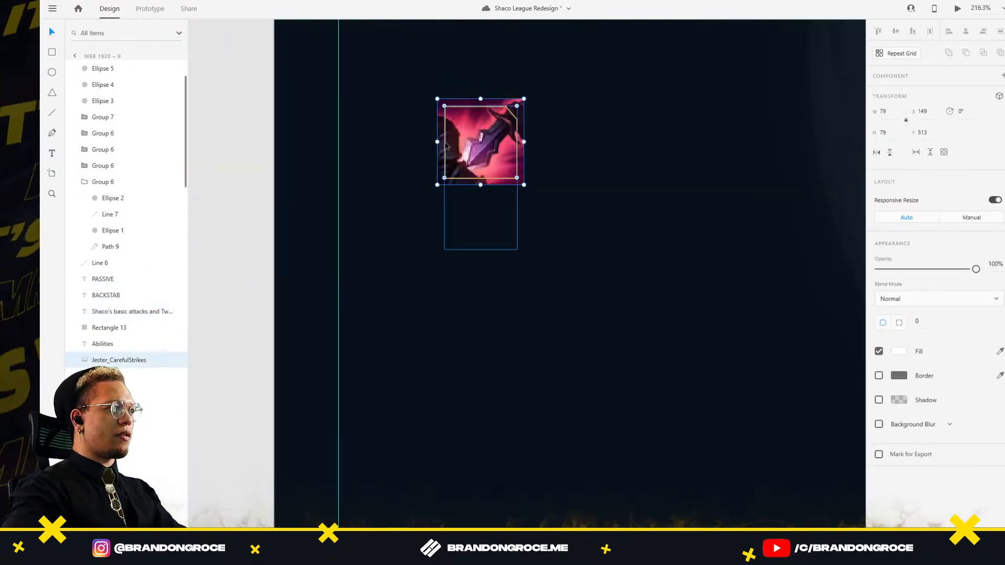
left_click(517, 127, "shift")
left_click(544, 142)
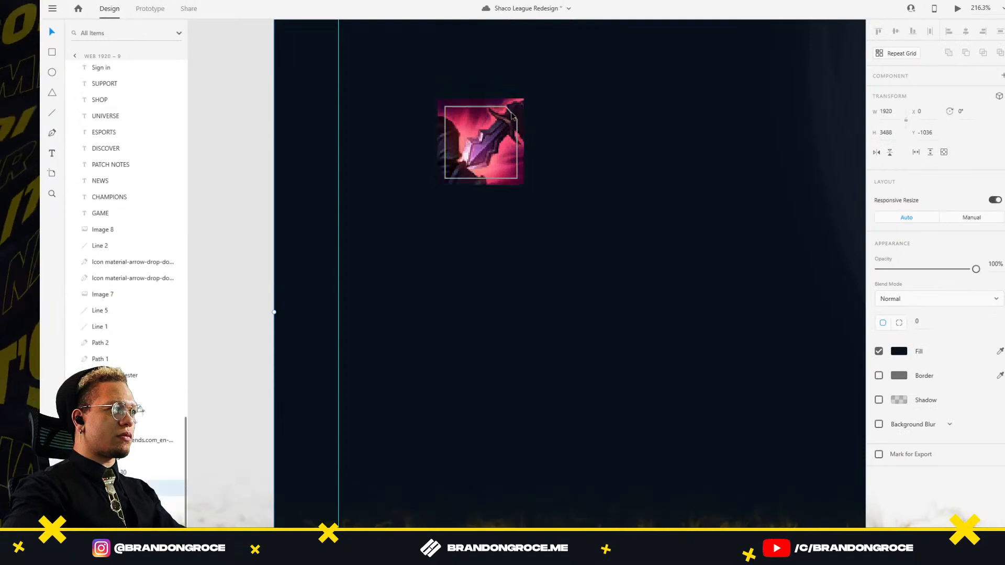
double_click(511, 124)
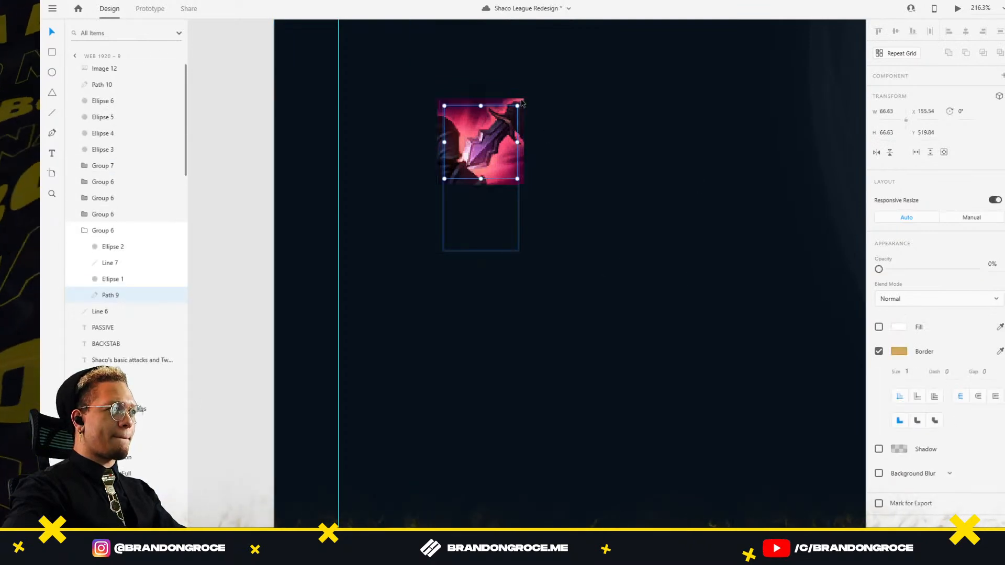
left_click(500, 151)
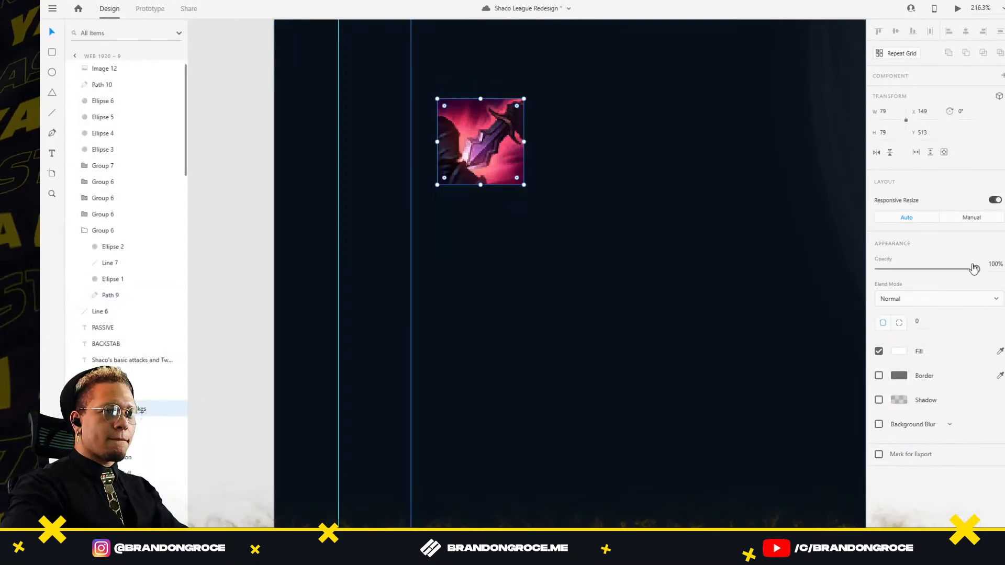
left_click_drag(956, 269, 805, 278)
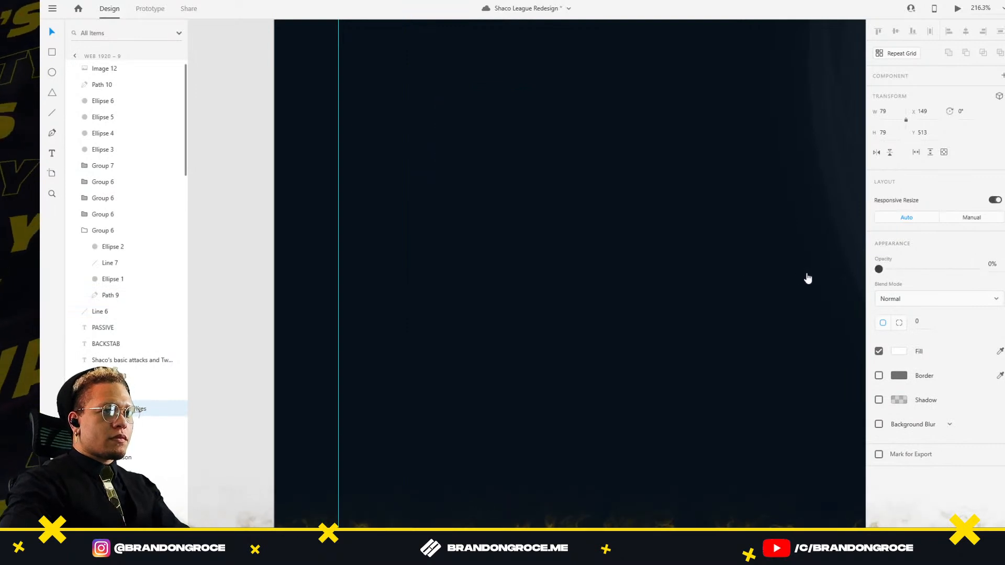
scroll(678, 192, "down", 5)
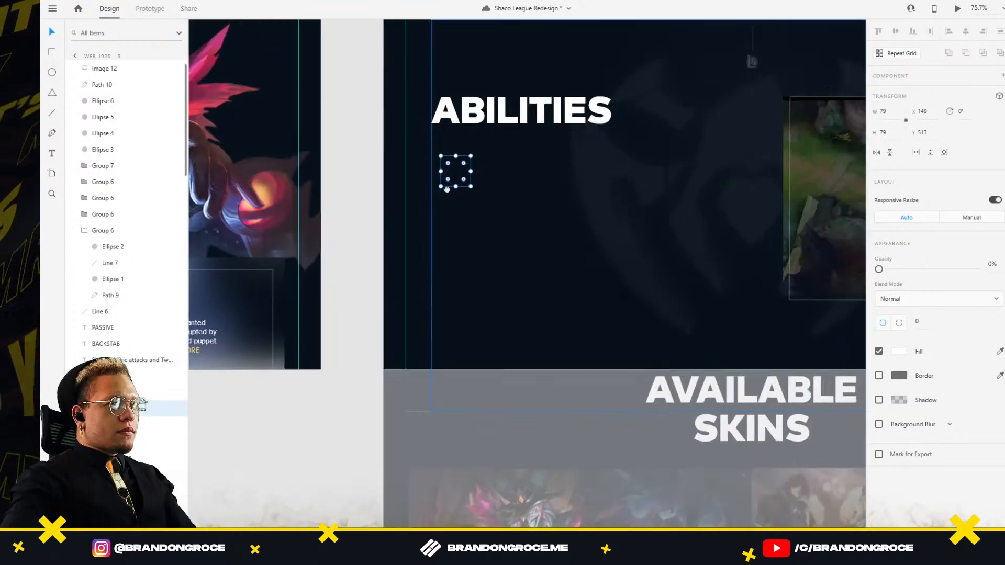
Step: Scale down the masked gameplay image (Mask Group 1) slightly and fade it out completely
left_click_drag(447, 189, 283, 173)
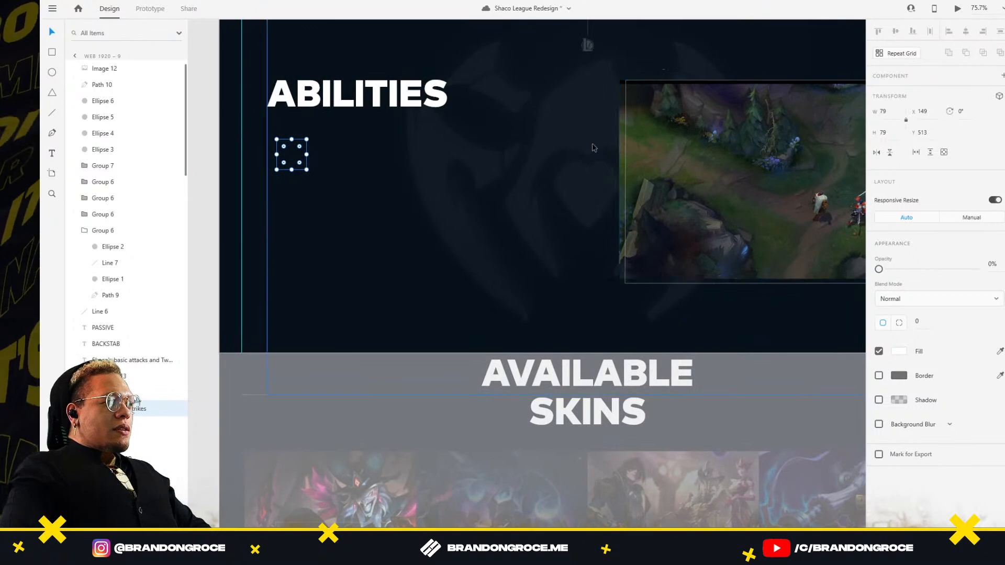
scroll(531, 170, "down", 5)
scroll(530, 169, "up", 5)
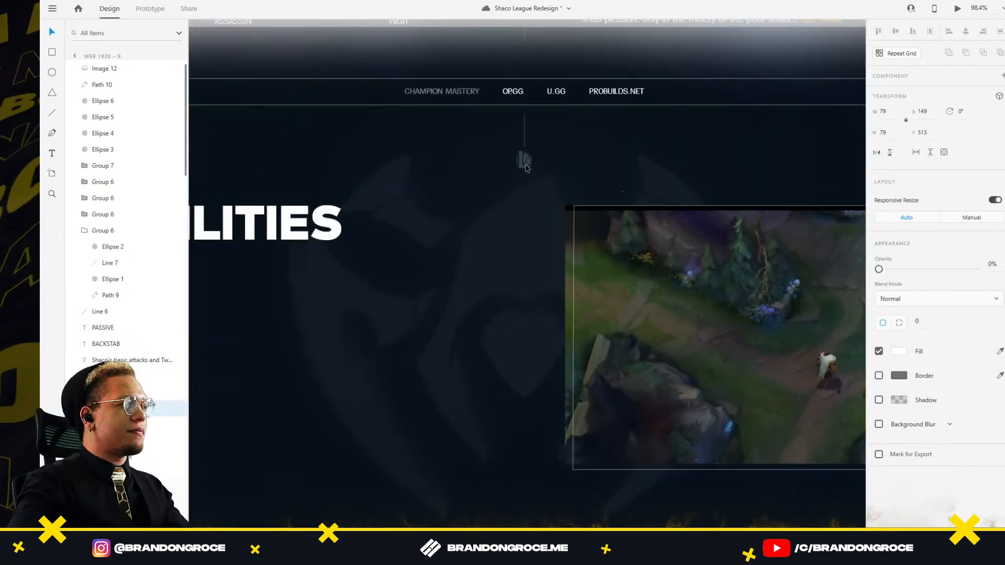
left_click(526, 163)
scroll(534, 167, "right", 5)
scroll(534, 168, "down", 1)
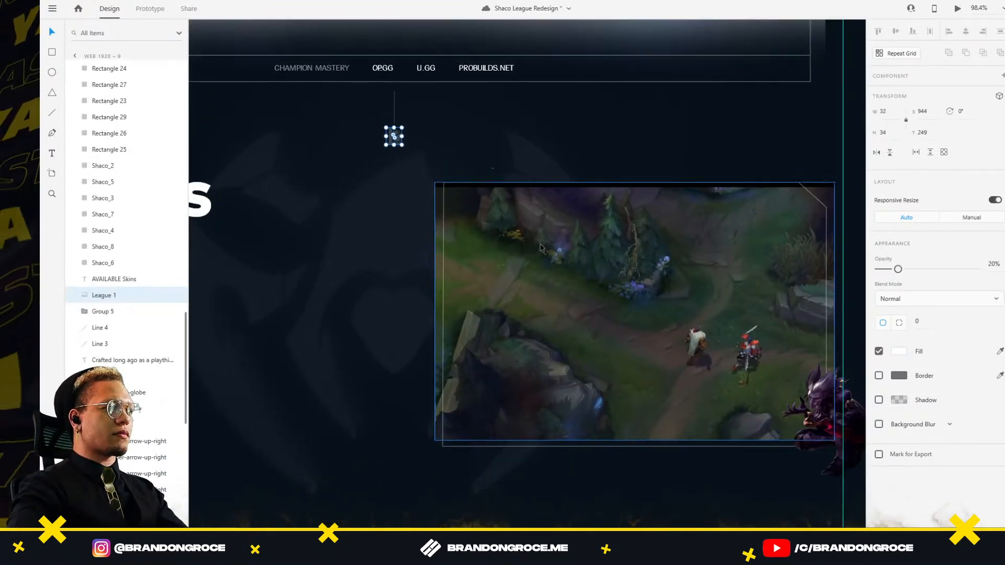
left_click(809, 188)
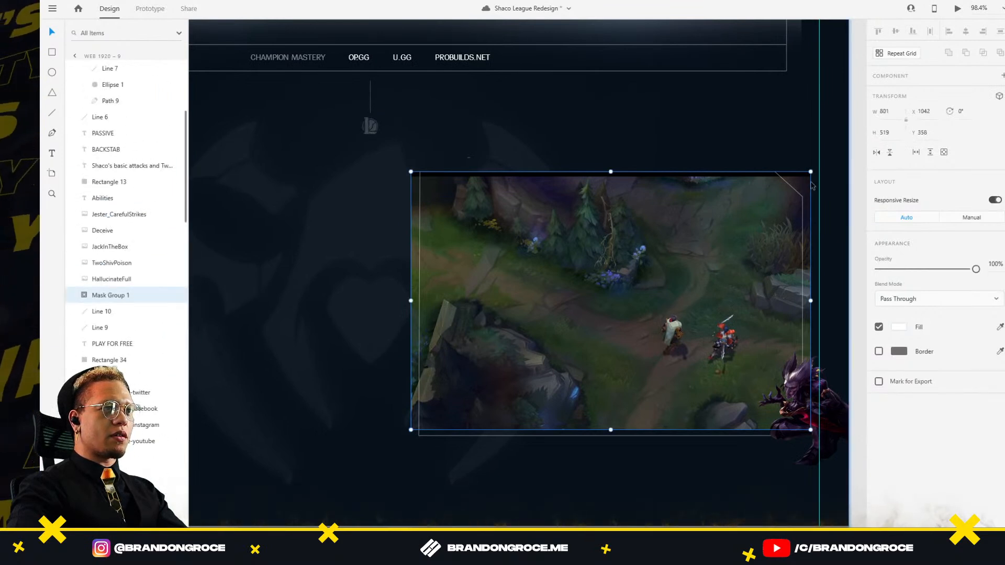
left_click_drag(630, 292, 682, 293)
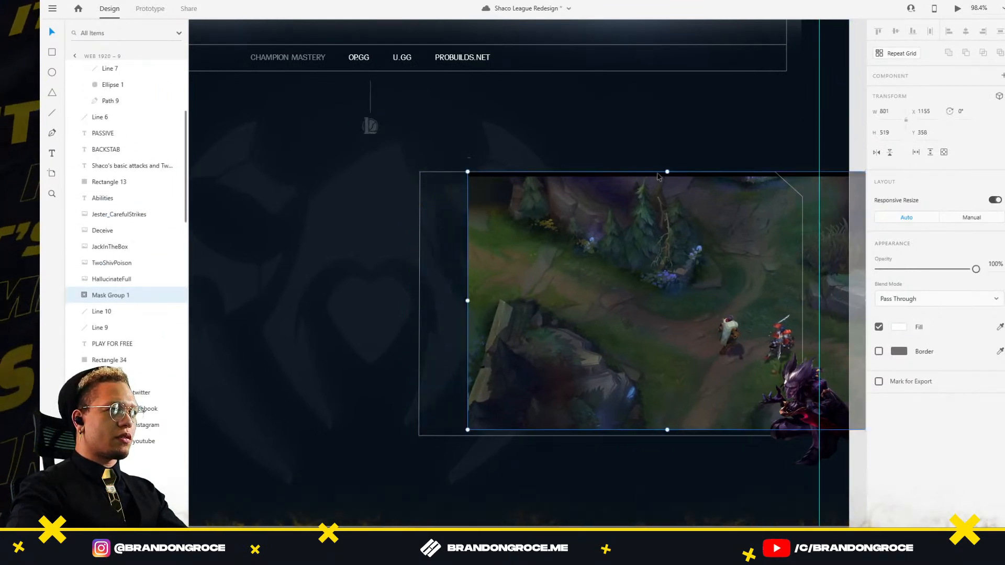
key("ctrl+z")
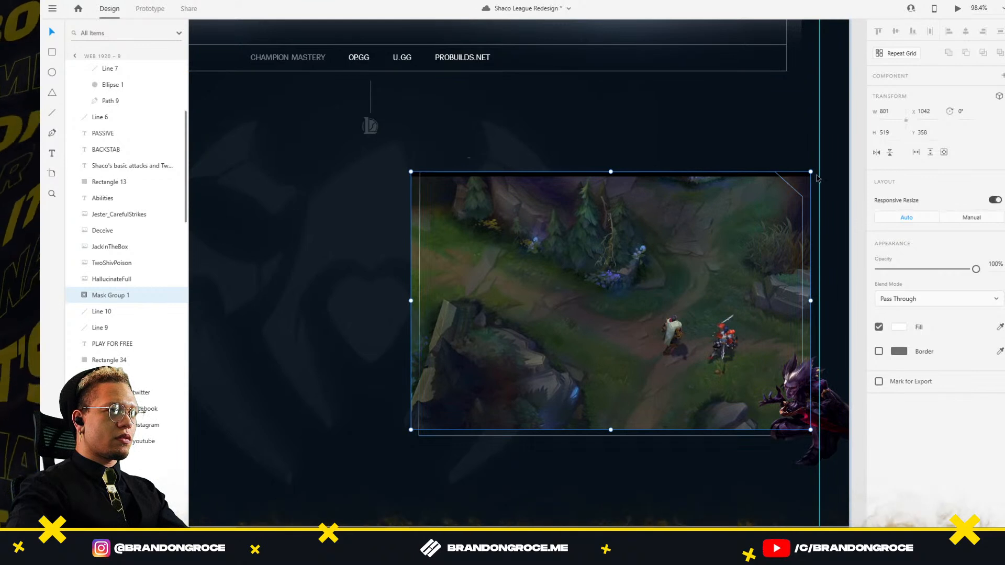
left_click_drag(810, 172, 759, 195)
left_click_drag(975, 269, 864, 283)
Step: Set the opacity of the cut-corner outline (Path 10) around the gameplay image to 0%, keeping its original size
left_click(733, 172)
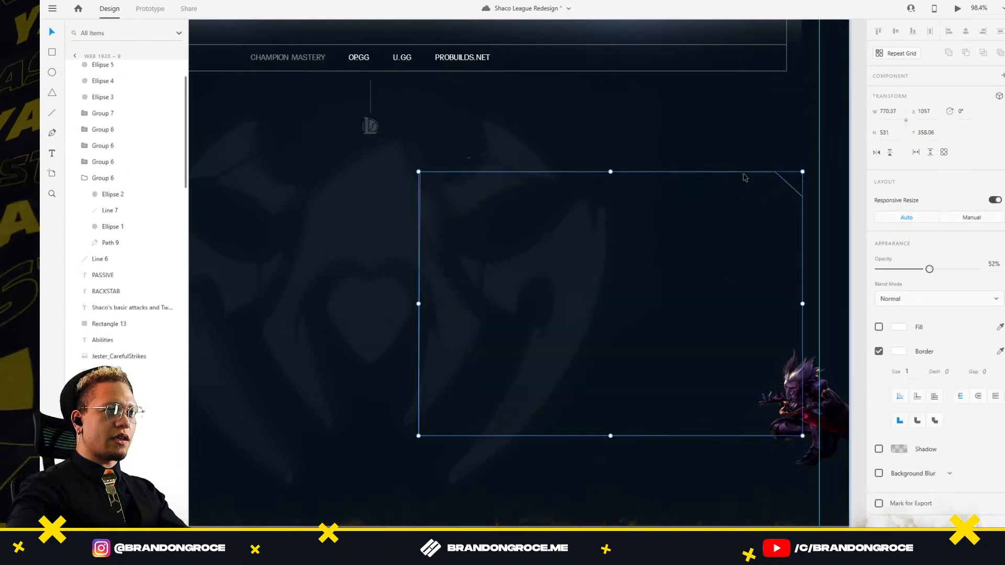
left_click_drag(803, 172, 793, 179)
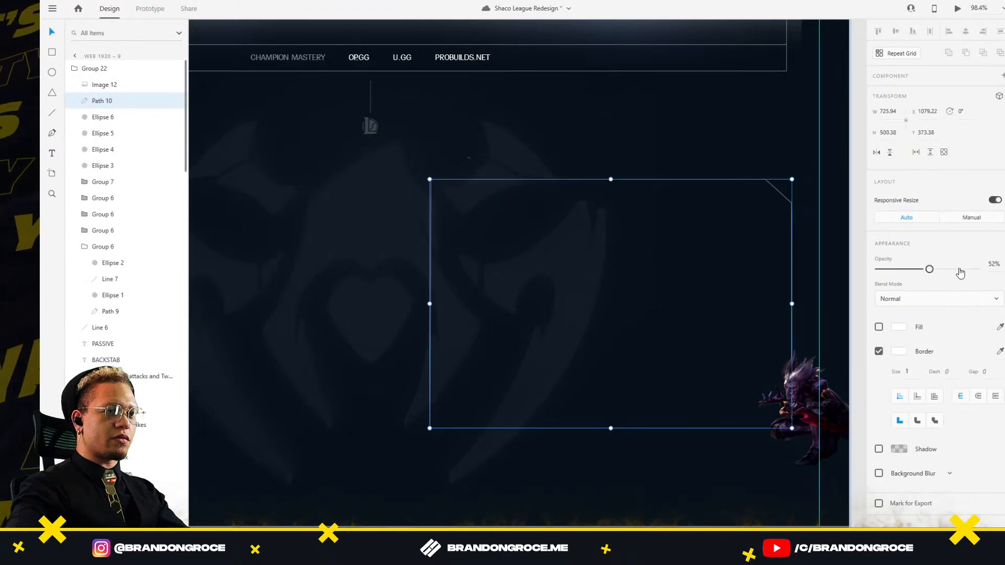
key("ctrl+z")
left_click_drag(929, 269, 843, 273)
Step: Move the crouching Shaco character (Image 12) right to X 1851 and set its opacity to 0%
scroll(669, 182, "down", 5)
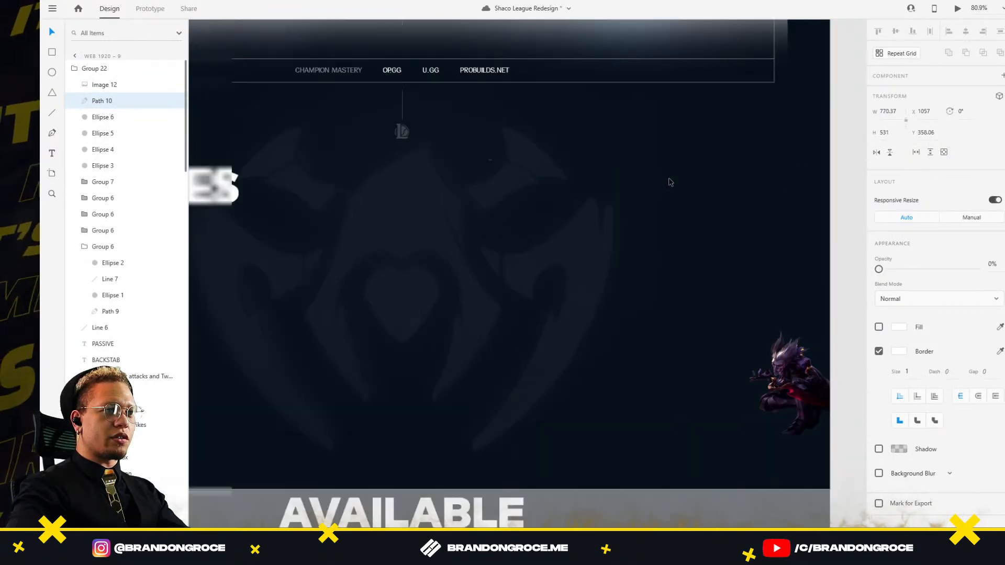
scroll(696, 267, "up", 6)
left_click(691, 246)
left_click_drag(691, 246, 781, 247)
scroll(759, 326, "down", 6)
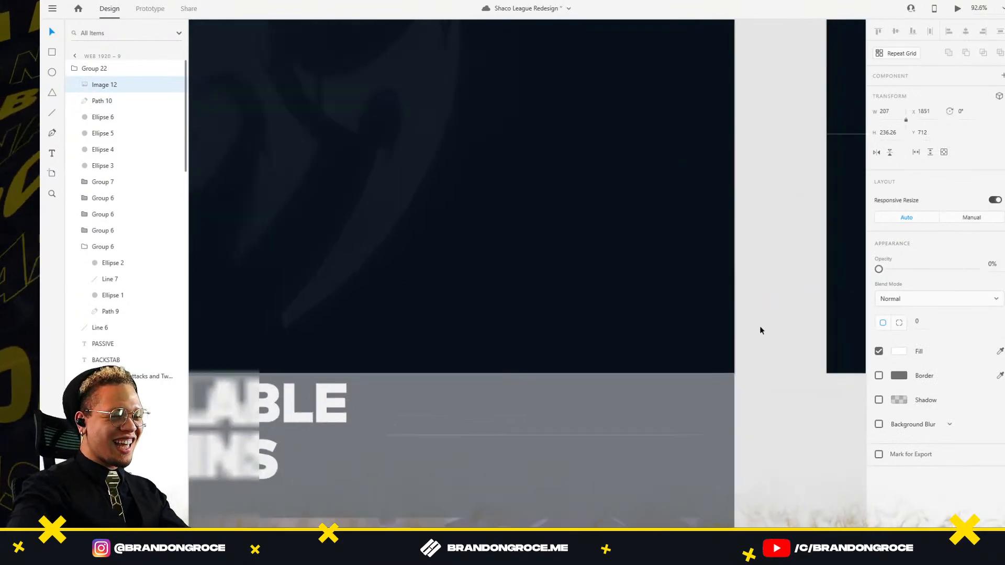
Step: Lower the ABILITIES heading to Y 383 and set its opacity to 0%
left_click(482, 229)
scroll(484, 241, "up", 5)
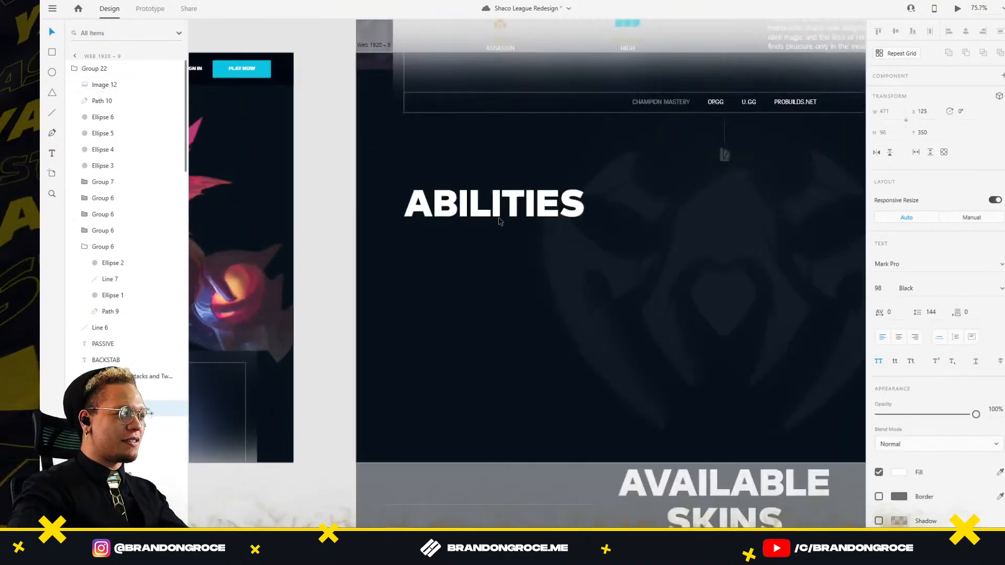
left_click_drag(532, 206, 533, 222)
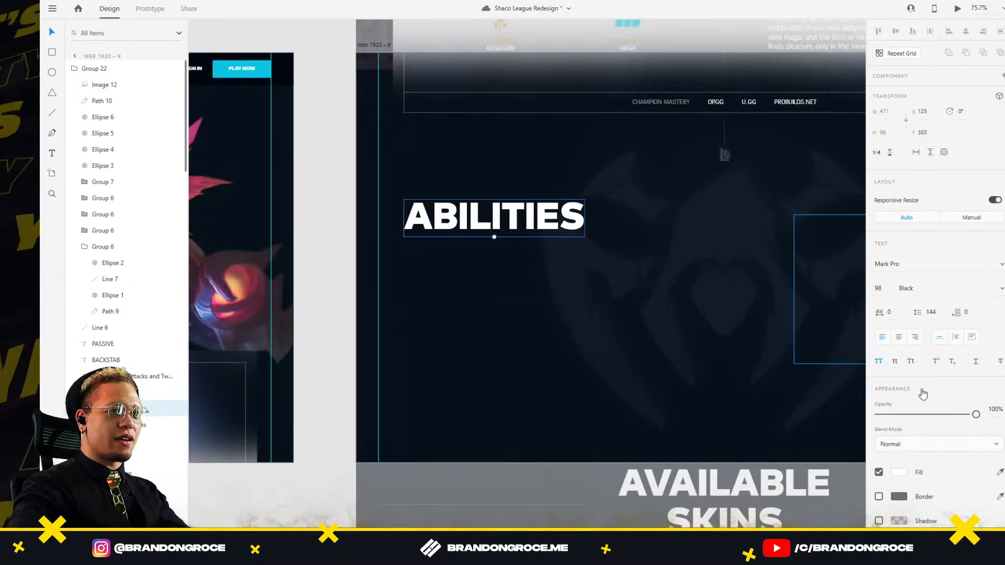
left_click_drag(973, 418, 710, 366)
Step: Link artboard Web 1920 – 9 to Web 1920 – 10 with a timed Auto-Animate: 0.8 s delay, Snap easing, 1 s duration
scroll(704, 259, "down", 5)
left_click_drag(752, 224, 387, 242)
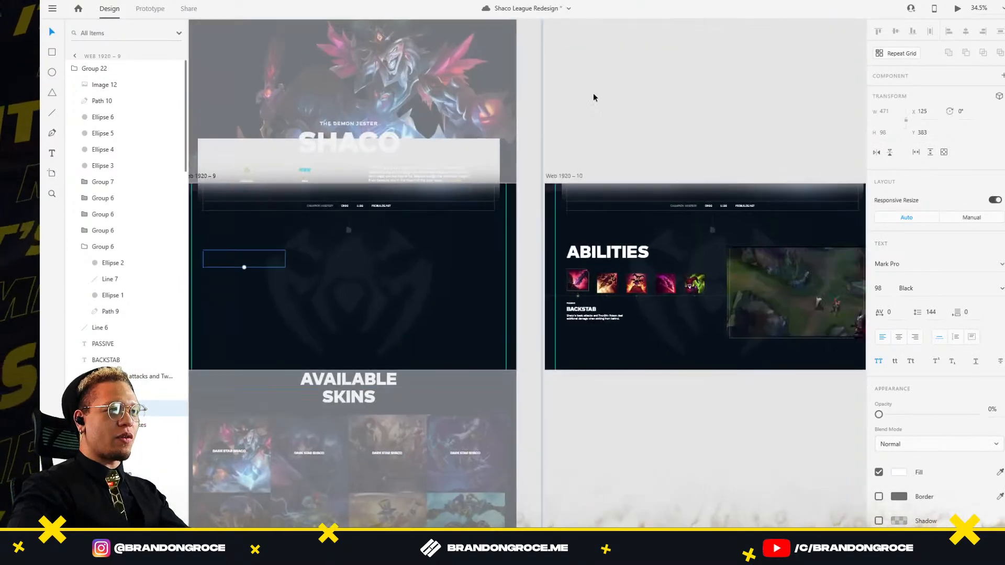
left_click(594, 94)
scroll(357, 210, "left", 3)
left_click_drag(287, 188, 432, 149)
left_click(433, 149)
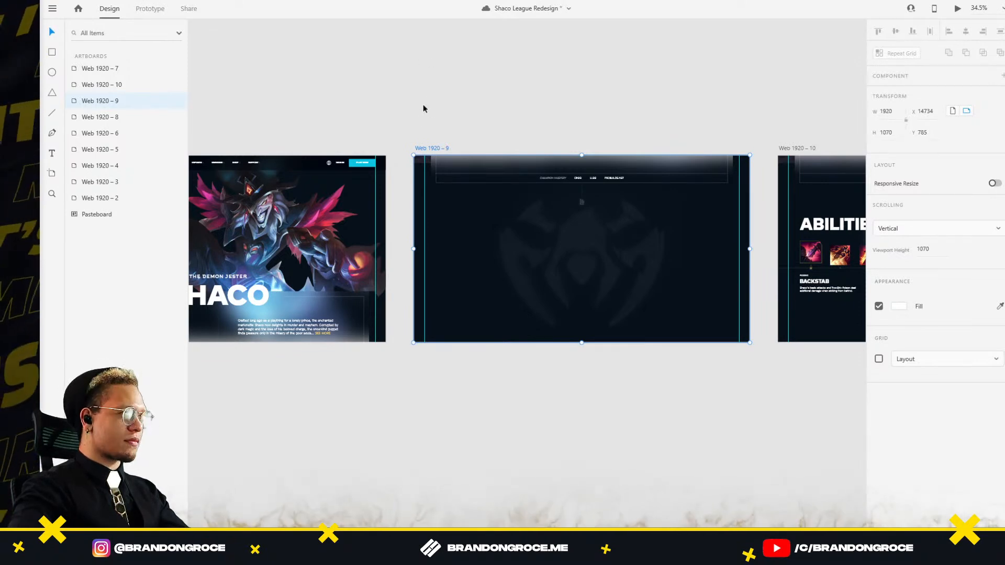
left_click_drag(694, 87, 545, 93)
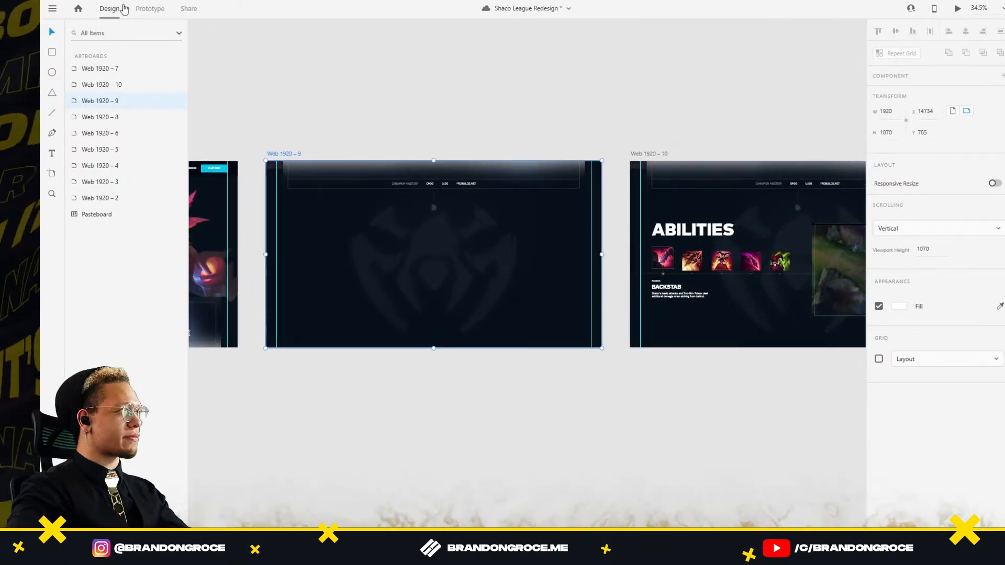
left_click(150, 8)
left_click_drag(651, 137, 542, 137)
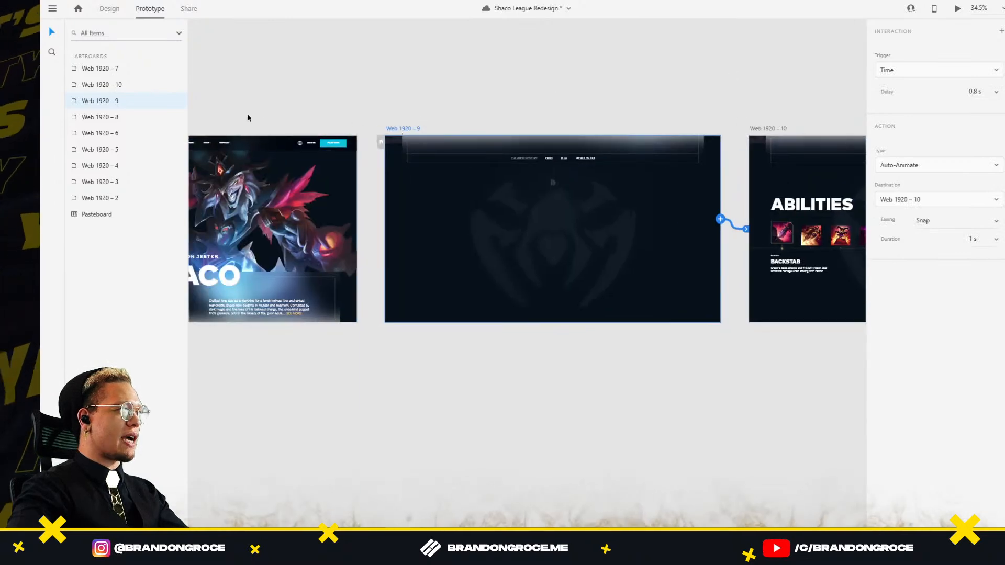
Step: Link artboard Web 1920 – 8 to Web 1920 – 9 with a timed Auto-Animate: 0.8 s delay, Snap easing, 1 s duration
scroll(248, 118, "left", 5)
left_click(202, 123)
left_click_drag(367, 81, 422, 67)
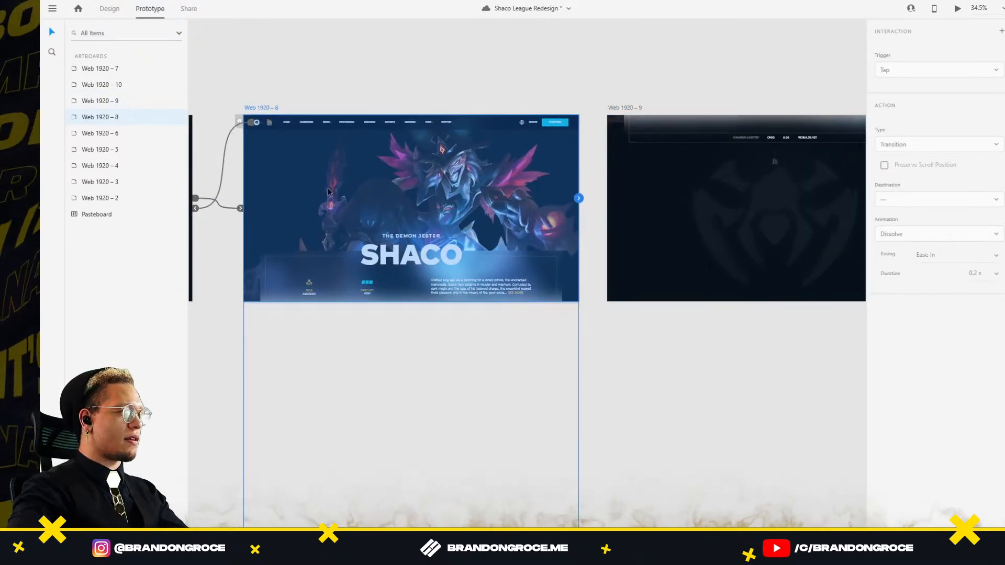
left_click_drag(338, 185, 540, 166)
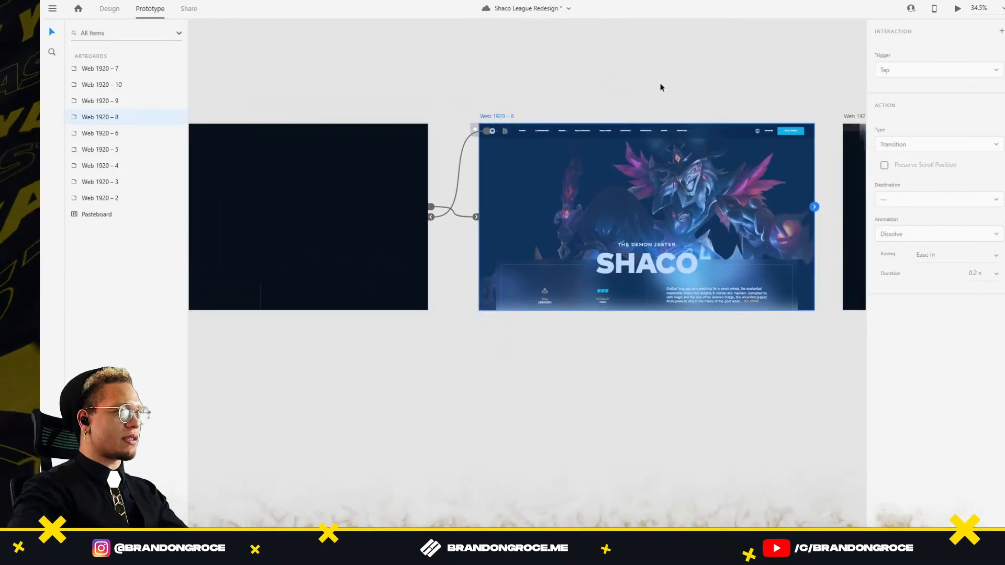
left_click_drag(661, 87, 485, 117)
left_click_drag(715, 227, 716, 228)
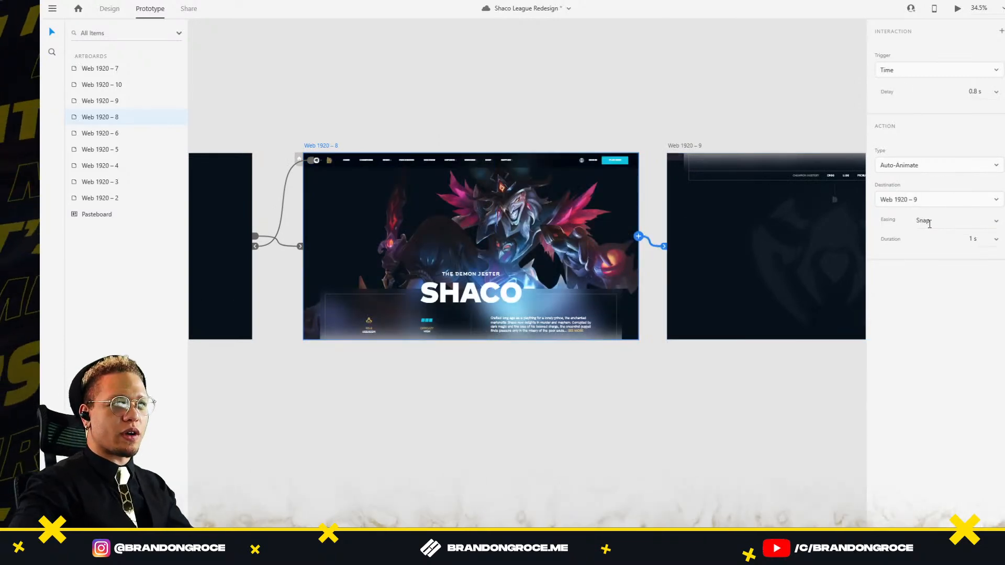
Step: Set the delay of the Web 1920 – 9 to Web 1920 – 10 interaction to 1 s
left_click_drag(750, 99, 449, 84)
left_click(375, 131)
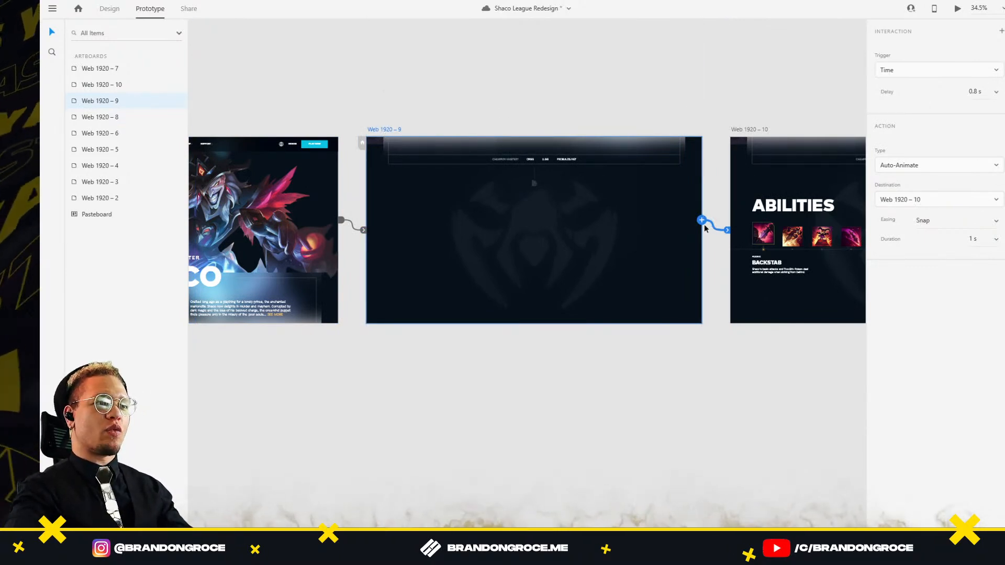
left_click(971, 91)
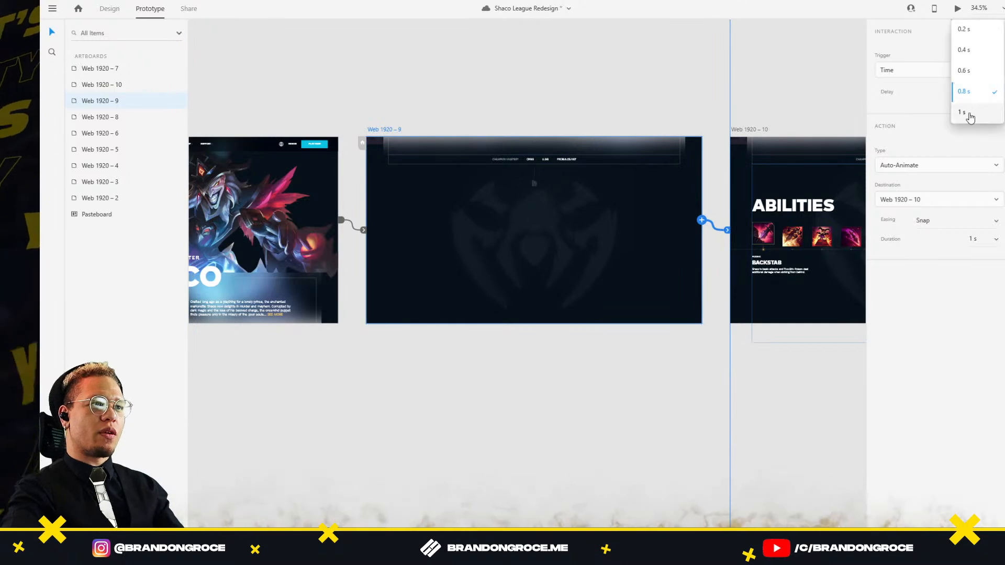
left_click(965, 112)
Step: Set the delay of the timed Web 1920 – 6 to Web 1920 – 8 interaction to 1 s
left_click_drag(790, 99, 518, 106)
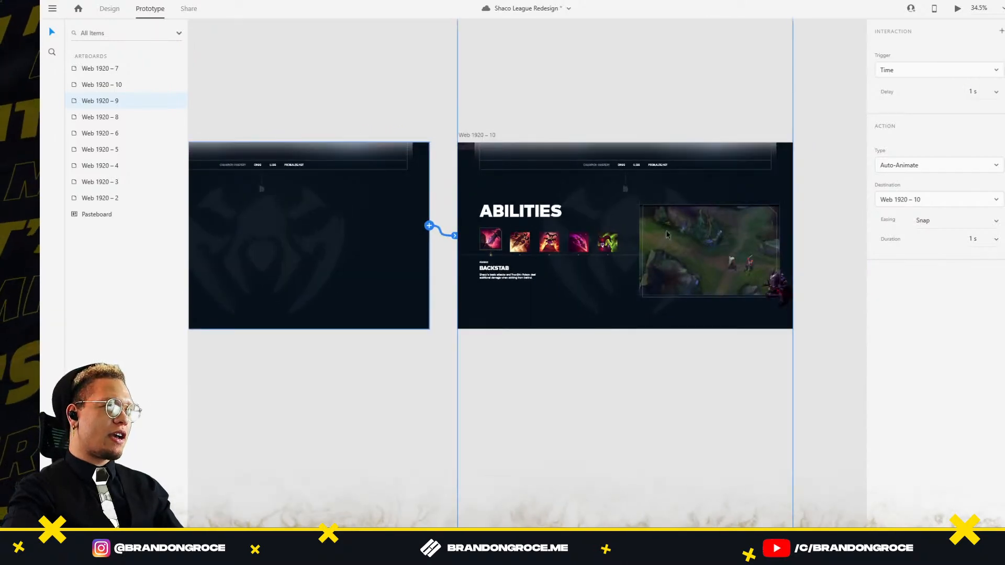
scroll(452, 123, "down", 4)
scroll(356, 86, "left", 8)
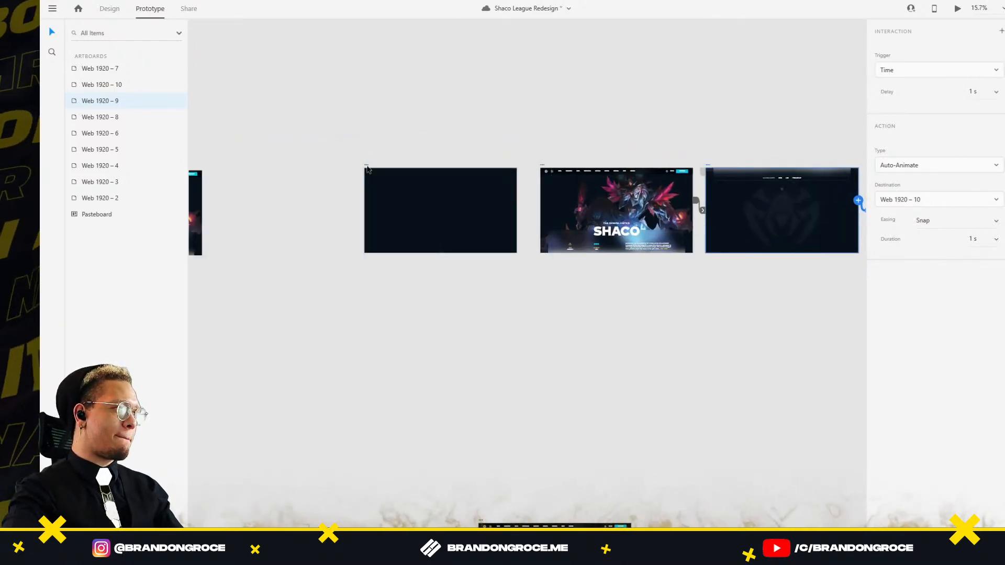
left_click(375, 163)
left_click(975, 91)
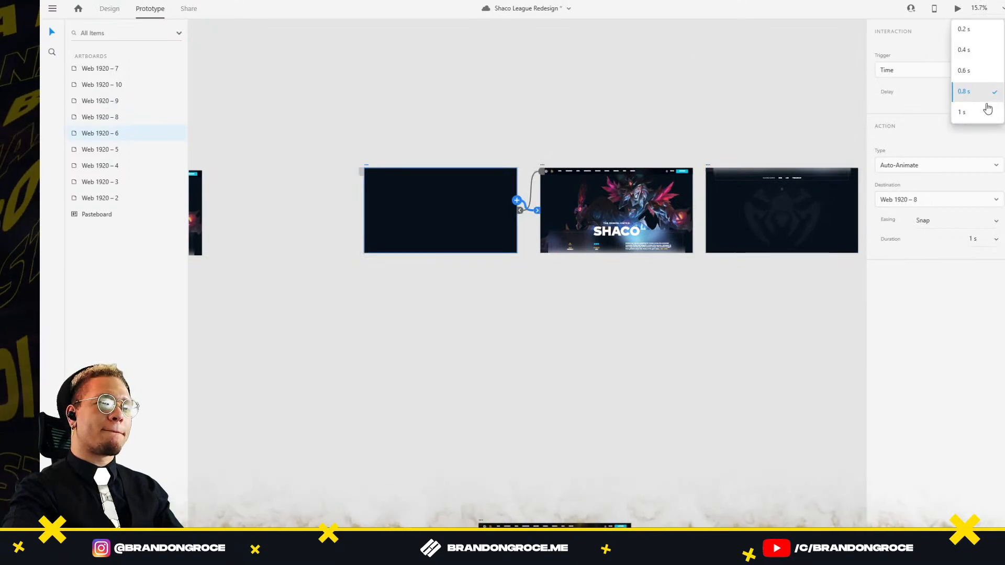
left_click(975, 109)
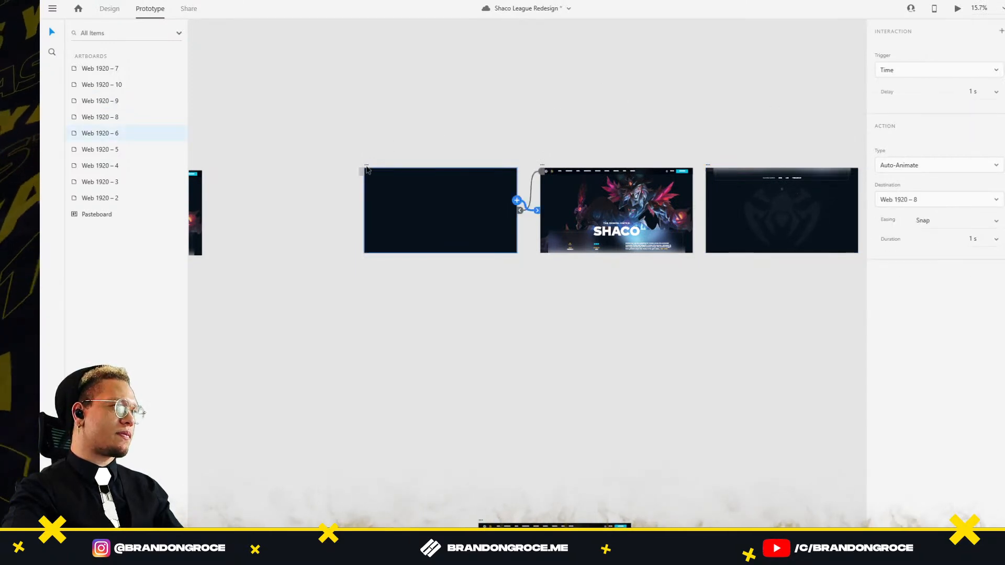
Step: Play the prototype preview twice to check the timed transitions, and return to the artboards
left_click(958, 9)
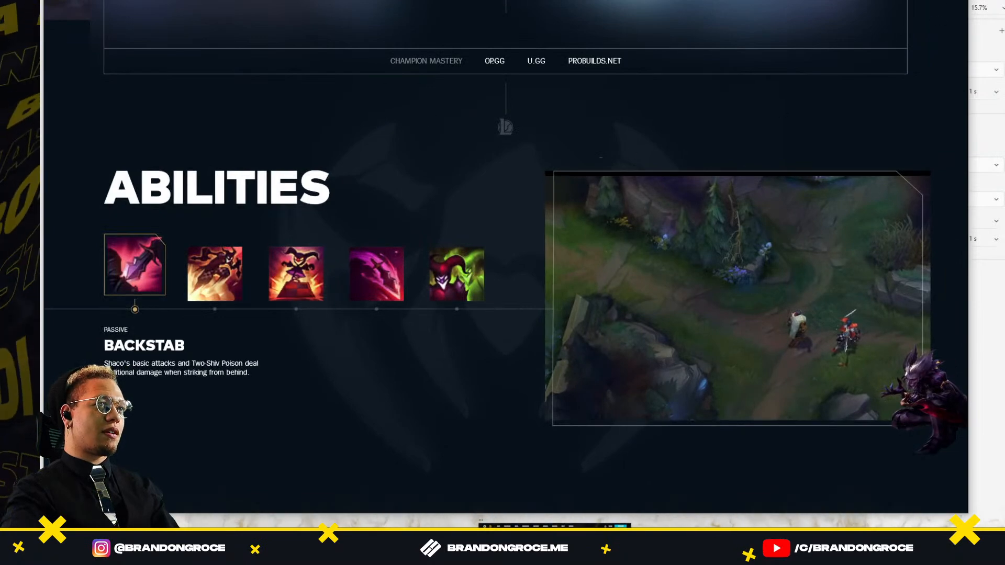
left_click(957, 1)
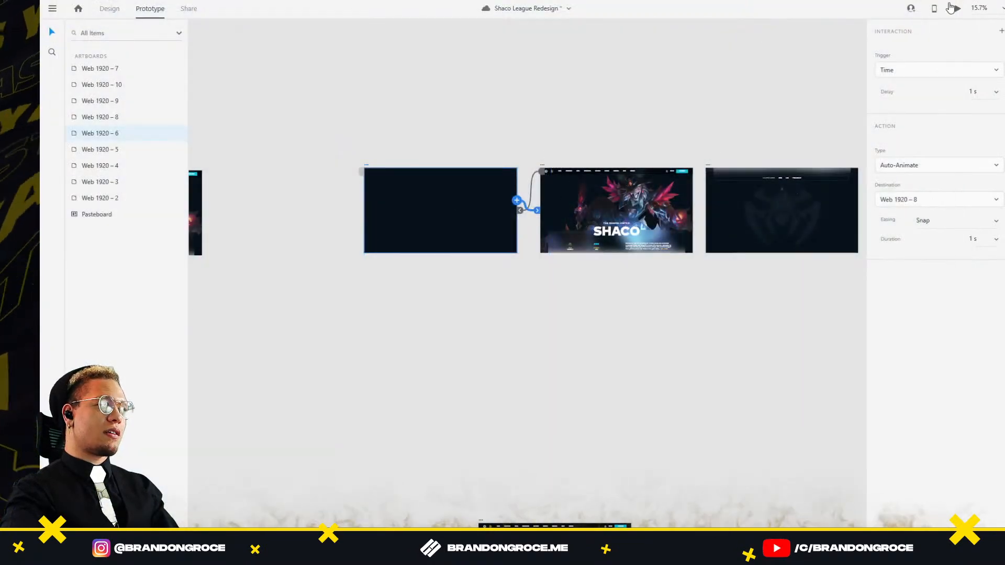
left_click(948, 13)
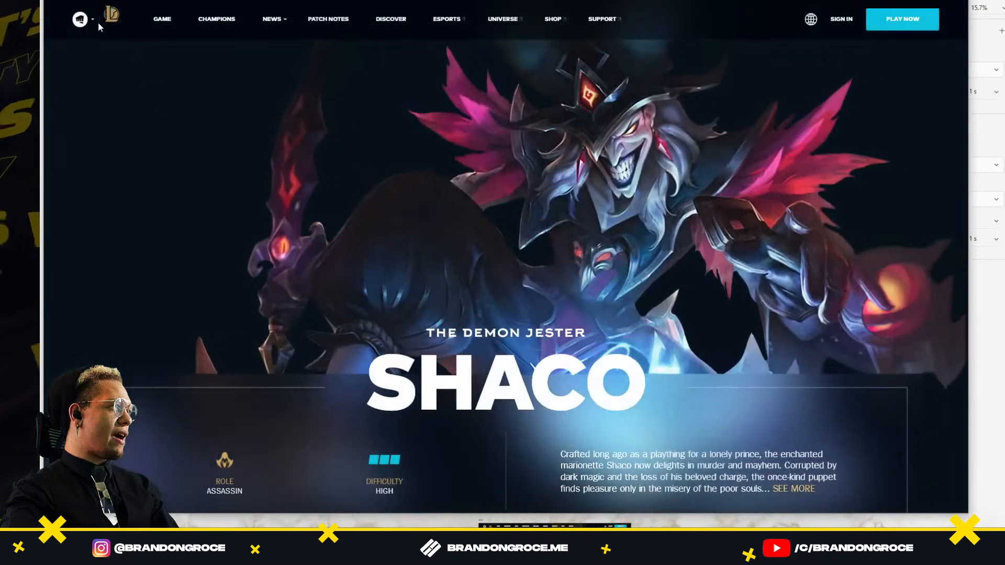
scroll(550, 24, "down", 5)
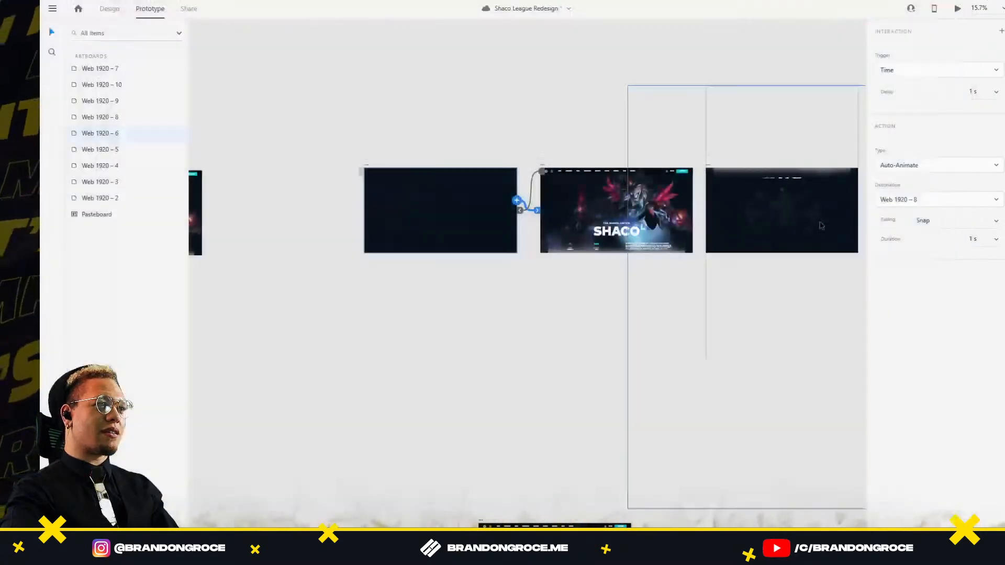
Step: In Design mode, move the hidden navigation header group on Web 1920 – 6 to Y 0 and raise its opacity to 73%
left_click_drag(358, 167, 725, 161)
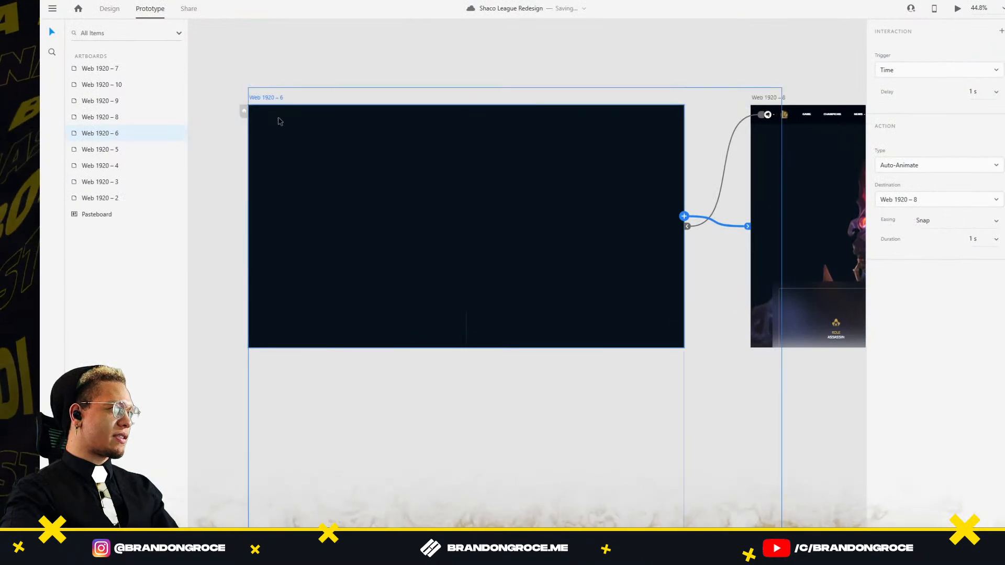
left_click(111, 9)
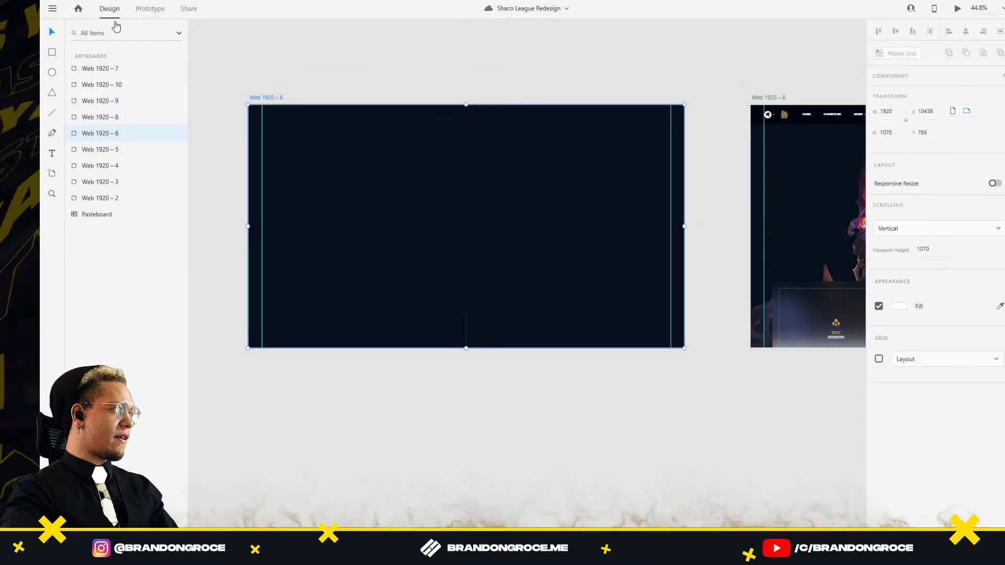
left_click(296, 108)
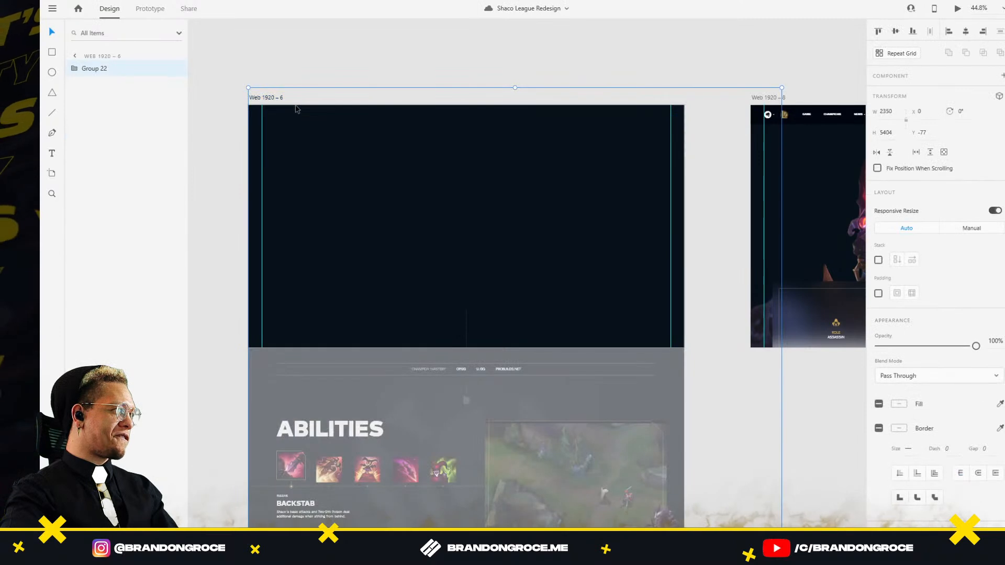
double_click(93, 68)
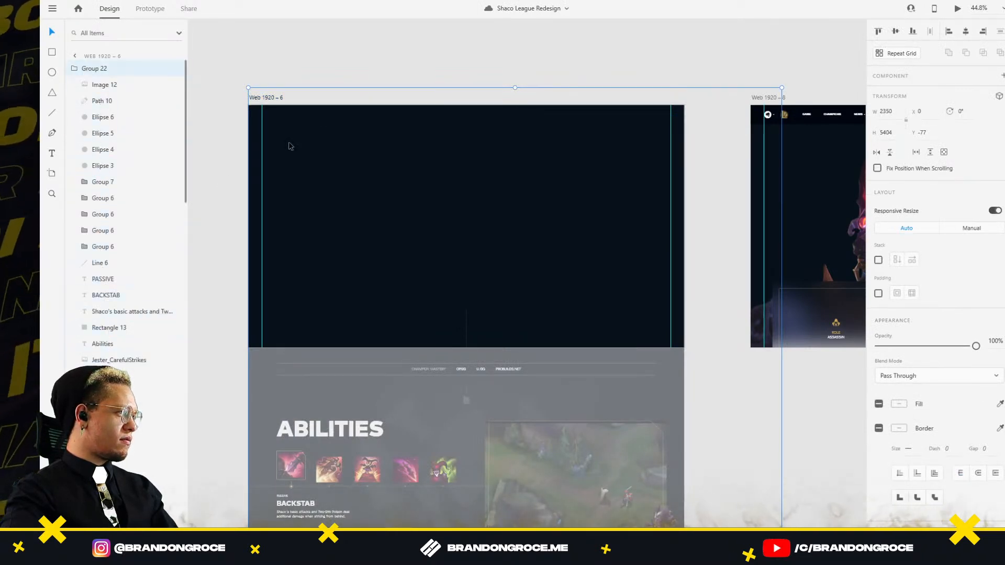
left_click(104, 84)
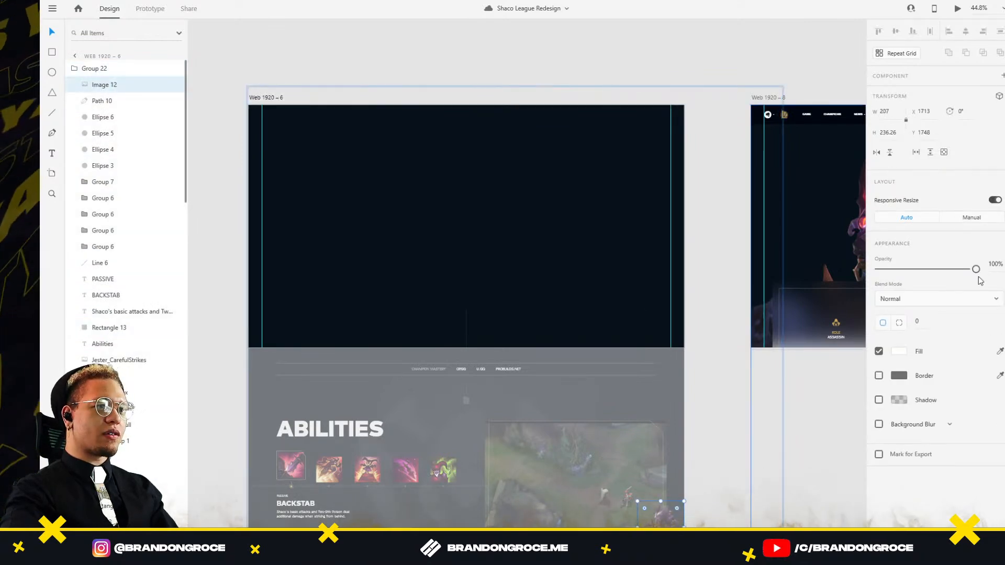
scroll(279, 92, "up", 5)
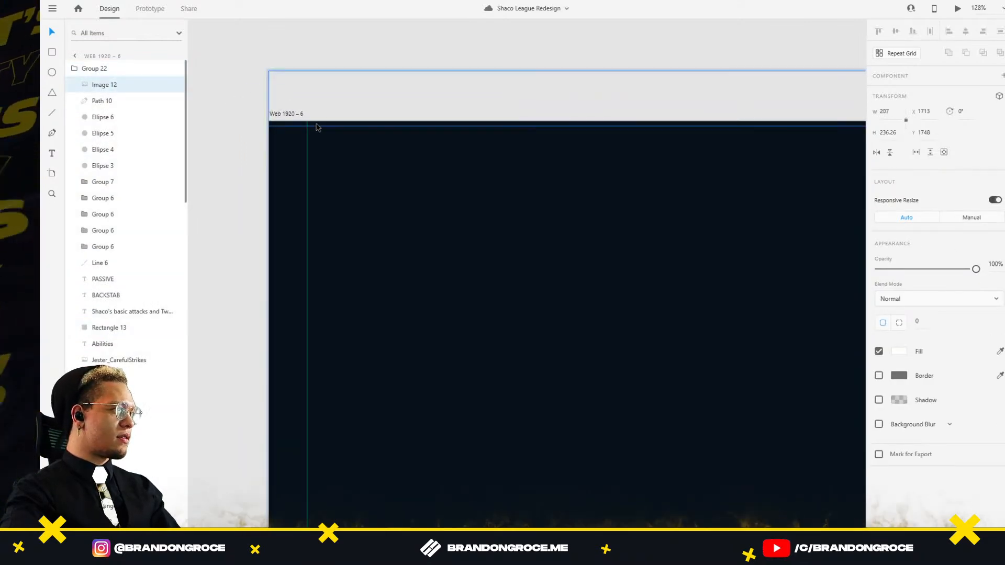
left_click(317, 126)
left_click_drag(319, 126, 318, 178)
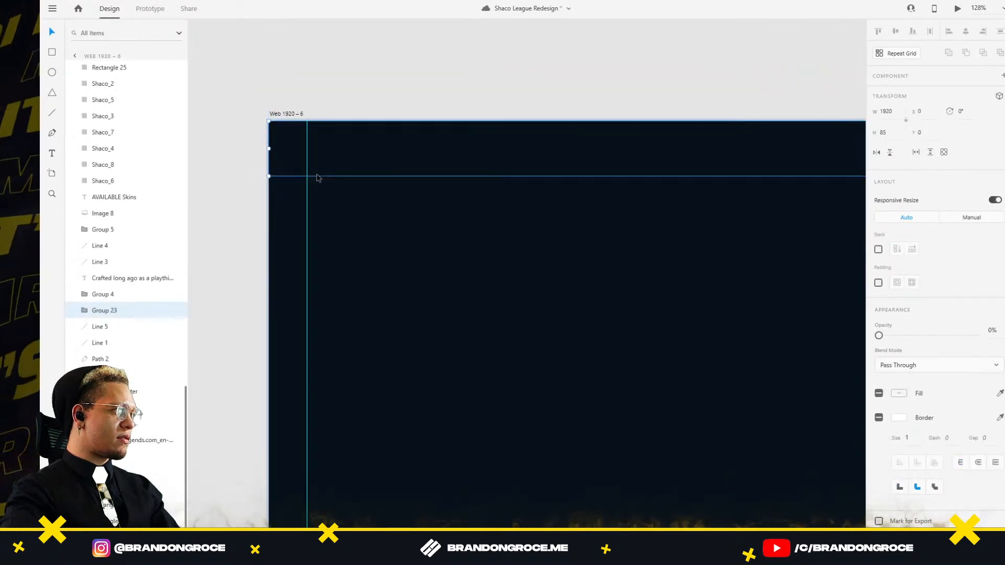
left_click_drag(881, 336, 949, 332)
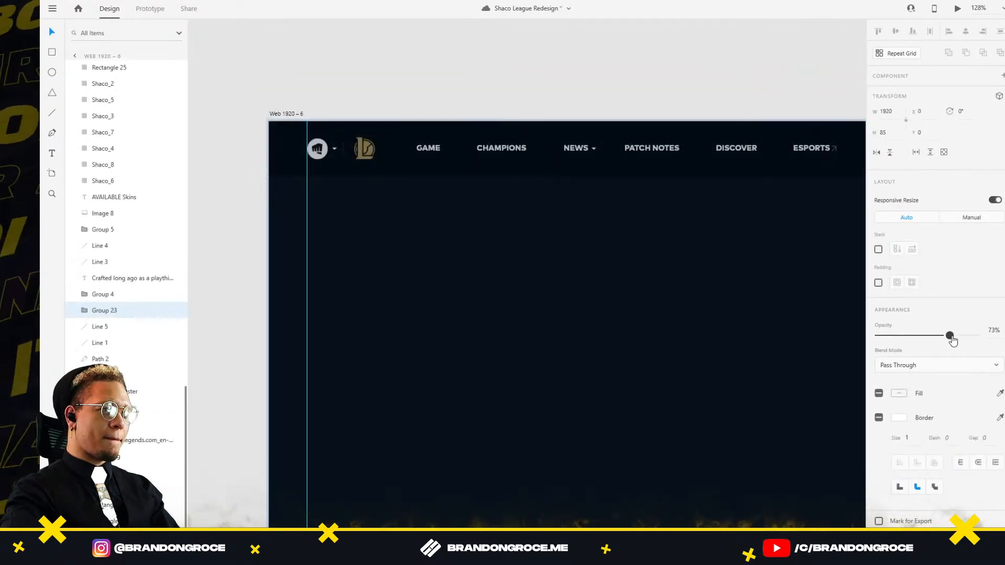
Step: Rename the League logo image inside Web 1920 – 6's navigation header as League Header
double_click(365, 149)
scroll(118, 302, "down", 2)
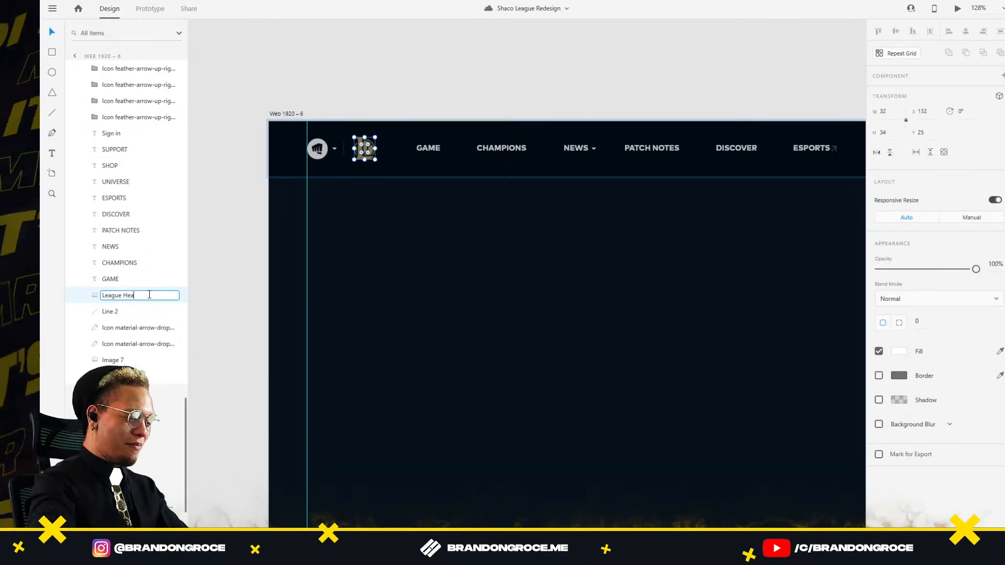
left_click(402, 80)
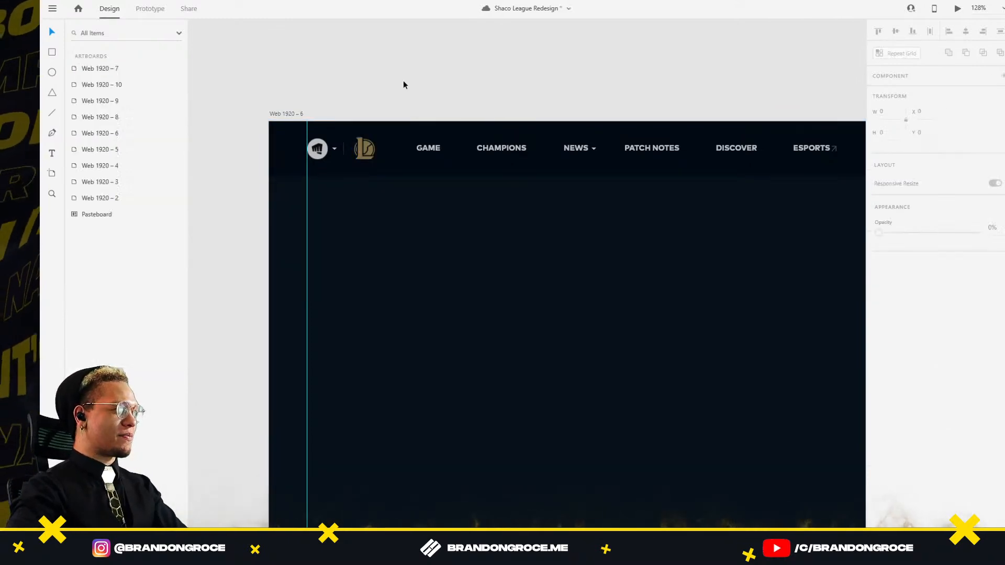
Step: Move Web 1920 – 6's navigation header group back up to Y -77 and set its opacity to 0%
left_click(370, 151)
left_click_drag(407, 146, 417, 96)
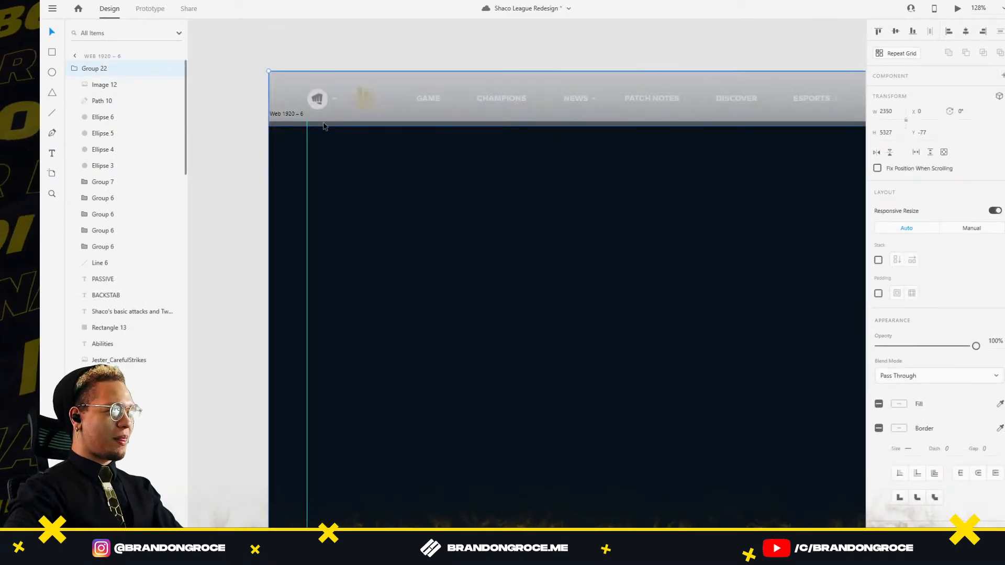
left_click(323, 120)
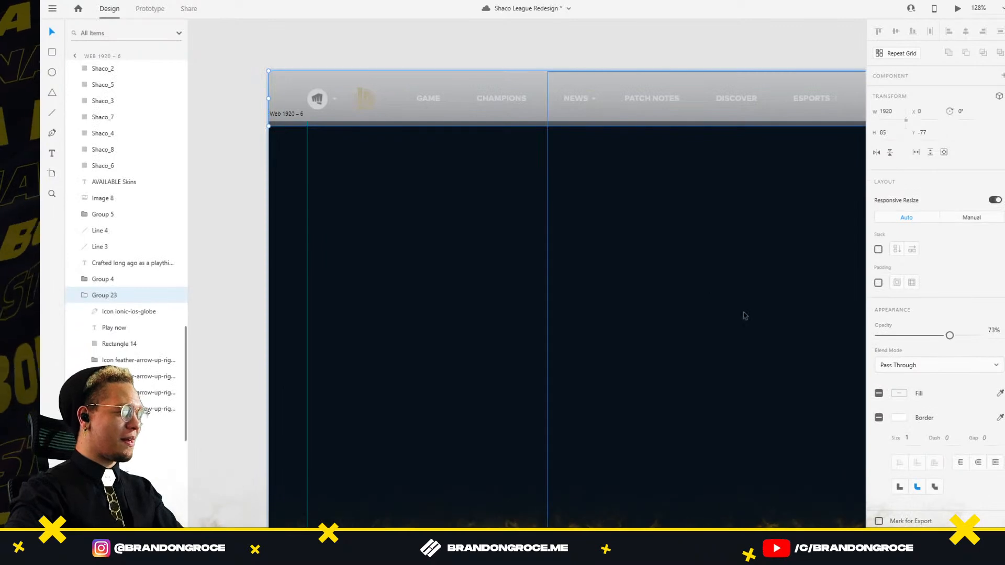
left_click_drag(976, 335, 877, 337)
Step: Open the layer name of the League logo image in Web 1920 – 8's header for editing
left_click_drag(642, 245, 298, 184)
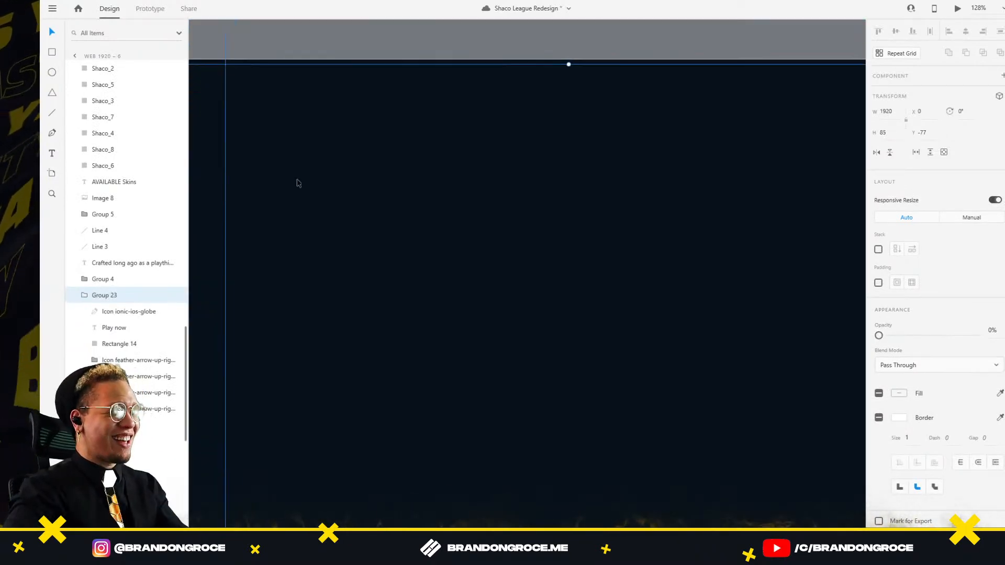
scroll(630, 193, "down", 3)
left_click_drag(597, 199, 355, 198)
scroll(601, 161, "right", 3)
scroll(673, 141, "up", 5)
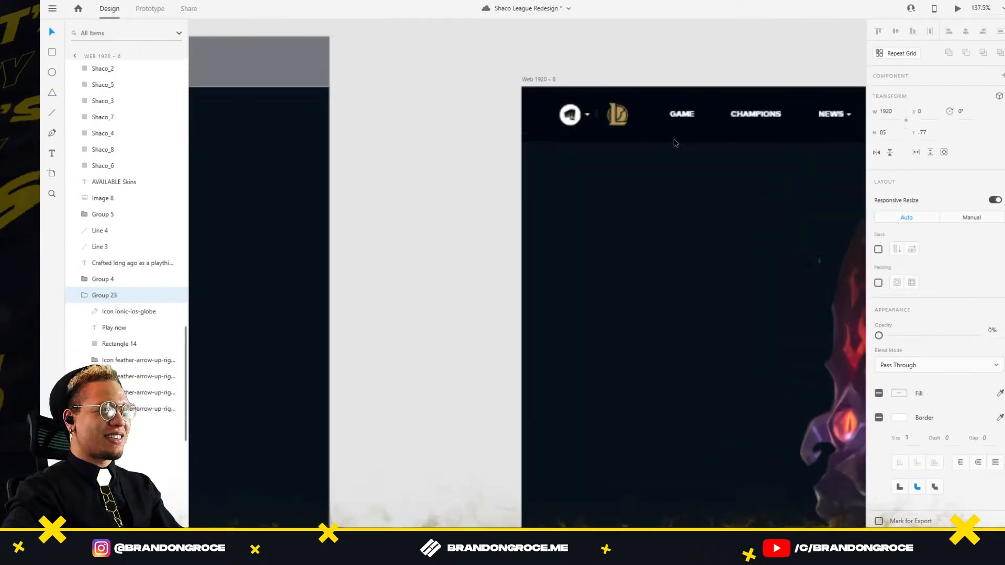
scroll(626, 143, "left", 2)
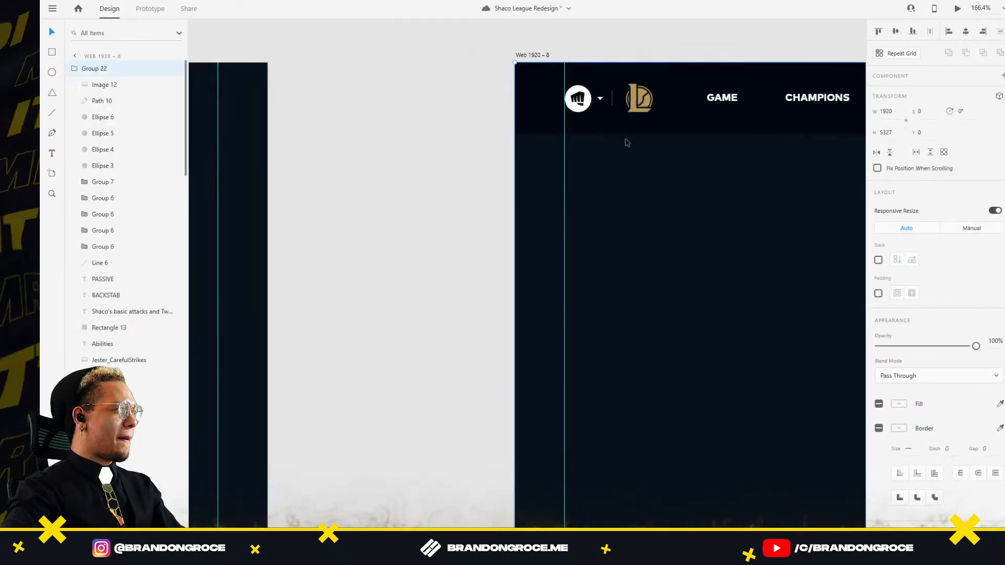
left_click(652, 98)
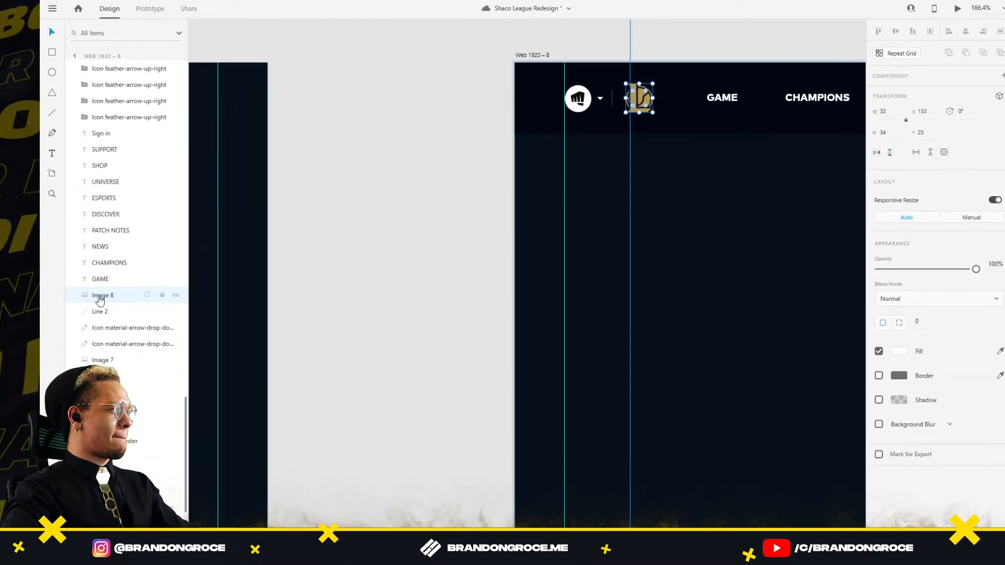
double_click(104, 295)
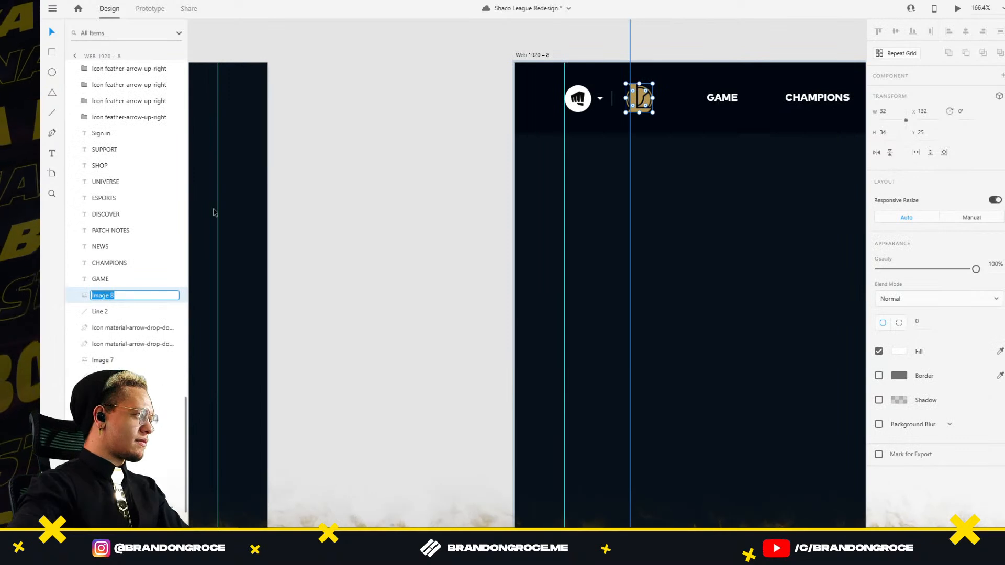
left_click(297, 245)
Step: Try to move the whole page group on Web 1920 – 6 down to Y -7, and undo the move
left_click_drag(296, 244, 741, 204)
left_click_drag(493, 211, 644, 180)
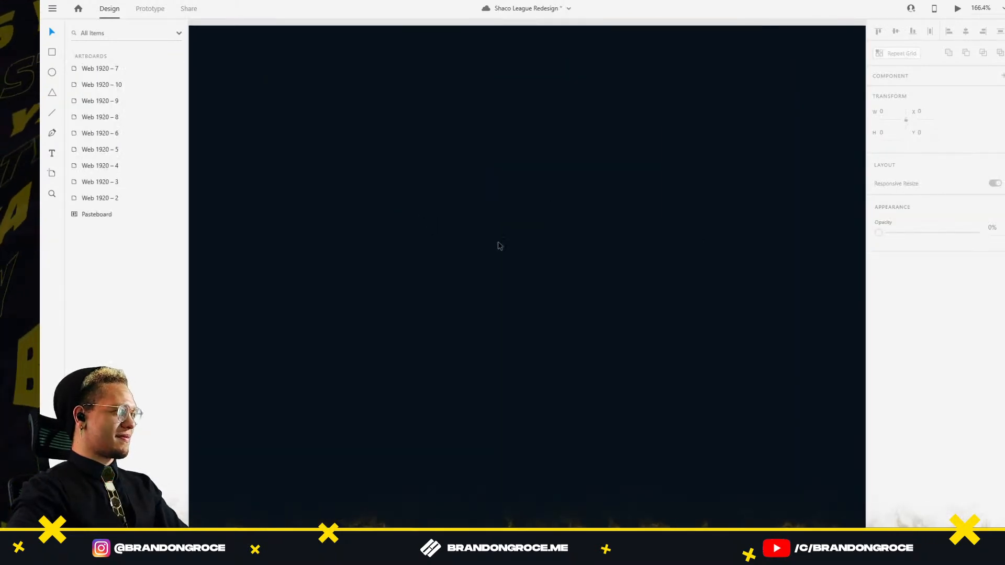
scroll(500, 246, "down", 4)
left_click_drag(420, 187, 758, 223)
left_click(401, 146)
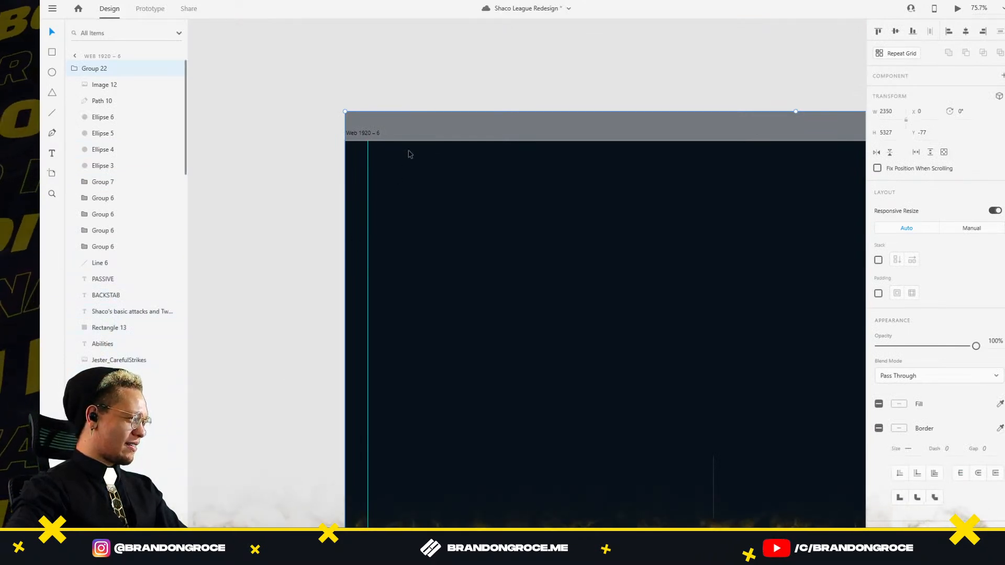
left_click_drag(389, 146, 385, 173)
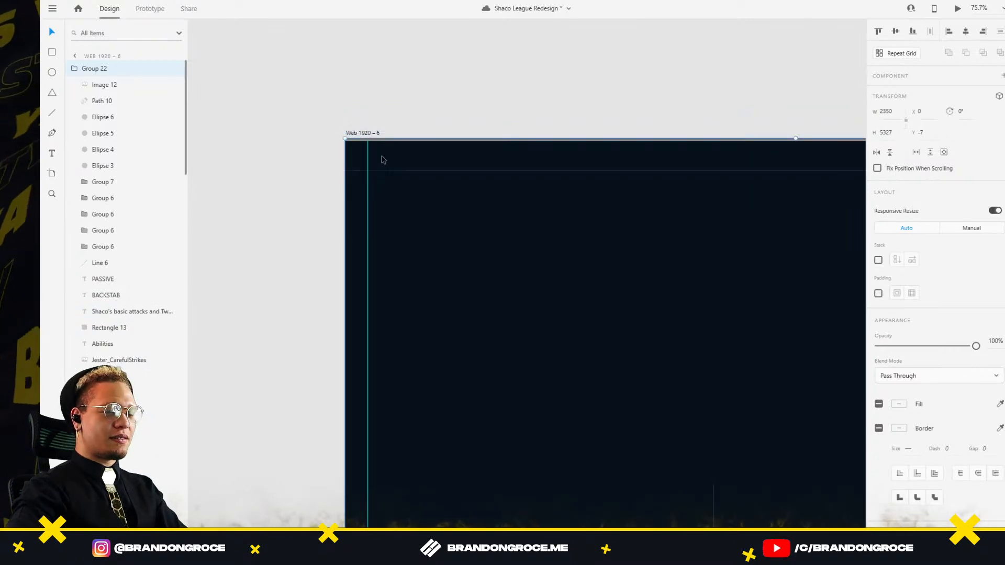
key("ctrl+z")
Step: Raise Web 1920 – 6's navigation header group opacity to 92% and open its League Header image's layer name
double_click(394, 146)
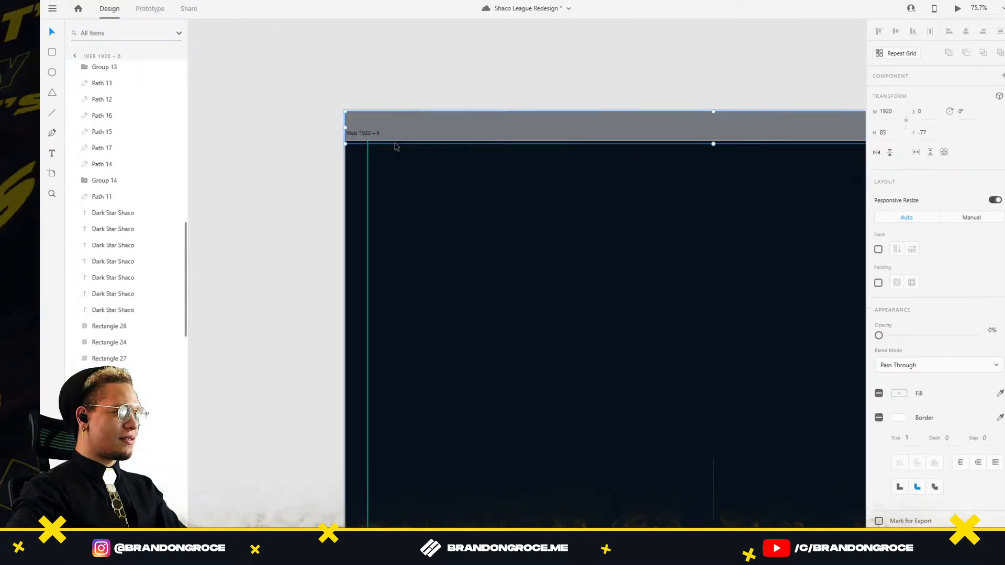
left_click_drag(880, 336, 975, 337)
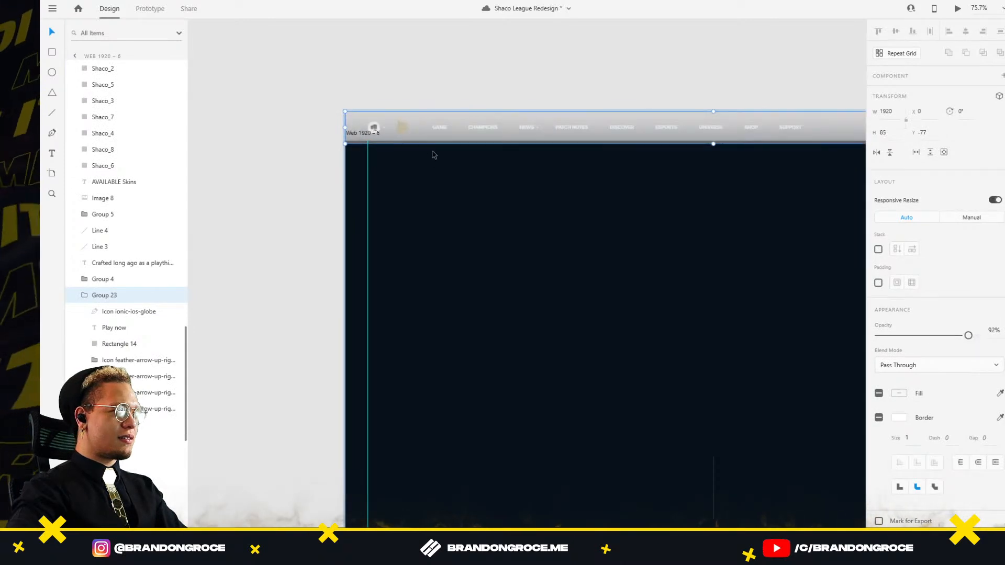
left_click(402, 126)
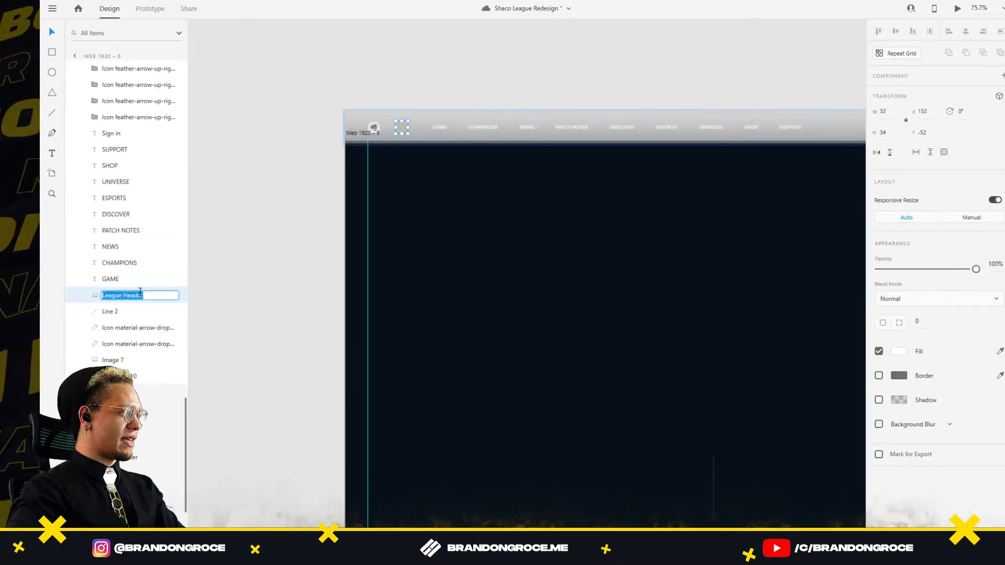
Step: Select the League logo image in Web 1920 – 8's navigation header to compare its layer name, and clear the selection
left_click_drag(617, 242, 98, 225)
left_click(732, 143)
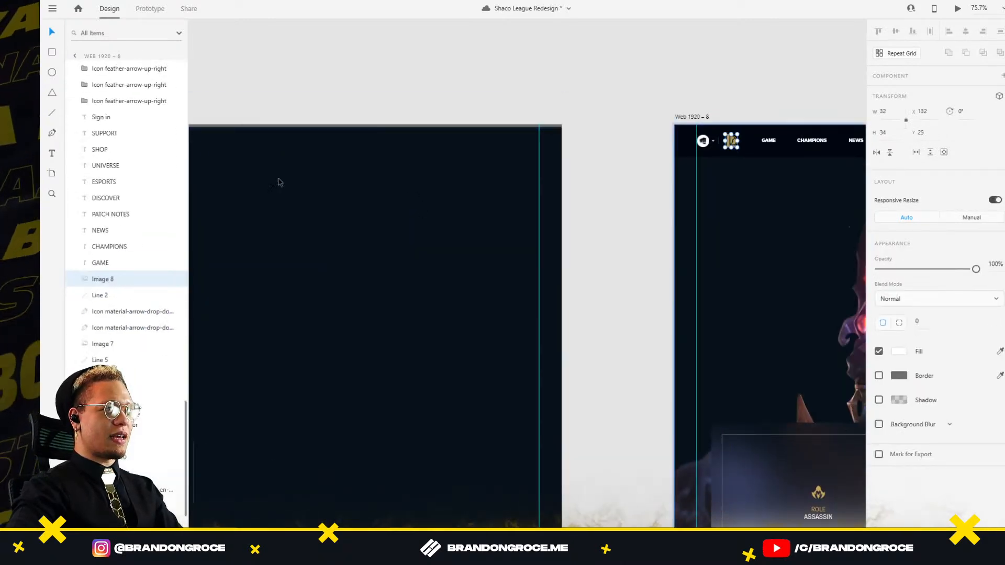
left_click(350, 74)
Step: Set the opacity of the navigation header group above Web 1920 – 6 to 0%
left_click_drag(376, 68, 849, 54)
left_click(333, 114)
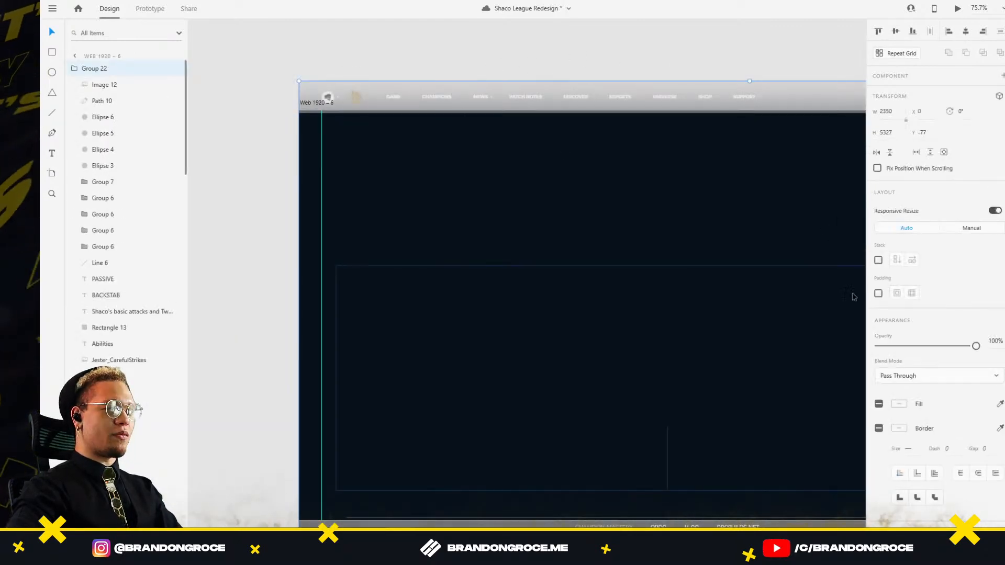
double_click(328, 113)
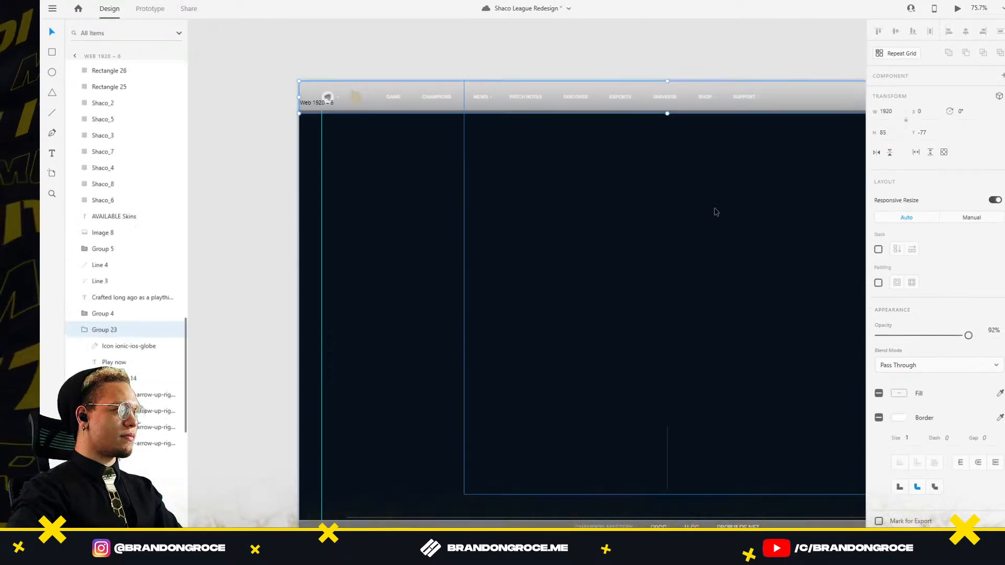
left_click_drag(970, 335, 869, 335)
left_click_drag(657, 231, 361, 247)
scroll(336, 230, "down", 3)
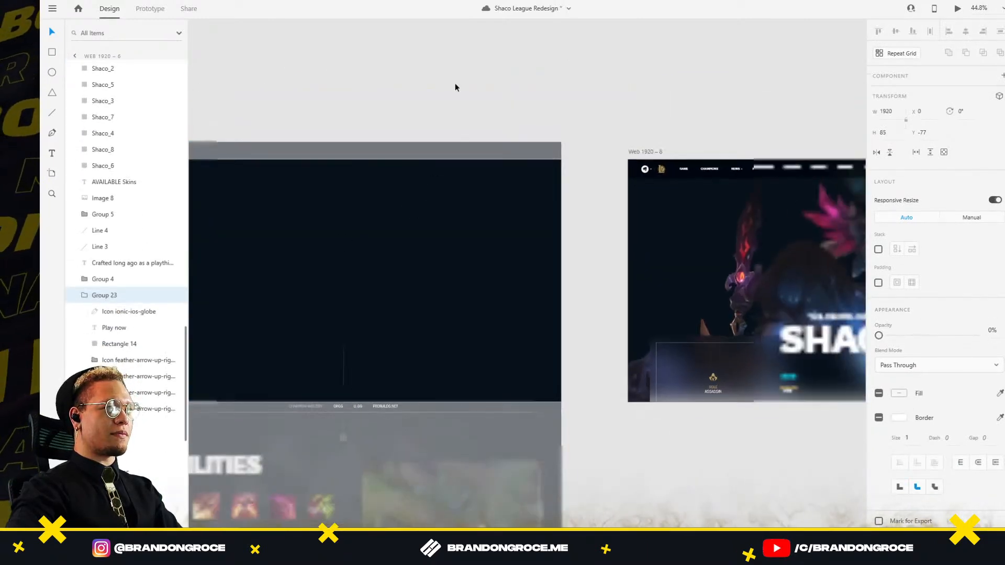
Step: Preview the prototype from Web 1920 – 6, check the page through the Abilities section, and close the preview
left_click(457, 89)
left_click_drag(460, 92, 661, 63)
left_click(342, 123)
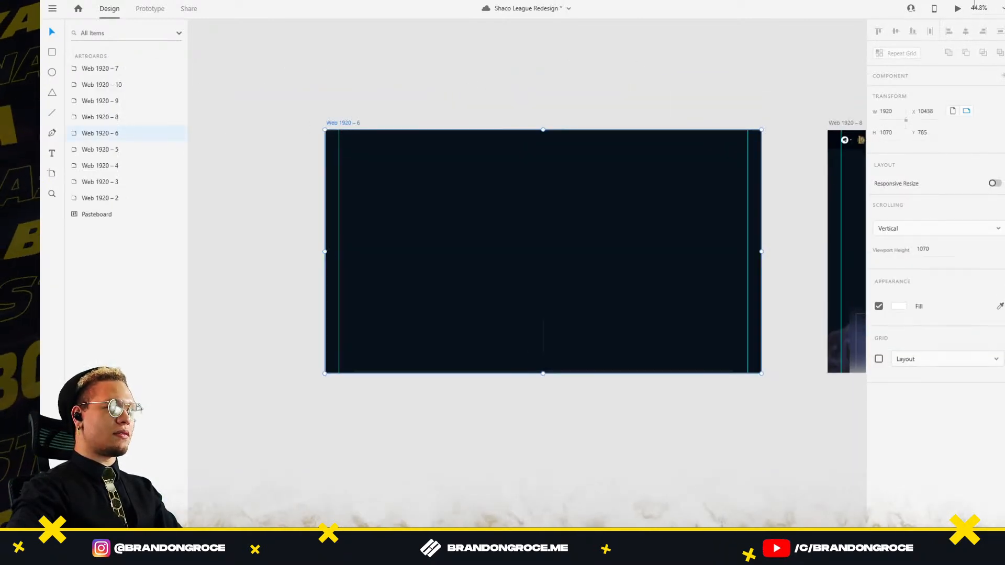
left_click(956, 9)
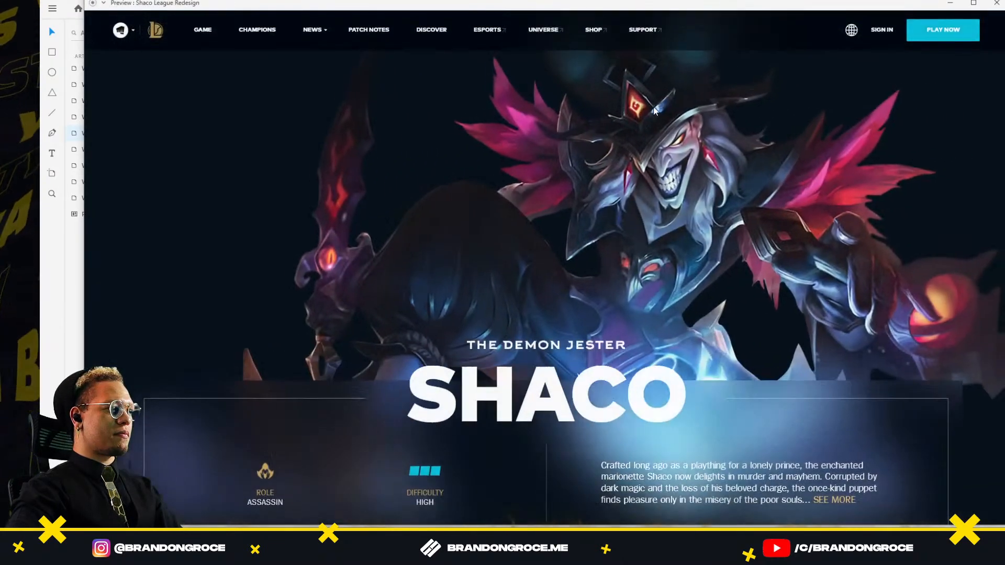
scroll(655, 111, "down", 9)
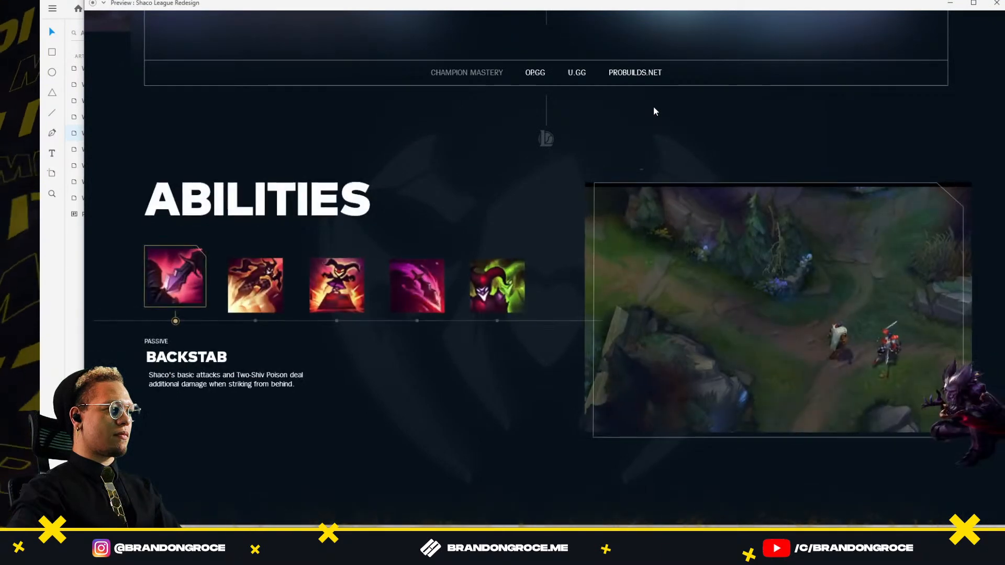
left_click(999, 10)
Step: Extend the Web 1920 – 6 artboard downward to a height of 2006 to take in the Abilities section
left_click_drag(735, 289, 643, 202)
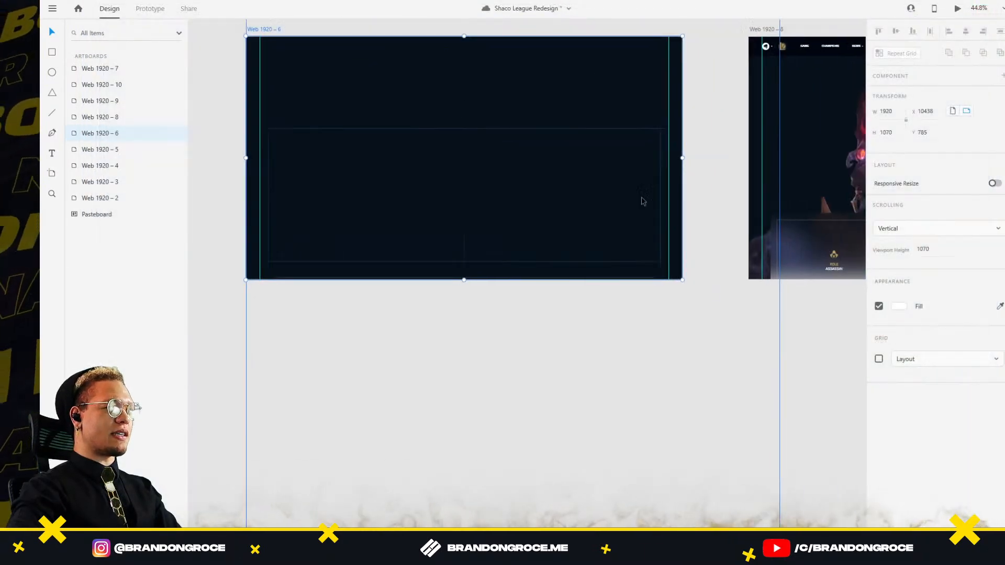
left_click(206, 85)
left_click_drag(227, 30, 313, 87)
scroll(313, 86, "down", 3)
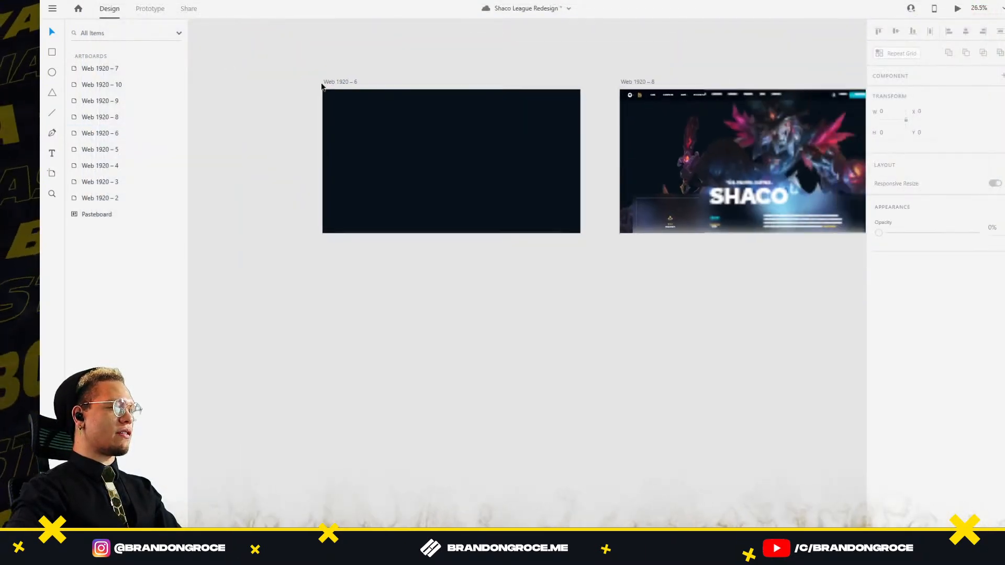
left_click(330, 83)
left_click_drag(450, 233, 445, 358)
scroll(382, 278, "up", 3)
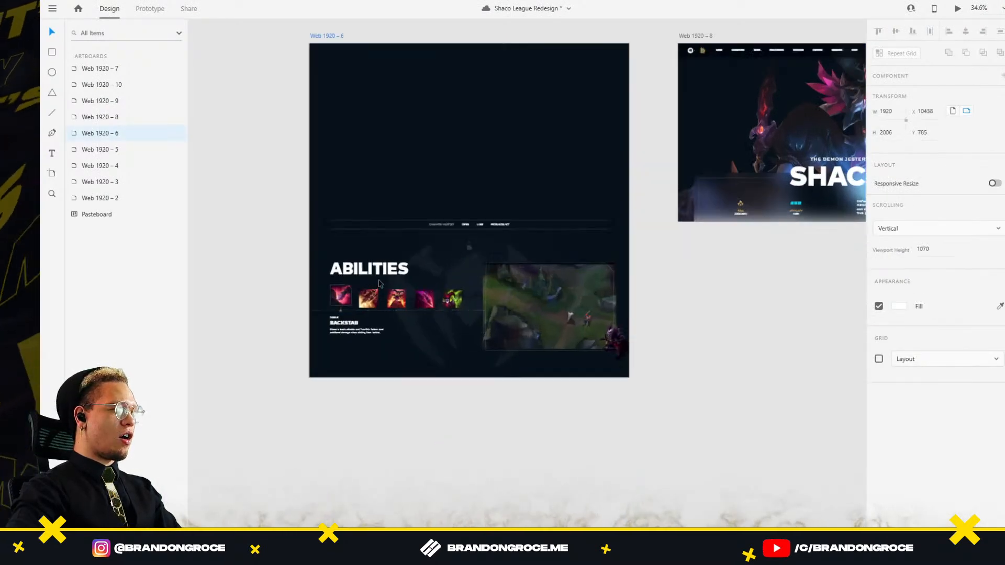
left_click(356, 270)
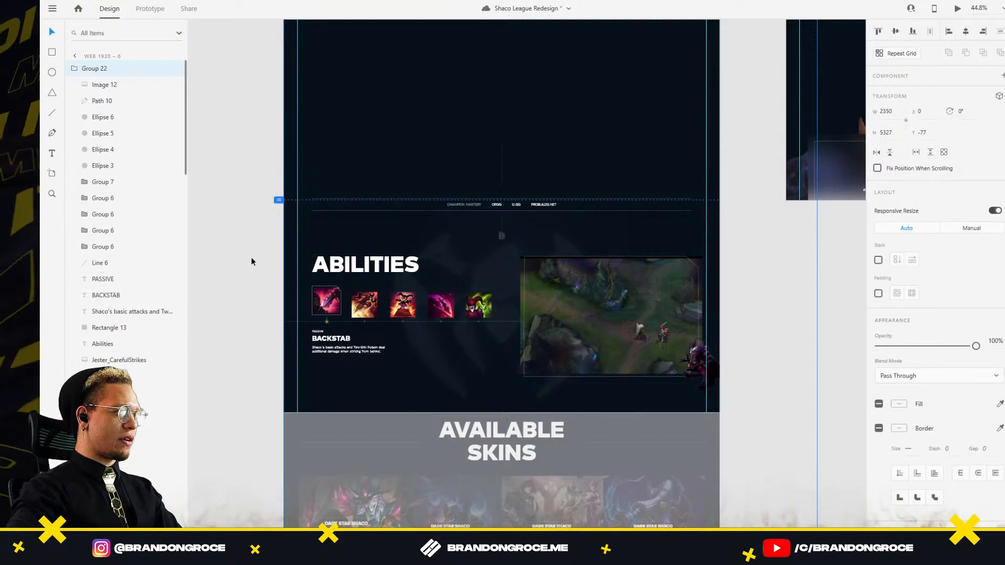
left_click_drag(224, 243, 767, 396)
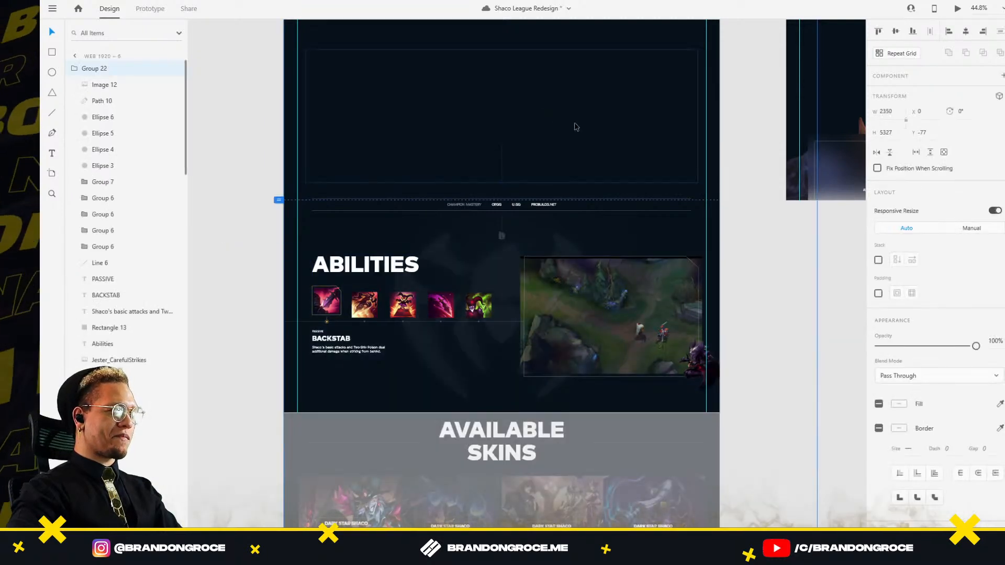
key("Escape")
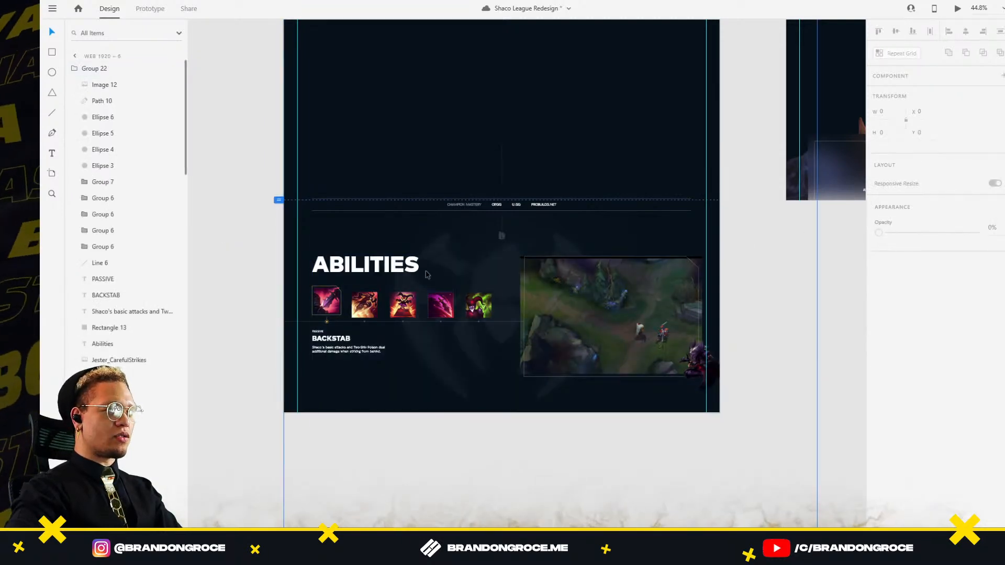
key("Escape")
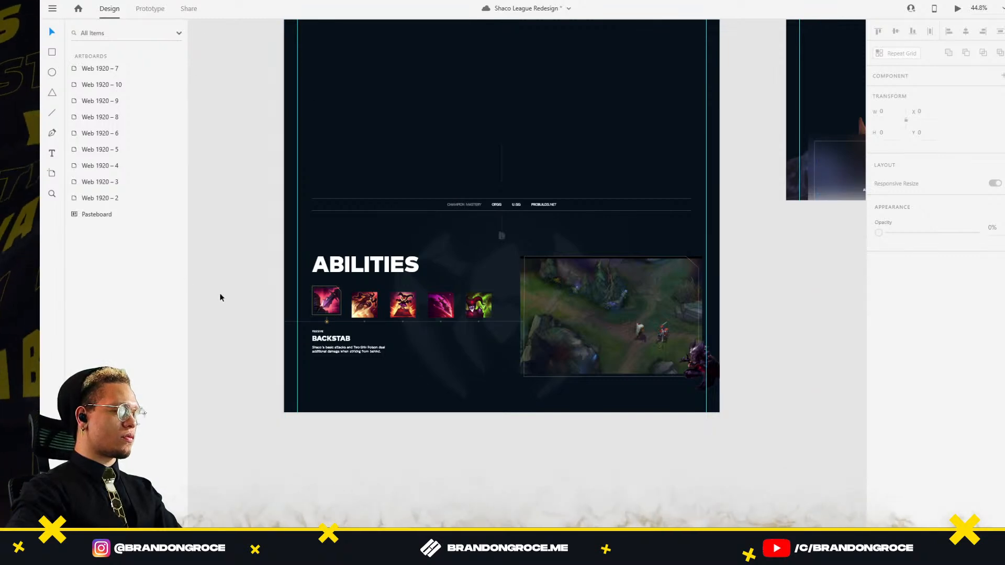
left_click(288, 239)
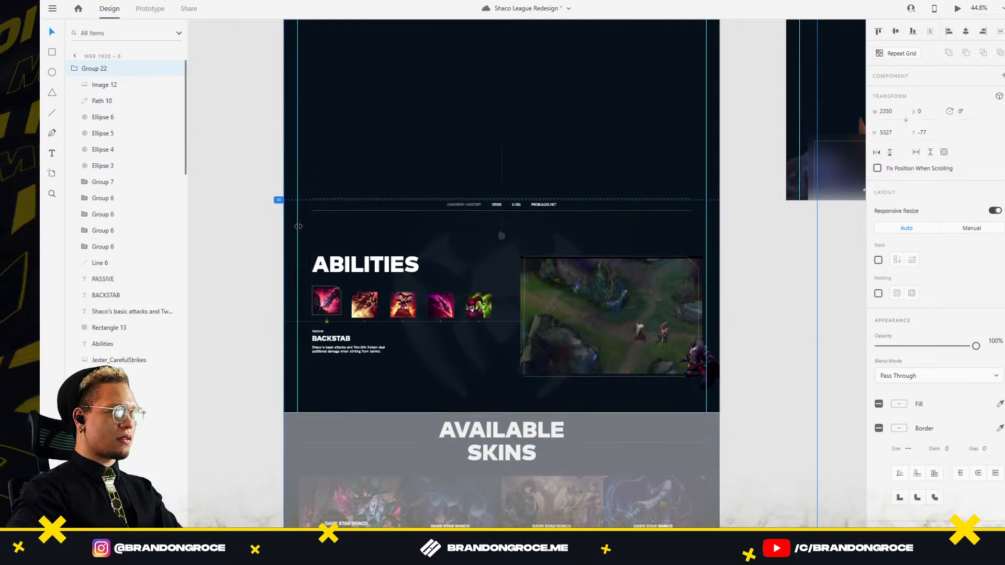
key("Escape")
key("Escape")
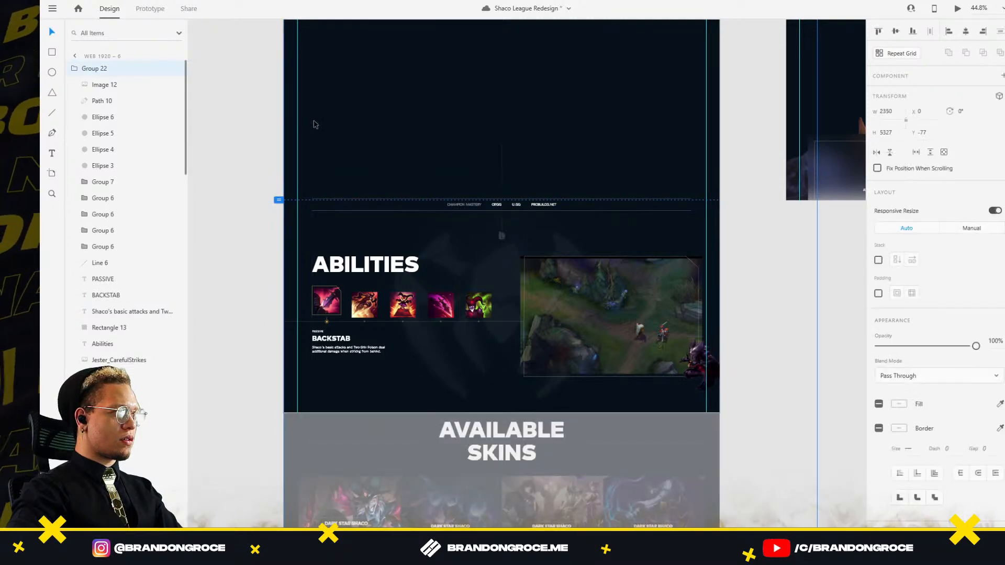
key("Escape")
left_click(305, 271)
left_click(199, 264)
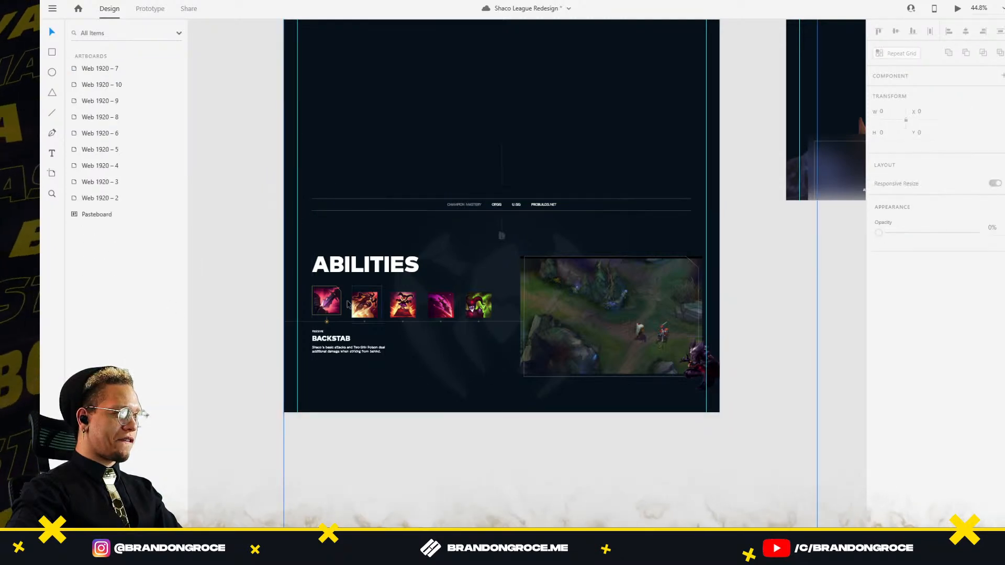
left_click(589, 309)
left_click_drag(589, 309, 585, 308)
key("ctrl+z")
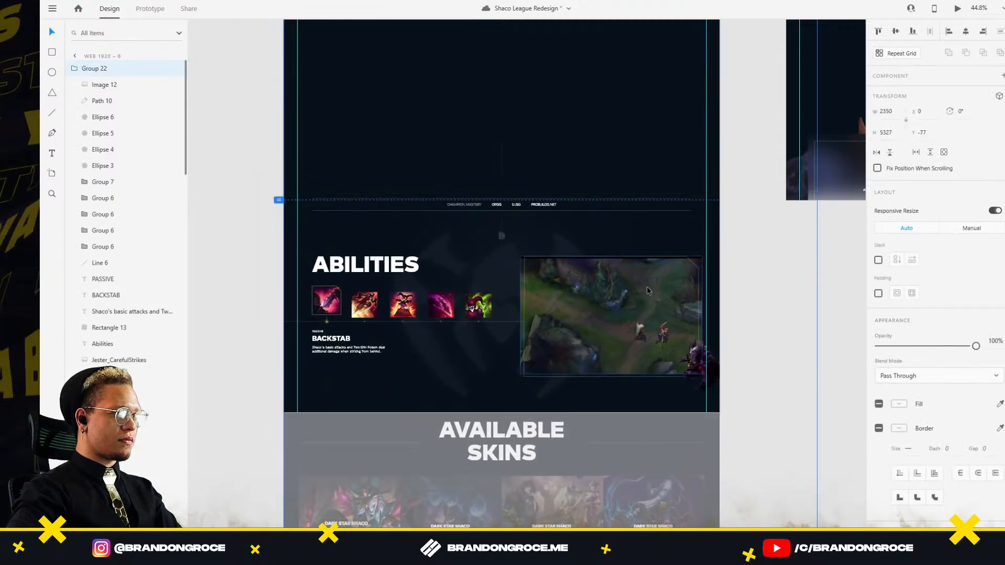
Step: Select the Abilities section's elements inside Web 1920 – 6's page group, leave out the background rectangle, and set their opacity to 0%
left_click_drag(266, 226, 722, 398)
double_click(426, 107)
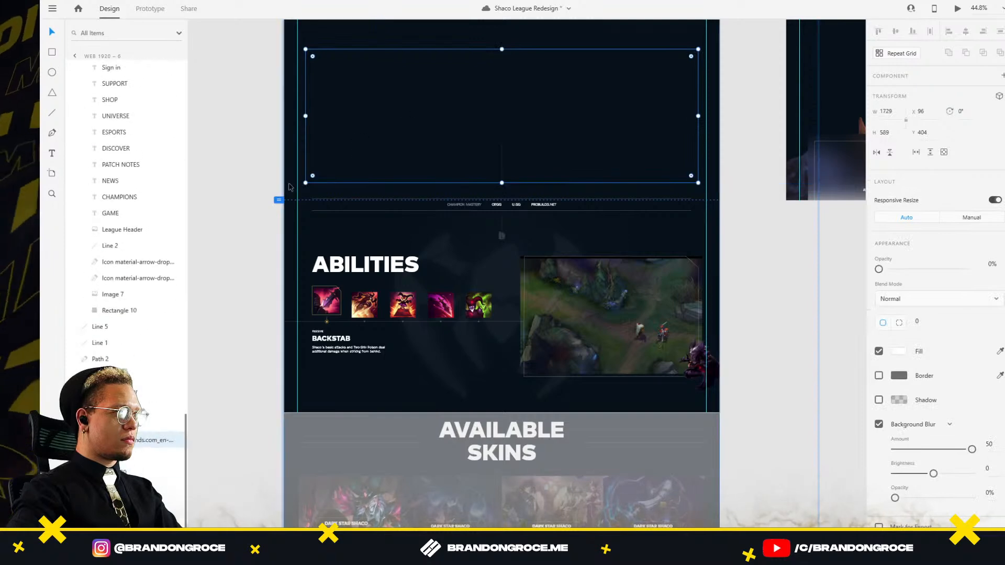
left_click(317, 192, "shift")
left_click(292, 190, "shift")
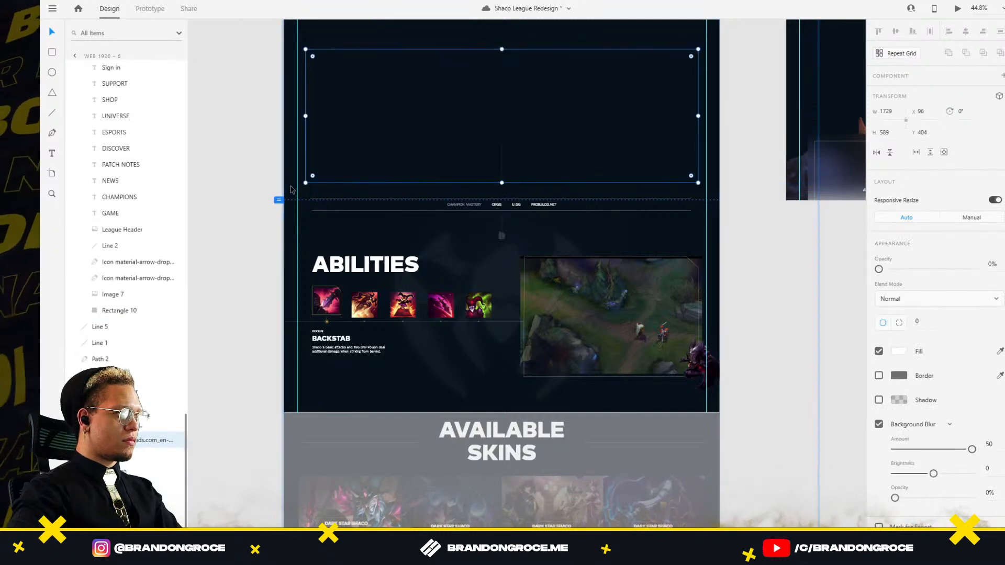
left_click_drag(218, 260, 711, 386)
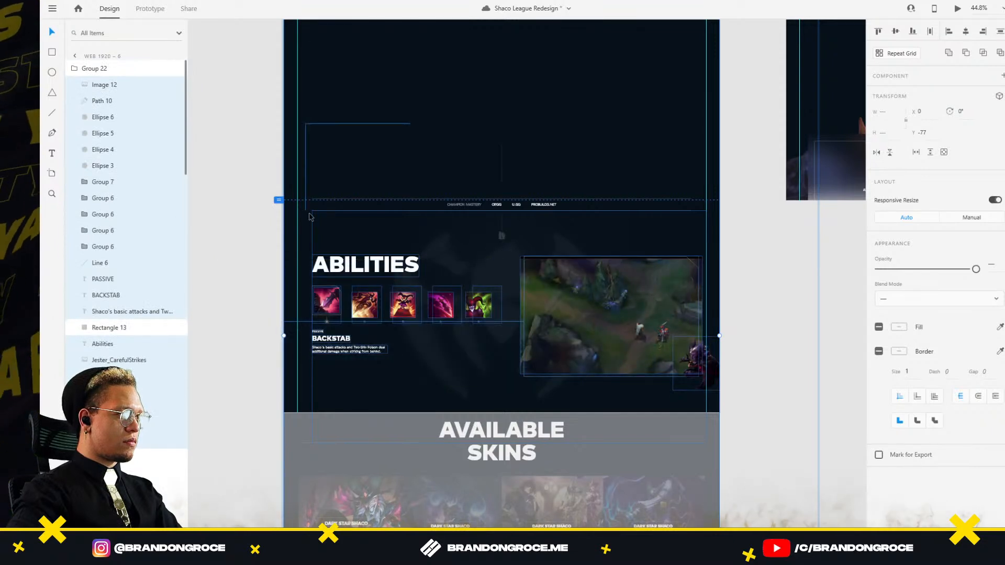
left_click(289, 229, "shift")
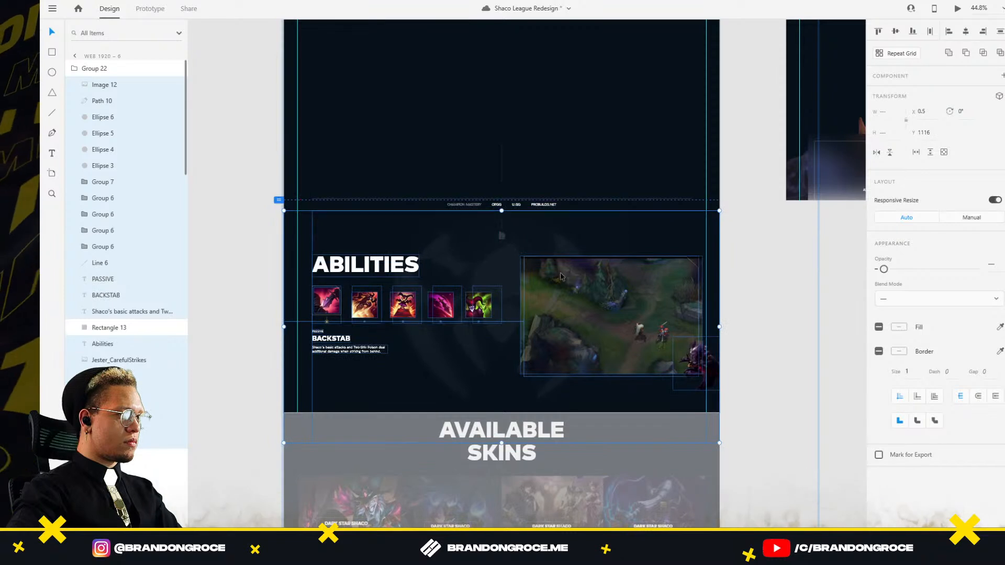
left_click_drag(888, 273, 869, 273)
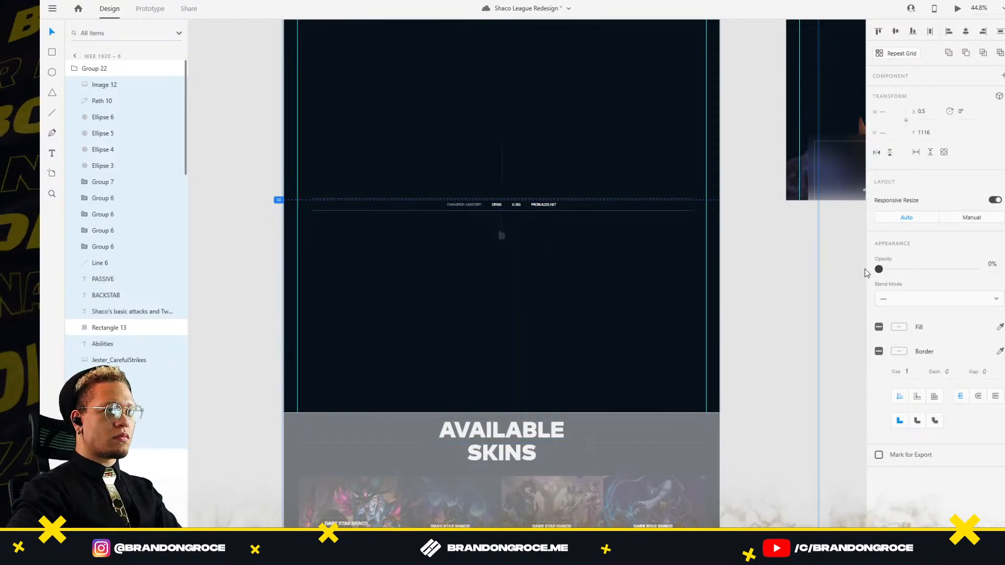
left_click(755, 286)
Step: Shorten the Web 1920 – 6 artboard to a height of 1160 so it ends just below the champion links row
scroll(753, 254, "down", 3)
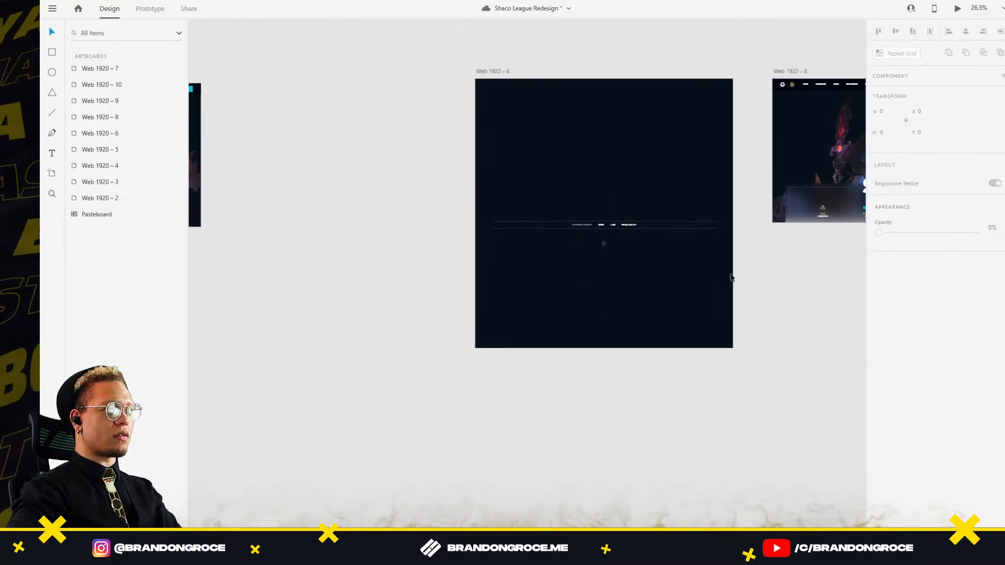
left_click(485, 71)
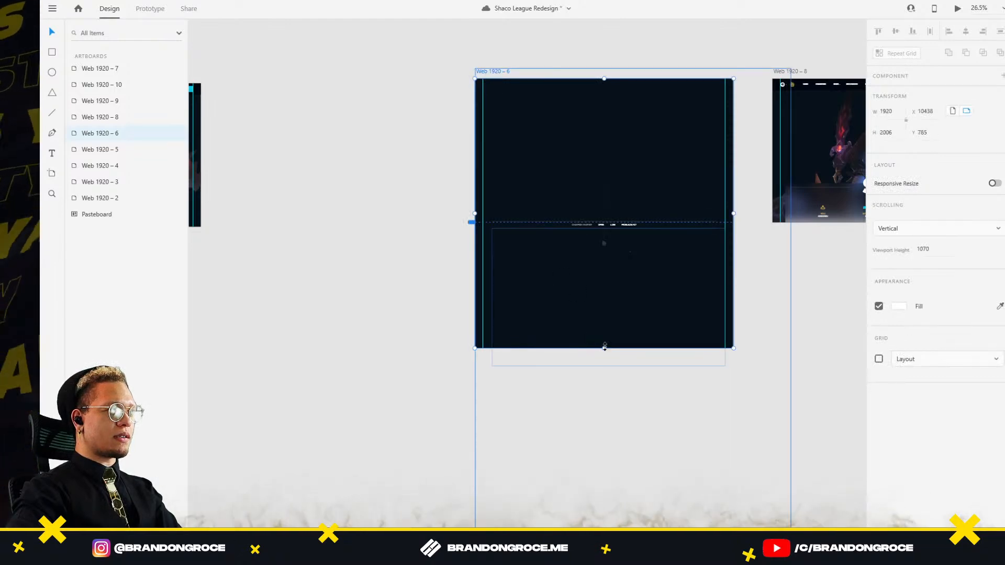
left_click_drag(605, 348, 606, 223)
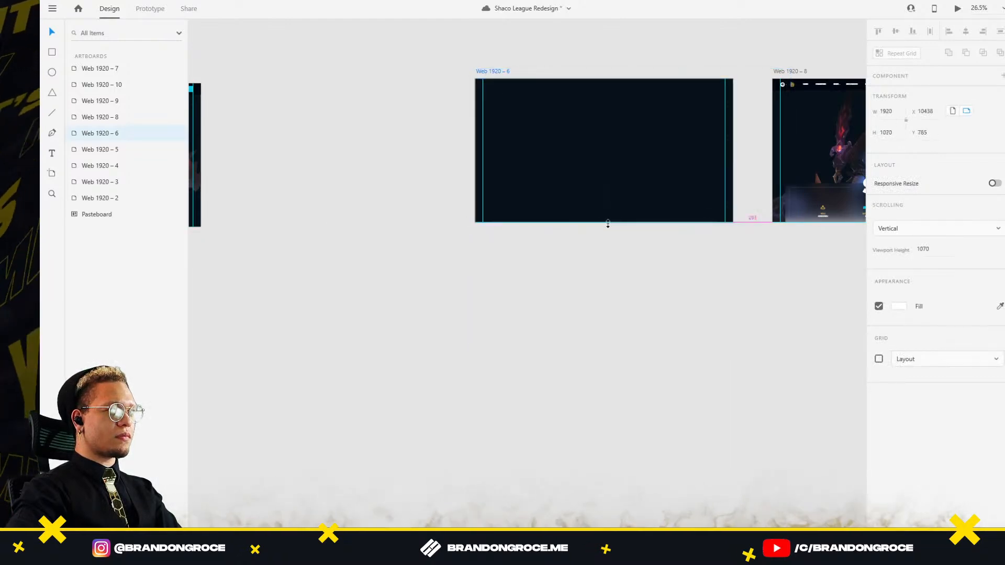
scroll(683, 240, "up", 5)
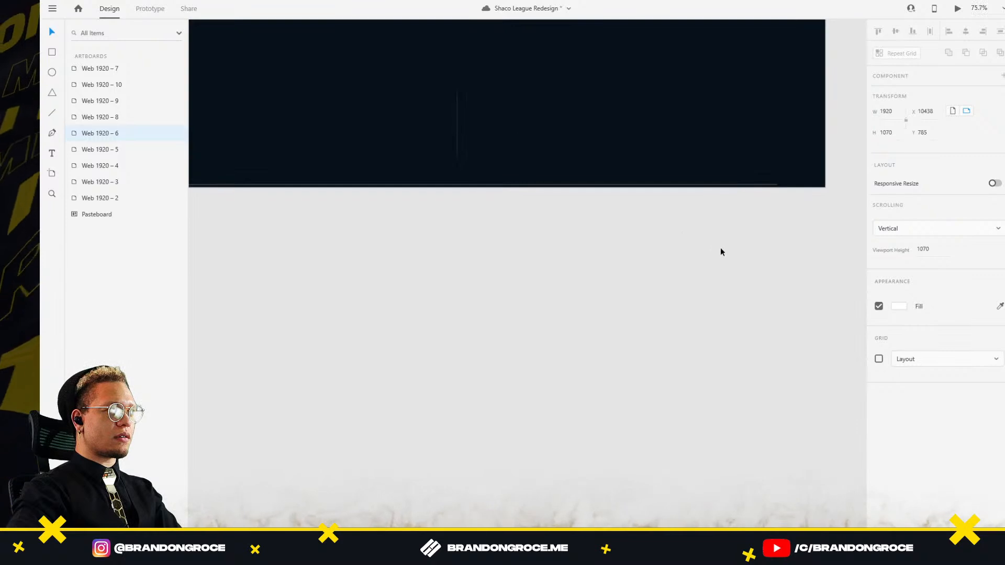
left_click_drag(484, 189, 550, 199)
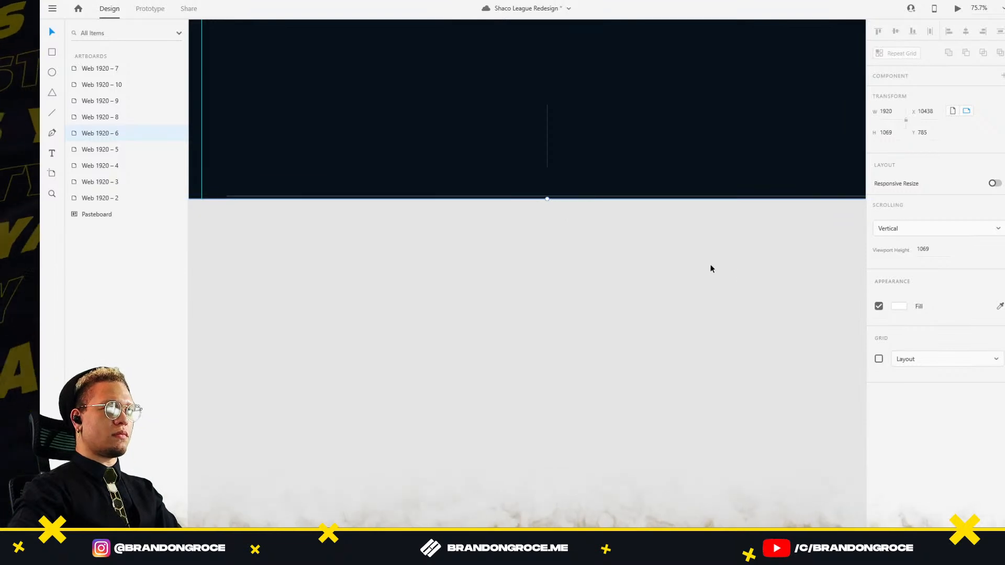
left_click_drag(546, 199, 546, 235)
Step: Move the CHAMPION MASTERY, OP.GG, U.GG and PROBUILDS.NET labels down to Y 1091.8 and set their opacity to 0%
scroll(477, 206, "up", 5)
left_click(477, 202, "ctrl")
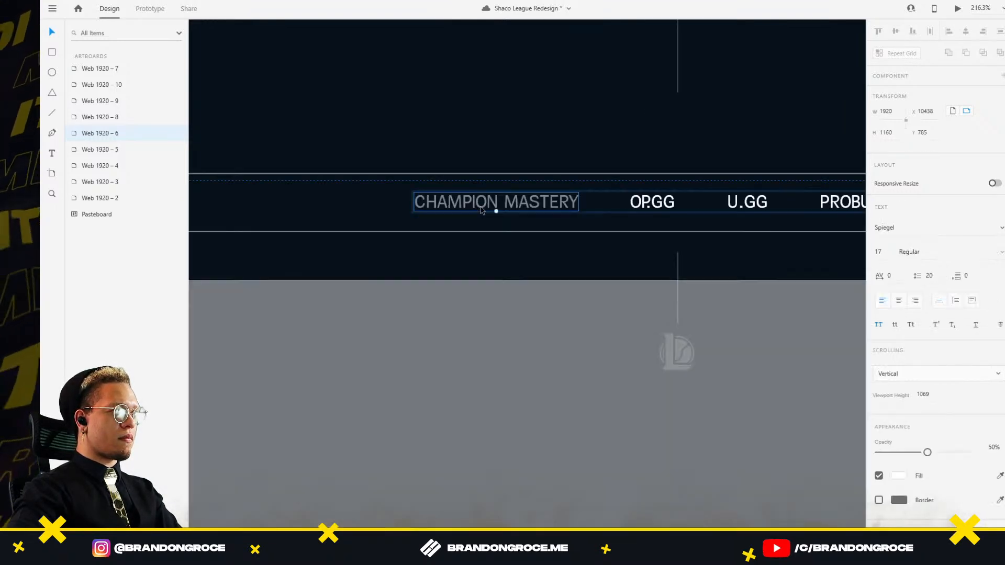
left_click(652, 203, "shift")
left_click(757, 206, "shift")
scroll(766, 209, "right", 5)
left_click(633, 218, "shift")
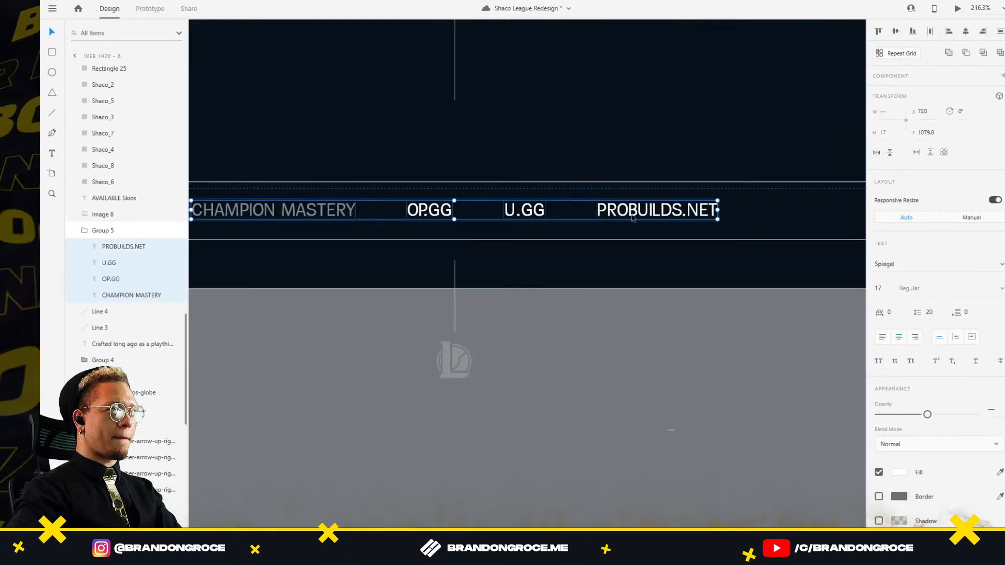
key("Down")
key("Down")
key("Down")
key("Down")
key("Down")
key("Down")
key("Down")
key("Down")
key("Down")
key("Down")
key("Down")
key("Down")
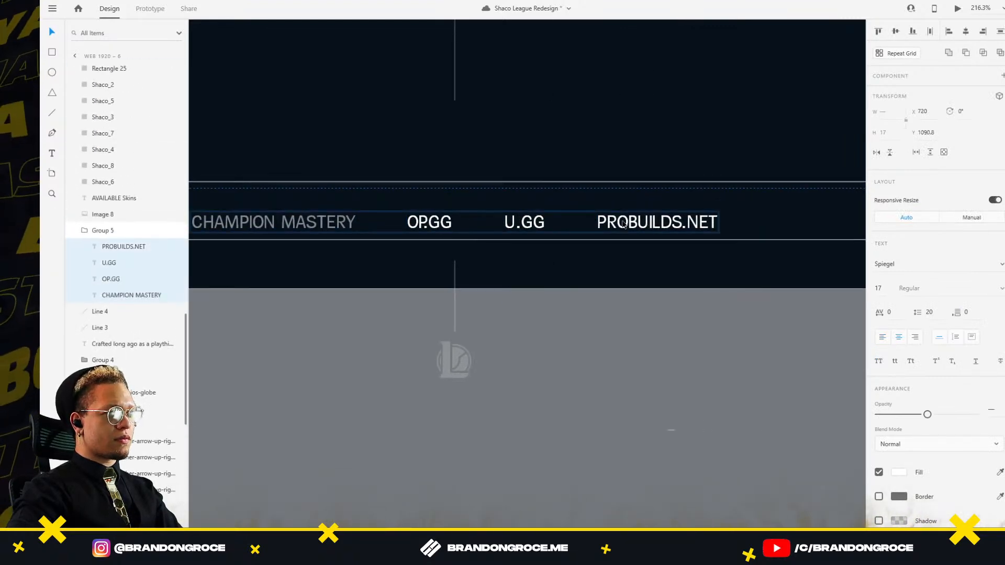
left_click_drag(928, 416, 826, 422)
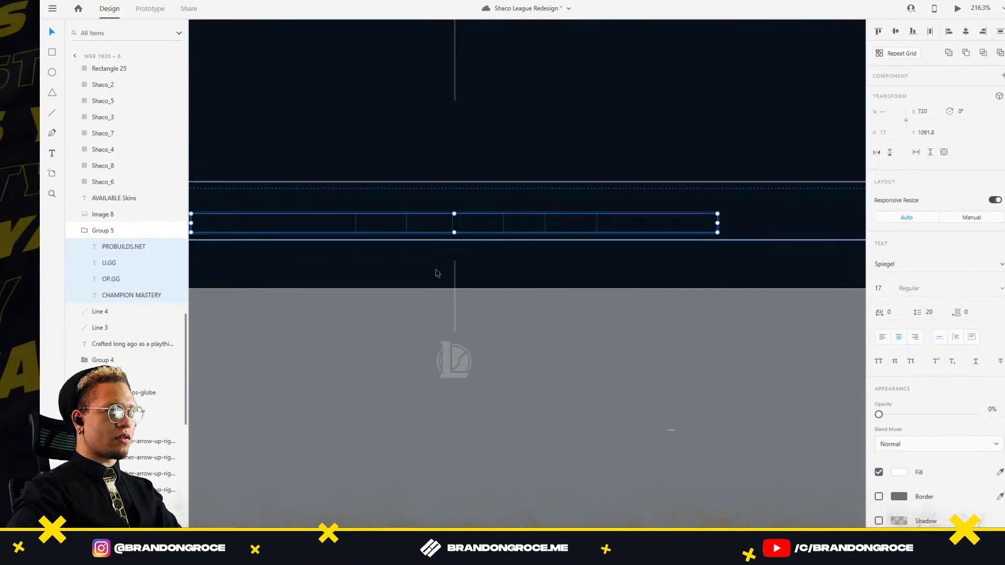
Step: Move the vertical line below the links row up to Y 1118.5 and the League logo to Y 1178, both at 0% opacity
left_click_drag(454, 276, 455, 260)
left_click_drag(896, 270, 840, 276)
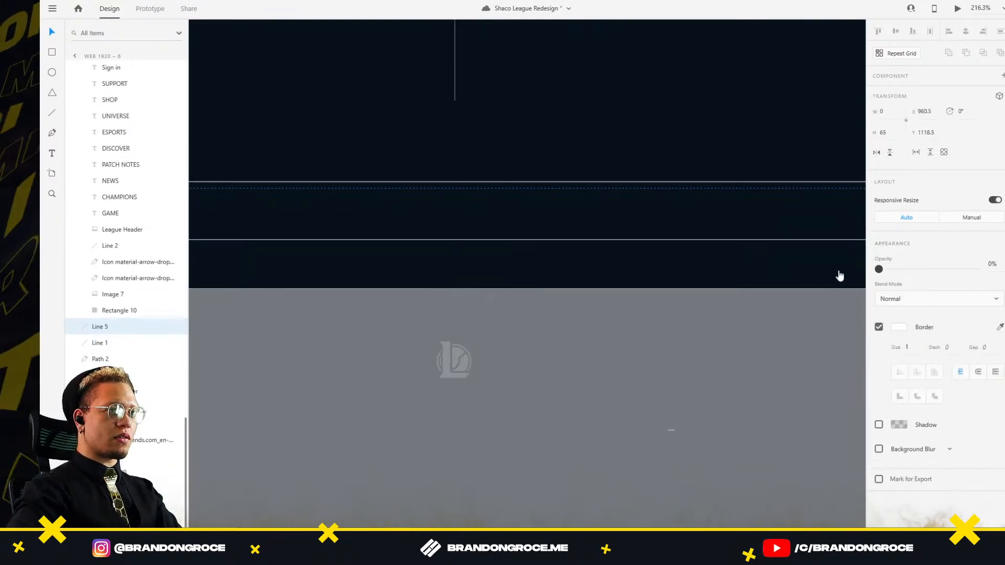
left_click_drag(460, 350, 463, 318)
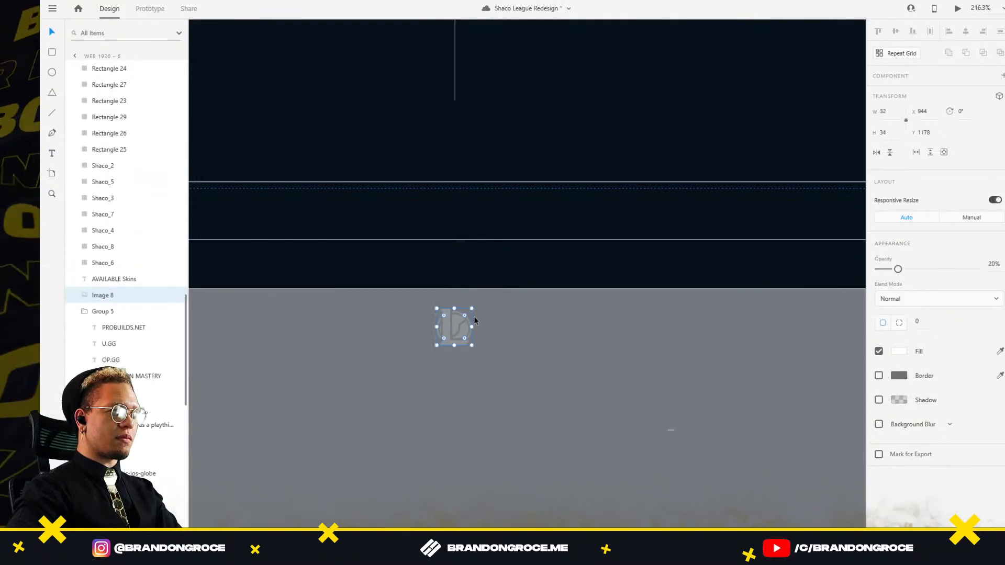
left_click_drag(898, 271, 879, 269)
scroll(514, 213, "down", 8)
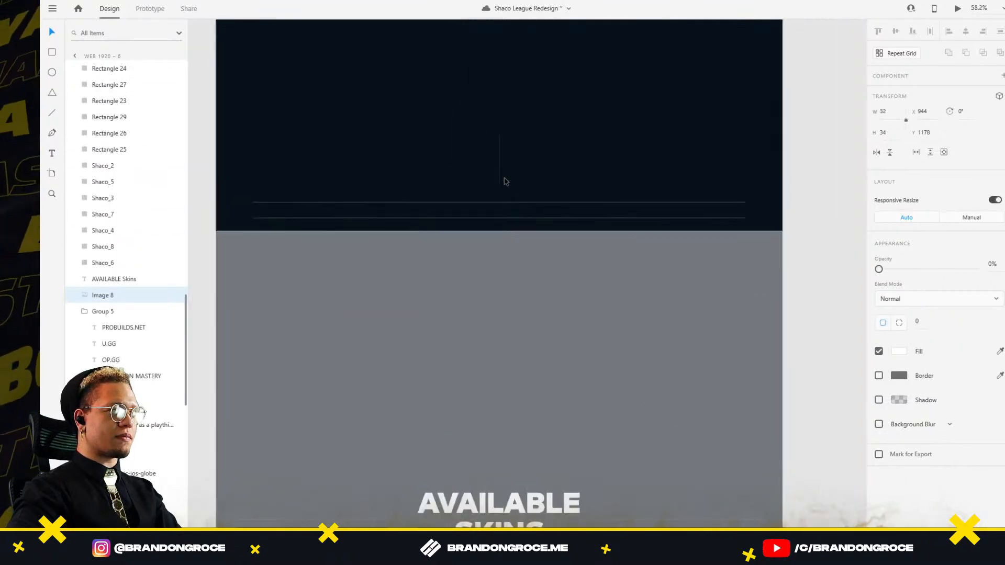
Step: Shrink the two horizontal lines around the links row on Web 1920 – 6 to a centered width of 33 at X 943 and fade them out
left_click_drag(400, 67, 487, 172)
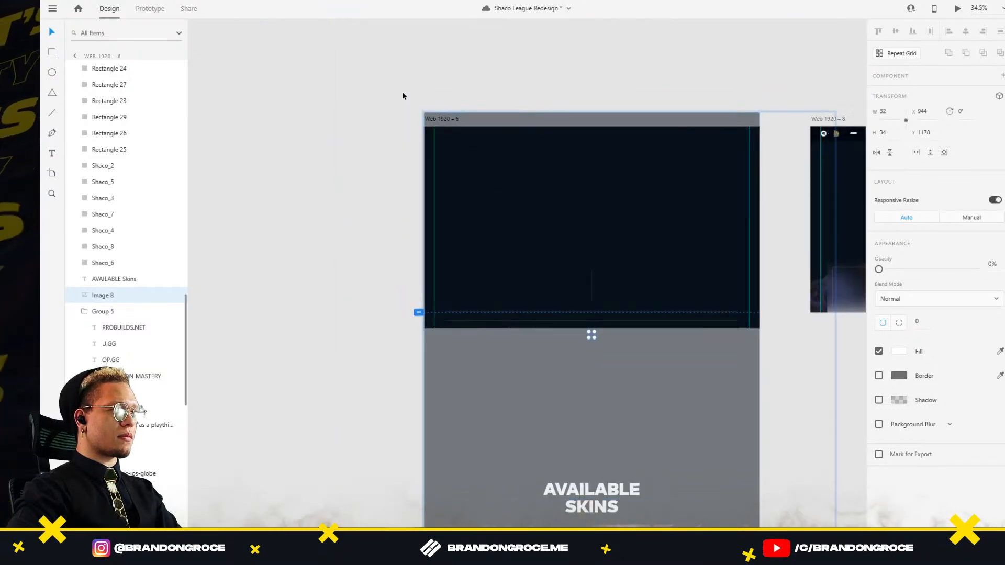
left_click(441, 119)
scroll(602, 346, "up", 5)
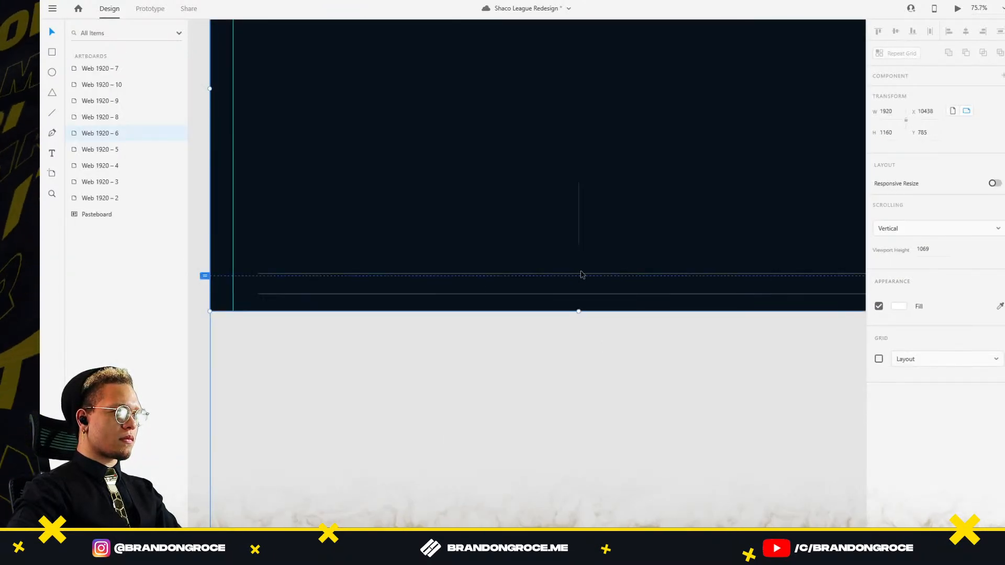
left_click(593, 299)
double_click(596, 295)
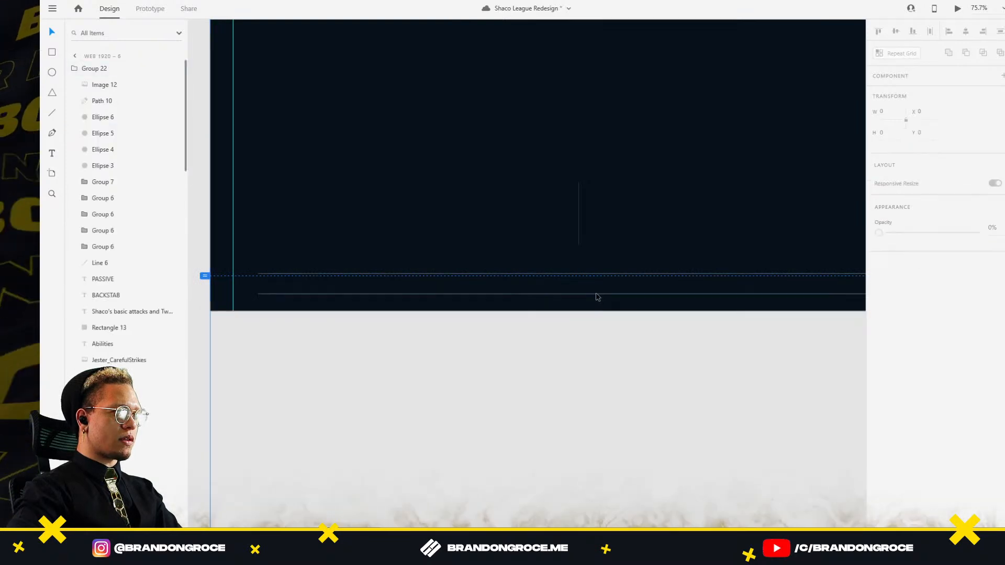
left_click(284, 275)
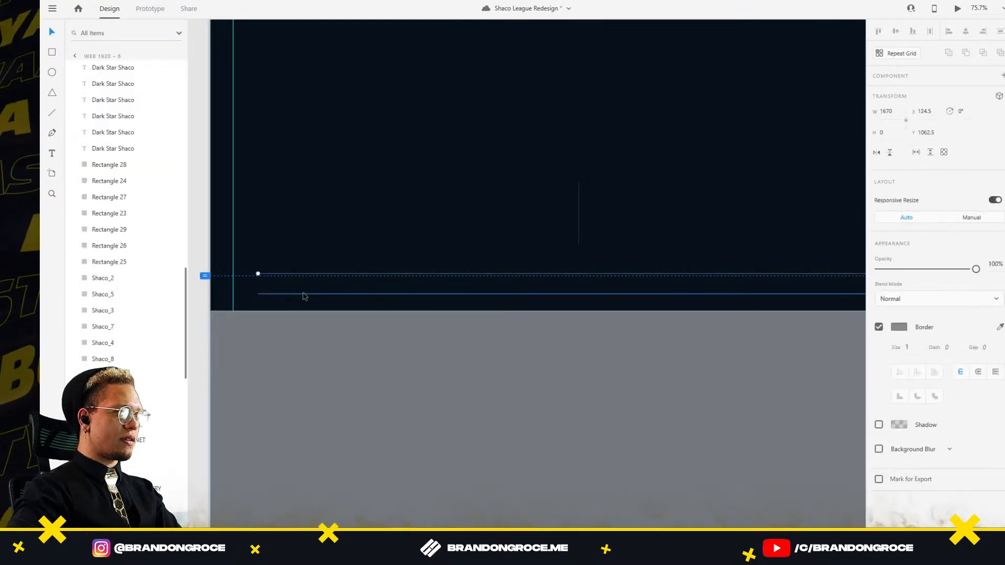
left_click(291, 295, "shift")
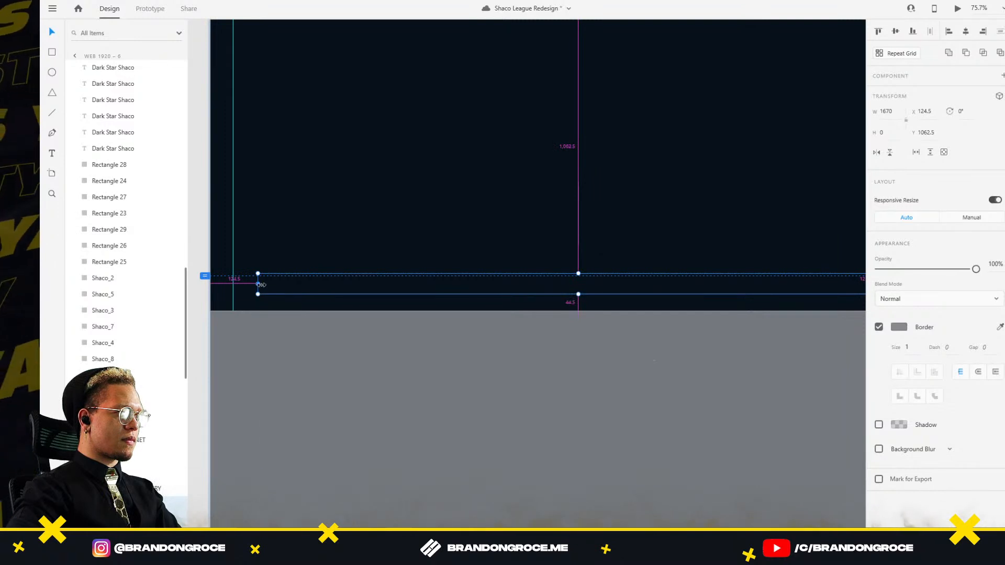
left_click_drag(260, 284, 573, 287)
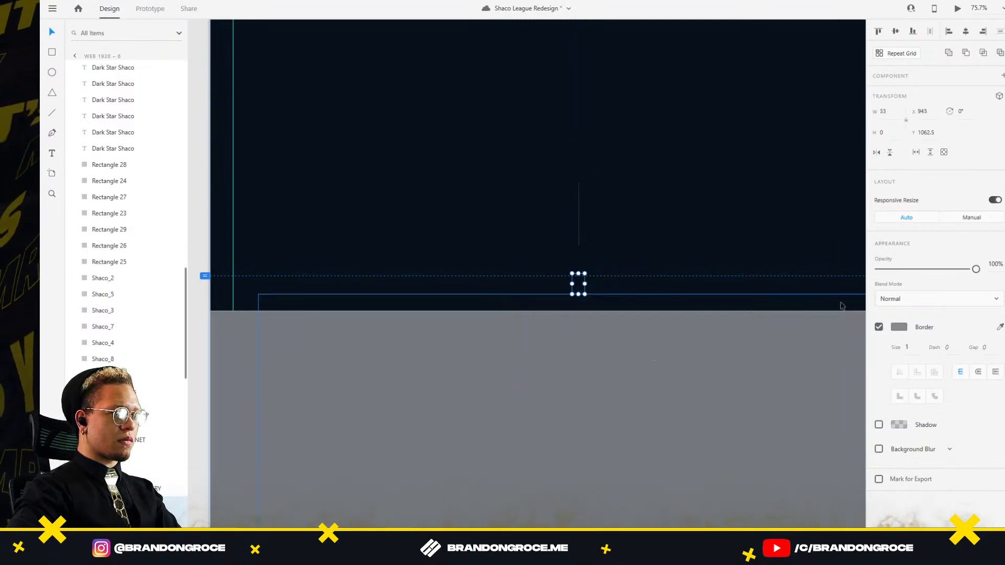
left_click_drag(976, 269, 967, 272)
Step: Shorten the vertical divider line above the links row to a height of 40 at Y 1003.5 and set its opacity to 0%
left_click_drag(771, 284, 579, 251)
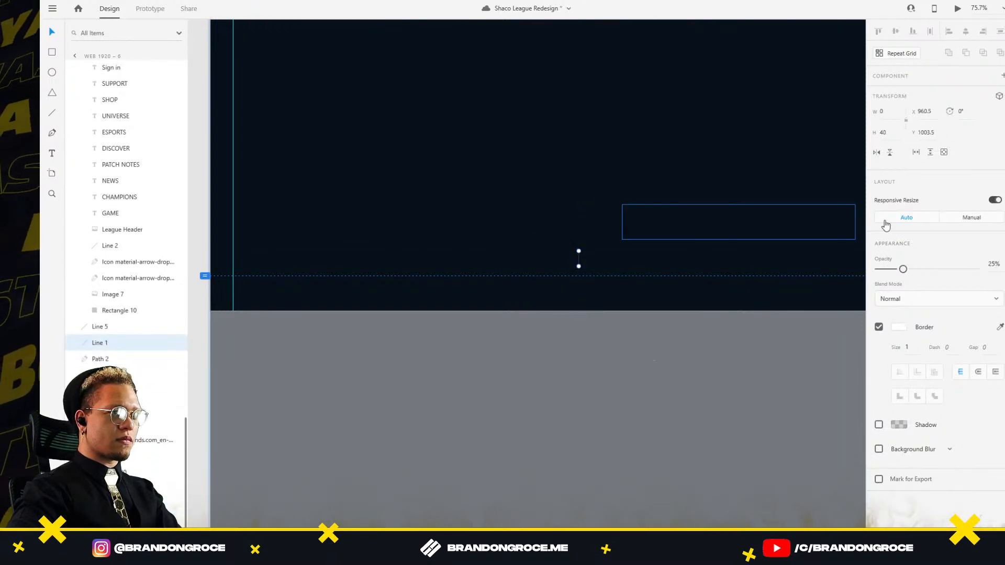
left_click_drag(904, 269, 766, 301)
Step: Shorten the Web 1920 – 6 artboard to a height of 1069, matching its viewport height, and deselect it
scroll(669, 335, "down", 5)
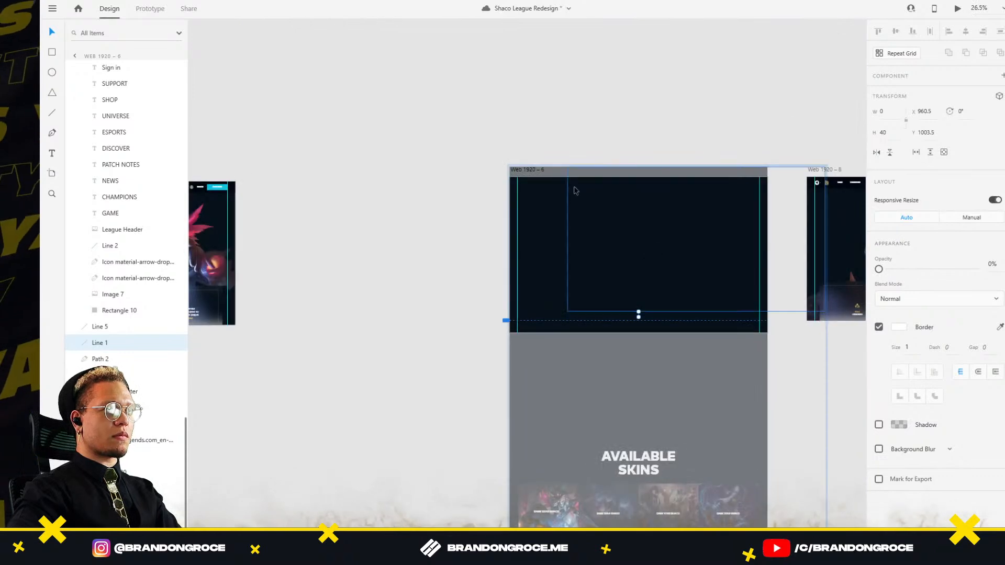
left_click(529, 170)
scroll(638, 344, "up", 5)
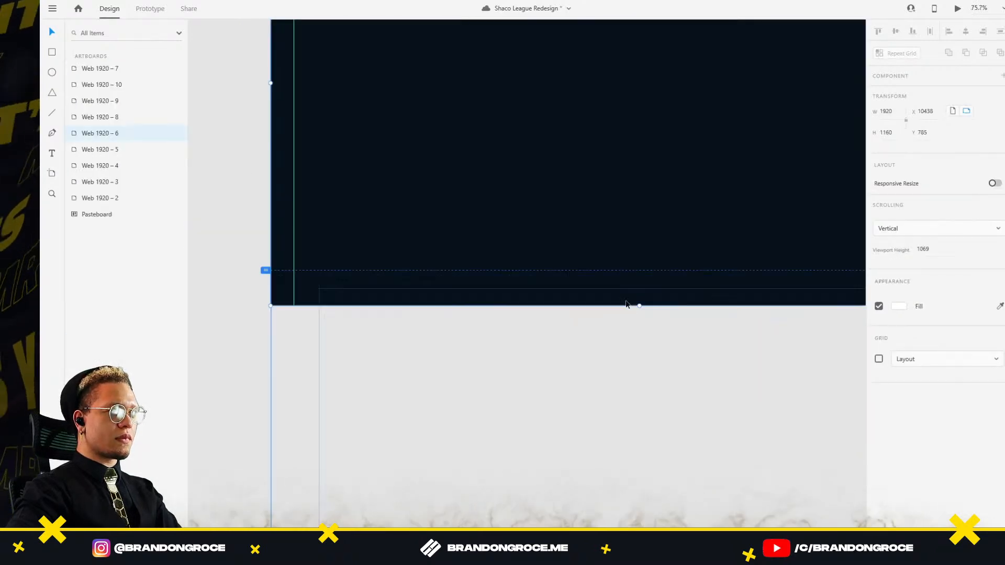
left_click_drag(639, 303, 650, 272)
scroll(665, 313, "down", 5)
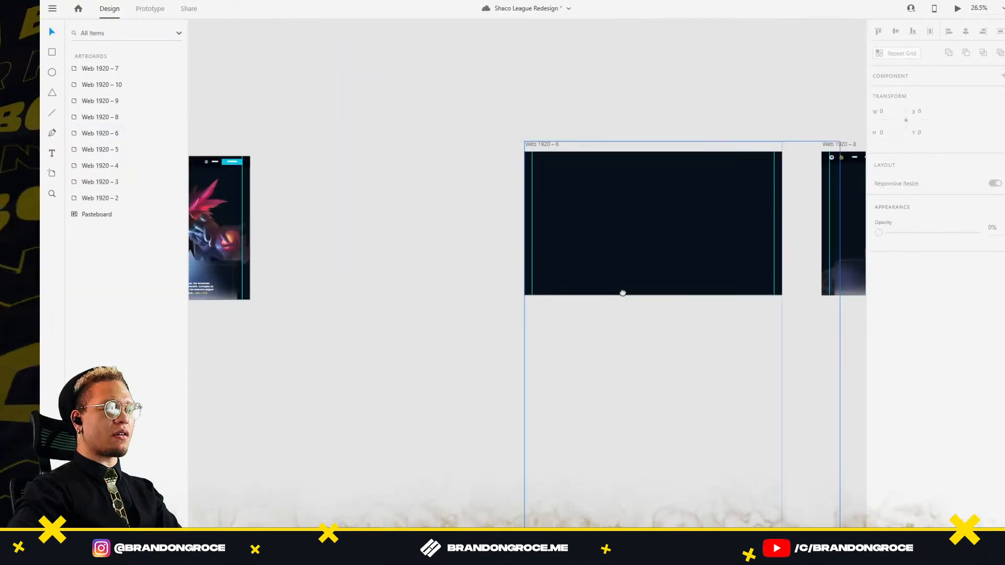
scroll(576, 236, "right", 5)
left_click(476, 130)
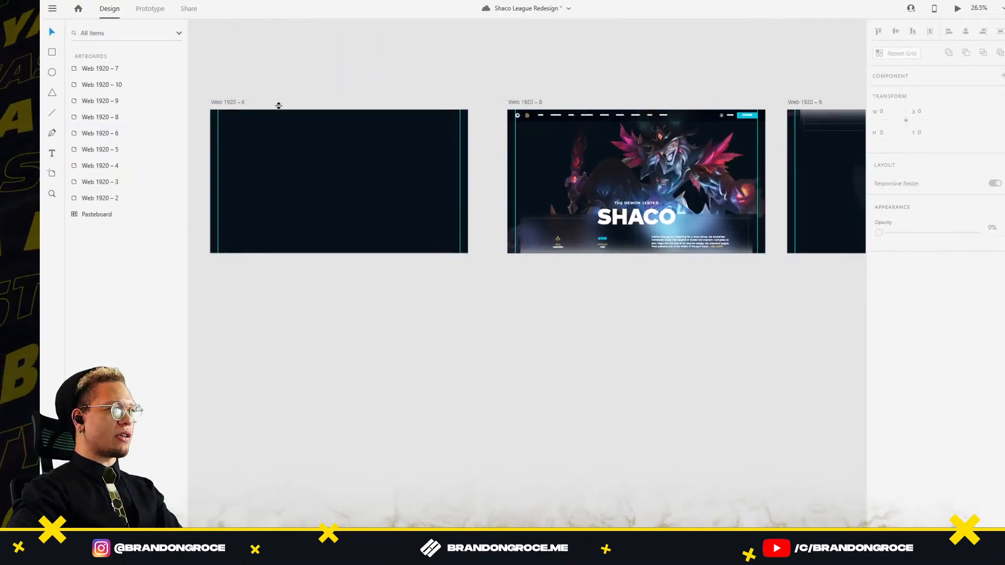
Step: Preview the prototype from Web 1920 – 6 twice, watching the intro animation and scrolling down to the links row and below
scroll(278, 106, "right", 5)
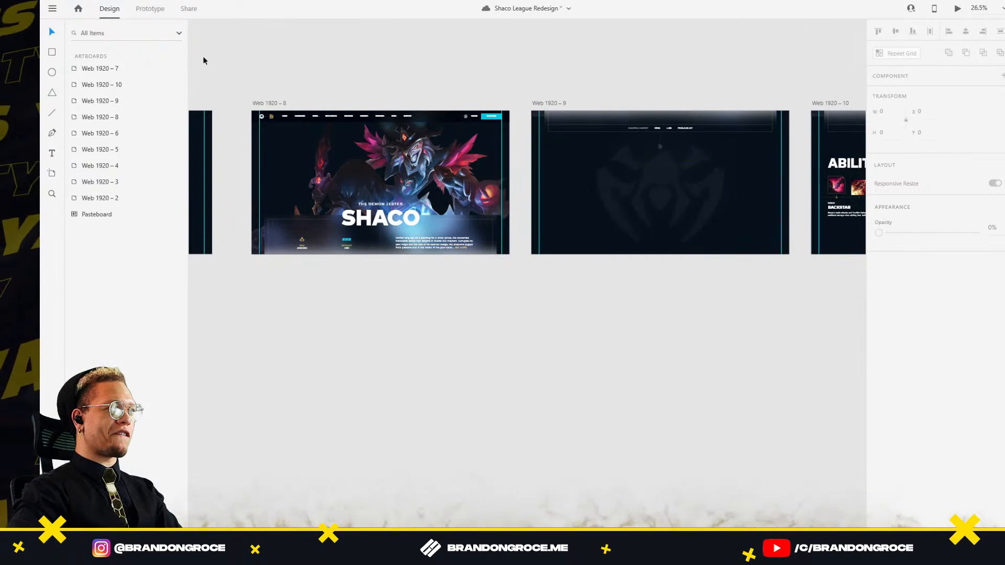
scroll(204, 61, "left", 5)
left_click(261, 117)
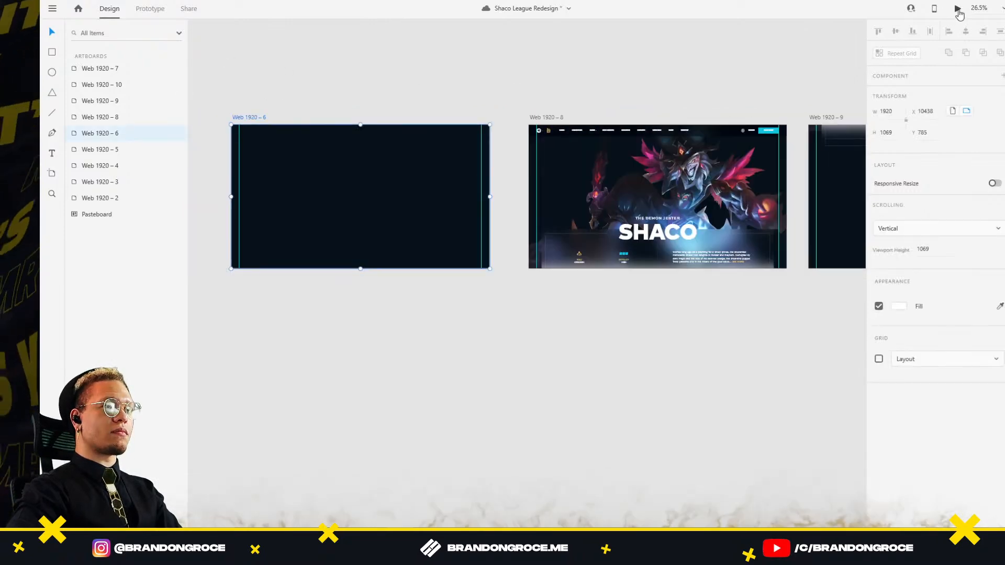
left_click(957, 9)
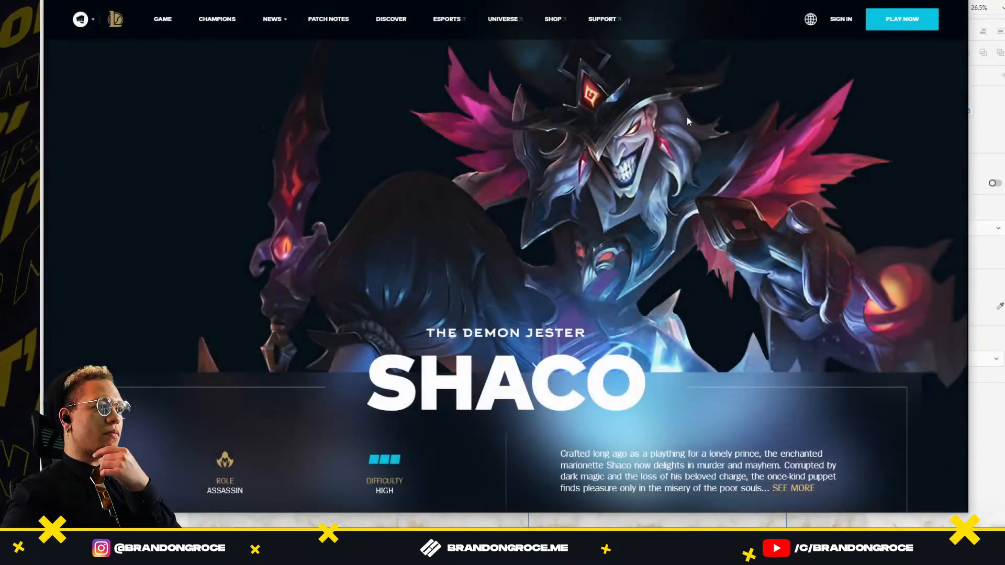
scroll(687, 119, "down", 10)
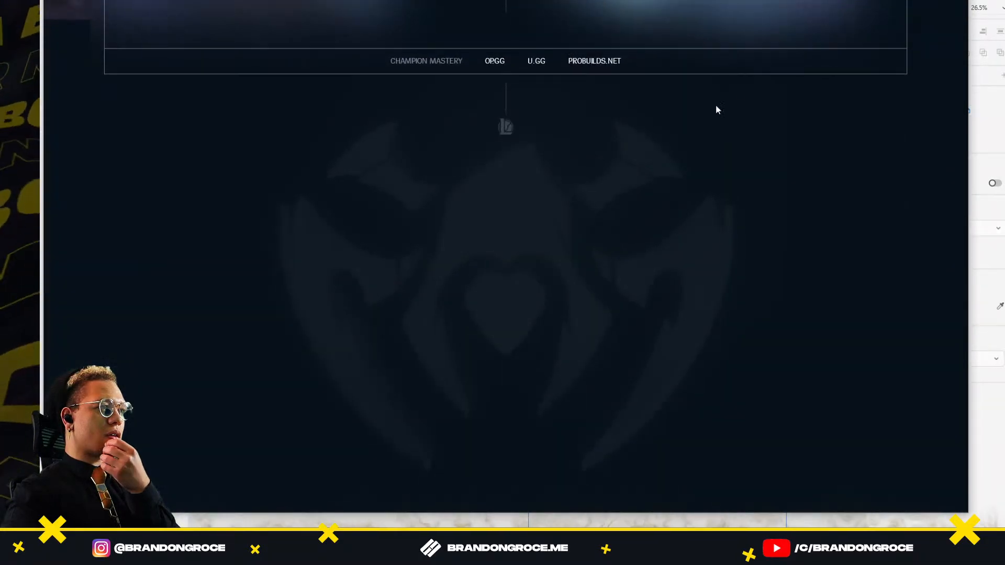
key("Escape")
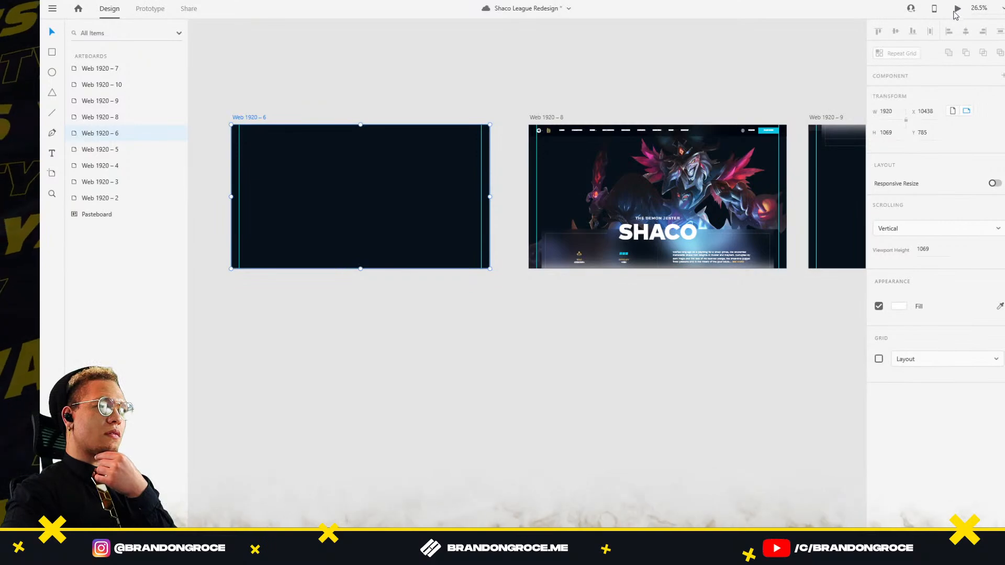
left_click(958, 9)
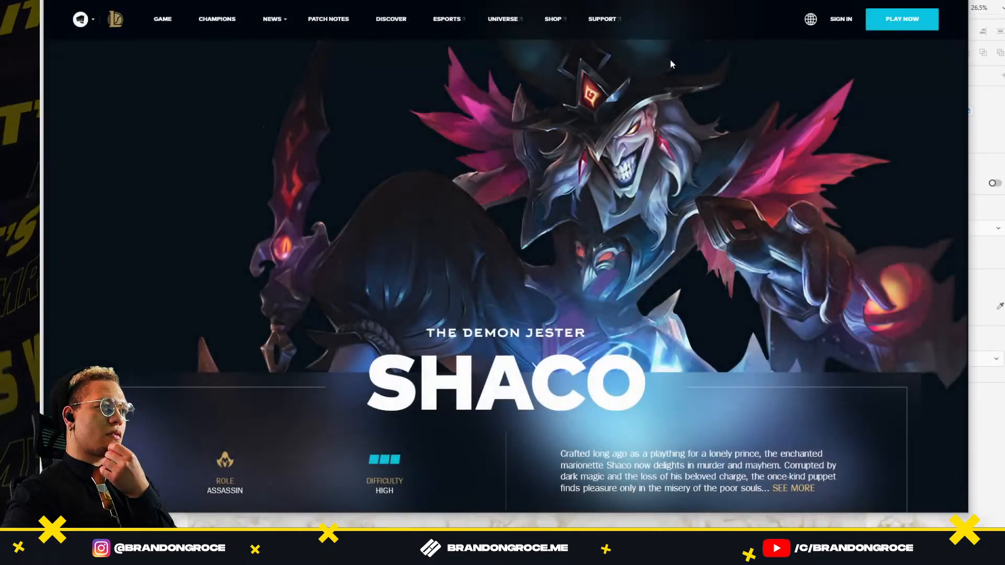
scroll(671, 63, "down", 10)
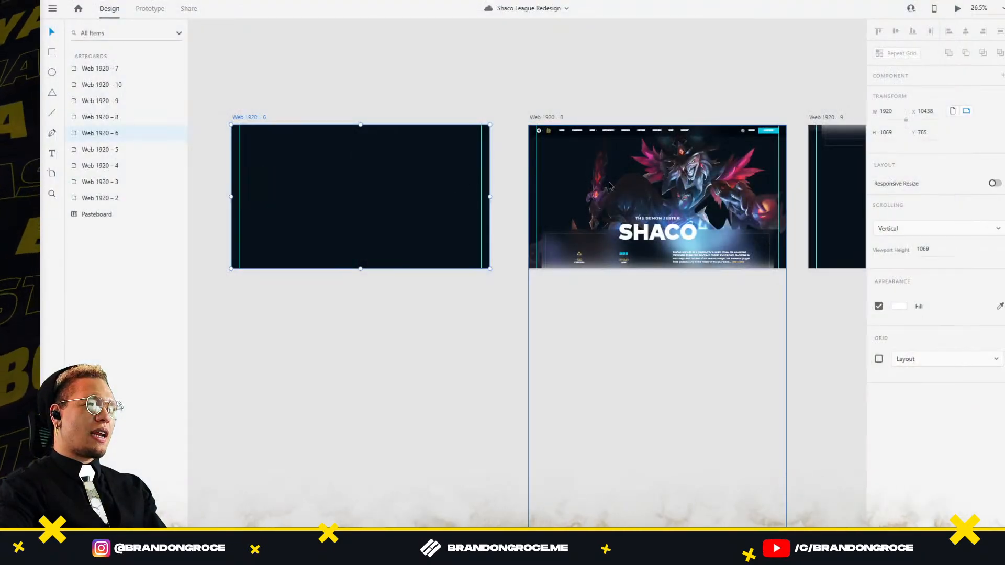
Step: Compare the page group on Web 1920 – 6 with the one on Web 1920 – 8, undoing any accidental change
left_click(427, 181)
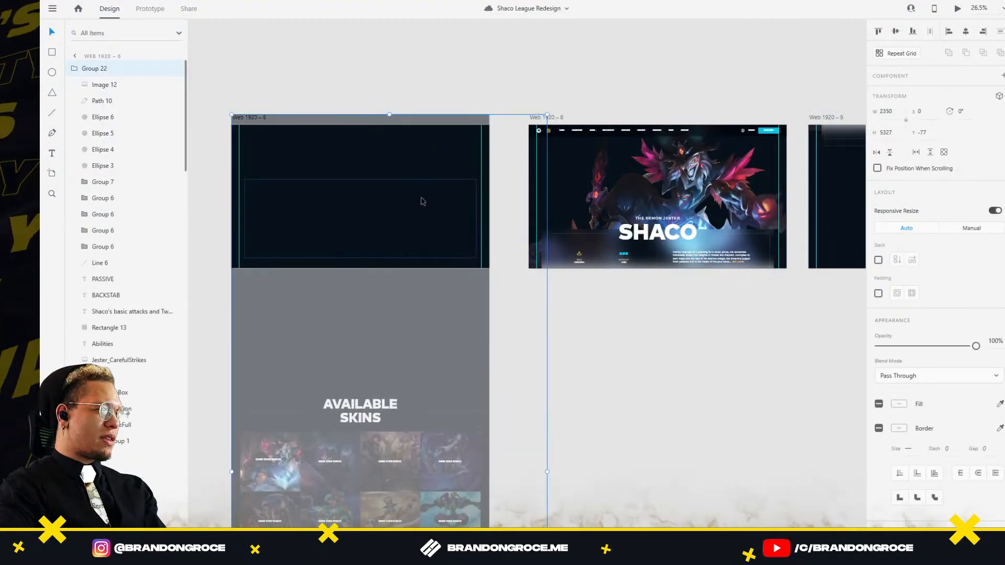
mouse_move(702, 219)
left_mouse_down()
mouse_move(619, 181)
mouse_move(702, 220)
left_mouse_up()
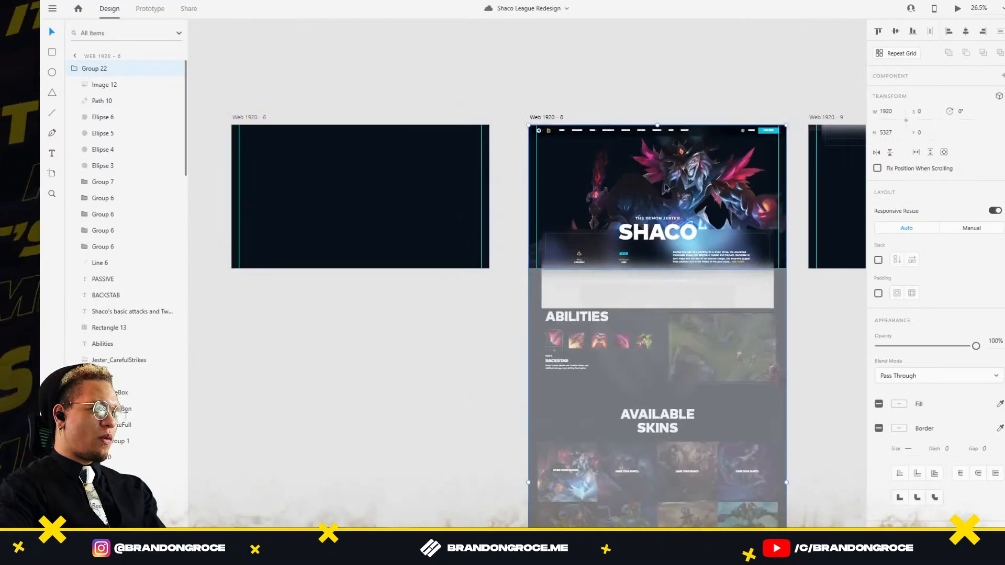
left_click_drag(455, 156, 427, 161)
key("ctrl+z")
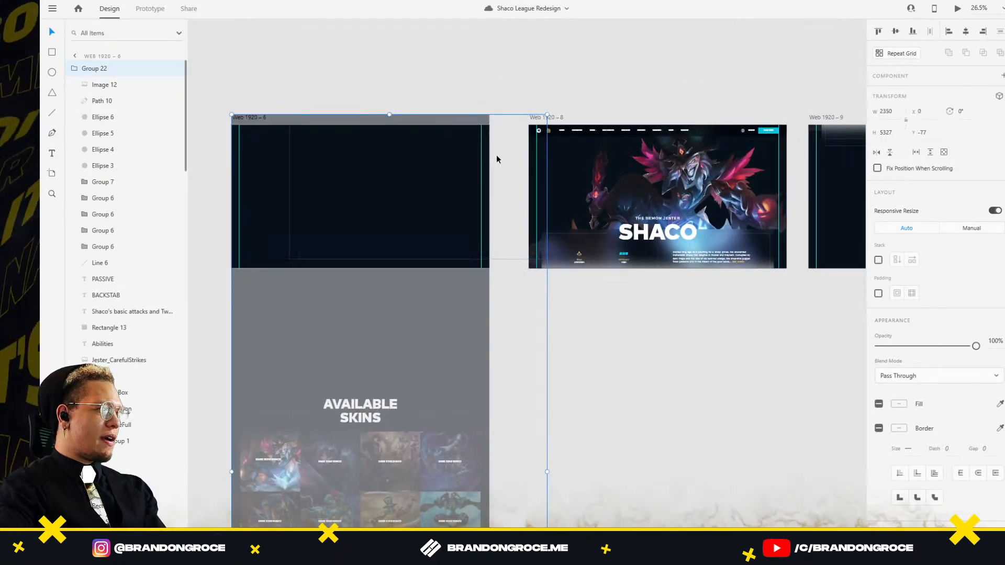
left_click_drag(522, 313, 505, 286)
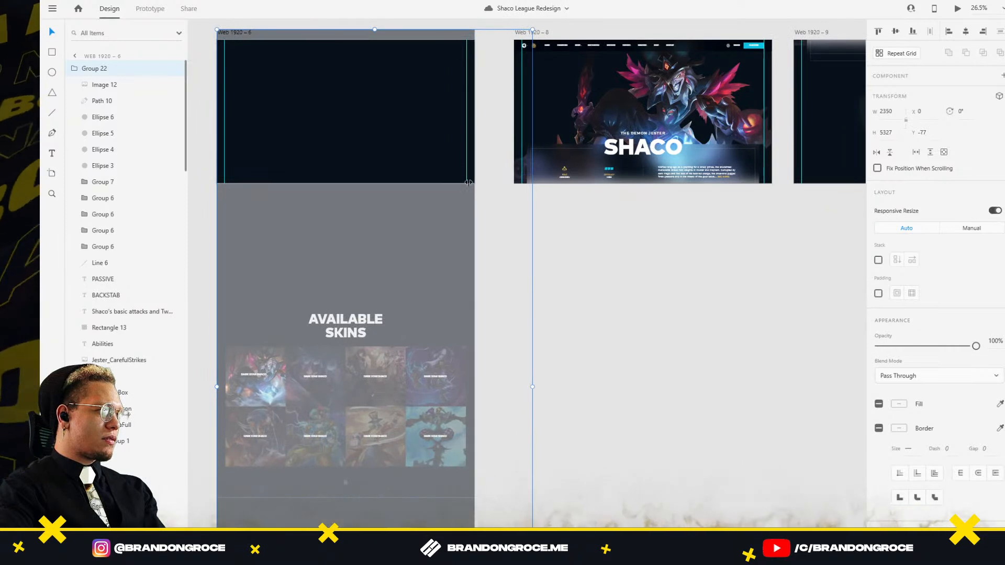